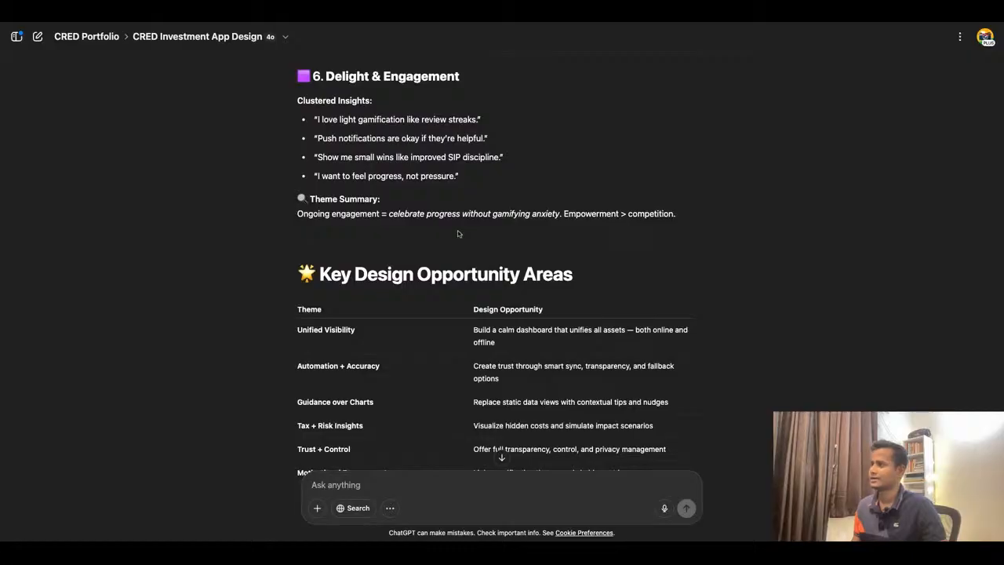
- Scroll through the affinity map's key design opportunity areas and the persona × design theme mapping
{"action": "scroll", "coordinate": [462, 243], "scroll_direction": "down", "scroll_amount": 1}
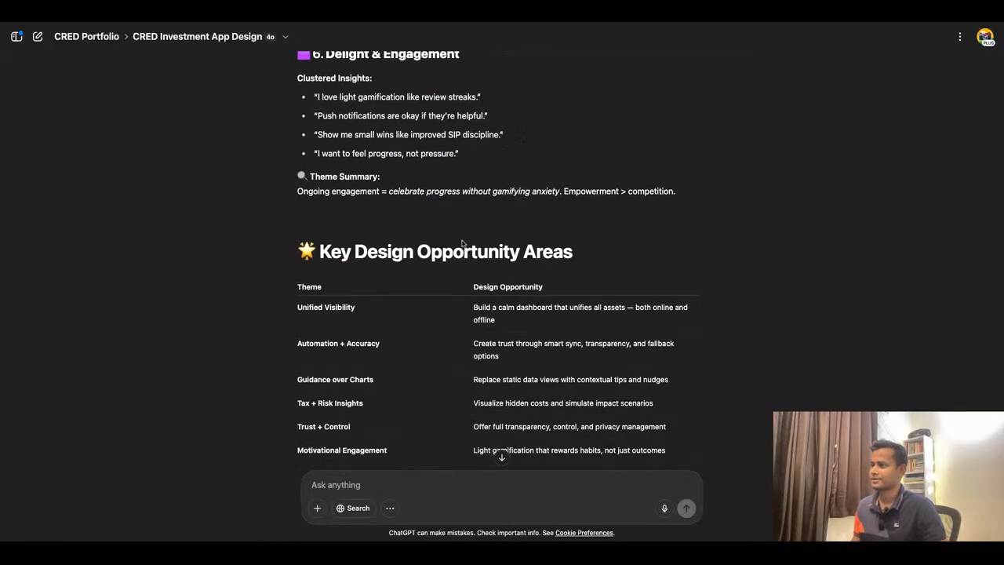
{"action": "scroll", "coordinate": [462, 243], "scroll_direction": "down", "scroll_amount": 5}
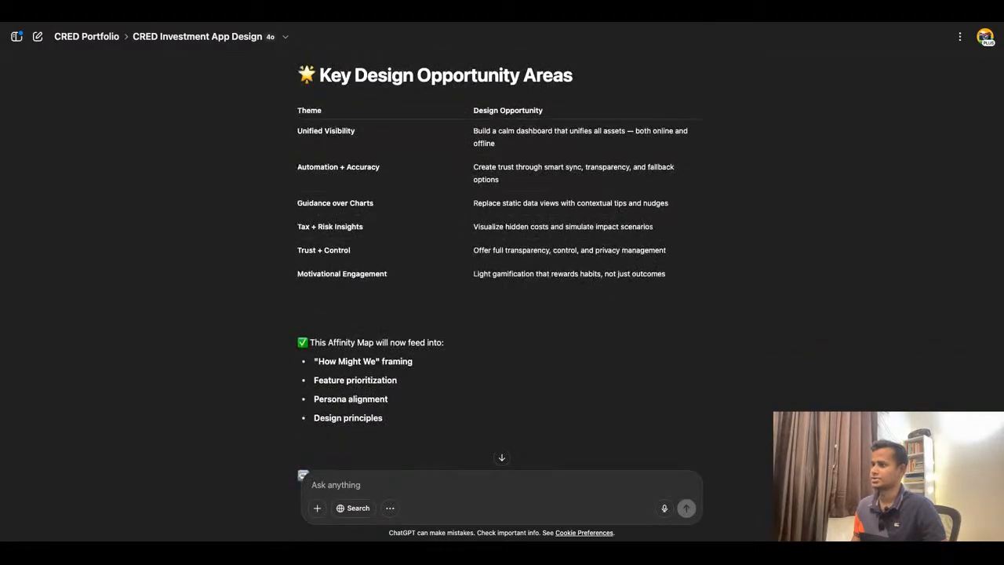
{"action": "scroll", "coordinate": [495, 259], "scroll_direction": "down", "scroll_amount": 10}
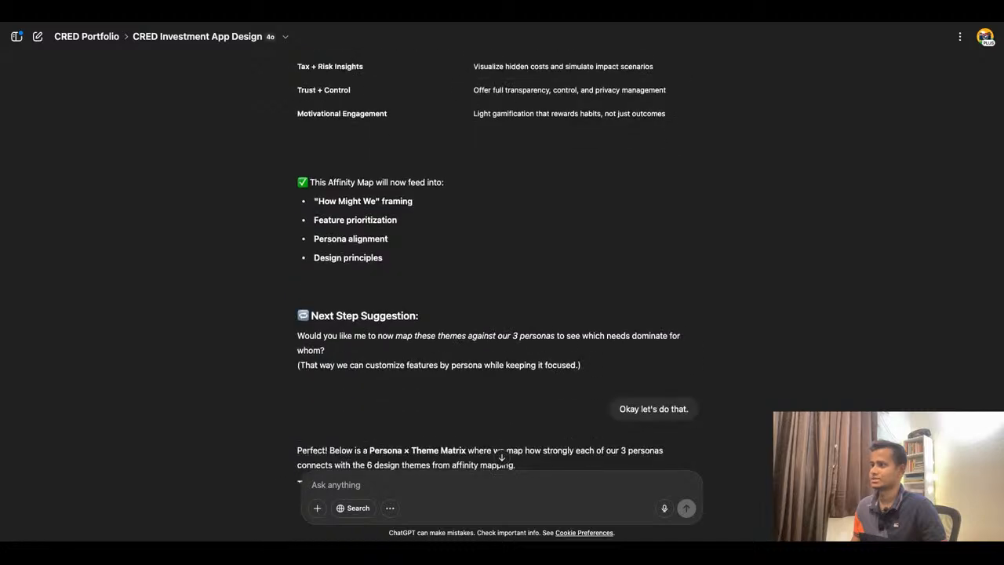
{"action": "scroll", "coordinate": [495, 259], "scroll_direction": "down", "scroll_amount": 5}
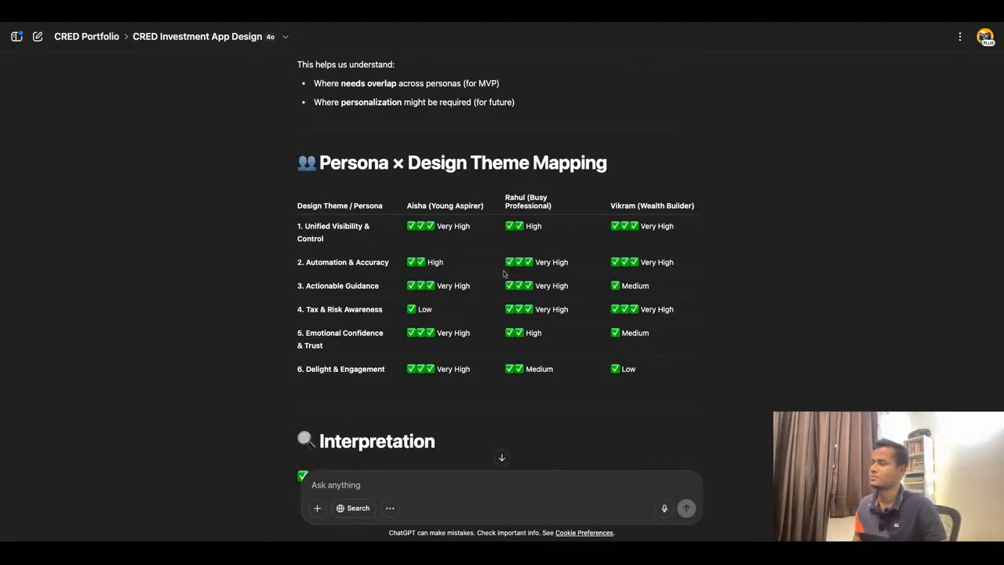
{"action": "scroll", "coordinate": [504, 274], "scroll_direction": "down", "scroll_amount": 5}
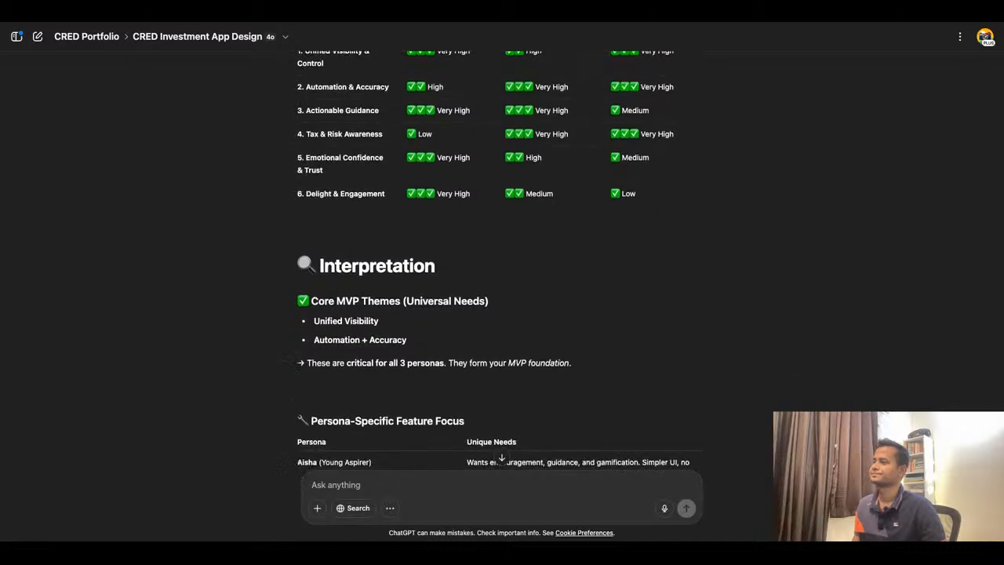
{"action": "scroll", "coordinate": [357, 171], "scroll_direction": "down", "scroll_amount": 4}
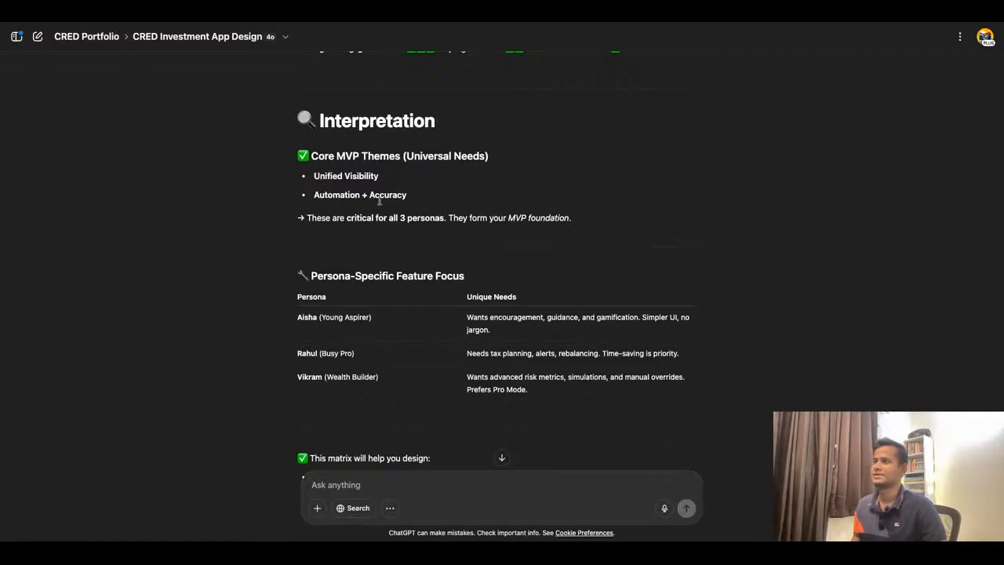
- Review the interpretation and persona-specific feature focus, continuing down to the Jobs-to-be-Done response
{"action": "triple_click", "coordinate": [317, 196]}
{"action": "left_click", "coordinate": [477, 219]}
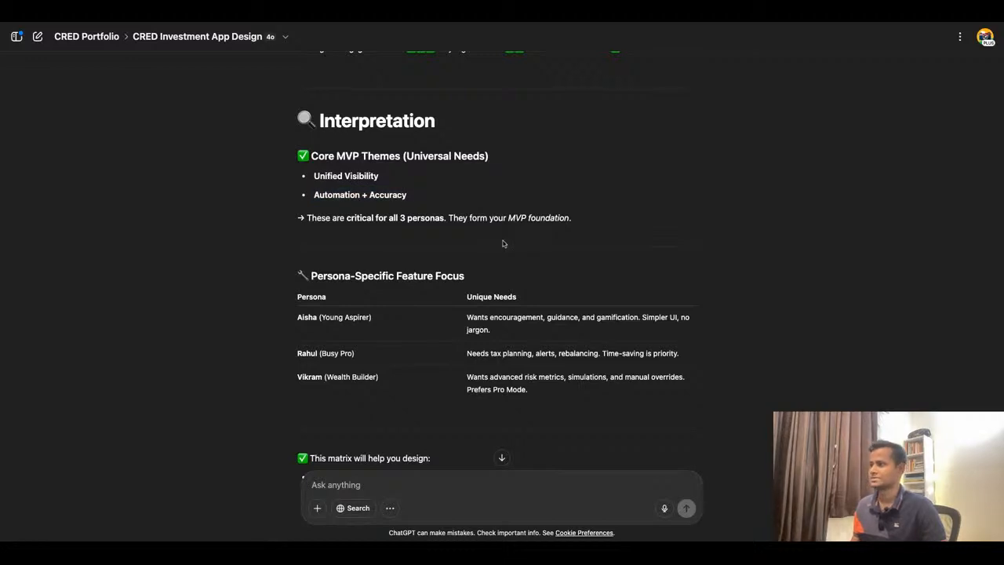
{"action": "scroll", "coordinate": [503, 243], "scroll_direction": "down", "scroll_amount": 1}
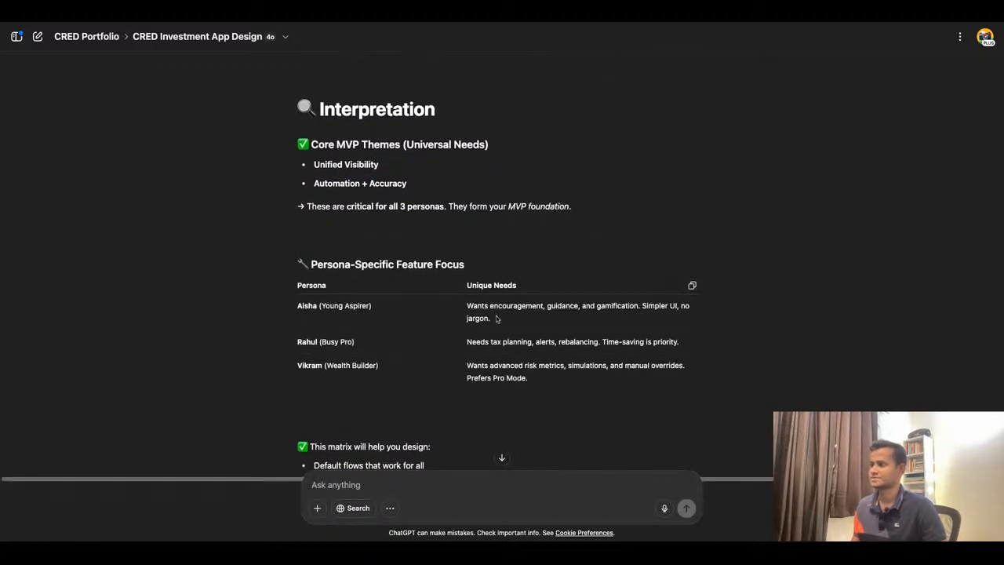
{"action": "scroll", "coordinate": [496, 318], "scroll_direction": "down", "scroll_amount": 2}
{"action": "scroll", "coordinate": [543, 294], "scroll_direction": "down", "scroll_amount": 10}
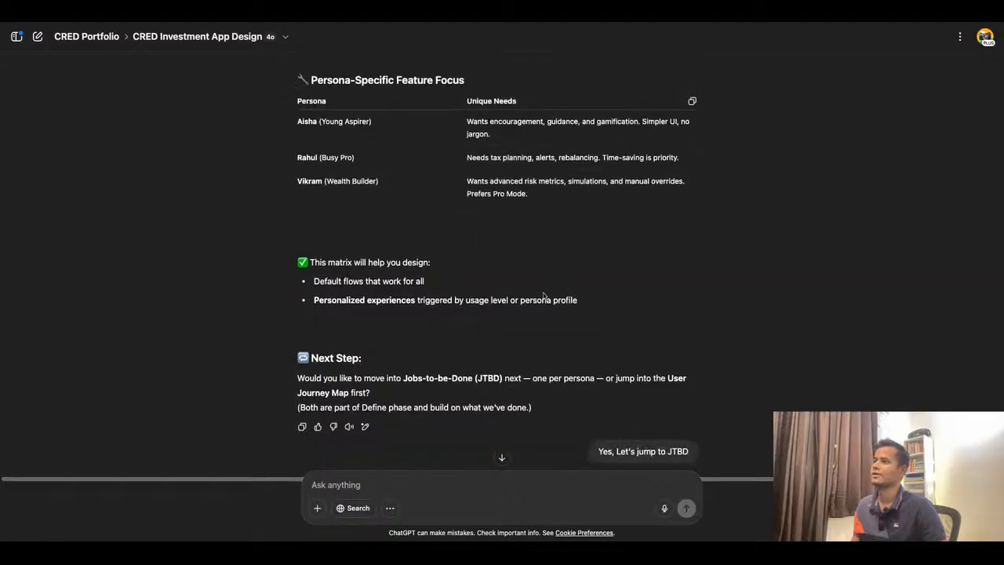
{"action": "scroll", "coordinate": [544, 295], "scroll_direction": "down", "scroll_amount": 1}
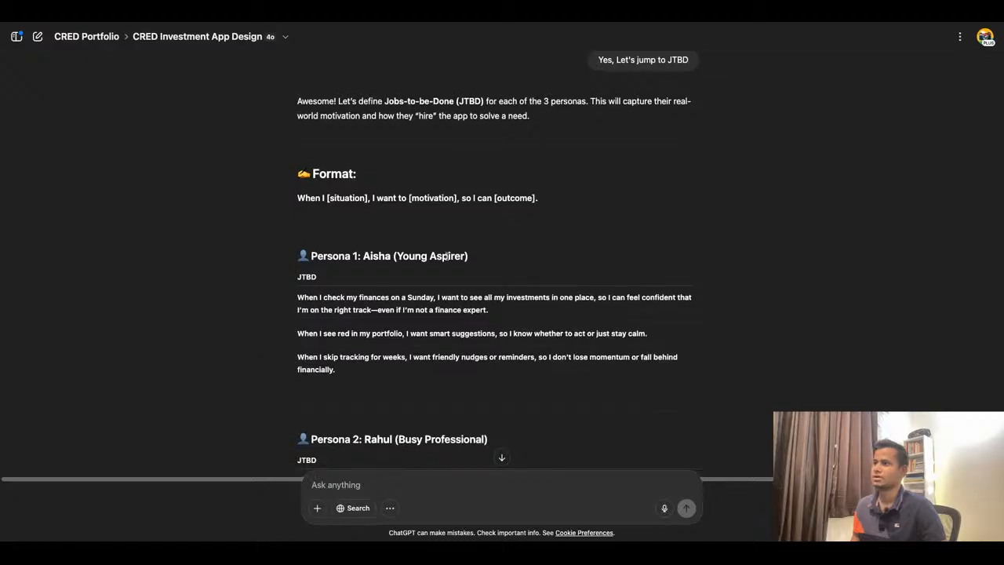
{"action": "scroll", "coordinate": [456, 159], "scroll_direction": "down", "scroll_amount": 1}
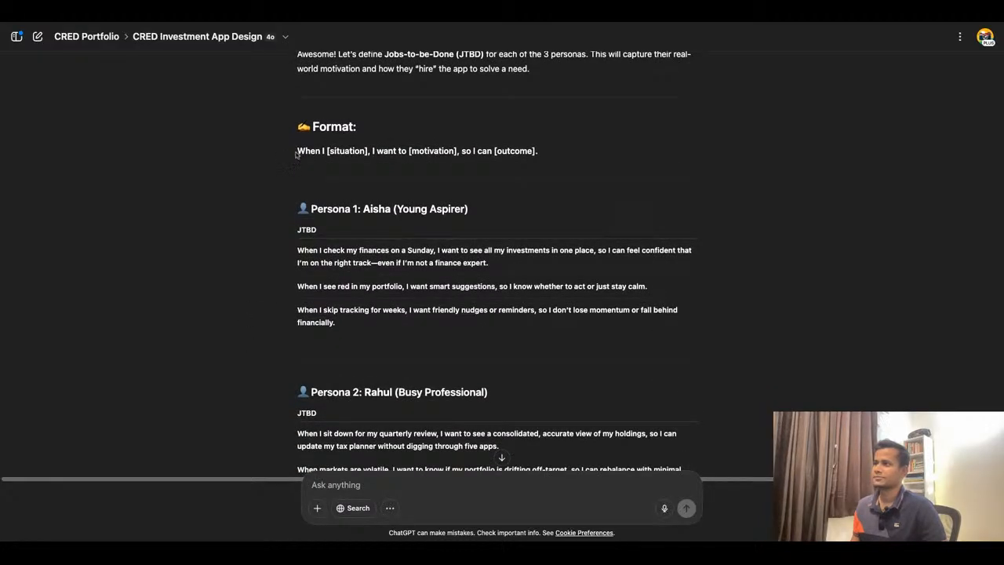
- Highlight the placeholders of the JTBD format and the parts of Aisha's first JTBD statement to examine them
{"action": "left_click_drag", "start_coordinate": [297, 152], "coordinate": [456, 151]}
{"action": "left_click", "coordinate": [372, 151]}
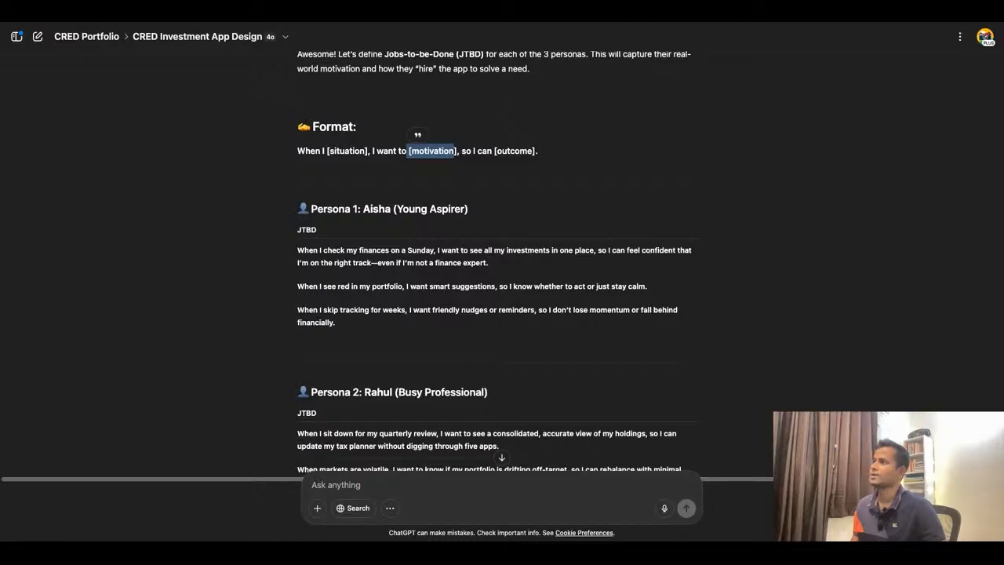
{"action": "left_click_drag", "start_coordinate": [496, 151], "coordinate": [537, 151]}
{"action": "left_click", "coordinate": [434, 262]}
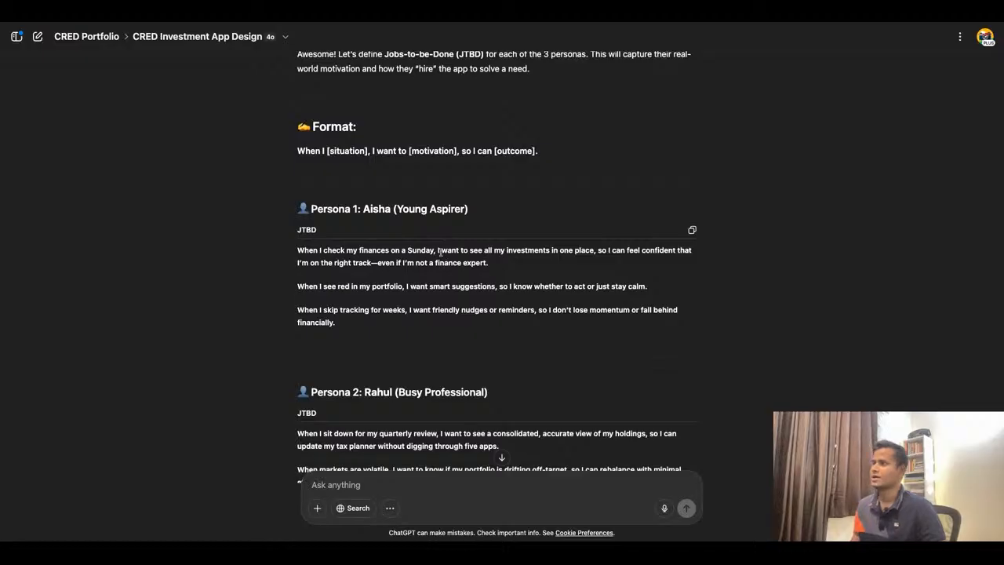
{"action": "left_click_drag", "start_coordinate": [438, 251], "coordinate": [594, 250]}
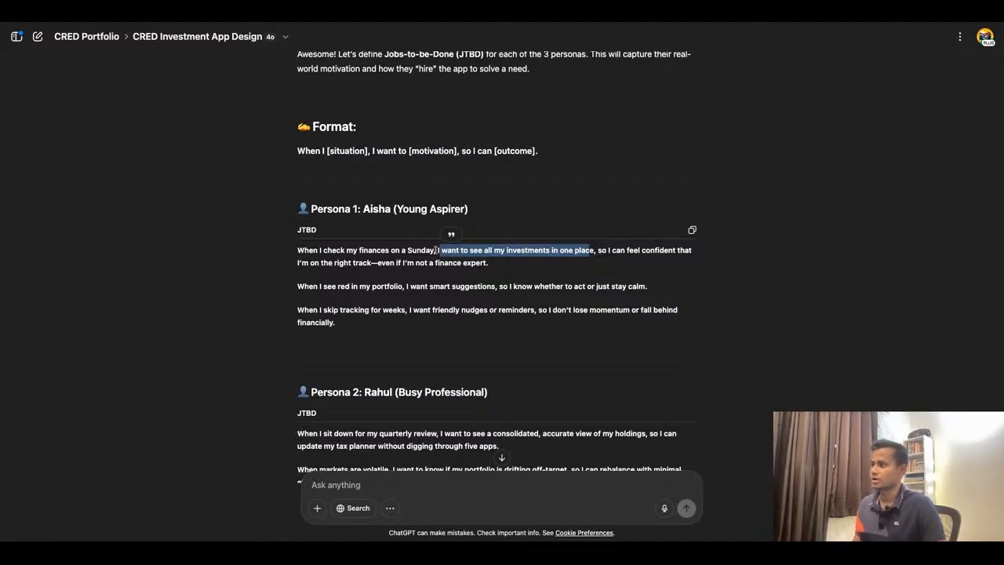
{"action": "left_click_drag", "start_coordinate": [438, 250], "coordinate": [595, 250]}
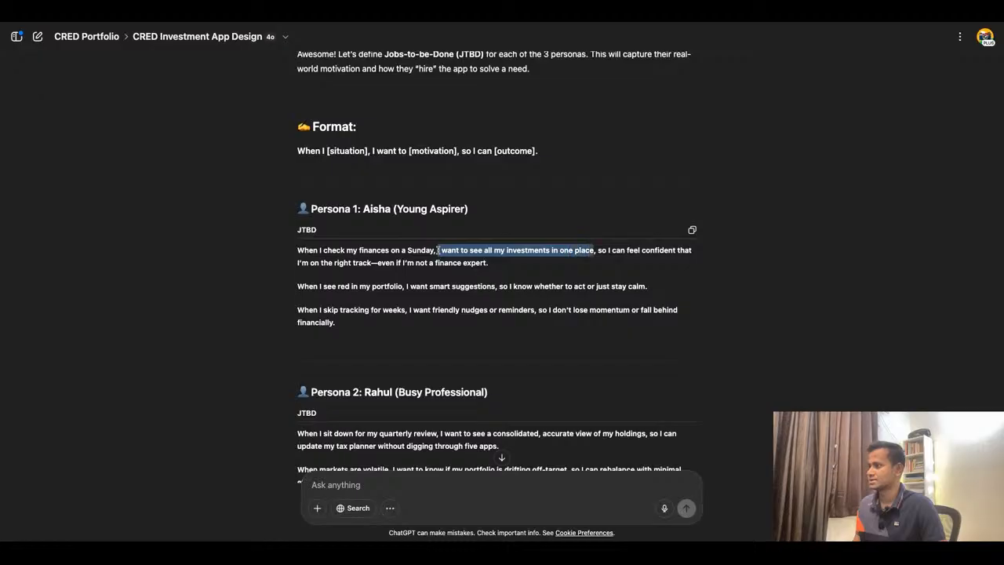
{"action": "left_click", "coordinate": [608, 249]}
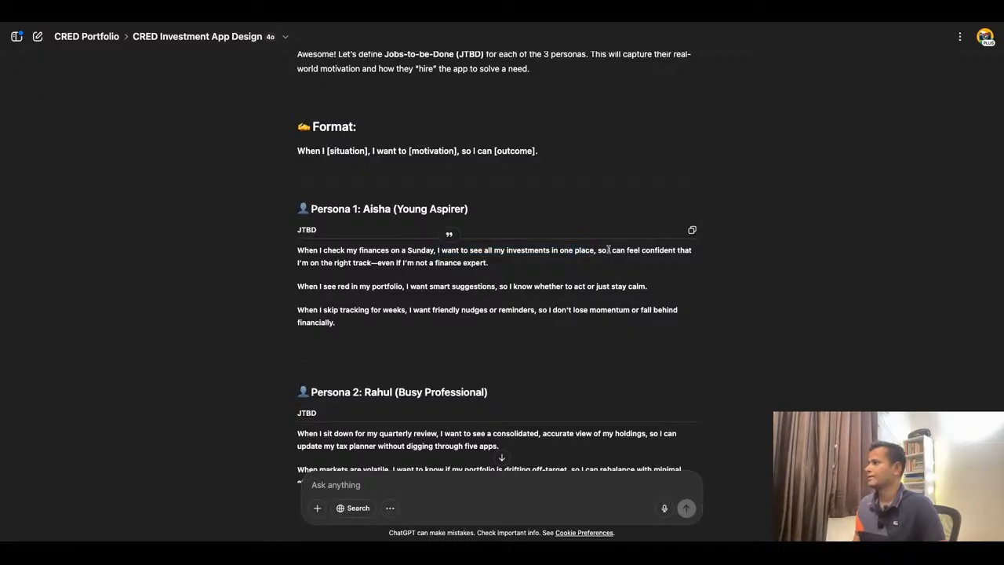
{"action": "left_click_drag", "start_coordinate": [609, 250], "coordinate": [370, 264]}
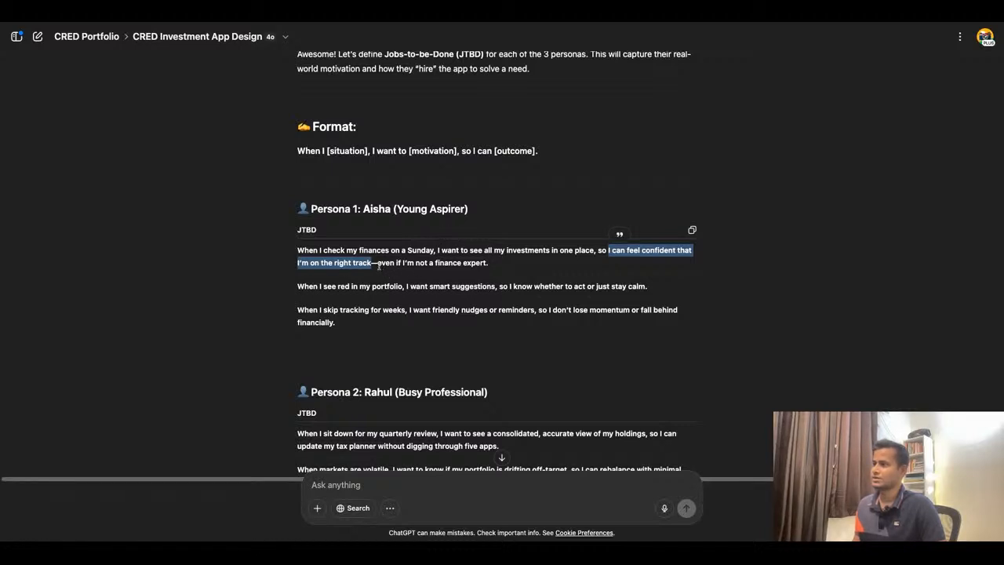
{"action": "left_click_drag", "start_coordinate": [378, 264], "coordinate": [426, 263]}
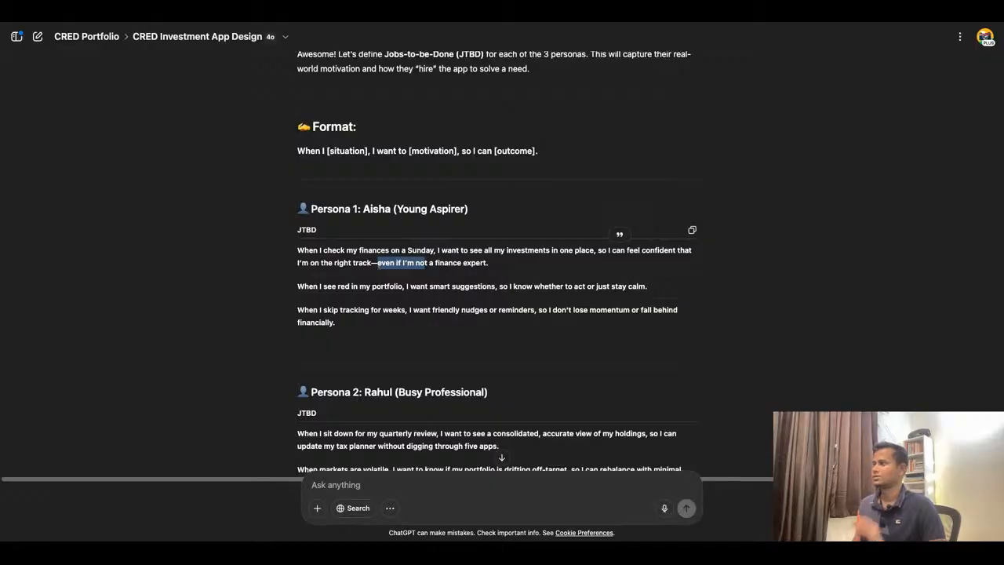
{"action": "left_click_drag", "start_coordinate": [611, 250], "coordinate": [494, 264]}
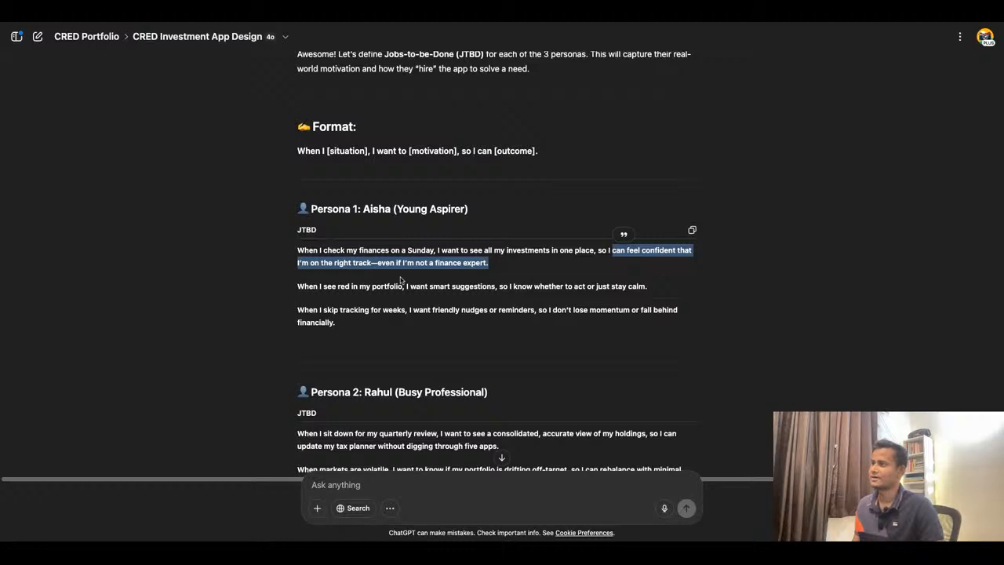
- Scroll through Rahul's and Vikram's JTBD statements to the end of the response
{"action": "scroll", "coordinate": [400, 280], "scroll_direction": "down", "scroll_amount": 5}
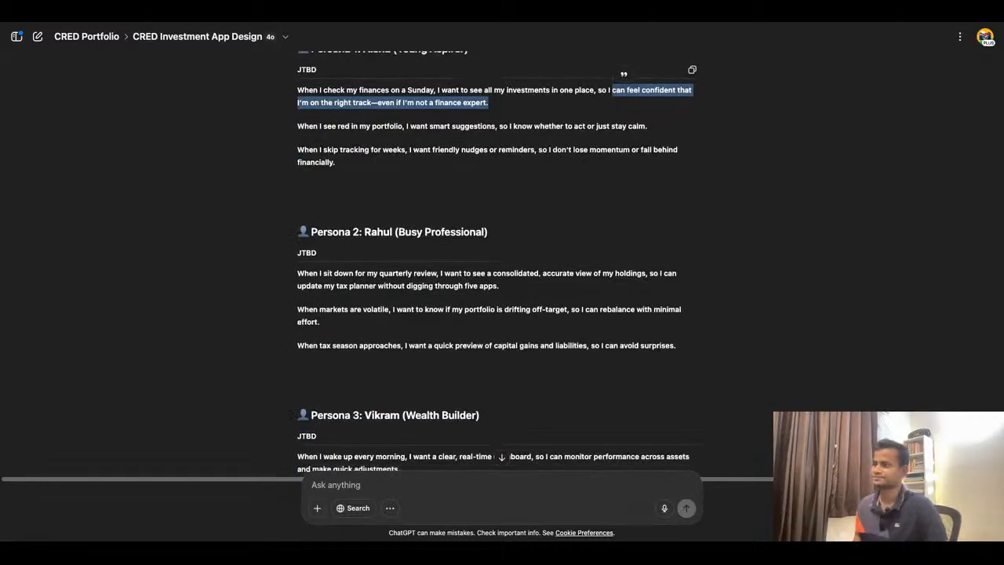
{"action": "scroll", "coordinate": [473, 279], "scroll_direction": "down", "scroll_amount": 1}
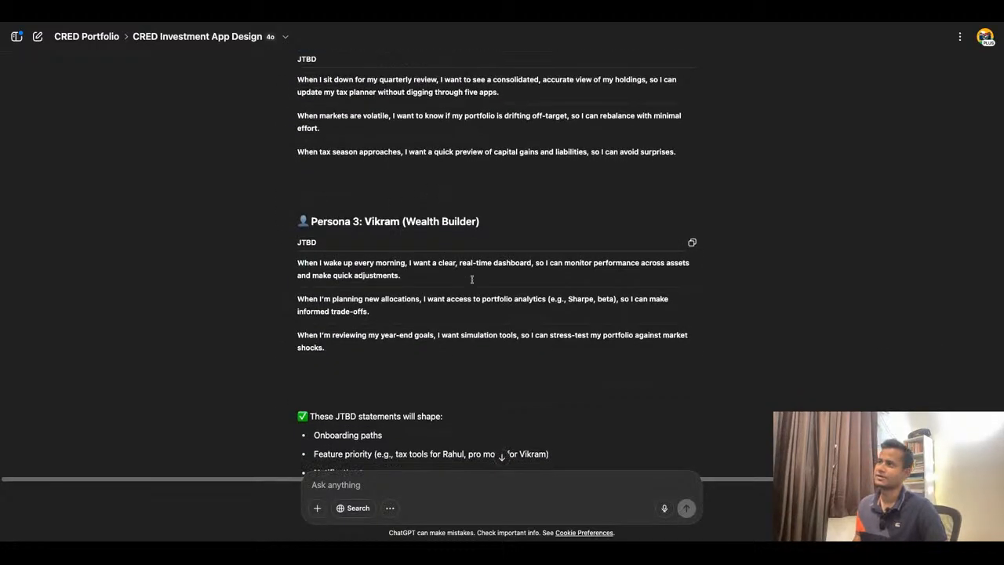
{"action": "scroll", "coordinate": [472, 279], "scroll_direction": "down", "scroll_amount": 3}
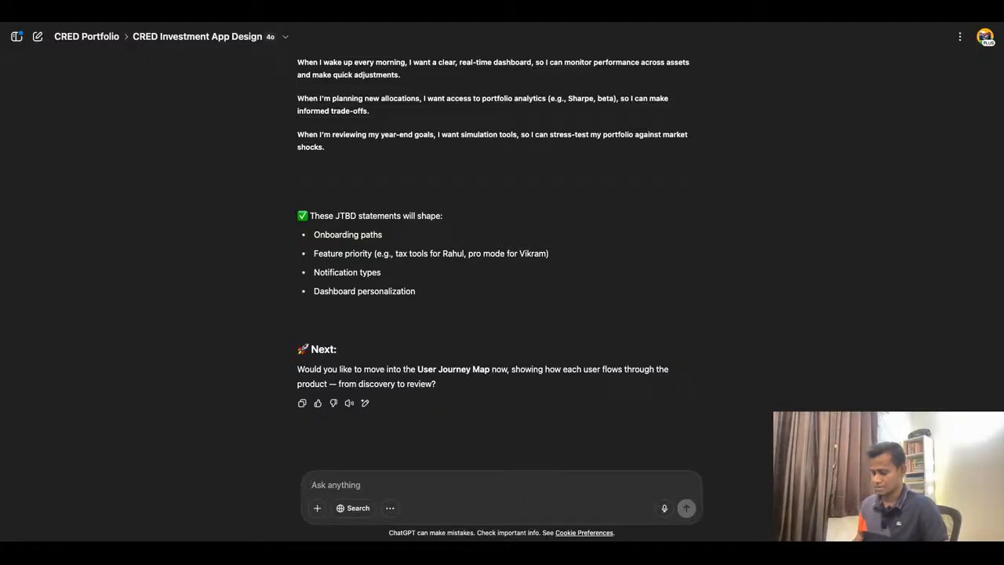
- Send the reply "Great. Let's do it for one user at a time."
{"action": "type", "text": "Great."}
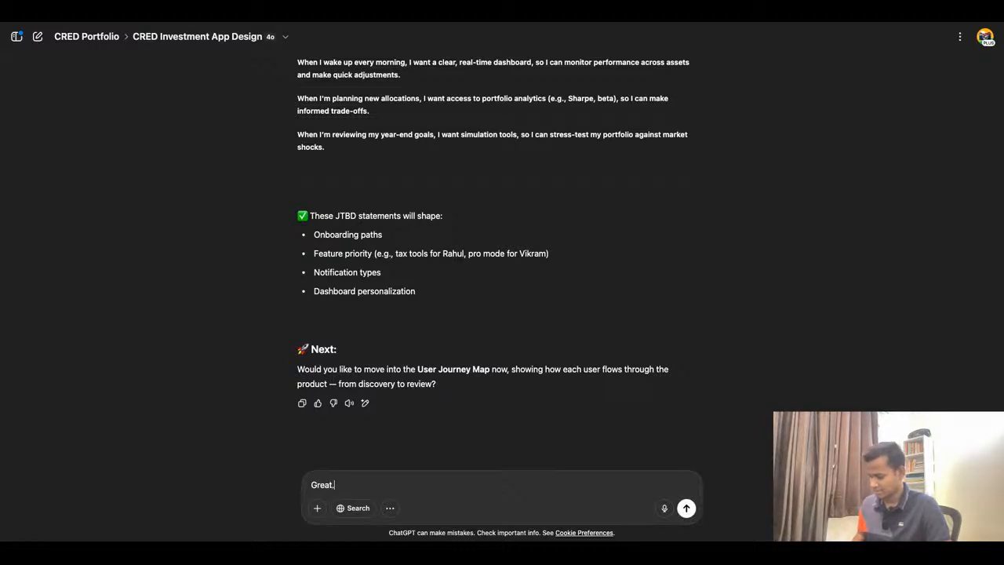
{"action": "type", "text": "Let's"}
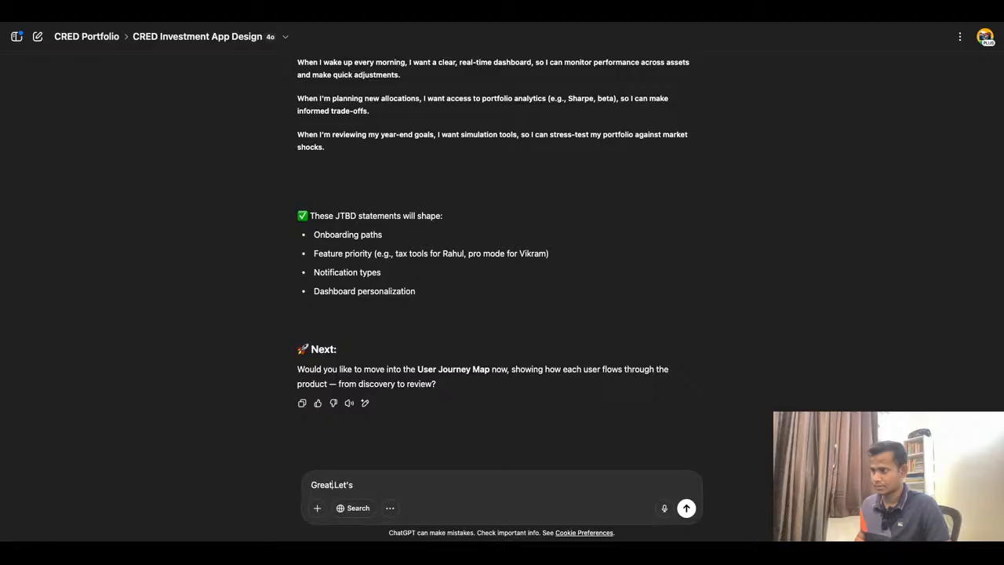
{"action": "key", "text": "Right"}
{"action": "key", "text": "Right"}
{"action": "key", "text": "Right"}
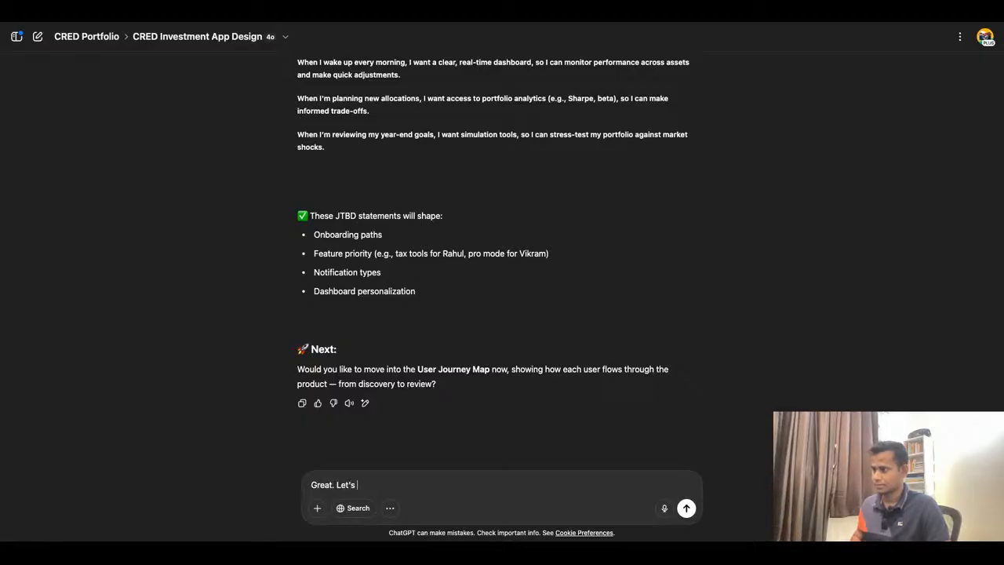
{"action": "type", "text": "do it for on"}
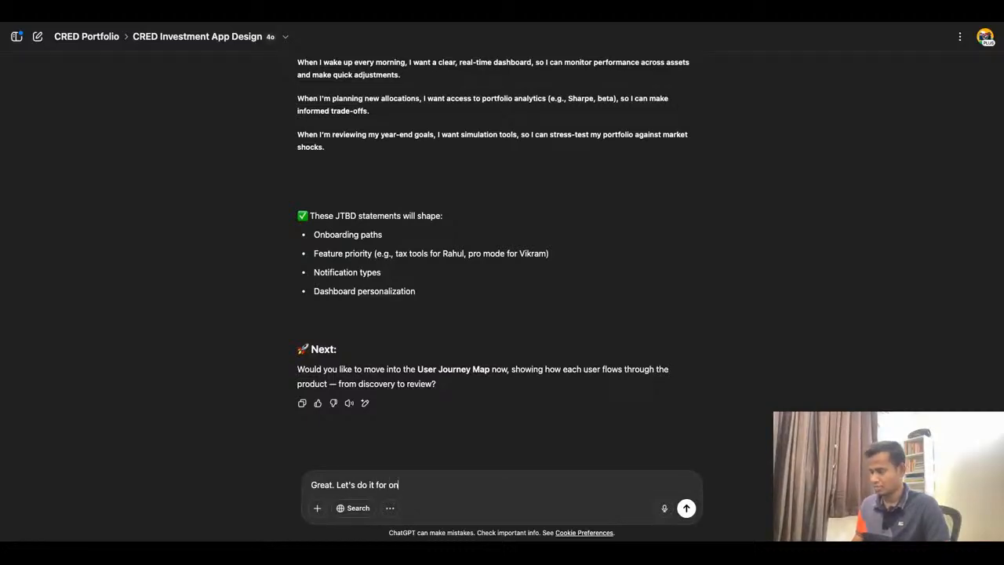
{"action": "type", "text": "e user at"}
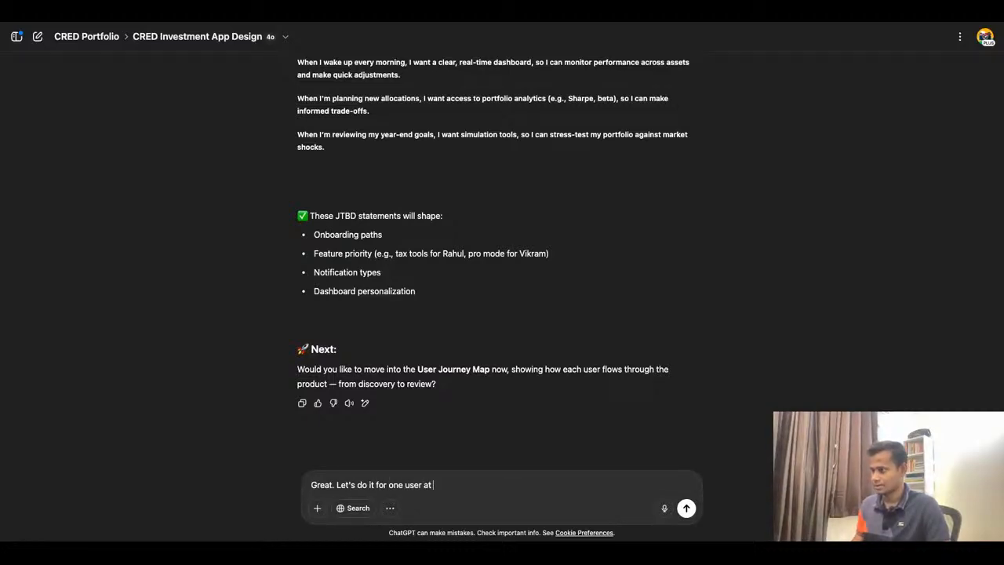
{"action": "type", "text": " a time."}
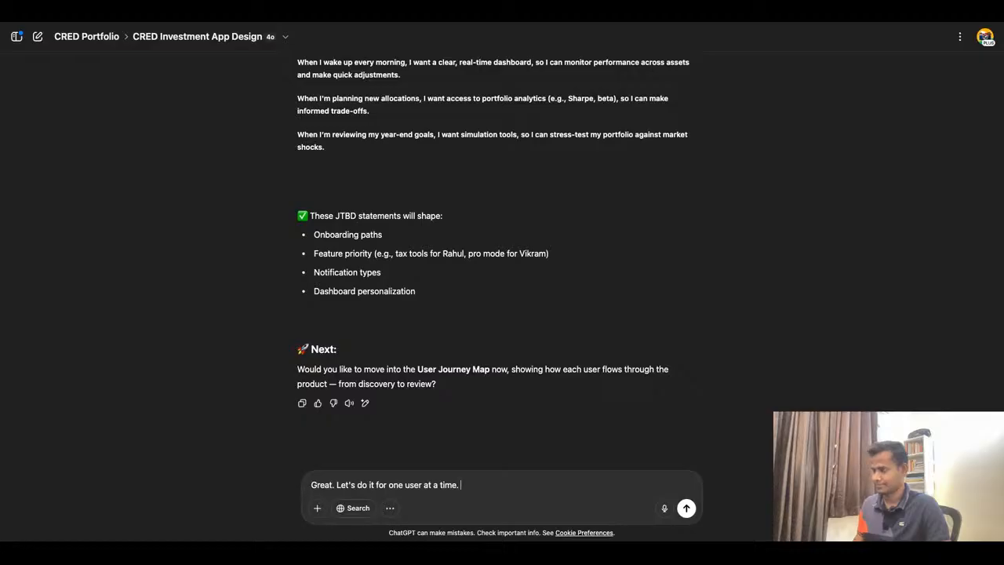
{"action": "key", "text": "Return"}
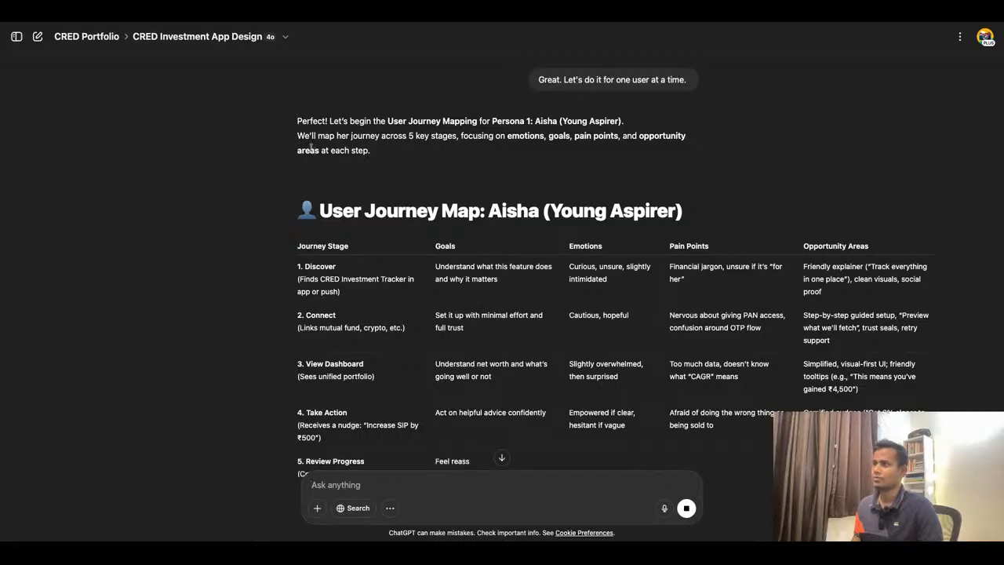
- Examine Aisha's user journey map table and her design principles
{"action": "scroll", "coordinate": [467, 267], "scroll_direction": "down", "scroll_amount": 3}
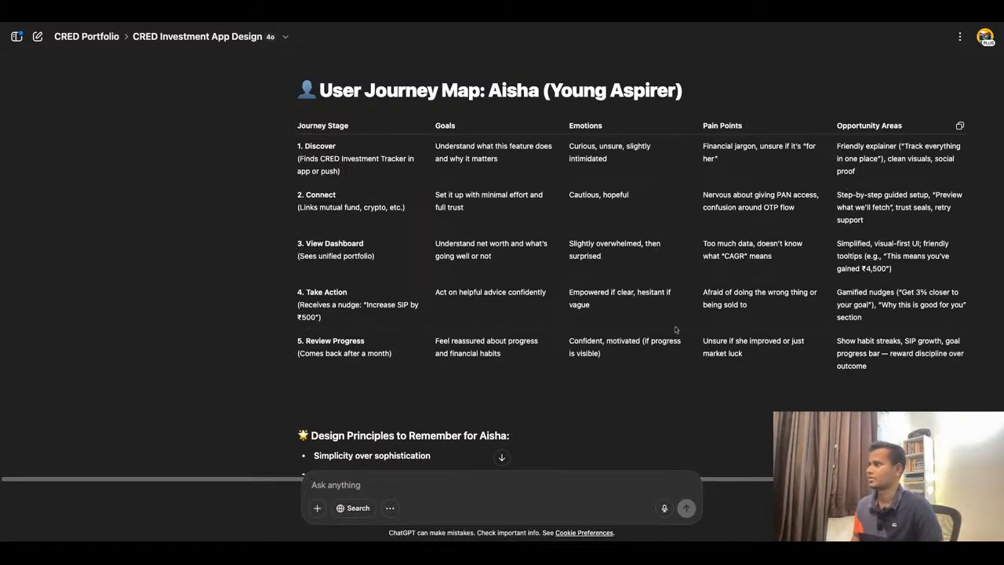
{"action": "scroll", "coordinate": [624, 379], "scroll_direction": "down", "scroll_amount": 2}
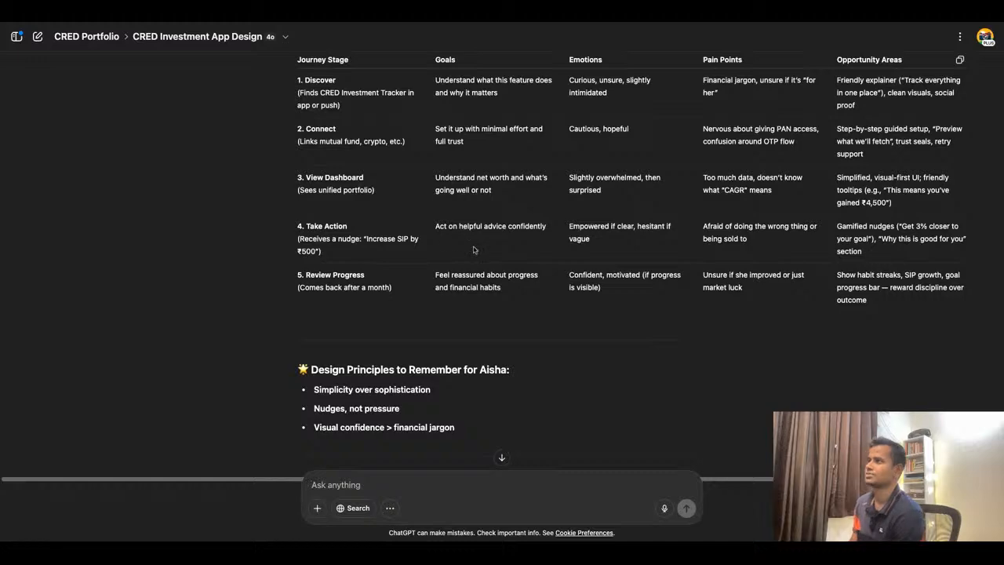
{"action": "scroll", "coordinate": [473, 250], "scroll_direction": "up", "scroll_amount": 5}
{"action": "scroll", "coordinate": [474, 249], "scroll_direction": "down", "scroll_amount": 2}
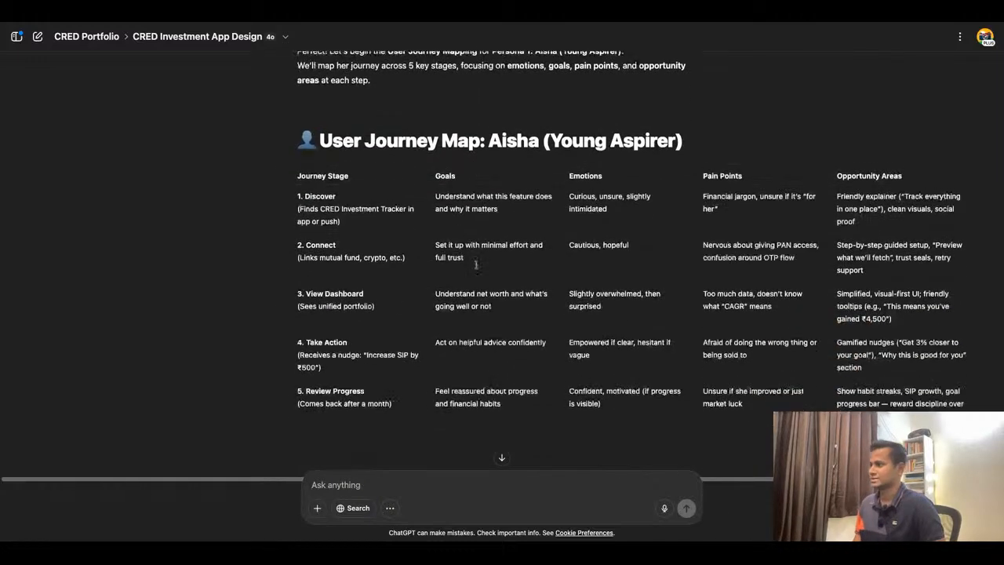
{"action": "scroll", "coordinate": [329, 110], "scroll_direction": "up", "scroll_amount": 1}
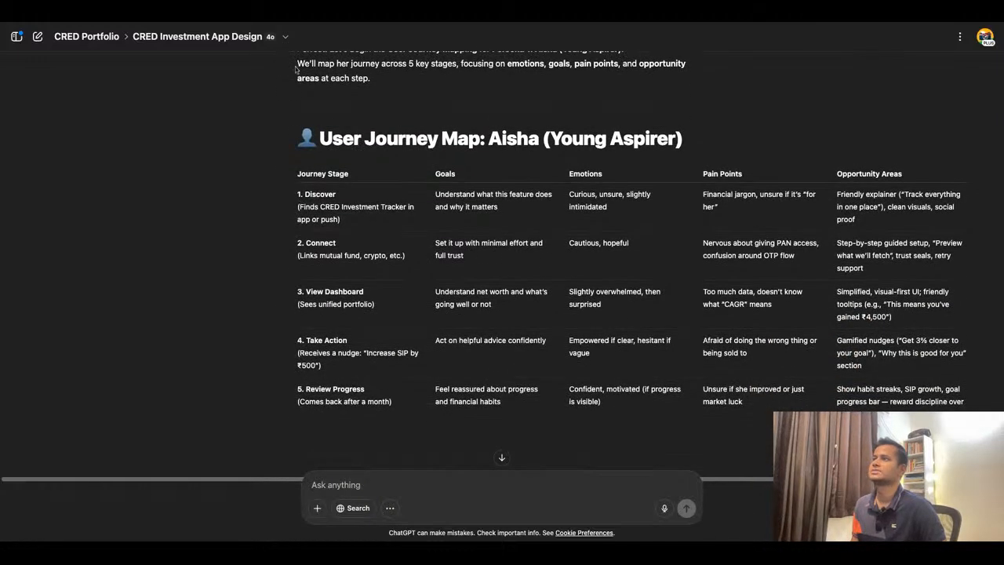
{"action": "scroll", "coordinate": [483, 179], "scroll_direction": "up", "scroll_amount": 4}
{"action": "scroll", "coordinate": [483, 180], "scroll_direction": "down", "scroll_amount": 6}
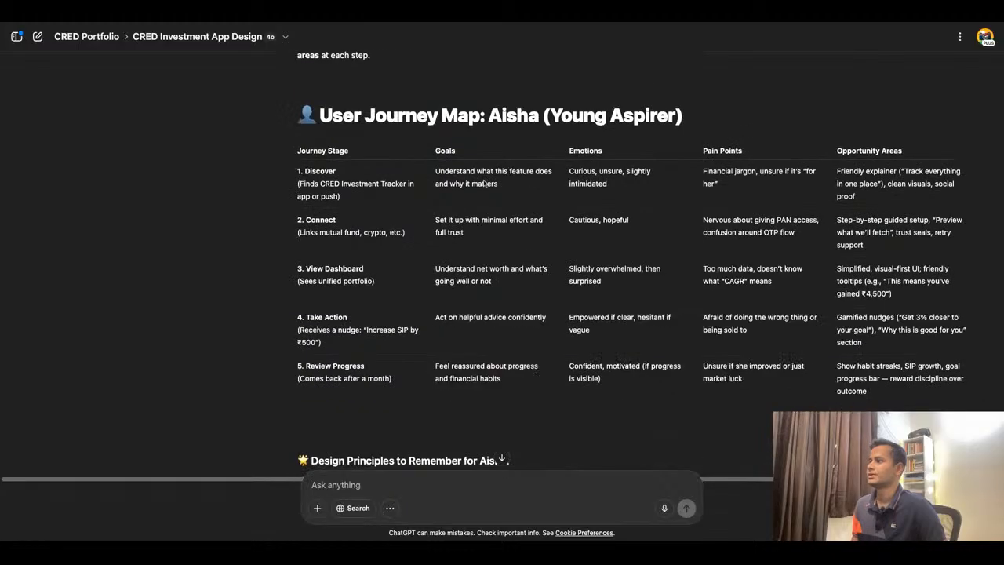
{"action": "scroll", "coordinate": [484, 183], "scroll_direction": "down", "scroll_amount": 4}
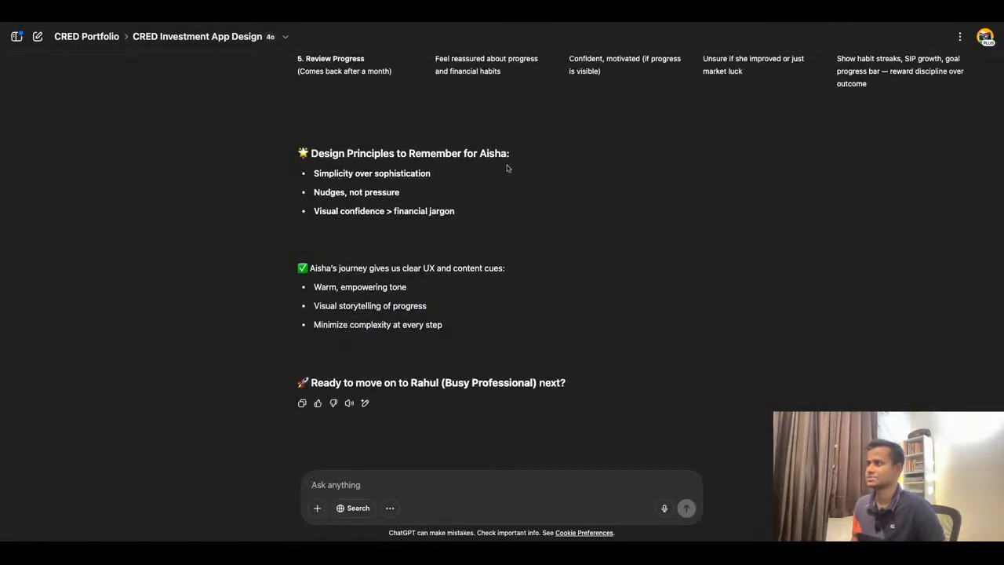
- Highlight each of Aisha's three design principles to examine them
{"action": "left_click_drag", "start_coordinate": [313, 173], "coordinate": [430, 173]}
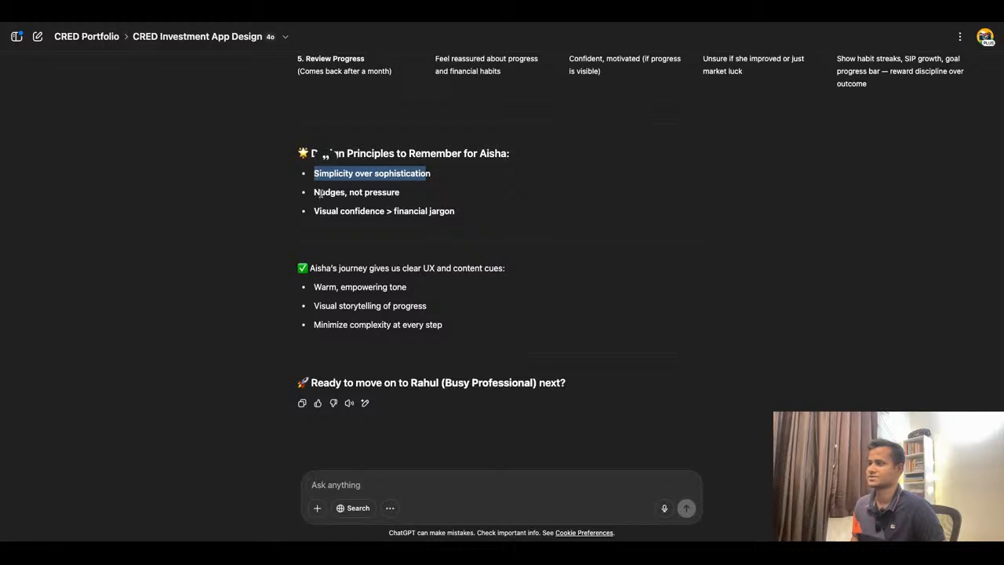
{"action": "left_click_drag", "start_coordinate": [363, 192], "coordinate": [399, 192]}
{"action": "left_click_drag", "start_coordinate": [318, 211], "coordinate": [454, 211]}
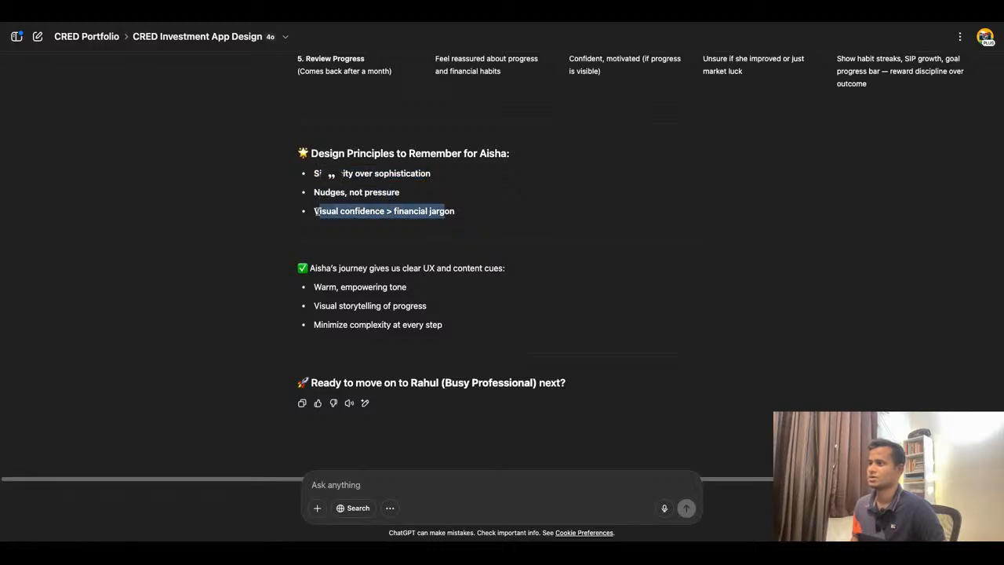
{"action": "left_click", "coordinate": [384, 247]}
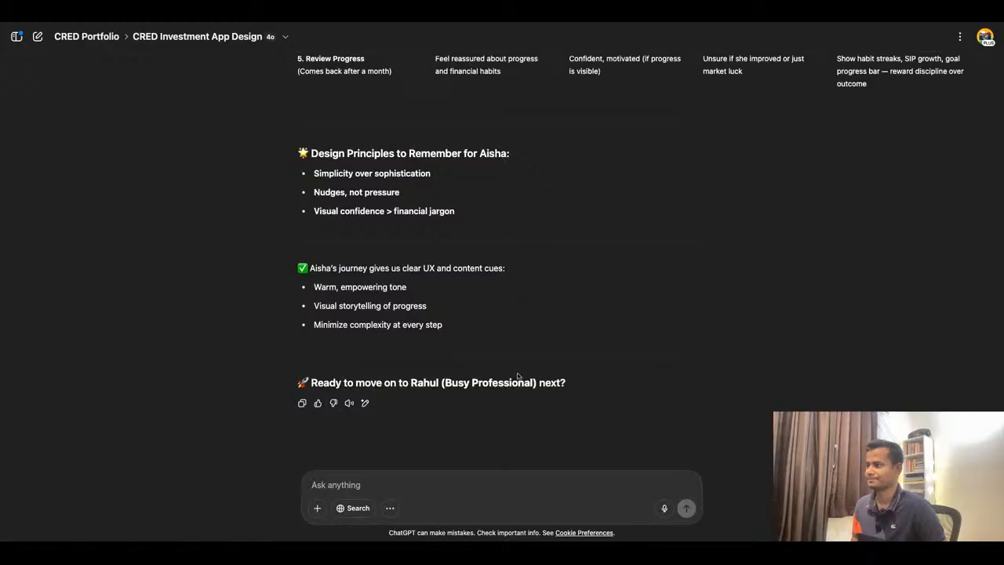
- Open Aisha's user journey map response in canvas view and close it again
{"action": "scroll", "coordinate": [518, 377], "scroll_direction": "up", "scroll_amount": 15}
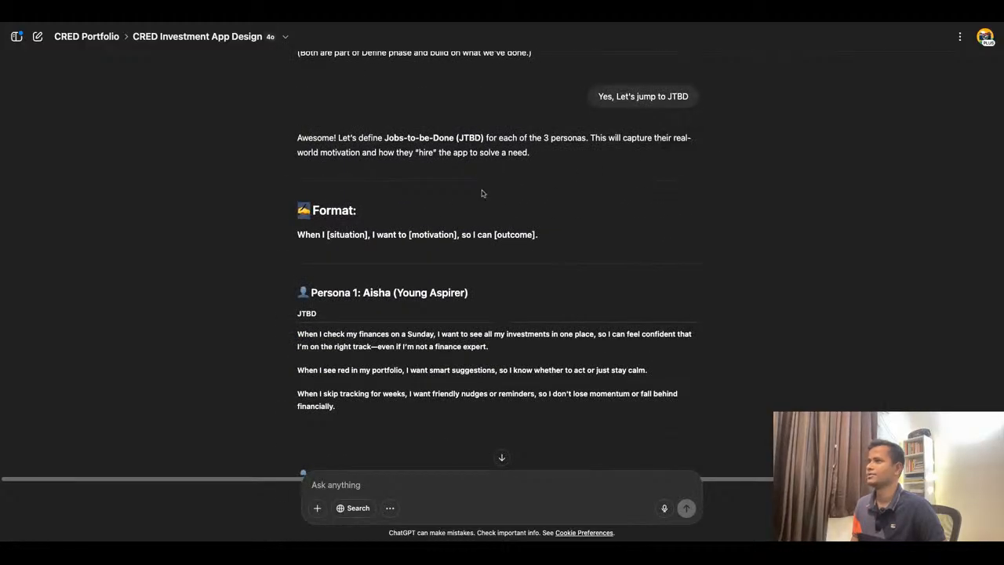
{"action": "scroll", "coordinate": [481, 194], "scroll_direction": "down", "scroll_amount": 15}
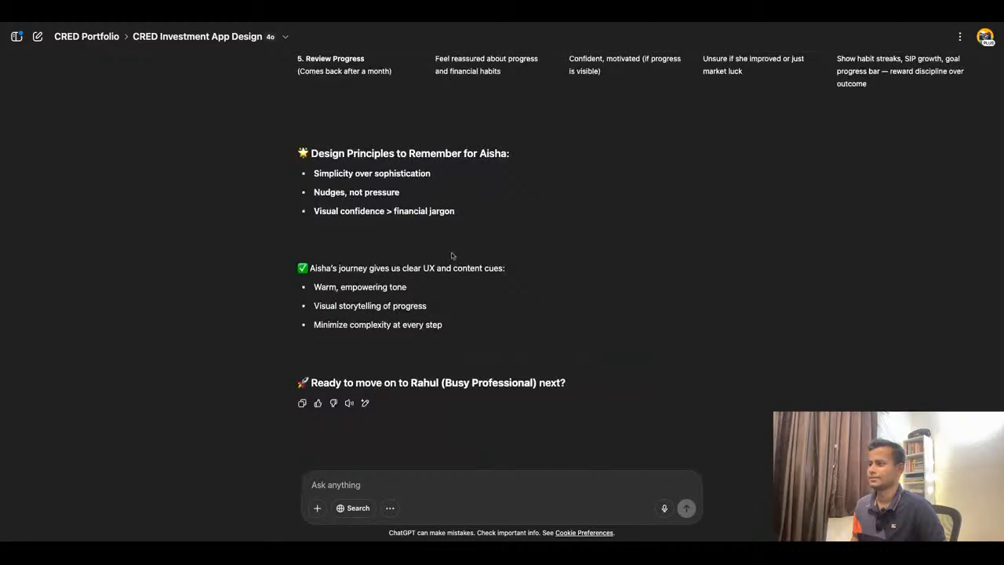
{"action": "left_click", "coordinate": [365, 403]}
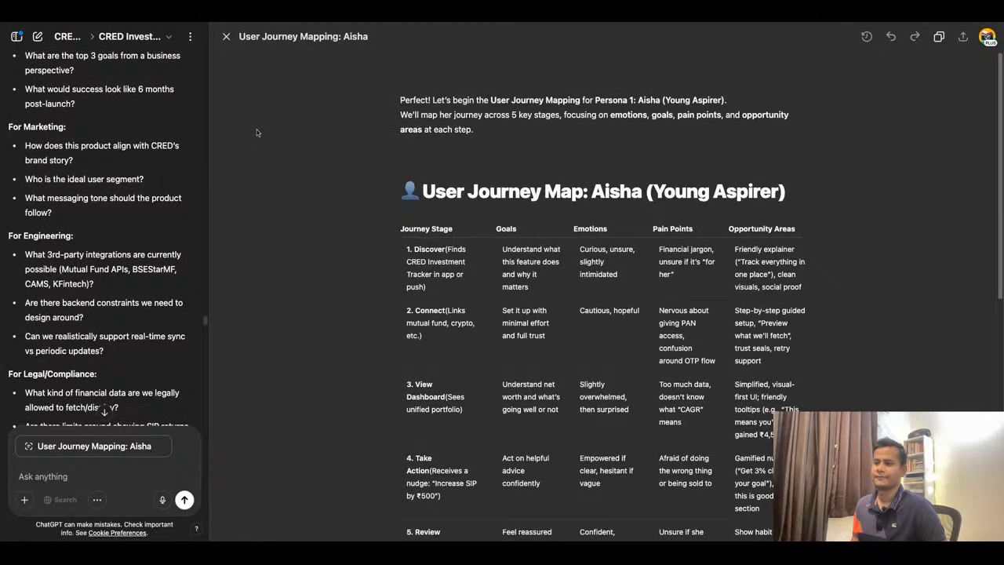
{"action": "left_click", "coordinate": [226, 36]}
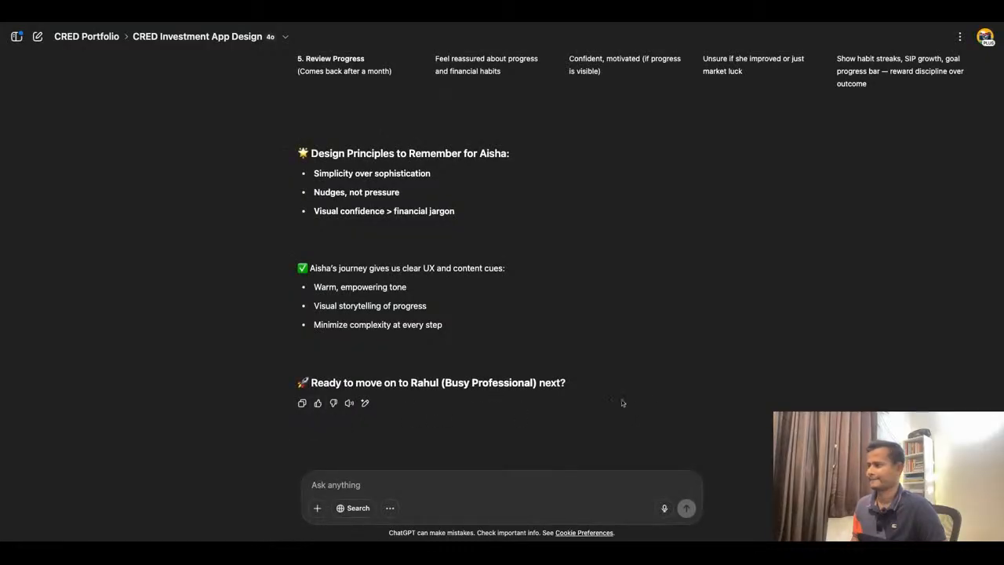
- Switch the conversation's model from GPT-4o to o3
{"action": "scroll", "coordinate": [651, 403], "scroll_direction": "up", "scroll_amount": 5}
{"action": "scroll", "coordinate": [651, 403], "scroll_direction": "up", "scroll_amount": 4}
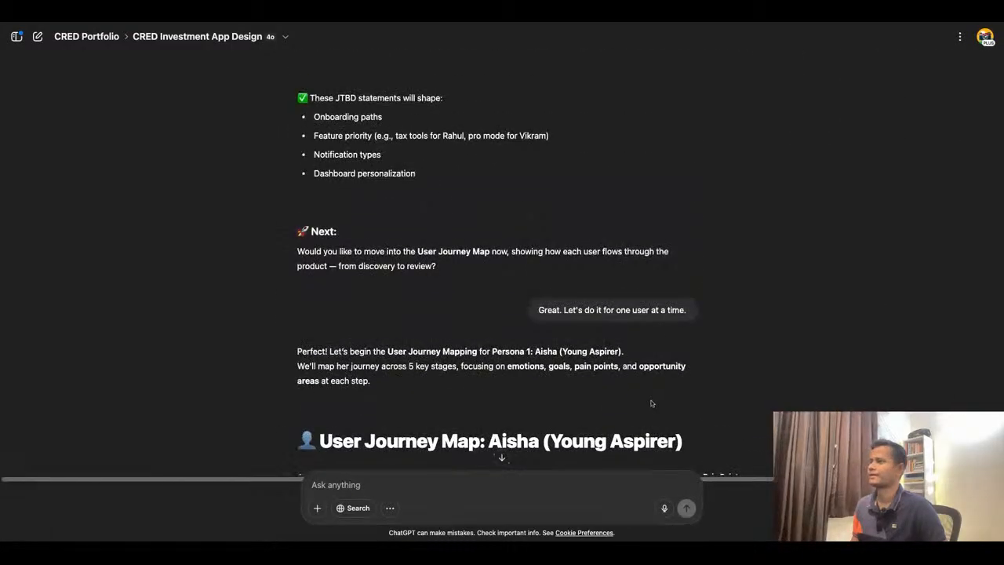
{"action": "left_click", "coordinate": [284, 37]}
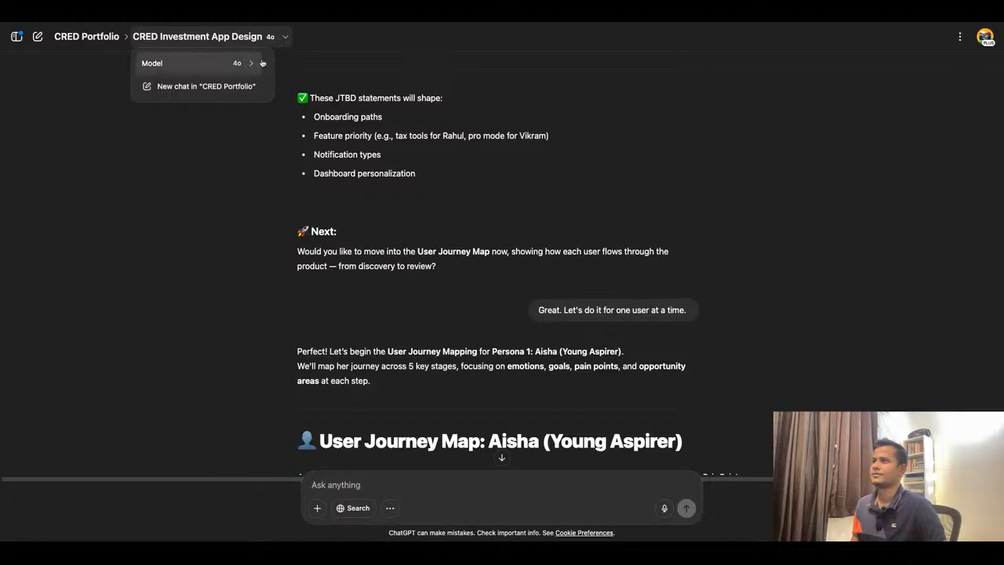
{"action": "mouse_move", "coordinate": [247, 66]}
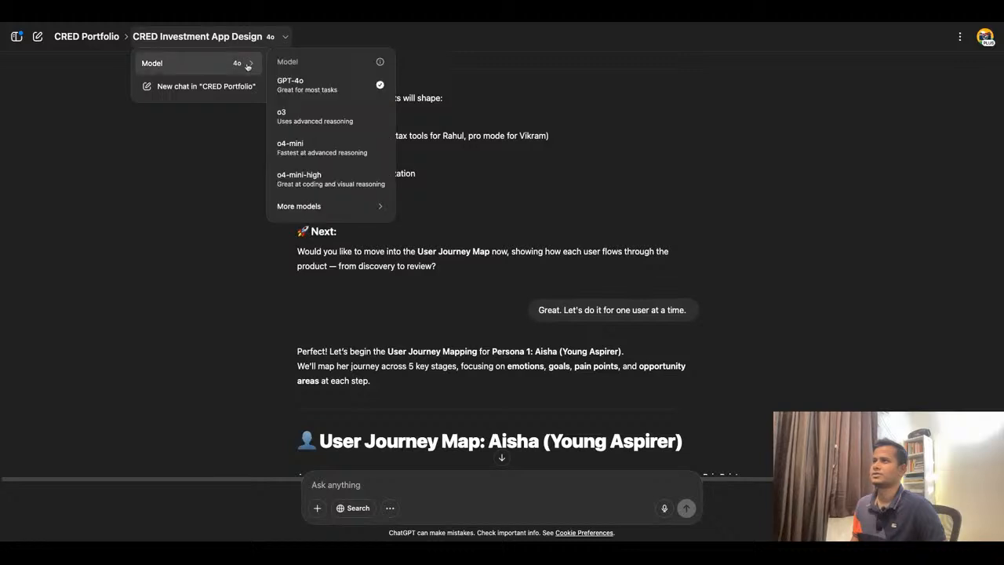
{"action": "left_click", "coordinate": [329, 117]}
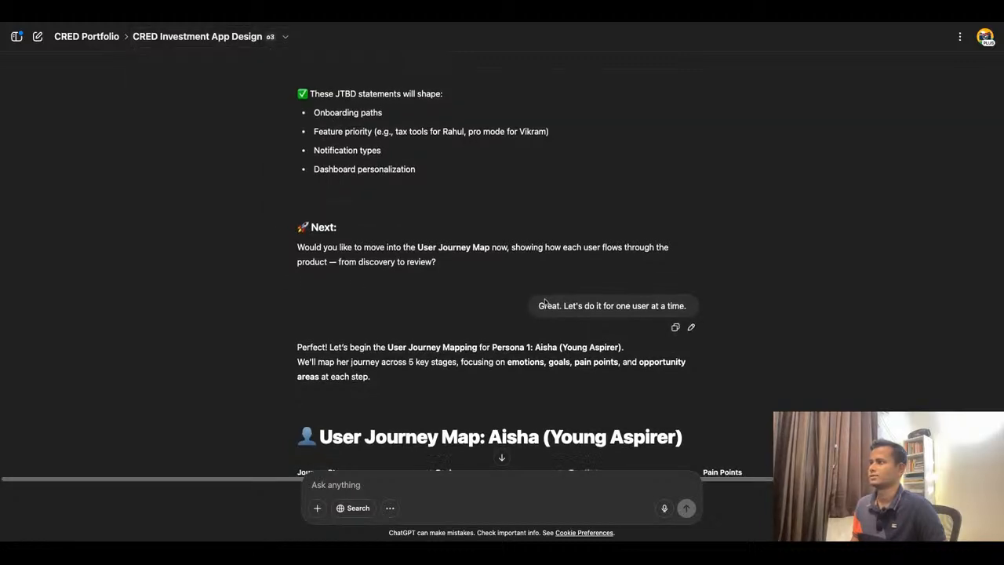
- Edit and resend the message "Great. Let's do it for one user at a time." with the o3 model
{"action": "scroll", "coordinate": [673, 309], "scroll_direction": "down", "scroll_amount": 1}
{"action": "left_click", "coordinate": [691, 312]}
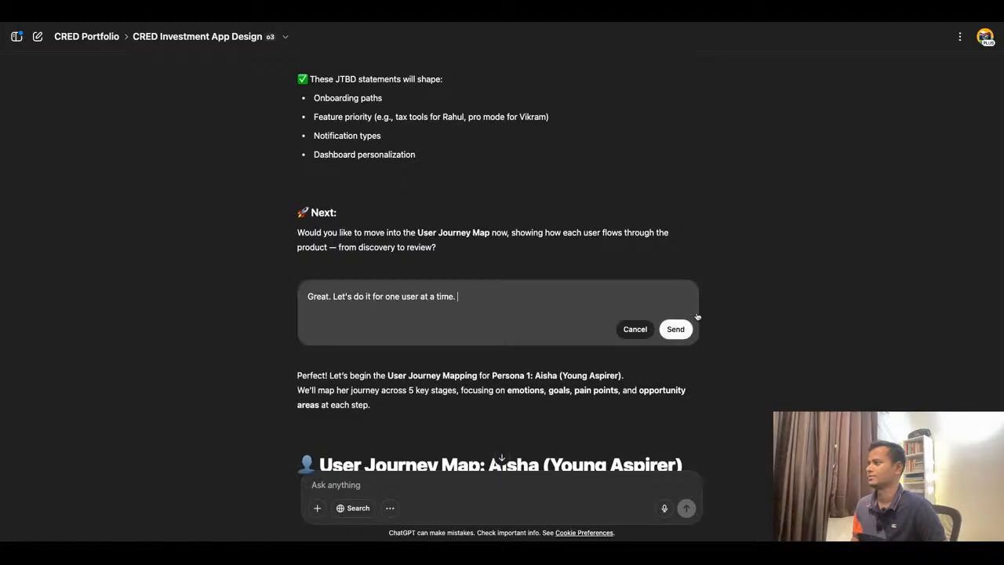
{"action": "left_click", "coordinate": [675, 329]}
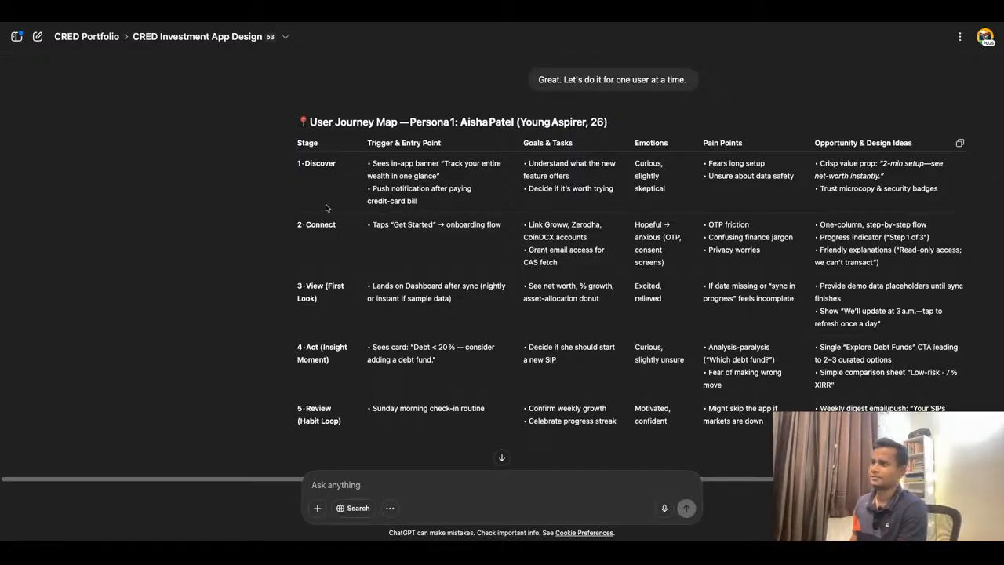
- Compare the previous and the regenerated versions of Aisha's user journey map response
{"action": "scroll", "coordinate": [326, 207], "scroll_direction": "down", "scroll_amount": 3}
{"action": "scroll", "coordinate": [306, 196], "scroll_direction": "up", "scroll_amount": 3}
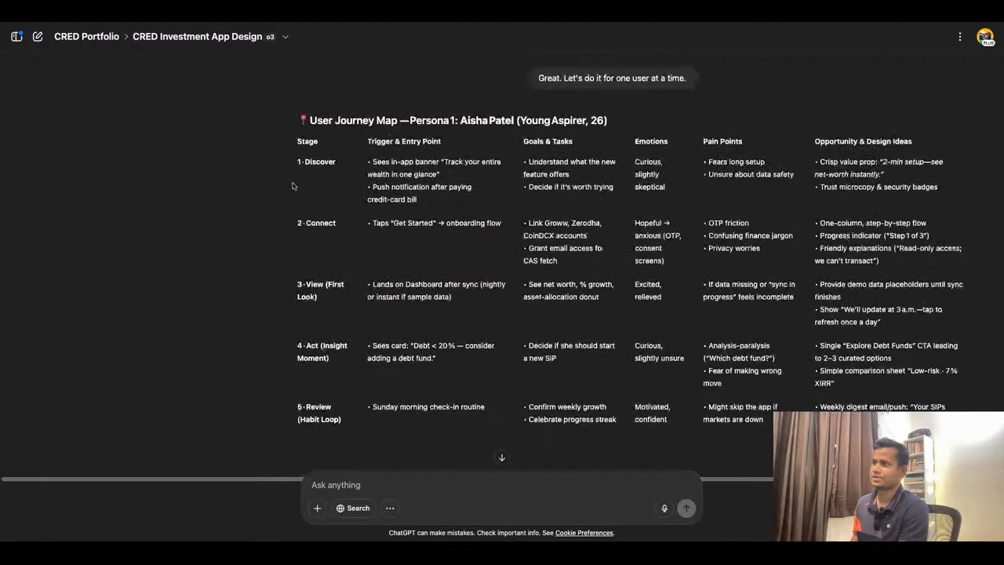
{"action": "left_click", "coordinate": [666, 101]}
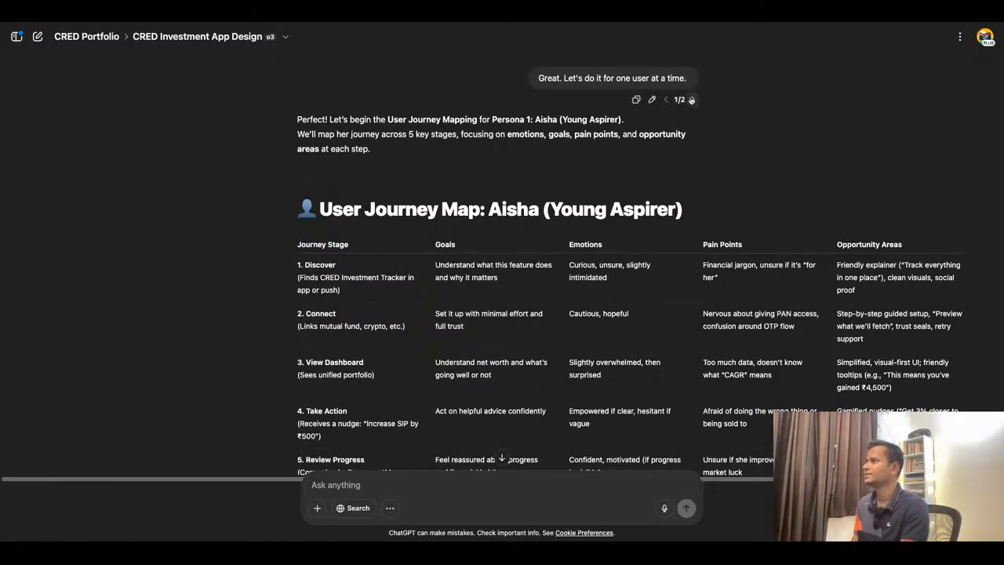
{"action": "left_click", "coordinate": [692, 100]}
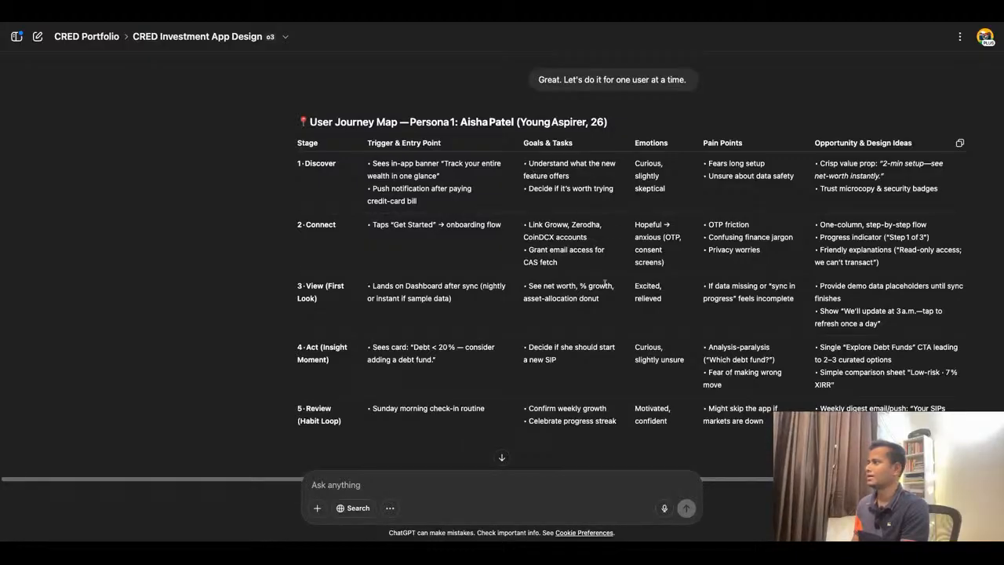
- Scroll through the o3 journey map table to Aisha's key take-aways and back
{"action": "scroll", "coordinate": [624, 272], "scroll_direction": "down", "scroll_amount": 2}
{"action": "scroll", "coordinate": [623, 272], "scroll_direction": "down", "scroll_amount": 5}
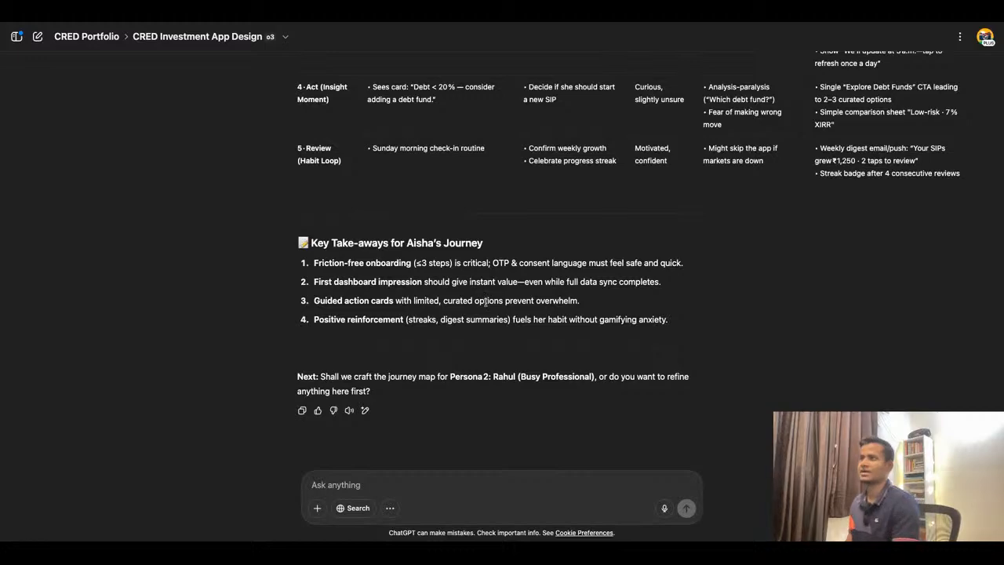
{"action": "scroll", "coordinate": [487, 300], "scroll_direction": "up", "scroll_amount": 4}
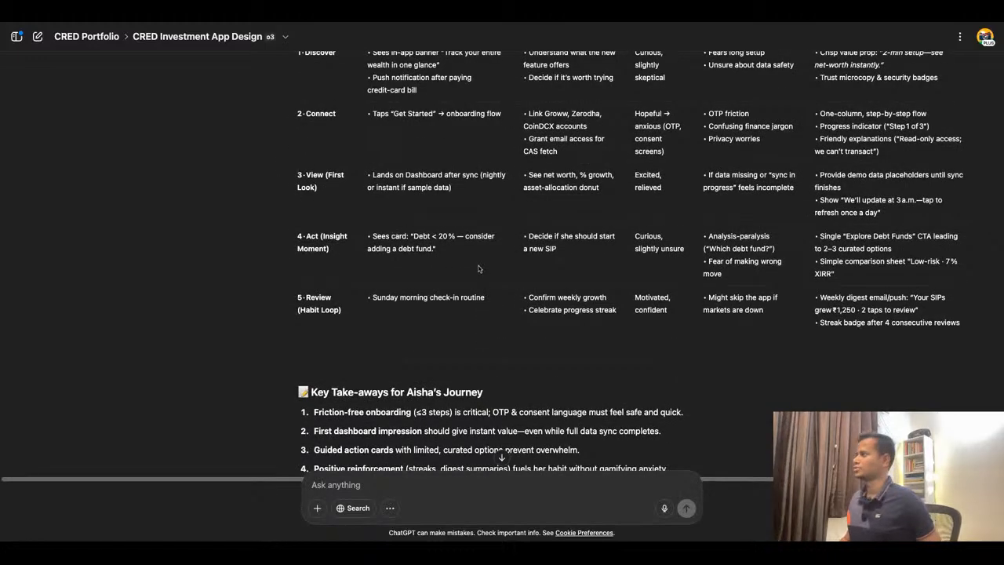
{"action": "scroll", "coordinate": [478, 269], "scroll_direction": "up", "scroll_amount": 2}
{"action": "scroll", "coordinate": [477, 269], "scroll_direction": "up", "scroll_amount": 1}
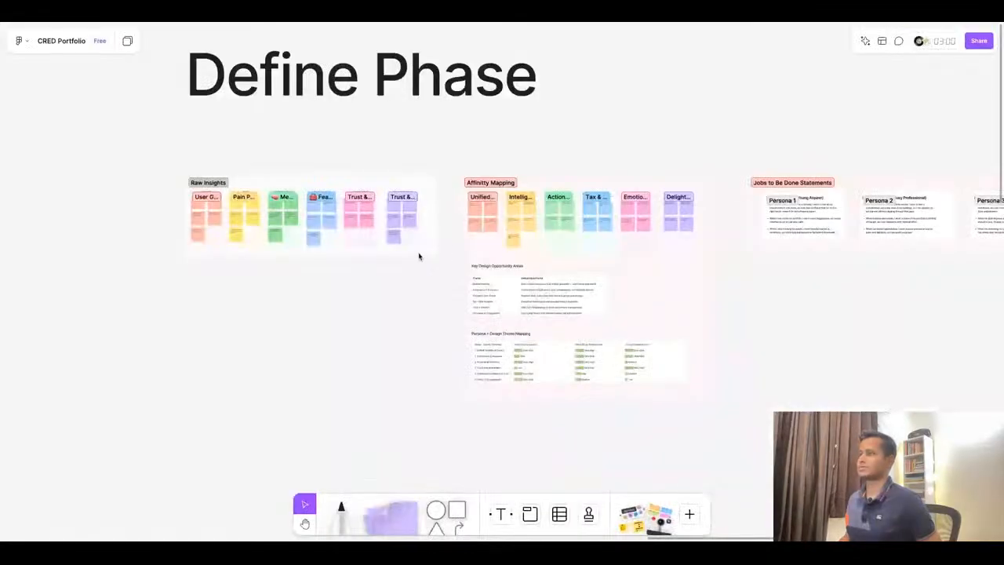
- Switch to the FigJam board's Define Phase and search its resources for "user journey map"
{"action": "scroll", "coordinate": [419, 256], "scroll_direction": "down", "scroll_amount": 5}
{"action": "scroll", "coordinate": [812, 251], "scroll_direction": "up", "scroll_amount": 3}
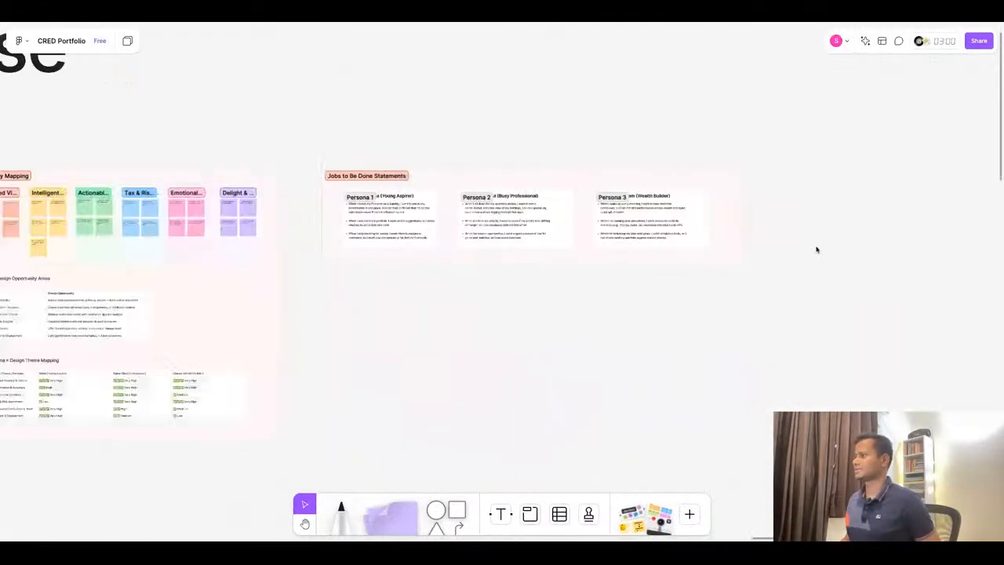
{"action": "scroll", "coordinate": [685, 238], "scroll_direction": "down", "scroll_amount": 2}
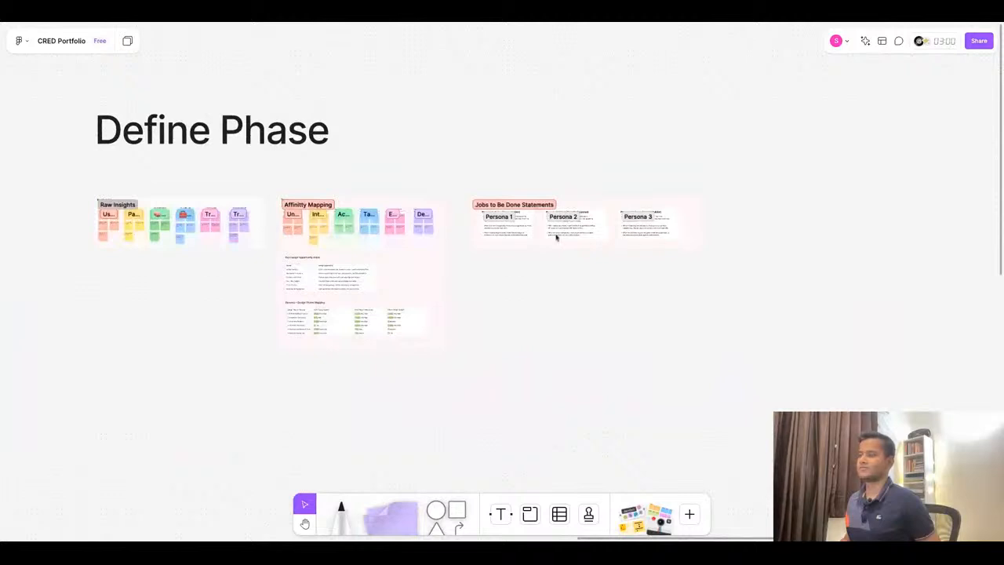
{"action": "scroll", "coordinate": [557, 238], "scroll_direction": "down", "scroll_amount": 4}
{"action": "scroll", "coordinate": [546, 265], "scroll_direction": "up", "scroll_amount": 3}
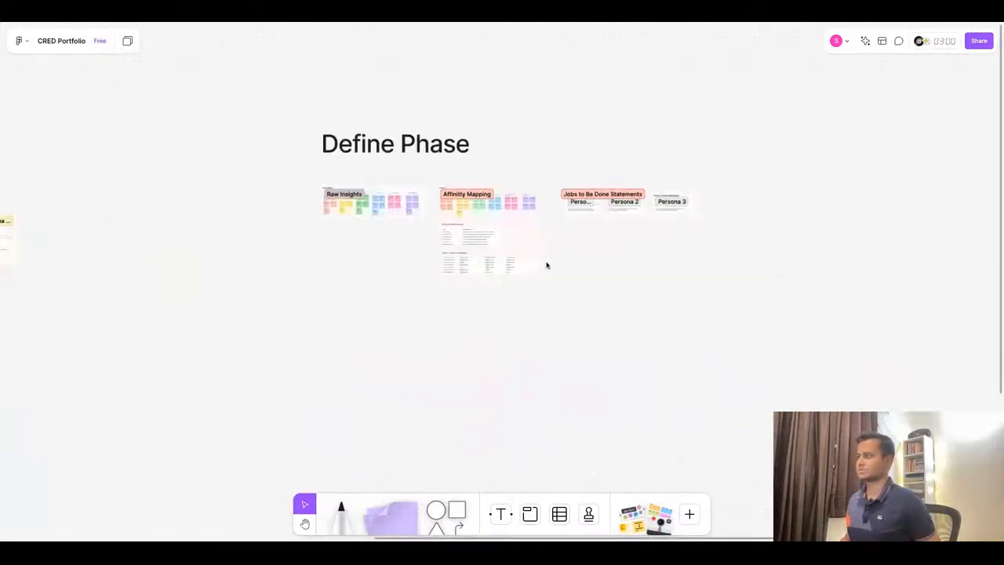
{"action": "scroll", "coordinate": [345, 289], "scroll_direction": "up", "scroll_amount": 3}
{"action": "left_click", "coordinate": [690, 514]}
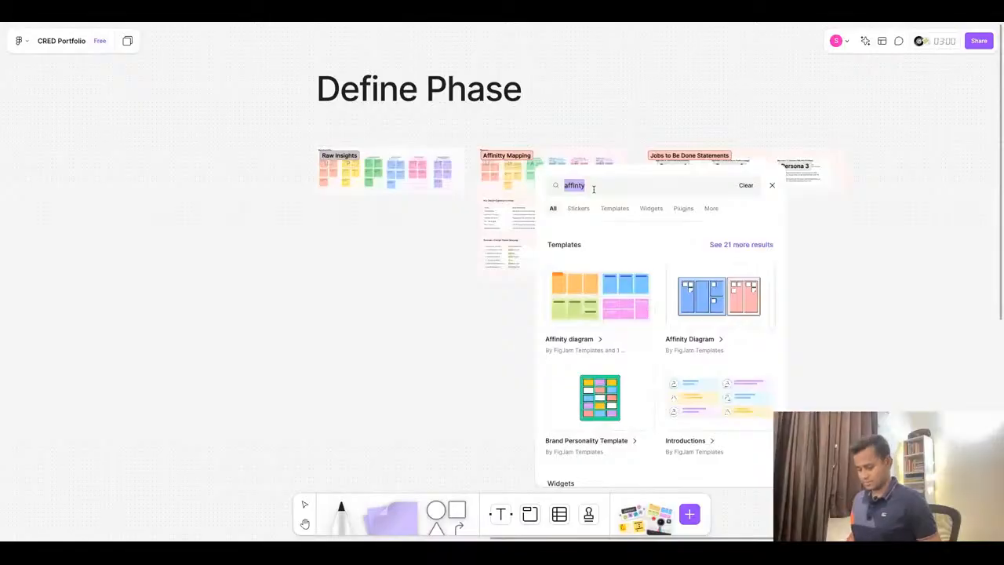
{"action": "type", "text": "user"}
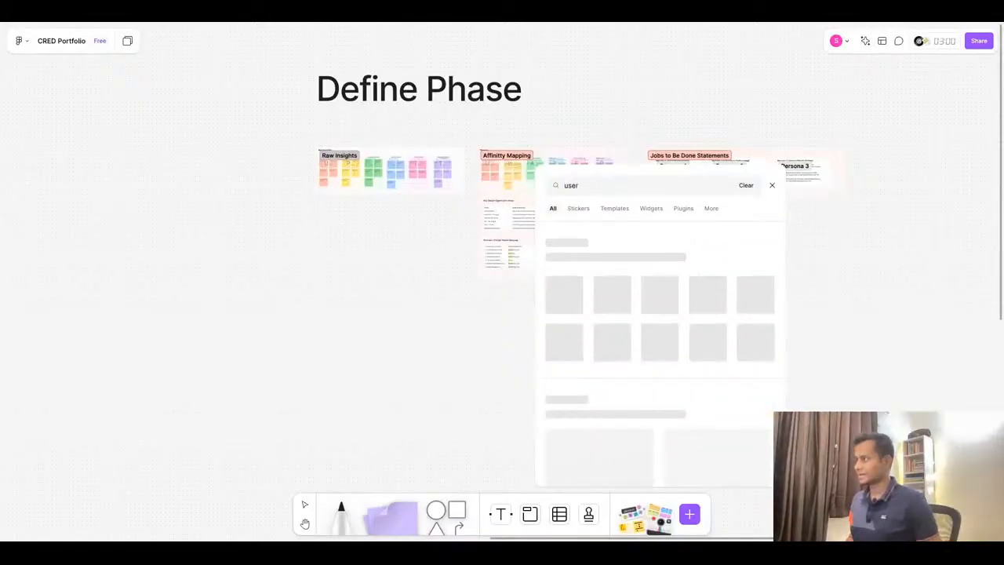
{"action": "type", "text": " journey map"}
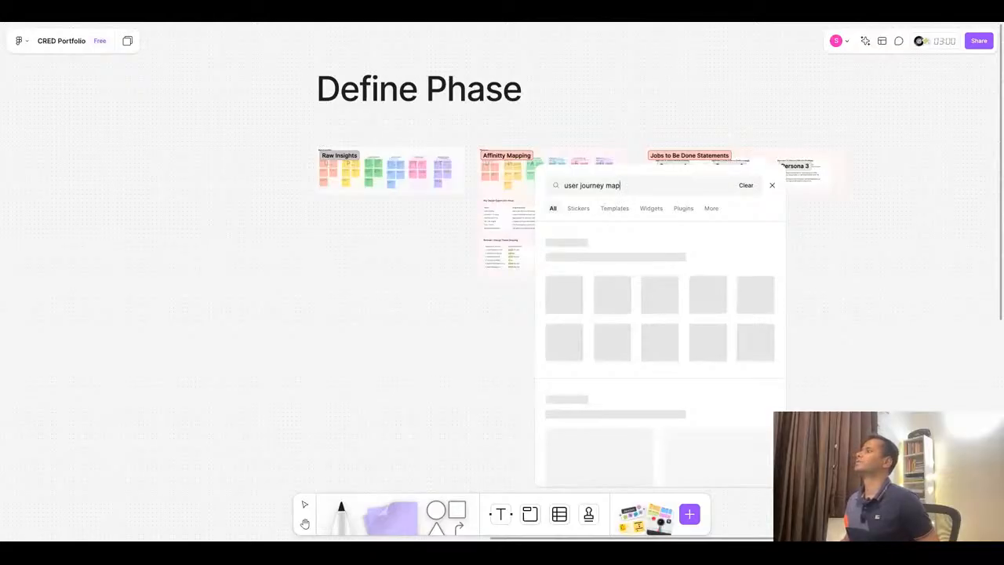
{"action": "left_click", "coordinate": [849, 209]}
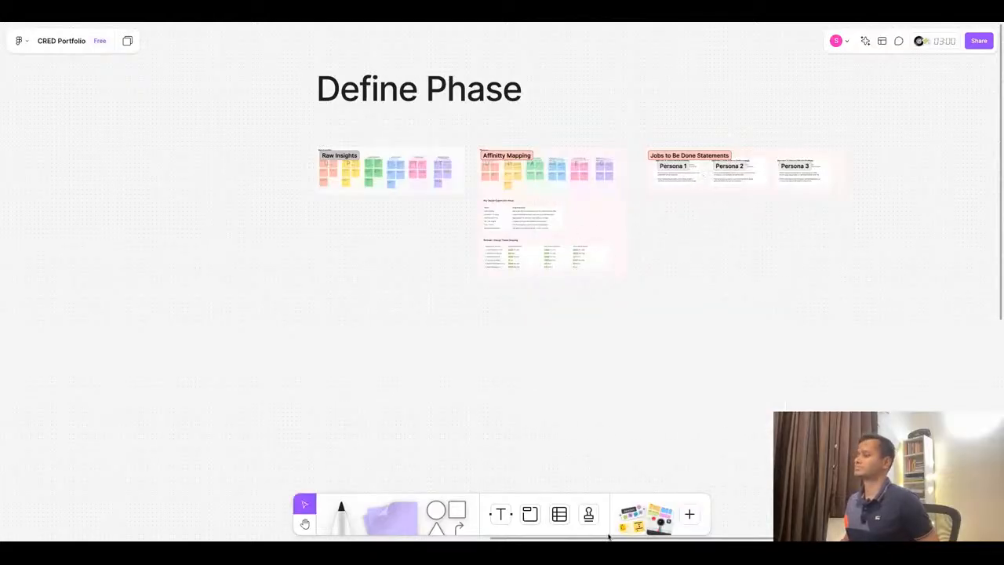
- Insert the "User journey map" template by Figma onto the board
{"action": "left_click", "coordinate": [690, 514]}
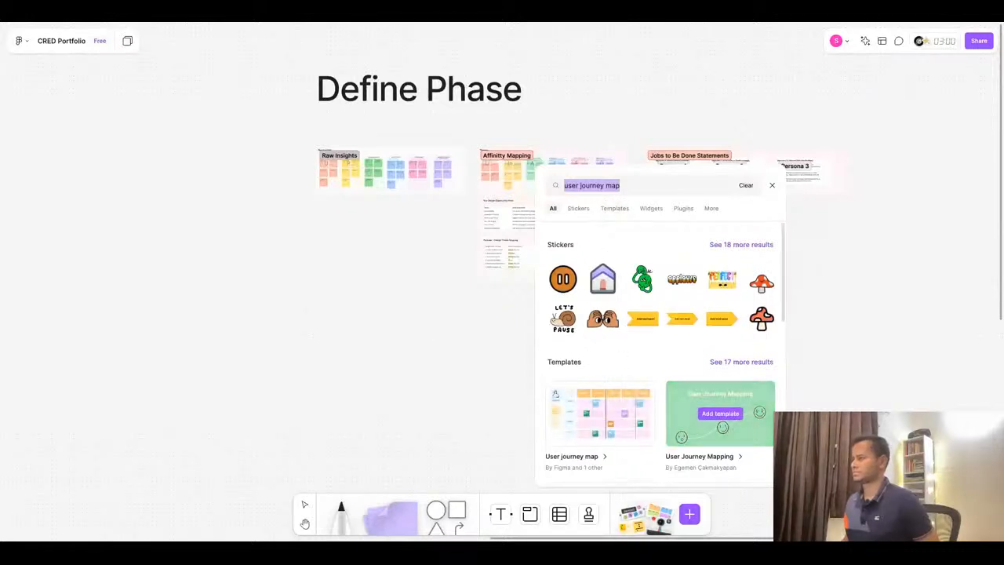
{"action": "scroll", "coordinate": [708, 423], "scroll_direction": "down", "scroll_amount": 2}
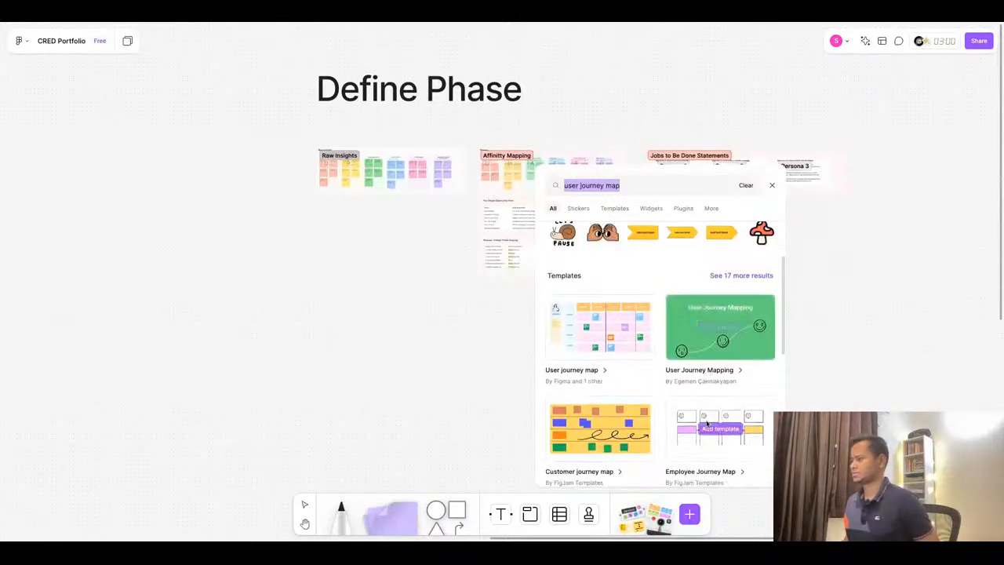
{"action": "scroll", "coordinate": [707, 422], "scroll_direction": "down", "scroll_amount": 1}
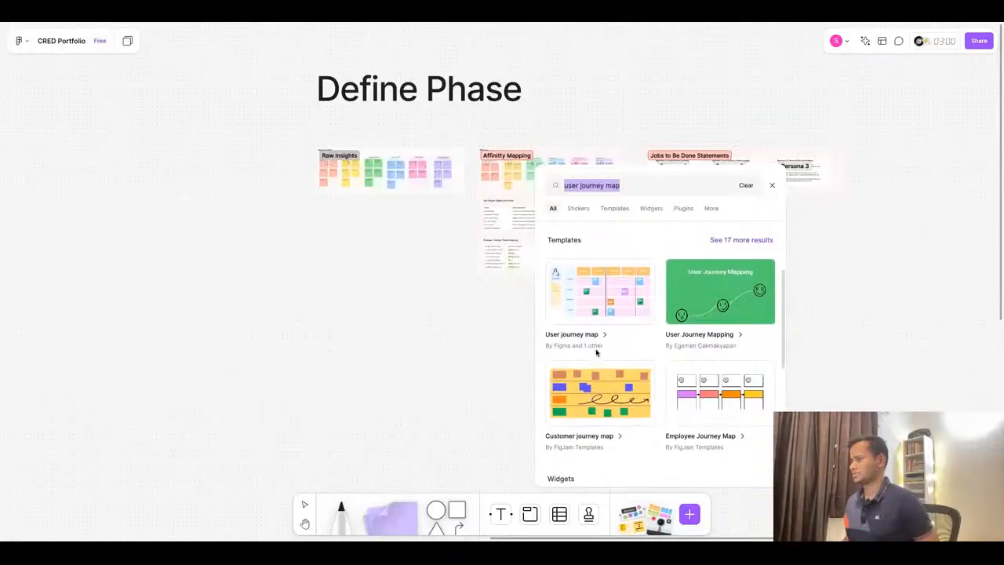
{"action": "left_click", "coordinate": [608, 294]}
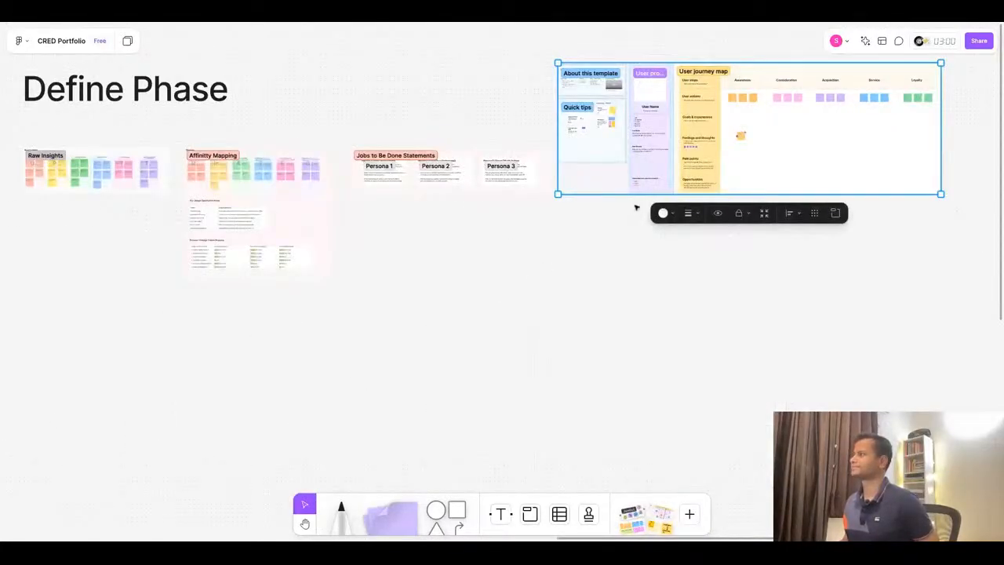
- Delete the template's "About this template" and "Quick tips" panels
{"action": "scroll", "coordinate": [796, 139], "scroll_direction": "down", "scroll_amount": 5}
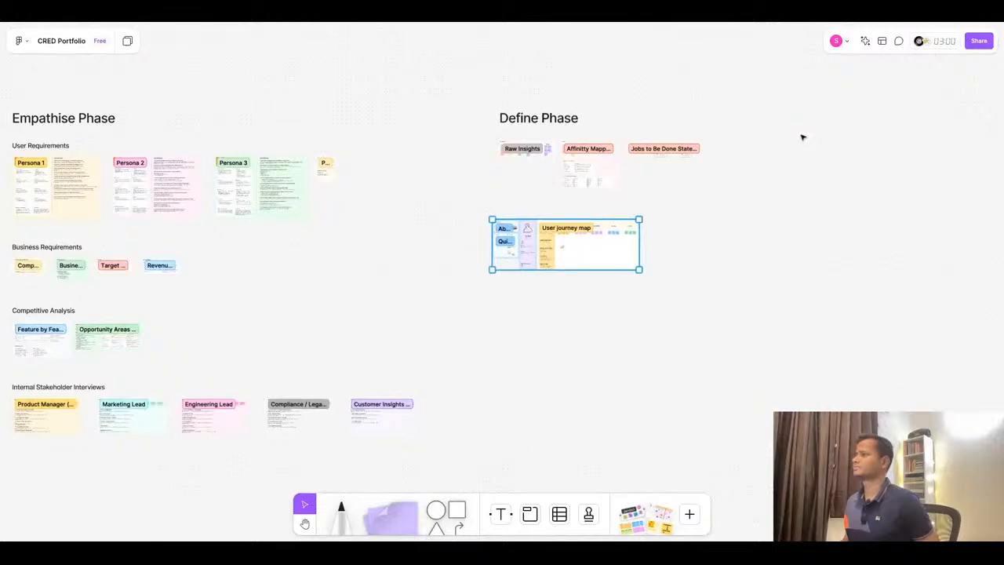
{"action": "scroll", "coordinate": [524, 264], "scroll_direction": "up", "scroll_amount": 5}
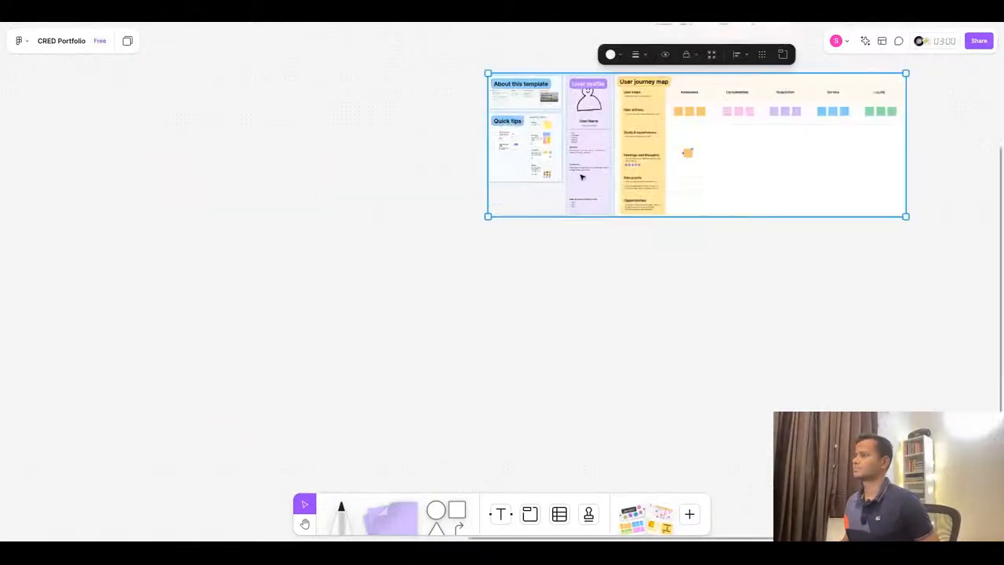
{"action": "scroll", "coordinate": [582, 176], "scroll_direction": "up", "scroll_amount": 5}
{"action": "scroll", "coordinate": [471, 336], "scroll_direction": "down", "scroll_amount": 3}
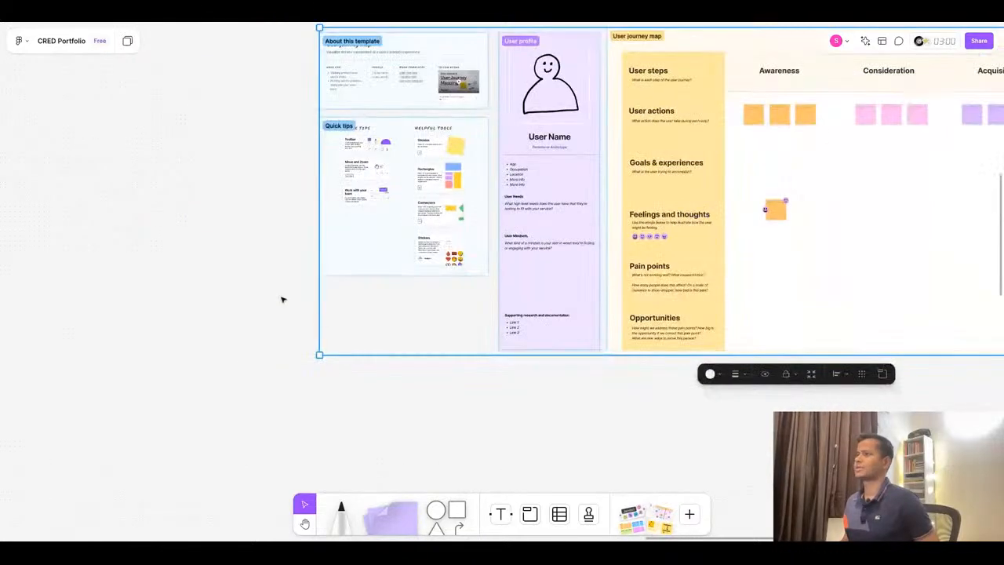
{"action": "left_click", "coordinate": [283, 299]}
{"action": "scroll", "coordinate": [269, 78], "scroll_direction": "up", "scroll_amount": 2}
{"action": "mouse_move", "coordinate": [269, 78]}
{"action": "left_mouse_down"}
{"action": "mouse_move", "coordinate": [432, 396]}
{"action": "mouse_move", "coordinate": [484, 461]}
{"action": "mouse_move", "coordinate": [269, 79]}
{"action": "left_mouse_up"}
{"action": "key", "text": "Delete"}
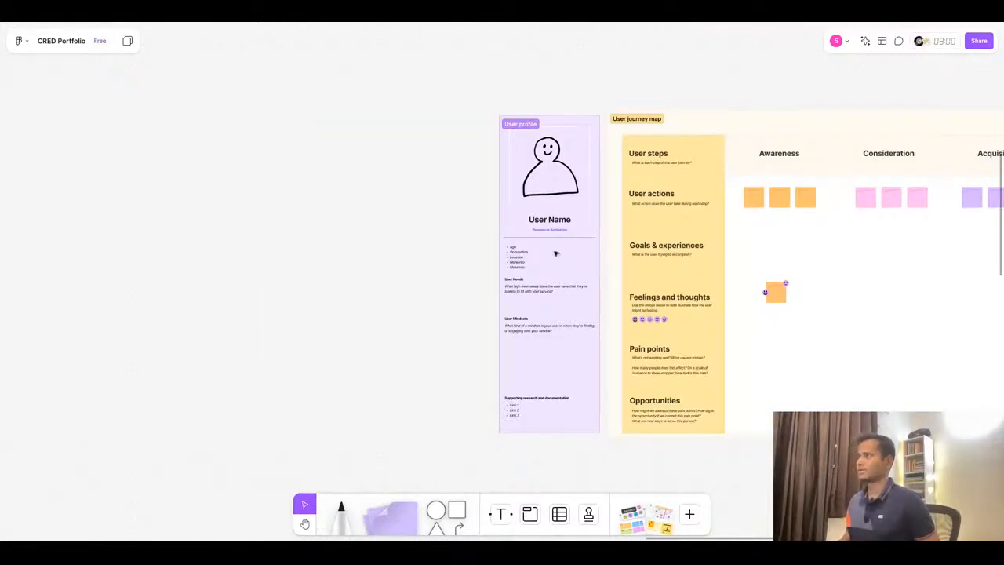
- Select the remaining journey map template and move it below the Define Phase sections
{"action": "scroll", "coordinate": [444, 189], "scroll_direction": "down", "scroll_amount": 5}
{"action": "left_click_drag", "start_coordinate": [420, 138], "coordinate": [840, 389]}
{"action": "left_click_drag", "start_coordinate": [621, 210], "coordinate": [549, 210]}
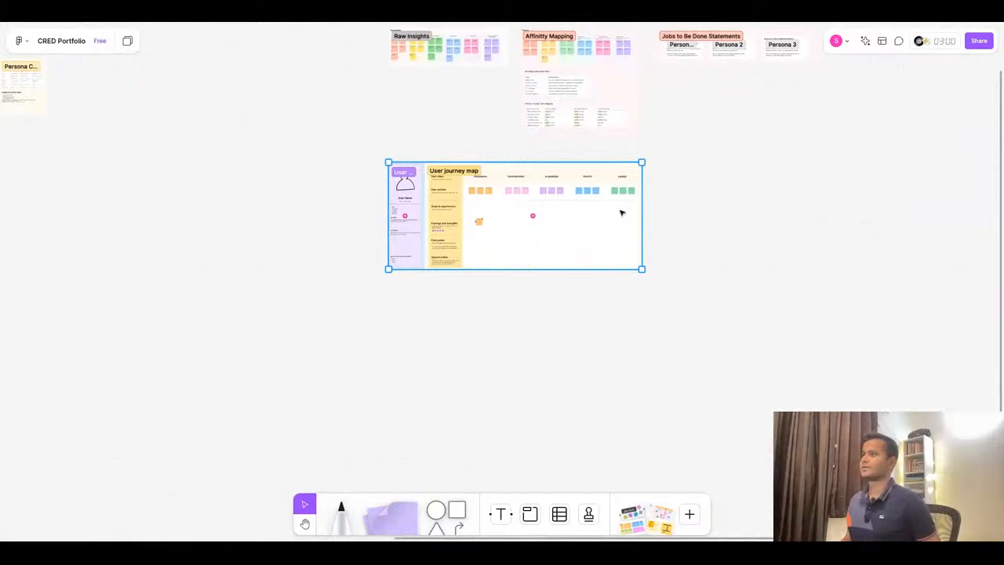
- Copy the first persona's name from the ChatGPT journey map and paste it over the template's User Name heading
{"action": "left_click_drag", "start_coordinate": [621, 212], "coordinate": [620, 212]}
{"action": "scroll", "coordinate": [402, 204], "scroll_direction": "up", "scroll_amount": 10}
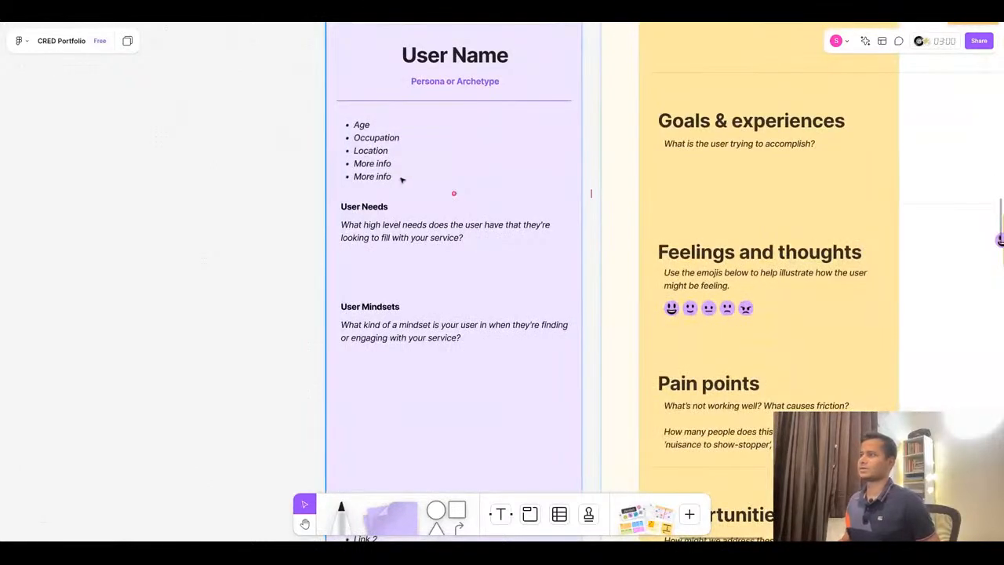
{"action": "scroll", "coordinate": [400, 180], "scroll_direction": "down", "scroll_amount": 10}
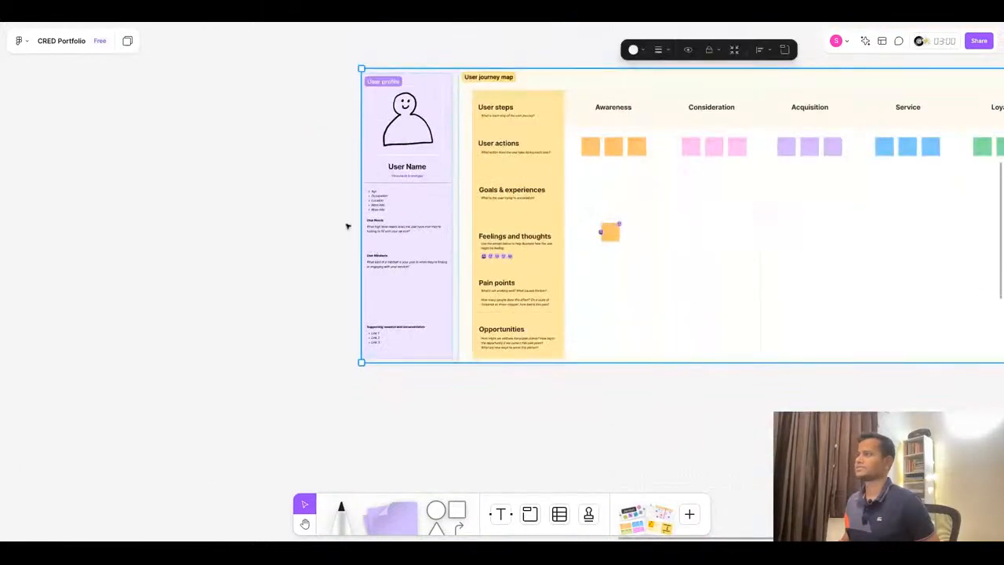
{"action": "left_click", "coordinate": [319, 193]}
{"action": "left_click", "coordinate": [430, 24]}
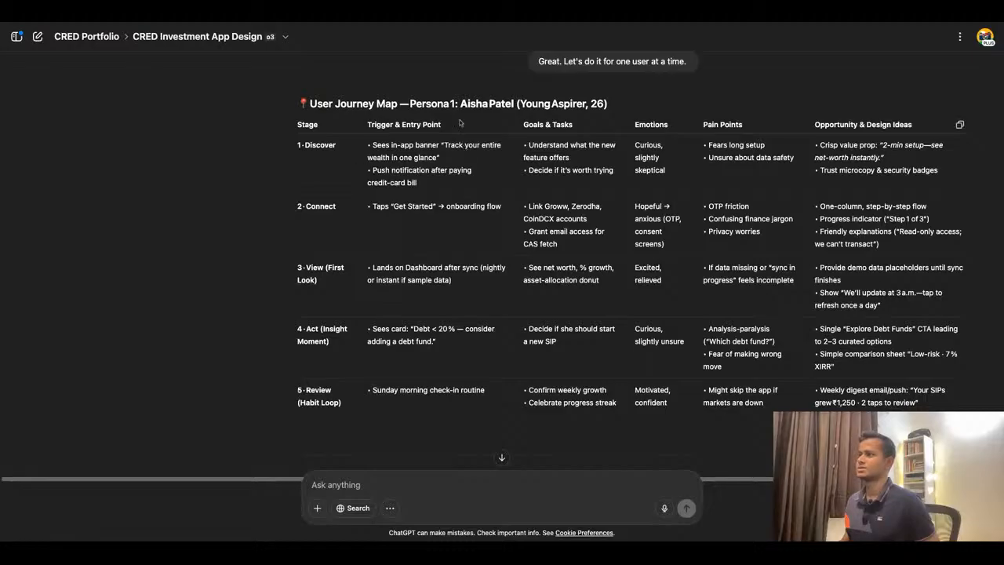
{"action": "scroll", "coordinate": [462, 124], "scroll_direction": "up", "scroll_amount": 2}
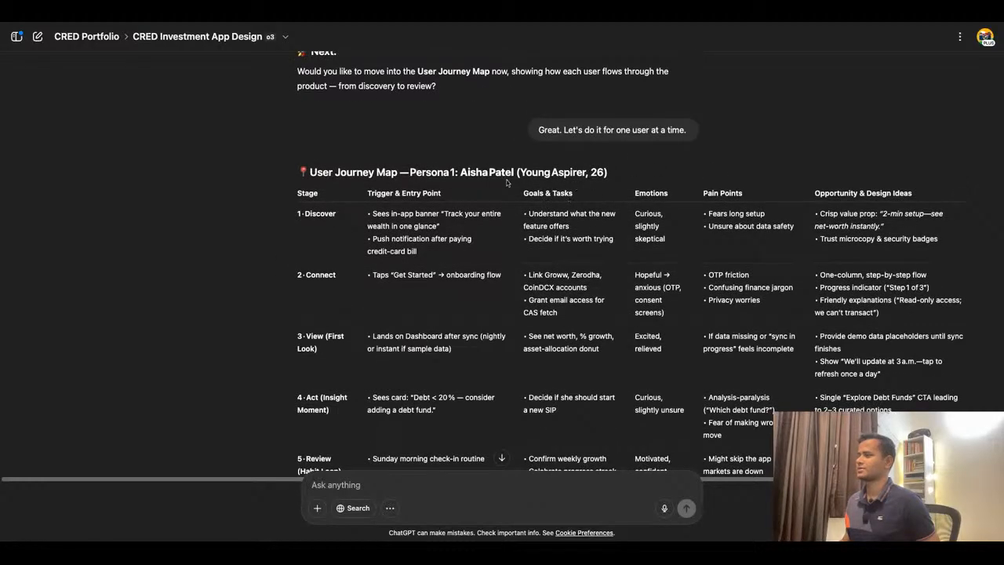
{"action": "left_click_drag", "start_coordinate": [461, 173], "coordinate": [515, 172]}
{"action": "key", "text": "ctrl+c"}
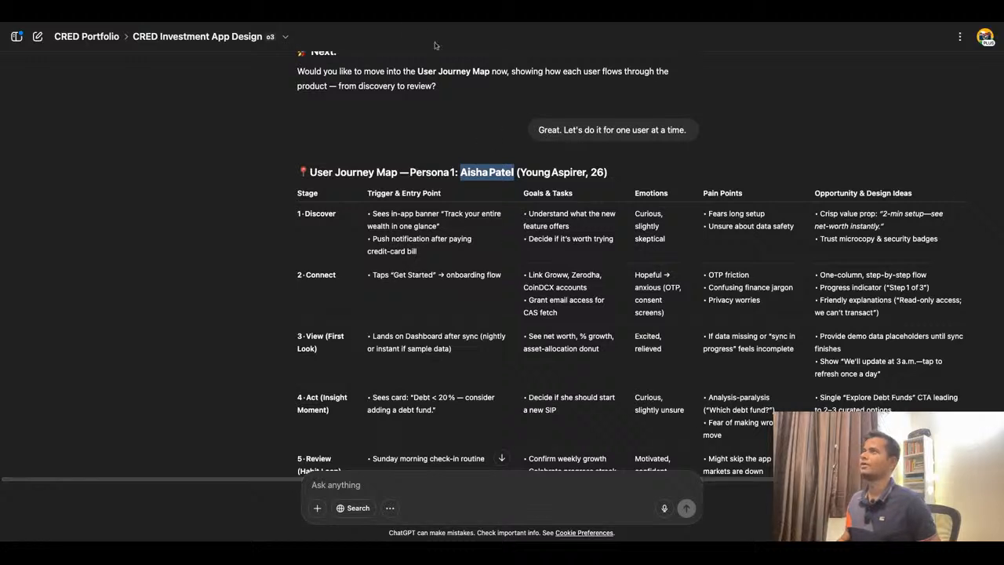
{"action": "left_click", "coordinate": [414, 24]}
{"action": "double_click", "coordinate": [410, 167]}
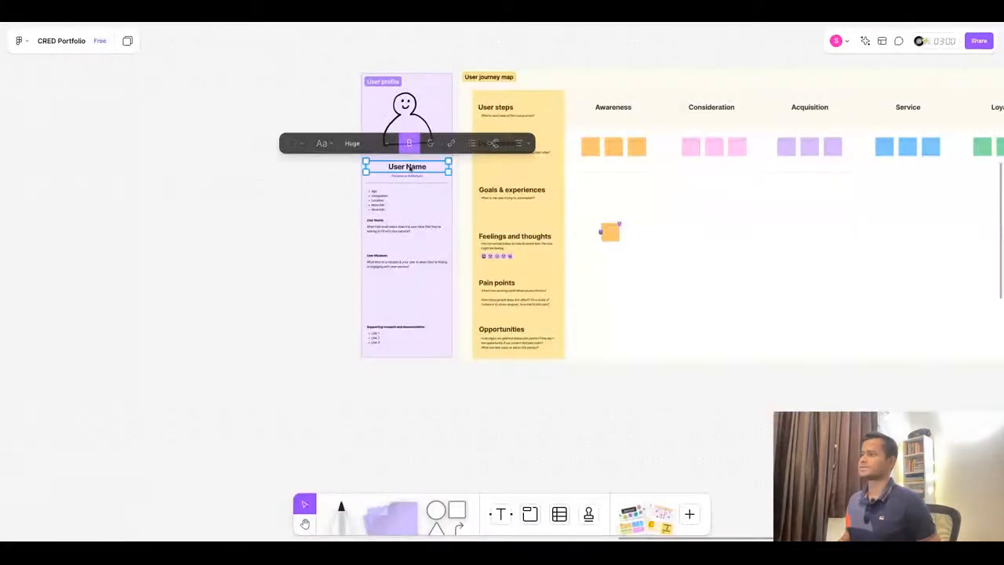
{"action": "key", "text": "ctrl+v"}
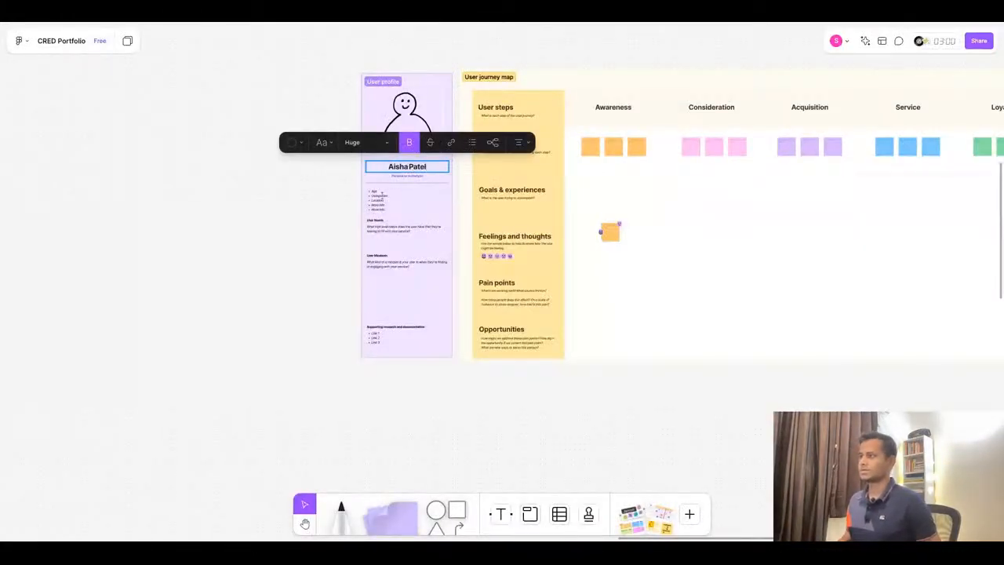
- Fill in the persona's age as 26 in the profile list and add a colon after Occupation
{"action": "scroll", "coordinate": [382, 191], "scroll_direction": "up", "scroll_amount": 5}
{"action": "left_click", "coordinate": [382, 192]}
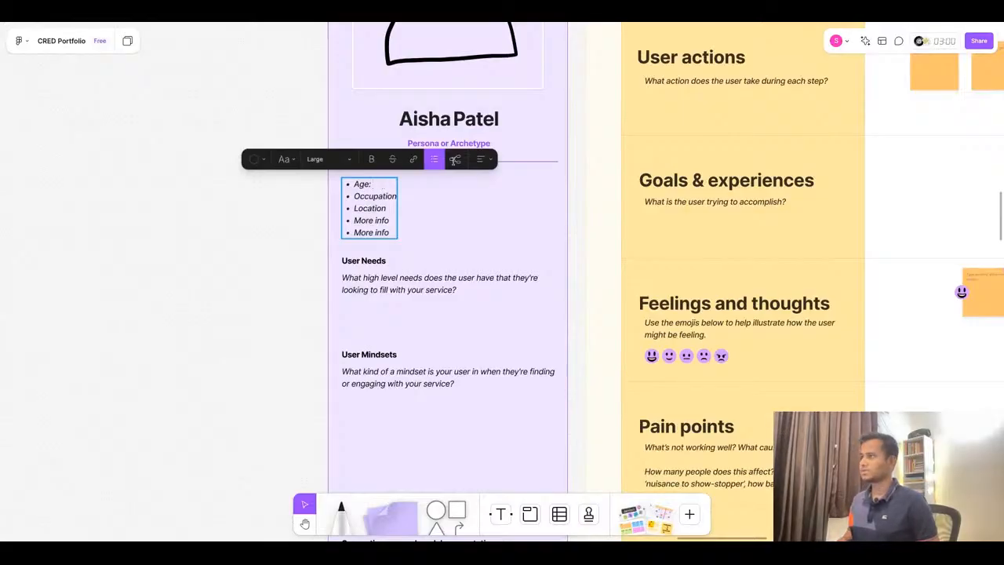
{"action": "key", "text": "ctrl+Tab"}
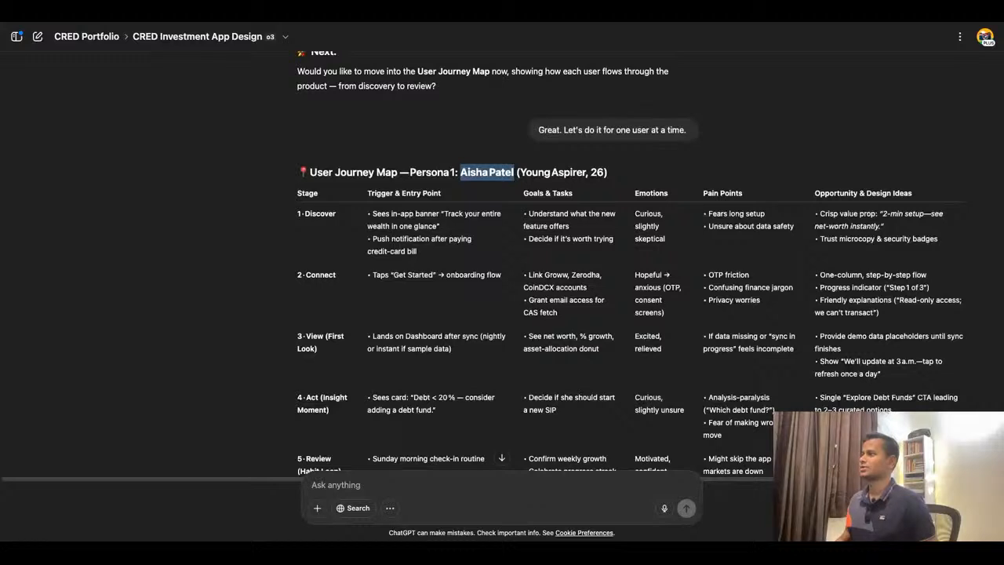
{"action": "key", "text": "ctrl+Tab"}
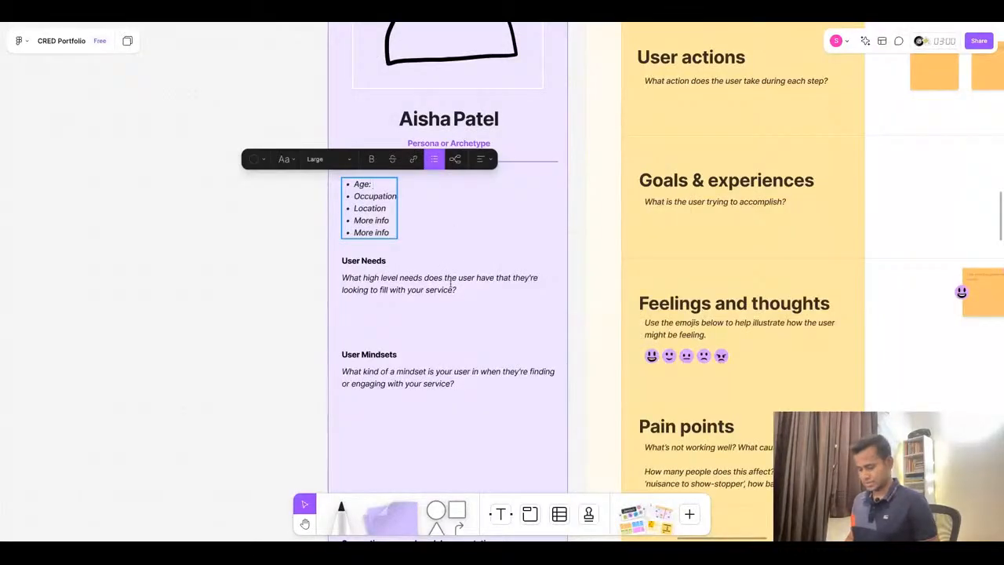
{"action": "type", "text": "26"}
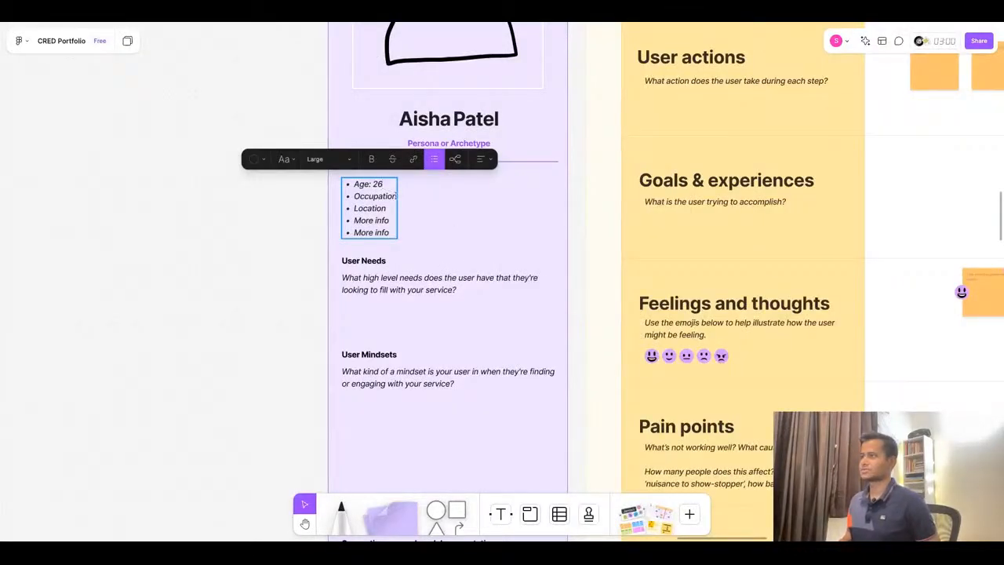
{"action": "type", "text": ":"}
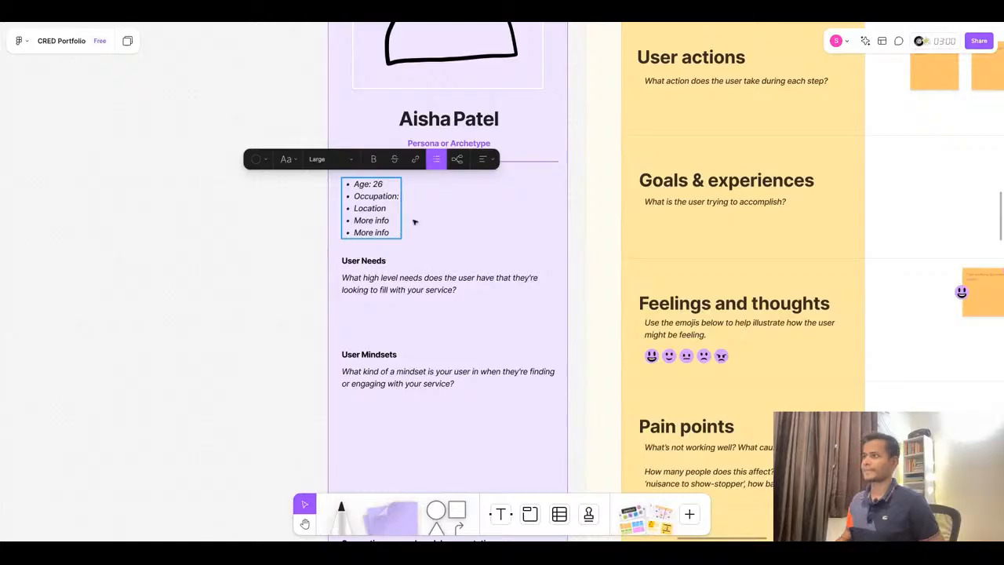
- Navigate the board to the first persona's profile in the User Requirements section to review its details
{"action": "scroll", "coordinate": [544, 247], "scroll_direction": "down", "scroll_amount": 10}
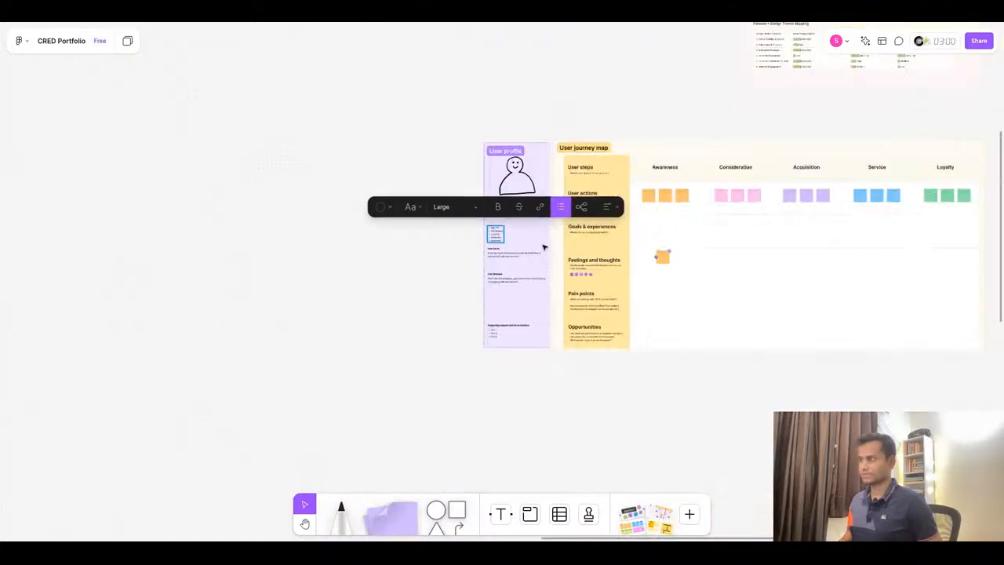
{"action": "scroll", "coordinate": [251, 228], "scroll_direction": "up", "scroll_amount": 5}
{"action": "scroll", "coordinate": [102, 128], "scroll_direction": "up", "scroll_amount": 3}
{"action": "scroll", "coordinate": [229, 135], "scroll_direction": "up", "scroll_amount": 5}
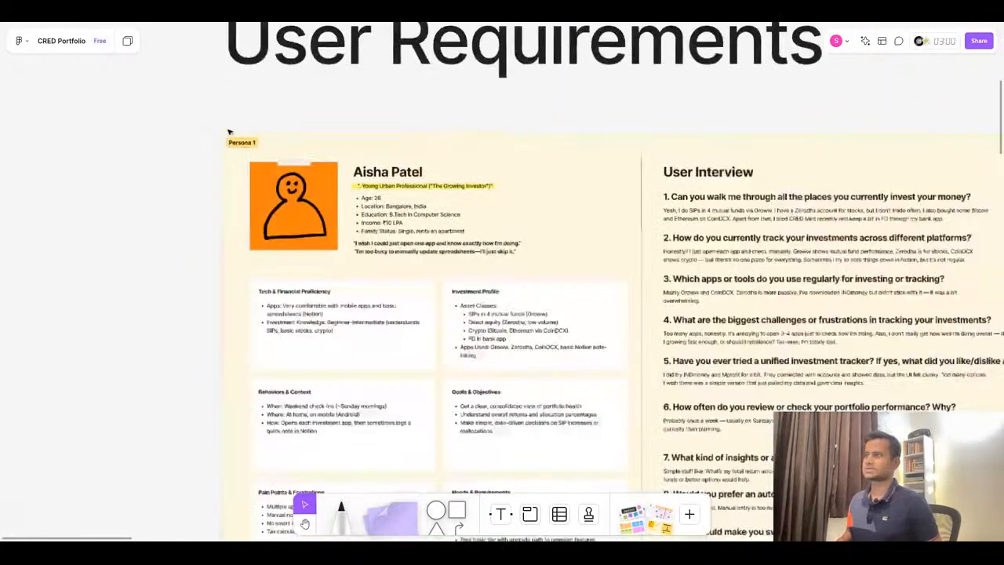
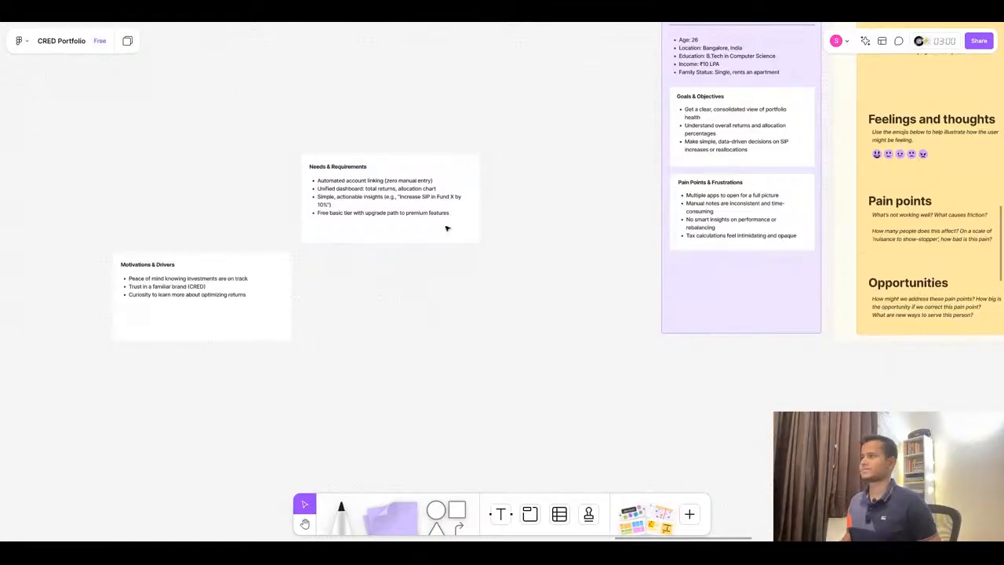
- Move the Needs & Requirements card into the persona profile panel below Pain Points & Frustrations
{"action": "left_click_drag", "start_coordinate": [396, 219], "coordinate": [765, 300]}
{"action": "scroll", "coordinate": [765, 301], "scroll_direction": "up", "scroll_amount": 5}
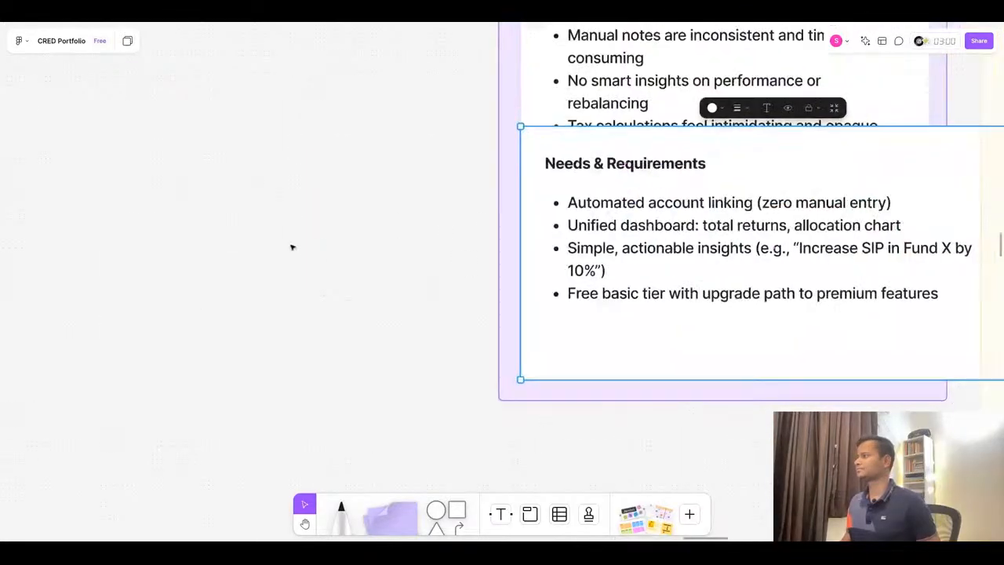
{"action": "scroll", "coordinate": [291, 246], "scroll_direction": "down", "scroll_amount": 5}
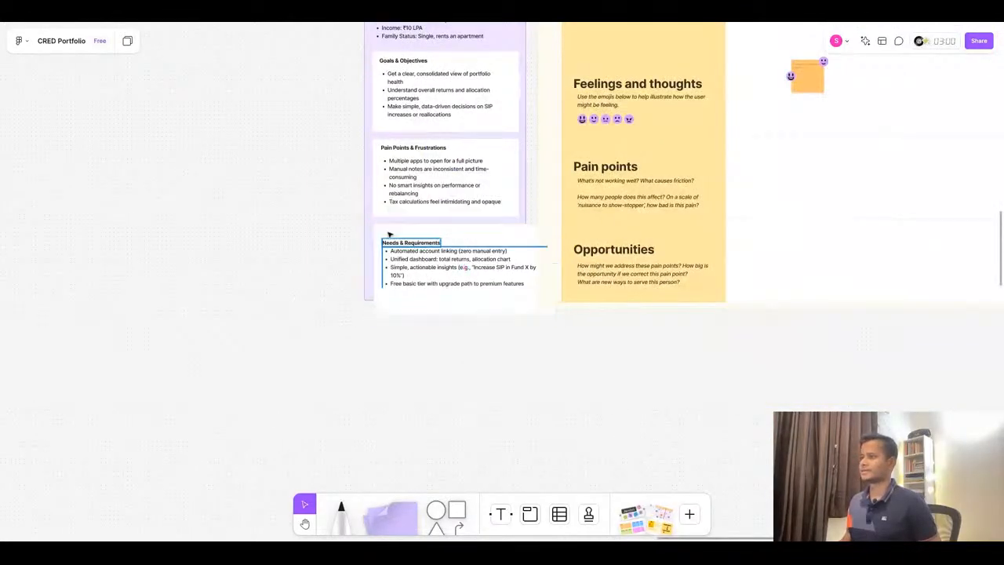
- Extend the persona profile panel downward to make room for more cards
{"action": "left_click", "coordinate": [359, 319]}
{"action": "left_click", "coordinate": [371, 290]}
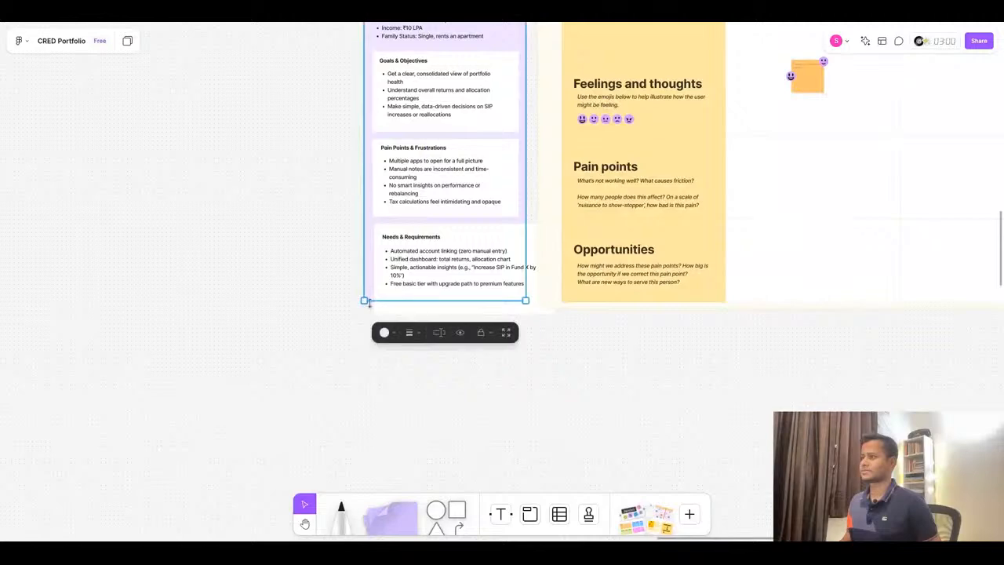
{"action": "left_click_drag", "start_coordinate": [372, 301], "coordinate": [374, 471]}
- Narrow the Needs & Requirements text box so it fits inside its card
{"action": "scroll", "coordinate": [366, 254], "scroll_direction": "up", "scroll_amount": 4}
{"action": "left_click", "coordinate": [455, 359]}
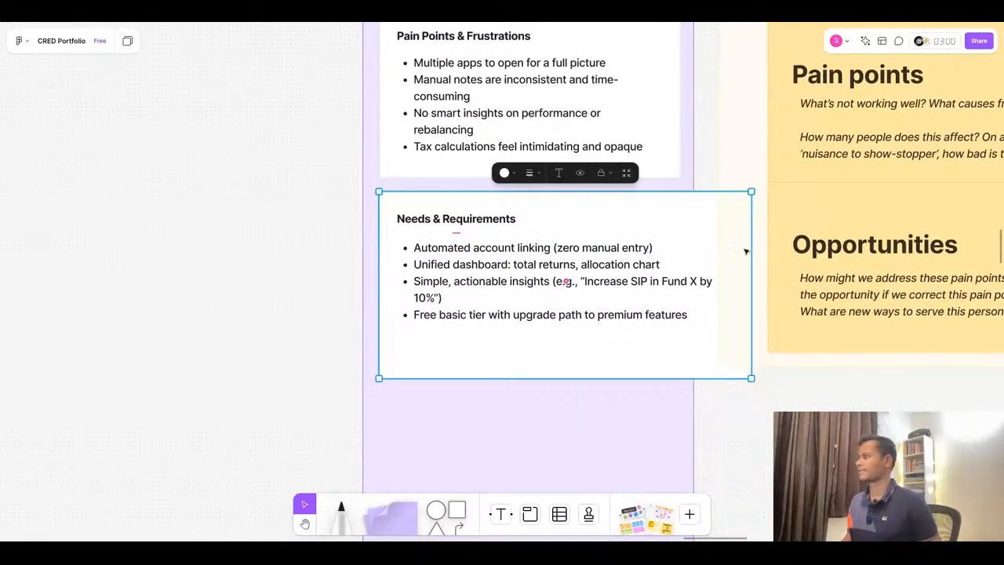
{"action": "left_click", "coordinate": [716, 283]}
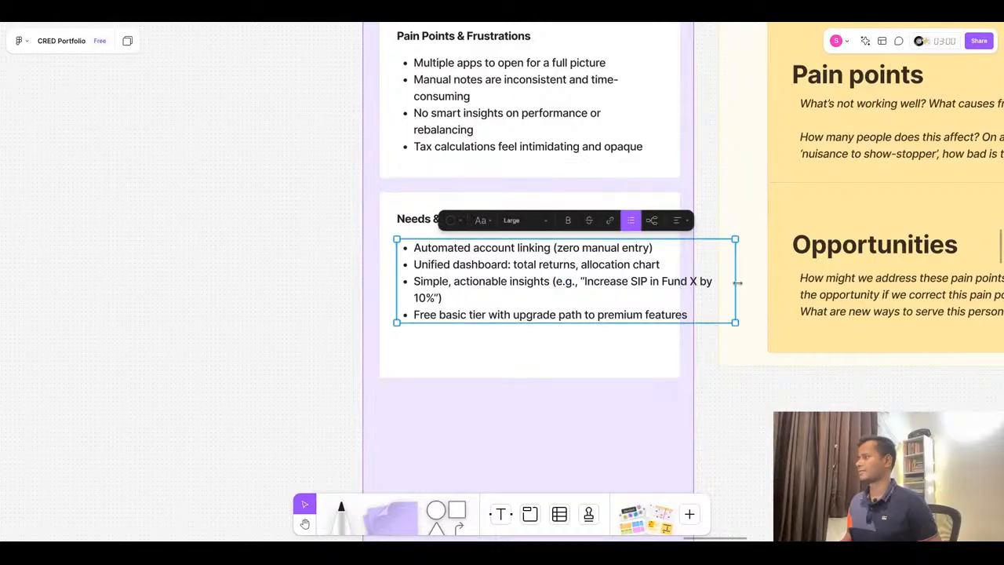
{"action": "left_click_drag", "start_coordinate": [737, 282], "coordinate": [661, 283]}
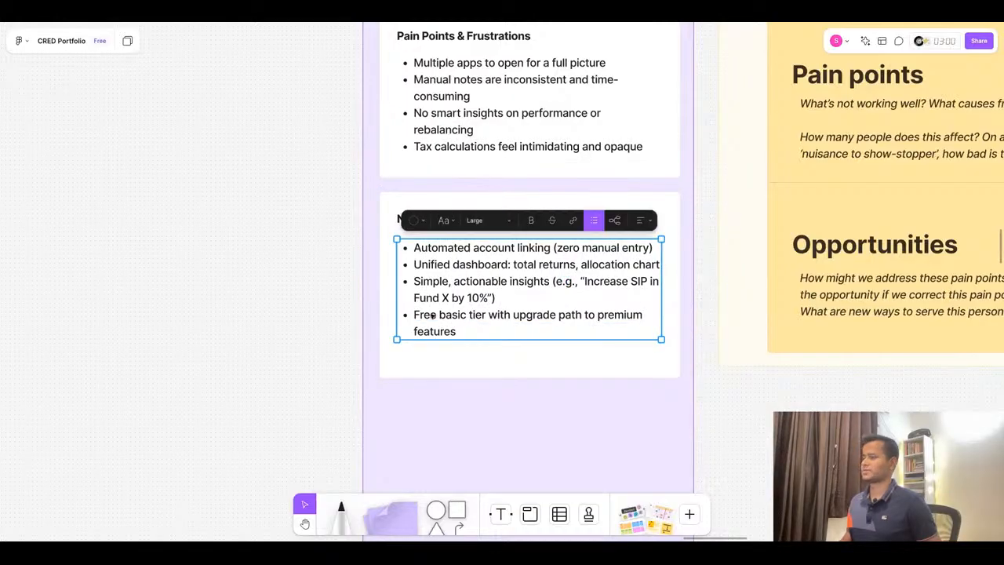
{"action": "left_click", "coordinate": [304, 269]}
{"action": "left_click", "coordinate": [445, 287]}
{"action": "left_click_drag", "start_coordinate": [446, 286], "coordinate": [445, 282]}
{"action": "left_click", "coordinate": [316, 278]}
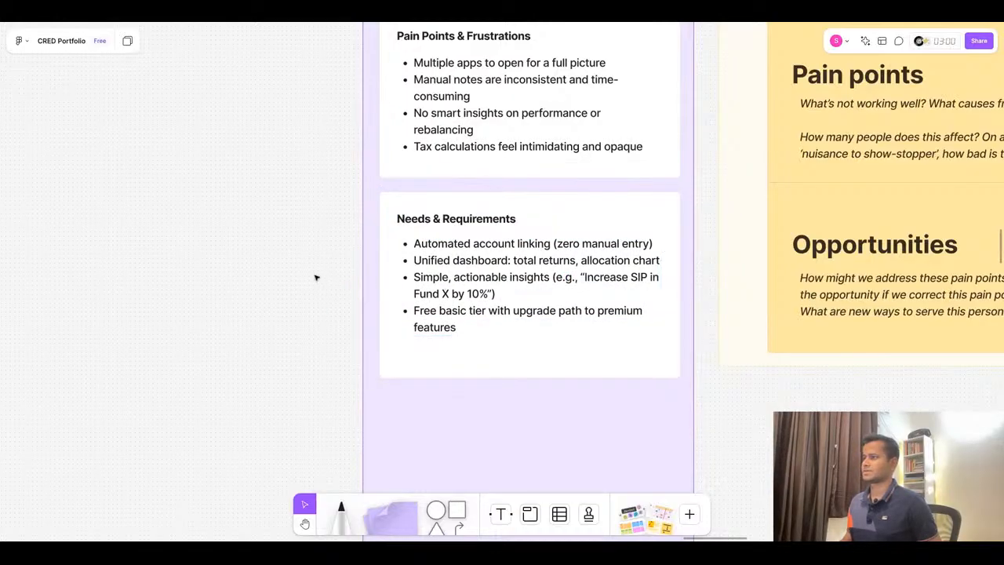
{"action": "scroll", "coordinate": [316, 277], "scroll_direction": "down", "scroll_amount": 2}
{"action": "left_click", "coordinate": [421, 349]}
{"action": "scroll", "coordinate": [541, 246], "scroll_direction": "down", "scroll_amount": 10}
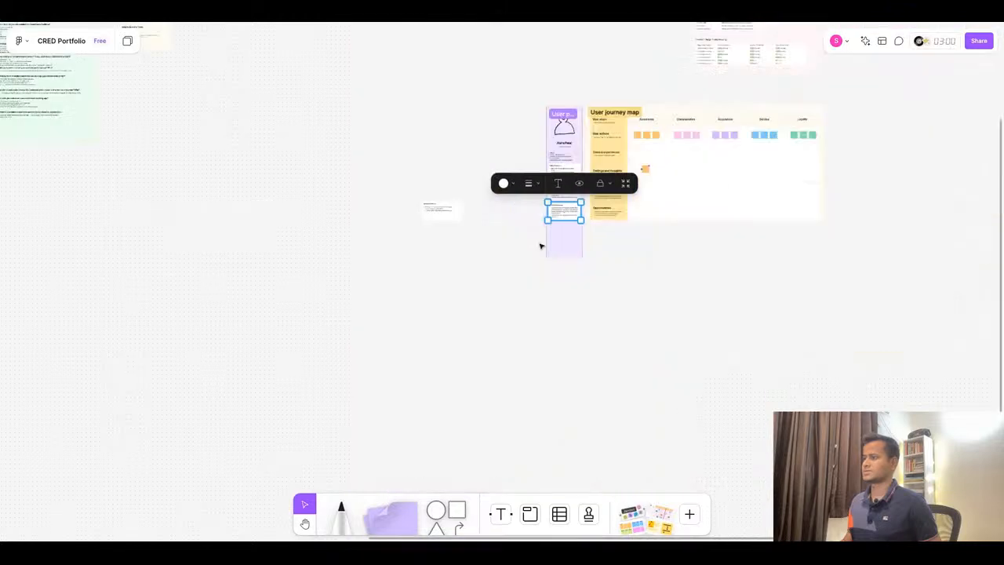
{"action": "left_click", "coordinate": [380, 192]}
{"action": "left_click_drag", "start_coordinate": [379, 187], "coordinate": [500, 274]}
{"action": "left_click_drag", "start_coordinate": [444, 213], "coordinate": [548, 264]}
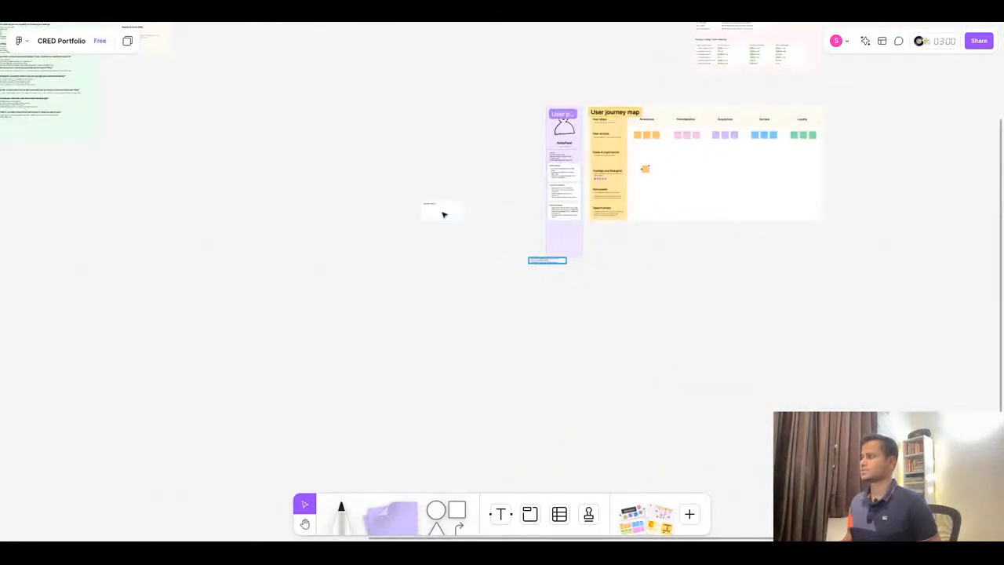
{"action": "key", "text": "ctrl+z"}
{"action": "scroll", "coordinate": [437, 230], "scroll_direction": "up", "scroll_amount": 5}
{"action": "left_click_drag", "start_coordinate": [216, 146], "coordinate": [360, 236]}
{"action": "left_click_drag", "start_coordinate": [298, 180], "coordinate": [633, 258]}
{"action": "key", "text": "ctrl+z"}
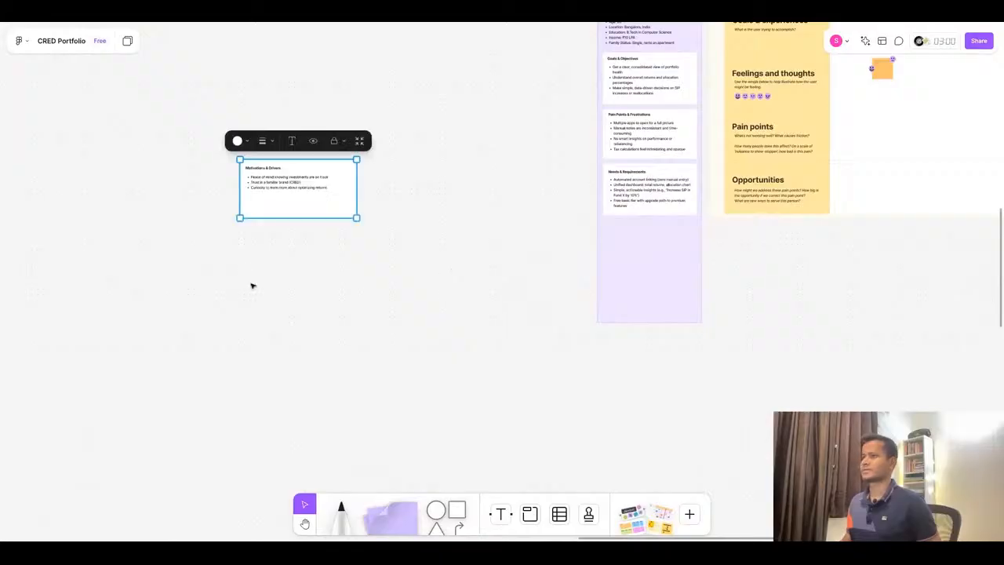
- Move the Motivations & Drivers card into the profile panel below Needs & Requirements
{"action": "left_click", "coordinate": [252, 285]}
{"action": "left_click_drag", "start_coordinate": [209, 115], "coordinate": [470, 295]}
{"action": "left_click", "coordinate": [290, 183]}
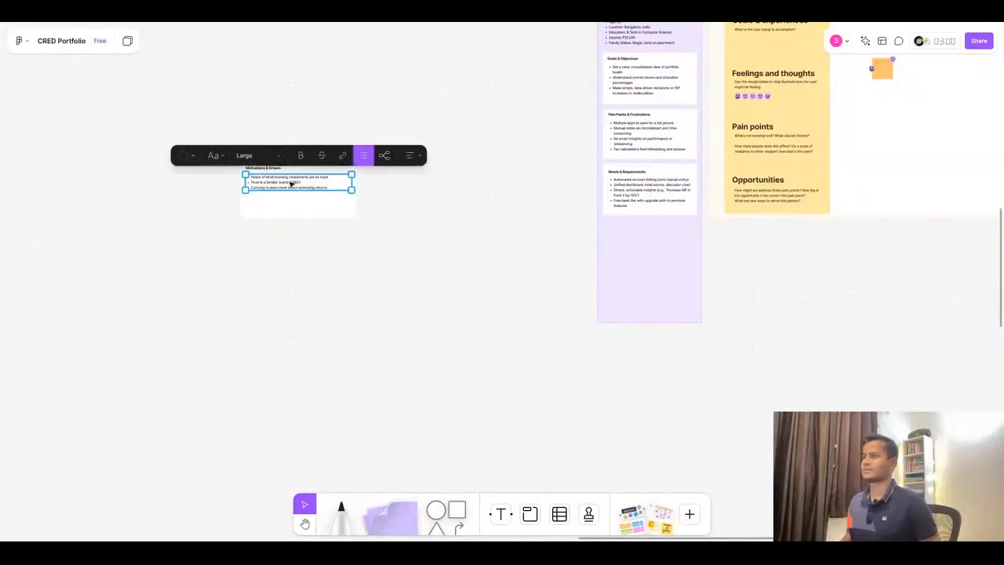
{"action": "key", "text": "Escape"}
{"action": "left_click", "coordinate": [293, 209]}
{"action": "left_click_drag", "start_coordinate": [293, 208], "coordinate": [683, 276]}
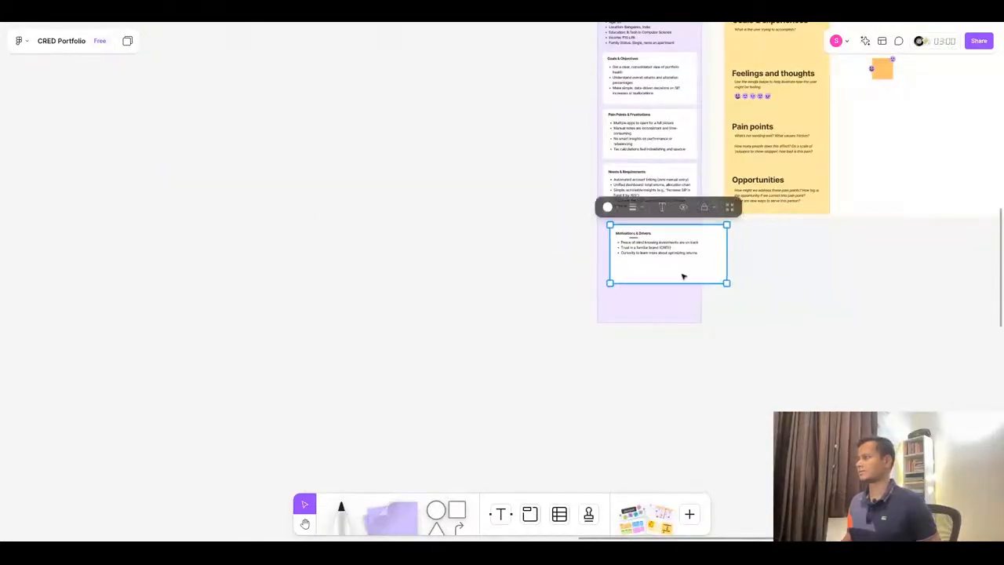
- Resize the Motivations & Drivers card to match the width of the other profile cards
{"action": "scroll", "coordinate": [777, 253], "scroll_direction": "up", "scroll_amount": 5}
{"action": "scroll", "coordinate": [636, 272], "scroll_direction": "down", "scroll_amount": 2}
{"action": "left_click_drag", "start_coordinate": [492, 308], "coordinate": [477, 298]}
{"action": "left_click_drag", "start_coordinate": [581, 240], "coordinate": [535, 240]}
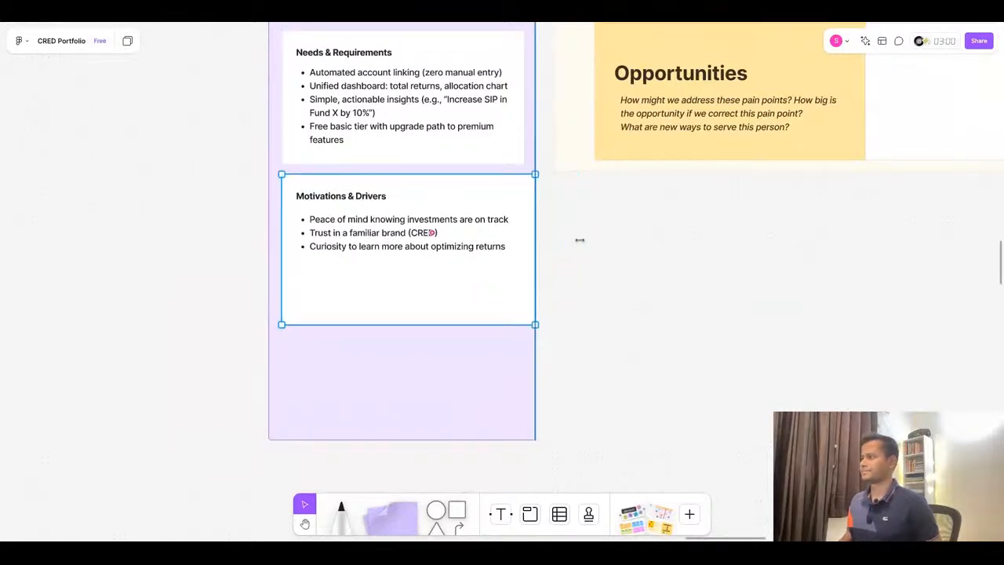
- Narrow the Motivations & Drivers text box to fit its card and shorten the card's height
{"action": "left_click", "coordinate": [367, 223]}
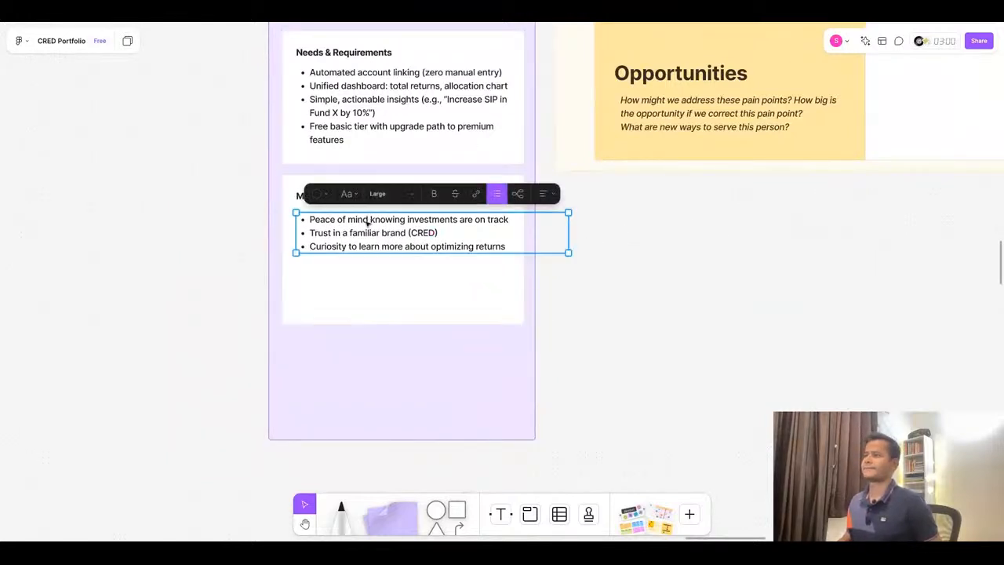
{"action": "scroll", "coordinate": [278, 192], "scroll_direction": "up", "scroll_amount": 2}
{"action": "left_click", "coordinate": [306, 196]}
{"action": "left_click", "coordinate": [326, 241]}
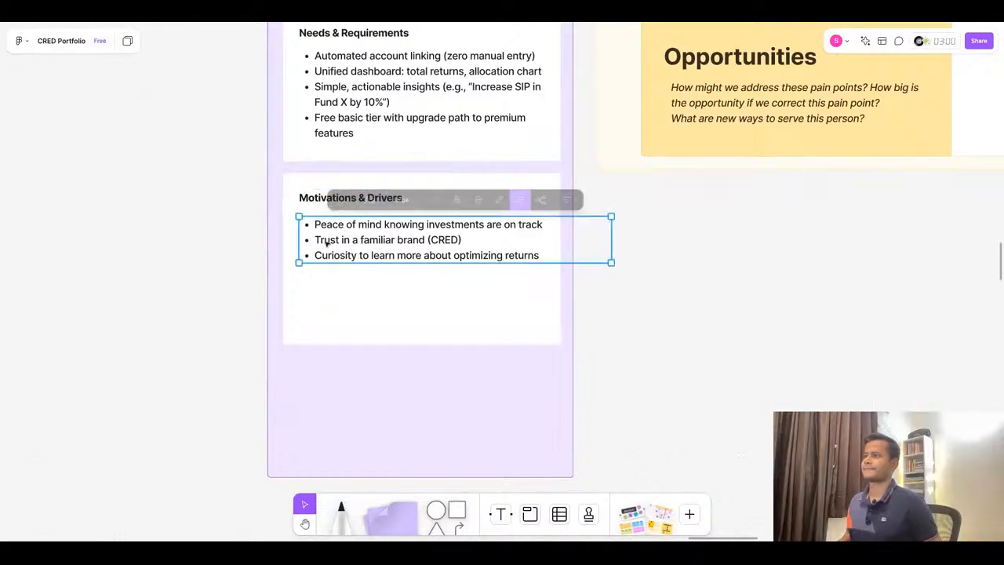
{"action": "left_click_drag", "start_coordinate": [369, 259], "coordinate": [369, 253]}
{"action": "left_click_drag", "start_coordinate": [612, 240], "coordinate": [543, 240]}
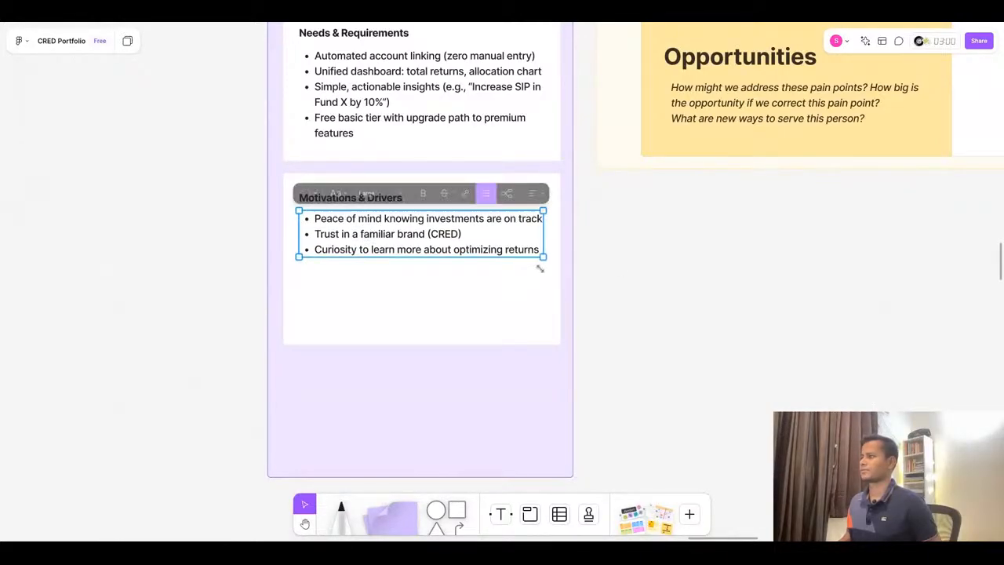
{"action": "left_click", "coordinate": [502, 307]}
{"action": "left_click_drag", "start_coordinate": [409, 346], "coordinate": [408, 293]}
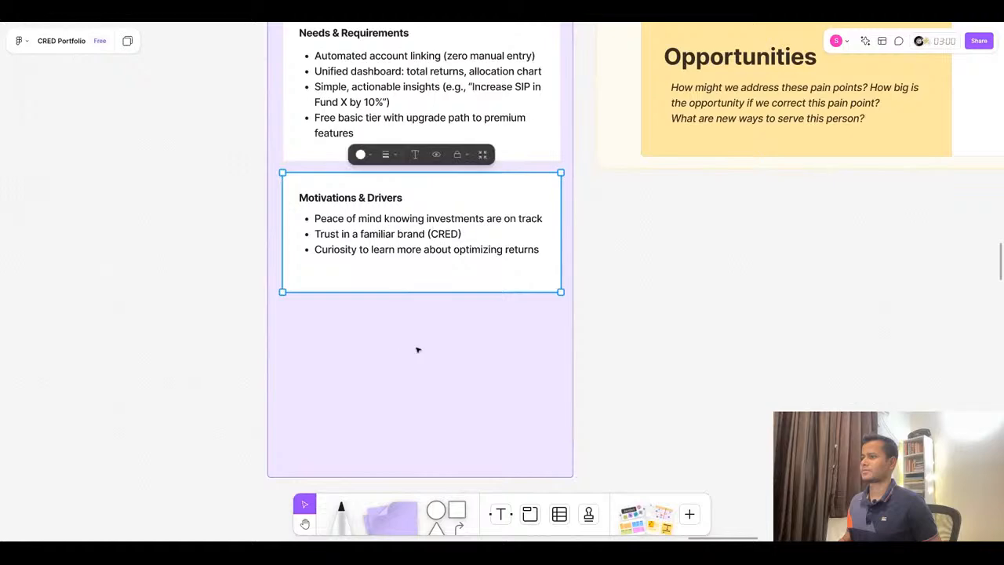
- Shorten the persona profile panel so it ends just below the Motivations & Drivers card
{"action": "left_click", "coordinate": [418, 351]}
{"action": "scroll", "coordinate": [455, 314], "scroll_direction": "down", "scroll_amount": 5}
{"action": "left_click", "coordinate": [439, 362]}
{"action": "left_click_drag", "start_coordinate": [438, 372], "coordinate": [438, 356]}
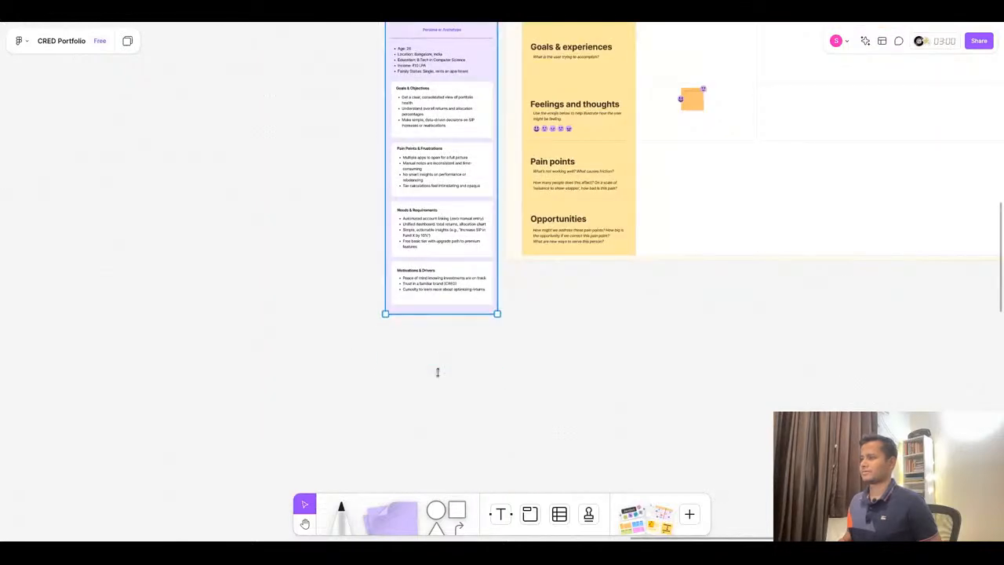
{"action": "left_click", "coordinate": [468, 395]}
{"action": "scroll", "coordinate": [291, 341], "scroll_direction": "down", "scroll_amount": 5}
{"action": "scroll", "coordinate": [325, 275], "scroll_direction": "up", "scroll_amount": 5}
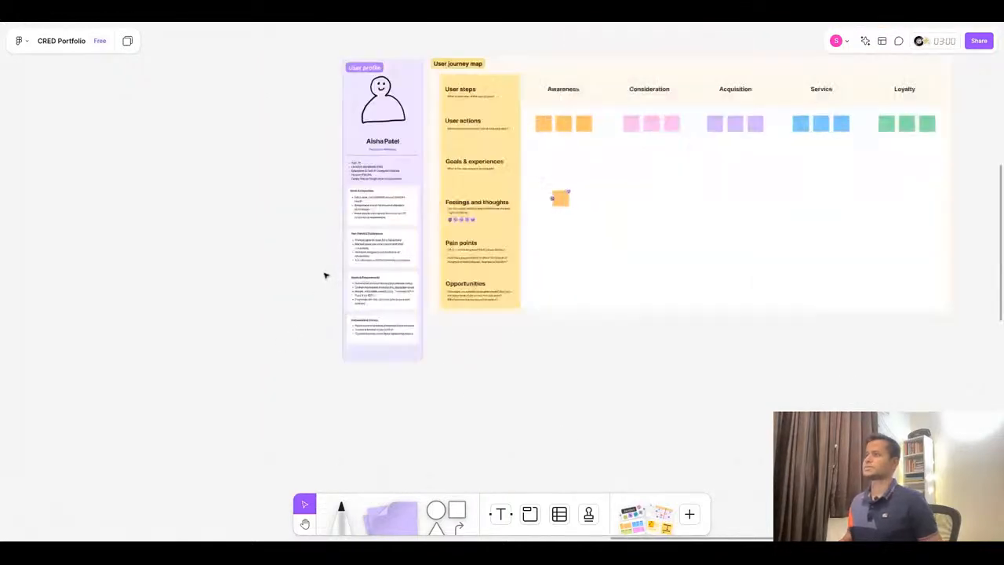
{"action": "scroll", "coordinate": [371, 225], "scroll_direction": "down", "scroll_amount": 5}
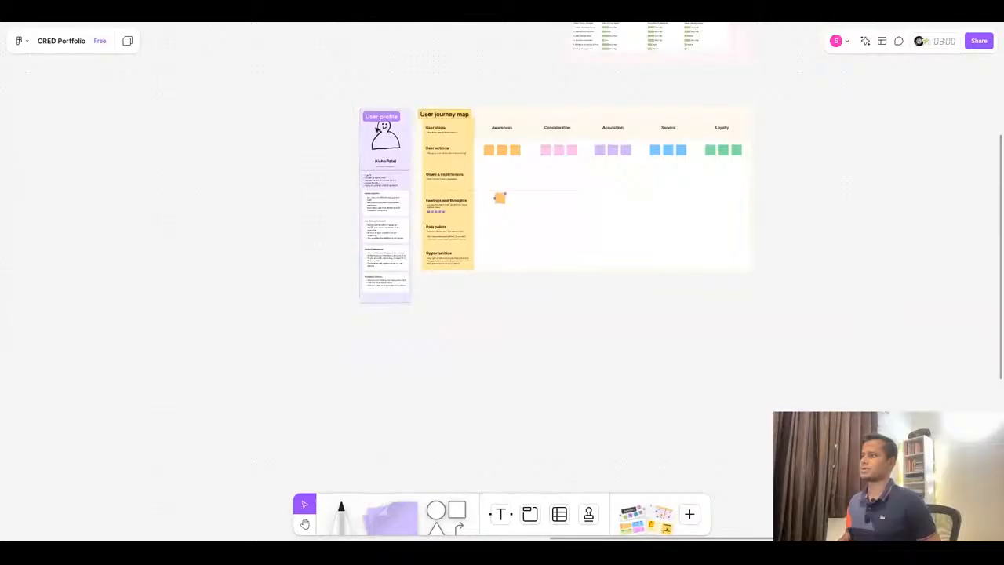
{"action": "scroll", "coordinate": [448, 126], "scroll_direction": "up", "scroll_amount": 2}
{"action": "scroll", "coordinate": [342, 182], "scroll_direction": "down", "scroll_amount": 2}
{"action": "scroll", "coordinate": [528, 272], "scroll_direction": "up", "scroll_amount": 5}
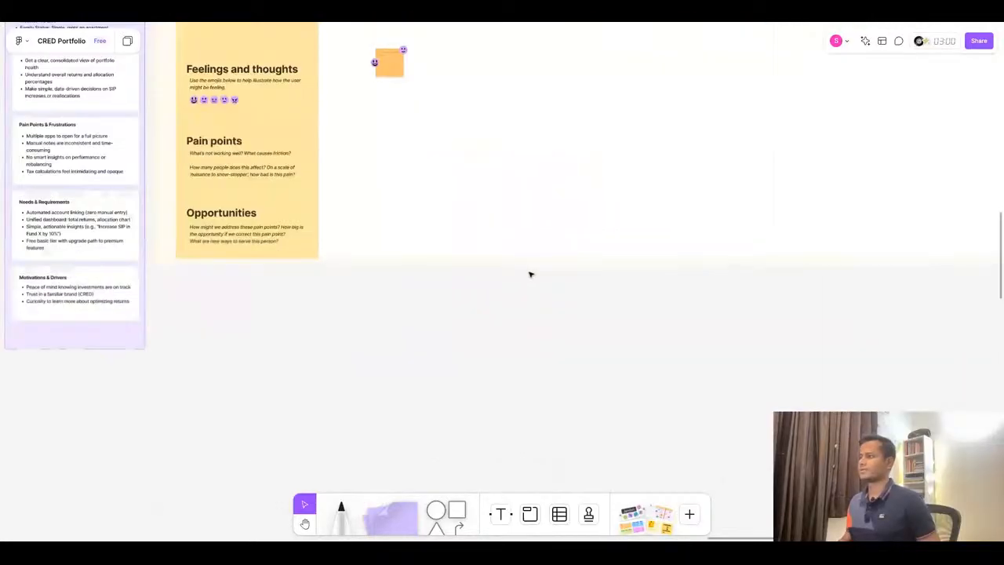
- Extend the user journey map frame downward to match the profile panel's height
{"action": "left_click", "coordinate": [378, 263]}
{"action": "left_click_drag", "start_coordinate": [378, 264], "coordinate": [378, 342]}
{"action": "left_click", "coordinate": [388, 366]}
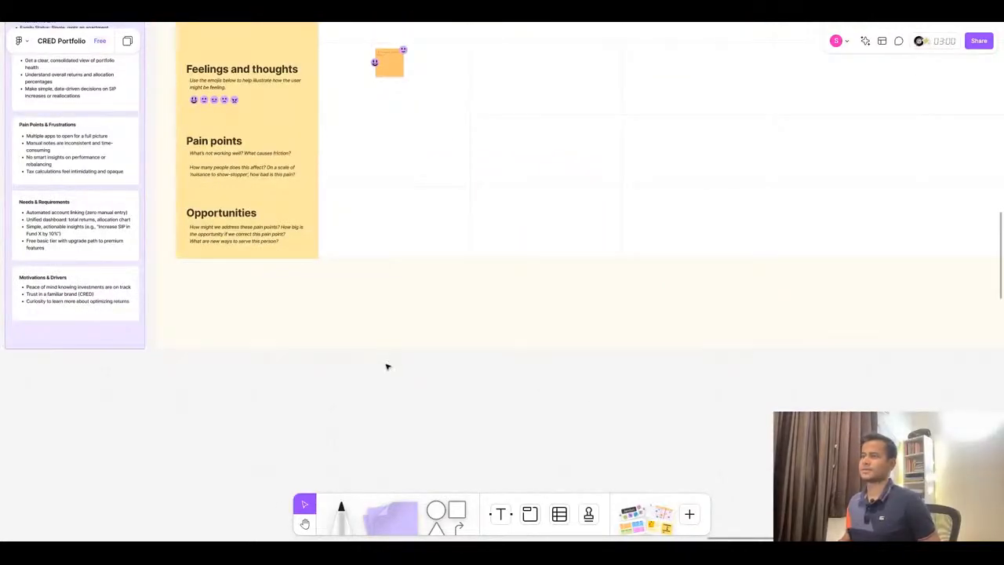
- Switch to ChatGPT and review the stages of the first persona's user journey map
{"action": "scroll", "coordinate": [388, 365], "scroll_direction": "down", "scroll_amount": 5}
{"action": "scroll", "coordinate": [350, 191], "scroll_direction": "up", "scroll_amount": 5}
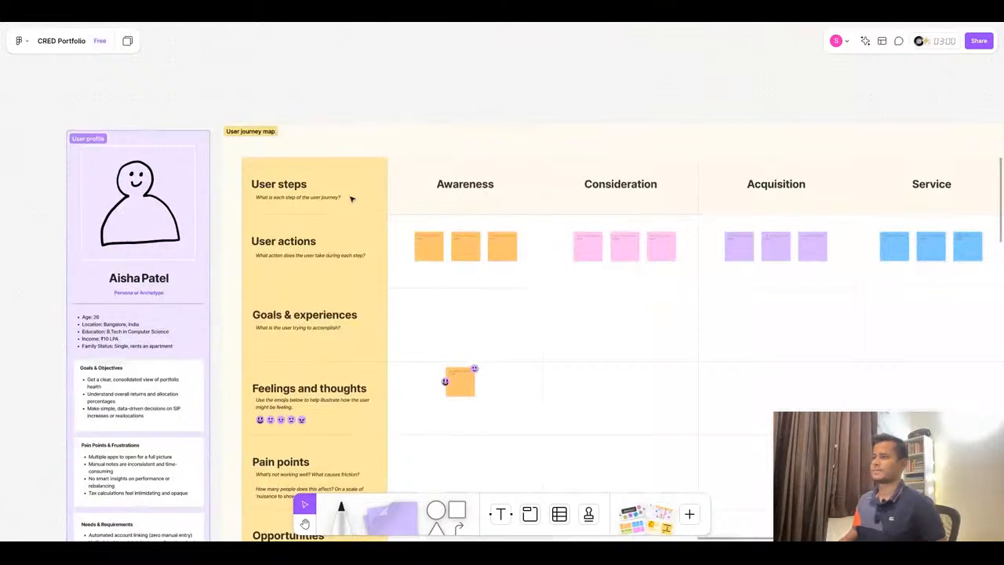
{"action": "scroll", "coordinate": [350, 191], "scroll_direction": "down", "scroll_amount": 1}
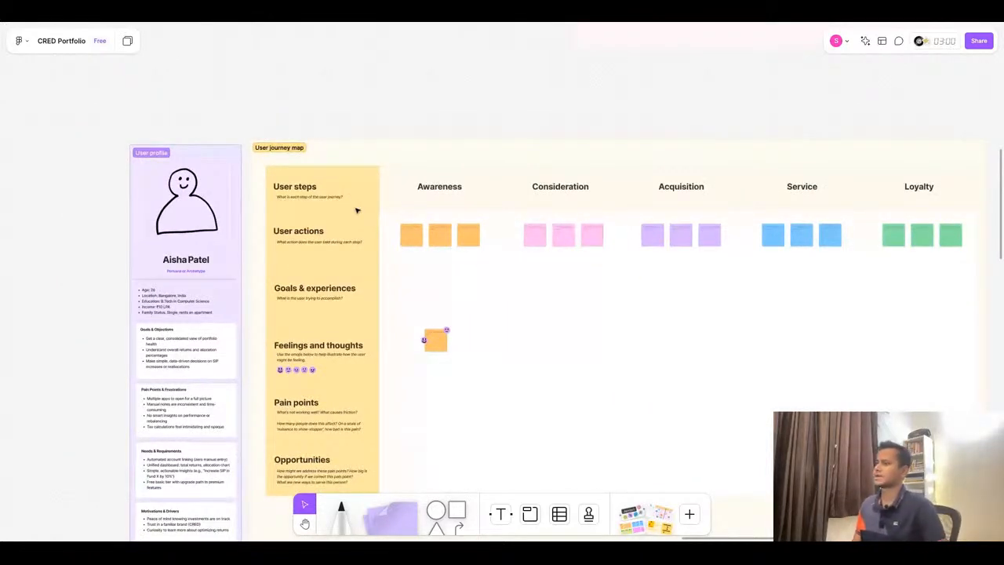
{"action": "left_click", "coordinate": [307, 192]}
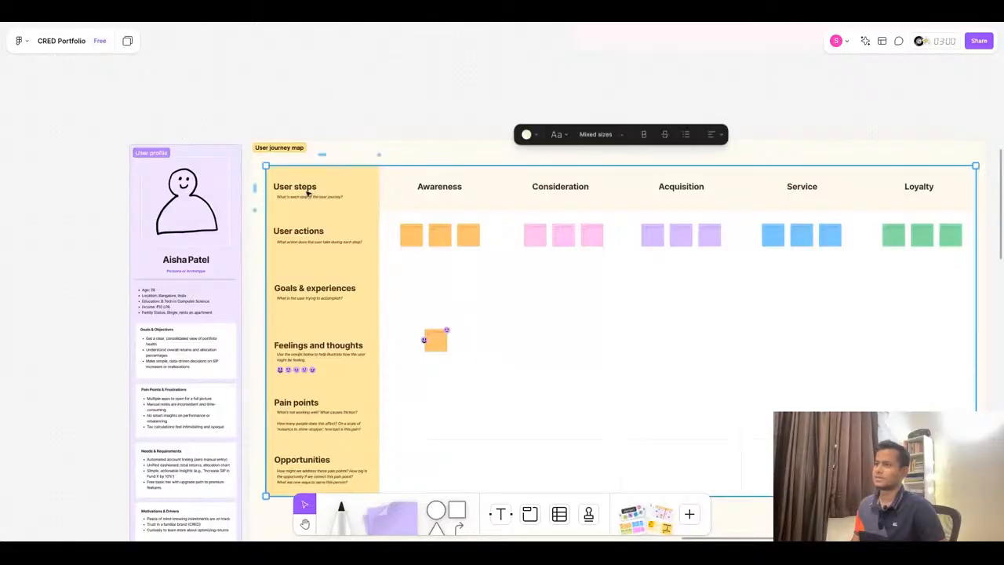
{"action": "left_click", "coordinate": [505, 14]}
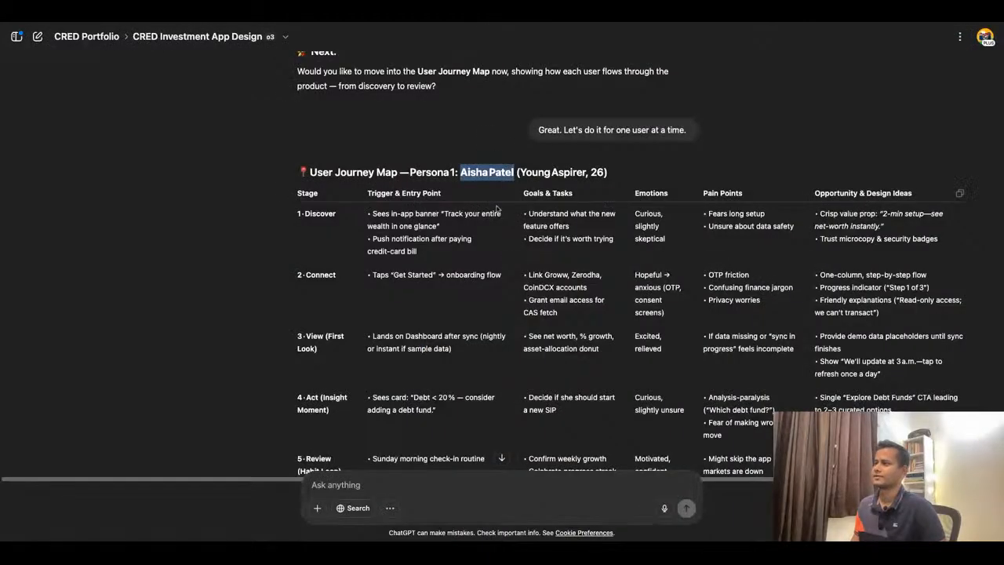
{"action": "left_click", "coordinate": [398, 220]}
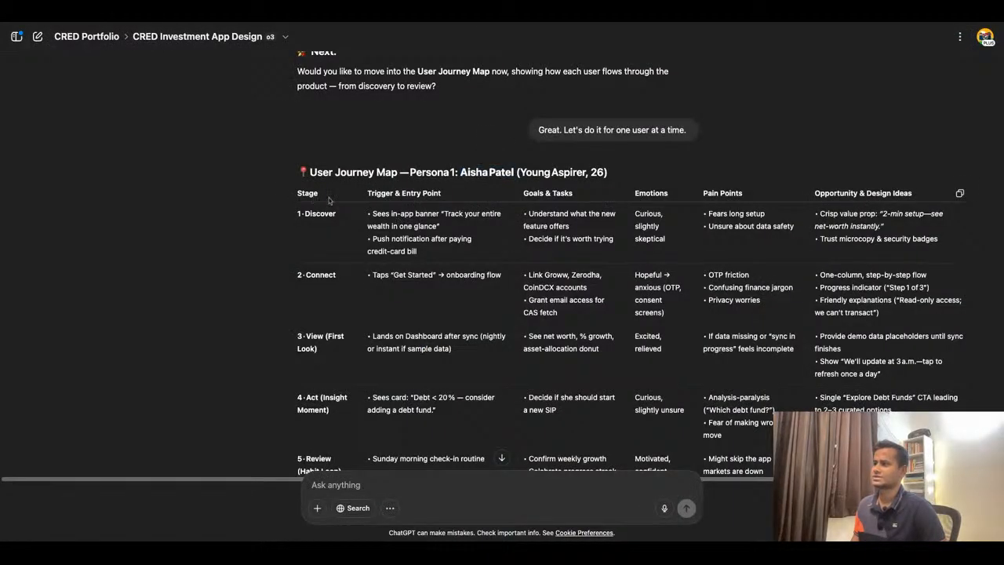
{"action": "scroll", "coordinate": [326, 200], "scroll_direction": "down", "scroll_amount": 1}
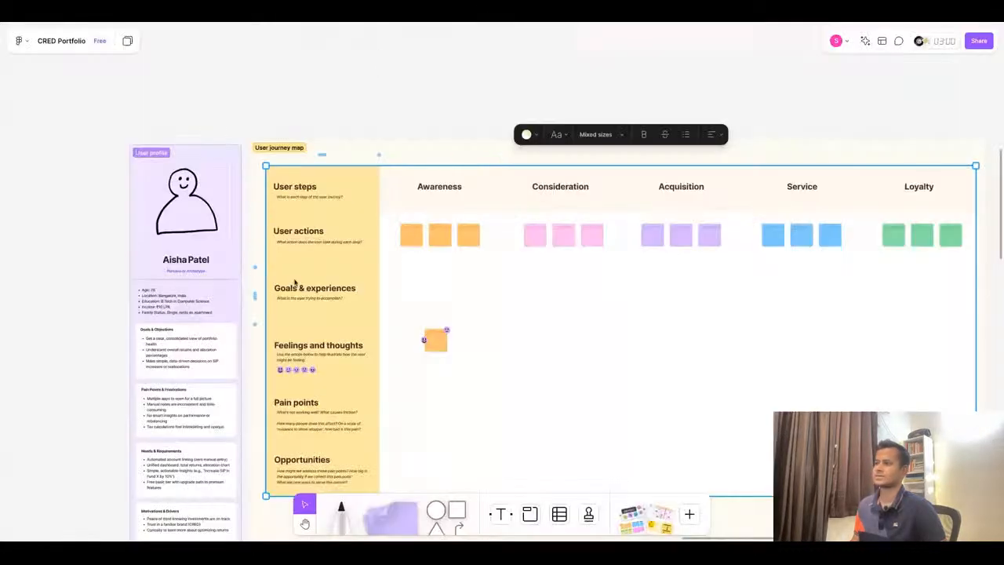
{"action": "double_click", "coordinate": [298, 186]}
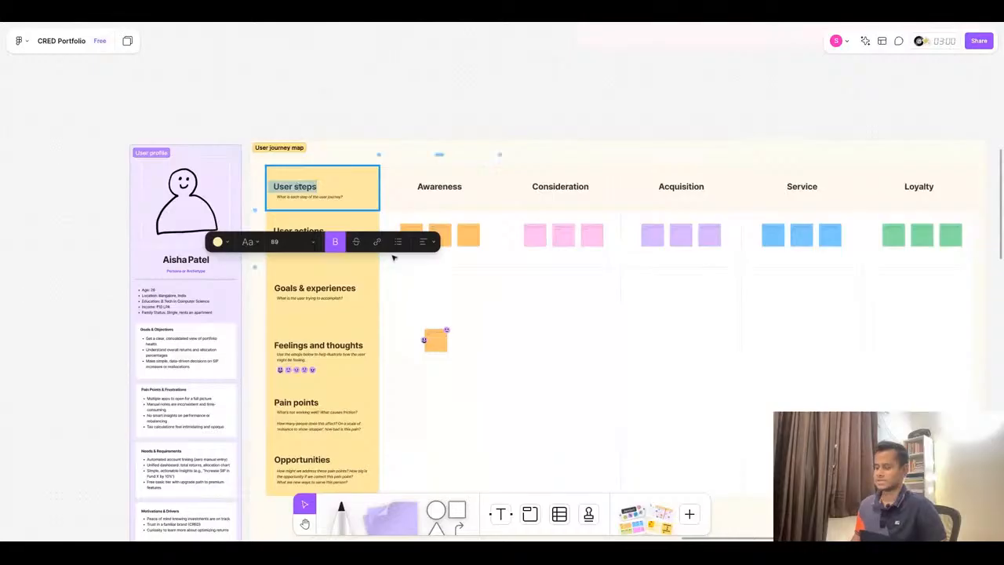
{"action": "type", "text": "Stages"}
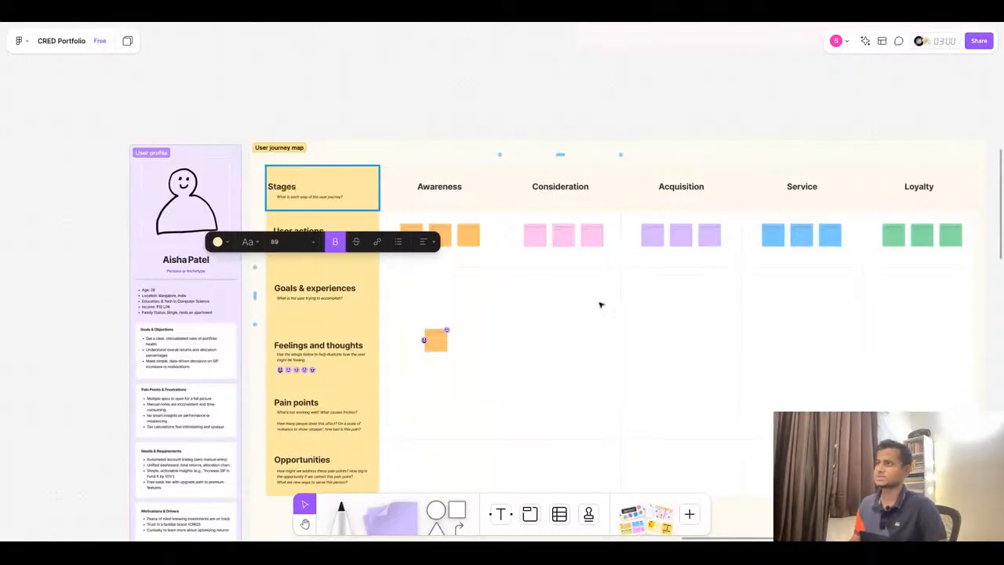
{"action": "left_click", "coordinate": [244, 193]}
{"action": "scroll", "coordinate": [245, 191], "scroll_direction": "up", "scroll_amount": 5}
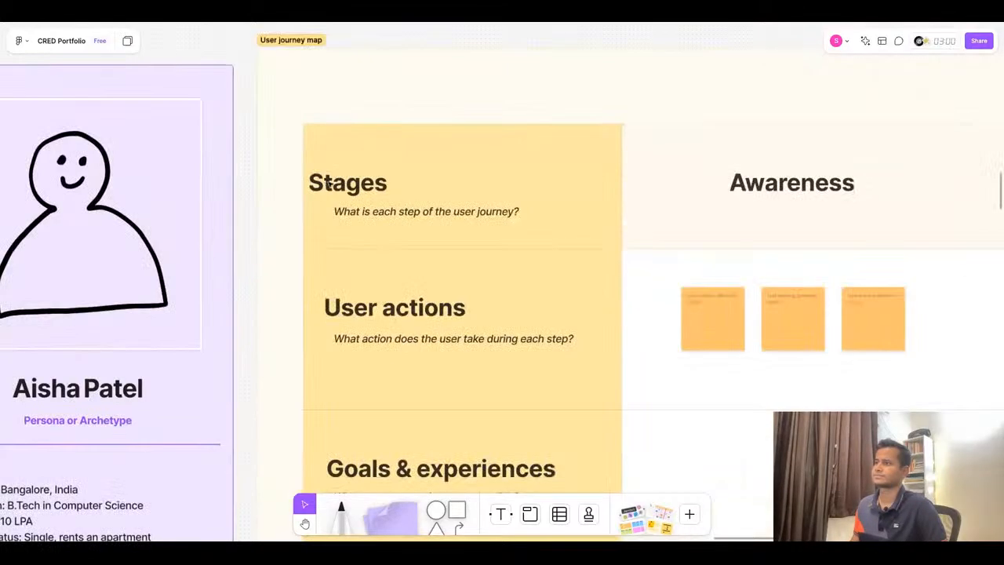
{"action": "left_click", "coordinate": [340, 184]}
{"action": "double_click", "coordinate": [341, 185]}
{"action": "left_click", "coordinate": [418, 188]}
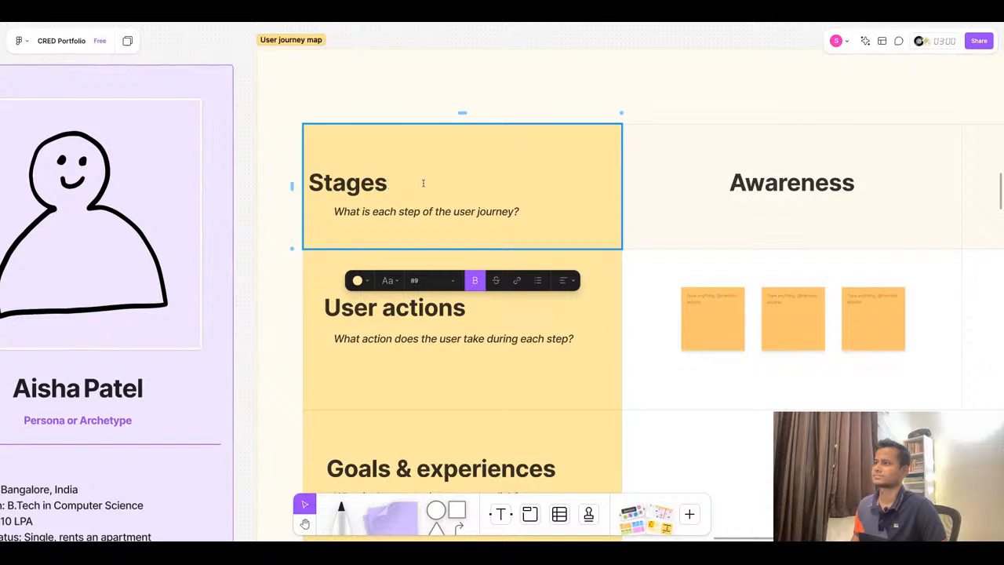
{"action": "key", "text": "ctrl+z"}
{"action": "key", "text": "ctrl+z"}
{"action": "left_click", "coordinate": [260, 218]}
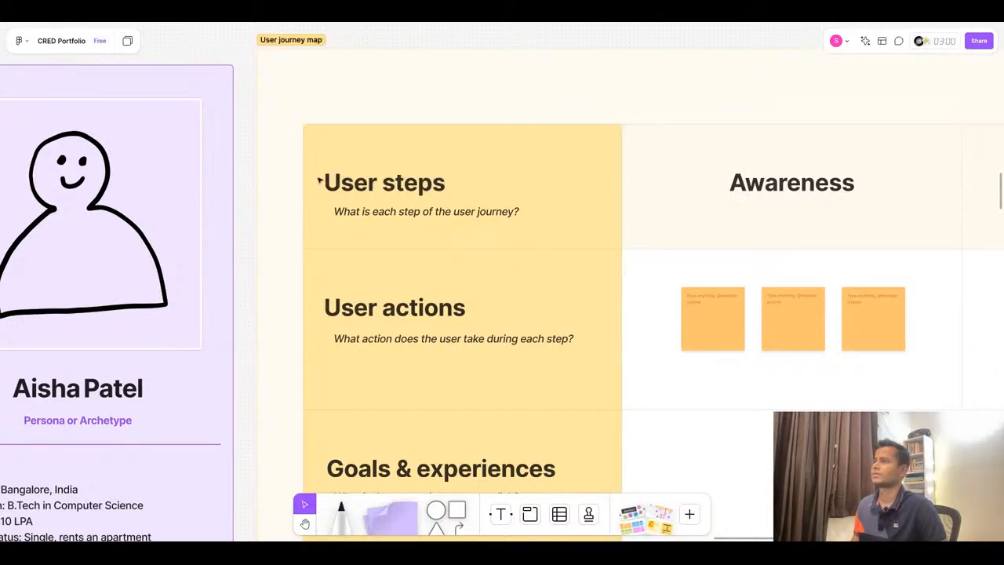
- Rename the journey map's User steps row heading to Stages
{"action": "left_click", "coordinate": [318, 180]}
{"action": "double_click", "coordinate": [320, 180]}
{"action": "left_click", "coordinate": [326, 183]}
{"action": "key", "text": "shift+Down"}
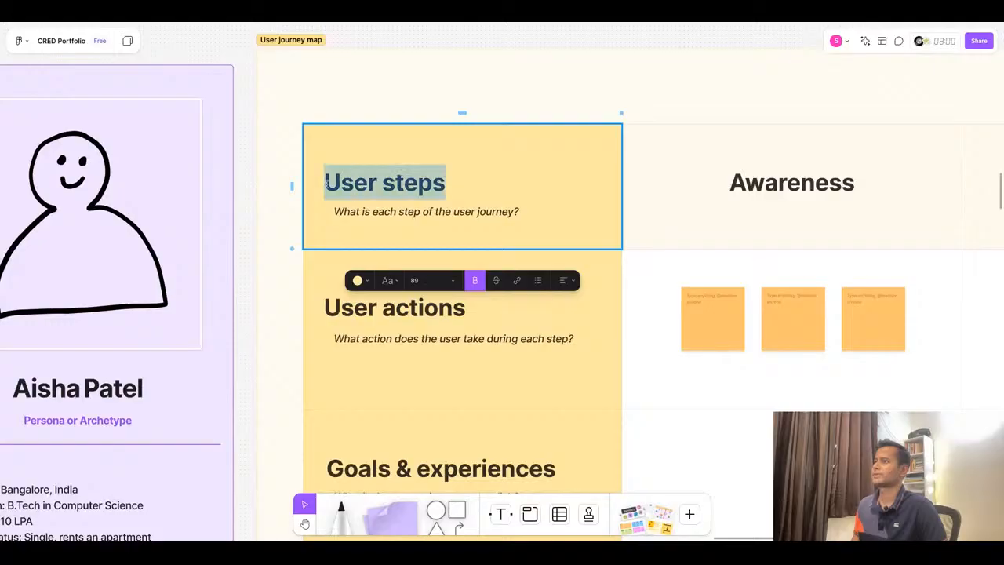
{"action": "type", "text": "Stages"}
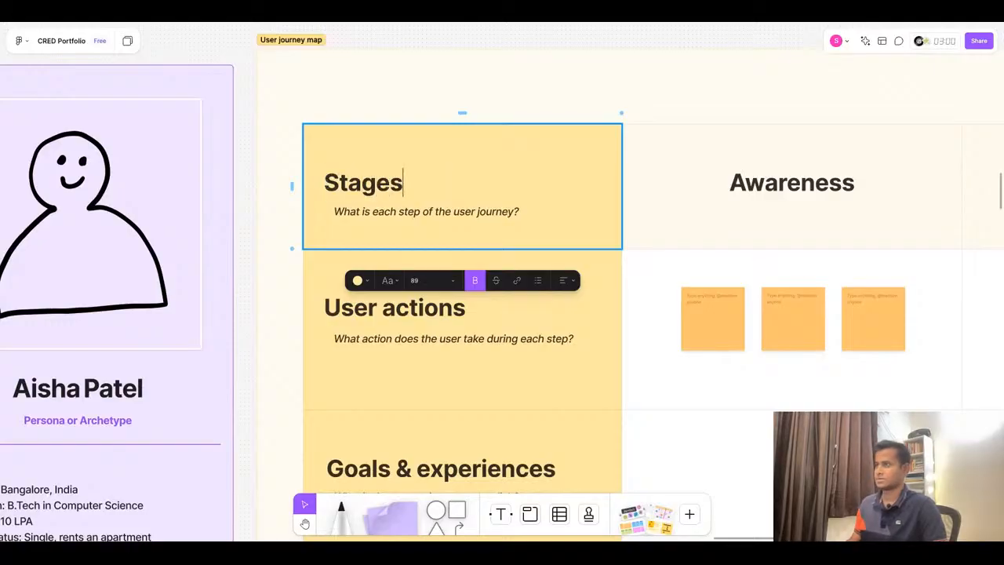
- Copy the Trigger & Entry Point column name from ChatGPT and paste it over the Awareness stage heading in the journey map
{"action": "key", "text": "ctrl+Tab"}
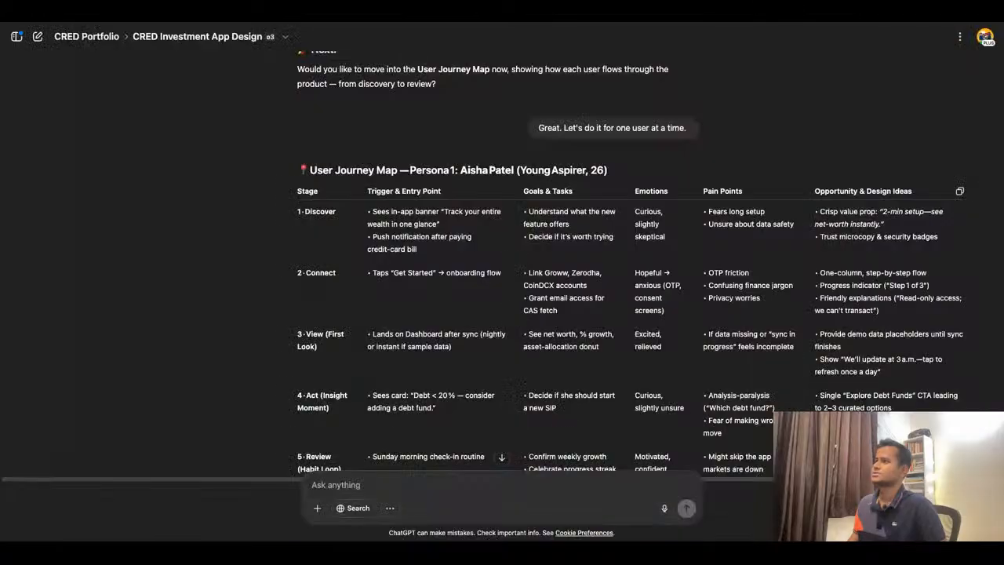
{"action": "triple_click", "coordinate": [380, 191]}
{"action": "key", "text": "ctrl+c"}
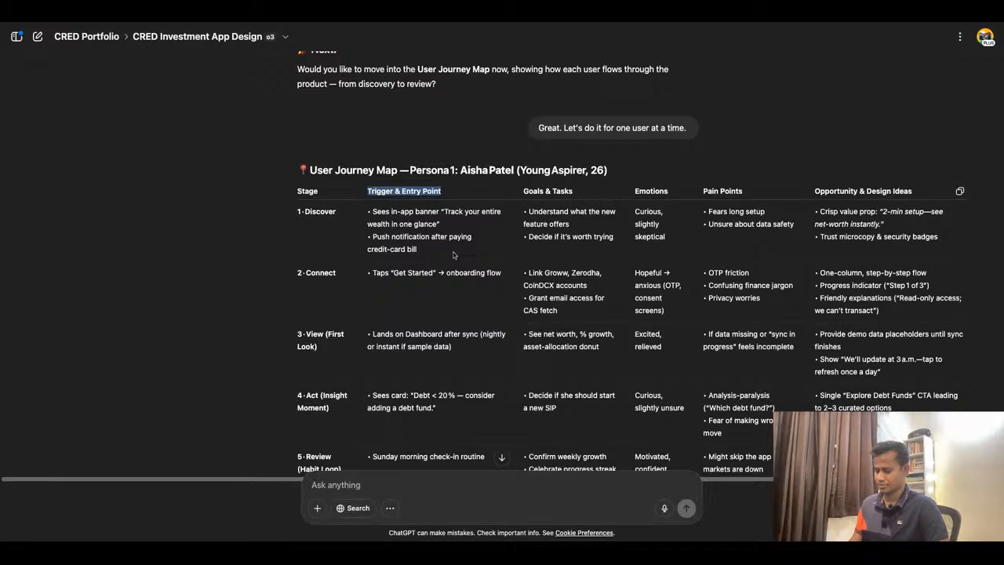
{"action": "key", "text": "ctrl+Tab"}
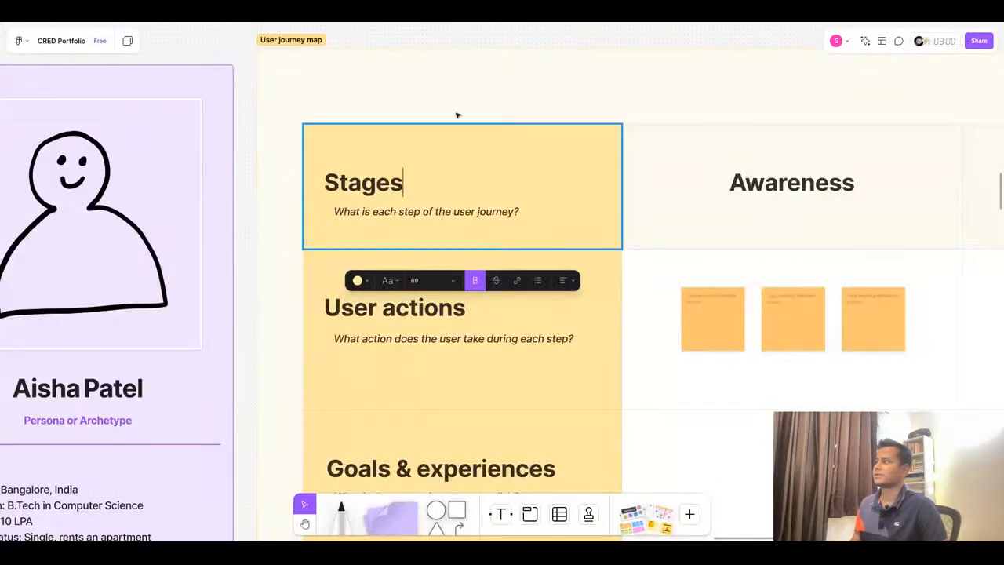
{"action": "scroll", "coordinate": [458, 186], "scroll_direction": "down", "scroll_amount": 5}
{"action": "scroll", "coordinate": [459, 185], "scroll_direction": "up", "scroll_amount": 3}
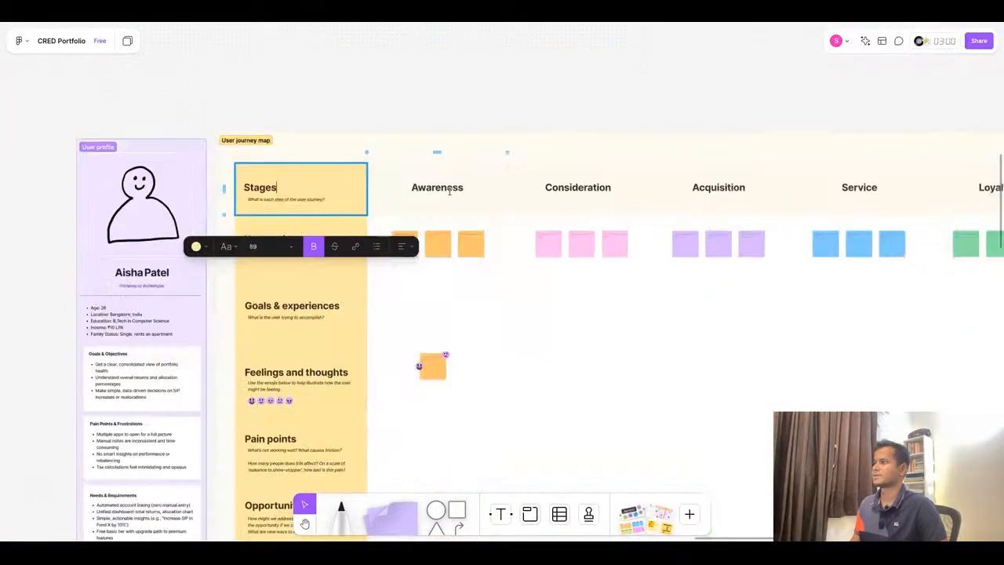
{"action": "double_click", "coordinate": [437, 187]}
{"action": "key", "text": "ctrl+v"}
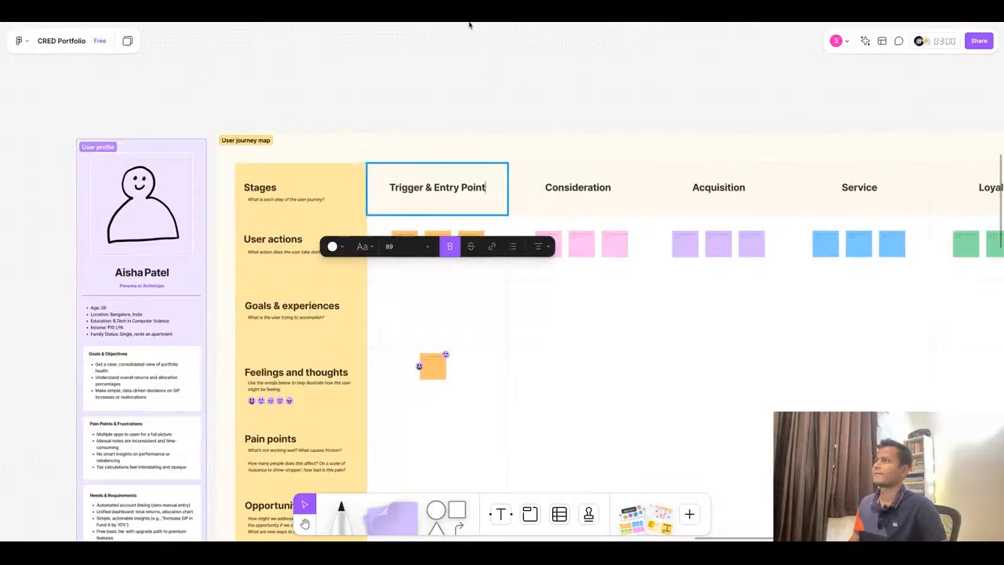
- Copy the Goals & Tasks column name from ChatGPT and paste it over the Consideration stage heading
{"action": "key", "text": "ctrl+Tab"}
{"action": "triple_click", "coordinate": [547, 195]}
{"action": "key", "text": "ctrl+c"}
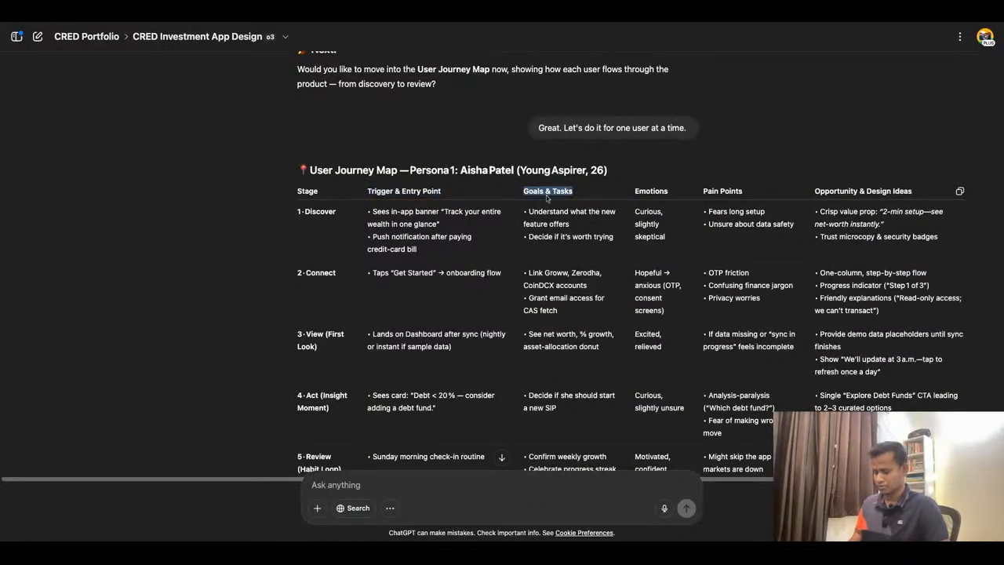
{"action": "key", "text": "ctrl+Tab"}
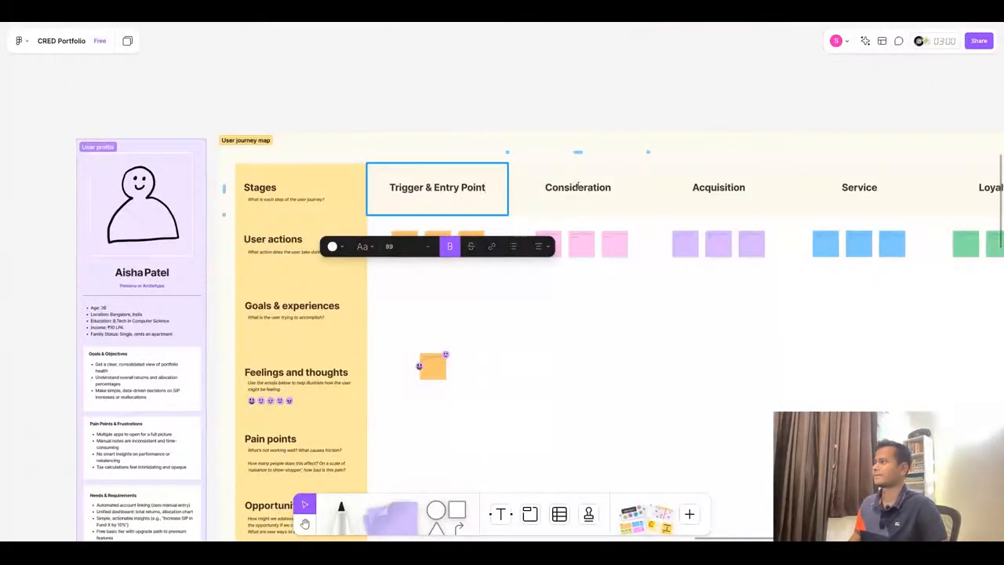
{"action": "double_click", "coordinate": [578, 187]}
{"action": "key", "text": "ctrl+v"}
- Copy the Emotions column name from ChatGPT and paste it over the Acquisition stage heading
{"action": "key", "text": "ctrl+Tab"}
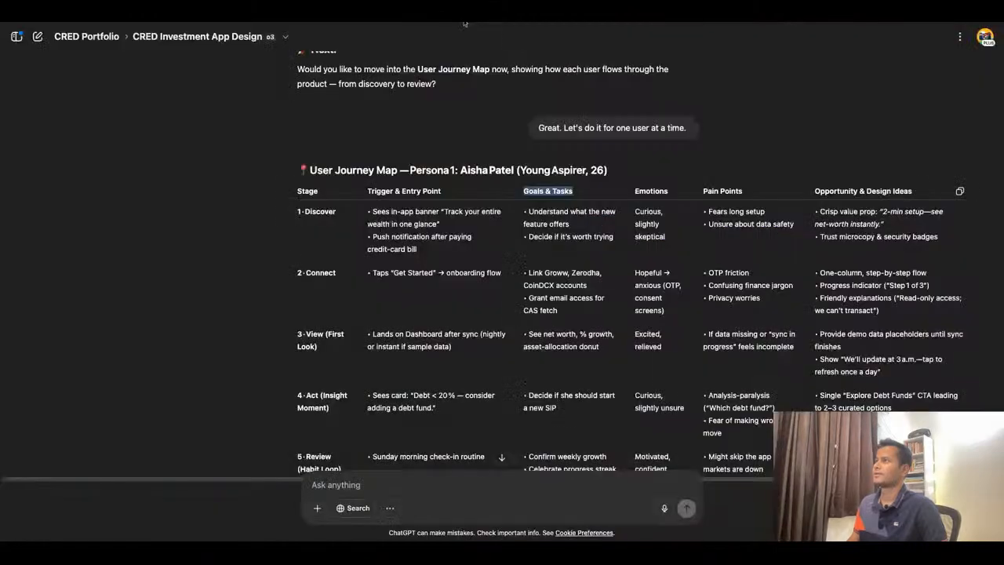
{"action": "double_click", "coordinate": [651, 193]}
{"action": "key", "text": "ctrl+c"}
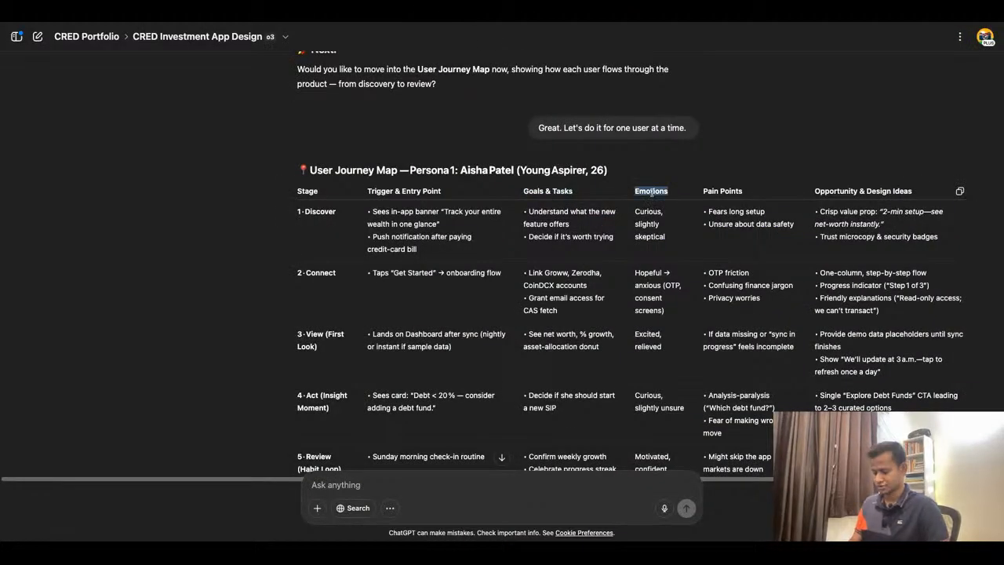
{"action": "left_click", "coordinate": [379, 23]}
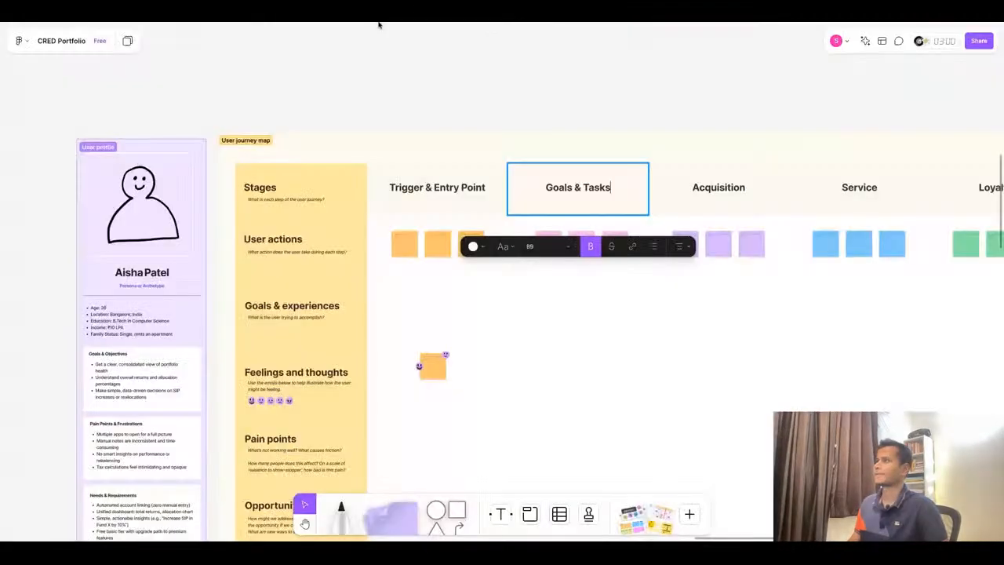
{"action": "double_click", "coordinate": [718, 189]}
{"action": "key", "text": "ctrl+v"}
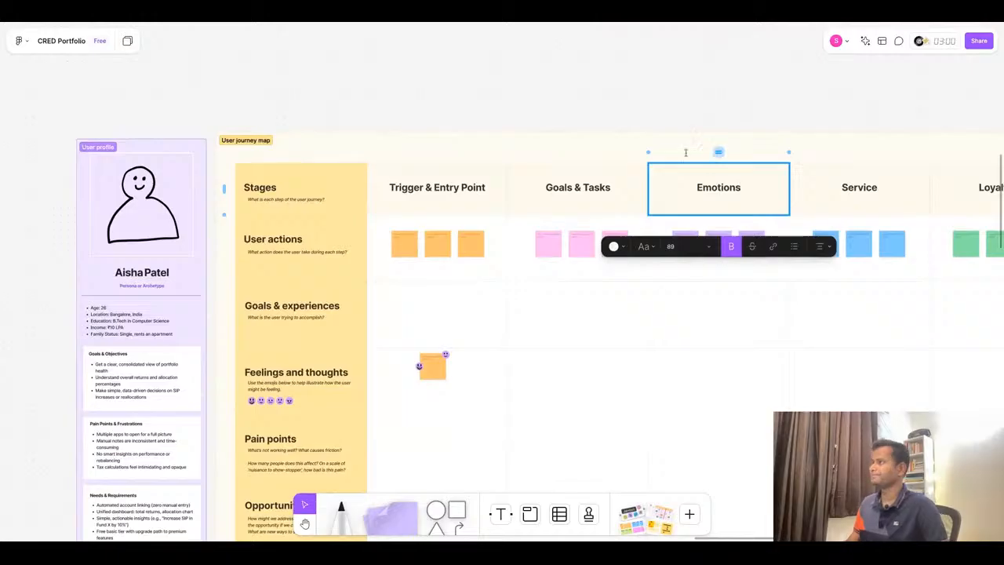
- Copy the Pain Points column name from ChatGPT and paste it over the Service stage heading
{"action": "left_click", "coordinate": [514, 23]}
{"action": "triple_click", "coordinate": [722, 193]}
{"action": "key", "text": "ctrl+c"}
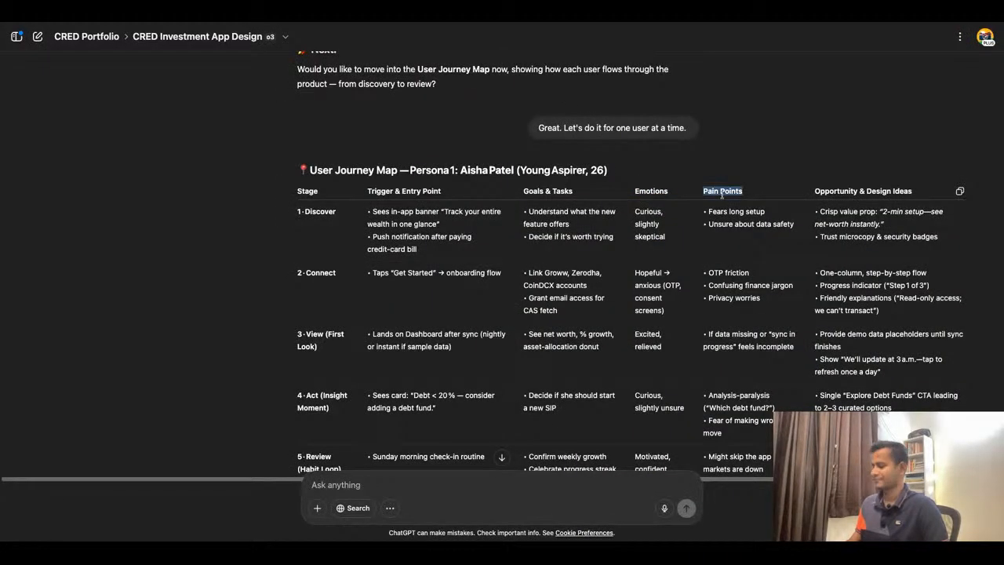
{"action": "left_click", "coordinate": [428, 26]}
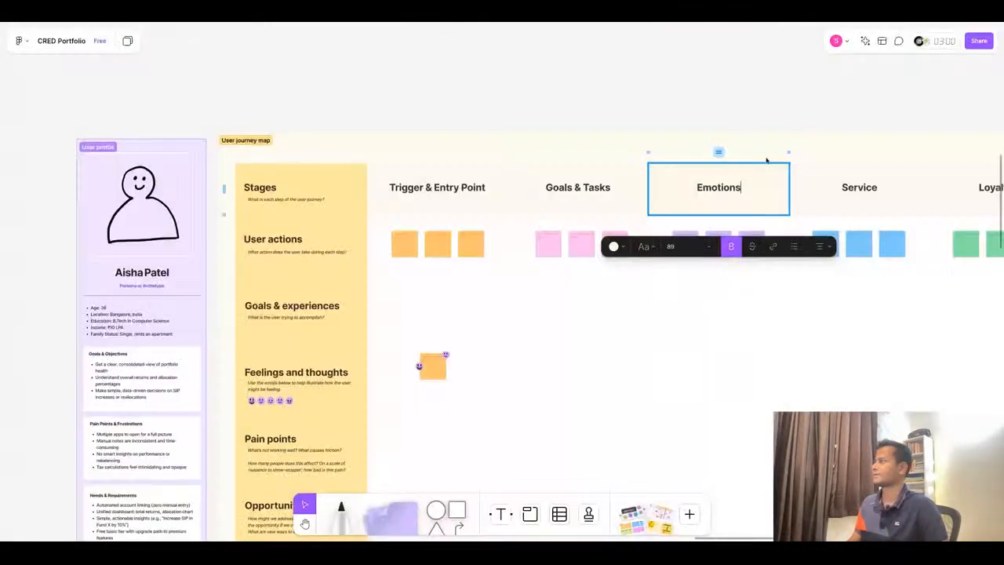
{"action": "left_click", "coordinate": [836, 187]}
{"action": "double_click", "coordinate": [833, 190]}
{"action": "key", "text": "ctrl+v"}
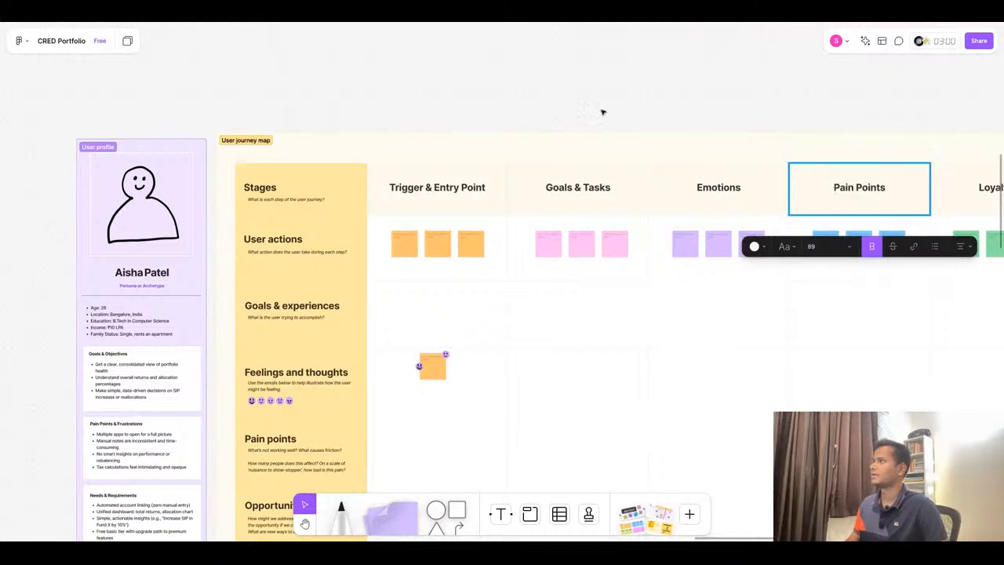
- Copy the Opportunity & Design Ideas column name from ChatGPT and paste it over the Loyalty stage heading
{"action": "left_click", "coordinate": [453, 23]}
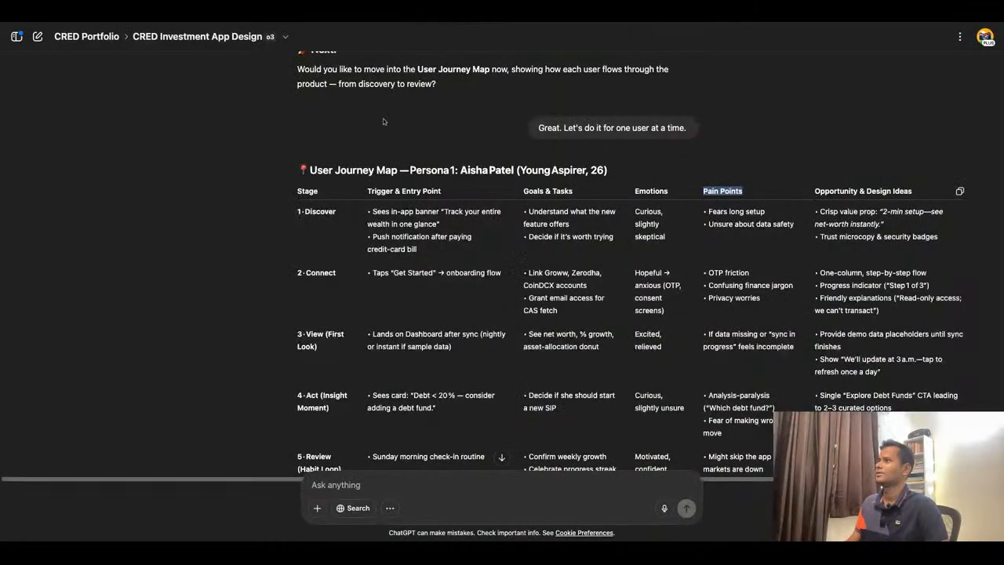
{"action": "scroll", "coordinate": [747, 130], "scroll_direction": "down", "scroll_amount": 2}
{"action": "left_click", "coordinate": [864, 111]}
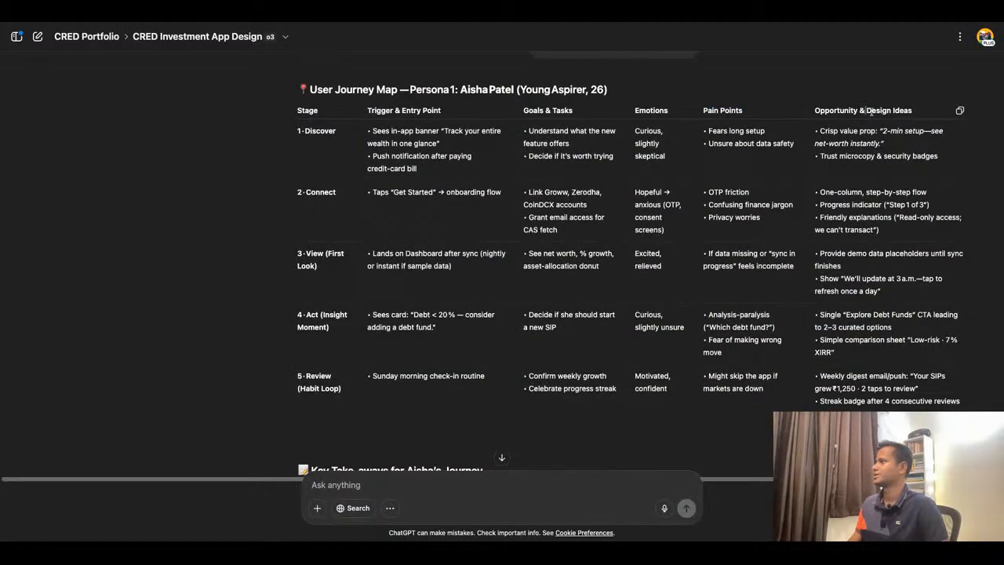
{"action": "triple_click", "coordinate": [869, 111]}
{"action": "key", "text": "ctrl+c"}
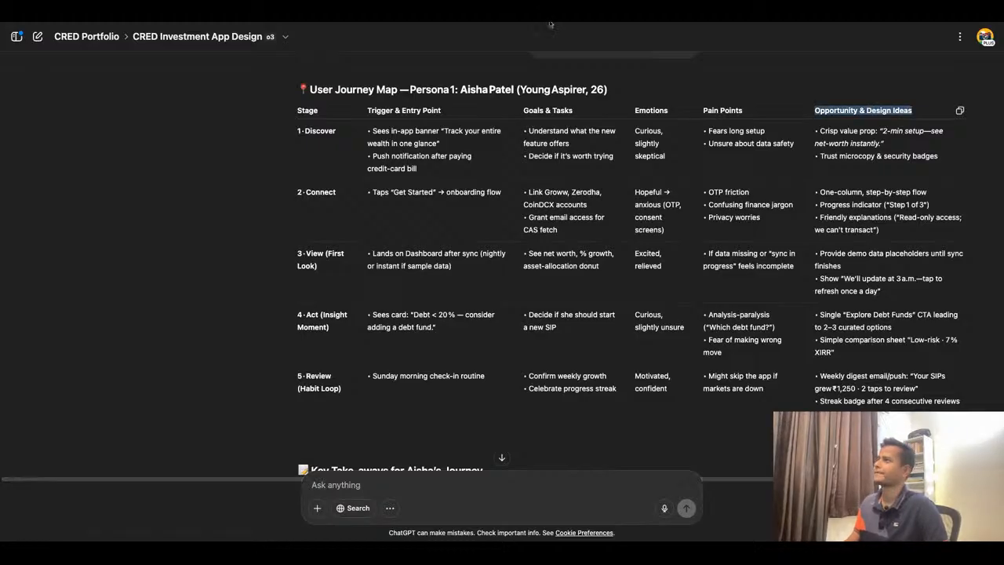
{"action": "left_click", "coordinate": [502, 22]}
{"action": "double_click", "coordinate": [986, 198]}
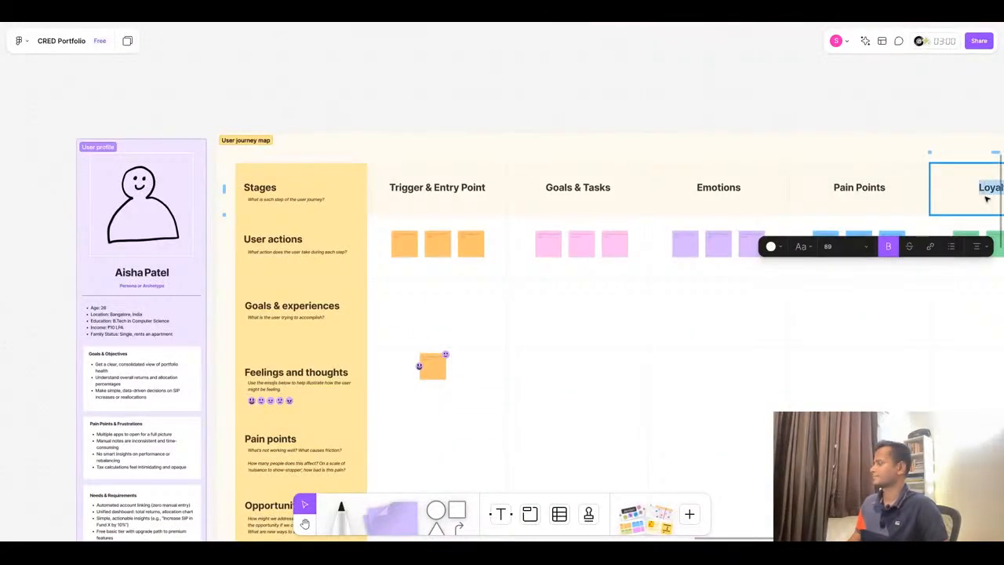
{"action": "key", "text": "ctrl+v"}
- Widen the Opportunity & Design Ideas heading's text box so the heading fits on one line
{"action": "scroll", "coordinate": [826, 180], "scroll_direction": "down", "scroll_amount": 3}
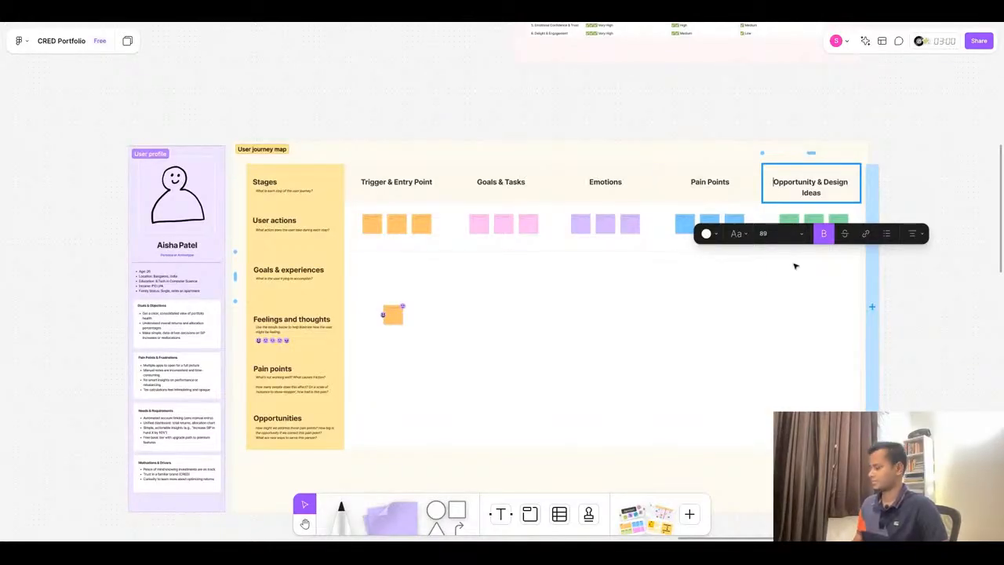
{"action": "key", "text": "BackSpace"}
{"action": "key", "text": "ctrl+z"}
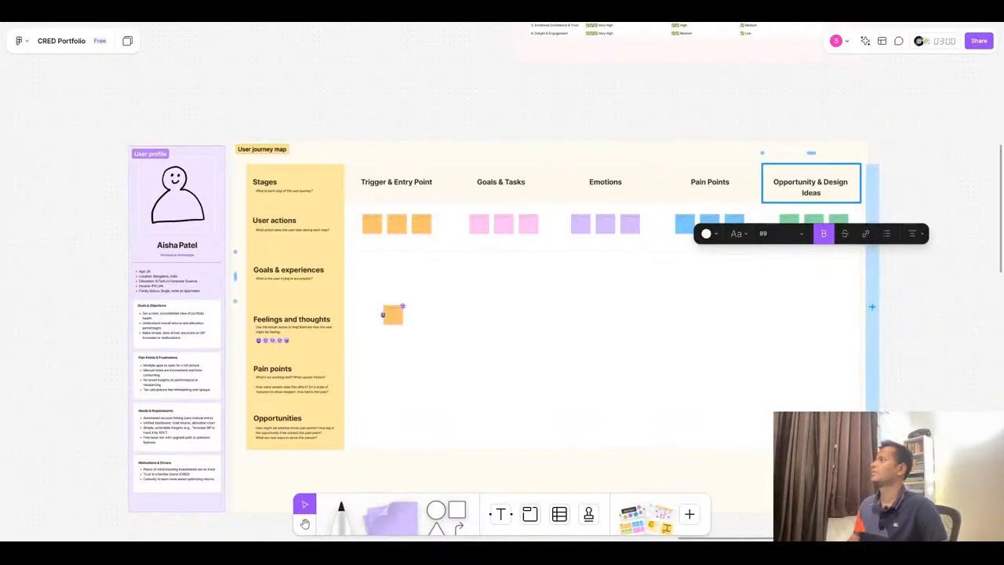
{"action": "left_click", "coordinate": [948, 186]}
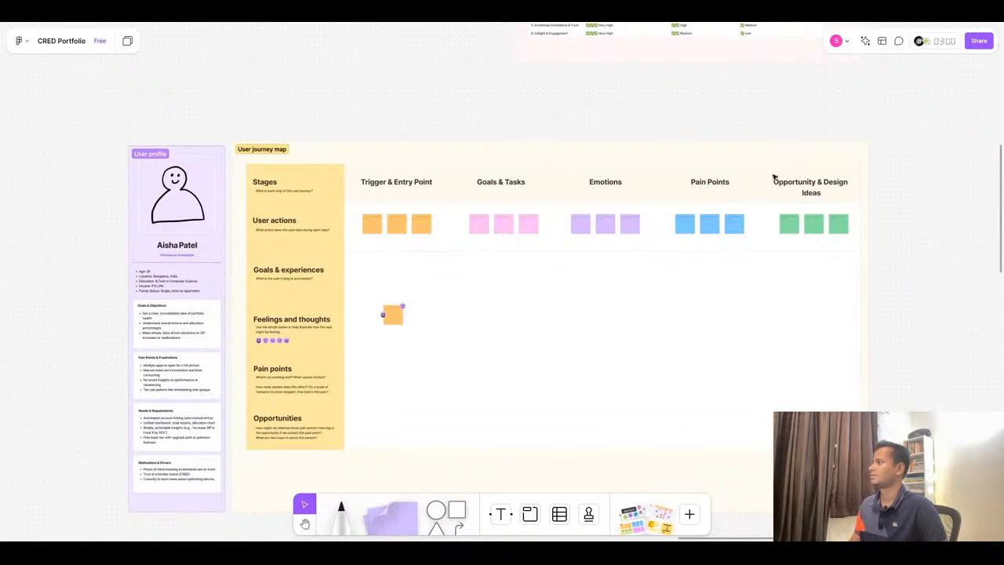
{"action": "left_click", "coordinate": [825, 183]}
{"action": "left_click", "coordinate": [826, 183]}
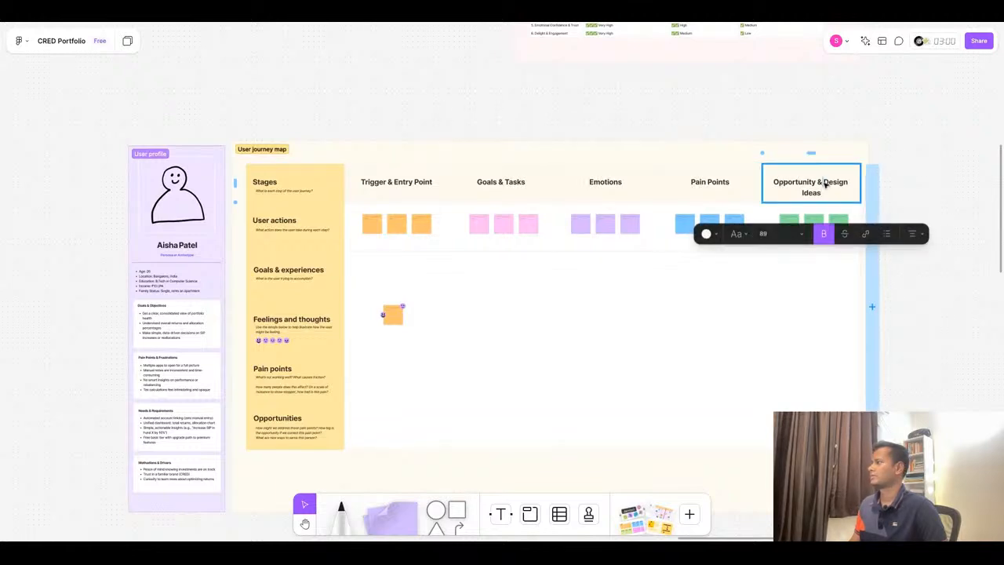
{"action": "left_click", "coordinate": [885, 183]}
{"action": "left_click", "coordinate": [862, 181]}
{"action": "left_click_drag", "start_coordinate": [861, 180], "coordinate": [868, 181]}
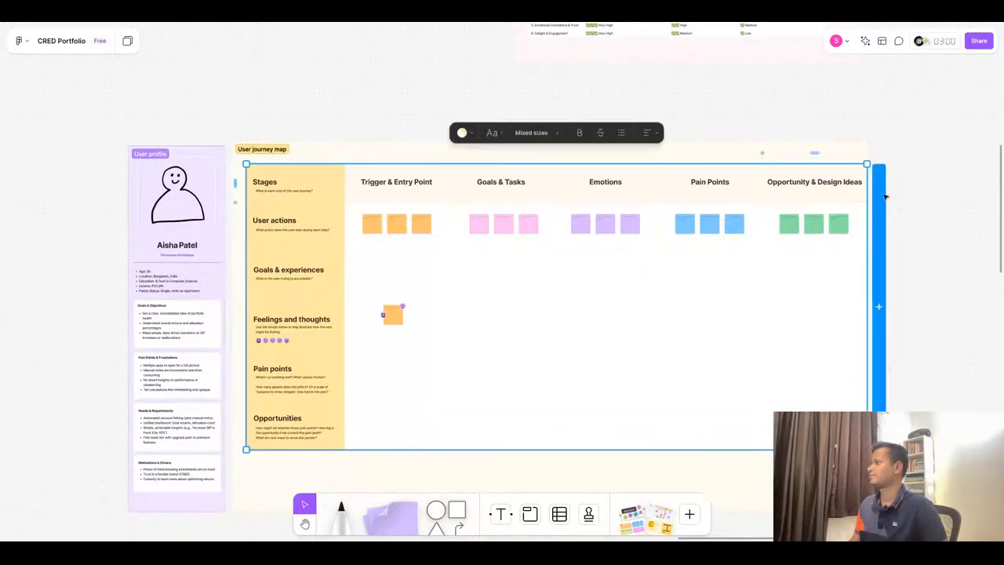
{"action": "left_click", "coordinate": [881, 198]}
{"action": "key", "text": "ctrl+z"}
{"action": "scroll", "coordinate": [945, 178], "scroll_direction": "up", "scroll_amount": 4}
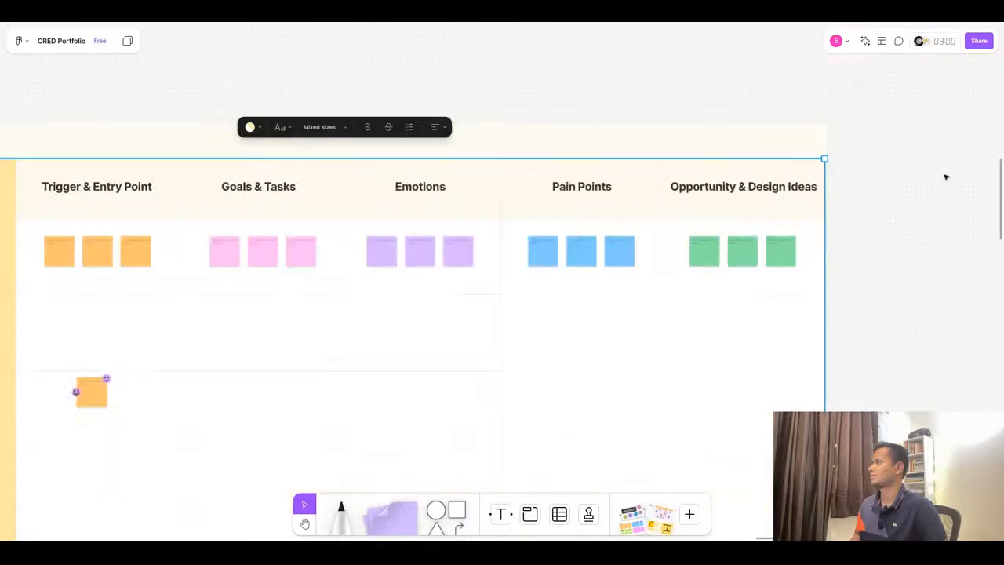
- Extend the user journey map frame to the right so the last column has more room
{"action": "left_click", "coordinate": [799, 138]}
{"action": "left_click", "coordinate": [819, 140]}
{"action": "left_click_drag", "start_coordinate": [829, 142], "coordinate": [890, 142]}
{"action": "scroll", "coordinate": [818, 146], "scroll_direction": "down", "scroll_amount": 5}
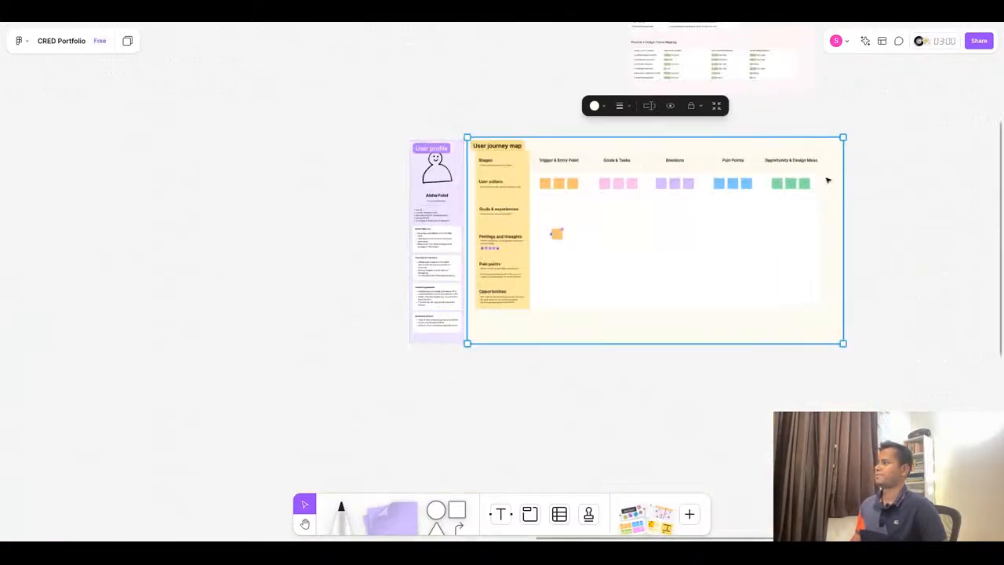
{"action": "scroll", "coordinate": [849, 157], "scroll_direction": "up", "scroll_amount": 5}
{"action": "left_click", "coordinate": [734, 153]}
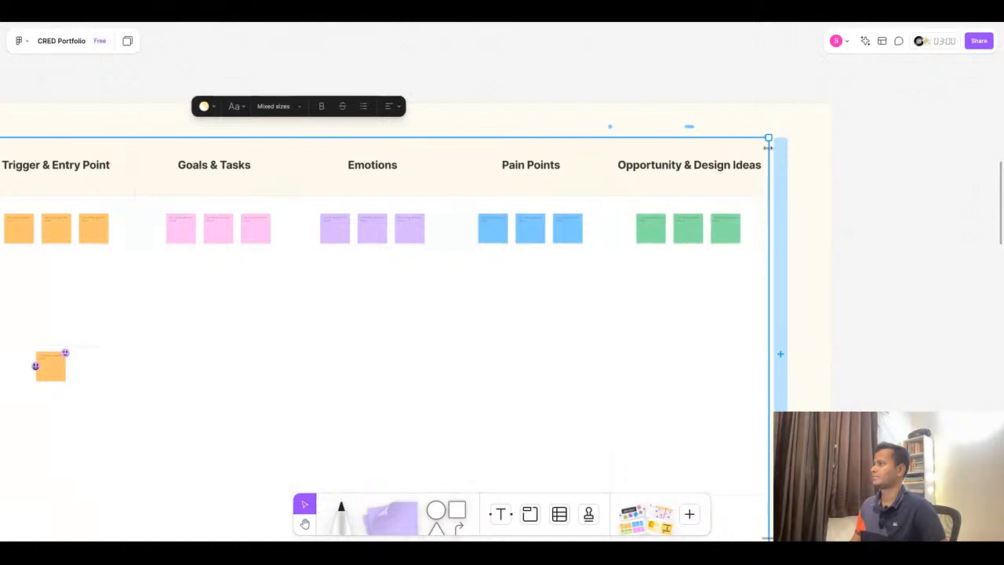
{"action": "left_click_drag", "start_coordinate": [768, 148], "coordinate": [811, 148]}
{"action": "left_click", "coordinate": [888, 155]}
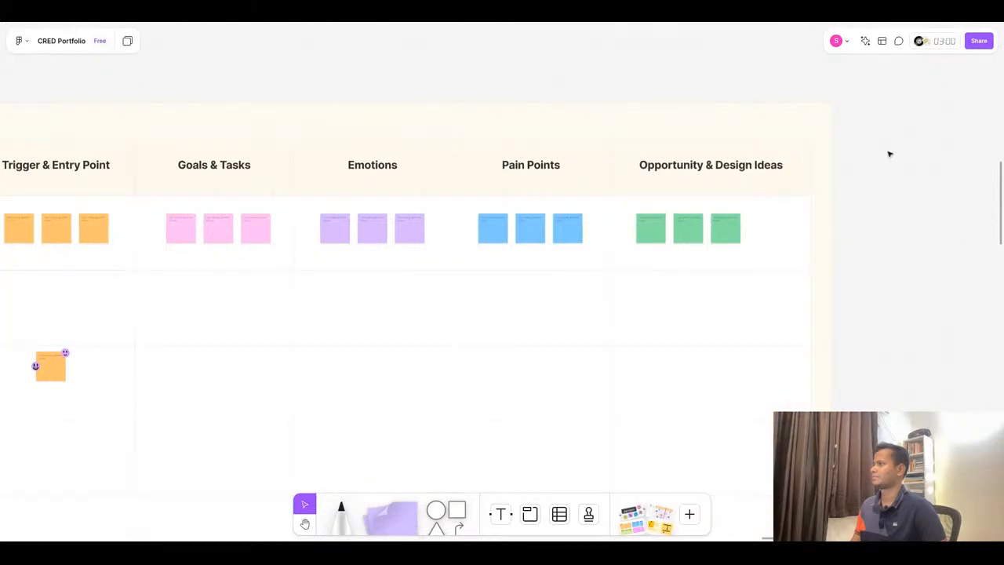
- Copy the Discover stage name from ChatGPT and rename the User actions row heading to Discover
{"action": "scroll", "coordinate": [870, 170], "scroll_direction": "down", "scroll_amount": 5}
{"action": "scroll", "coordinate": [514, 239], "scroll_direction": "up", "scroll_amount": 5}
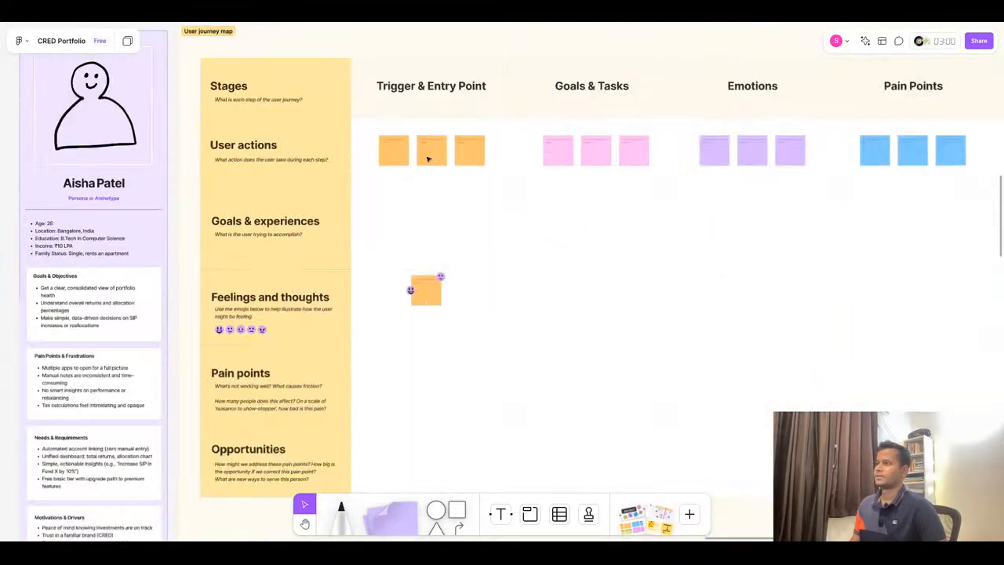
{"action": "scroll", "coordinate": [444, 231], "scroll_direction": "down", "scroll_amount": 2}
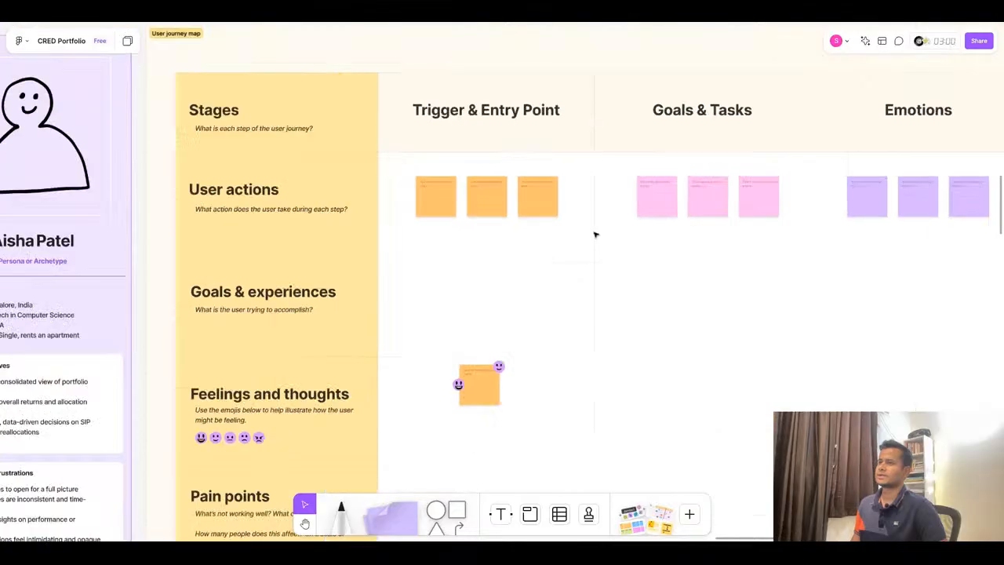
{"action": "scroll", "coordinate": [403, 197], "scroll_direction": "down", "scroll_amount": 1}
{"action": "scroll", "coordinate": [232, 221], "scroll_direction": "up", "scroll_amount": 1}
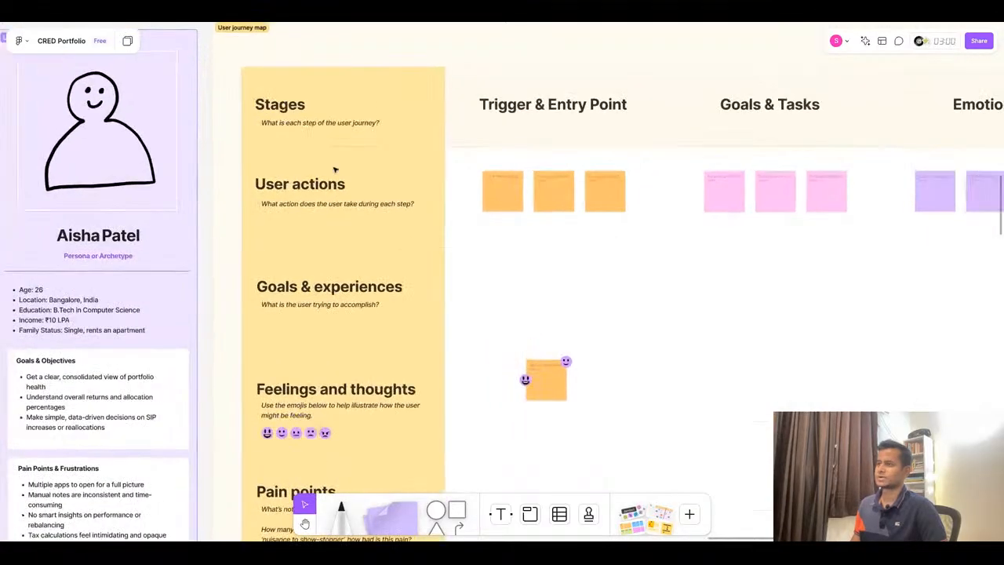
{"action": "left_click", "coordinate": [473, 22]}
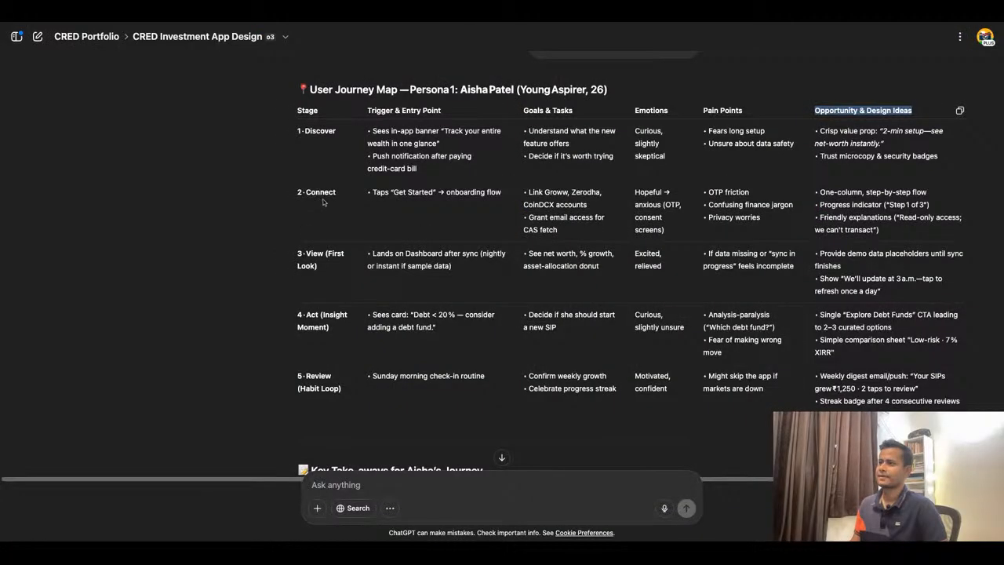
{"action": "double_click", "coordinate": [317, 132]}
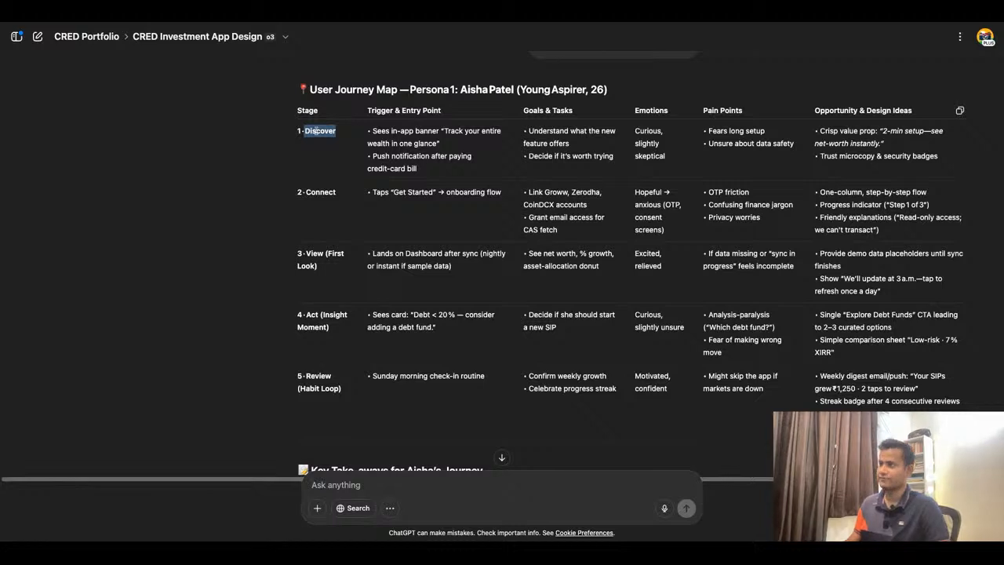
{"action": "left_click", "coordinate": [332, 22]}
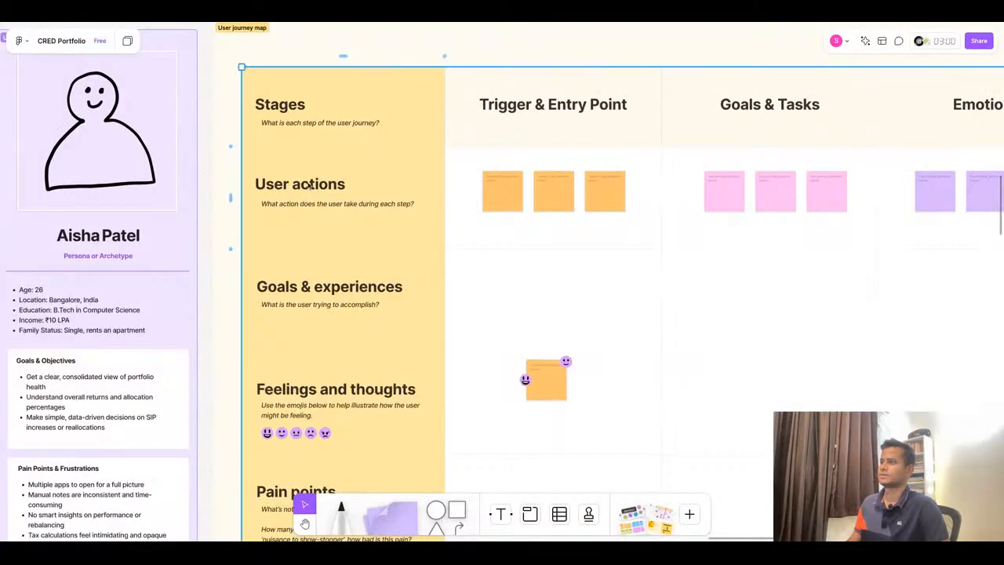
{"action": "double_click", "coordinate": [314, 184]}
{"action": "double_click", "coordinate": [318, 184]}
{"action": "left_click", "coordinate": [265, 183]}
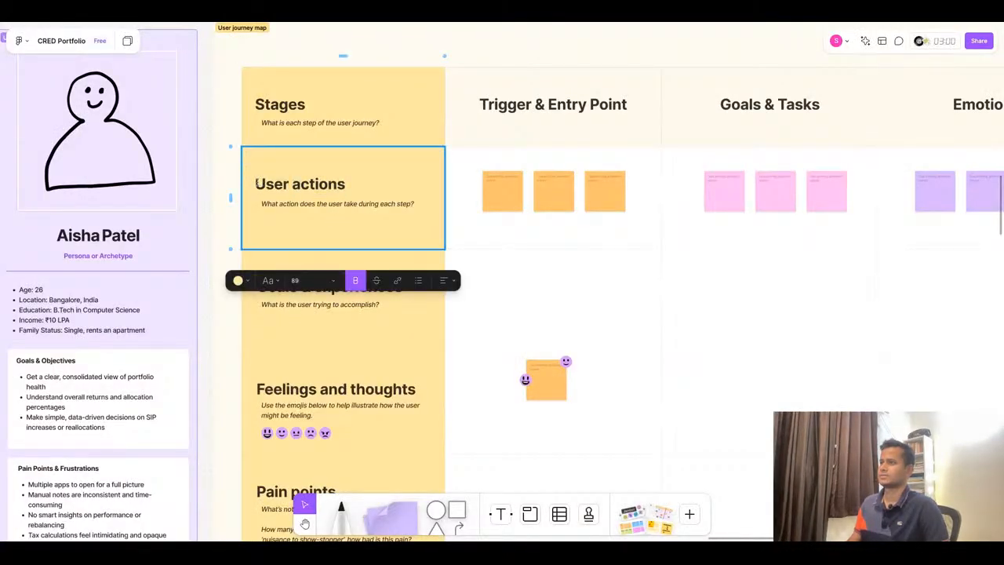
{"action": "key", "text": "shift+Right"}
{"action": "key", "text": "shift+Right"}
{"action": "key", "text": "shift+Right"}
{"action": "key", "text": "shift+Right"}
{"action": "key", "text": "shift+Right"}
{"action": "key", "text": "shift+Right"}
{"action": "key", "text": "shift+Right"}
{"action": "key", "text": "shift+Right"}
{"action": "key", "text": "shift+Right"}
{"action": "key", "text": "shift+Right"}
{"action": "key", "text": "shift+Right"}
{"action": "key", "text": "shift+Right"}
{"action": "type", "text": "Discover"}
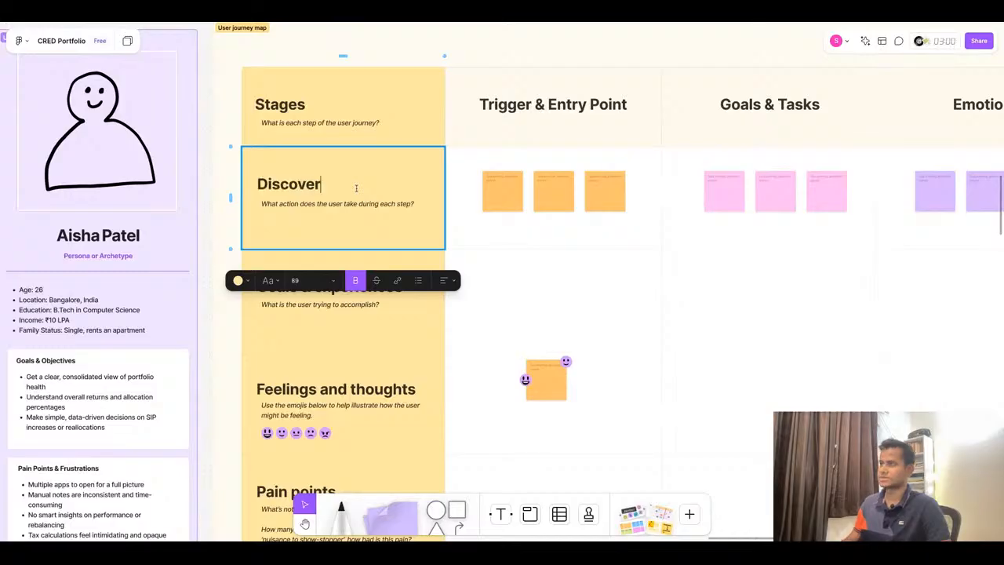
- Copy the Connect stage name from ChatGPT and rename the Goals & experiences row heading to Connect
{"action": "left_click", "coordinate": [441, 14]}
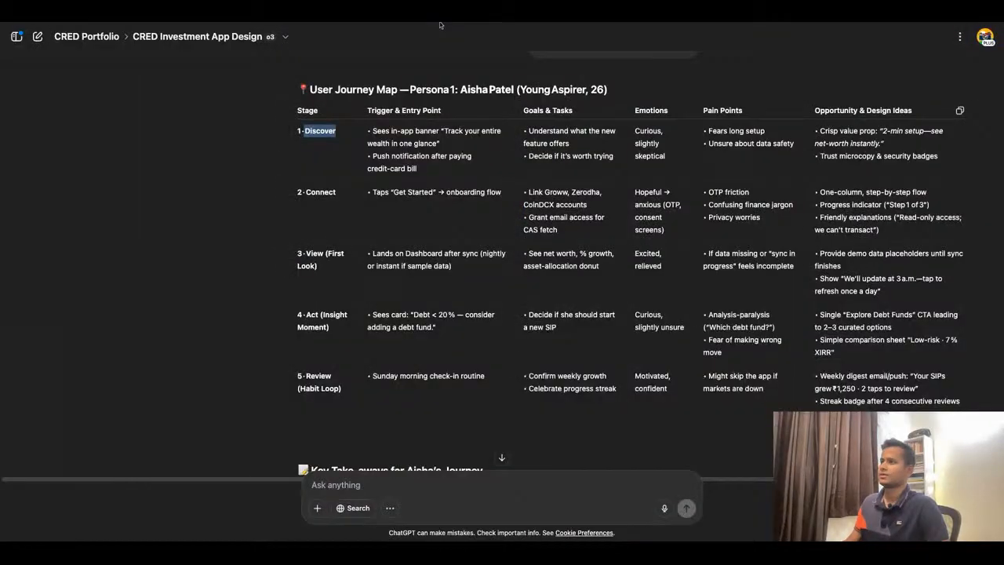
{"action": "left_click", "coordinate": [308, 191]}
{"action": "left_click_drag", "start_coordinate": [307, 191], "coordinate": [336, 193]}
{"action": "key", "text": "ctrl+c"}
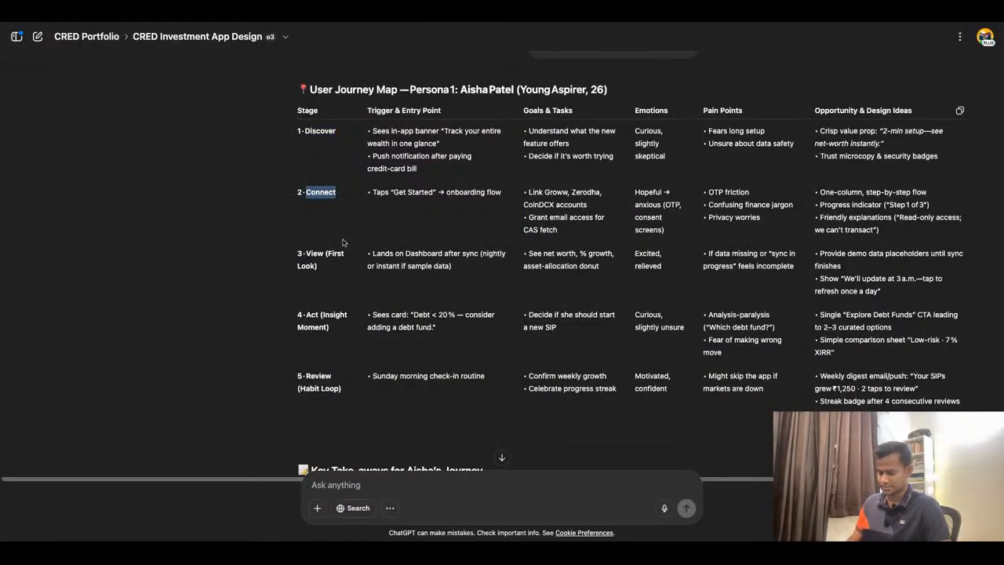
{"action": "left_click", "coordinate": [359, 14]}
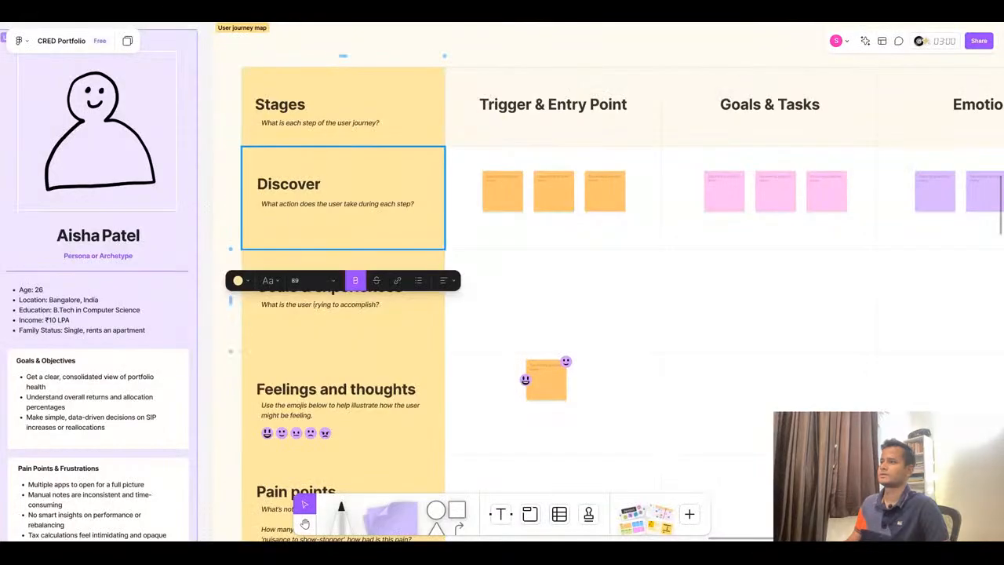
{"action": "left_click", "coordinate": [311, 321]}
{"action": "left_click_drag", "start_coordinate": [258, 286], "coordinate": [404, 287]}
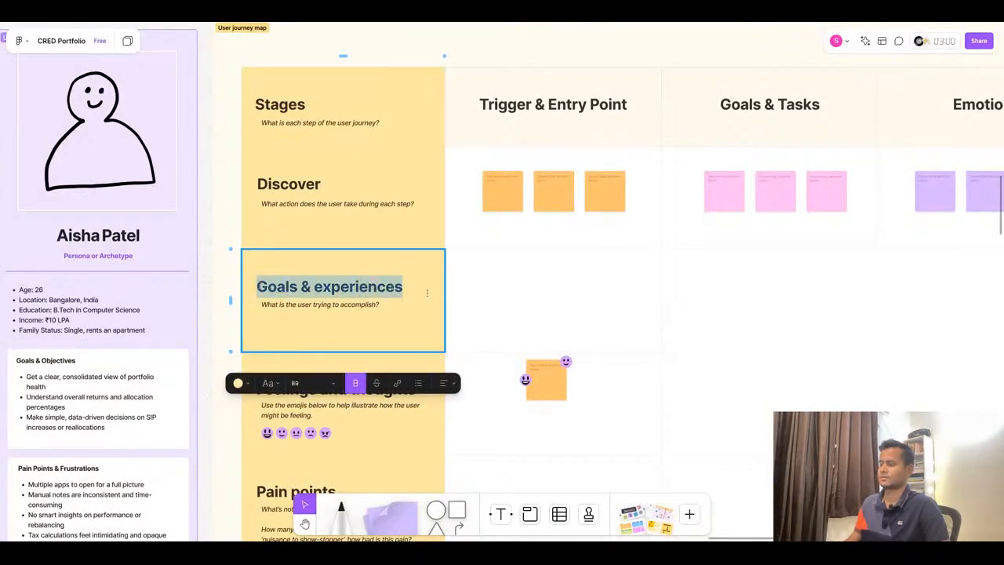
{"action": "key", "text": "ctrl+v"}
{"action": "scroll", "coordinate": [406, 260], "scroll_direction": "down", "scroll_amount": 5}
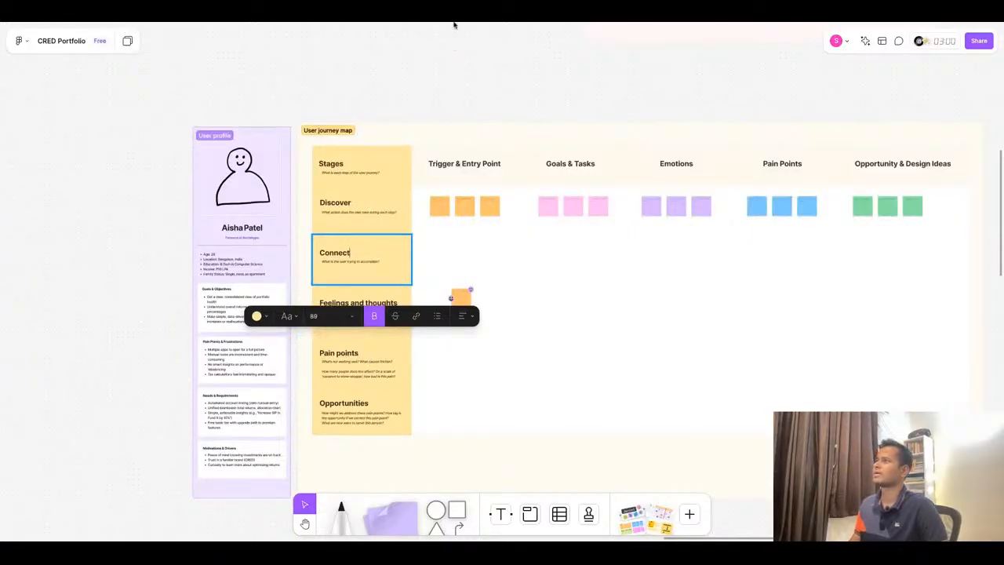
{"action": "key", "text": "alt+Tab"}
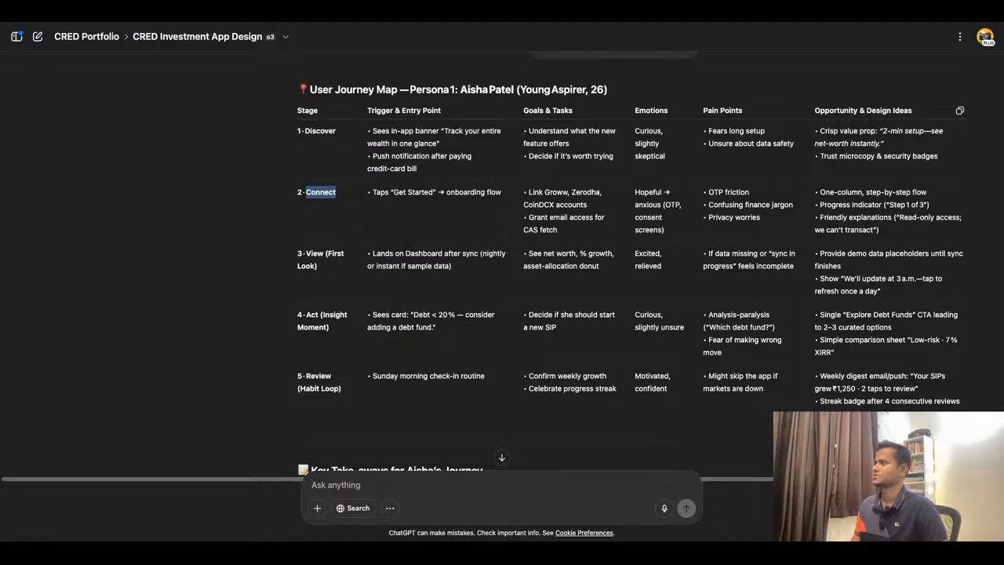
{"action": "left_click", "coordinate": [337, 22]}
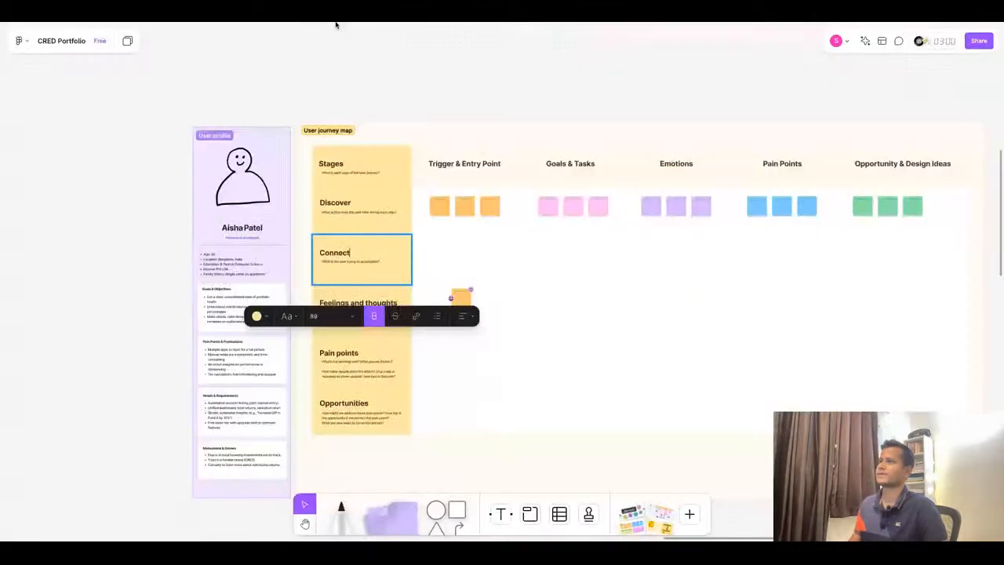
{"action": "left_click", "coordinate": [529, 288]}
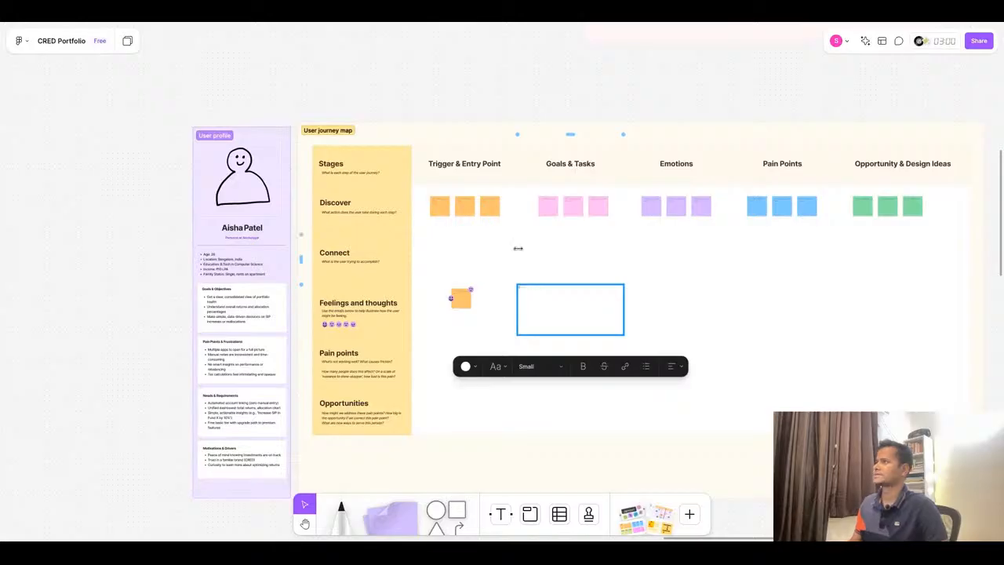
{"action": "left_click", "coordinate": [482, 25]}
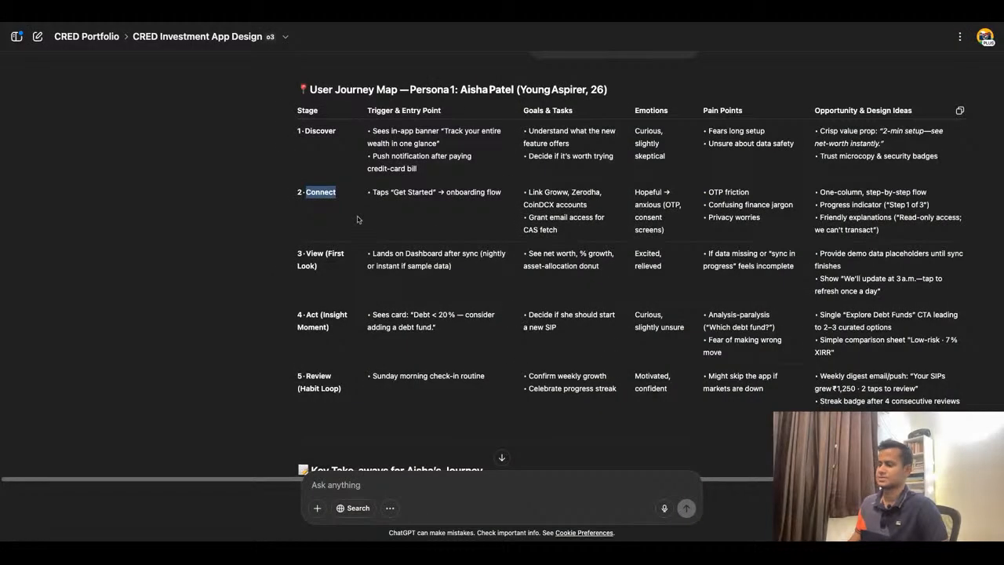
{"action": "left_click", "coordinate": [322, 21]}
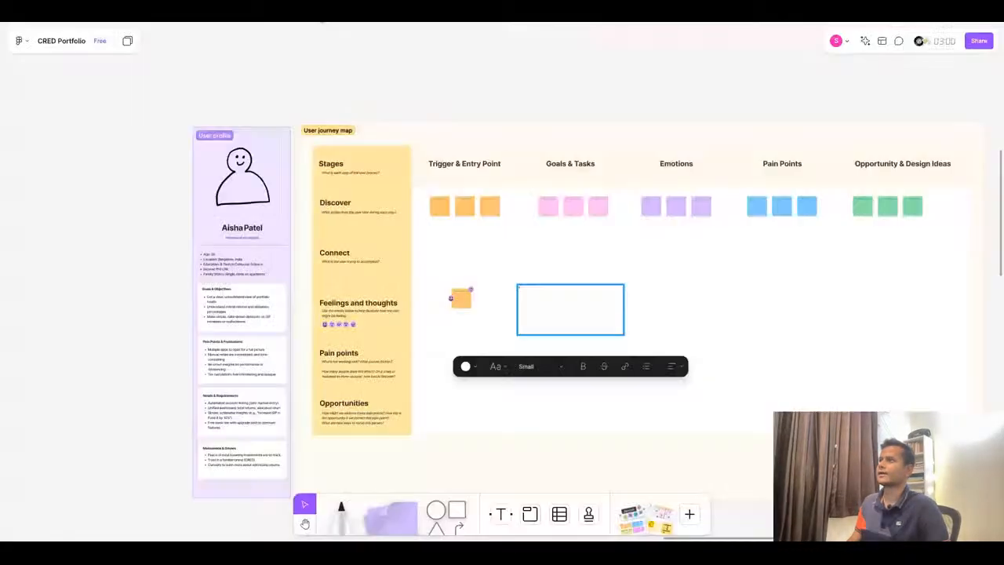
{"action": "left_click", "coordinate": [471, 22]}
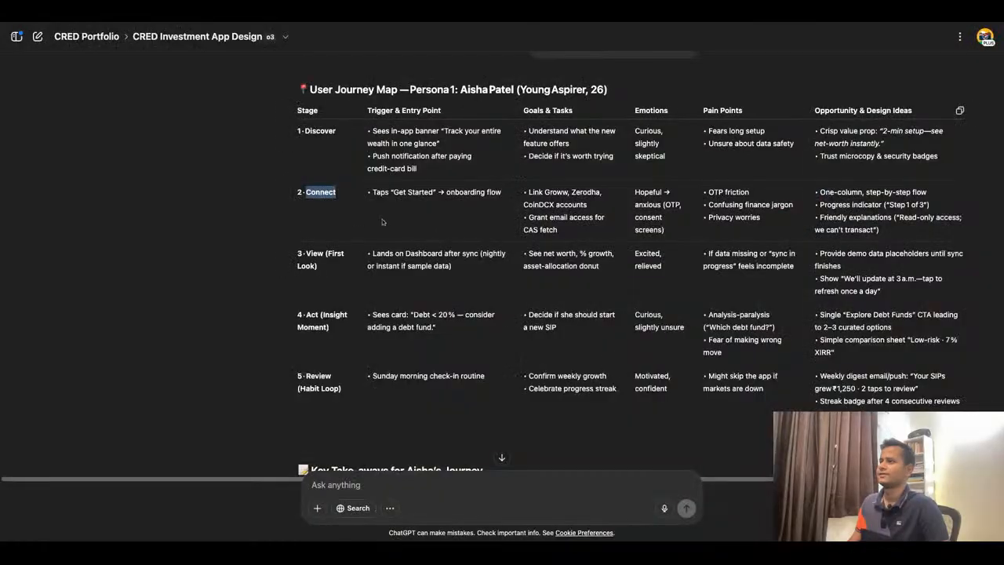
- Copy the View (First Look) stage name from ChatGPT and rename the Feelings and thoughts row heading with it
{"action": "left_click_drag", "start_coordinate": [308, 252], "coordinate": [318, 266]}
{"action": "key", "text": "ctrl+c"}
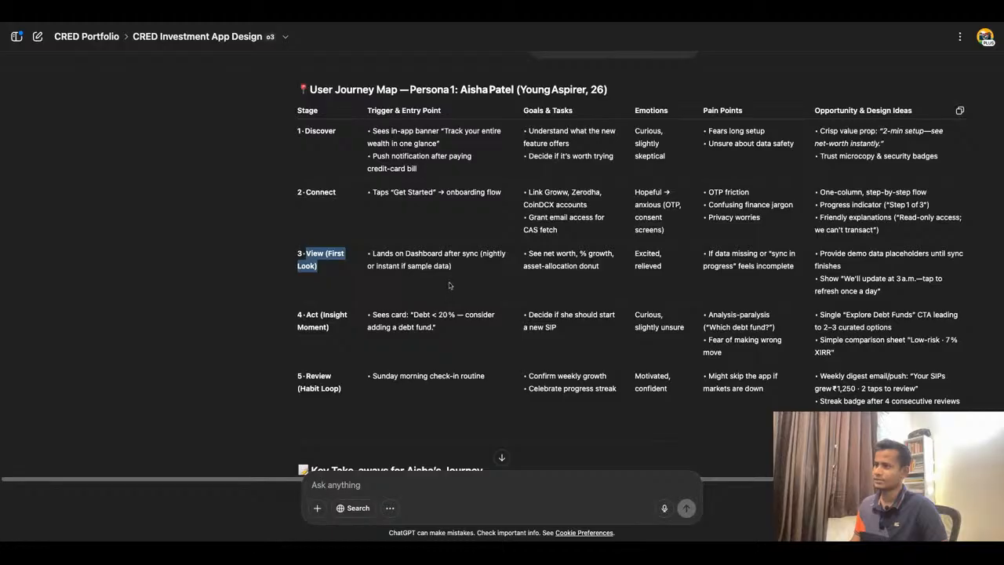
{"action": "left_click", "coordinate": [460, 22]}
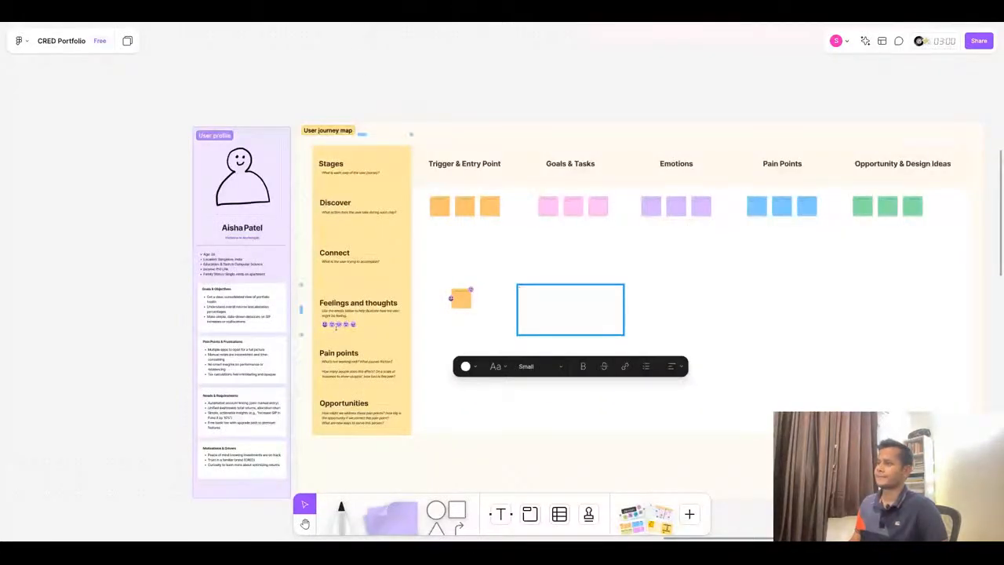
{"action": "double_click", "coordinate": [343, 307]}
{"action": "left_click", "coordinate": [339, 305]}
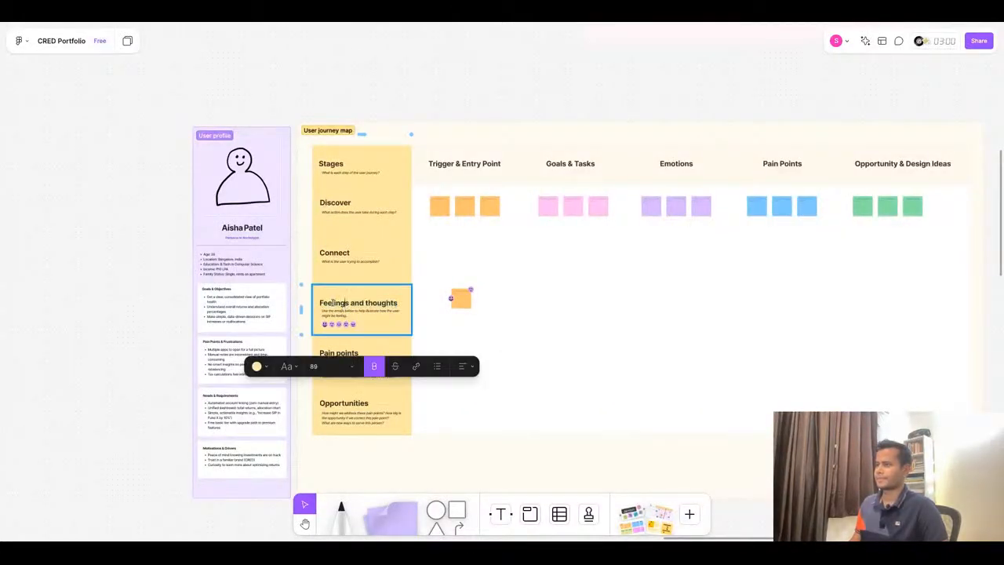
{"action": "triple_click", "coordinate": [320, 304]}
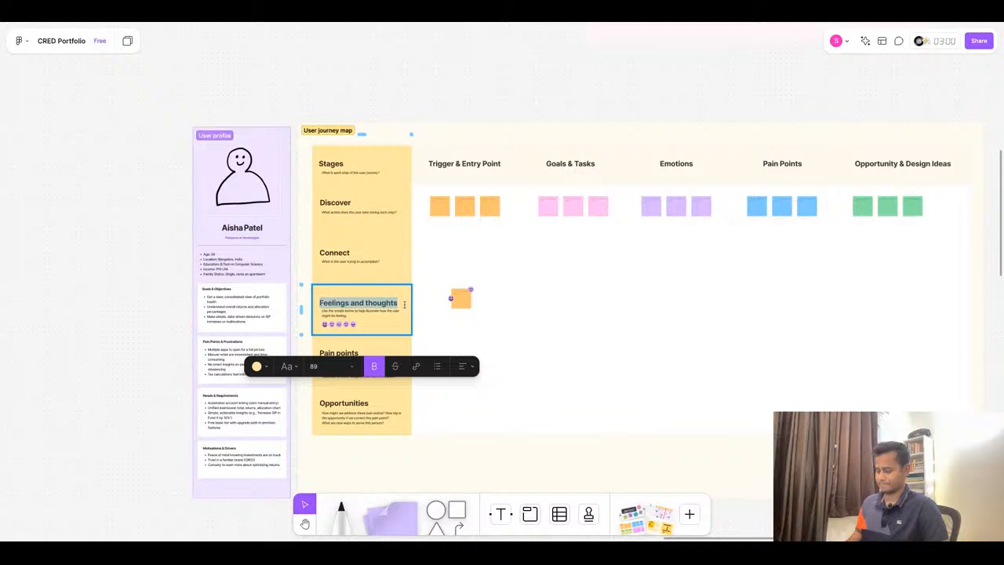
{"action": "key", "text": "ctrl+v"}
- Copy the Act (Insight Moment) stage name from ChatGPT and rename the Pain points row heading with it
{"action": "left_click", "coordinate": [463, 19]}
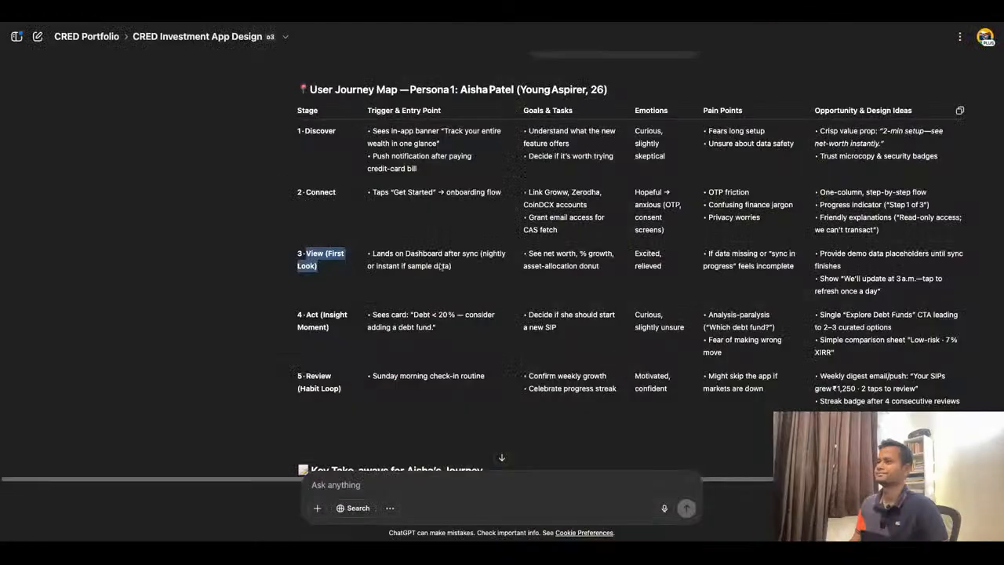
{"action": "triple_click", "coordinate": [307, 315]}
{"action": "key", "text": "ctrl+c"}
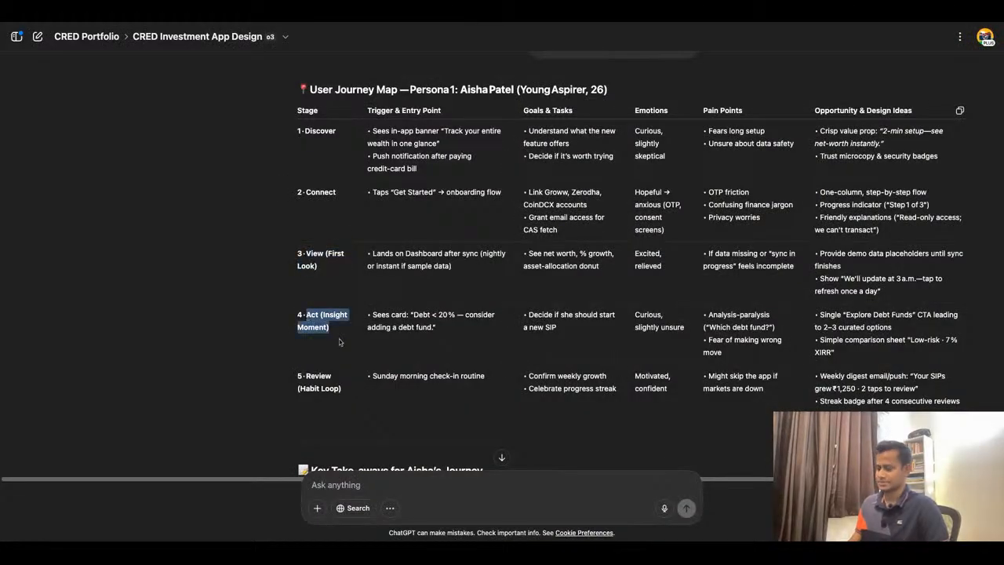
{"action": "left_click", "coordinate": [359, 19]}
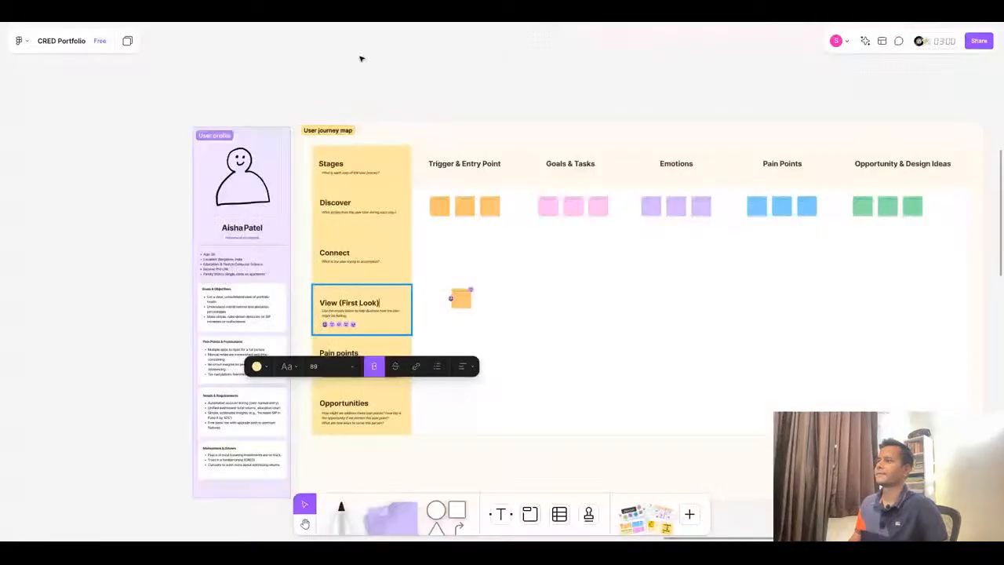
{"action": "left_click", "coordinate": [375, 398]}
{"action": "double_click", "coordinate": [352, 355]}
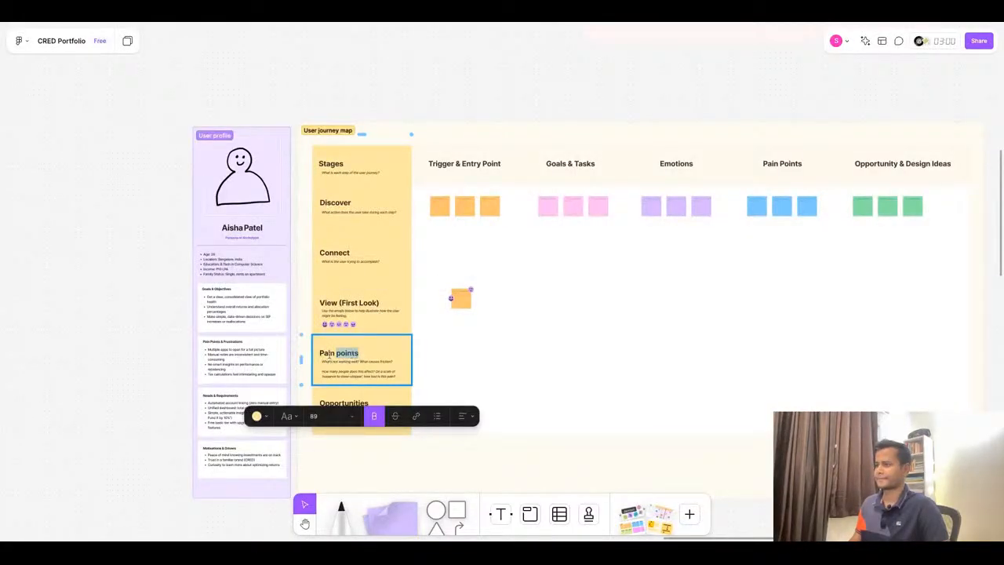
{"action": "left_click", "coordinate": [327, 355]}
{"action": "left_click_drag", "start_coordinate": [320, 354], "coordinate": [385, 359]}
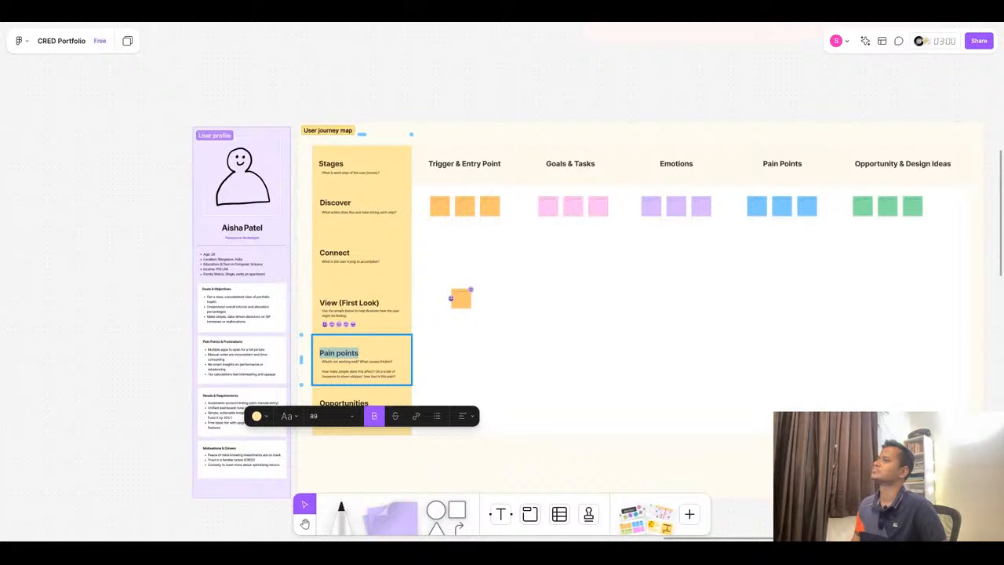
{"action": "key", "text": "ctrl+v"}
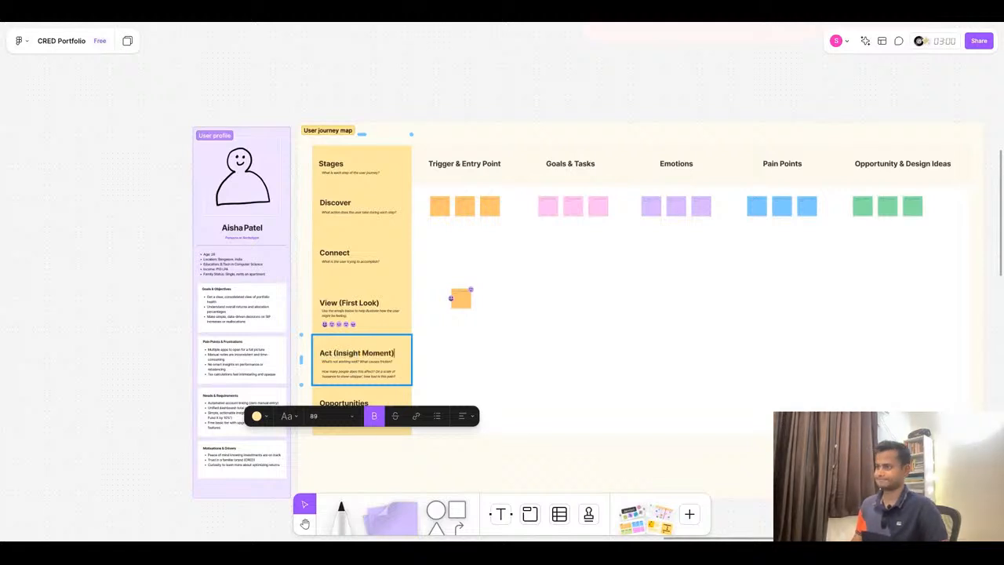
- Copy the Review (Habit Loop) stage name from ChatGPT and rename the Opportunities row heading with it
{"action": "key", "text": "super+Tab"}
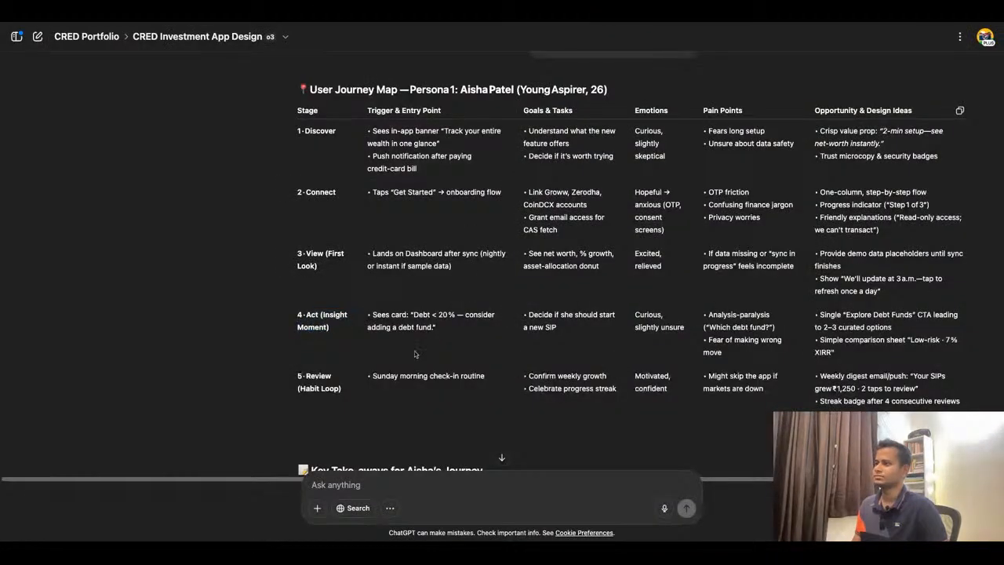
{"action": "left_click_drag", "start_coordinate": [306, 375], "coordinate": [341, 389]}
{"action": "key", "text": "ctrl+c"}
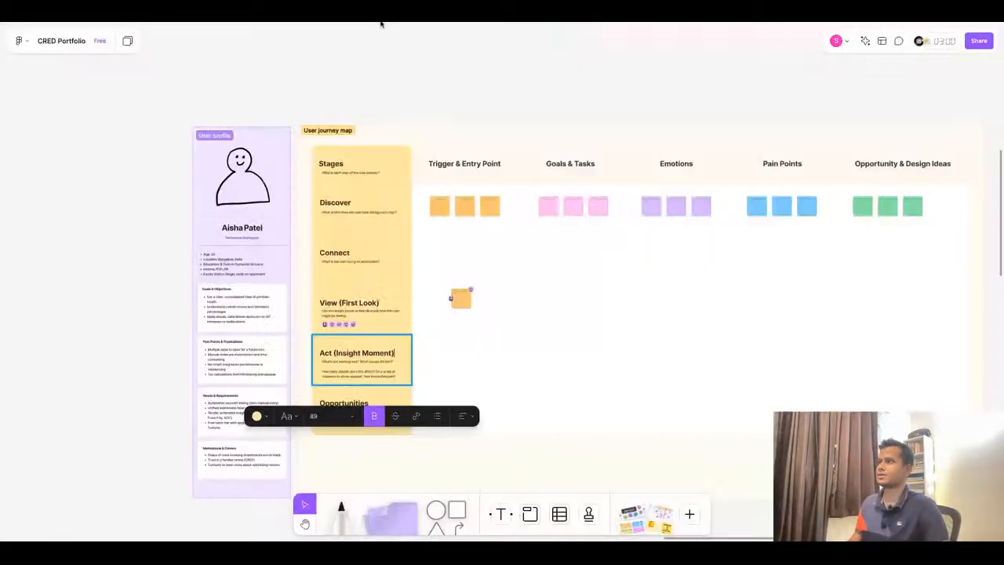
{"action": "key", "text": "super+Tab"}
{"action": "left_click", "coordinate": [358, 373]}
{"action": "left_click", "coordinate": [347, 406]}
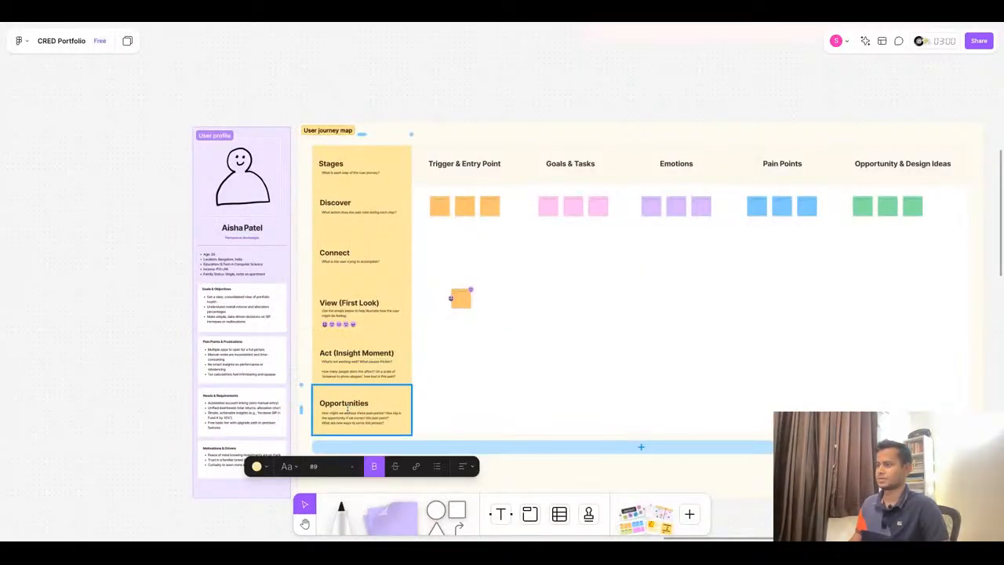
{"action": "double_click", "coordinate": [321, 403]}
{"action": "key", "text": "ctrl+v"}
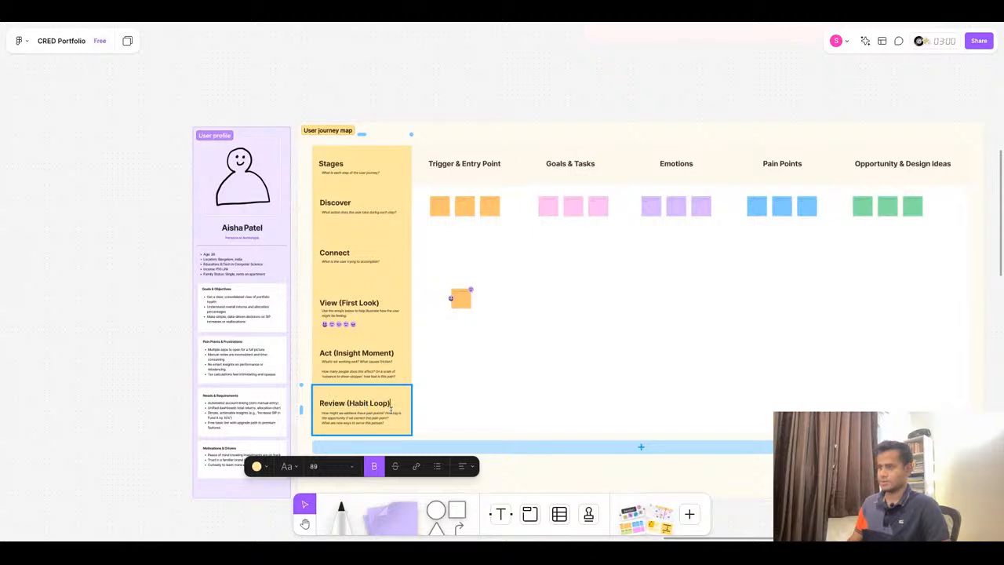
- Copy the Discover description from the earlier ChatGPT response version and paste it over the Discover row's subtitle
{"action": "left_click", "coordinate": [464, 23]}
{"action": "scroll", "coordinate": [757, 145], "scroll_direction": "up", "scroll_amount": 1}
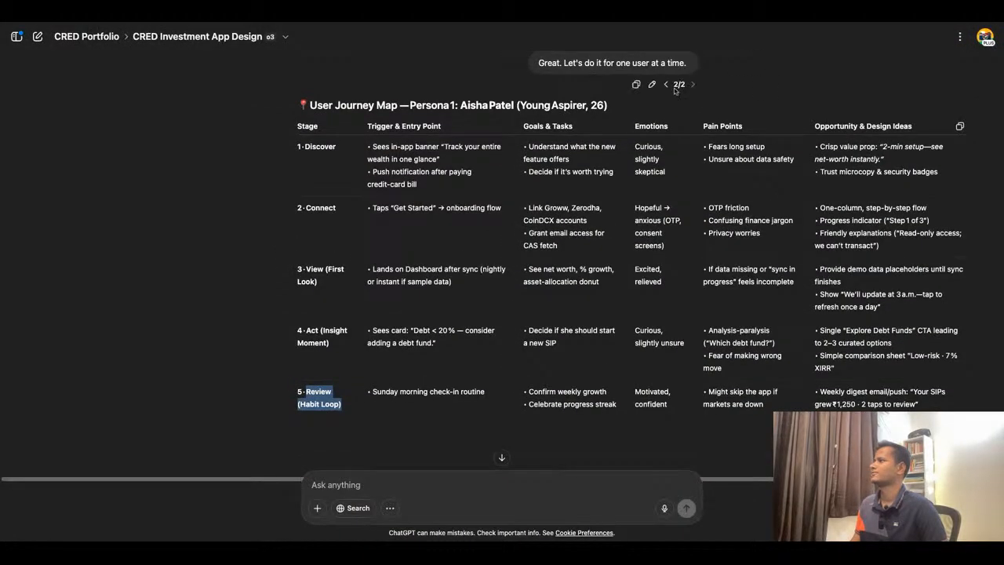
{"action": "left_click", "coordinate": [668, 86]}
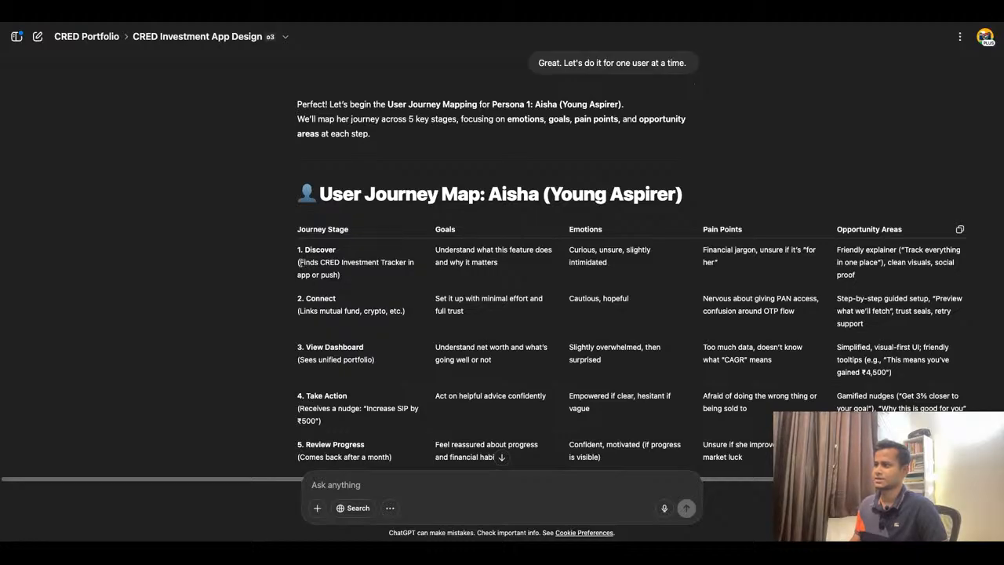
{"action": "triple_click", "coordinate": [343, 278]}
{"action": "key", "text": "ctrl+c"}
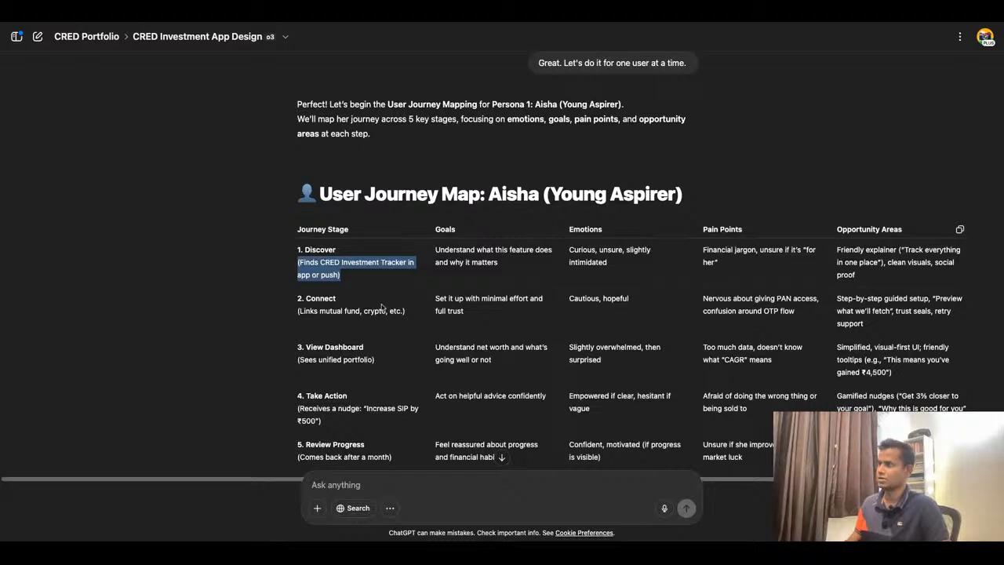
{"action": "left_click", "coordinate": [400, 23]}
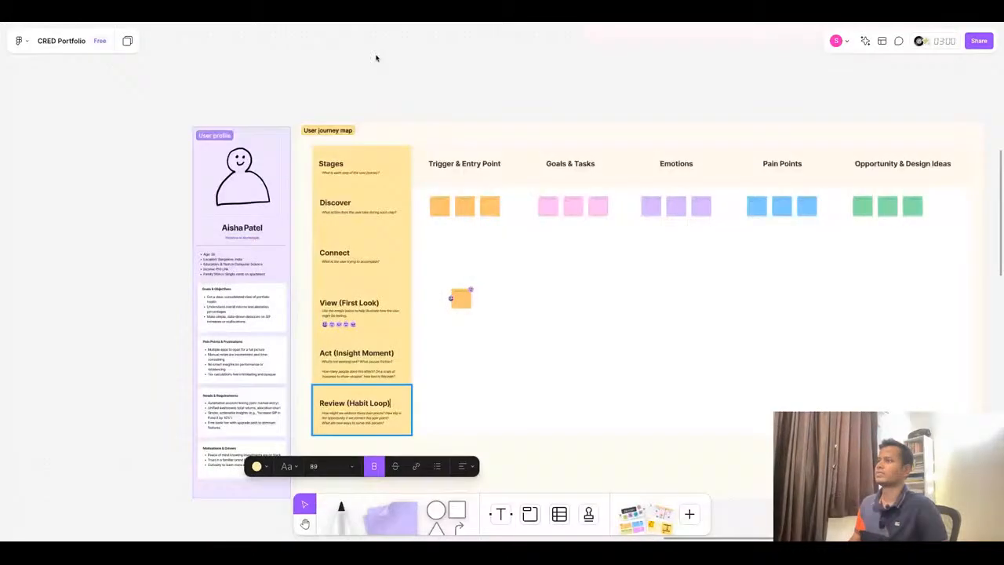
{"action": "left_click", "coordinate": [345, 213]}
{"action": "triple_click", "coordinate": [346, 212]}
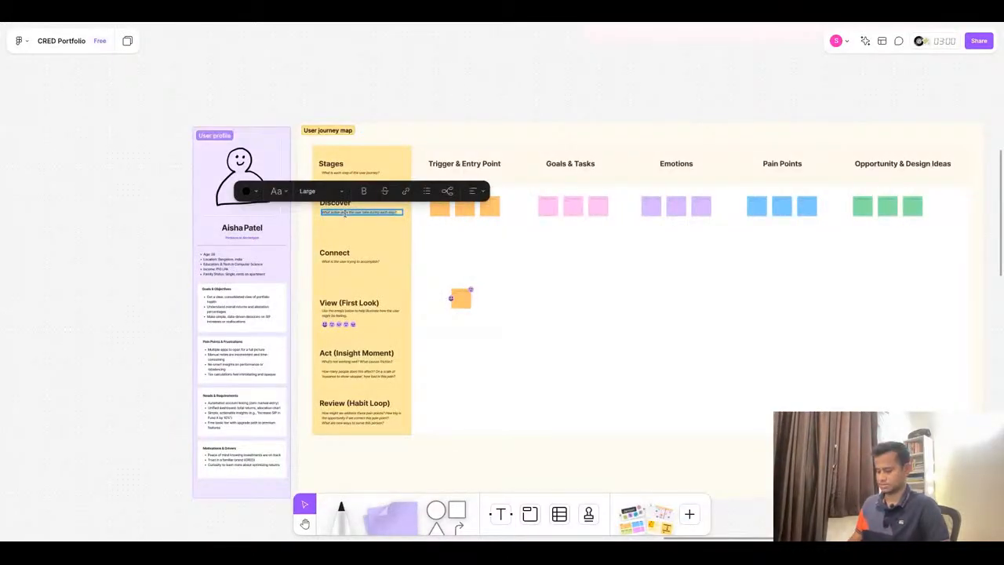
{"action": "key", "text": "ctrl+v"}
{"action": "scroll", "coordinate": [380, 250], "scroll_direction": "up", "scroll_amount": 5}
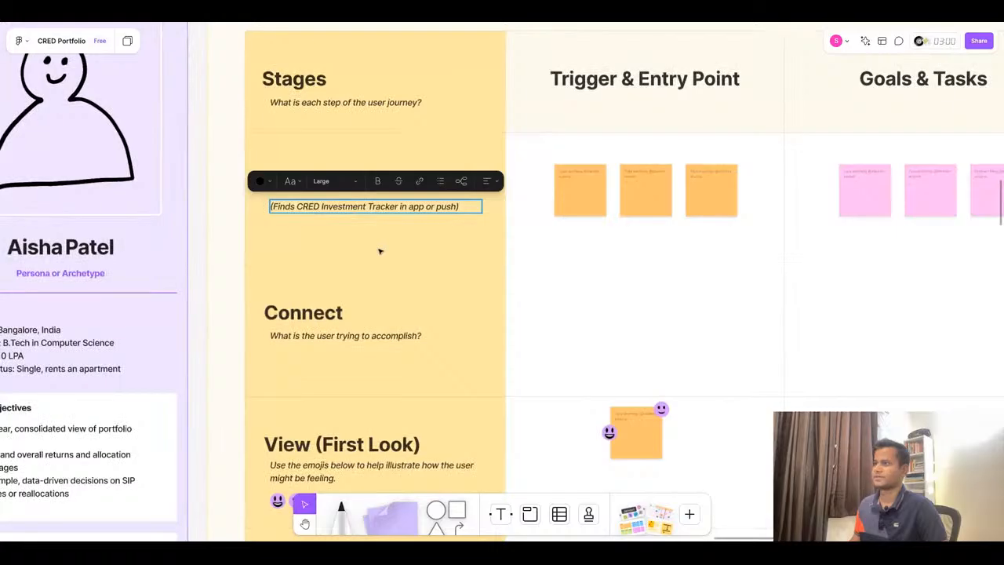
{"action": "scroll", "coordinate": [381, 249], "scroll_direction": "down", "scroll_amount": 2}
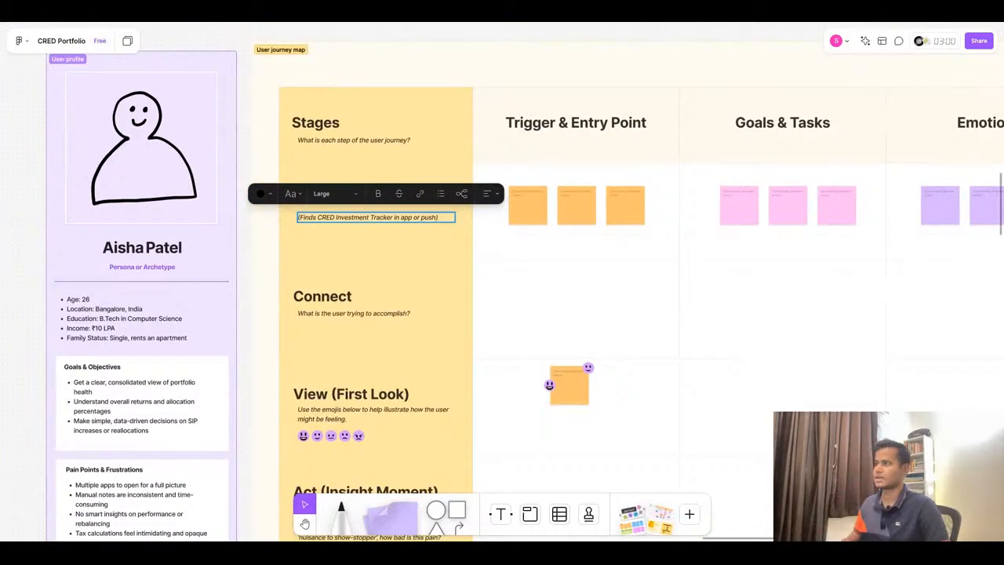
- Copy the Connect description "(Links mutual fund, crypto, etc.)" from ChatGPT and paste it over the Connect row's subtitle
{"action": "key", "text": "super+Tab"}
{"action": "left_click", "coordinate": [292, 322]}
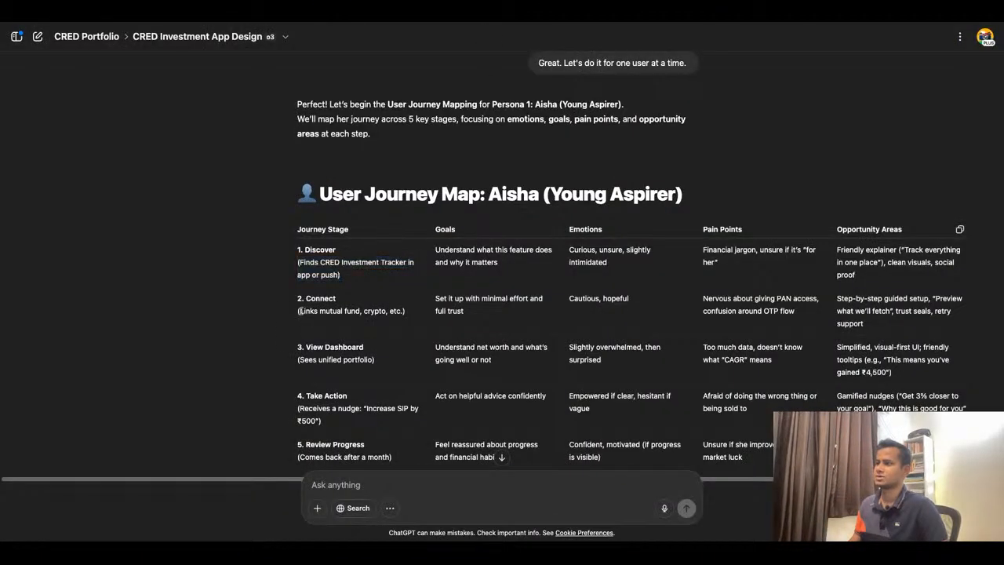
{"action": "left_click_drag", "start_coordinate": [298, 313], "coordinate": [407, 320]}
{"action": "key", "text": "ctrl+c"}
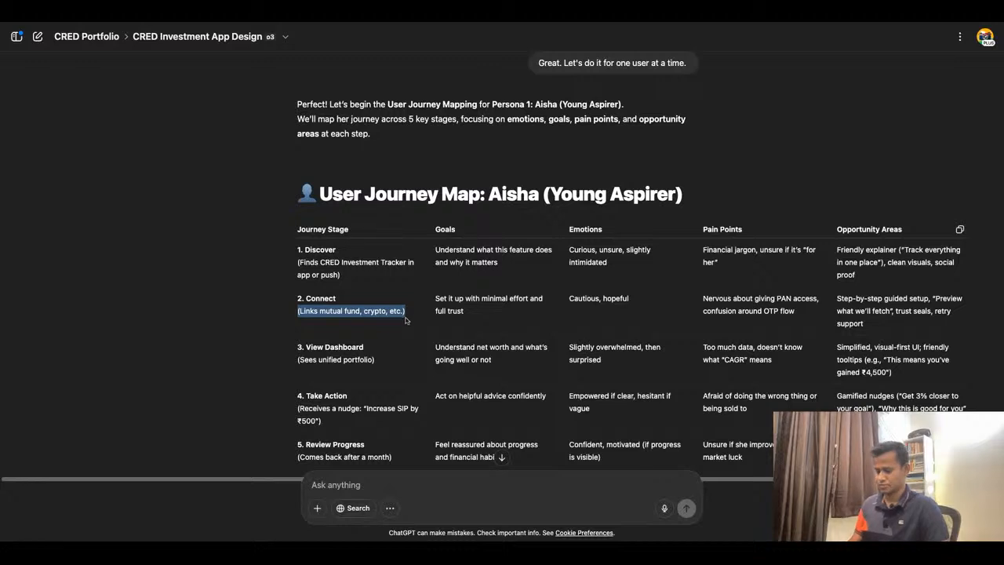
{"action": "key", "text": "super+Tab"}
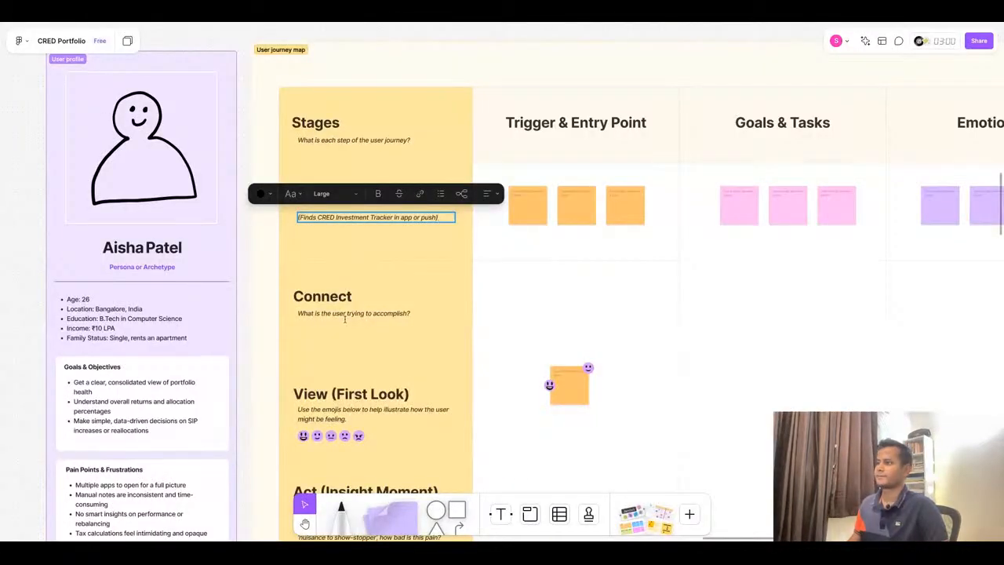
{"action": "double_click", "coordinate": [345, 313]}
{"action": "key", "text": "ctrl+a"}
{"action": "key", "text": "ctrl+v"}
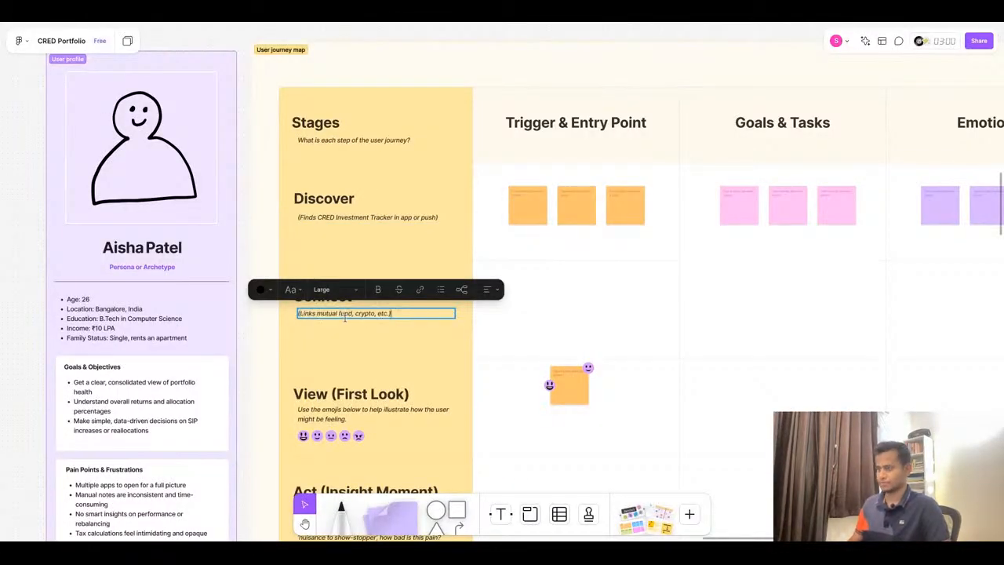
- Copy the View Dashboard description "(Sees unified portfolio)" from ChatGPT and paste it over the View (First Look) row's subtitle
{"action": "key", "text": "super+Tab"}
{"action": "left_click", "coordinate": [353, 359]}
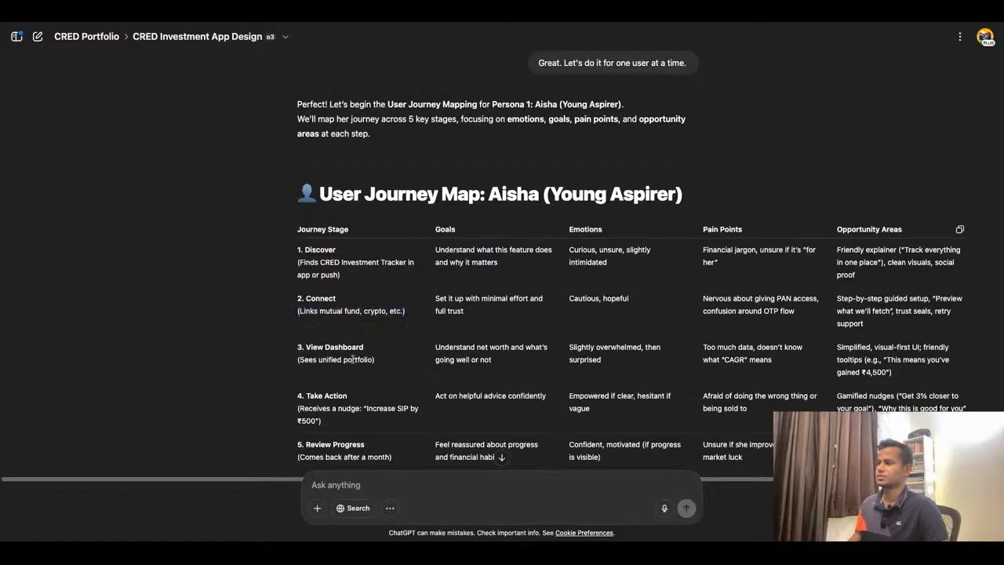
{"action": "triple_click", "coordinate": [353, 359]}
{"action": "key", "text": "super+c"}
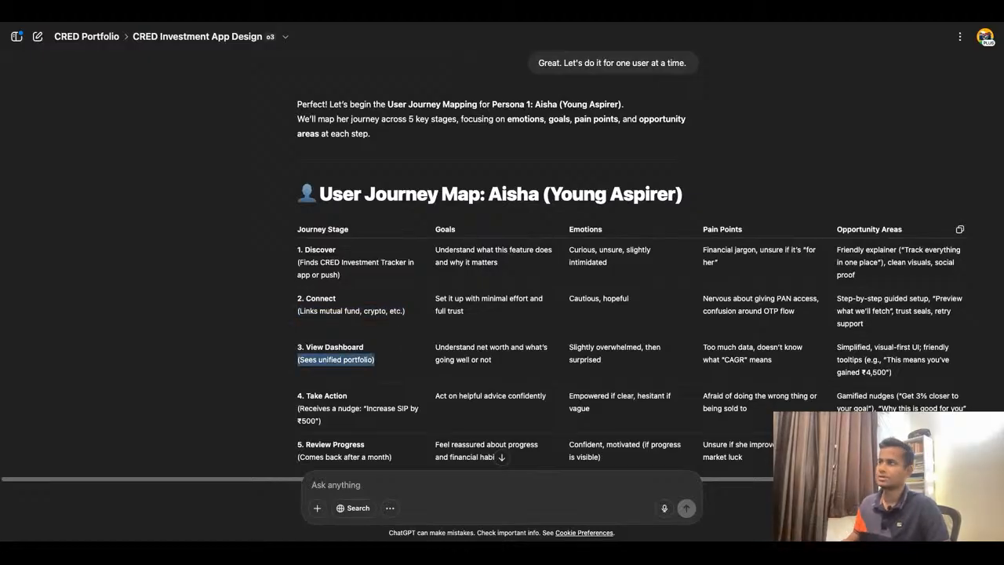
{"action": "key", "text": "super+Tab"}
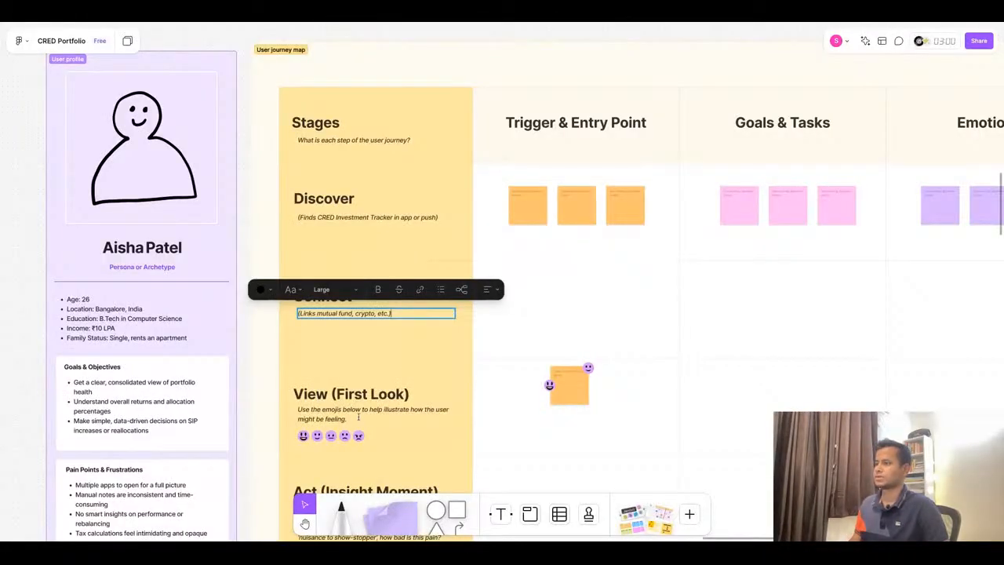
{"action": "triple_click", "coordinate": [358, 411]}
{"action": "key", "text": "super+v"}
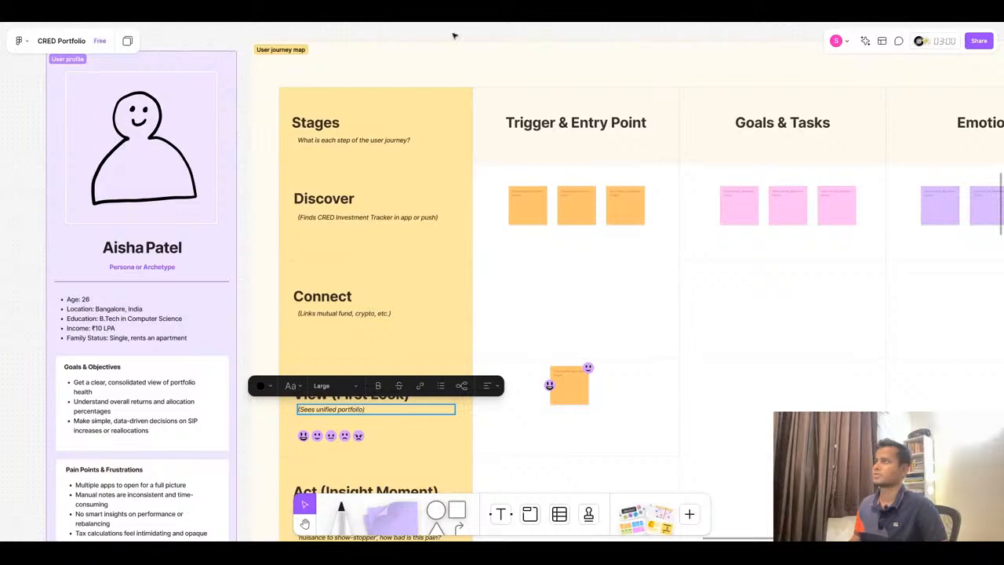
- Copy the Take Action description about the SIP nudge from ChatGPT and paste it over the Act (Insight Moment) row's subtitle
{"action": "key", "text": "super+Tab"}
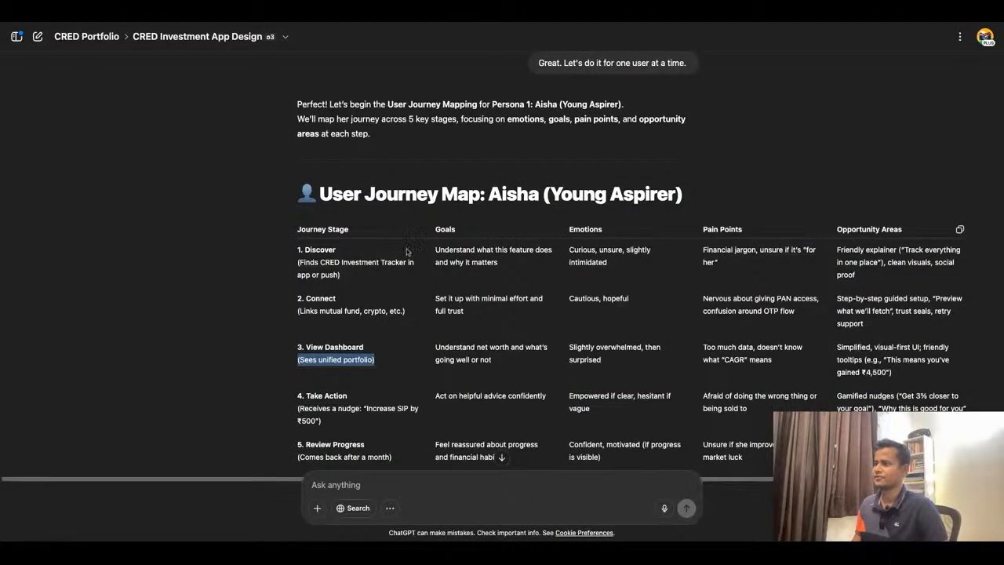
{"action": "scroll", "coordinate": [321, 339], "scroll_direction": "down", "scroll_amount": 1}
{"action": "left_click_drag", "start_coordinate": [299, 328], "coordinate": [369, 358]}
{"action": "key", "text": "ctrl+c"}
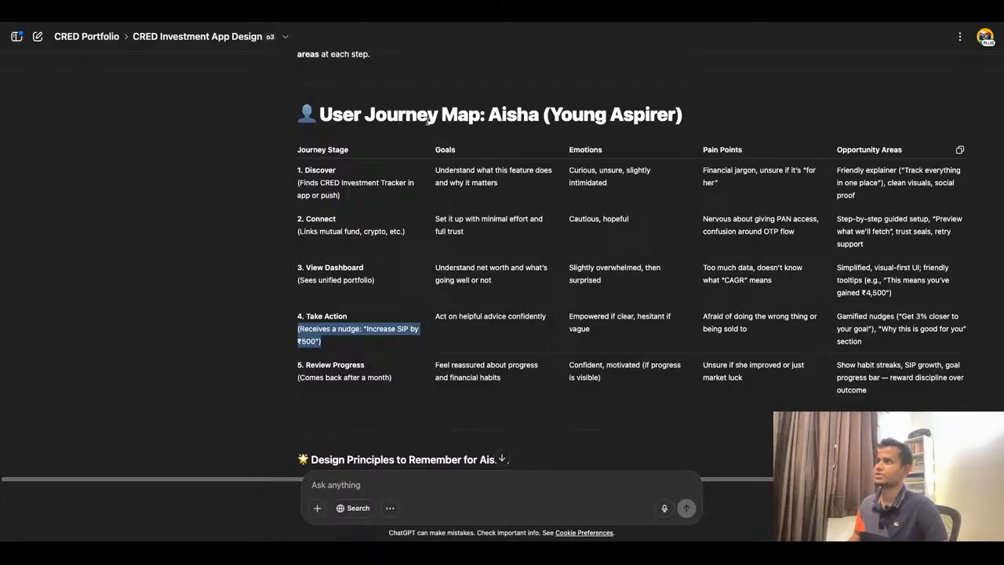
{"action": "key", "text": "super+Tab"}
{"action": "scroll", "coordinate": [371, 384], "scroll_direction": "down", "scroll_amount": 4}
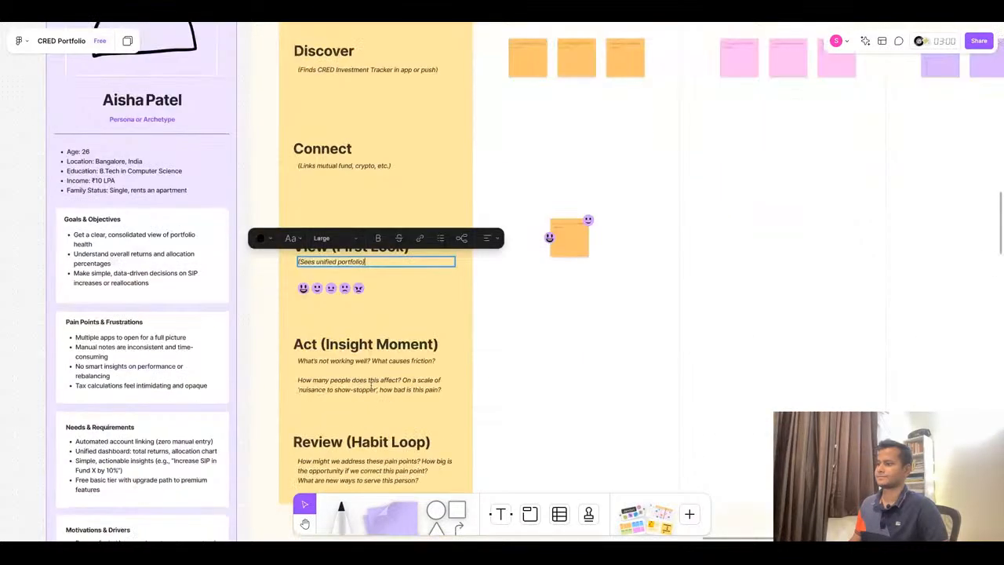
{"action": "triple_click", "coordinate": [376, 366]}
{"action": "triple_click", "coordinate": [375, 366]}
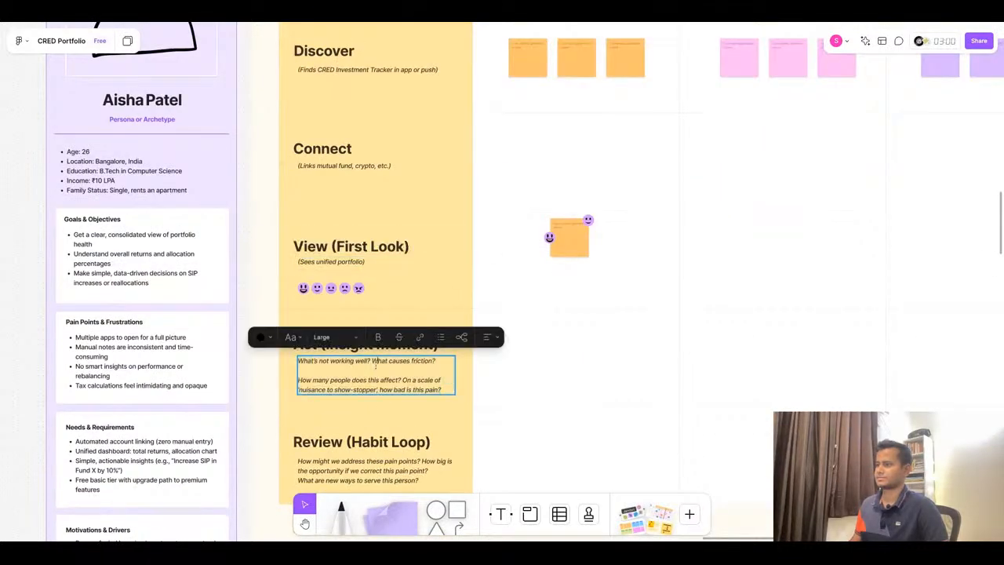
{"action": "key", "text": "ctrl+v"}
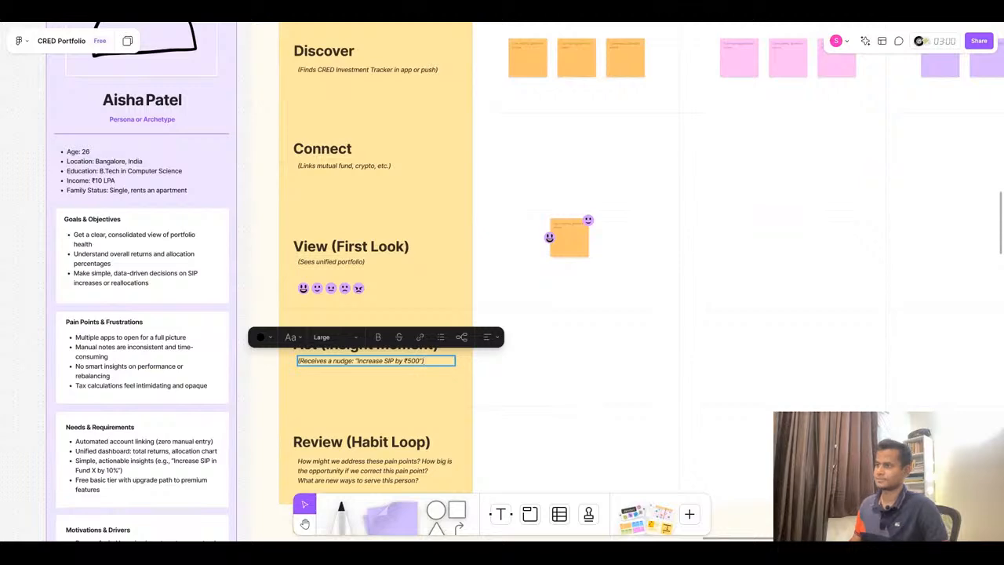
{"action": "key", "text": "Escape"}
- Copy the Review Progress description "(Comes back after a month)" from ChatGPT and paste it over the Review (Habit Loop) row's subtitle
{"action": "key", "text": "alt+Tab"}
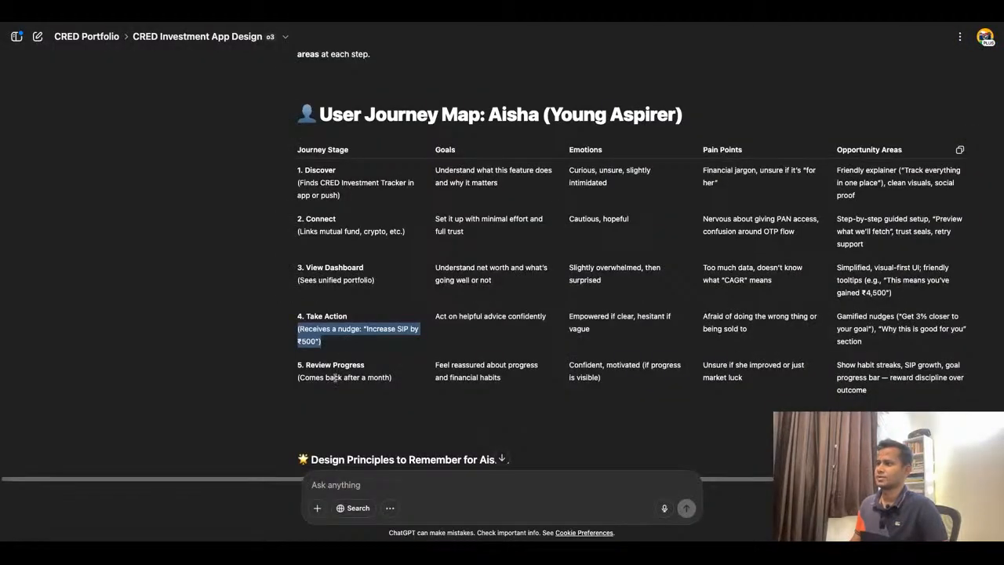
{"action": "triple_click", "coordinate": [335, 377]}
{"action": "key", "text": "ctrl+c"}
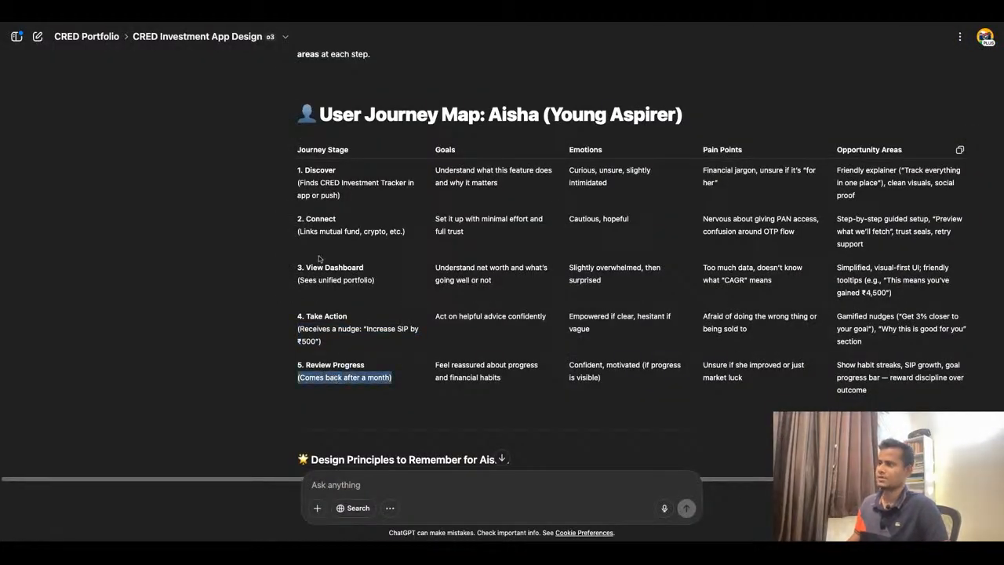
{"action": "key", "text": "alt+Tab"}
{"action": "triple_click", "coordinate": [359, 480]}
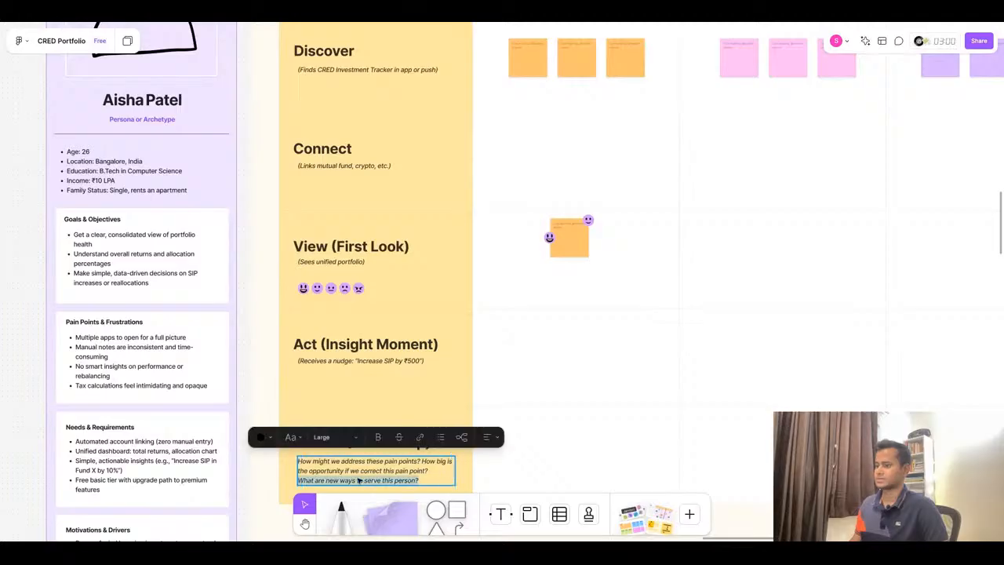
{"action": "key", "text": "ctrl+a"}
{"action": "key", "text": "ctrl+v"}
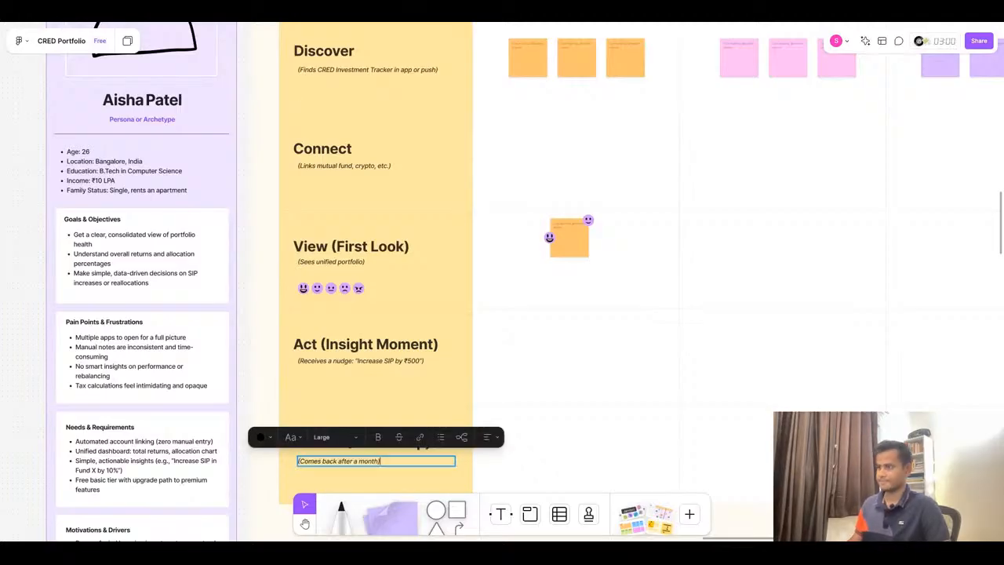
{"action": "scroll", "coordinate": [377, 349], "scroll_direction": "down", "scroll_amount": 5}
{"action": "scroll", "coordinate": [439, 245], "scroll_direction": "up", "scroll_amount": 4}
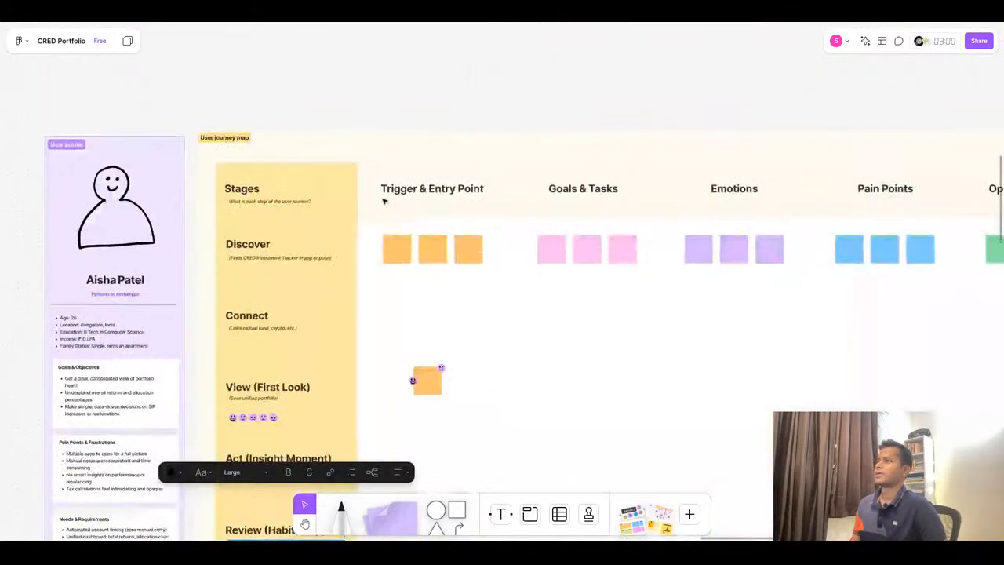
- Switch to the second ChatGPT response version, copy the in-app banner trigger, and paste it into the first Discover trigger sticky note
{"action": "key", "text": "alt+Tab"}
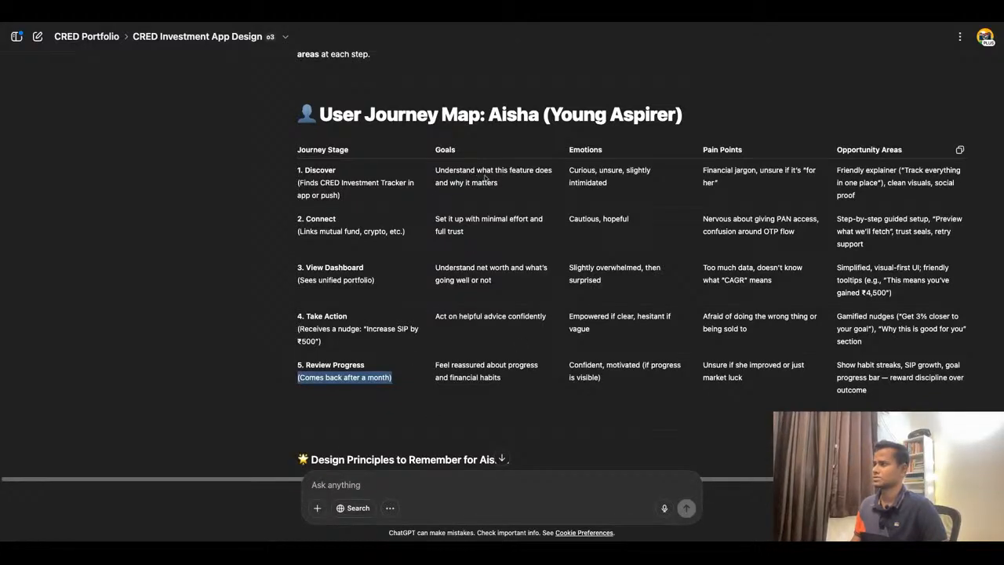
{"action": "scroll", "coordinate": [673, 137], "scroll_direction": "up", "scroll_amount": 2}
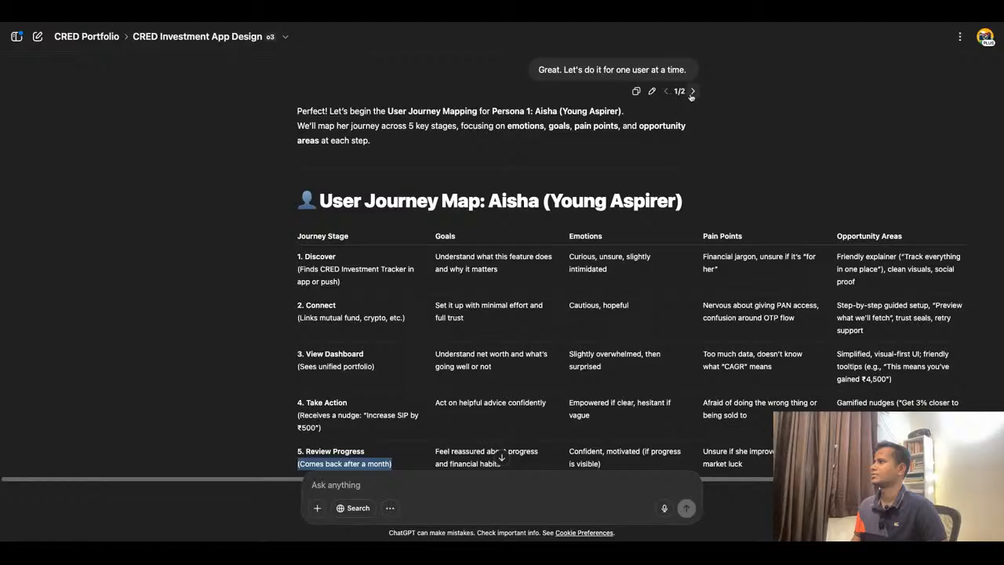
{"action": "left_click", "coordinate": [692, 91]}
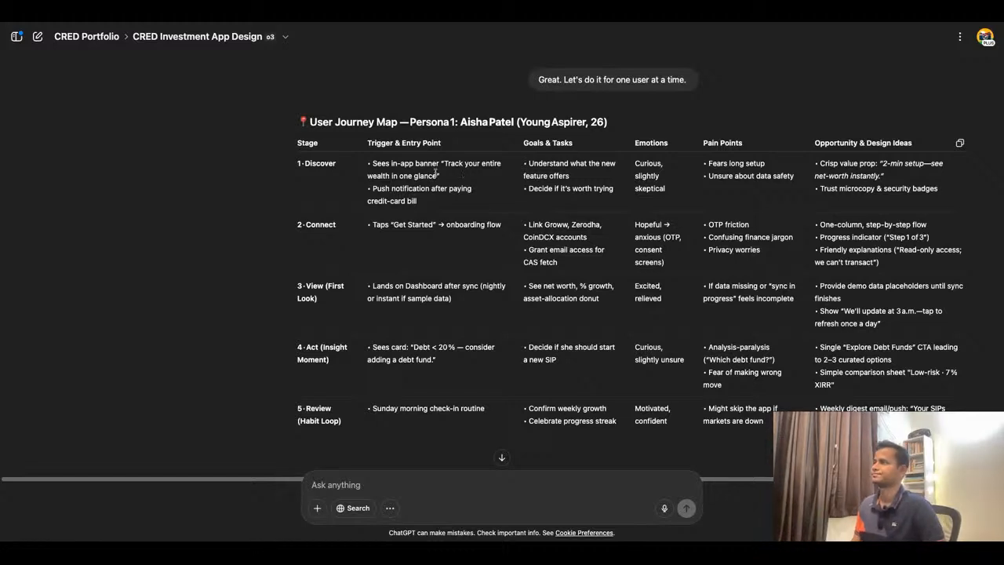
{"action": "left_click_drag", "start_coordinate": [440, 177], "coordinate": [368, 163]}
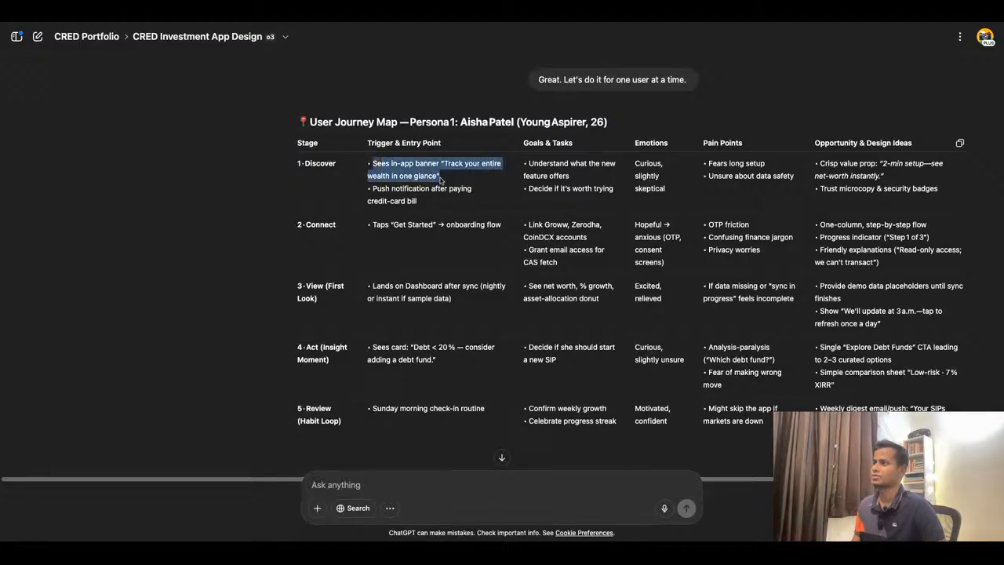
{"action": "left_click", "coordinate": [456, 179]}
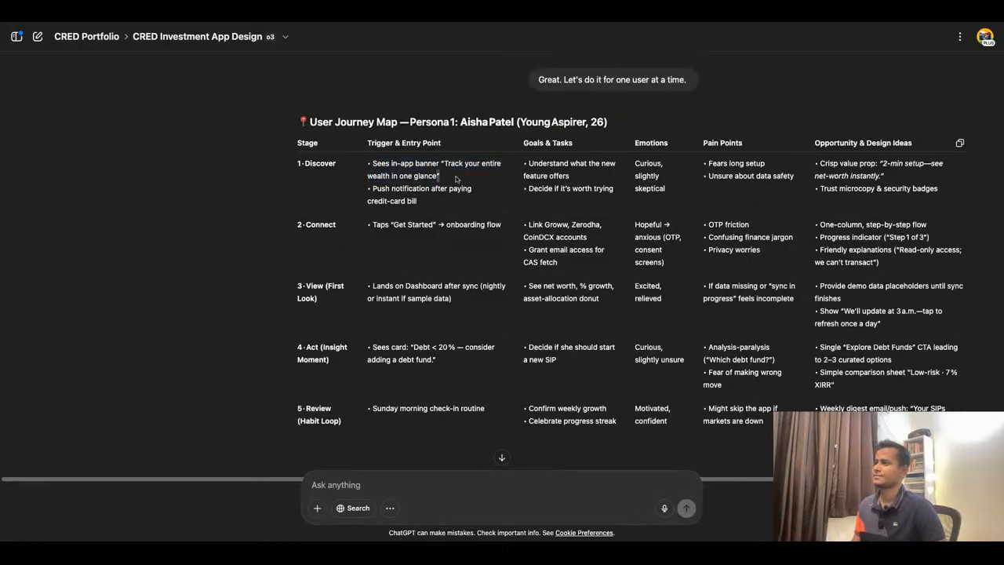
{"action": "left_click_drag", "start_coordinate": [456, 179], "coordinate": [373, 163]}
{"action": "key", "text": "ctrl+c"}
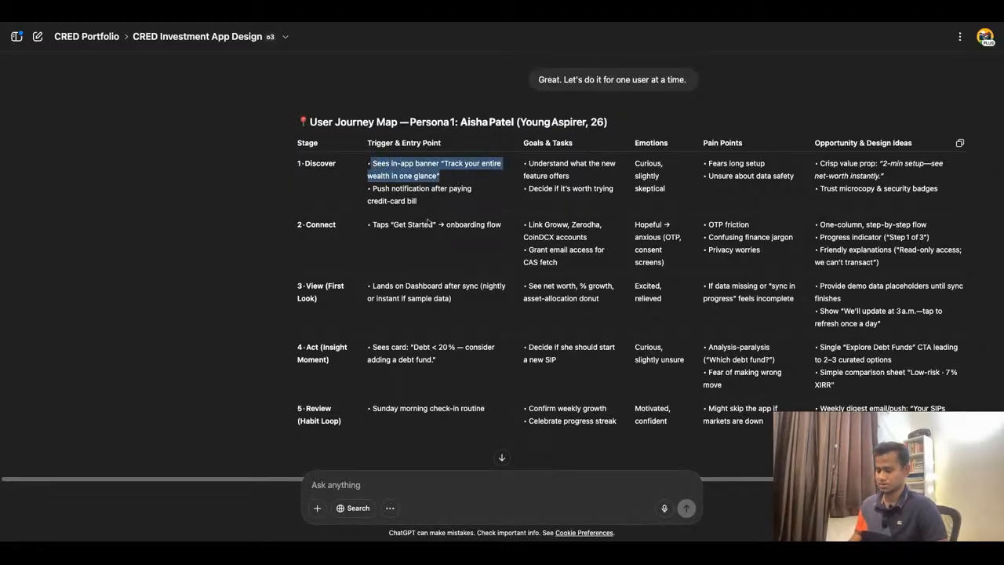
{"action": "left_click", "coordinate": [333, 22]}
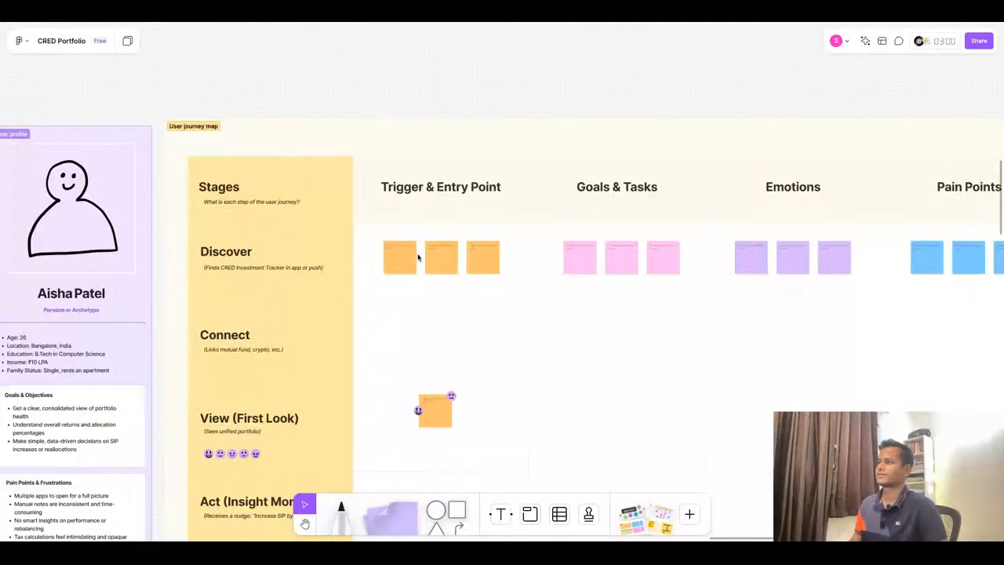
{"action": "left_click", "coordinate": [392, 257]}
{"action": "scroll", "coordinate": [390, 254], "scroll_direction": "up", "scroll_amount": 5}
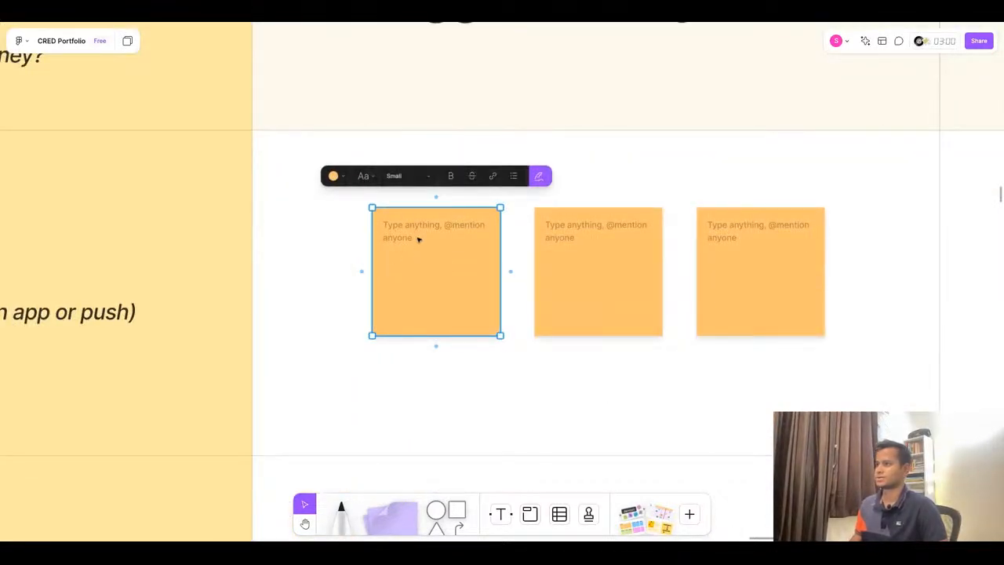
{"action": "left_click", "coordinate": [418, 240]}
{"action": "key", "text": "ctrl+v"}
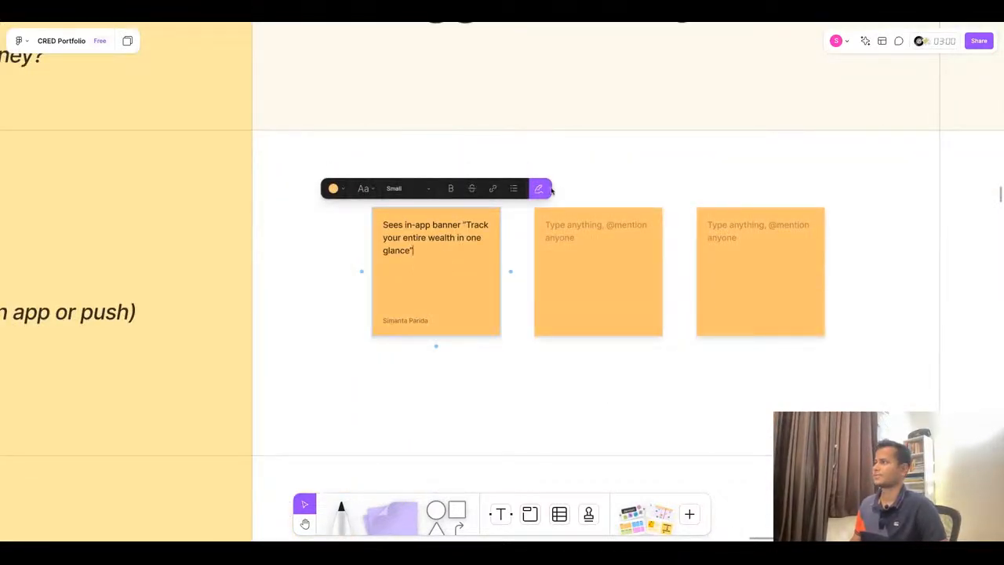
{"action": "left_click", "coordinate": [466, 416]}
- Copy the push notification trigger from ChatGPT and paste it into the second Discover trigger sticky note
{"action": "left_click", "coordinate": [452, 16]}
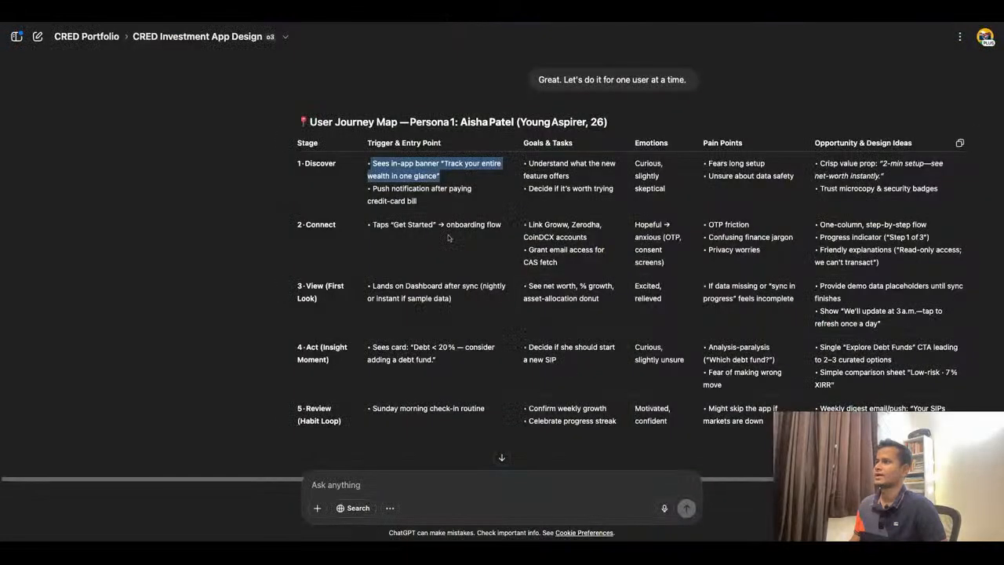
{"action": "triple_click", "coordinate": [424, 204]}
{"action": "left_click", "coordinate": [458, 205]}
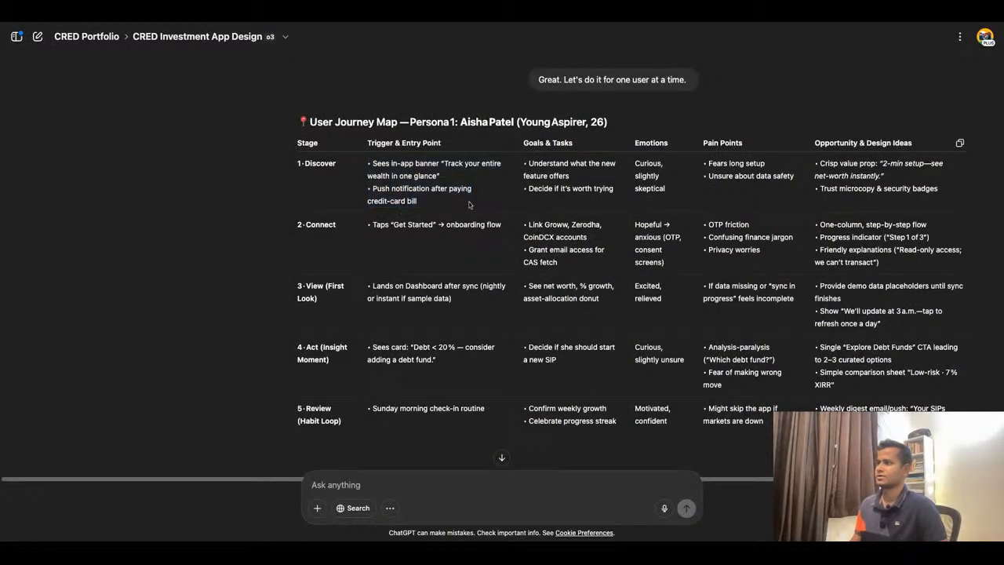
{"action": "triple_click", "coordinate": [469, 205]}
{"action": "key", "text": "ctrl+c"}
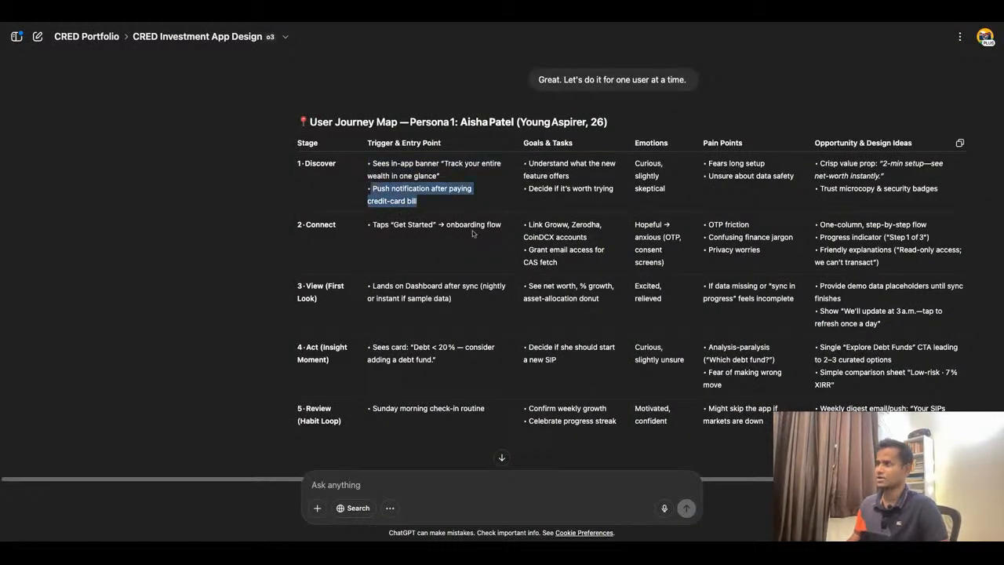
{"action": "left_click", "coordinate": [383, 25]}
{"action": "left_click", "coordinate": [562, 247]}
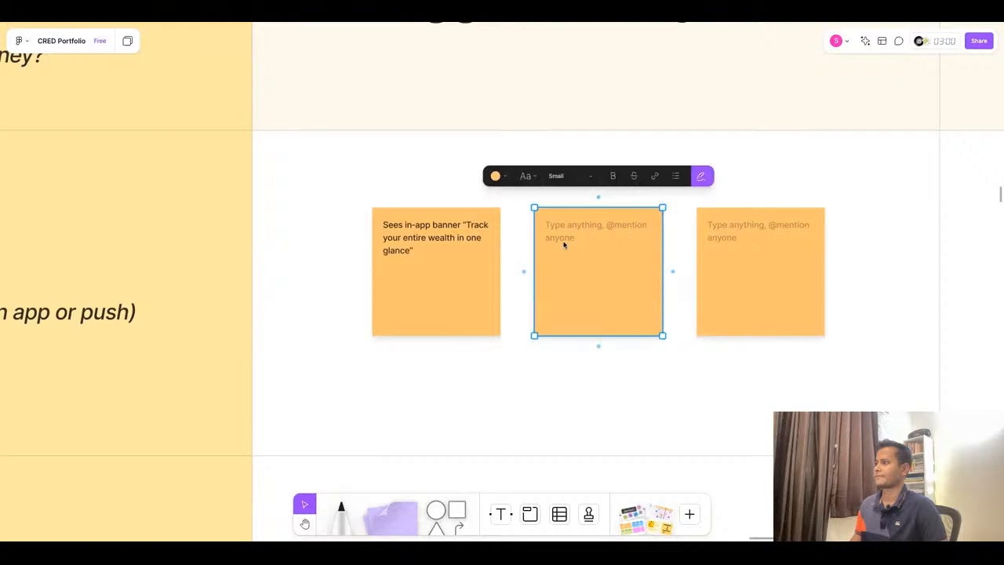
{"action": "left_click", "coordinate": [562, 246]}
{"action": "key", "text": "ctrl+v"}
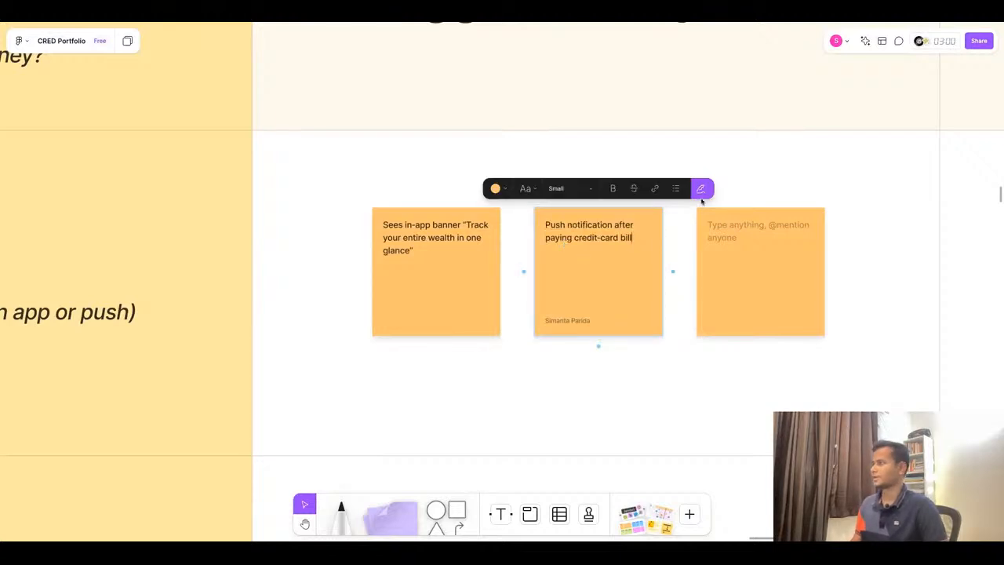
- Delete the empty third sticky note in the Discover row's Trigger & Entry Point cell
{"action": "left_click", "coordinate": [436, 23]}
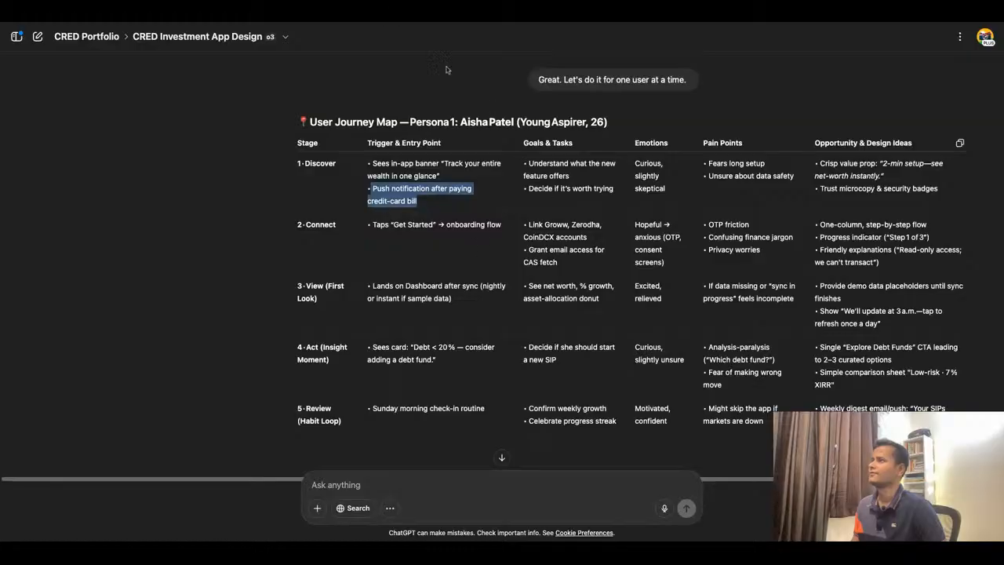
{"action": "left_click", "coordinate": [384, 17]}
{"action": "scroll", "coordinate": [449, 323], "scroll_direction": "down", "scroll_amount": 5}
{"action": "scroll", "coordinate": [599, 327], "scroll_direction": "up", "scroll_amount": 3}
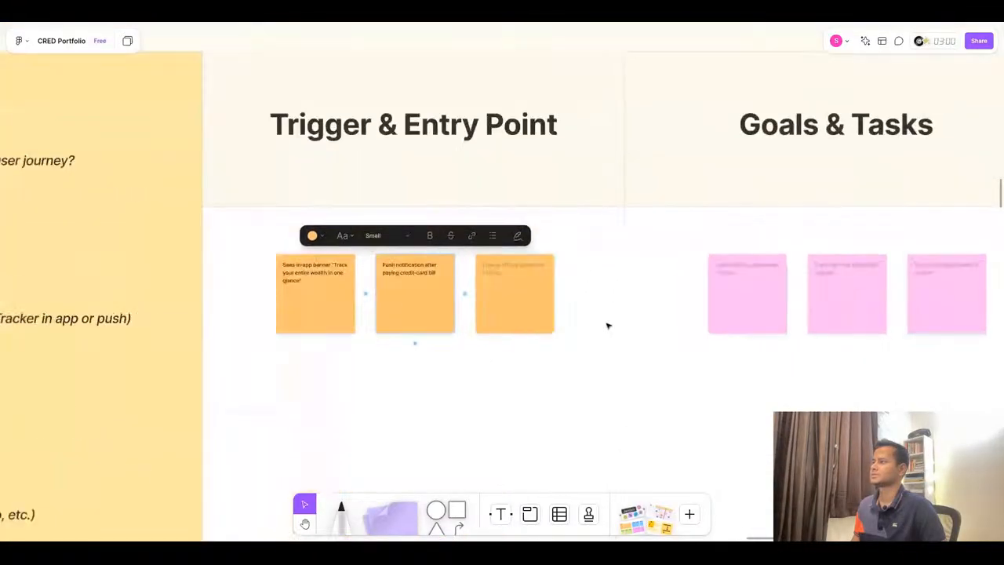
{"action": "left_click", "coordinate": [526, 318]}
{"action": "key", "text": "Delete"}
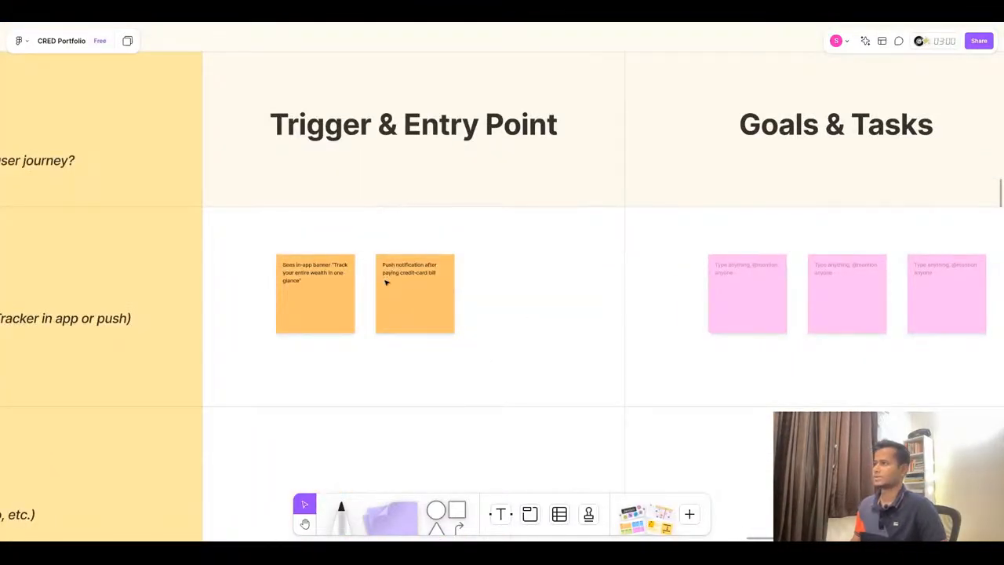
- Copy the goal "Understand what the new feature offers" from ChatGPT and paste it into the first Discover Goals & Tasks sticky note
{"action": "scroll", "coordinate": [385, 282], "scroll_direction": "down", "scroll_amount": 3}
{"action": "scroll", "coordinate": [762, 285], "scroll_direction": "up", "scroll_amount": 5}
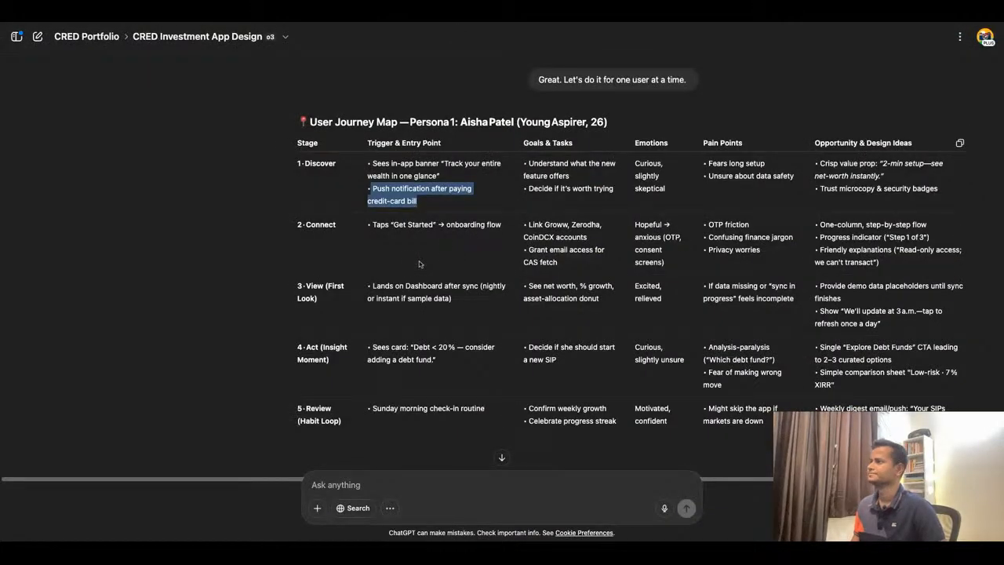
{"action": "scroll", "coordinate": [419, 264], "scroll_direction": "down", "scroll_amount": 1}
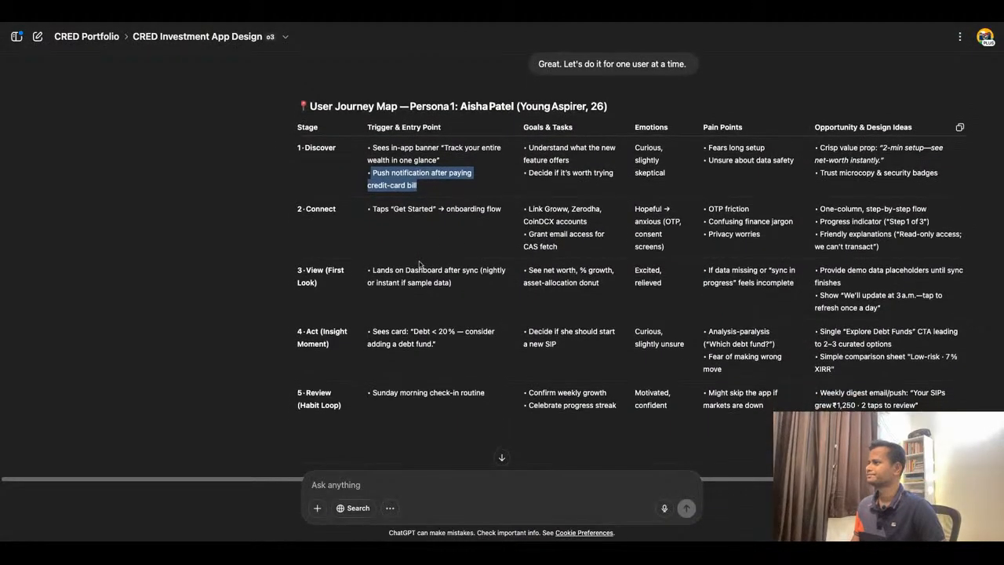
{"action": "triple_click", "coordinate": [582, 149]}
{"action": "key", "text": "ctrl+c"}
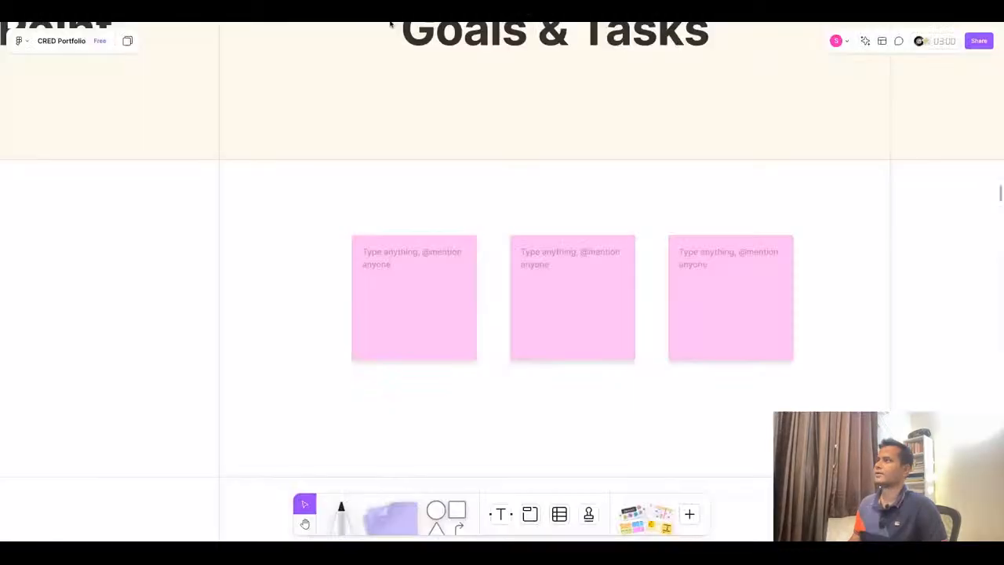
{"action": "left_click", "coordinate": [436, 267]}
{"action": "left_click", "coordinate": [435, 266]}
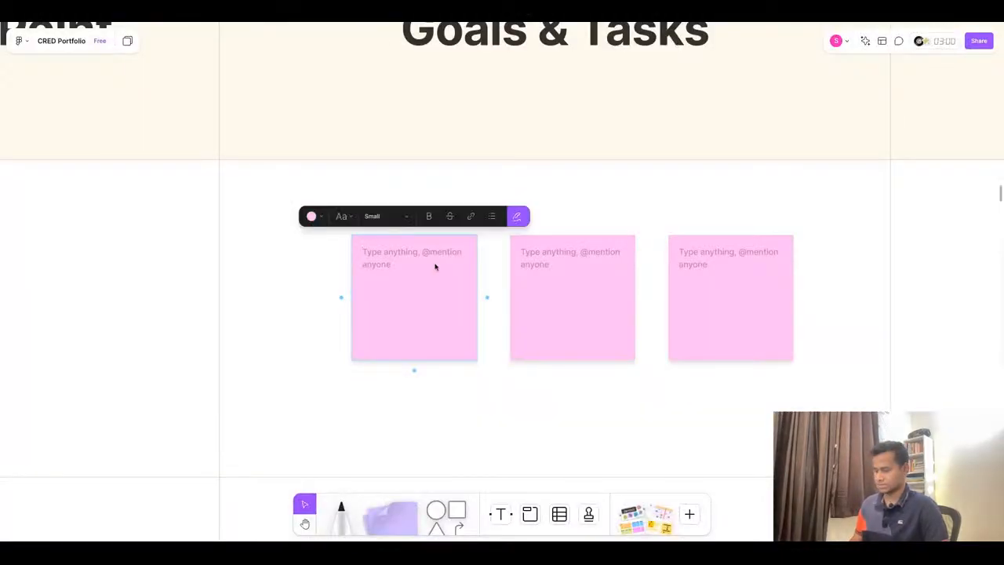
{"action": "key", "text": "ctrl+v"}
{"action": "left_click", "coordinate": [518, 218]}
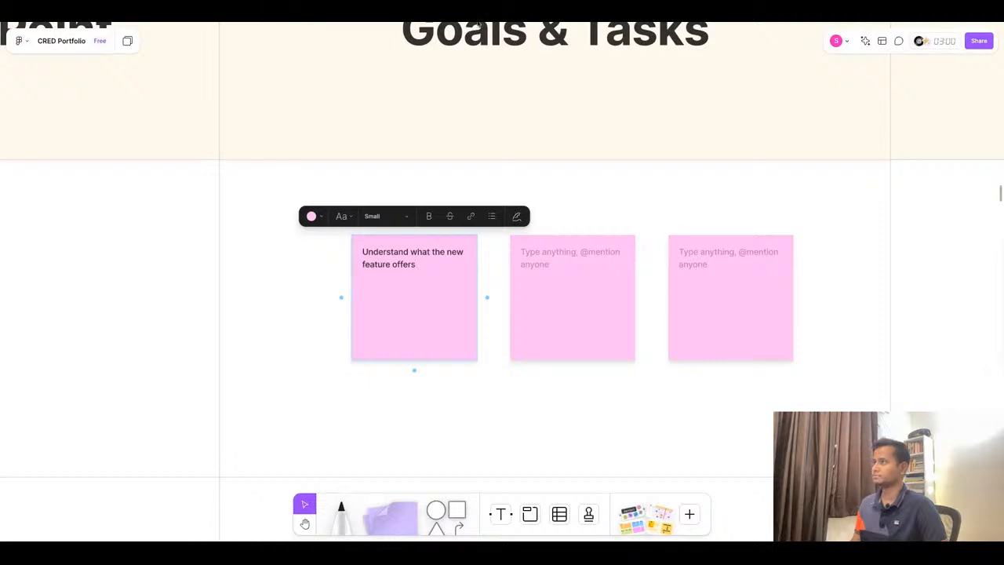
- Copy "Decide if it's worth trying" from ChatGPT into the second Goals & Tasks sticky note, removing the leading bullet
{"action": "left_click", "coordinate": [477, 19]}
{"action": "triple_click", "coordinate": [562, 162]}
{"action": "key", "text": "ctrl+c"}
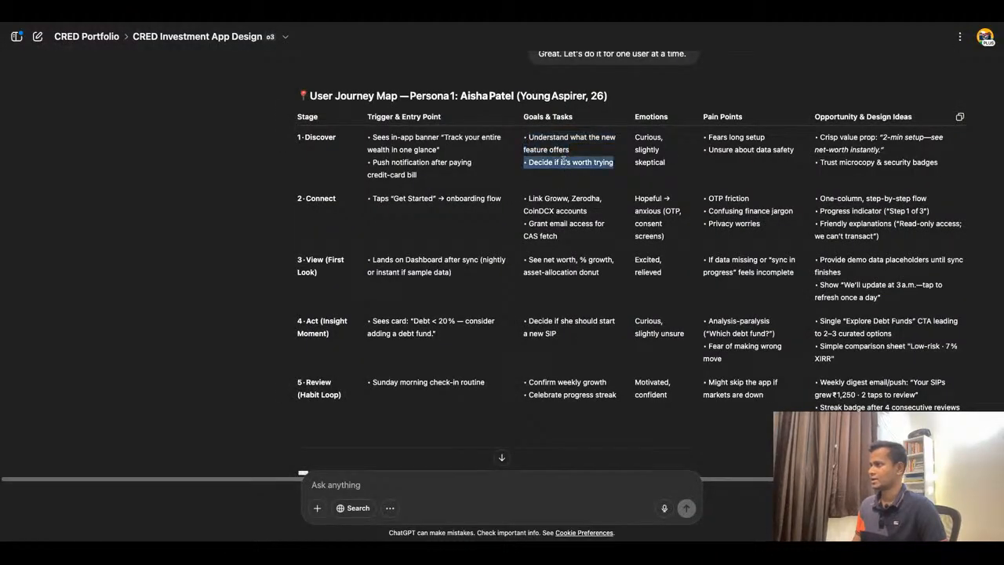
{"action": "left_click", "coordinate": [434, 23]}
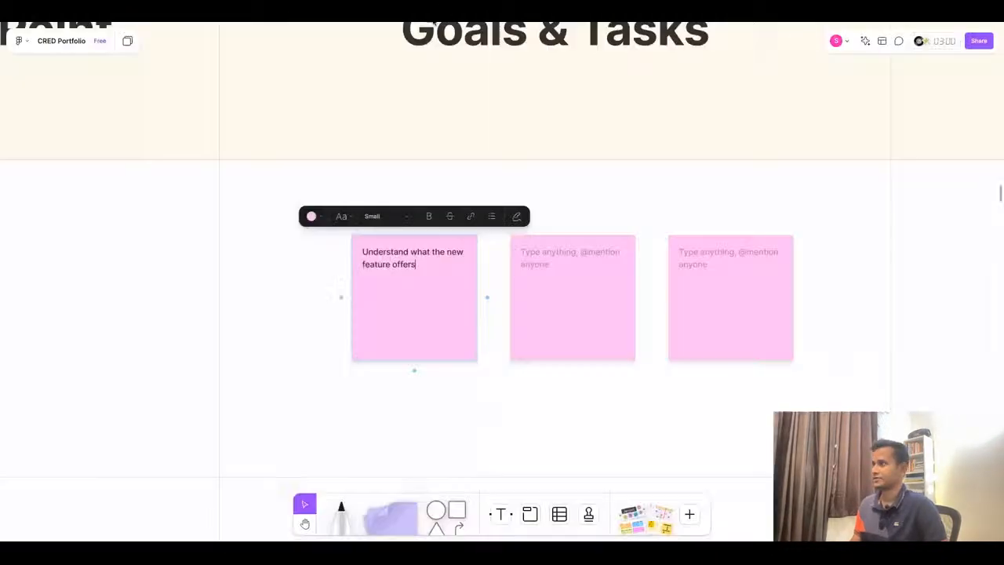
{"action": "double_click", "coordinate": [525, 278]}
{"action": "key", "text": "ctrl+v"}
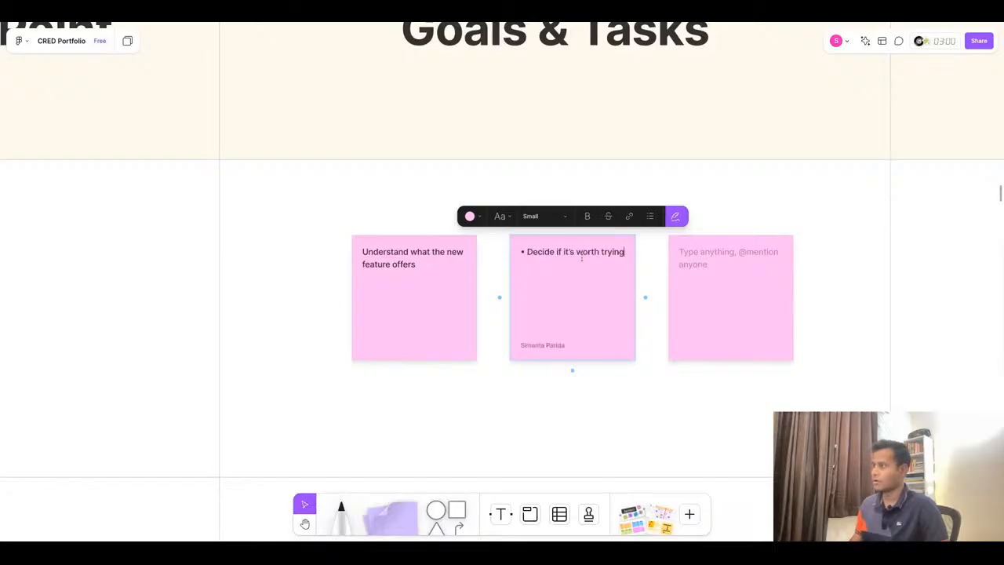
{"action": "left_click", "coordinate": [528, 252]}
{"action": "key", "text": "BackSpace"}
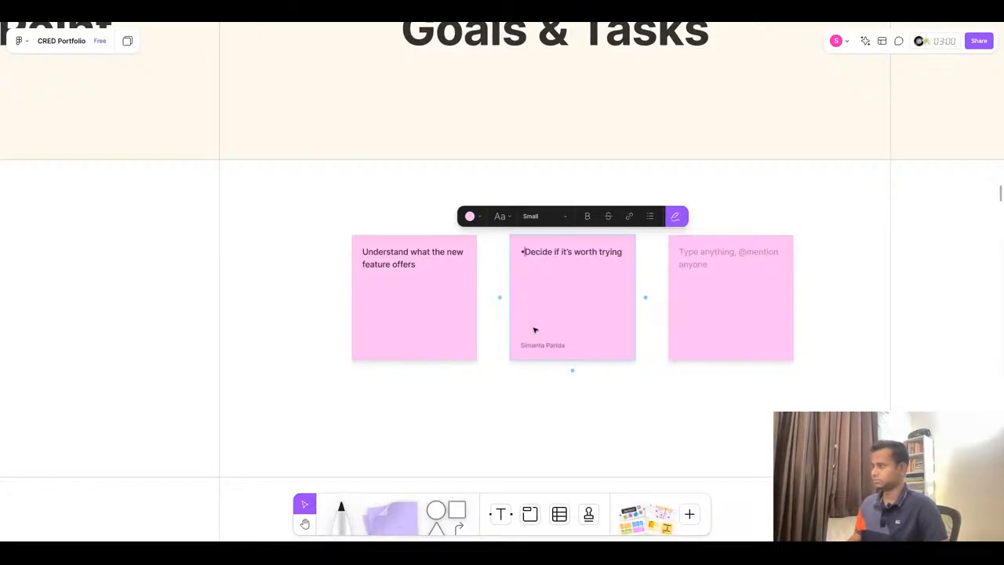
{"action": "key", "text": "BackSpace"}
{"action": "key", "text": "Escape"}
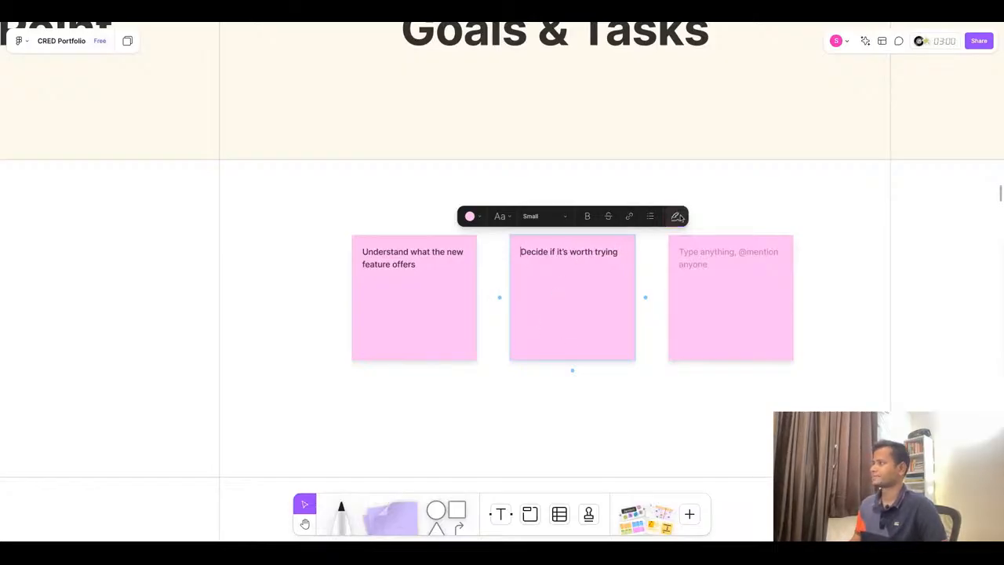
- Delete the empty third sticky note in the Discover row's Goals & Tasks cell
{"action": "key", "text": "super+Tab"}
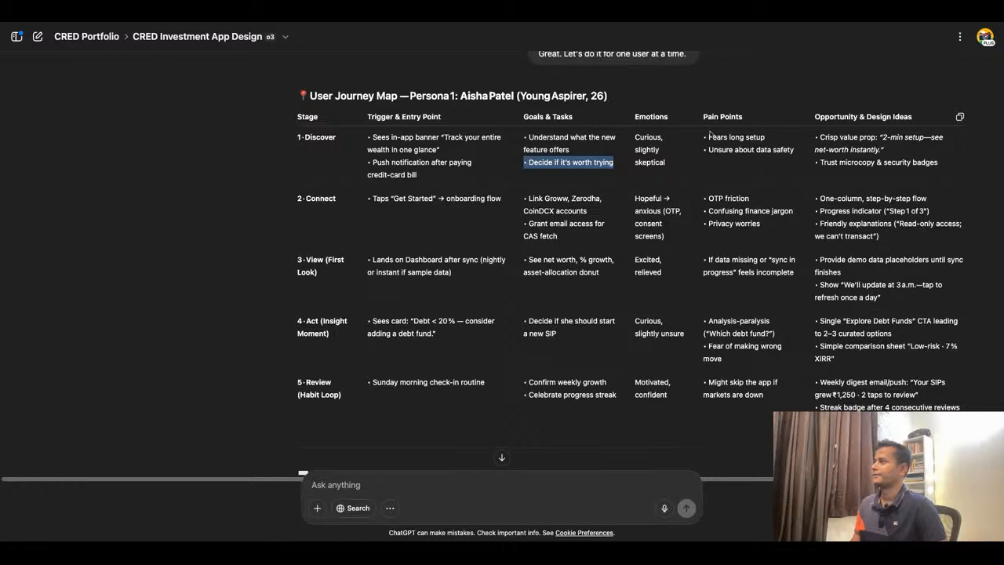
{"action": "key", "text": "super+Tab"}
{"action": "scroll", "coordinate": [589, 318], "scroll_direction": "down", "scroll_amount": 5}
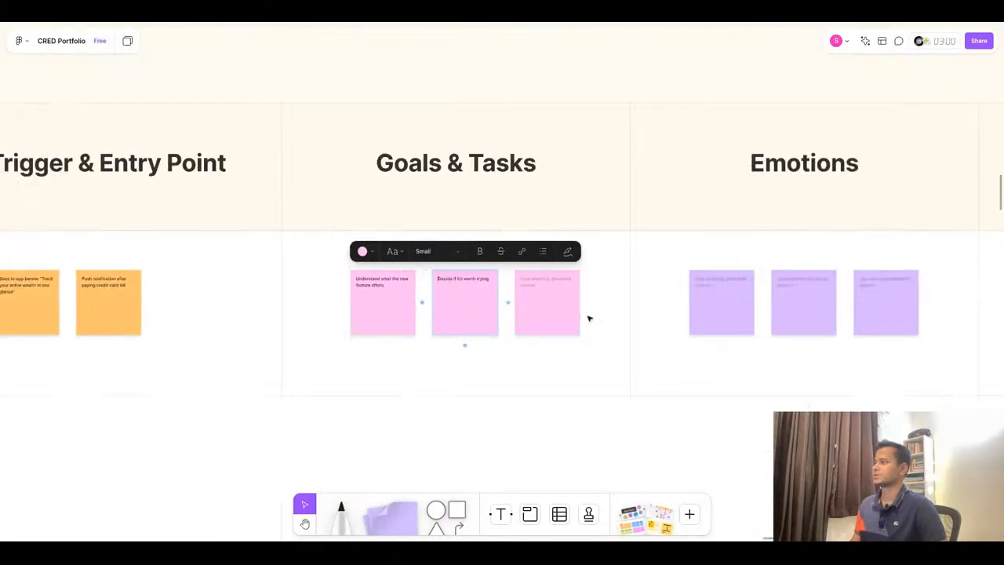
{"action": "left_click", "coordinate": [545, 318]}
{"action": "key", "text": "BackSpace"}
{"action": "scroll", "coordinate": [306, 287], "scroll_direction": "down", "scroll_amount": 5}
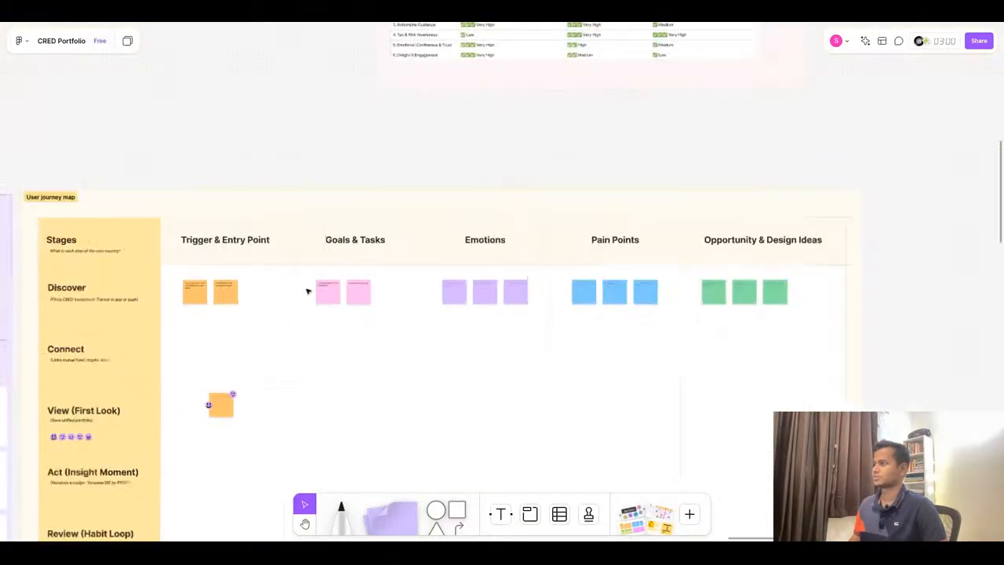
{"action": "scroll", "coordinate": [575, 280], "scroll_direction": "up", "scroll_amount": 5}
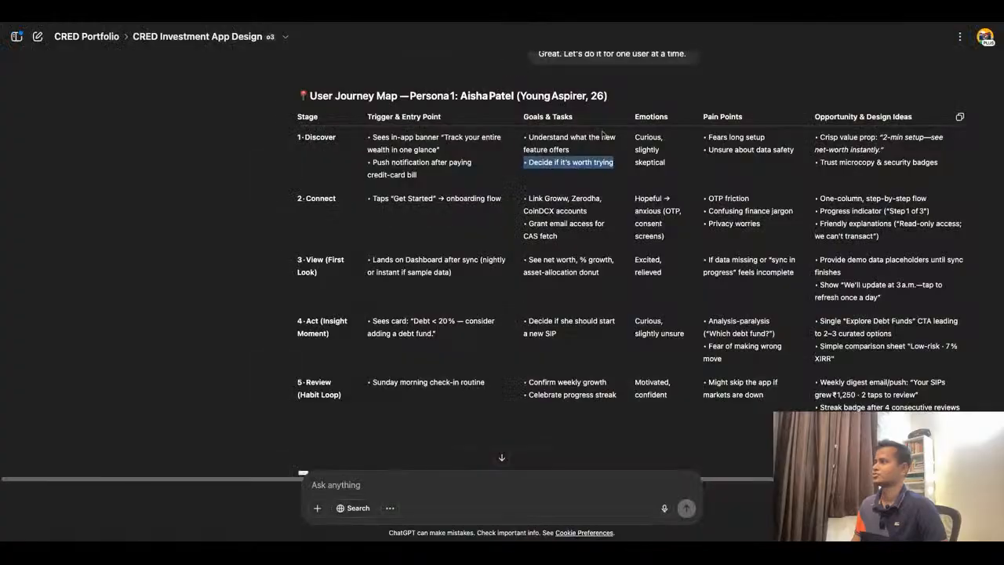
- Copy the emotion "Curious" from ChatGPT and paste it into the first Discover Emotions sticky note
{"action": "key", "text": "super+Tab"}
{"action": "double_click", "coordinate": [648, 137]}
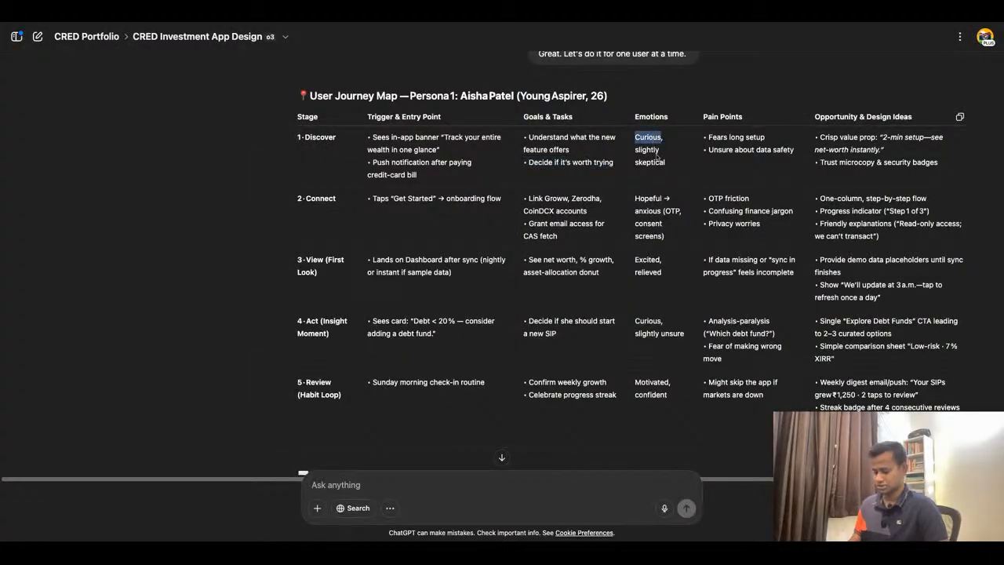
{"action": "key", "text": "super+Tab"}
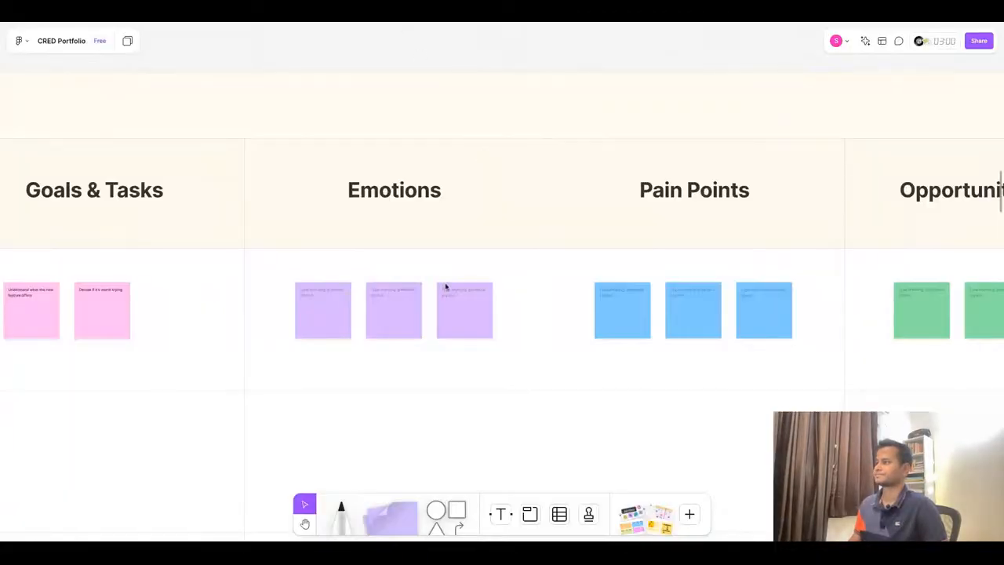
{"action": "left_click", "coordinate": [295, 309]}
{"action": "double_click", "coordinate": [314, 298]}
{"action": "type", "text": "Curious"}
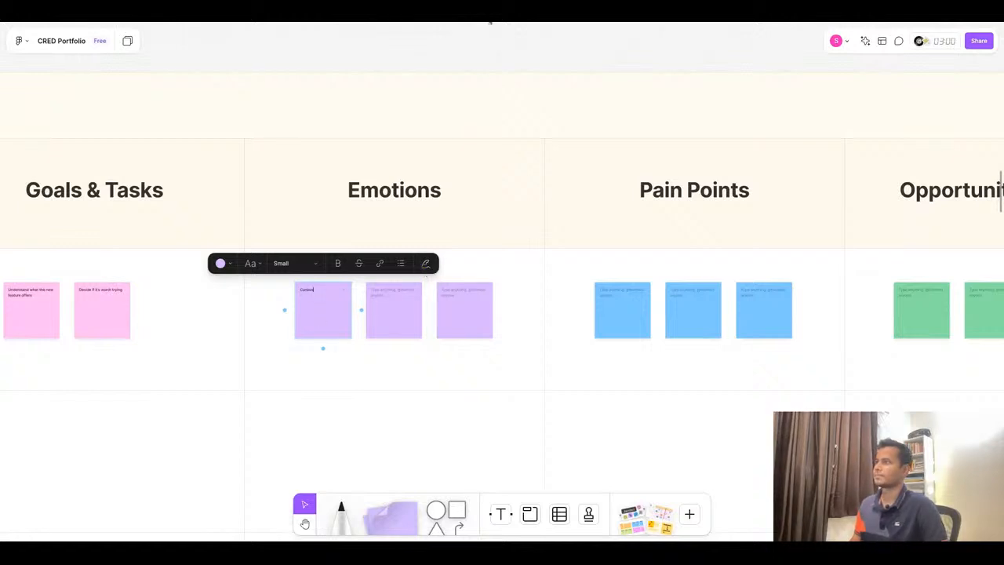
- Copy "slightly skeptical" from ChatGPT and paste it into the second Emotions sticky note as "Slightly skeptical"
{"action": "key", "text": "super+Tab"}
{"action": "double_click", "coordinate": [659, 151]}
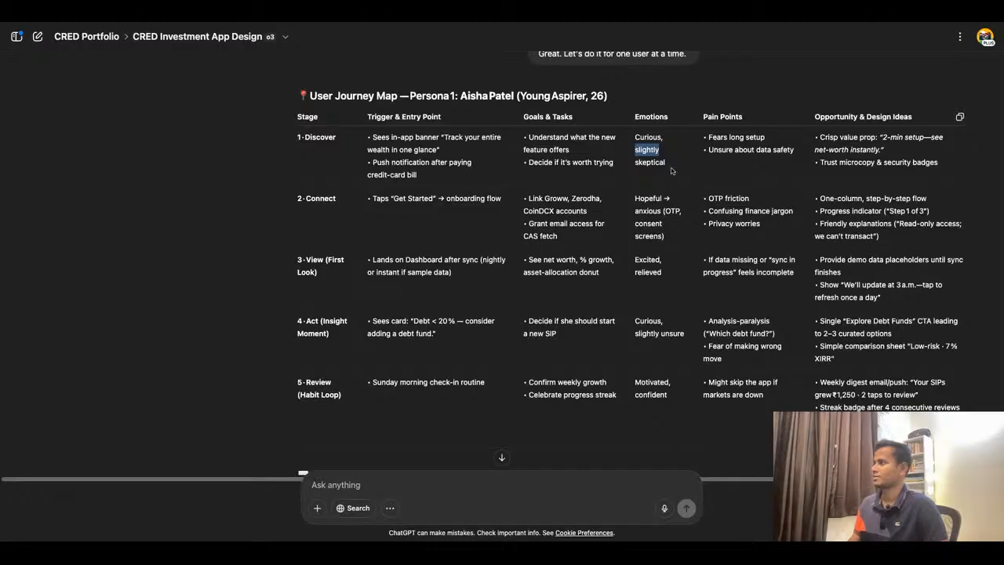
{"action": "left_click", "coordinate": [672, 167], "text": "shift"}
{"action": "key", "text": "ctrl+c"}
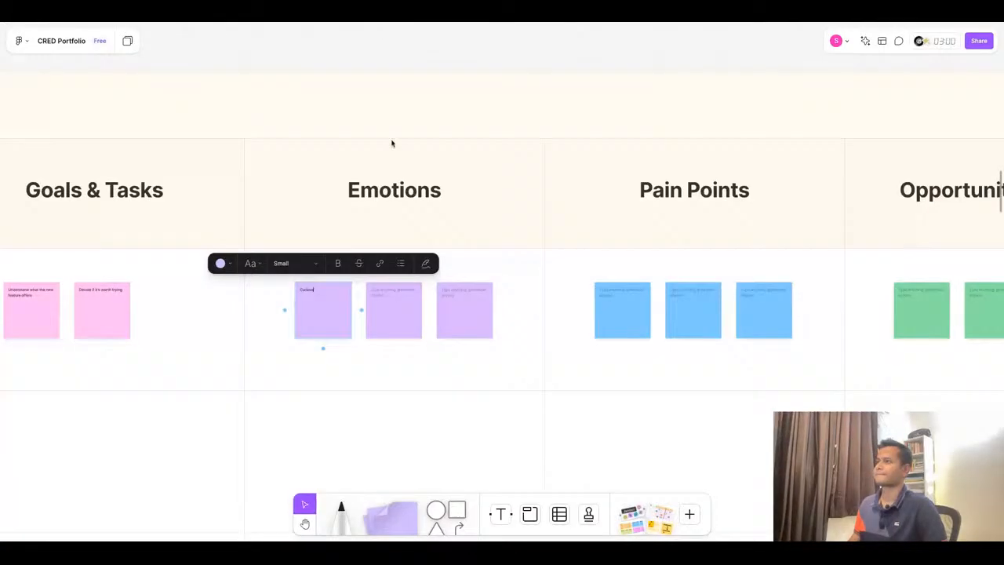
{"action": "left_click", "coordinate": [398, 296]}
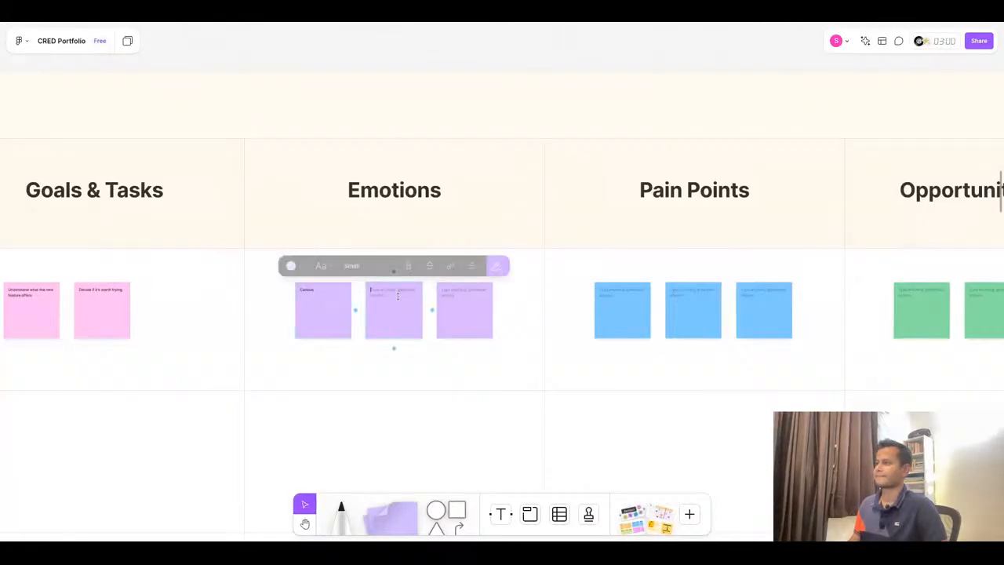
{"action": "key", "text": "ctrl+v"}
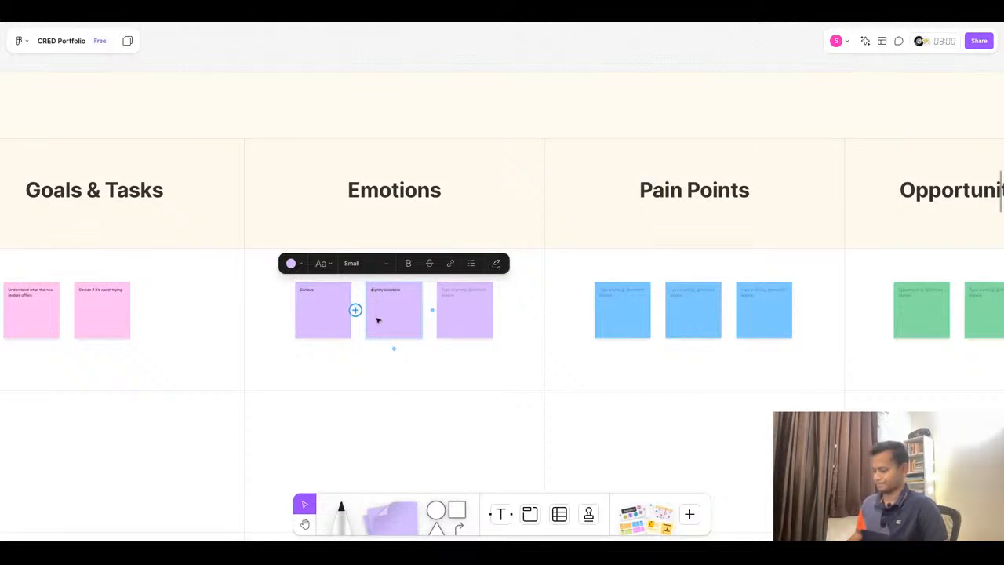
{"action": "key", "text": "Escape"}
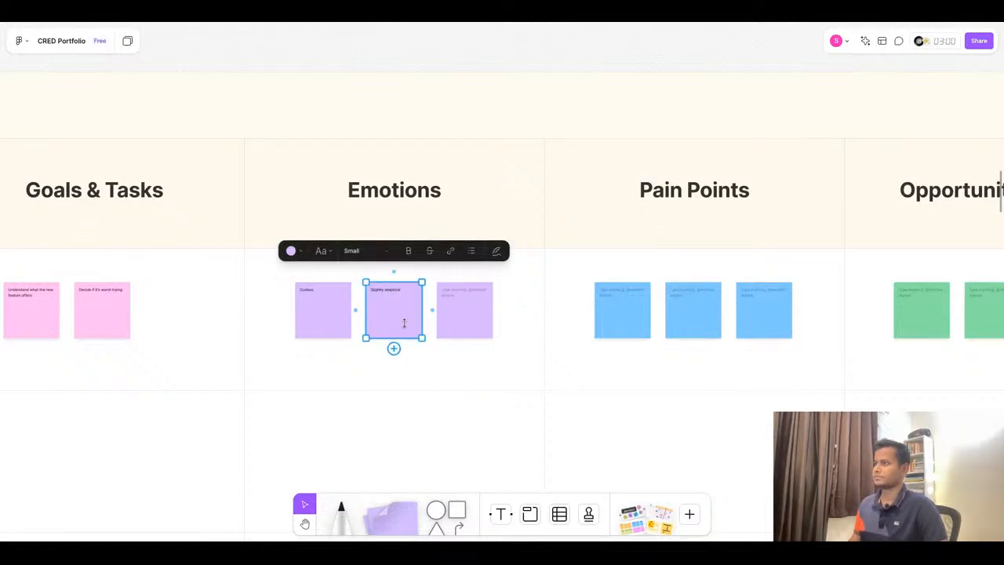
{"action": "scroll", "coordinate": [398, 295], "scroll_direction": "up", "scroll_amount": 5}
{"action": "left_click", "coordinate": [382, 284]}
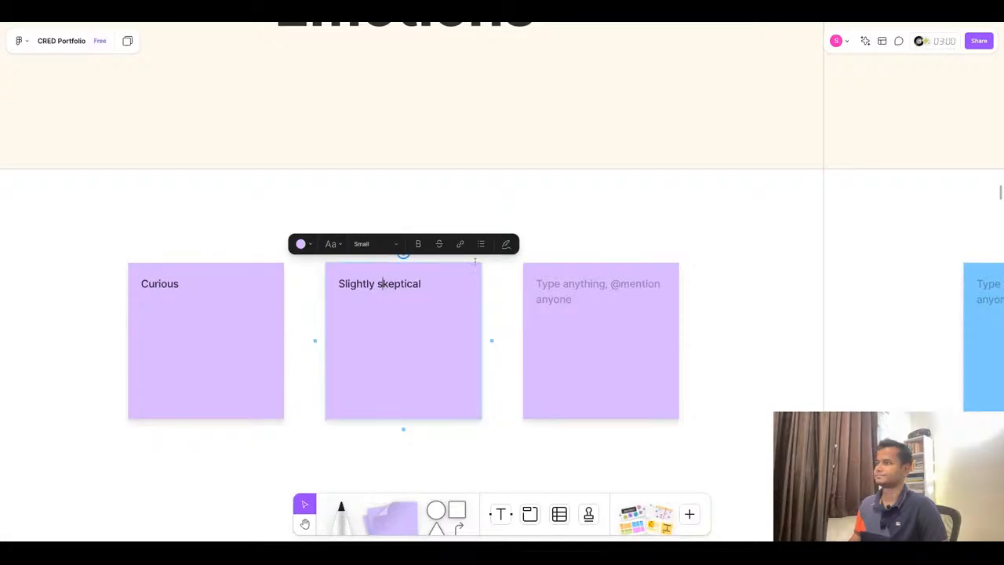
- Copy the pain point "Fears long setup" from ChatGPT and delete the empty third Emotions sticky note
{"action": "key", "text": "ctrl+Tab"}
{"action": "double_click", "coordinate": [731, 138]}
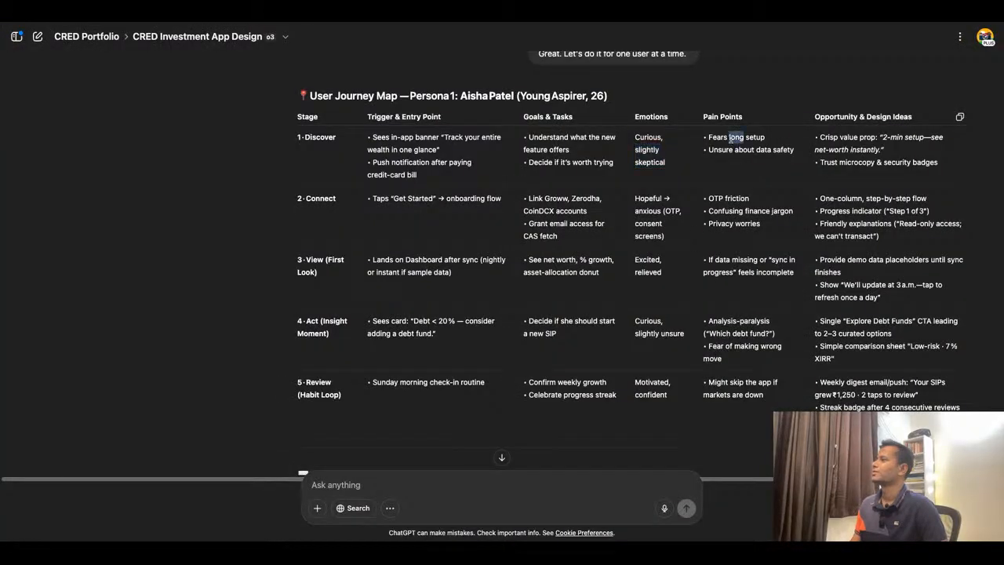
{"action": "triple_click", "coordinate": [731, 138]}
{"action": "key", "text": "ctrl+c"}
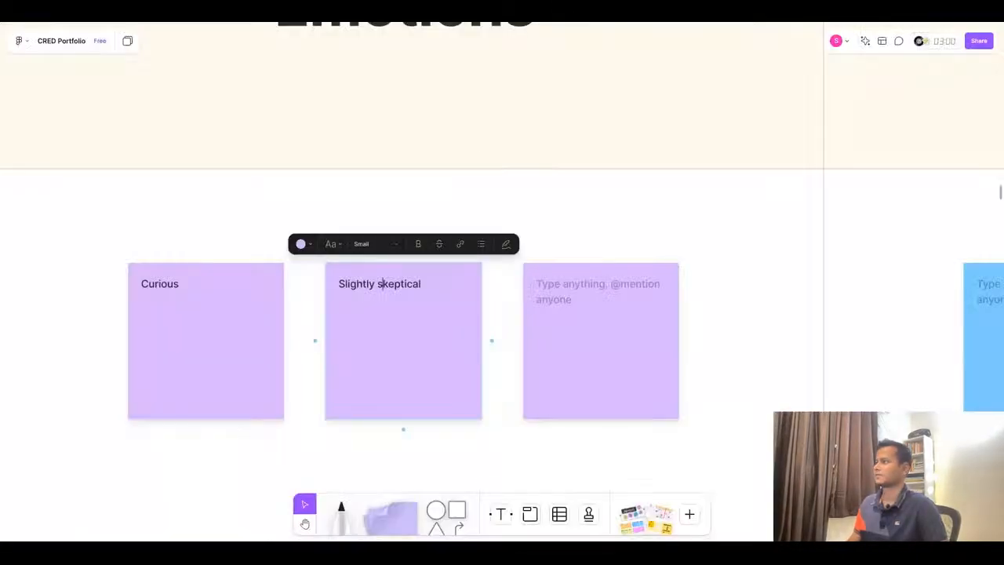
{"action": "scroll", "coordinate": [530, 317], "scroll_direction": "down", "scroll_amount": 5}
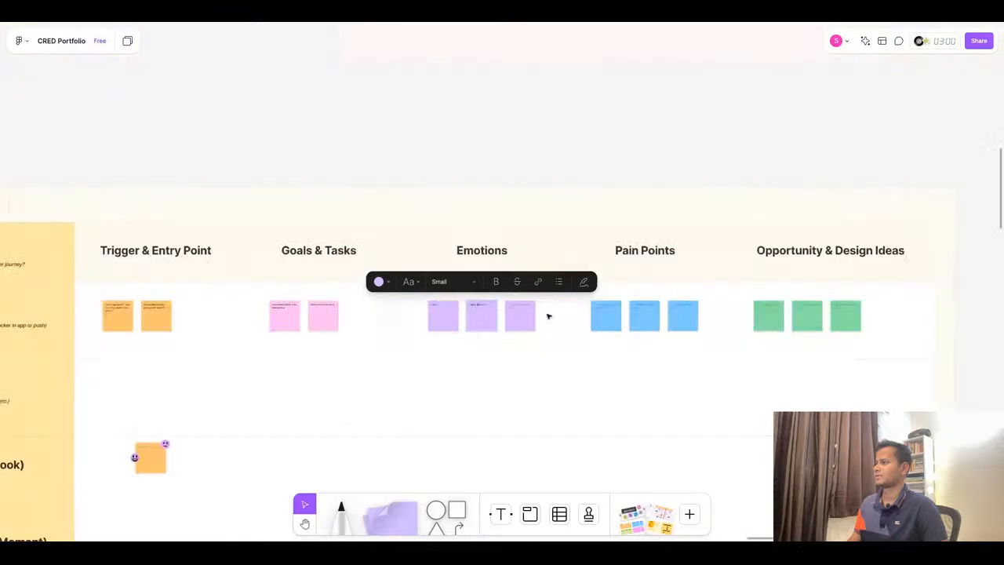
{"action": "left_click", "coordinate": [530, 317]}
{"action": "key", "text": "Delete"}
- Paste "Fears long setup" into the first Discover Pain Points sticky note and remove its leading bullet
{"action": "scroll", "coordinate": [531, 316], "scroll_direction": "right", "scroll_amount": 2}
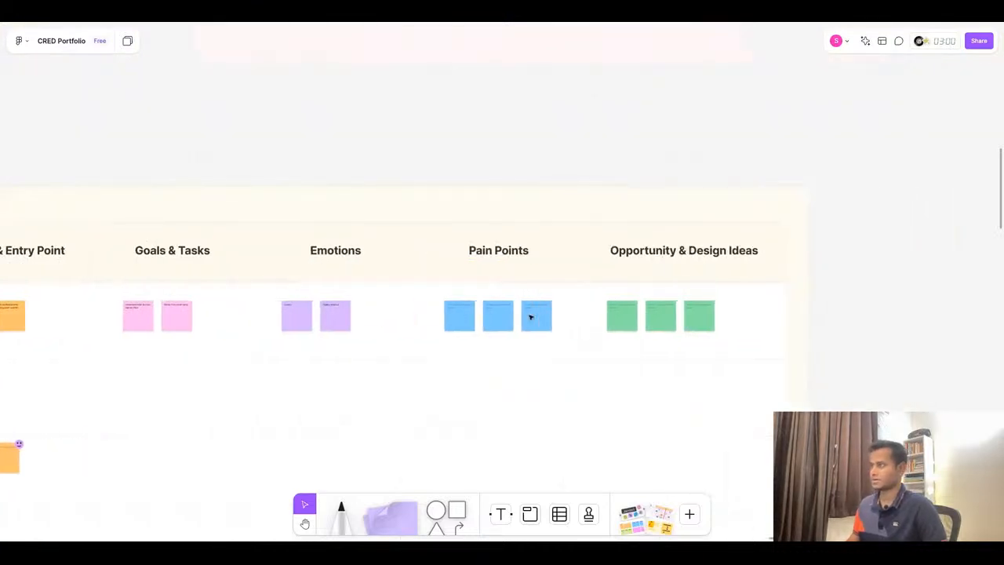
{"action": "scroll", "coordinate": [472, 317], "scroll_direction": "up", "scroll_amount": 5}
{"action": "left_click", "coordinate": [421, 289]}
{"action": "left_click", "coordinate": [422, 291]}
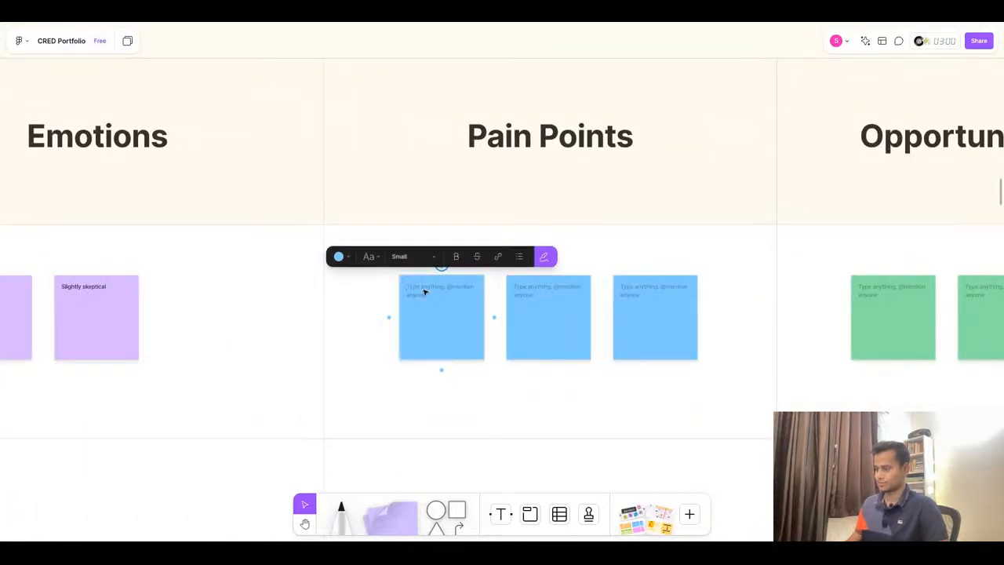
{"action": "key", "text": "ctrl+v"}
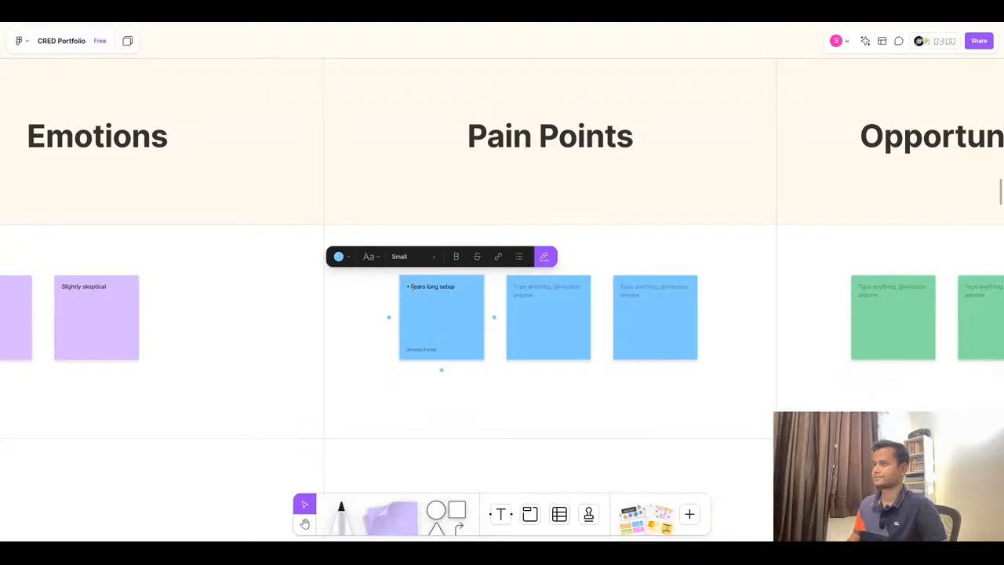
{"action": "key", "text": "BackSpace"}
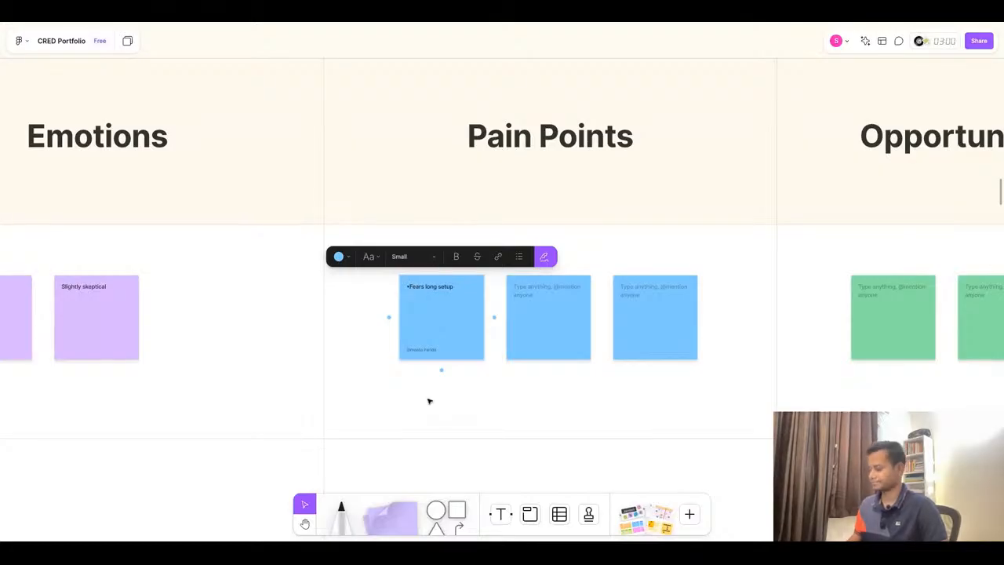
{"action": "key", "text": "BackSpace"}
{"action": "left_click", "coordinate": [542, 257]}
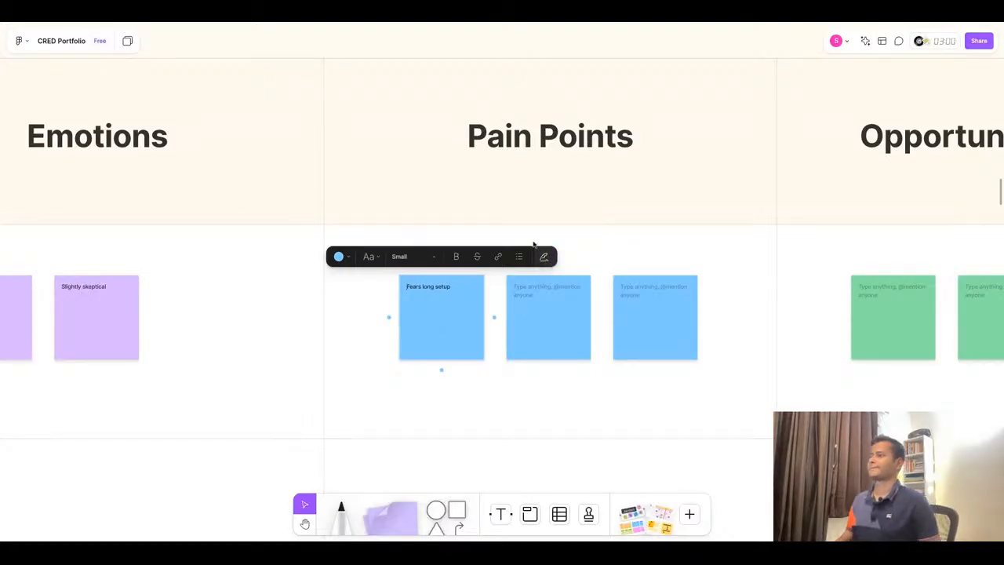
- Copy the pain point "Unsure about data safety" from ChatGPT, paste it into the second Discover Pain Points sticky note and remove its bullet
{"action": "left_click", "coordinate": [487, 19]}
{"action": "triple_click", "coordinate": [745, 149]}
{"action": "key", "text": "ctrl+c"}
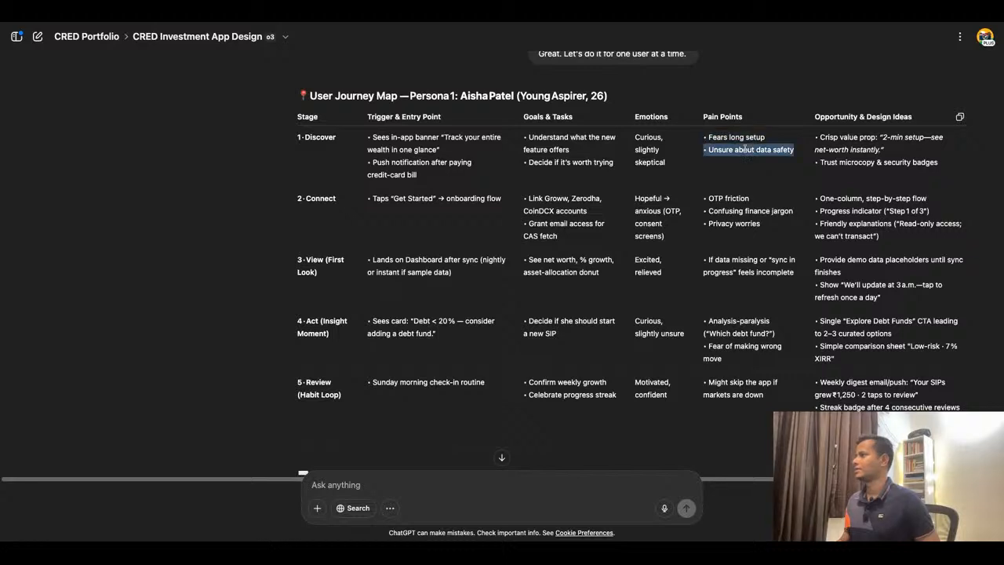
{"action": "left_click", "coordinate": [616, 25]}
{"action": "left_click", "coordinate": [548, 310]}
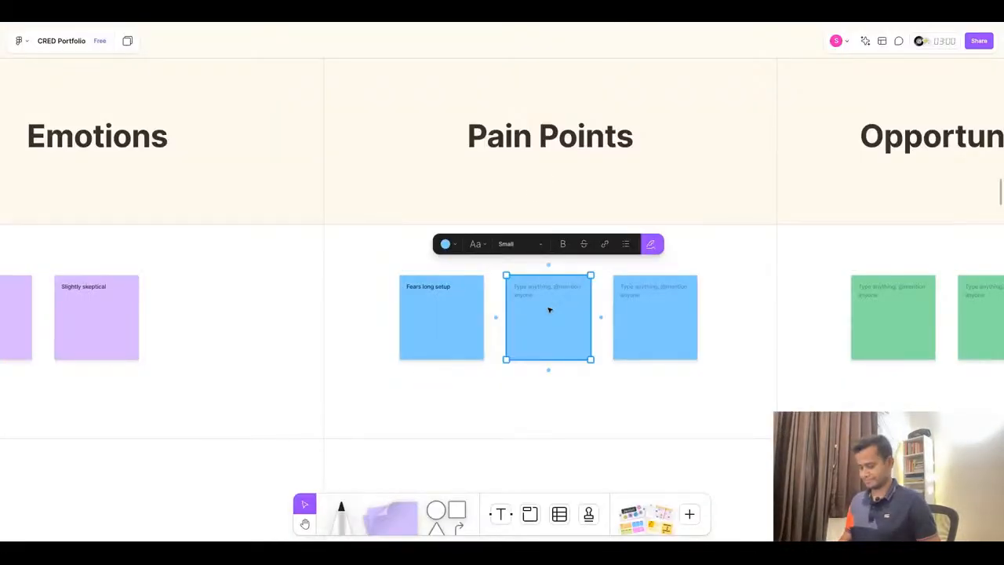
{"action": "key", "text": "ctrl+v"}
{"action": "key", "text": "ctrl+z"}
{"action": "double_click", "coordinate": [541, 295]}
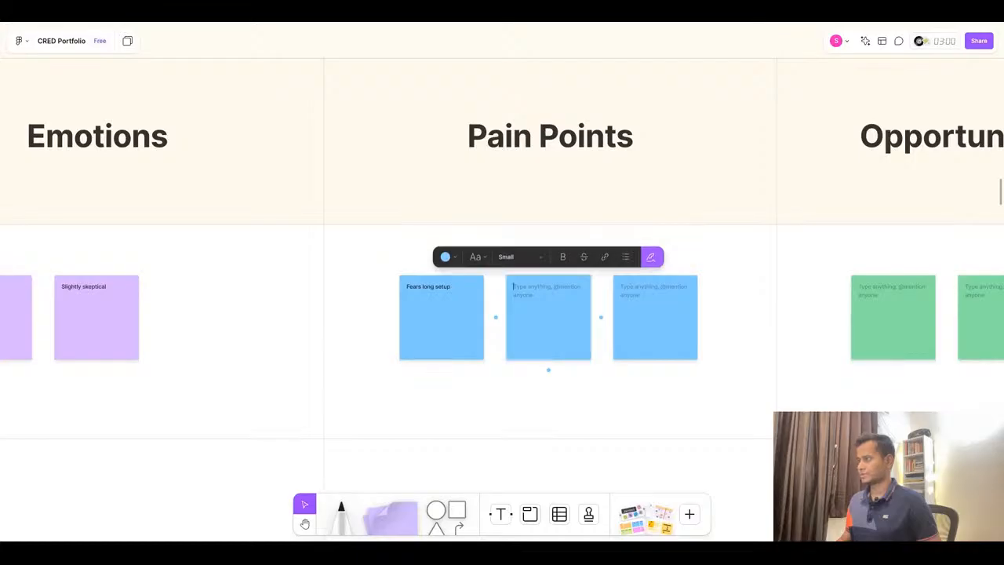
{"action": "type", "text": "• Unsure about data safety"}
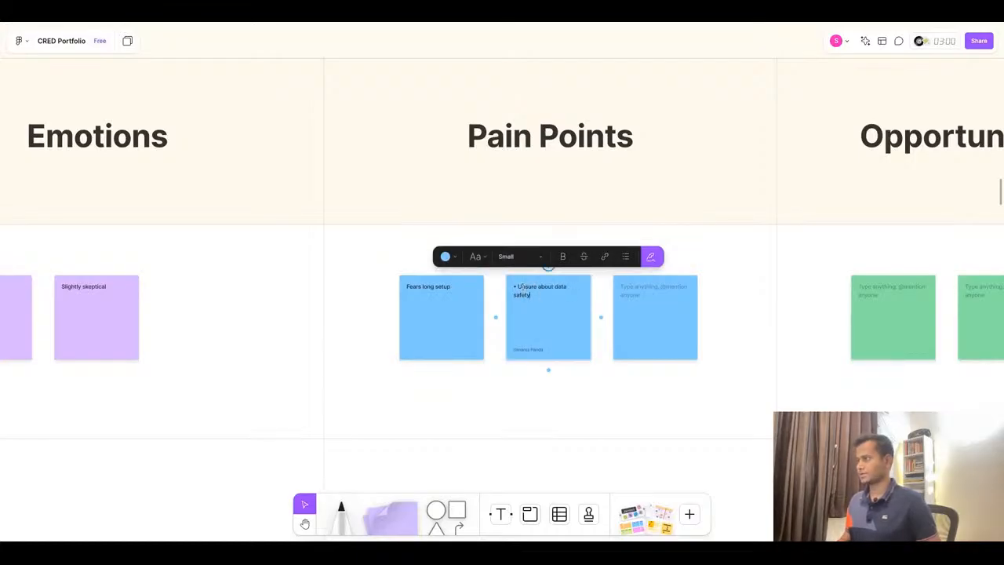
{"action": "left_click", "coordinate": [519, 287]}
{"action": "key", "text": "BackSpace"}
{"action": "key", "text": "BackSpace"}
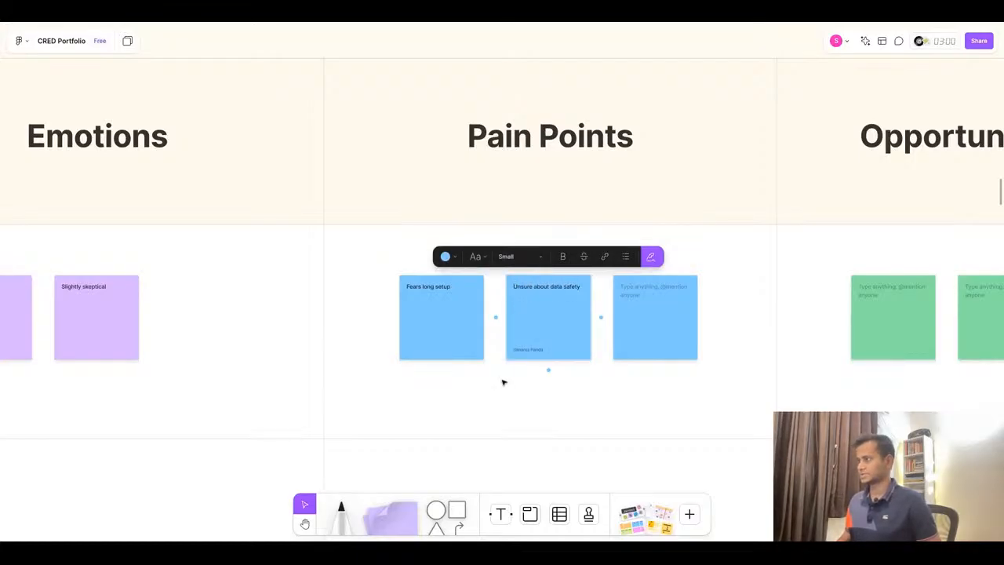
- Copy the opportunity "Crisp value prop: '2-min setup—see net-worth instantly.'" from ChatGPT and delete the empty third Pain Points sticky note
{"action": "left_click", "coordinate": [654, 256]}
{"action": "left_click", "coordinate": [464, 24]}
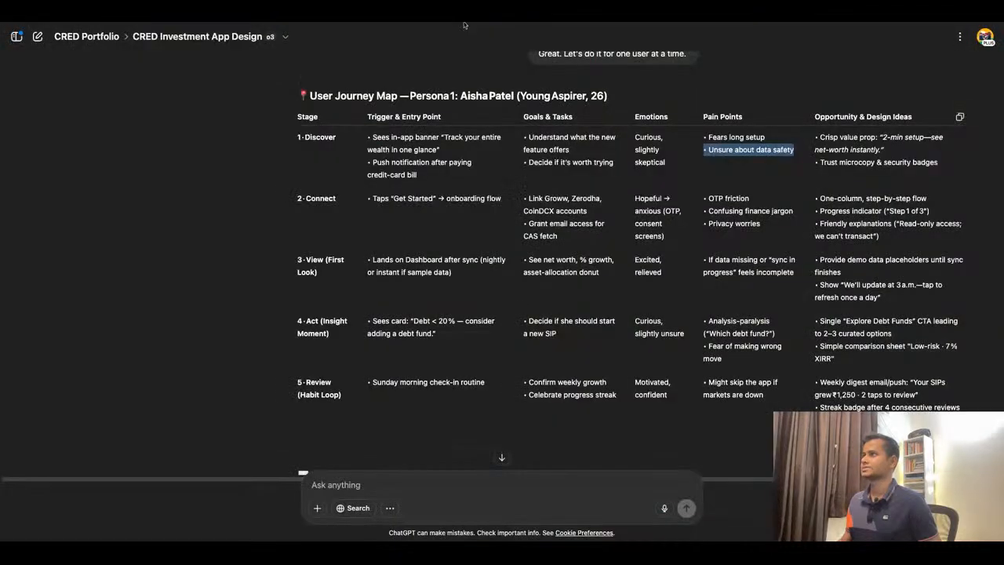
{"action": "triple_click", "coordinate": [875, 137]}
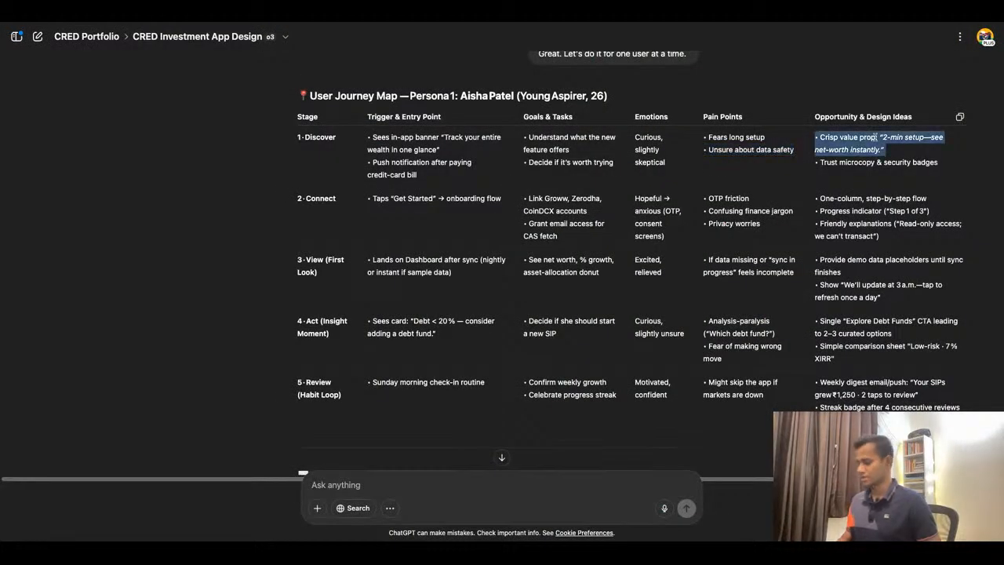
{"action": "left_click", "coordinate": [511, 19]}
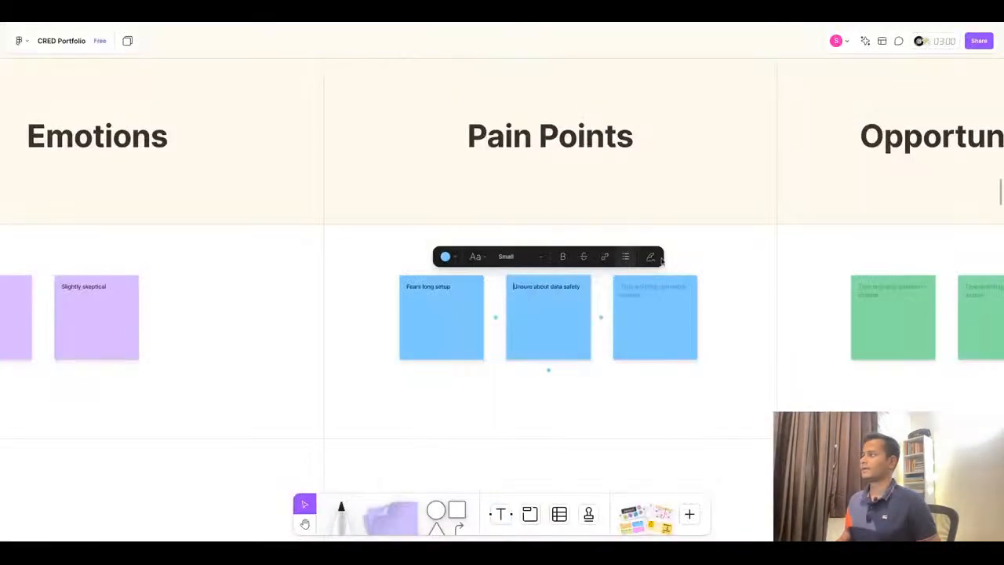
{"action": "left_click", "coordinate": [643, 309]}
{"action": "scroll", "coordinate": [362, 287], "scroll_direction": "down", "scroll_amount": 5}
{"action": "scroll", "coordinate": [604, 323], "scroll_direction": "up", "scroll_amount": 4}
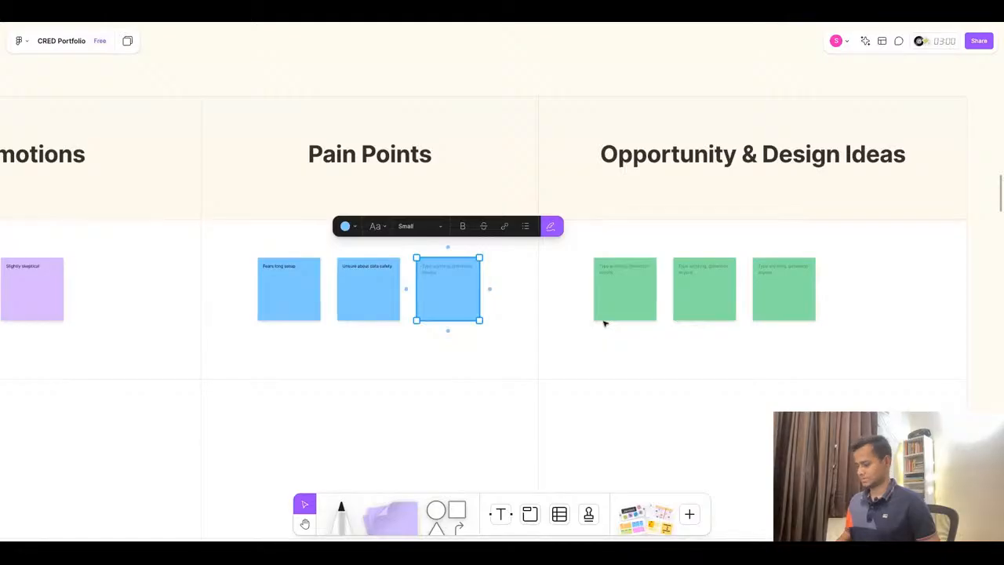
{"action": "left_click", "coordinate": [604, 323]}
- Paste the crisp value prop text into the first Discover Opportunity & Design Ideas sticky note
{"action": "left_click", "coordinate": [619, 288]}
{"action": "left_click", "coordinate": [622, 287]}
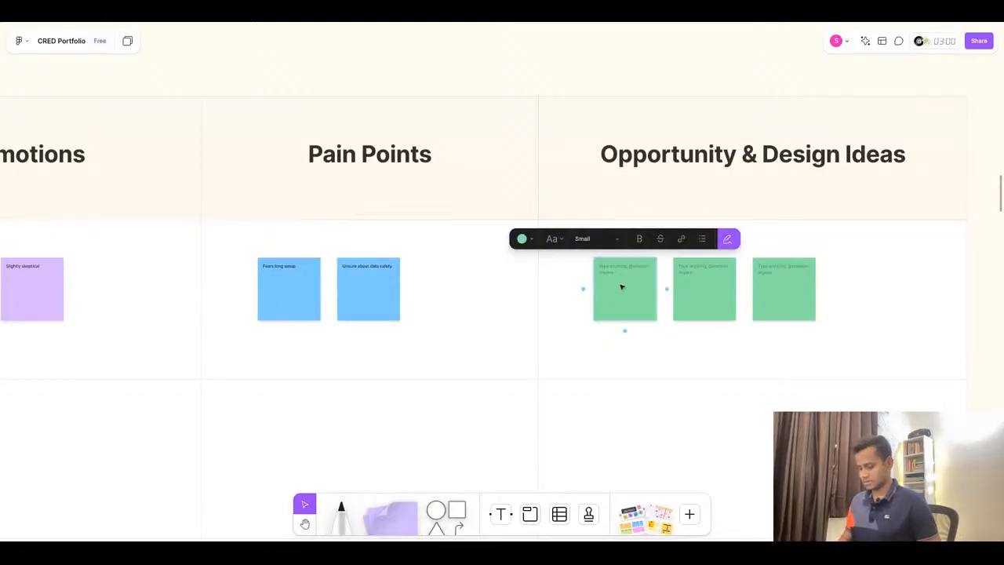
{"action": "type", "text": "• Crisp value prop: \"2-min setup—see net-worth instantly\""}
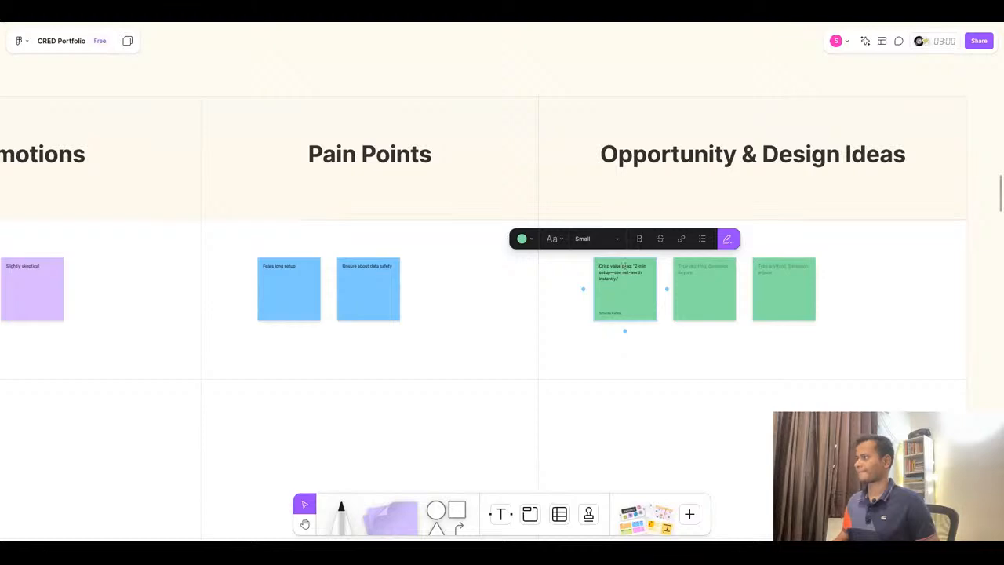
- Copy "Trust microcopy & security badges" from ChatGPT, paste it into the second Opportunity sticky note and remove its leading bullet
{"action": "left_click", "coordinate": [460, 21]}
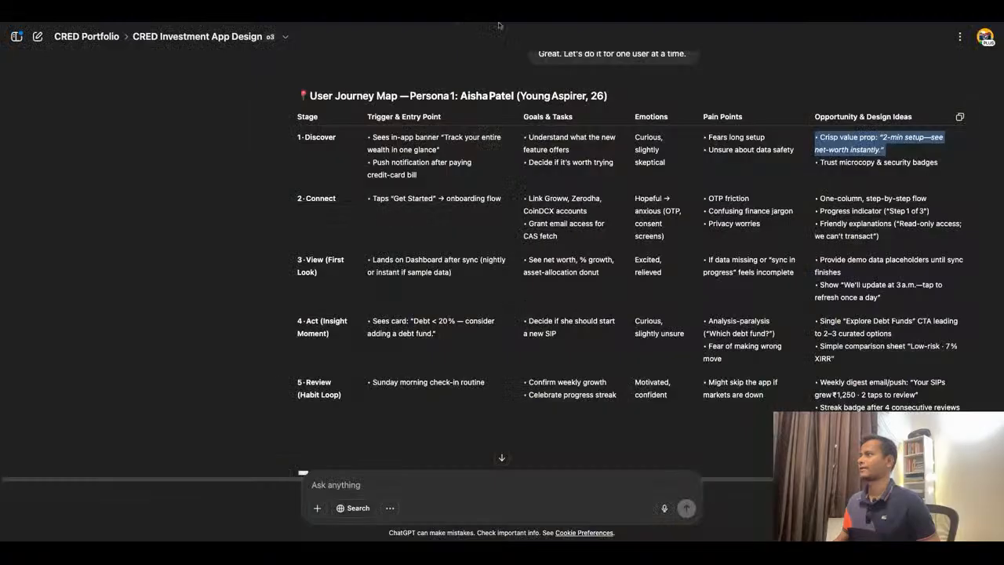
{"action": "triple_click", "coordinate": [852, 163]}
{"action": "key", "text": "ctrl+c"}
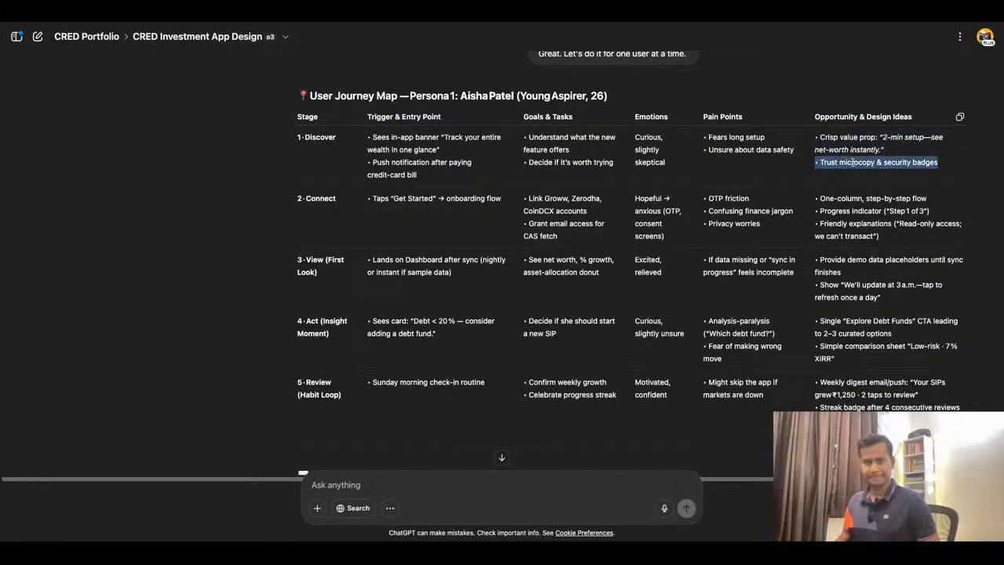
{"action": "left_click", "coordinate": [431, 23]}
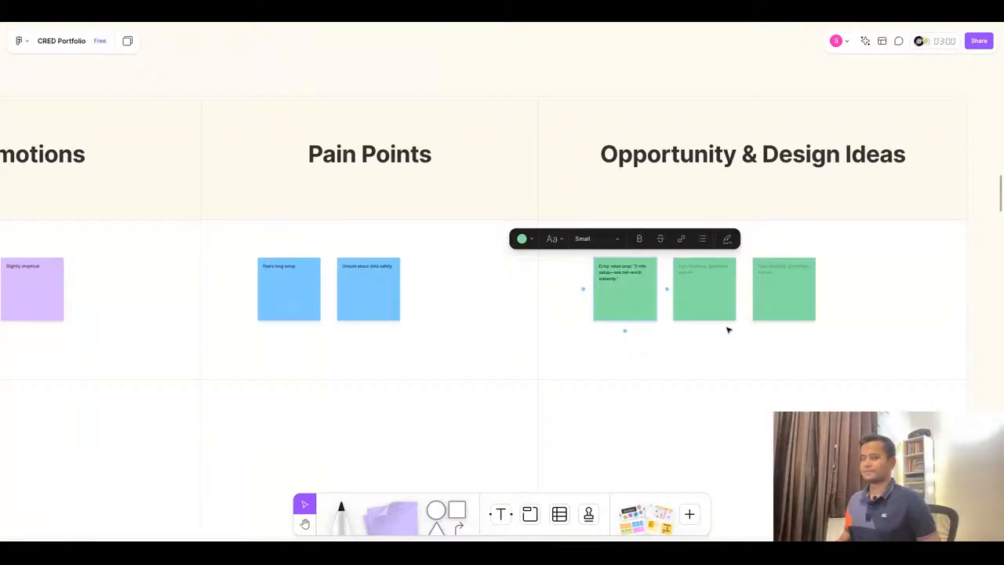
{"action": "left_click", "coordinate": [712, 295]}
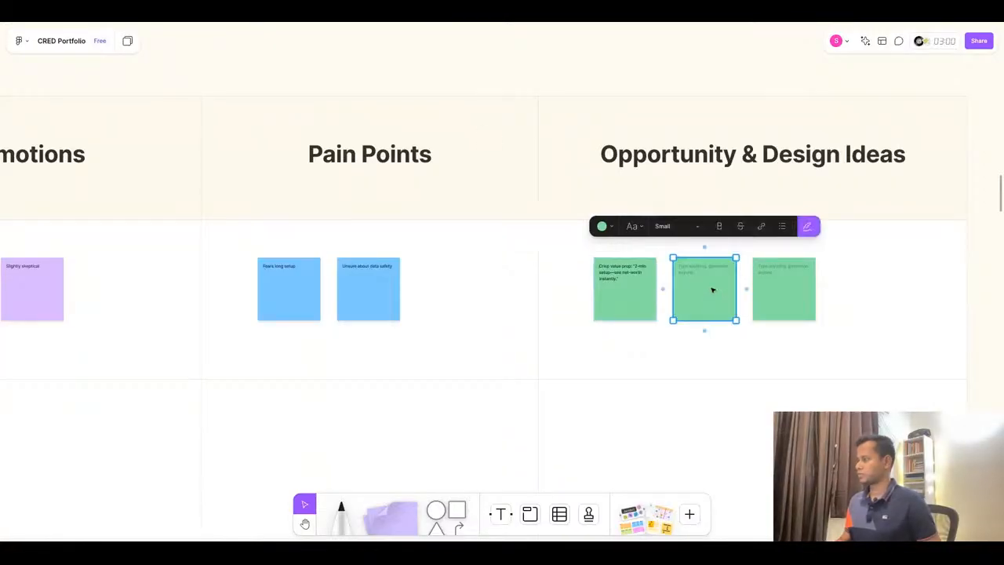
{"action": "key", "text": "ctrl+v"}
{"action": "key", "text": "ctrl+z"}
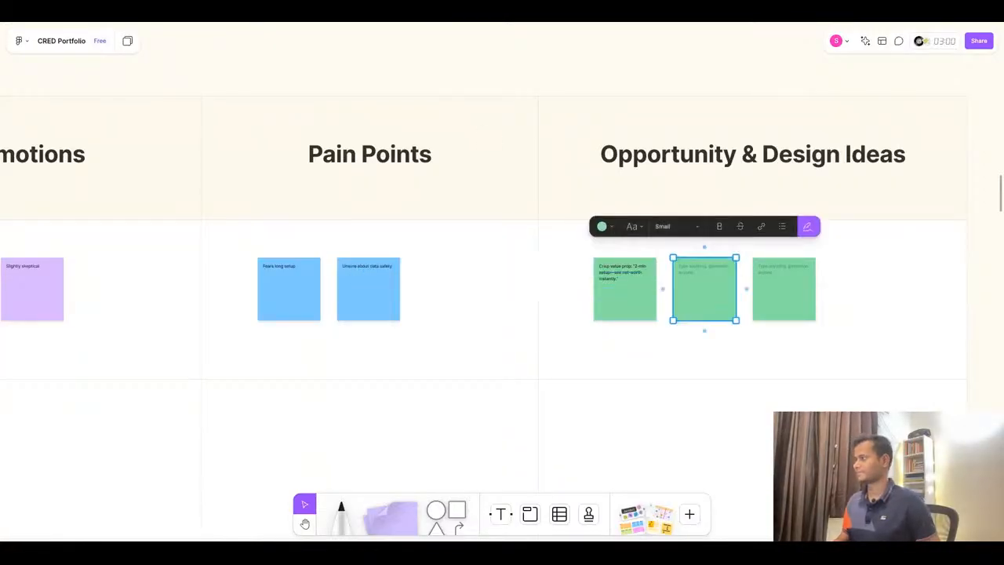
{"action": "double_click", "coordinate": [697, 276]}
{"action": "type", "text": "• Trust microcopy & security badges"}
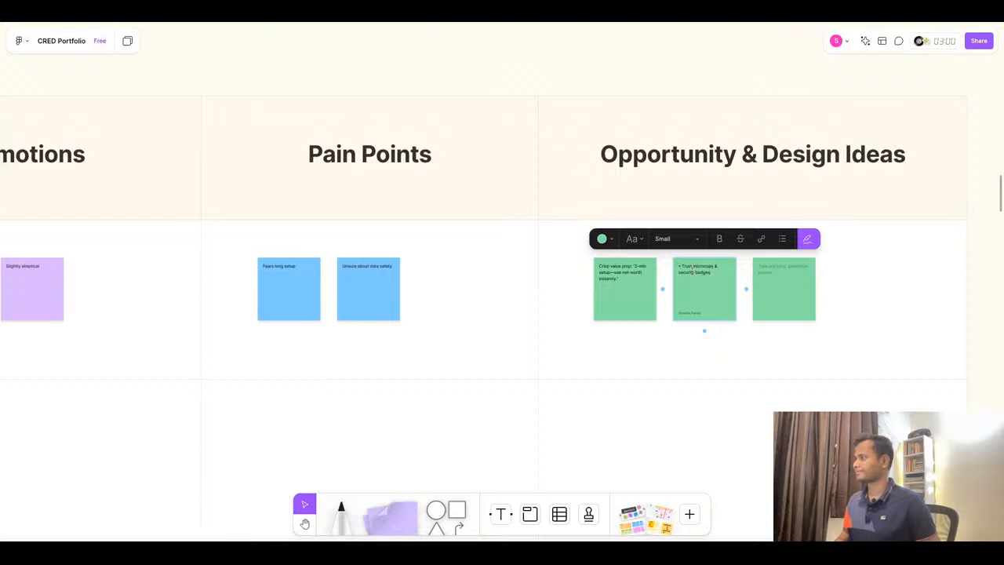
{"action": "left_click", "coordinate": [681, 266]}
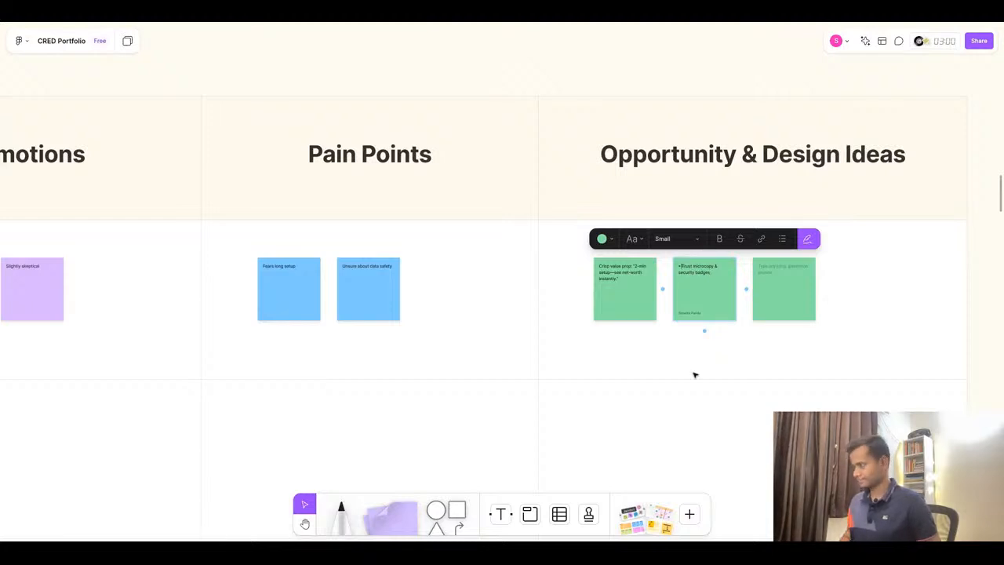
{"action": "key", "text": "BackSpace"}
{"action": "key", "text": "BackSpace"}
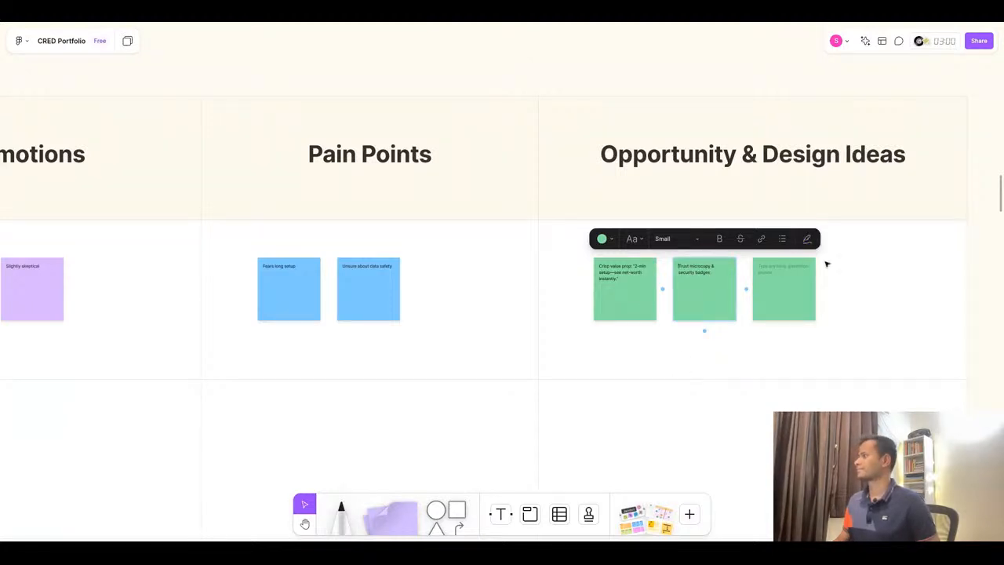
- Delete the empty third Opportunity & Design Ideas sticky note in the Discover row
{"action": "left_click", "coordinate": [809, 304]}
{"action": "key", "text": "Delete"}
{"action": "scroll", "coordinate": [870, 311], "scroll_direction": "down", "scroll_amount": 5}
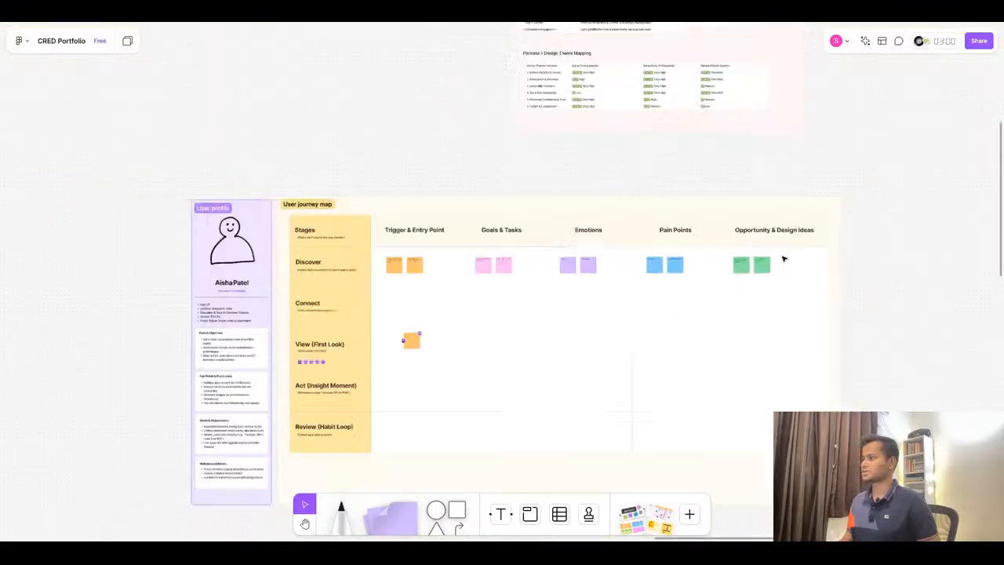
{"action": "scroll", "coordinate": [356, 290], "scroll_direction": "up", "scroll_amount": 5}
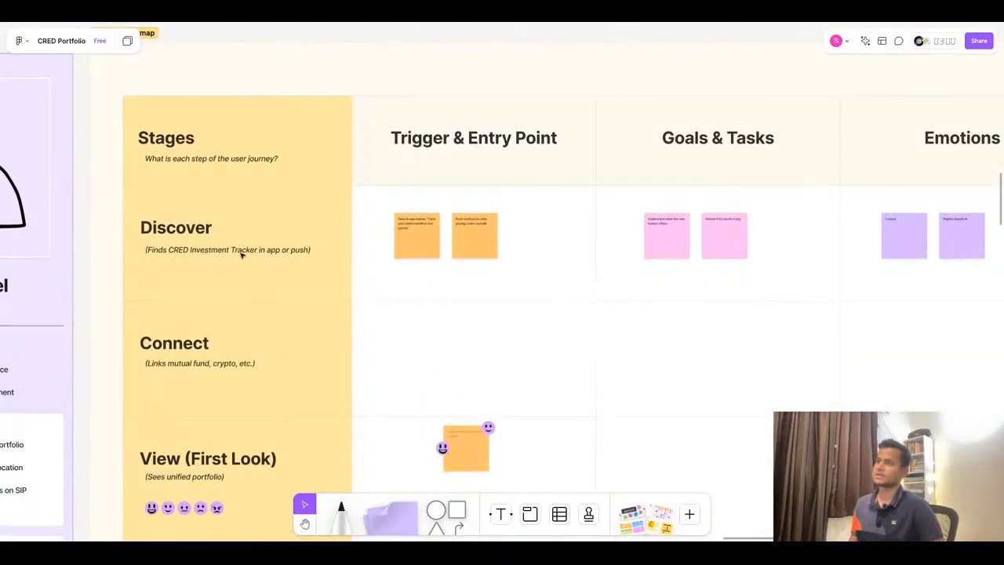
{"action": "scroll", "coordinate": [547, 139], "scroll_direction": "up", "scroll_amount": 5}
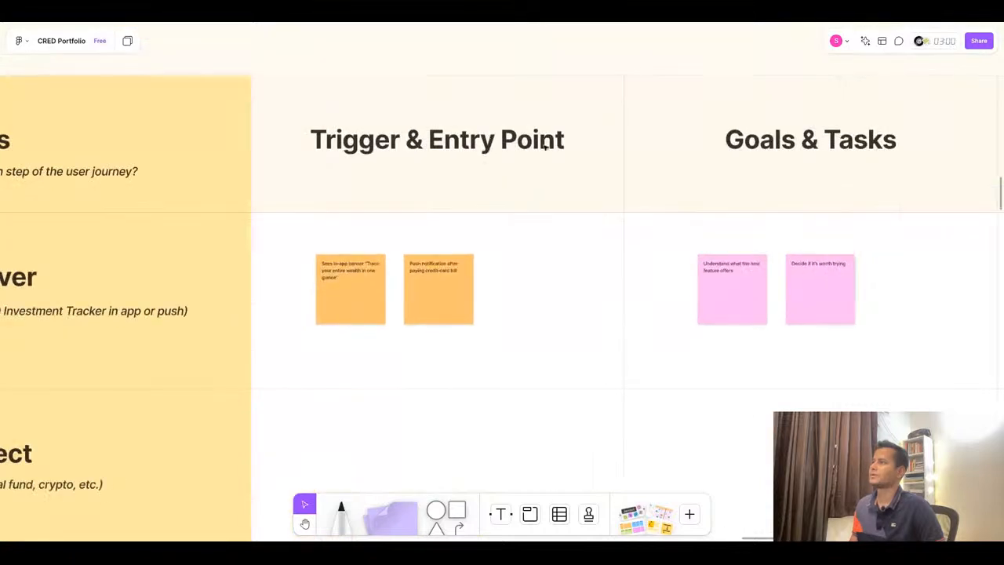
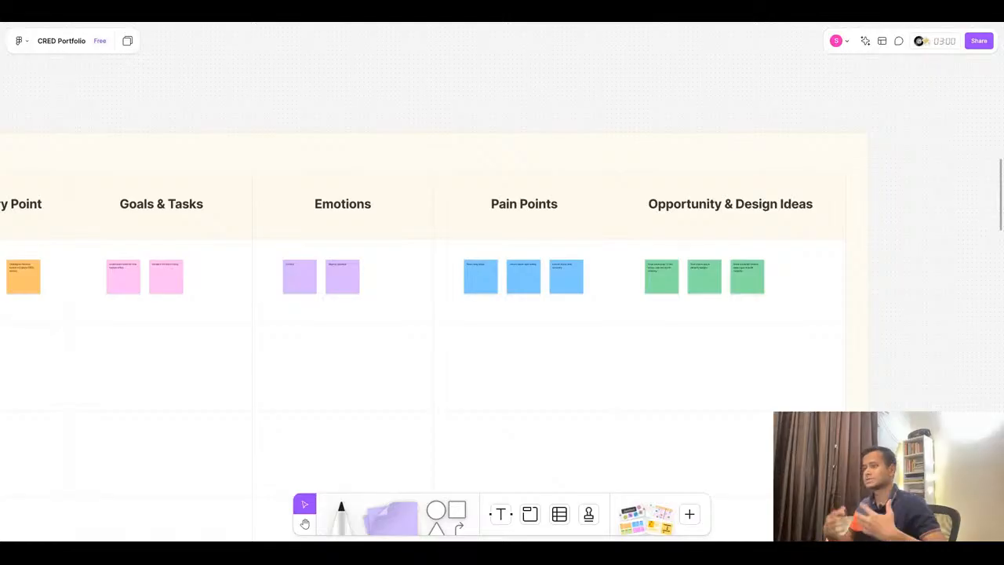
- Duplicate the three Discover-row Trigger & Entry Point sticky notes and move the copies down into the Connect row
{"action": "scroll", "coordinate": [833, 249], "scroll_direction": "down", "scroll_amount": 5}
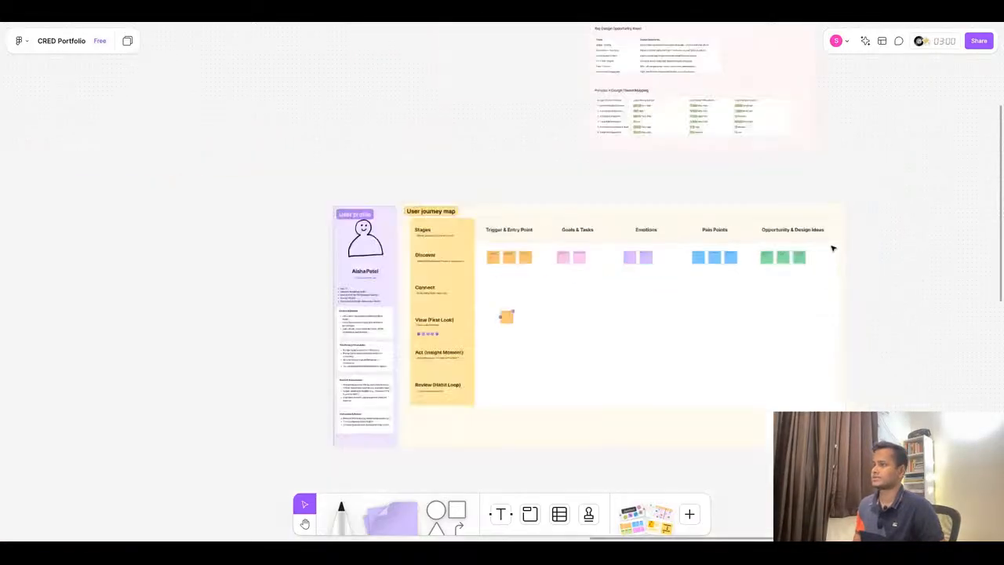
{"action": "scroll", "coordinate": [576, 321], "scroll_direction": "up", "scroll_amount": 6}
{"action": "scroll", "coordinate": [447, 277], "scroll_direction": "down", "scroll_amount": 1}
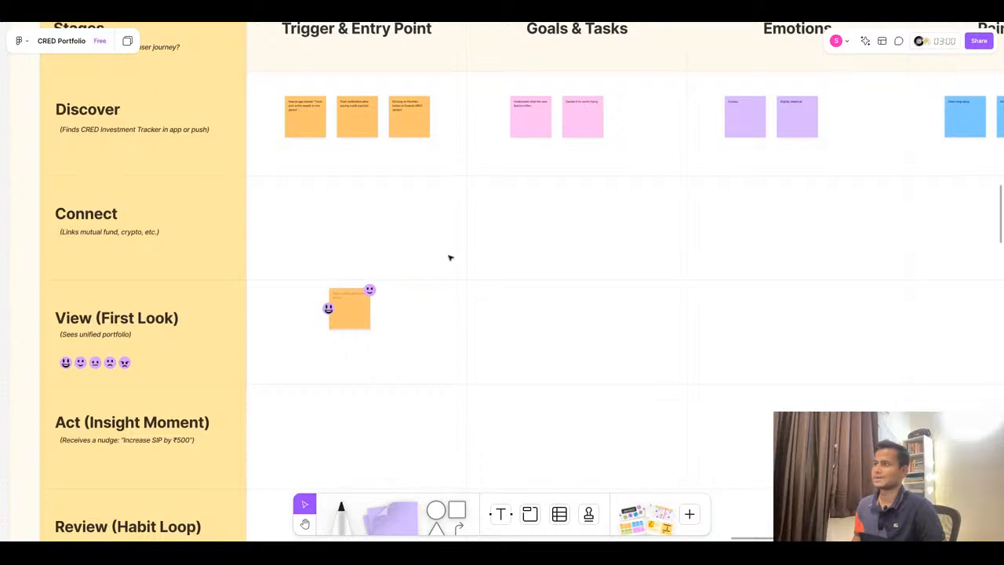
{"action": "scroll", "coordinate": [343, 218], "scroll_direction": "up", "scroll_amount": 2}
{"action": "left_click", "coordinate": [309, 157]}
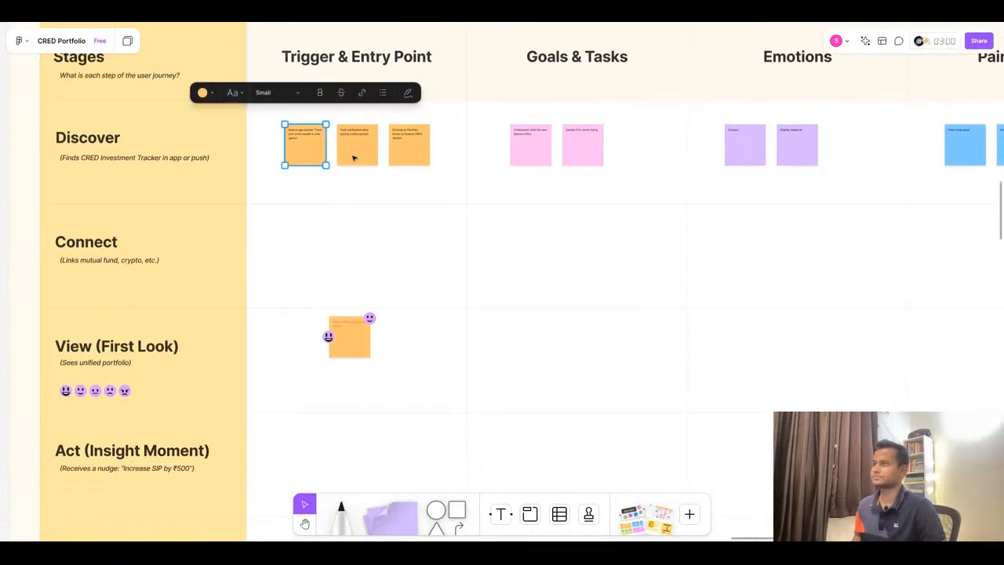
{"action": "left_click", "coordinate": [353, 157], "text": "shift"}
{"action": "left_click", "coordinate": [424, 159], "text": "shift"}
{"action": "key", "text": "ctrl+d"}
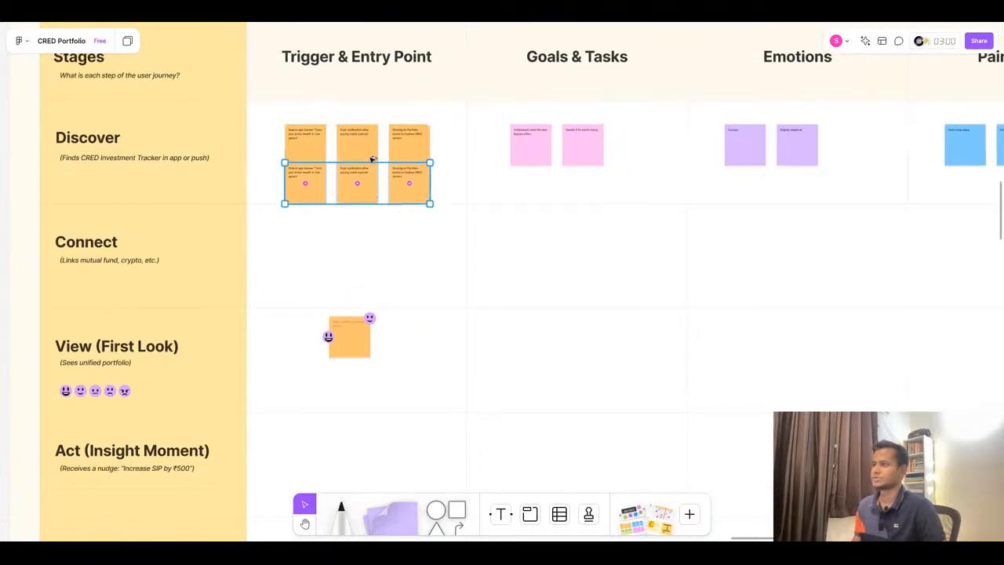
{"action": "left_click_drag", "start_coordinate": [373, 160], "coordinate": [373, 269]}
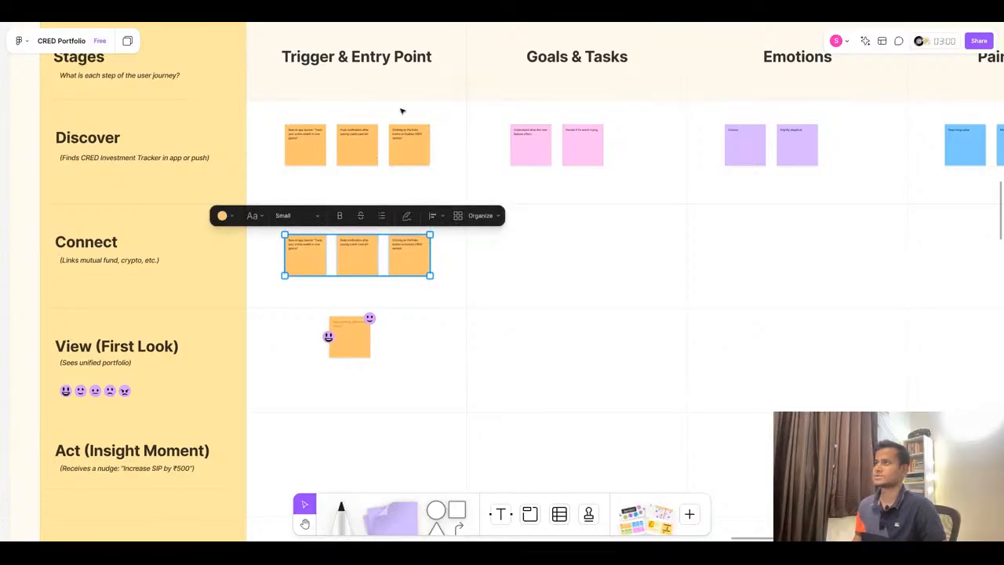
- Select the Connect-stage trigger text “Taps “Get Started” → onboarding flow” in the ChatGPT journey map table
{"action": "left_click", "coordinate": [450, 24]}
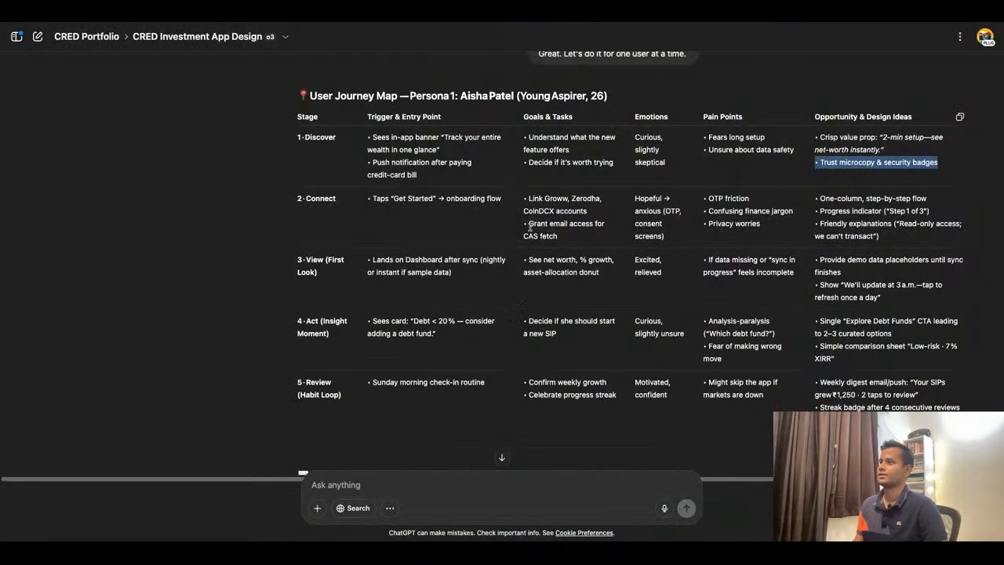
{"action": "left_click", "coordinate": [374, 201]}
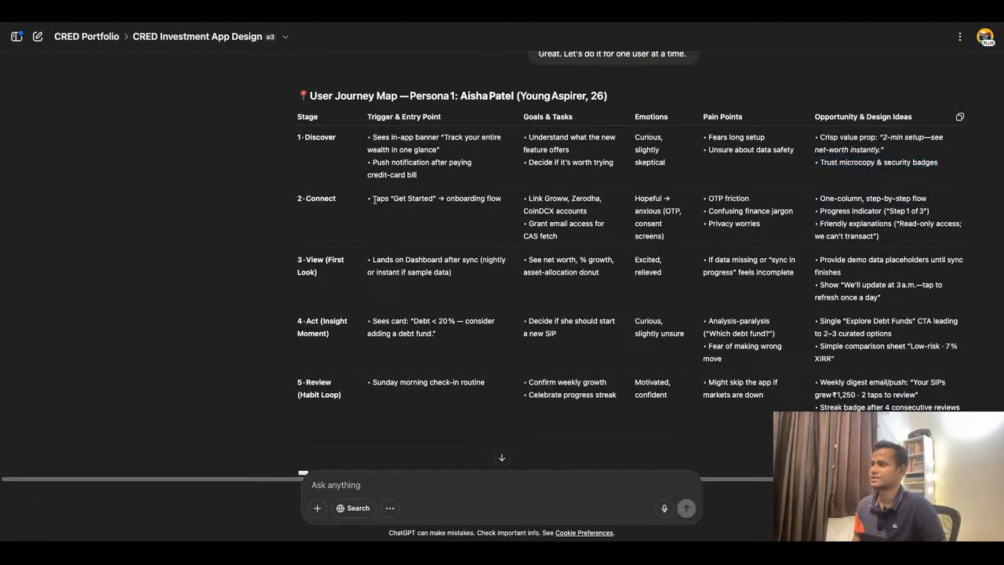
{"action": "left_click_drag", "start_coordinate": [506, 202], "coordinate": [374, 200]}
{"action": "key", "text": "super+c"}
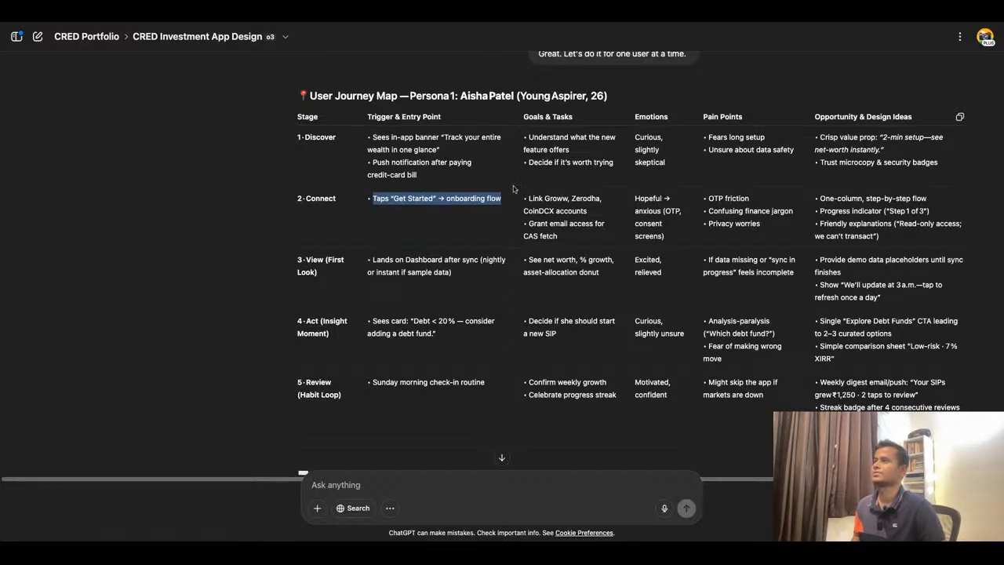
{"action": "scroll", "coordinate": [577, 186], "scroll_direction": "up", "scroll_amount": 1}
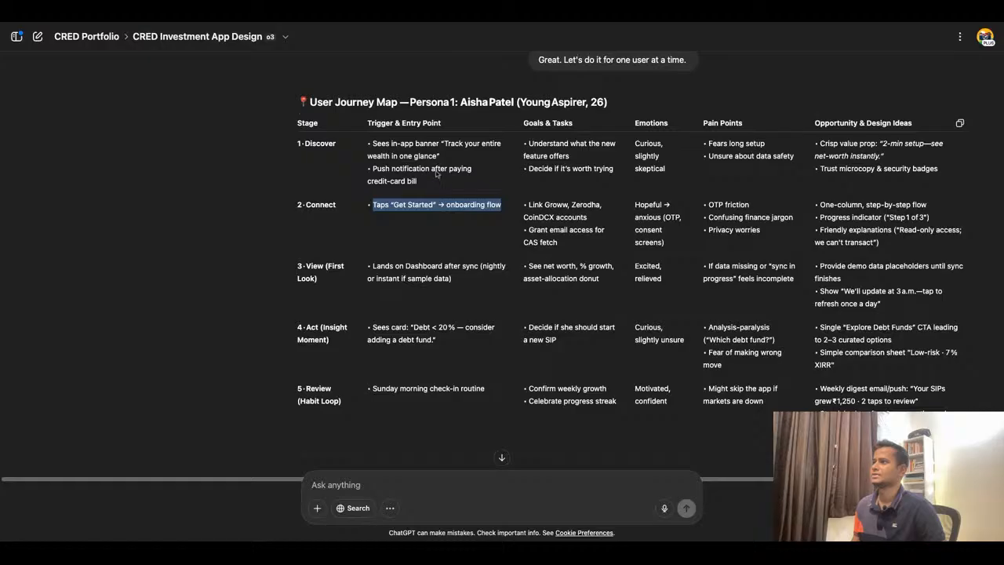
- Paste the onboarding-flow trigger text into the first Connect Trigger & Entry Point sticky note, replacing its contents
{"action": "key", "text": "super+Tab"}
{"action": "scroll", "coordinate": [354, 122], "scroll_direction": "up", "scroll_amount": 5}
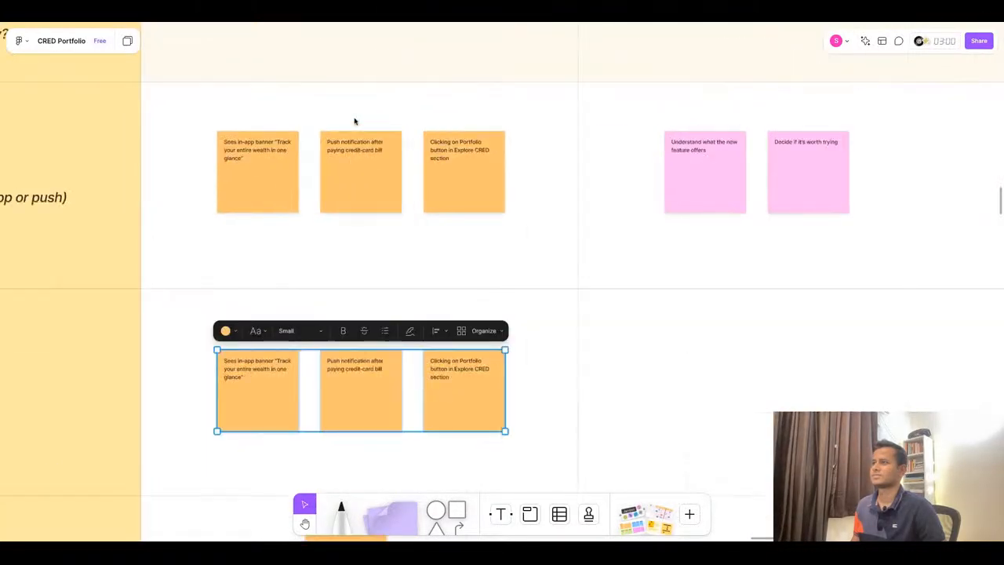
{"action": "key", "text": "super+Tab"}
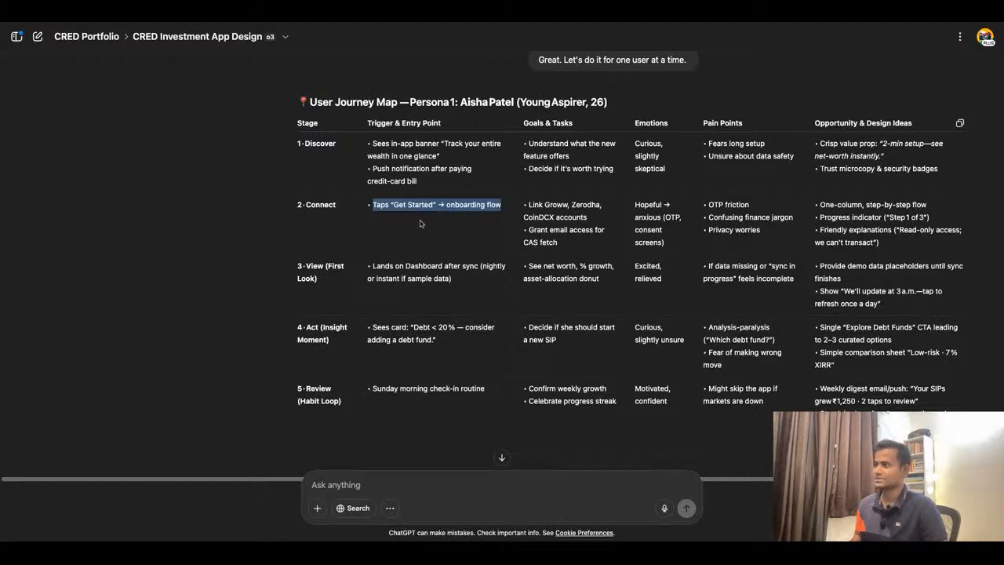
{"action": "key", "text": "super+Tab"}
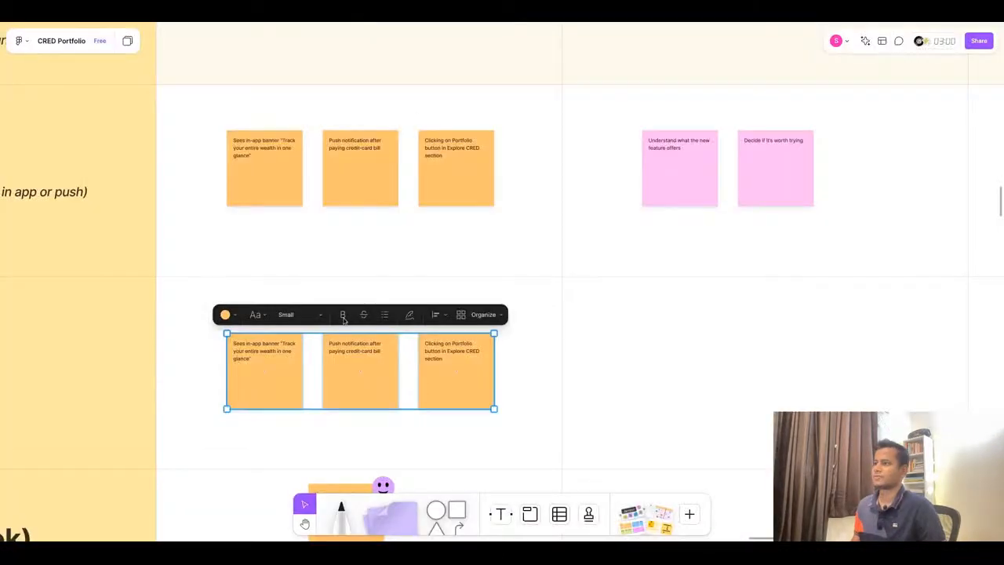
{"action": "double_click", "coordinate": [258, 358]}
{"action": "key", "text": "super+v"}
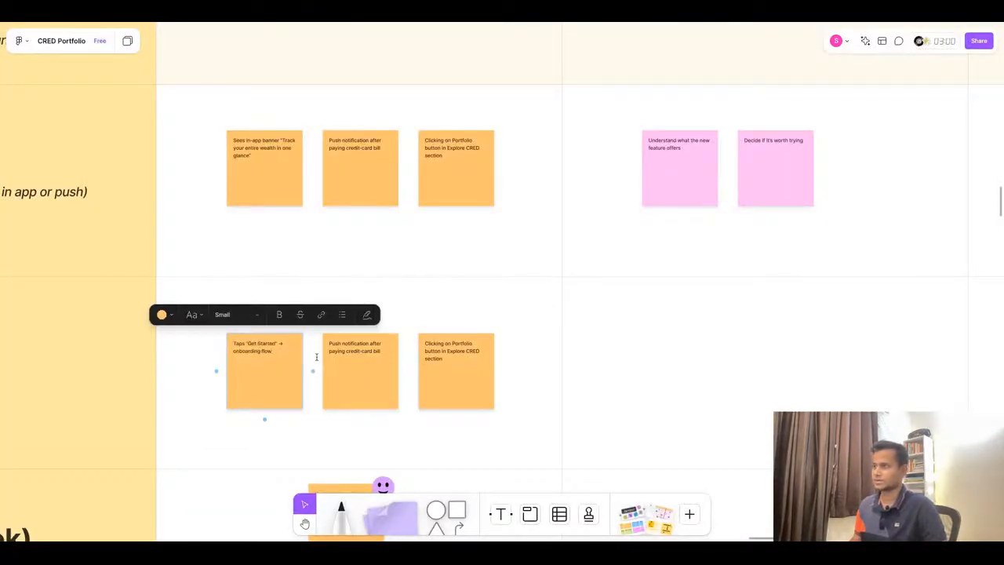
{"action": "left_click", "coordinate": [502, 328]}
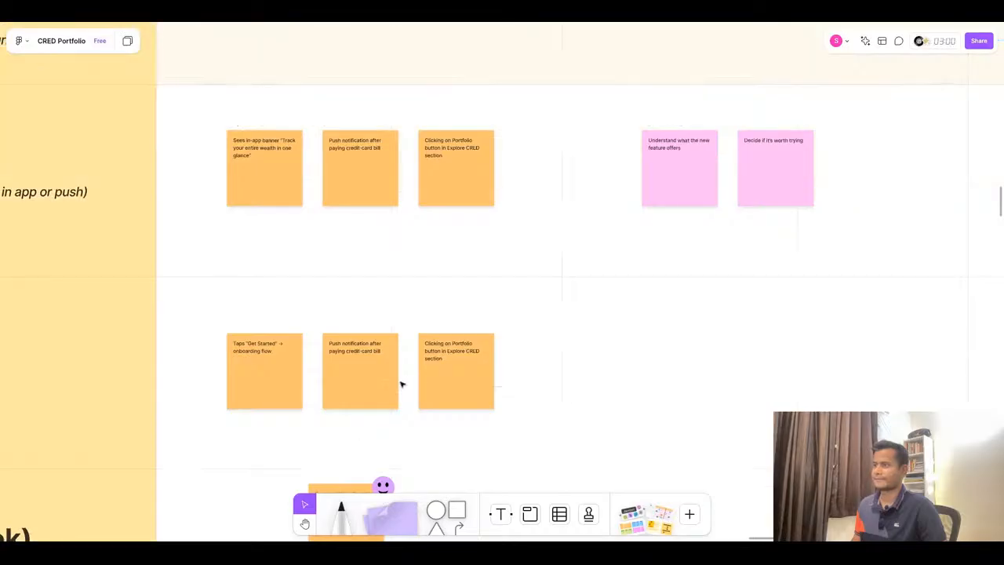
- Delete the other two duplicated sticky notes in the Connect Trigger & Entry Point cell
{"action": "left_click", "coordinate": [424, 377]}
{"action": "left_click", "coordinate": [379, 385], "text": "shift"}
{"action": "key", "text": "Delete"}
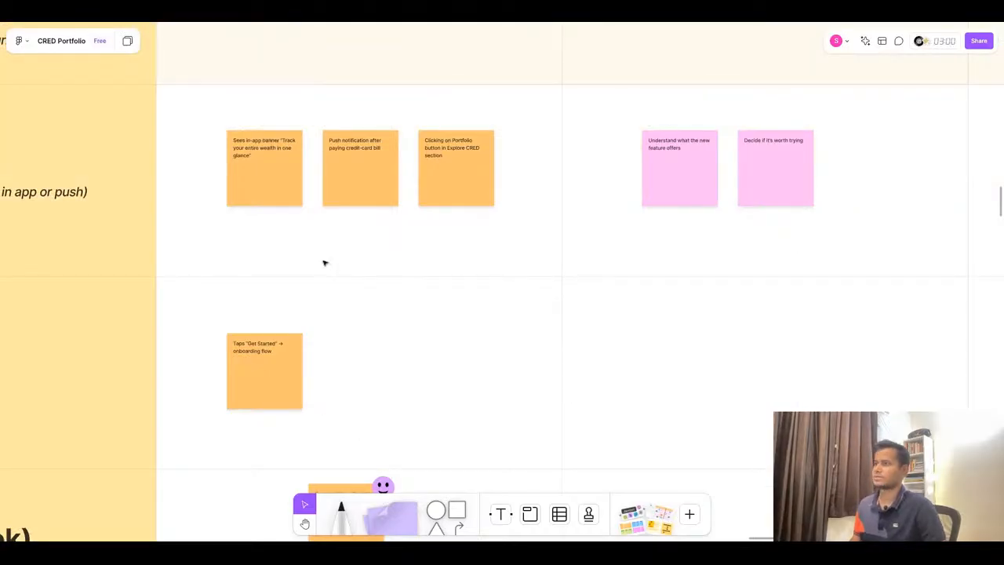
{"action": "scroll", "coordinate": [324, 263], "scroll_direction": "down", "scroll_amount": 4}
- Copy “Link Groww, Zerodha, CoinDCX accounts” from ChatGPT and paste it into a copy of a Goals & Tasks sticky placed in the Connect row
{"action": "key", "text": "super+Tab"}
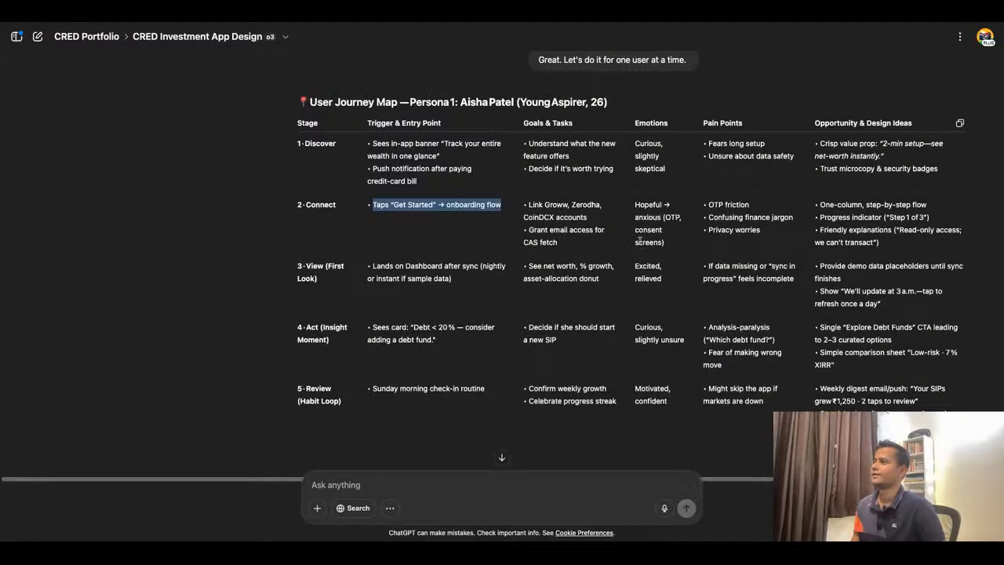
{"action": "left_click_drag", "start_coordinate": [598, 217], "coordinate": [524, 205]}
{"action": "key", "text": "ctrl+c"}
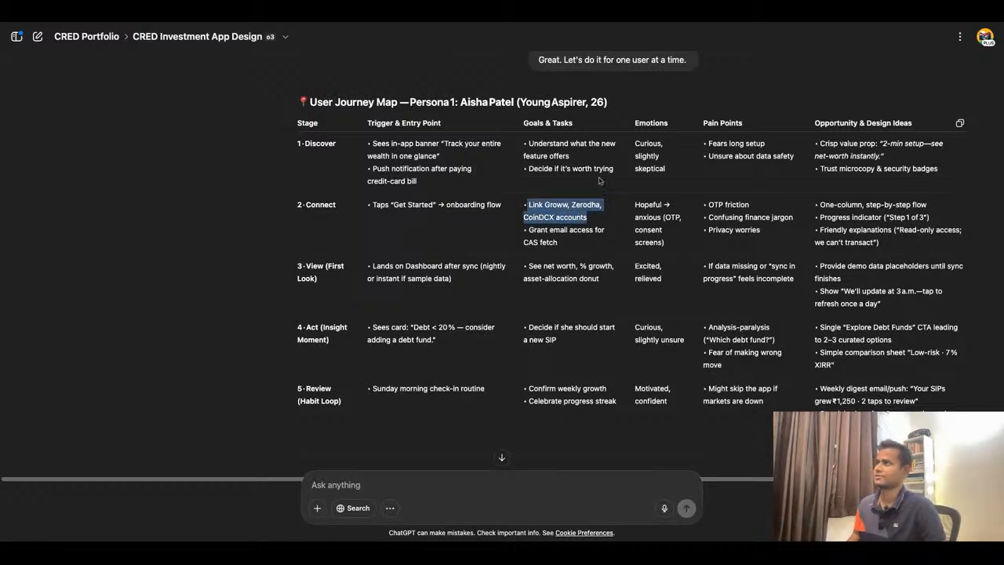
{"action": "key", "text": "super+Tab"}
{"action": "scroll", "coordinate": [486, 235], "scroll_direction": "up", "scroll_amount": 3}
{"action": "left_click", "coordinate": [503, 207]}
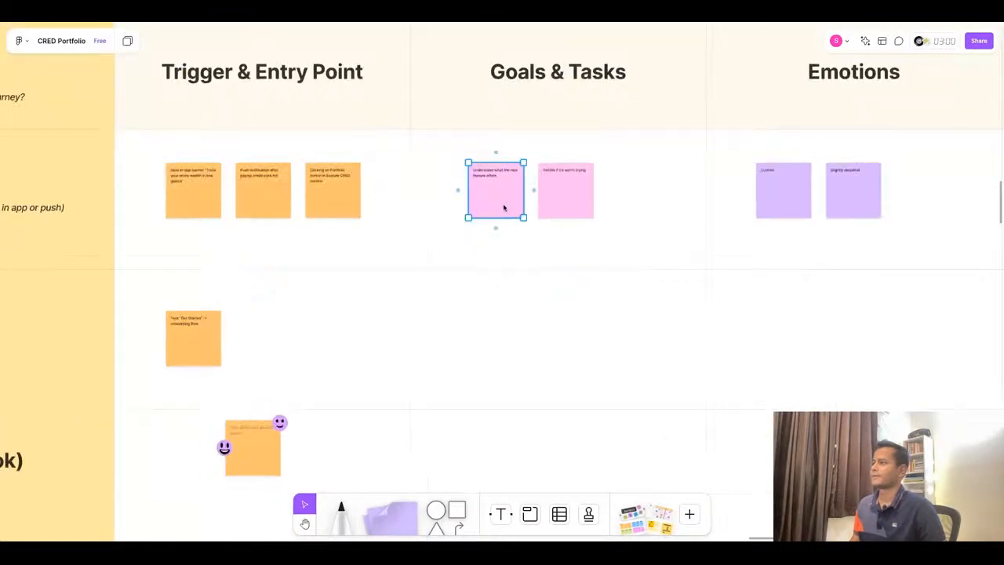
{"action": "left_click_drag", "start_coordinate": [504, 207], "coordinate": [505, 335]}
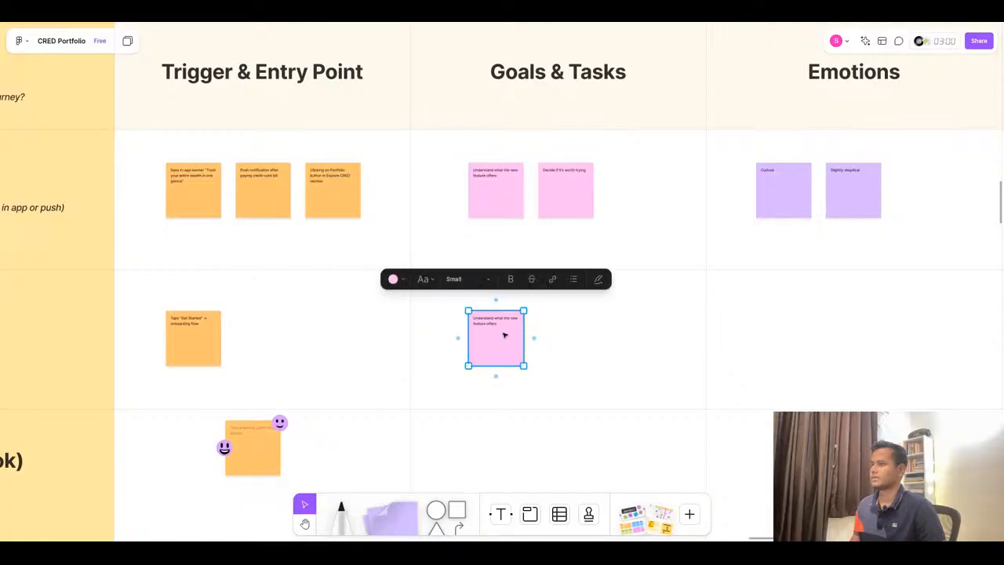
{"action": "double_click", "coordinate": [501, 327]}
{"action": "key", "text": "ctrl+v"}
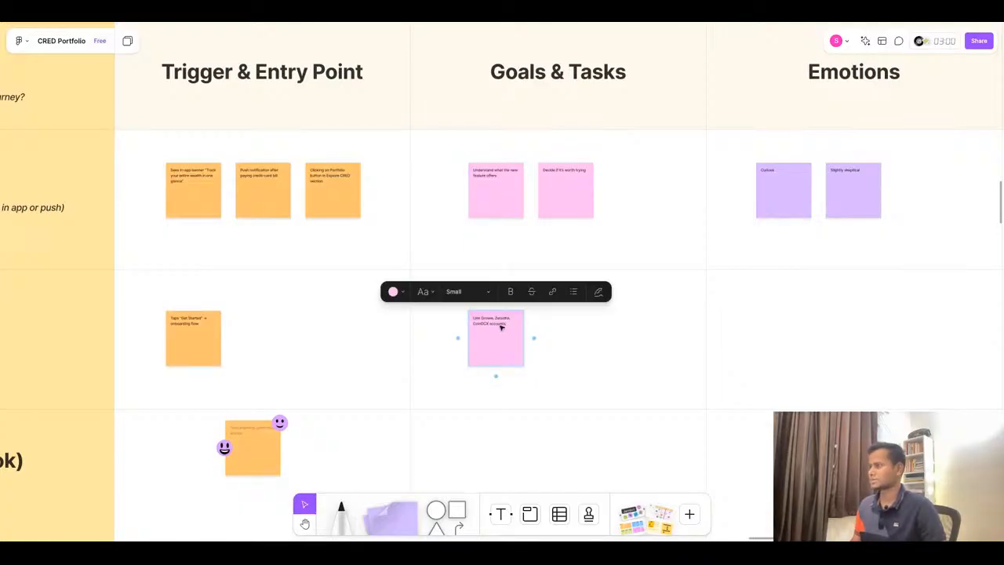
{"action": "scroll", "coordinate": [499, 325], "scroll_direction": "up", "scroll_amount": 3}
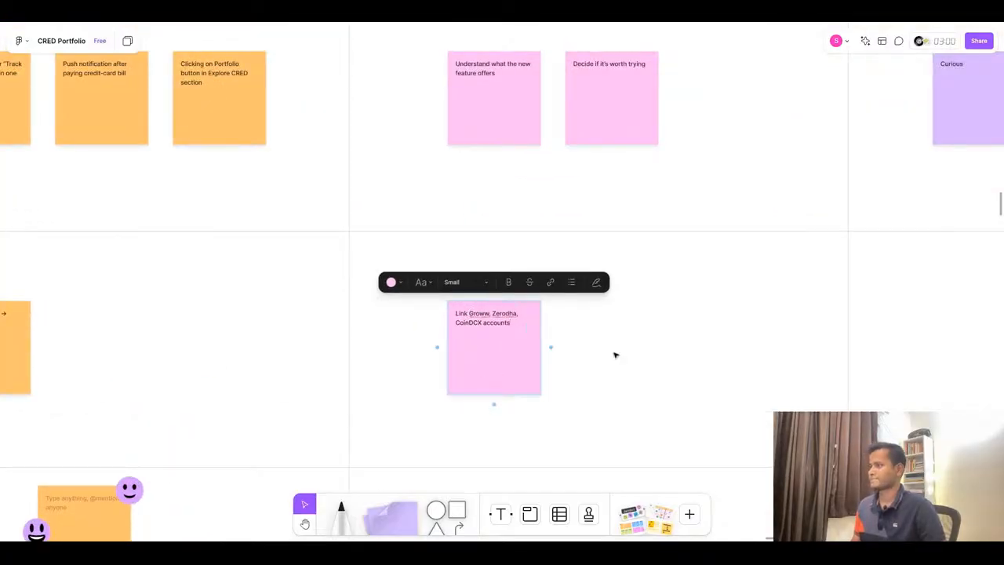
{"action": "left_click", "coordinate": [644, 344]}
- Copy “Grant email access for CAS fetch”, paste it into a duplicated Connect Goals & Tasks sticky beside the first, and remove its bullet
{"action": "left_click", "coordinate": [478, 23]}
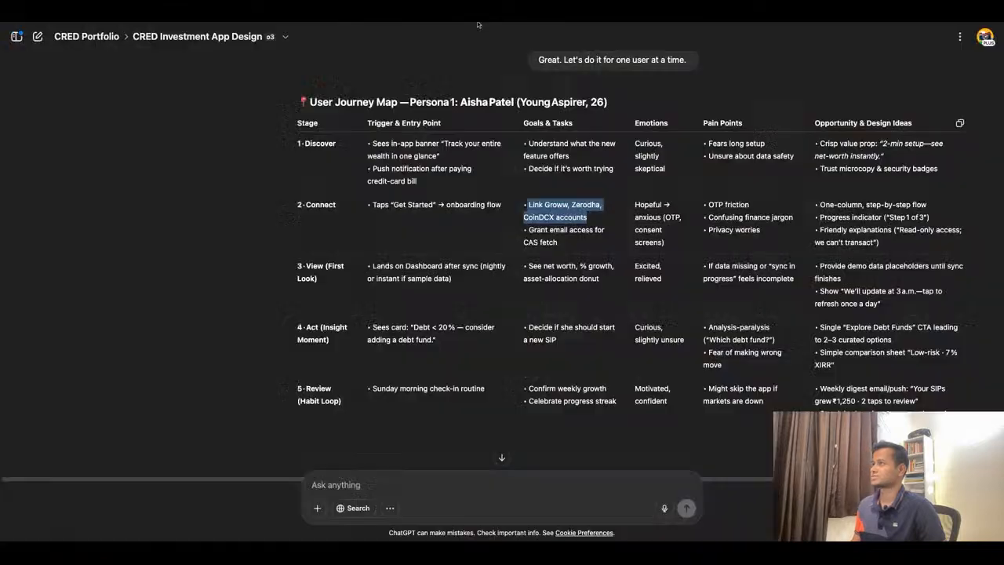
{"action": "triple_click", "coordinate": [550, 230]}
{"action": "key", "text": "super+c"}
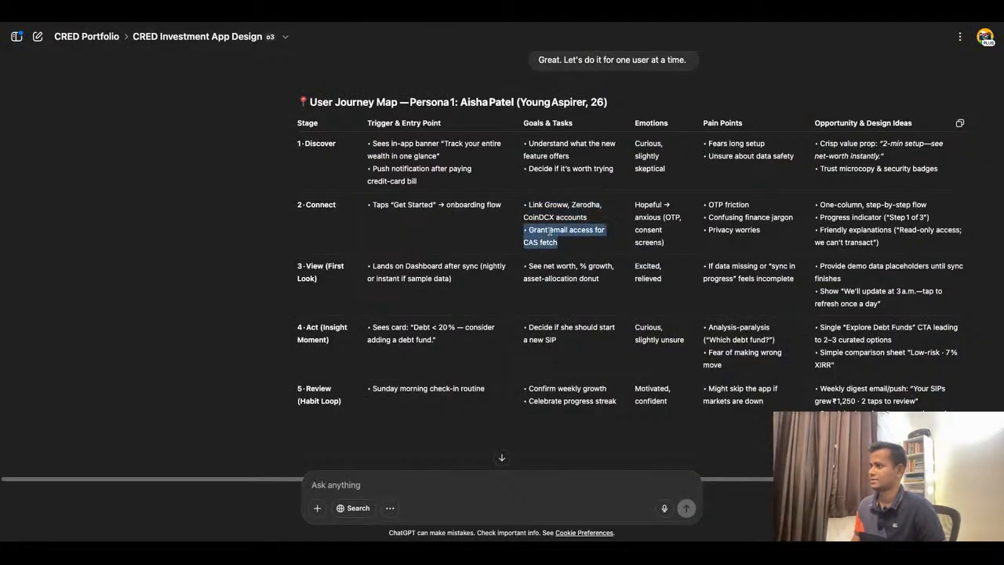
{"action": "left_click", "coordinate": [368, 25]}
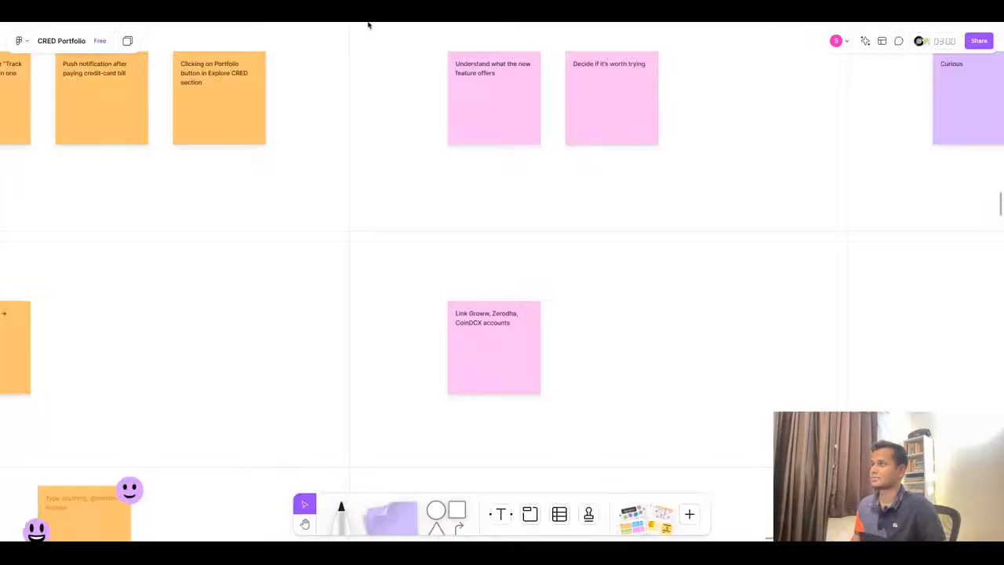
{"action": "left_click", "coordinate": [492, 345]}
{"action": "key", "text": "super+d"}
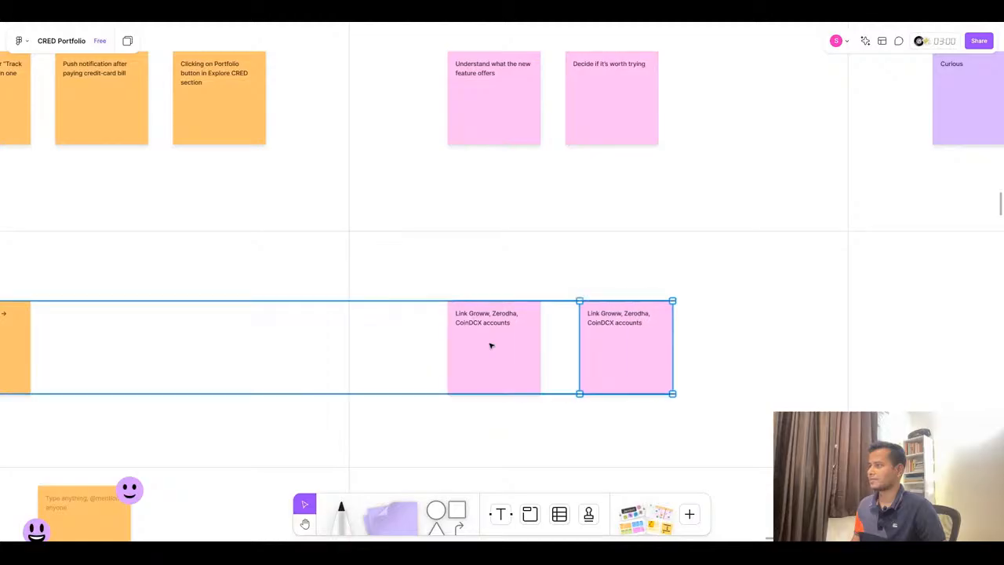
{"action": "key", "text": "Left"}
{"action": "key", "text": "Left"}
{"action": "key", "text": "Left"}
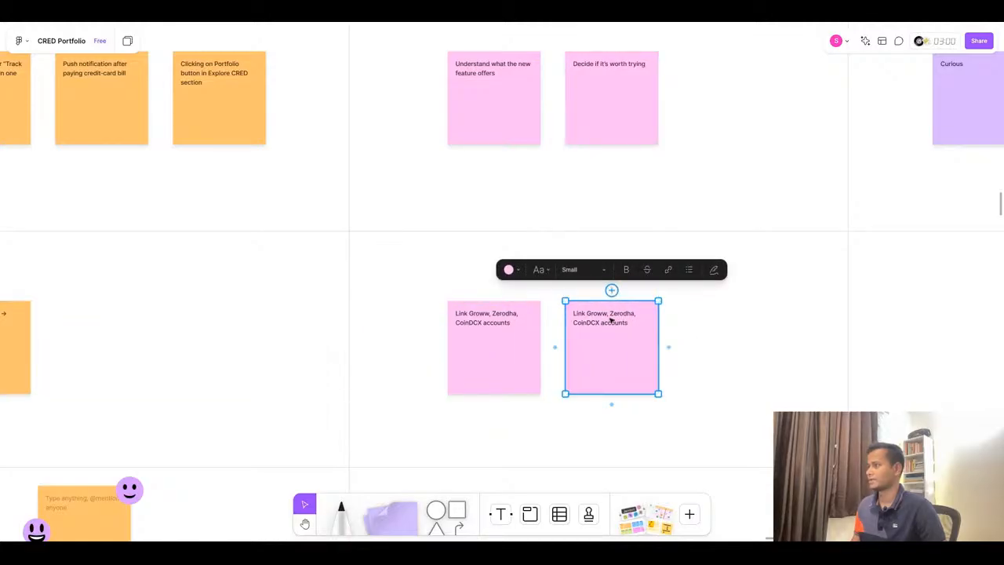
{"action": "double_click", "coordinate": [611, 320]}
{"action": "key", "text": "super+v"}
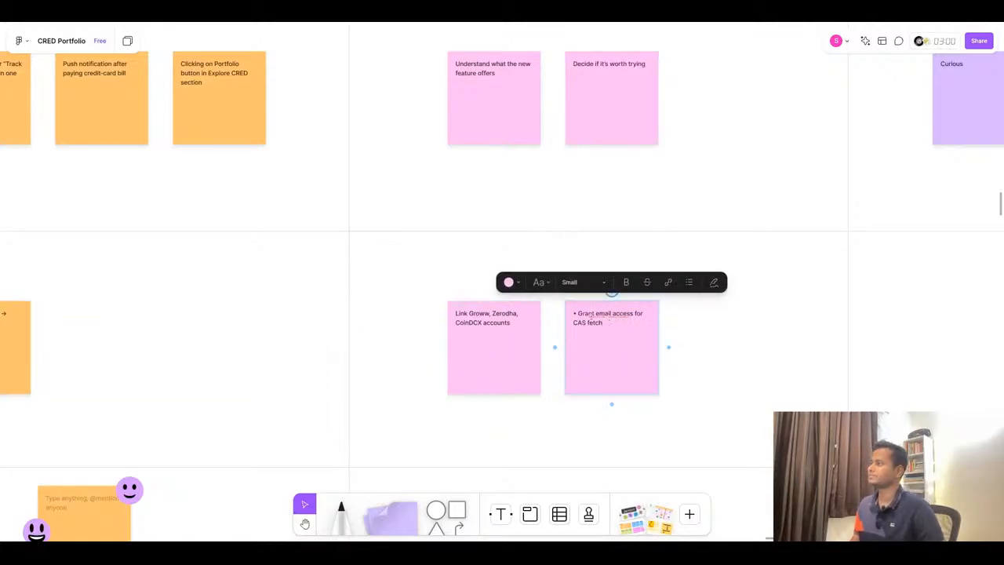
{"action": "key", "text": "BackSpace"}
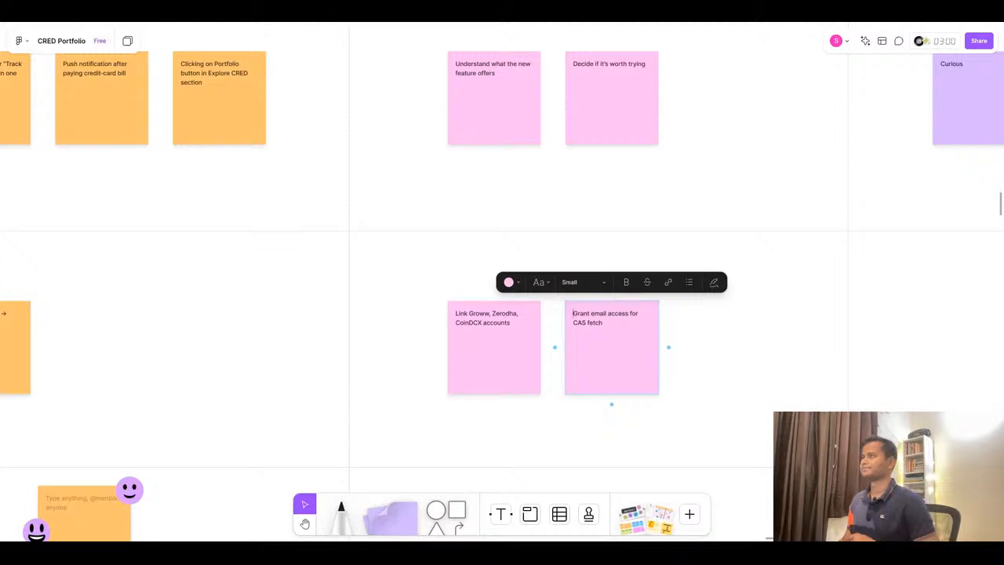
{"action": "key", "text": "ctrl+Tab"}
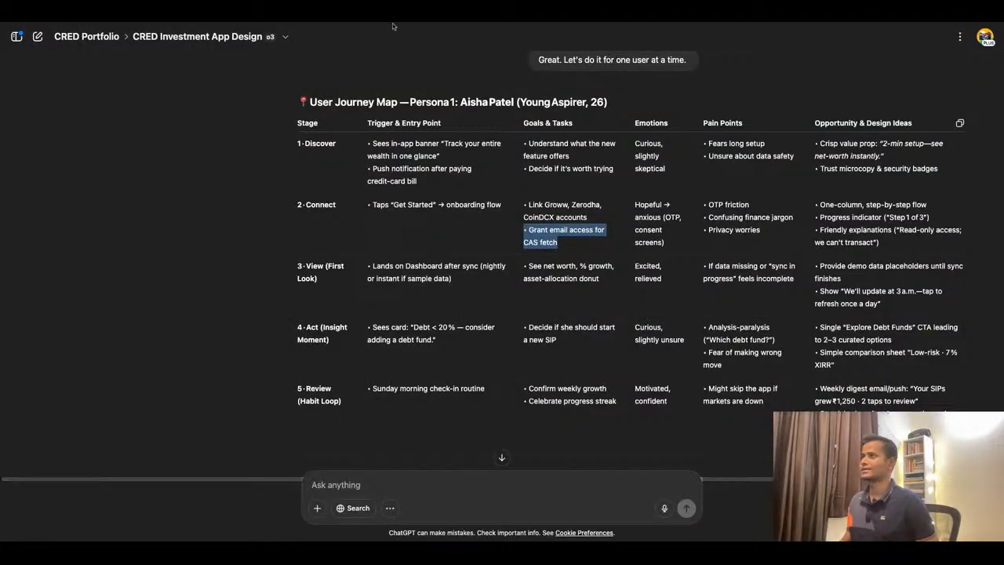
{"action": "key", "text": "ctrl+Tab"}
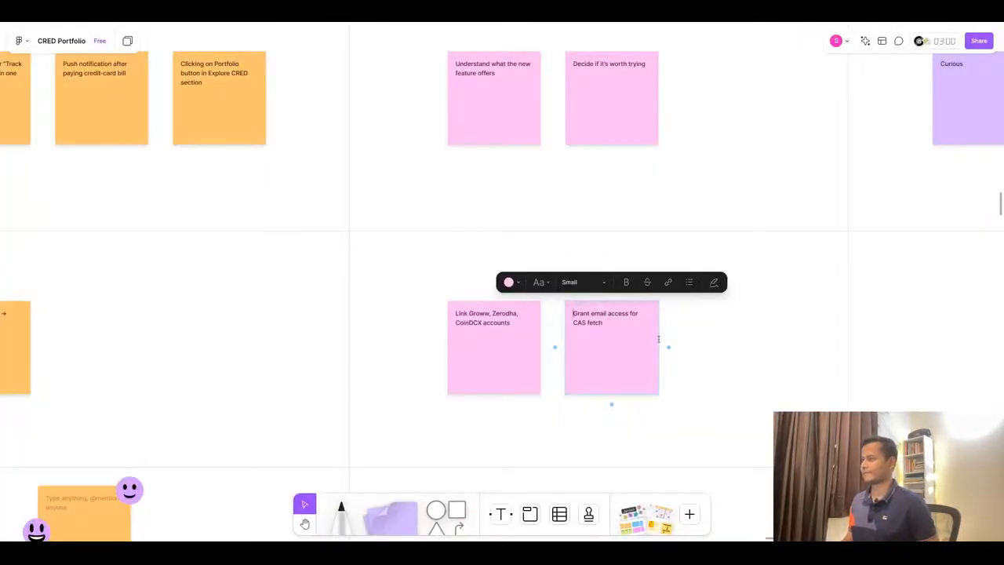
{"action": "left_click", "coordinate": [738, 367]}
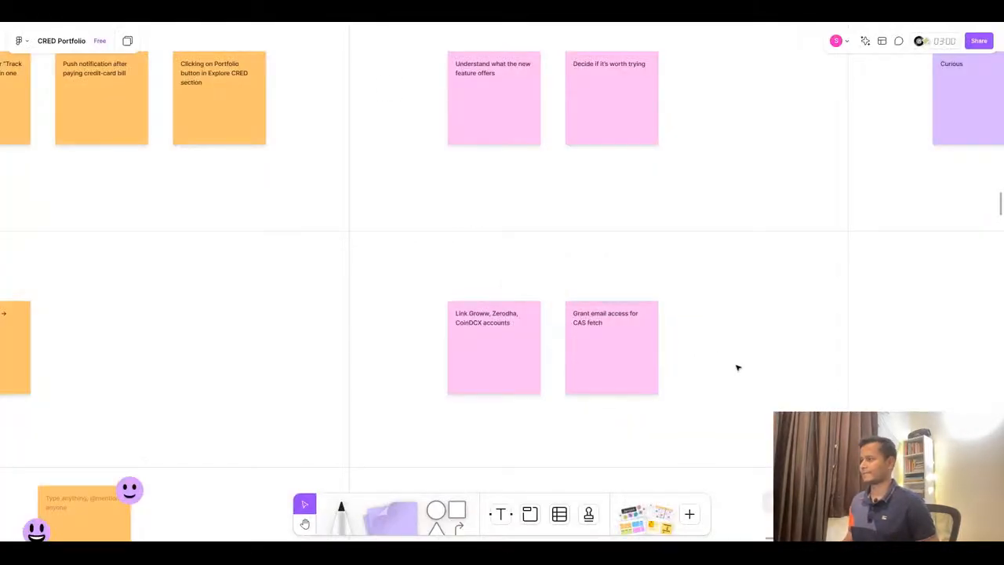
- Copy “Hopeful → anxious (OTP, consent screens)” from ChatGPT and paste it into a duplicated Emotions sticky placed in the Connect row
{"action": "left_click", "coordinate": [507, 21]}
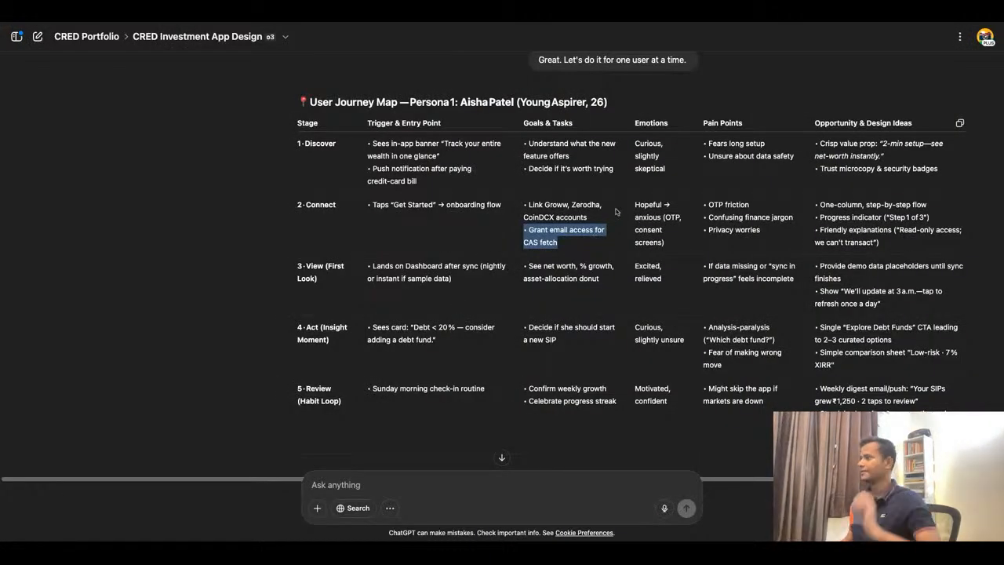
{"action": "left_click", "coordinate": [665, 205]}
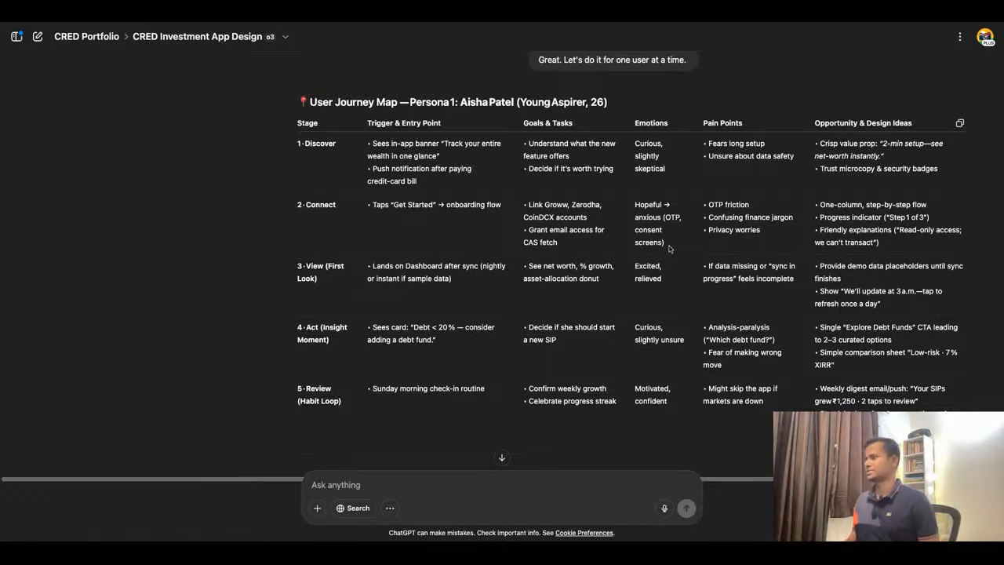
{"action": "left_click_drag", "start_coordinate": [667, 245], "coordinate": [634, 203]}
{"action": "key", "text": "ctrl+c"}
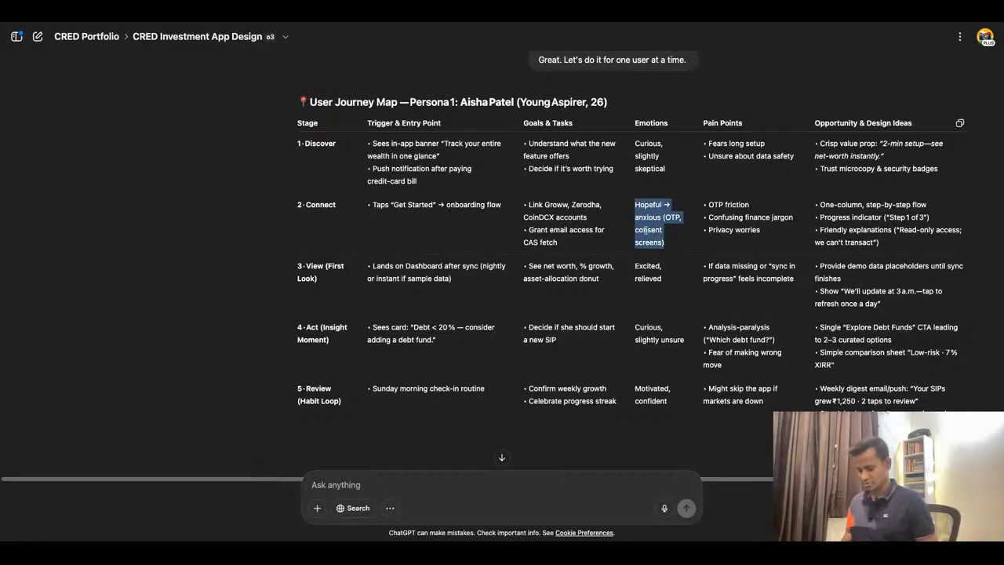
{"action": "left_click", "coordinate": [401, 24]}
{"action": "left_click", "coordinate": [615, 335]}
{"action": "scroll", "coordinate": [726, 278], "scroll_direction": "down", "scroll_amount": 5}
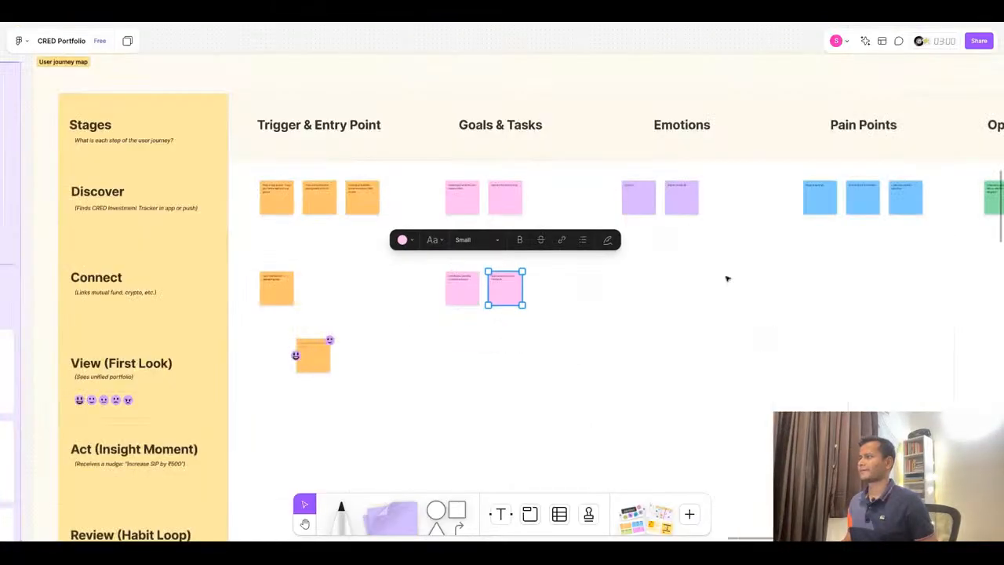
{"action": "scroll", "coordinate": [751, 275], "scroll_direction": "up", "scroll_amount": 2}
{"action": "left_click", "coordinate": [590, 169]}
{"action": "left_click_drag", "start_coordinate": [592, 164], "coordinate": [593, 298], "text": "alt"}
{"action": "double_click", "coordinate": [592, 299]}
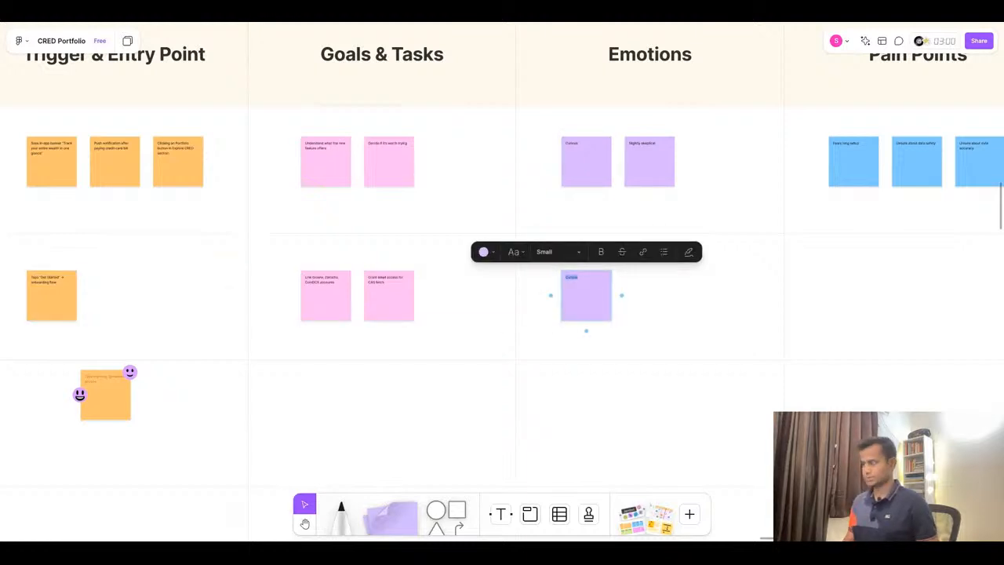
{"action": "key", "text": "ctrl+v"}
{"action": "scroll", "coordinate": [706, 290], "scroll_direction": "up", "scroll_amount": 5}
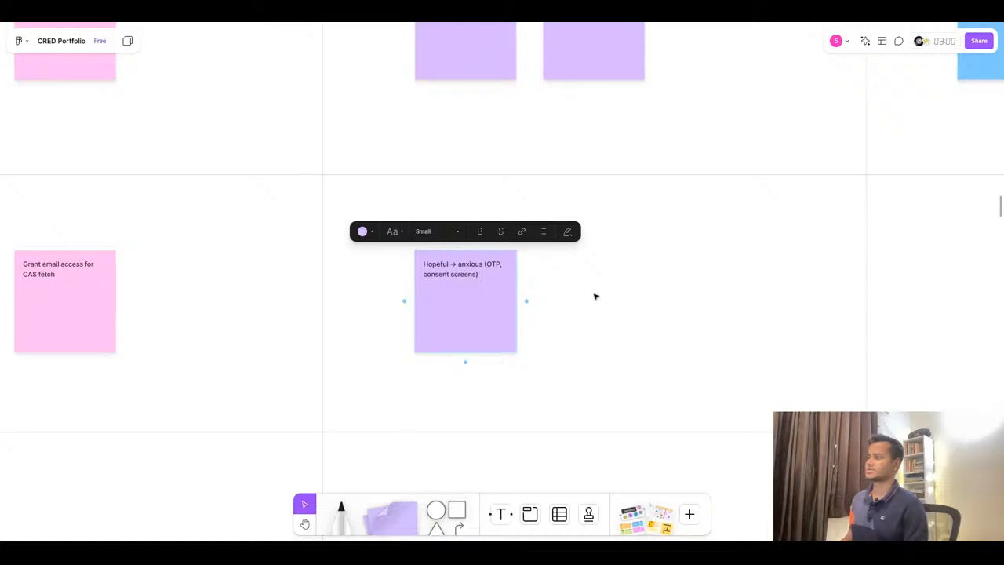
{"action": "key", "text": "super+Tab"}
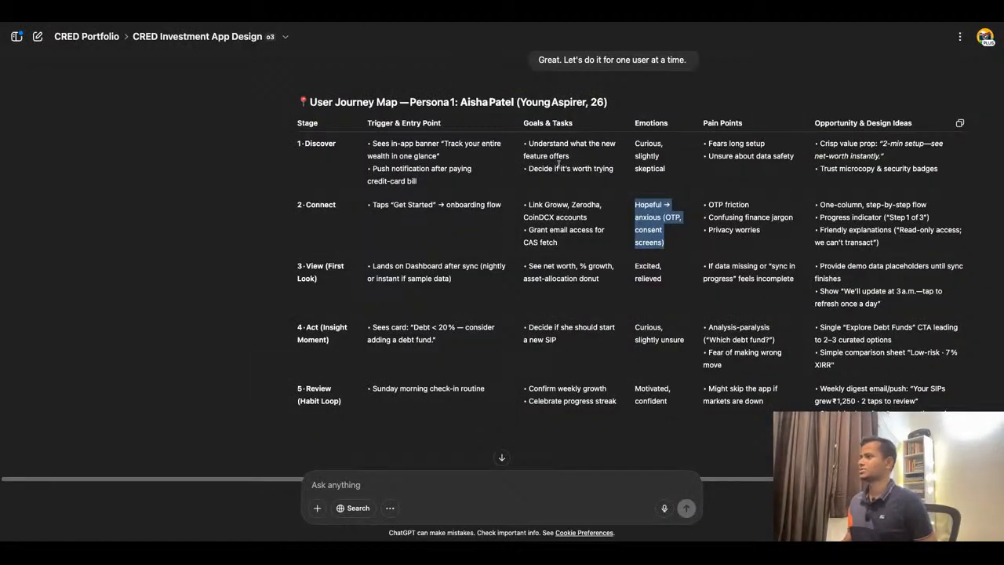
{"action": "left_click", "coordinate": [397, 27]}
{"action": "scroll", "coordinate": [373, 208], "scroll_direction": "down", "scroll_amount": 5}
{"action": "scroll", "coordinate": [788, 213], "scroll_direction": "up", "scroll_amount": 3}
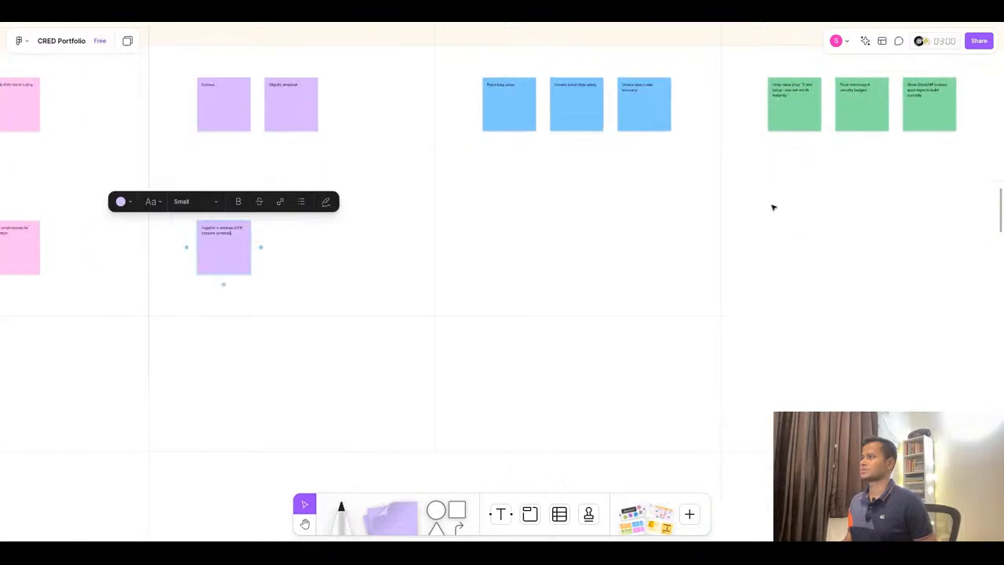
{"action": "left_click", "coordinate": [487, 105]}
{"action": "left_click", "coordinate": [453, 72]}
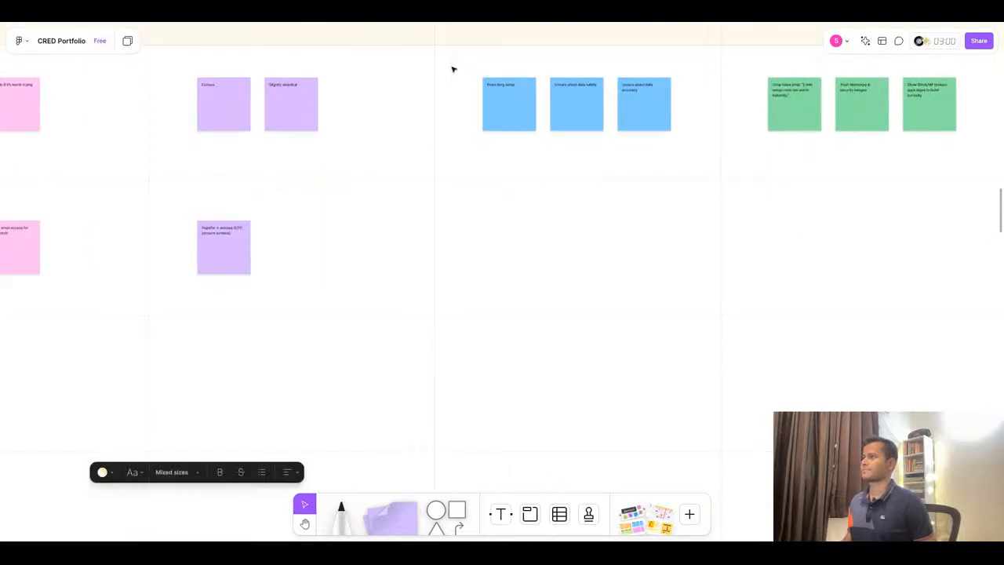
{"action": "left_click_drag", "start_coordinate": [452, 68], "coordinate": [551, 113]}
{"action": "key", "text": "ctrl+z"}
{"action": "mouse_move", "coordinate": [467, 65]}
{"action": "left_mouse_down"}
{"action": "mouse_move", "coordinate": [677, 164]}
{"action": "mouse_move", "coordinate": [465, 64]}
{"action": "left_mouse_up"}
{"action": "left_click", "coordinate": [576, 121]}
{"action": "left_click", "coordinate": [478, 110]}
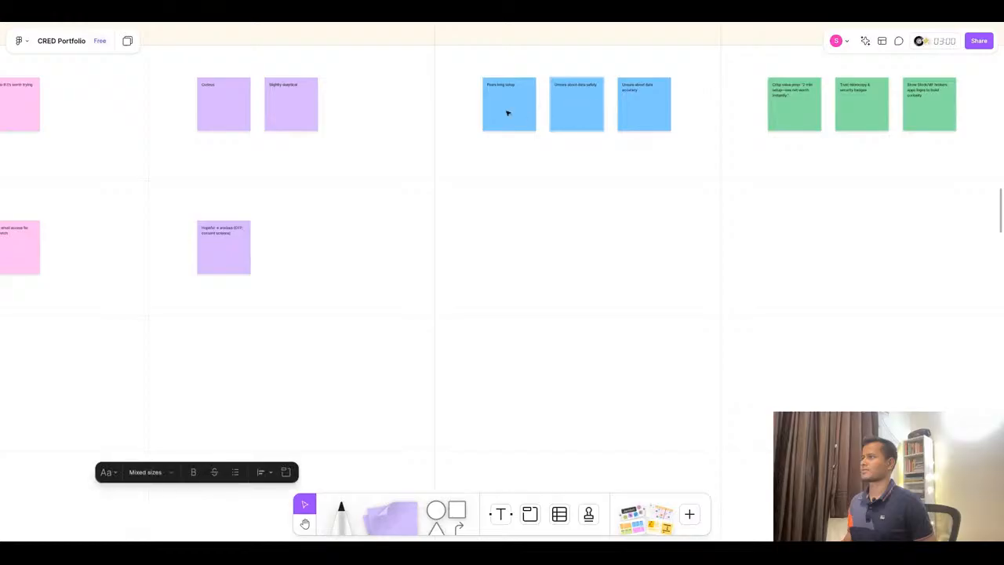
{"action": "left_click", "coordinate": [508, 113], "text": "shift"}
{"action": "left_click", "coordinate": [644, 116], "text": "shift"}
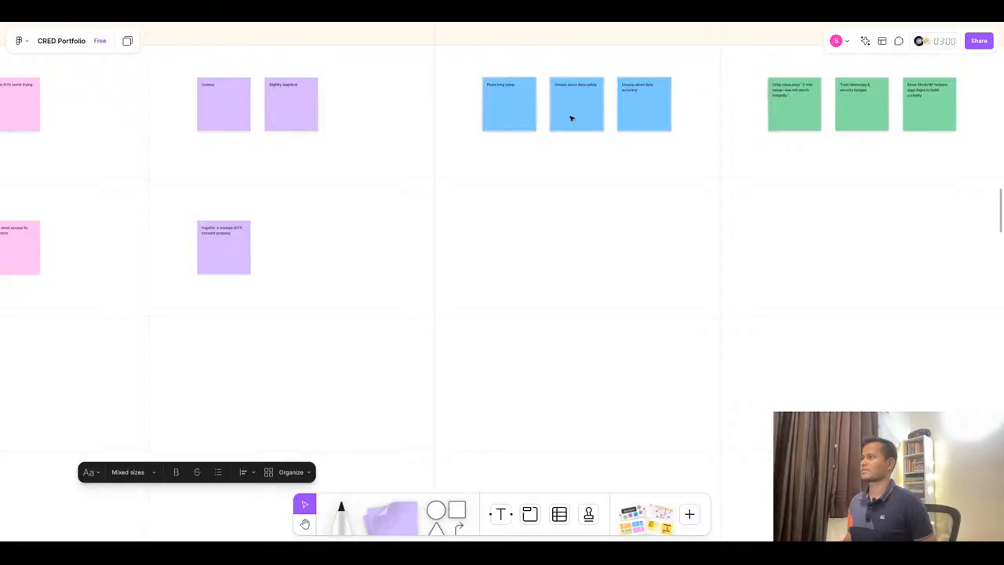
{"action": "left_click_drag", "start_coordinate": [572, 118], "coordinate": [575, 240]}
{"action": "key", "text": "ctrl+z"}
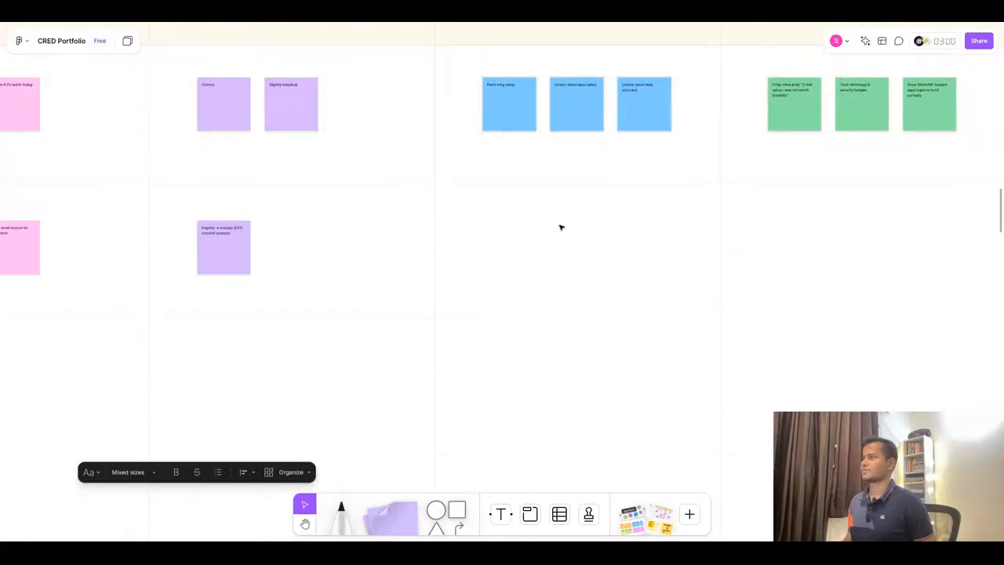
- Duplicate the three Discover Pain Points sticky notes down into the Connect row
{"action": "scroll", "coordinate": [561, 227], "scroll_direction": "down", "scroll_amount": 3}
{"action": "left_click", "coordinate": [531, 141]}
{"action": "left_click", "coordinate": [573, 153], "text": "shift"}
{"action": "left_click", "coordinate": [609, 154], "text": "shift"}
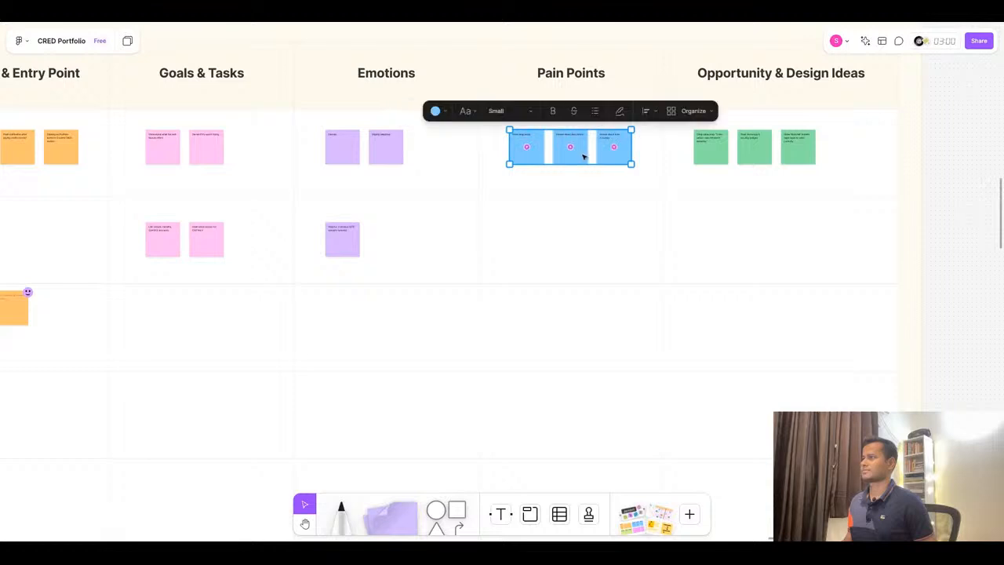
{"action": "mouse_move", "coordinate": [583, 190]}
{"action": "left_mouse_down"}
{"action": "mouse_move", "coordinate": [581, 157]}
{"action": "mouse_move", "coordinate": [586, 193]}
{"action": "left_mouse_up"}
{"action": "left_click", "coordinate": [524, 158]}
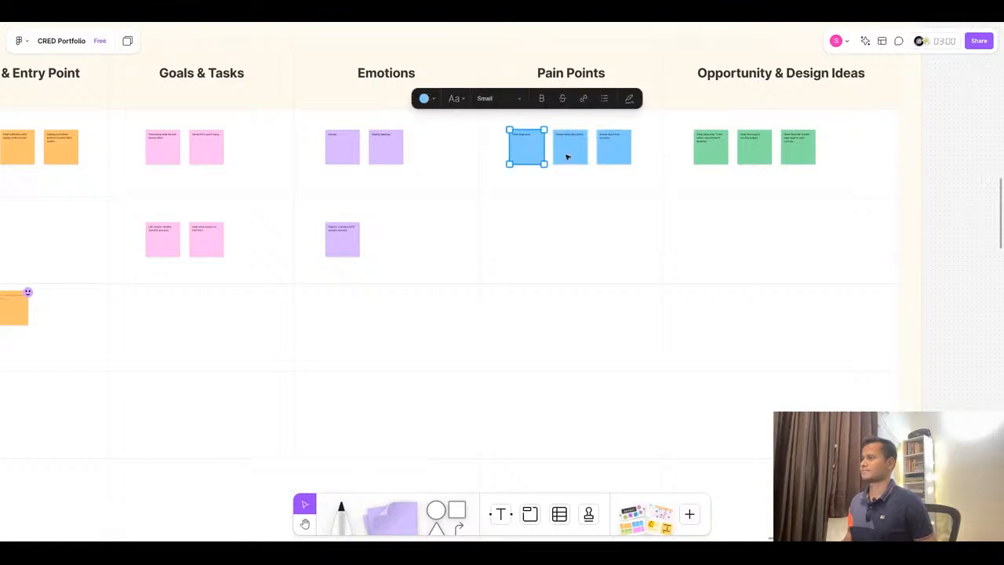
{"action": "left_click", "coordinate": [568, 156], "text": "shift"}
{"action": "left_click", "coordinate": [615, 157], "text": "shift"}
{"action": "left_click_drag", "start_coordinate": [566, 159], "coordinate": [566, 252]}
- Copy “OTP friction” from ChatGPT into the first Connect Pain Points sticky, replacing its text, and remove the bullet
{"action": "key", "text": "super+Tab"}
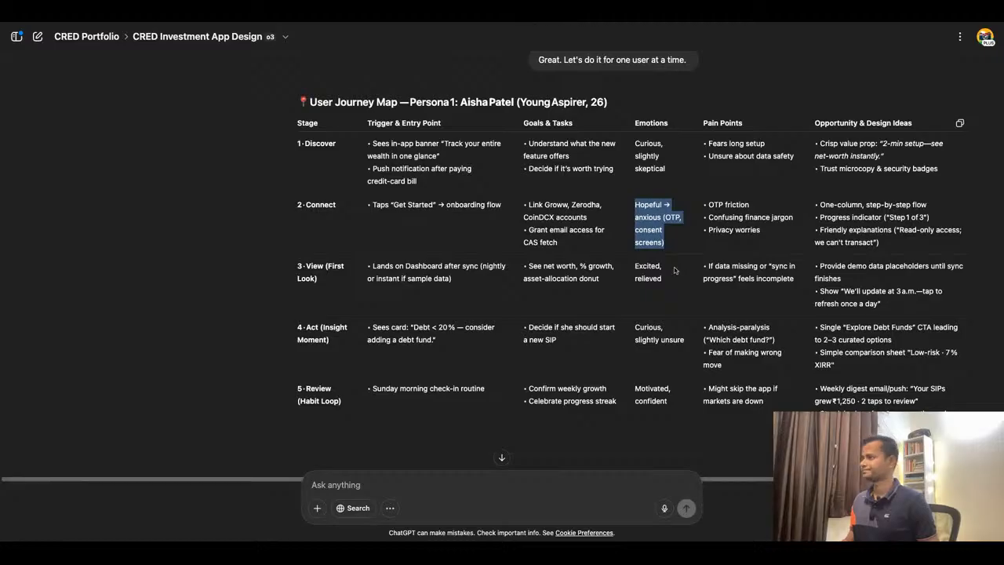
{"action": "triple_click", "coordinate": [731, 203]}
{"action": "key", "text": "ctrl+c"}
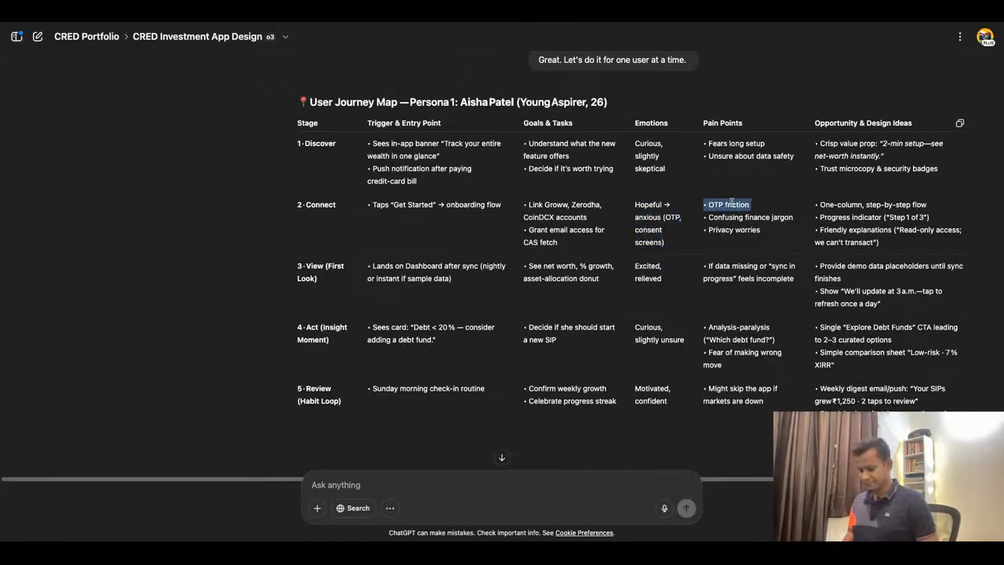
{"action": "key", "text": "super+Tab"}
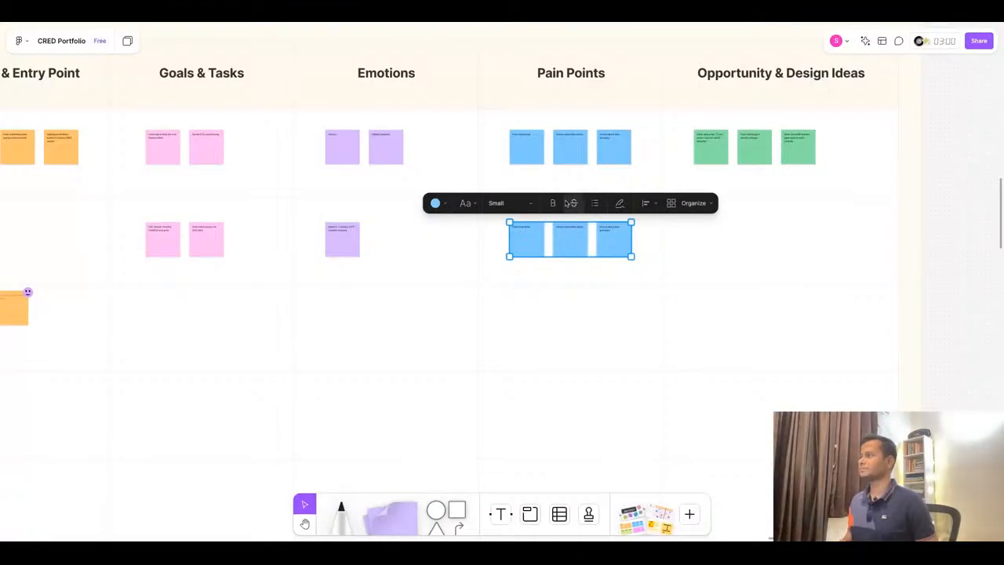
{"action": "double_click", "coordinate": [532, 231]}
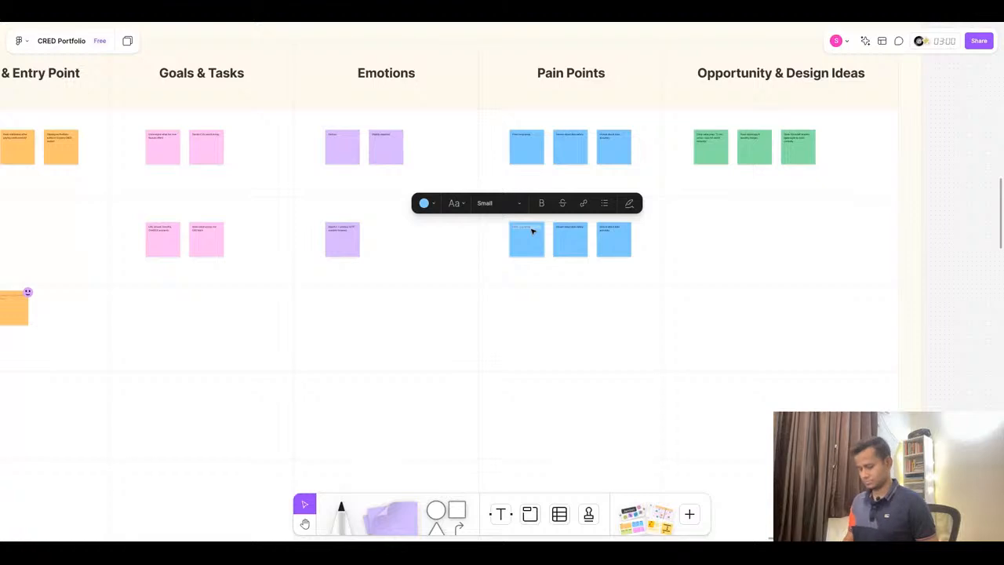
{"action": "key", "text": "ctrl+v"}
{"action": "scroll", "coordinate": [531, 228], "scroll_direction": "up", "scroll_amount": 5}
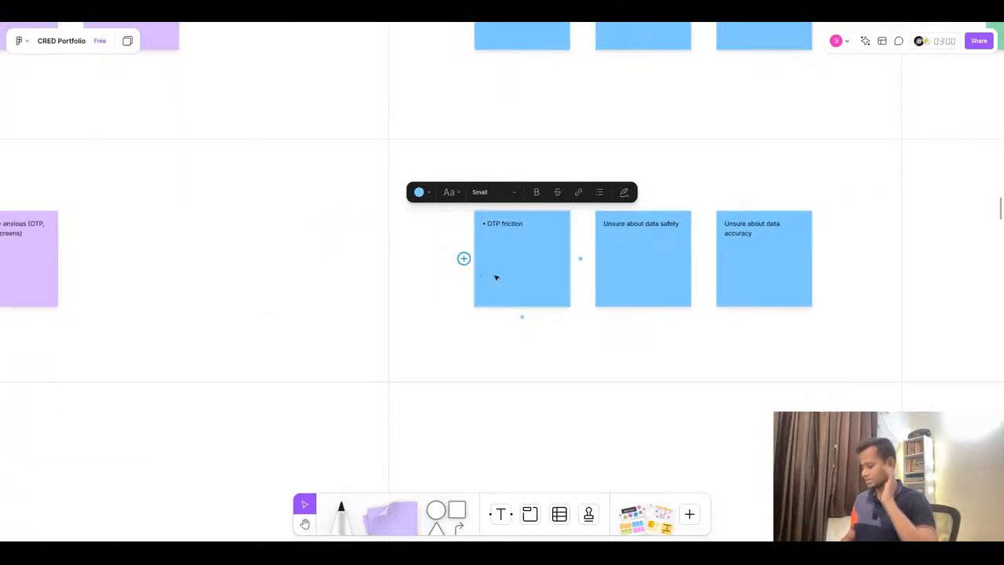
{"action": "key", "text": "BackSpace"}
{"action": "key", "text": "BackSpace"}
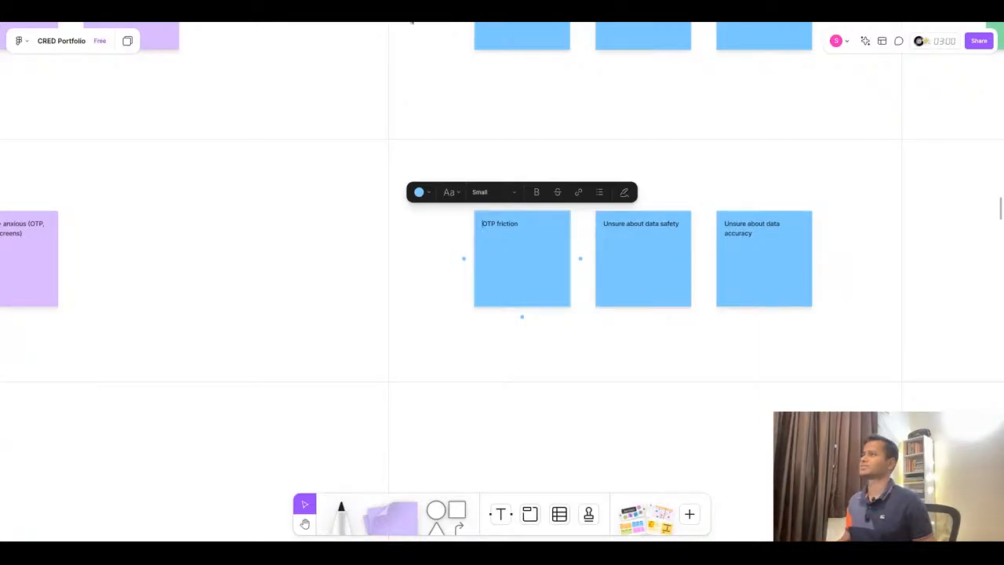
- Copy “Confusing finance jargon” into the second Connect Pain Points sticky, replacing its text, and remove the bullet
{"action": "left_click", "coordinate": [411, 17]}
{"action": "triple_click", "coordinate": [758, 217]}
{"action": "key", "text": "ctrl+c"}
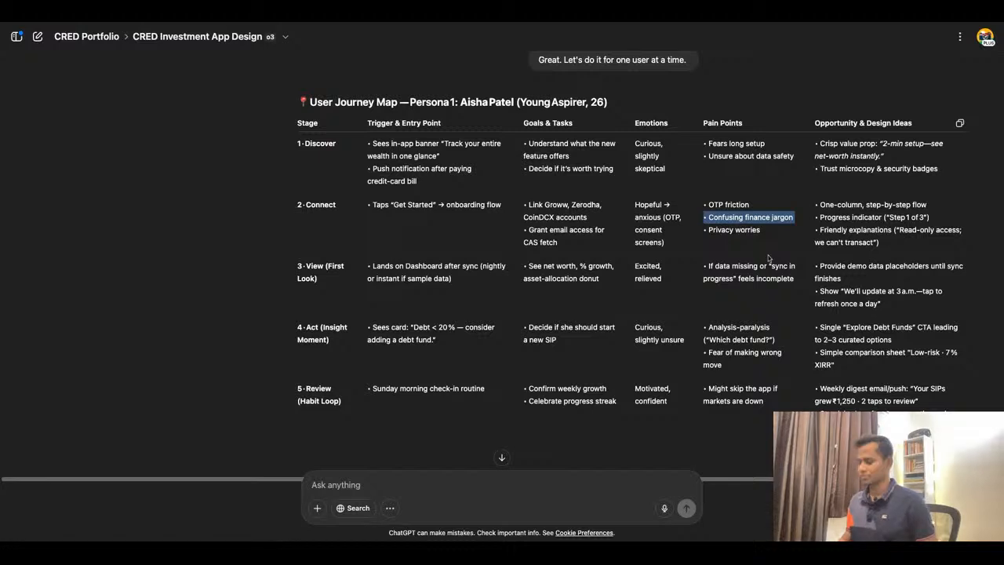
{"action": "left_click", "coordinate": [426, 16]}
{"action": "left_click", "coordinate": [669, 225]}
{"action": "left_click", "coordinate": [670, 225]}
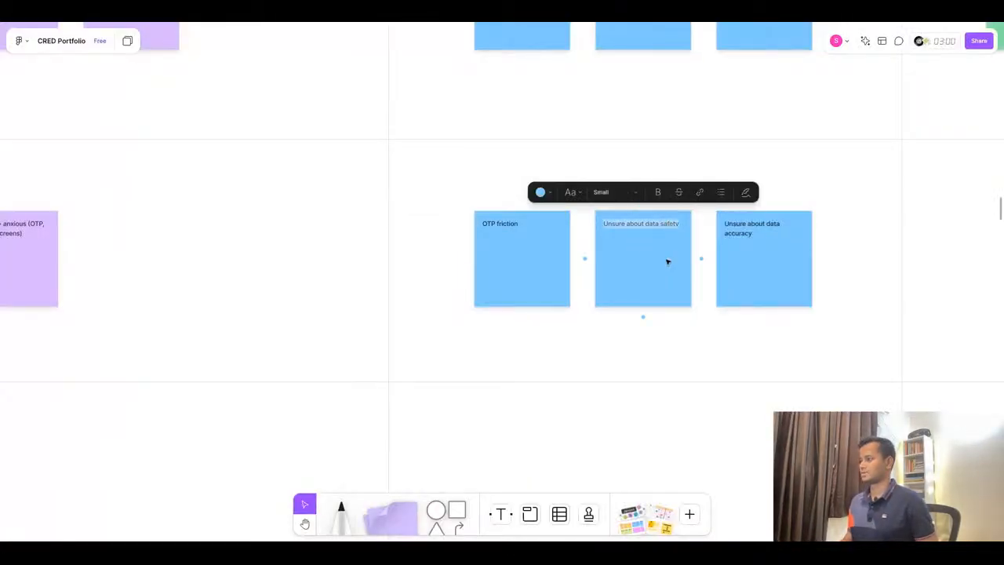
{"action": "key", "text": "ctrl+v"}
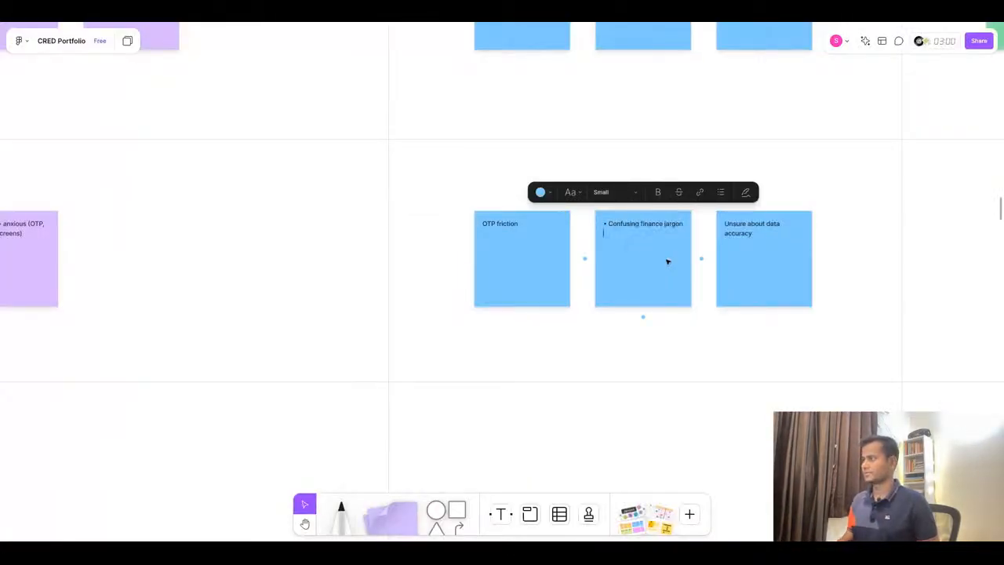
{"action": "left_click", "coordinate": [608, 226]}
{"action": "key", "text": "BackSpace"}
{"action": "key", "text": "BackSpace"}
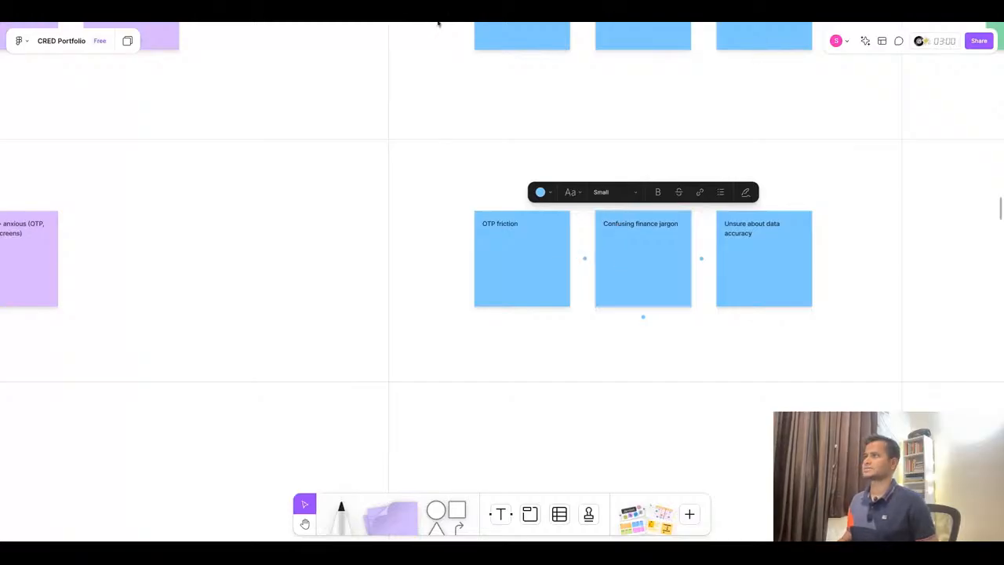
- Copy “Privacy worries” into the third Connect Pain Points sticky, replacing its text, and remove the bullet
{"action": "left_click", "coordinate": [438, 17]}
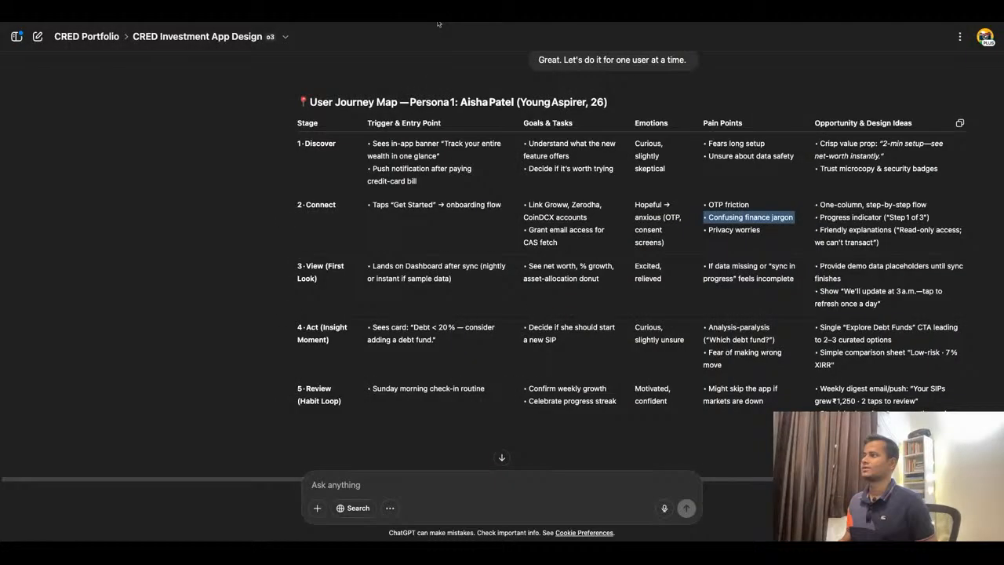
{"action": "triple_click", "coordinate": [743, 231]}
{"action": "key", "text": "ctrl+c"}
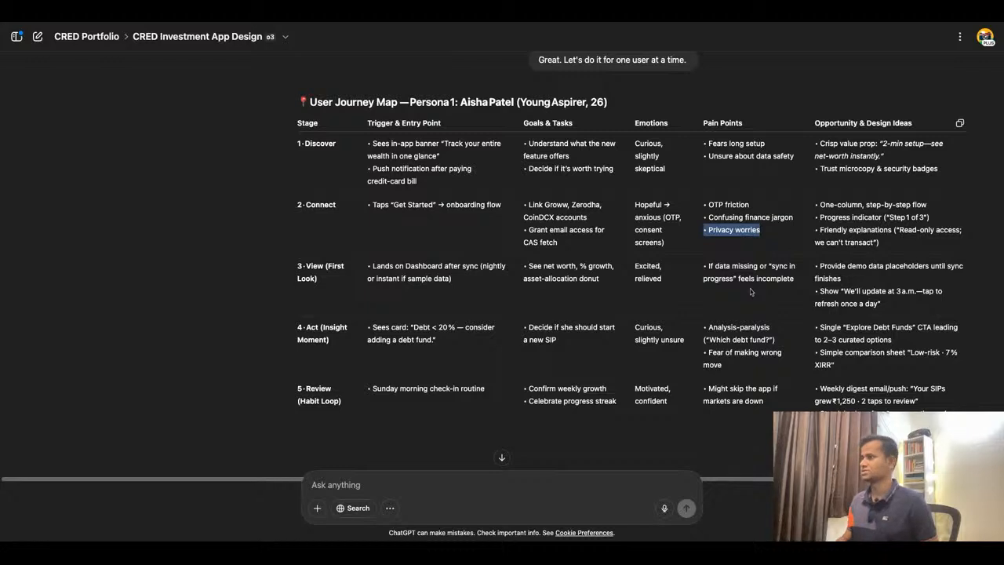
{"action": "left_click", "coordinate": [462, 24]}
{"action": "double_click", "coordinate": [750, 232]}
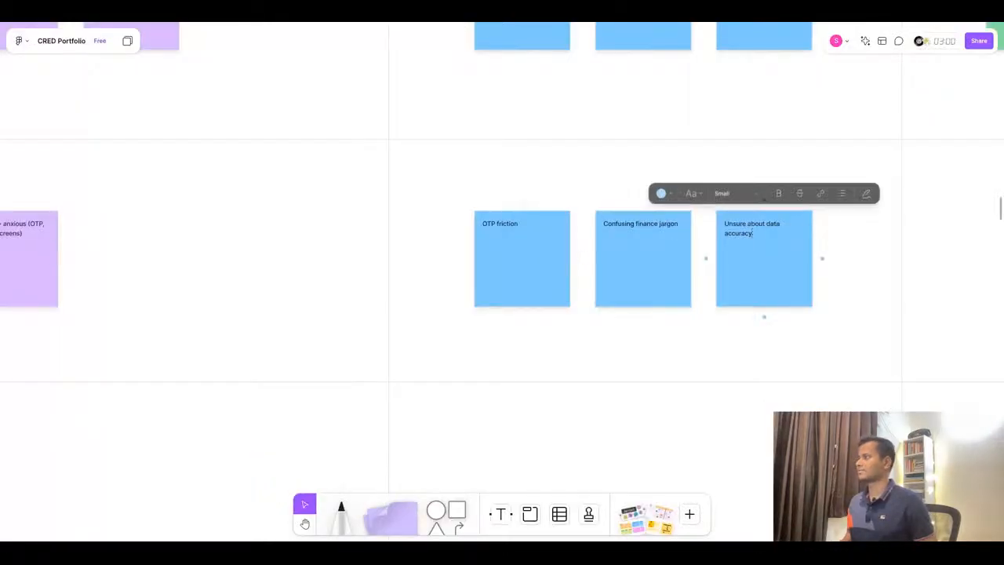
{"action": "key", "text": "ctrl+v"}
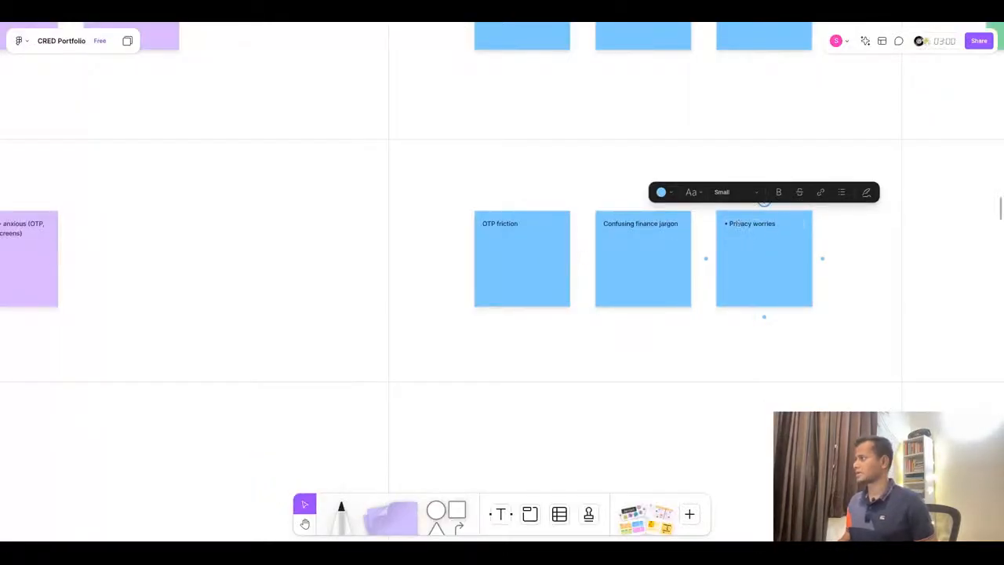
{"action": "key", "text": "BackSpace"}
{"action": "key", "text": "BackSpace"}
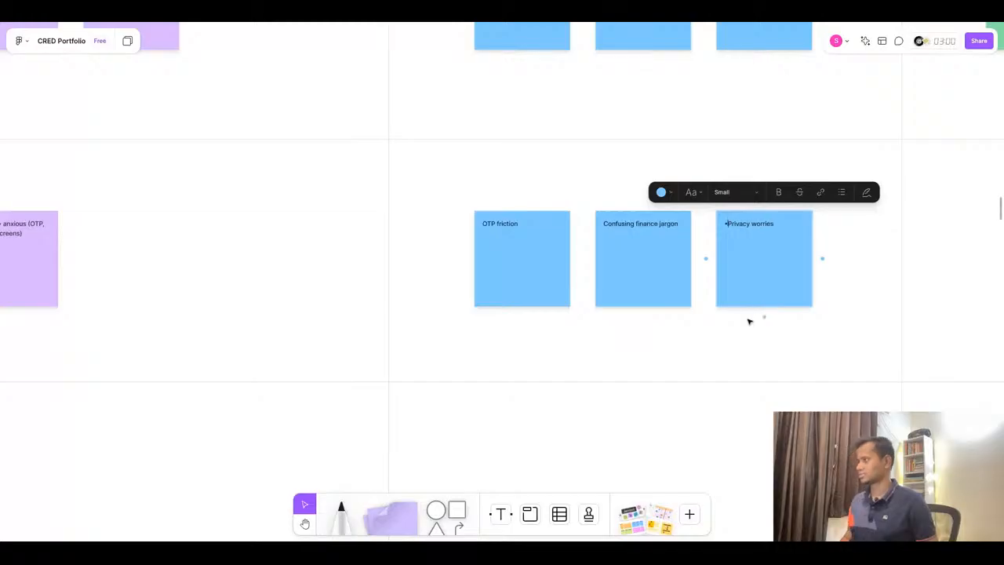
- Duplicate the three Discover Opportunity & Design Ideas sticky notes down into the Connect row
{"action": "left_click", "coordinate": [552, 369]}
{"action": "scroll", "coordinate": [410, 269], "scroll_direction": "down", "scroll_amount": 5}
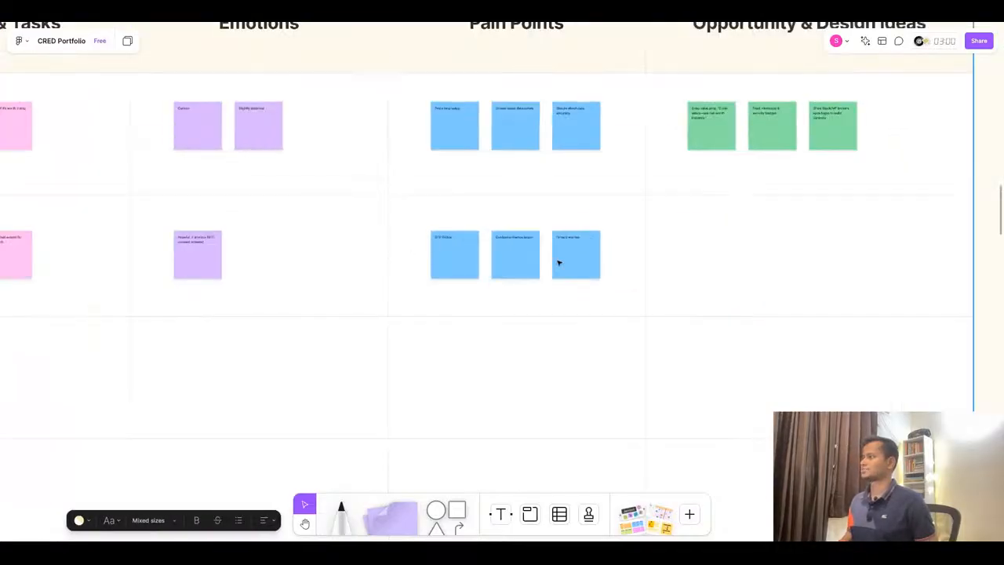
{"action": "scroll", "coordinate": [801, 242], "scroll_direction": "up", "scroll_amount": 1}
{"action": "left_click", "coordinate": [701, 125]}
{"action": "left_click", "coordinate": [784, 135], "text": "shift"}
{"action": "left_click", "coordinate": [848, 131], "text": "shift"}
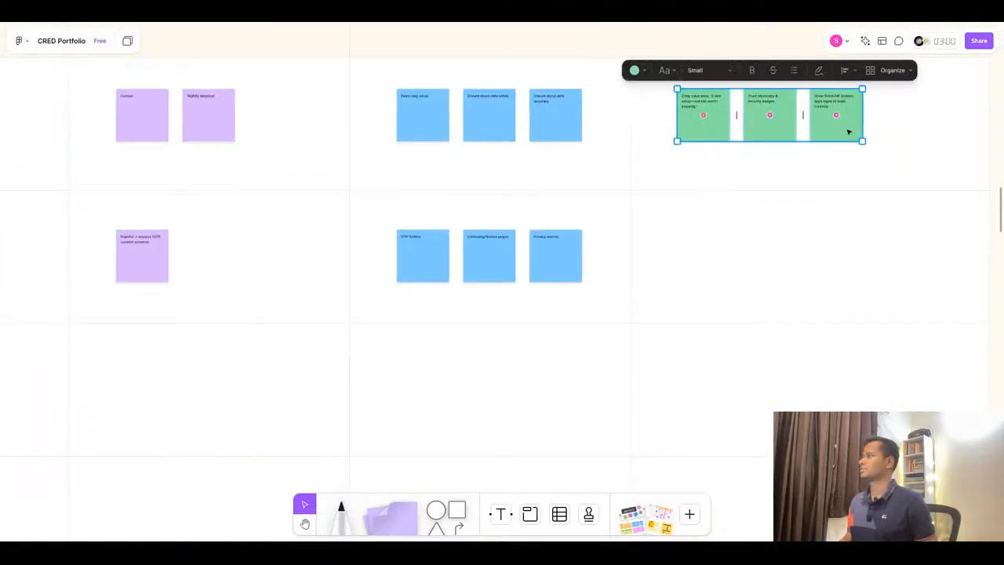
{"action": "left_click_drag", "start_coordinate": [777, 134], "coordinate": [777, 275], "text": "alt"}
- Copy “One-column, step-by-step flow” into the first Connect Opportunity & Design Ideas sticky, replacing its text, and remove the bullet
{"action": "left_click", "coordinate": [552, 21]}
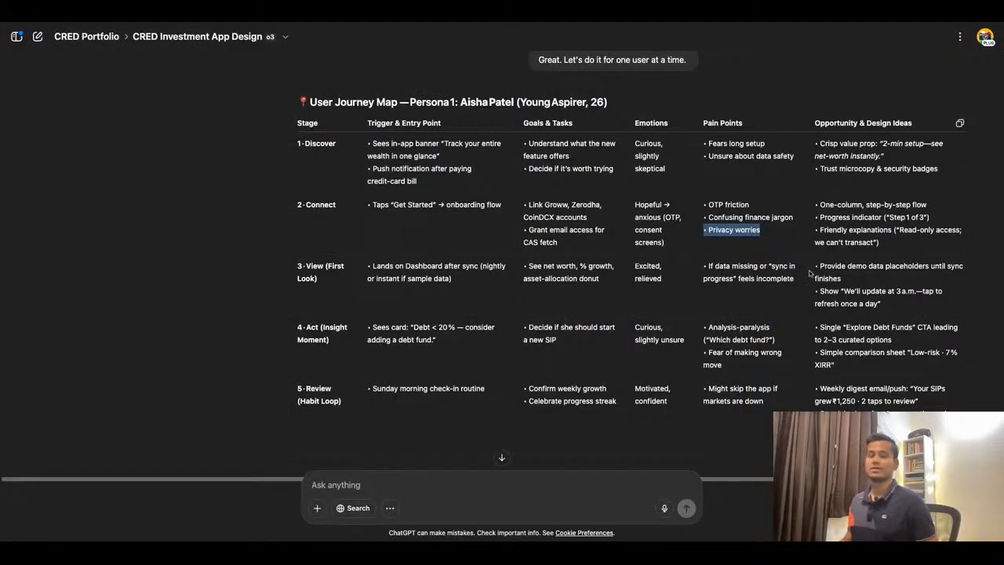
{"action": "triple_click", "coordinate": [847, 205]}
{"action": "key", "text": "ctrl+c"}
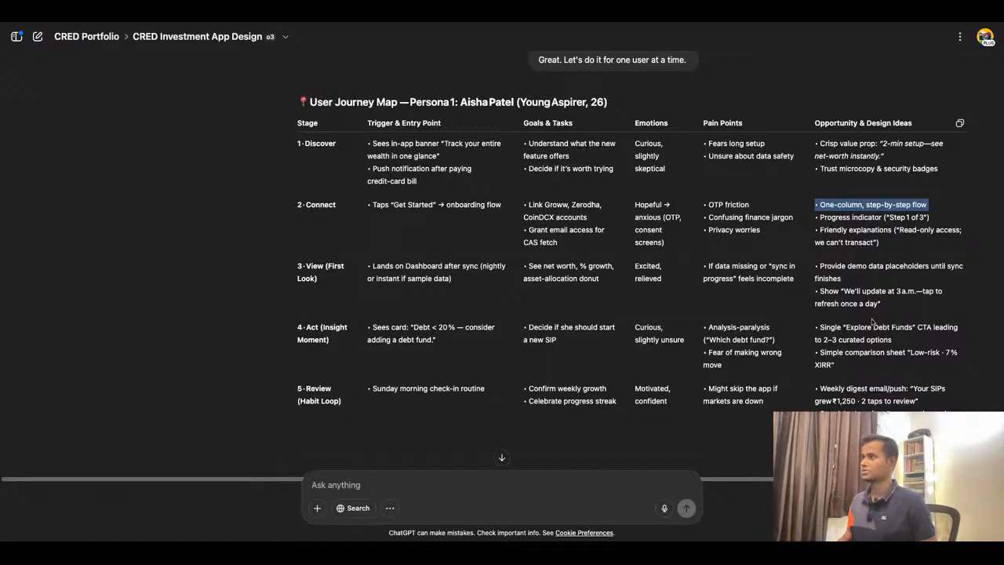
{"action": "left_click", "coordinate": [366, 22]}
{"action": "left_click", "coordinate": [847, 305]}
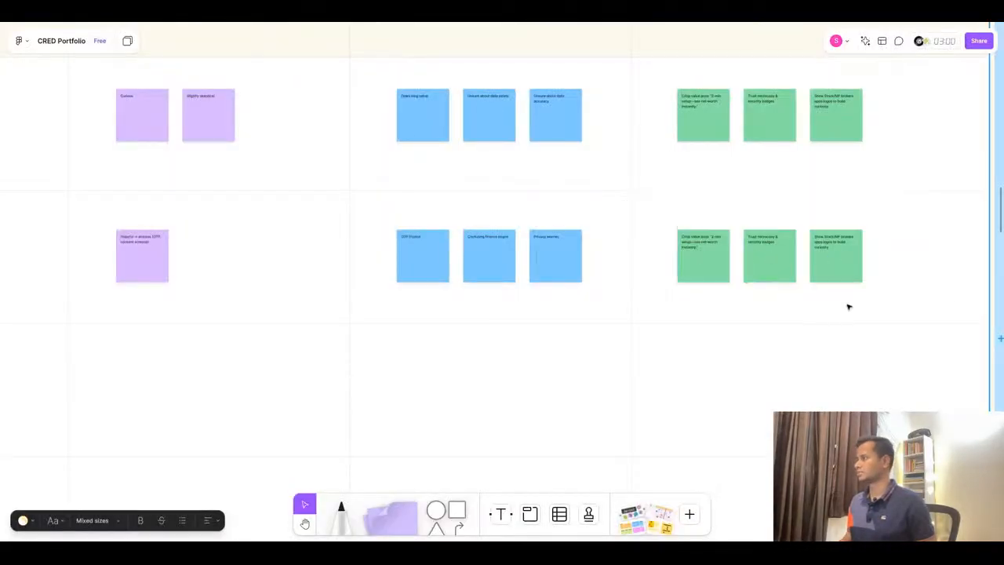
{"action": "scroll", "coordinate": [948, 285], "scroll_direction": "up", "scroll_amount": 5}
{"action": "left_click", "coordinate": [449, 204]}
{"action": "left_click", "coordinate": [450, 205]}
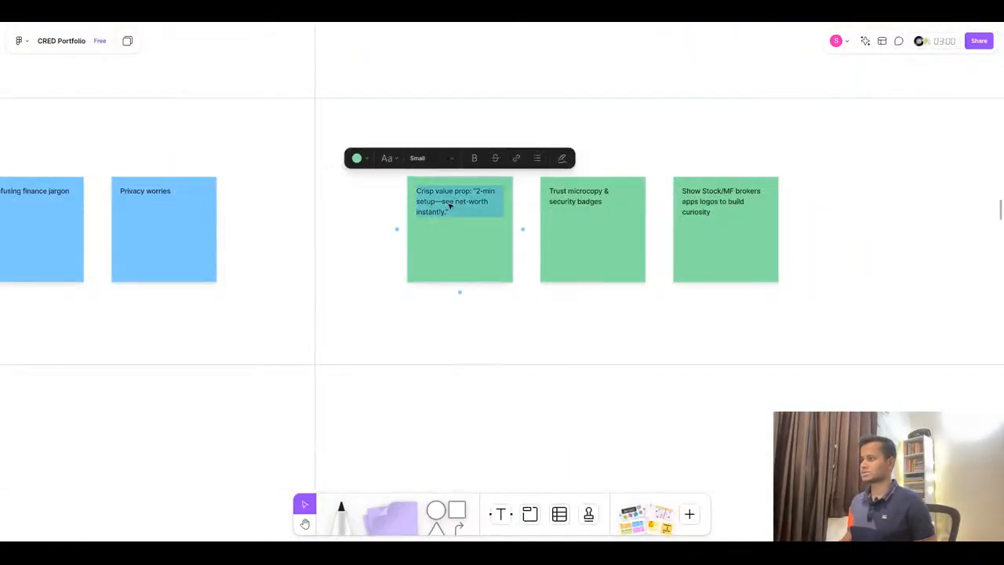
{"action": "key", "text": "ctrl+v"}
{"action": "left_click", "coordinate": [411, 192]}
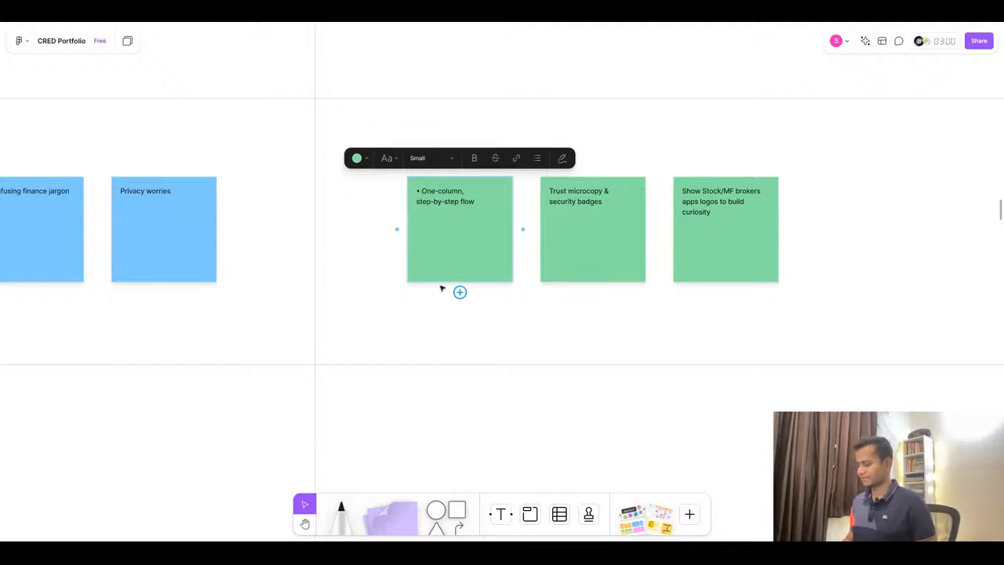
{"action": "key", "text": "Delete"}
{"action": "key", "text": "Delete"}
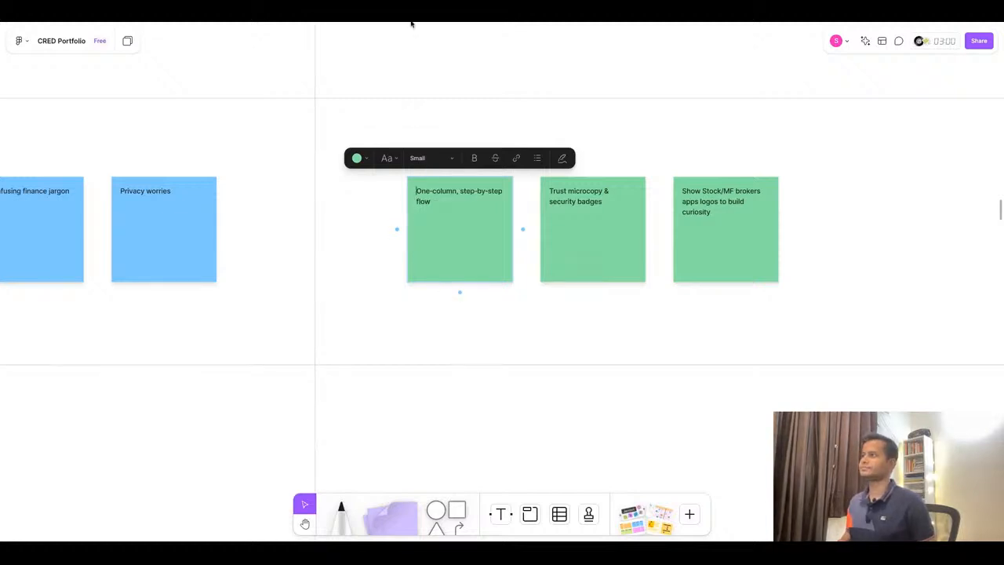
- Copy “Progress indicator ("Step 1 of 3")” into the second Connect Opportunity sticky, replacing its text, and remove the bullet
{"action": "key", "text": "super+Tab"}
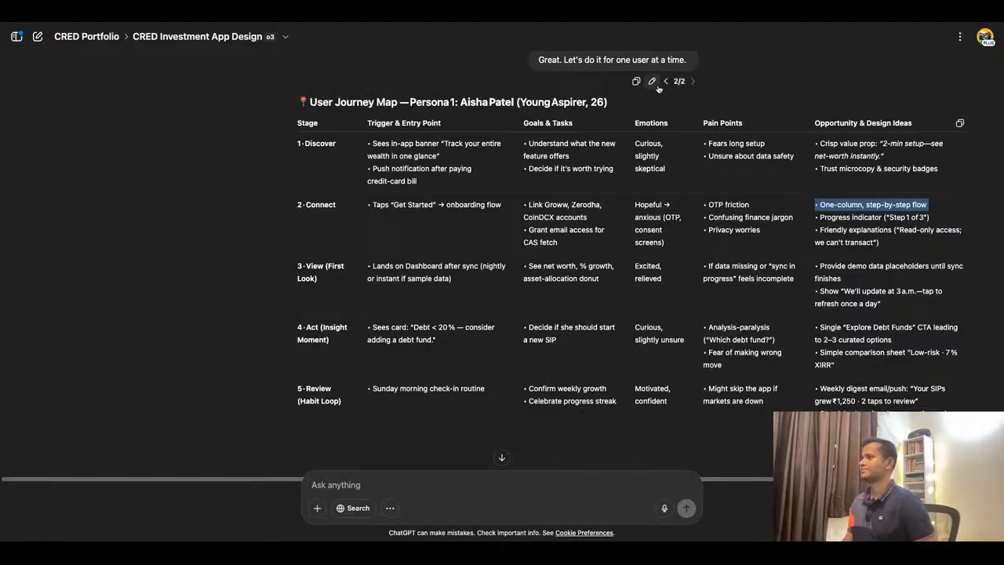
{"action": "left_click", "coordinate": [856, 218]}
{"action": "triple_click", "coordinate": [856, 218]}
{"action": "key", "text": "ctrl+c"}
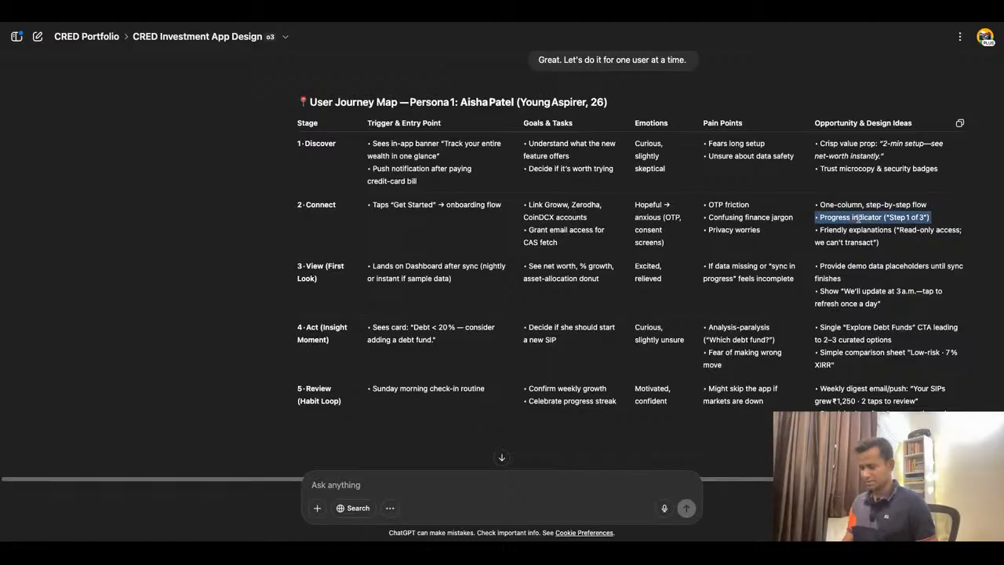
{"action": "left_click", "coordinate": [400, 17]}
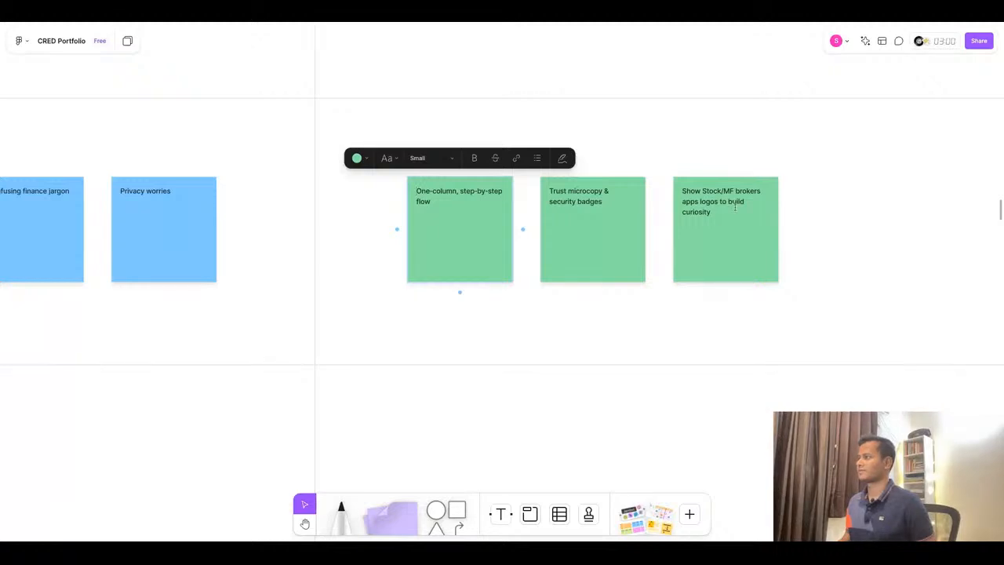
{"action": "left_click", "coordinate": [590, 202]}
{"action": "left_click", "coordinate": [606, 202]}
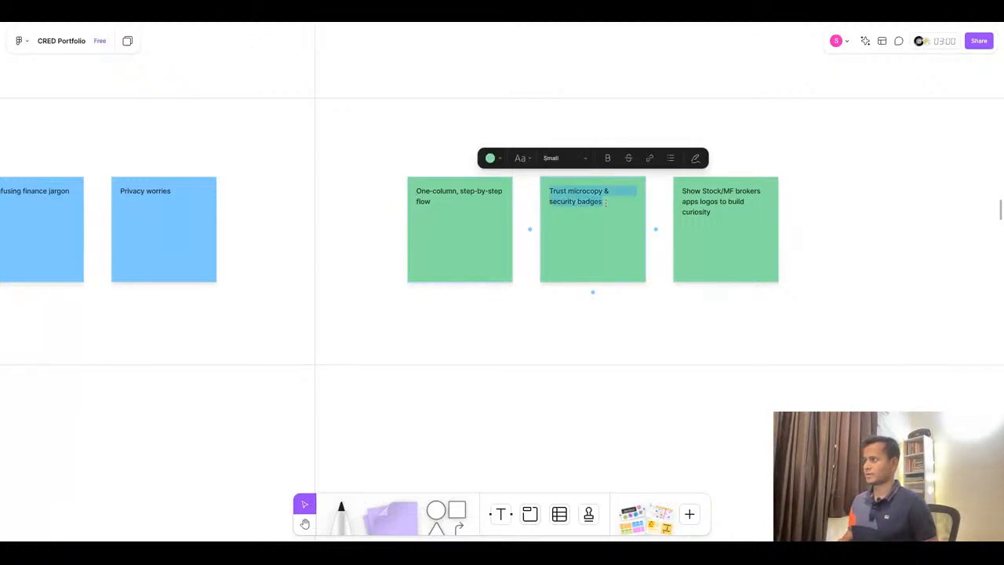
{"action": "key", "text": "ctrl+v"}
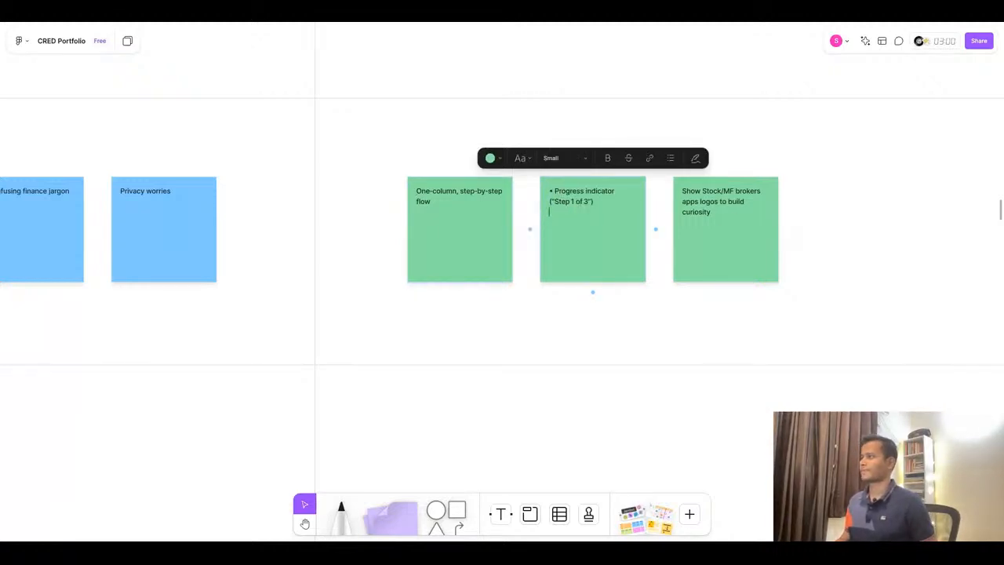
{"action": "key", "text": "BackSpace"}
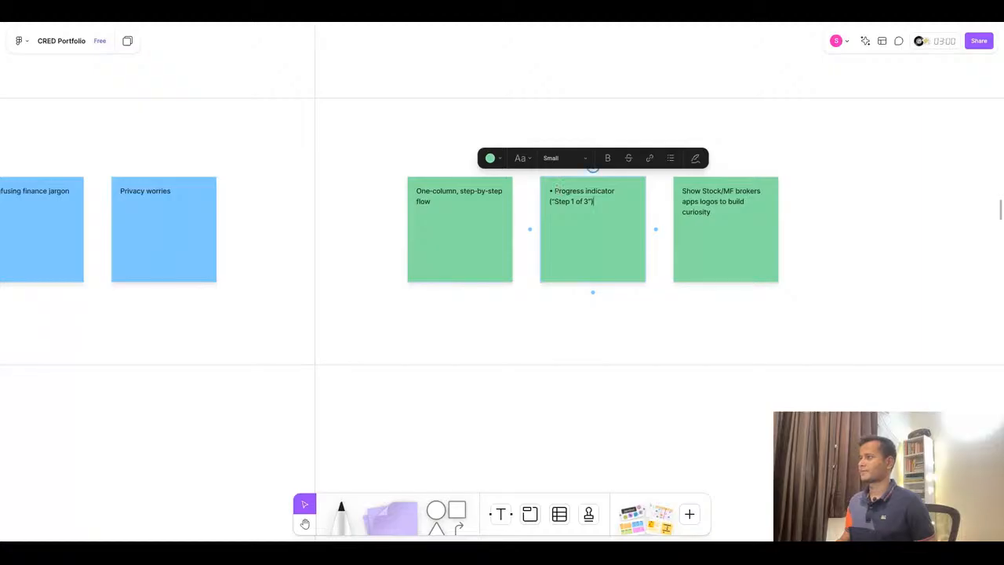
{"action": "left_click", "coordinate": [555, 188]}
{"action": "key", "text": "BackSpace"}
{"action": "key", "text": "BackSpace"}
- Copy “Friendly explanations ("Read-only access; we can't transact")” into the third Connect Opportunity sticky, replacing its text, and remove the bullet
{"action": "key", "text": "super+Tab"}
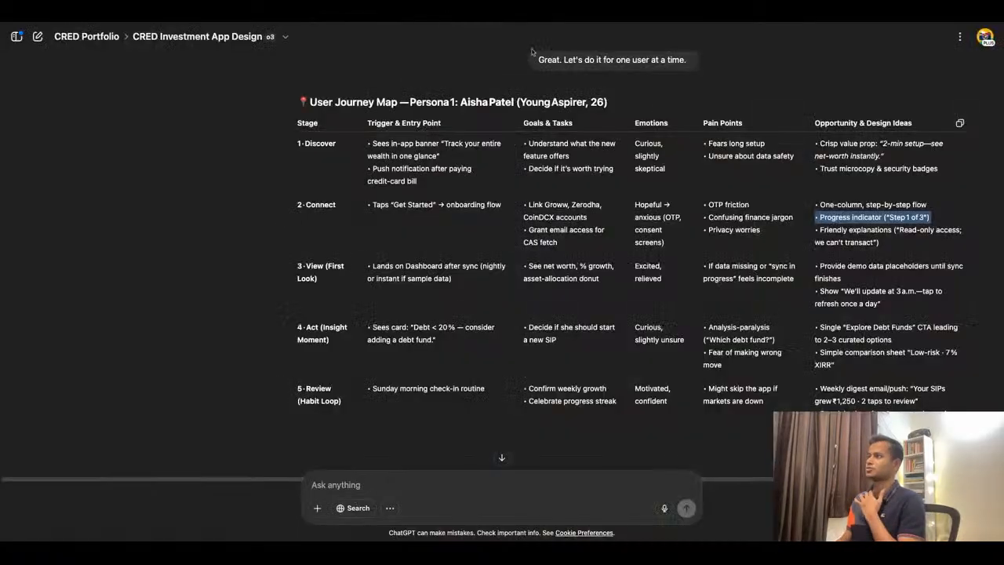
{"action": "triple_click", "coordinate": [866, 233]}
{"action": "key", "text": "ctrl+c"}
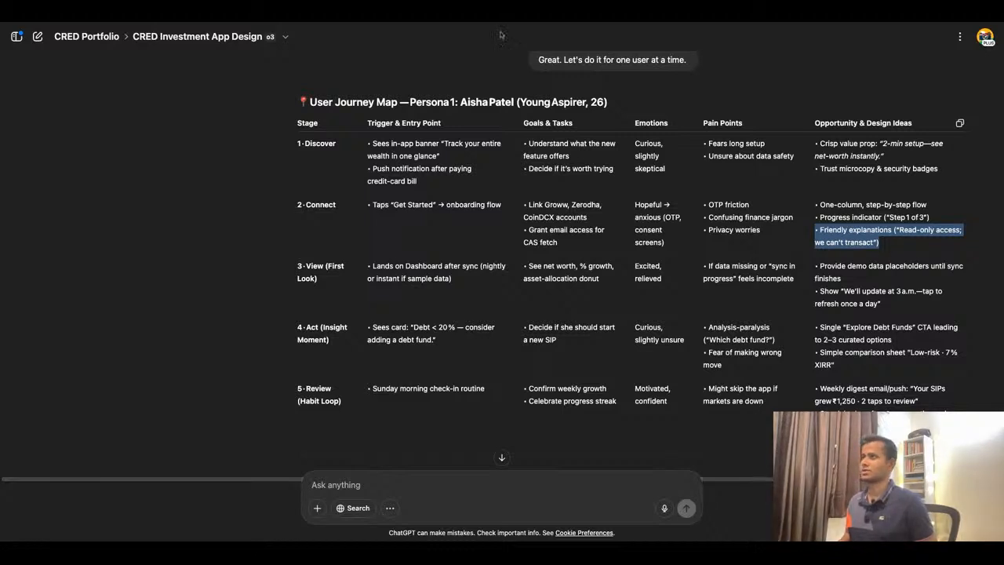
{"action": "key", "text": "super+Tab"}
{"action": "double_click", "coordinate": [713, 239]}
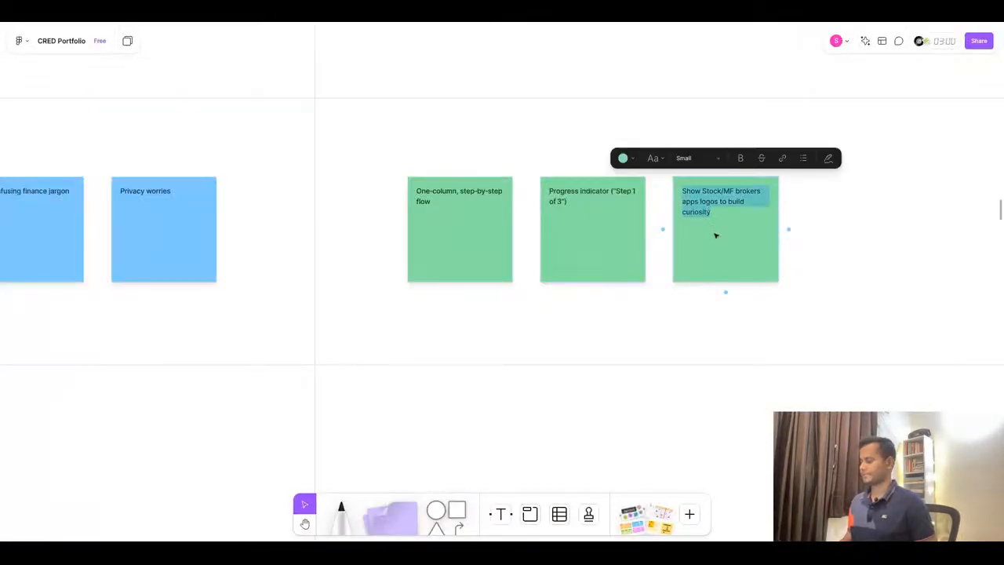
{"action": "key", "text": "ctrl+v"}
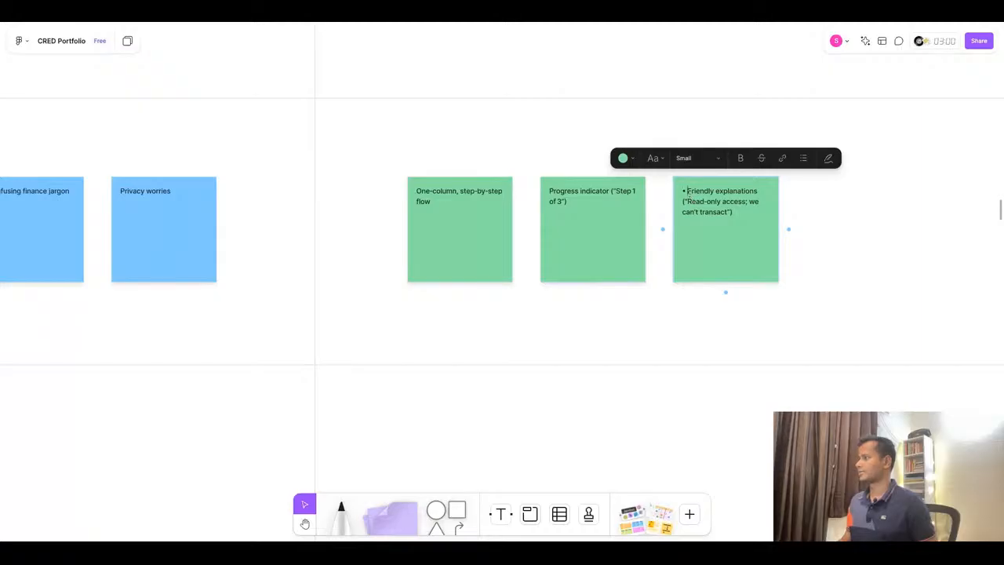
{"action": "key", "text": "BackSpace"}
{"action": "key", "text": "BackSpace"}
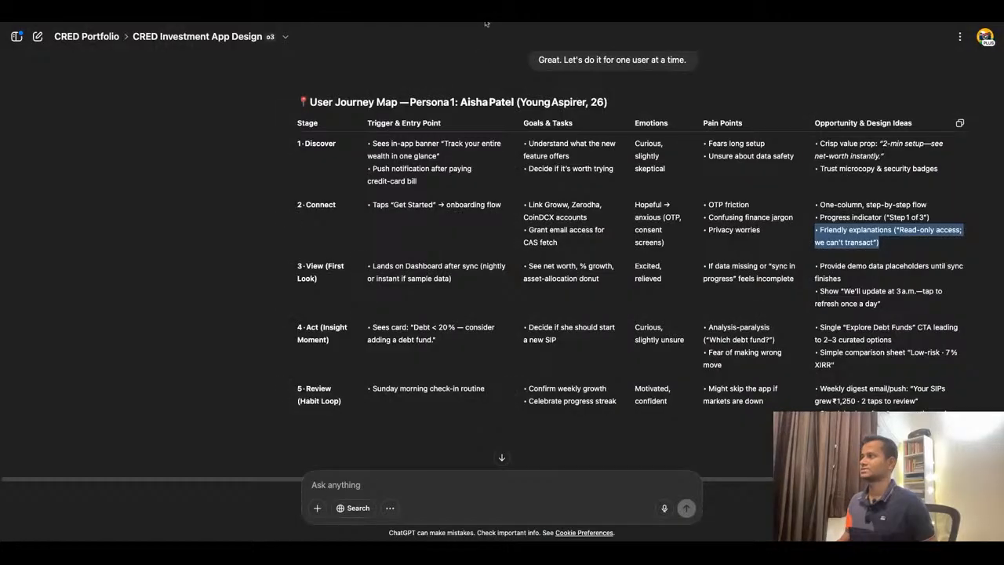
- Look up the View (First Look) stage in the ChatGPT journey map and survey the board's View row
{"action": "key", "text": "super+Tab"}
{"action": "triple_click", "coordinate": [310, 268]}
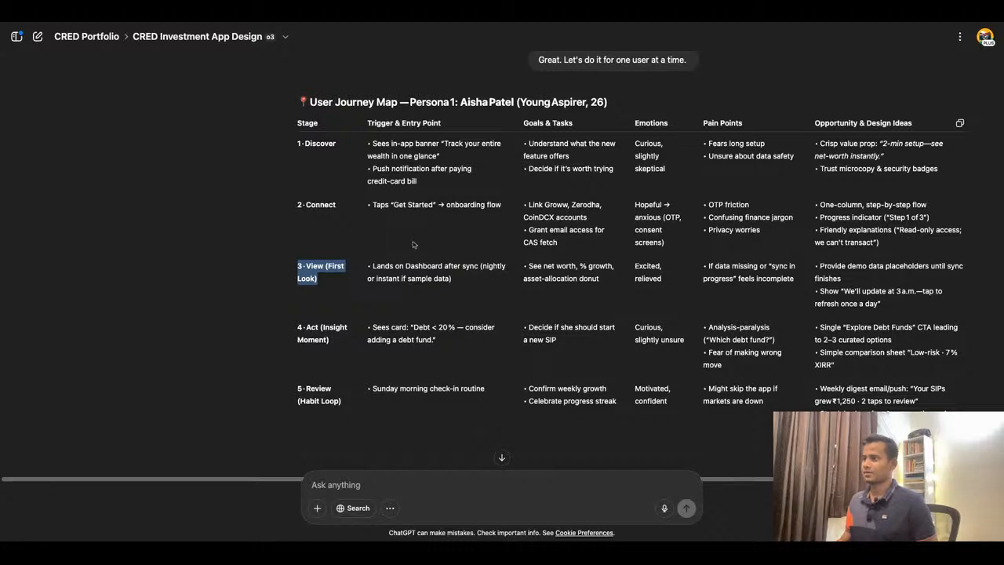
{"action": "key", "text": "super+Tab"}
{"action": "scroll", "coordinate": [699, 242], "scroll_direction": "down", "scroll_amount": 10}
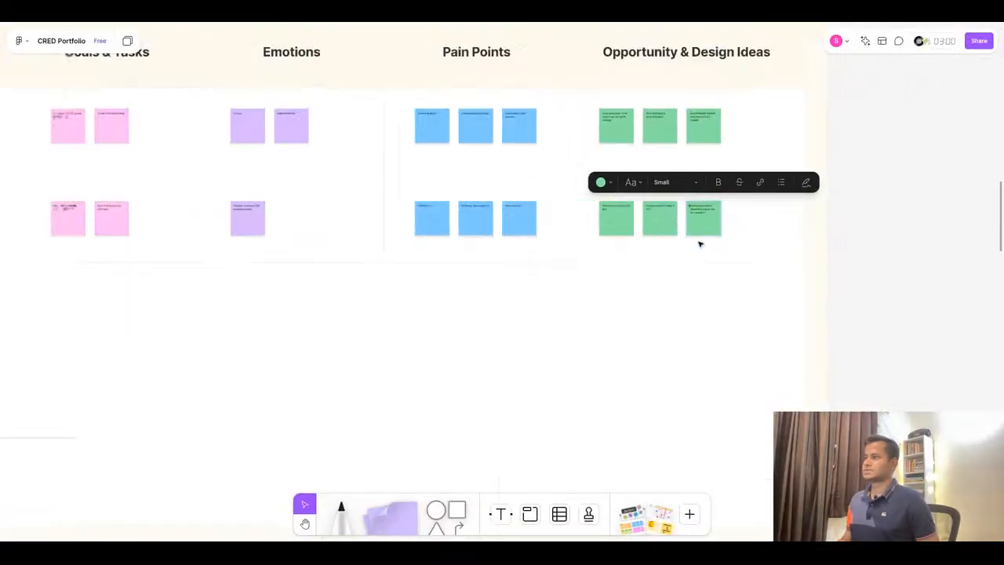
{"action": "scroll", "coordinate": [700, 244], "scroll_direction": "down", "scroll_amount": 1}
{"action": "scroll", "coordinate": [67, 274], "scroll_direction": "up", "scroll_amount": 6}
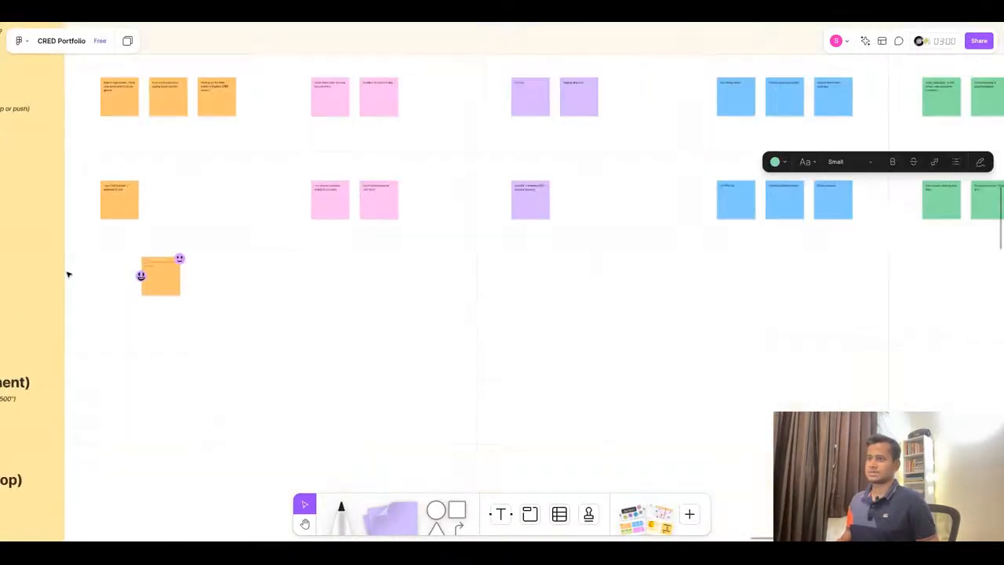
{"action": "left_click", "coordinate": [459, 258]}
{"action": "scroll", "coordinate": [459, 259], "scroll_direction": "down", "scroll_amount": 3}
{"action": "scroll", "coordinate": [219, 180], "scroll_direction": "up", "scroll_amount": 2}
{"action": "left_click_drag", "start_coordinate": [272, 201], "coordinate": [332, 201]}
{"action": "key", "text": "Right"}
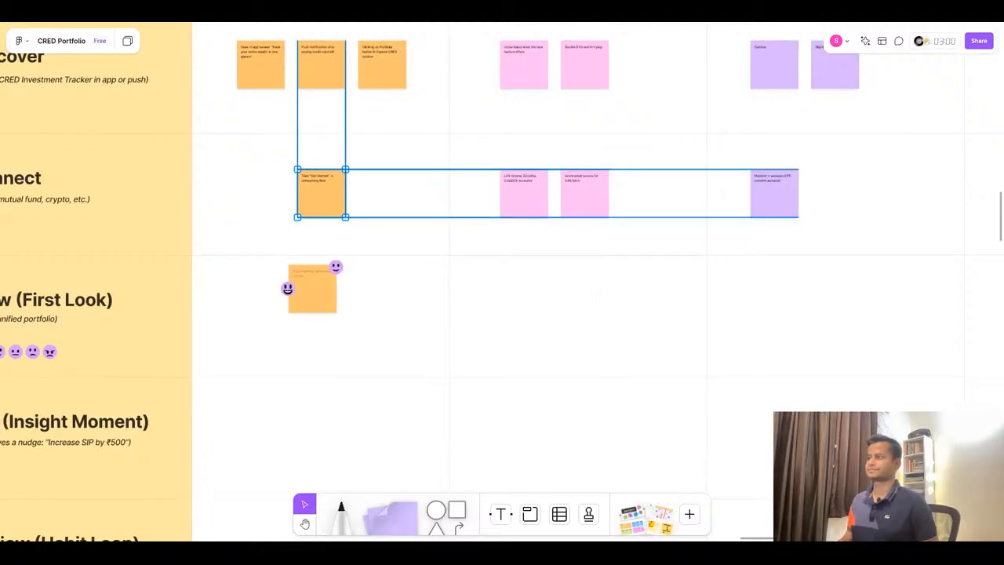
{"action": "left_click", "coordinate": [395, 237]}
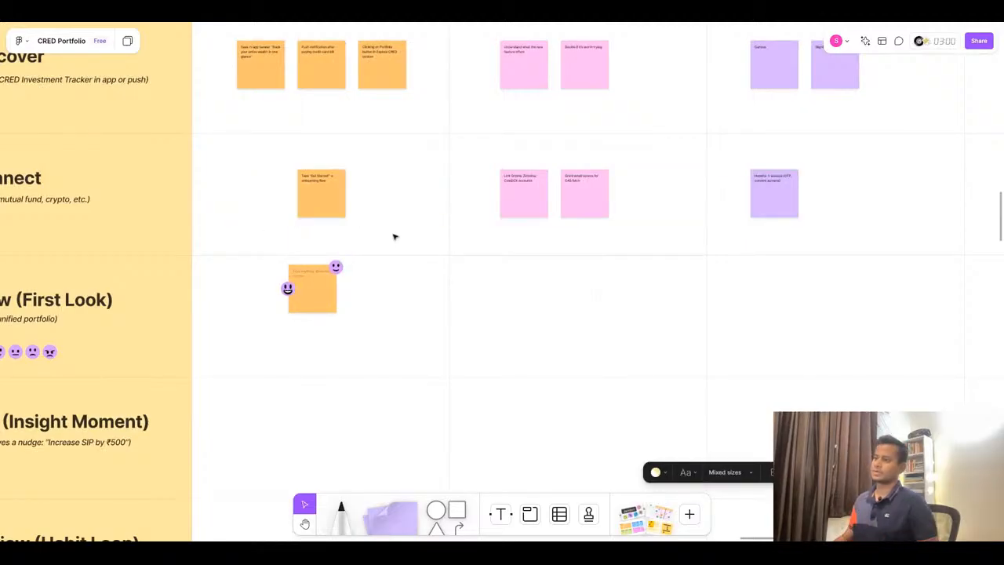
{"action": "scroll", "coordinate": [297, 291], "scroll_direction": "up", "scroll_amount": 5}
{"action": "left_click", "coordinate": [413, 17]}
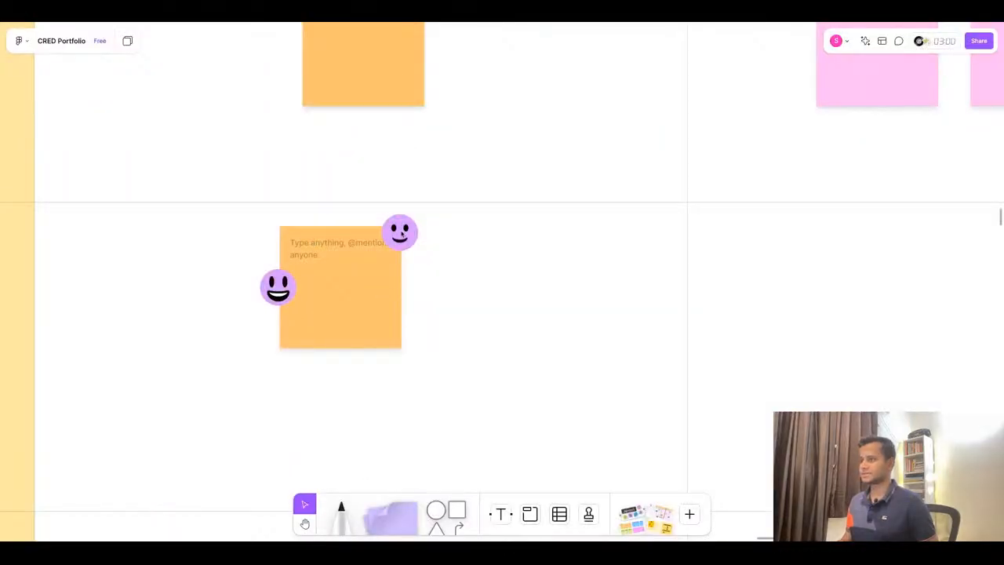
{"action": "left_click", "coordinate": [402, 233]}
- Delete the emoji stickers attached to the blank sticky note in the View (First Look) row
{"action": "scroll", "coordinate": [495, 264], "scroll_direction": "down", "scroll_amount": 5}
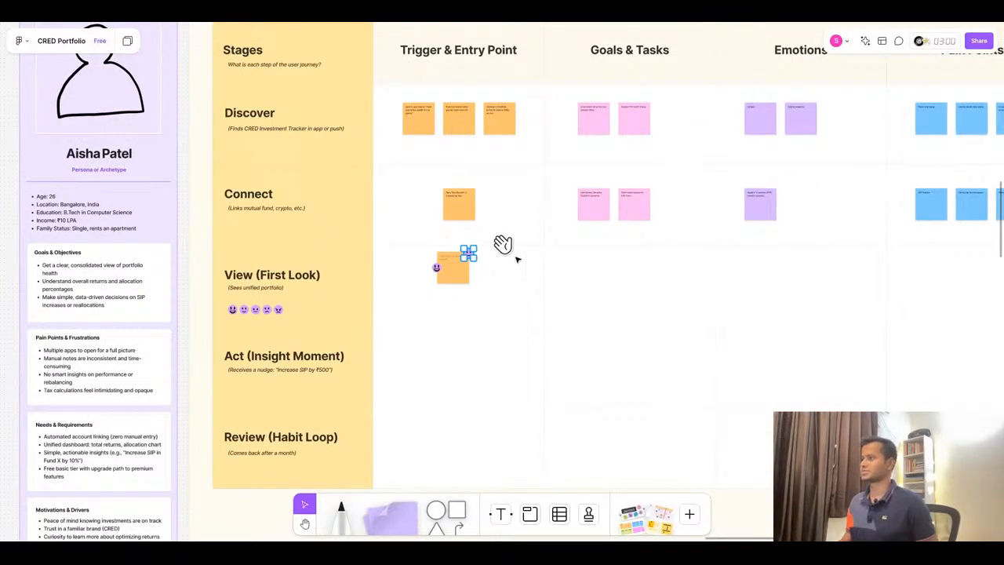
{"action": "scroll", "coordinate": [534, 192], "scroll_direction": "up", "scroll_amount": 4}
{"action": "scroll", "coordinate": [474, 225], "scroll_direction": "down", "scroll_amount": 5}
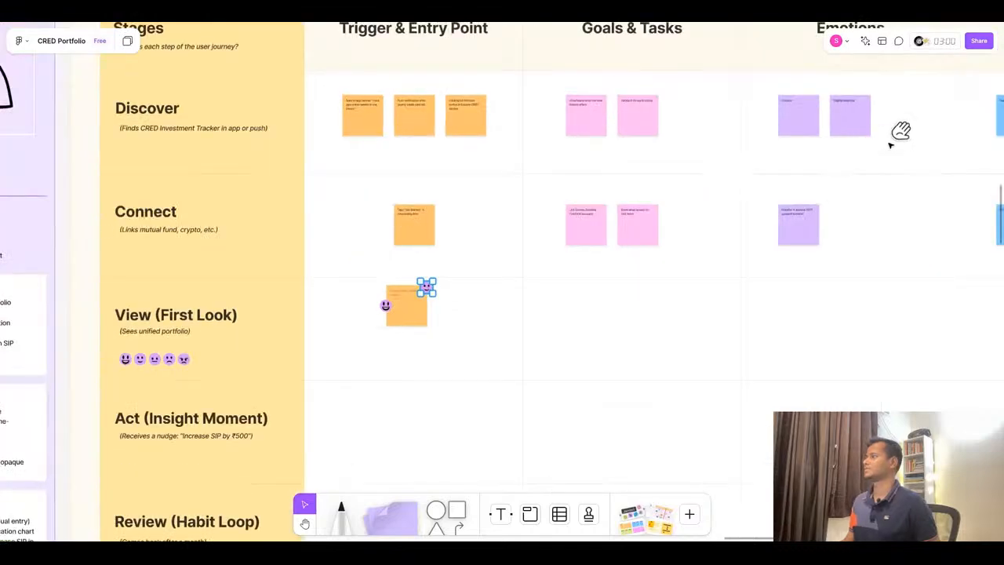
{"action": "scroll", "coordinate": [535, 247], "scroll_direction": "up", "scroll_amount": 3}
{"action": "scroll", "coordinate": [535, 247], "scroll_direction": "up", "scroll_amount": 5}
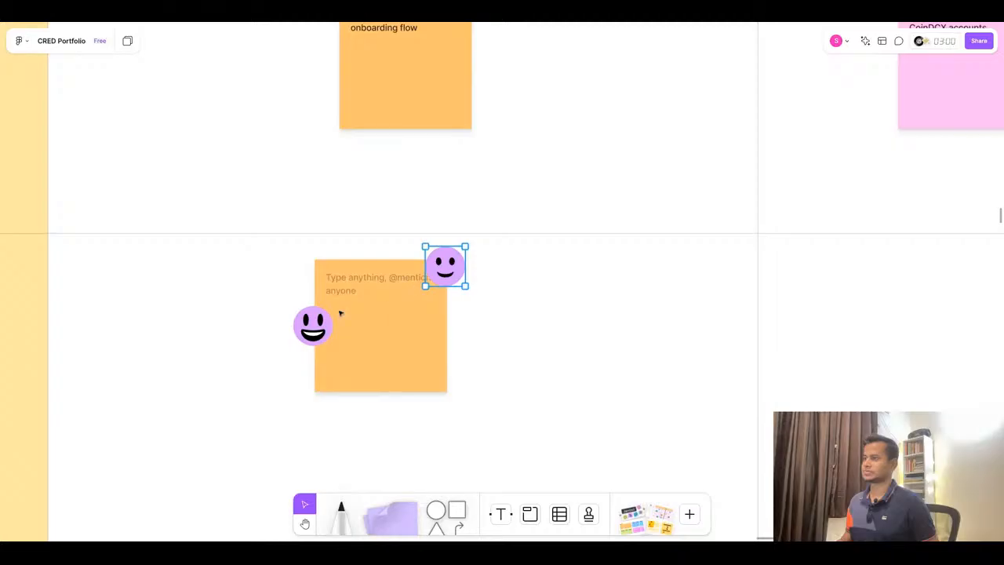
{"action": "scroll", "coordinate": [340, 313], "scroll_direction": "down", "scroll_amount": 5}
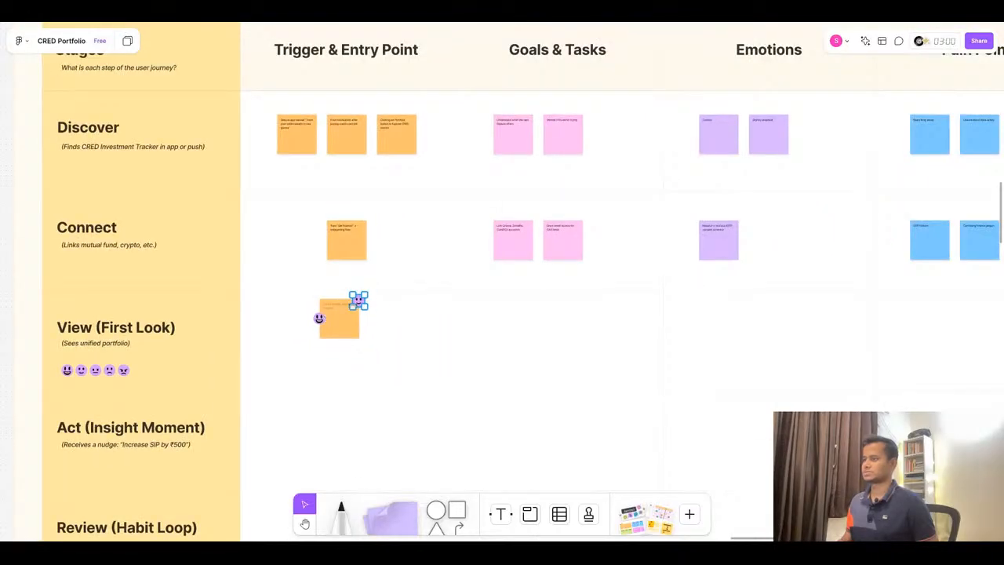
{"action": "left_click", "coordinate": [321, 322], "text": "shift"}
{"action": "key", "text": "Delete"}
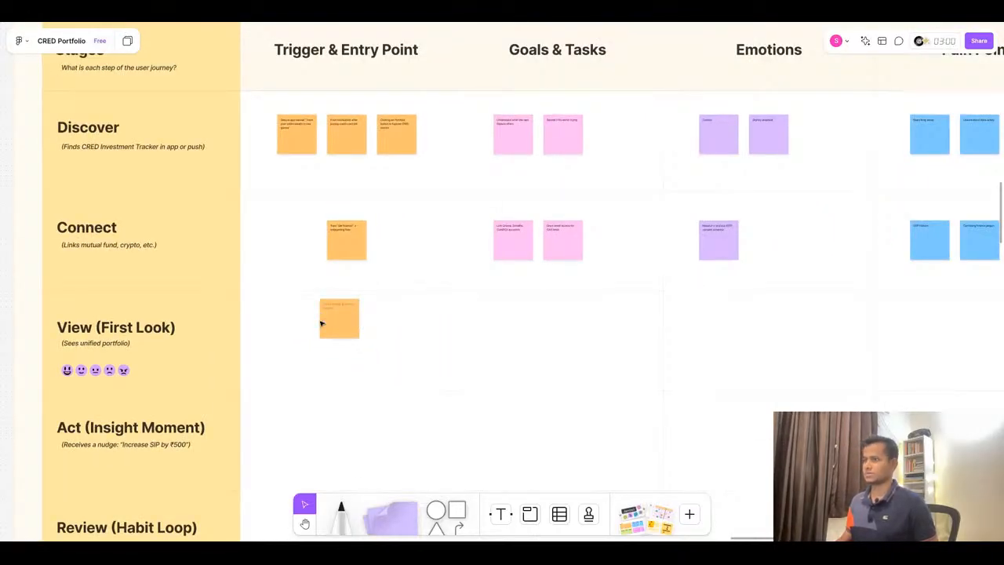
- Move the emoji rating row from the View (First Look) stage label under the Discover row's Emotions sticky notes
{"action": "scroll", "coordinate": [355, 320], "scroll_direction": "down", "scroll_amount": 5}
{"action": "scroll", "coordinate": [675, 178], "scroll_direction": "up", "scroll_amount": 10}
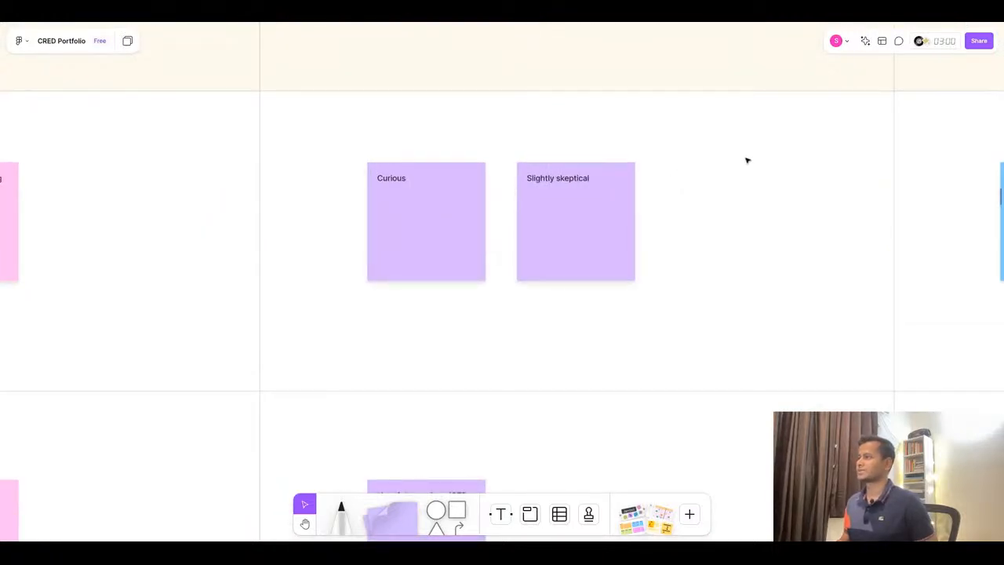
{"action": "scroll", "coordinate": [746, 161], "scroll_direction": "down", "scroll_amount": 5}
{"action": "scroll", "coordinate": [181, 362], "scroll_direction": "up", "scroll_amount": 5}
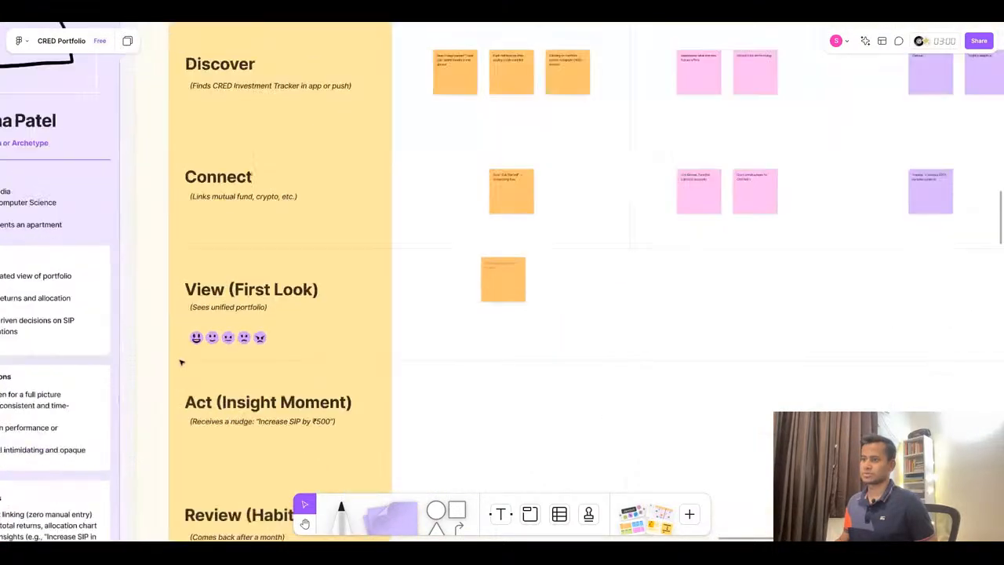
{"action": "scroll", "coordinate": [181, 362], "scroll_direction": "up", "scroll_amount": 3}
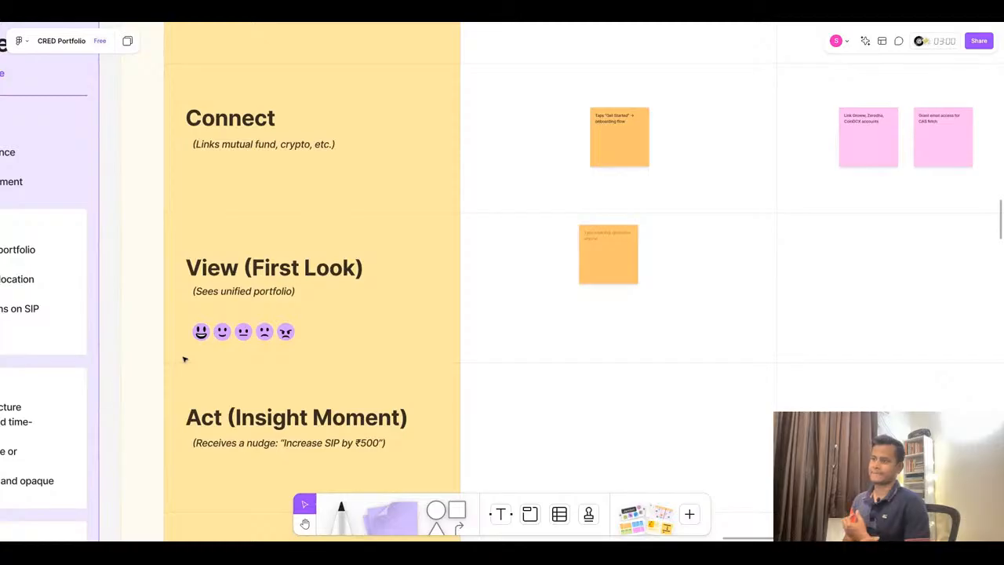
{"action": "left_click", "coordinate": [202, 334]}
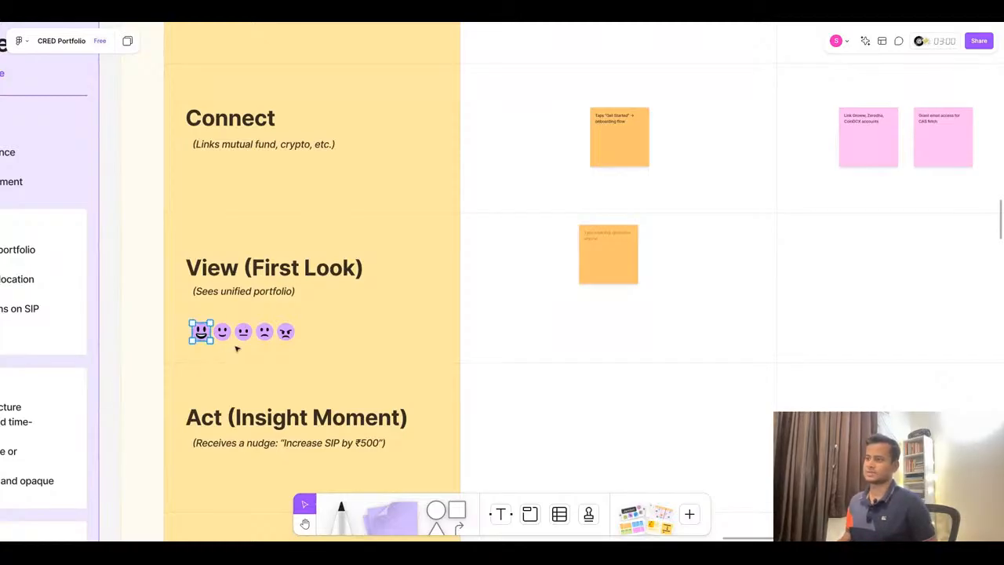
{"action": "left_click", "coordinate": [264, 336], "text": "shift"}
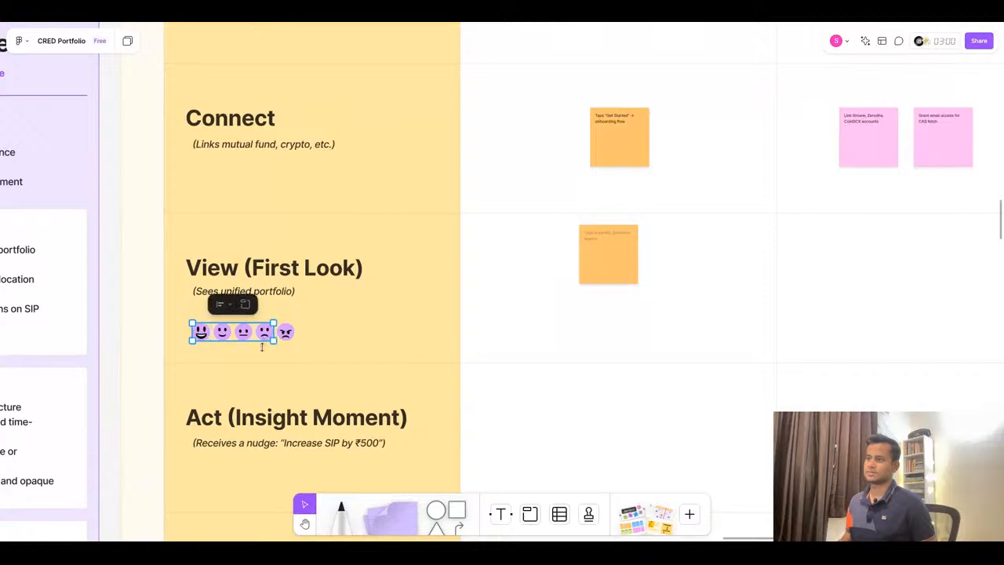
{"action": "scroll", "coordinate": [259, 358], "scroll_direction": "down", "scroll_amount": 2}
{"action": "scroll", "coordinate": [261, 360], "scroll_direction": "up", "scroll_amount": 1}
{"action": "scroll", "coordinate": [260, 360], "scroll_direction": "down", "scroll_amount": 5}
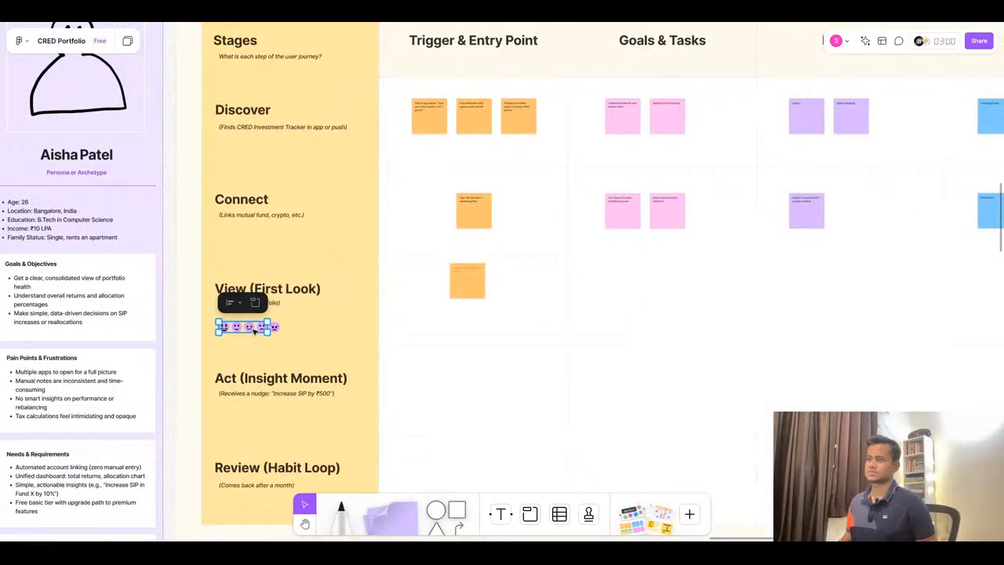
{"action": "left_click_drag", "start_coordinate": [254, 331], "coordinate": [553, 169]}
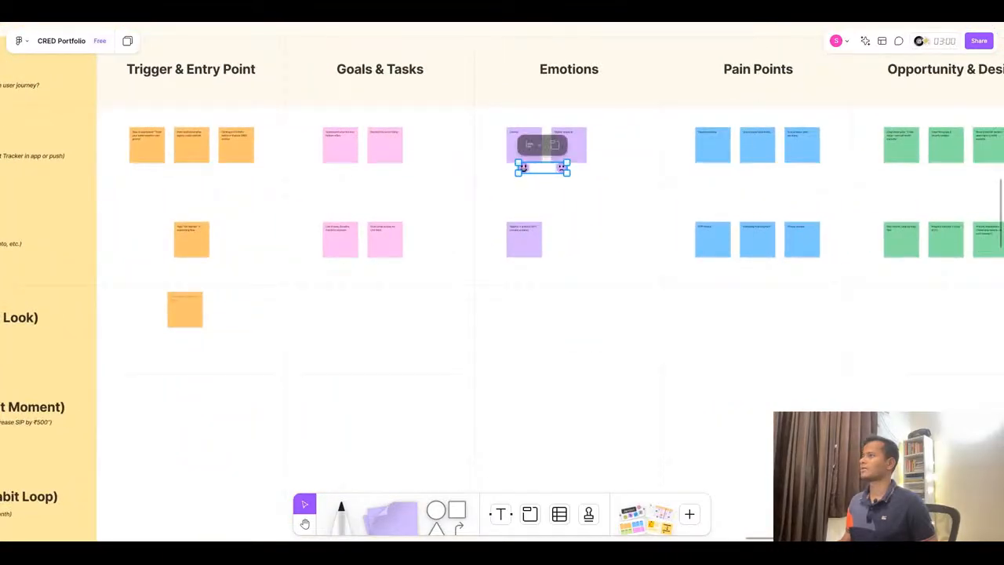
- Arrange the emojis under the Discover row's Emotions stickies, keeping the smiley under Curious and deleting the frowning emoji
{"action": "left_click", "coordinate": [519, 192]}
{"action": "scroll", "coordinate": [552, 132], "scroll_direction": "up", "scroll_amount": 3}
{"action": "left_click", "coordinate": [496, 209]}
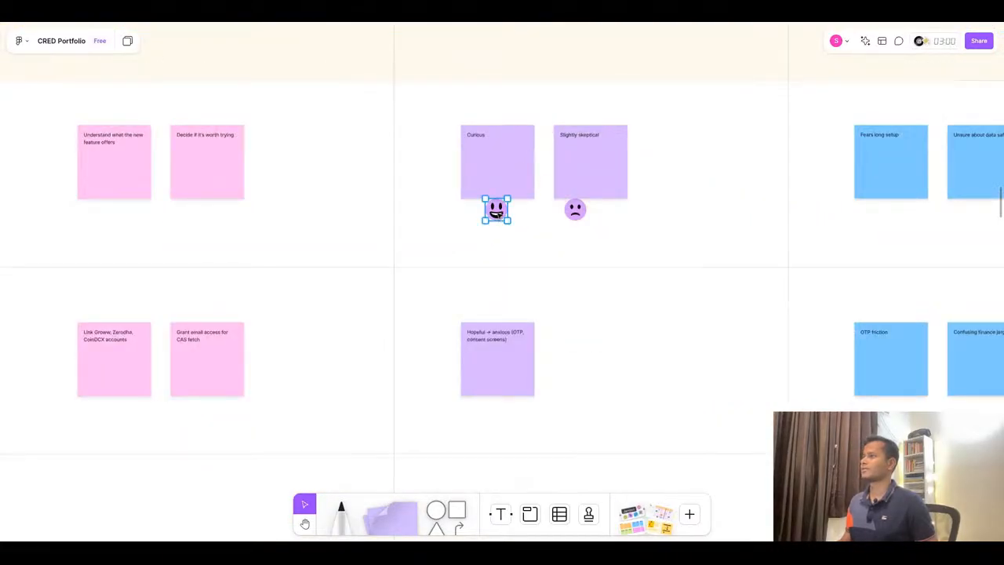
{"action": "mouse_move", "coordinate": [497, 209]}
{"action": "left_mouse_down"}
{"action": "mouse_move", "coordinate": [497, 87]}
{"action": "mouse_move", "coordinate": [497, 239]}
{"action": "mouse_move", "coordinate": [508, 225]}
{"action": "left_mouse_up"}
{"action": "left_click_drag", "start_coordinate": [576, 222], "coordinate": [592, 232]}
{"action": "key", "text": "Delete"}
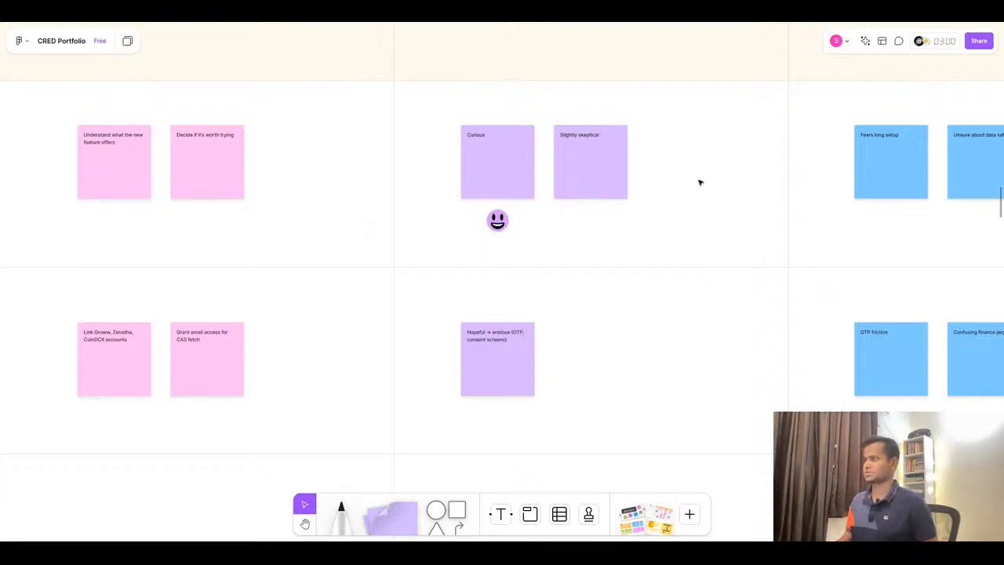
- Move the neutral emoji from the View (First Look) stage label under the Connect row's Emotions sticky
{"action": "scroll", "coordinate": [699, 181], "scroll_direction": "down", "scroll_amount": 10}
{"action": "scroll", "coordinate": [327, 293], "scroll_direction": "up", "scroll_amount": 10}
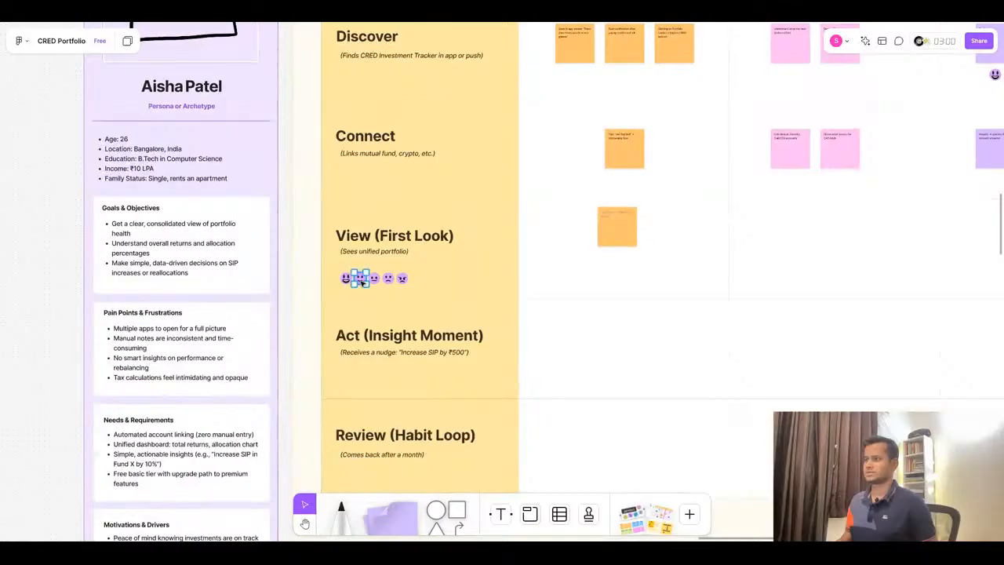
{"action": "scroll", "coordinate": [364, 282], "scroll_direction": "right", "scroll_amount": 3}
{"action": "scroll", "coordinate": [364, 282], "scroll_direction": "right", "scroll_amount": 3}
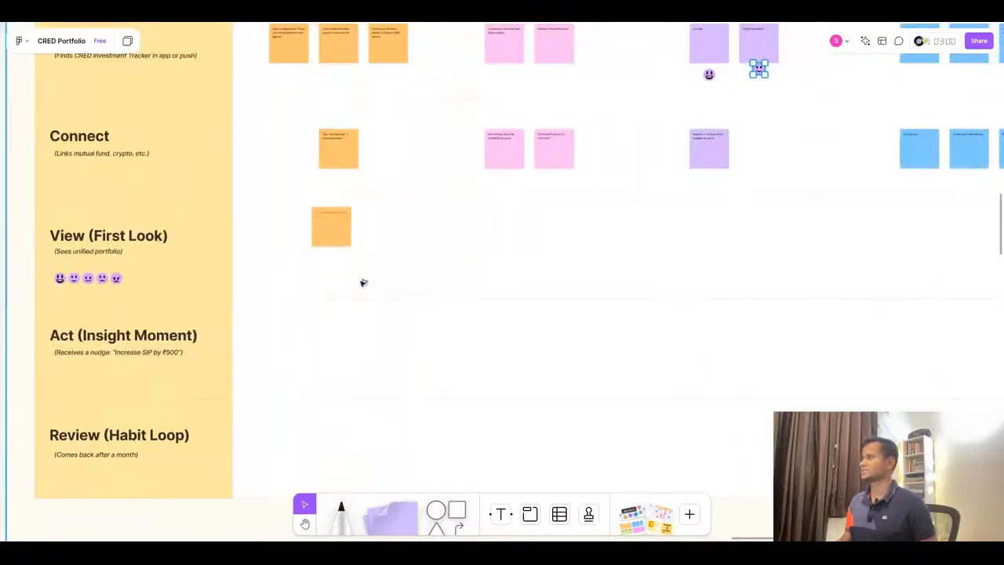
{"action": "left_click", "coordinate": [793, 89]}
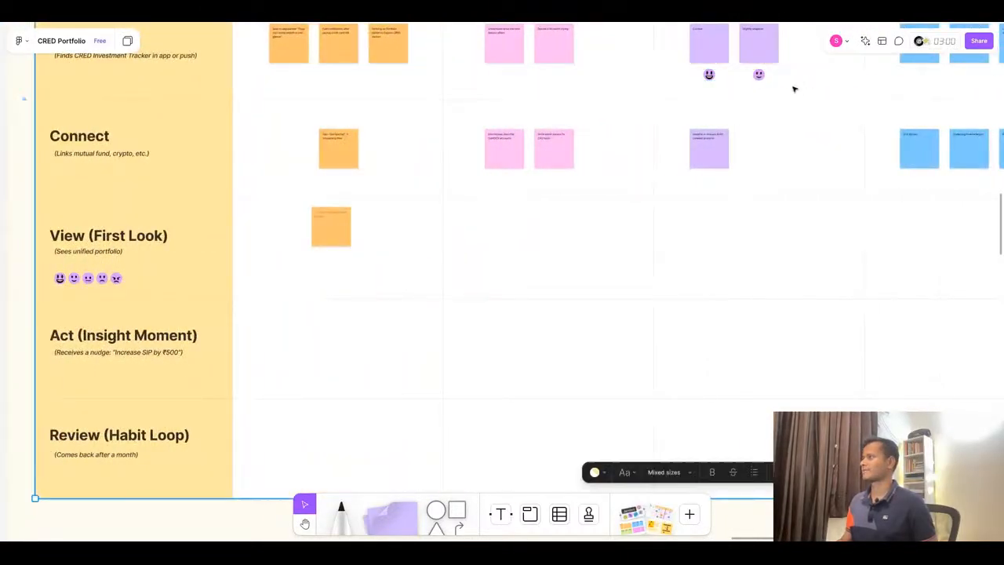
{"action": "scroll", "coordinate": [528, 295], "scroll_direction": "up", "scroll_amount": 2}
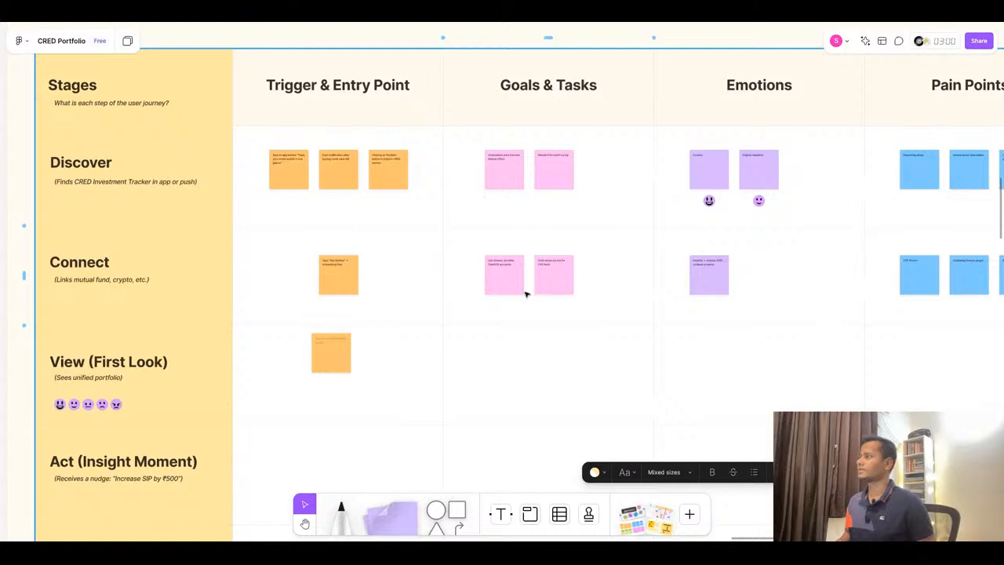
{"action": "scroll", "coordinate": [525, 294], "scroll_direction": "down", "scroll_amount": 1}
{"action": "scroll", "coordinate": [525, 294], "scroll_direction": "up", "scroll_amount": 1}
{"action": "scroll", "coordinate": [753, 269], "scroll_direction": "up", "scroll_amount": 5}
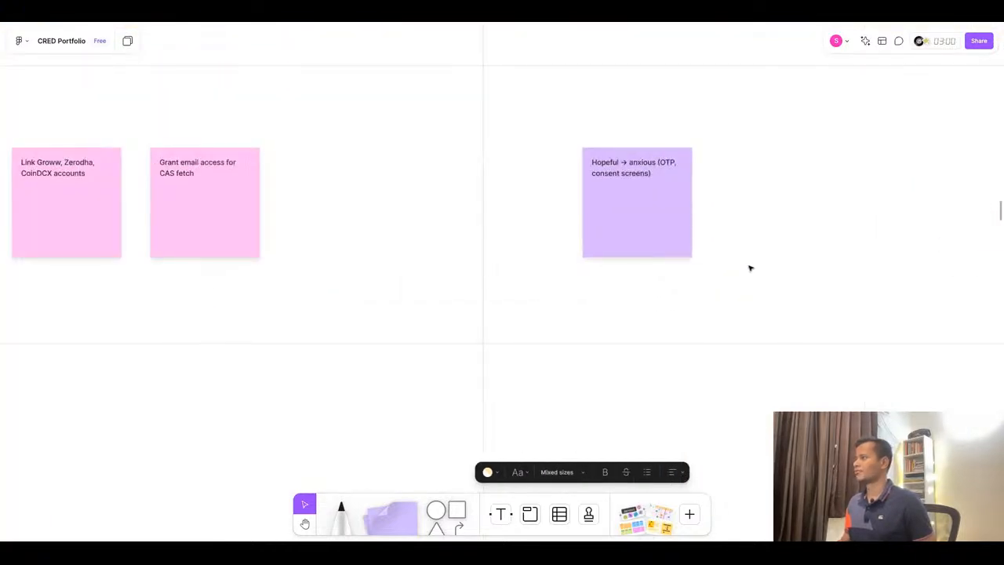
{"action": "scroll", "coordinate": [777, 160], "scroll_direction": "down", "scroll_amount": 5}
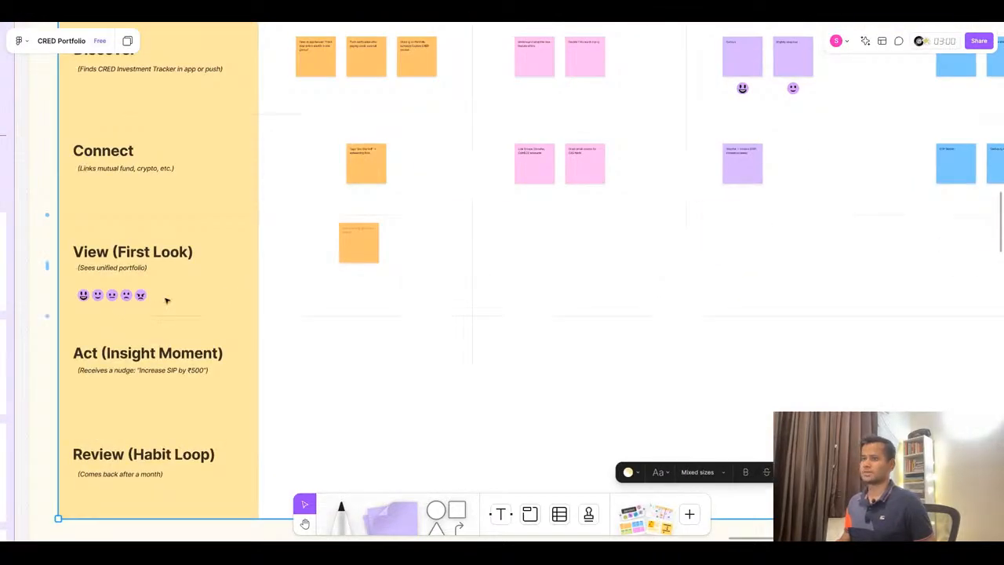
{"action": "scroll", "coordinate": [110, 306], "scroll_direction": "up", "scroll_amount": 5}
{"action": "left_click", "coordinate": [116, 290]}
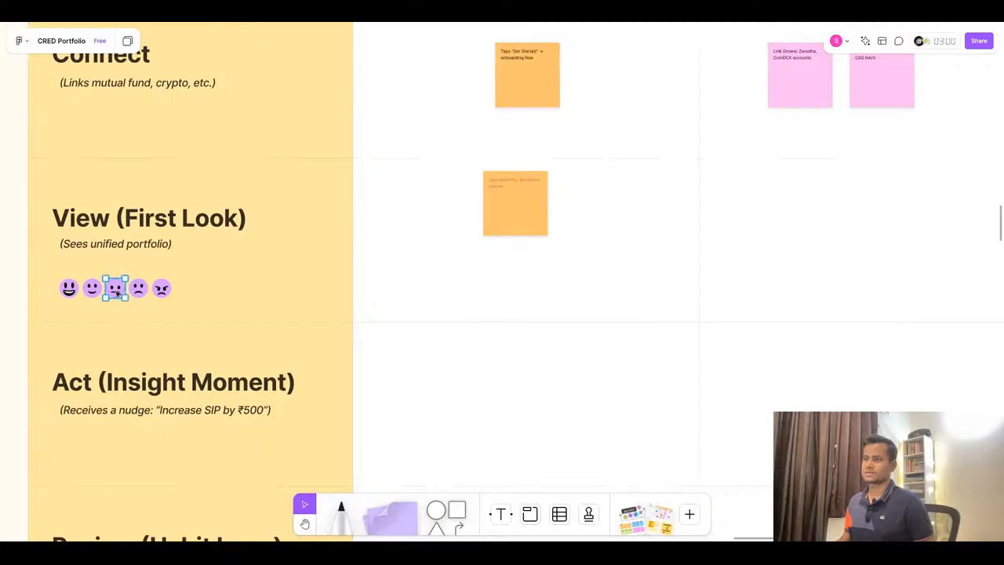
{"action": "scroll", "coordinate": [116, 290], "scroll_direction": "down", "scroll_amount": 1}
{"action": "scroll", "coordinate": [115, 291], "scroll_direction": "down", "scroll_amount": 2}
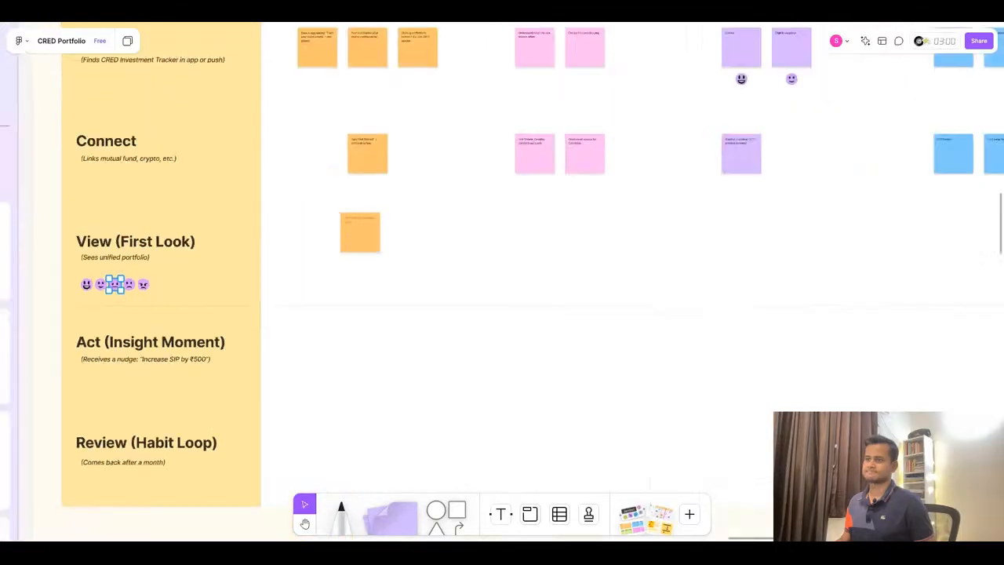
{"action": "left_click_drag", "start_coordinate": [115, 284], "coordinate": [741, 189]}
{"action": "left_click", "coordinate": [650, 235]}
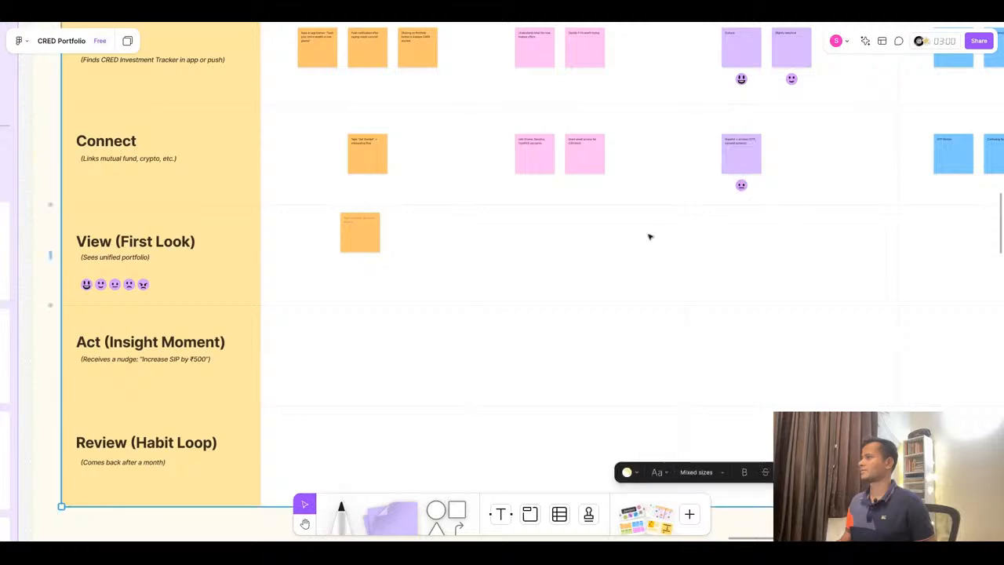
- Align the blank View (First Look) sticky with the Trigger & Entry Point stickies above it
{"action": "scroll", "coordinate": [473, 275], "scroll_direction": "up", "scroll_amount": 1}
{"action": "scroll", "coordinate": [473, 274], "scroll_direction": "up", "scroll_amount": 3}
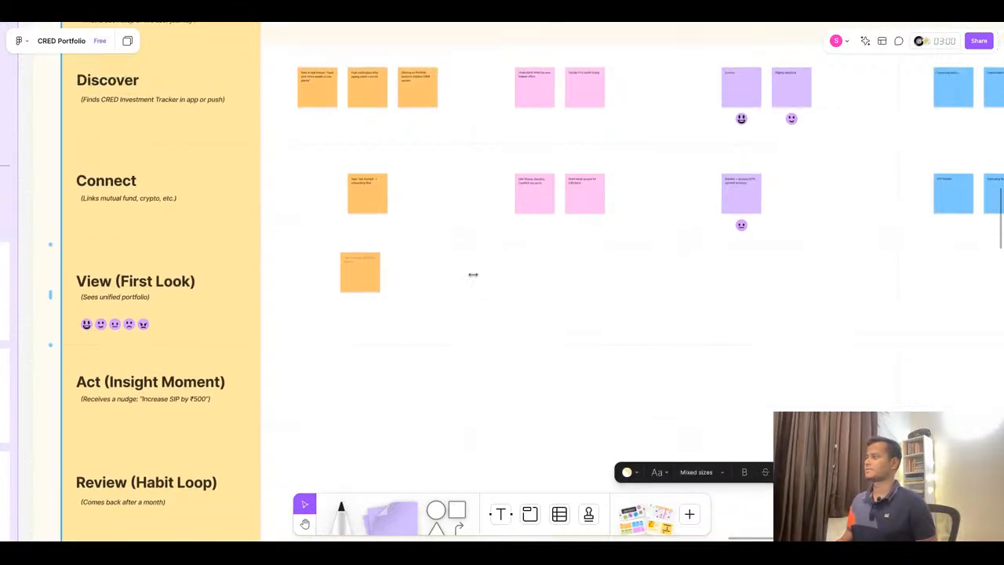
{"action": "left_click_drag", "start_coordinate": [357, 274], "coordinate": [364, 274]}
{"action": "key", "text": "shift+Down"}
{"action": "key", "text": "shift+Down"}
{"action": "key", "text": "shift+Down"}
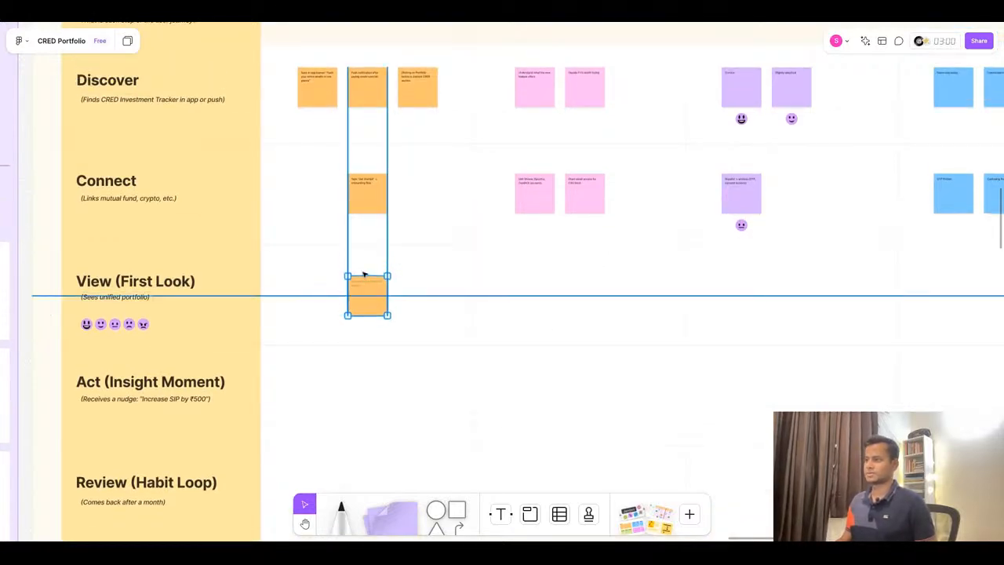
- Copy "Lands on Dashboard after sync (nightly or instant if sample data)" from ChatGPT into the blank View row Trigger sticky
{"action": "scroll", "coordinate": [365, 295], "scroll_direction": "up", "scroll_amount": 10}
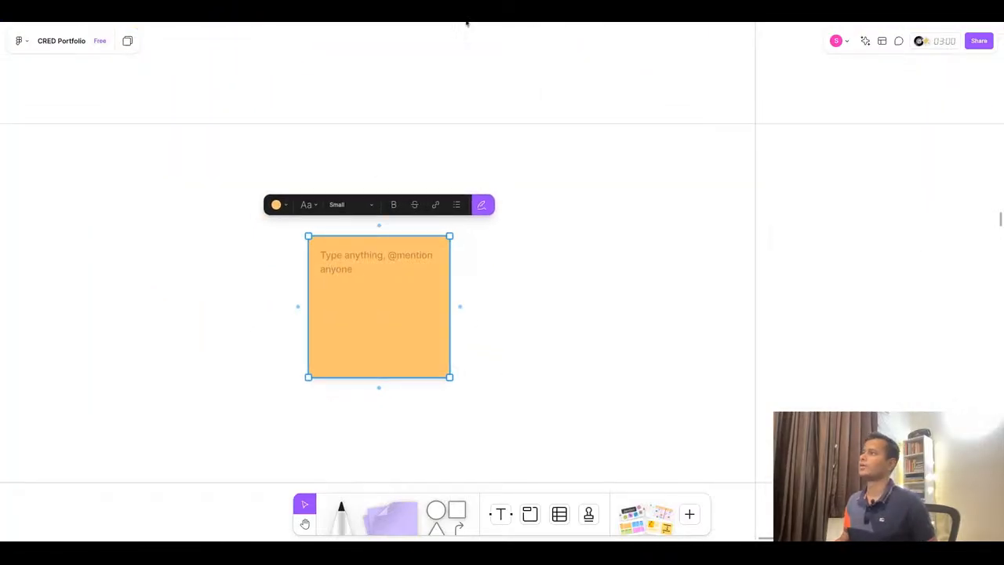
{"action": "left_click", "coordinate": [466, 18]}
{"action": "left_click", "coordinate": [371, 266]}
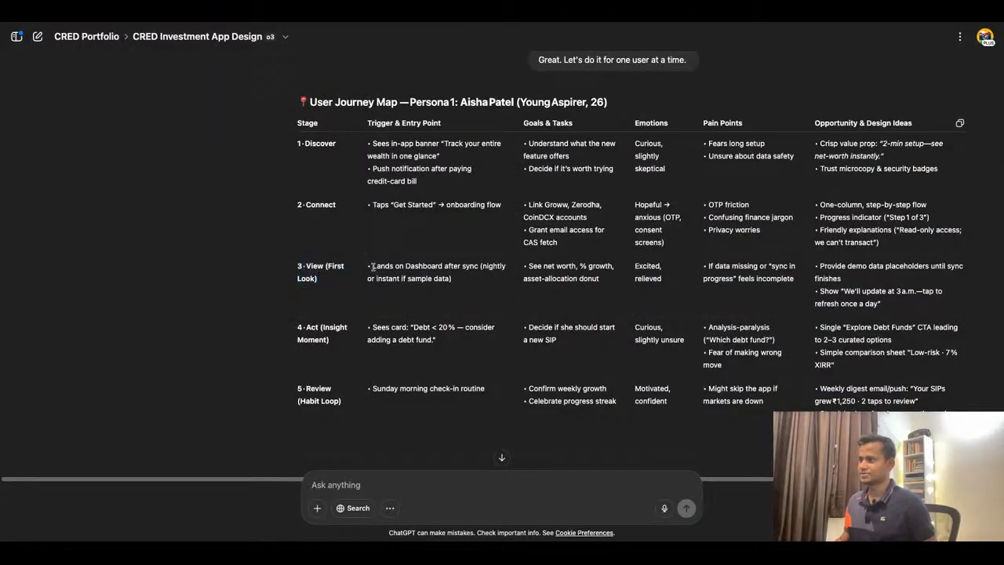
{"action": "triple_click", "coordinate": [373, 267]}
{"action": "key", "text": "ctrl+c"}
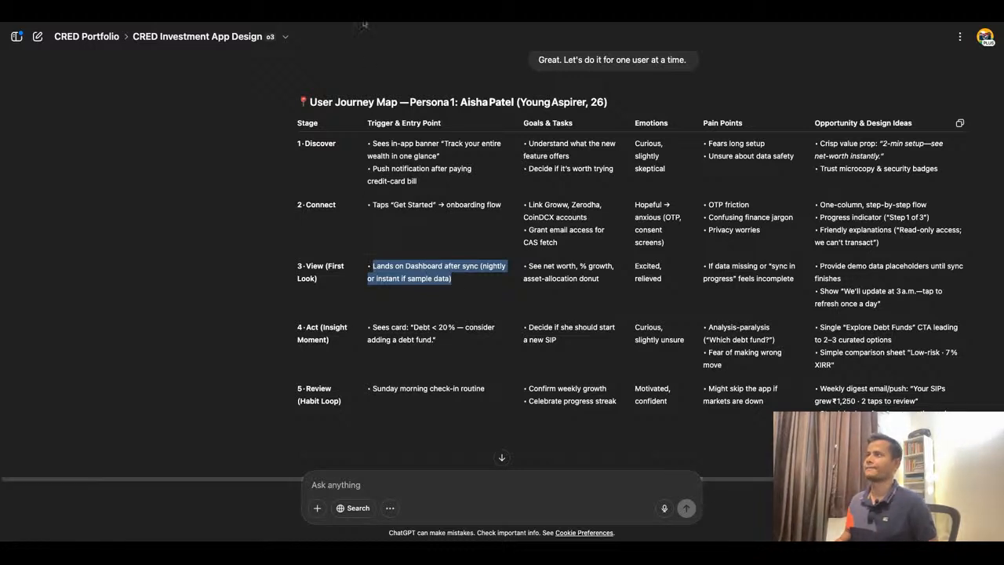
{"action": "key", "text": "ctrl+Tab"}
{"action": "double_click", "coordinate": [394, 271]}
{"action": "key", "text": "ctrl+v"}
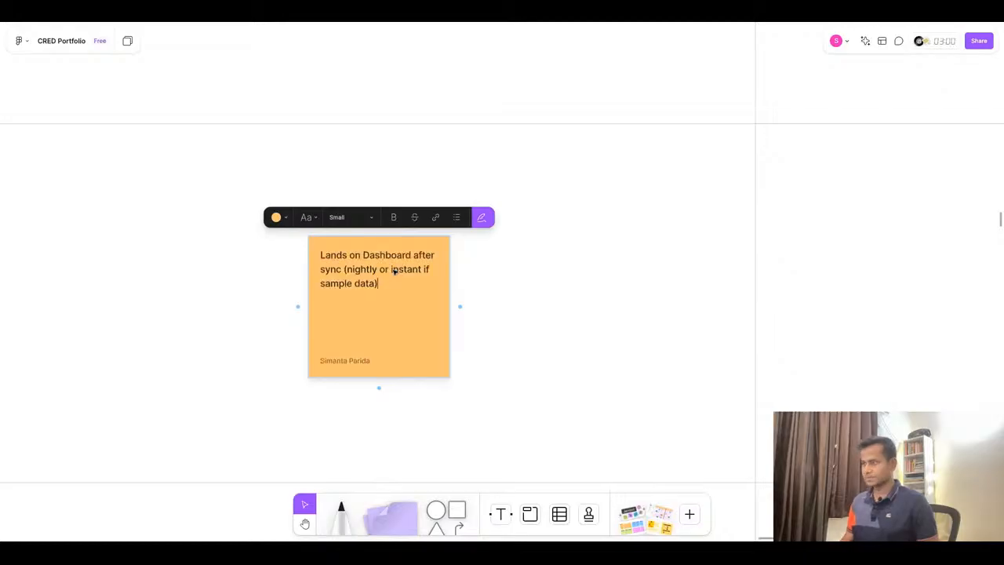
{"action": "left_click", "coordinate": [515, 319]}
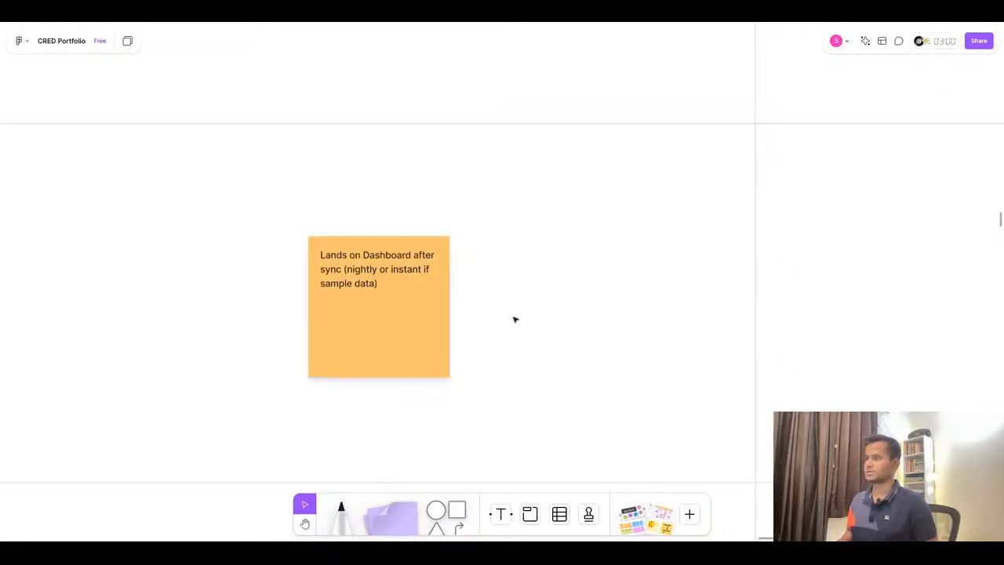
- Duplicate a Connect Goals & Tasks sticky into the View row and paste "See net worth, % growth, asset-allocation donut" into it
{"action": "scroll", "coordinate": [510, 225], "scroll_direction": "down", "scroll_amount": 3}
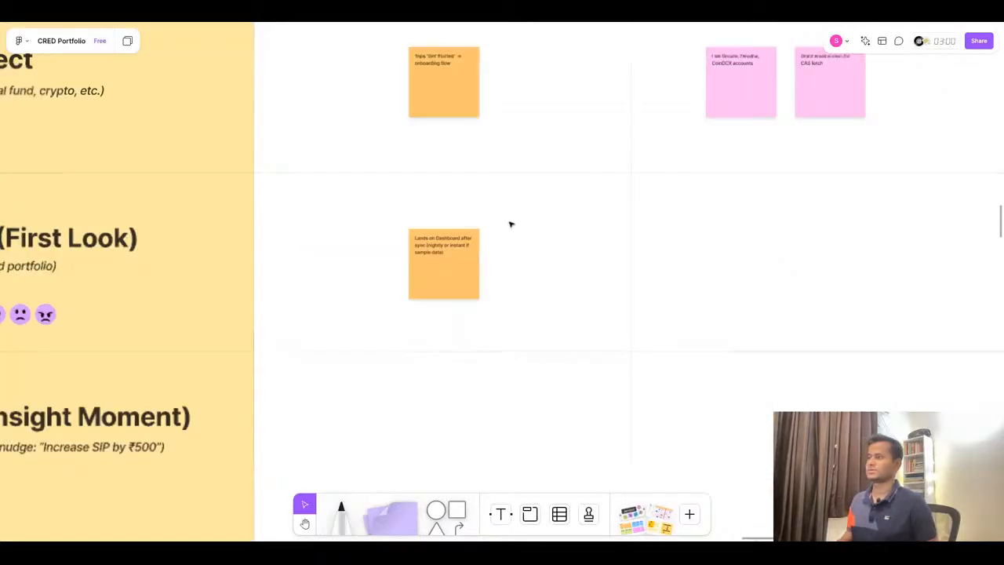
{"action": "left_click", "coordinate": [469, 16]}
{"action": "left_click_drag", "start_coordinate": [600, 278], "coordinate": [542, 267]}
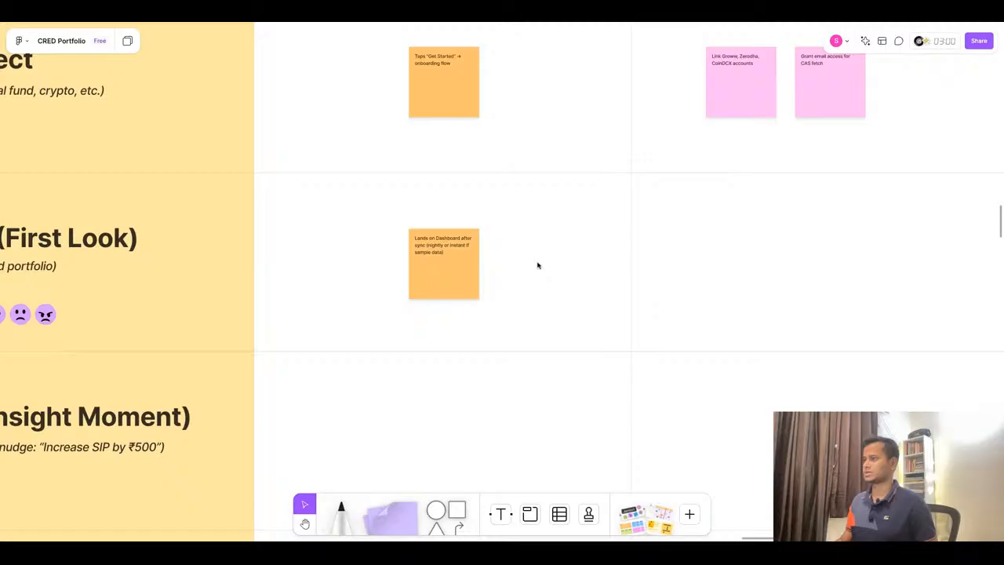
{"action": "scroll", "coordinate": [448, 258], "scroll_direction": "down", "scroll_amount": 2}
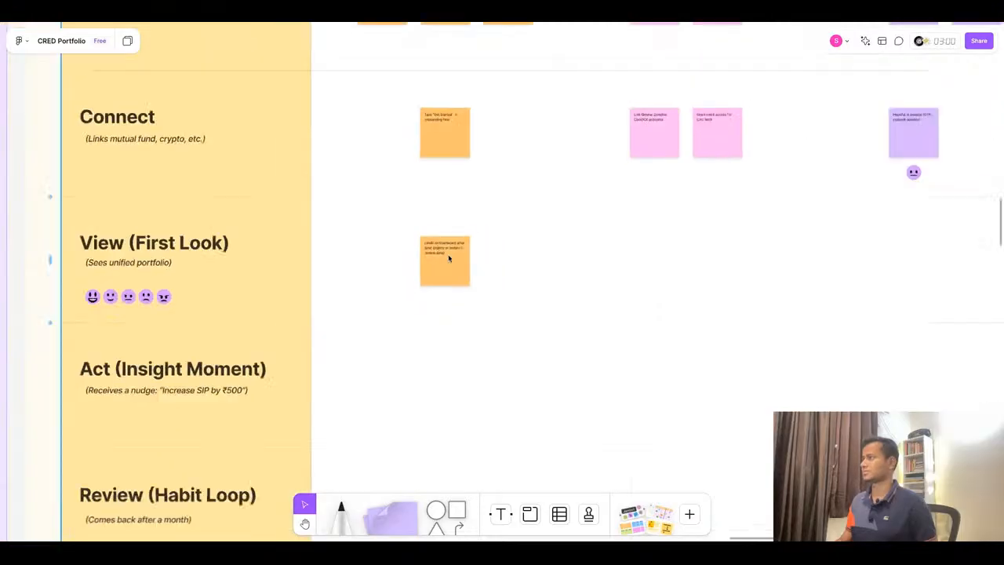
{"action": "scroll", "coordinate": [794, 175], "scroll_direction": "up", "scroll_amount": 3}
{"action": "left_click", "coordinate": [592, 122]}
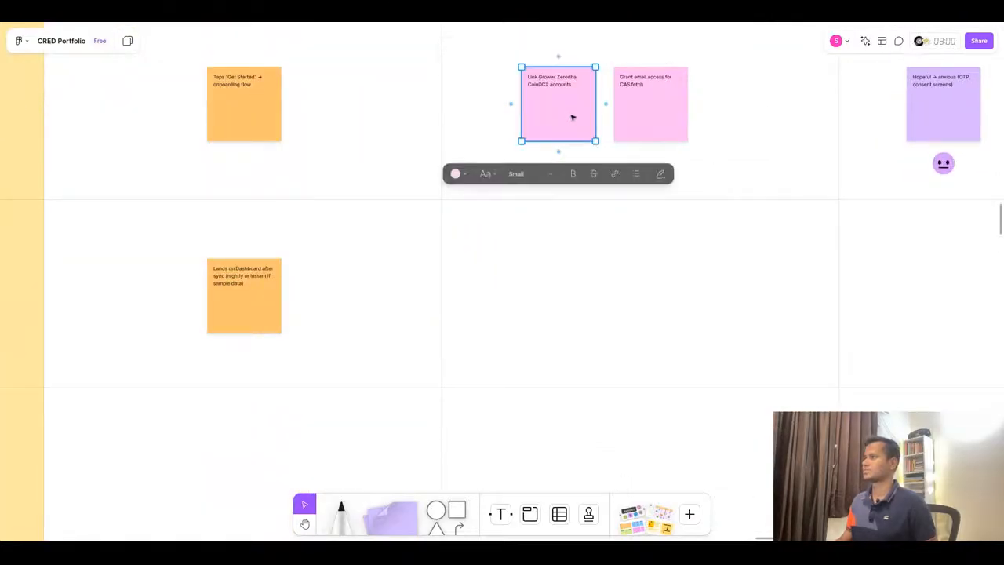
{"action": "left_click", "coordinate": [576, 120]}
{"action": "left_click", "coordinate": [572, 169]}
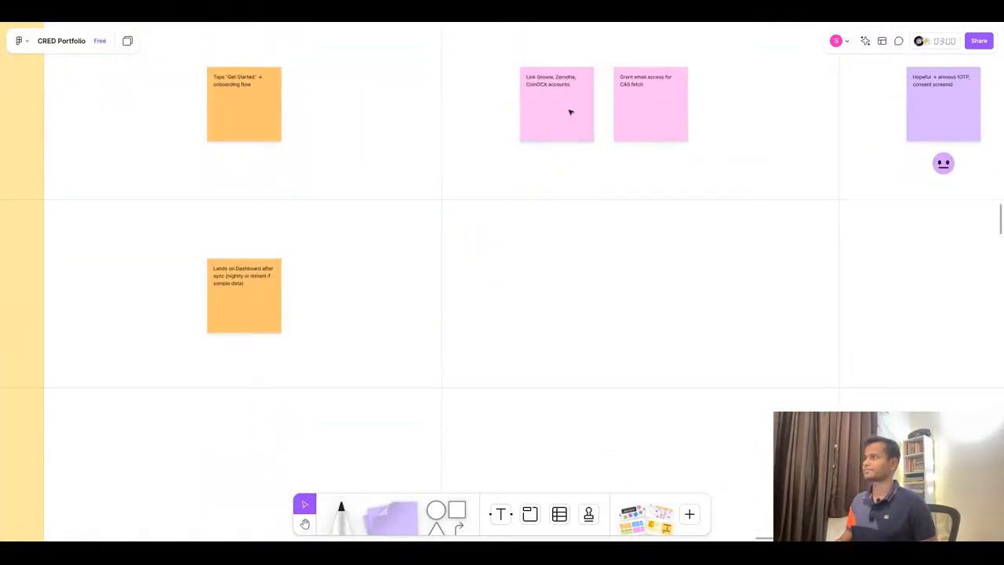
{"action": "left_click", "coordinate": [572, 110]}
{"action": "left_click_drag", "start_coordinate": [573, 110], "coordinate": [572, 302], "text": "alt"}
{"action": "left_click", "coordinate": [569, 279]}
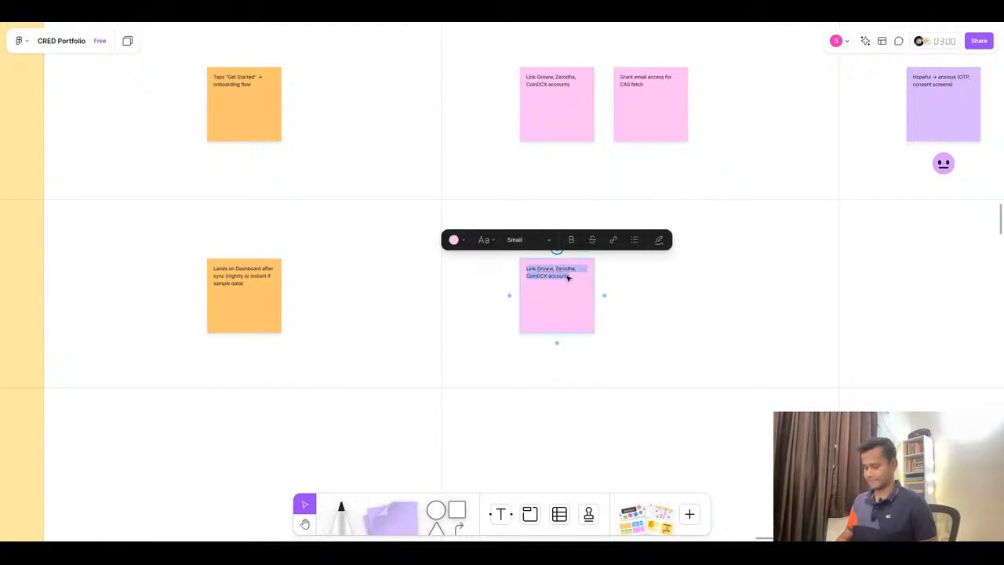
{"action": "type", "text": "See net worth, % growth, asset-allocation donut"}
{"action": "left_click", "coordinate": [689, 323]}
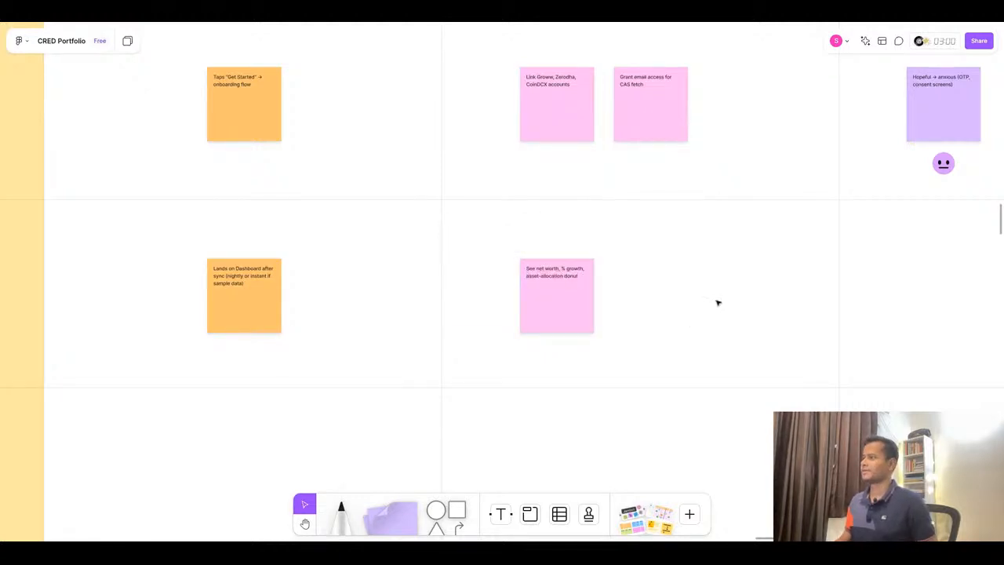
- Look up the View (First Look) emotions in the ChatGPT journey map
{"action": "scroll", "coordinate": [717, 303], "scroll_direction": "up", "scroll_amount": 2}
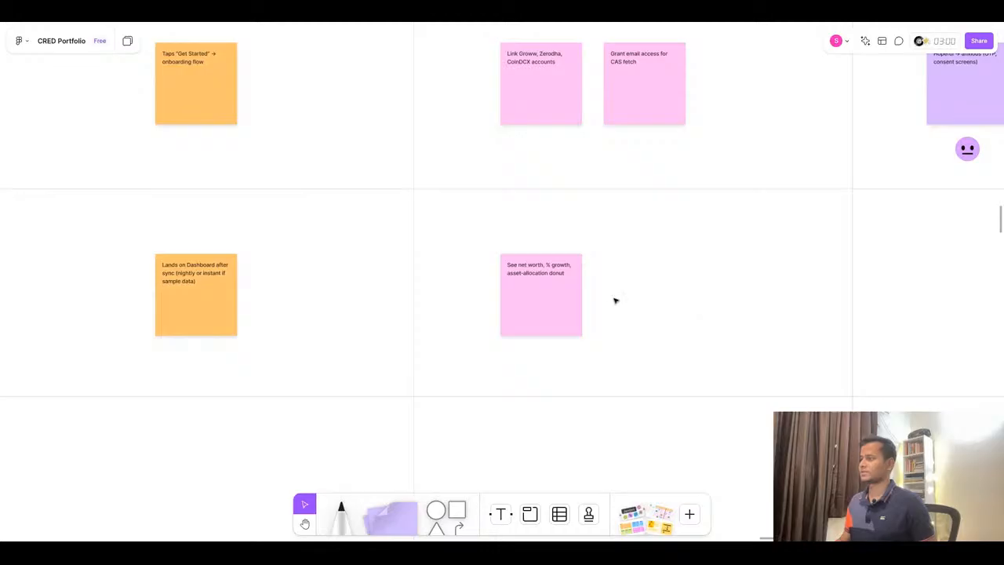
{"action": "scroll", "coordinate": [615, 300], "scroll_direction": "down", "scroll_amount": 5}
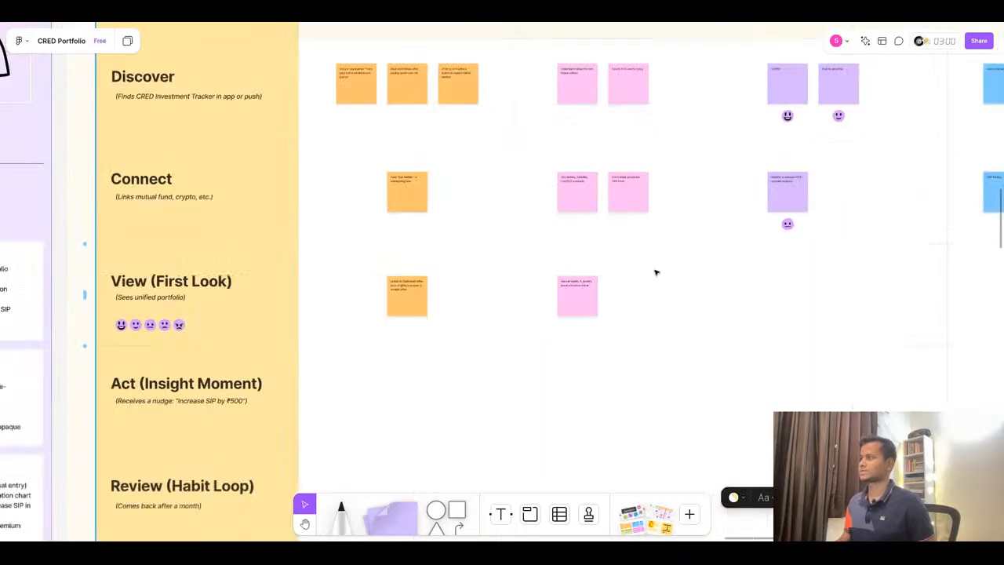
{"action": "left_click", "coordinate": [469, 22]}
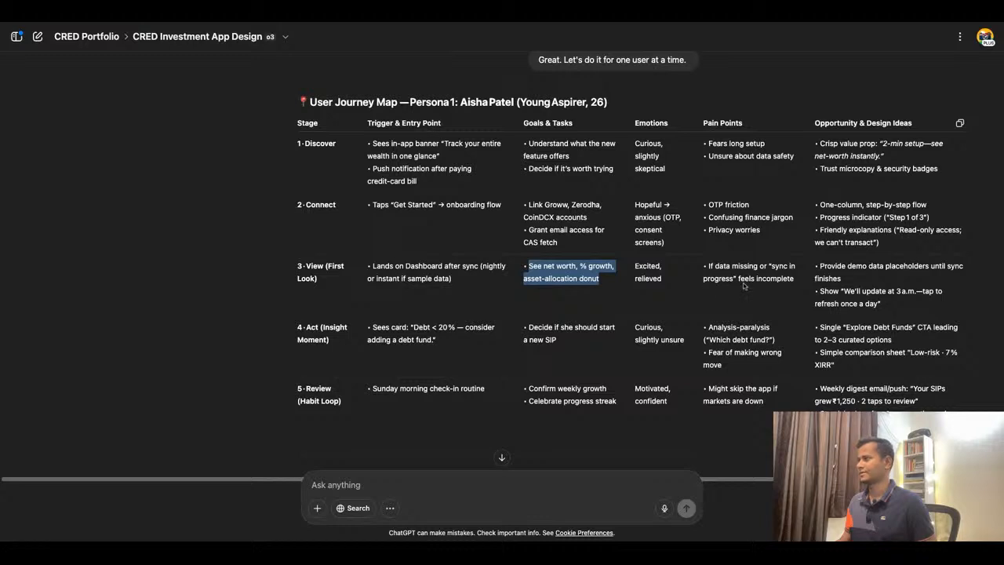
{"action": "scroll", "coordinate": [744, 286], "scroll_direction": "up", "scroll_amount": 1}
{"action": "double_click", "coordinate": [648, 278]}
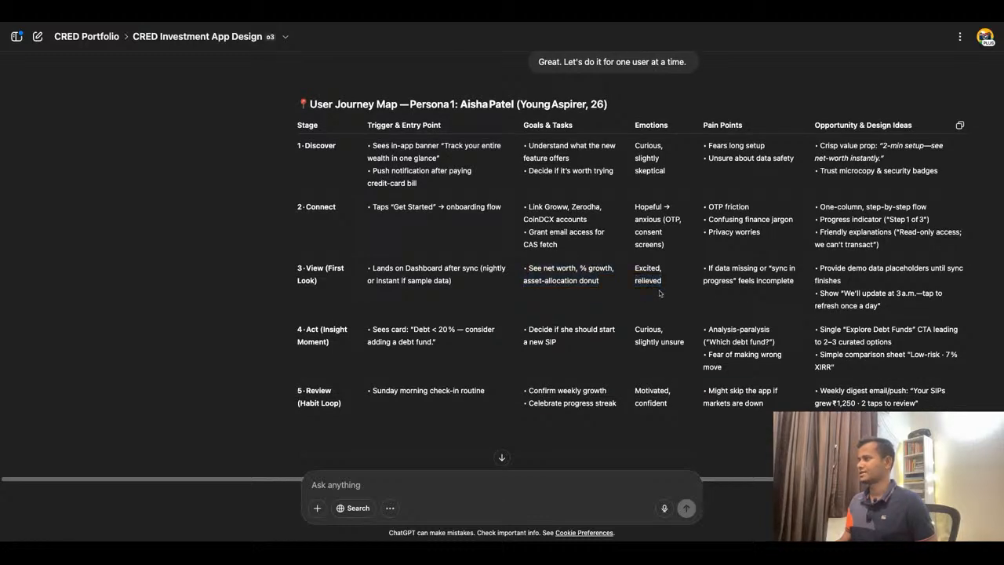
{"action": "double_click", "coordinate": [634, 269]}
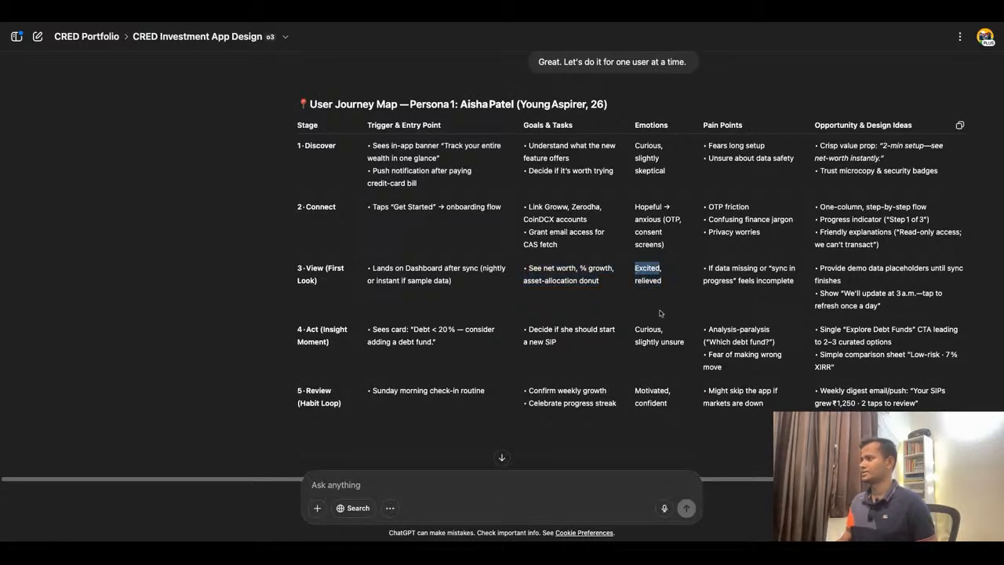
- Duplicate both Discover Emotions stickies into the View row and rewrite the first one as "Excited"
{"action": "left_click", "coordinate": [414, 24]}
{"action": "scroll", "coordinate": [446, 238], "scroll_direction": "down", "scroll_amount": 3}
{"action": "scroll", "coordinate": [722, 222], "scroll_direction": "up", "scroll_amount": 5}
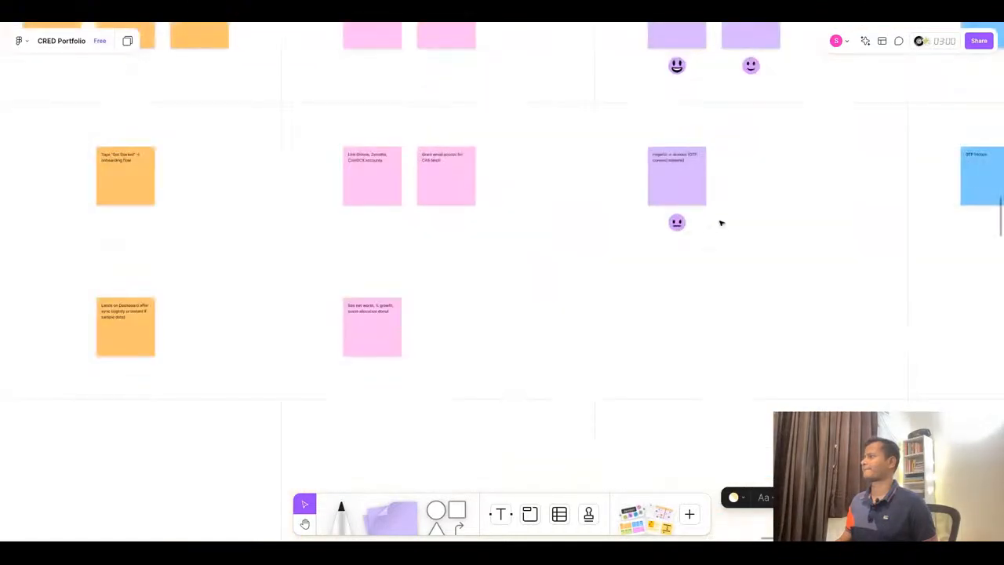
{"action": "scroll", "coordinate": [628, 166], "scroll_direction": "down", "scroll_amount": 3}
{"action": "left_click", "coordinate": [655, 98]}
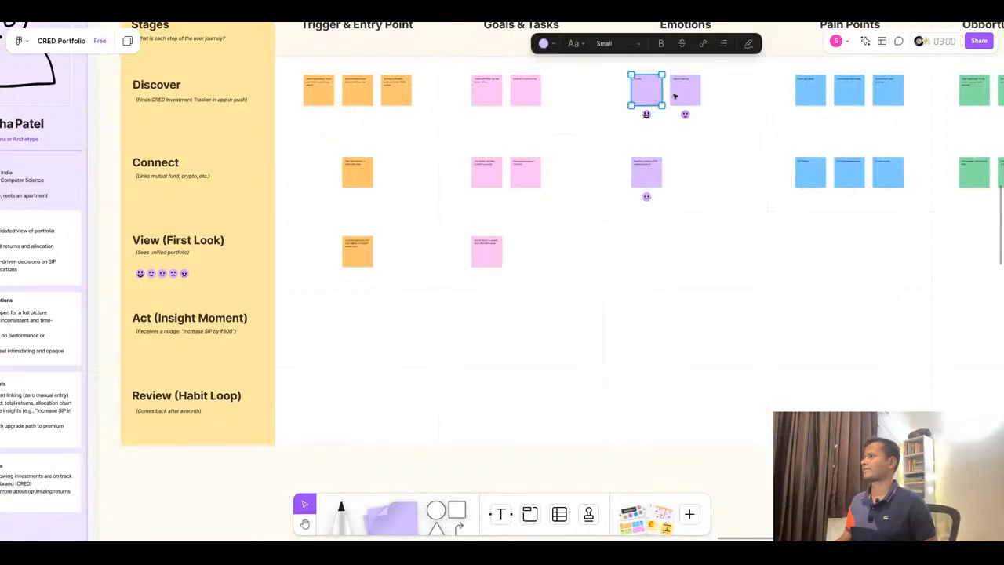
{"action": "left_click", "coordinate": [679, 97], "text": "shift"}
{"action": "left_click_drag", "start_coordinate": [679, 97], "coordinate": [680, 257]}
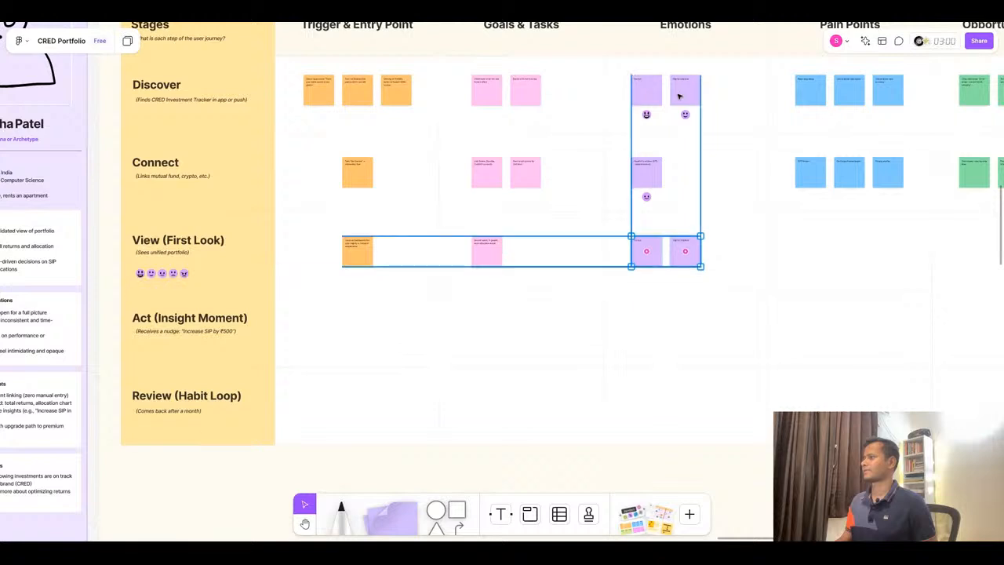
{"action": "scroll", "coordinate": [667, 251], "scroll_direction": "up", "scroll_amount": 4}
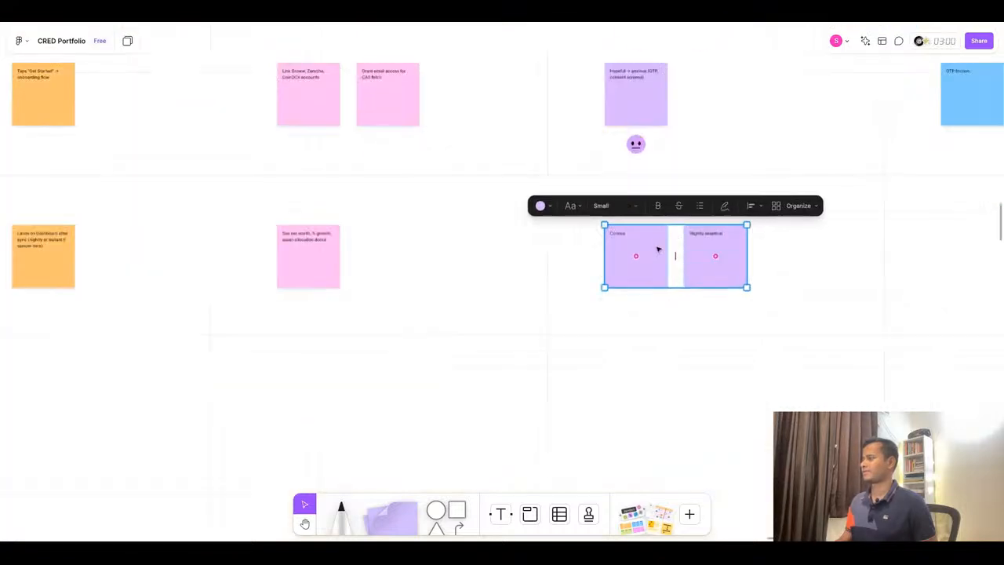
{"action": "left_click", "coordinate": [620, 232]}
{"action": "double_click", "coordinate": [623, 233]}
{"action": "type", "text": "Excited"}
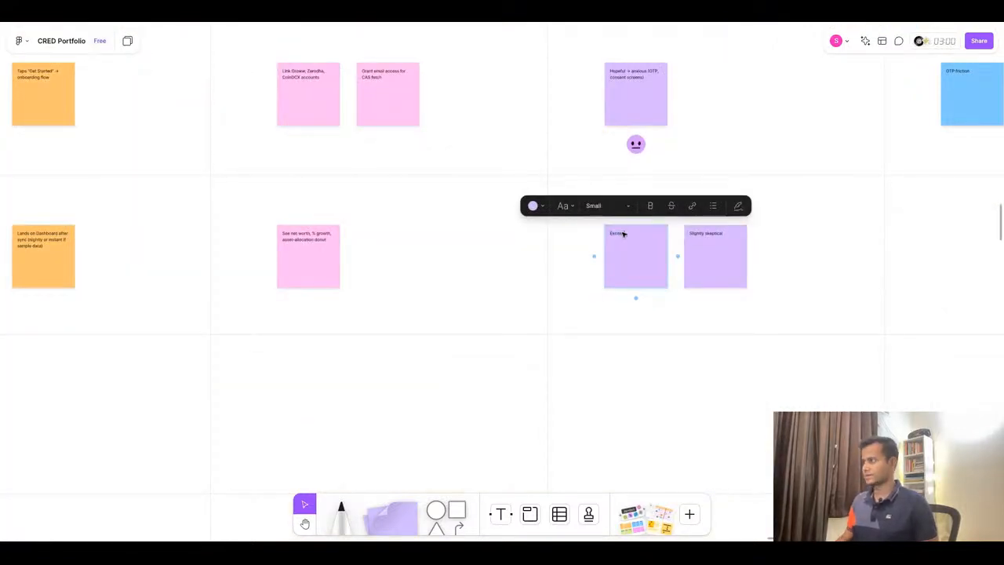
- Copy "relieved" from the ChatGPT journey map and rewrite the second View emotion sticky as "Relieved"
{"action": "left_click", "coordinate": [451, 21]}
{"action": "left_click_drag", "start_coordinate": [655, 278], "coordinate": [657, 279]}
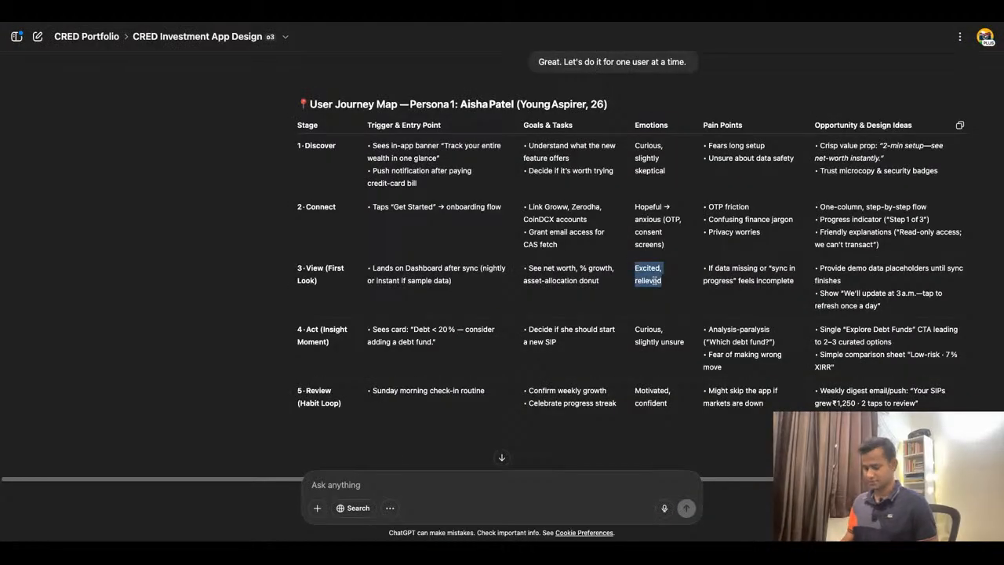
{"action": "double_click", "coordinate": [655, 281]}
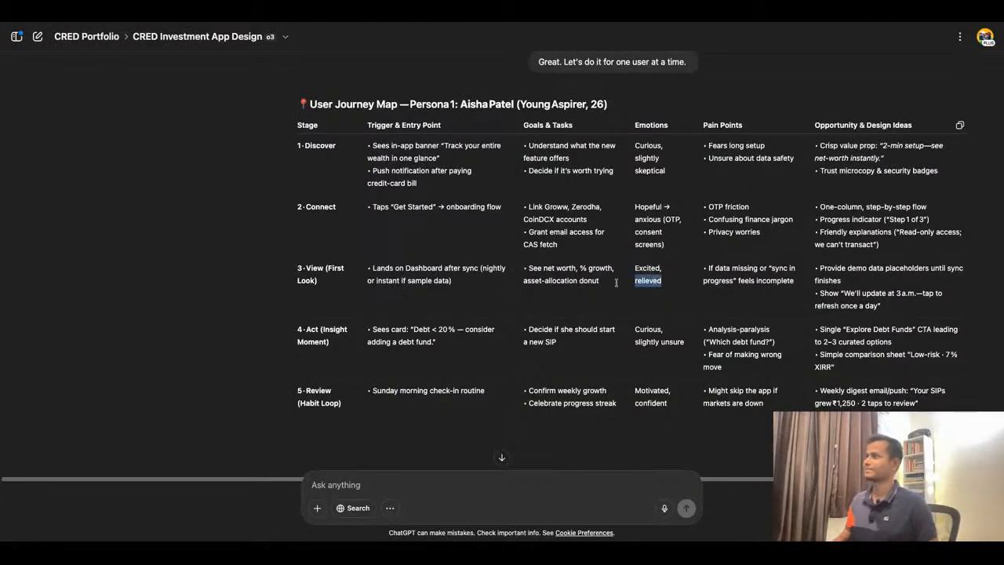
{"action": "left_click", "coordinate": [523, 22]}
{"action": "scroll", "coordinate": [638, 270], "scroll_direction": "down", "scroll_amount": 5}
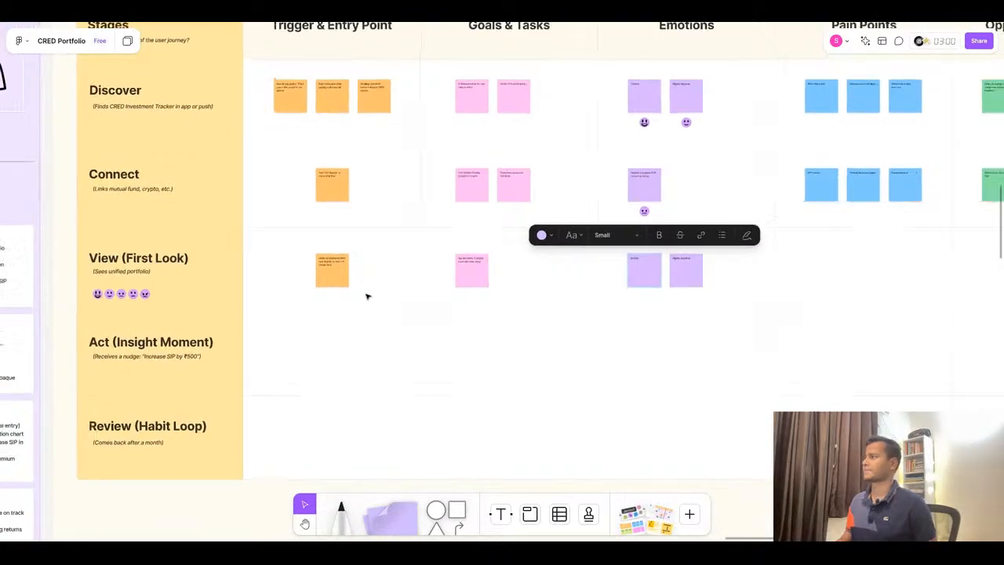
{"action": "scroll", "coordinate": [674, 285], "scroll_direction": "up", "scroll_amount": 5}
{"action": "double_click", "coordinate": [655, 246]}
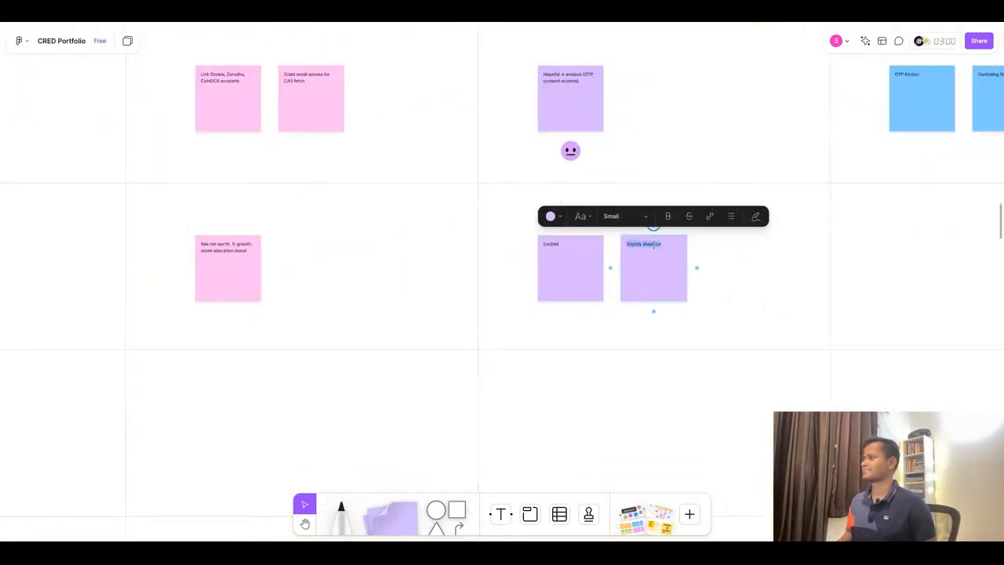
{"action": "type", "text": "relieved"}
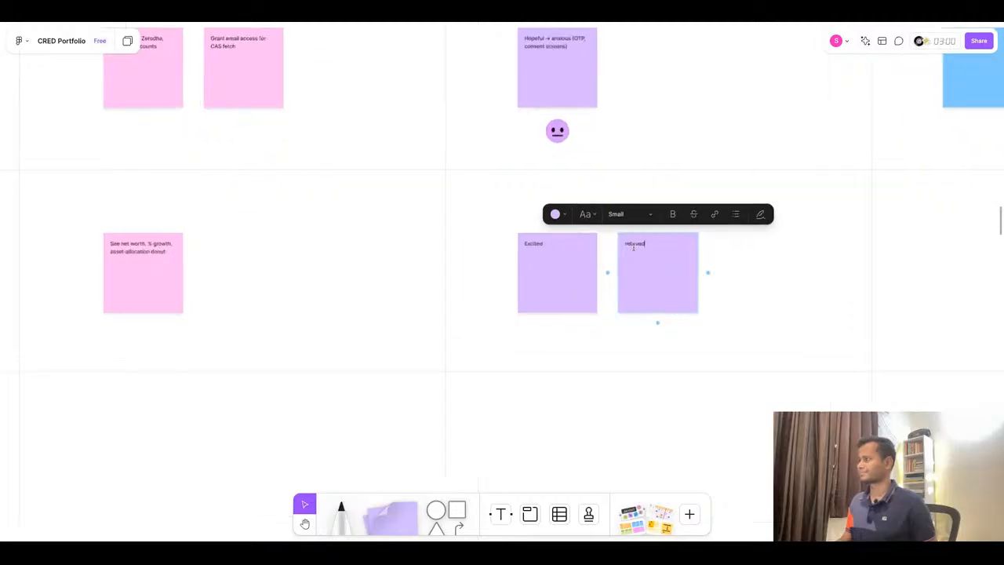
{"action": "scroll", "coordinate": [633, 242], "scroll_direction": "up", "scroll_amount": 3}
{"action": "key", "text": "BackSpace"}
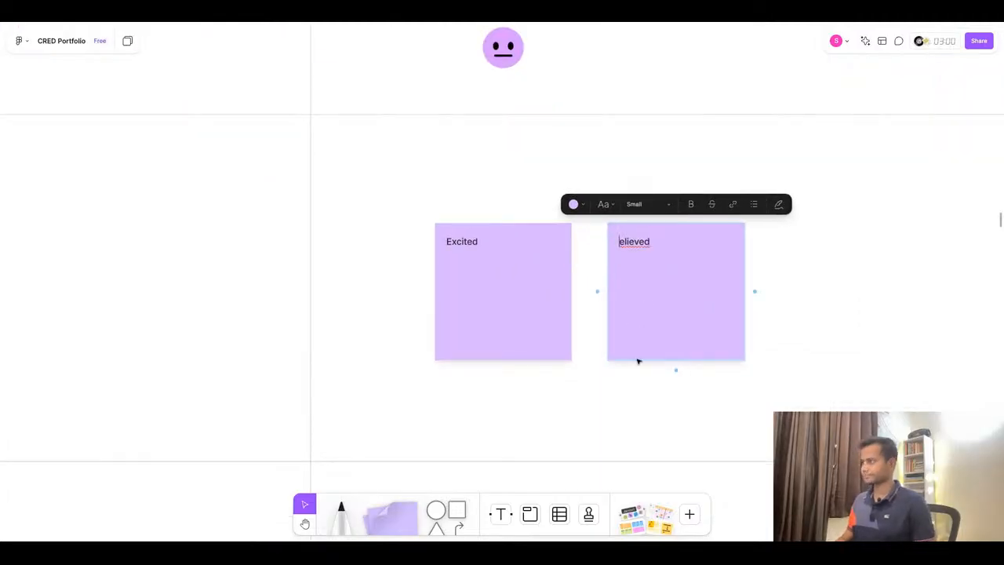
{"action": "type", "text": "R"}
- Duplicate the grinning and smiling emojis from the View stage's emotion scale beside the stage label
{"action": "scroll", "coordinate": [678, 279], "scroll_direction": "down", "scroll_amount": 3}
{"action": "scroll", "coordinate": [679, 279], "scroll_direction": "down", "scroll_amount": 5}
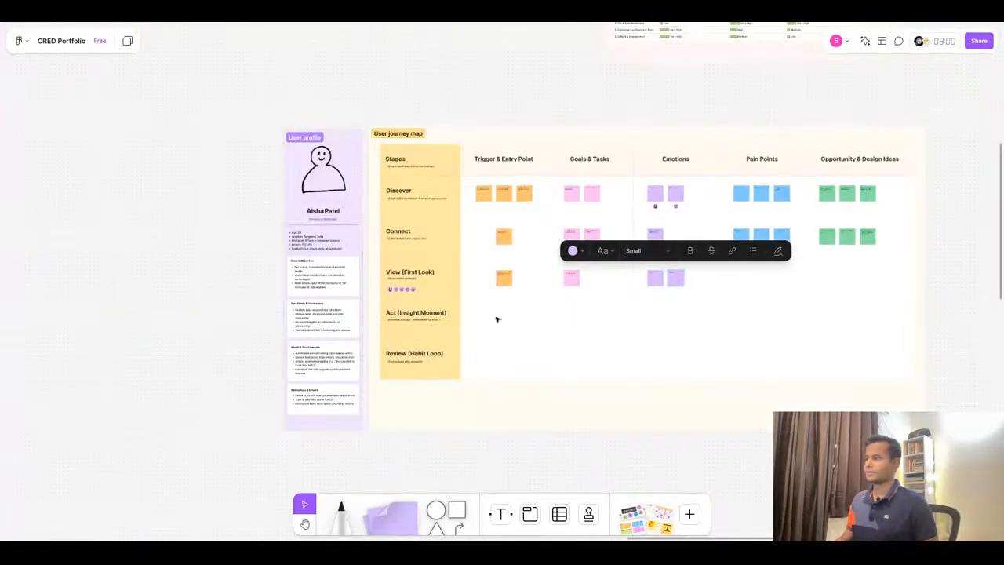
{"action": "scroll", "coordinate": [487, 314], "scroll_direction": "up", "scroll_amount": 10}
{"action": "left_click", "coordinate": [269, 251]}
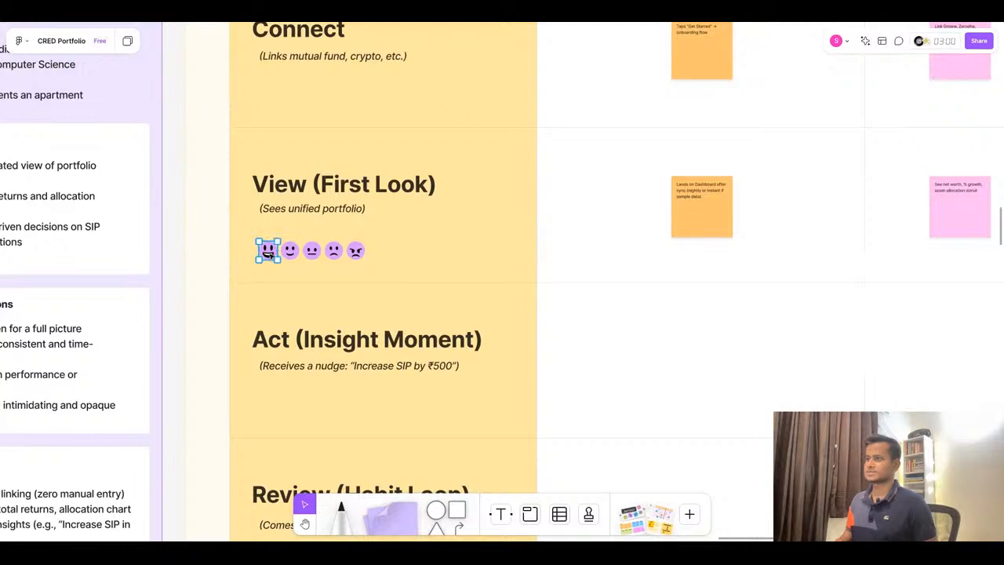
{"action": "left_click_drag", "start_coordinate": [276, 253], "coordinate": [476, 250]}
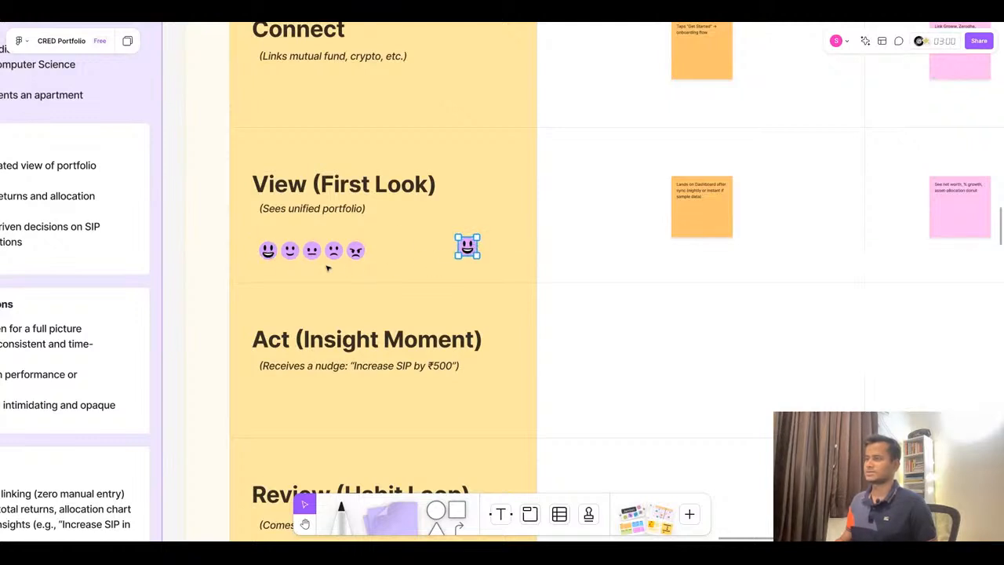
{"action": "scroll", "coordinate": [328, 268], "scroll_direction": "down", "scroll_amount": 1}
{"action": "left_click", "coordinate": [292, 241]}
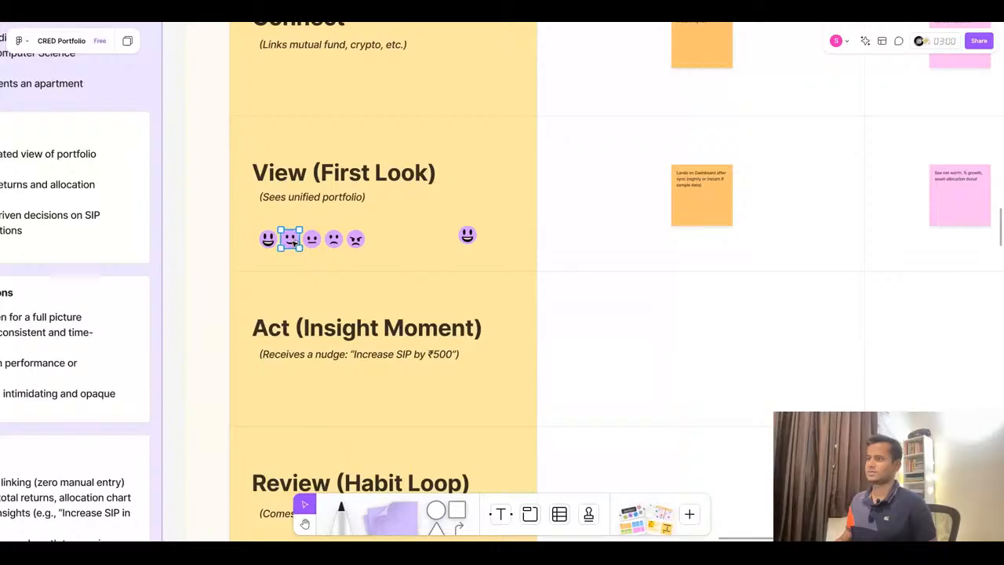
{"action": "left_click_drag", "start_coordinate": [293, 241], "coordinate": [508, 238]}
- Delete the two duplicated emojis beside the View stage label
{"action": "scroll", "coordinate": [399, 269], "scroll_direction": "down", "scroll_amount": 5}
{"action": "scroll", "coordinate": [398, 269], "scroll_direction": "up", "scroll_amount": 5}
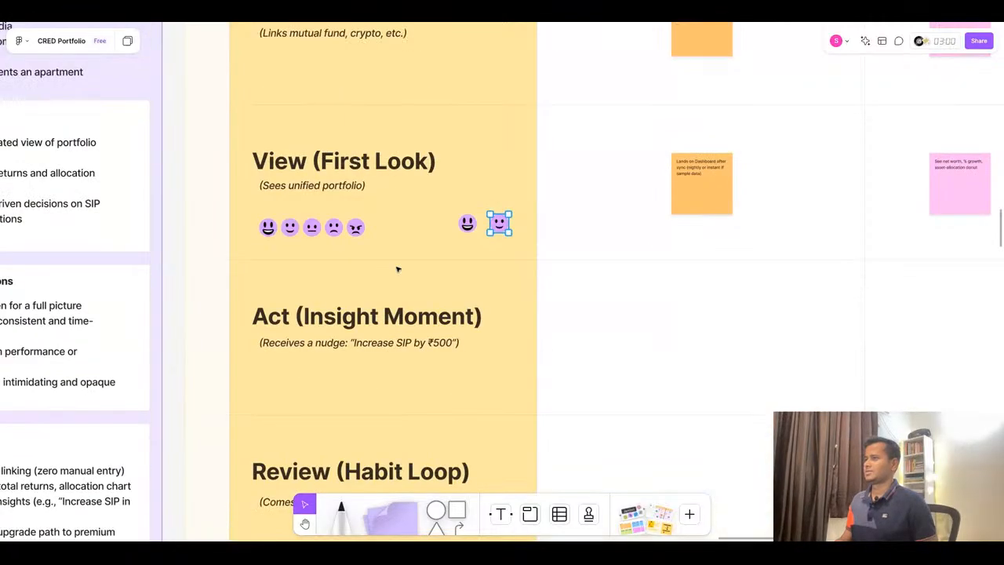
{"action": "scroll", "coordinate": [399, 269], "scroll_direction": "down", "scroll_amount": 5}
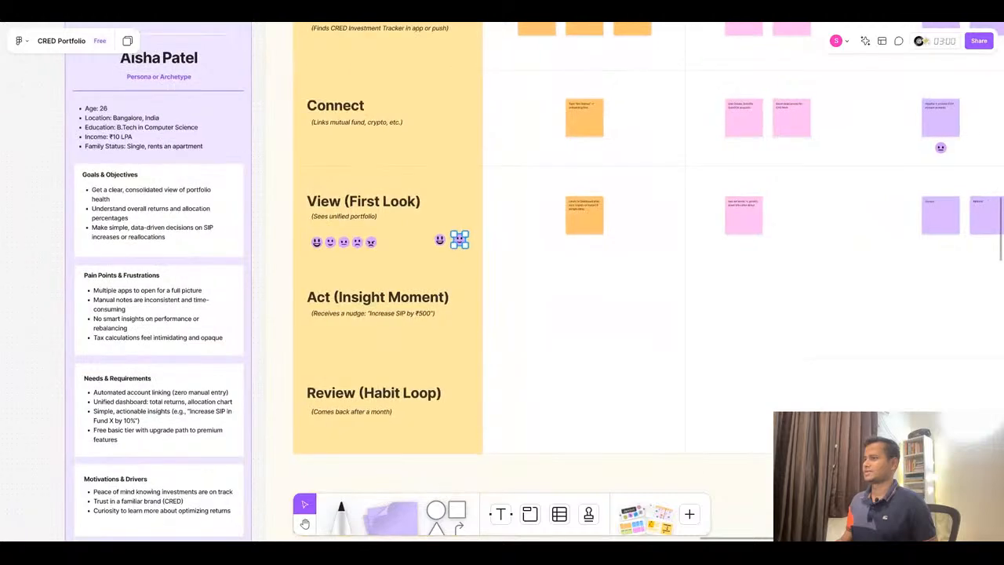
{"action": "scroll", "coordinate": [507, 248], "scroll_direction": "up", "scroll_amount": 3}
{"action": "left_click", "coordinate": [378, 228]}
{"action": "left_click_drag", "start_coordinate": [378, 228], "coordinate": [466, 260]}
{"action": "key", "text": "Delete"}
{"action": "key", "text": "ctrl+z"}
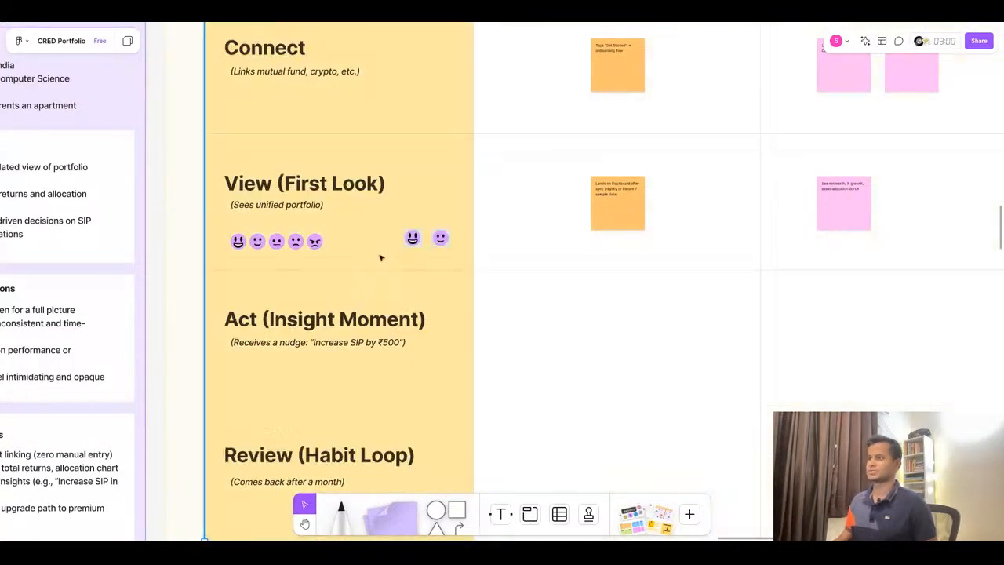
{"action": "left_click", "coordinate": [413, 239]}
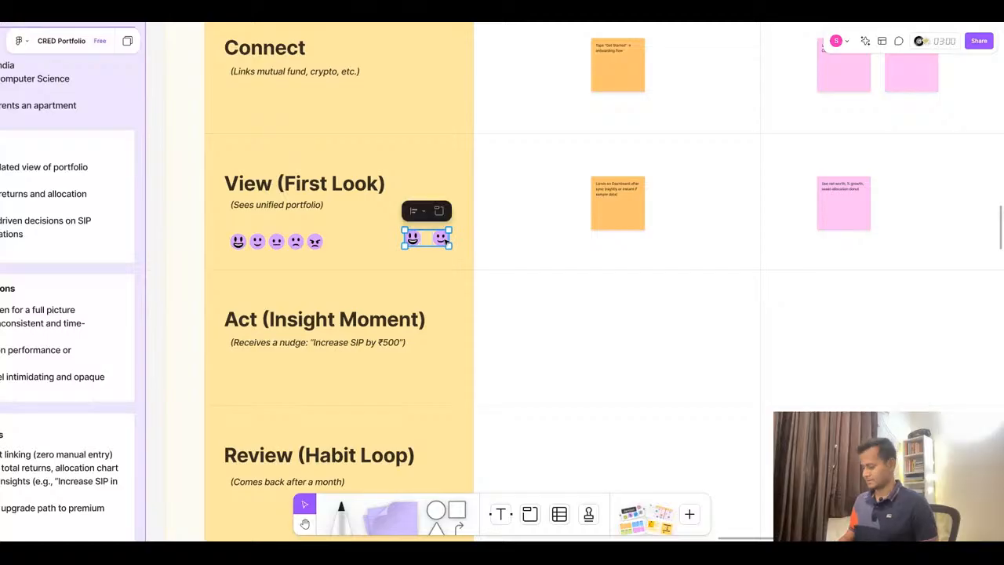
{"action": "key", "text": "Delete"}
- Duplicate the grinning and smiling emojis under the Discover emotion stickies to below the View emotion stickies
{"action": "scroll", "coordinate": [447, 240], "scroll_direction": "down", "scroll_amount": 5}
{"action": "scroll", "coordinate": [694, 169], "scroll_direction": "up", "scroll_amount": 4}
{"action": "scroll", "coordinate": [540, 193], "scroll_direction": "up", "scroll_amount": 2}
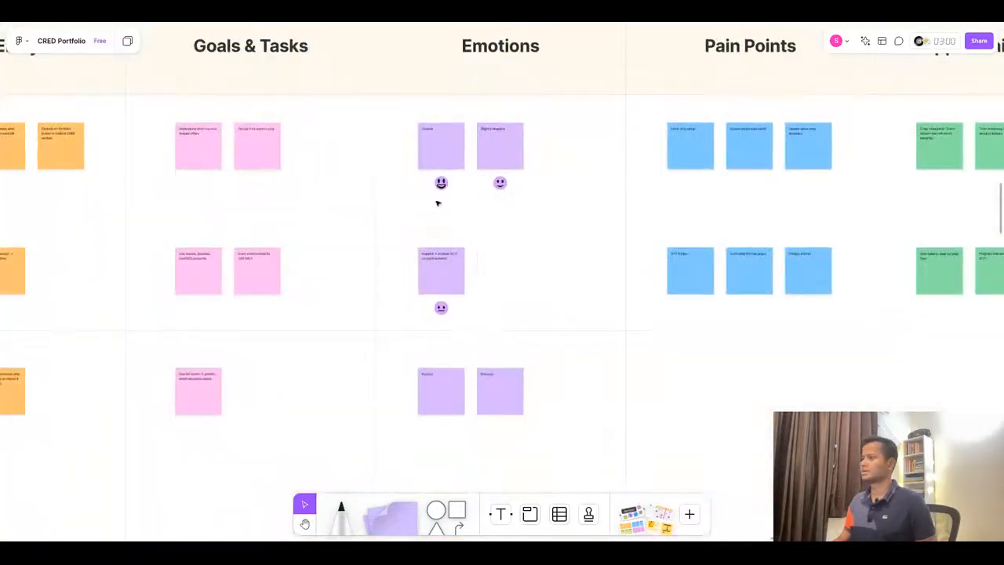
{"action": "left_click", "coordinate": [441, 183]}
{"action": "left_click", "coordinate": [502, 184], "text": "shift"}
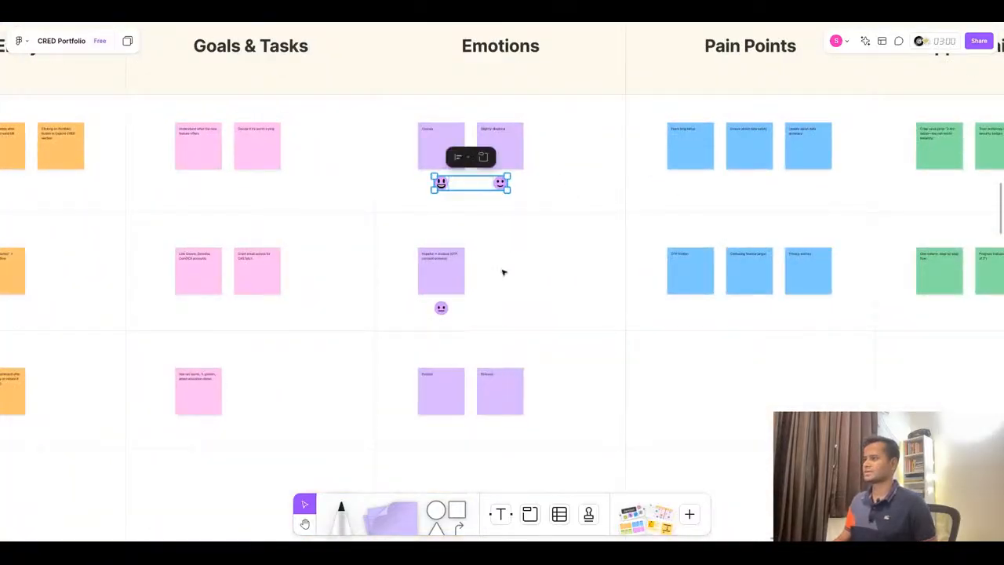
{"action": "left_click", "coordinate": [442, 309], "text": "shift"}
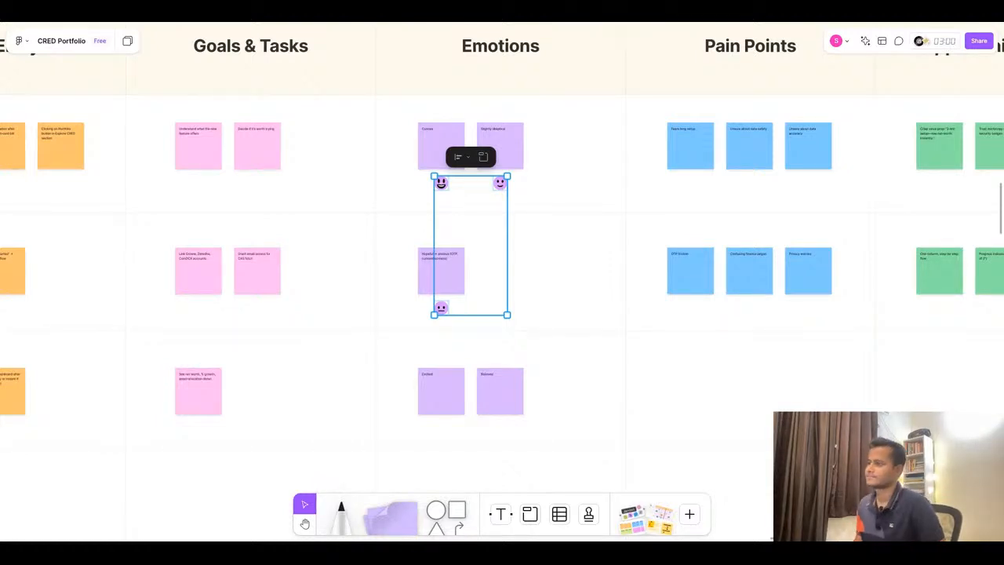
{"action": "left_click", "coordinate": [563, 299]}
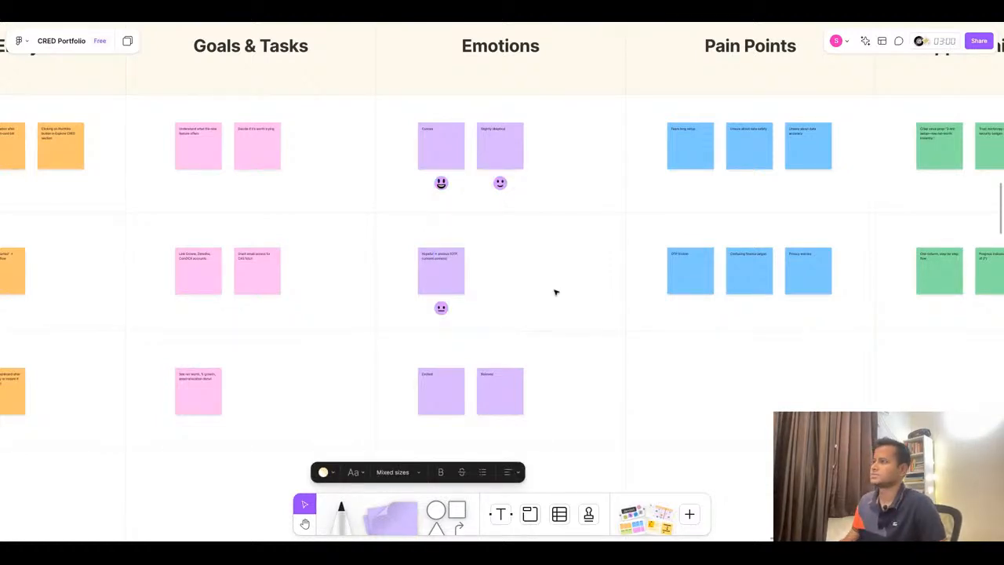
{"action": "left_click", "coordinate": [442, 184]}
{"action": "left_click", "coordinate": [499, 184], "text": "shift"}
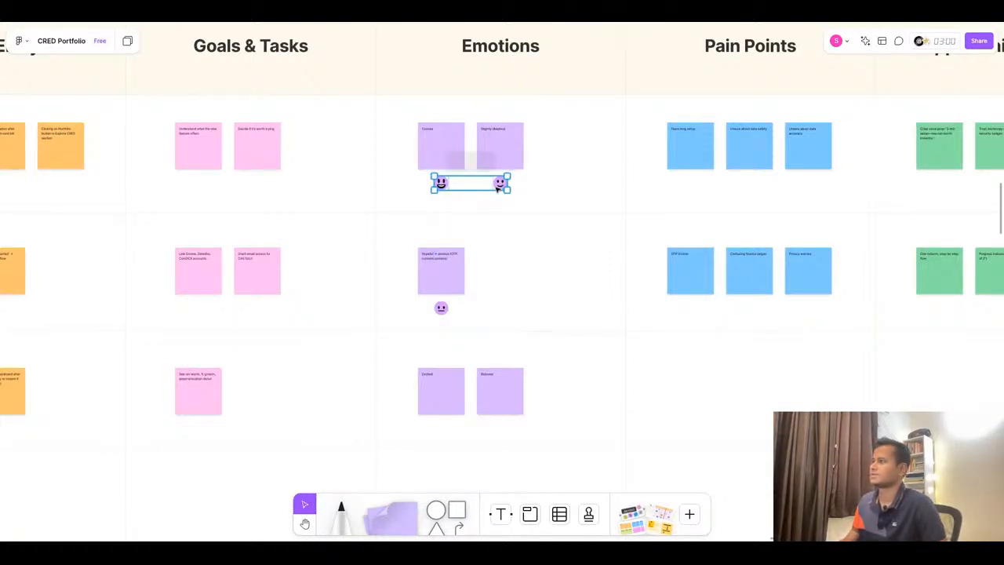
{"action": "left_click_drag", "start_coordinate": [473, 187], "coordinate": [482, 317]}
{"action": "left_click", "coordinate": [443, 185]}
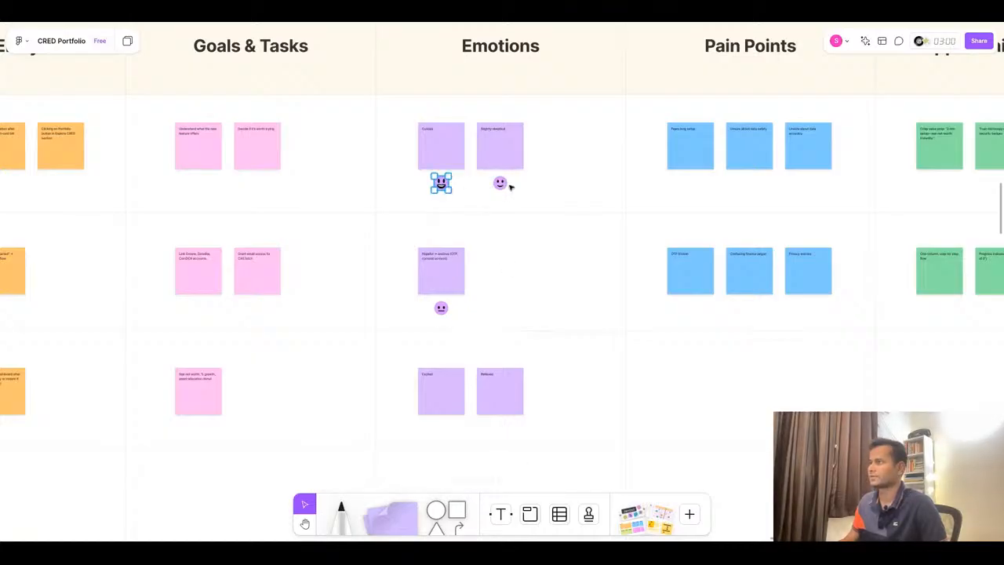
{"action": "left_click", "coordinate": [499, 185], "text": "shift"}
{"action": "left_click_drag", "start_coordinate": [501, 186], "coordinate": [506, 429]}
{"action": "scroll", "coordinate": [581, 381], "scroll_direction": "down", "scroll_amount": 1}
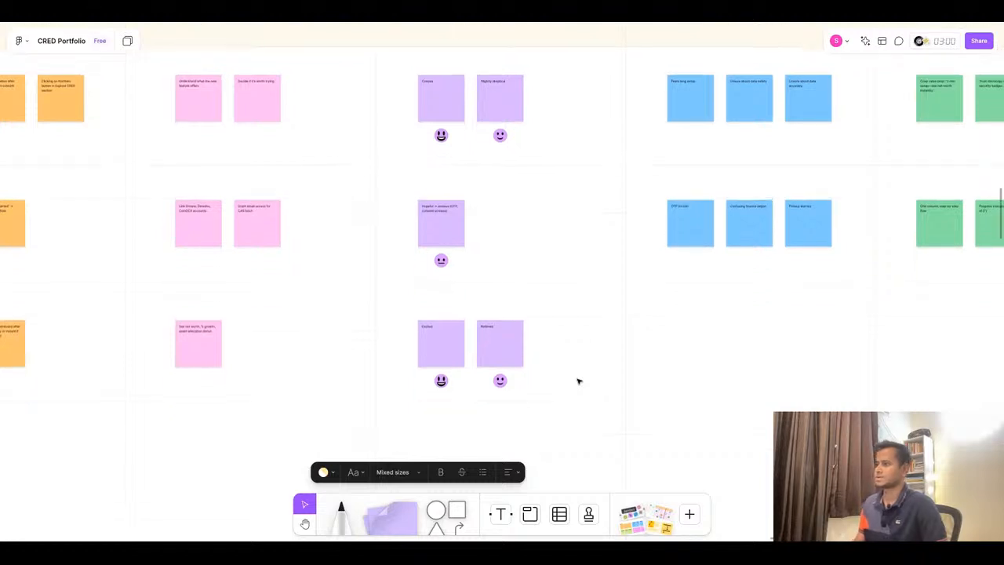
- Duplicate a Connect Pain Points sticky into the View row and paste "If data missing or “sync in progress” feels incomplete" without its bullet
{"action": "scroll", "coordinate": [573, 273], "scroll_direction": "down", "scroll_amount": 3}
{"action": "scroll", "coordinate": [372, 352], "scroll_direction": "up", "scroll_amount": 3}
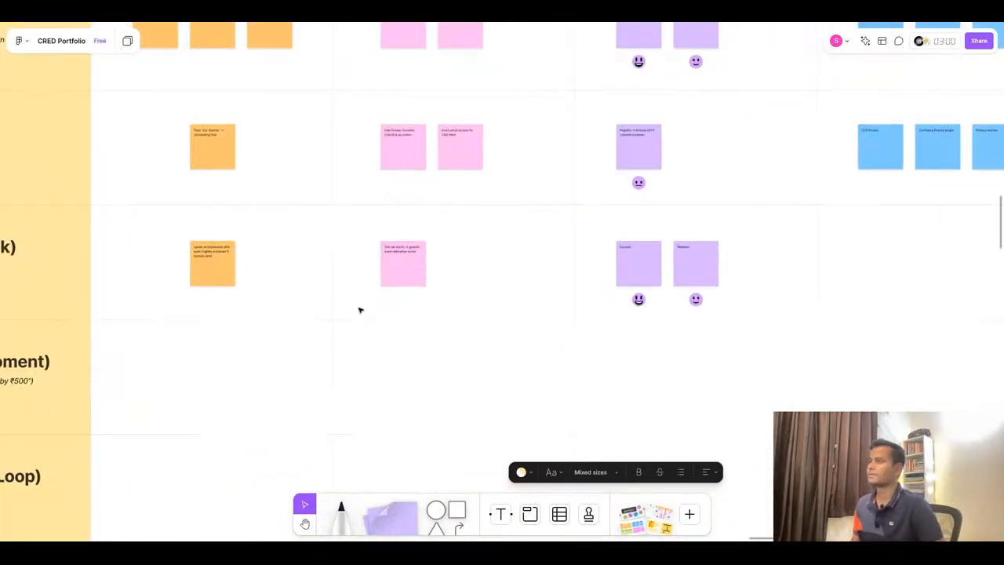
{"action": "scroll", "coordinate": [364, 309], "scroll_direction": "down", "scroll_amount": 3}
{"action": "scroll", "coordinate": [732, 223], "scroll_direction": "up", "scroll_amount": 2}
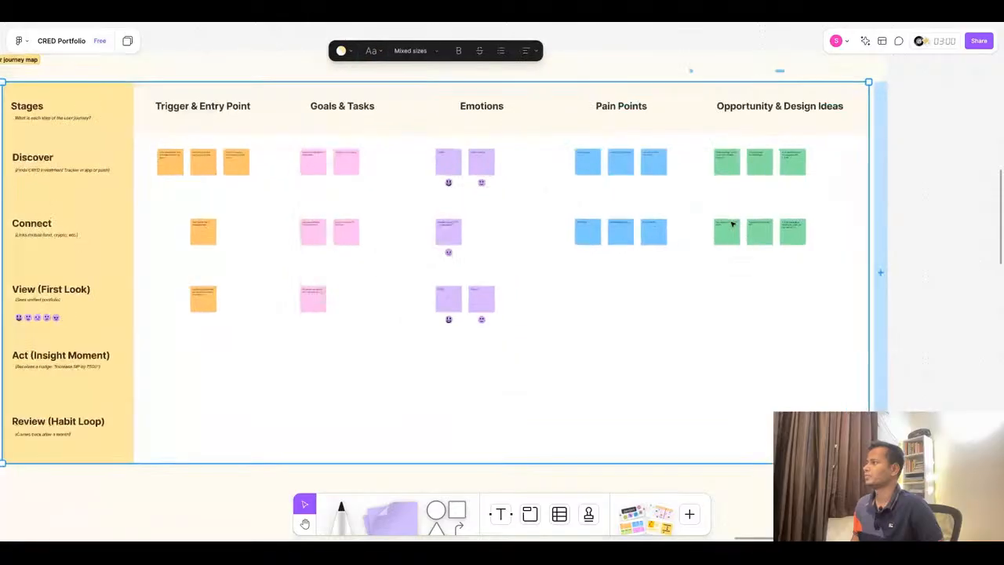
{"action": "left_click", "coordinate": [503, 22]}
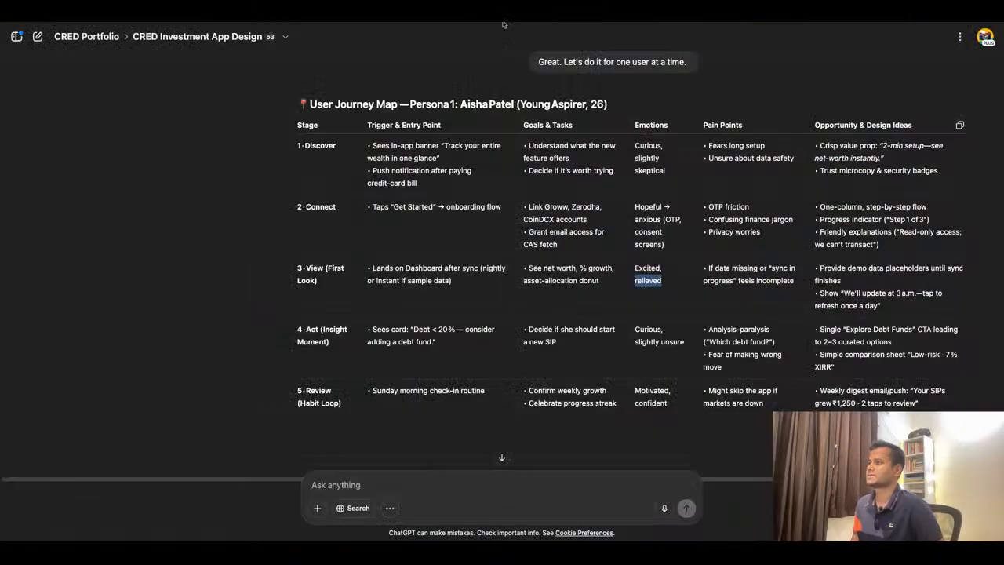
{"action": "triple_click", "coordinate": [752, 270]}
{"action": "key", "text": "ctrl+c"}
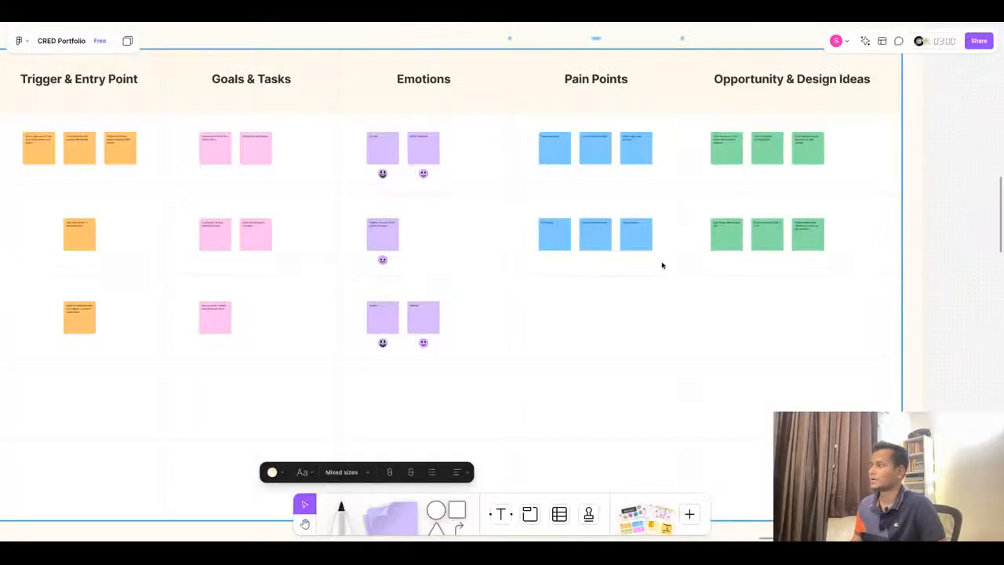
{"action": "scroll", "coordinate": [662, 264], "scroll_direction": "up", "scroll_amount": 5}
{"action": "left_click_drag", "start_coordinate": [418, 187], "coordinate": [427, 363]}
{"action": "double_click", "coordinate": [425, 351]}
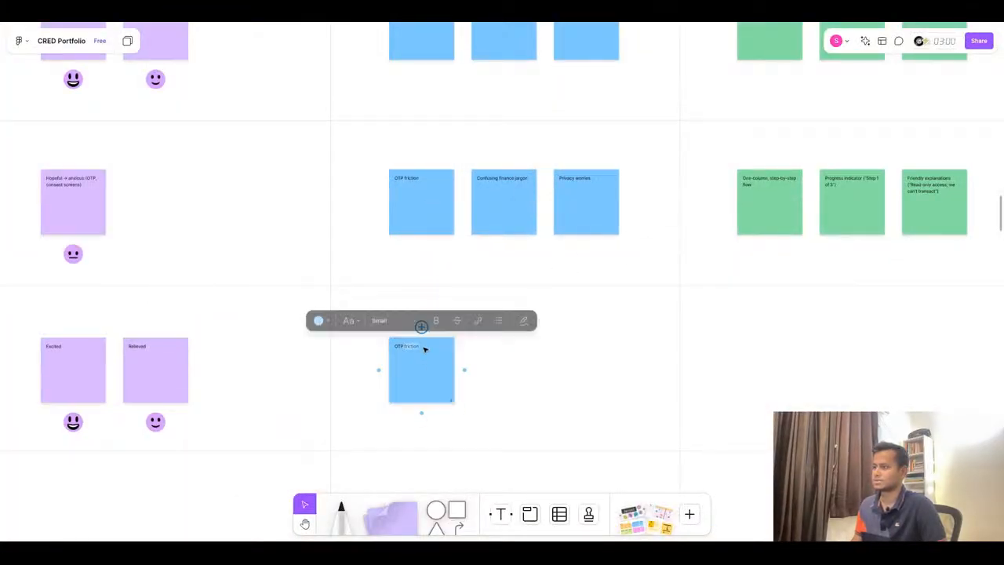
{"action": "key", "text": "ctrl+v"}
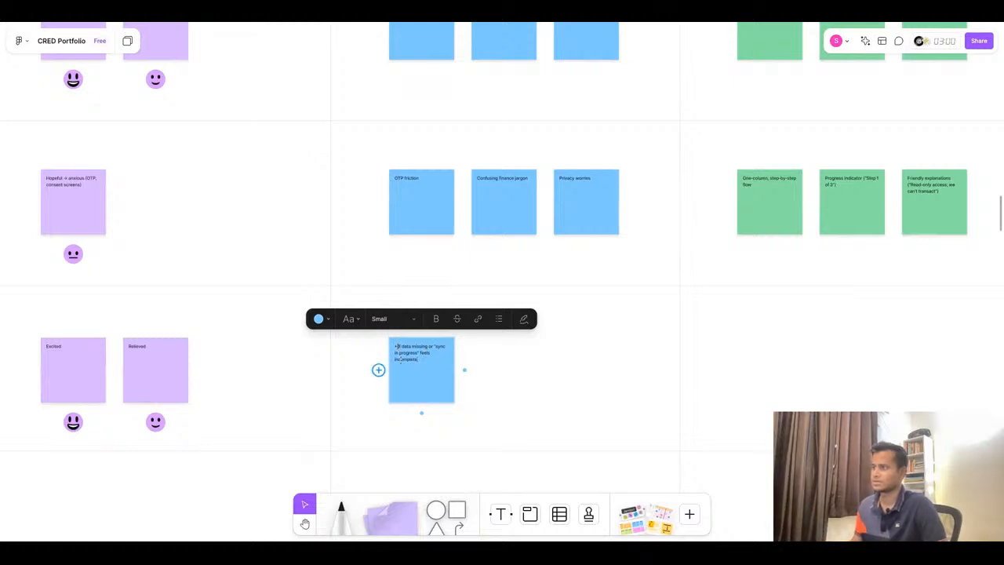
{"action": "scroll", "coordinate": [401, 360], "scroll_direction": "up", "scroll_amount": 5}
{"action": "key", "text": "BackSpace"}
{"action": "key", "text": "BackSpace"}
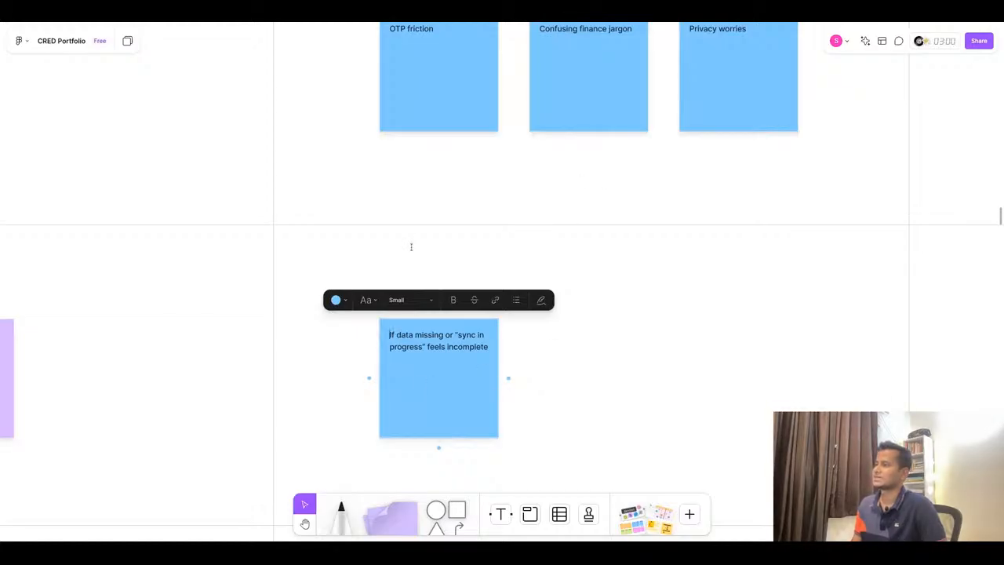
{"action": "scroll", "coordinate": [411, 246], "scroll_direction": "down", "scroll_amount": 5}
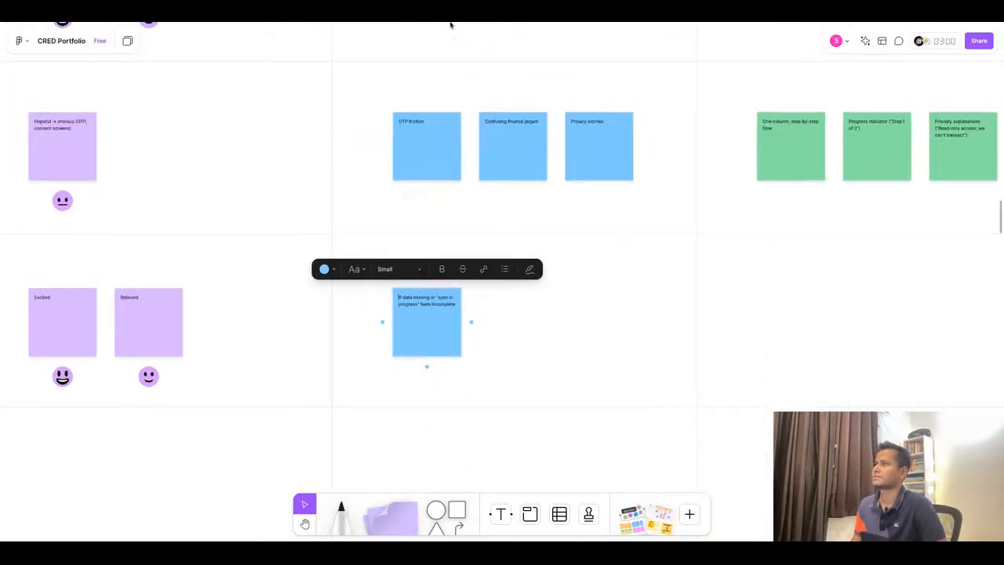
- Duplicate a Connect Opportunity sticky into the View row and paste "Provide demo data placeholders until sync finishes" into it
{"action": "left_click", "coordinate": [452, 25]}
{"action": "left_click", "coordinate": [848, 266]}
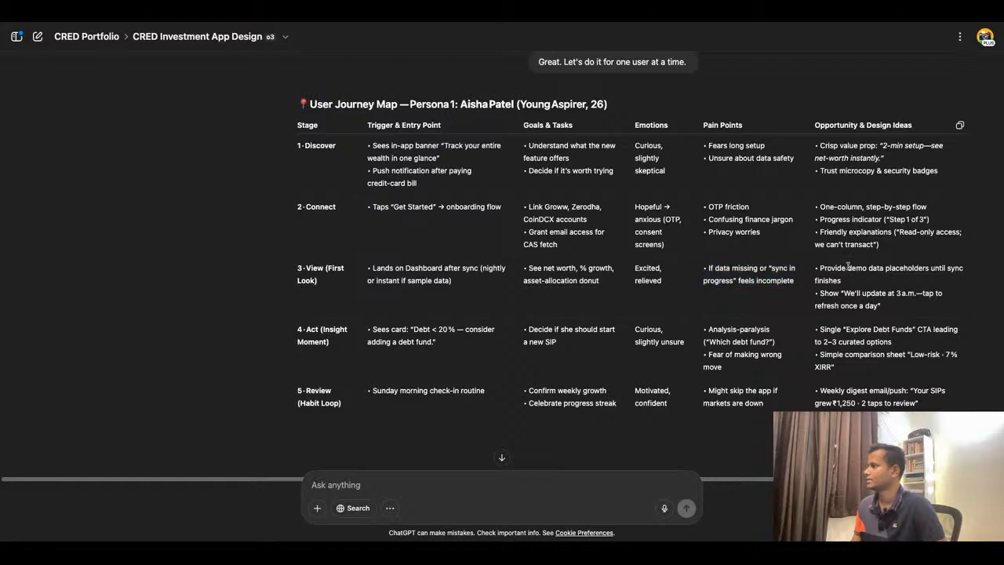
{"action": "triple_click", "coordinate": [848, 266]}
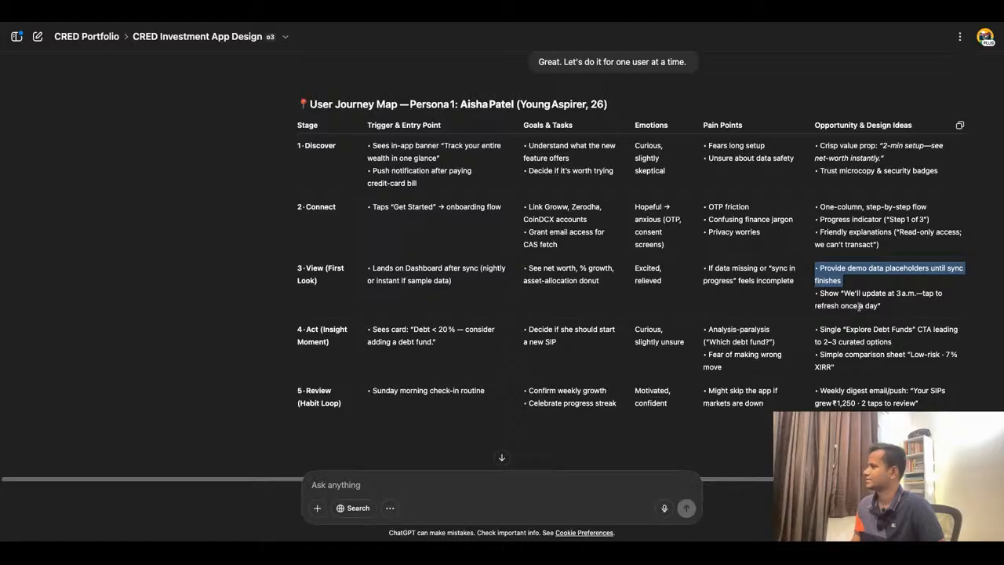
{"action": "key", "text": "ctrl+Tab"}
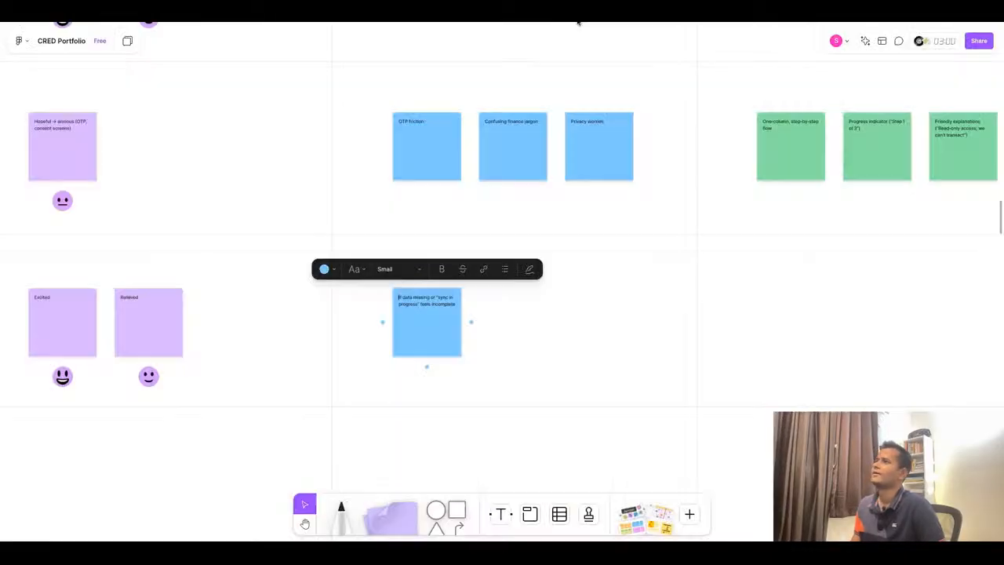
{"action": "scroll", "coordinate": [671, 275], "scroll_direction": "down", "scroll_amount": 3}
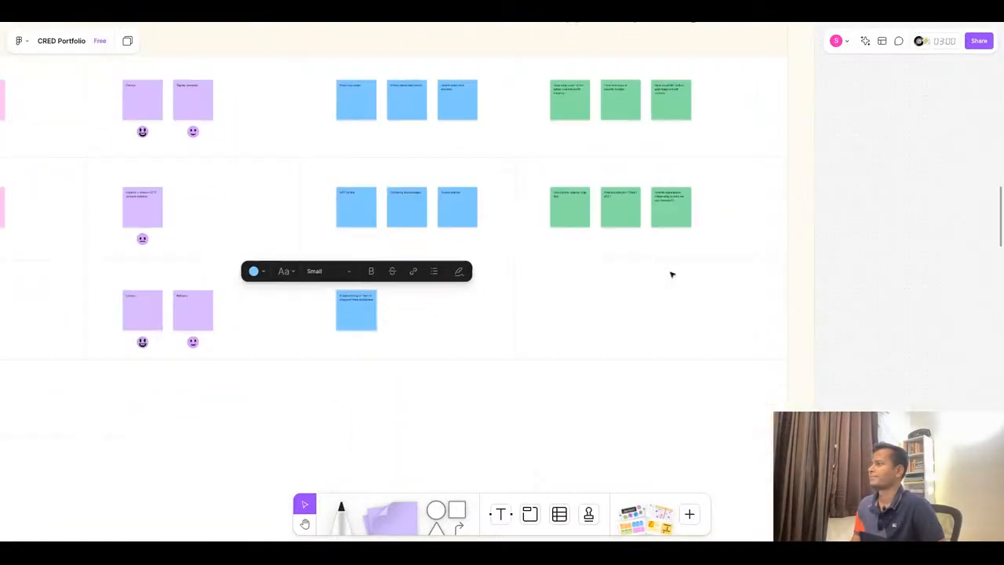
{"action": "left_click", "coordinate": [578, 211]}
{"action": "left_click_drag", "start_coordinate": [579, 211], "coordinate": [578, 312]}
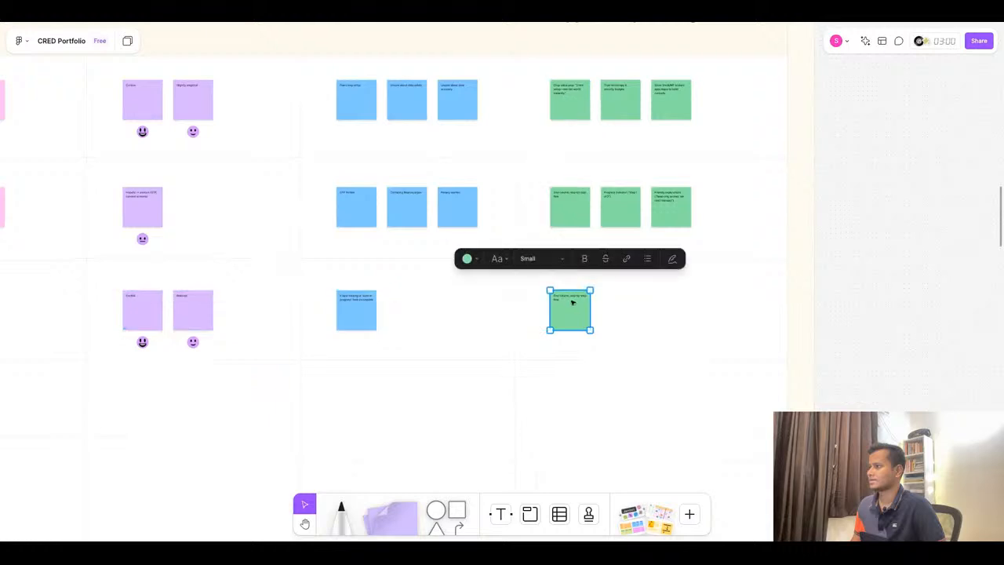
{"action": "double_click", "coordinate": [572, 302]}
{"action": "key", "text": "ctrl+v"}
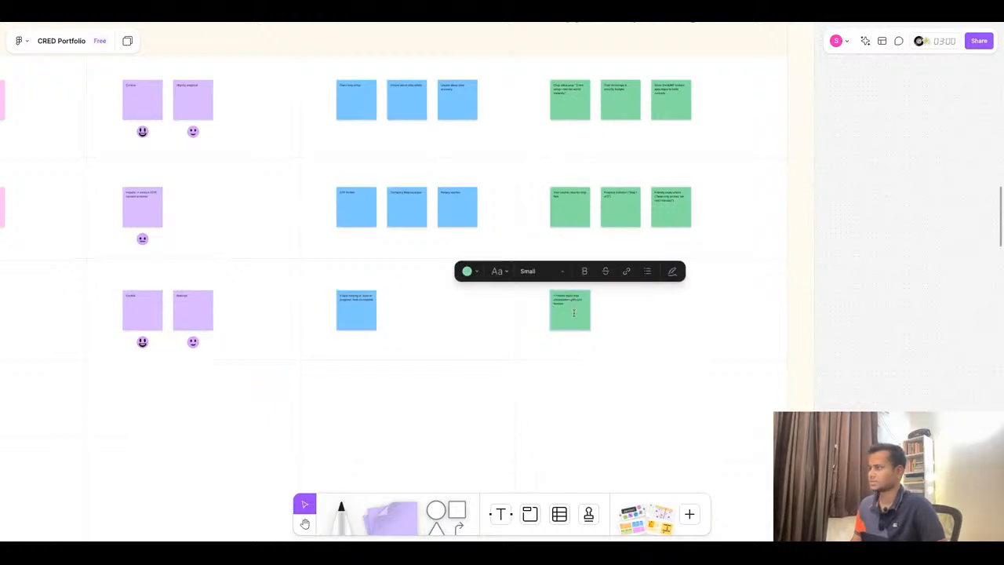
- Strip the bullet from the View opportunity sticky, then duplicate it and paste “Show “We’ll update at 3 a.m.—tap to refresh once a day”” without its bullet
{"action": "scroll", "coordinate": [574, 313], "scroll_direction": "up", "scroll_amount": 5}
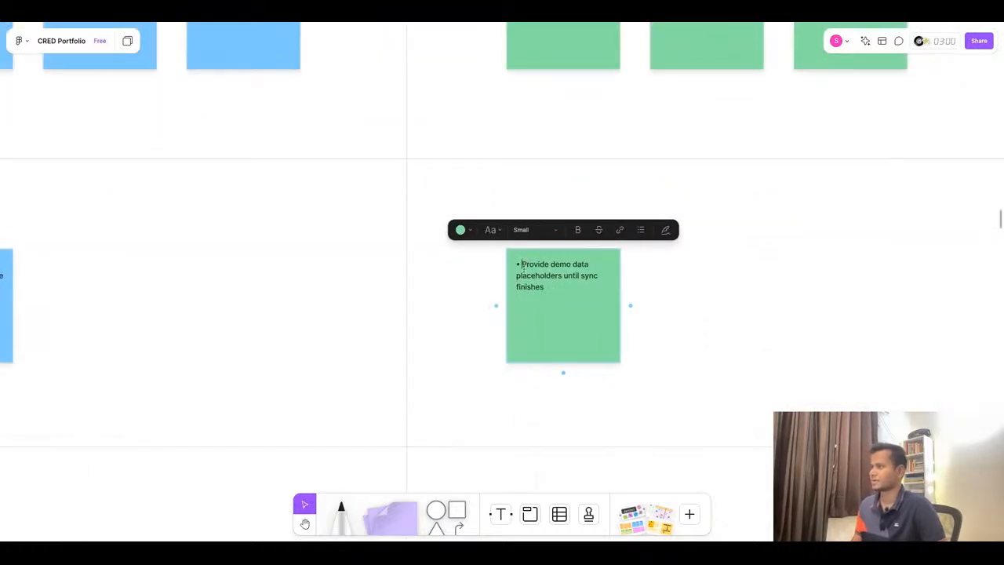
{"action": "key", "text": "BackSpace"}
{"action": "left_click", "coordinate": [328, 22]}
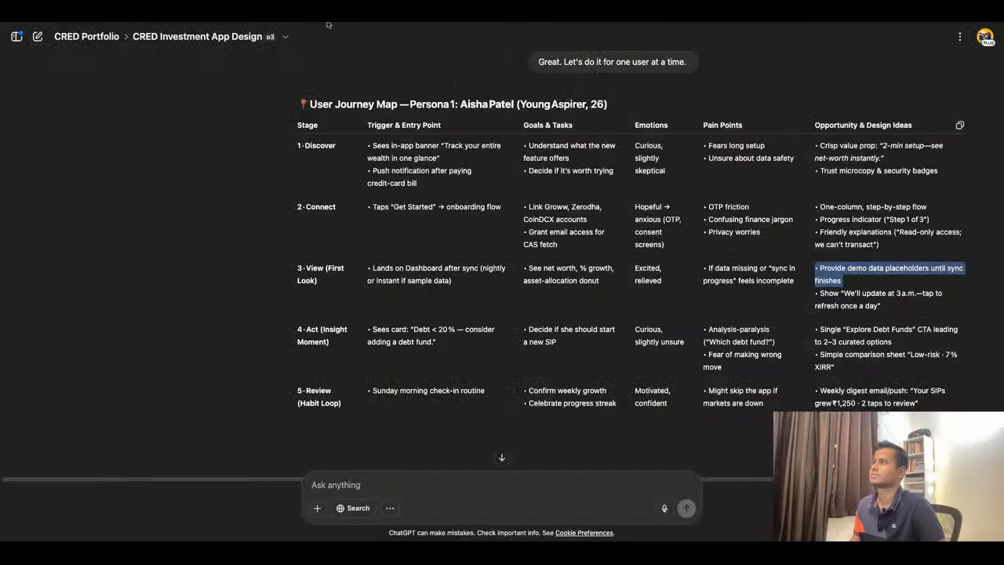
{"action": "triple_click", "coordinate": [884, 293]}
{"action": "key", "text": "ctrl+c"}
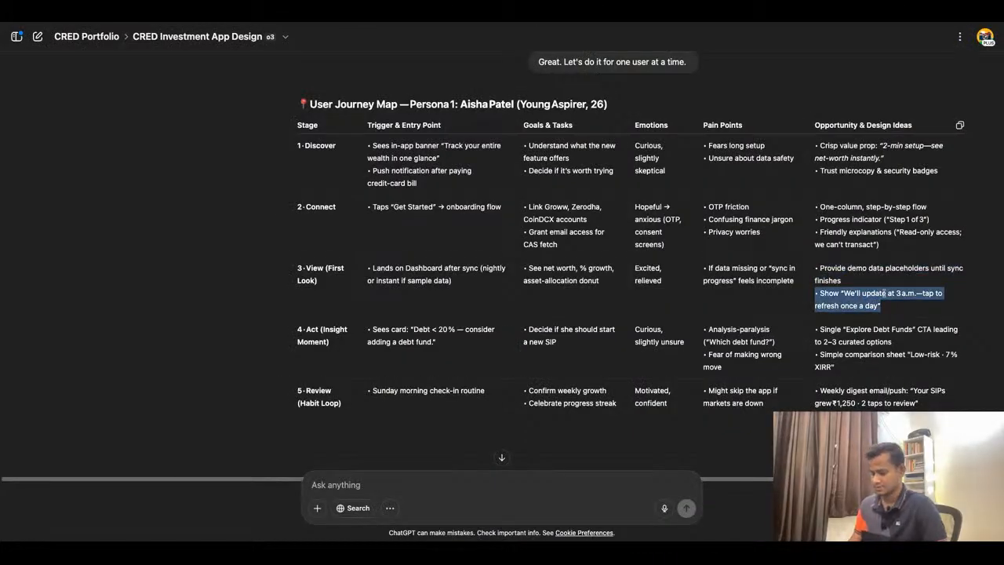
{"action": "left_click", "coordinate": [508, 24]}
{"action": "key", "text": "Escape"}
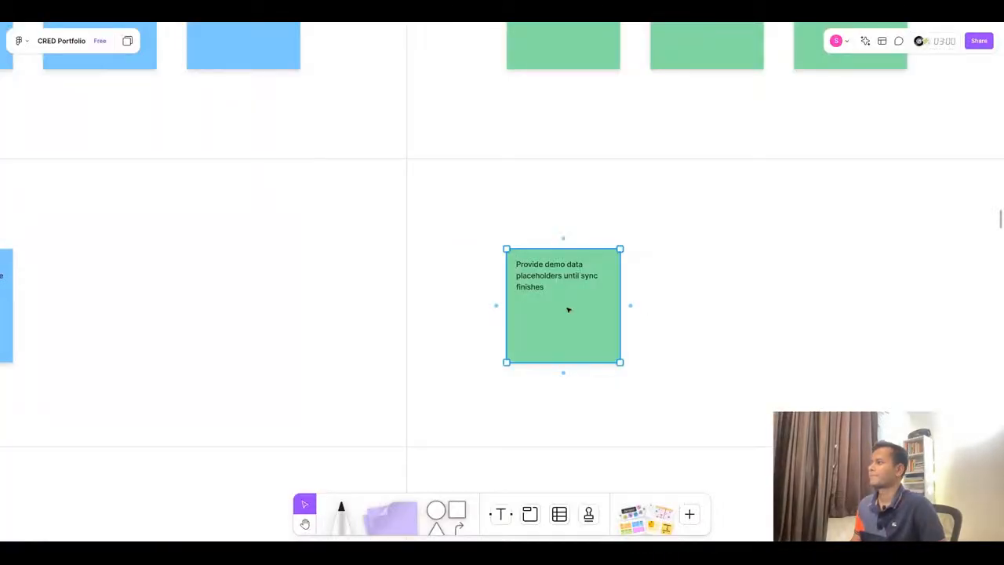
{"action": "key", "text": "ctrl+d"}
{"action": "double_click", "coordinate": [712, 287]}
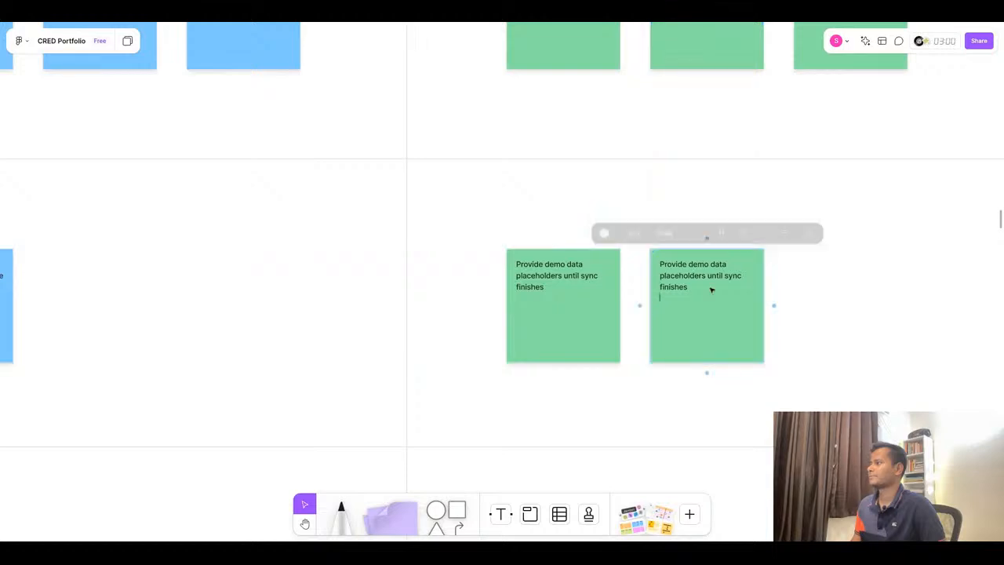
{"action": "key", "text": "ctrl+v"}
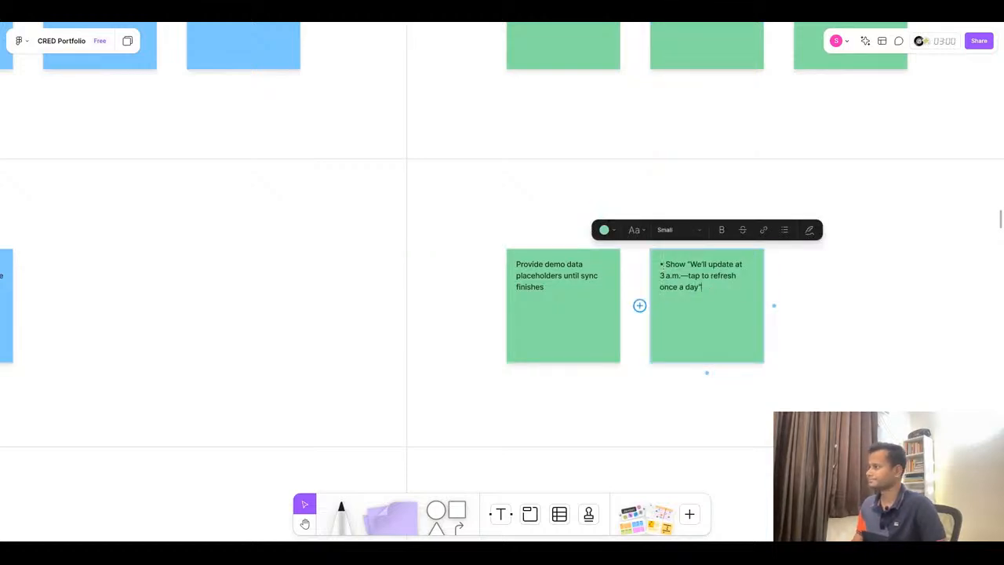
{"action": "key", "text": "BackSpace"}
{"action": "key", "text": "BackSpace"}
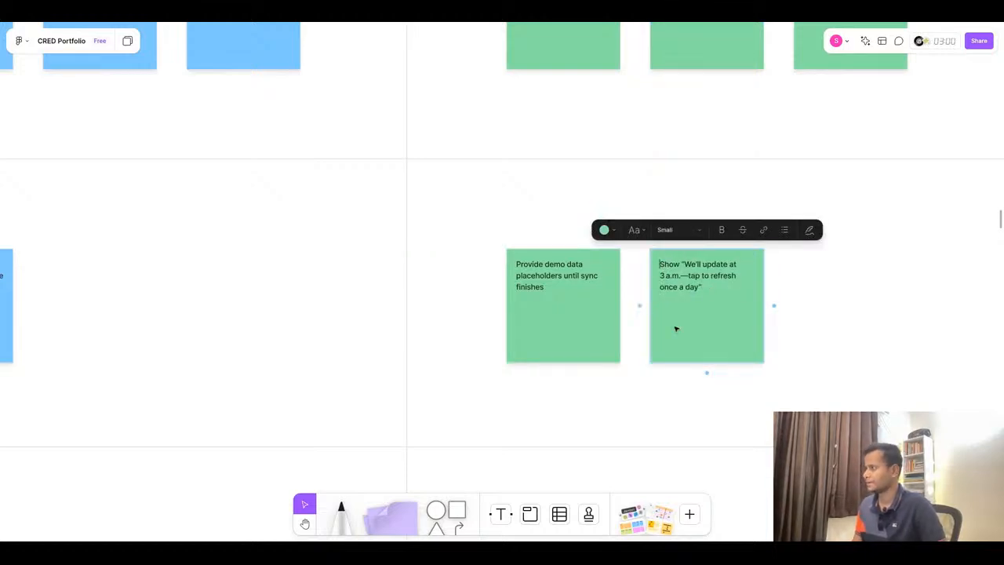
{"action": "left_click", "coordinate": [863, 278]}
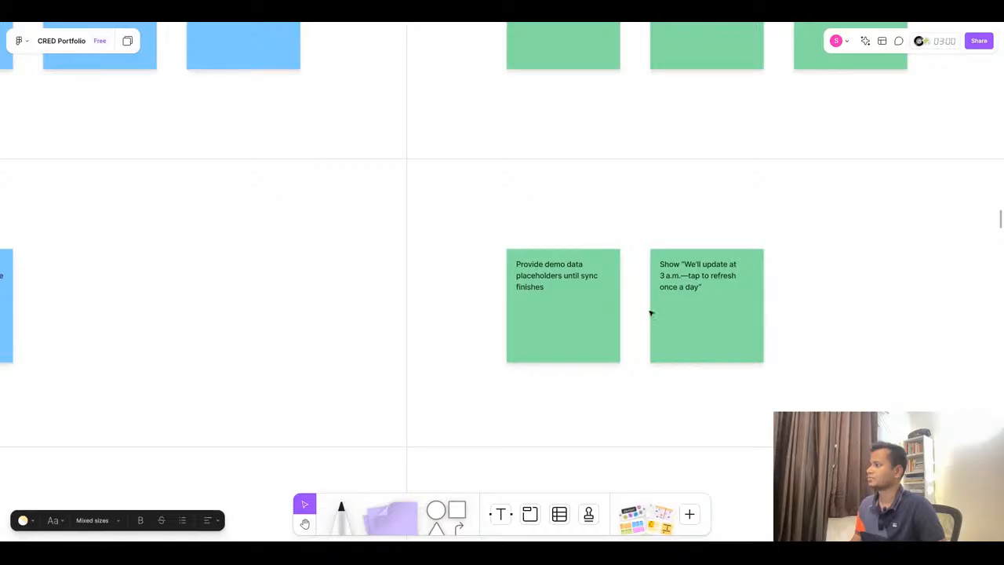
- Duplicate the View Trigger & Entry Point sticky down into the Act (Insight Moment) row
{"action": "scroll", "coordinate": [531, 298], "scroll_direction": "down", "scroll_amount": 5}
{"action": "scroll", "coordinate": [745, 283], "scroll_direction": "down", "scroll_amount": 5}
{"action": "left_click", "coordinate": [557, 293]}
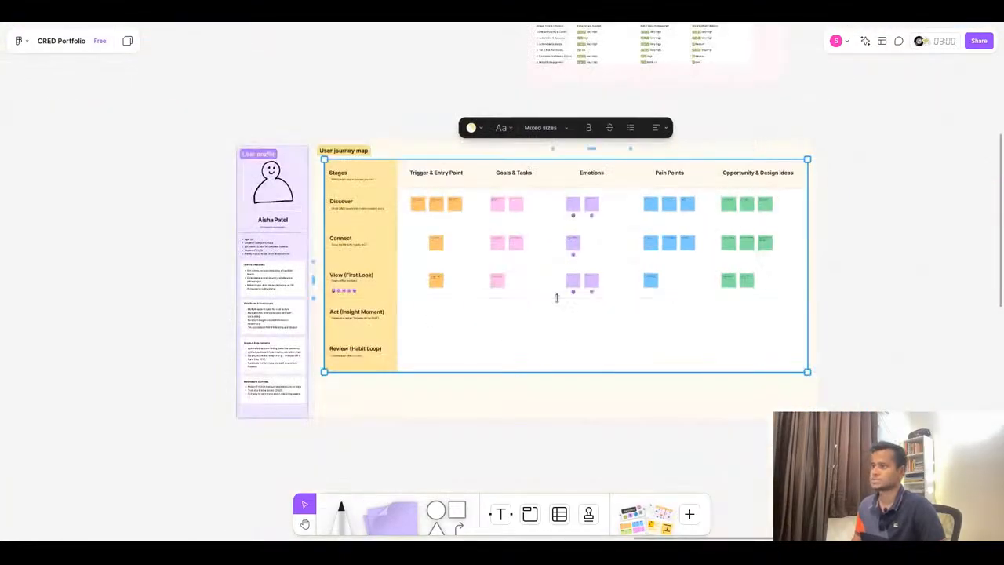
{"action": "scroll", "coordinate": [444, 316], "scroll_direction": "up", "scroll_amount": 6}
{"action": "scroll", "coordinate": [351, 316], "scroll_direction": "up", "scroll_amount": 5}
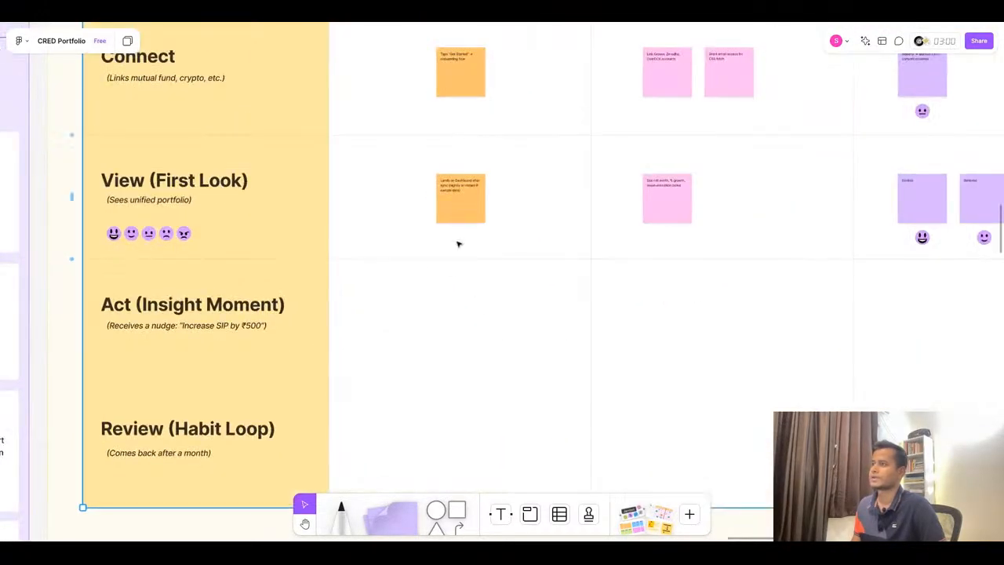
{"action": "left_click", "coordinate": [468, 207]}
{"action": "left_click_drag", "start_coordinate": [469, 208], "coordinate": [413, 323], "text": "alt"}
{"action": "scroll", "coordinate": [457, 350], "scroll_direction": "down", "scroll_amount": 1}
{"action": "scroll", "coordinate": [457, 350], "scroll_direction": "down", "scroll_amount": 2}
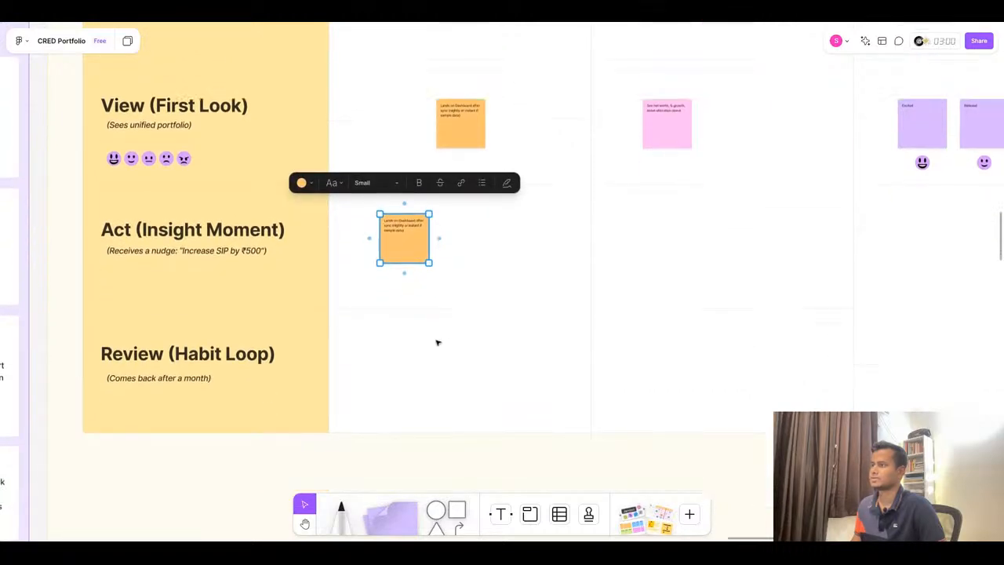
{"action": "scroll", "coordinate": [437, 342], "scroll_direction": "up", "scroll_amount": 2}
{"action": "scroll", "coordinate": [437, 343], "scroll_direction": "down", "scroll_amount": 5}
{"action": "left_click_drag", "start_coordinate": [433, 343], "coordinate": [421, 329]}
- Replace the Act trigger sticky's text with “Sees card: “Debt < 20 % — consider adding a debt fund.””
{"action": "scroll", "coordinate": [422, 329], "scroll_direction": "up", "scroll_amount": 5}
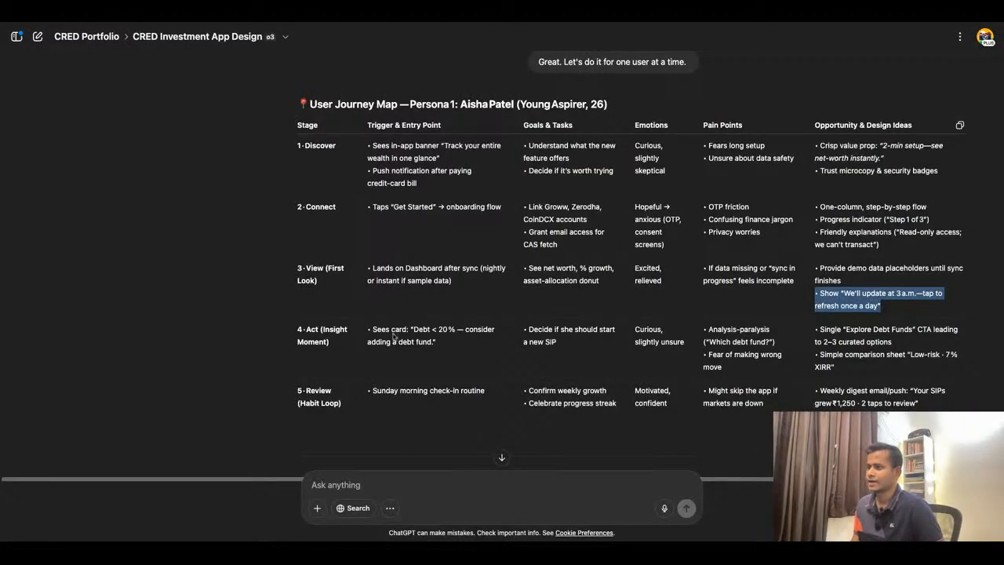
{"action": "left_click_drag", "start_coordinate": [373, 329], "coordinate": [418, 342]}
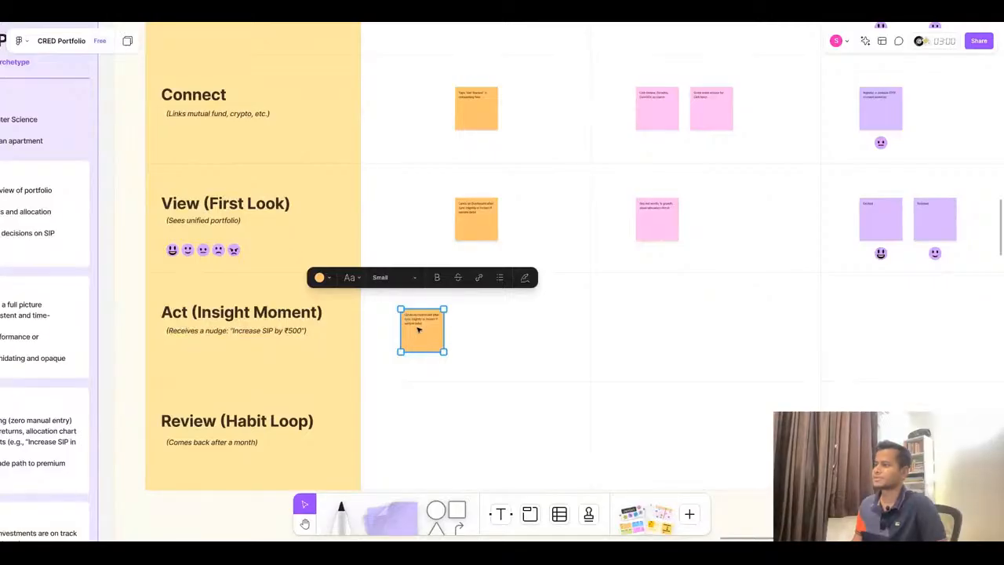
{"action": "double_click", "coordinate": [417, 328]}
{"action": "key", "text": "Escape"}
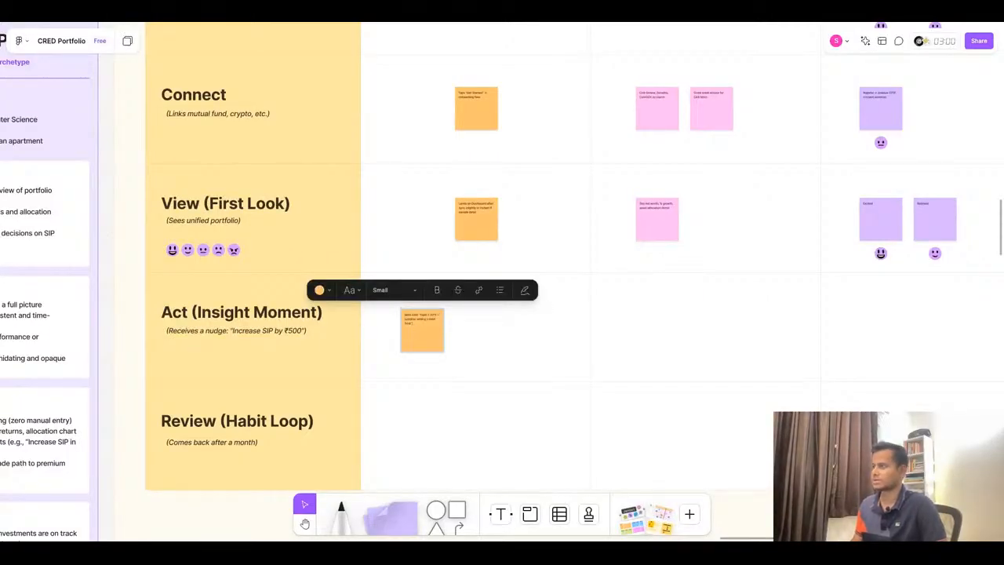
- Duplicate the Act trigger sticky across into the Goals & Tasks column of the Act row
{"action": "scroll", "coordinate": [418, 329], "scroll_direction": "up", "scroll_amount": 10}
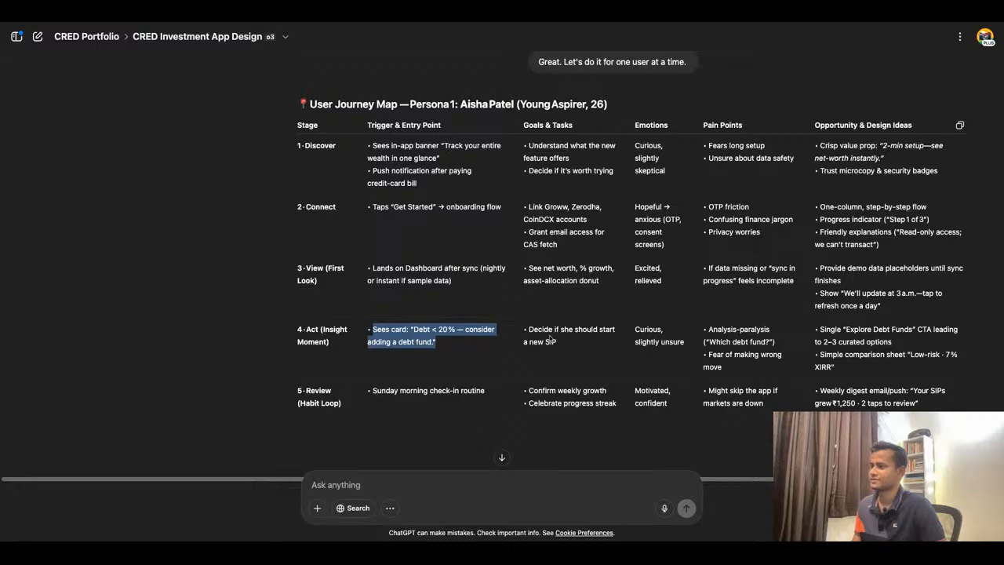
{"action": "left_click_drag", "start_coordinate": [525, 329], "coordinate": [557, 343]}
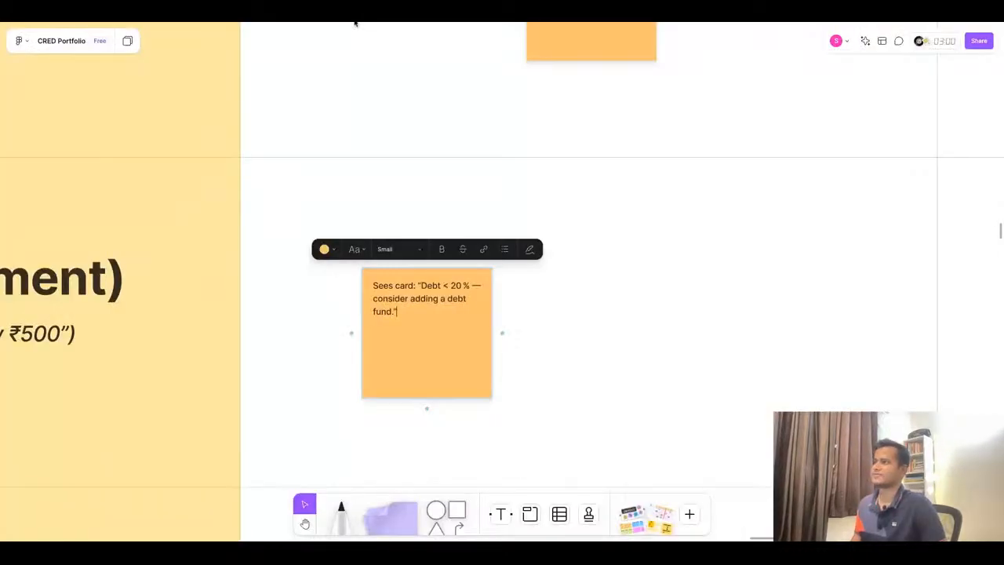
{"action": "scroll", "coordinate": [401, 342], "scroll_direction": "down", "scroll_amount": 10}
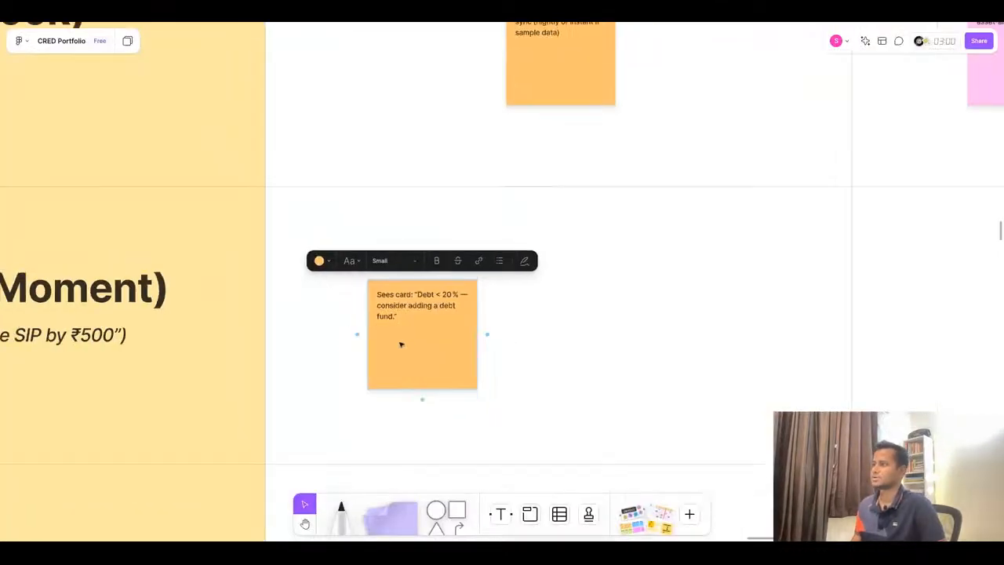
{"action": "left_click", "coordinate": [475, 347]}
{"action": "mouse_move", "coordinate": [408, 343]}
{"action": "left_mouse_down"}
{"action": "mouse_move", "coordinate": [623, 343]}
{"action": "mouse_move", "coordinate": [599, 343]}
{"action": "mouse_move", "coordinate": [610, 343]}
{"action": "left_mouse_up"}
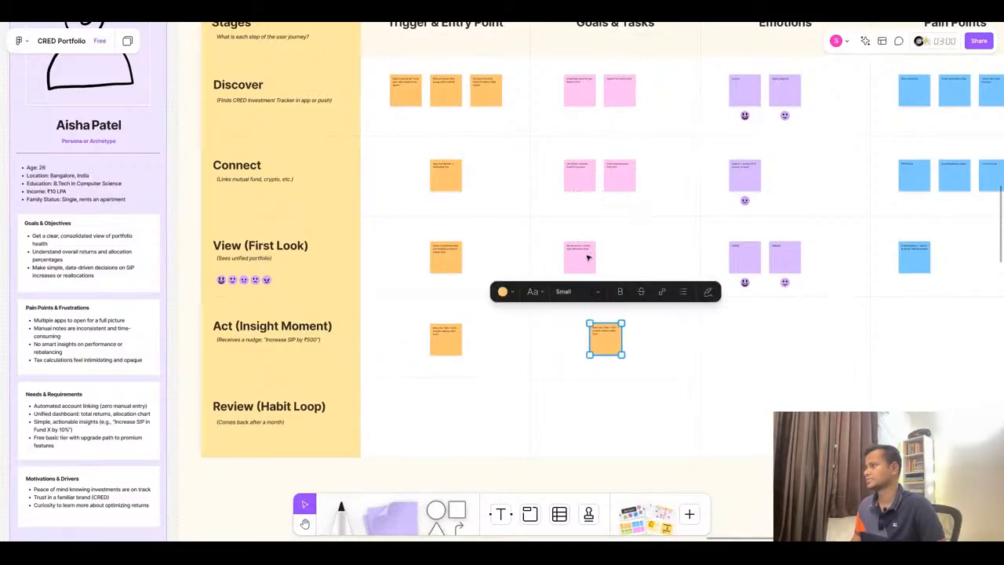
- Realign the Goals & Tasks stickies in the Discover, Connect, View and Act rows into a neat column
{"action": "left_click", "coordinate": [587, 259]}
{"action": "mouse_move", "coordinate": [587, 261]}
{"action": "left_mouse_down"}
{"action": "mouse_move", "coordinate": [612, 261]}
{"action": "mouse_move", "coordinate": [587, 262]}
{"action": "mouse_move", "coordinate": [598, 262]}
{"action": "left_mouse_up"}
{"action": "left_click", "coordinate": [601, 346]}
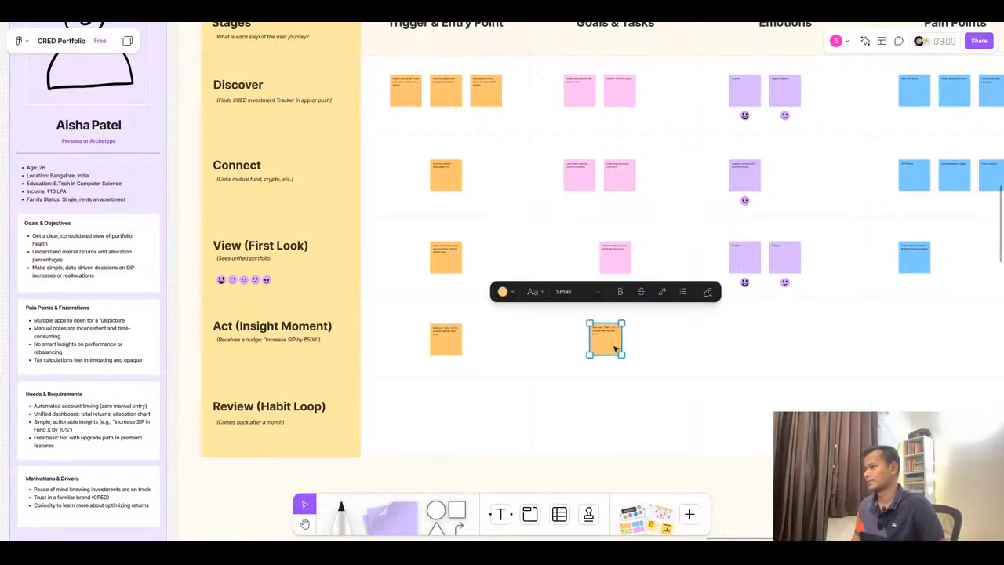
{"action": "left_click_drag", "start_coordinate": [600, 346], "coordinate": [610, 349]}
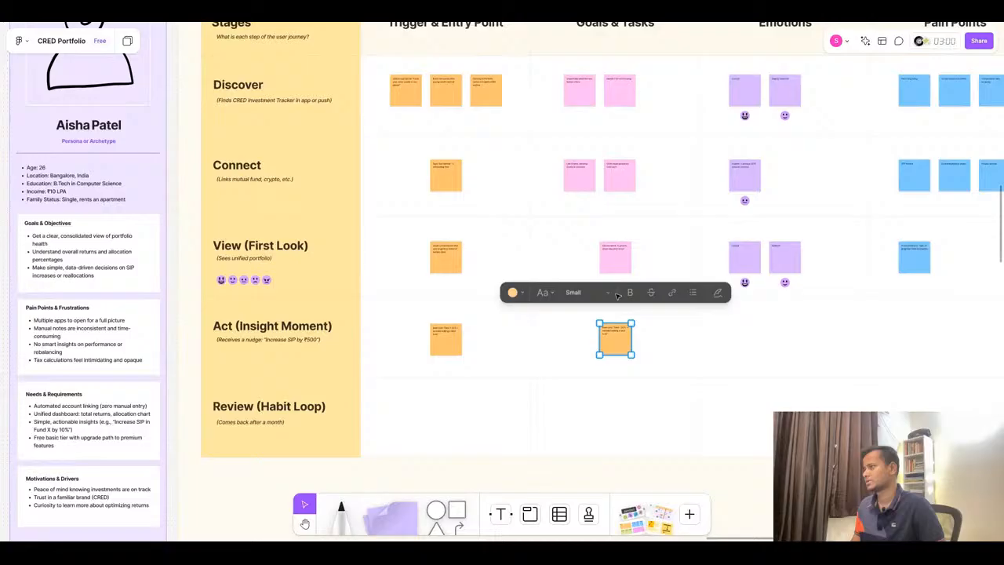
{"action": "left_click", "coordinate": [604, 180]}
{"action": "left_click", "coordinate": [593, 183], "text": "shift"}
{"action": "left_click", "coordinate": [583, 92], "text": "shift"}
{"action": "left_click", "coordinate": [620, 93], "text": "shift"}
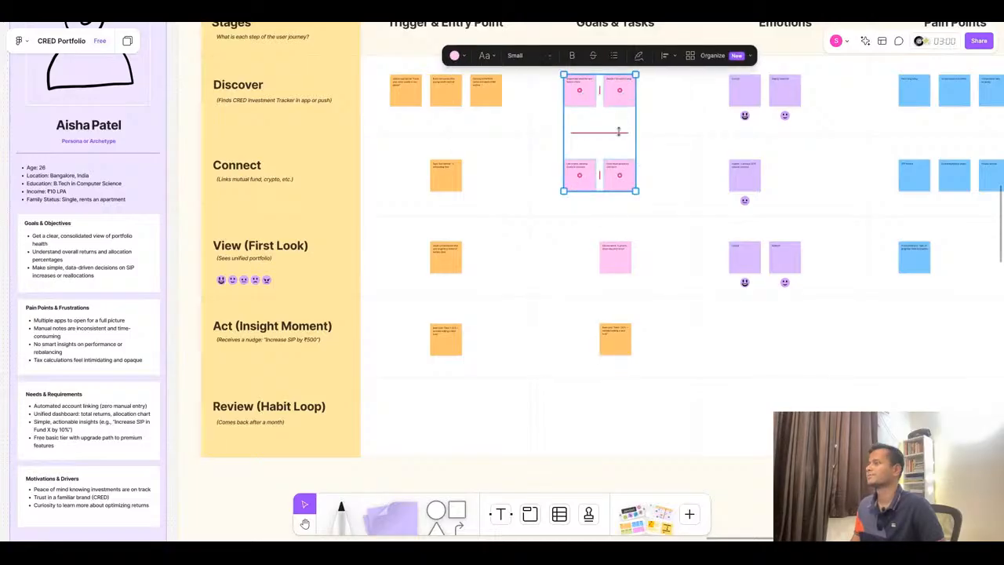
{"action": "left_click_drag", "start_coordinate": [621, 127], "coordinate": [618, 125]}
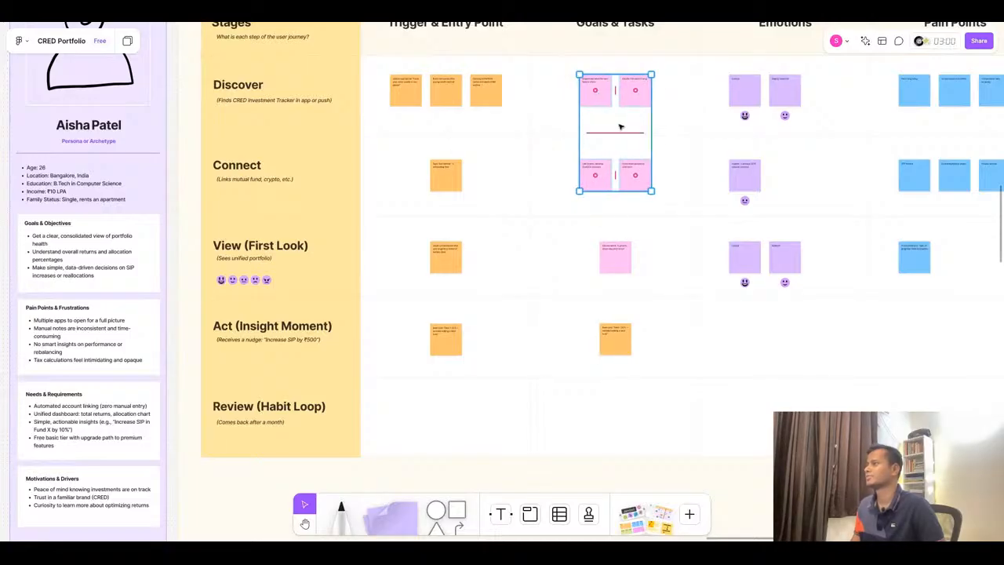
{"action": "left_click", "coordinate": [679, 323]}
{"action": "scroll", "coordinate": [680, 323], "scroll_direction": "down", "scroll_amount": 5}
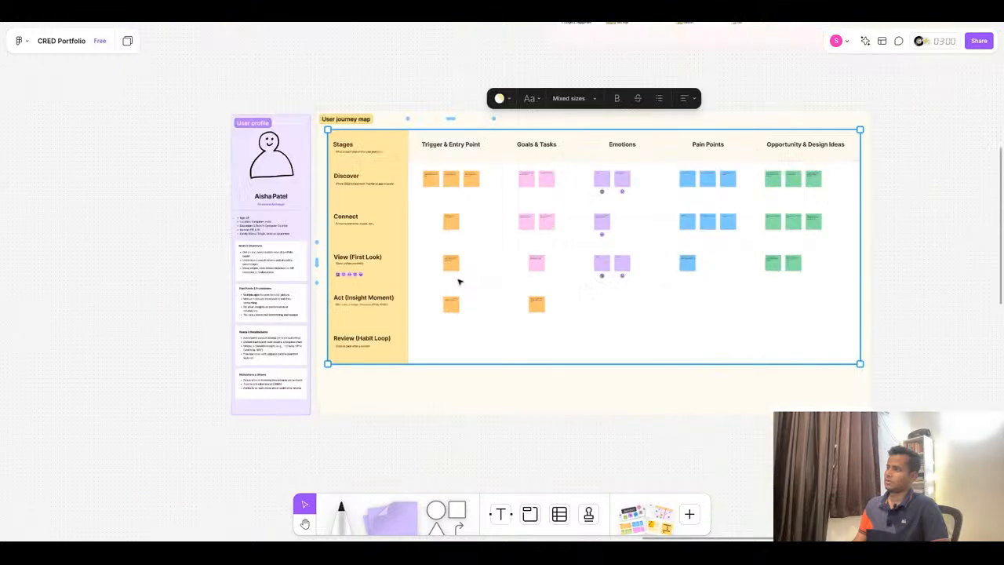
- Duplicate the two View emotion stickies into the Act row and paste “Curious, slightly unsure” into the first
{"action": "scroll", "coordinate": [624, 288], "scroll_direction": "up", "scroll_amount": 8}
{"action": "scroll", "coordinate": [394, 332], "scroll_direction": "up", "scroll_amount": 6}
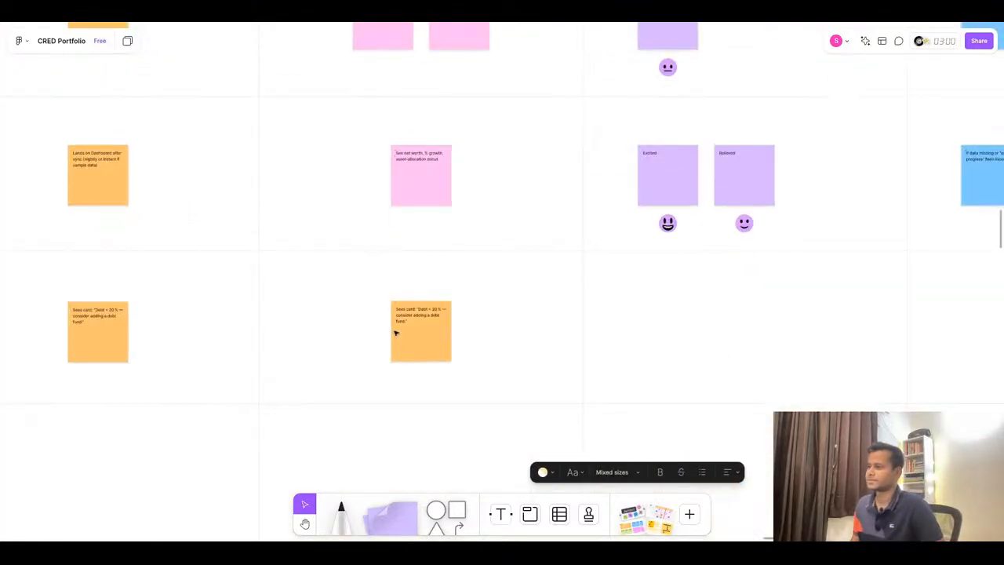
{"action": "scroll", "coordinate": [455, 246], "scroll_direction": "down", "scroll_amount": 6}
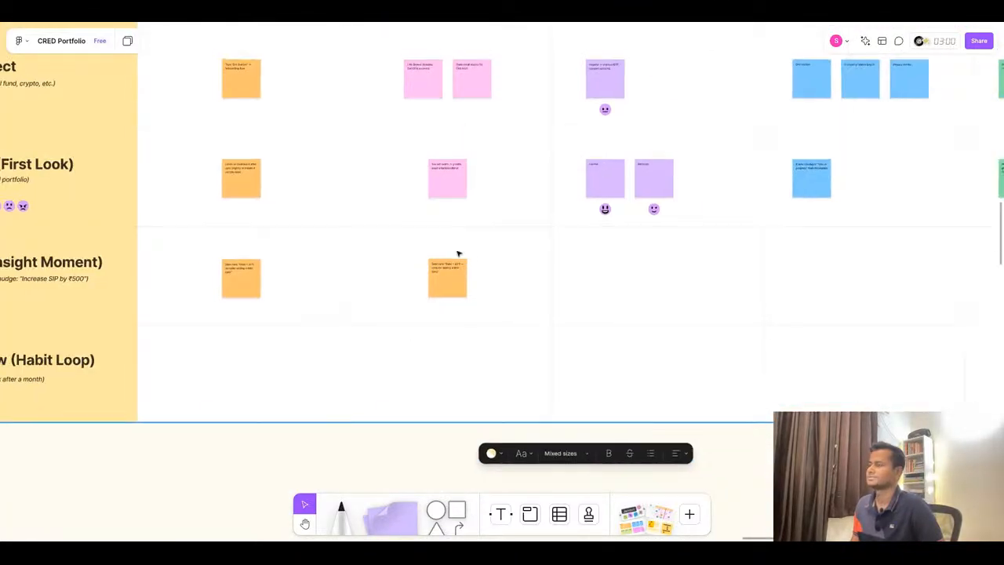
{"action": "scroll", "coordinate": [594, 222], "scroll_direction": "up", "scroll_amount": 2}
{"action": "left_click", "coordinate": [449, 19]}
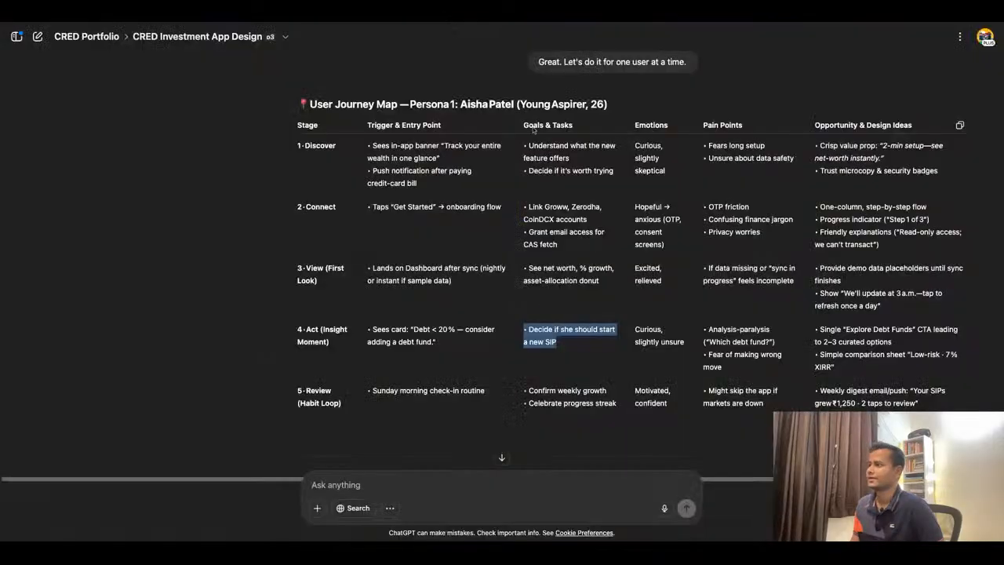
{"action": "left_click_drag", "start_coordinate": [634, 329], "coordinate": [684, 343]}
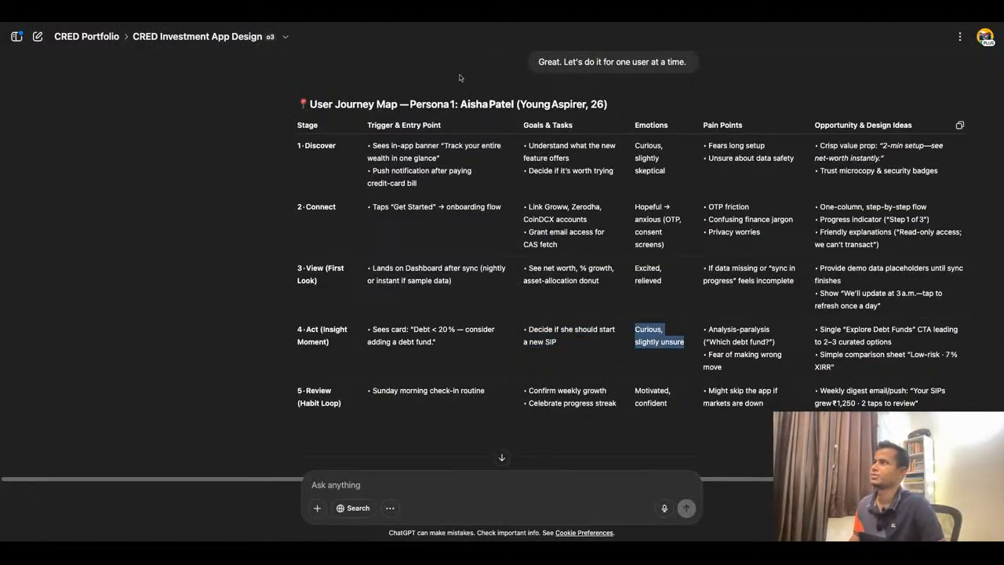
{"action": "left_click", "coordinate": [338, 21]}
{"action": "scroll", "coordinate": [578, 298], "scroll_direction": "up", "scroll_amount": 3}
{"action": "left_click", "coordinate": [478, 137]}
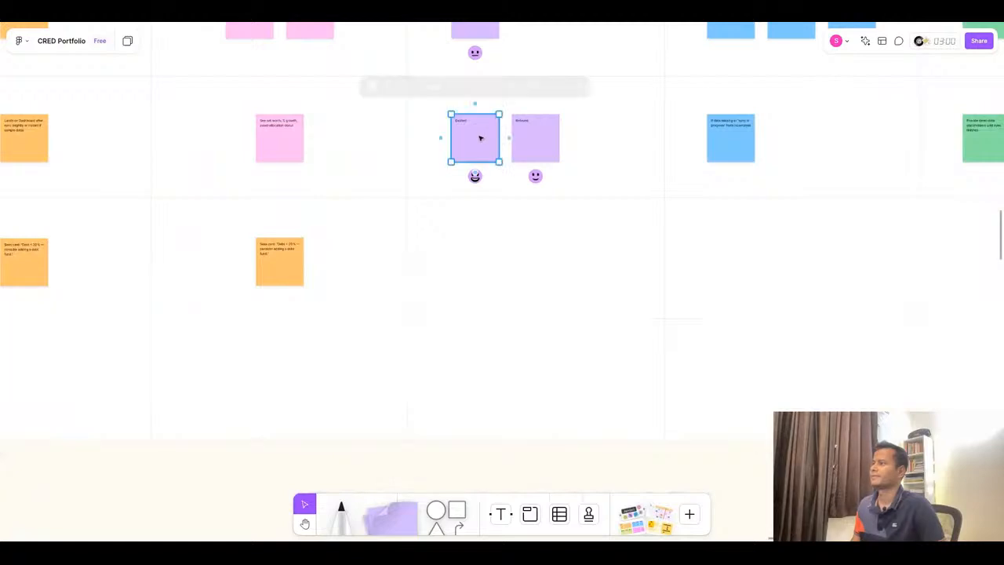
{"action": "left_click", "coordinate": [547, 156], "text": "shift"}
{"action": "left_click_drag", "start_coordinate": [523, 155], "coordinate": [554, 278]}
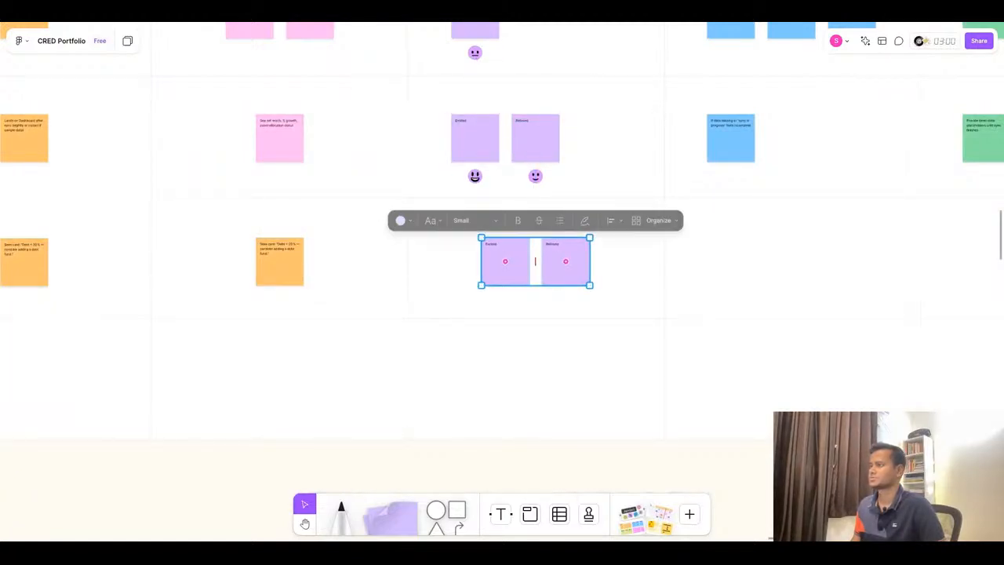
{"action": "left_click", "coordinate": [496, 247]}
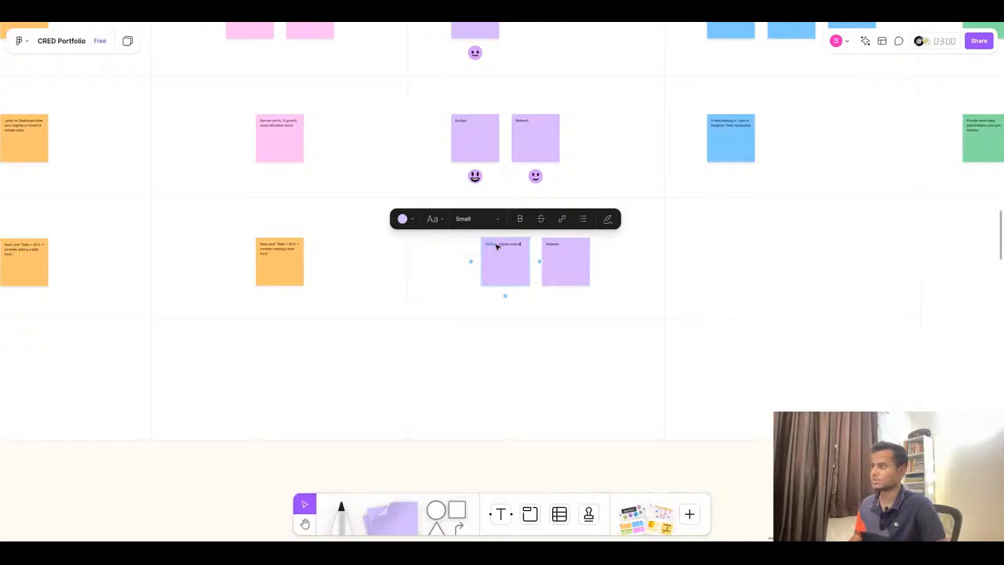
{"action": "scroll", "coordinate": [496, 245], "scroll_direction": "up", "scroll_amount": 5}
- Split the emotions so the first Act sticky reads “Curious” and the second reads “Slightly unsure”
{"action": "key", "text": "ctrl+shift+Left"}
{"action": "key", "text": "ctrl+shift+Left"}
{"action": "key", "text": "ctrl+shift+Left"}
{"action": "key", "text": "ctrl+c"}
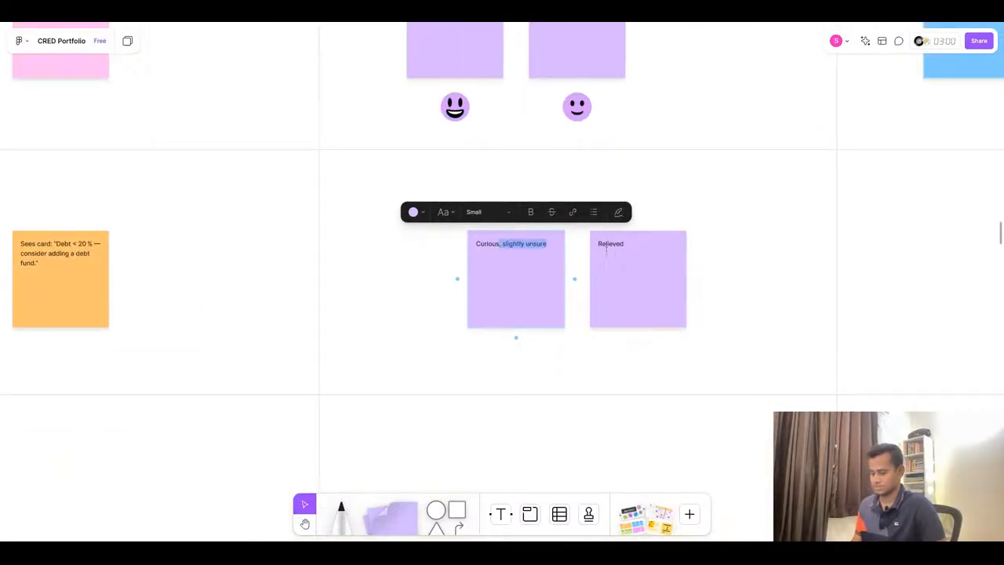
{"action": "key", "text": "BackSpace"}
{"action": "double_click", "coordinate": [616, 244]}
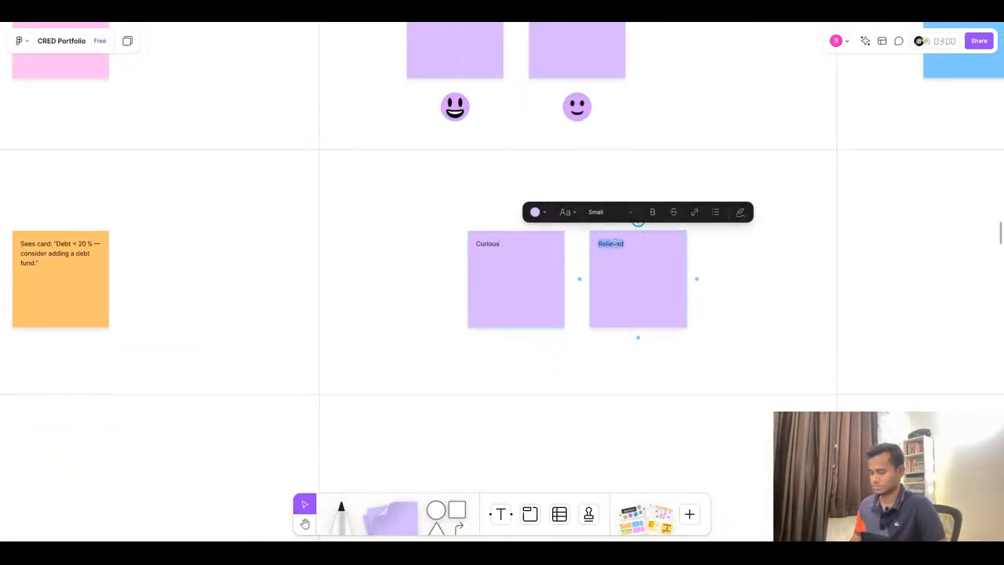
{"action": "key", "text": "ctrl+v"}
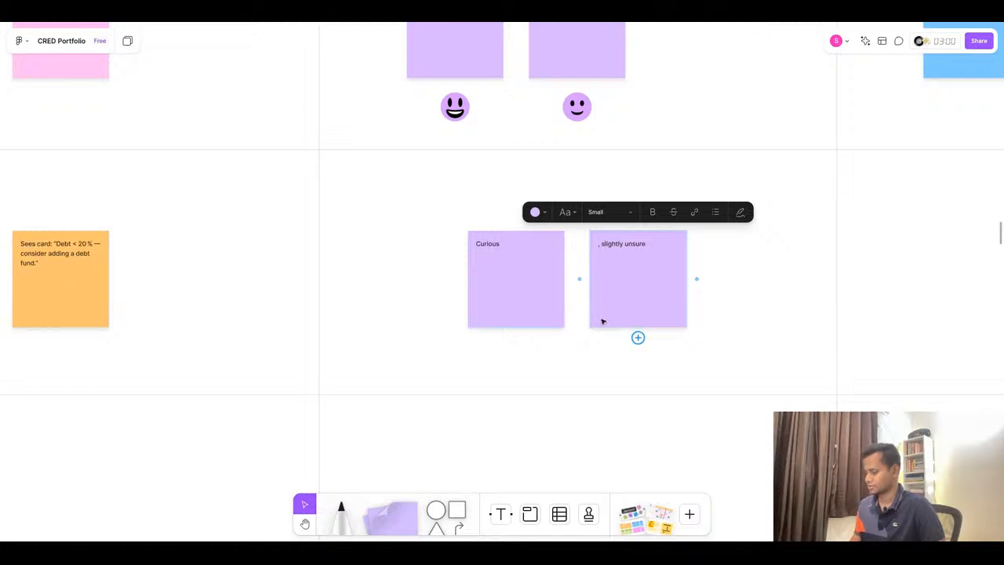
{"action": "key", "text": "BackSpace"}
{"action": "key", "text": "BackSpace"}
{"action": "type", "text": "S"}
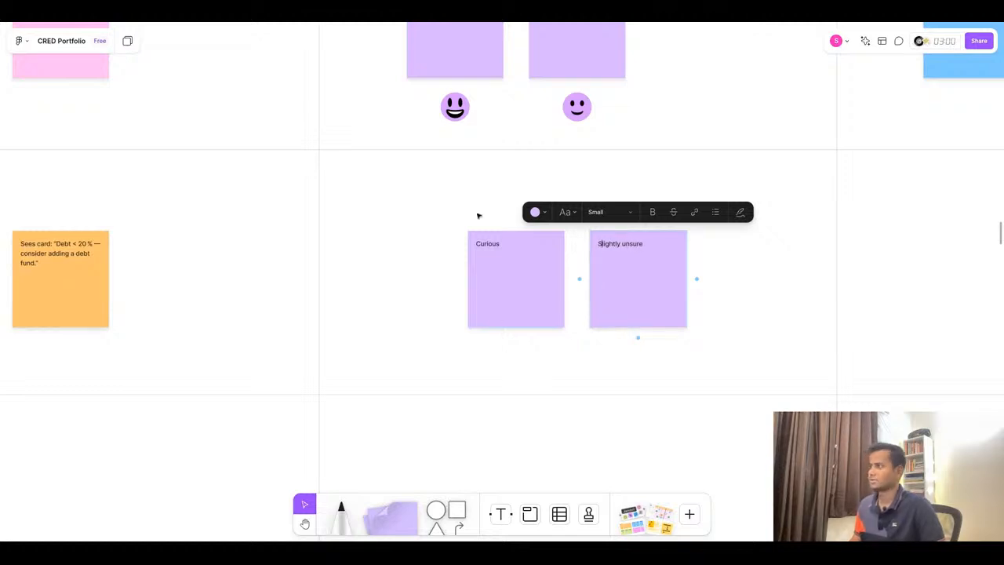
{"action": "left_click", "coordinate": [479, 182]}
- Duplicate the grinning emoji to below the Curious sticky in the Act row
{"action": "left_click", "coordinate": [455, 109]}
{"action": "left_click_drag", "start_coordinate": [455, 110], "coordinate": [517, 354]}
{"action": "scroll", "coordinate": [695, 273], "scroll_direction": "down", "scroll_amount": 2}
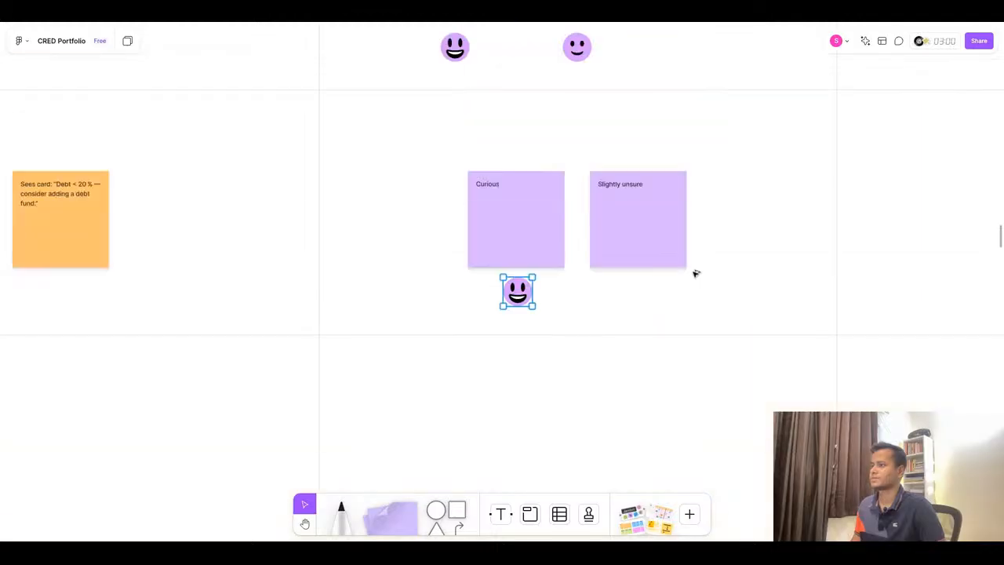
- Place a sad emoji from the stage's emotion scale below the Slightly unsure sticky in the Act row
{"action": "scroll", "coordinate": [769, 279], "scroll_direction": "down", "scroll_amount": 10}
{"action": "scroll", "coordinate": [572, 290], "scroll_direction": "up", "scroll_amount": 7}
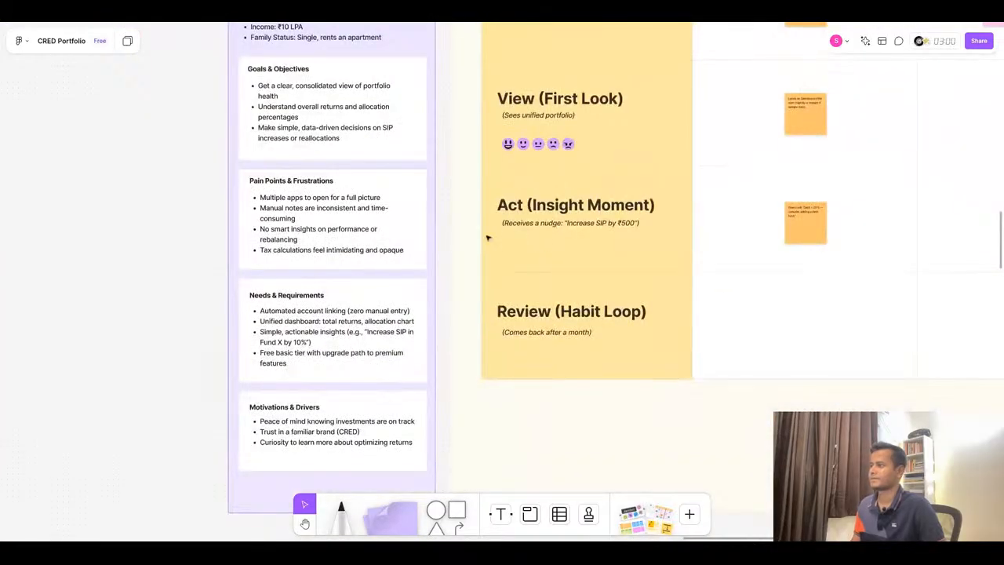
{"action": "scroll", "coordinate": [487, 237], "scroll_direction": "down", "scroll_amount": 3}
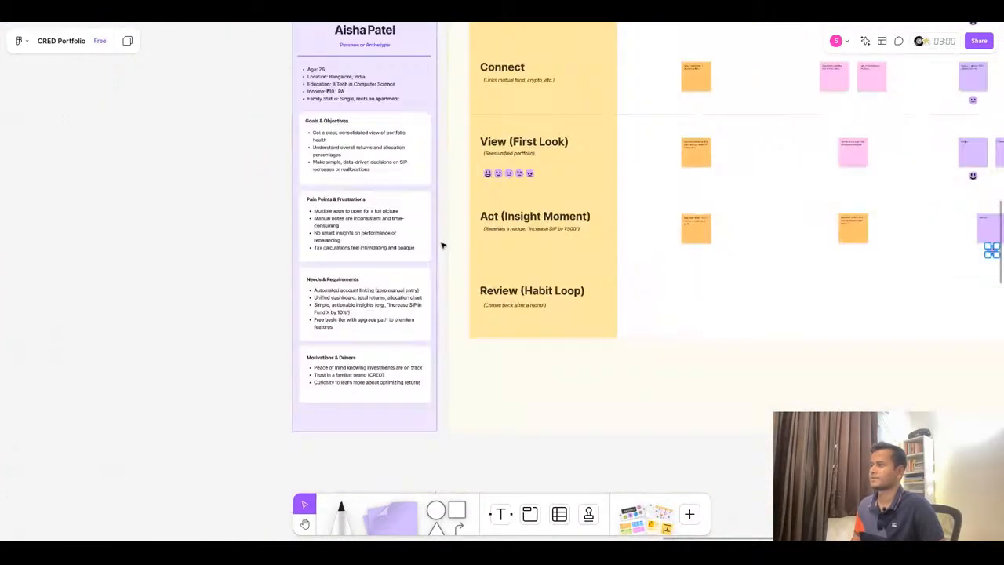
{"action": "left_click", "coordinate": [521, 175]}
{"action": "left_click_drag", "start_coordinate": [522, 177], "coordinate": [719, 249]}
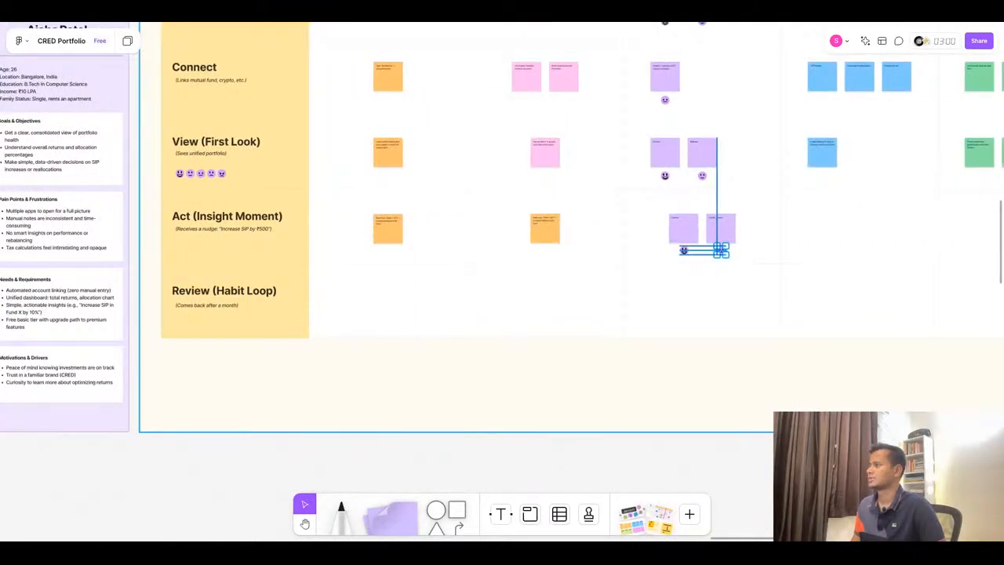
{"action": "left_click", "coordinate": [764, 251]}
- Try to shift the whole user journey map frame, then undo the move
{"action": "scroll", "coordinate": [765, 254], "scroll_direction": "up", "scroll_amount": 3}
{"action": "scroll", "coordinate": [460, 251], "scroll_direction": "down", "scroll_amount": 3}
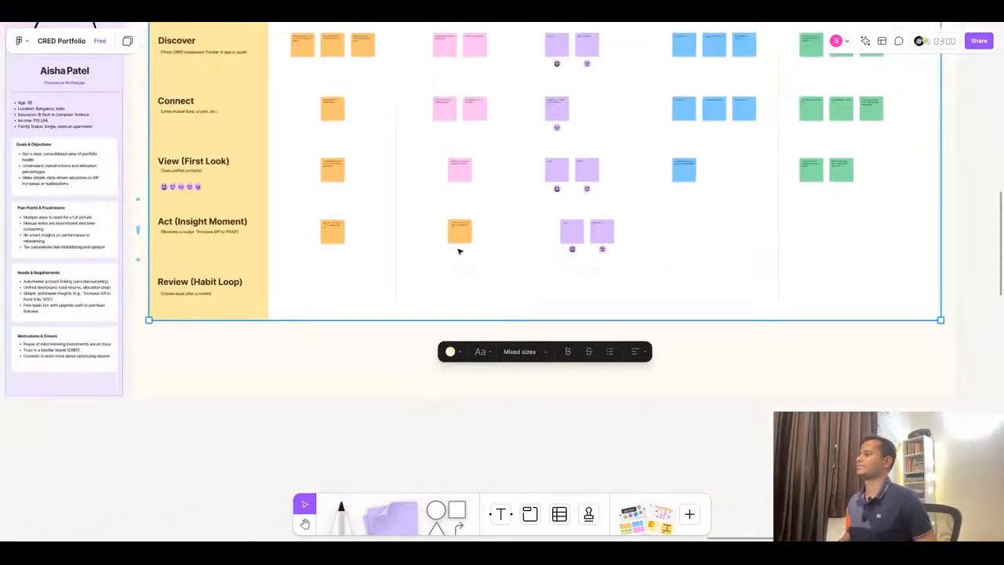
{"action": "scroll", "coordinate": [715, 208], "scroll_direction": "up", "scroll_amount": 2}
{"action": "scroll", "coordinate": [714, 206], "scroll_direction": "up", "scroll_amount": 3}
{"action": "scroll", "coordinate": [528, 255], "scroll_direction": "down", "scroll_amount": 3}
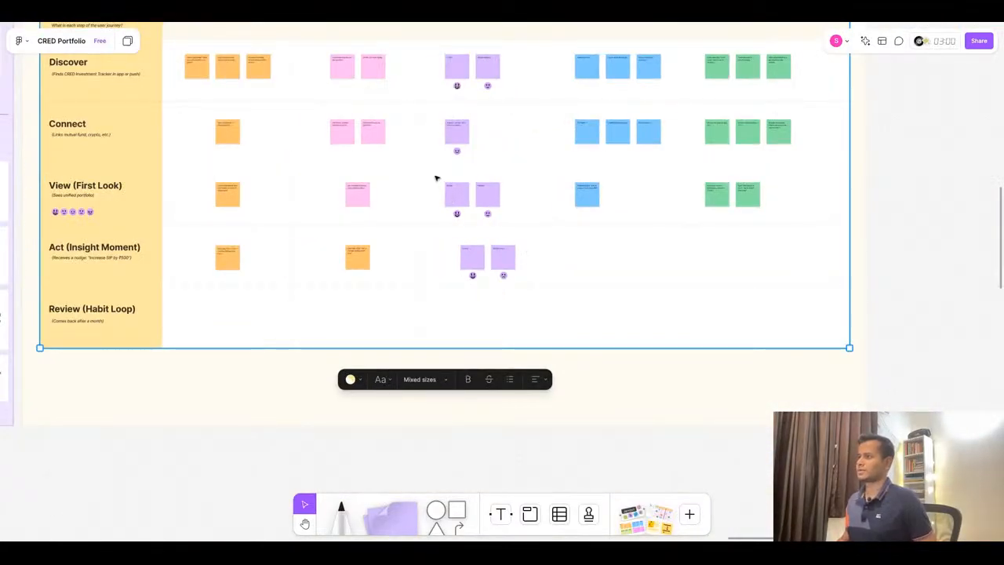
{"action": "left_click_drag", "start_coordinate": [436, 178], "coordinate": [488, 198]}
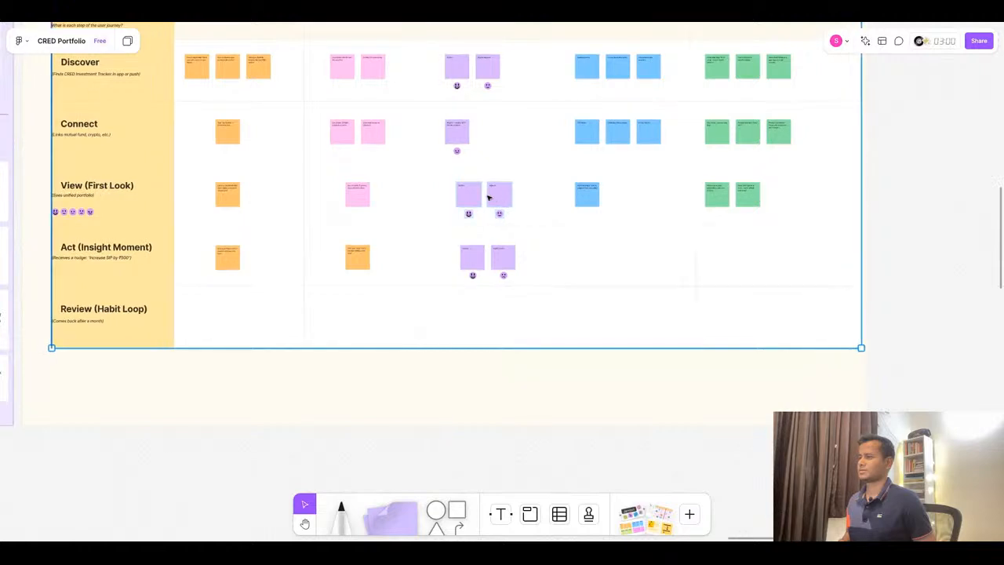
{"action": "key", "text": "ctrl+z"}
- Nudge the View row's two emotion stickies and their emojis right to line up with the Act row
{"action": "left_click", "coordinate": [468, 197]}
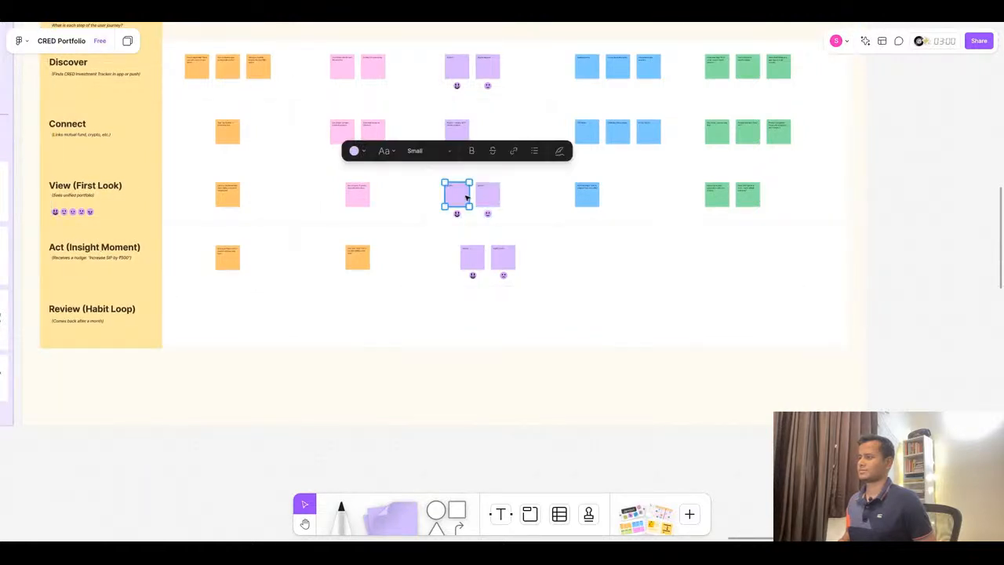
{"action": "scroll", "coordinate": [467, 197], "scroll_direction": "up", "scroll_amount": 4}
{"action": "left_click", "coordinate": [515, 198], "text": "shift"}
{"action": "left_click", "coordinate": [511, 239], "text": "shift"}
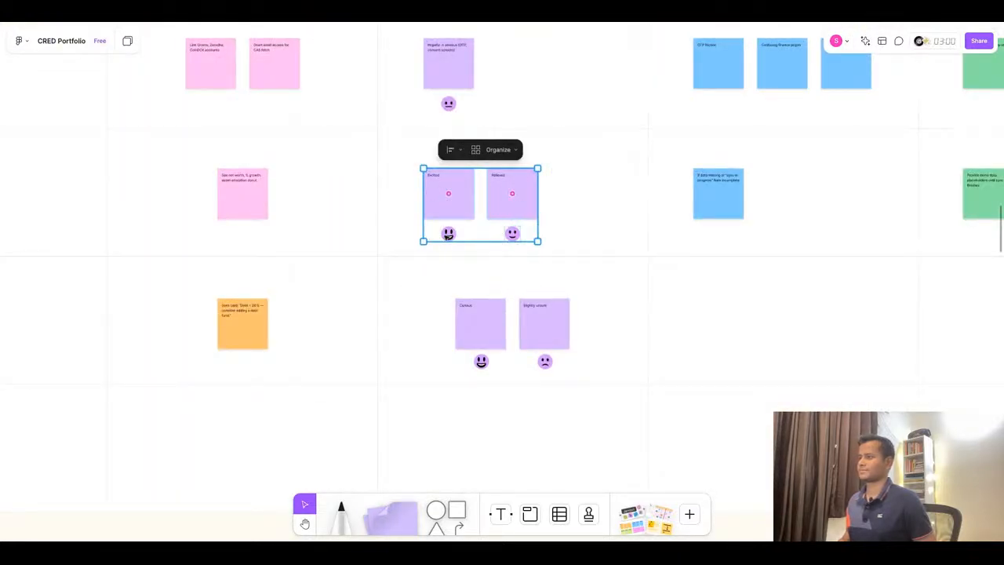
{"action": "left_click", "coordinate": [448, 236], "text": "shift"}
{"action": "key", "text": "shift+Right"}
{"action": "key", "text": "shift+Right"}
{"action": "key", "text": "shift+Right"}
{"action": "key", "text": "shift+Right"}
{"action": "key", "text": "shift+Right"}
{"action": "key", "text": "shift+Right"}
{"action": "key", "text": "shift+Right"}
{"action": "key", "text": "shift+Right"}
{"action": "key", "text": "shift+Right"}
{"action": "key", "text": "shift+Right"}
{"action": "key", "text": "shift+Right"}
{"action": "key", "text": "shift+Right"}
{"action": "key", "text": "shift+Right"}
{"action": "key", "text": "shift+Right"}
{"action": "key", "text": "shift+Right"}
{"action": "key", "text": "shift+Right"}
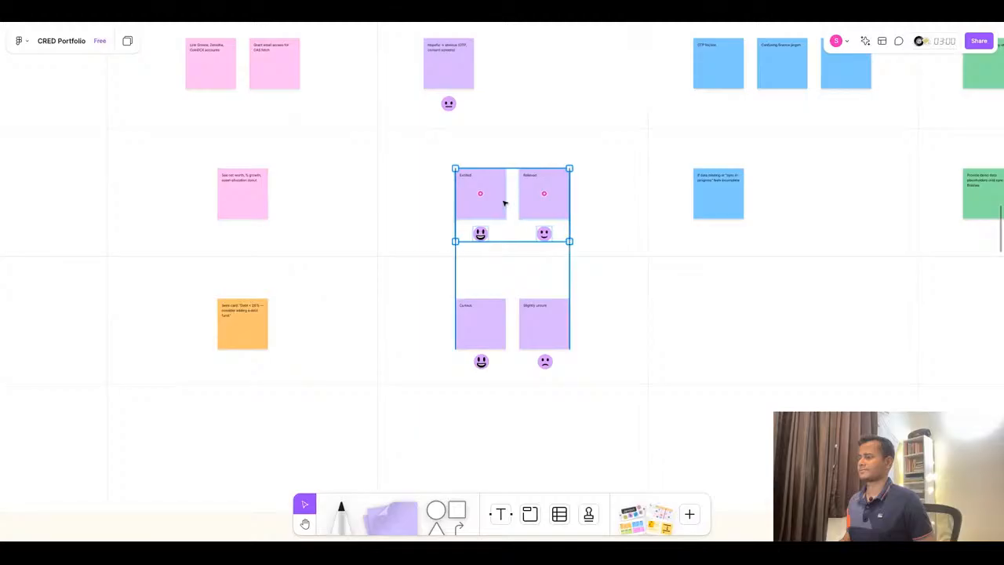
- Move the Connect row's emotion sticky and its emoji right into line with the other rows
{"action": "scroll", "coordinate": [530, 208], "scroll_direction": "up", "scroll_amount": 3}
{"action": "left_click", "coordinate": [406, 149]}
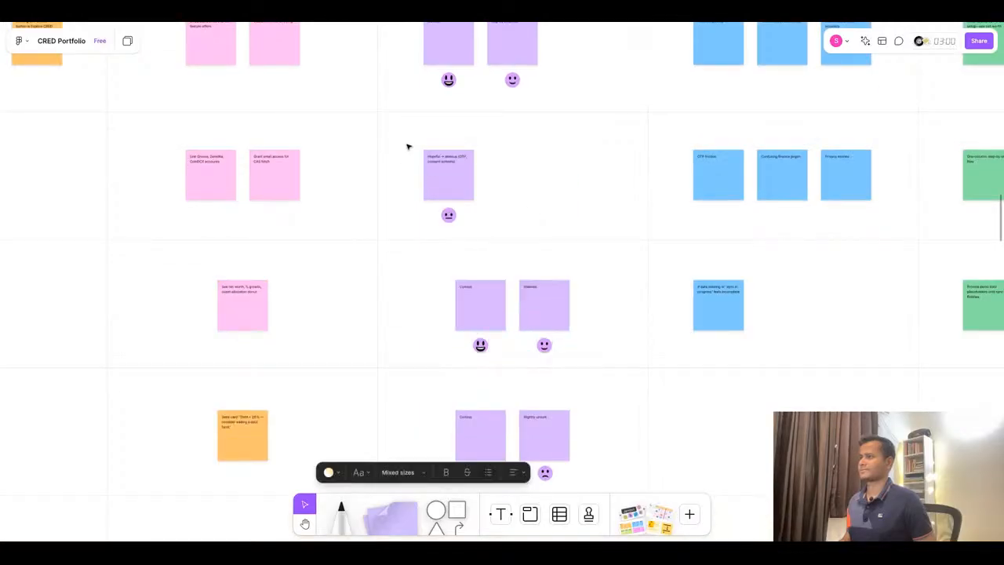
{"action": "left_click", "coordinate": [437, 174]}
{"action": "left_click", "coordinate": [451, 216], "text": "shift"}
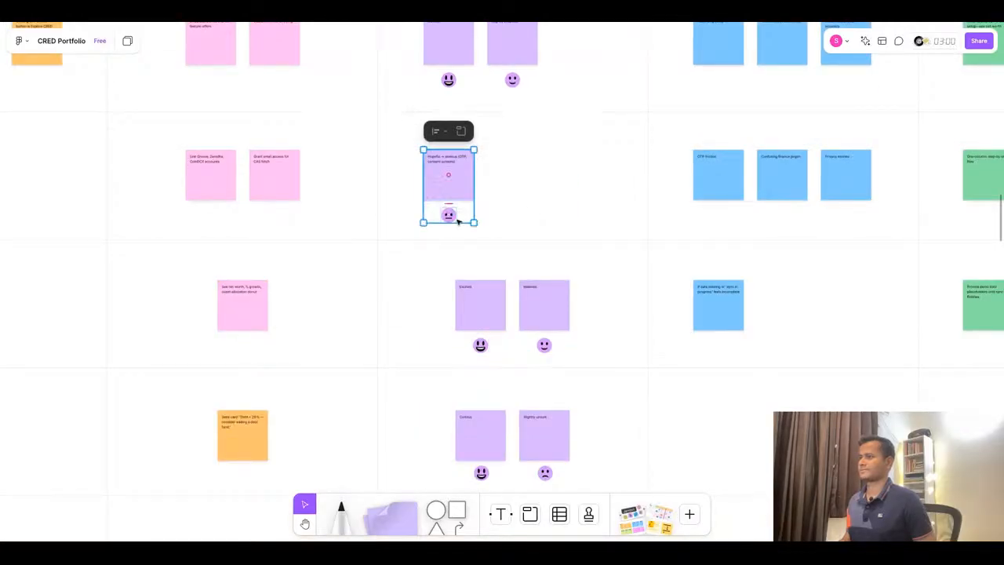
{"action": "left_click_drag", "start_coordinate": [449, 173], "coordinate": [512, 174]}
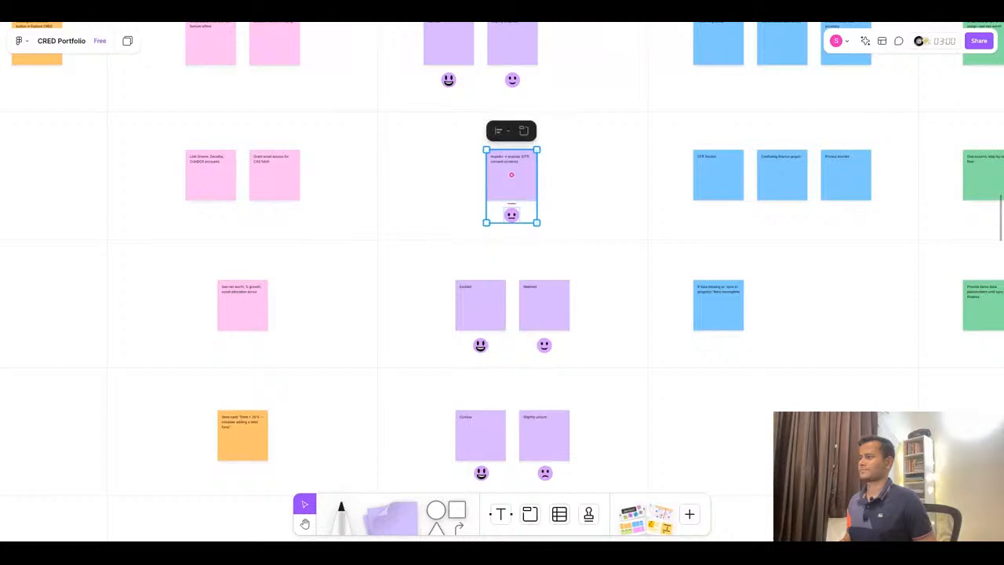
- Shift the Discover row's two emotion stickies and emojis right to align with the rows below
{"action": "scroll", "coordinate": [512, 175], "scroll_direction": "up", "scroll_amount": 3}
{"action": "left_click", "coordinate": [447, 168]}
{"action": "left_click", "coordinate": [449, 208], "text": "shift"}
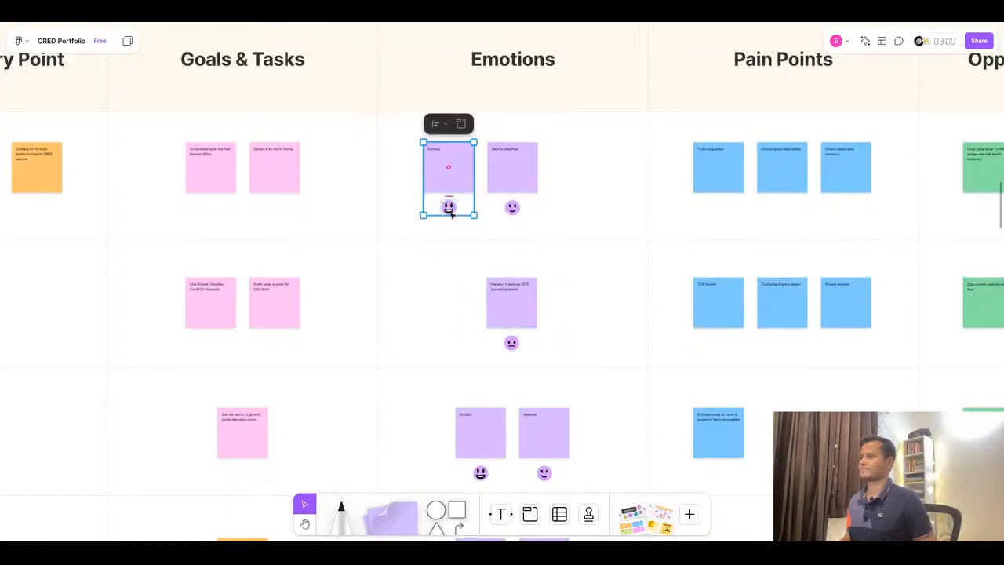
{"action": "left_click", "coordinate": [518, 174], "text": "shift"}
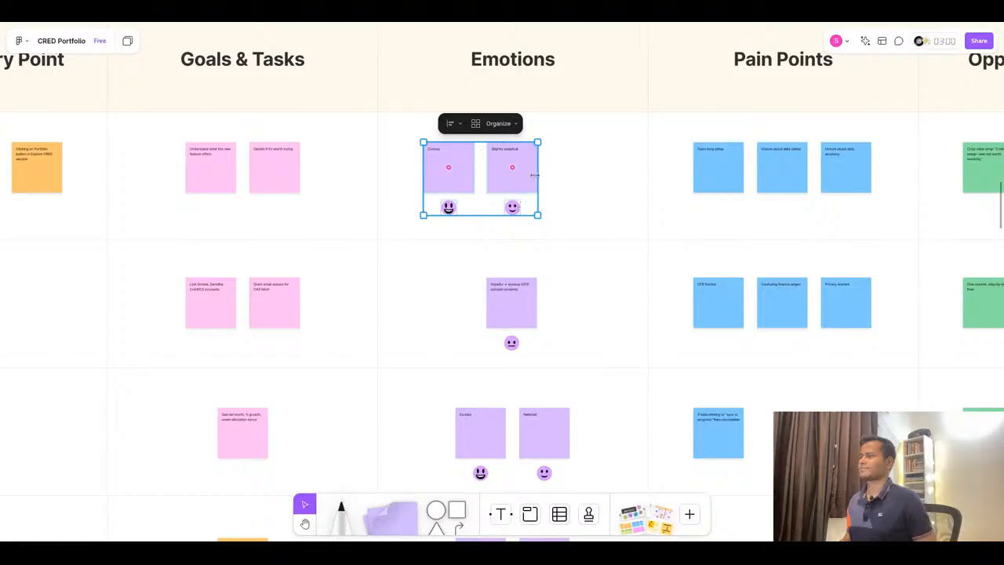
{"action": "left_click", "coordinate": [515, 206], "text": "shift"}
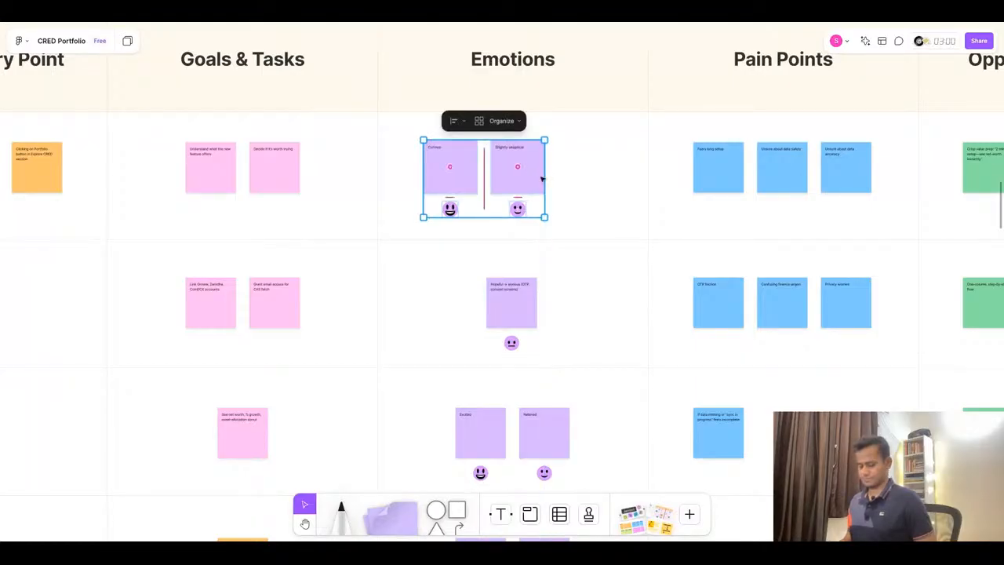
{"action": "left_click_drag", "start_coordinate": [510, 179], "coordinate": [540, 179]}
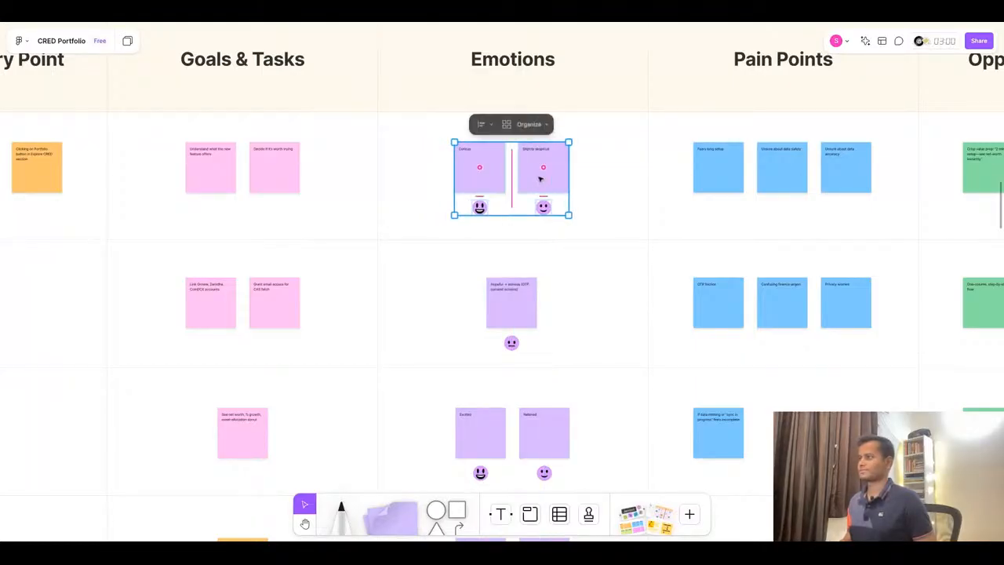
- Copy 'Analysis-paralysis ("Which debt fund?")' from the ChatGPT table into the first Connect row pain-point sticky
{"action": "key", "text": "shift+1"}
{"action": "left_click", "coordinate": [643, 331]}
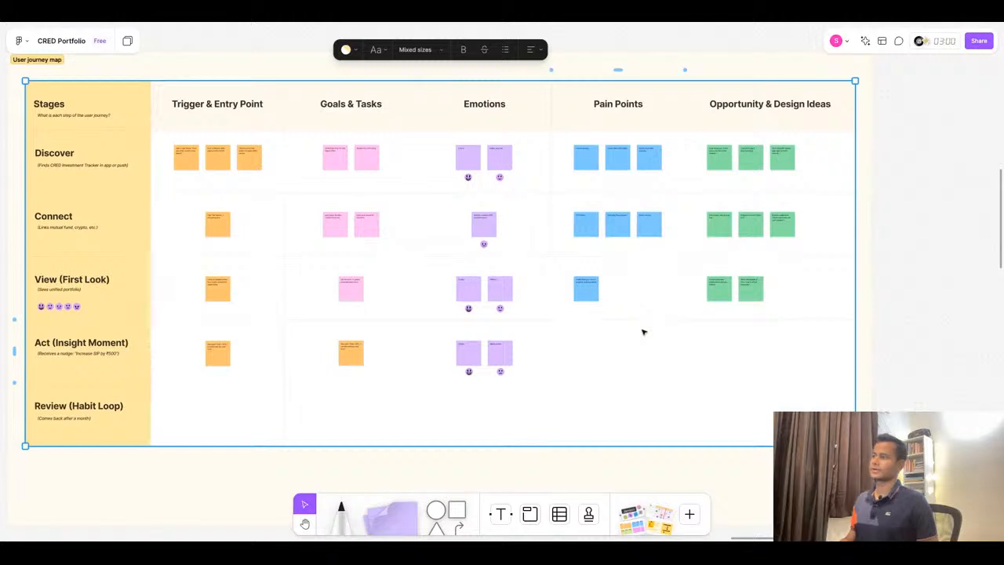
{"action": "scroll", "coordinate": [695, 258], "scroll_direction": "up", "scroll_amount": 1}
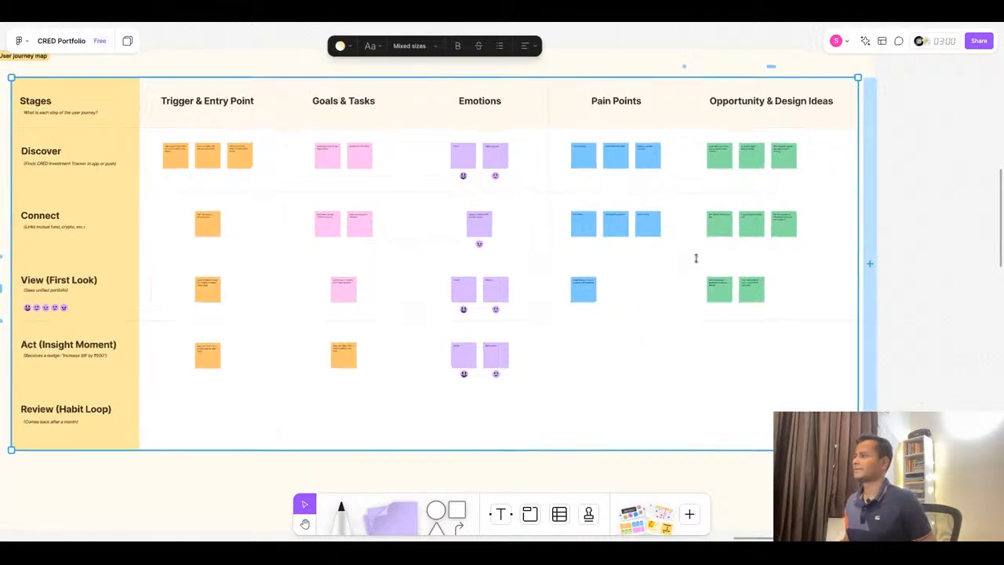
{"action": "scroll", "coordinate": [696, 258], "scroll_direction": "up", "scroll_amount": 3}
{"action": "scroll", "coordinate": [544, 321], "scroll_direction": "up", "scroll_amount": 3}
{"action": "scroll", "coordinate": [542, 321], "scroll_direction": "down", "scroll_amount": 2}
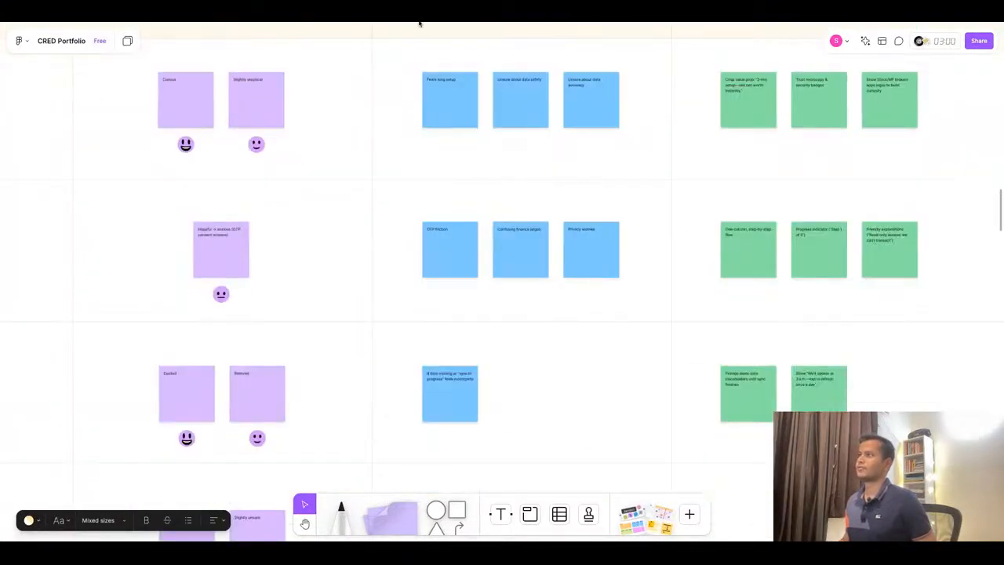
{"action": "left_click", "coordinate": [419, 21]}
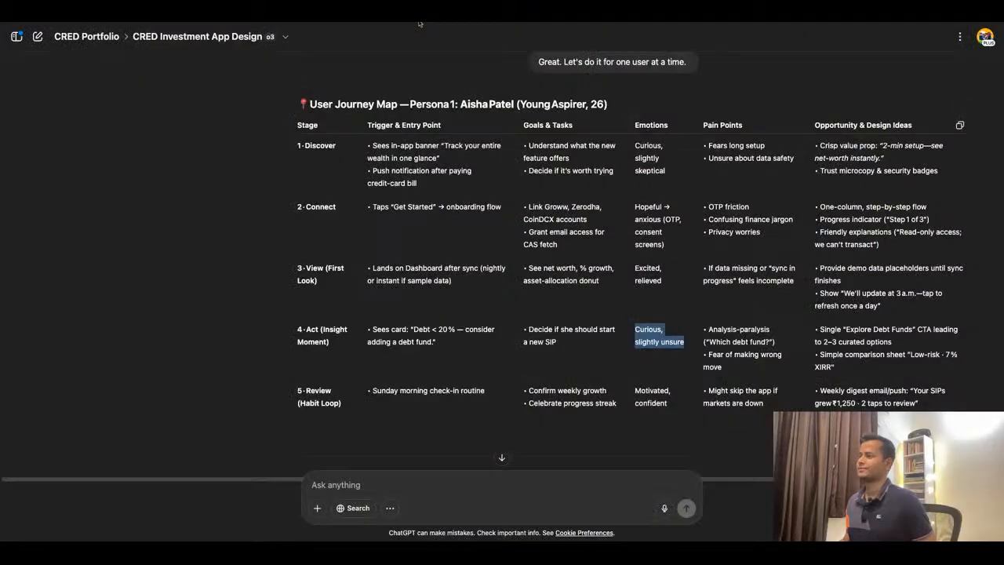
{"action": "left_click", "coordinate": [709, 331]}
{"action": "left_click_drag", "start_coordinate": [721, 330], "coordinate": [775, 342]}
{"action": "key", "text": "ctrl+c"}
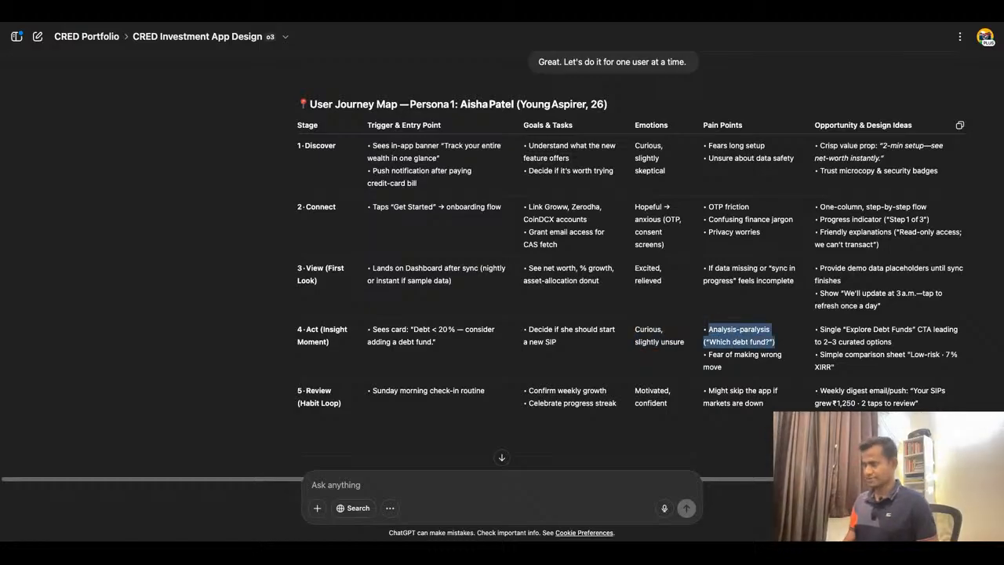
{"action": "key", "text": "ctrl+Tab"}
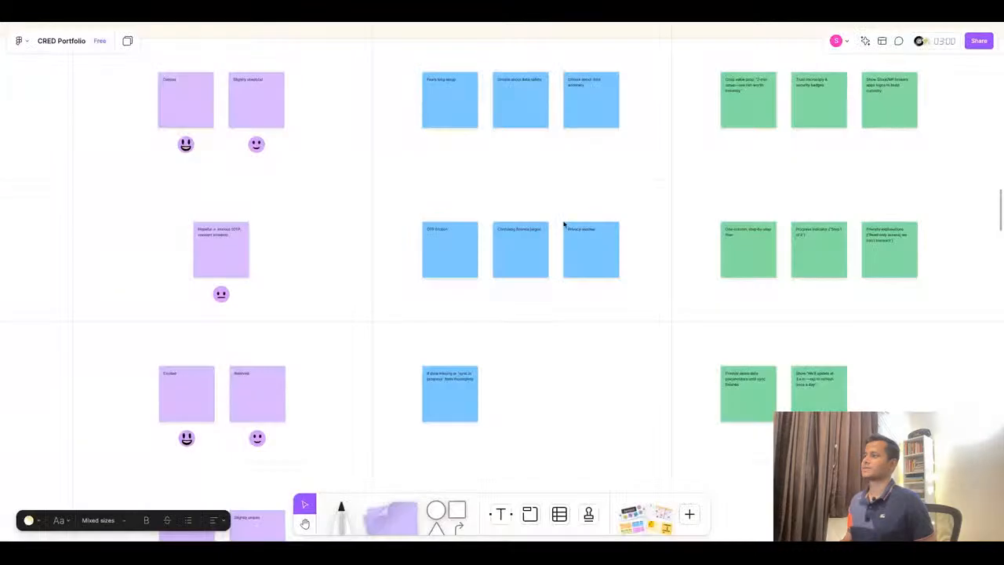
{"action": "double_click", "coordinate": [446, 236]}
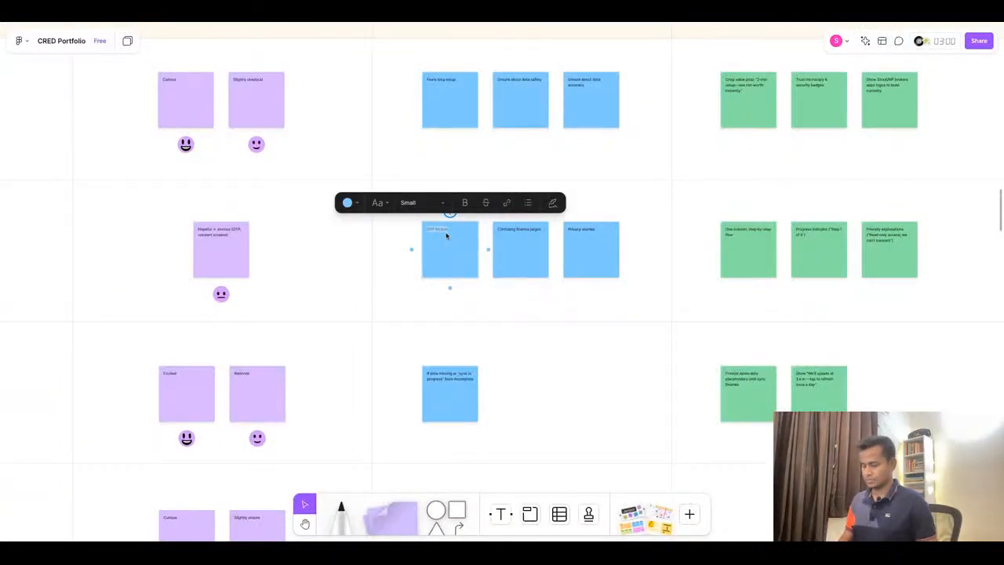
{"action": "key", "text": "ctrl+v"}
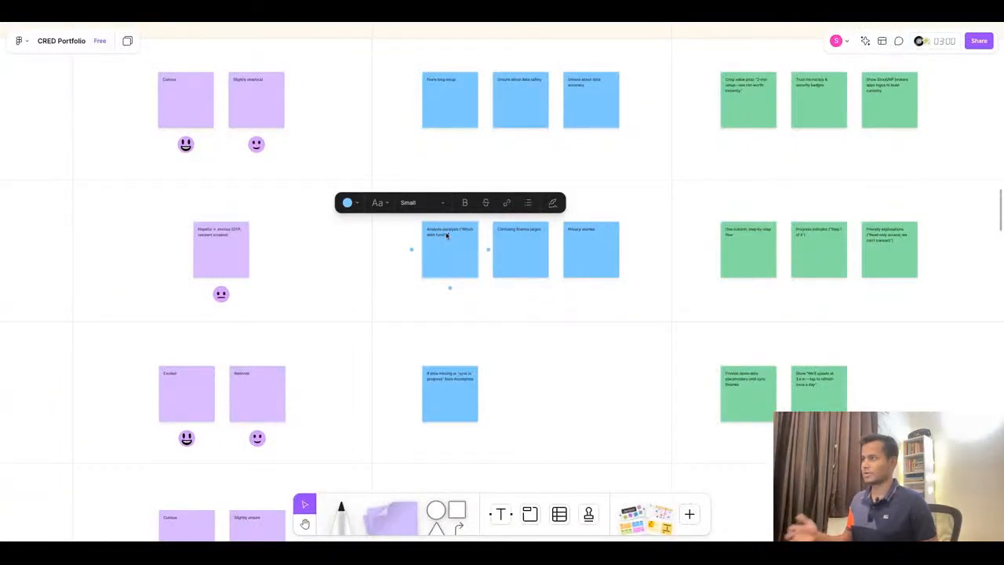
- Replace the second Connect row pain-point sticky's text with 'Fear of making wrong move' copied from ChatGPT
{"action": "left_click", "coordinate": [489, 23]}
{"action": "triple_click", "coordinate": [738, 374]}
{"action": "key", "text": "ctrl+c"}
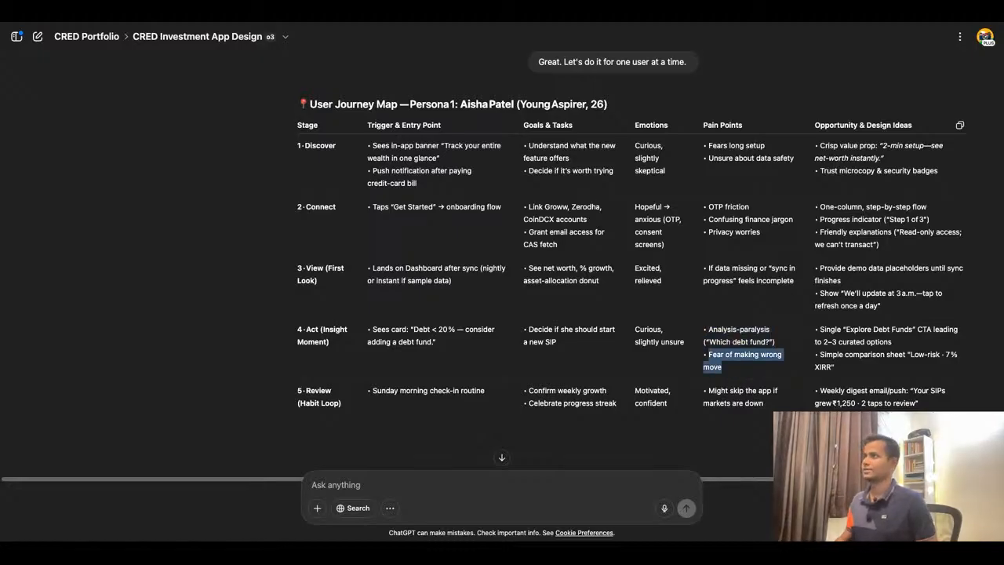
{"action": "left_click", "coordinate": [406, 22]}
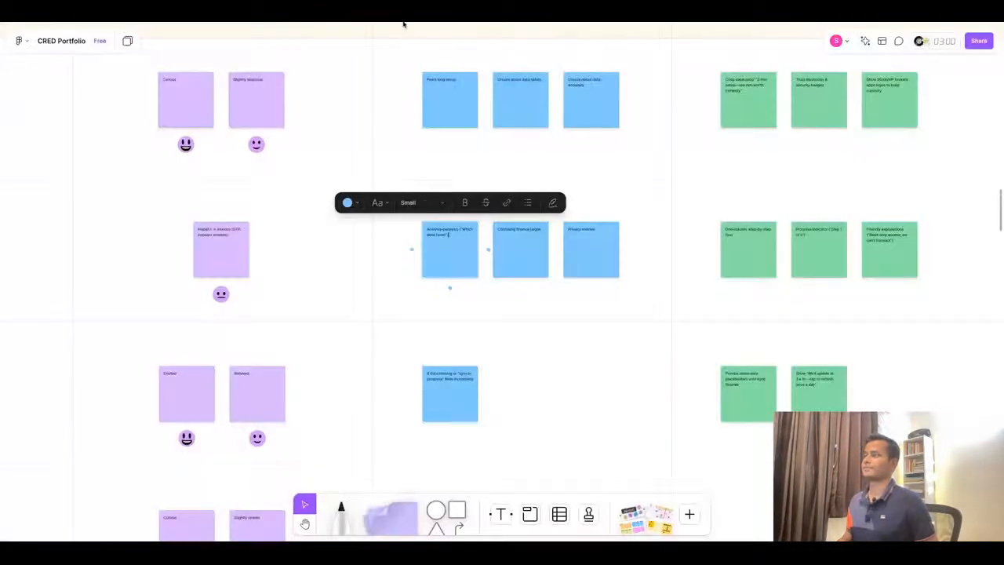
{"action": "double_click", "coordinate": [509, 235]}
{"action": "key", "text": "ctrl+a"}
{"action": "key", "text": "ctrl+v"}
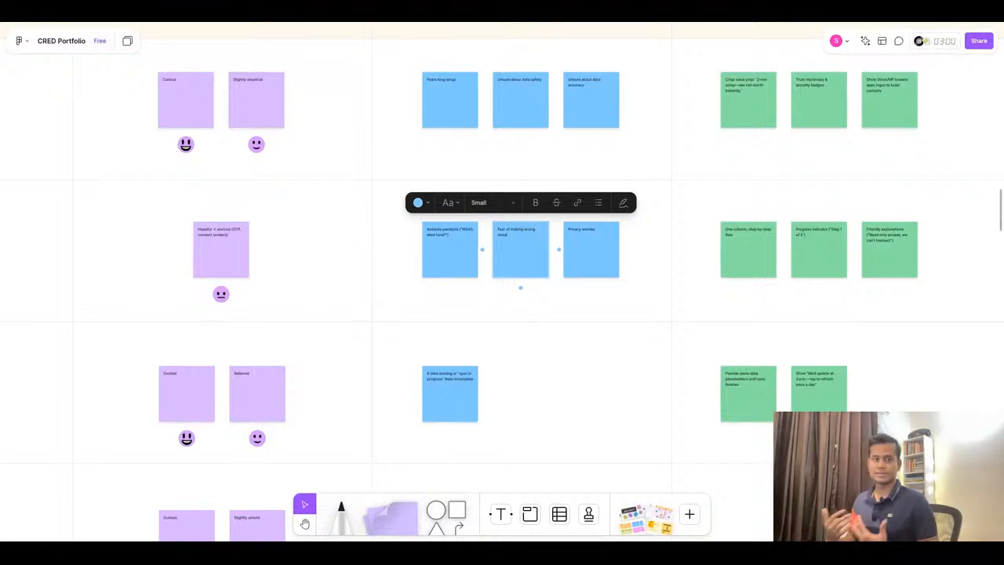
- Paste 'Single "Explore Debt Funds" CTA leading to 2–3 curated options' into the first Connect row opportunity sticky, removing its leading bullet
{"action": "left_click", "coordinate": [492, 22]}
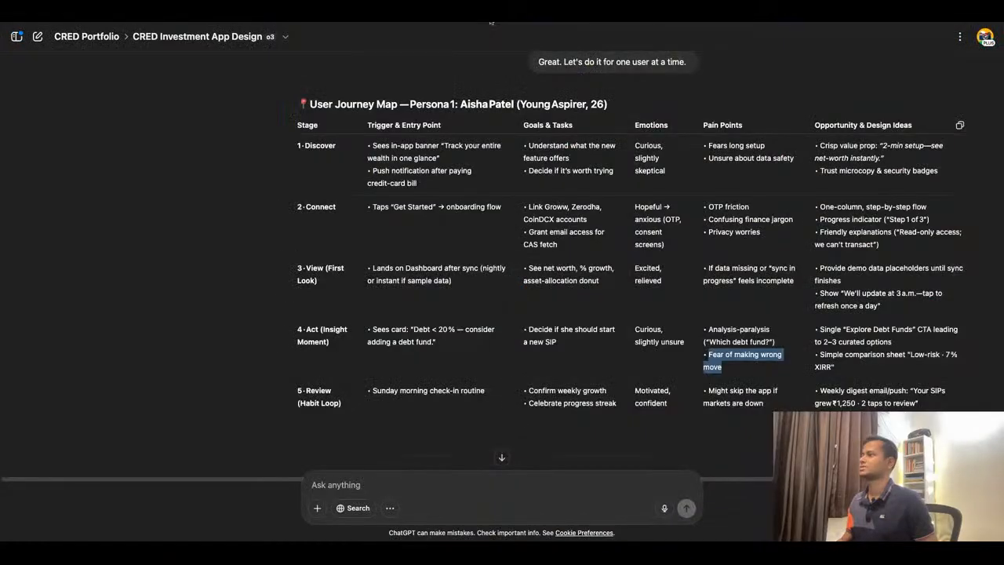
{"action": "triple_click", "coordinate": [838, 341]}
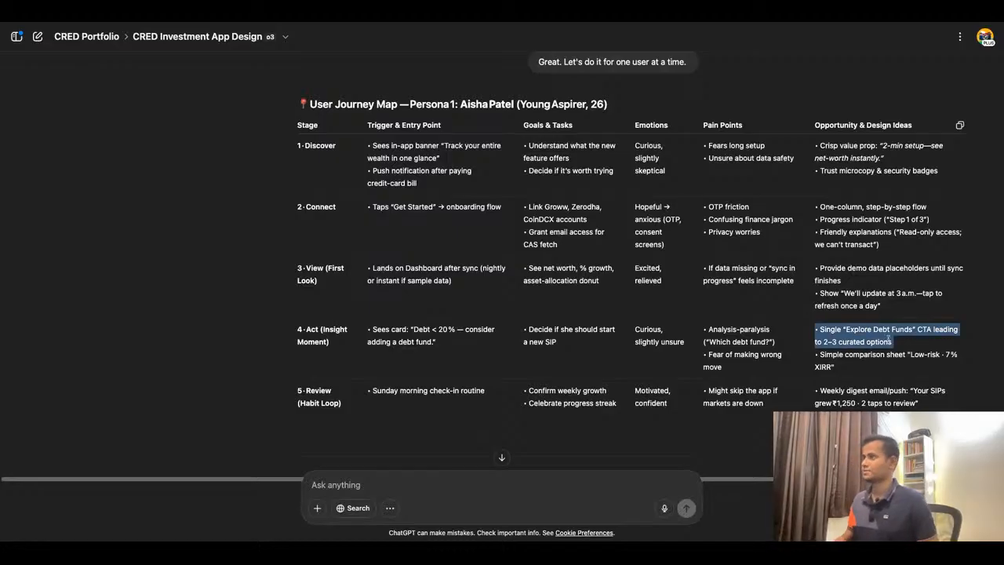
{"action": "left_click", "coordinate": [394, 22]}
{"action": "double_click", "coordinate": [749, 238]}
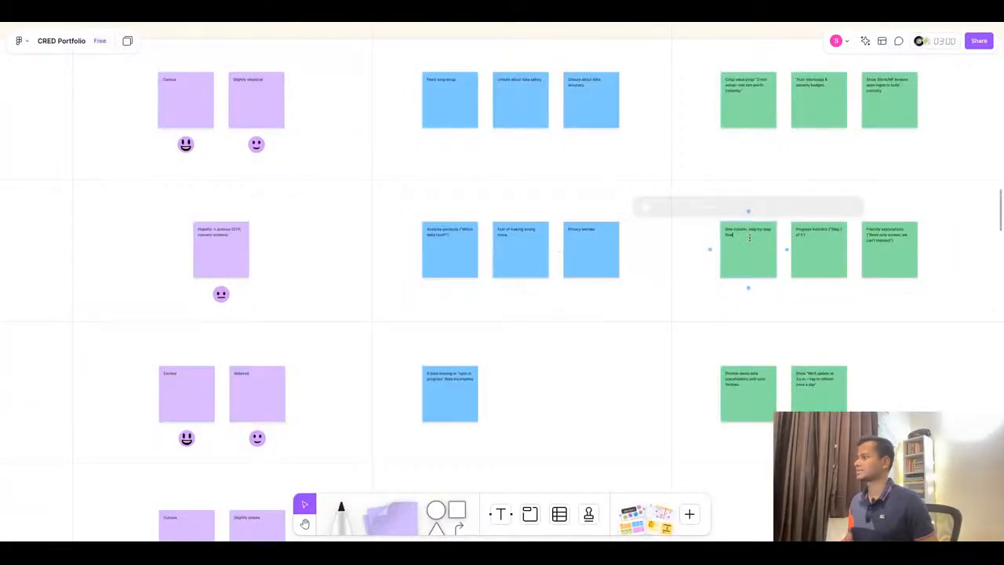
{"action": "key", "text": "ctrl+a"}
{"action": "type", "text": "• Single \"Explore Debt Funds\" CTA leading to 2–3 curated options"}
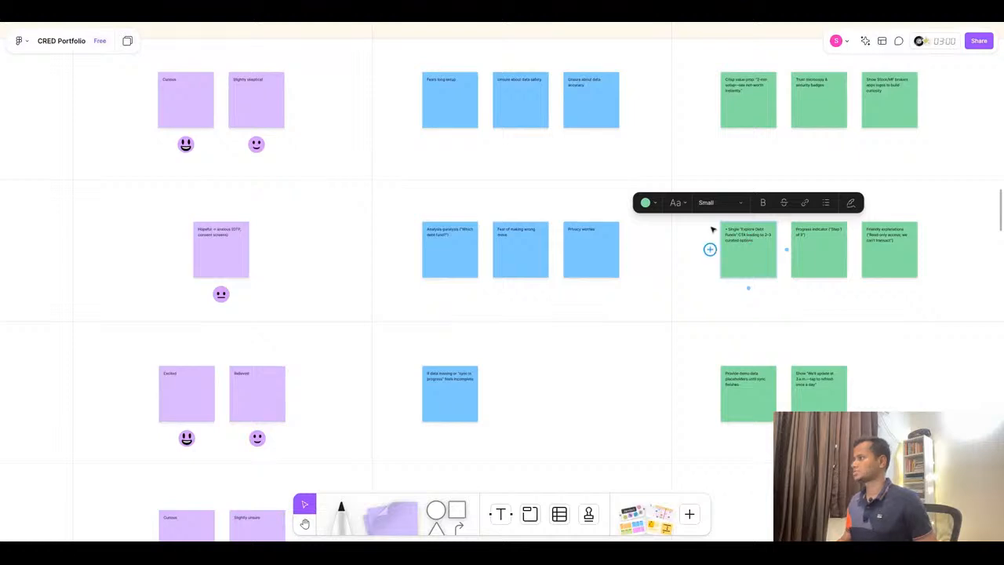
{"action": "scroll", "coordinate": [729, 231], "scroll_direction": "up", "scroll_amount": 5}
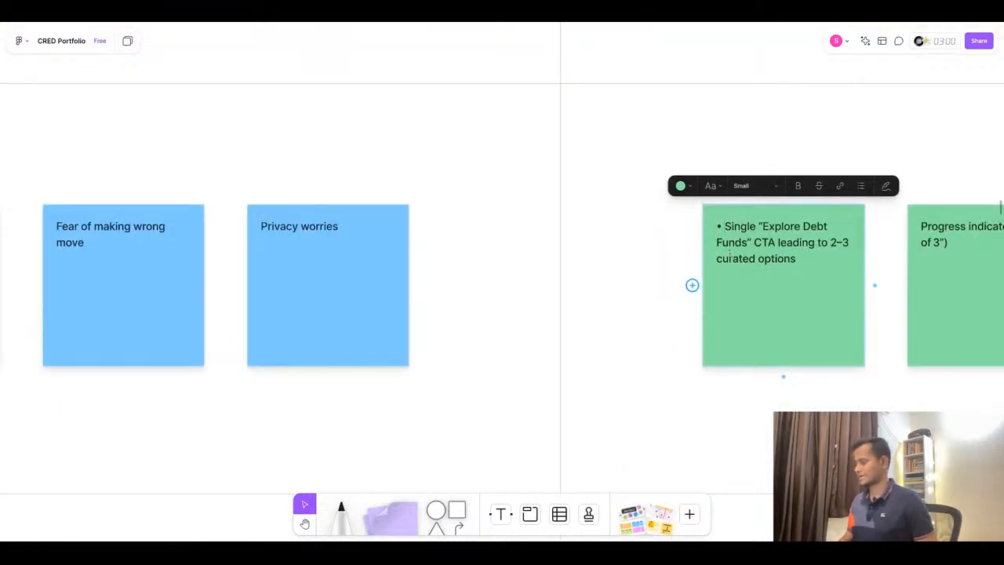
{"action": "key", "text": "BackSpace"}
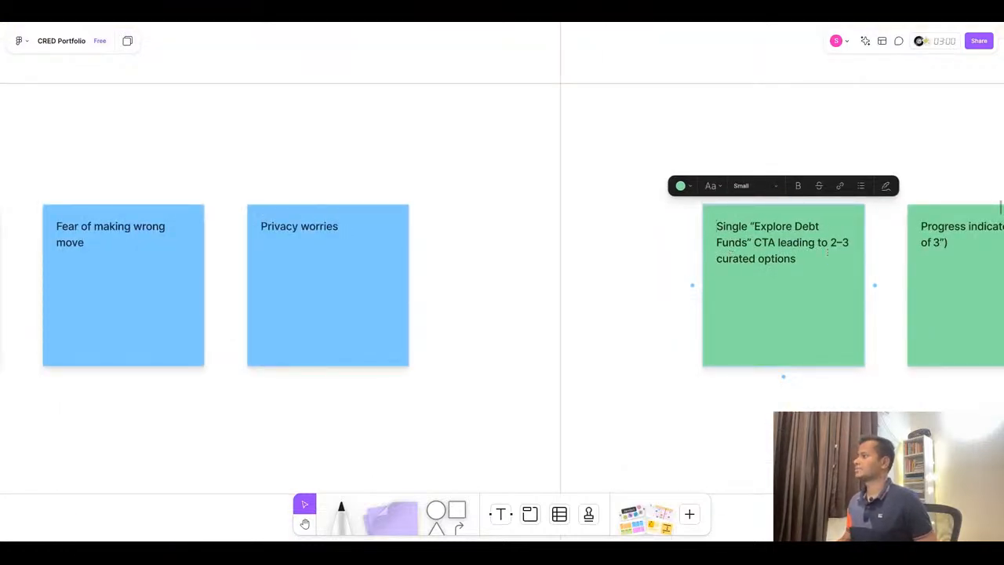
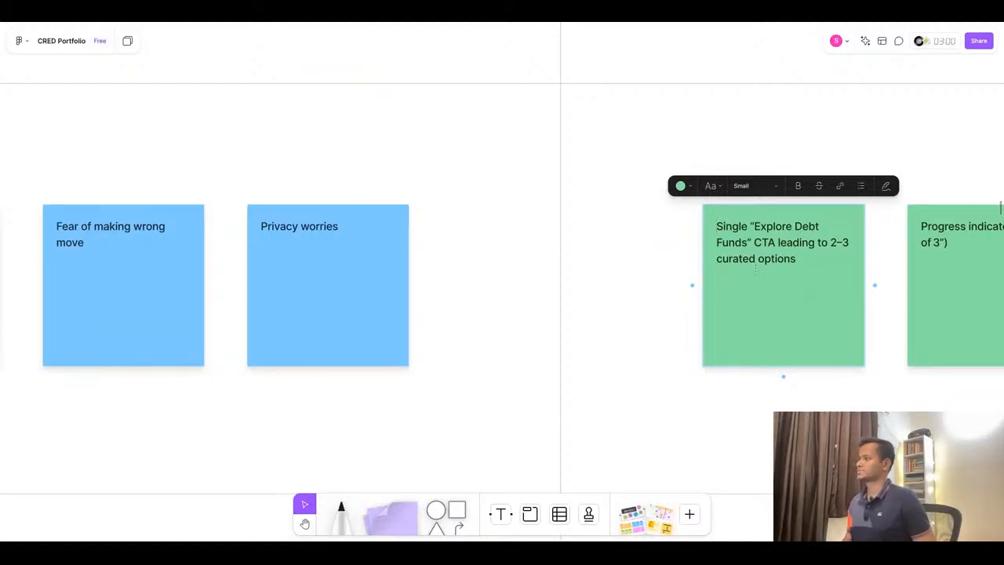
- Copy 'Simple comparison sheet "Low-risk · 7% XIRR"' from ChatGPT into the second Connect row opportunity sticky, removing its bullet
{"action": "left_click", "coordinate": [417, 20]}
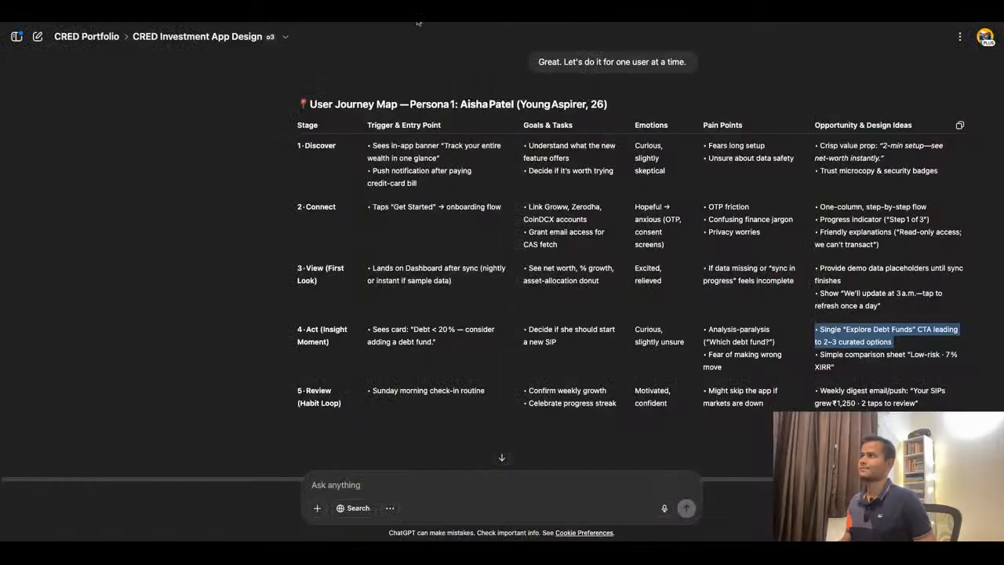
{"action": "left_click", "coordinate": [896, 355]}
{"action": "triple_click", "coordinate": [897, 357]}
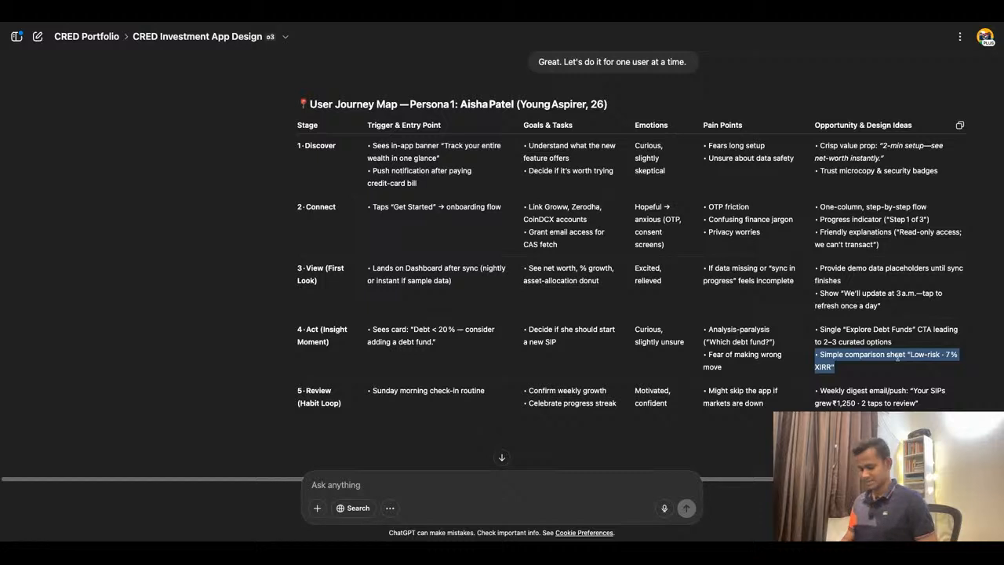
{"action": "left_click", "coordinate": [459, 18]}
{"action": "scroll", "coordinate": [566, 236], "scroll_direction": "down", "scroll_amount": 5}
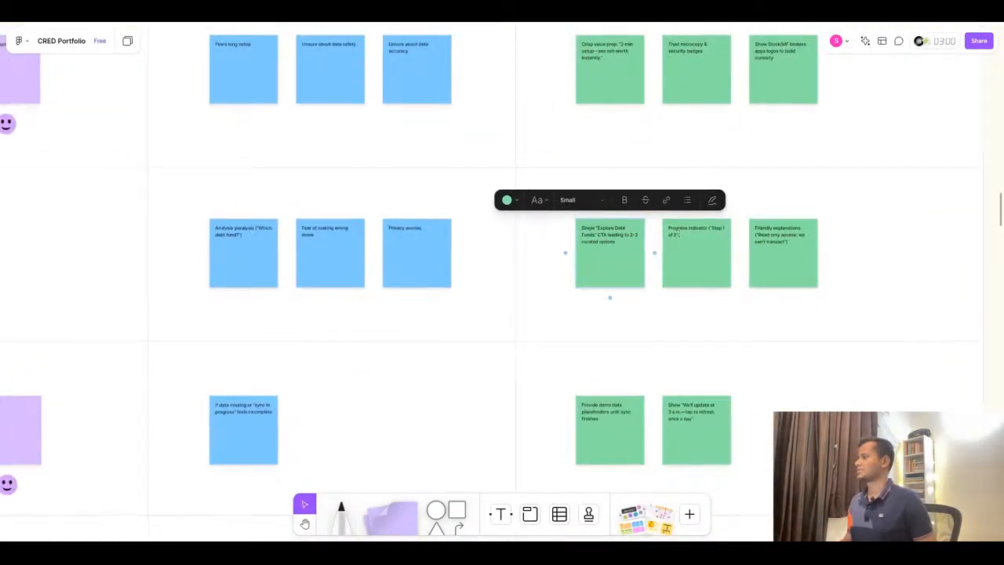
{"action": "double_click", "coordinate": [679, 234]}
{"action": "type", "text": "• Simple comparison sheet \"Low-risk · 7 % XIRR\""}
{"action": "scroll", "coordinate": [679, 233], "scroll_direction": "up", "scroll_amount": 5}
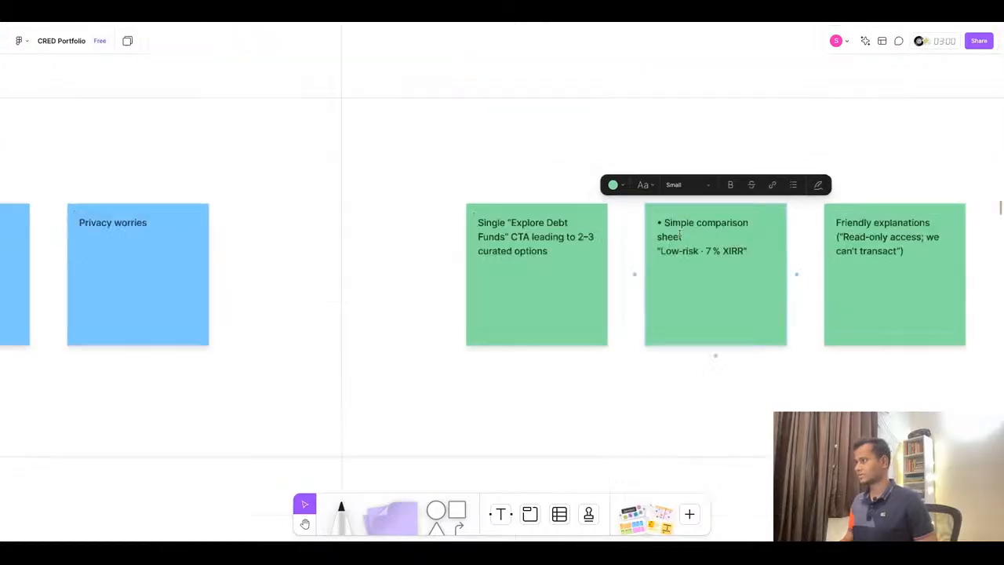
{"action": "key", "text": "BackSpace"}
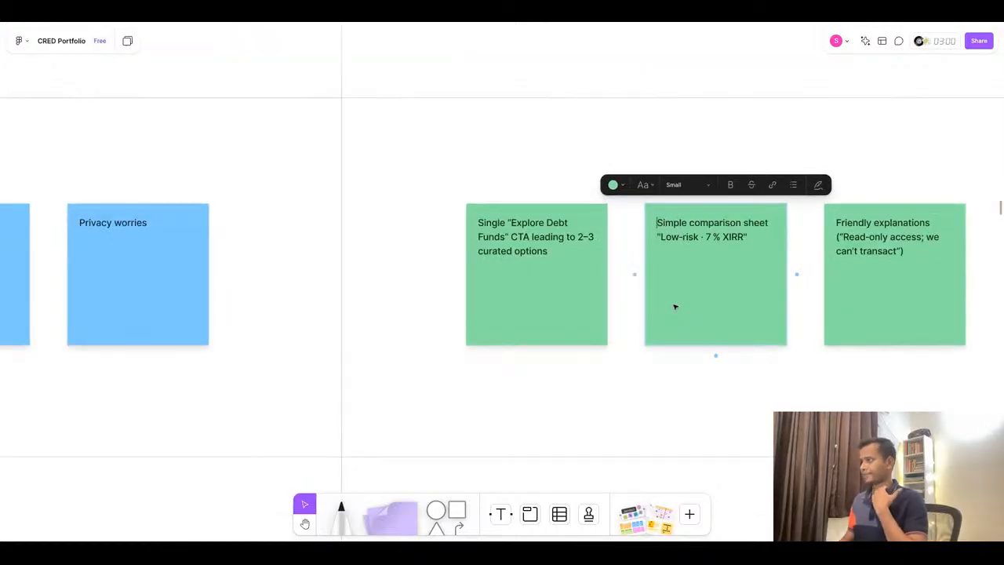
- Delete the third Connect row opportunity sticky and nudge the remaining two stickies right
{"action": "left_click", "coordinate": [885, 280]}
{"action": "key", "text": "Delete"}
{"action": "scroll", "coordinate": [444, 262], "scroll_direction": "down", "scroll_amount": 5}
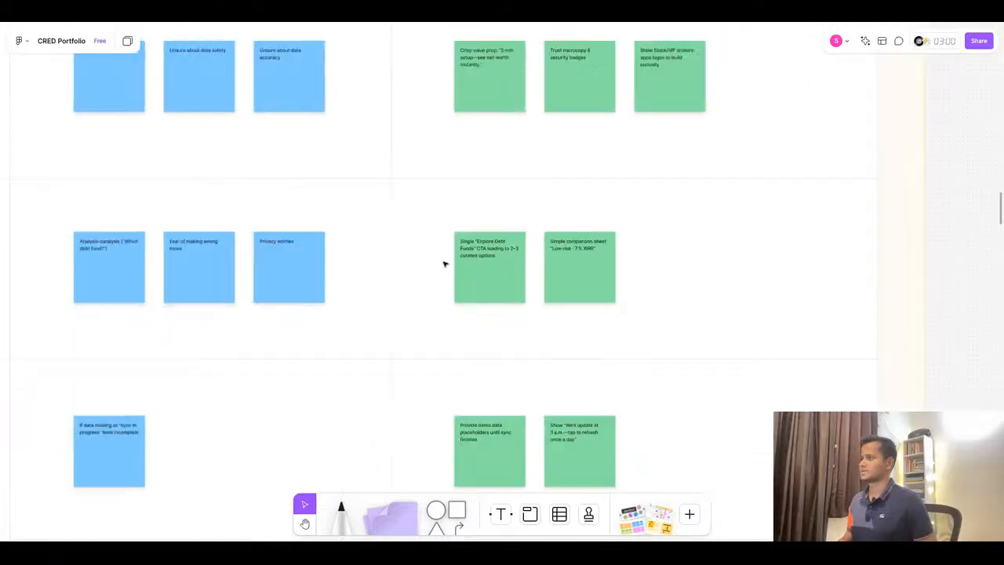
{"action": "left_click", "coordinate": [518, 285]}
{"action": "left_click", "coordinate": [609, 291], "text": "shift"}
{"action": "key", "text": "Right"}
{"action": "key", "text": "Right"}
{"action": "key", "text": "Right"}
{"action": "key", "text": "Right"}
{"action": "key", "text": "Right"}
{"action": "key", "text": "Right"}
{"action": "key", "text": "Right"}
{"action": "key", "text": "Right"}
{"action": "key", "text": "Right"}
{"action": "key", "text": "Right"}
{"action": "key", "text": "Right"}
{"action": "key", "text": "Right"}
{"action": "key", "text": "Right"}
{"action": "key", "text": "Right"}
{"action": "key", "text": "Right"}
{"action": "key", "text": "Right"}
{"action": "key", "text": "Right"}
{"action": "key", "text": "Right"}
{"action": "key", "text": "Right"}
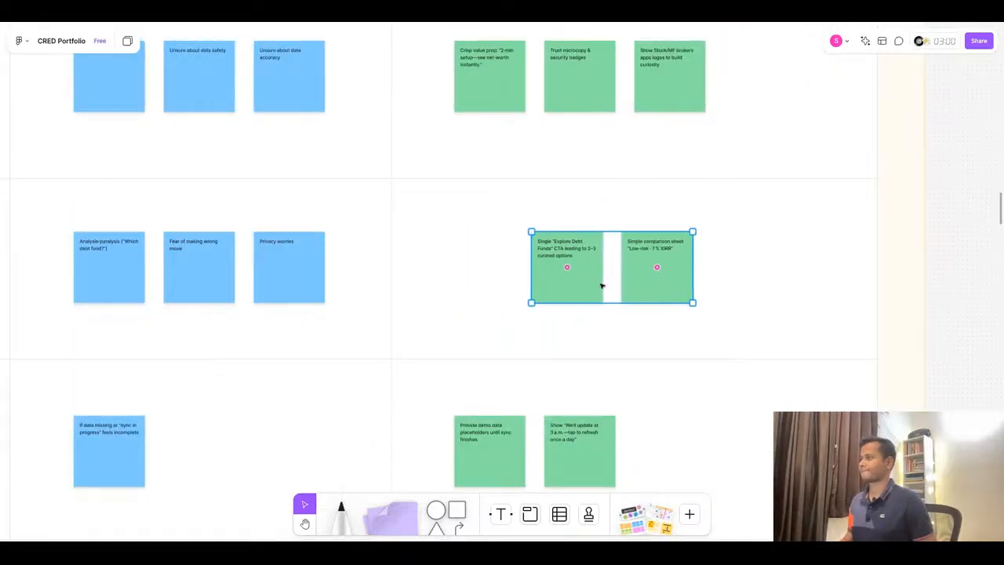
- Nudge the three Discover row opportunity stickies right to line up within their column
{"action": "scroll", "coordinate": [643, 168], "scroll_direction": "down", "scroll_amount": 5}
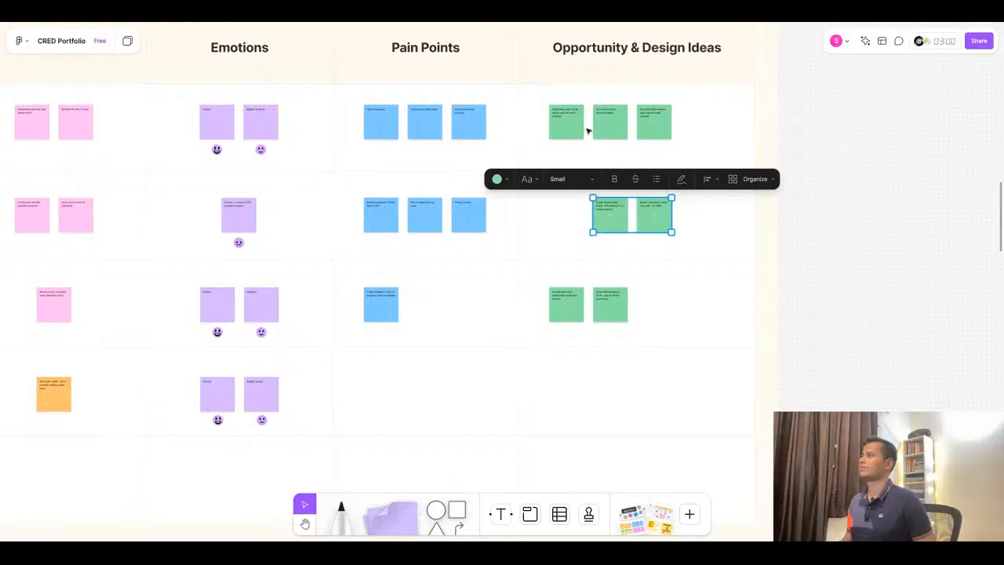
{"action": "left_click", "coordinate": [576, 130]}
{"action": "left_click", "coordinate": [608, 131], "text": "shift"}
{"action": "left_click", "coordinate": [648, 131], "text": "shift"}
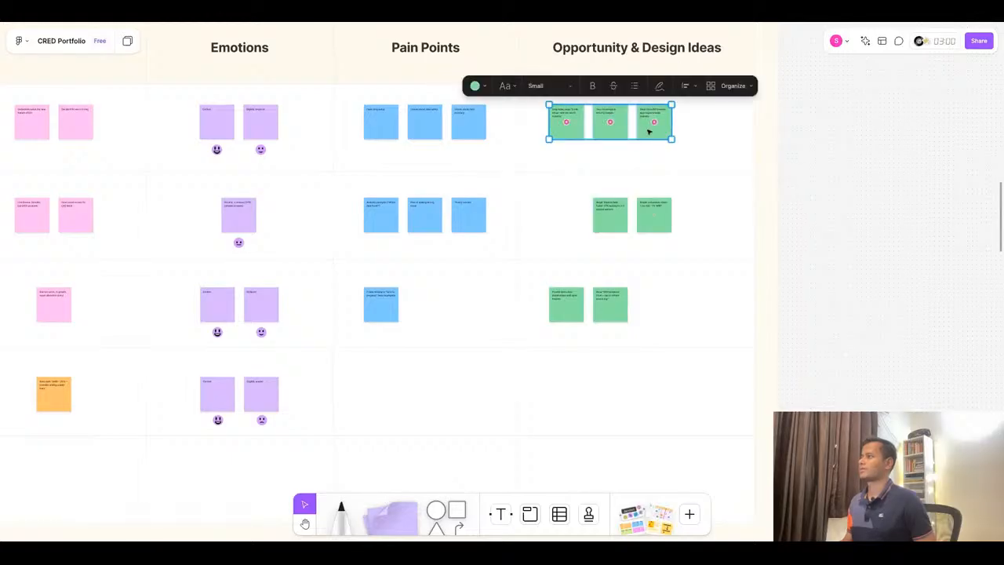
{"action": "key", "text": "Right"}
{"action": "key", "text": "Right"}
{"action": "key", "text": "Right"}
{"action": "key", "text": "Right"}
{"action": "key", "text": "Right"}
{"action": "key", "text": "Right"}
{"action": "key", "text": "Right"}
{"action": "key", "text": "Right"}
{"action": "key", "text": "Right"}
{"action": "key", "text": "Right"}
{"action": "key", "text": "Right"}
{"action": "key", "text": "Right"}
{"action": "key", "text": "Left"}
{"action": "key", "text": "Left"}
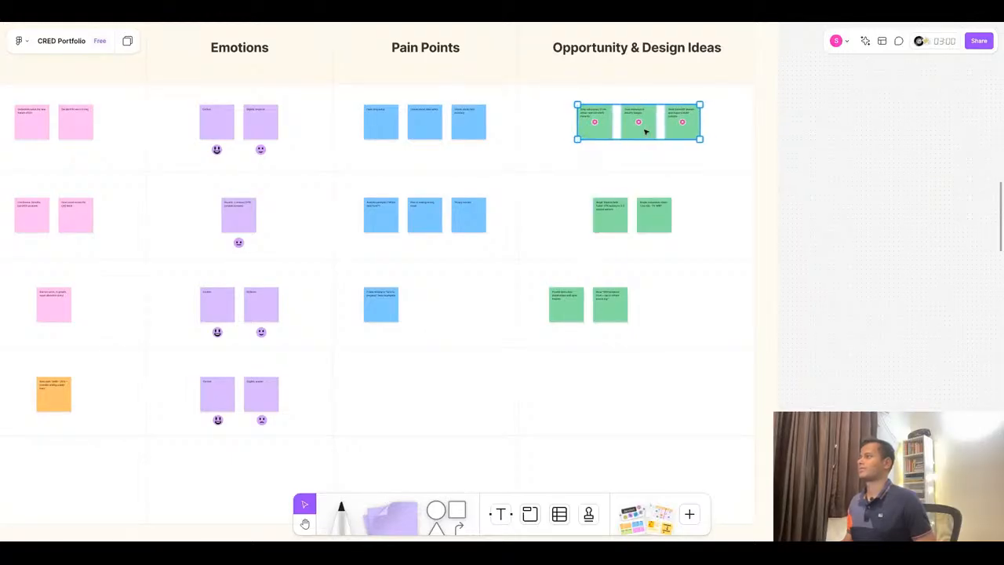
{"action": "key", "text": "Right"}
{"action": "key", "text": "Right"}
{"action": "key", "text": "Left"}
- Move the Connect and View row opportunity sticky pairs right to align with the Discover row
{"action": "left_click", "coordinate": [644, 222]}
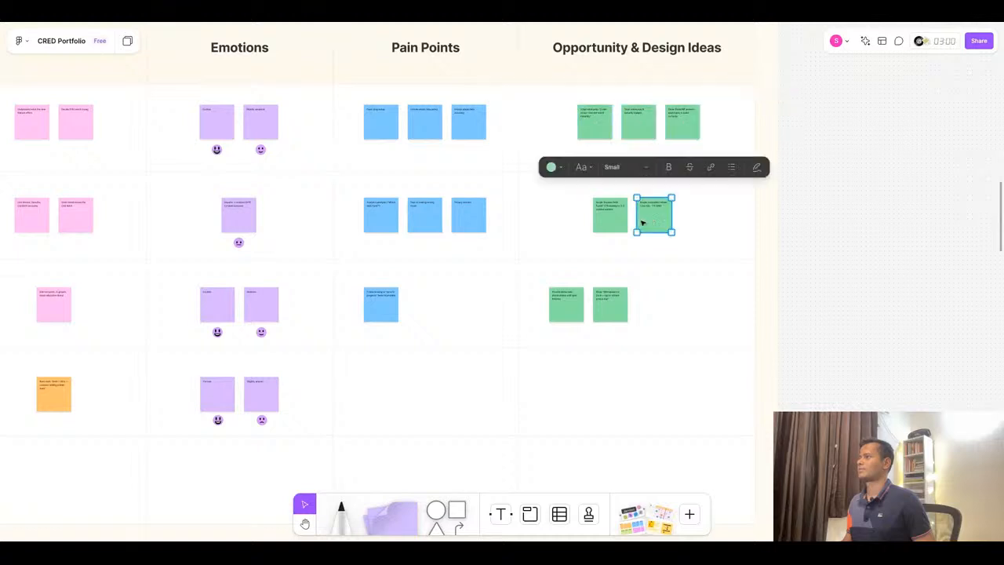
{"action": "left_click", "coordinate": [616, 223], "text": "shift"}
{"action": "left_click_drag", "start_coordinate": [645, 225], "coordinate": [651, 225]}
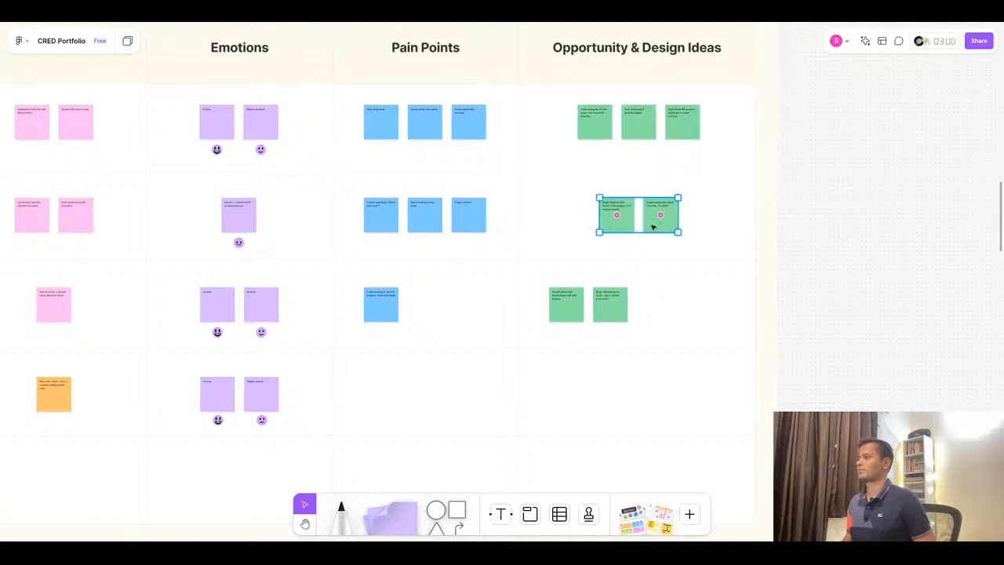
{"action": "left_click", "coordinate": [616, 306]}
{"action": "left_click", "coordinate": [574, 314], "text": "shift"}
{"action": "left_click_drag", "start_coordinate": [574, 314], "coordinate": [626, 314]}
{"action": "left_click", "coordinate": [832, 209]}
- Compare the journey map board's rows and columns against the ChatGPT journey table
{"action": "scroll", "coordinate": [833, 209], "scroll_direction": "down", "scroll_amount": 5}
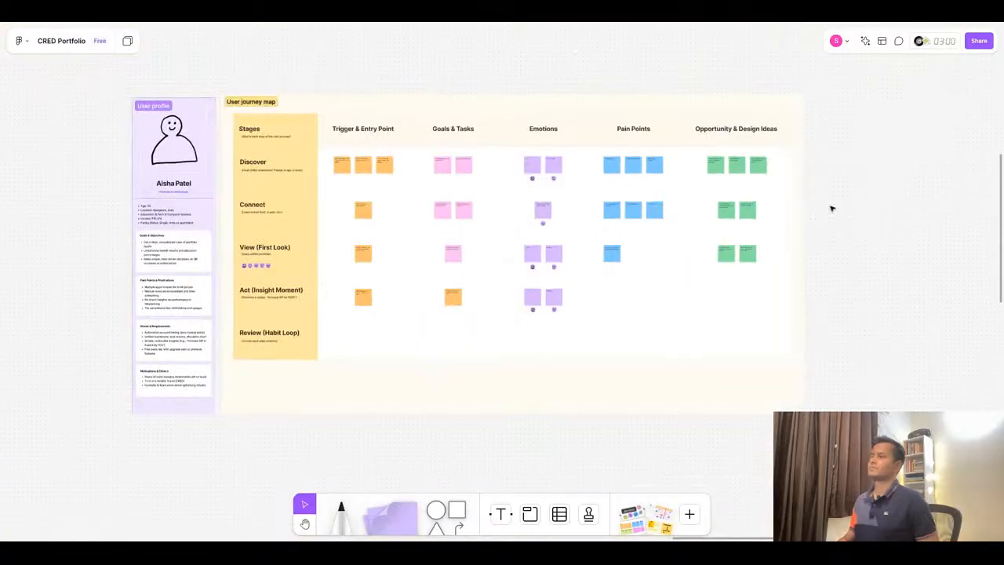
{"action": "scroll", "coordinate": [811, 269], "scroll_direction": "up", "scroll_amount": 1}
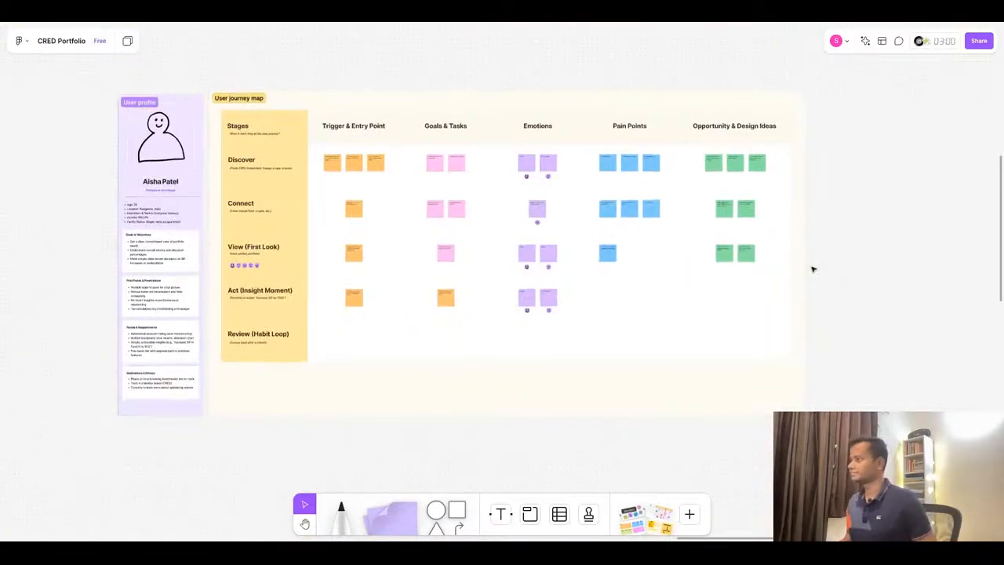
{"action": "scroll", "coordinate": [691, 323], "scroll_direction": "up", "scroll_amount": 5}
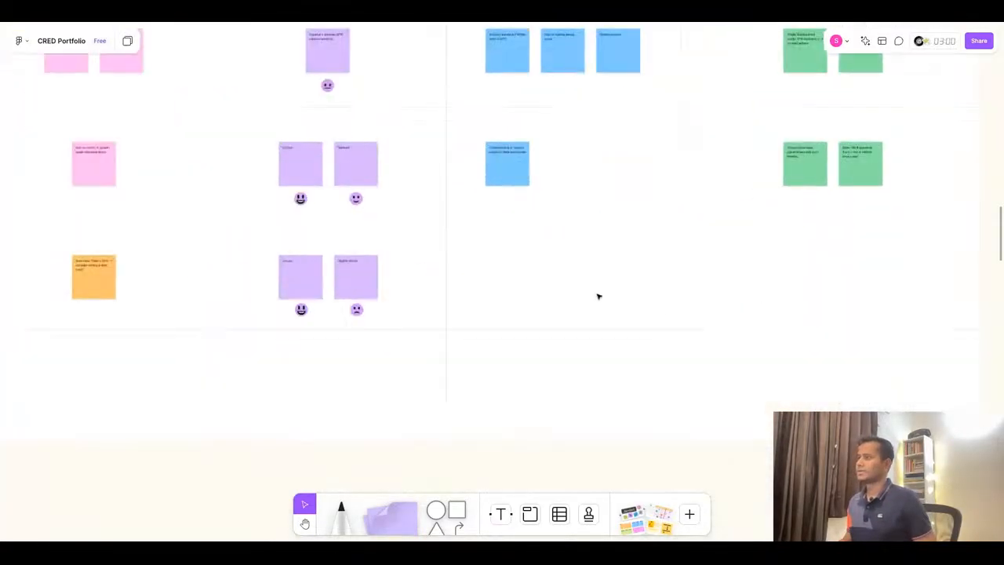
{"action": "scroll", "coordinate": [541, 299], "scroll_direction": "up", "scroll_amount": 2}
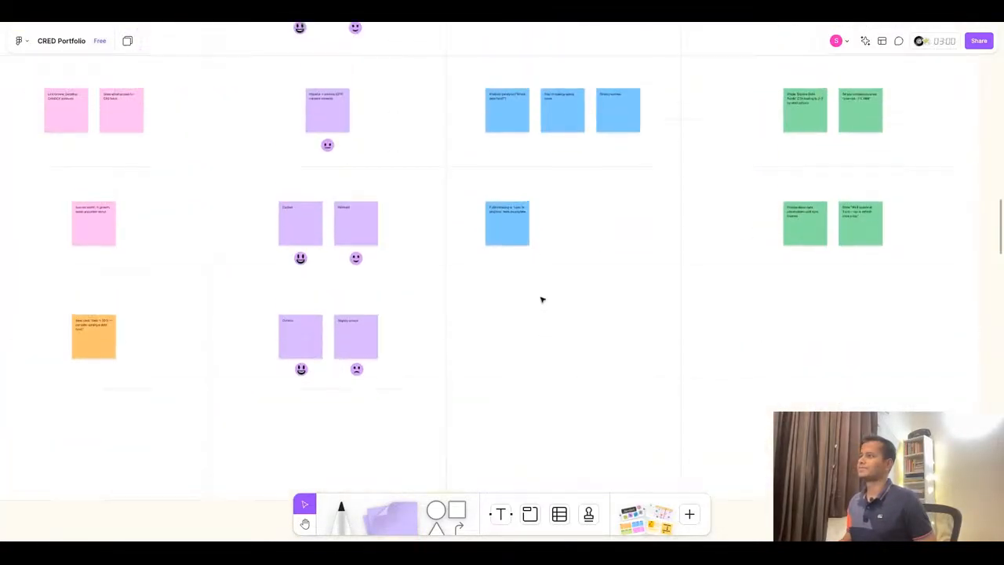
{"action": "left_click", "coordinate": [527, 13]}
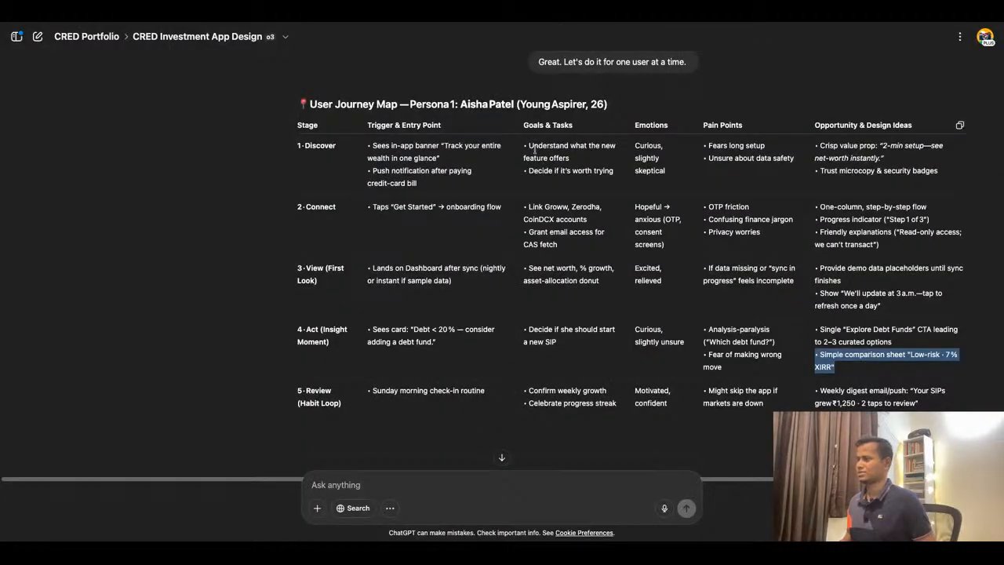
{"action": "left_click", "coordinate": [494, 16]}
{"action": "scroll", "coordinate": [855, 226], "scroll_direction": "up", "scroll_amount": 5}
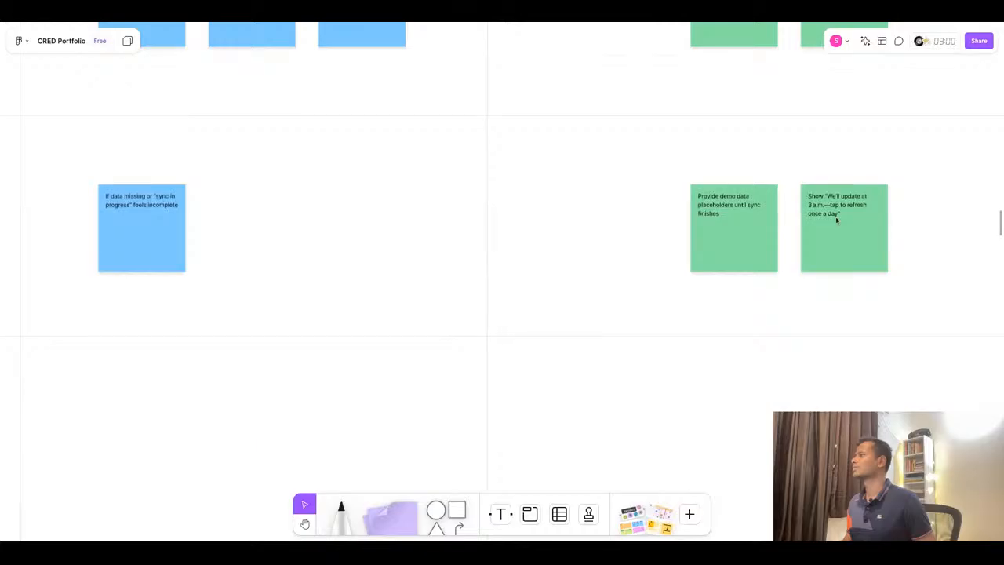
{"action": "scroll", "coordinate": [836, 220], "scroll_direction": "down", "scroll_amount": 5}
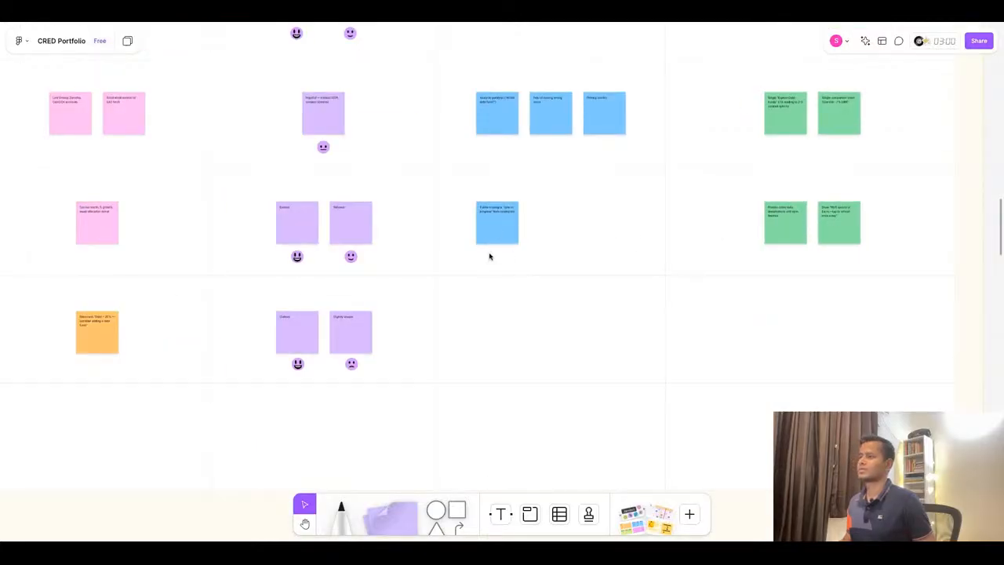
{"action": "scroll", "coordinate": [816, 221], "scroll_direction": "up", "scroll_amount": 5}
{"action": "scroll", "coordinate": [816, 222], "scroll_direction": "down", "scroll_amount": 5}
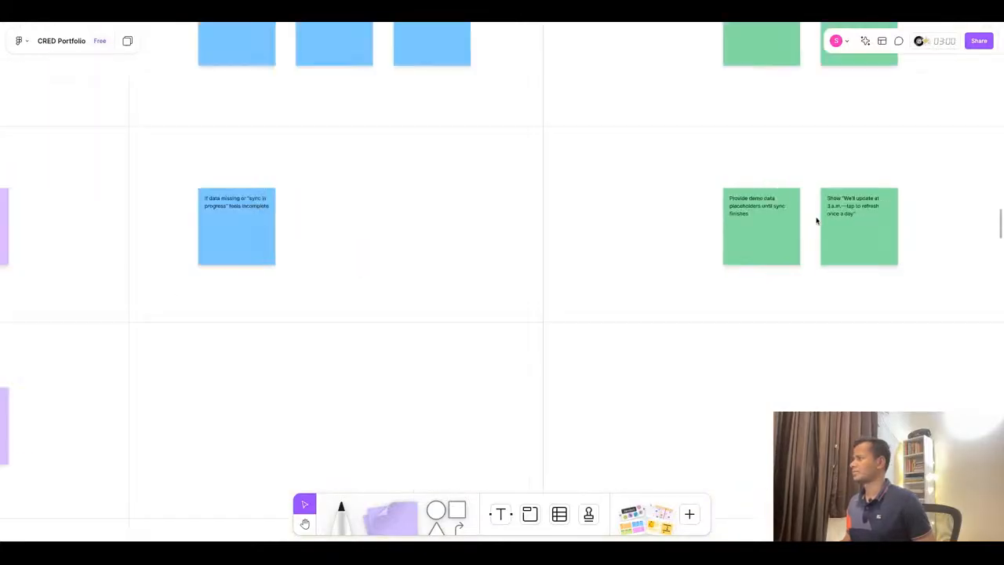
{"action": "scroll", "coordinate": [502, 282], "scroll_direction": "up", "scroll_amount": 5}
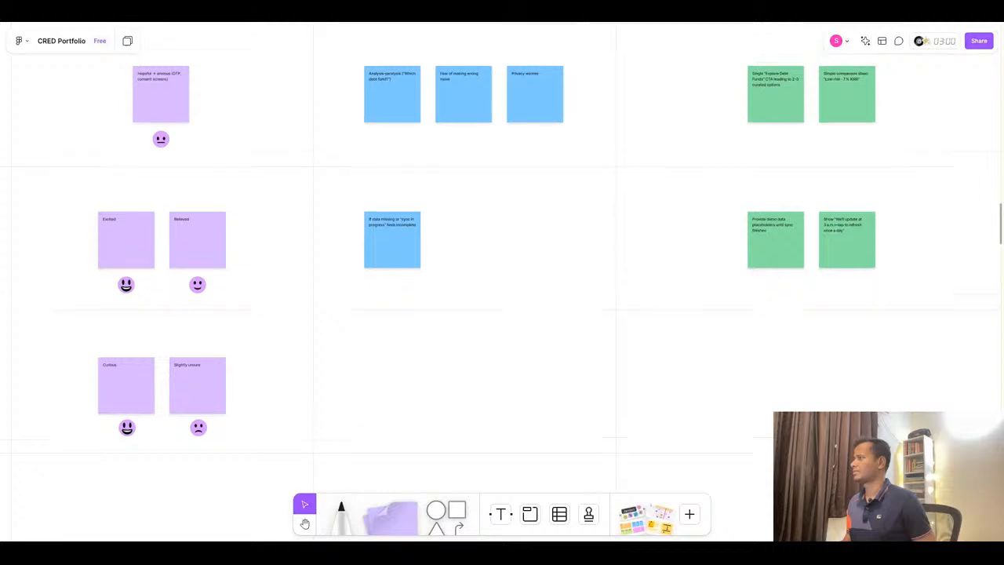
{"action": "scroll", "coordinate": [642, 224], "scroll_direction": "down", "scroll_amount": 3}
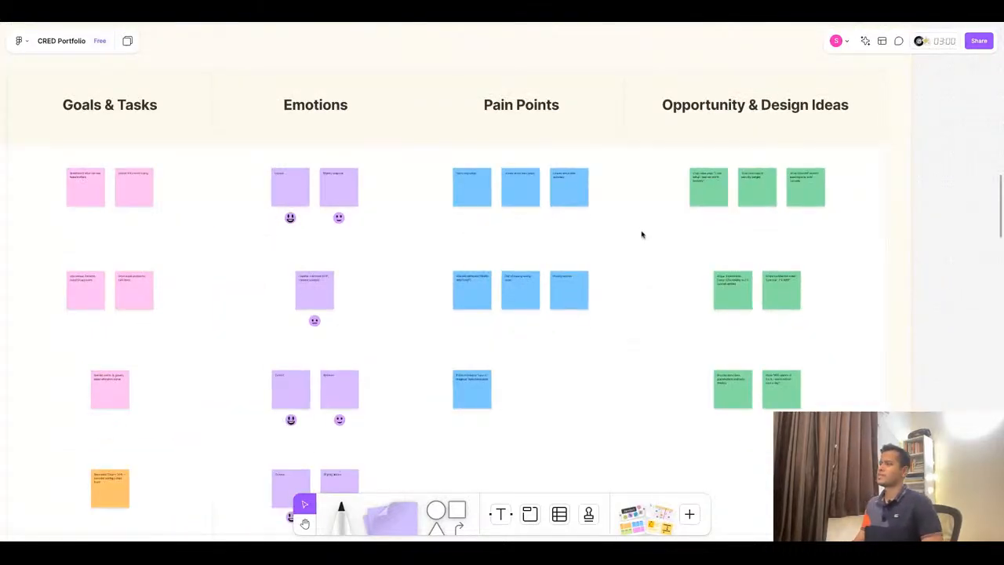
{"action": "scroll", "coordinate": [558, 381], "scroll_direction": "up", "scroll_amount": 3}
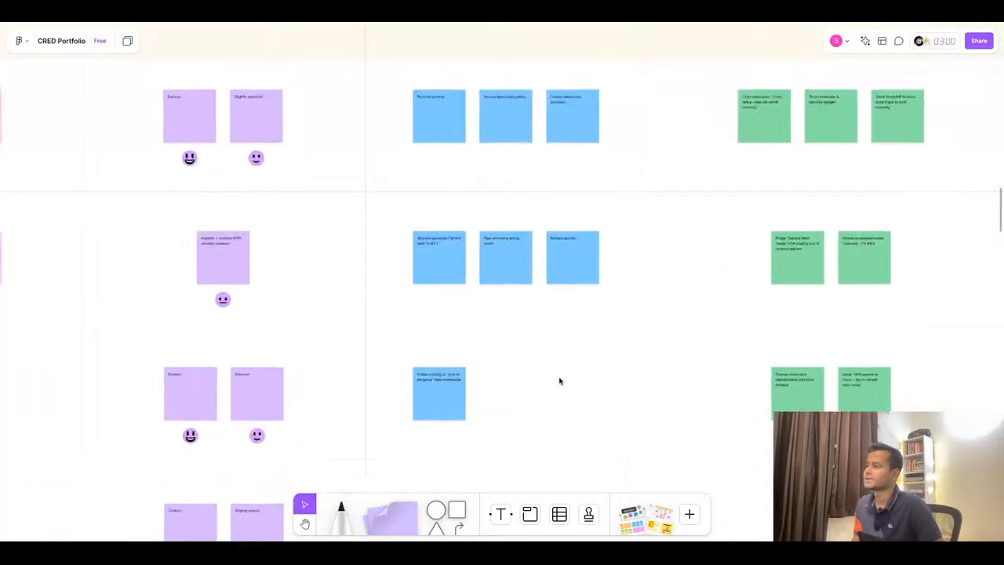
{"action": "scroll", "coordinate": [458, 239], "scroll_direction": "down", "scroll_amount": 8}
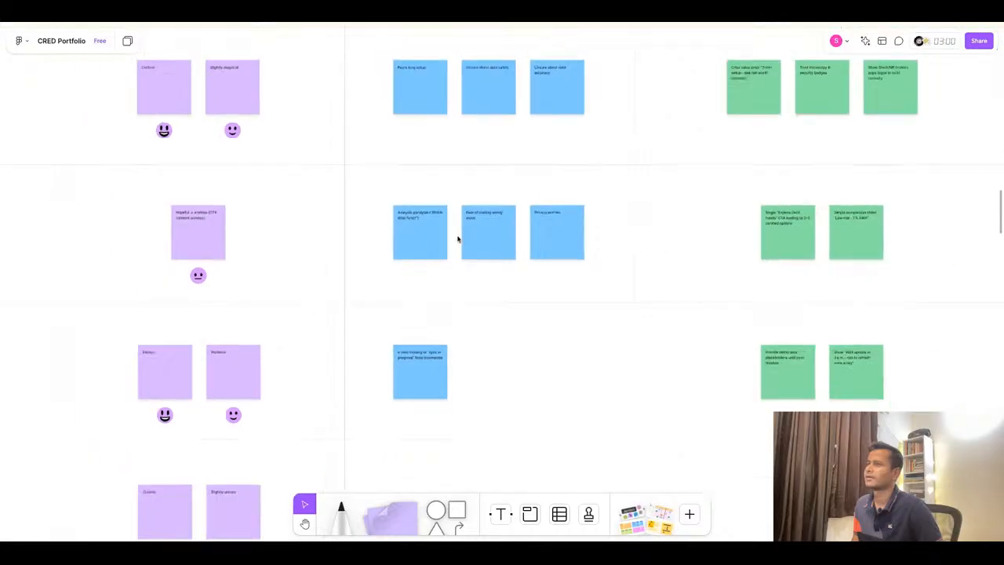
{"action": "scroll", "coordinate": [462, 238], "scroll_direction": "down", "scroll_amount": 1}
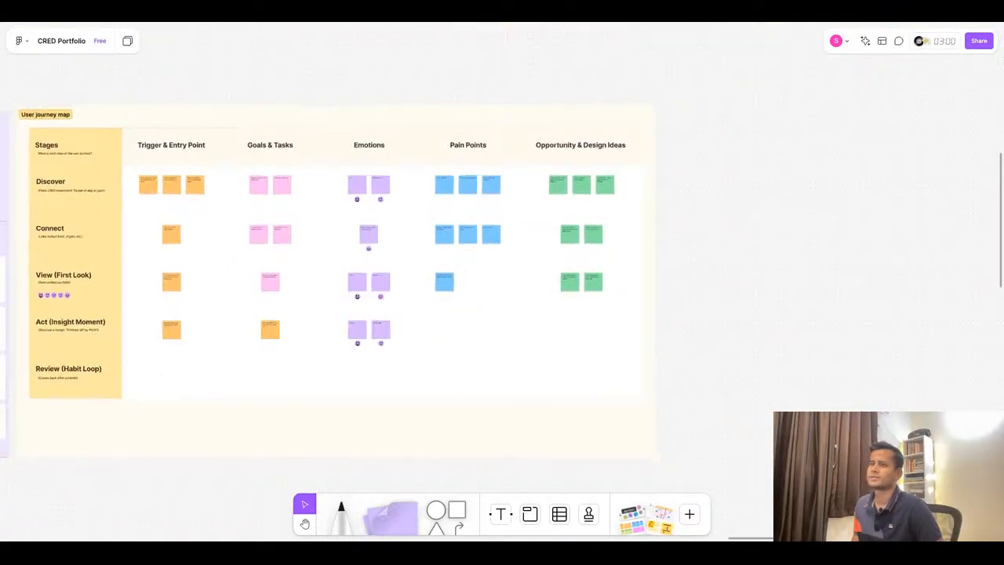
{"action": "left_click", "coordinate": [477, 19]}
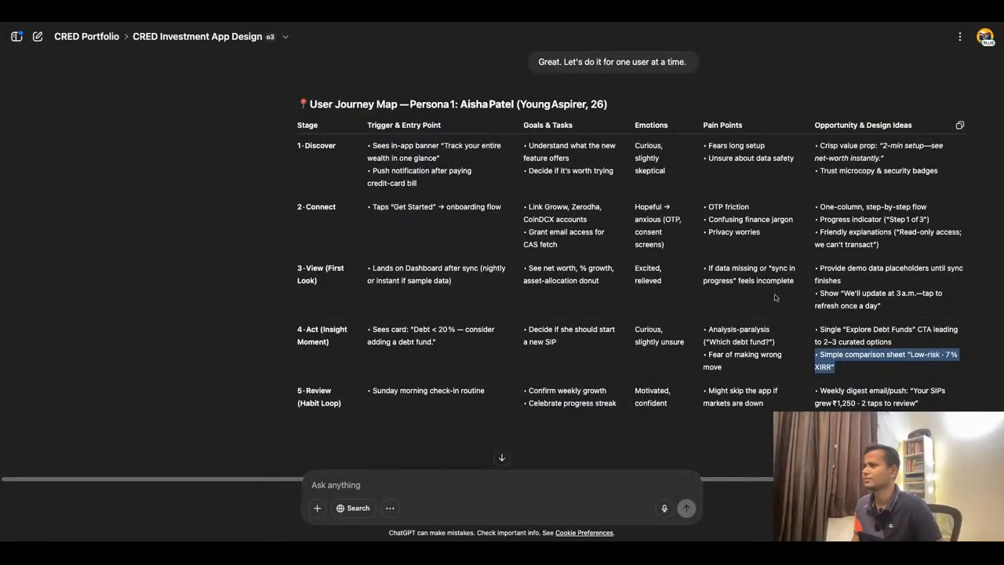
{"action": "scroll", "coordinate": [751, 250], "scroll_direction": "up", "scroll_amount": 1}
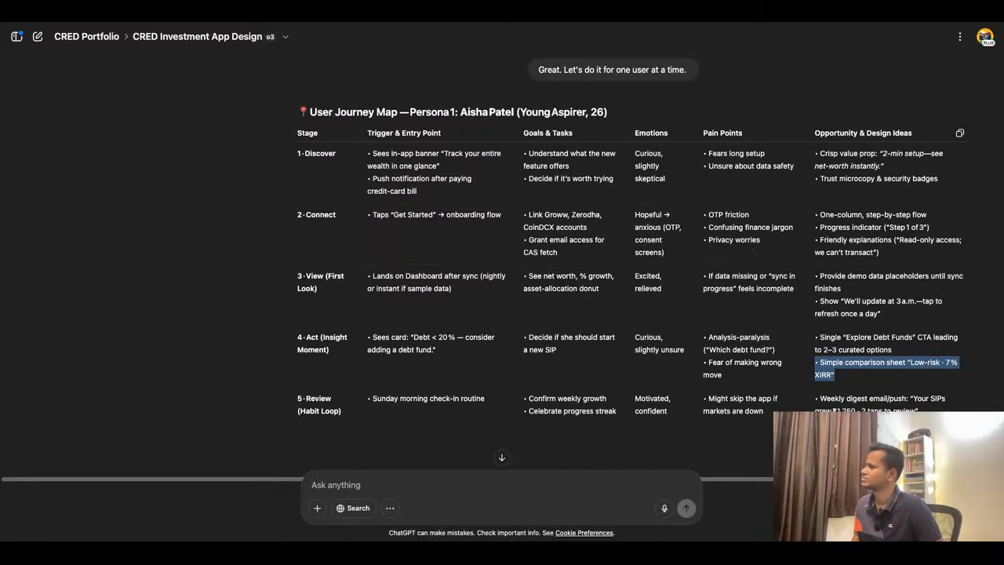
{"action": "left_click", "coordinate": [317, 20]}
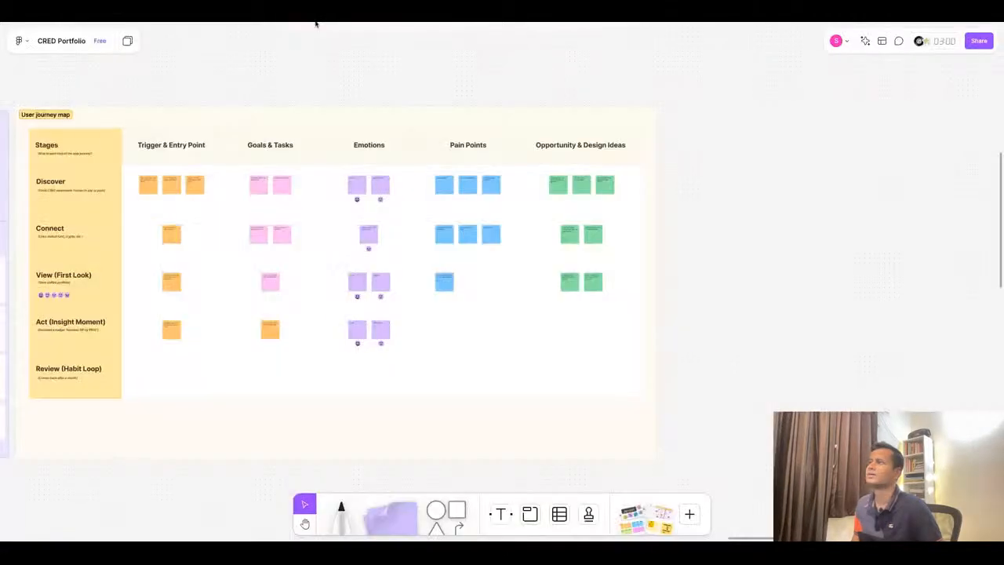
{"action": "scroll", "coordinate": [690, 285], "scroll_direction": "down", "scroll_amount": 3}
{"action": "scroll", "coordinate": [645, 286], "scroll_direction": "up", "scroll_amount": 6}
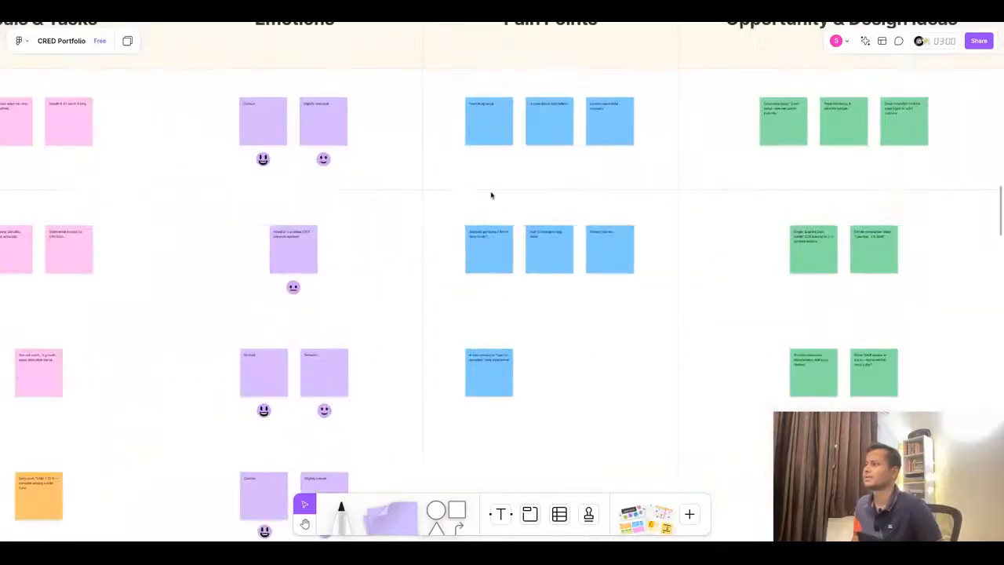
{"action": "scroll", "coordinate": [503, 233], "scroll_direction": "down", "scroll_amount": 3}
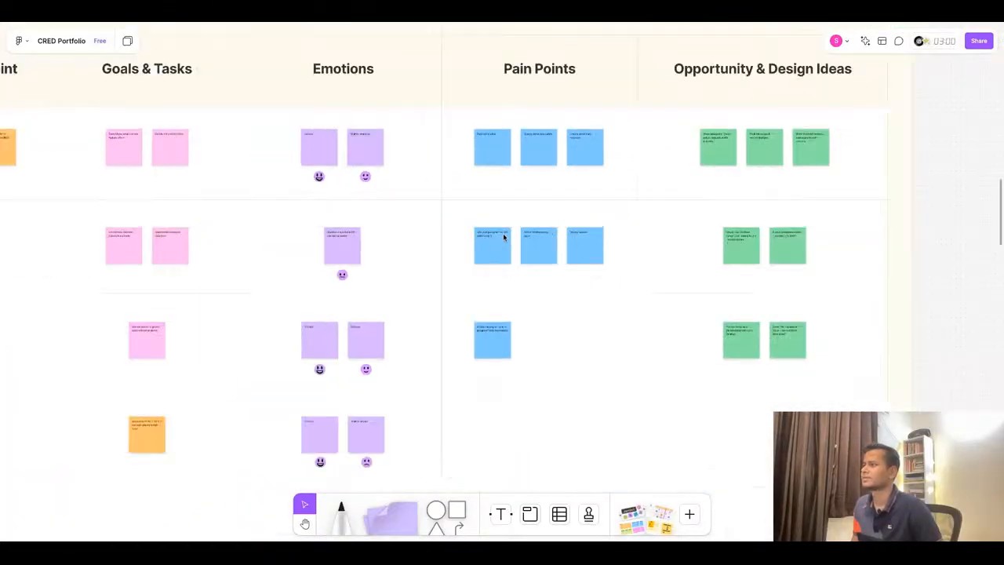
{"action": "scroll", "coordinate": [587, 229], "scroll_direction": "down", "scroll_amount": 2}
- Undo the recent sticky edits, deletion and position changes on the journey map
{"action": "key", "text": "super+z"}
{"action": "key", "text": "super+z"}
{"action": "key", "text": "super+z"}
{"action": "key", "text": "super+z"}
{"action": "key", "text": "super+z"}
{"action": "key", "text": "super+z"}
{"action": "key", "text": "super+z"}
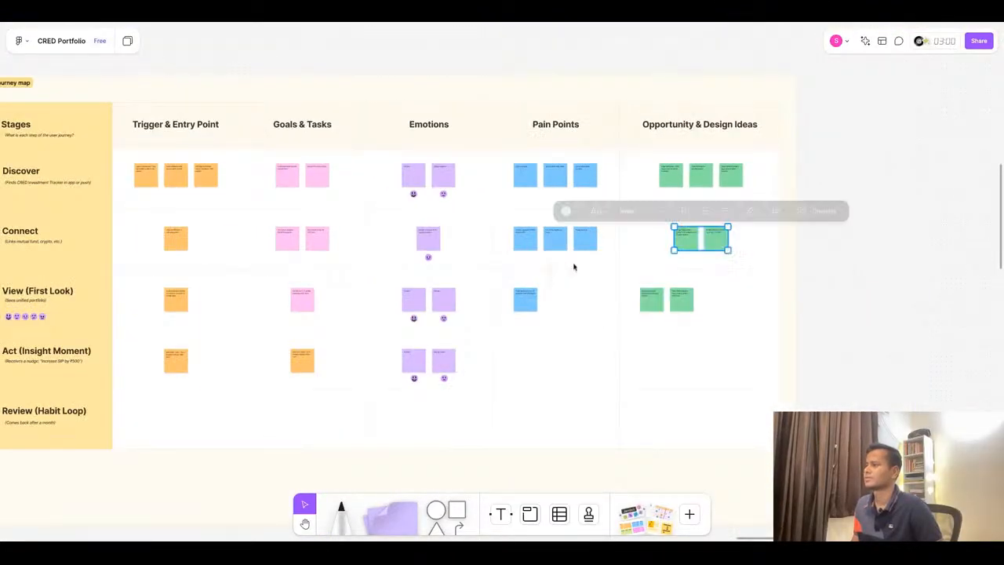
{"action": "key", "text": "super+z"}
{"action": "key", "text": "super+z"}
{"action": "key", "text": "super+z"}
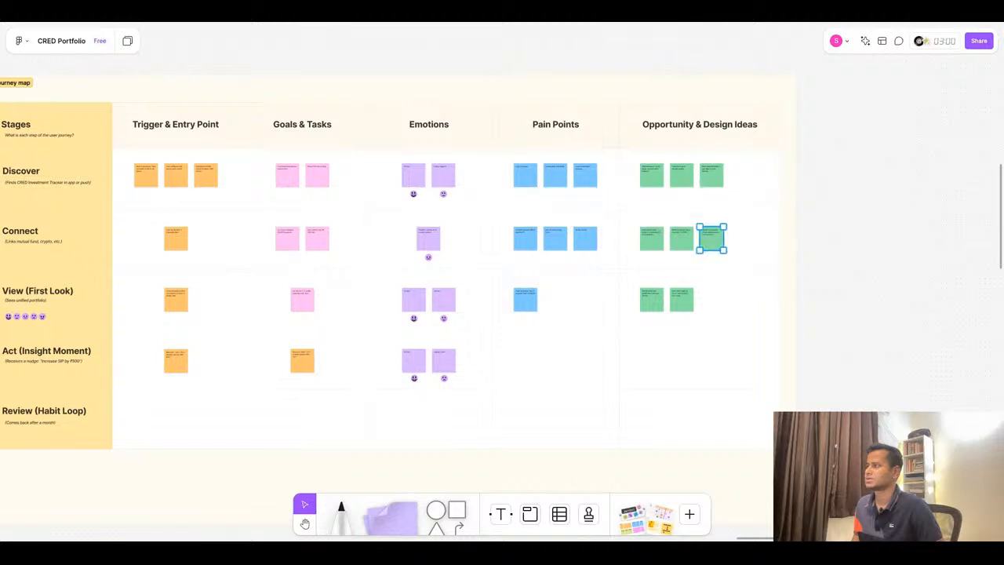
{"action": "key", "text": "super+z"}
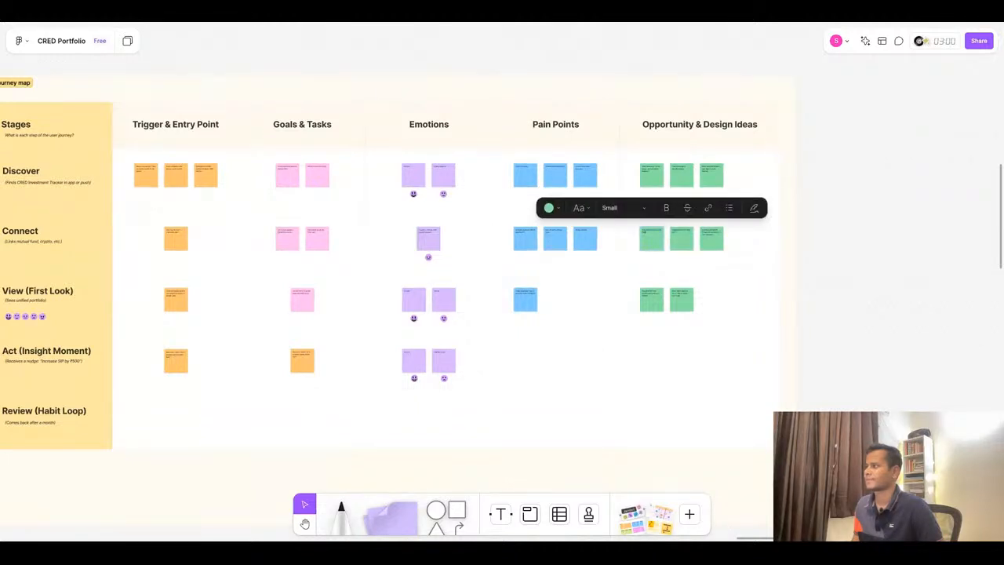
{"action": "key", "text": "super+z"}
{"action": "key", "text": "super+z"}
{"action": "key", "text": "super+z"}
{"action": "key", "text": "super+z"}
{"action": "key", "text": "super+z"}
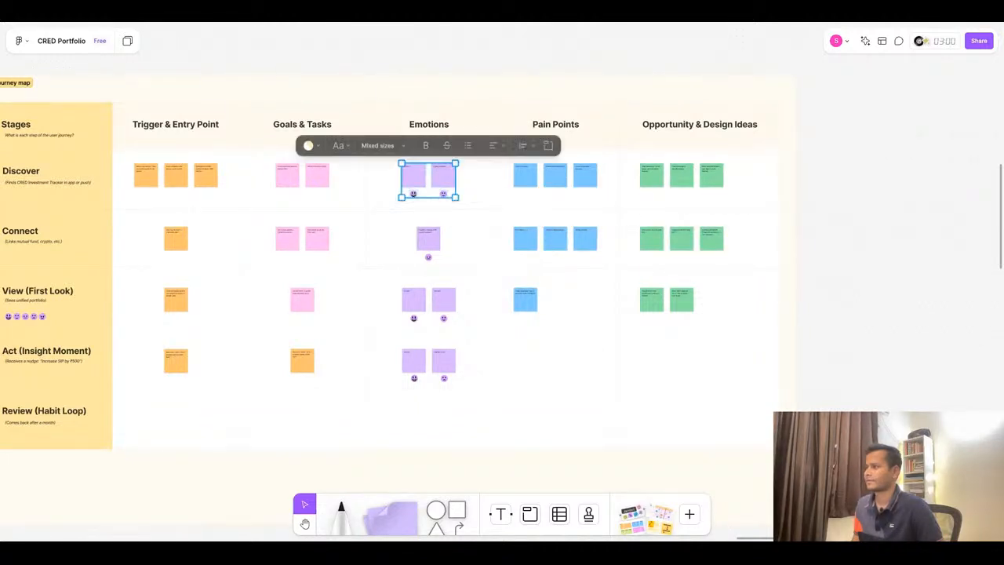
{"action": "key", "text": "super+z"}
{"action": "key", "text": "super+z"}
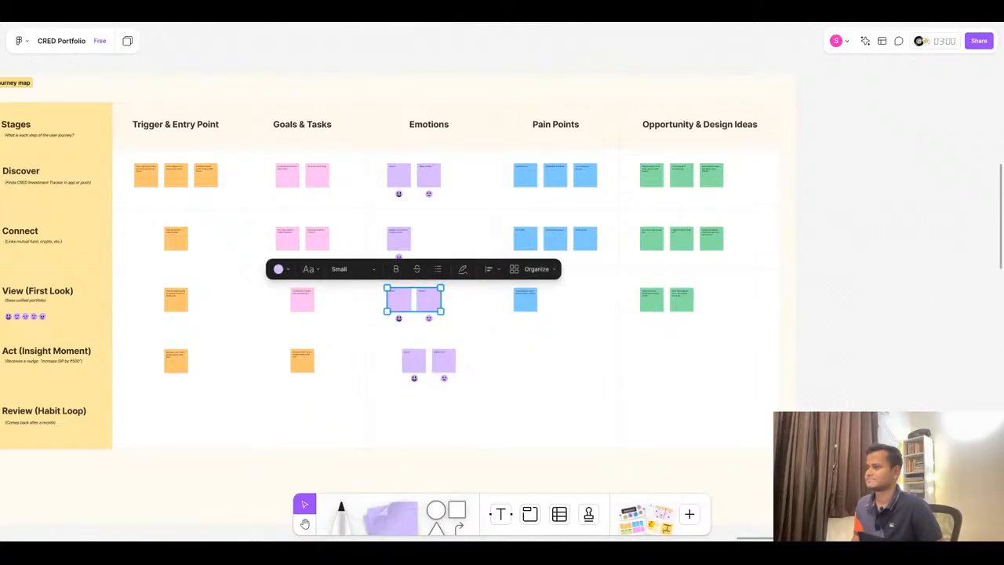
- Undo further recent changes to the Emotions column stickies on the journey map
{"action": "key", "text": "super+z"}
{"action": "key", "text": "super+z"}
{"action": "key", "text": "super+z"}
{"action": "key", "text": "super+z"}
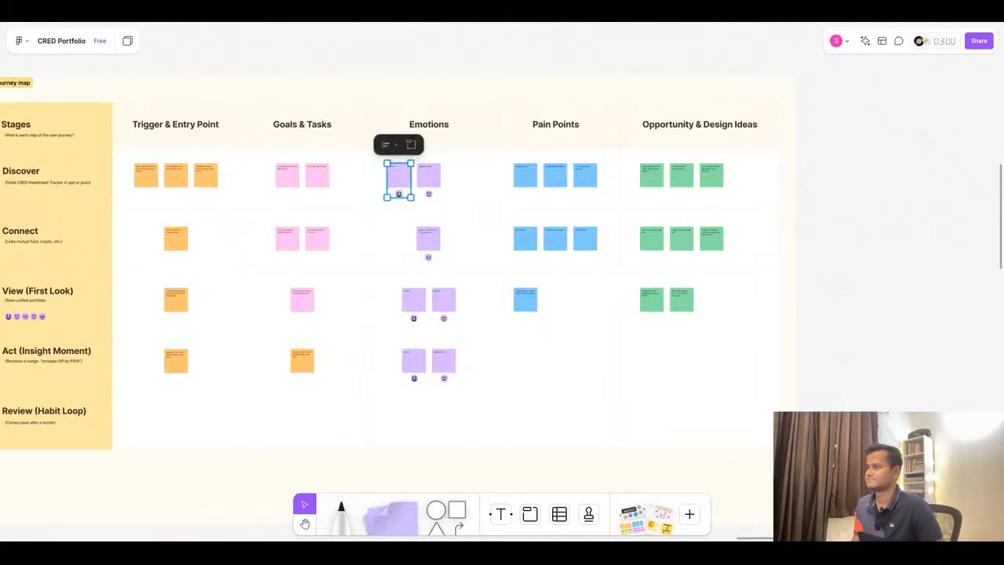
{"action": "key", "text": "super+z"}
{"action": "key", "text": "super+z"}
{"action": "key", "text": "super+z"}
{"action": "key", "text": "super+z"}
{"action": "scroll", "coordinate": [566, 247], "scroll_direction": "up", "scroll_amount": 1}
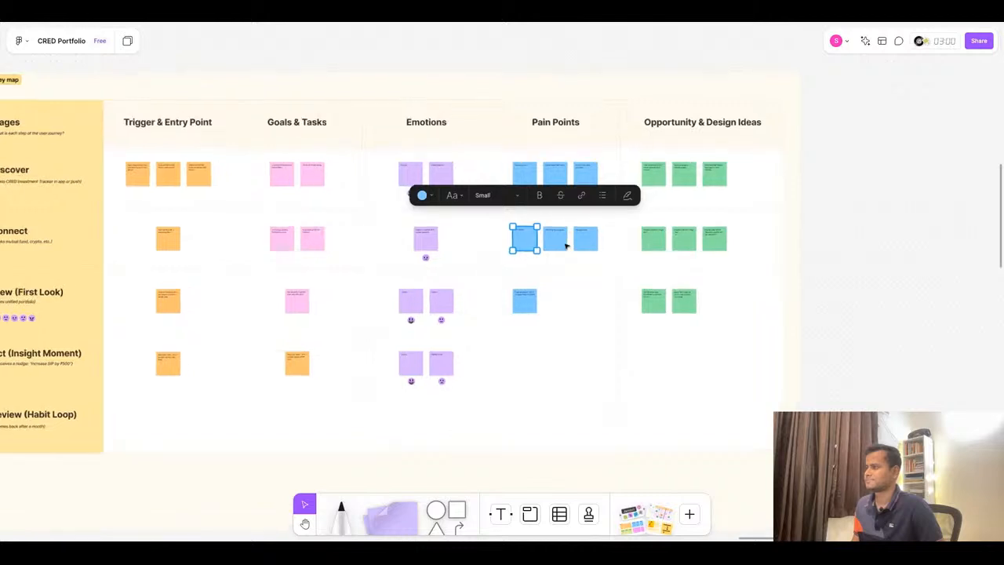
{"action": "scroll", "coordinate": [566, 247], "scroll_direction": "up", "scroll_amount": 5}
{"action": "left_click", "coordinate": [577, 308]}
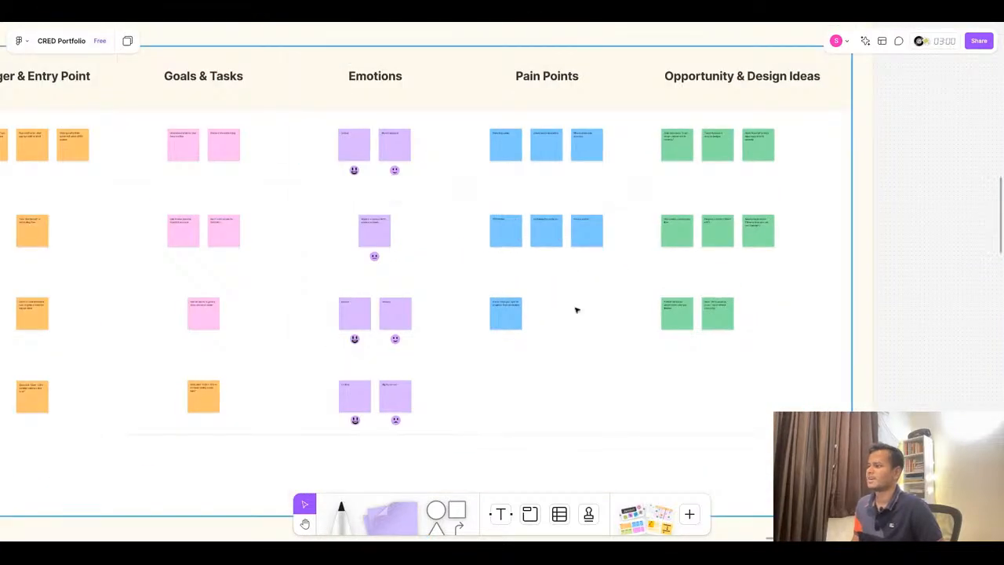
- Duplicate the three Connect row pain point stickies down into the Act (Insight Moment) row
{"action": "left_click", "coordinate": [517, 233]}
{"action": "left_click", "coordinate": [538, 242], "text": "shift"}
{"action": "left_click", "coordinate": [596, 241], "text": "shift"}
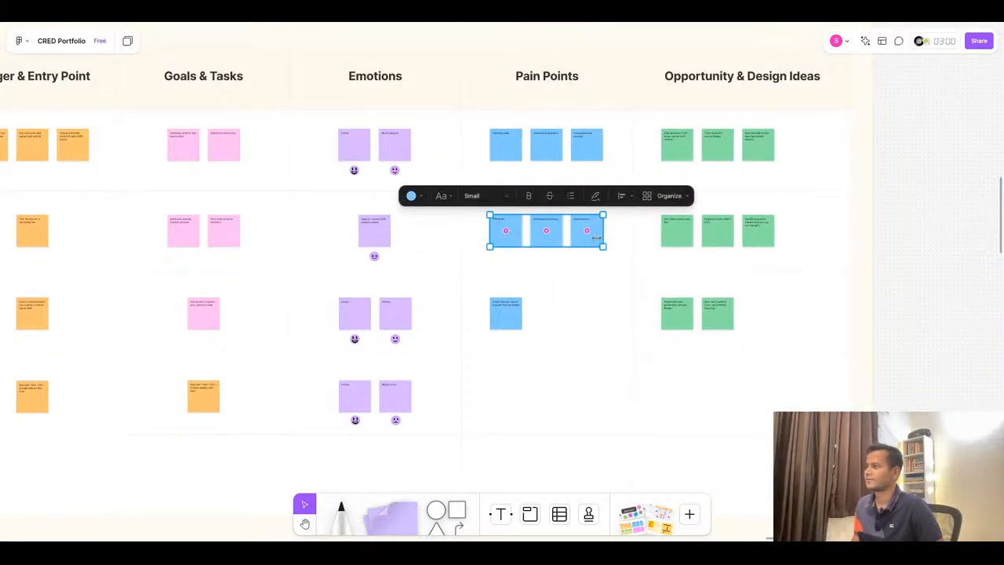
{"action": "key", "text": "ctrl+d"}
{"action": "left_click_drag", "start_coordinate": [552, 241], "coordinate": [552, 407]}
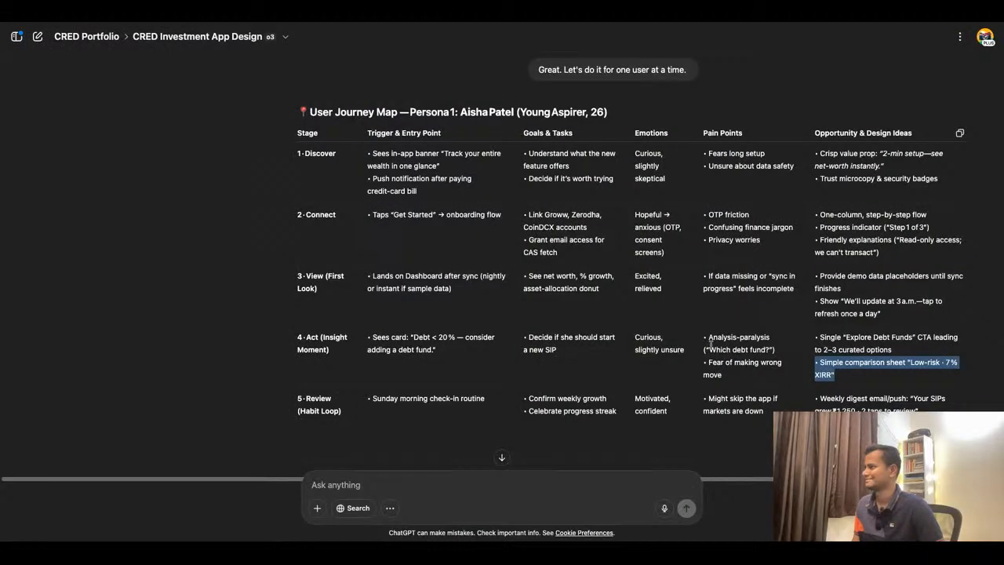
- Replace the first Act row pain point sticky's text with 'Analysis-paralysis ("Which debt fund?")' copied from the ChatGPT table
{"action": "left_click_drag", "start_coordinate": [709, 340], "coordinate": [775, 350]}
{"action": "key", "text": "ctrl+c"}
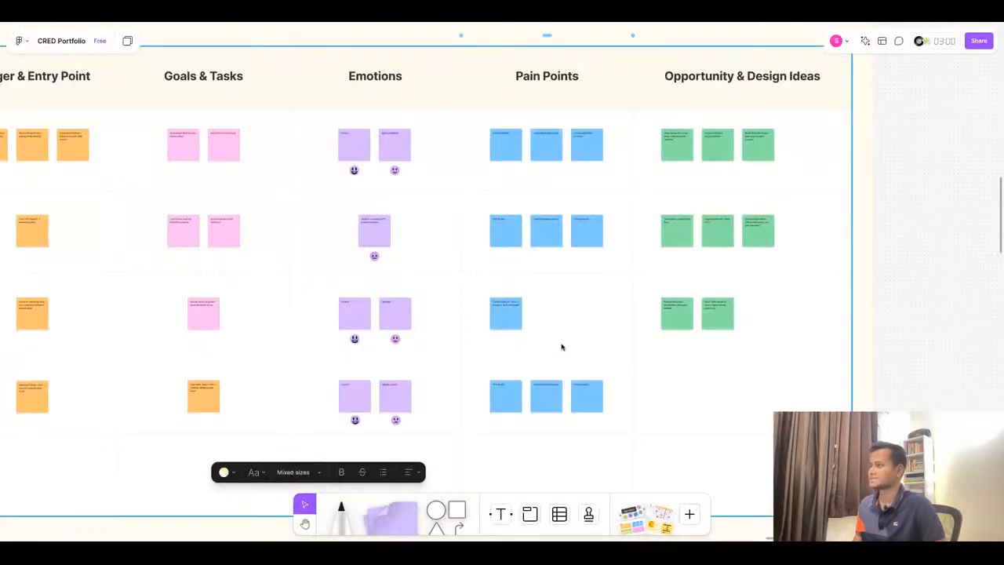
{"action": "scroll", "coordinate": [560, 345], "scroll_direction": "up", "scroll_amount": 5}
{"action": "left_click", "coordinate": [482, 344]}
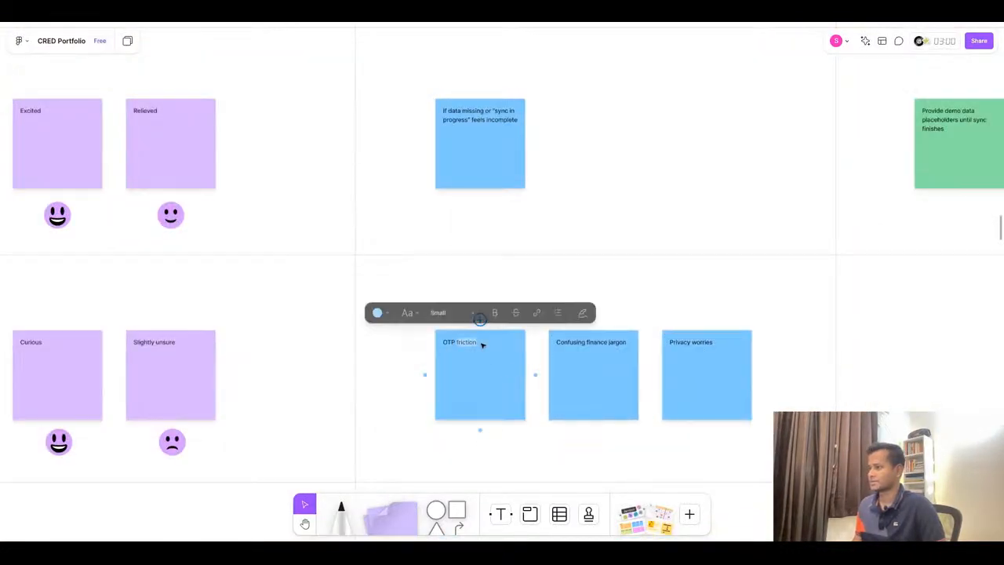
{"action": "left_click", "coordinate": [482, 344]}
{"action": "key", "text": "ctrl+v"}
- Replace the second Act row pain point sticky's text with 'Fear of making wrong move' from the ChatGPT table
{"action": "left_click", "coordinate": [478, 22]}
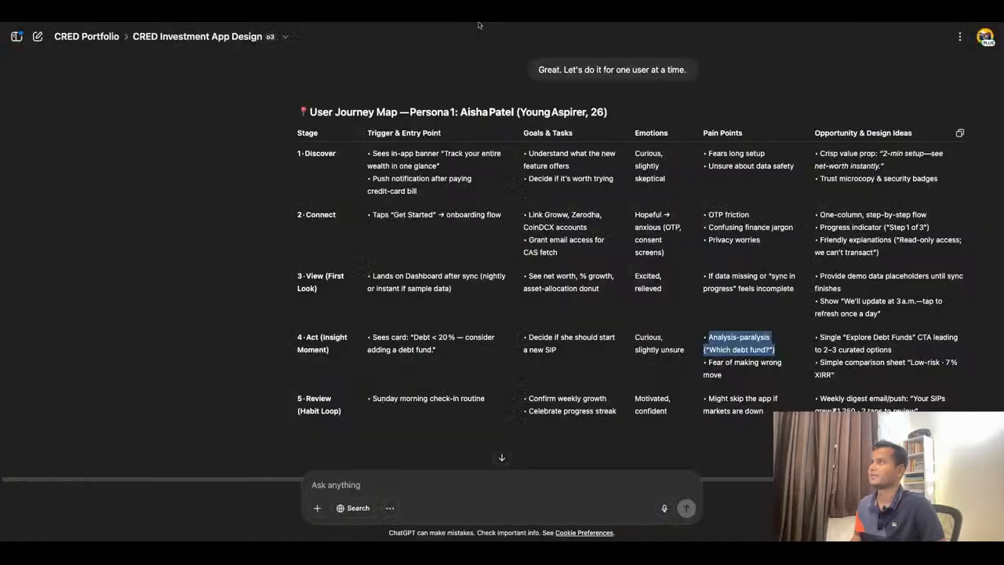
{"action": "left_click_drag", "start_coordinate": [725, 376], "coordinate": [717, 363]}
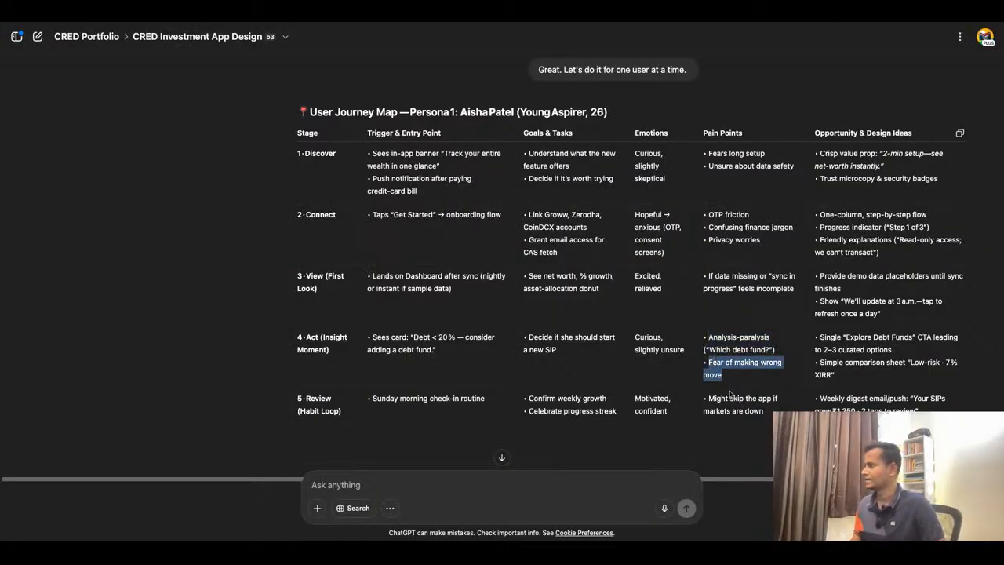
{"action": "left_click", "coordinate": [370, 24]}
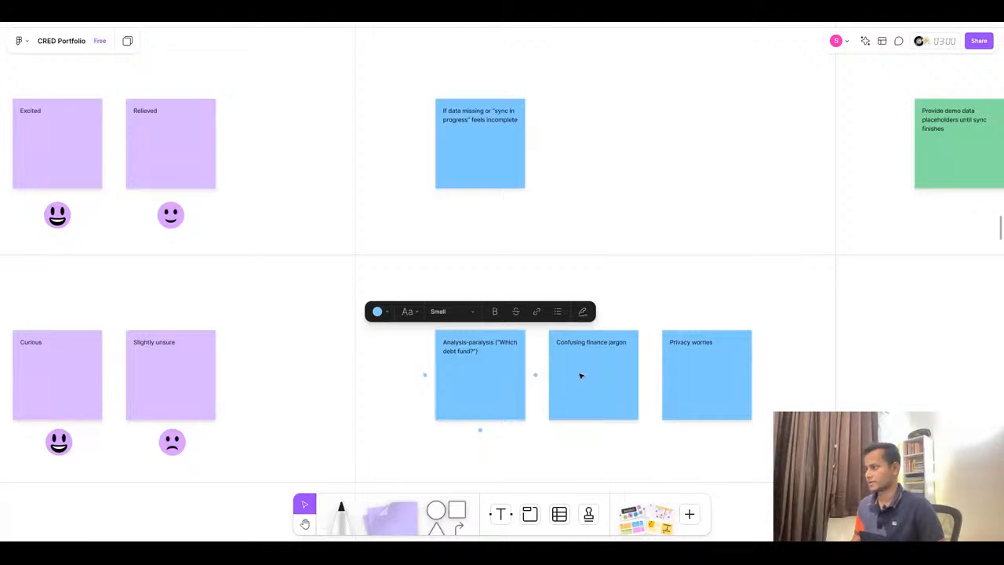
{"action": "left_click", "coordinate": [579, 345]}
{"action": "left_click", "coordinate": [579, 345]}
{"action": "type", "text": "Fear of making wrong move"}
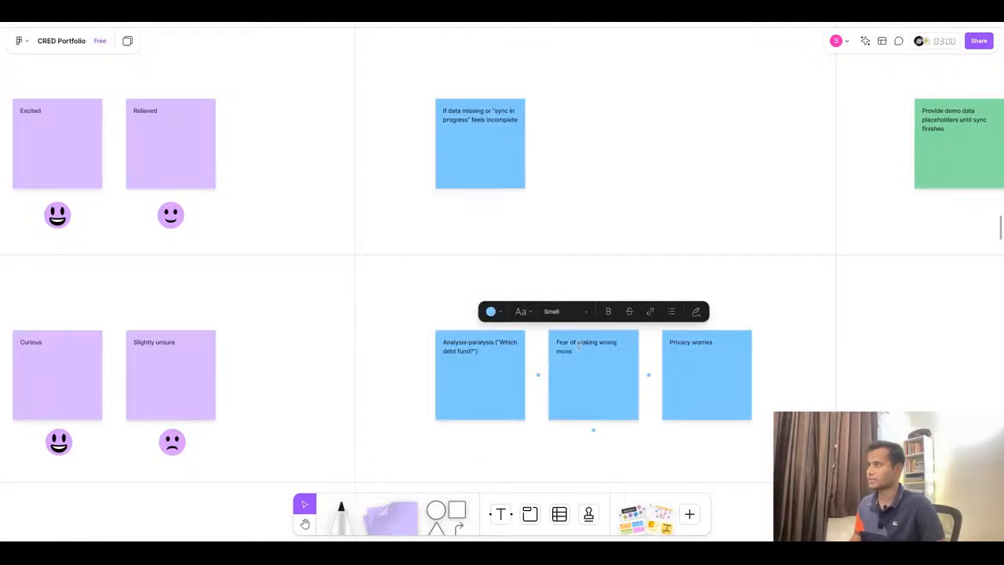
- Duplicate the two View row opportunity stickies down into the Act (Insight Moment) row
{"action": "left_click", "coordinate": [473, 22]}
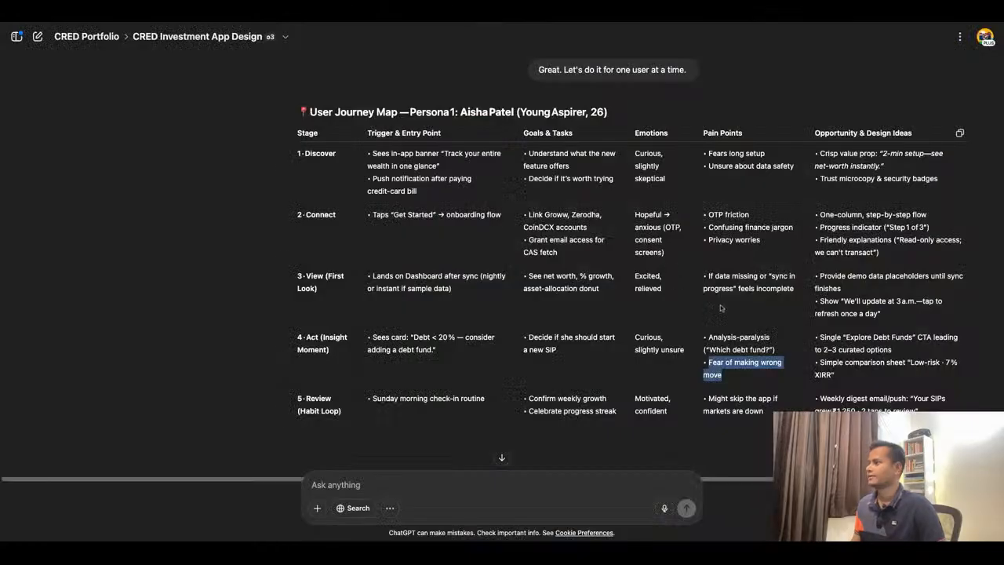
{"action": "triple_click", "coordinate": [895, 351]}
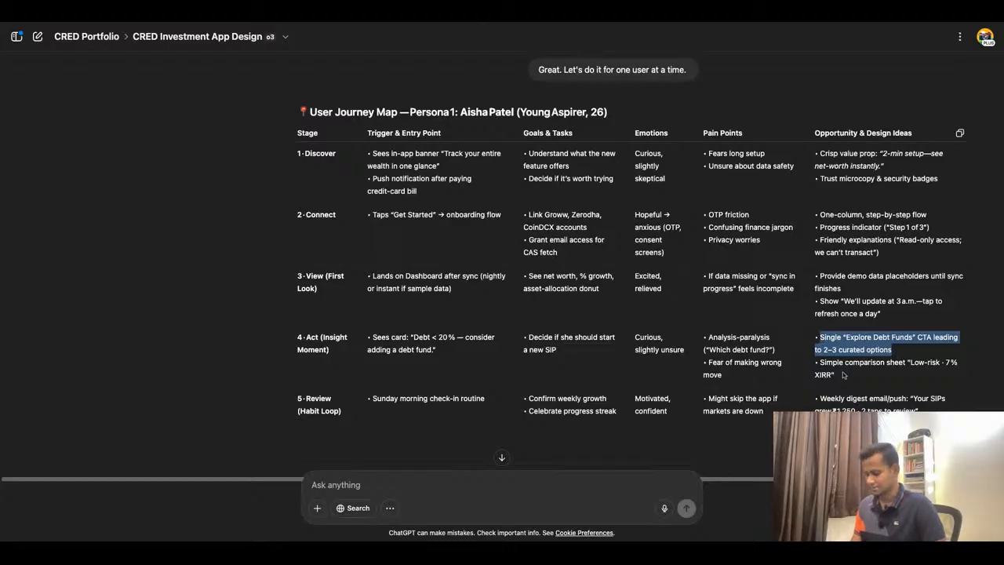
{"action": "left_click", "coordinate": [386, 23]}
{"action": "scroll", "coordinate": [649, 375], "scroll_direction": "down", "scroll_amount": 3}
{"action": "scroll", "coordinate": [769, 327], "scroll_direction": "up", "scroll_amount": 2}
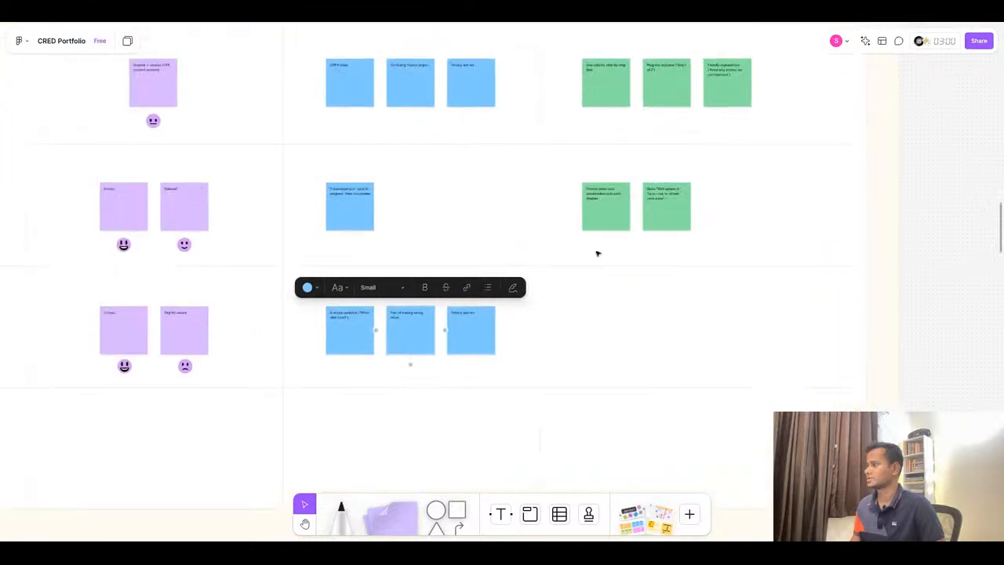
{"action": "scroll", "coordinate": [706, 191], "scroll_direction": "up", "scroll_amount": 2}
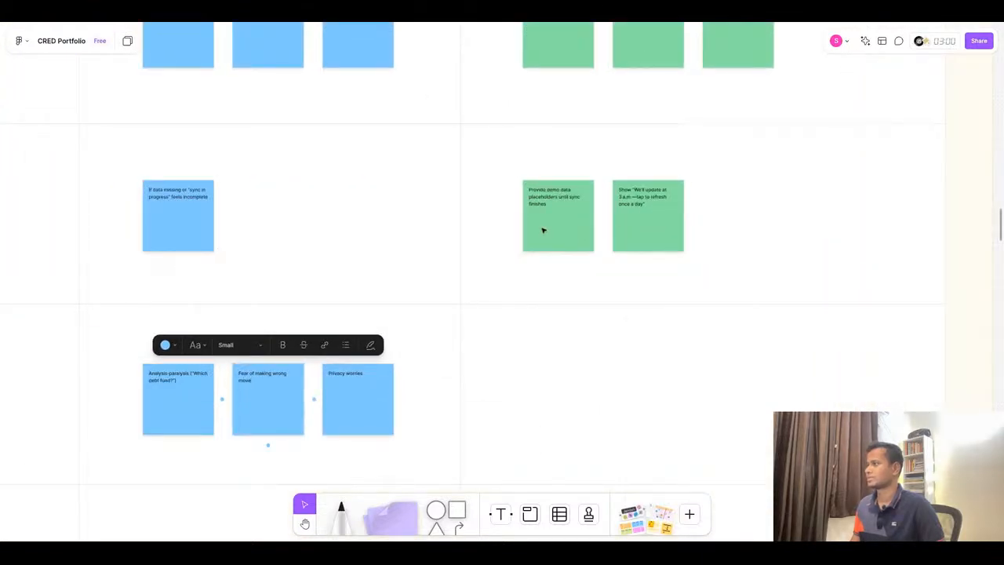
{"action": "scroll", "coordinate": [543, 230], "scroll_direction": "down", "scroll_amount": 2}
{"action": "left_click", "coordinate": [555, 226]}
{"action": "left_click", "coordinate": [621, 226], "text": "shift"}
{"action": "left_click_drag", "start_coordinate": [625, 232], "coordinate": [634, 397]}
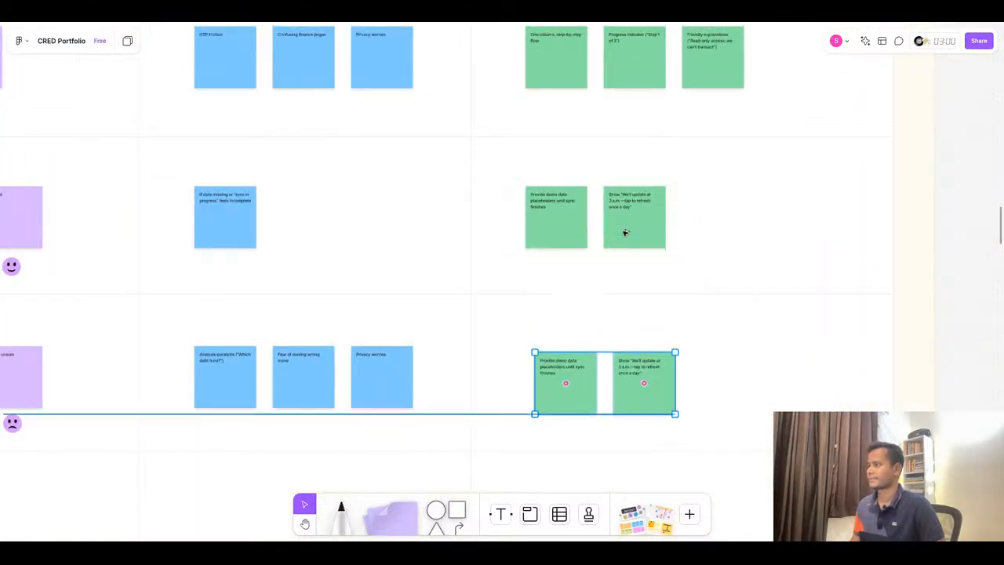
- Replace the first Act row opportunity sticky's text with 'Single "Explore Debt Funds" CTA leading to 2–3 curated options'
{"action": "double_click", "coordinate": [554, 366]}
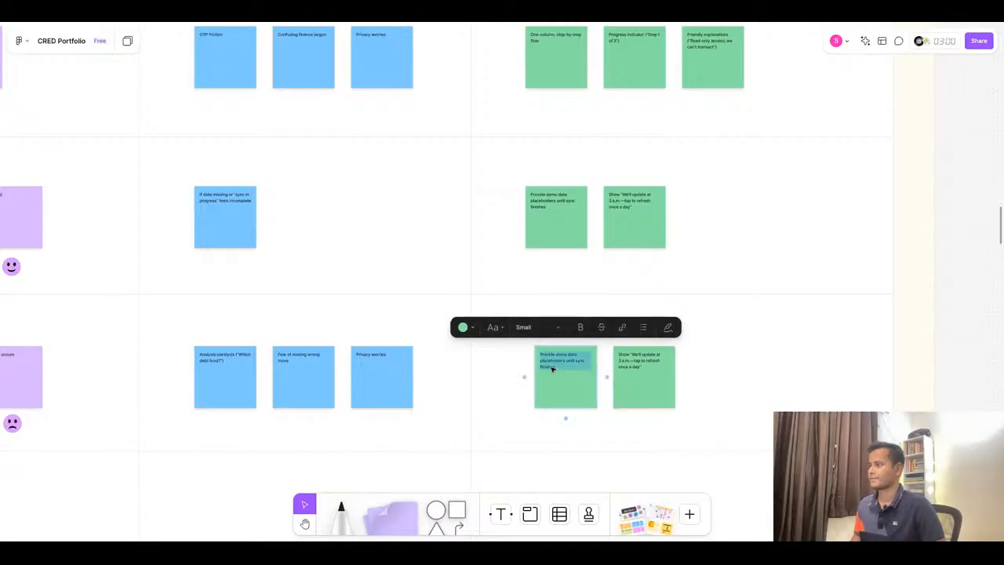
{"action": "type", "text": "Show \"Explore Debt Funds\" CTA leading to 2–3 curated options"}
{"action": "scroll", "coordinate": [820, 301], "scroll_direction": "up", "scroll_amount": 1}
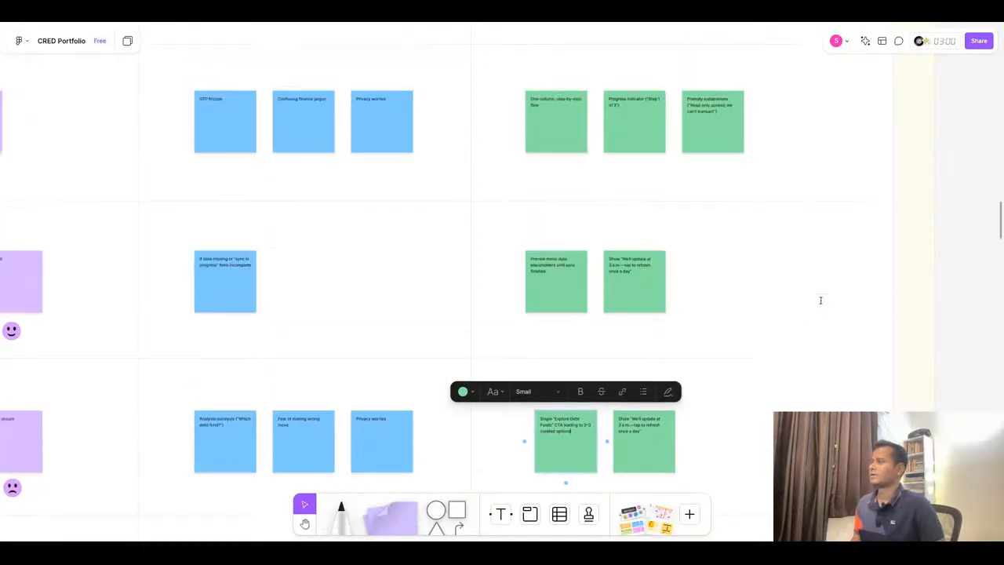
{"action": "scroll", "coordinate": [821, 298], "scroll_direction": "down", "scroll_amount": 2}
- Replace the second Act row opportunity sticky's text with 'Simple comparison sheet "Low-risk · 7% XIRR"' from the ChatGPT table
{"action": "left_click", "coordinate": [519, 17]}
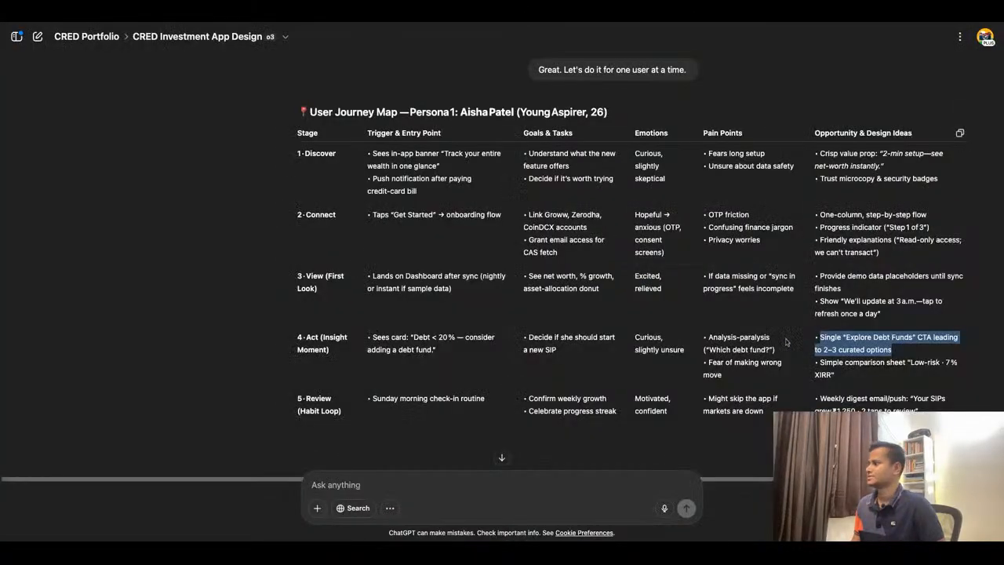
{"action": "left_click", "coordinate": [870, 383]}
{"action": "left_click_drag", "start_coordinate": [857, 383], "coordinate": [825, 363]}
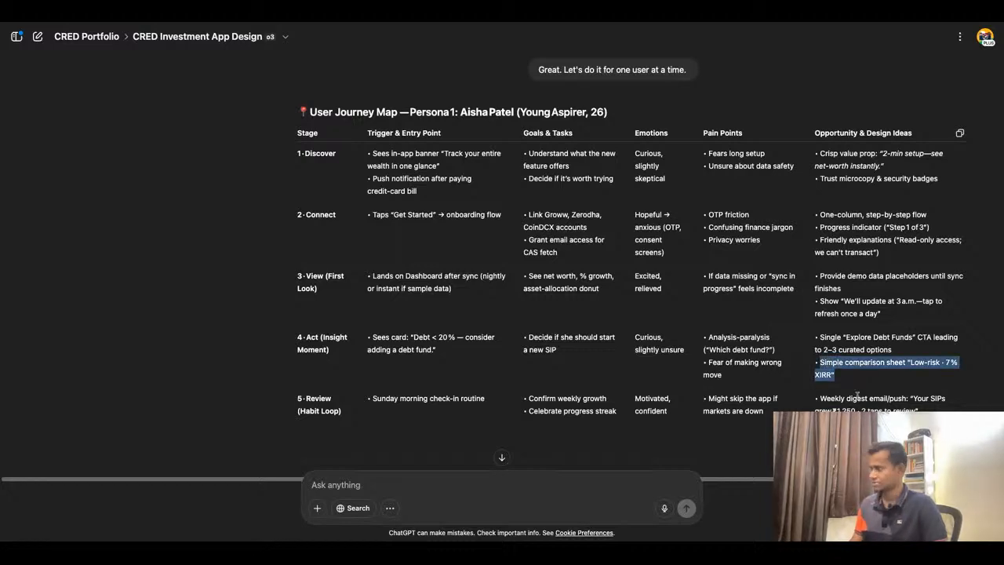
{"action": "left_click", "coordinate": [413, 24]}
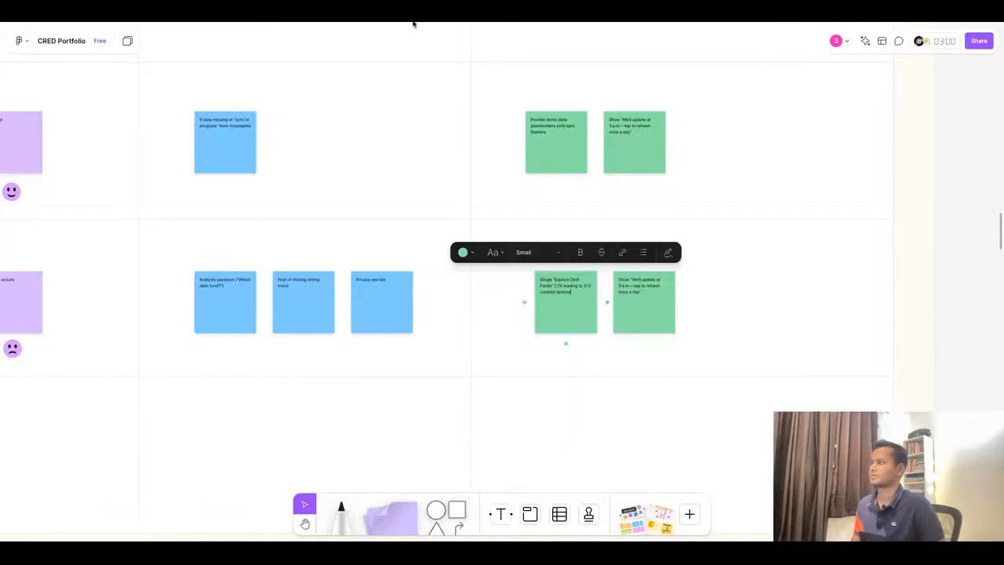
{"action": "double_click", "coordinate": [629, 290]}
{"action": "key", "text": "ctrl+v"}
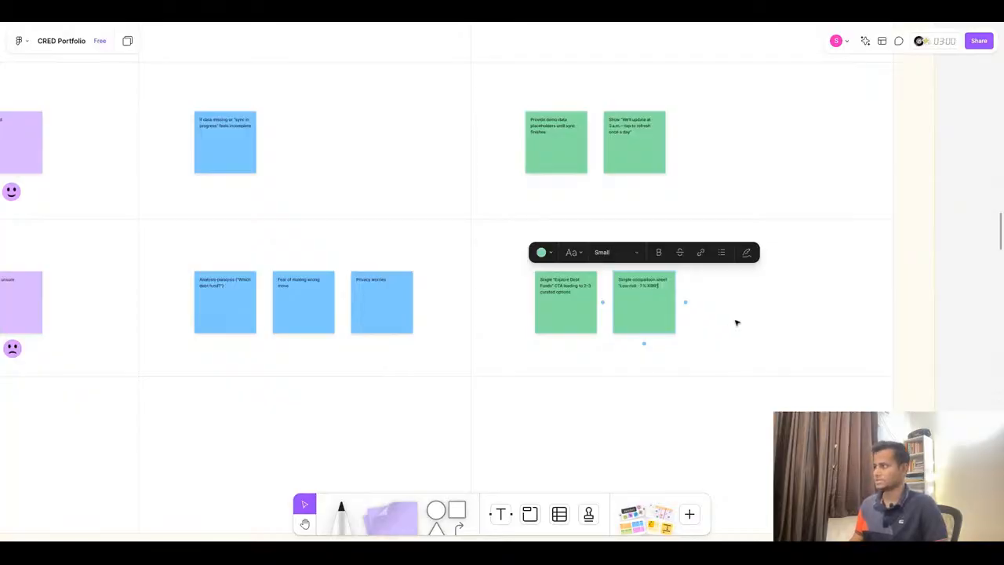
{"action": "left_click", "coordinate": [738, 324]}
- Duplicate the Act row trigger sticky into the Review (Habit Loop) row and set its text to 'Sunday morning check-in routine'
{"action": "scroll", "coordinate": [738, 324], "scroll_direction": "down", "scroll_amount": 5}
{"action": "scroll", "coordinate": [181, 363], "scroll_direction": "up", "scroll_amount": 5}
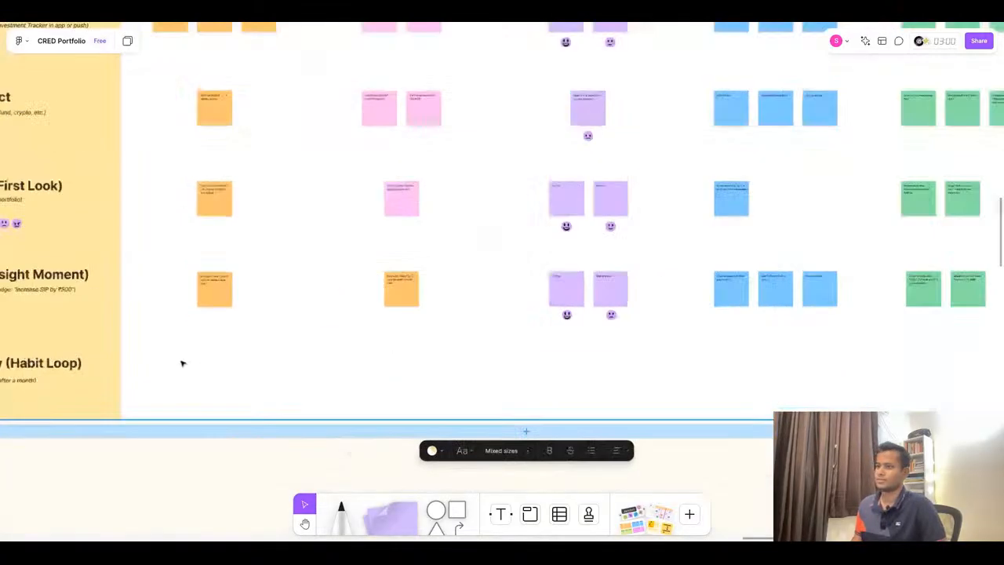
{"action": "scroll", "coordinate": [457, 317], "scroll_direction": "down", "scroll_amount": 5}
{"action": "scroll", "coordinate": [275, 341], "scroll_direction": "up", "scroll_amount": 5}
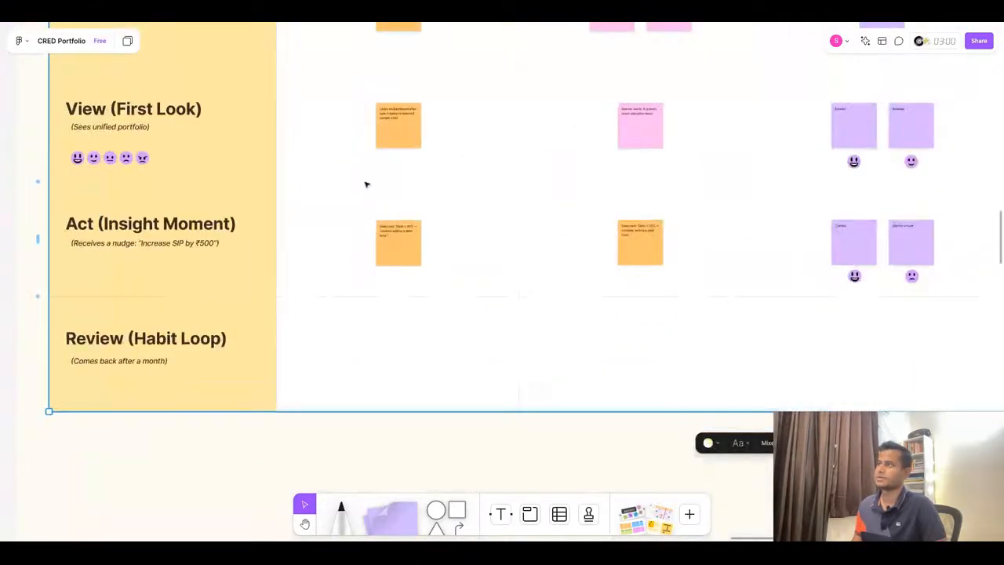
{"action": "left_click", "coordinate": [450, 14]}
{"action": "scroll", "coordinate": [501, 277], "scroll_direction": "down", "scroll_amount": 1}
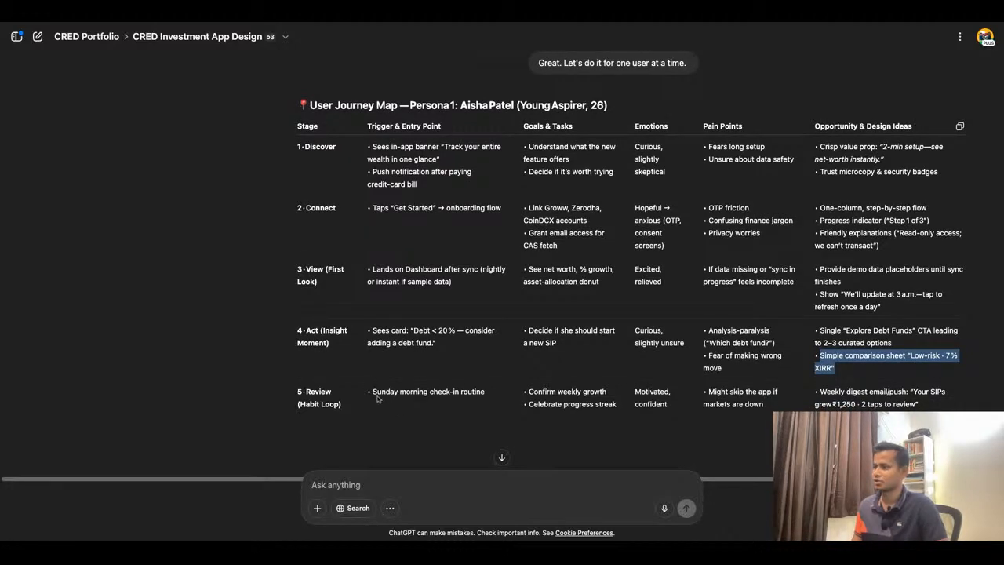
{"action": "left_click_drag", "start_coordinate": [373, 393], "coordinate": [486, 392]}
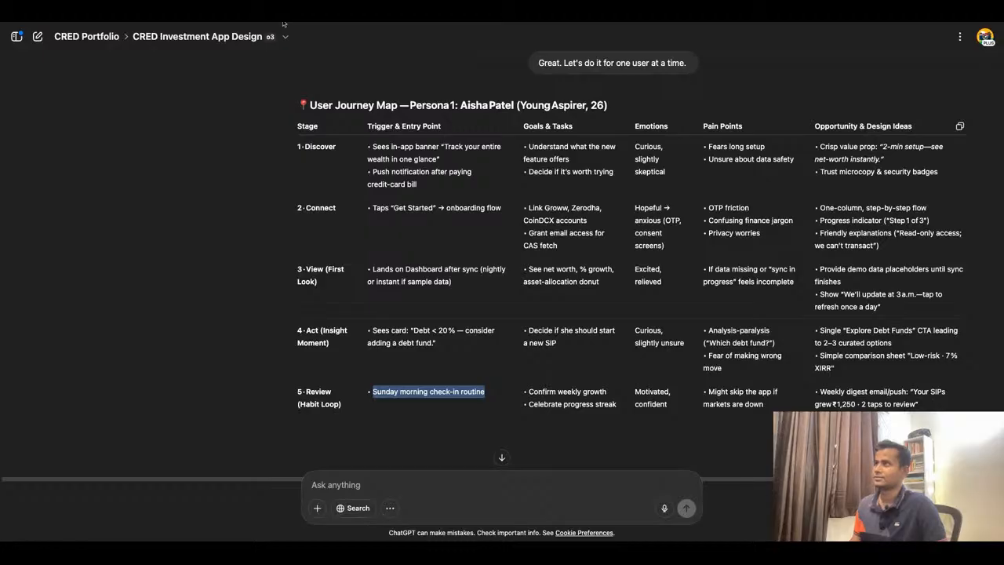
{"action": "left_click", "coordinate": [284, 23]}
{"action": "left_click", "coordinate": [405, 248]}
{"action": "left_click_drag", "start_coordinate": [405, 248], "coordinate": [405, 365]}
{"action": "left_click", "coordinate": [399, 347]}
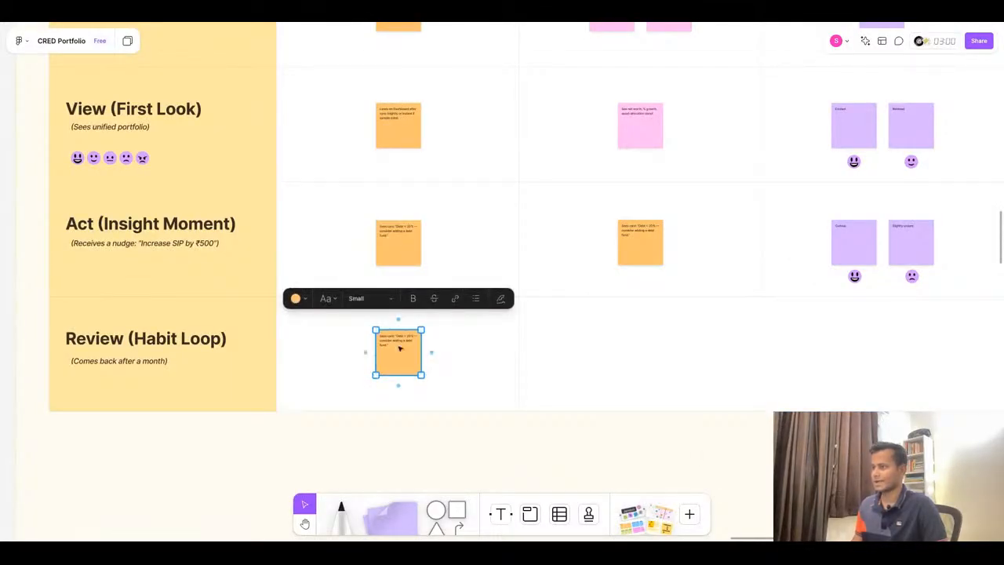
{"action": "left_click", "coordinate": [400, 347]}
{"action": "key", "text": "ctrl+v"}
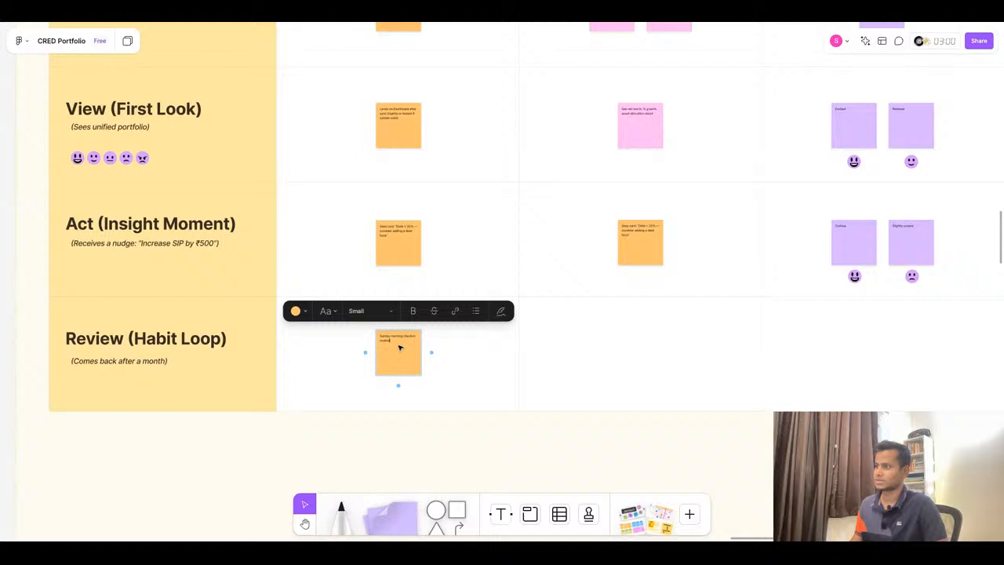
- Duplicate the Act row goals sticky into the Review (Habit Loop) row and set its text to 'Confirm weekly growth' from the ChatGPT table
{"action": "left_click", "coordinate": [463, 24]}
{"action": "left_click", "coordinate": [579, 407]}
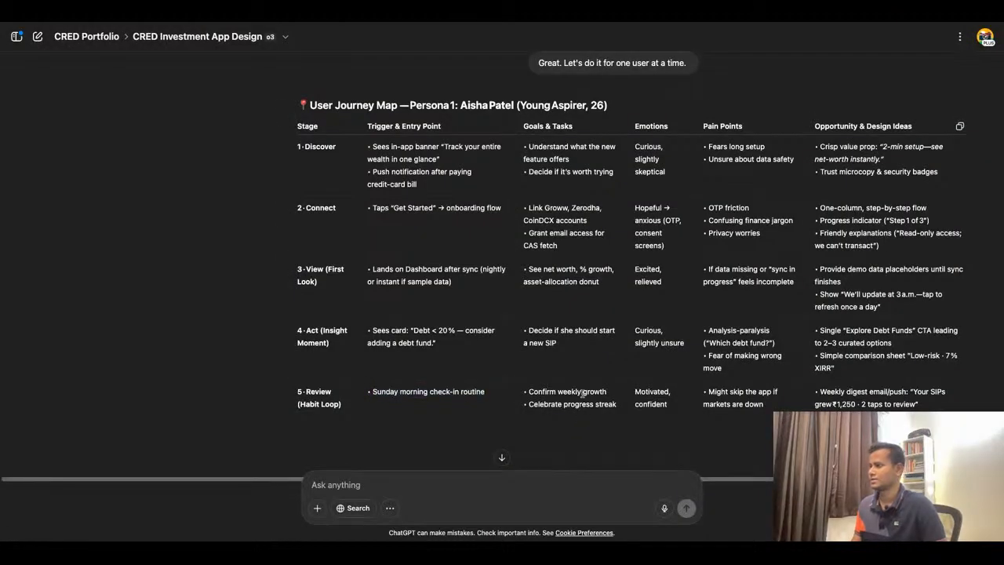
{"action": "double_click", "coordinate": [584, 392]}
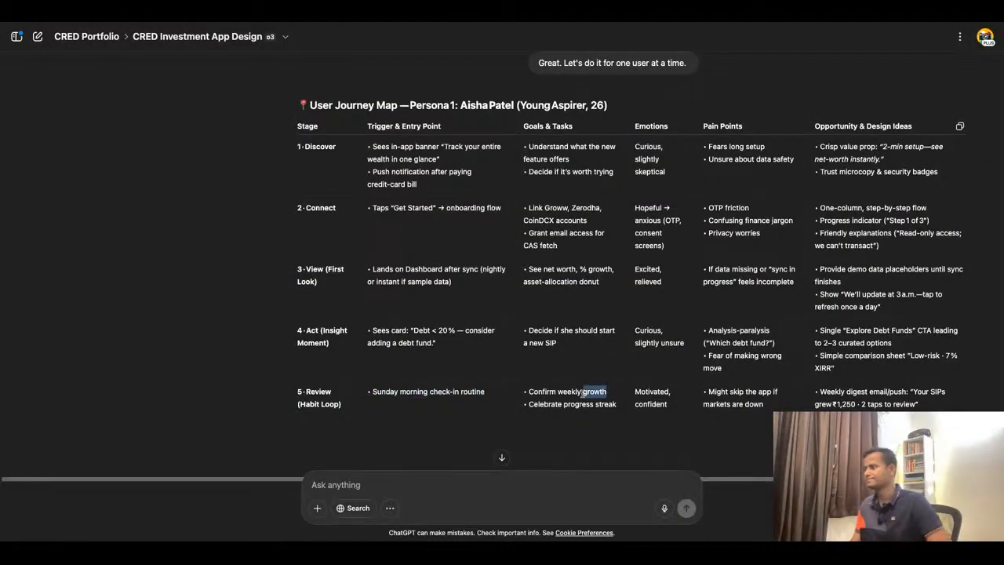
{"action": "double_click", "coordinate": [584, 392]}
{"action": "left_click", "coordinate": [598, 392]}
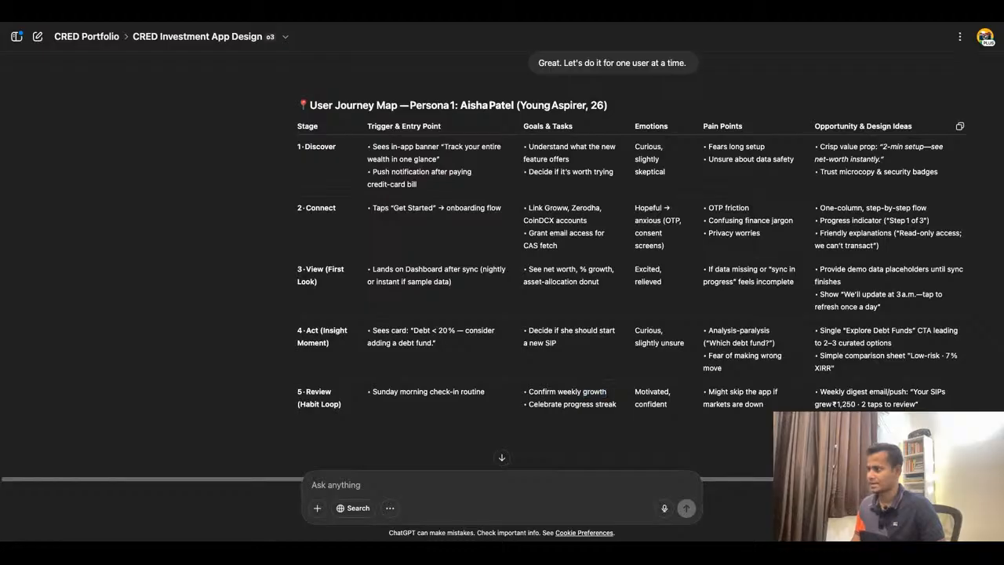
{"action": "triple_click", "coordinate": [574, 391]}
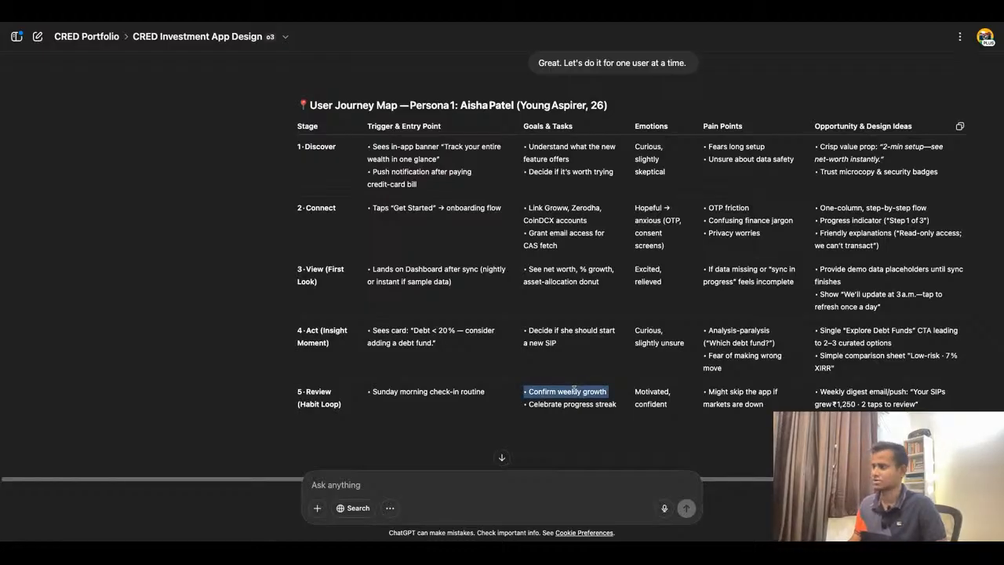
{"action": "left_click", "coordinate": [375, 23]}
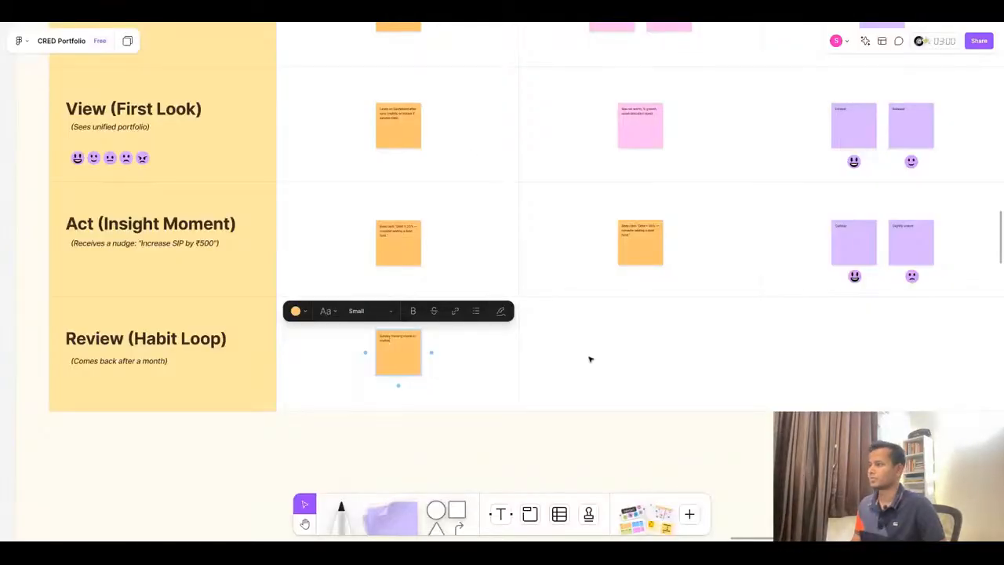
{"action": "left_click", "coordinate": [650, 256]}
{"action": "scroll", "coordinate": [502, 338], "scroll_direction": "down", "scroll_amount": 3}
{"action": "scroll", "coordinate": [502, 337], "scroll_direction": "down", "scroll_amount": 2}
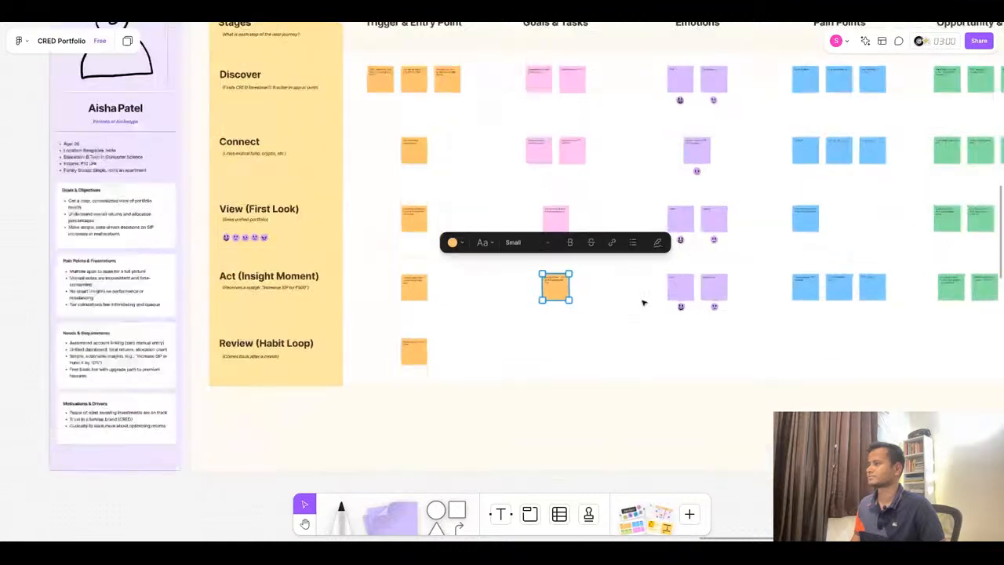
{"action": "scroll", "coordinate": [643, 301], "scroll_direction": "up", "scroll_amount": 3}
{"action": "left_click", "coordinate": [365, 370]}
{"action": "key", "text": "ctrl+d"}
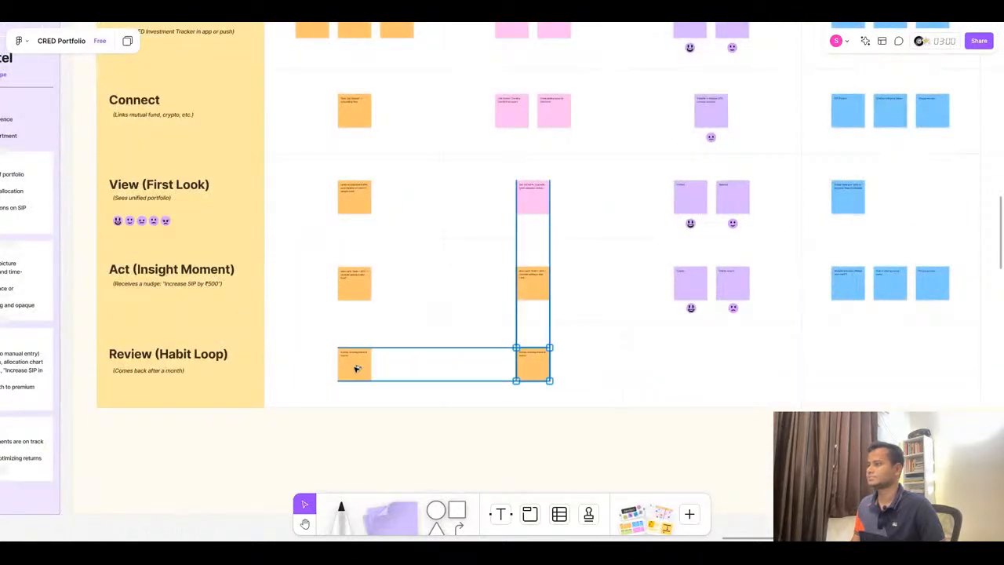
{"action": "double_click", "coordinate": [533, 363]}
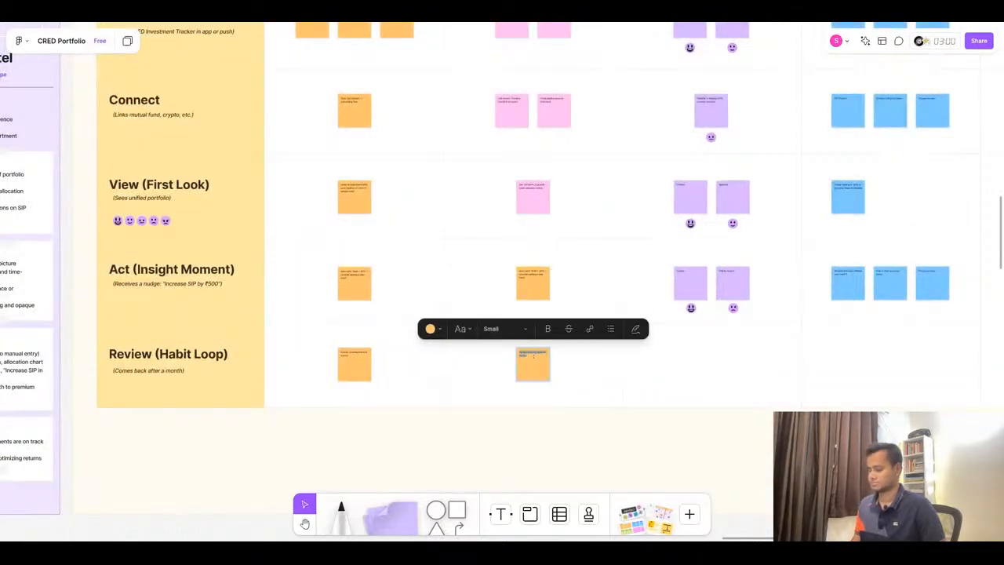
{"action": "scroll", "coordinate": [534, 354], "scroll_direction": "up", "scroll_amount": 5}
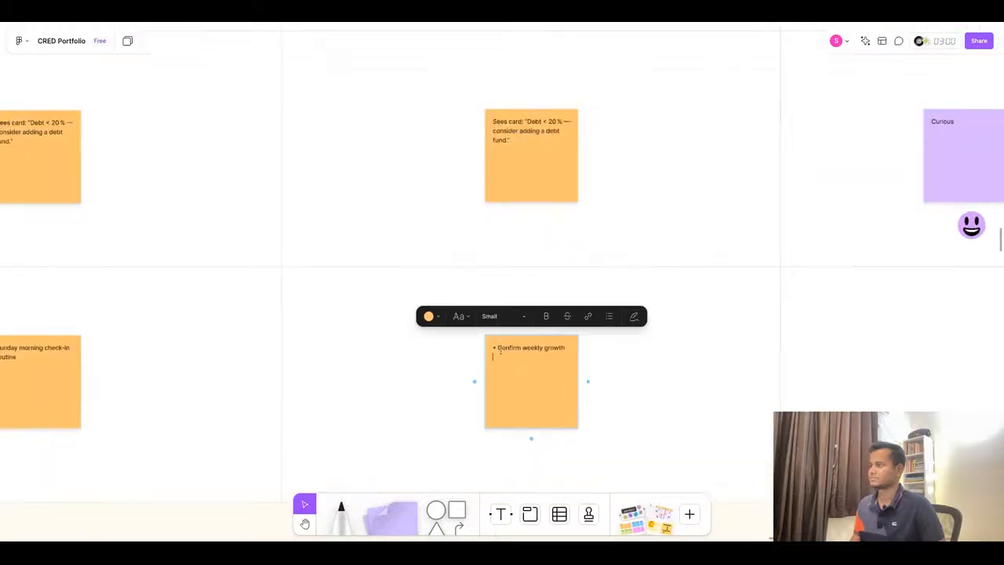
{"action": "key", "text": "BackSpace"}
{"action": "key", "text": "BackSpace"}
{"action": "scroll", "coordinate": [456, 358], "scroll_direction": "down", "scroll_amount": 4}
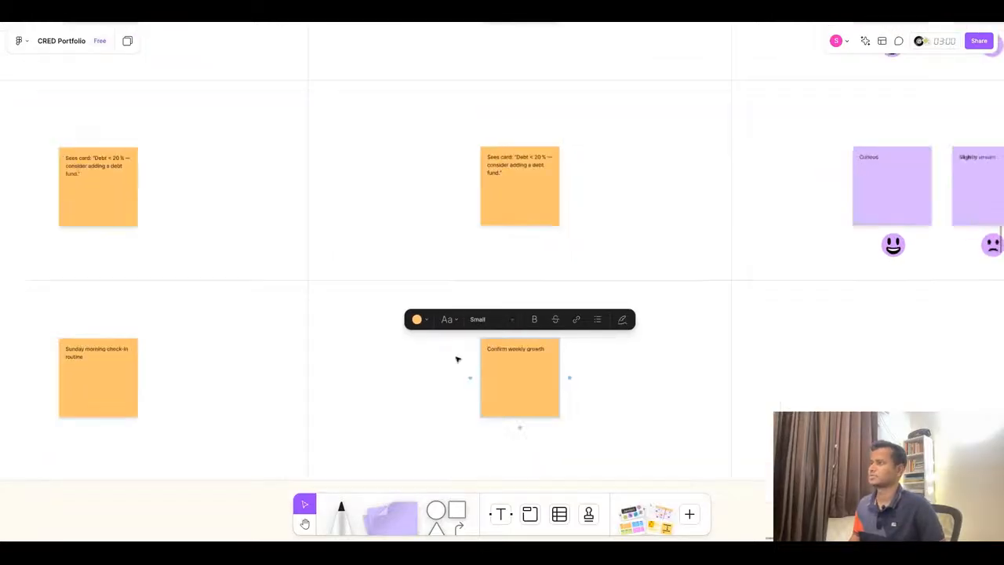
- Replace the Act row goals sticky's text with 'Decide if she should start a new SIP' copied from the ChatGPT table
{"action": "left_click", "coordinate": [495, 260]}
{"action": "scroll", "coordinate": [498, 255], "scroll_direction": "up", "scroll_amount": 2}
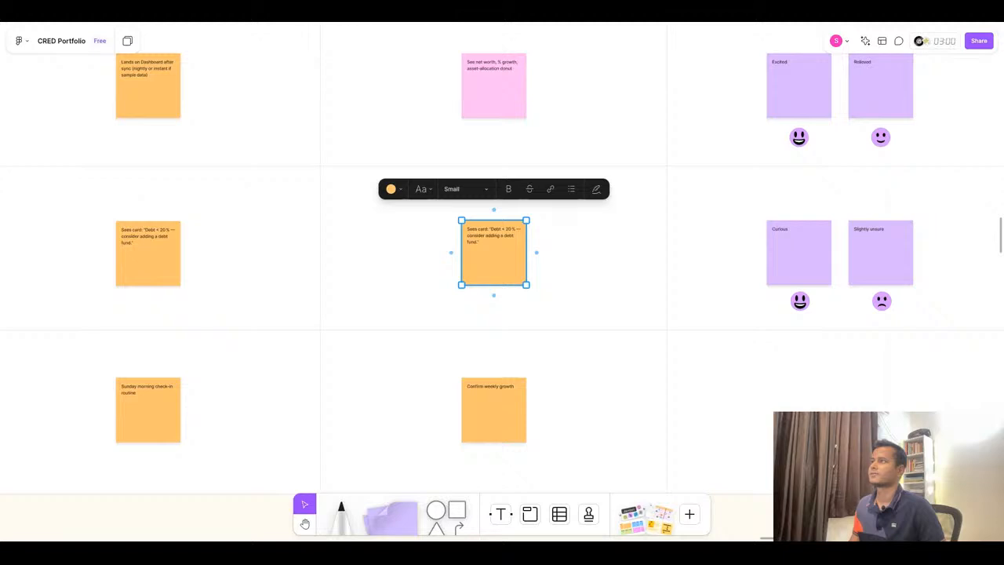
{"action": "scroll", "coordinate": [596, 146], "scroll_direction": "up", "scroll_amount": 2}
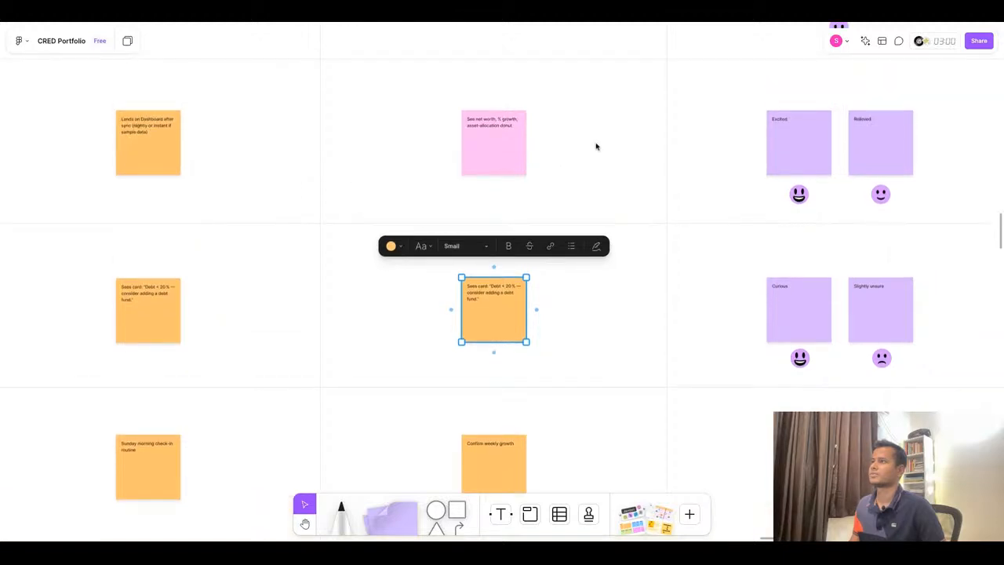
{"action": "left_click", "coordinate": [487, 11]}
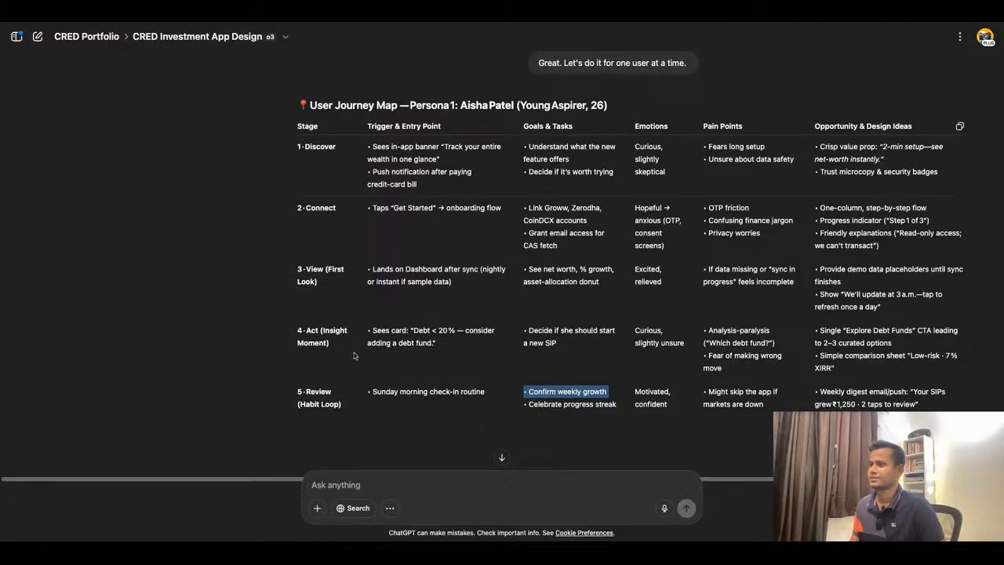
{"action": "left_click_drag", "start_coordinate": [520, 339], "coordinate": [551, 351]}
{"action": "key", "text": "ctrl+c"}
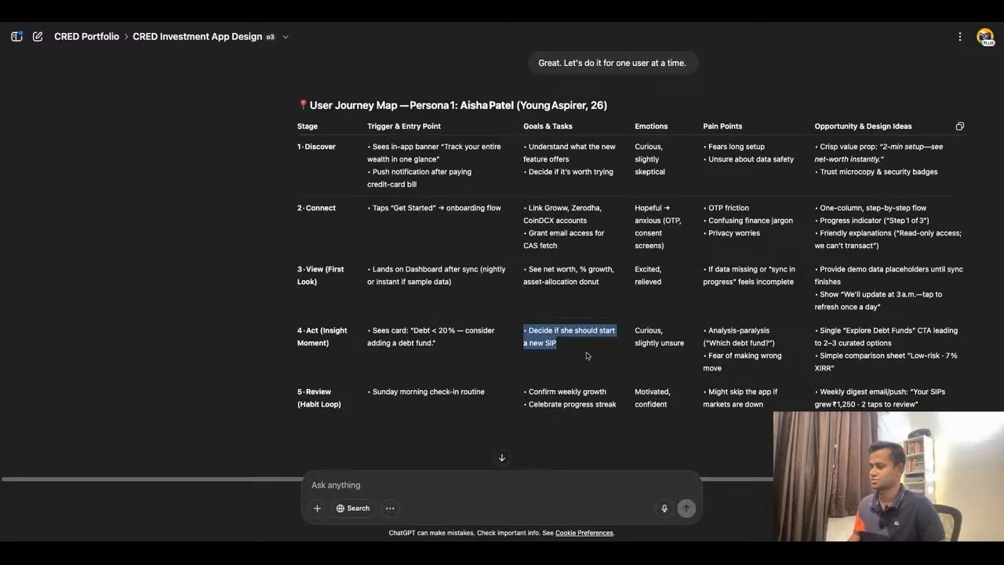
{"action": "left_click", "coordinate": [383, 24]}
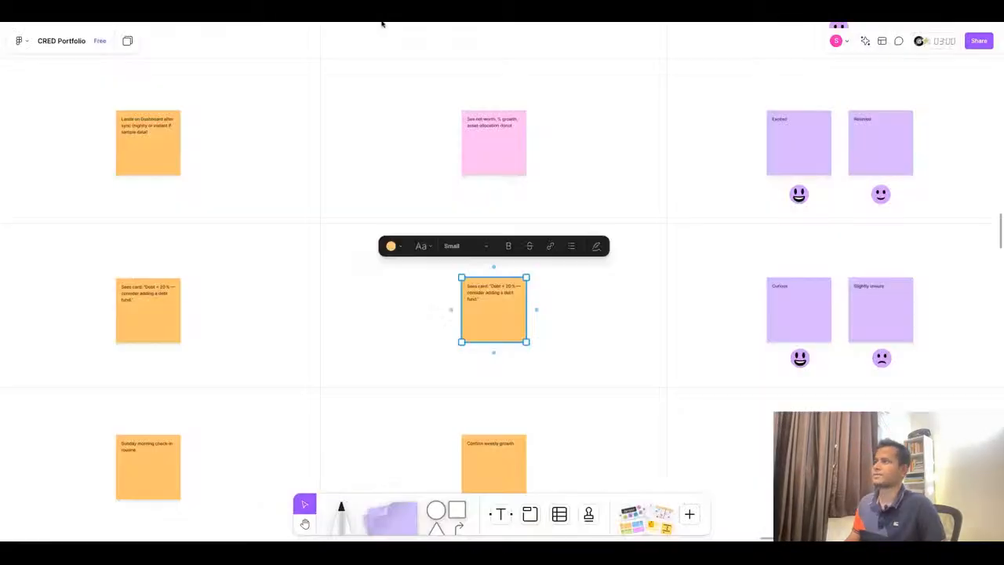
{"action": "double_click", "coordinate": [495, 295]}
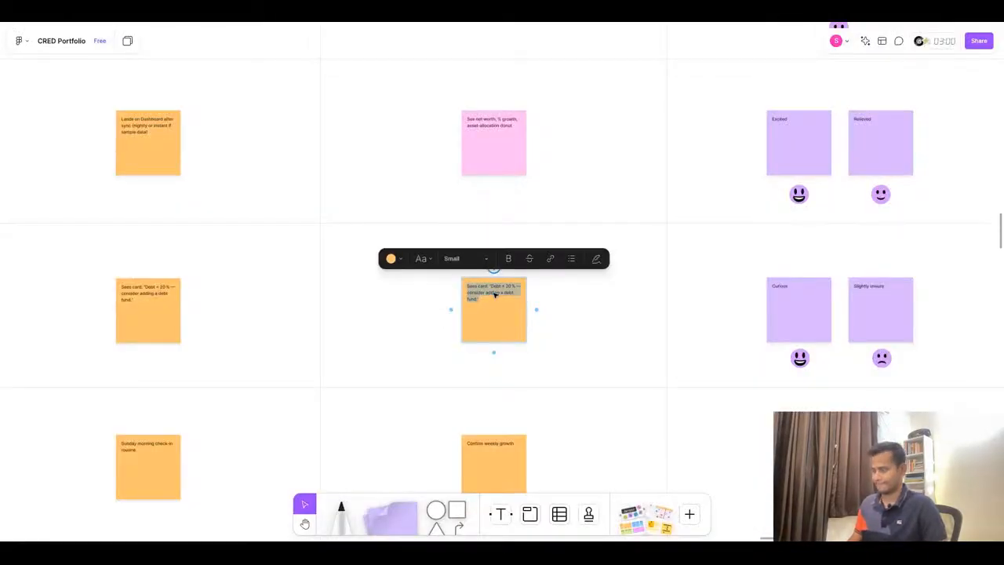
{"action": "key", "text": "ctrl+v"}
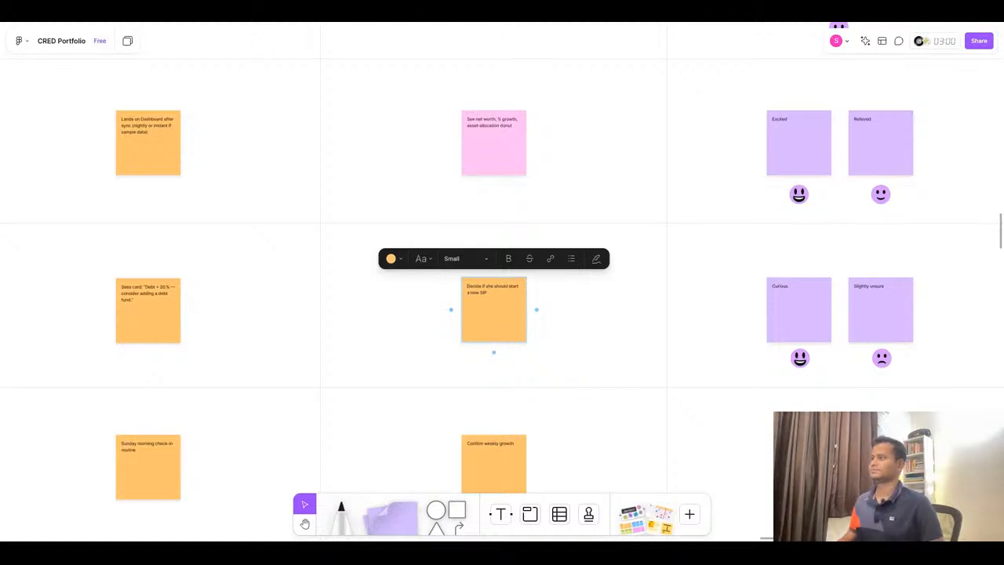
{"action": "key", "text": "Escape"}
- Change the colour of the Act and Review row goals stickies to pink
{"action": "left_click", "coordinate": [519, 471], "text": "shift"}
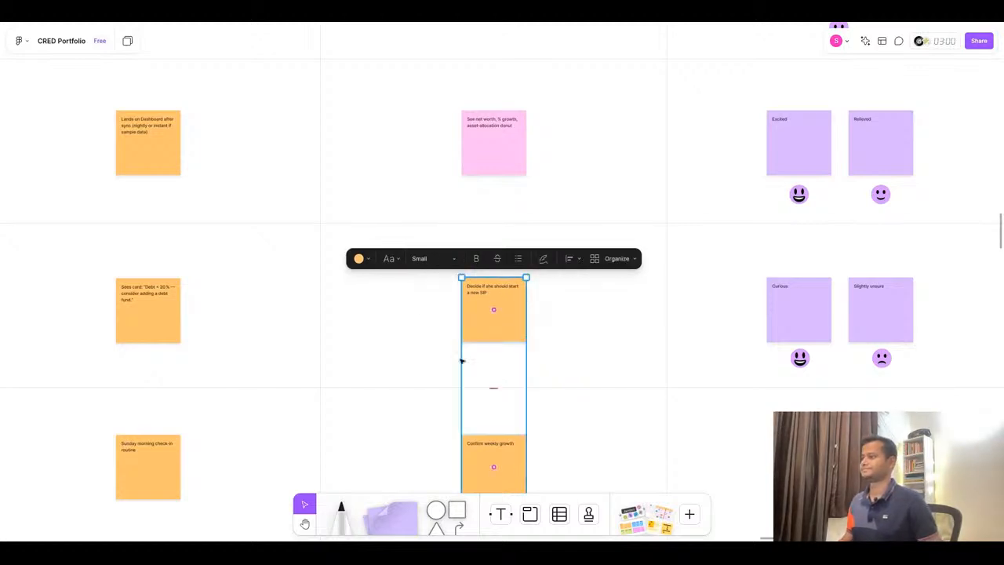
{"action": "left_click", "coordinate": [358, 259]}
{"action": "left_click", "coordinate": [435, 233]}
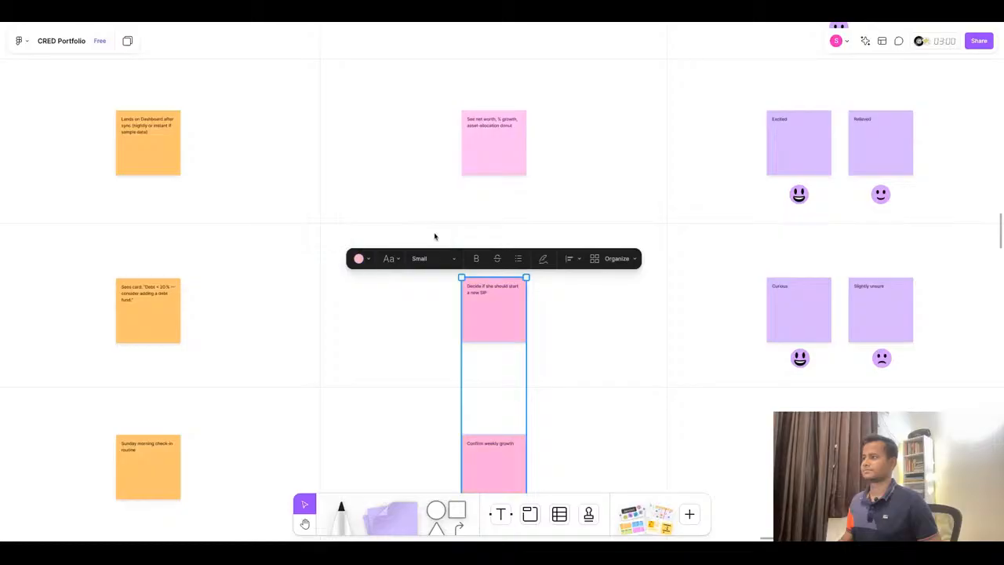
{"action": "left_click", "coordinate": [618, 340]}
{"action": "scroll", "coordinate": [523, 263], "scroll_direction": "down", "scroll_amount": 3}
{"action": "scroll", "coordinate": [505, 420], "scroll_direction": "up", "scroll_amount": 1}
{"action": "scroll", "coordinate": [505, 418], "scroll_direction": "up", "scroll_amount": 3}
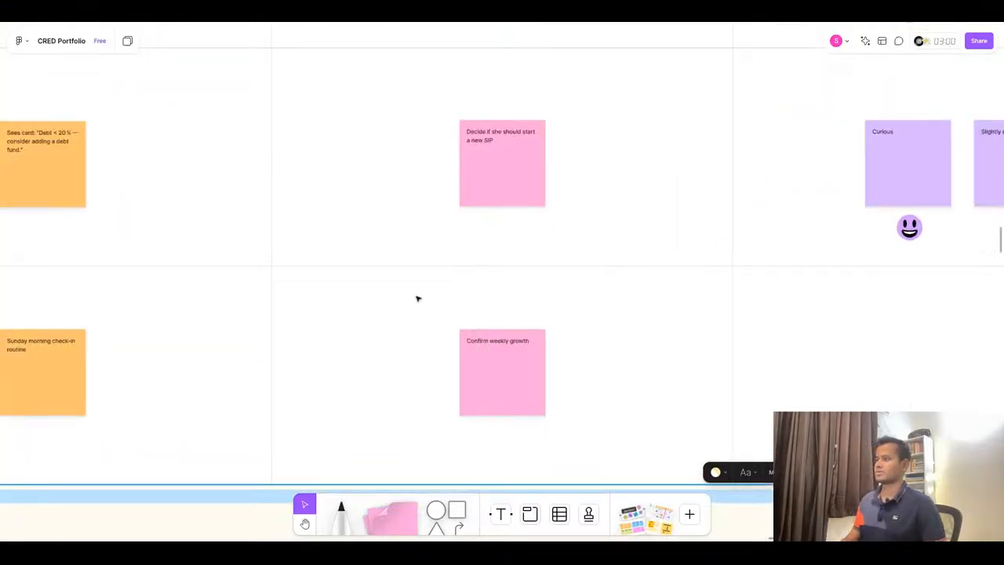
{"action": "scroll", "coordinate": [417, 298], "scroll_direction": "down", "scroll_amount": 4}
{"action": "scroll", "coordinate": [773, 314], "scroll_direction": "up", "scroll_amount": 1}
- Duplicate the Review row goals sticky and set the copy's text to 'Celebrate progress streak' from the ChatGPT table
{"action": "left_click", "coordinate": [452, 14]}
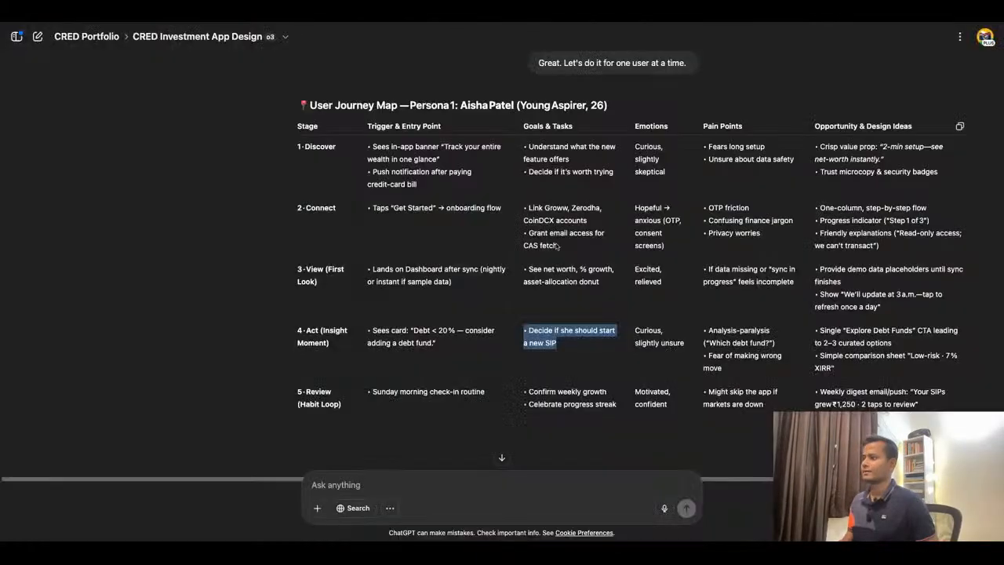
{"action": "triple_click", "coordinate": [655, 394]}
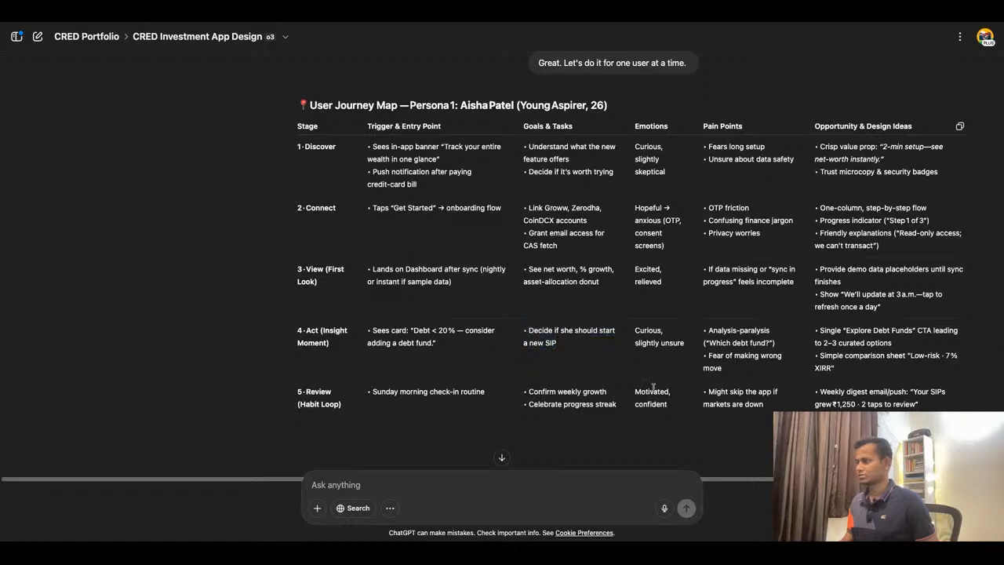
{"action": "triple_click", "coordinate": [567, 409]}
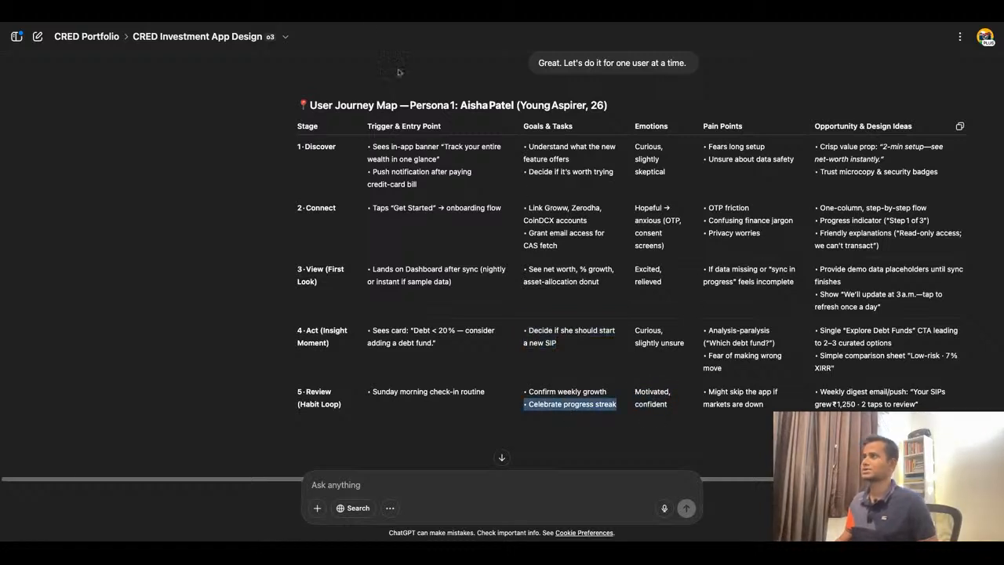
{"action": "left_click", "coordinate": [370, 22]}
{"action": "double_click", "coordinate": [392, 322]}
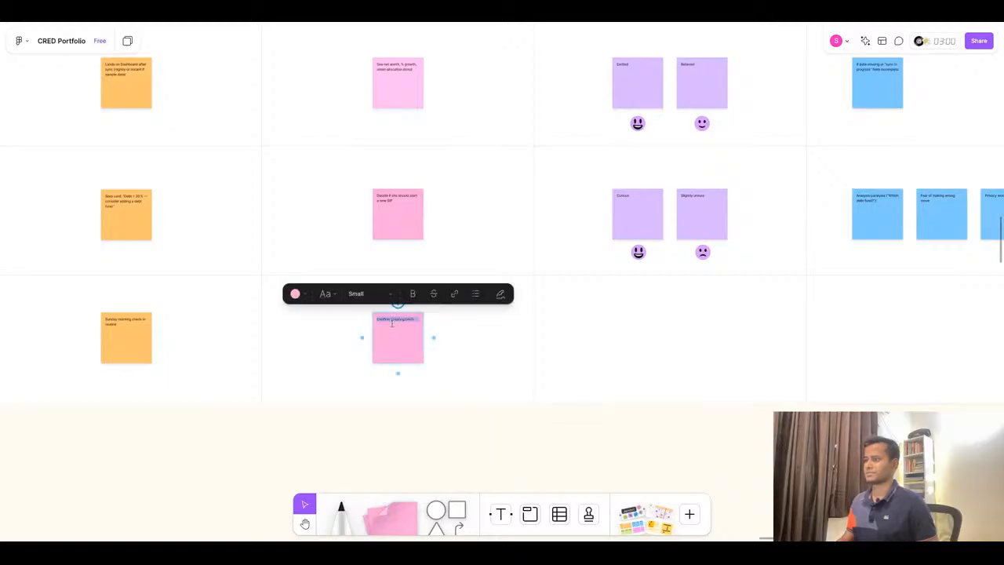
{"action": "left_click", "coordinate": [468, 341]}
{"action": "left_click", "coordinate": [395, 335]}
{"action": "left_click_drag", "start_coordinate": [396, 335], "coordinate": [334, 335]}
{"action": "double_click", "coordinate": [333, 321]}
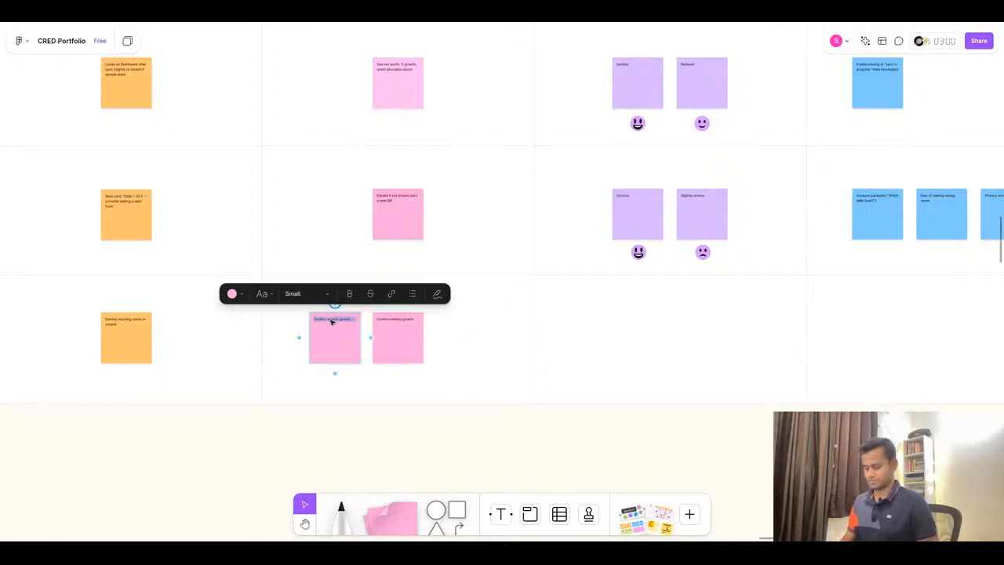
{"action": "key", "text": "ctrl+v"}
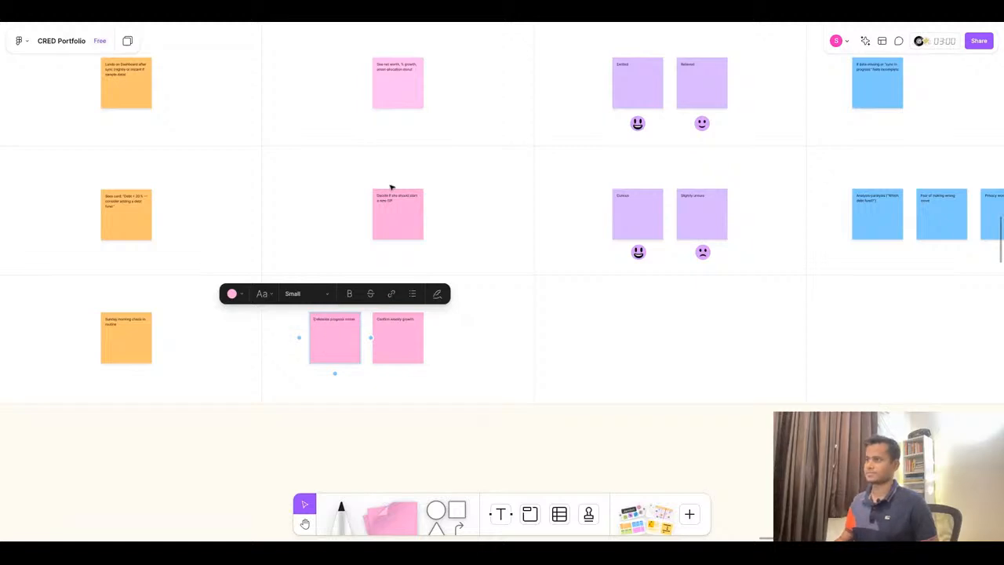
- Reorder the two Review row goals stickies so 'Confirm weekly growth' comes before 'Celebrate progress streak'
{"action": "scroll", "coordinate": [391, 187], "scroll_direction": "up", "scroll_amount": 4}
{"action": "left_click", "coordinate": [380, 432]}
{"action": "left_click", "coordinate": [327, 431], "text": "shift"}
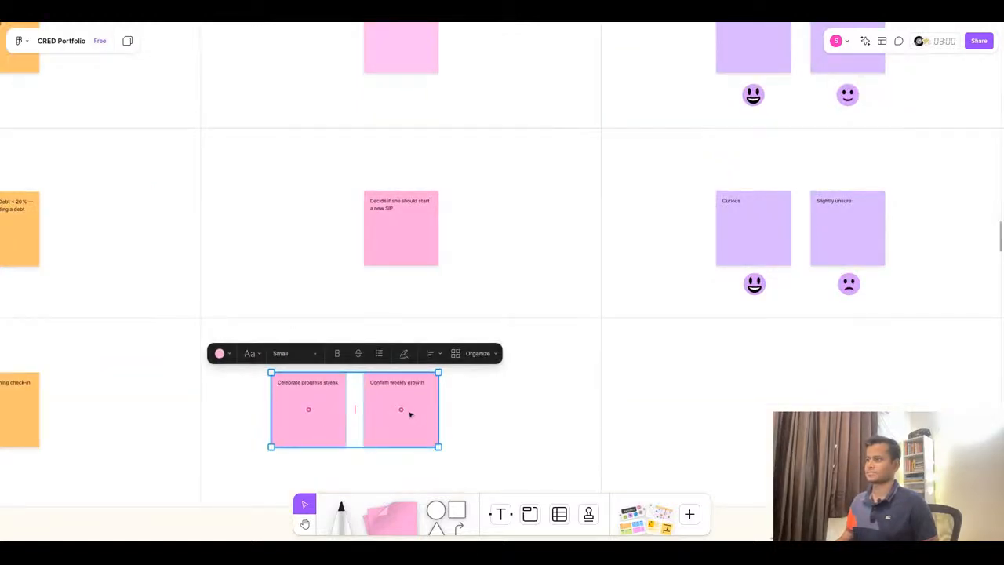
{"action": "left_click_drag", "start_coordinate": [403, 412], "coordinate": [309, 411]}
{"action": "left_click_drag", "start_coordinate": [357, 435], "coordinate": [402, 436]}
{"action": "left_click", "coordinate": [558, 401]}
{"action": "scroll", "coordinate": [527, 280], "scroll_direction": "down", "scroll_amount": 3}
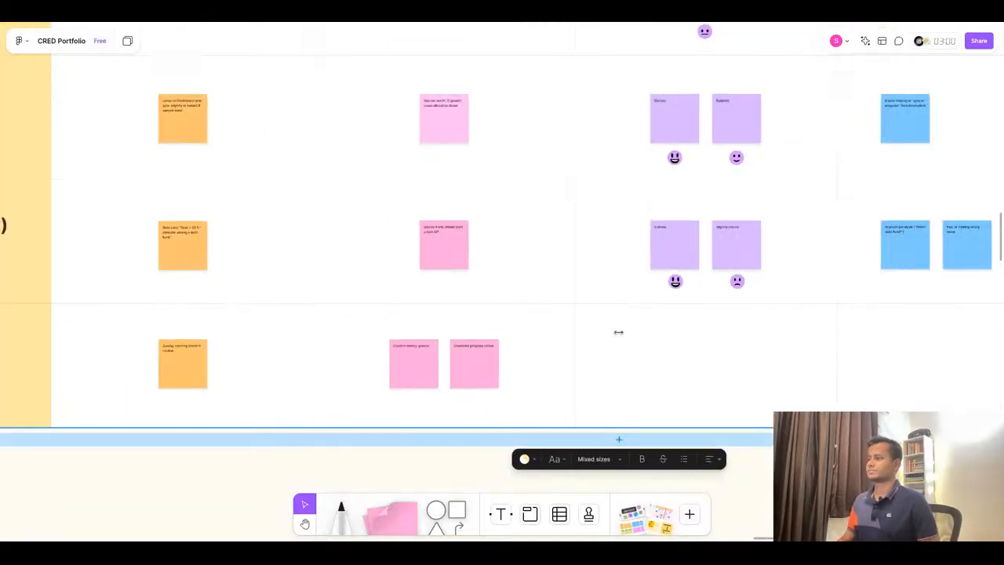
{"action": "scroll", "coordinate": [768, 350], "scroll_direction": "up", "scroll_amount": 2}
{"action": "scroll", "coordinate": [466, 311], "scroll_direction": "down", "scroll_amount": 3}
{"action": "scroll", "coordinate": [680, 293], "scroll_direction": "up", "scroll_amount": 2}
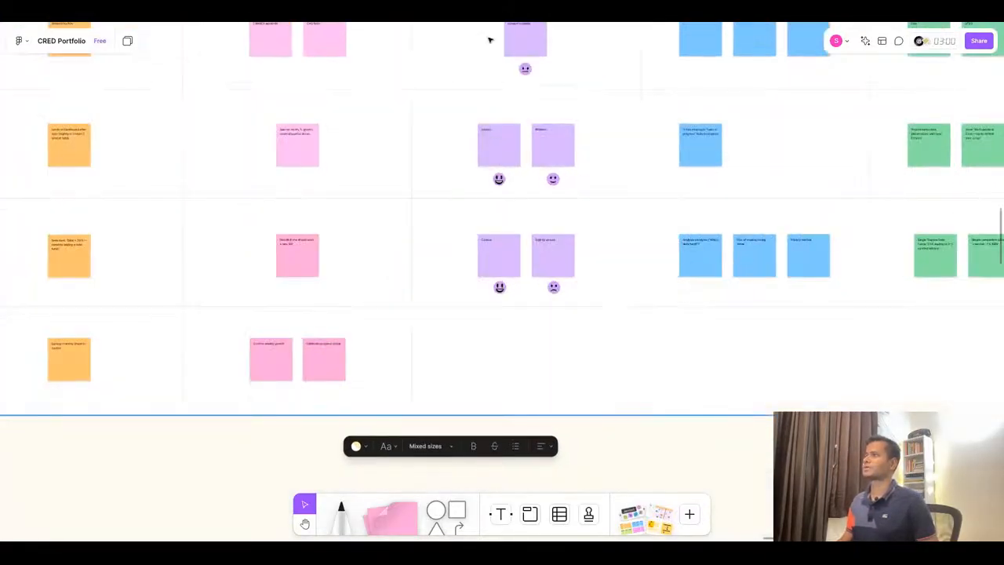
- Duplicate the two Act row emotion stickies into the Review row and set the first one's text to 'Motivated'
{"action": "left_click", "coordinate": [495, 266]}
{"action": "left_click", "coordinate": [569, 262], "text": "shift"}
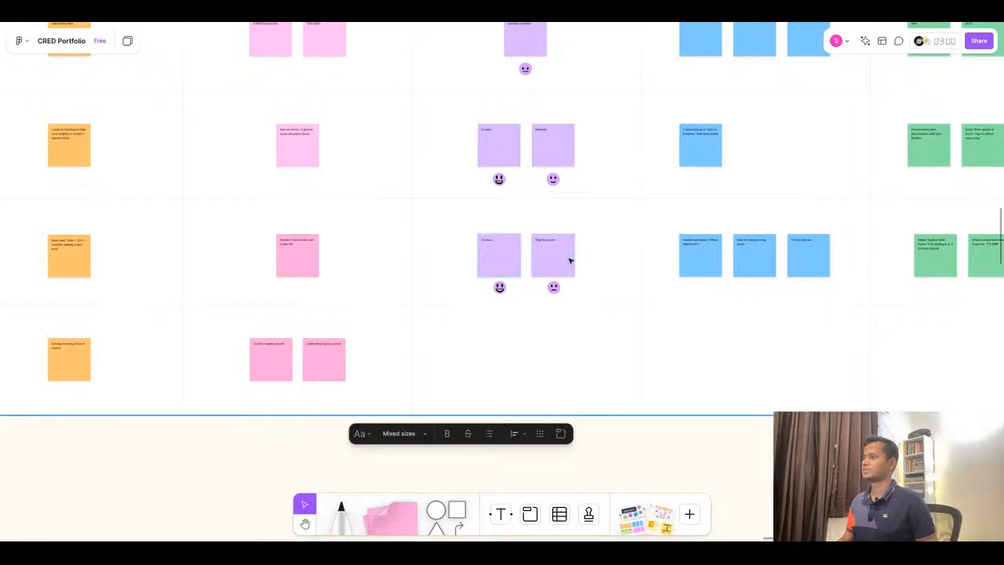
{"action": "key", "text": "ctrl+d"}
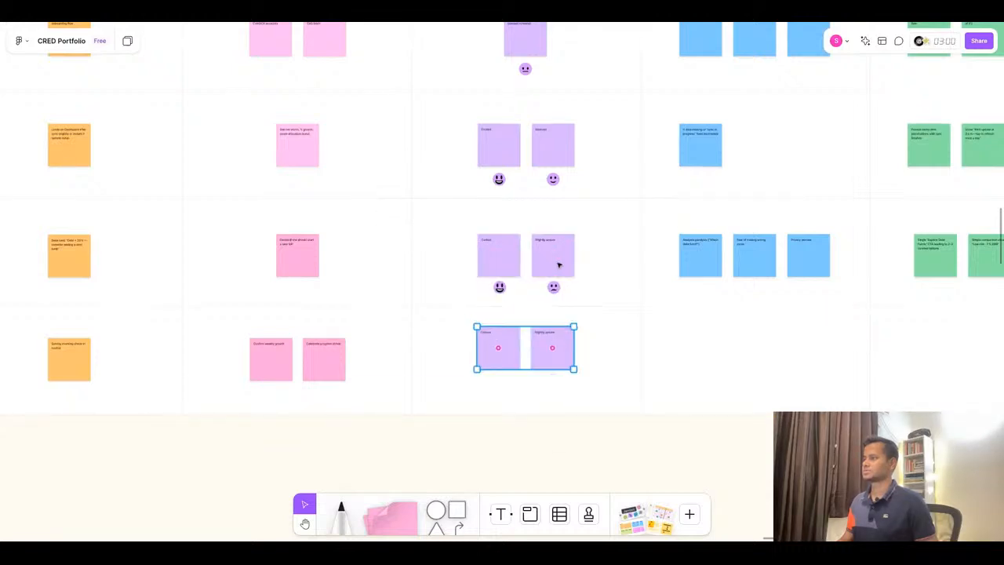
{"action": "left_click", "coordinate": [503, 11]}
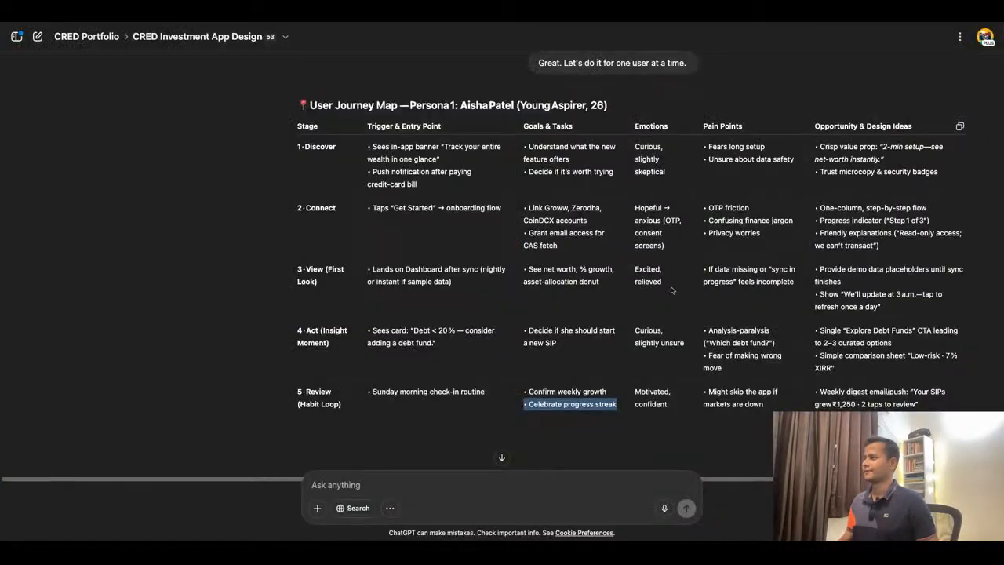
{"action": "double_click", "coordinate": [669, 392]}
{"action": "key", "text": "ctrl+c"}
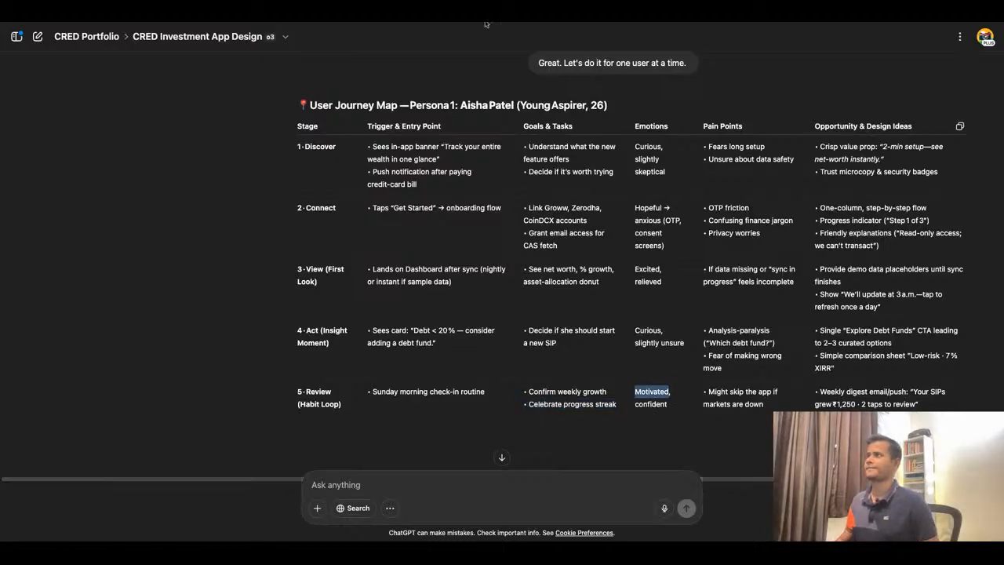
{"action": "key", "text": "ctrl+Tab"}
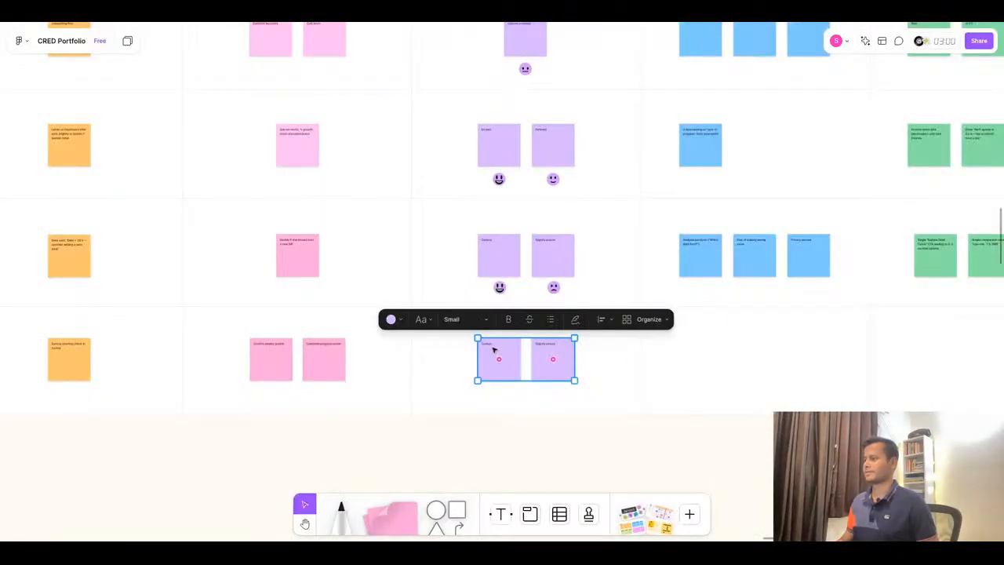
{"action": "double_click", "coordinate": [494, 350]}
{"action": "key", "text": "ctrl+v"}
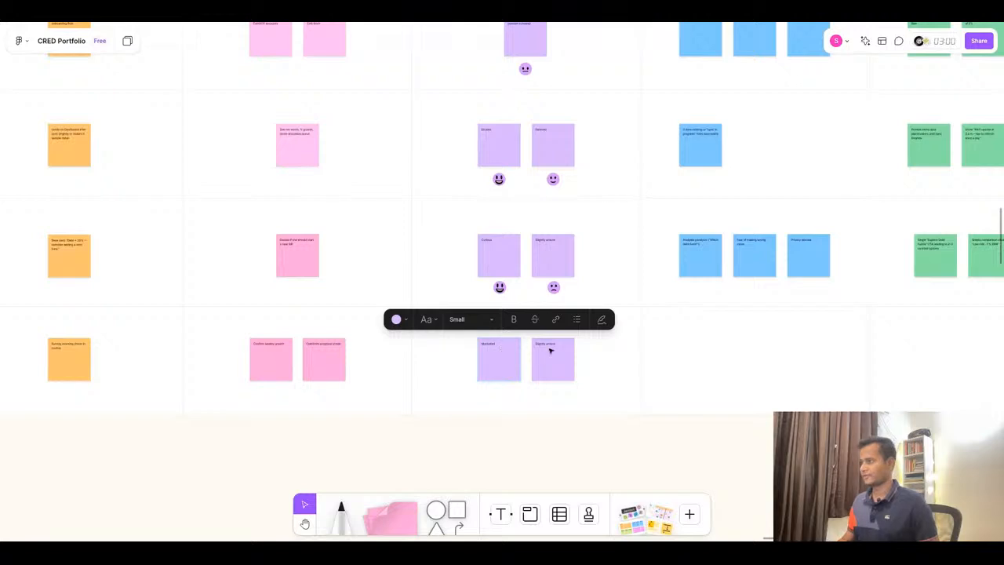
- Set the second Review row emotion sticky's text to 'Confident'
{"action": "double_click", "coordinate": [551, 343]}
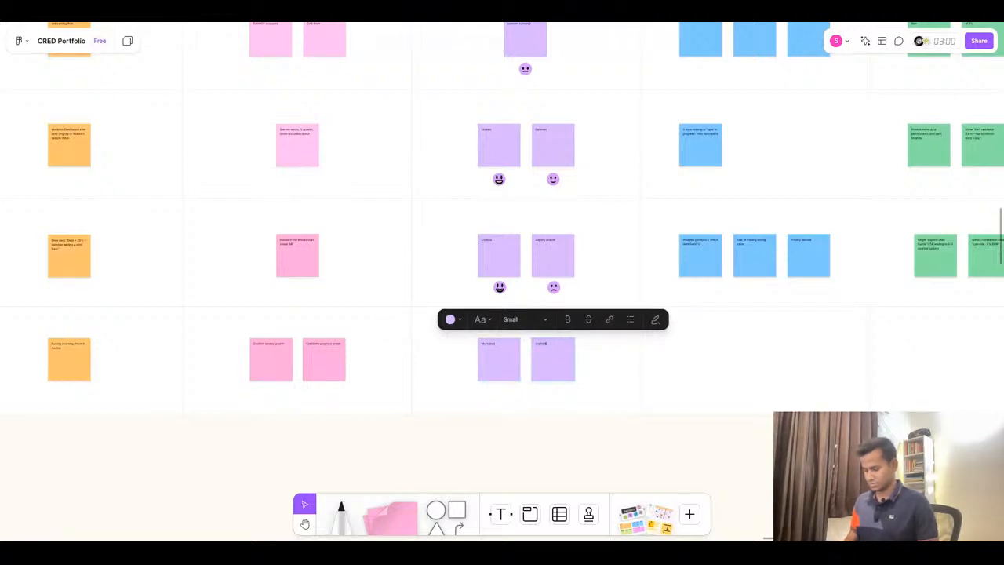
{"action": "scroll", "coordinate": [553, 348], "scroll_direction": "up", "scroll_amount": 5}
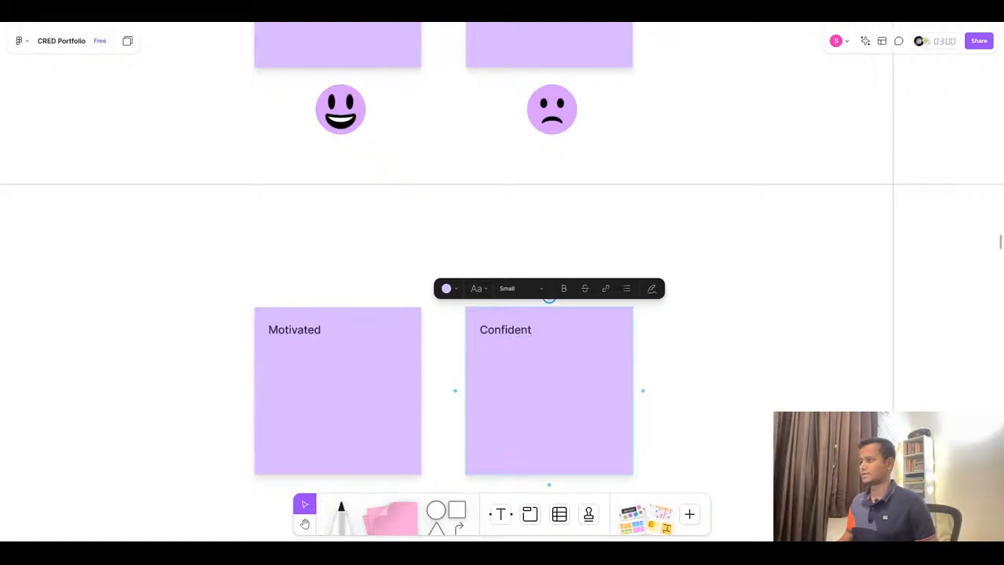
{"action": "left_click", "coordinate": [456, 365]}
- Place smiling emoji stamps below both Review row emotion stickies, copying them from the View row emoji set
{"action": "scroll", "coordinate": [468, 349], "scroll_direction": "down", "scroll_amount": 5}
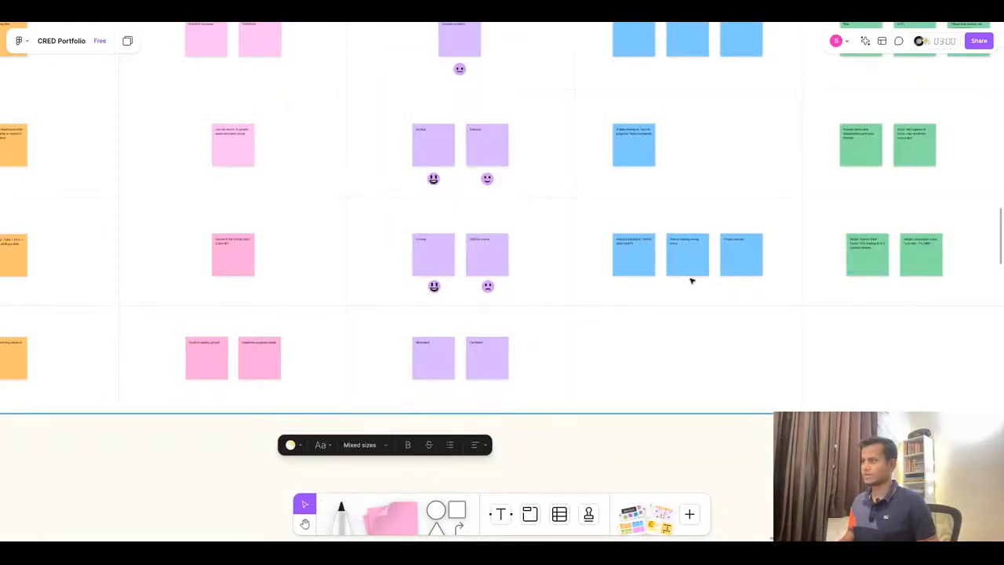
{"action": "scroll", "coordinate": [691, 281], "scroll_direction": "down", "scroll_amount": 5}
{"action": "scroll", "coordinate": [282, 223], "scroll_direction": "up", "scroll_amount": 5}
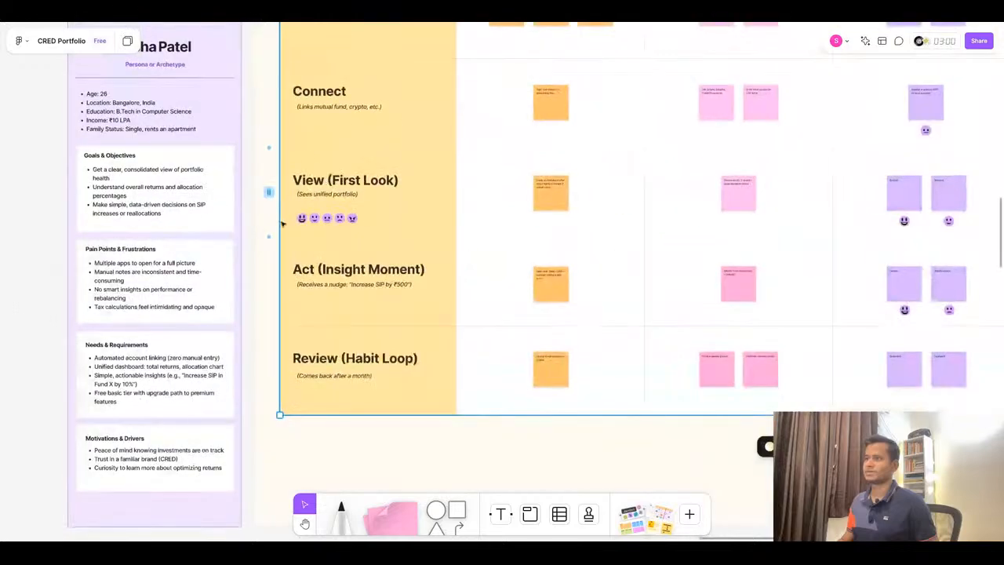
{"action": "left_click", "coordinate": [302, 219]}
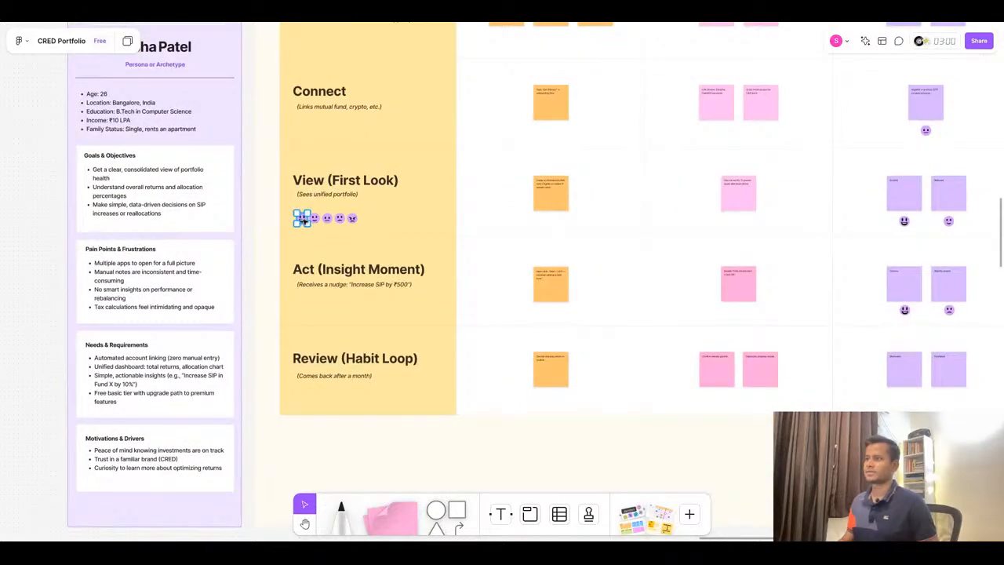
{"action": "left_click_drag", "start_coordinate": [304, 221], "coordinate": [765, 398]}
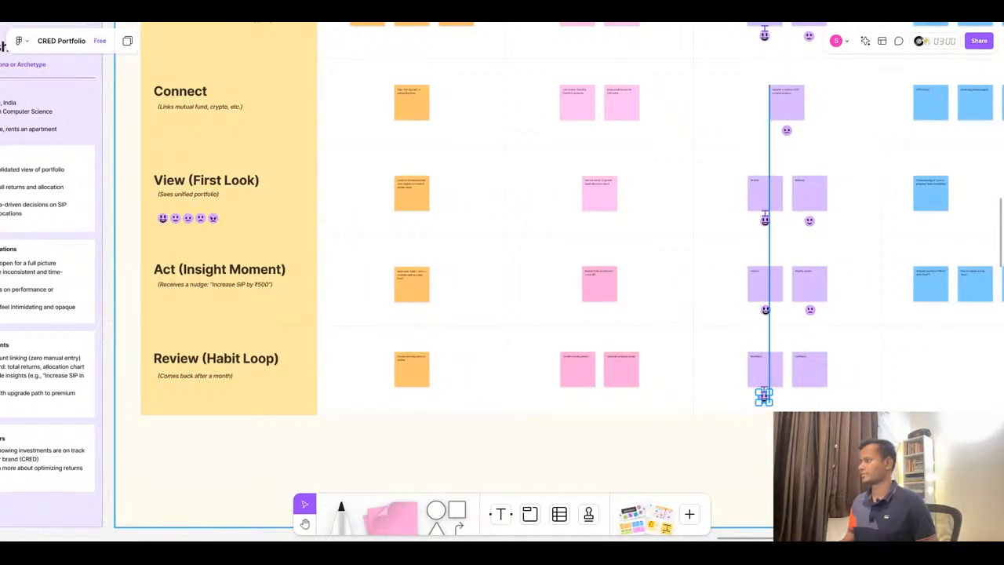
{"action": "scroll", "coordinate": [838, 404], "scroll_direction": "up", "scroll_amount": 5}
{"action": "left_click_drag", "start_coordinate": [627, 383], "coordinate": [756, 385], "text": "alt"}
{"action": "scroll", "coordinate": [633, 343], "scroll_direction": "down", "scroll_amount": 3}
{"action": "scroll", "coordinate": [632, 342], "scroll_direction": "up", "scroll_amount": 2}
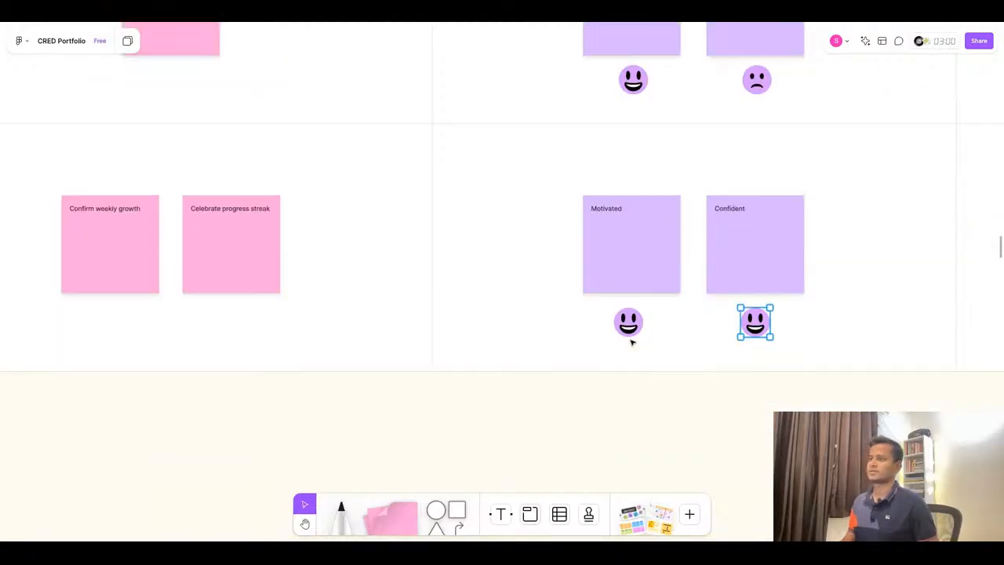
{"action": "scroll", "coordinate": [633, 343], "scroll_direction": "down", "scroll_amount": 10}
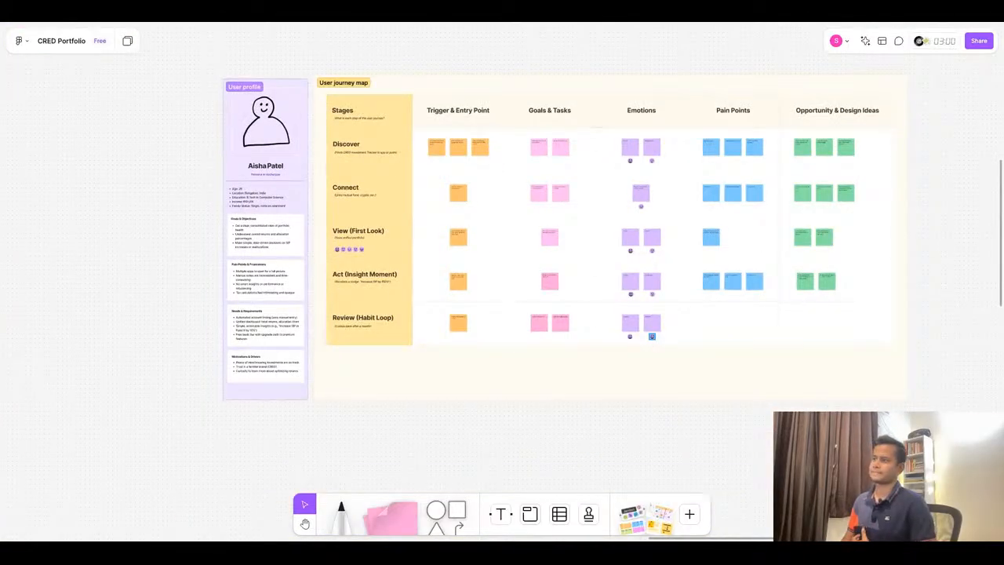
- Copy the Review pain point from ChatGPT and paste it into a duplicated pain-point sticky in the Review row: 'Might skip the app if markets are down'
{"action": "scroll", "coordinate": [724, 328], "scroll_direction": "up", "scroll_amount": 10}
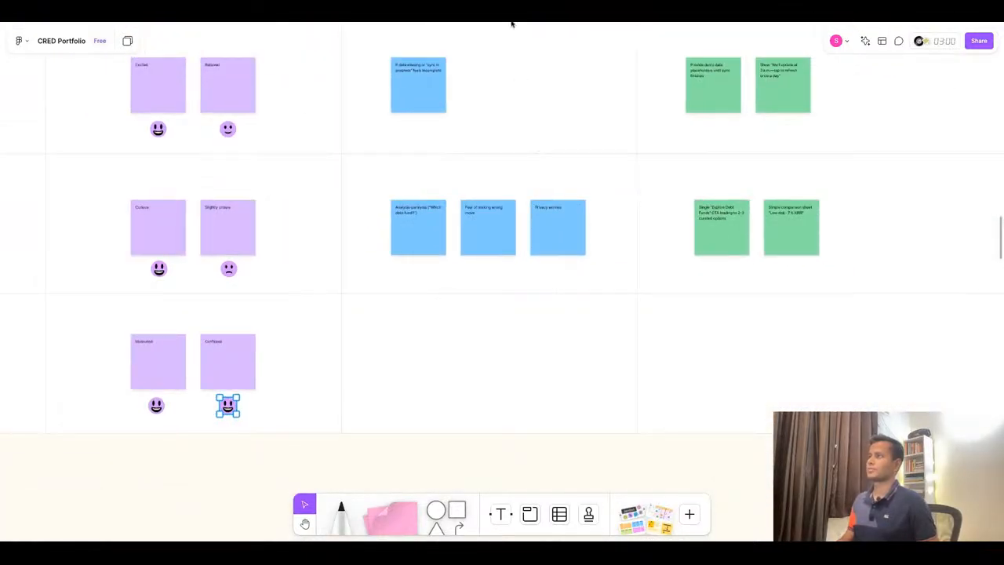
{"action": "left_click", "coordinate": [511, 19]}
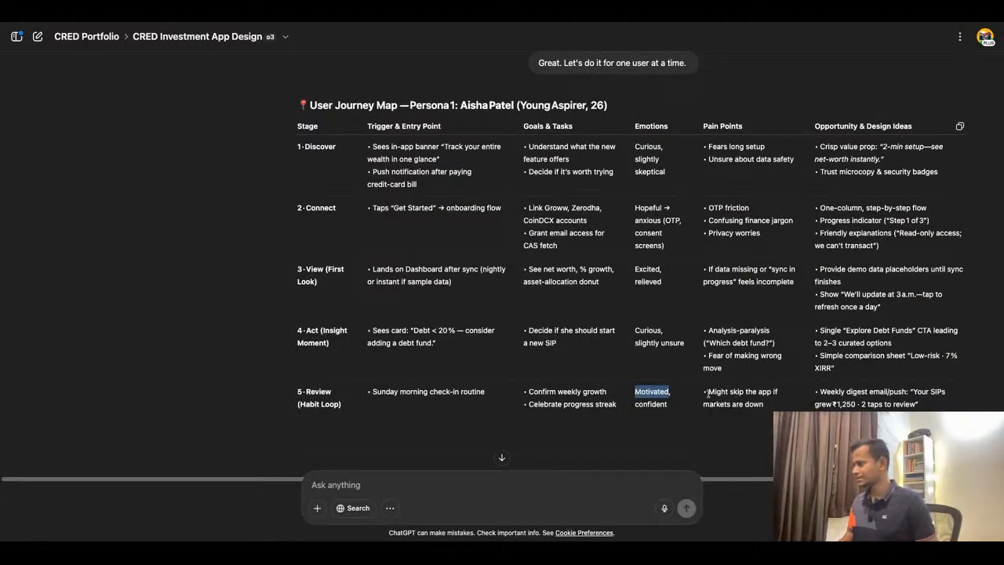
{"action": "left_click_drag", "start_coordinate": [708, 393], "coordinate": [763, 404]}
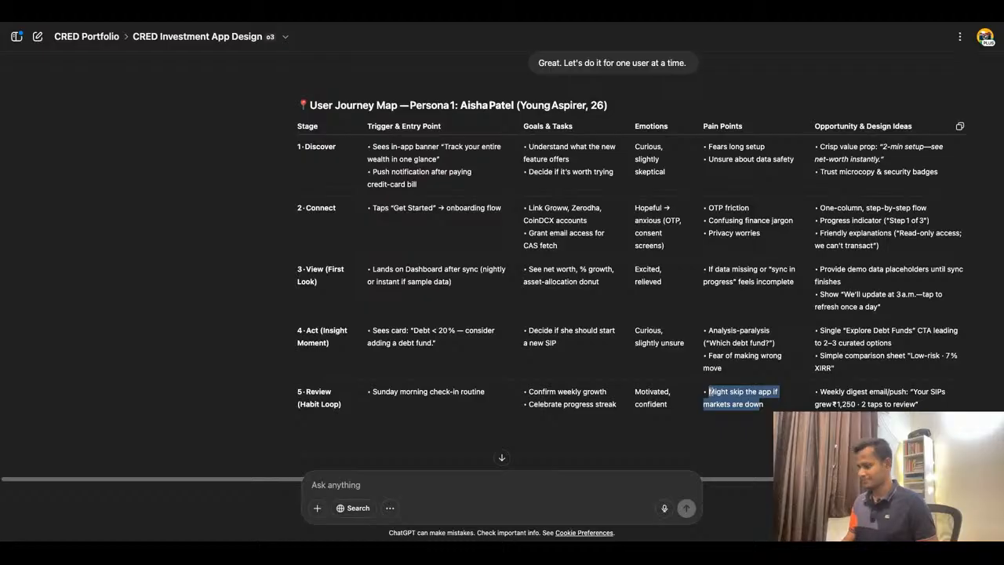
{"action": "left_click", "coordinate": [392, 20]}
{"action": "left_click", "coordinate": [430, 239]}
{"action": "left_click_drag", "start_coordinate": [430, 239], "coordinate": [430, 381]}
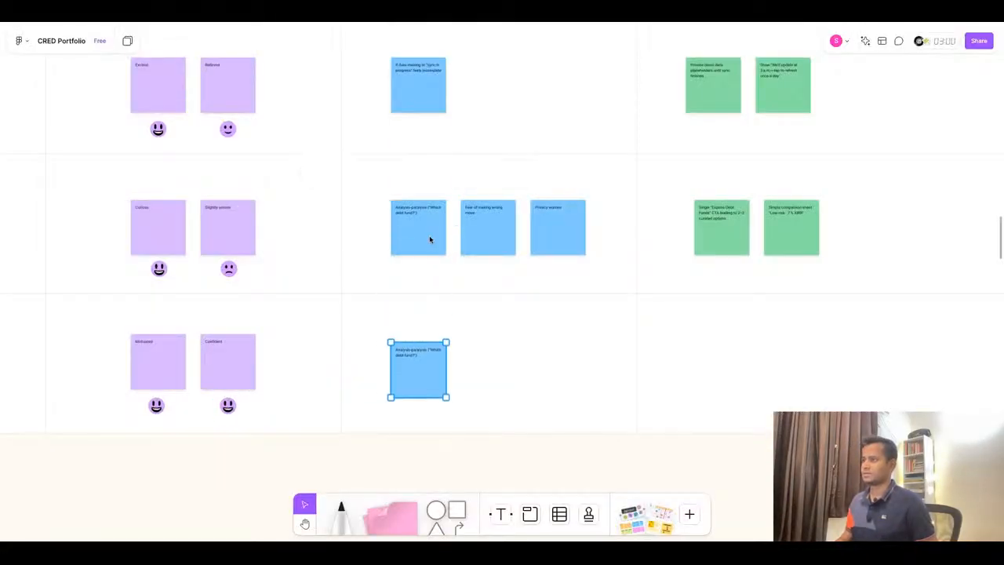
{"action": "double_click", "coordinate": [413, 352]}
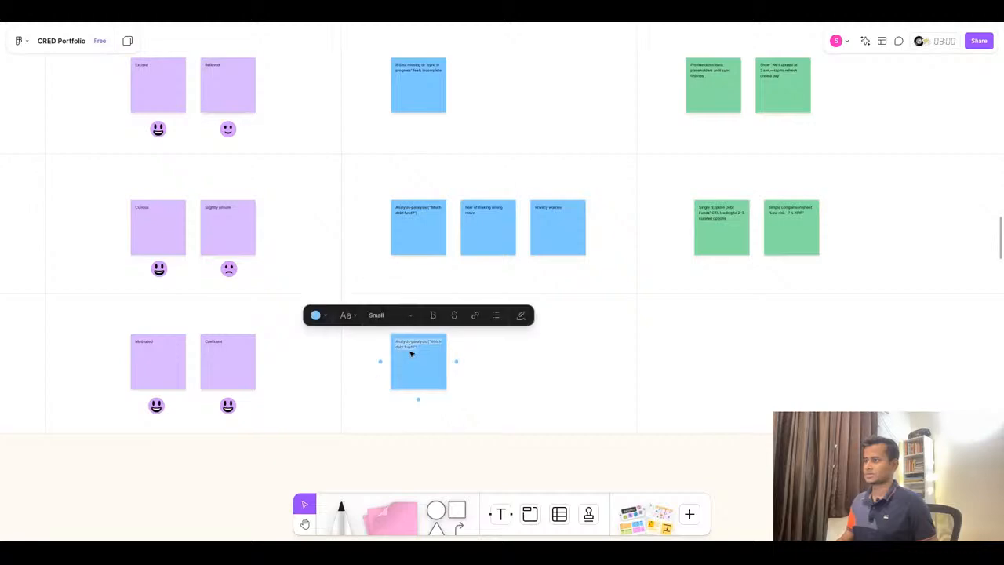
{"action": "key", "text": "ctrl+v"}
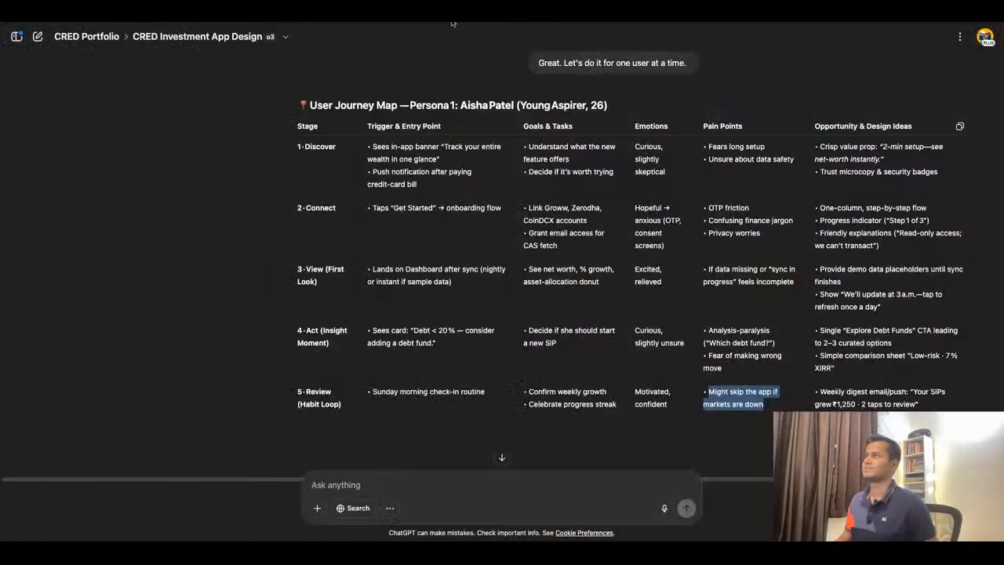
- Duplicate an Act opportunity sticky into the Review row and paste the ChatGPT text 'Weekly digest email/push: "Your SIPs grew ₹1,250 · 2 taps to review"'
{"action": "left_click", "coordinate": [453, 20]}
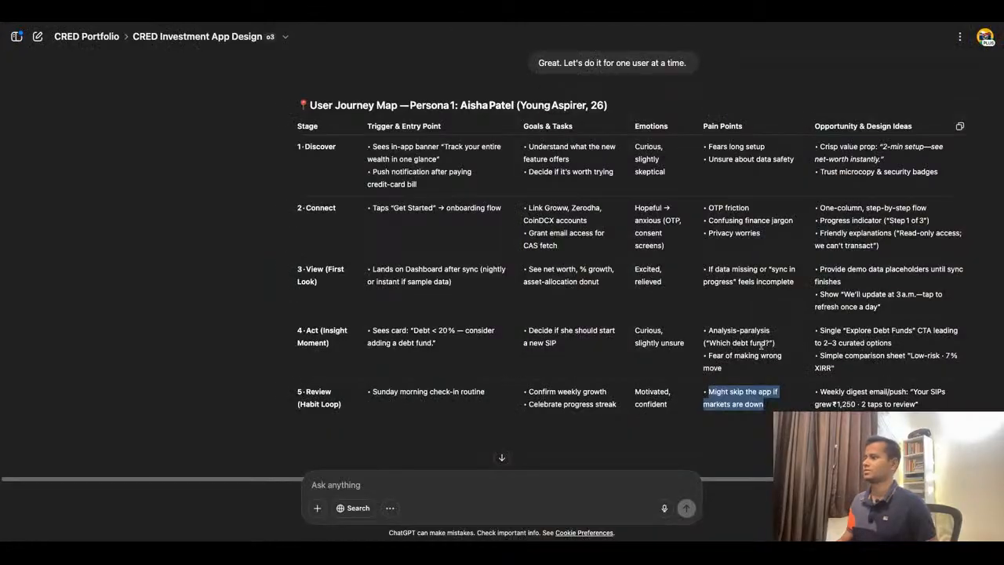
{"action": "triple_click", "coordinate": [822, 392]}
{"action": "key", "text": "ctrl+c"}
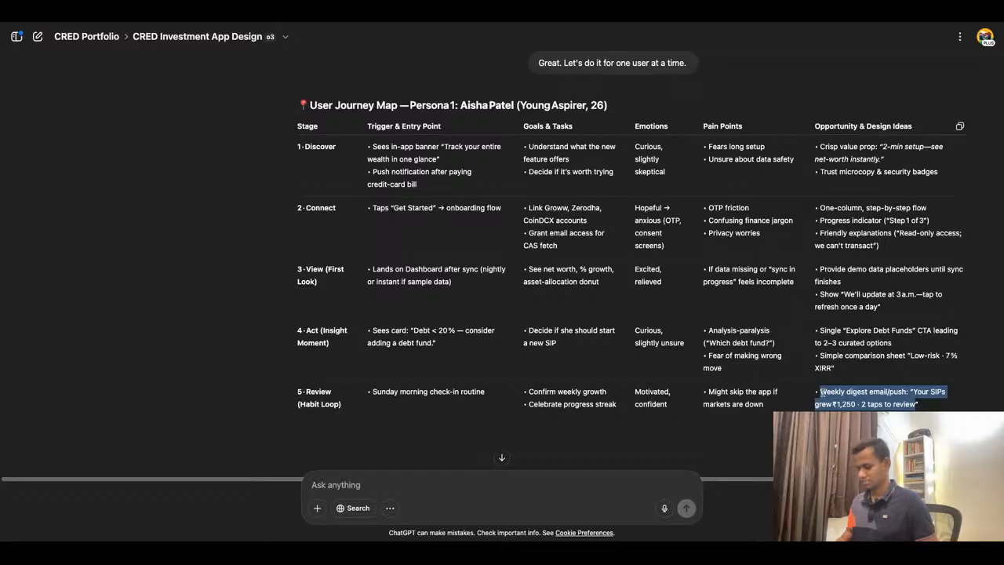
{"action": "left_click", "coordinate": [416, 19]}
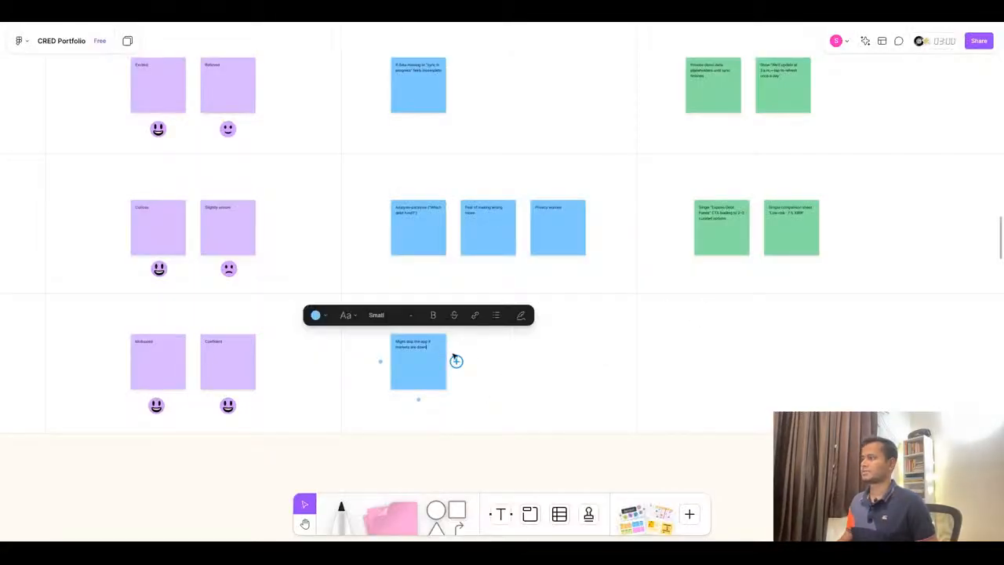
{"action": "left_click_drag", "start_coordinate": [732, 232], "coordinate": [733, 366]}
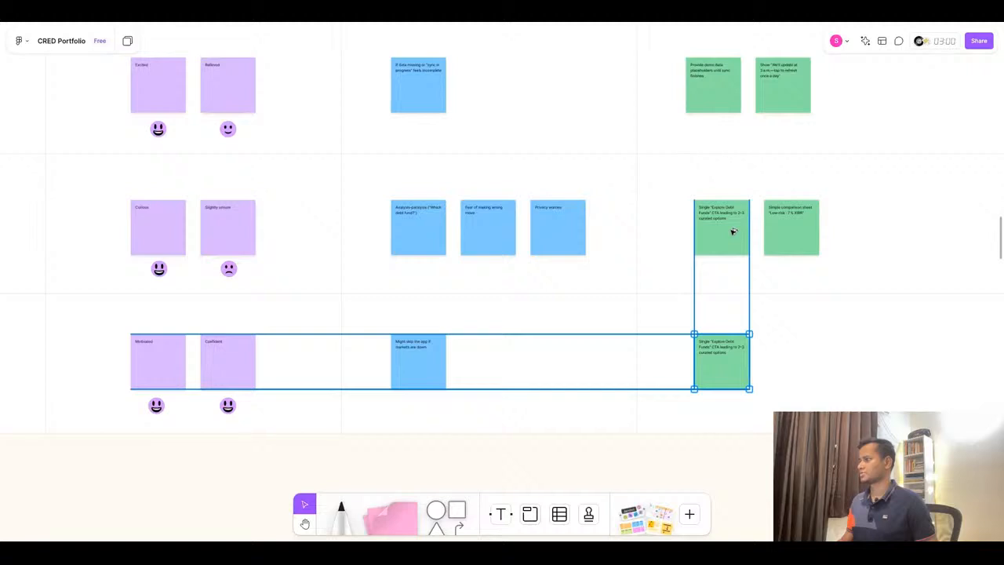
{"action": "double_click", "coordinate": [725, 353]}
{"action": "key", "text": "ctrl+v"}
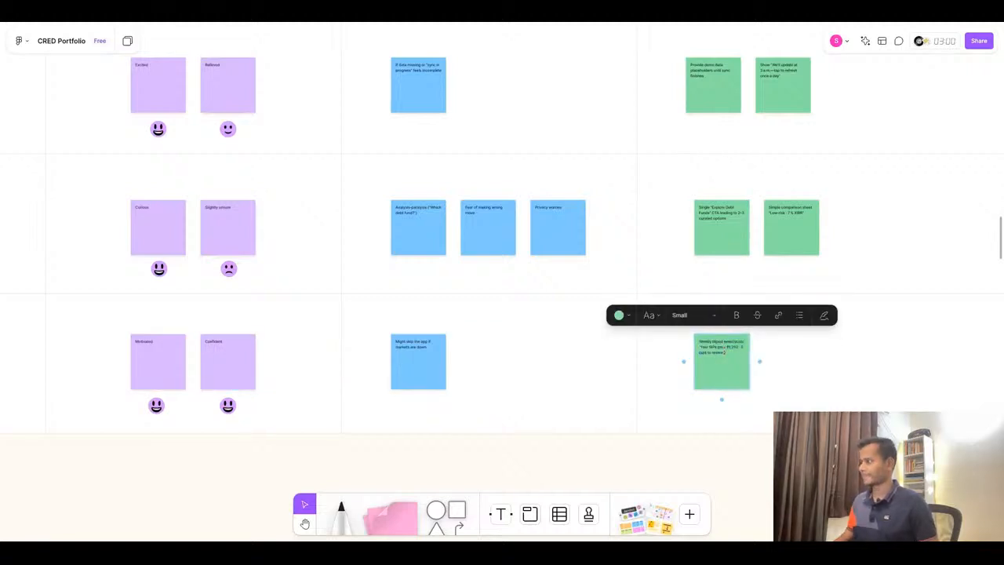
- Duplicate the Review opportunity sticky and set its text to 'Streak badge after 4 consecutive reviews' copied from ChatGPT
{"action": "scroll", "coordinate": [766, 376], "scroll_direction": "up", "scroll_amount": 5}
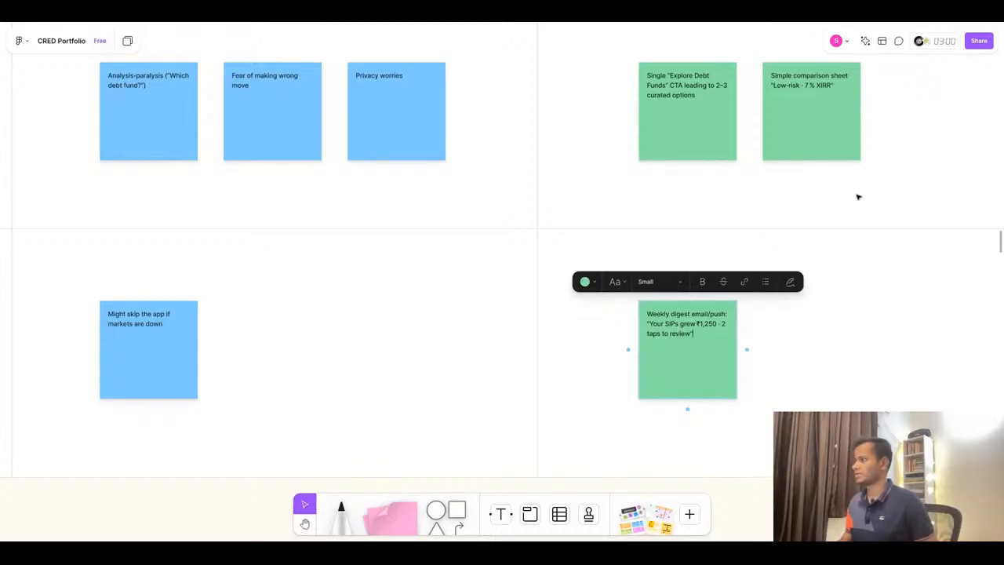
{"action": "key", "text": "super+Tab"}
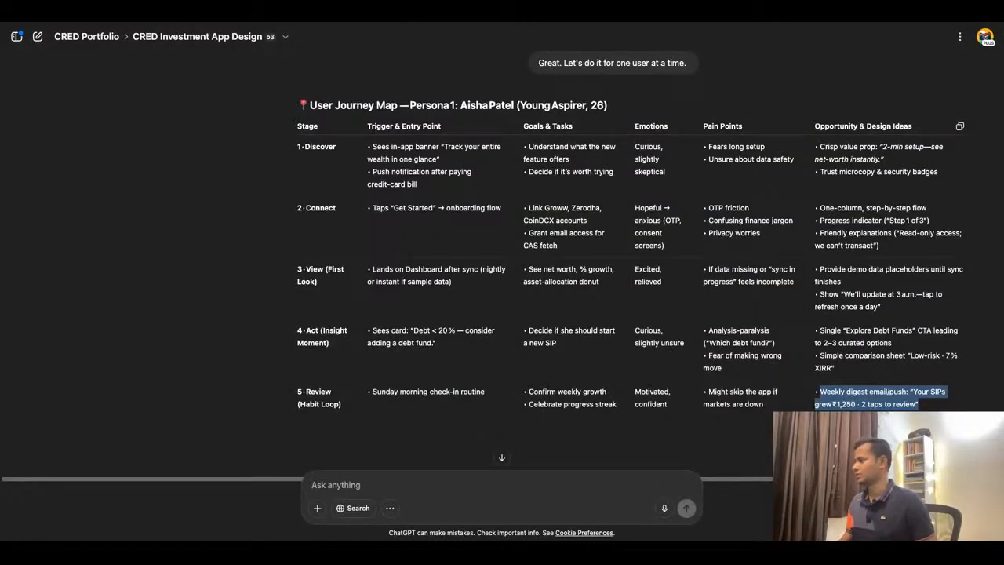
{"action": "left_click", "coordinate": [886, 436]}
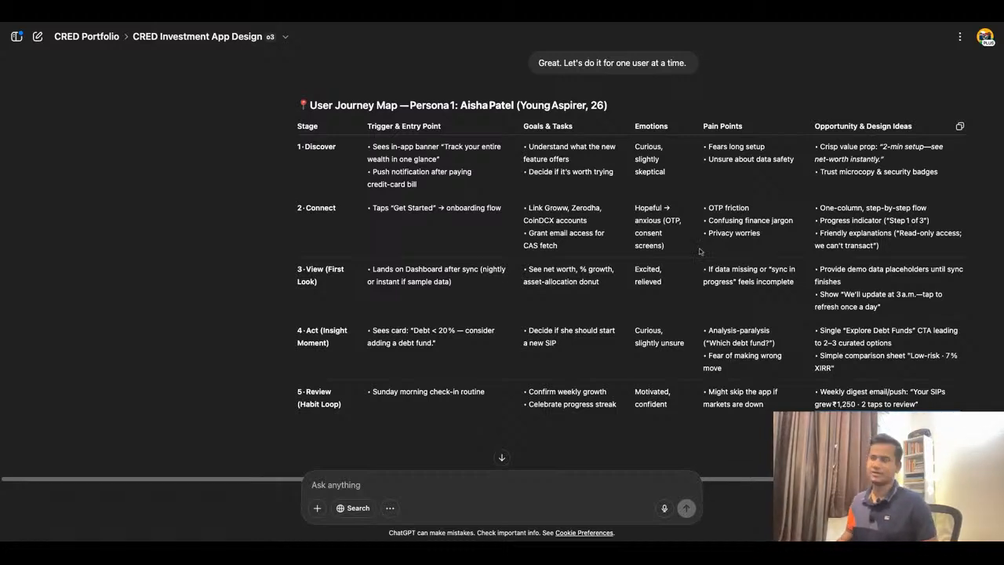
{"action": "key", "text": "super+Tab"}
{"action": "left_click", "coordinate": [829, 358]}
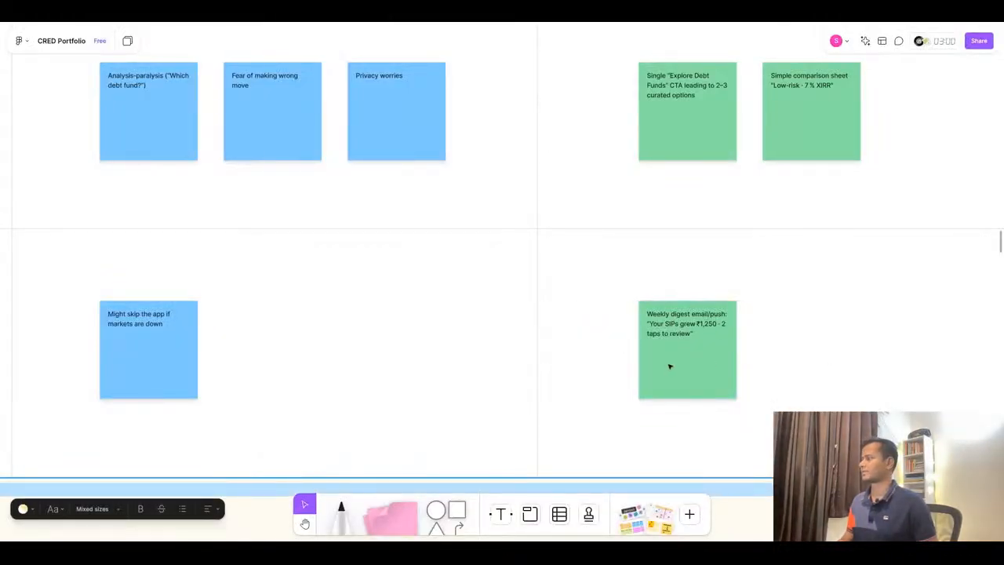
{"action": "left_click_drag", "start_coordinate": [679, 349], "coordinate": [803, 349]}
{"action": "double_click", "coordinate": [808, 329]}
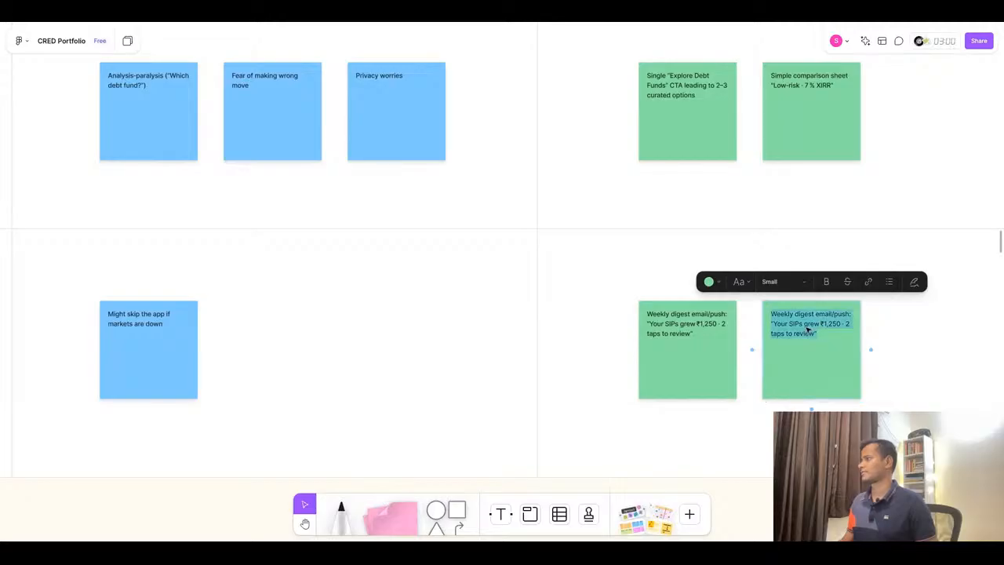
{"action": "type", "text": "• Streak badge after 4 consecutive reviews"}
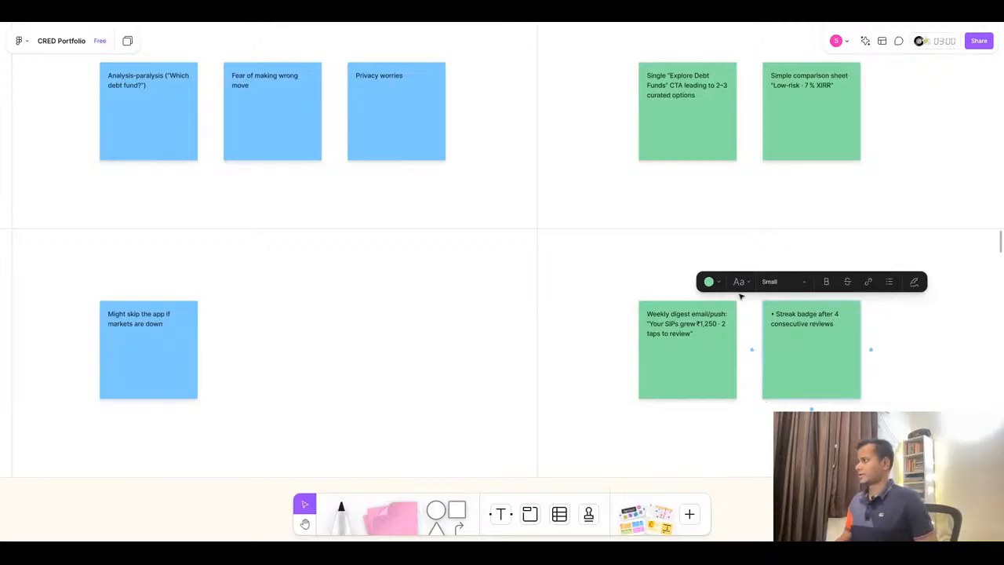
{"action": "key", "text": "BackSpace"}
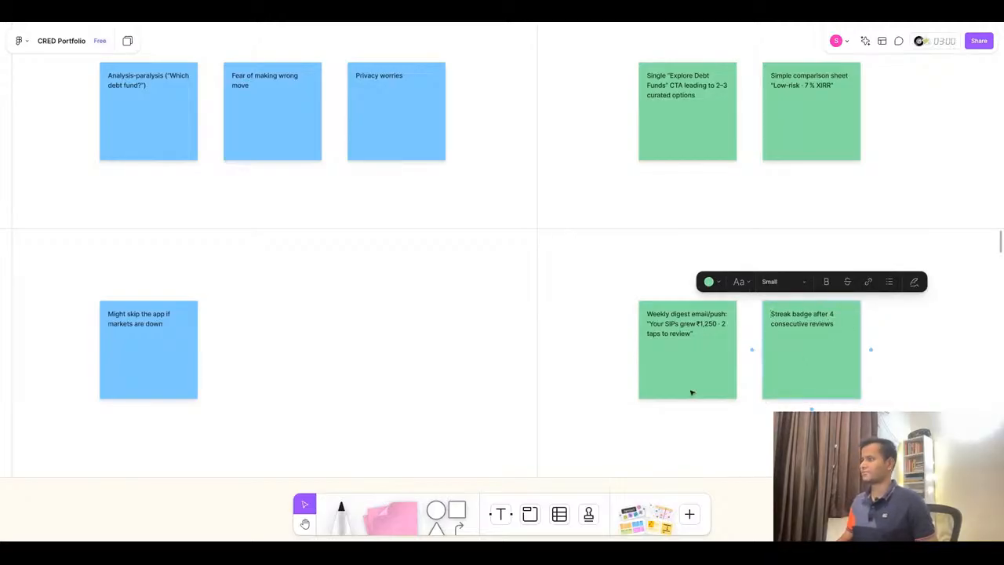
- Zoom out to review the completed Aisha Patel user journey map
{"action": "scroll", "coordinate": [554, 229], "scroll_direction": "down", "scroll_amount": 5}
{"action": "scroll", "coordinate": [554, 229], "scroll_direction": "down", "scroll_amount": 8}
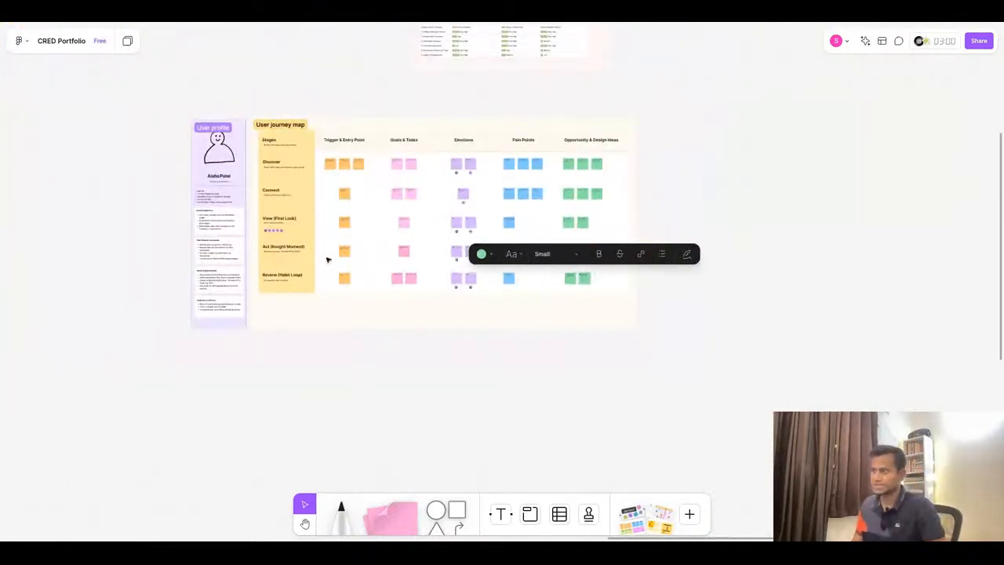
{"action": "scroll", "coordinate": [250, 137], "scroll_direction": "up", "scroll_amount": 5}
{"action": "scroll", "coordinate": [250, 137], "scroll_direction": "down", "scroll_amount": 2}
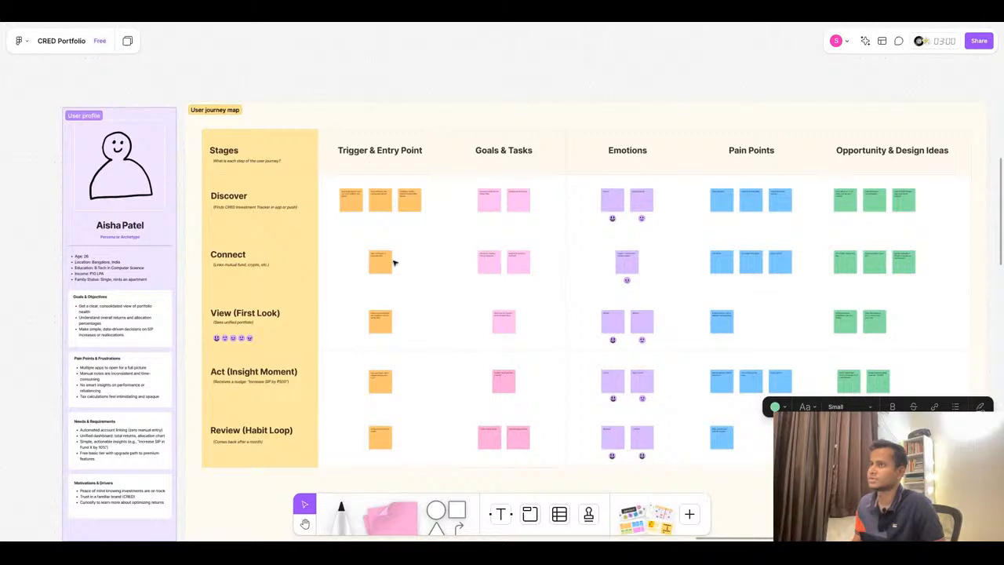
{"action": "scroll", "coordinate": [396, 262], "scroll_direction": "down", "scroll_amount": 5}
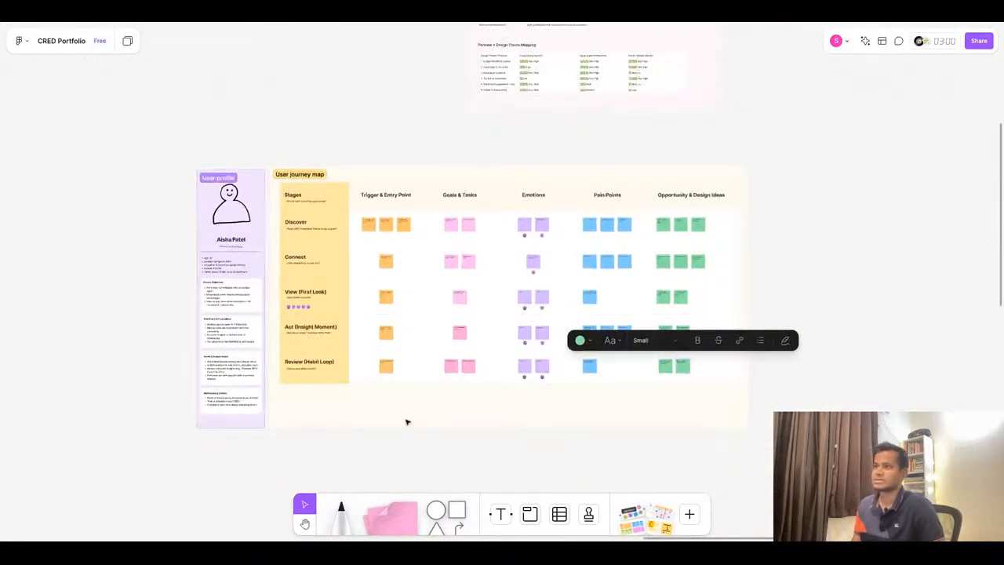
{"action": "left_click", "coordinate": [406, 422]}
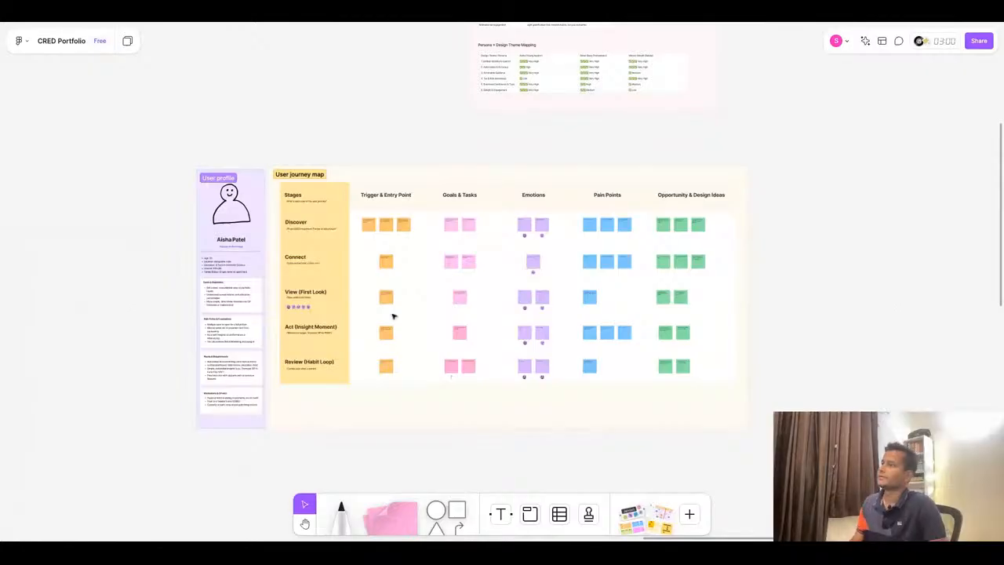
- Duplicate the entire Aisha Patel user profile and journey map block beside the original
{"action": "scroll", "coordinate": [466, 128], "scroll_direction": "down", "scroll_amount": 3}
{"action": "scroll", "coordinate": [479, 351], "scroll_direction": "up", "scroll_amount": 2}
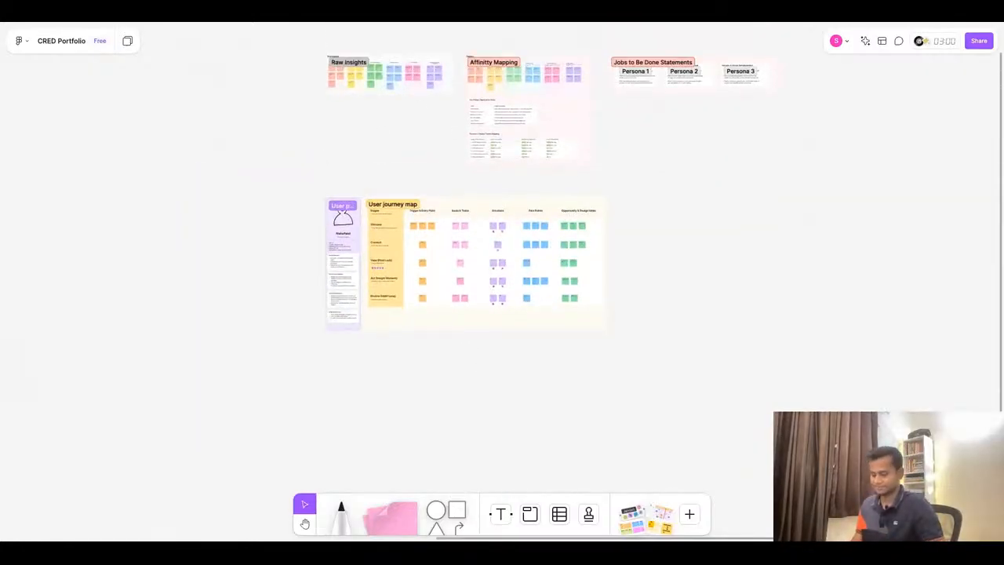
{"action": "left_click", "coordinate": [452, 326]}
{"action": "left_click", "coordinate": [267, 338]}
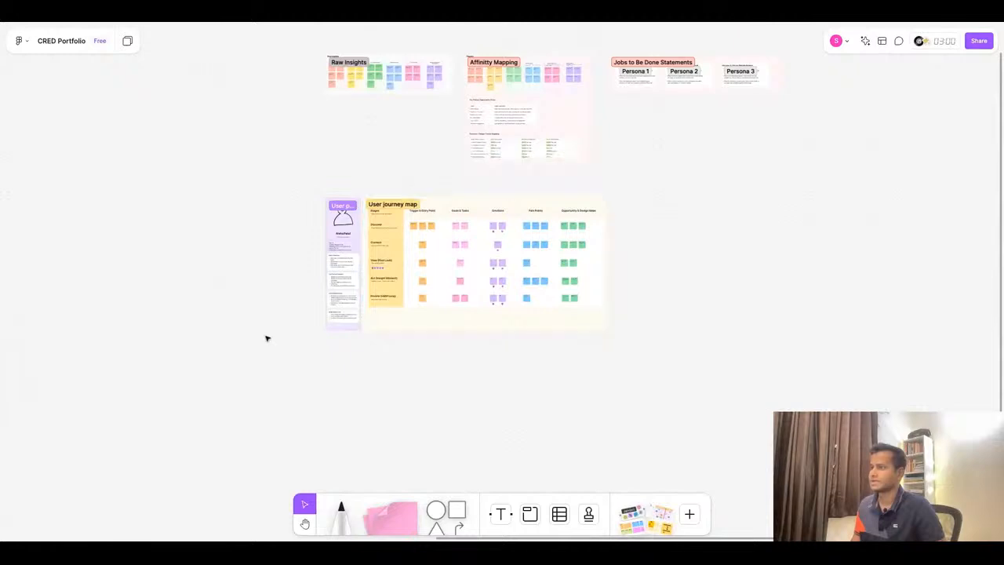
{"action": "mouse_move", "coordinate": [287, 193]}
{"action": "left_mouse_down"}
{"action": "mouse_move", "coordinate": [584, 330]}
{"action": "mouse_move", "coordinate": [288, 193]}
{"action": "left_mouse_up"}
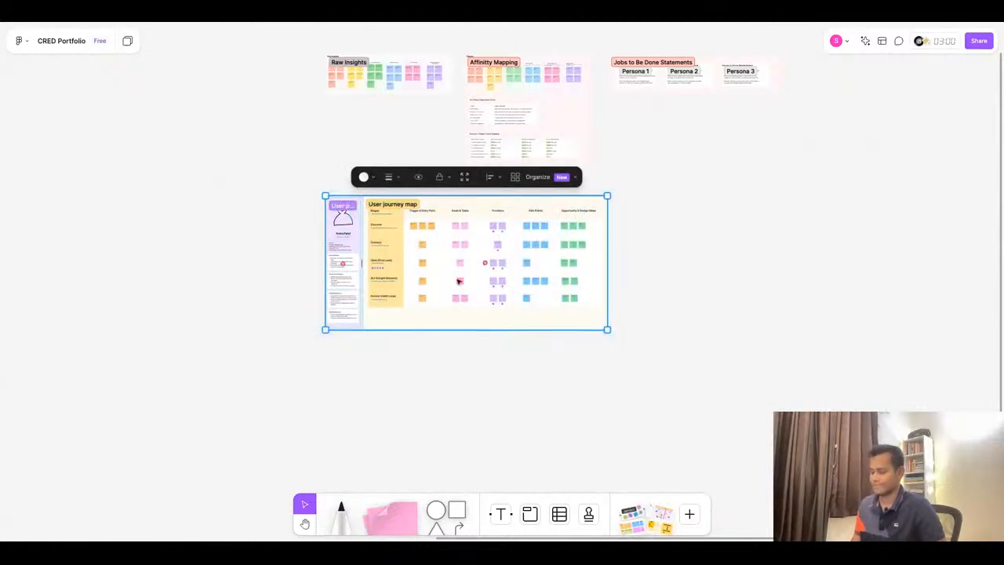
{"action": "left_click_drag", "start_coordinate": [459, 280], "coordinate": [745, 316]}
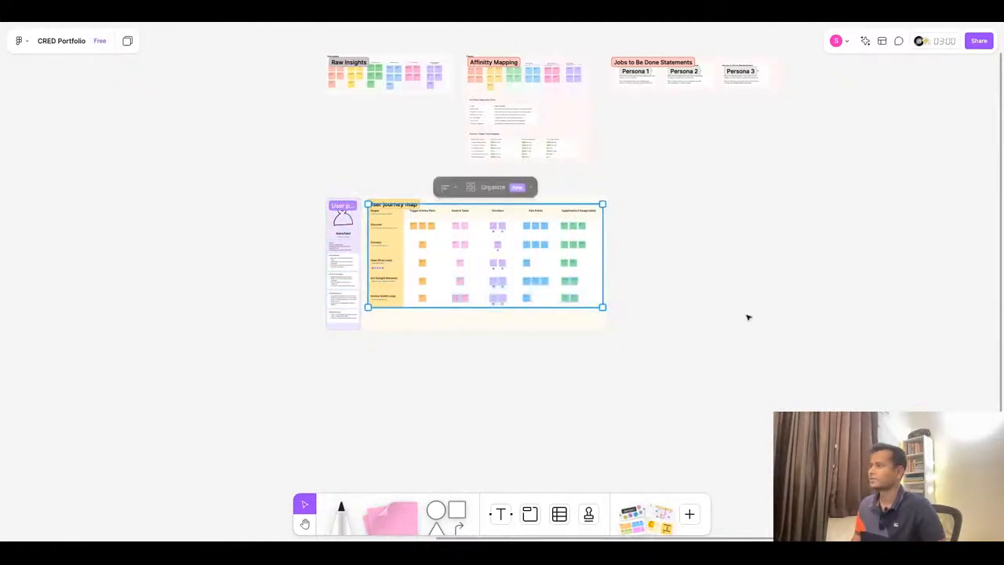
{"action": "left_click", "coordinate": [748, 316]}
{"action": "left_click_drag", "start_coordinate": [291, 194], "coordinate": [790, 390]}
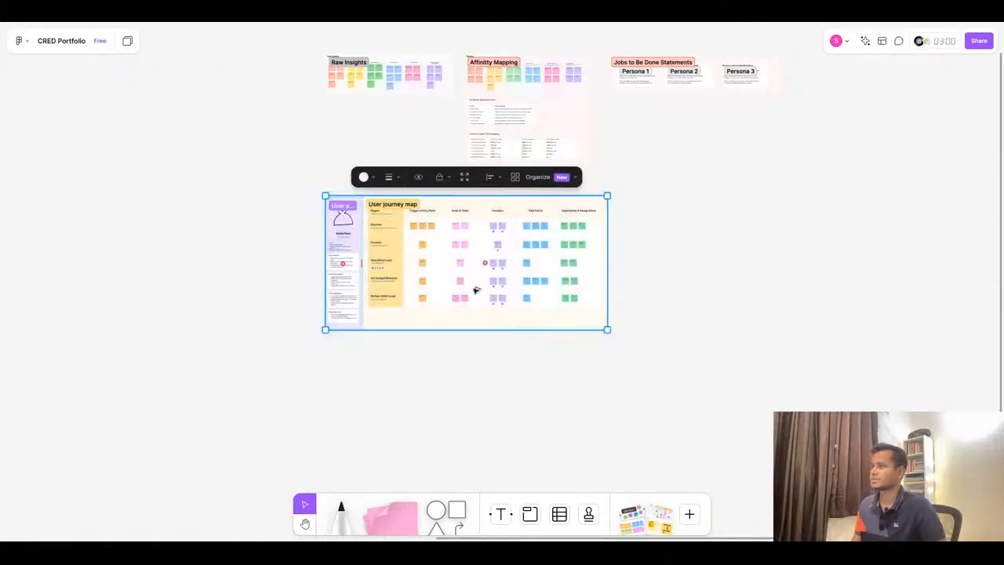
{"action": "key", "text": "ctrl+d"}
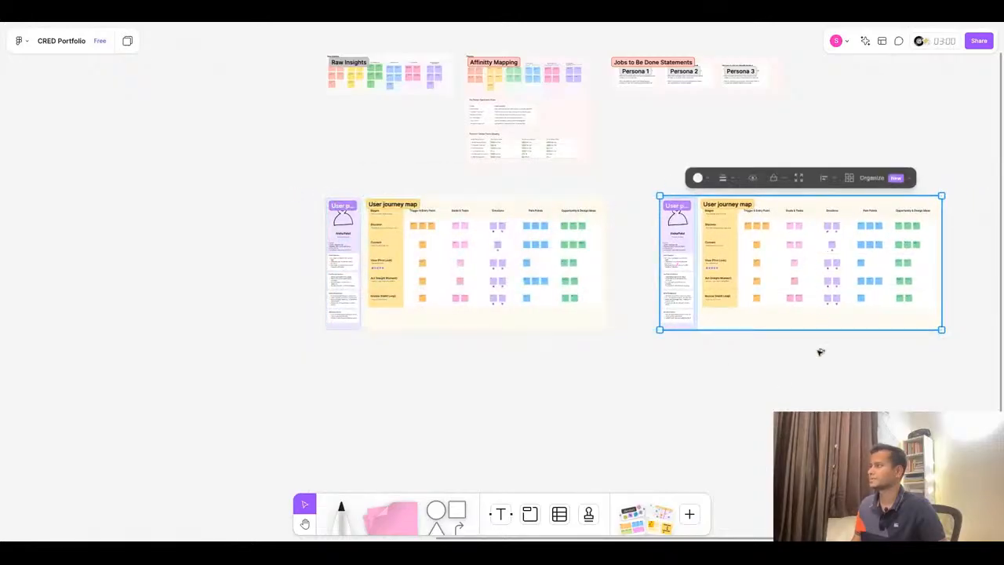
{"action": "left_click", "coordinate": [825, 392]}
- Change the duplicated user profile section's colour to light green
{"action": "scroll", "coordinate": [902, 263], "scroll_direction": "up", "scroll_amount": 5}
{"action": "scroll", "coordinate": [542, 318], "scroll_direction": "down", "scroll_amount": 5}
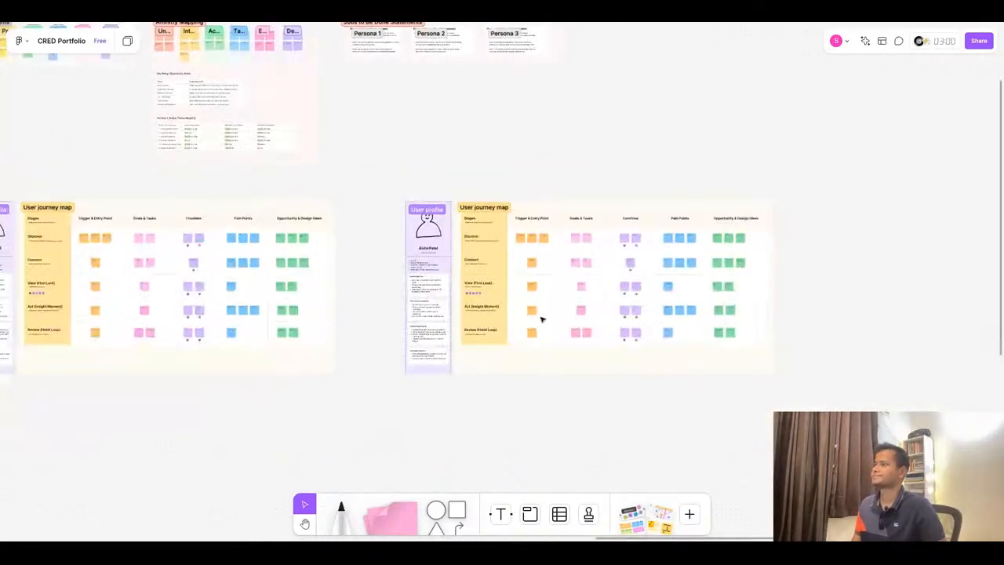
{"action": "left_click", "coordinate": [450, 252]}
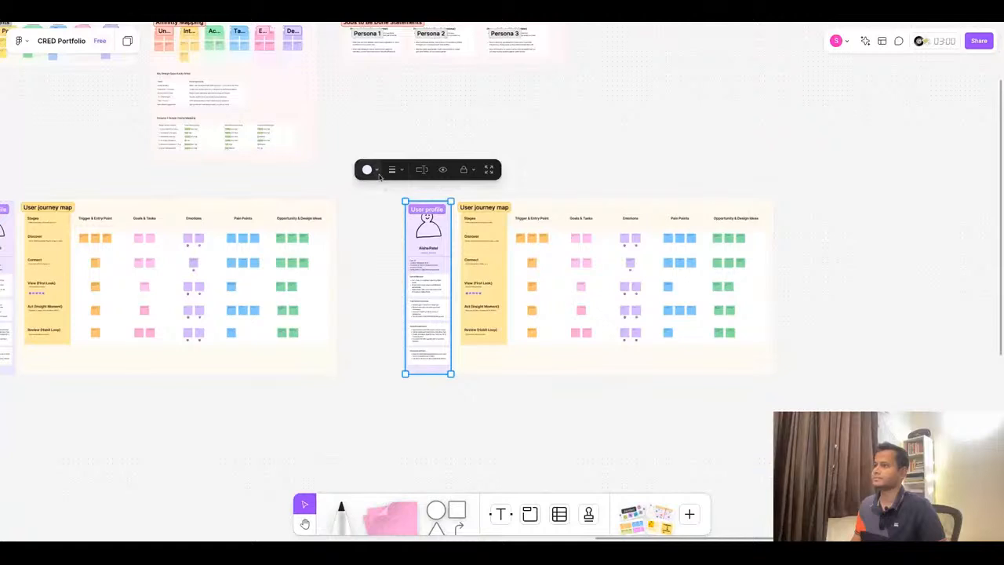
{"action": "left_click", "coordinate": [366, 169]}
{"action": "left_click", "coordinate": [368, 146]}
{"action": "left_click", "coordinate": [397, 257]}
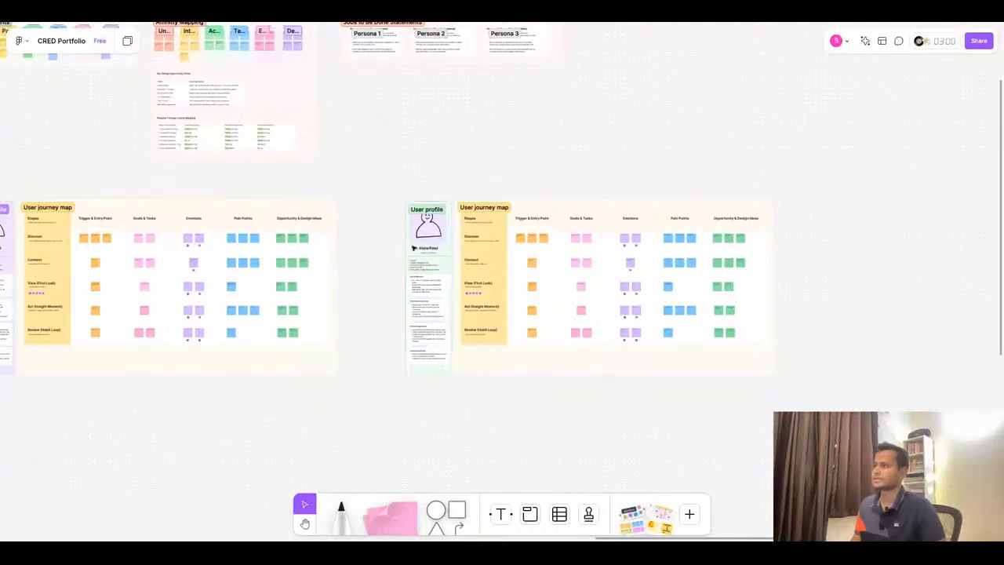
- Change the duplicated user journey map section's colour to light blue
{"action": "left_click", "coordinate": [590, 206]}
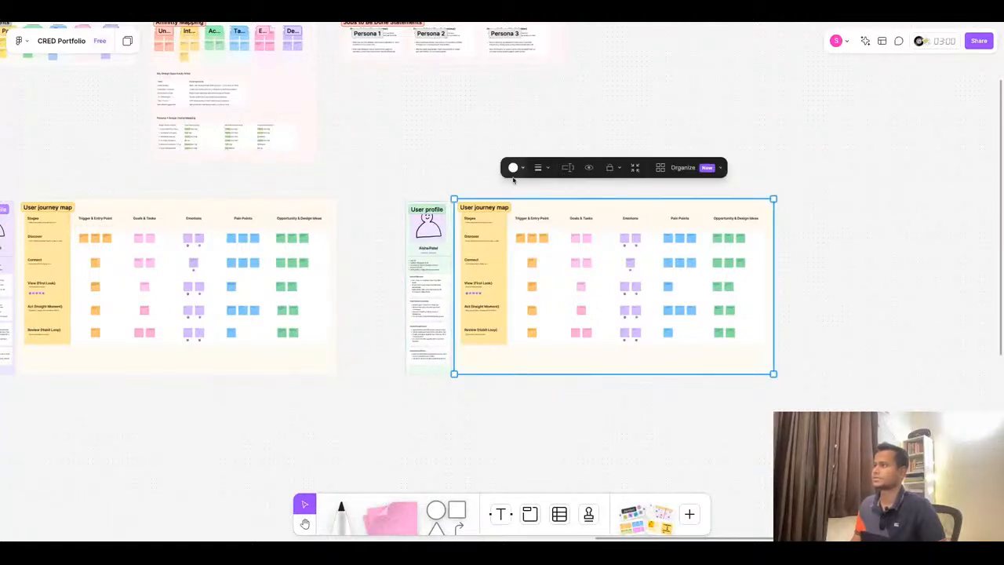
{"action": "left_click", "coordinate": [521, 171]}
{"action": "left_click", "coordinate": [530, 142]}
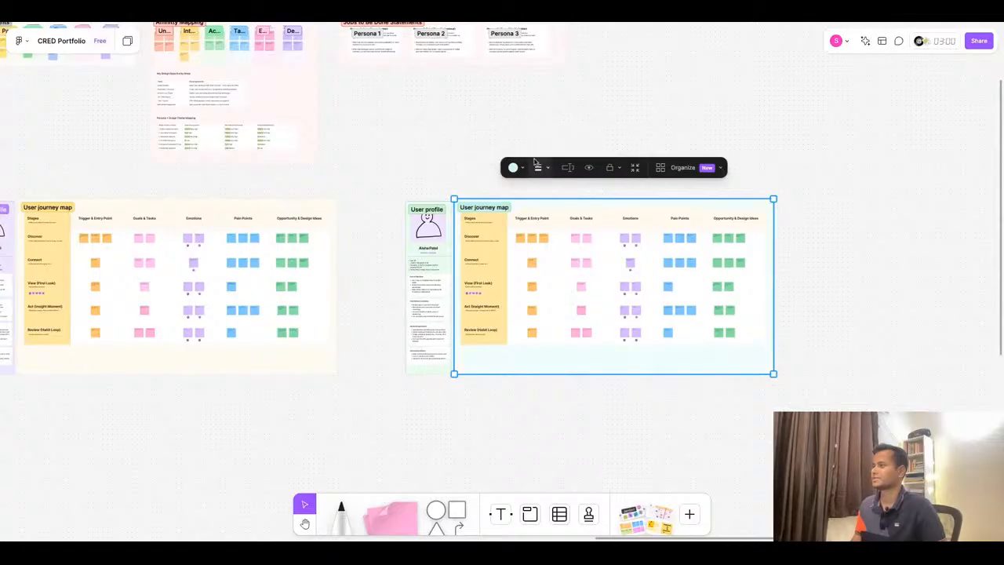
{"action": "left_click", "coordinate": [648, 430]}
- Compare the ChatGPT journey output with the original journey map on the board
{"action": "scroll", "coordinate": [643, 419], "scroll_direction": "down", "scroll_amount": 2}
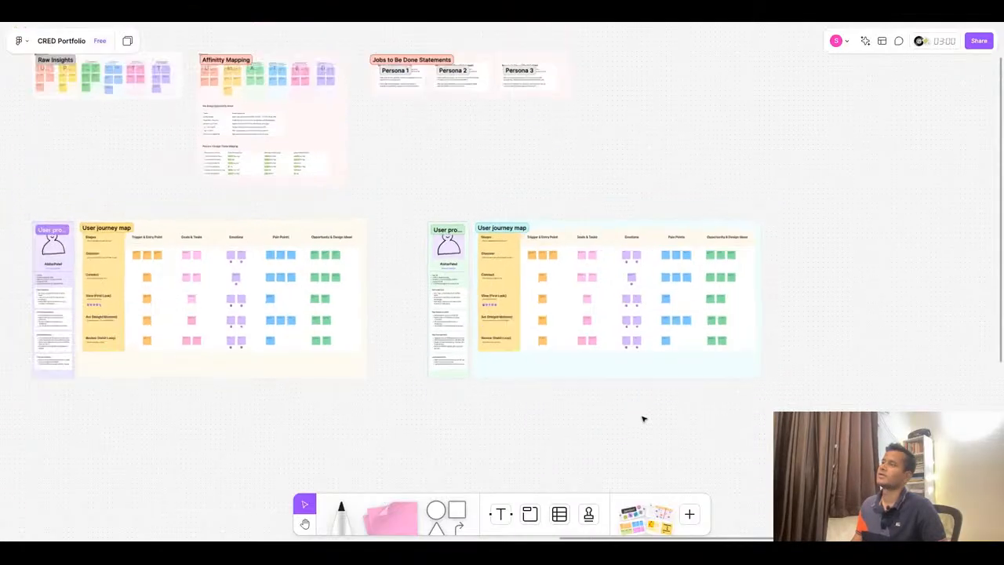
{"action": "scroll", "coordinate": [657, 392], "scroll_direction": "up", "scroll_amount": 5}
{"action": "scroll", "coordinate": [347, 211], "scroll_direction": "up", "scroll_amount": 2}
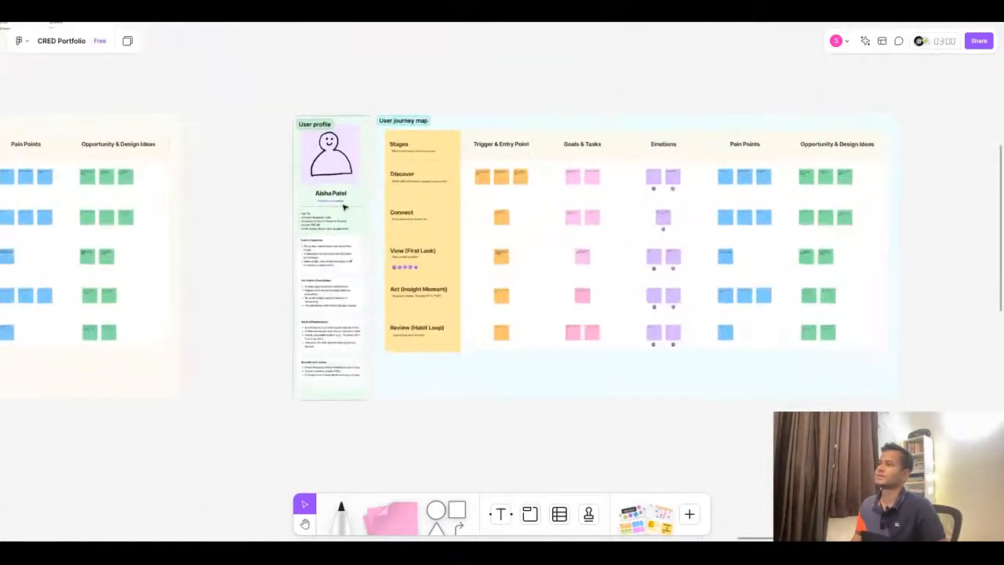
{"action": "left_click", "coordinate": [432, 24]}
{"action": "scroll", "coordinate": [568, 412], "scroll_direction": "down", "scroll_amount": 3}
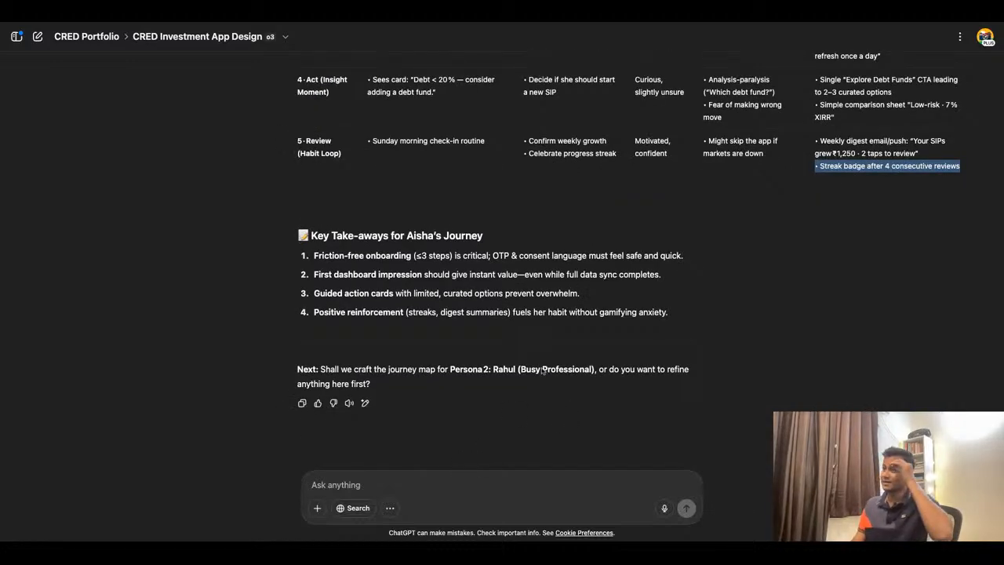
{"action": "left_click", "coordinate": [352, 24]}
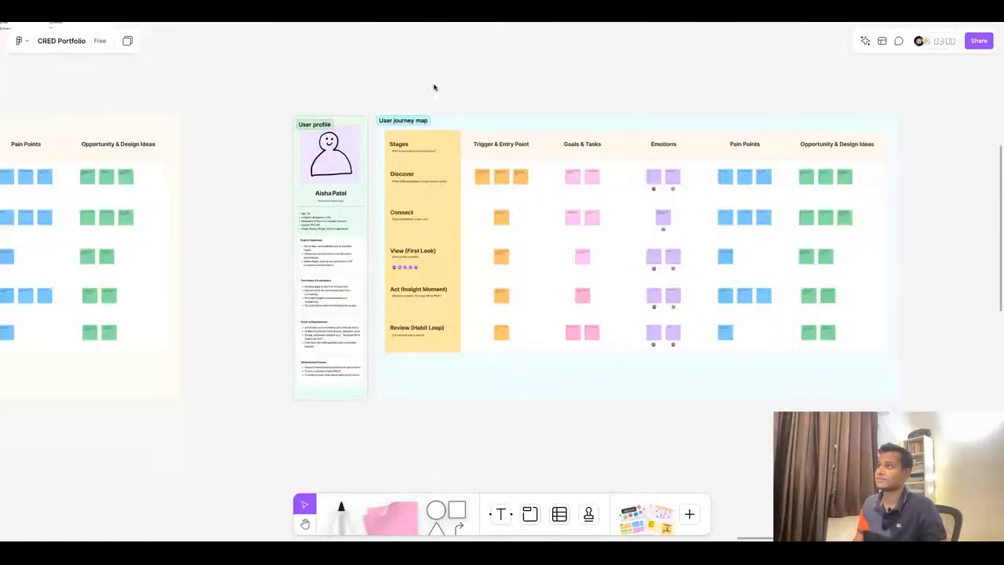
{"action": "scroll", "coordinate": [593, 159], "scroll_direction": "down", "scroll_amount": 5}
{"action": "scroll", "coordinate": [141, 262], "scroll_direction": "up", "scroll_amount": 10}
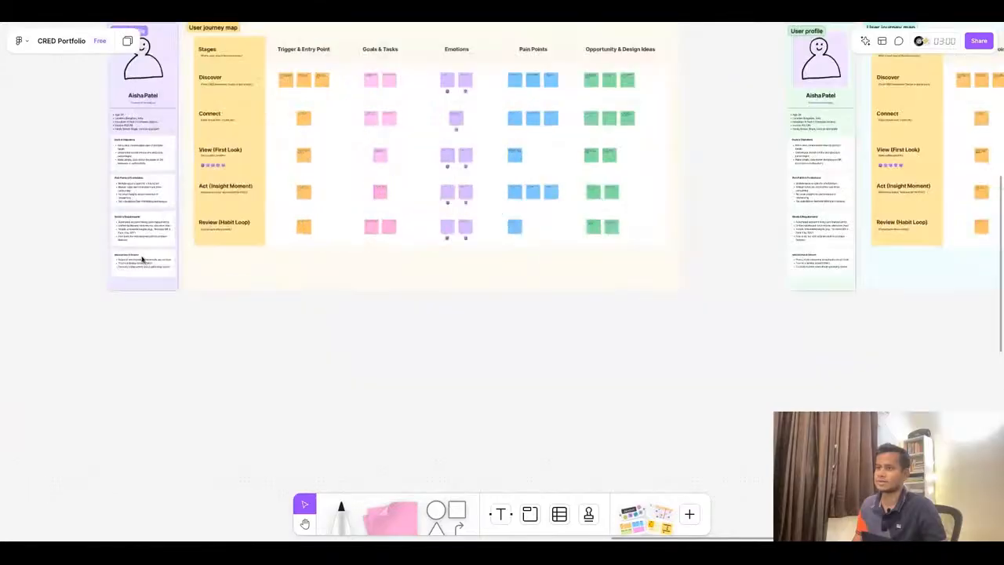
{"action": "scroll", "coordinate": [296, 244], "scroll_direction": "up", "scroll_amount": 4}
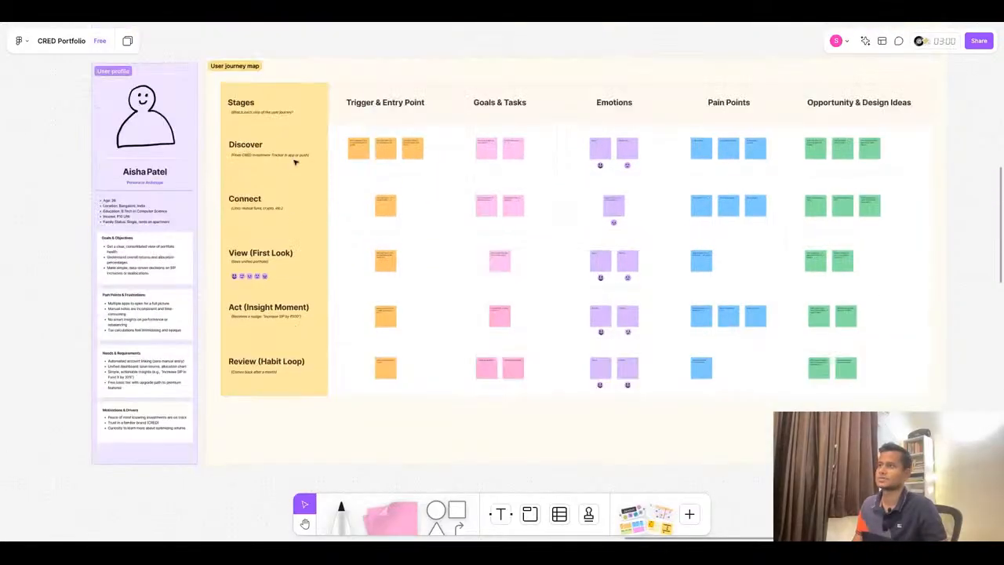
- Copy the 'Aisha Patel' name text, paste it below the original journey map, and left-align it
{"action": "left_click", "coordinate": [154, 176]}
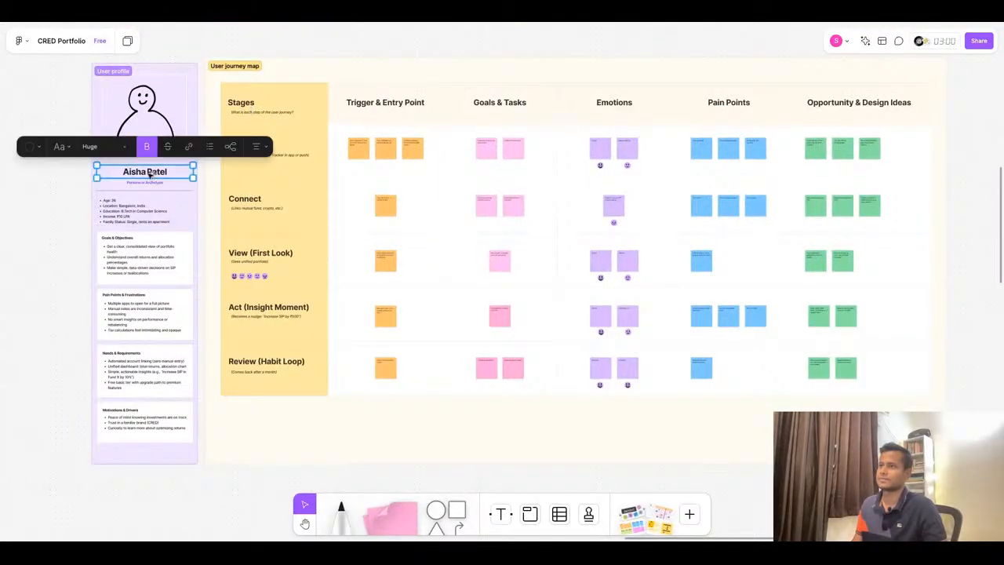
{"action": "key", "text": "ctrl+c"}
{"action": "key", "text": "ctrl+v"}
{"action": "left_click_drag", "start_coordinate": [268, 391], "coordinate": [269, 400]}
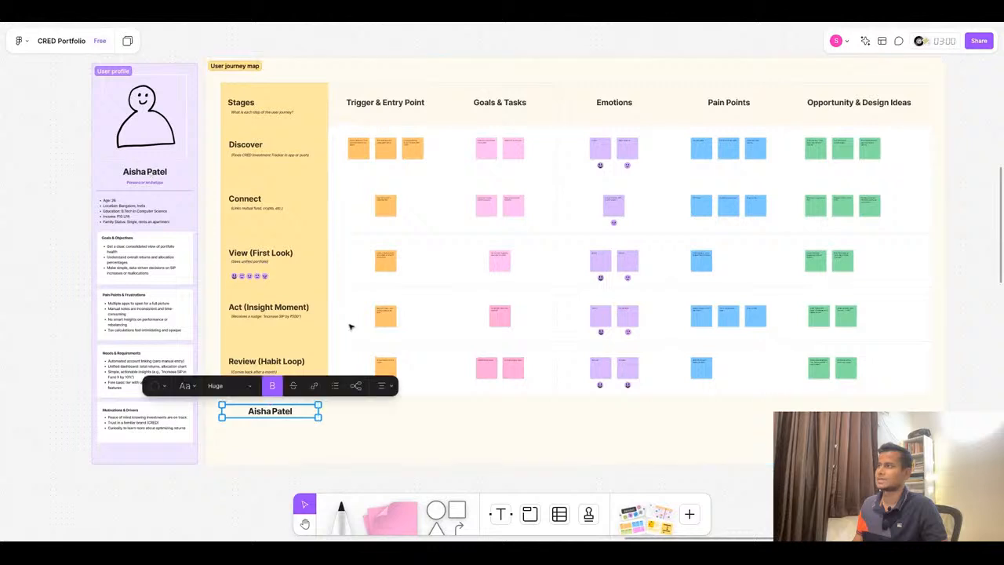
{"action": "left_click", "coordinate": [381, 385]}
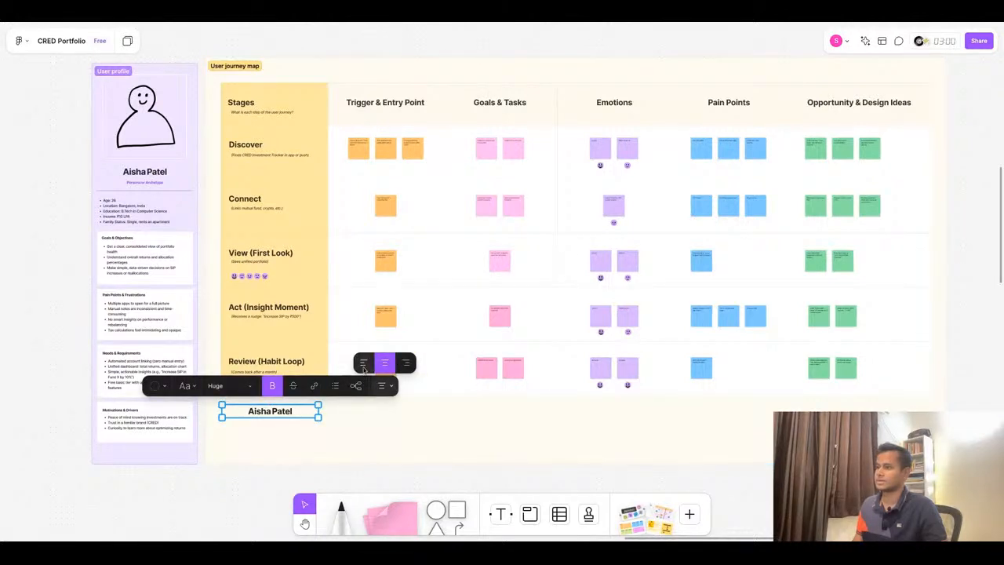
{"action": "left_click", "coordinate": [365, 363]}
- Replace the pasted text with the heading 'Key Take-aways for Aisha's Journey' copied from ChatGPT and widen it
{"action": "triple_click", "coordinate": [249, 414]}
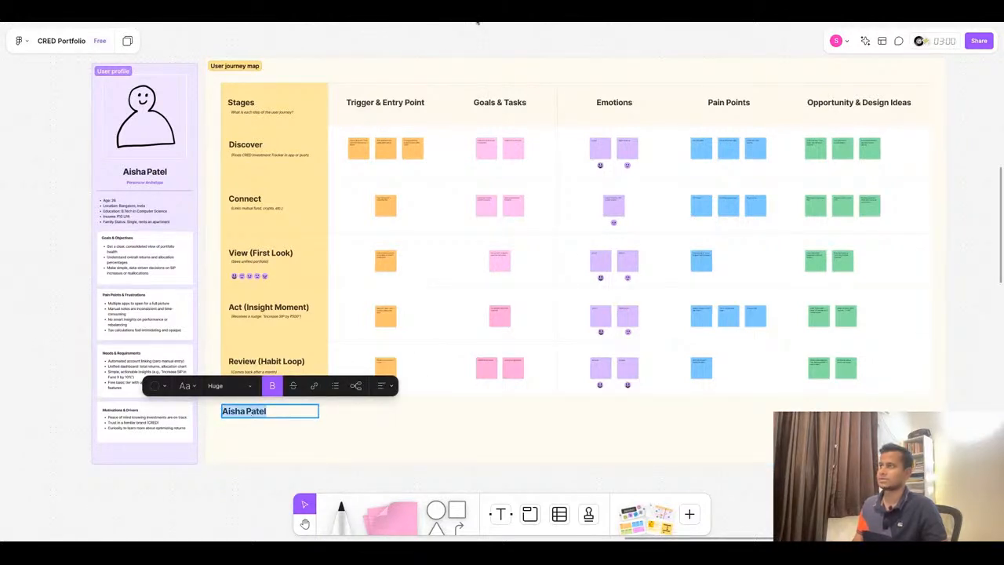
{"action": "left_click", "coordinate": [502, 11]}
{"action": "triple_click", "coordinate": [312, 230]}
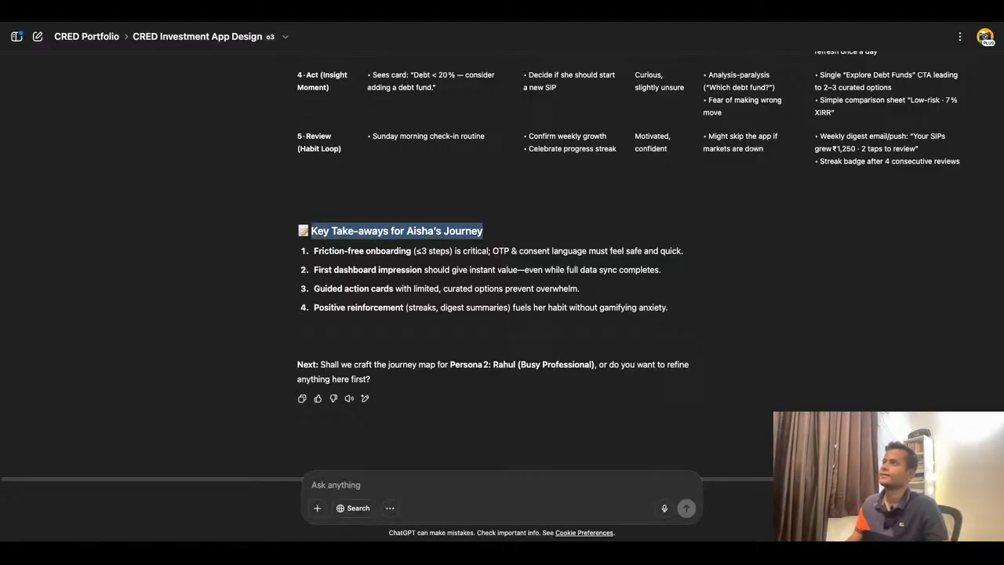
{"action": "key", "text": "ctrl+Tab"}
{"action": "triple_click", "coordinate": [253, 412]}
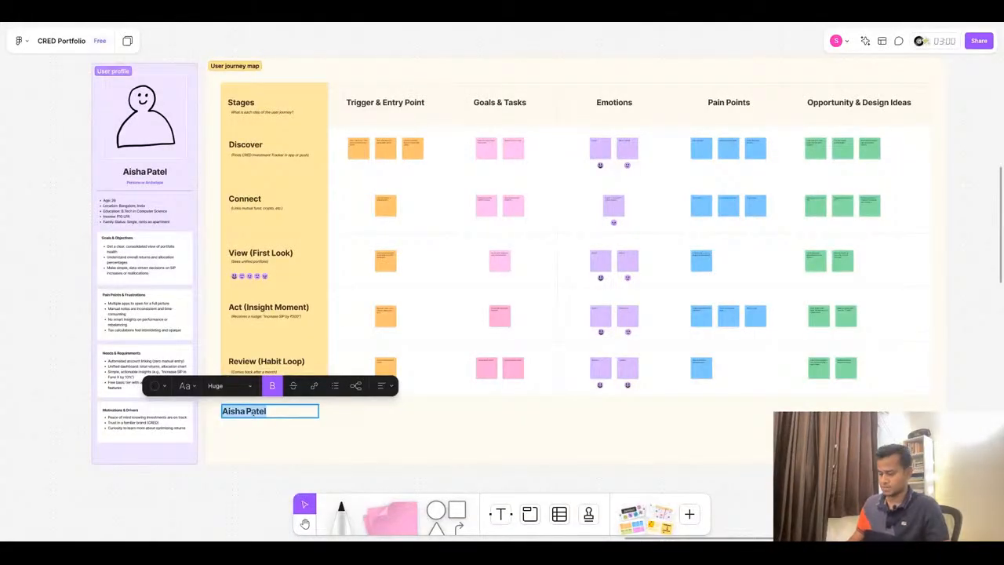
{"action": "key", "text": "ctrl+v"}
{"action": "left_click_drag", "start_coordinate": [317, 417], "coordinate": [375, 415]}
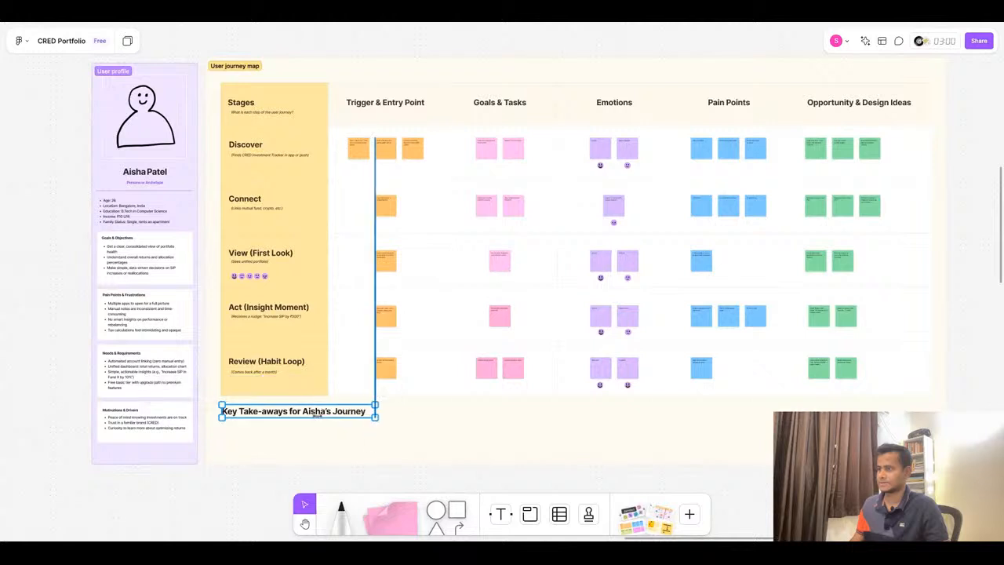
- Copy the four key take-aways from ChatGPT into a new text box under the heading and widen it
{"action": "left_click", "coordinate": [430, 22]}
{"action": "left_click", "coordinate": [633, 316]}
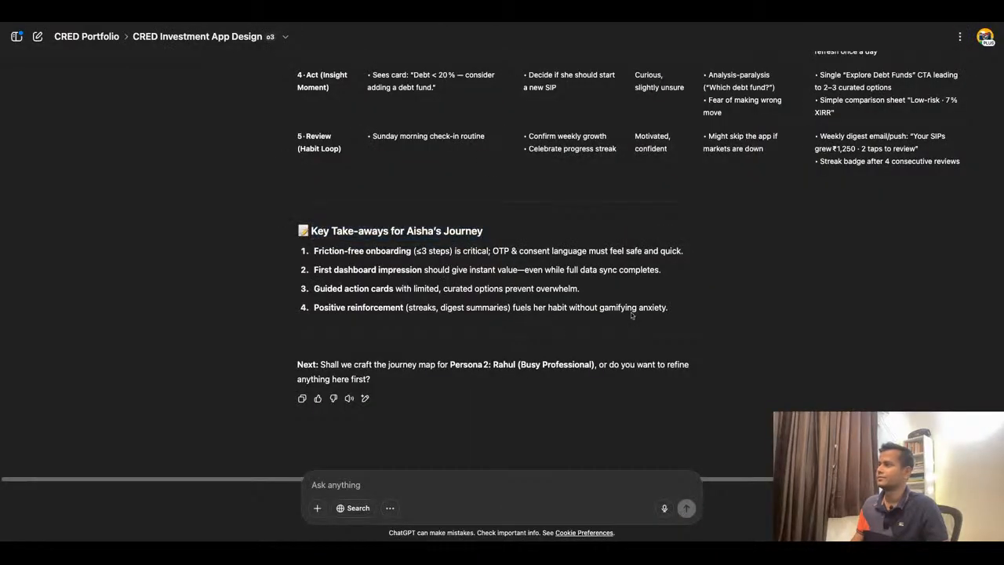
{"action": "left_click_drag", "start_coordinate": [690, 319], "coordinate": [314, 251]}
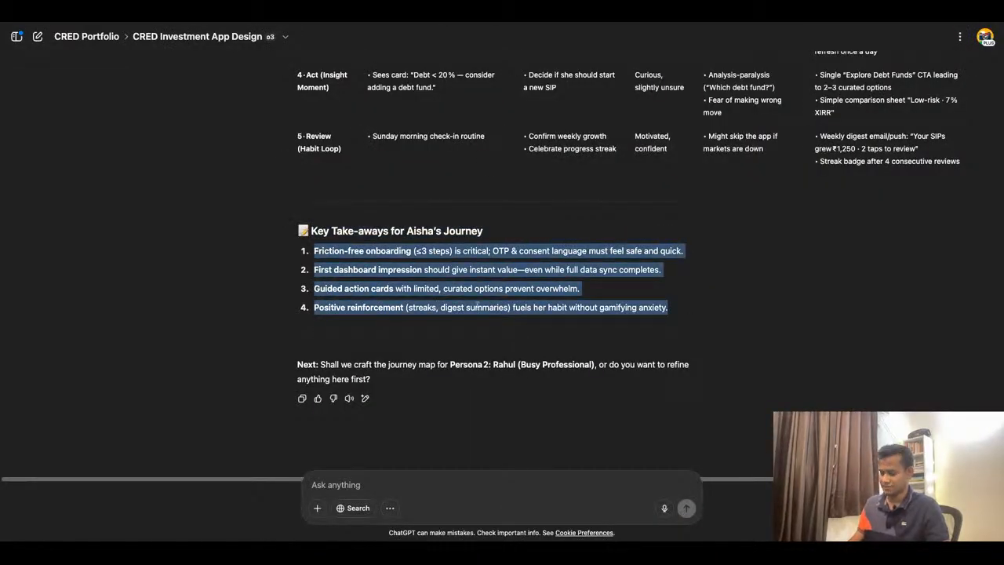
{"action": "left_click", "coordinate": [372, 23]}
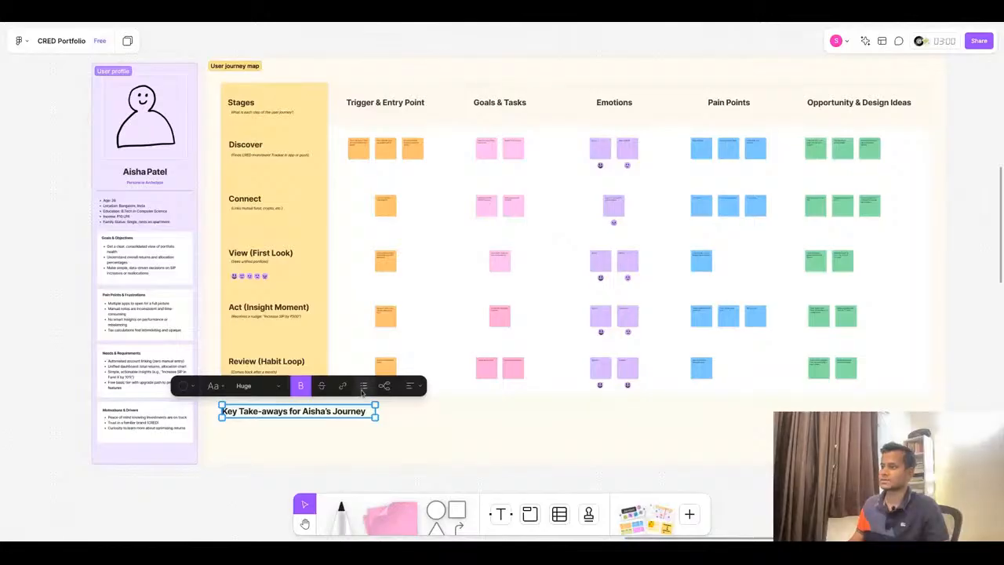
{"action": "left_click", "coordinate": [339, 441]}
{"action": "key", "text": "t"}
{"action": "left_click", "coordinate": [228, 428]}
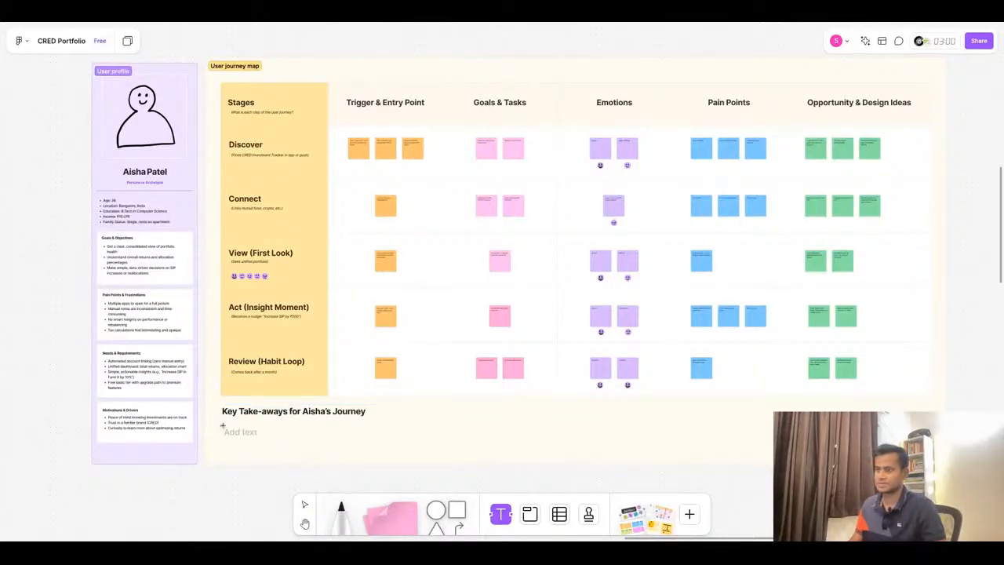
{"action": "key", "text": "ctrl+v"}
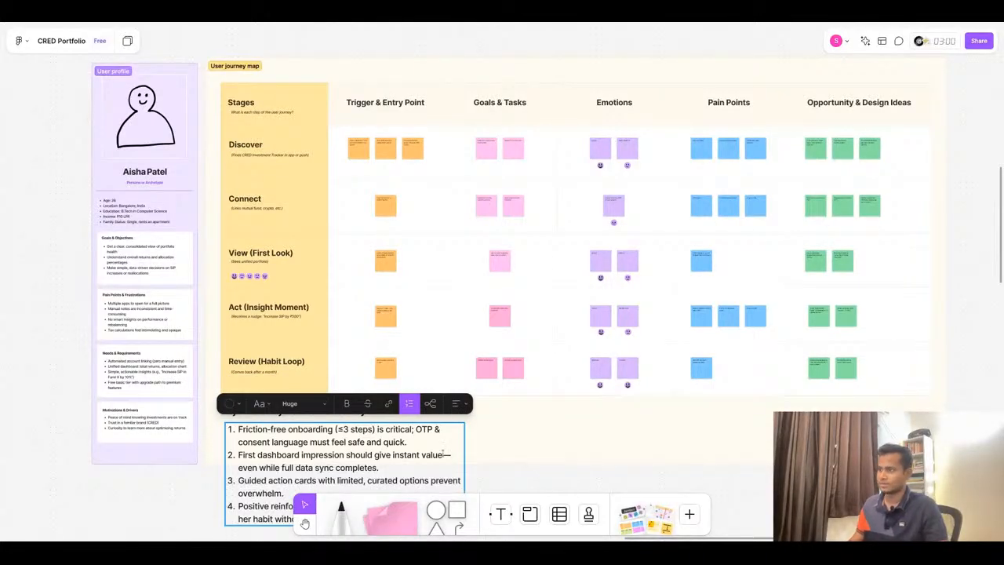
{"action": "scroll", "coordinate": [499, 412], "scroll_direction": "down", "scroll_amount": 3}
{"action": "left_click_drag", "start_coordinate": [474, 430], "coordinate": [610, 461]}
{"action": "left_click", "coordinate": [673, 435]}
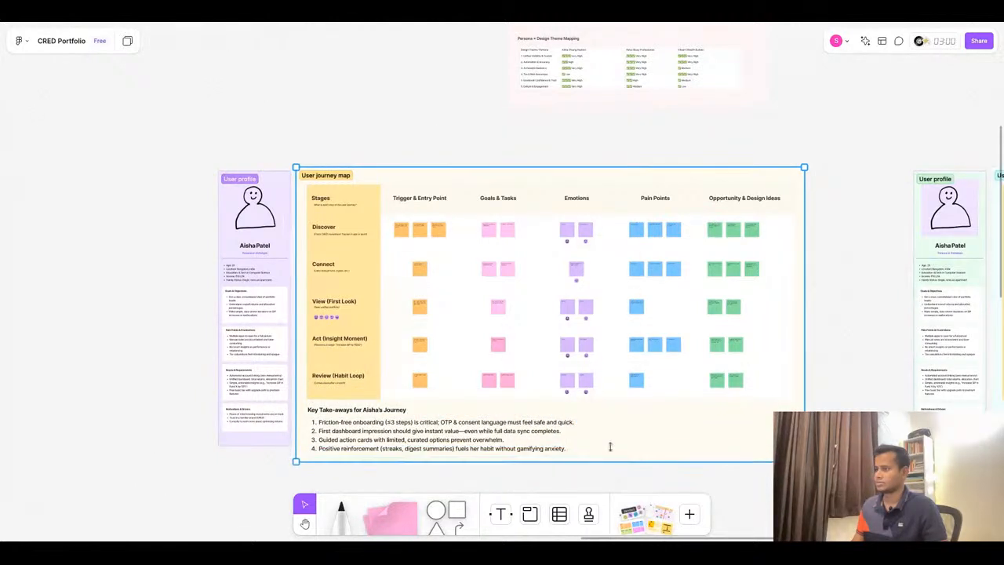
- Extend the user profile section's height to match the journey map section
{"action": "left_click", "coordinate": [273, 444]}
{"action": "left_click_drag", "start_coordinate": [274, 448], "coordinate": [273, 463]}
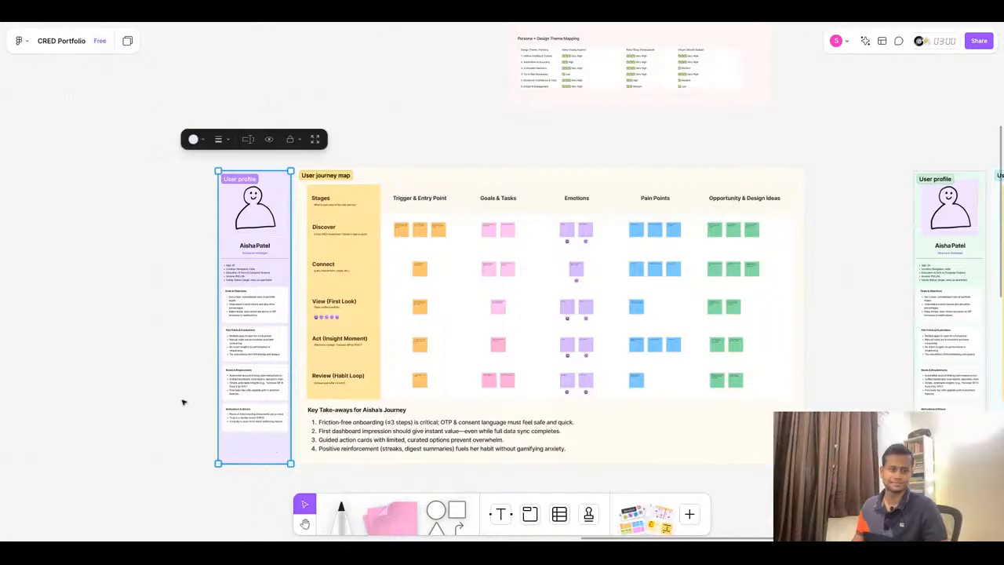
{"action": "left_click", "coordinate": [177, 376]}
{"action": "scroll", "coordinate": [181, 309], "scroll_direction": "down", "scroll_amount": 5}
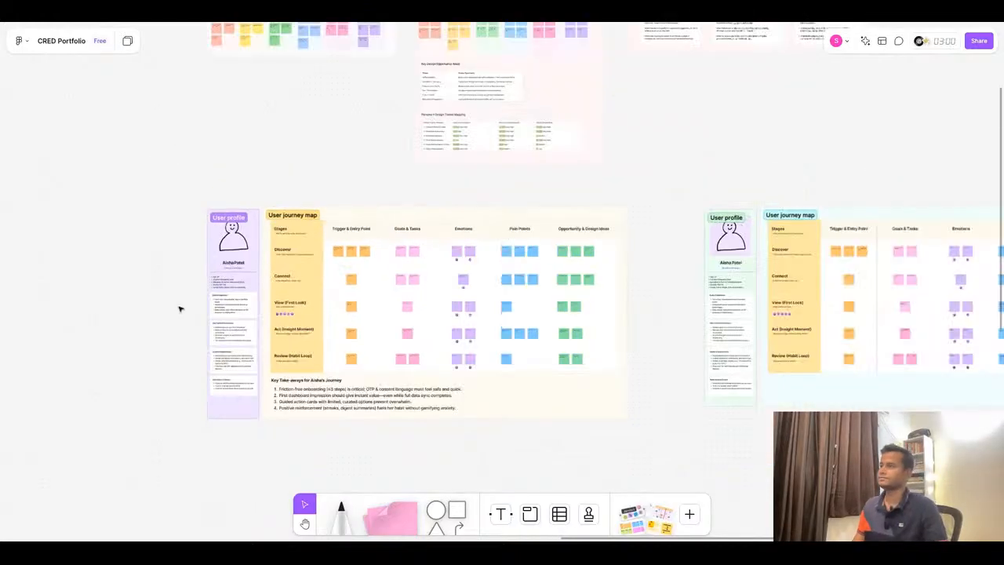
{"action": "scroll", "coordinate": [717, 328], "scroll_direction": "up", "scroll_amount": 5}
{"action": "scroll", "coordinate": [716, 328], "scroll_direction": "right", "scroll_amount": 3}
{"action": "scroll", "coordinate": [717, 328], "scroll_direction": "up", "scroll_amount": 2}
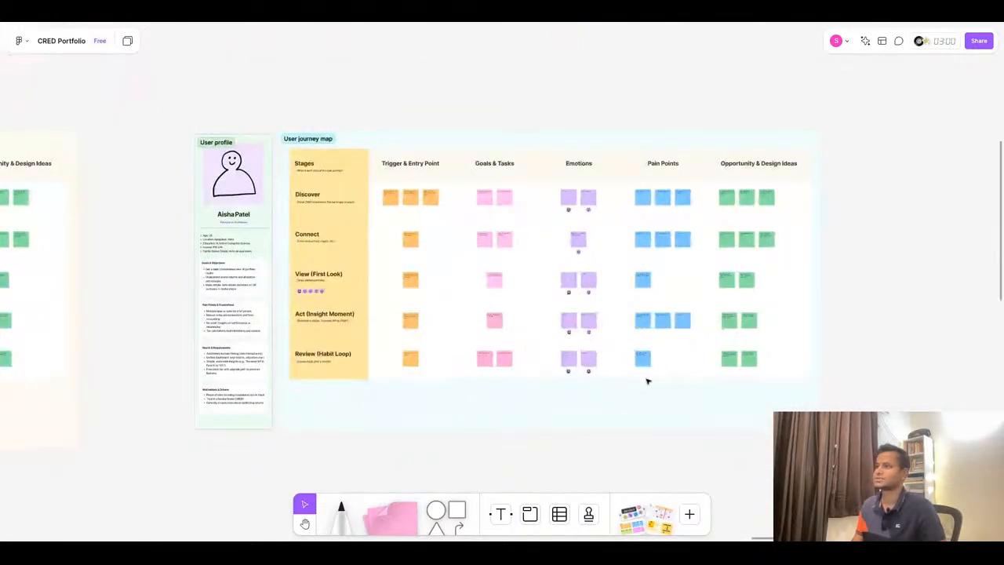
{"action": "scroll", "coordinate": [648, 381], "scroll_direction": "up", "scroll_amount": 1}
- Ask ChatGPT to move on with the message 'Let's jump to next persona.'
{"action": "left_click", "coordinate": [427, 23]}
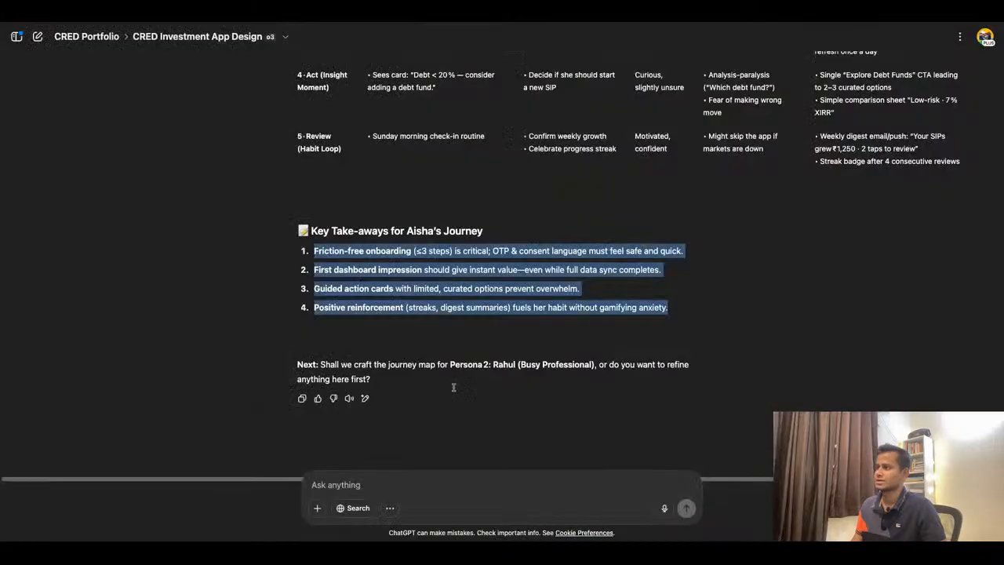
{"action": "left_click", "coordinate": [405, 483]}
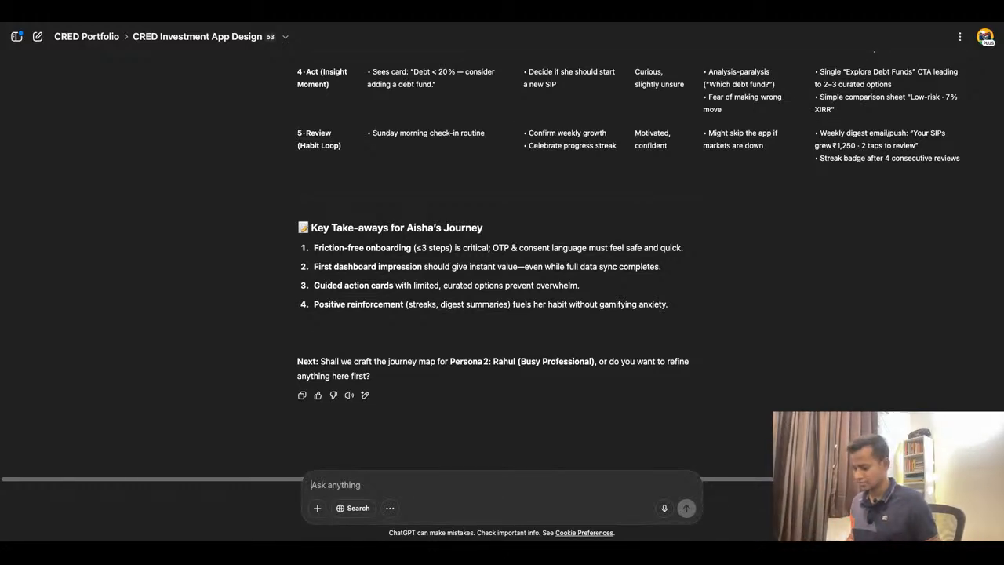
{"action": "type", "text": "Let's "}
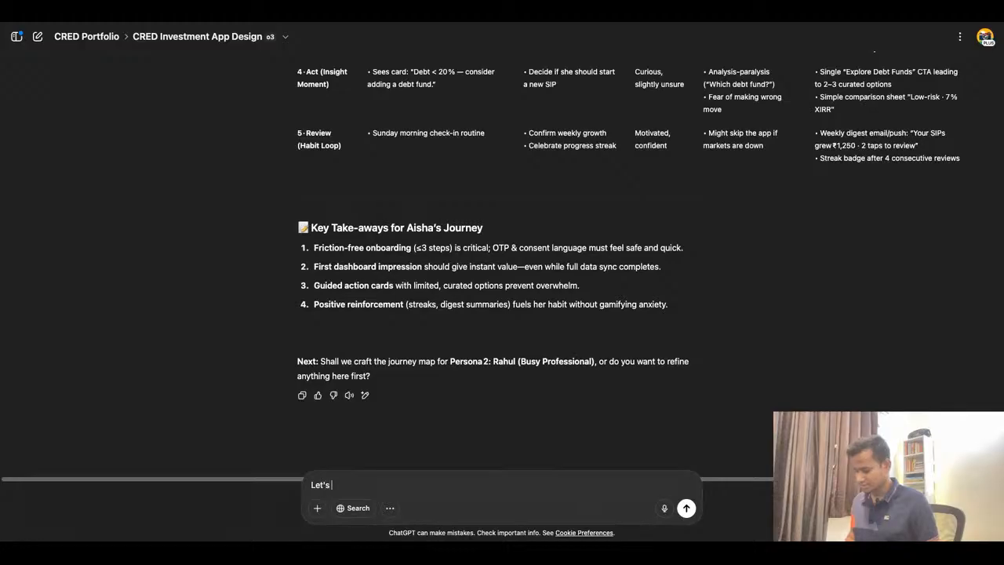
{"action": "type", "text": "jumpt to n"}
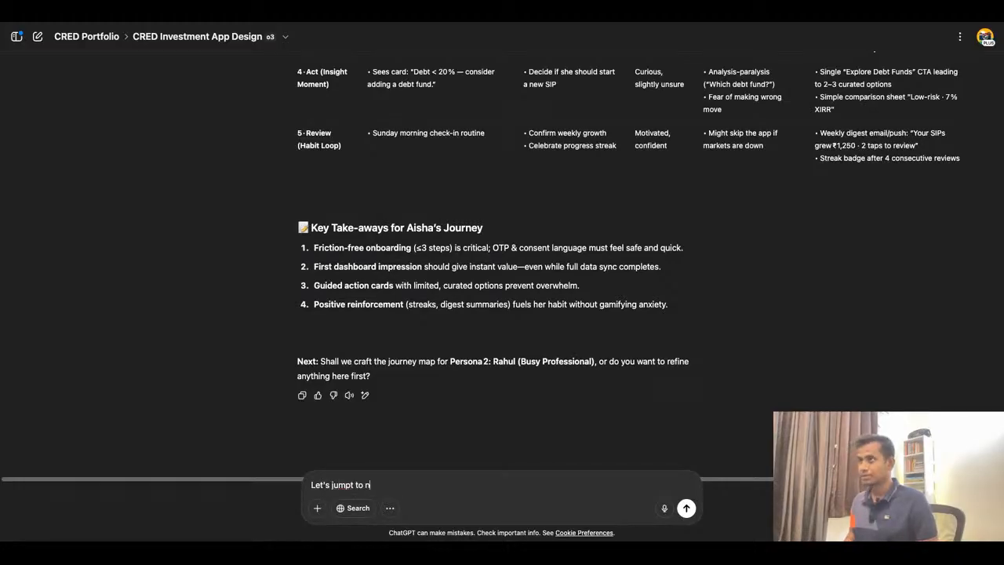
{"action": "type", "text": "ext"}
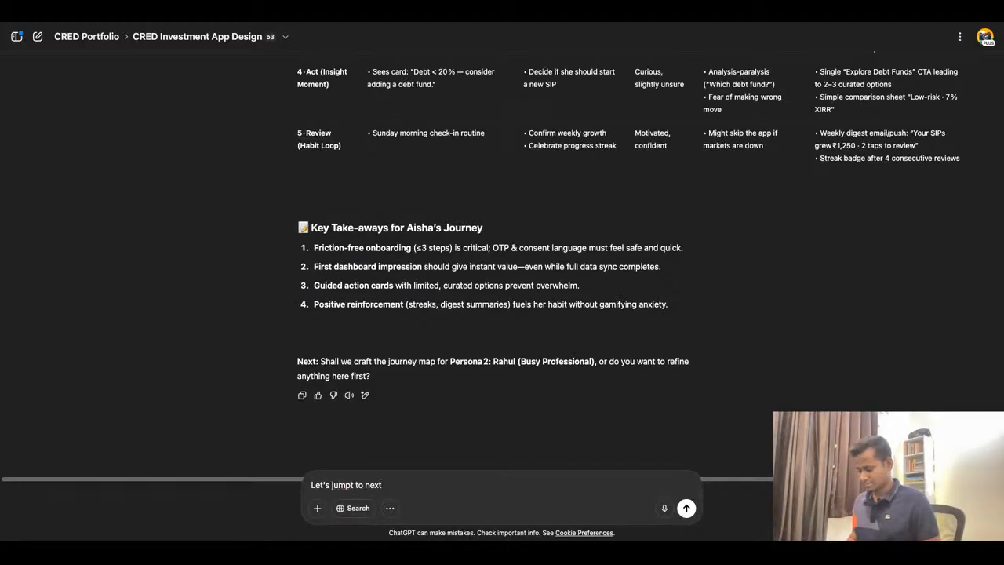
{"action": "type", "text": " persona."}
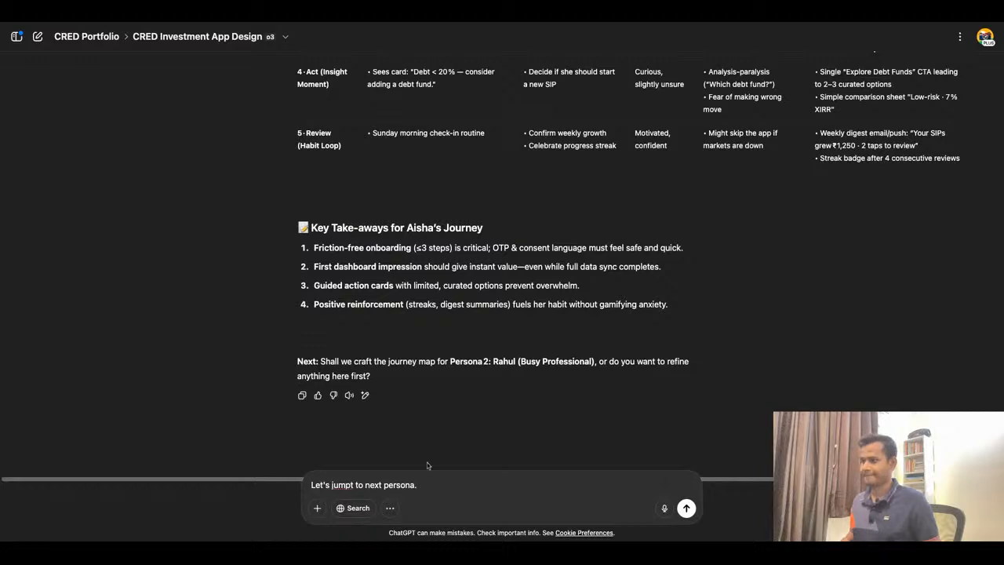
{"action": "double_click", "coordinate": [343, 485]}
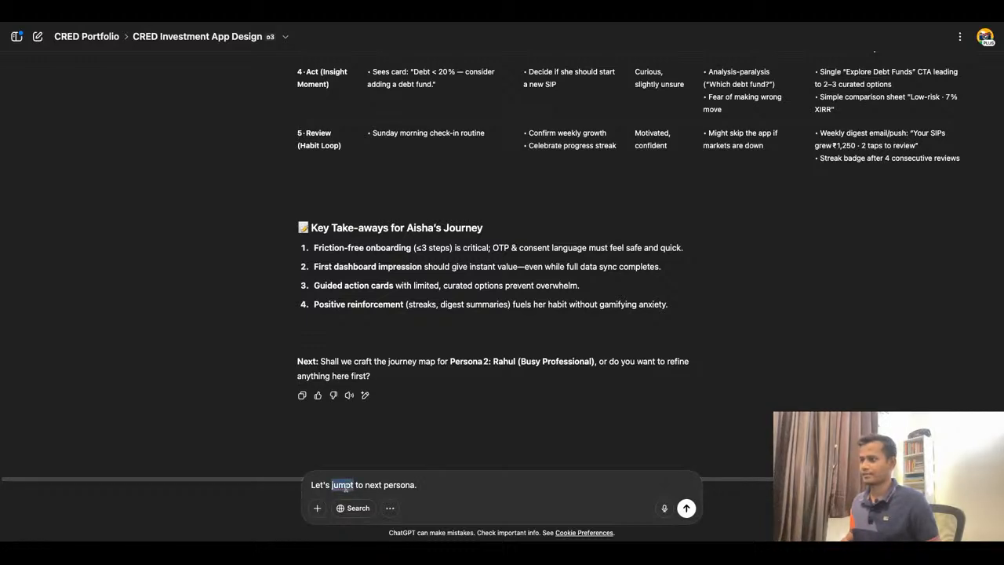
{"action": "left_click", "coordinate": [353, 486]}
{"action": "key", "text": "BackSpace"}
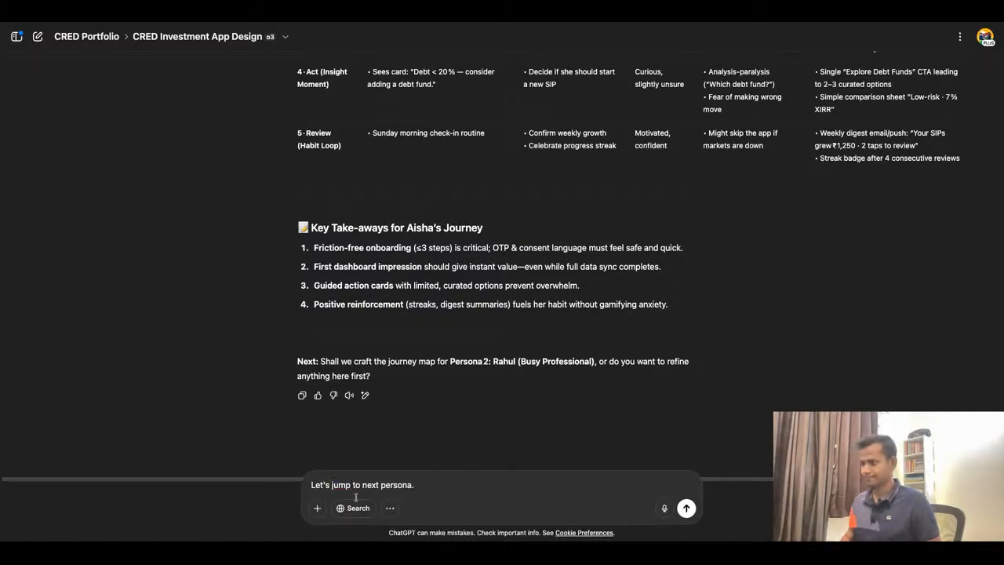
{"action": "key", "text": "Return"}
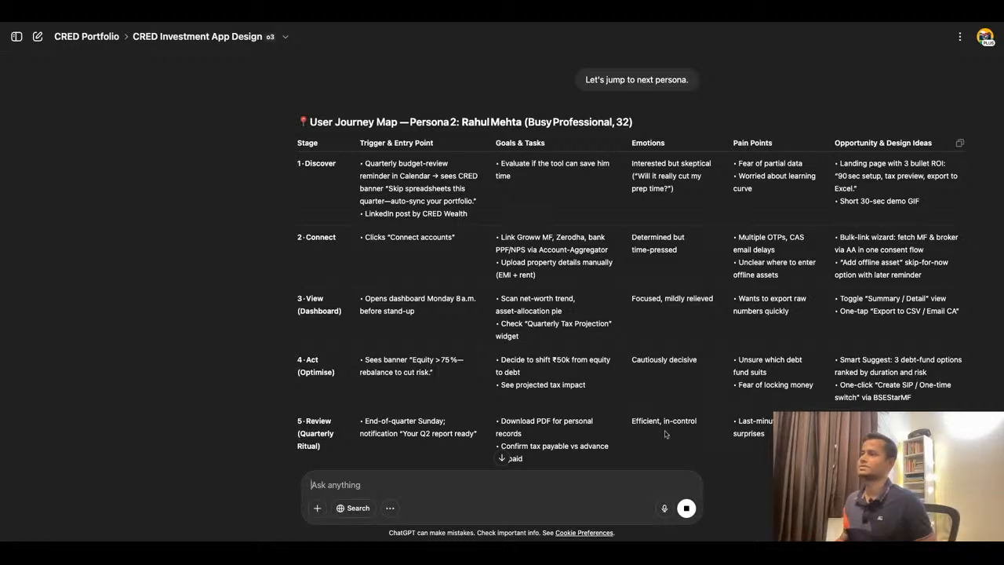
- Copy Rahul's quarterly budget-review reminder trigger from ChatGPT into the first Discover trigger sticky note on the board
{"action": "left_click_drag", "start_coordinate": [479, 201], "coordinate": [365, 163]}
{"action": "key", "text": "ctrl+c"}
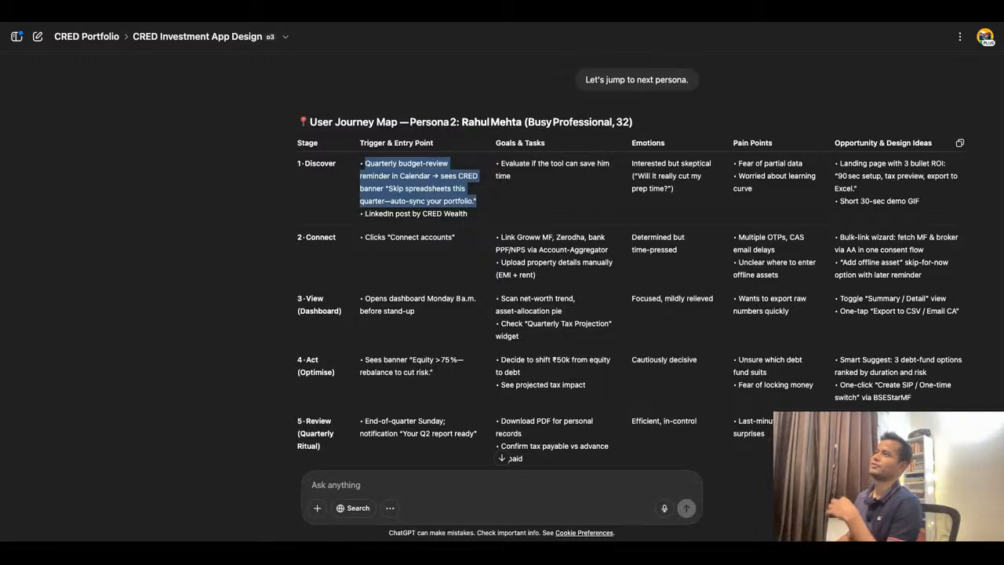
{"action": "left_click", "coordinate": [387, 19]}
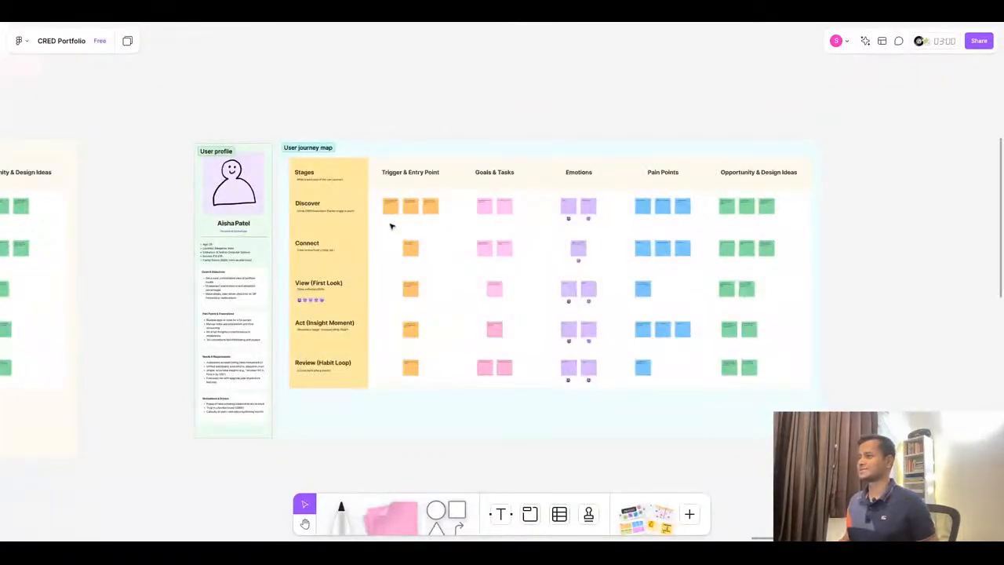
{"action": "scroll", "coordinate": [394, 219], "scroll_direction": "up", "scroll_amount": 10}
{"action": "left_click", "coordinate": [386, 190]}
{"action": "double_click", "coordinate": [387, 190]}
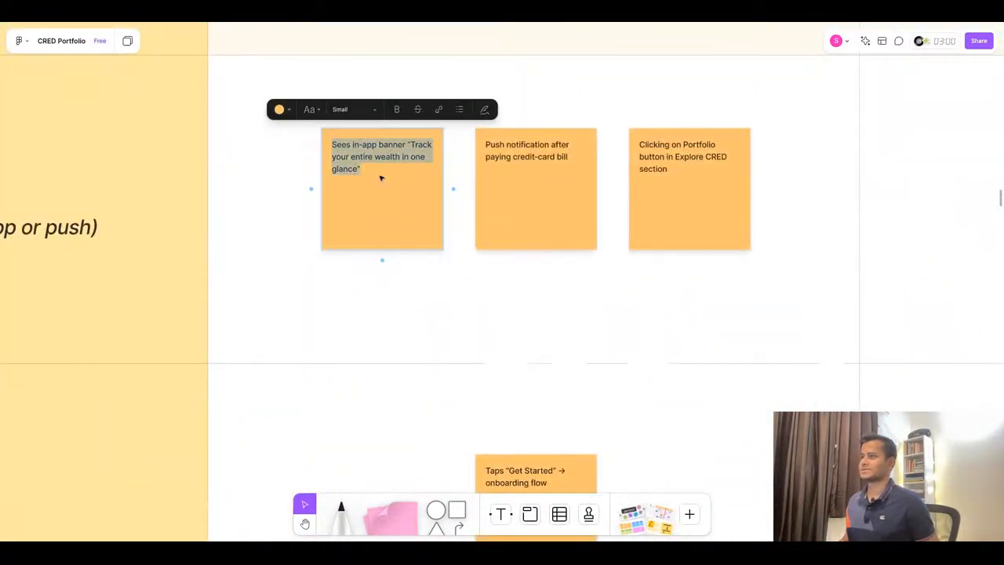
{"action": "key", "text": "ctrl+v"}
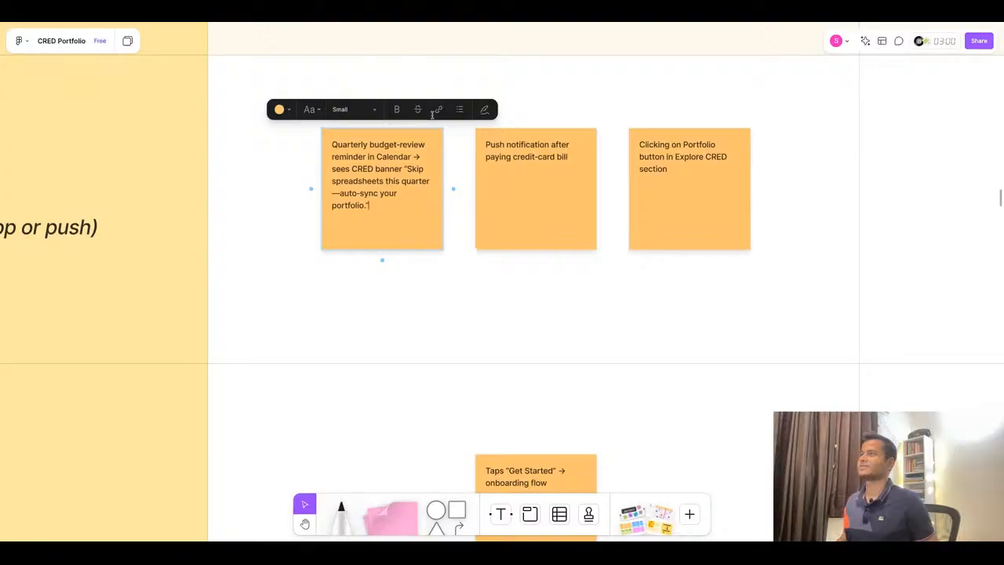
- Copy the 'LinkedIn post by CRED Wealth' trigger into the second Discover trigger sticky note
{"action": "left_click", "coordinate": [488, 14]}
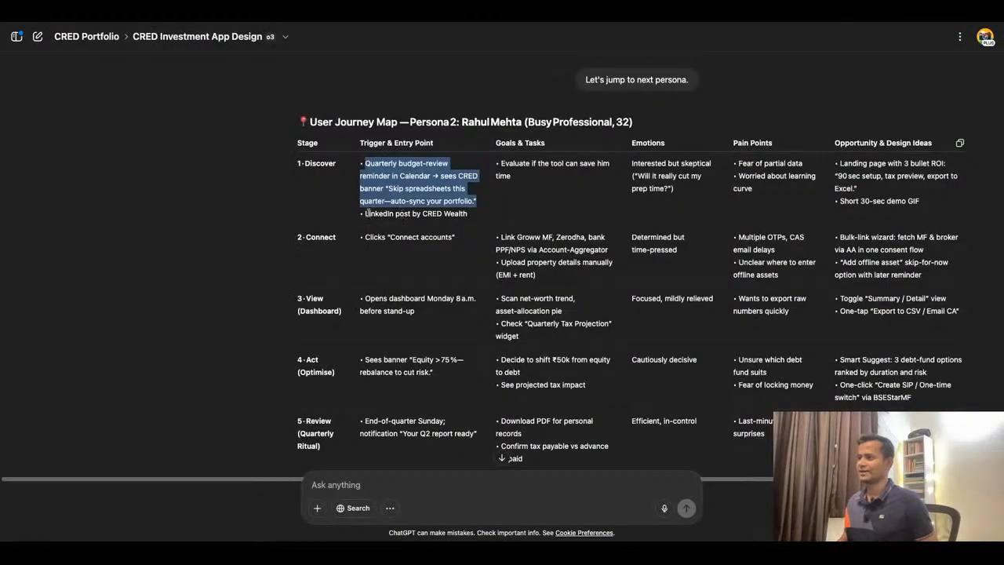
{"action": "left_click_drag", "start_coordinate": [367, 213], "coordinate": [473, 226]}
{"action": "key", "text": "ctrl+c"}
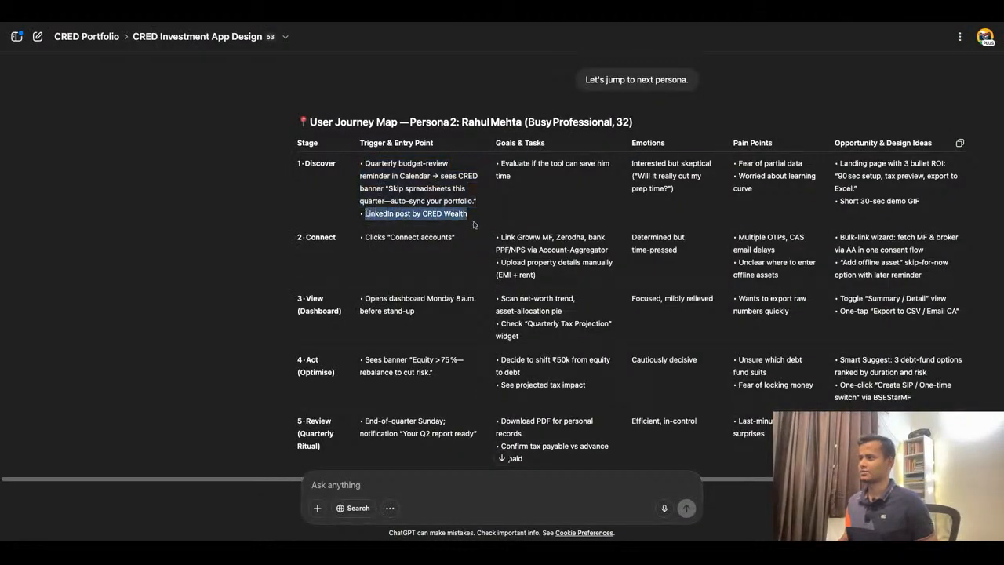
{"action": "left_click", "coordinate": [382, 14]}
{"action": "double_click", "coordinate": [561, 181]}
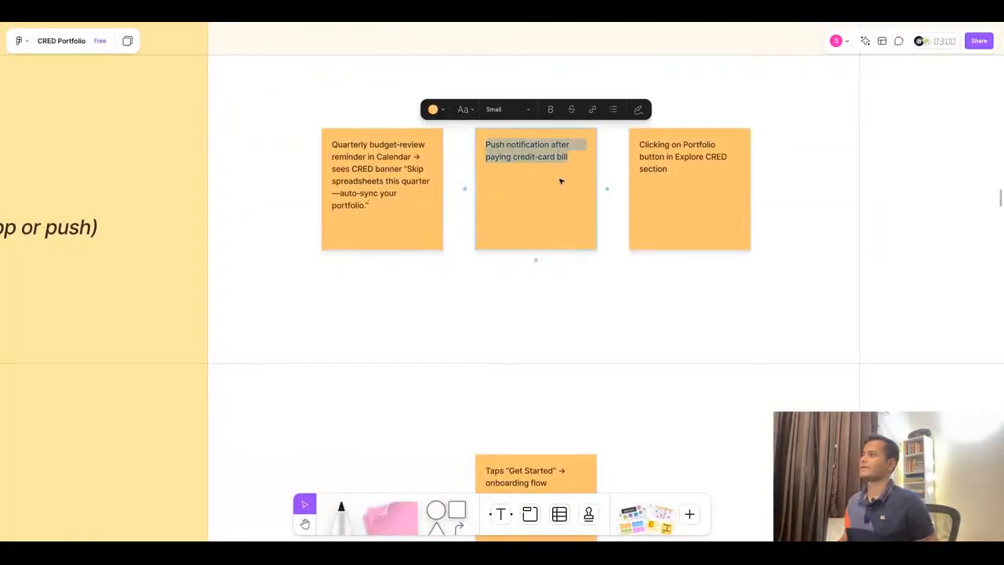
{"action": "key", "text": "ctrl+v"}
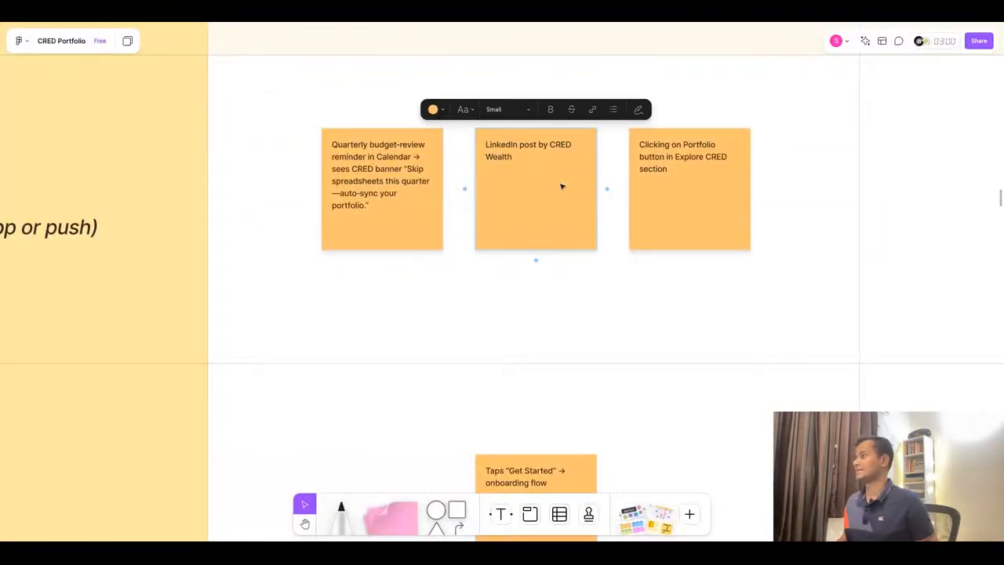
- Copy 'Evaluate if the tool can save him time' from ChatGPT into the third Discover trigger sticky note
{"action": "left_click", "coordinate": [428, 19]}
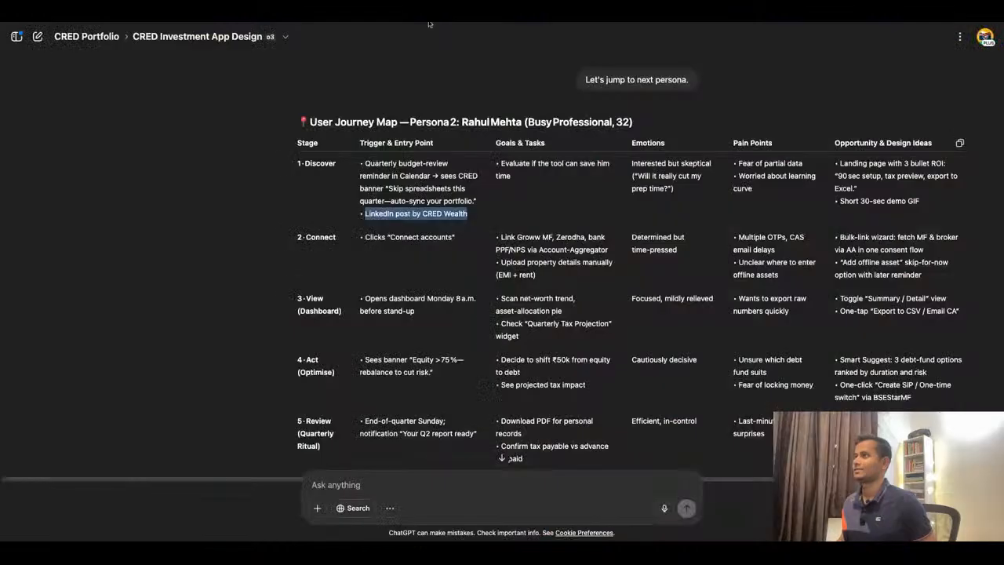
{"action": "triple_click", "coordinate": [527, 183]}
{"action": "key", "text": "ctrl+c"}
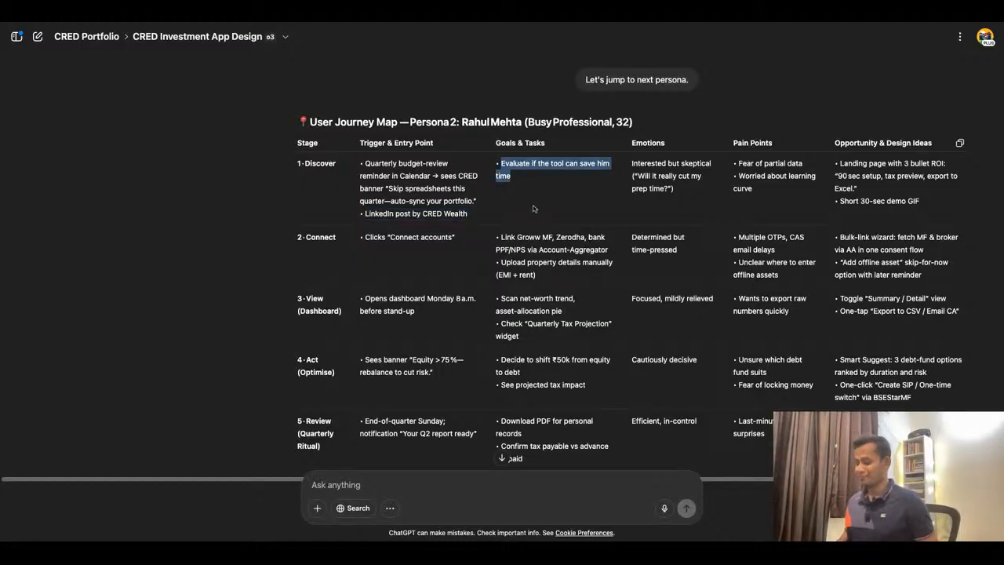
{"action": "left_click", "coordinate": [432, 24]}
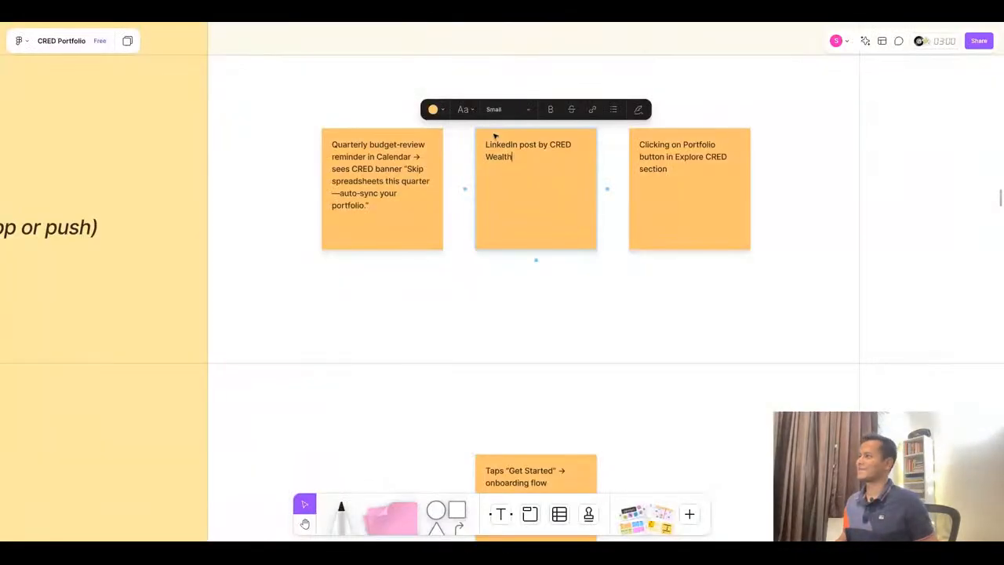
{"action": "double_click", "coordinate": [705, 207]}
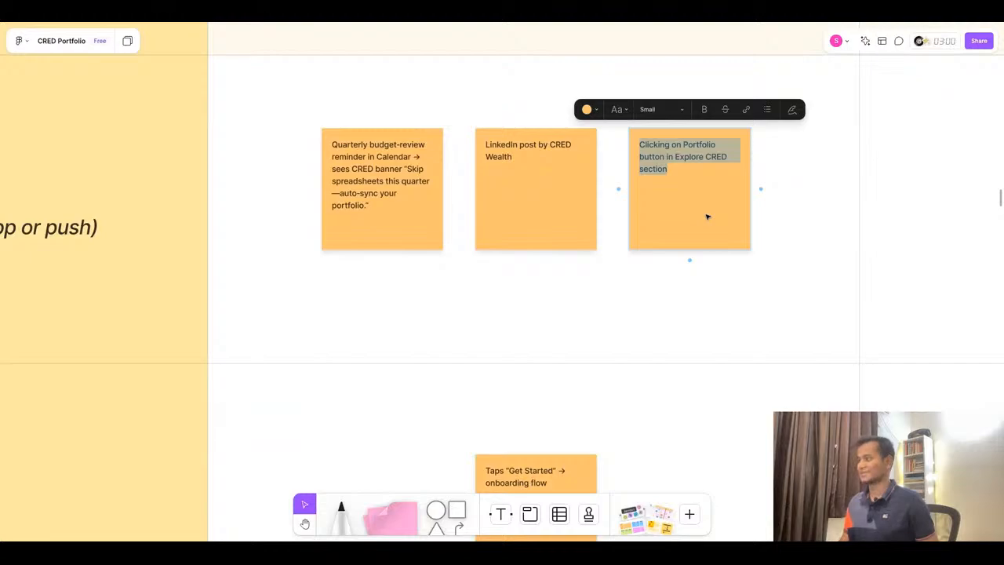
{"action": "key", "text": "ctrl+v"}
{"action": "left_click", "coordinate": [473, 22]}
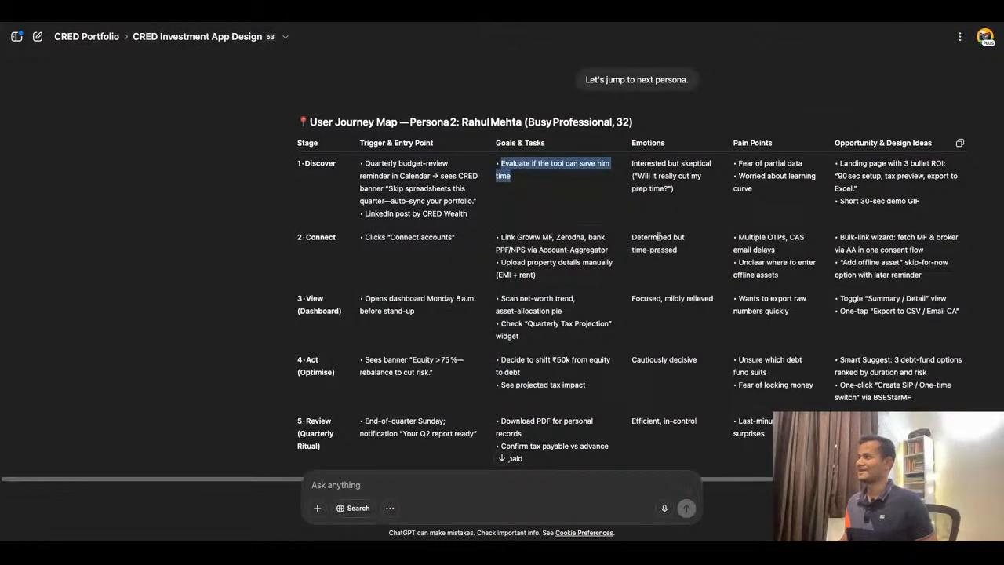
{"action": "left_click", "coordinate": [680, 196]}
{"action": "left_click", "coordinate": [429, 24]}
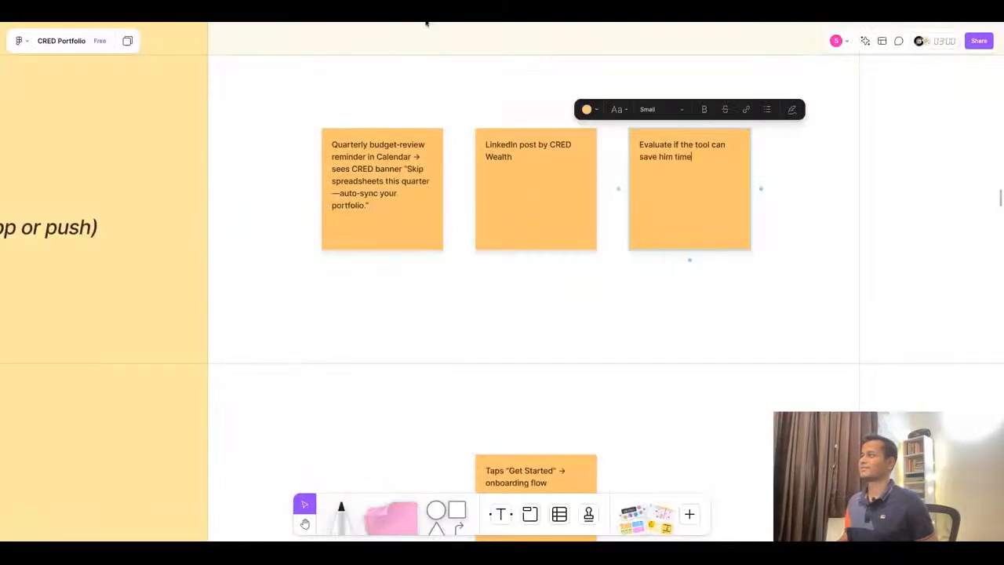
{"action": "left_click", "coordinate": [490, 24]}
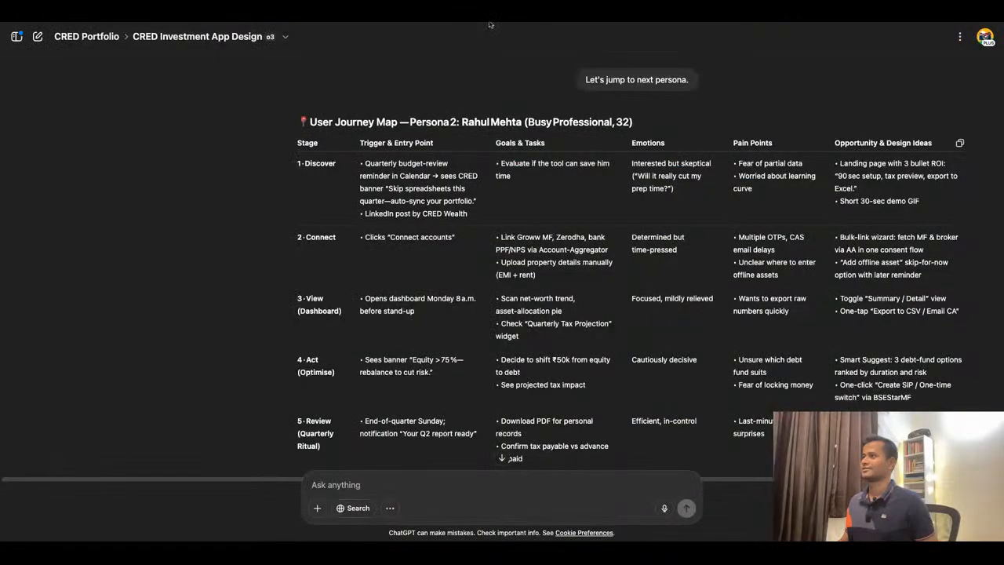
{"action": "left_click", "coordinate": [429, 24]}
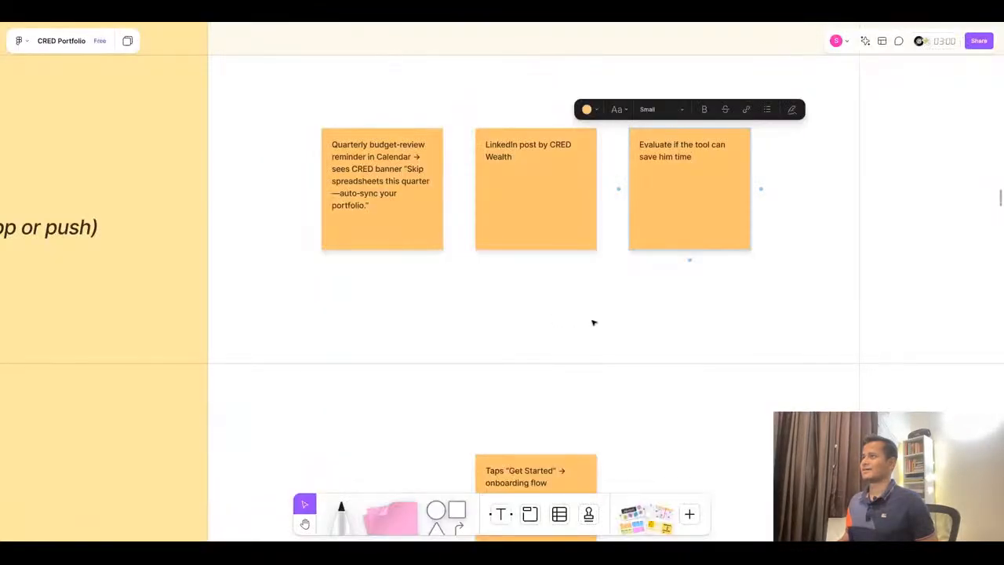
- Rename the FigJam file as 'CRED Wealth'
{"action": "scroll", "coordinate": [594, 322], "scroll_direction": "down", "scroll_amount": 10}
{"action": "left_click", "coordinate": [82, 44]}
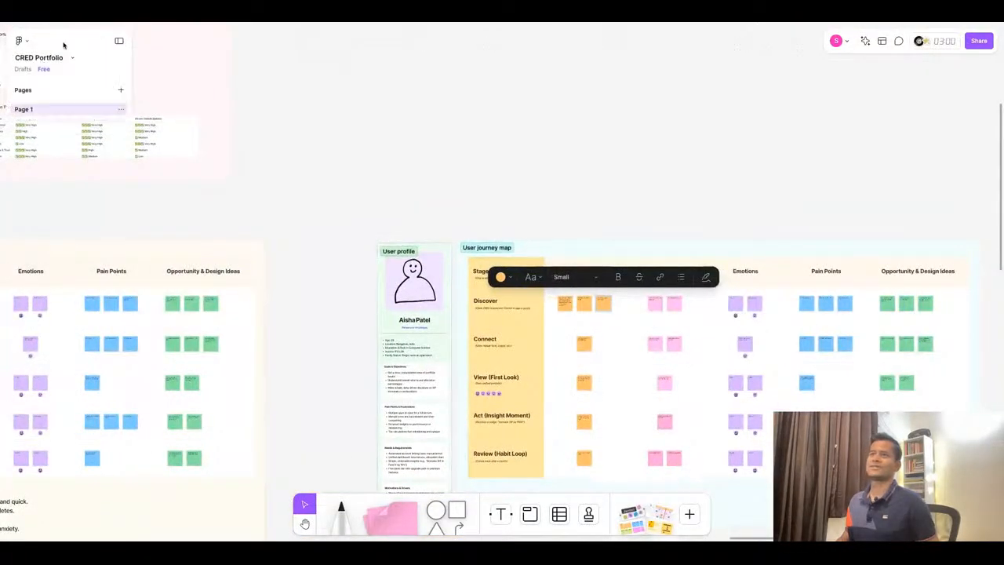
{"action": "left_click", "coordinate": [35, 57]}
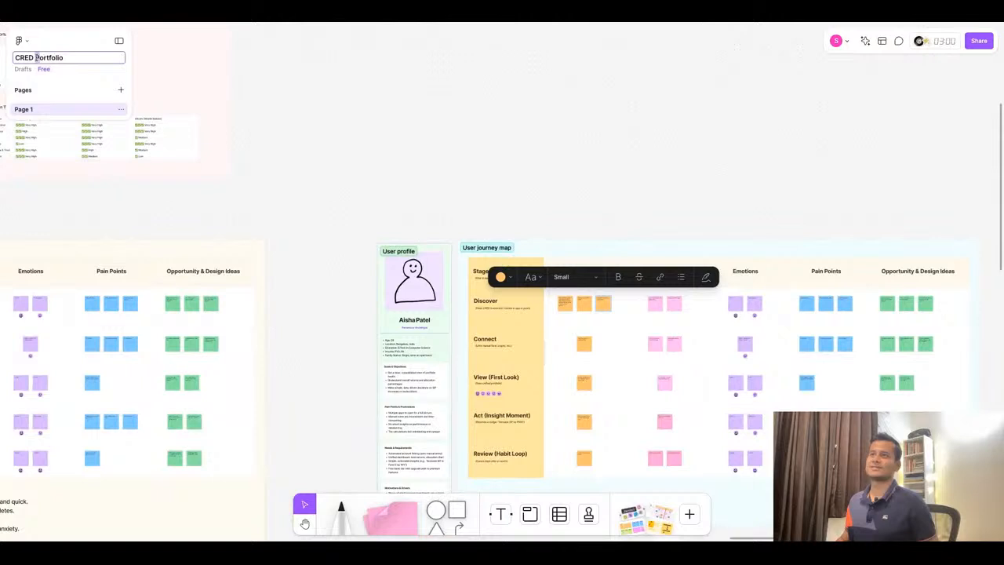
{"action": "left_click_drag", "start_coordinate": [36, 57], "coordinate": [63, 58]}
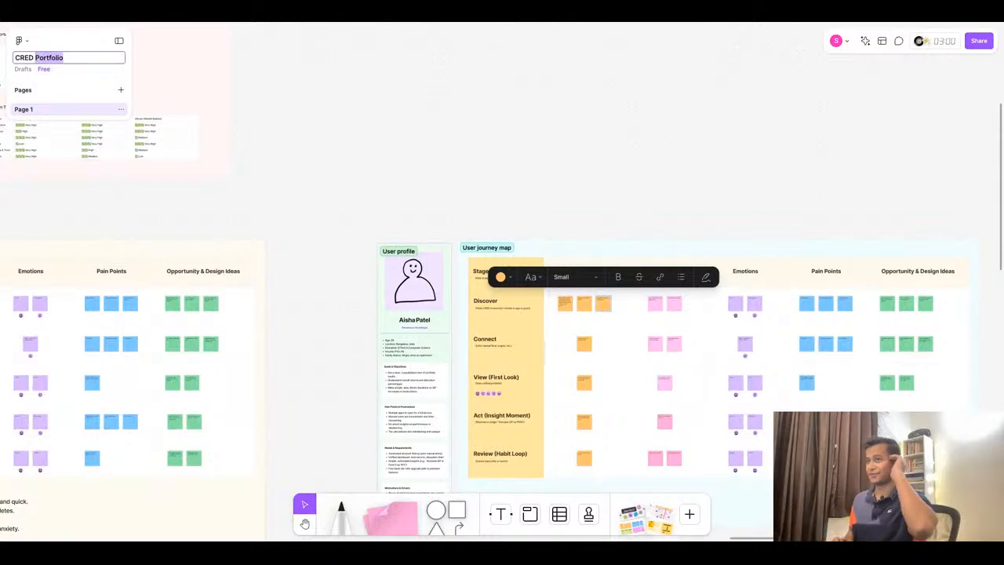
{"action": "type", "text": "We"}
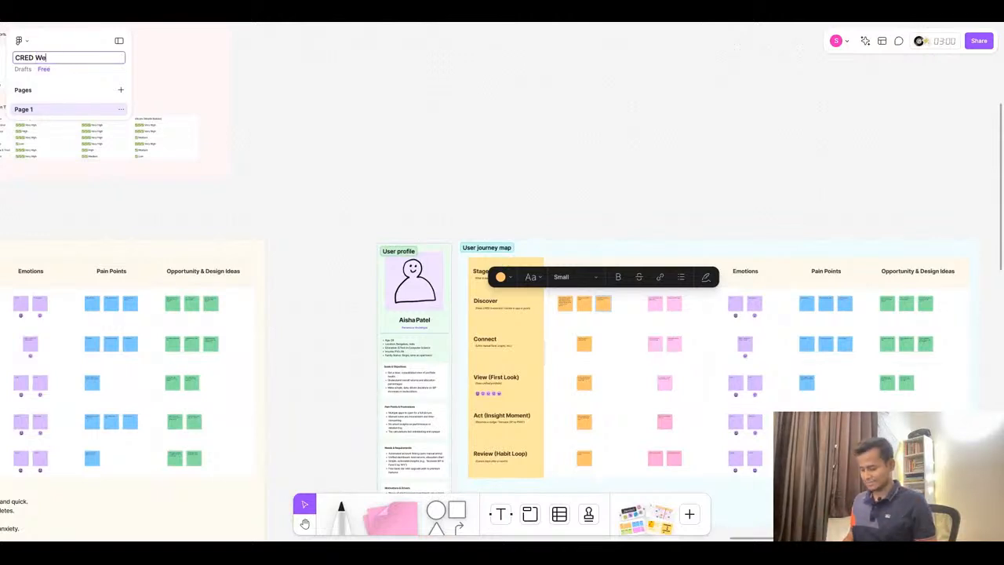
{"action": "type", "text": "alth"}
{"action": "left_click", "coordinate": [316, 132]}
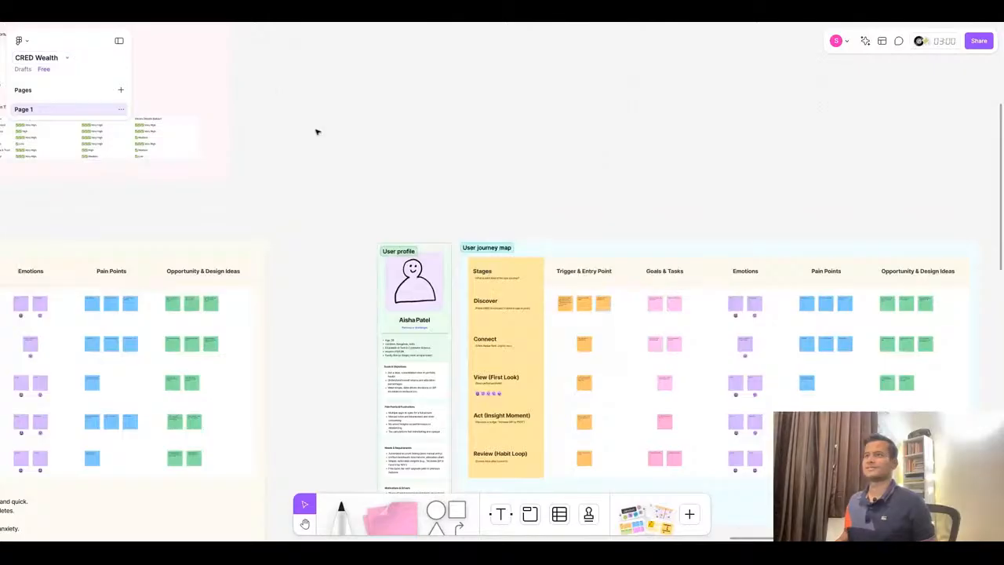
- Delete the third sticky note in the Discover row's Trigger & Entry Point column
{"action": "scroll", "coordinate": [627, 314], "scroll_direction": "up", "scroll_amount": 5}
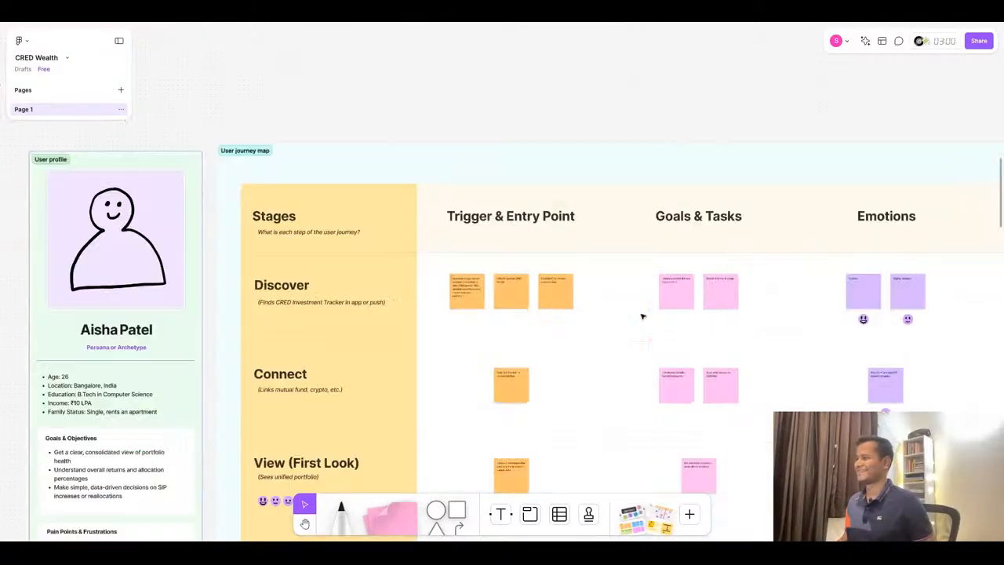
{"action": "scroll", "coordinate": [565, 314], "scroll_direction": "up", "scroll_amount": 3}
{"action": "left_click", "coordinate": [558, 267]}
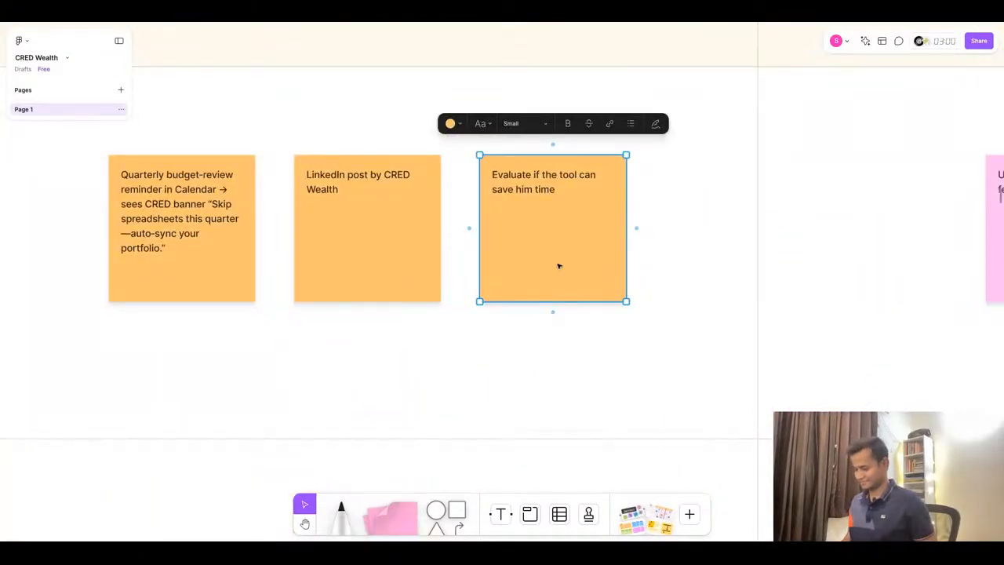
{"action": "key", "text": "Delete"}
{"action": "scroll", "coordinate": [482, 184], "scroll_direction": "down", "scroll_amount": 6}
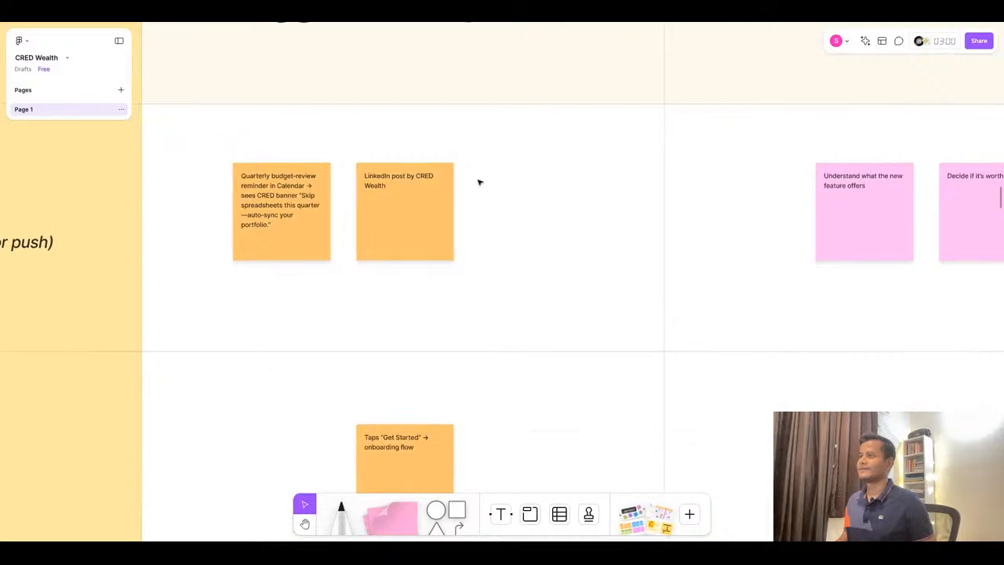
- Replace the first Discover Goals & Tasks sticky note with 'Evaluate if the tool can save him time' from ChatGPT and delete the second one
{"action": "scroll", "coordinate": [670, 221], "scroll_direction": "up", "scroll_amount": 3}
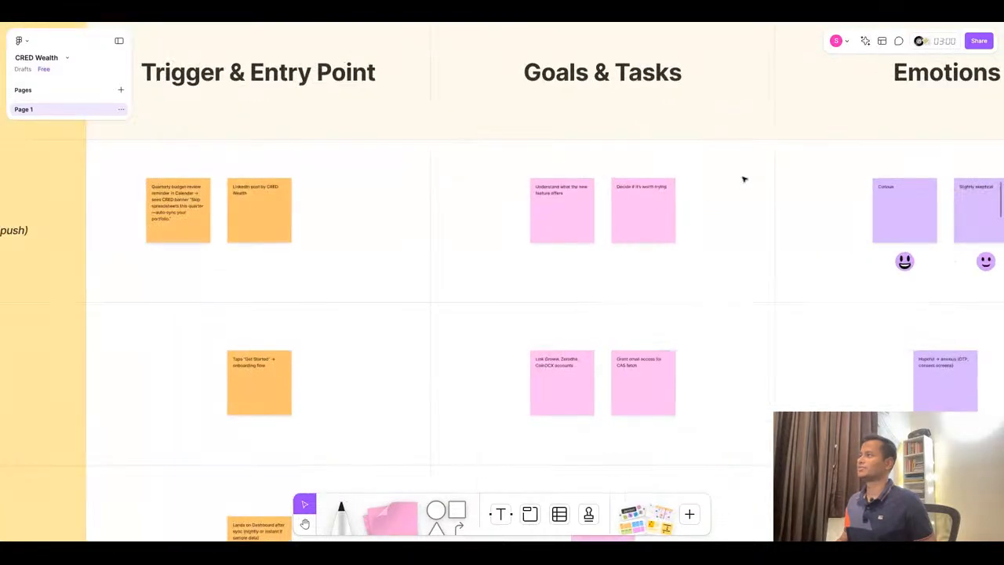
{"action": "left_click", "coordinate": [393, 23]}
{"action": "triple_click", "coordinate": [528, 182]}
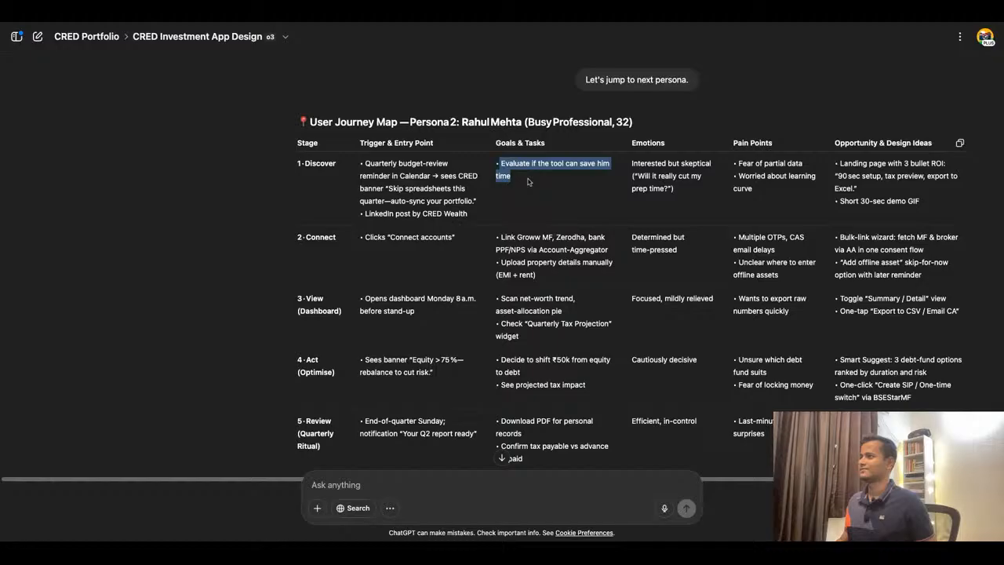
{"action": "left_click", "coordinate": [415, 24]}
{"action": "double_click", "coordinate": [571, 207]}
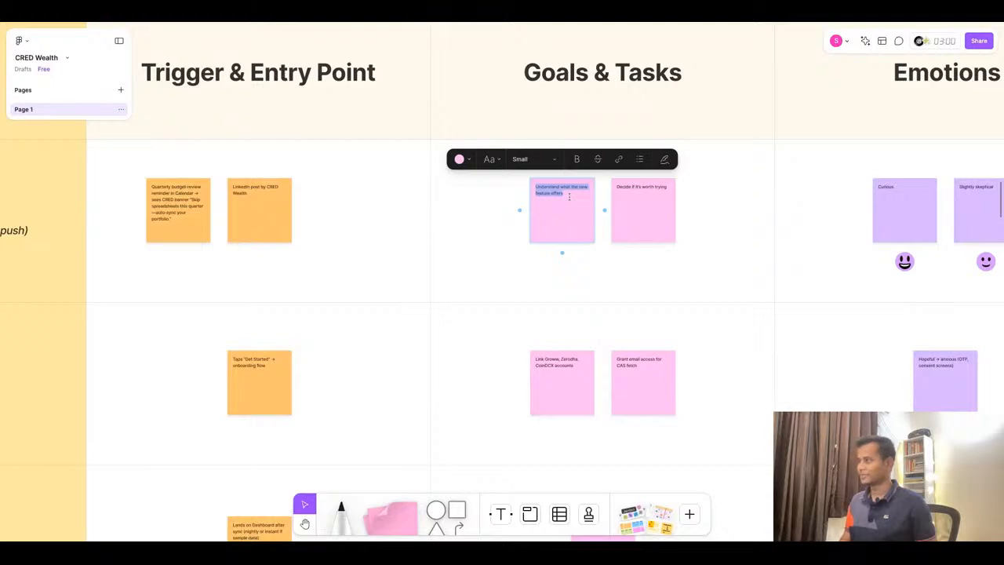
{"action": "left_click", "coordinate": [475, 23]}
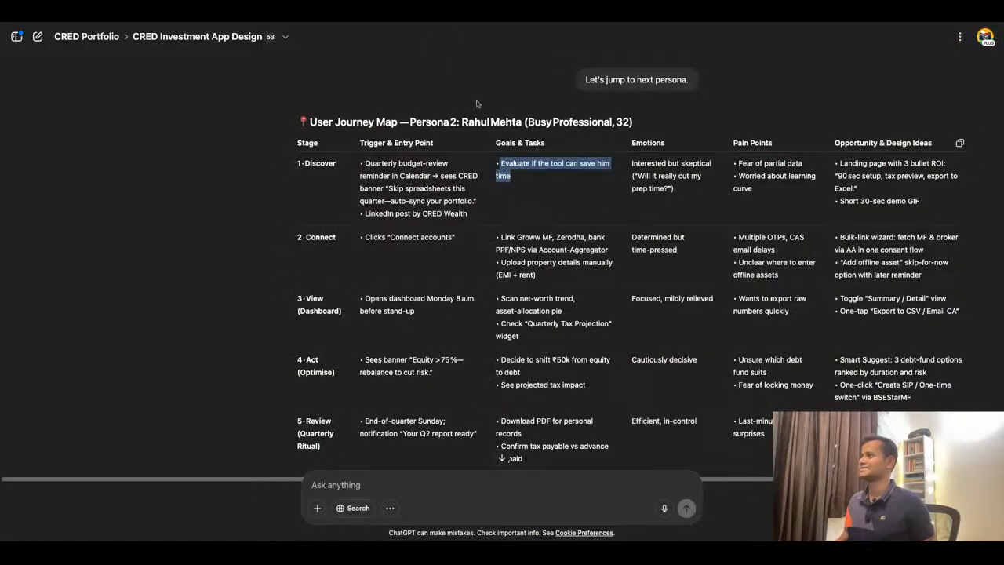
{"action": "left_click", "coordinate": [431, 24]}
{"action": "left_click", "coordinate": [621, 227]}
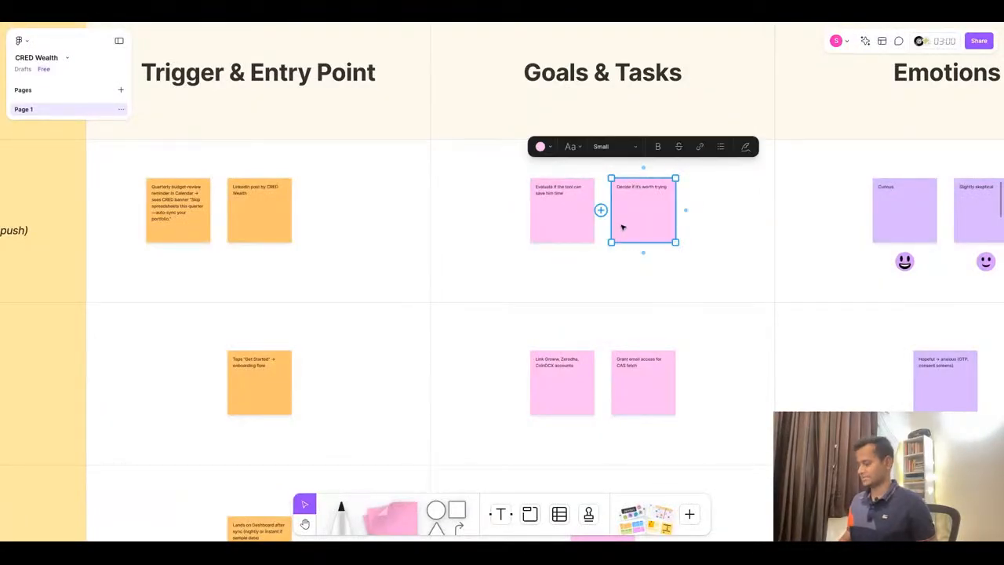
{"action": "key", "text": "Delete"}
- Copy the emotion 'Interested but skeptical ("Will it really cut my prep time?")' from ChatGPT into the first Discover Emotions sticky note
{"action": "left_click", "coordinate": [494, 25]}
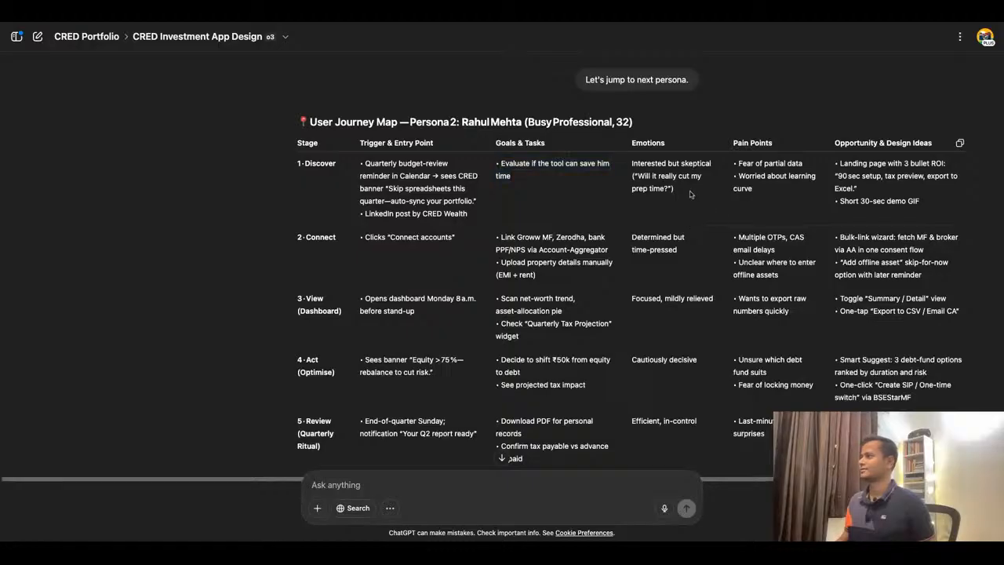
{"action": "triple_click", "coordinate": [689, 195]}
{"action": "left_click_drag", "start_coordinate": [684, 197], "coordinate": [630, 167]}
{"action": "key", "text": "ctrl+c"}
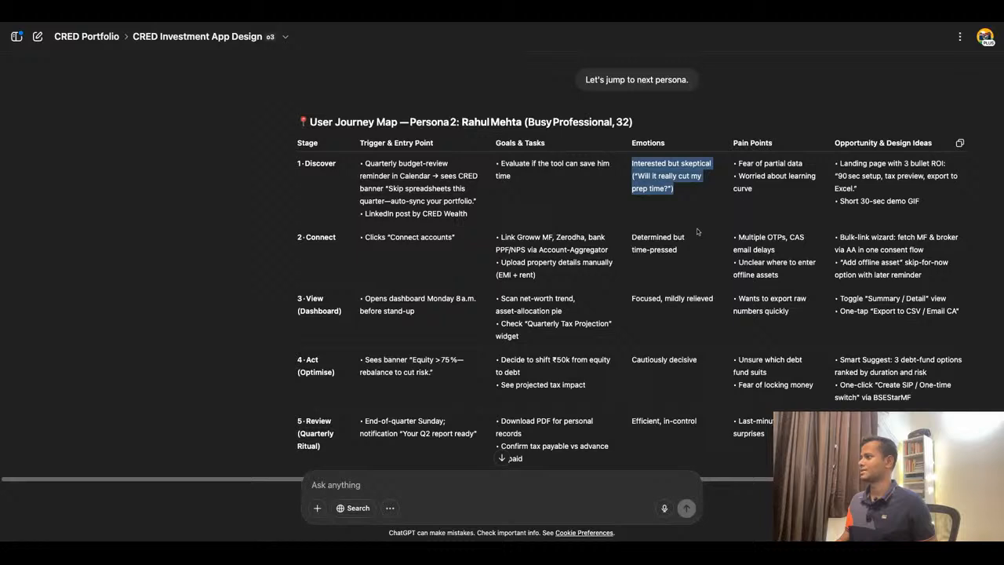
{"action": "left_click", "coordinate": [452, 23]}
{"action": "scroll", "coordinate": [510, 191], "scroll_direction": "down", "scroll_amount": 3}
{"action": "scroll", "coordinate": [787, 200], "scroll_direction": "up", "scroll_amount": 4}
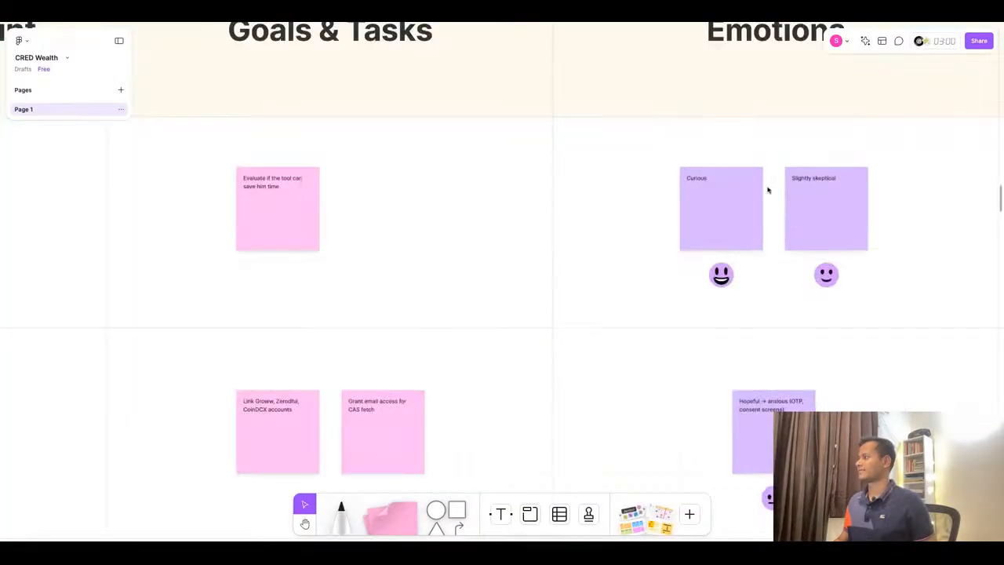
{"action": "scroll", "coordinate": [439, 196], "scroll_direction": "down", "scroll_amount": 3}
{"action": "left_click", "coordinate": [436, 23]}
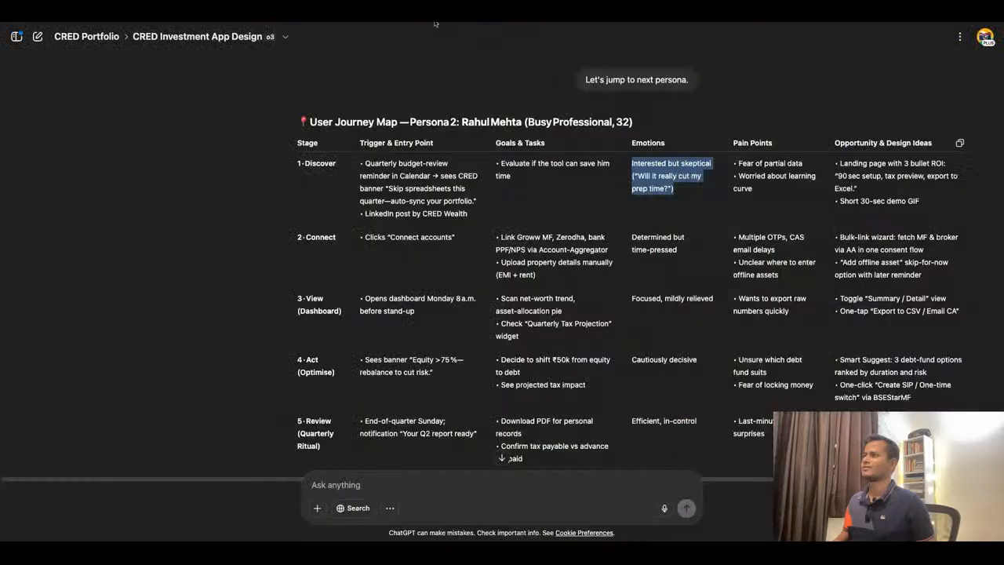
{"action": "left_click", "coordinate": [436, 23]}
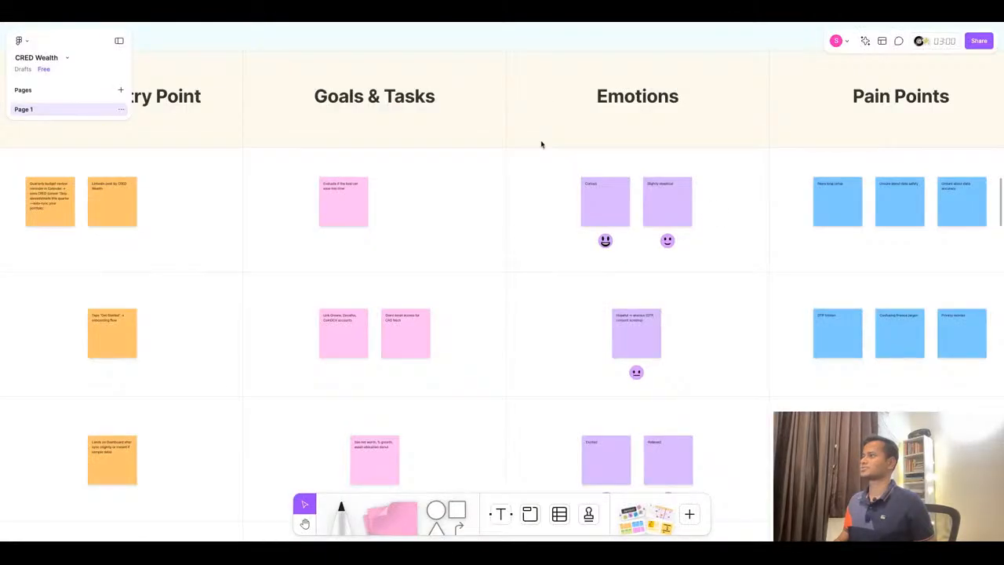
{"action": "left_click", "coordinate": [599, 191]}
{"action": "left_click", "coordinate": [599, 191]}
{"action": "key", "text": "ctrl+v"}
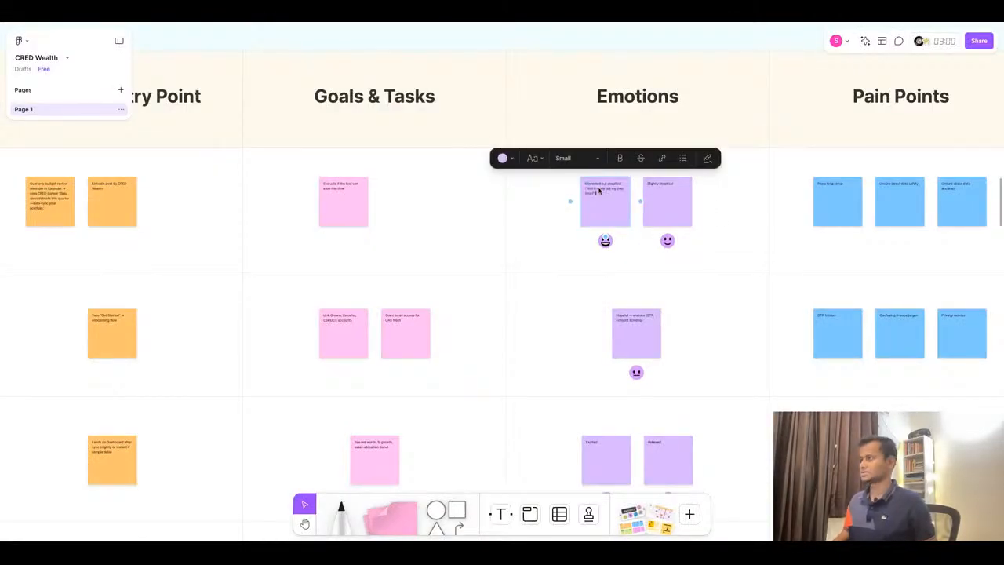
{"action": "scroll", "coordinate": [718, 185], "scroll_direction": "up", "scroll_amount": 5}
- Copy 'Fear of partial data' from ChatGPT, and delete the second Discover Emotions sticky note and its emoji
{"action": "left_click", "coordinate": [415, 24]}
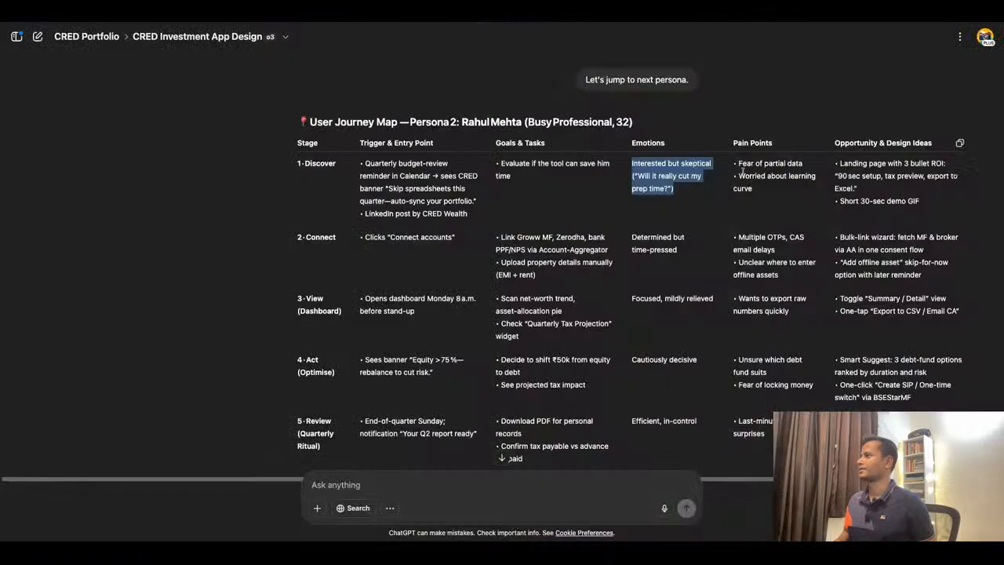
{"action": "triple_click", "coordinate": [797, 163]}
{"action": "key", "text": "ctrl+c"}
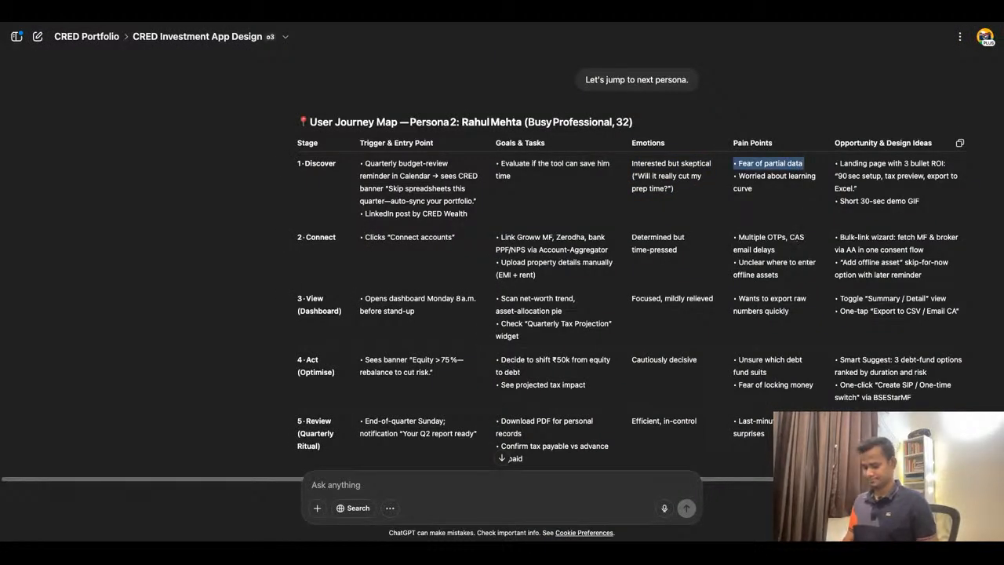
{"action": "left_click", "coordinate": [403, 24]}
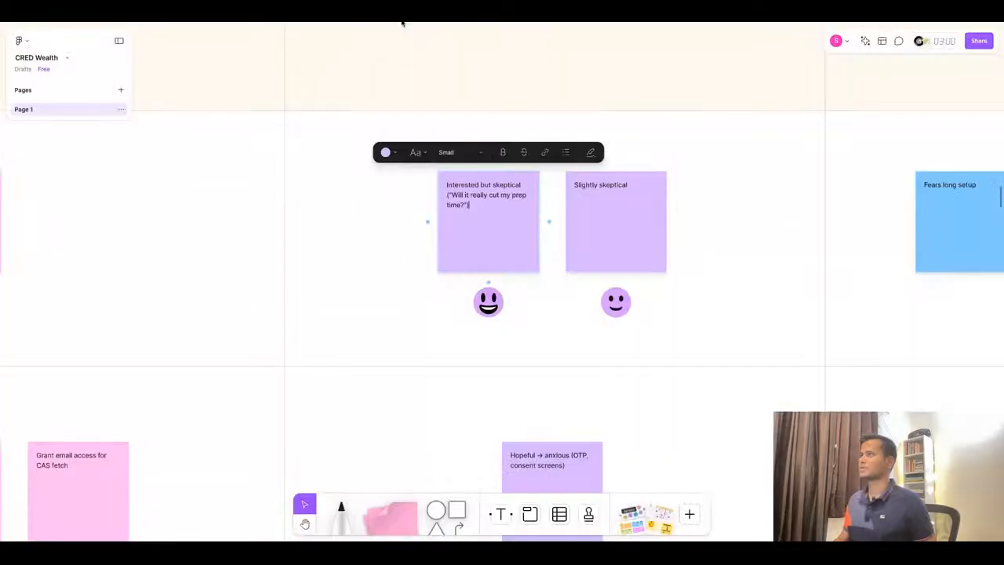
{"action": "left_click", "coordinate": [616, 188]}
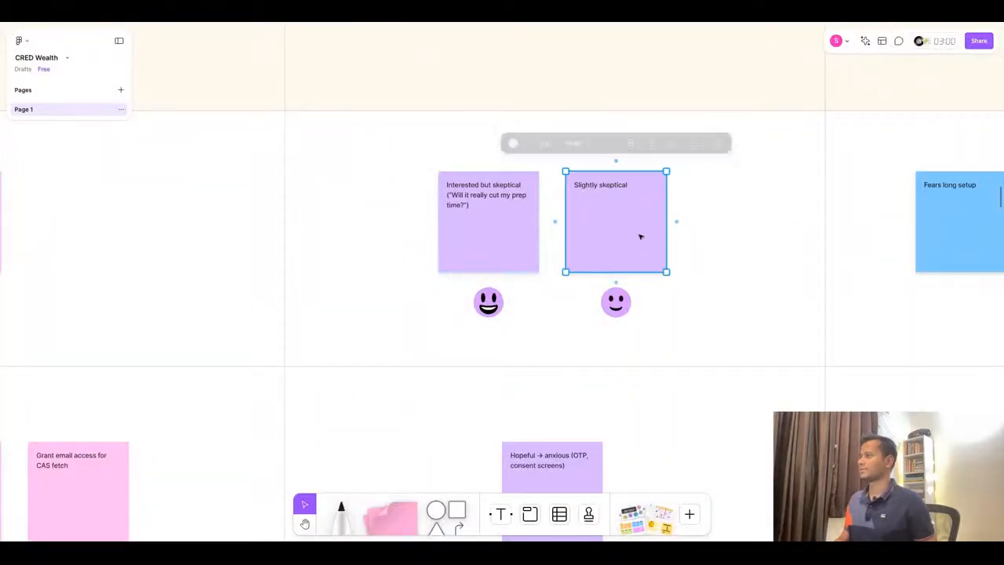
{"action": "left_click", "coordinate": [729, 243]}
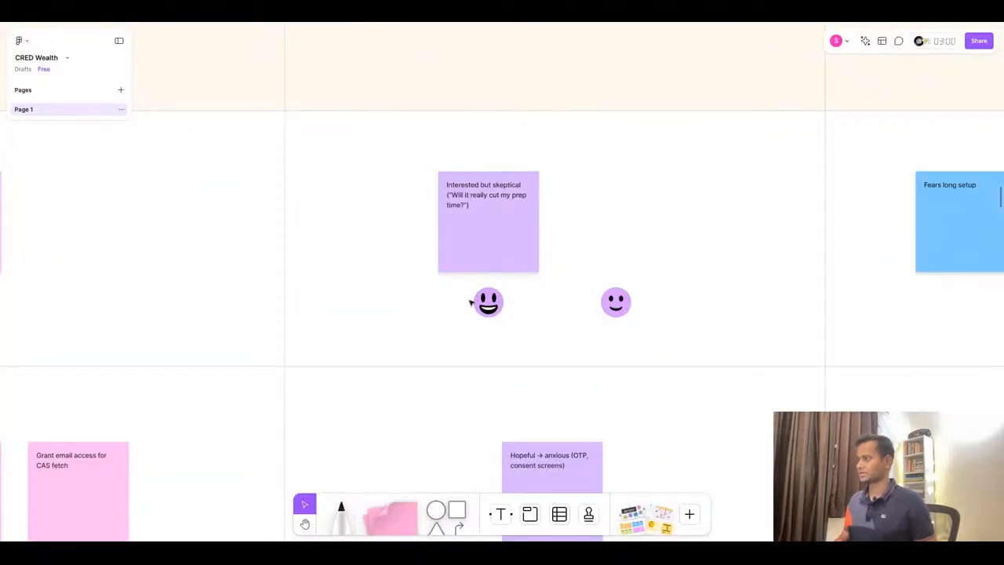
{"action": "left_click", "coordinate": [498, 308]}
{"action": "left_click", "coordinate": [627, 309]}
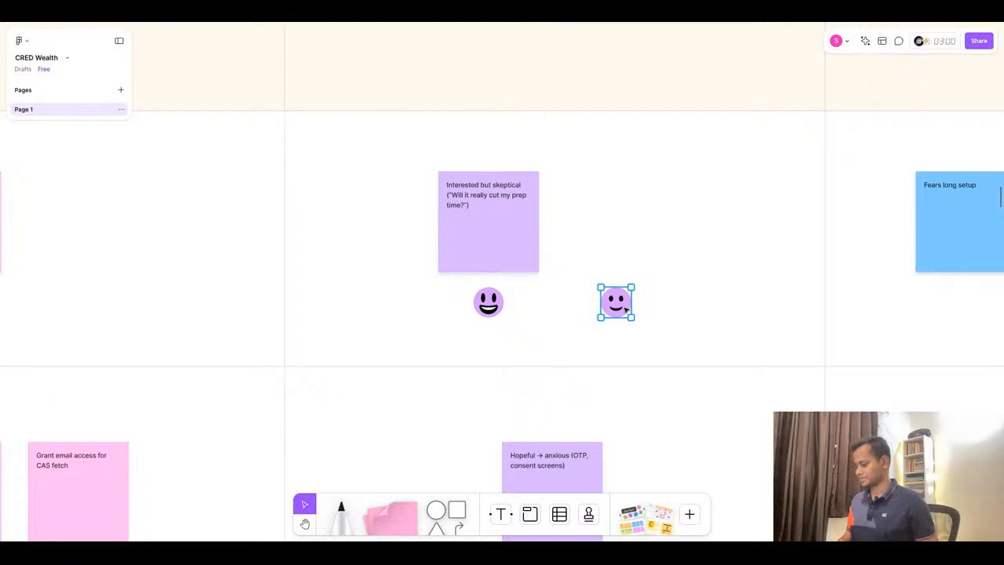
{"action": "key", "text": "Delete"}
- Paste 'Fear of partial data' into the first Discover Pain Points sticky note, removing the leading bullet
{"action": "scroll", "coordinate": [301, 267], "scroll_direction": "down", "scroll_amount": 5}
{"action": "scroll", "coordinate": [708, 265], "scroll_direction": "up", "scroll_amount": 2}
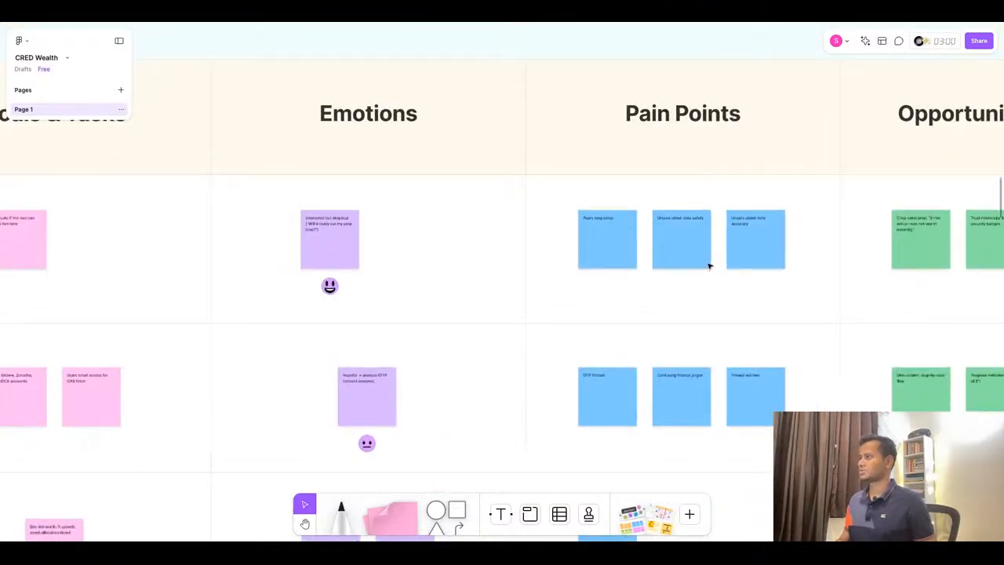
{"action": "double_click", "coordinate": [598, 225]}
{"action": "key", "text": "ctrl+v"}
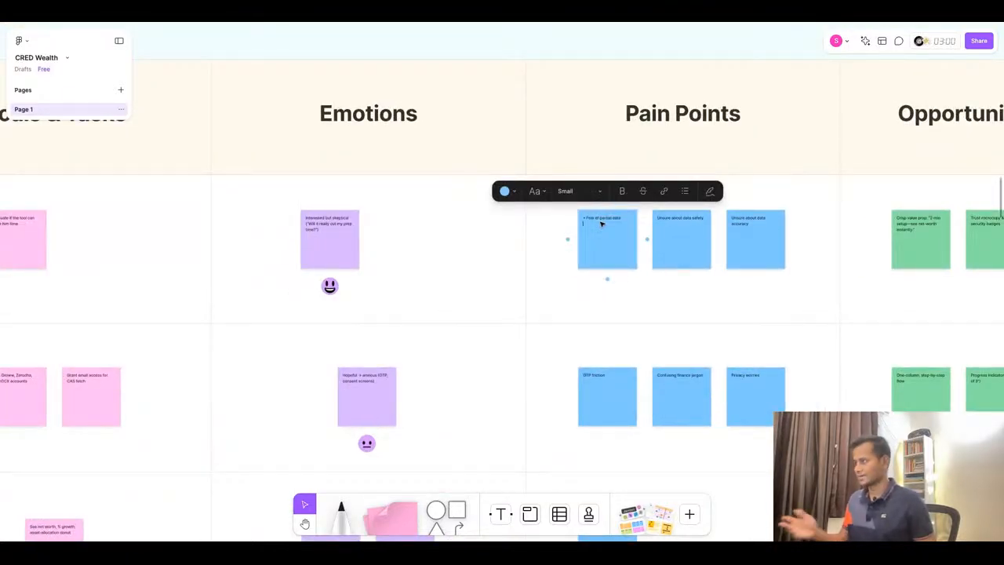
{"action": "key", "text": "BackSpace"}
{"action": "scroll", "coordinate": [600, 210], "scroll_direction": "up", "scroll_amount": 4}
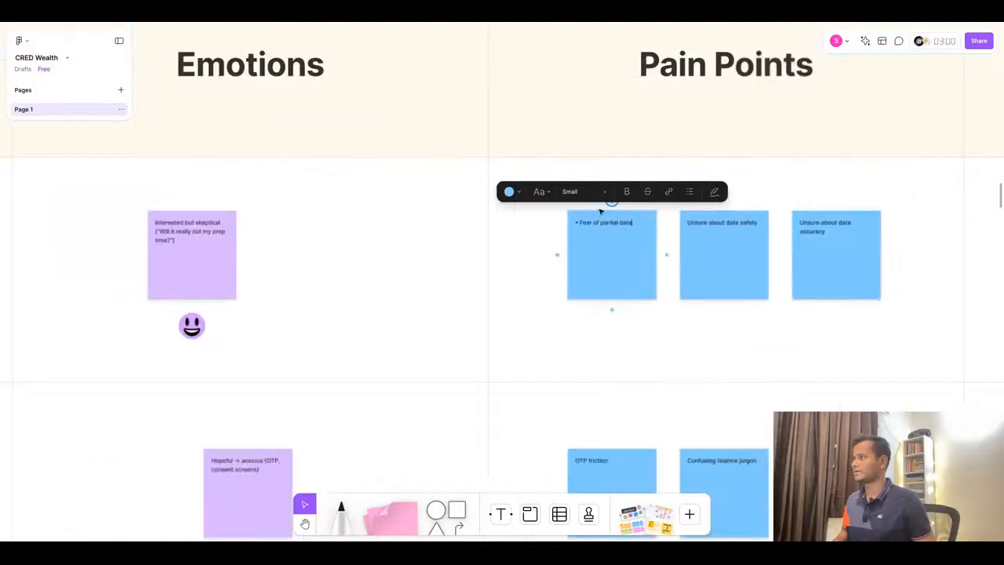
{"action": "key", "text": "BackSpace"}
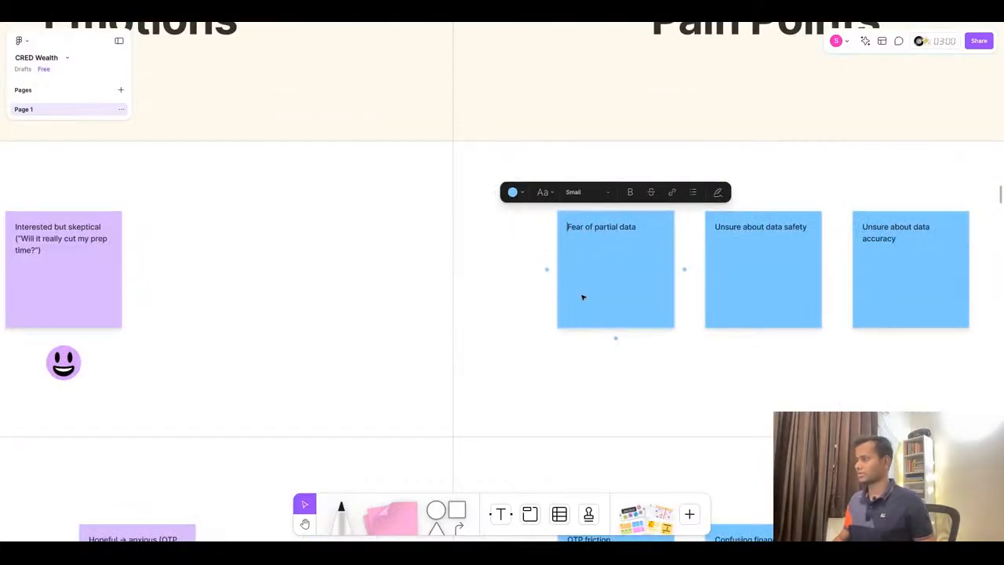
- Copy 'Worried about learning curve' from ChatGPT into the second Discover Pain Points sticky note without the bullet
{"action": "key", "text": "ctrl+Tab"}
{"action": "left_click", "coordinate": [681, 219]}
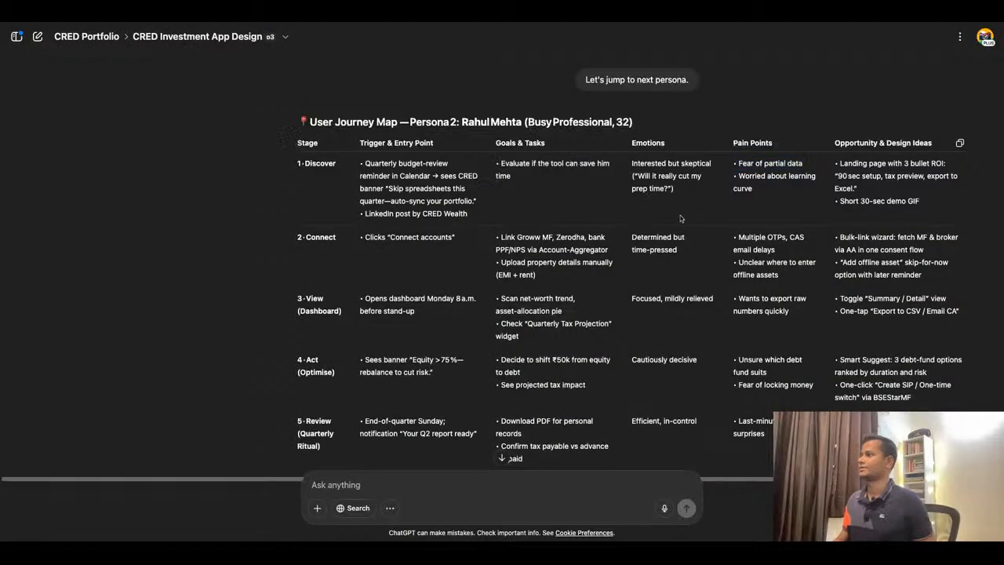
{"action": "triple_click", "coordinate": [762, 176]}
{"action": "key", "text": "ctrl+c"}
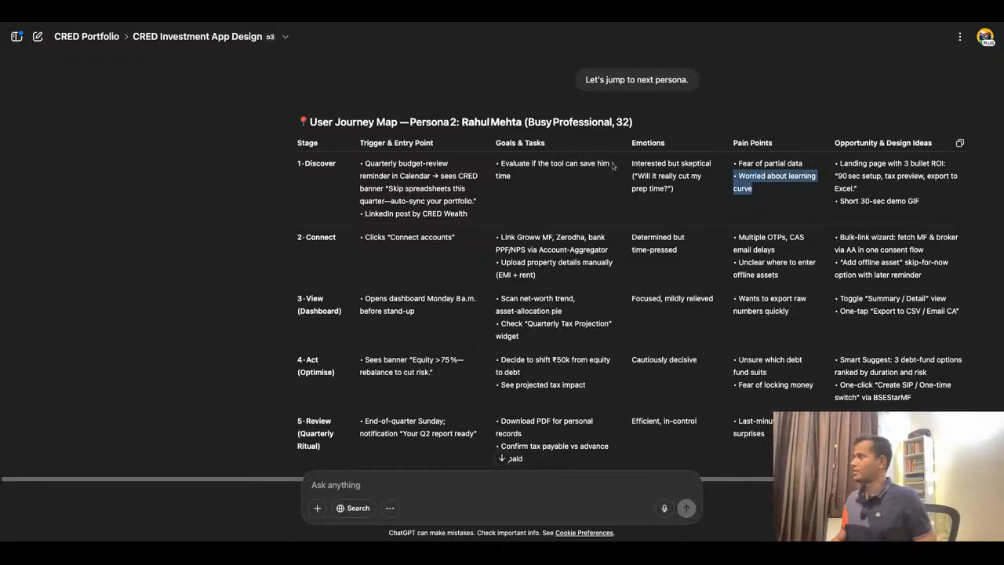
{"action": "key", "text": "ctrl+Tab"}
{"action": "left_click", "coordinate": [762, 235]}
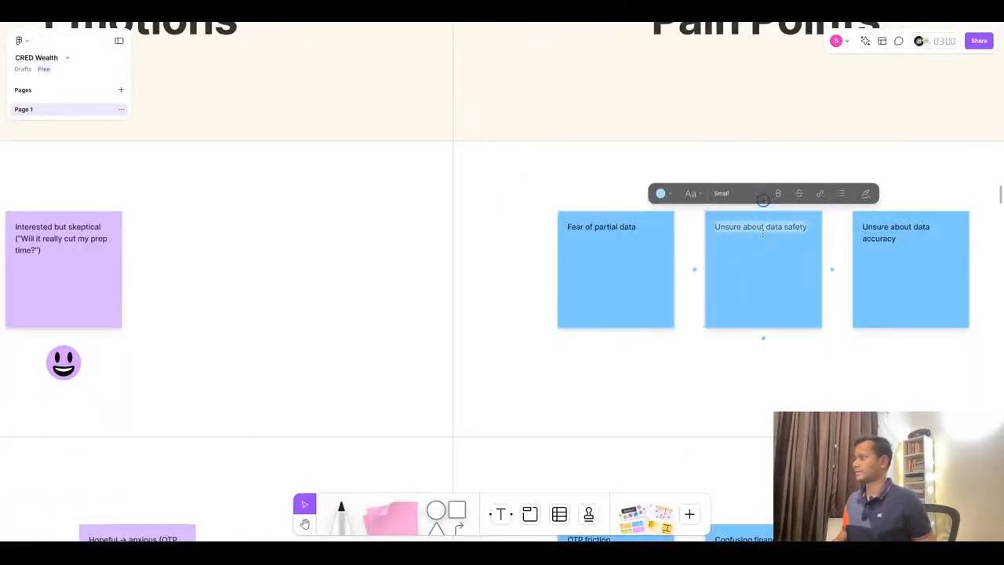
{"action": "double_click", "coordinate": [762, 233]}
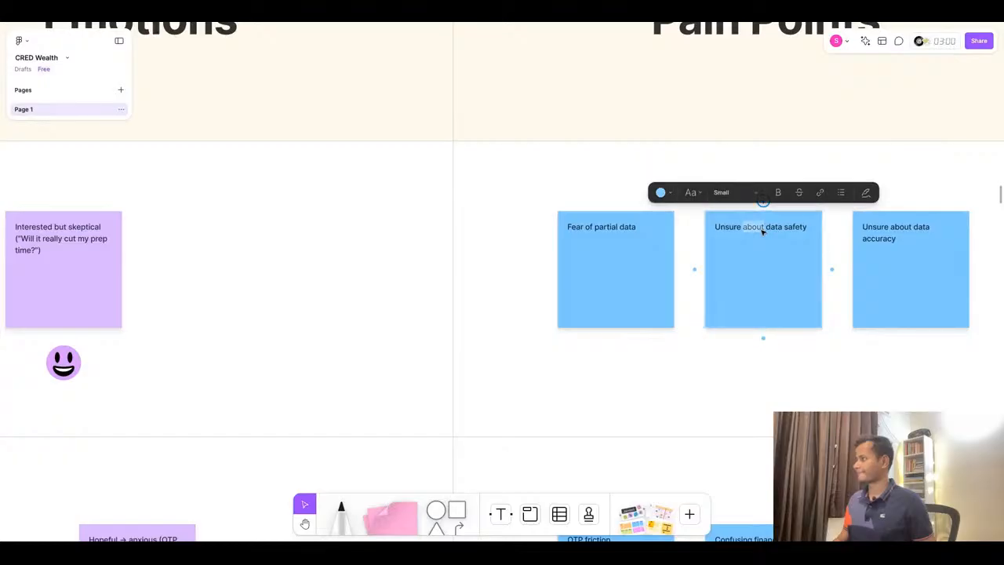
{"action": "key", "text": "ctrl+v"}
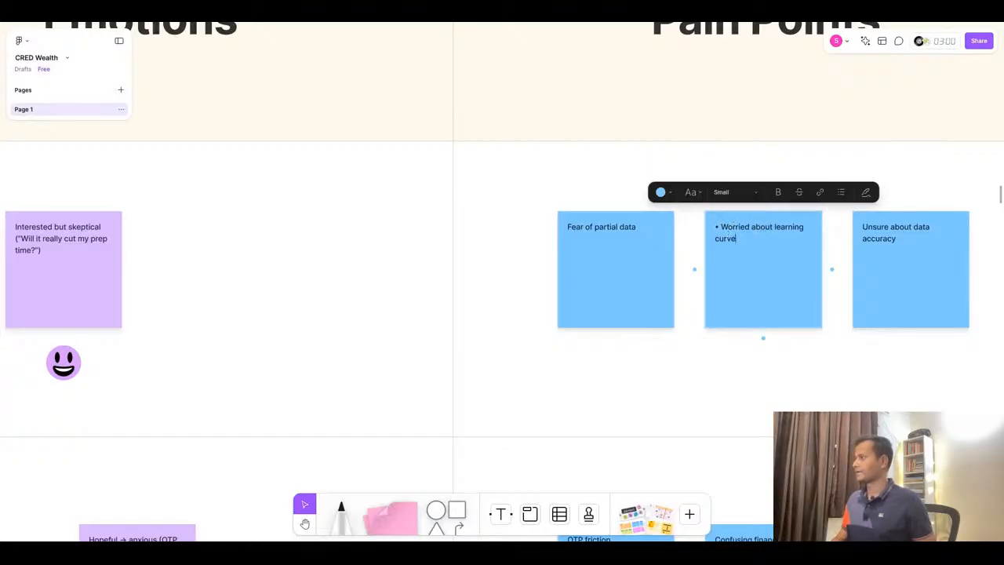
{"action": "key", "text": "BackSpace"}
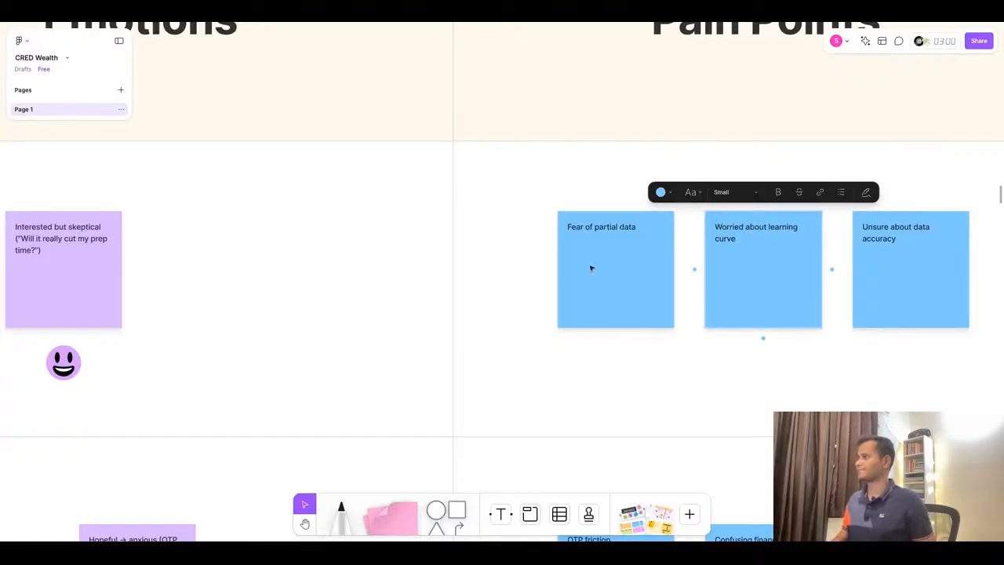
- Copy 'Landing page with 3 bullet ROI: "90 sec setup, tax preview, export to Excel."' into the first Discover Opportunity & Design Ideas sticky note
{"action": "left_click", "coordinate": [507, 22]}
{"action": "scroll", "coordinate": [515, 246], "scroll_direction": "down", "scroll_amount": 2}
{"action": "scroll", "coordinate": [895, 161], "scroll_direction": "up", "scroll_amount": 1}
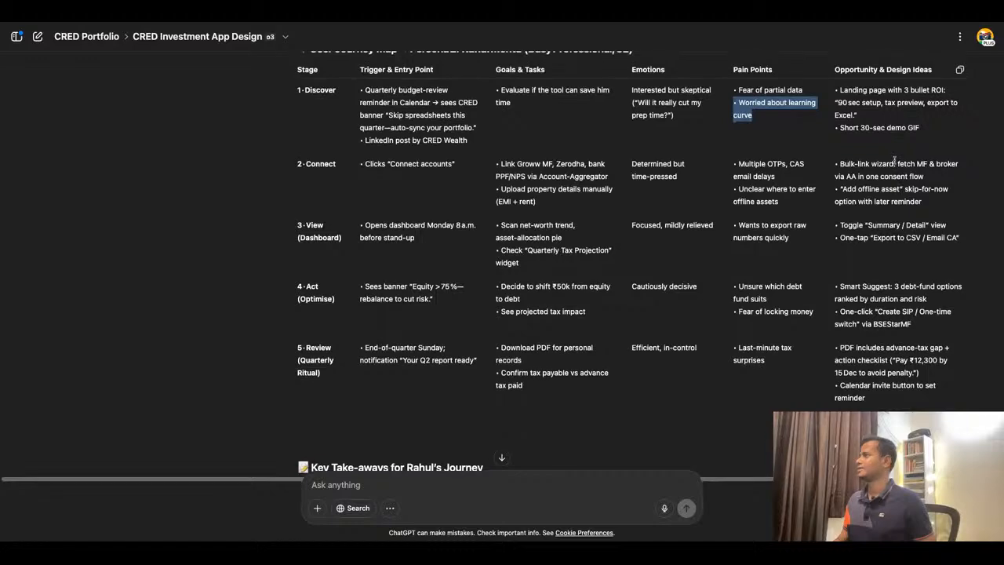
{"action": "scroll", "coordinate": [895, 161], "scroll_direction": "up", "scroll_amount": 1}
{"action": "triple_click", "coordinate": [879, 94]}
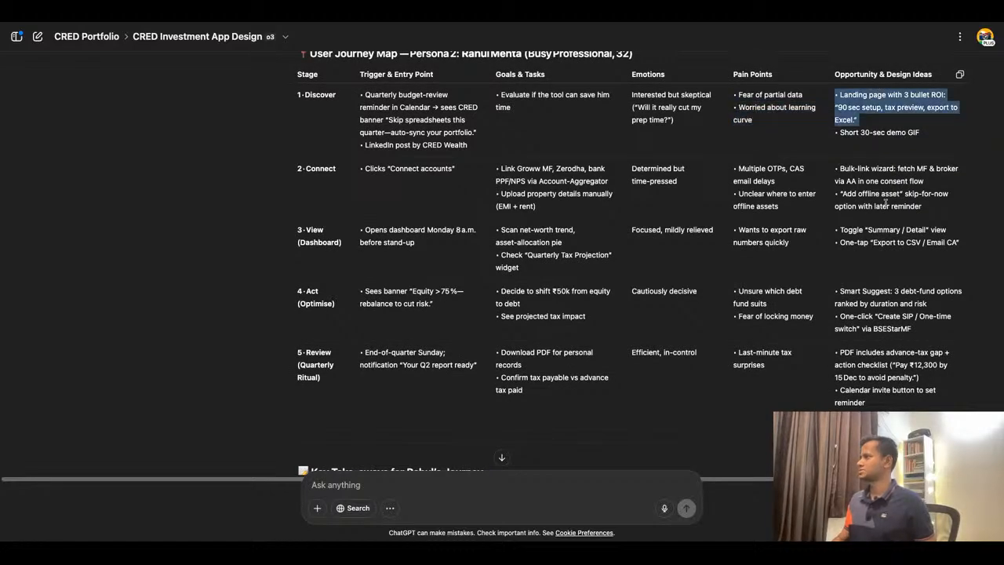
{"action": "left_click", "coordinate": [481, 26]}
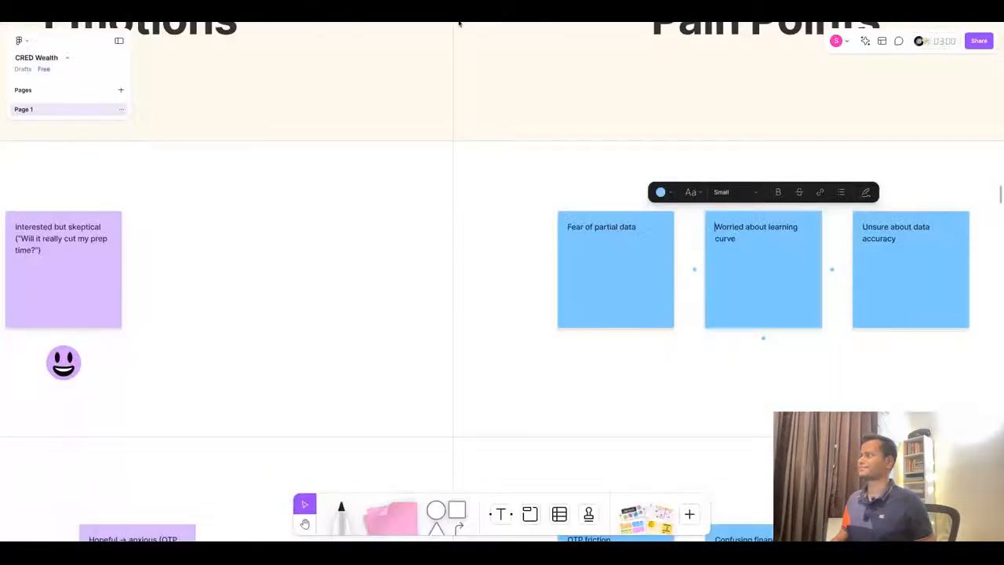
{"action": "scroll", "coordinate": [547, 263], "scroll_direction": "down", "scroll_amount": 2}
{"action": "scroll", "coordinate": [547, 263], "scroll_direction": "down", "scroll_amount": 5}
{"action": "scroll", "coordinate": [867, 287], "scroll_direction": "up", "scroll_amount": 3}
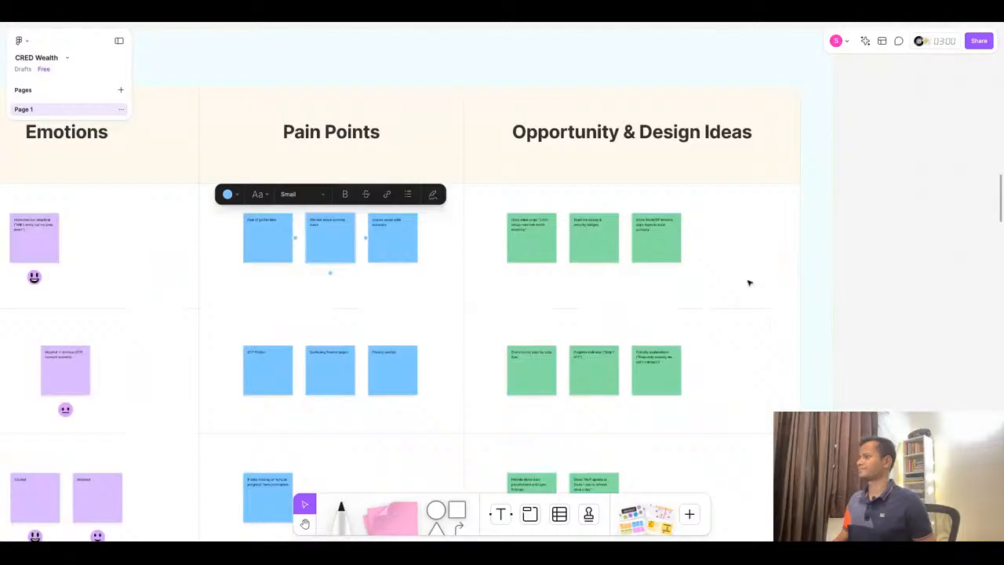
{"action": "double_click", "coordinate": [539, 230]}
{"action": "type", "text": "• Landing page with 3 bullet ROI: \"90 sec setup, tax preview, export to Excel.\""}
{"action": "scroll", "coordinate": [539, 229], "scroll_direction": "up", "scroll_amount": 3}
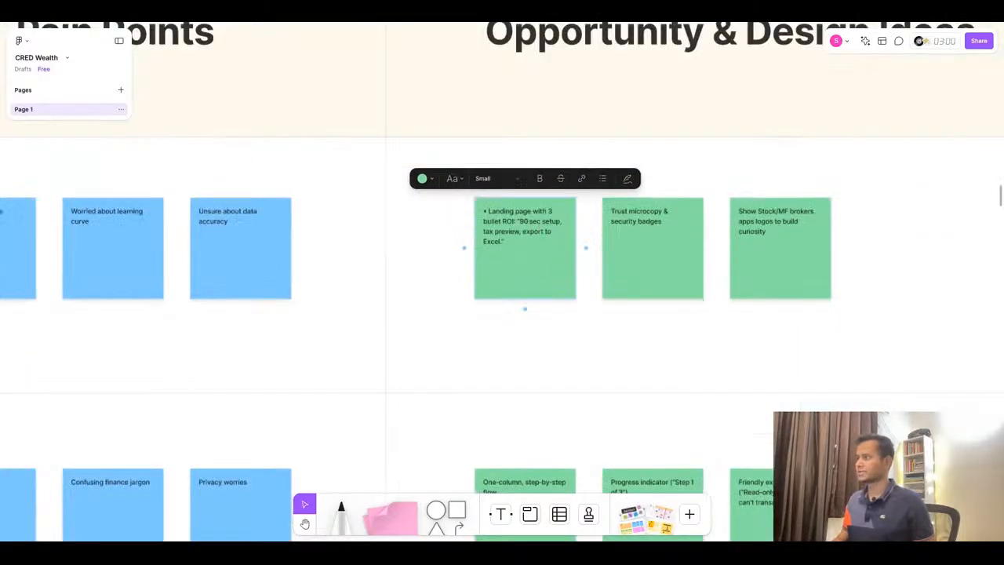
{"action": "left_click", "coordinate": [488, 212]}
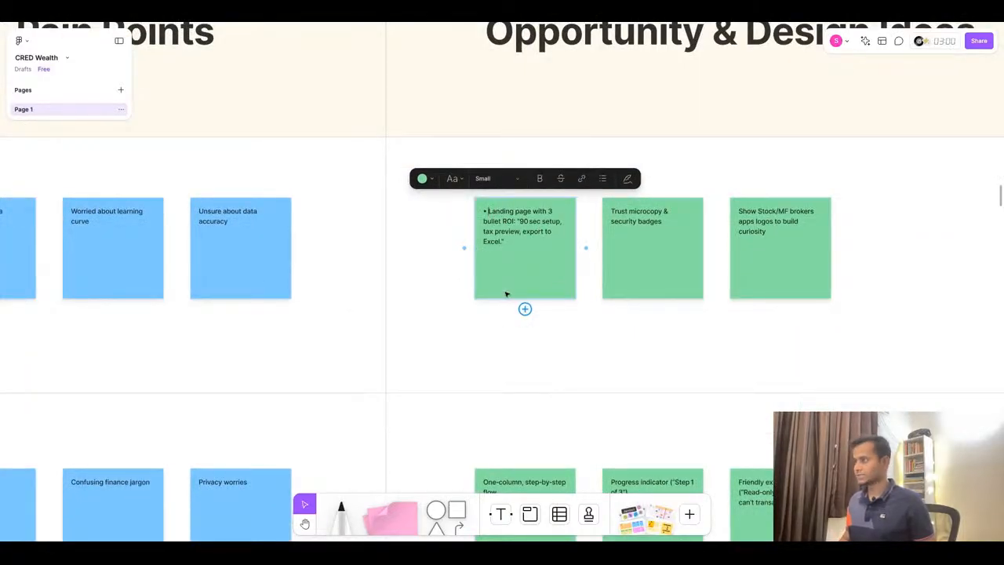
{"action": "key", "text": "BackSpace"}
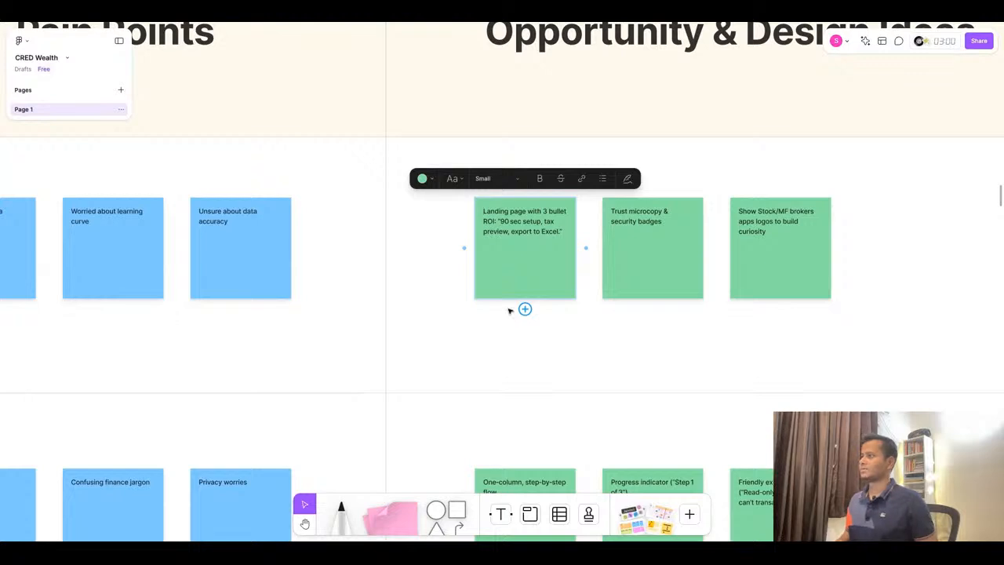
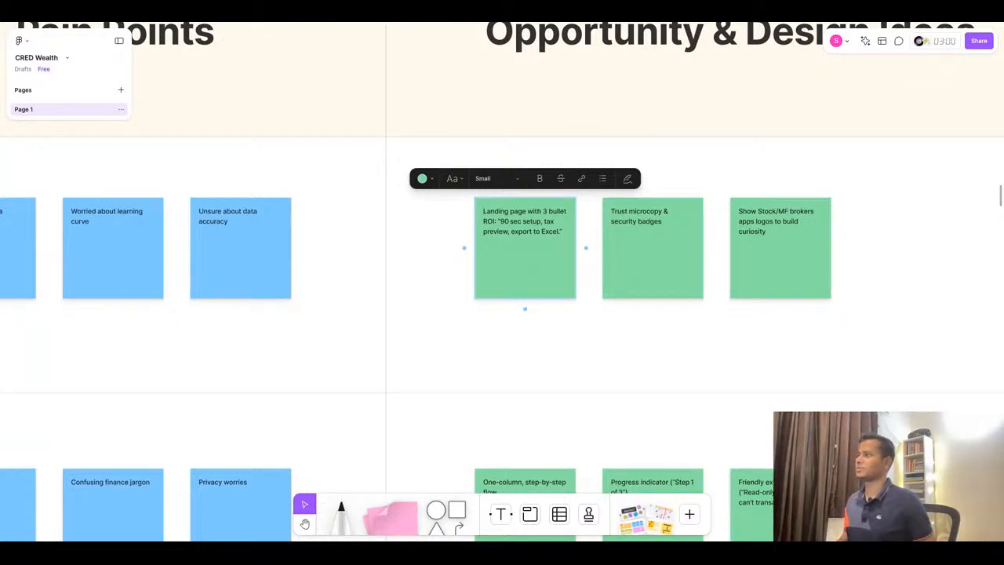
- Copy 'Short 30-sec demo GIF' from ChatGPT into the second Discover Opportunity sticky note without the bullet, and delete the third sticky note
{"action": "left_click", "coordinate": [494, 21]}
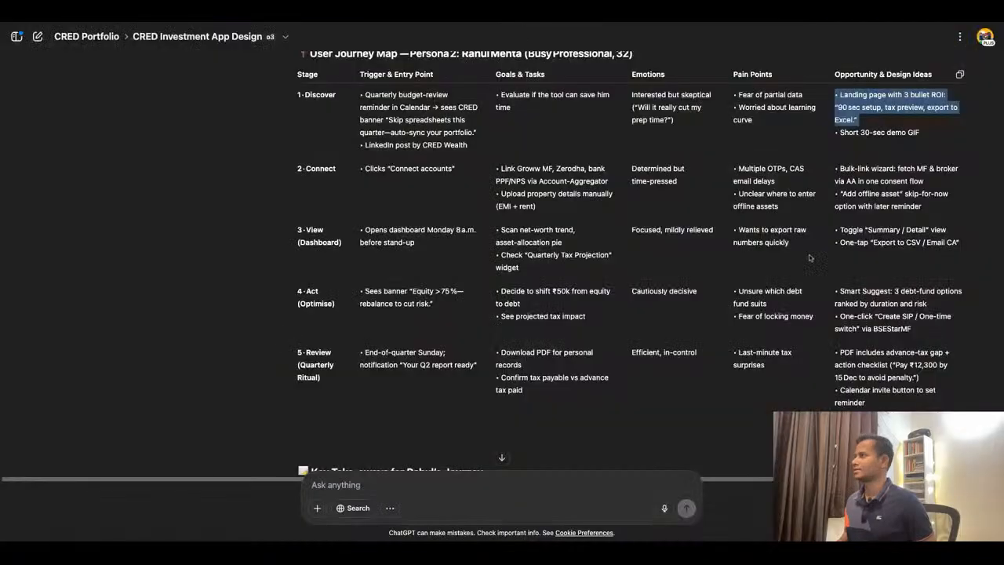
{"action": "triple_click", "coordinate": [889, 133]}
{"action": "key", "text": "ctrl+c"}
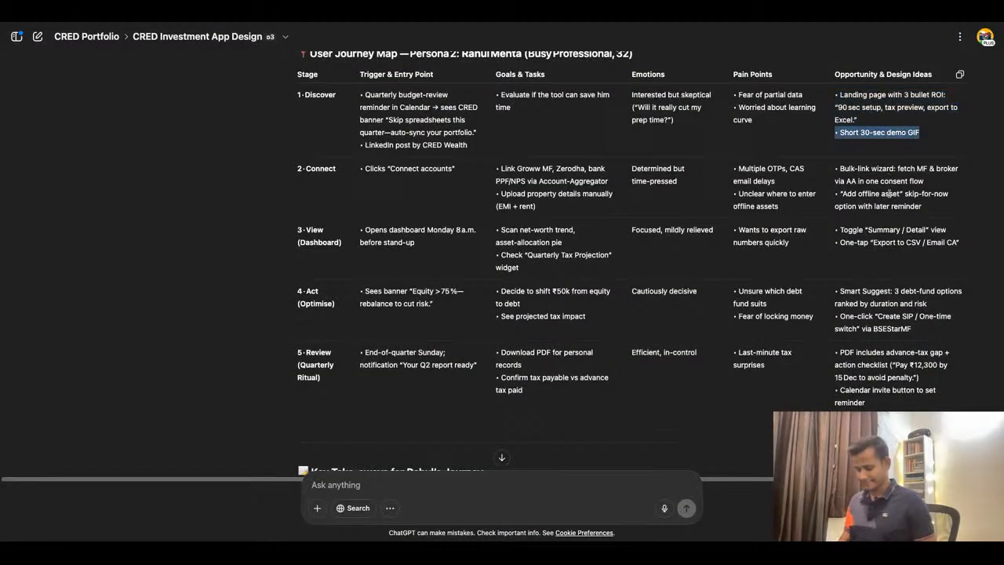
{"action": "left_click", "coordinate": [441, 24]}
{"action": "double_click", "coordinate": [655, 246]}
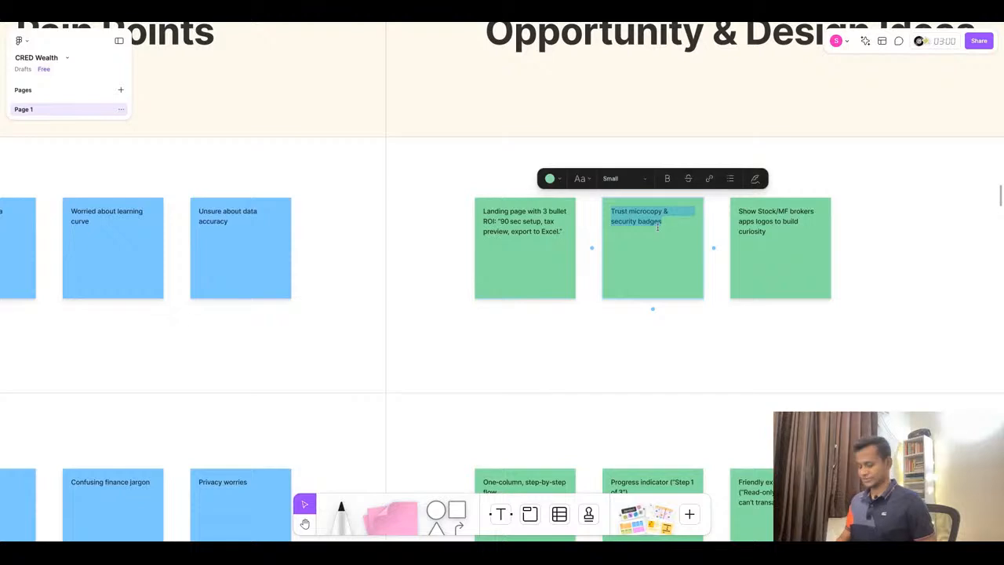
{"action": "key", "text": "ctrl+v"}
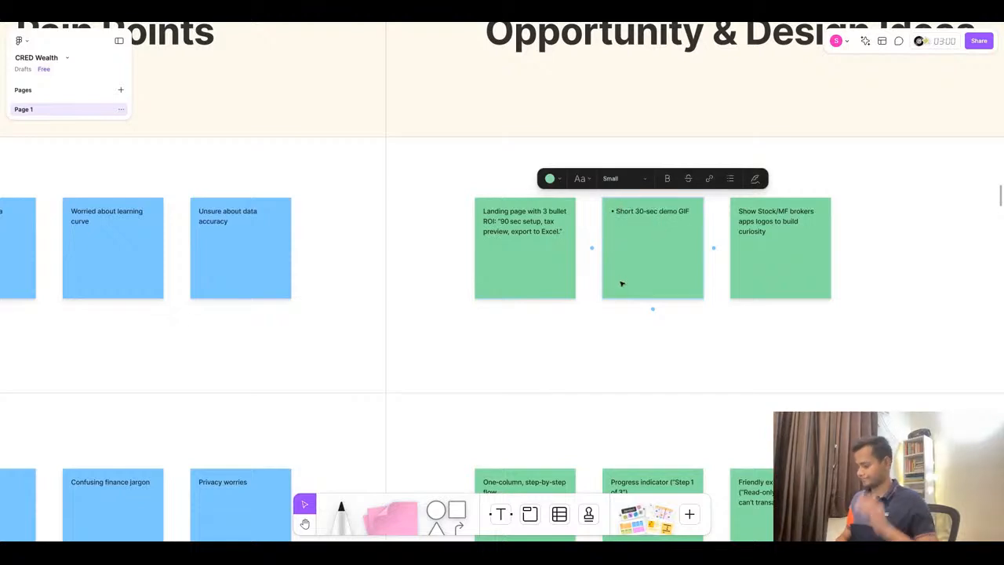
{"action": "key", "text": "Home"}
{"action": "key", "text": "Delete"}
{"action": "key", "text": "Delete"}
{"action": "left_click", "coordinate": [782, 269]}
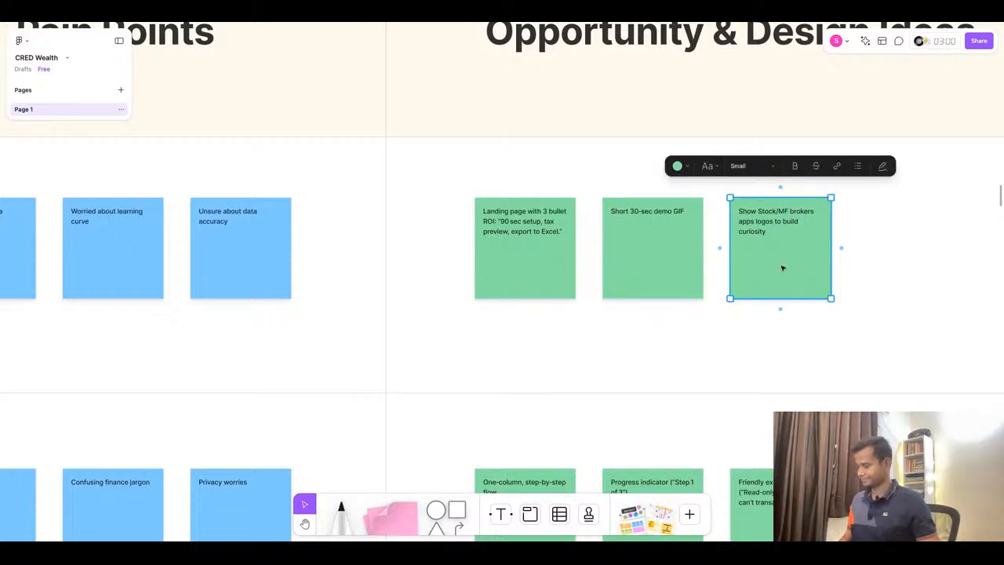
{"action": "key", "text": "Delete"}
- Copy 'Clicks "Connect accounts"' from ChatGPT into the Connect Trigger & Entry Point sticky note
{"action": "scroll", "coordinate": [770, 188], "scroll_direction": "down", "scroll_amount": 5}
{"action": "scroll", "coordinate": [771, 189], "scroll_direction": "down", "scroll_amount": 3}
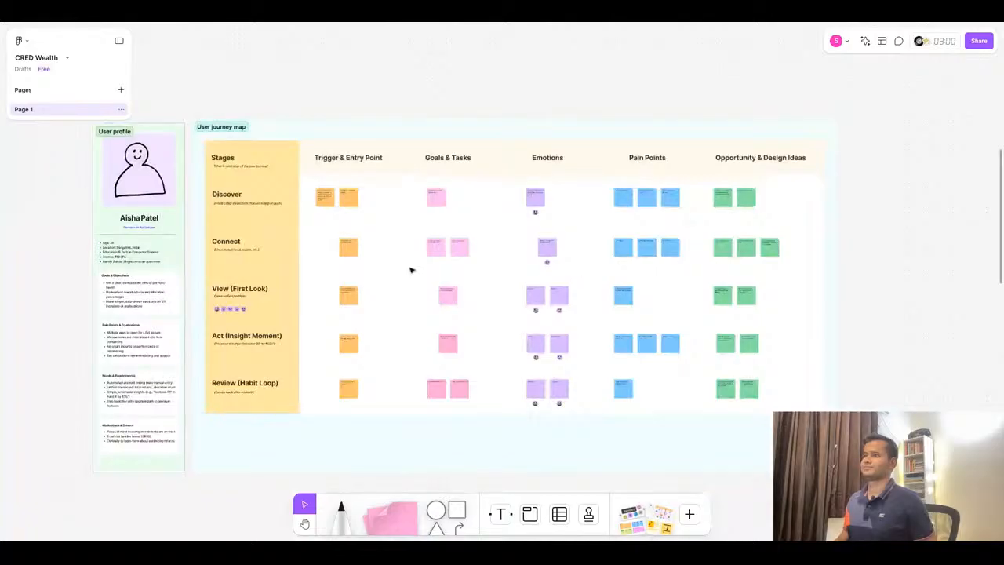
{"action": "scroll", "coordinate": [298, 240], "scroll_direction": "up", "scroll_amount": 6}
{"action": "key", "text": "ctrl+Tab"}
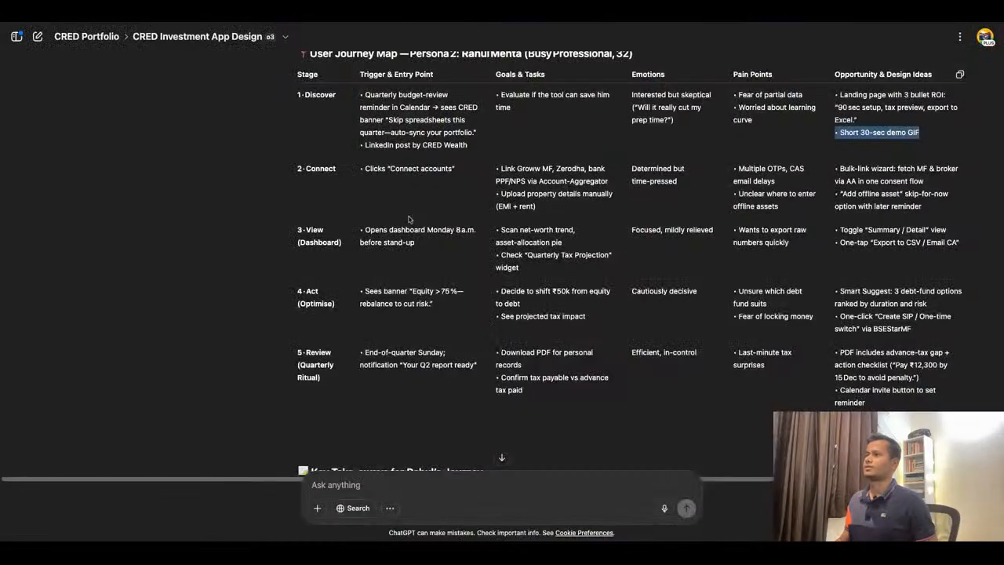
{"action": "left_click_drag", "start_coordinate": [365, 170], "coordinate": [454, 169]}
{"action": "key", "text": "ctrl+c"}
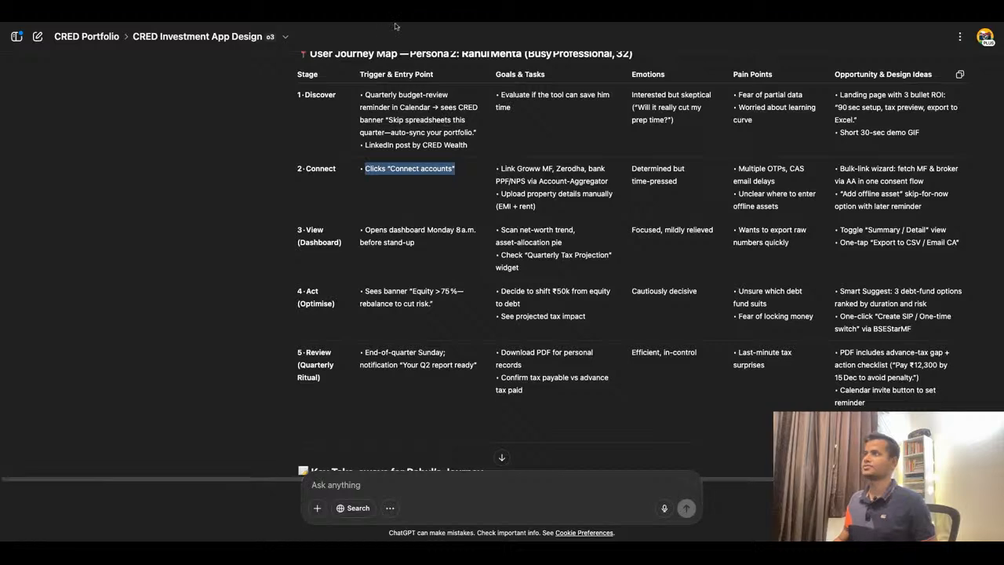
{"action": "key", "text": "ctrl+Tab"}
{"action": "left_click", "coordinate": [411, 254]}
{"action": "triple_click", "coordinate": [411, 249]}
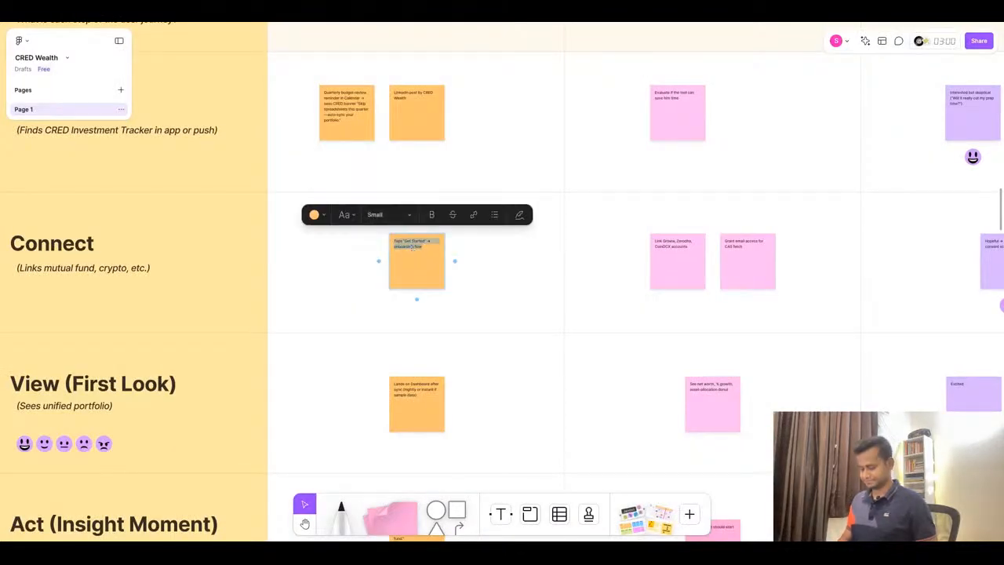
{"action": "key", "text": "ctrl+v"}
- Copy 'Link Groww MF, Zerodha, bank PPF/NPS via Account-Aggregator' into the first Connect Goals & Tasks sticky note, removing the bullet
{"action": "key", "text": "super+Tab"}
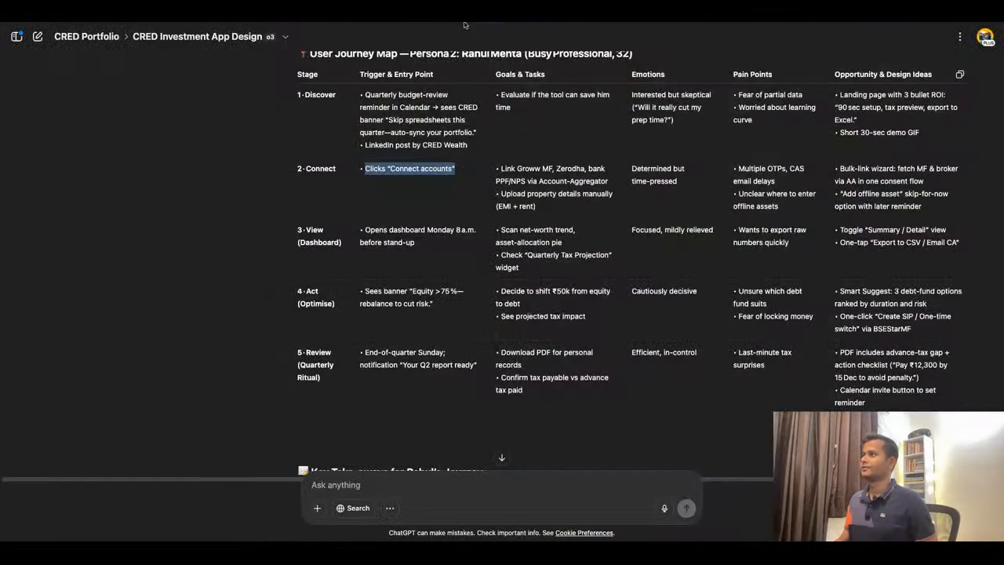
{"action": "triple_click", "coordinate": [528, 168]}
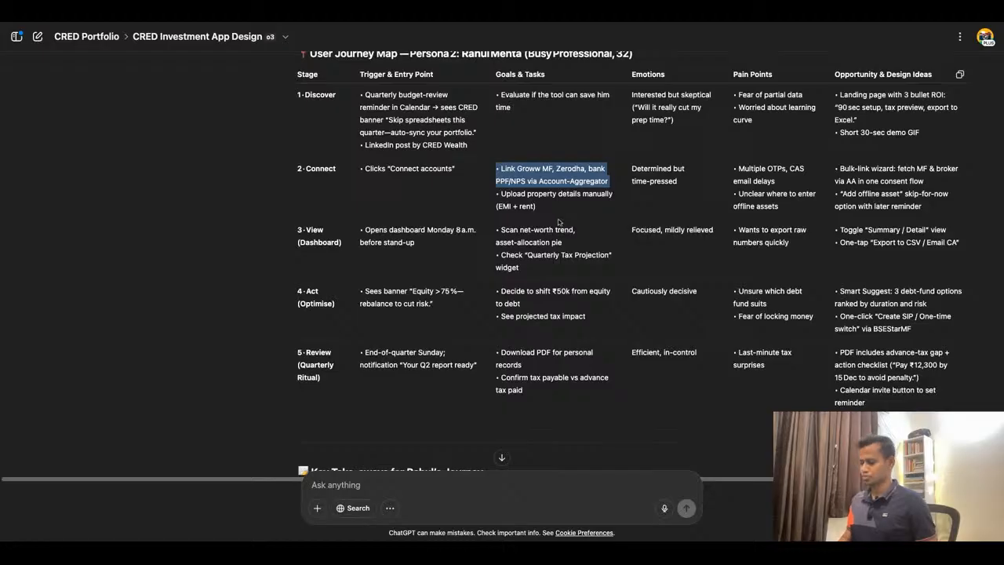
{"action": "key", "text": "super+Tab"}
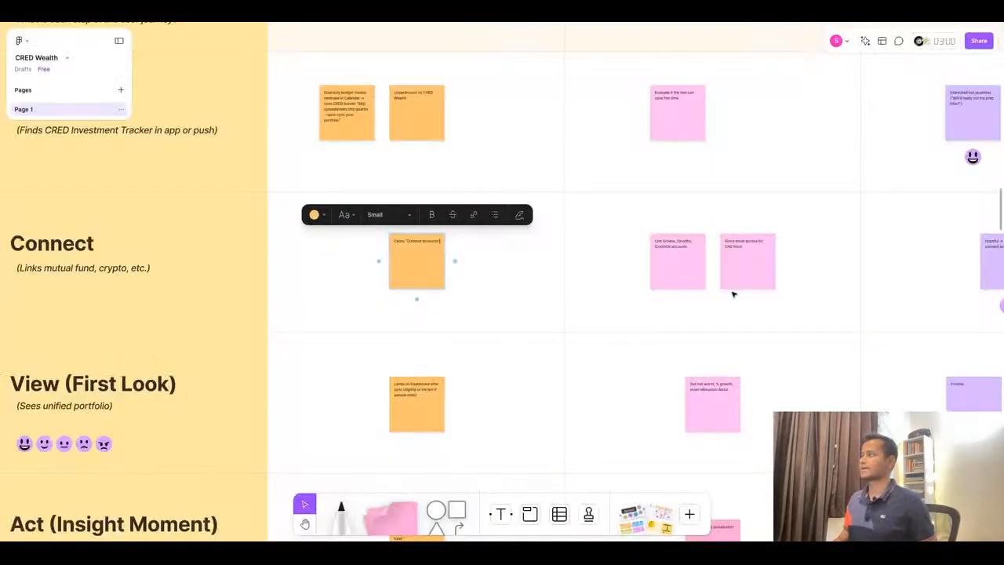
{"action": "left_click", "coordinate": [664, 245]}
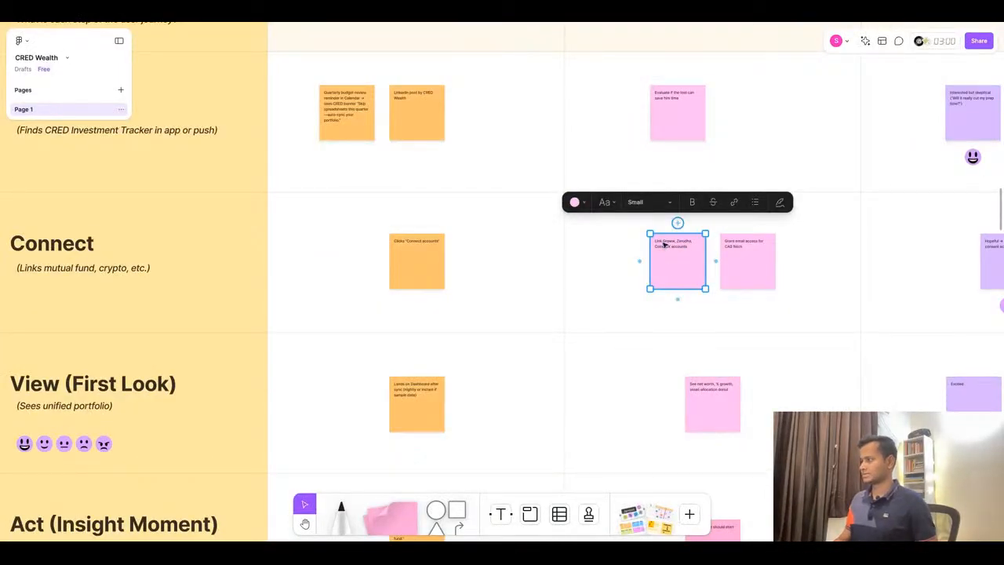
{"action": "double_click", "coordinate": [665, 244]}
{"action": "type", "text": "Link Groww MF, Zerodha, bank PPF/NPS via Account Aggregator"}
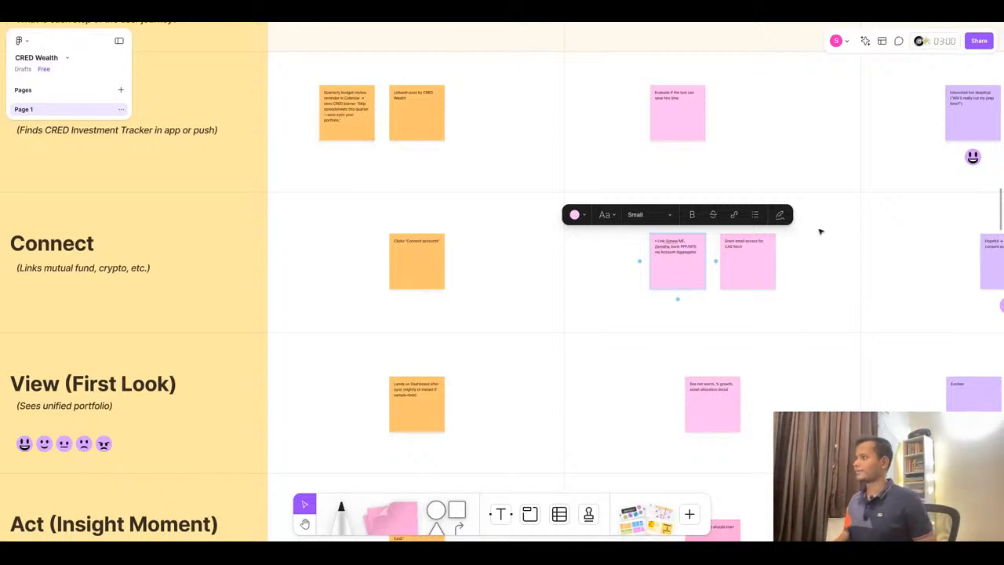
{"action": "scroll", "coordinate": [821, 231], "scroll_direction": "up", "scroll_amount": 5}
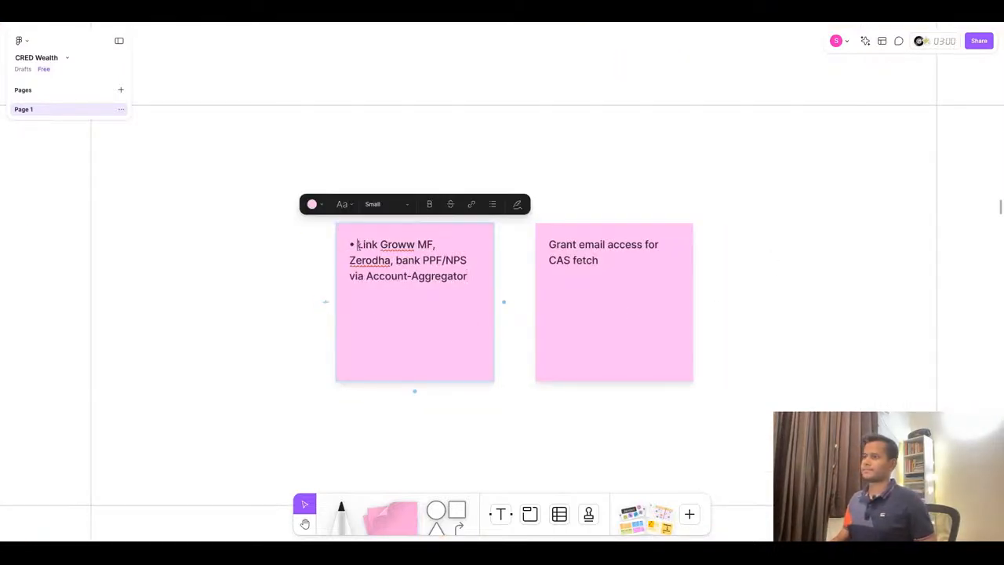
{"action": "key", "text": "BackSpace"}
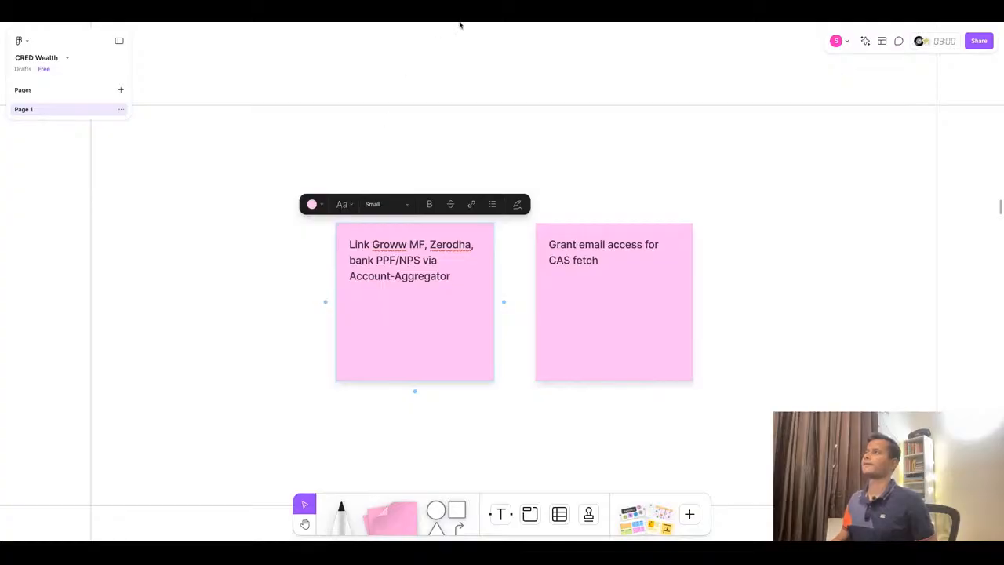
- Copy 'Upload property details manually (EMI + rent)' into the second Connect Goals & Tasks sticky note, removing the bullet
{"action": "key", "text": "alt+Tab"}
{"action": "triple_click", "coordinate": [541, 202]}
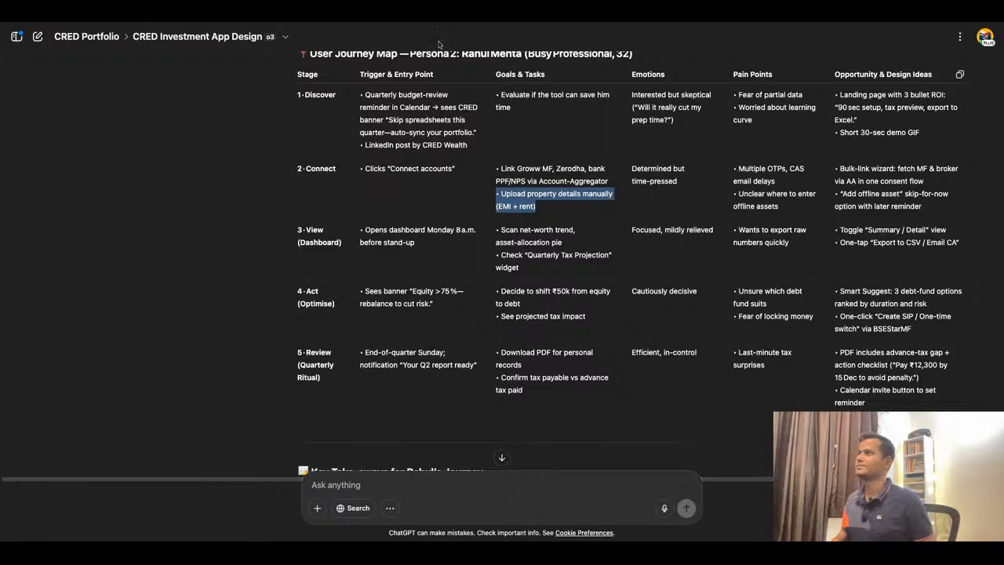
{"action": "key", "text": "alt+Tab"}
{"action": "double_click", "coordinate": [596, 258]}
{"action": "key", "text": "ctrl+a"}
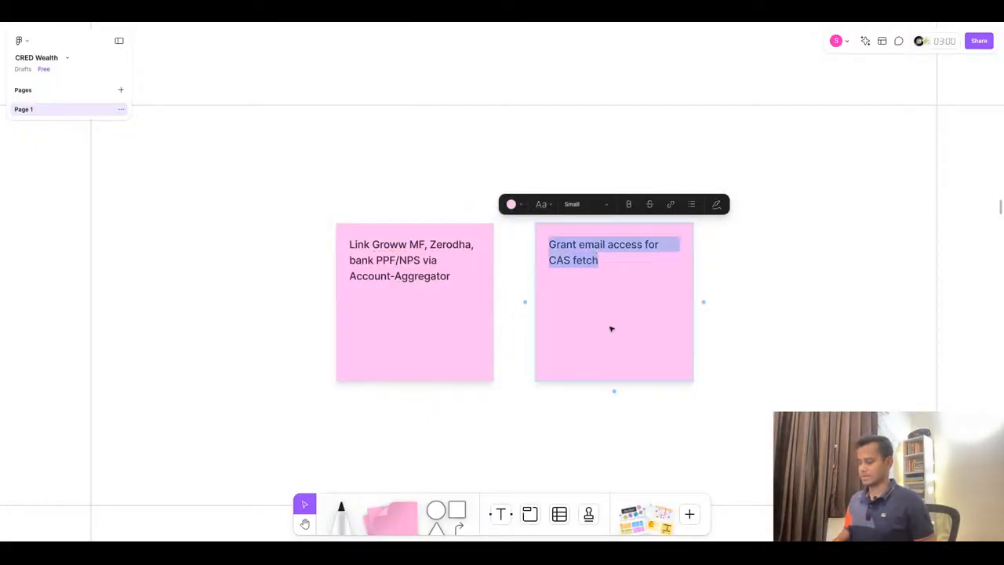
{"action": "type", "text": "• Upload property details manually (EMI + rent)"}
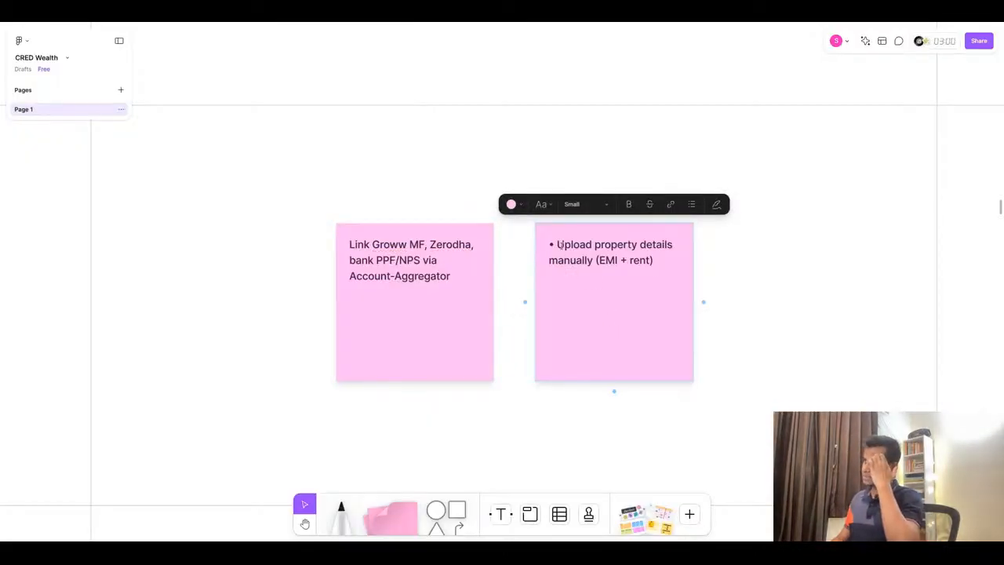
{"action": "left_click", "coordinate": [557, 244]}
{"action": "key", "text": "BackSpace"}
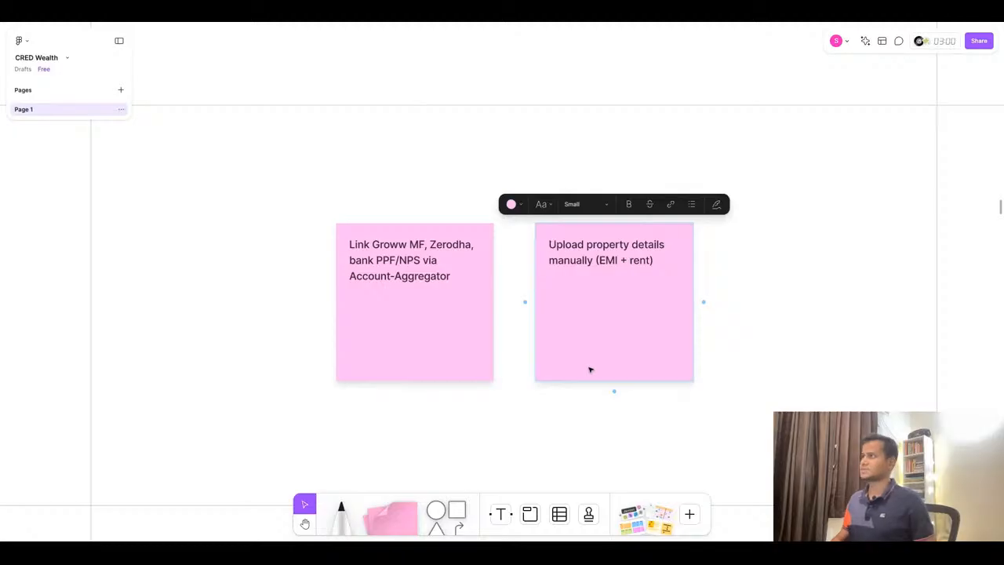
- Replace the Connect Emotions sticky note text with 'Determined but time-pressed' copied from ChatGPT
{"action": "key", "text": "super+Tab"}
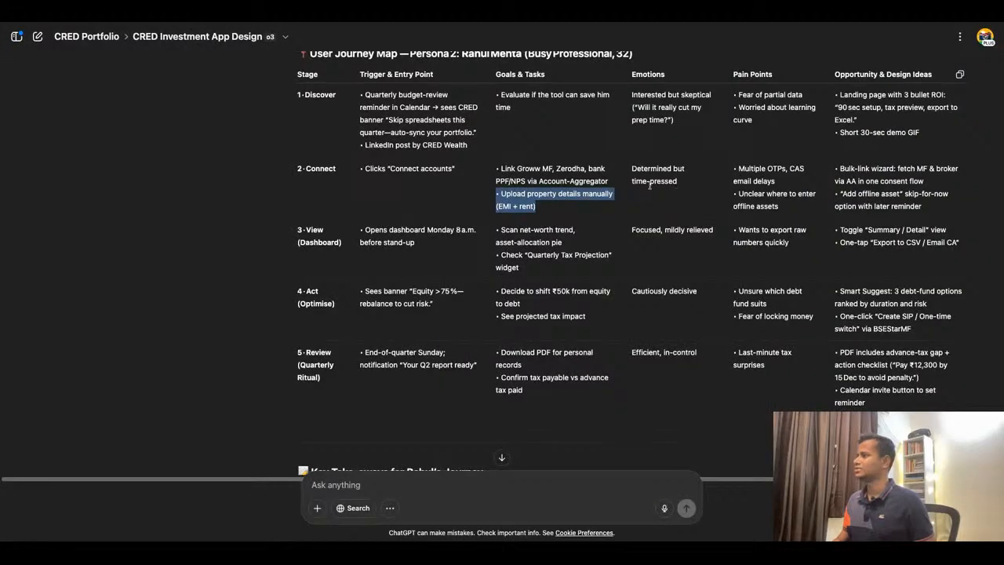
{"action": "triple_click", "coordinate": [650, 183]}
{"action": "key", "text": "super+c"}
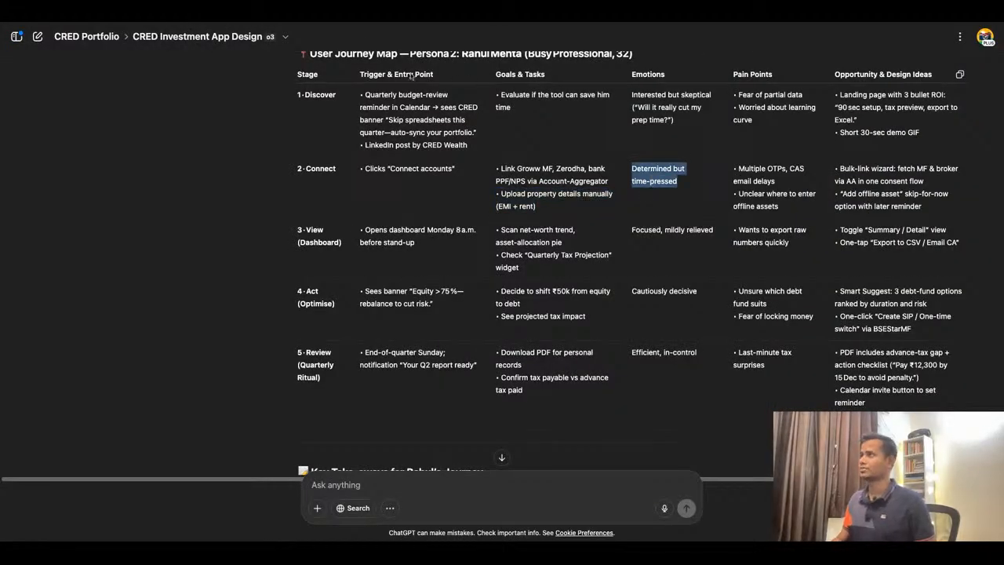
{"action": "key", "text": "super+Tab"}
{"action": "scroll", "coordinate": [457, 266], "scroll_direction": "down", "scroll_amount": 8}
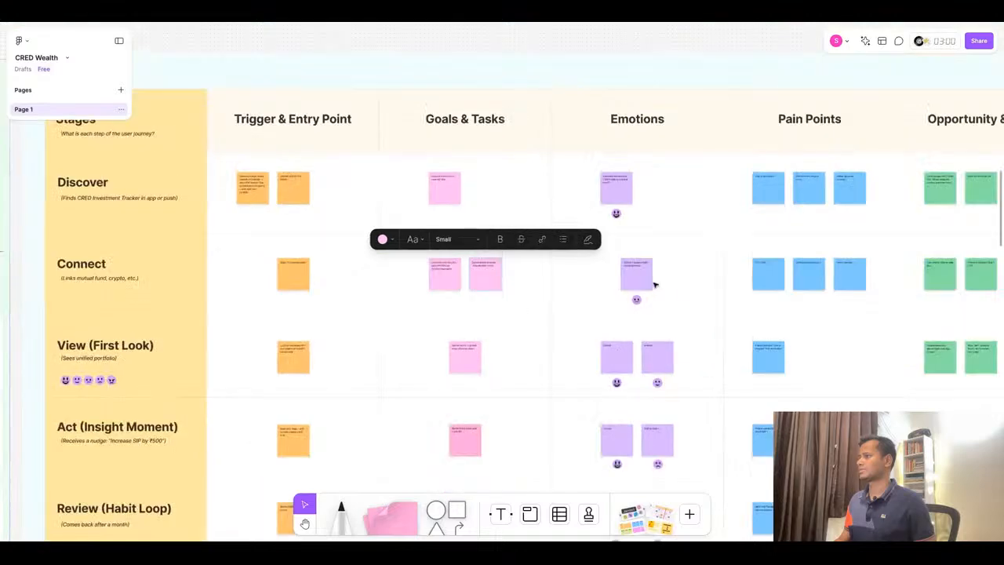
{"action": "scroll", "coordinate": [652, 281], "scroll_direction": "up", "scroll_amount": 7}
{"action": "left_click", "coordinate": [589, 226]}
{"action": "triple_click", "coordinate": [588, 226]}
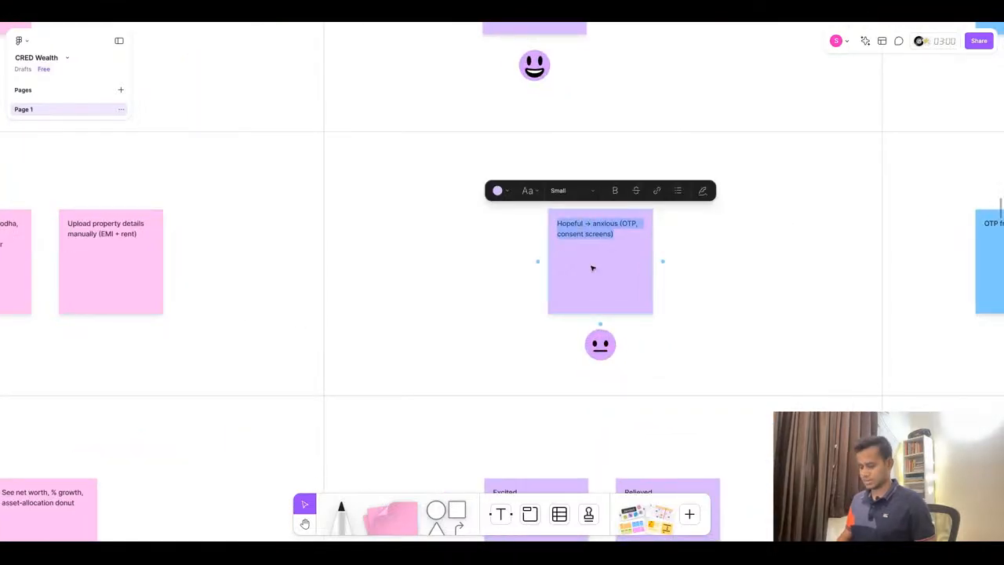
{"action": "key", "text": "super+v"}
- Replace 'OTP friction' in the first Connect Pain Points sticky note with 'Multiple OTPs, CAS email delays', removing the bullet
{"action": "key", "text": "super+Tab"}
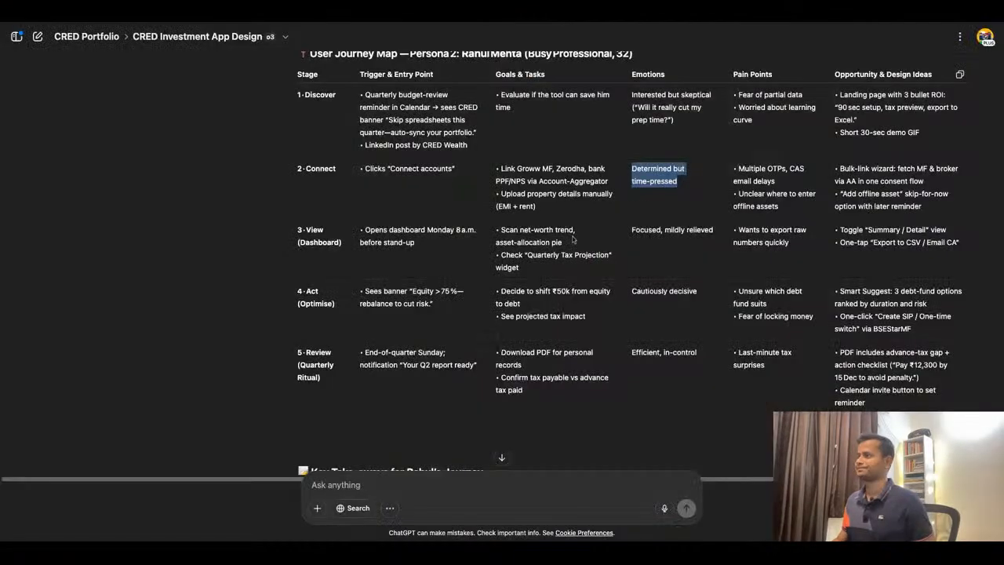
{"action": "triple_click", "coordinate": [771, 175]}
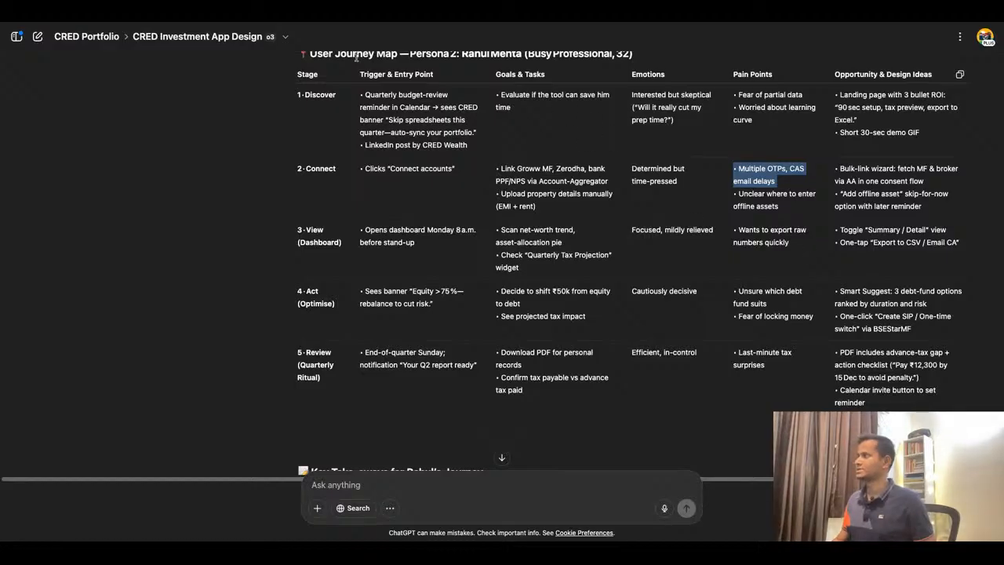
{"action": "key", "text": "super+Tab"}
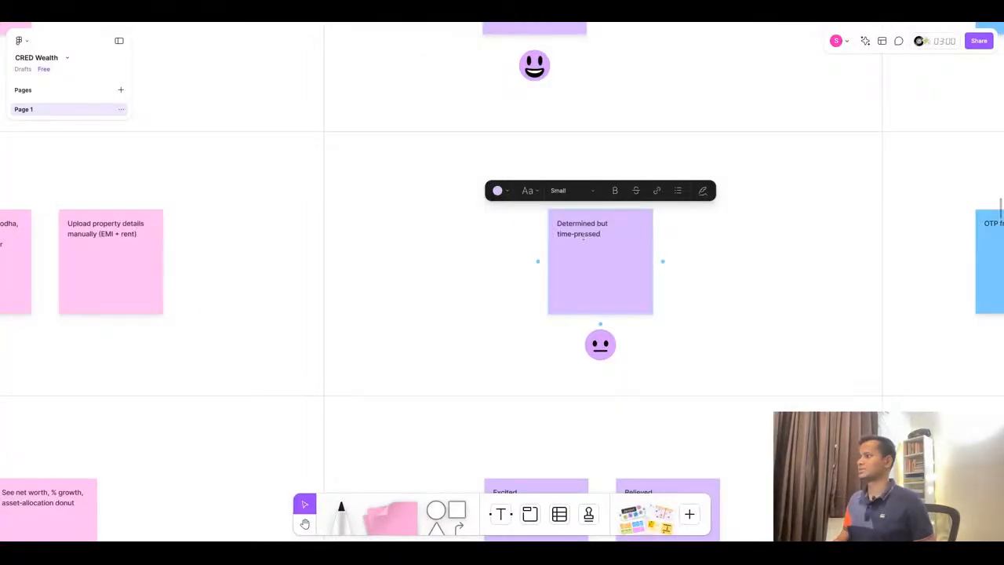
{"action": "double_click", "coordinate": [590, 234]}
{"action": "triple_click", "coordinate": [590, 233]}
{"action": "scroll", "coordinate": [469, 298], "scroll_direction": "down", "scroll_amount": 4}
{"action": "scroll", "coordinate": [863, 287], "scroll_direction": "up", "scroll_amount": 6}
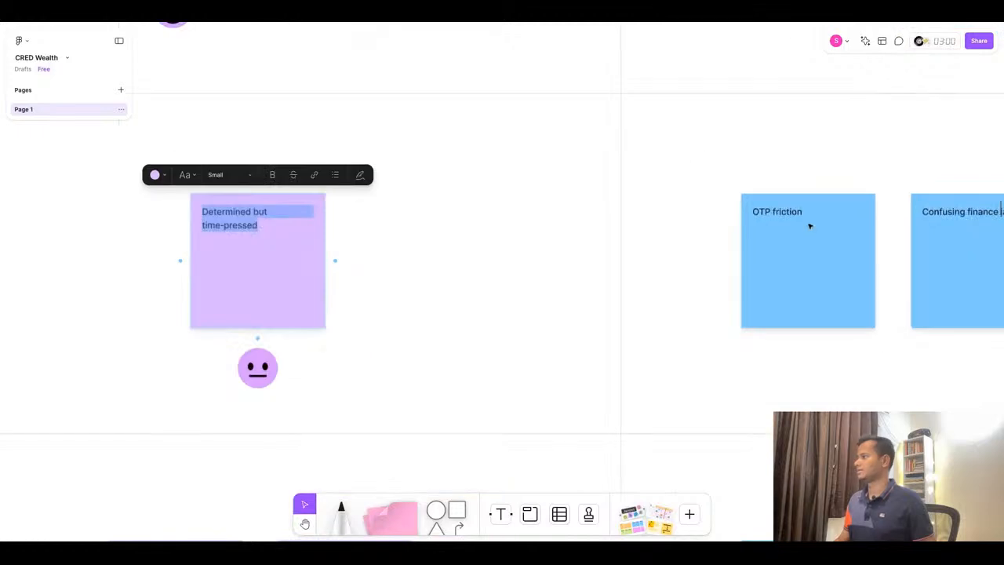
{"action": "left_click", "coordinate": [811, 226]}
{"action": "double_click", "coordinate": [811, 226]}
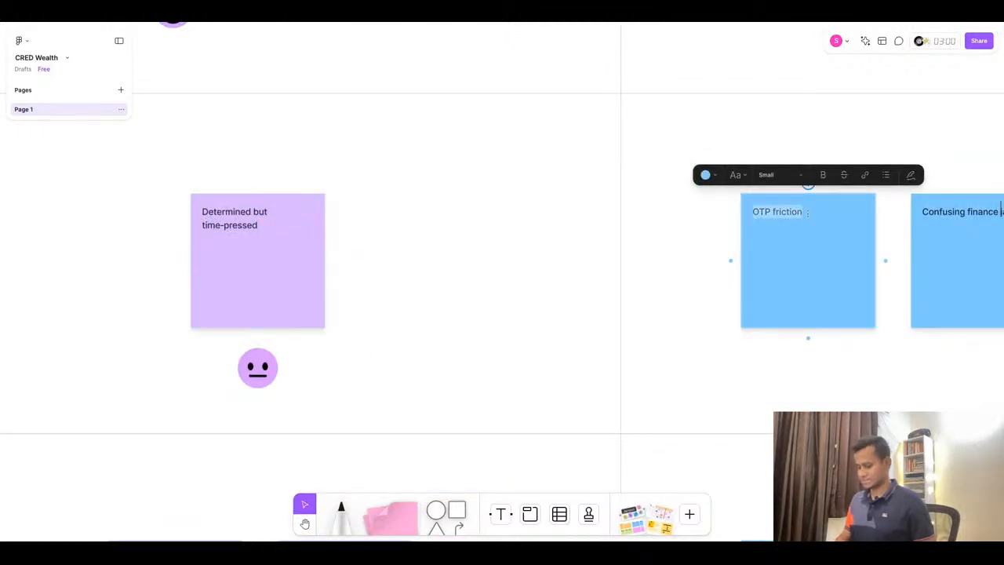
{"action": "type", "text": "• Multiple OTPs, CAS email delays"}
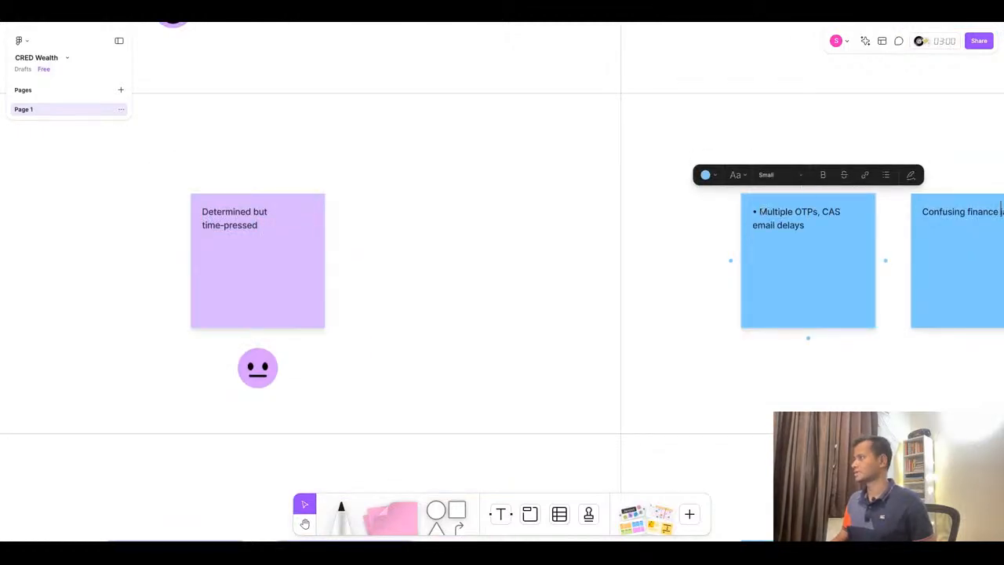
{"action": "left_click", "coordinate": [760, 212]}
{"action": "key", "text": "BackSpace"}
{"action": "key", "text": "BackSpace"}
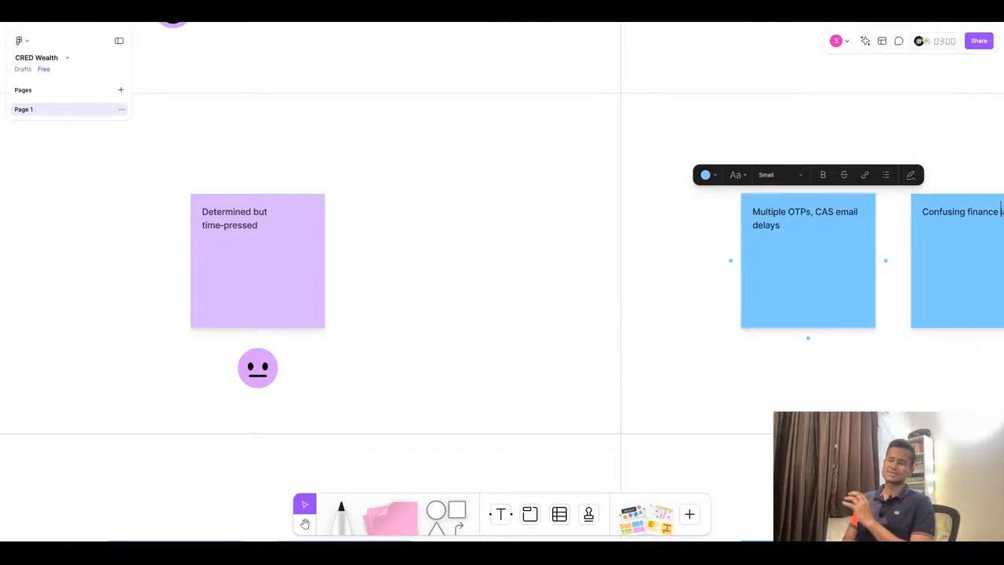
- Paste 'Multiple OTPs, CAS email delays' into the second Connect Pain Points sticky note, removing the bullet
{"action": "scroll", "coordinate": [531, 258], "scroll_direction": "down", "scroll_amount": 6}
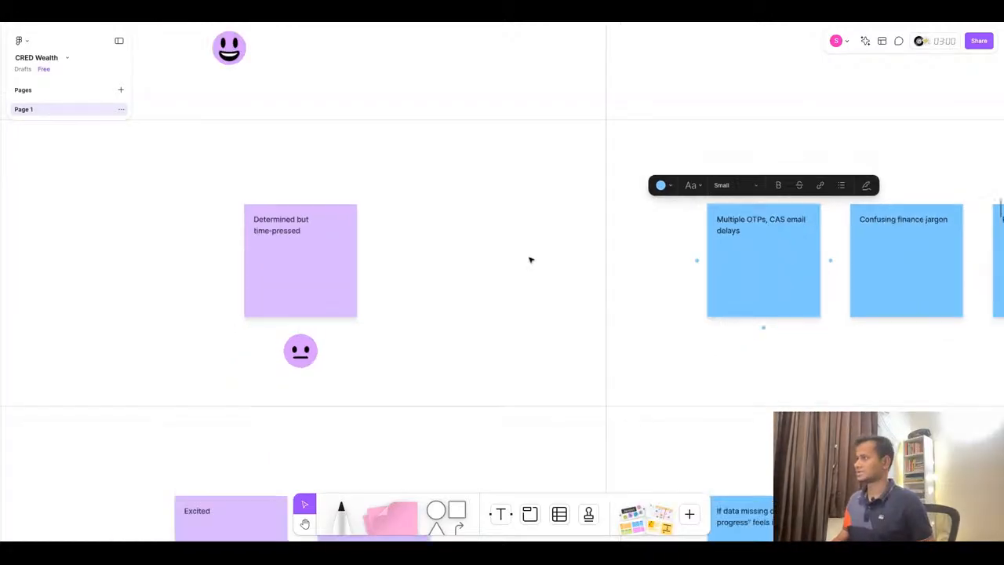
{"action": "scroll", "coordinate": [754, 261], "scroll_direction": "up", "scroll_amount": 3}
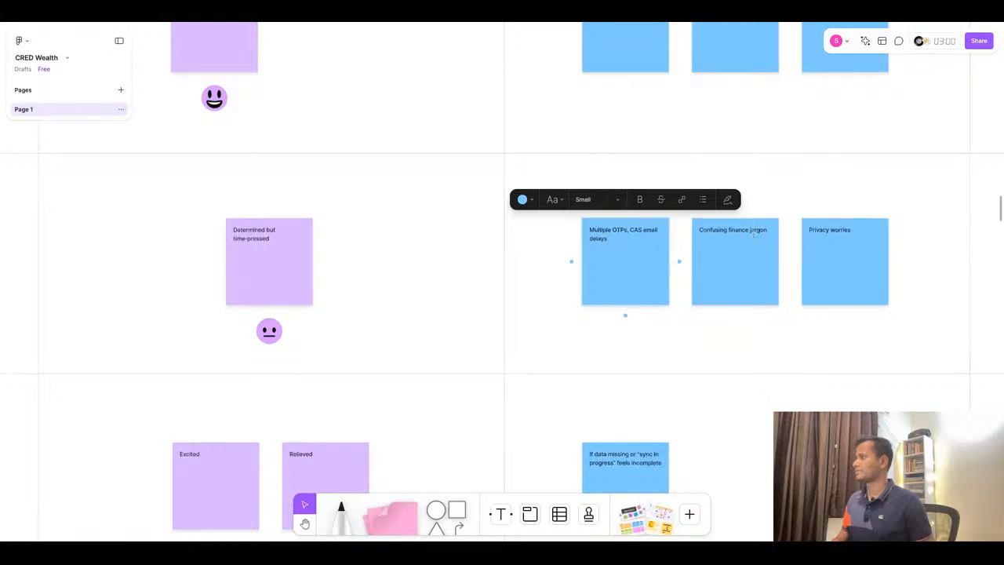
{"action": "double_click", "coordinate": [753, 233]}
{"action": "type", "text": "• Multiple OTPs, CAS email delays"}
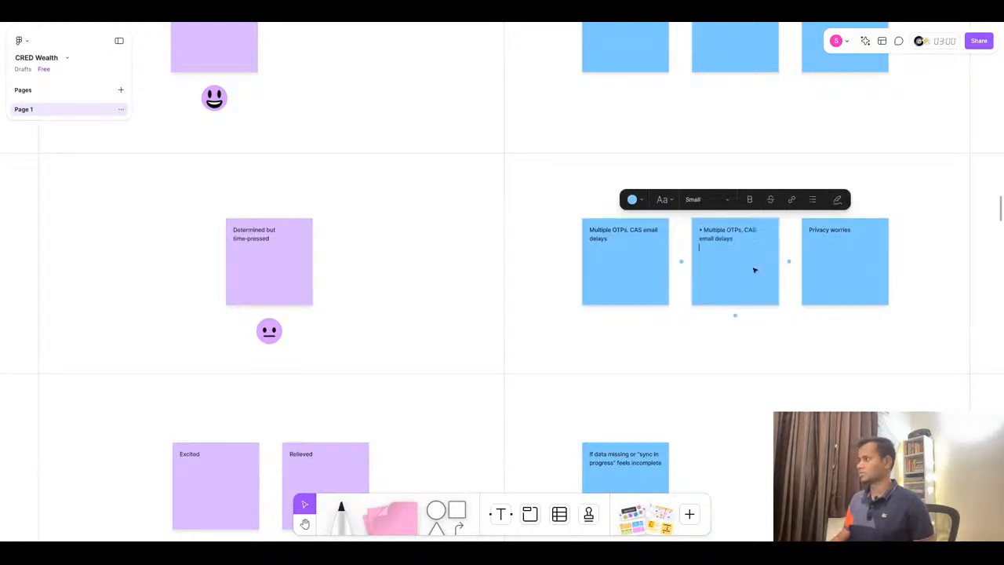
{"action": "left_click", "coordinate": [703, 230]}
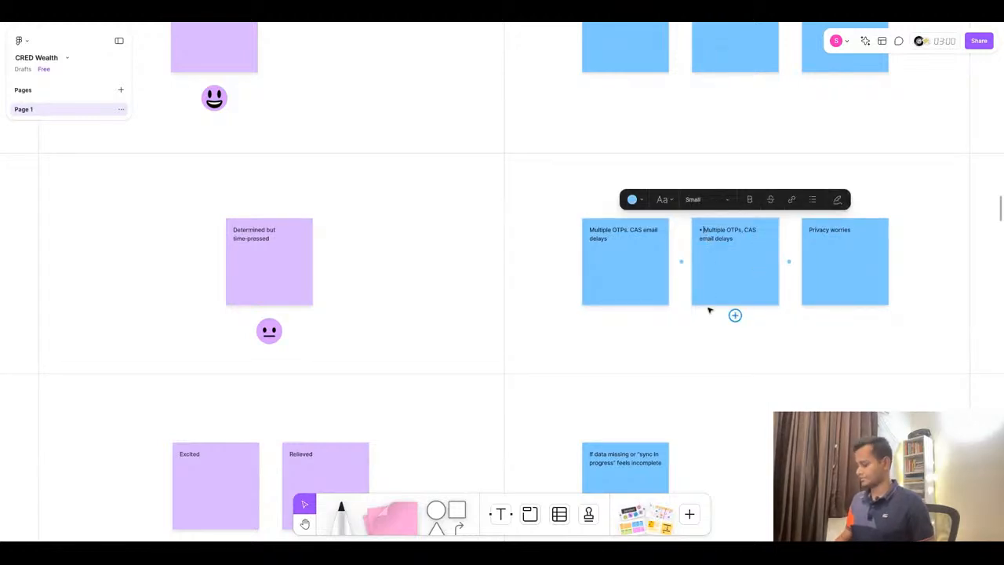
{"action": "key", "text": "BackSpace"}
{"action": "key", "text": "BackSpace"}
- Copy 'Unclear where to enter offline assets' from ChatGPT into the second Connect Pain Points sticky note, removing the bullet
{"action": "left_click", "coordinate": [469, 22]}
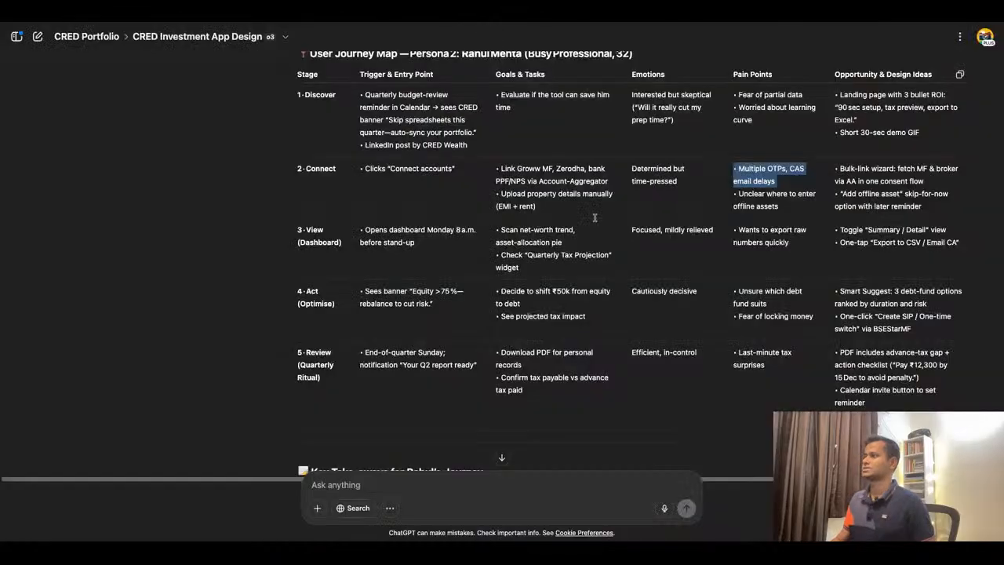
{"action": "triple_click", "coordinate": [769, 194]}
{"action": "key", "text": "ctrl+c"}
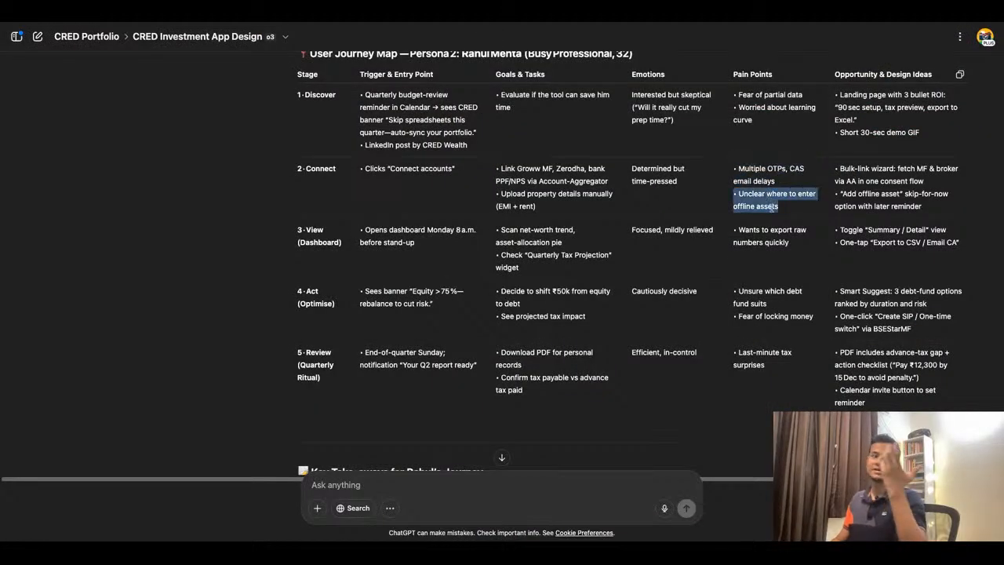
{"action": "left_click", "coordinate": [419, 24]}
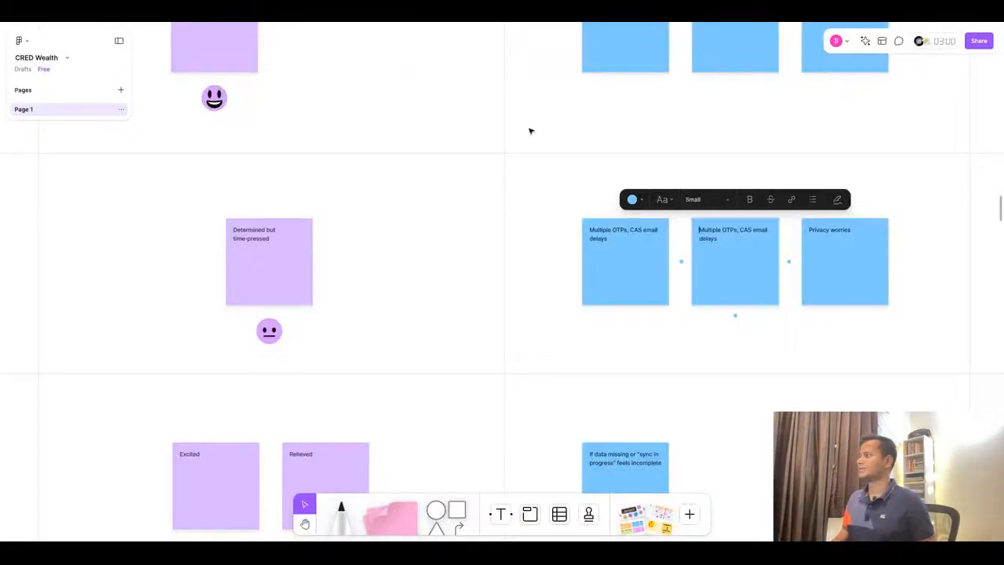
{"action": "triple_click", "coordinate": [730, 235]}
{"action": "key", "text": "ctrl+v"}
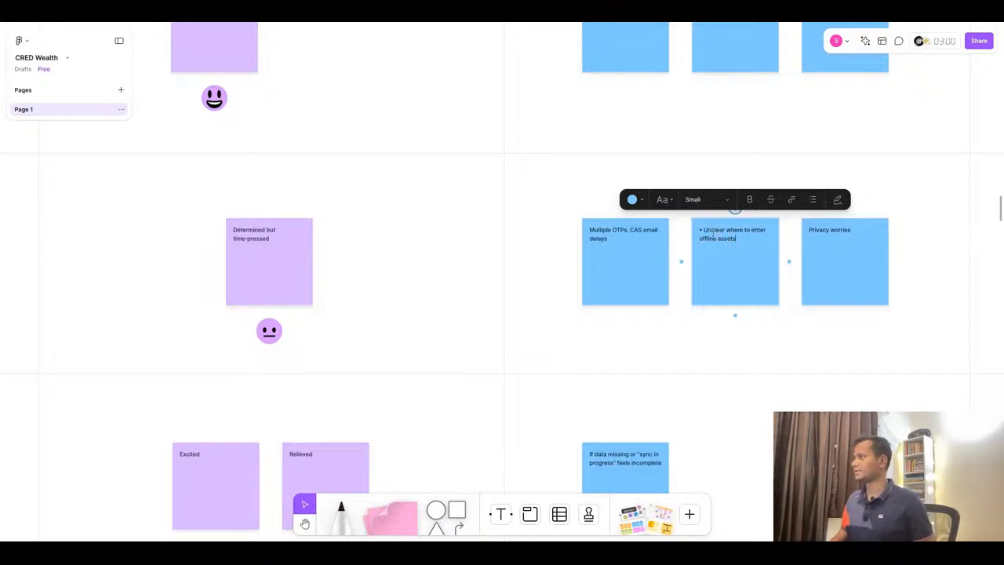
{"action": "left_click", "coordinate": [706, 230]}
{"action": "key", "text": "BackSpace"}
{"action": "key", "text": "BackSpace"}
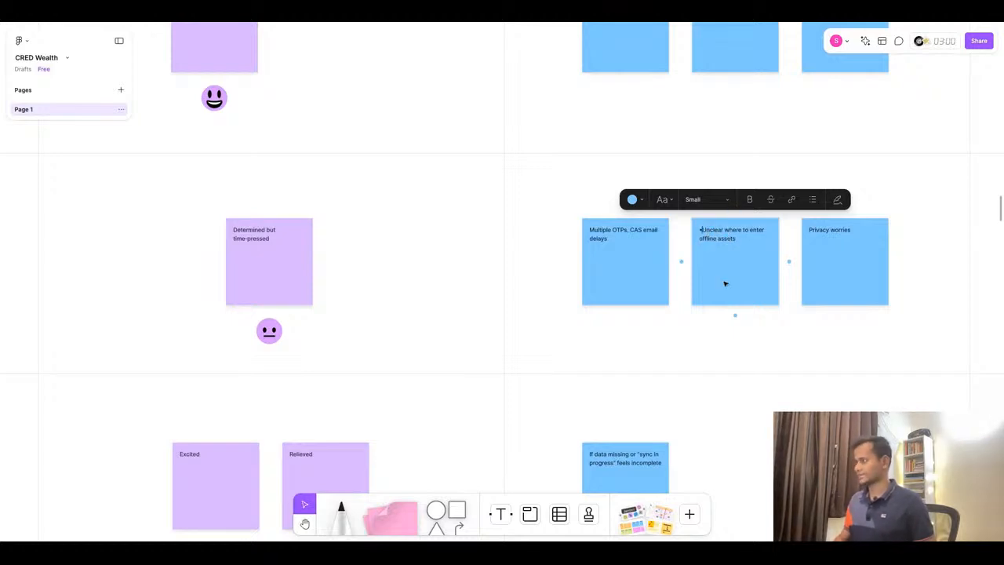
- Copy 'Bulk-link wizard: fetch MF & broker via AA in one consent flow' into the third Connect Pain Points sticky note, removing the bullet
{"action": "left_click", "coordinate": [502, 17]}
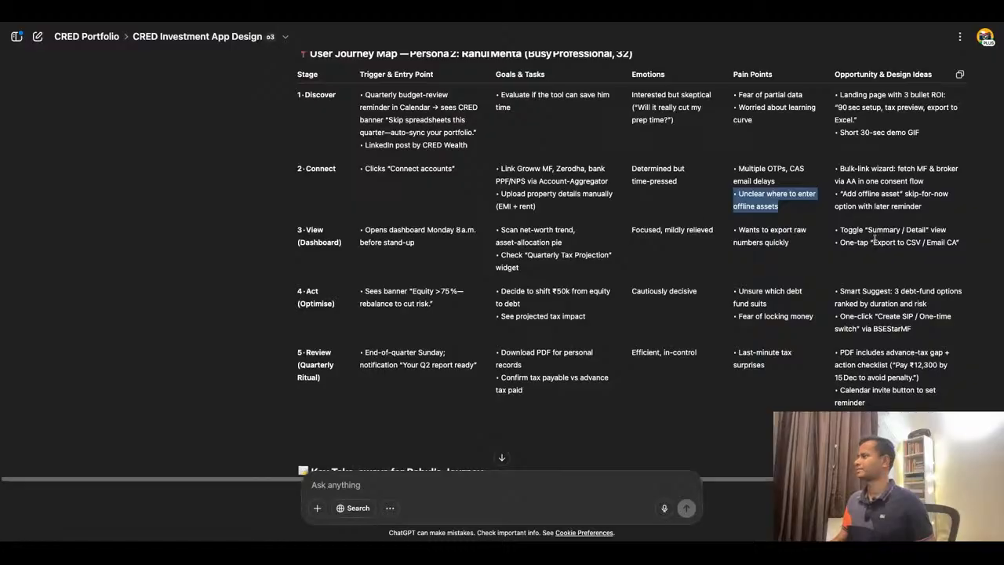
{"action": "triple_click", "coordinate": [873, 183]}
{"action": "key", "text": "ctrl+c"}
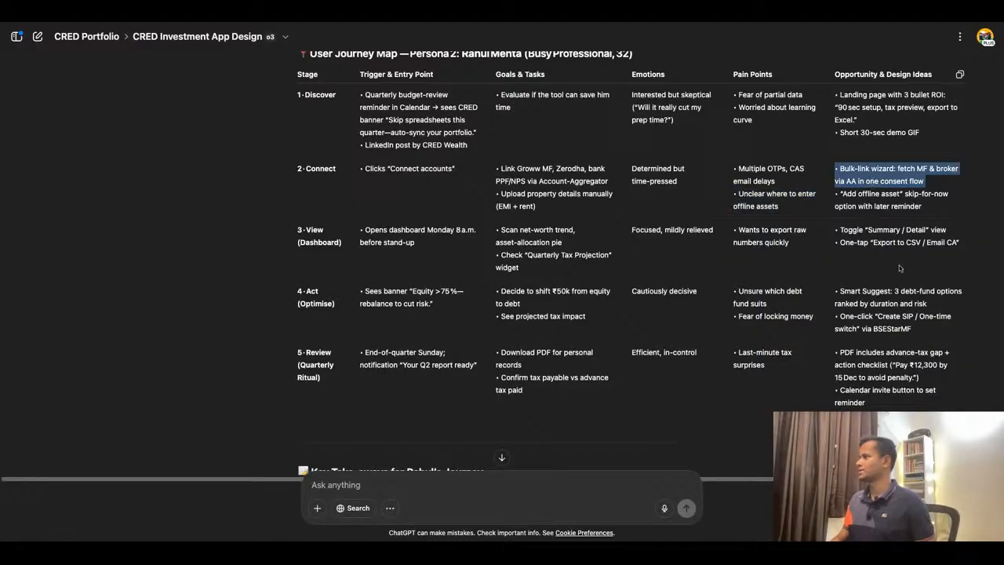
{"action": "left_click", "coordinate": [302, 16]}
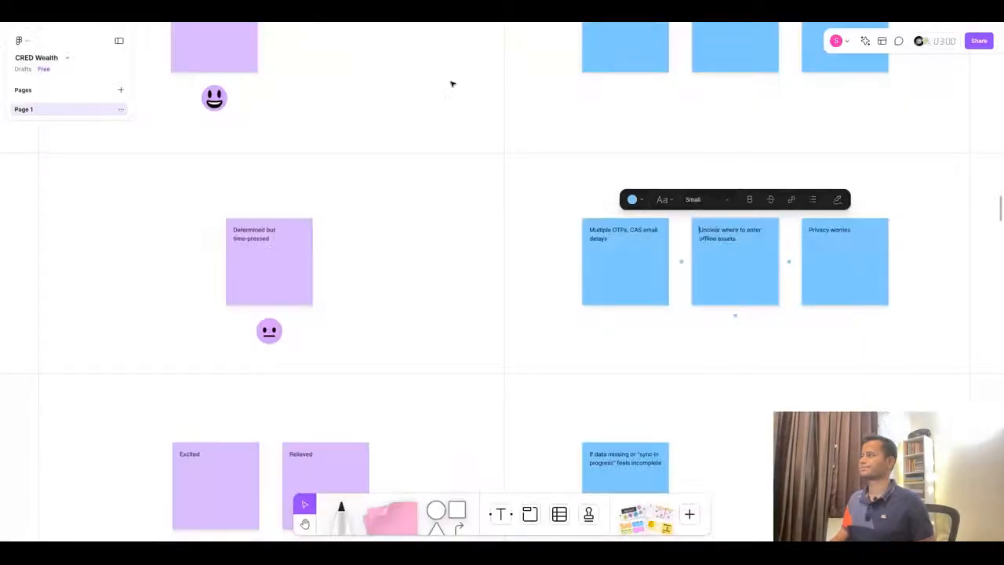
{"action": "left_click", "coordinate": [830, 235]}
{"action": "key", "text": "ctrl+v"}
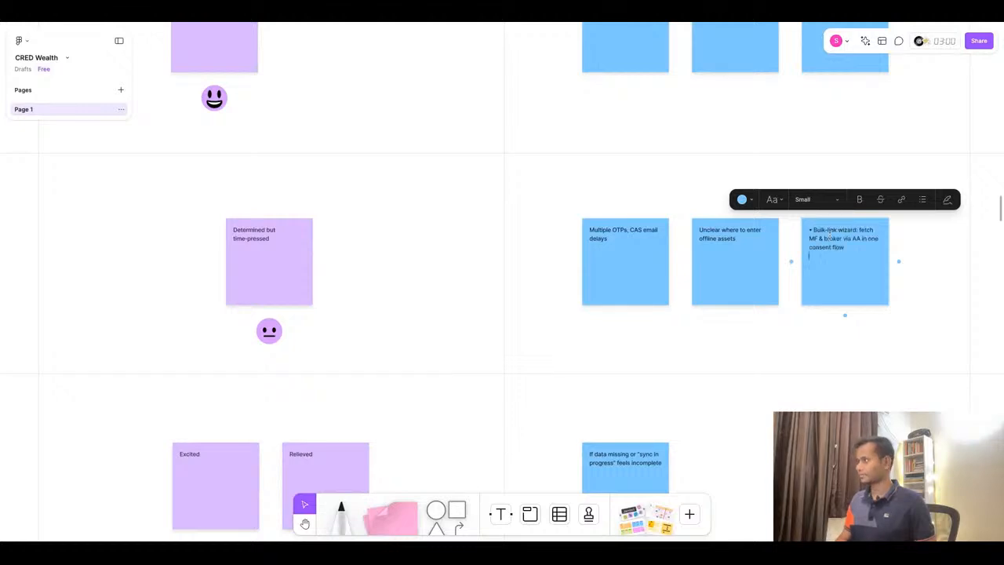
{"action": "key", "text": "BackSpace"}
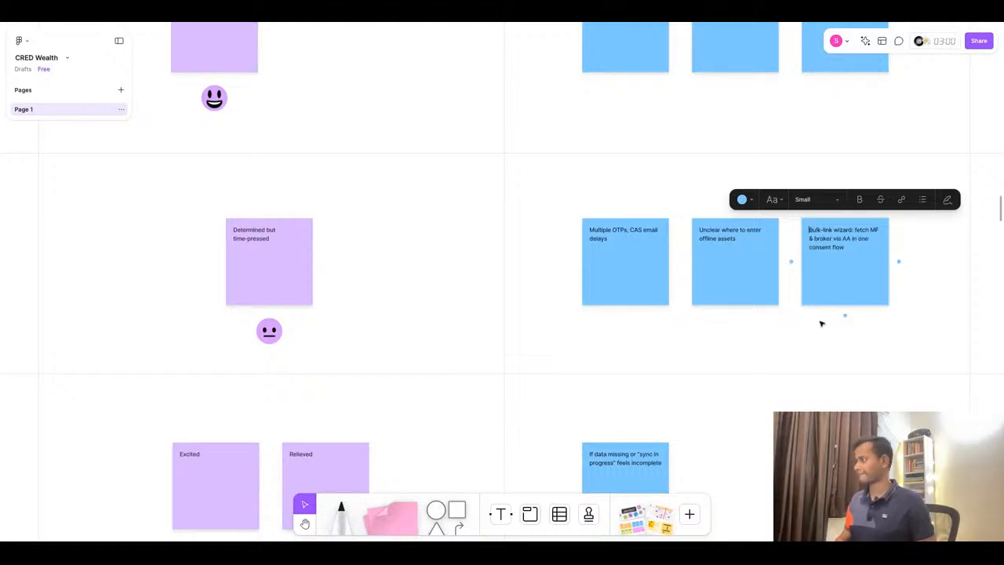
- Copy '"Add offline asset" skip-for-now option with later reminder' into the second Connect Opportunity & Design Ideas sticky note, removing the bullet
{"action": "left_click", "coordinate": [480, 15]}
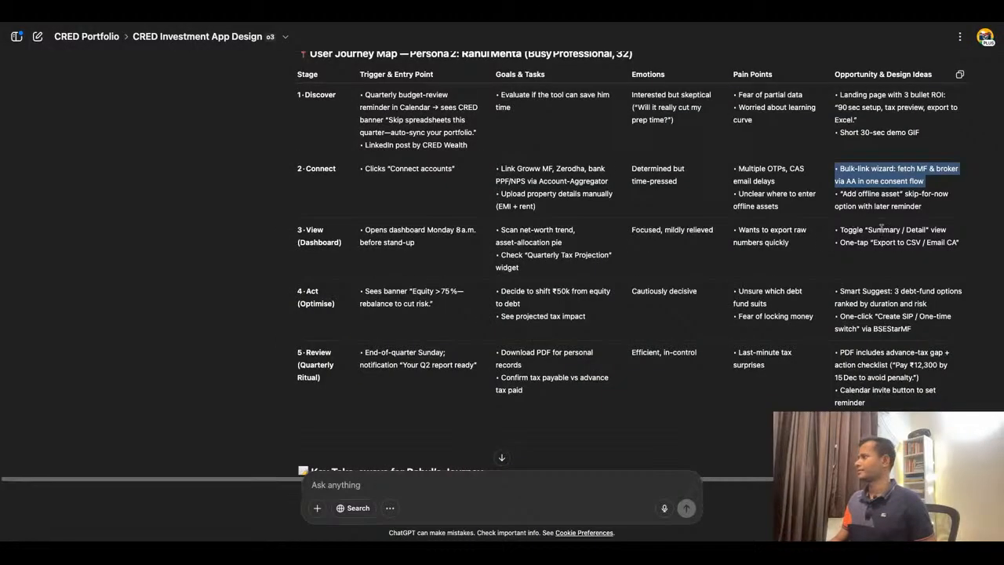
{"action": "triple_click", "coordinate": [892, 207]}
{"action": "key", "text": "ctrl+c"}
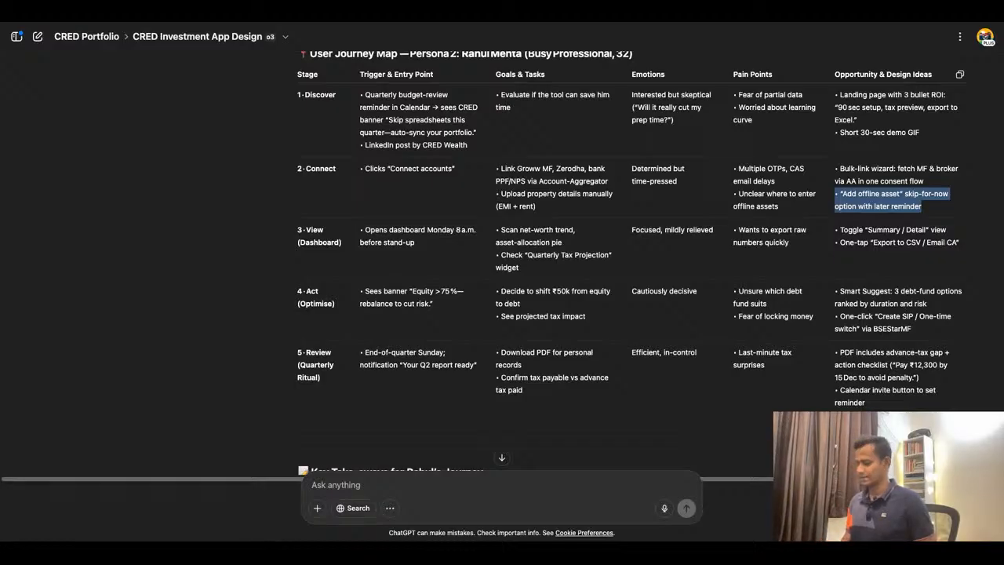
{"action": "left_click", "coordinate": [448, 22]}
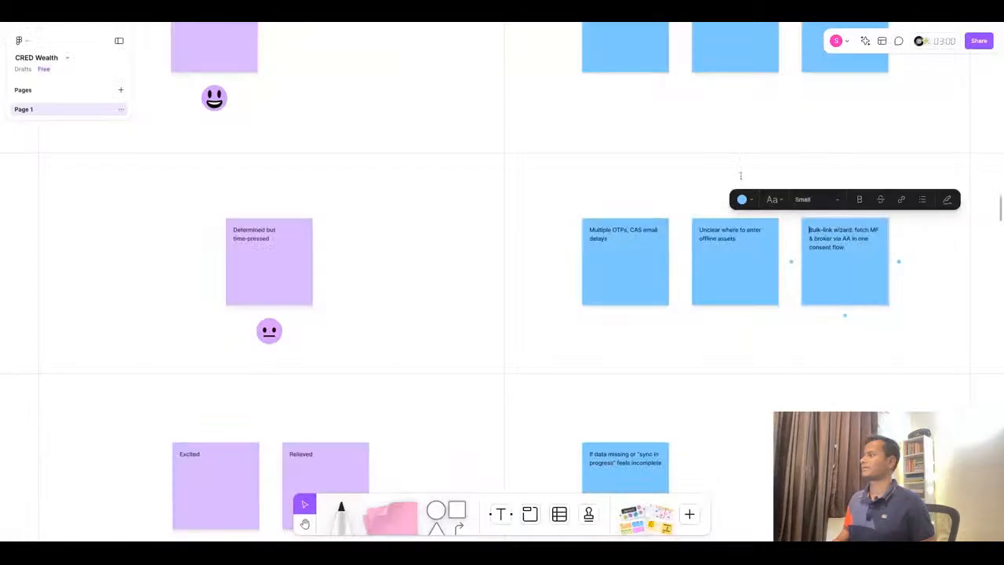
{"action": "left_click", "coordinate": [545, 23]}
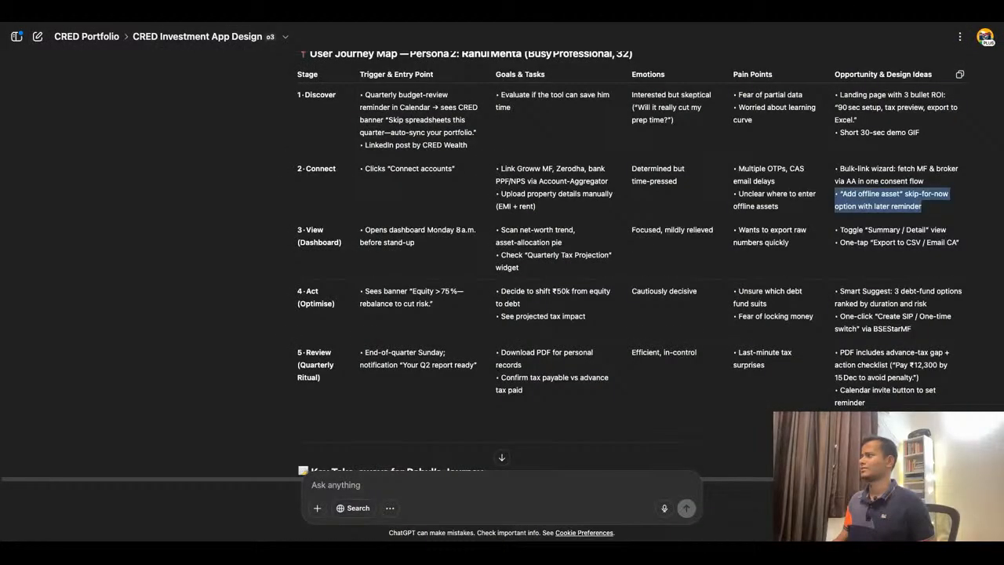
{"action": "left_click", "coordinate": [448, 22]}
{"action": "scroll", "coordinate": [521, 296], "scroll_direction": "down", "scroll_amount": 6}
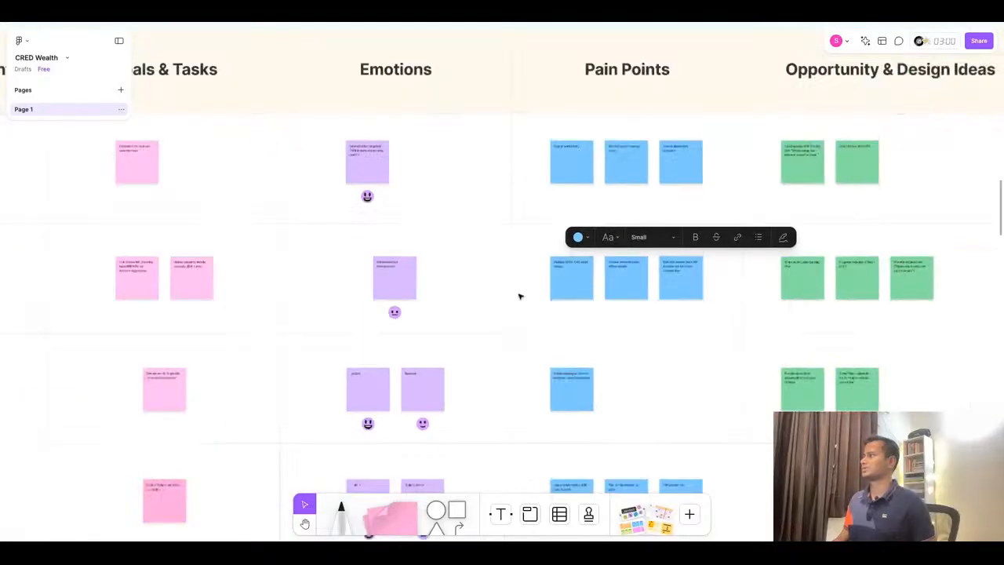
{"action": "scroll", "coordinate": [758, 302], "scroll_direction": "up", "scroll_amount": 4}
{"action": "double_click", "coordinate": [652, 255]}
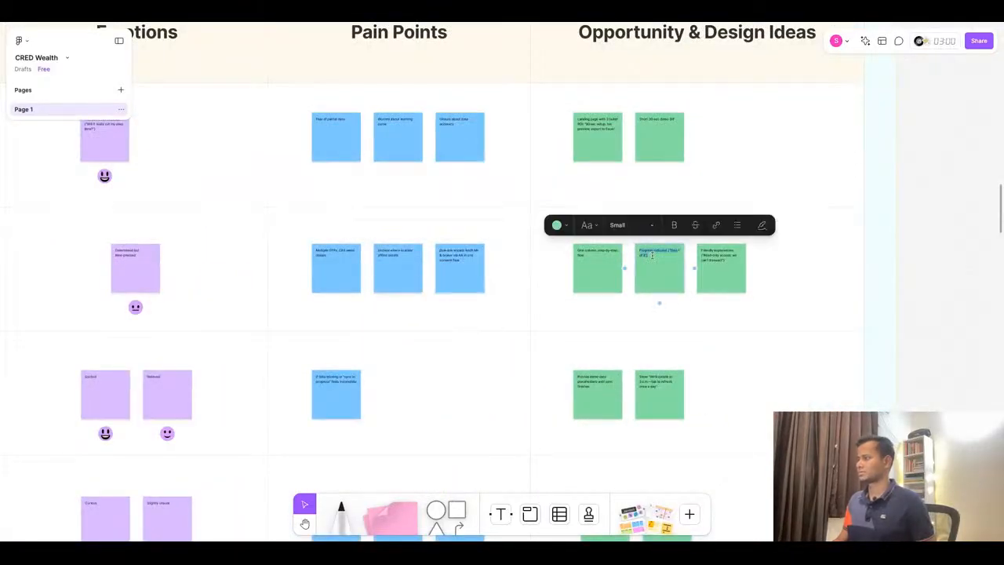
{"action": "key", "text": "ctrl+v"}
{"action": "scroll", "coordinate": [652, 255], "scroll_direction": "up", "scroll_amount": 5}
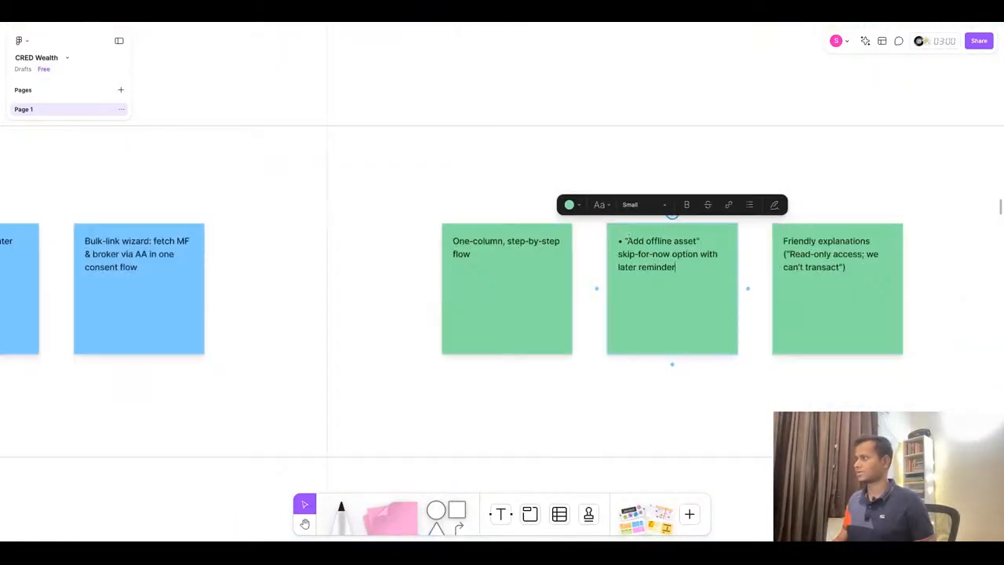
{"action": "key", "text": "BackSpace"}
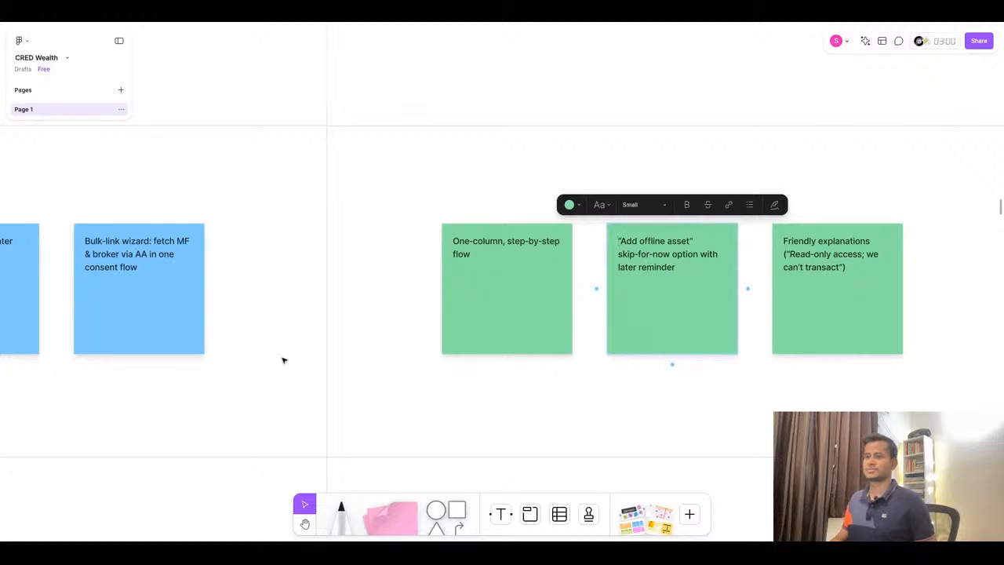
- Move the Bulk-link wizard text from the Pain Points sticky into the first Connect Opportunity & Design Ideas sticky note
{"action": "double_click", "coordinate": [175, 314]}
{"action": "key", "text": "ctrl+c"}
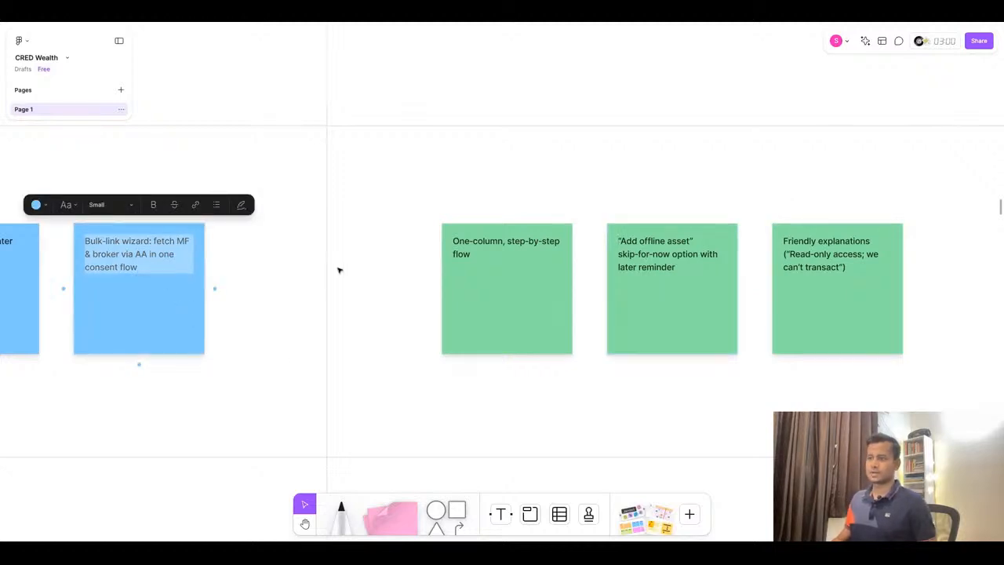
{"action": "key", "text": "BackSpace"}
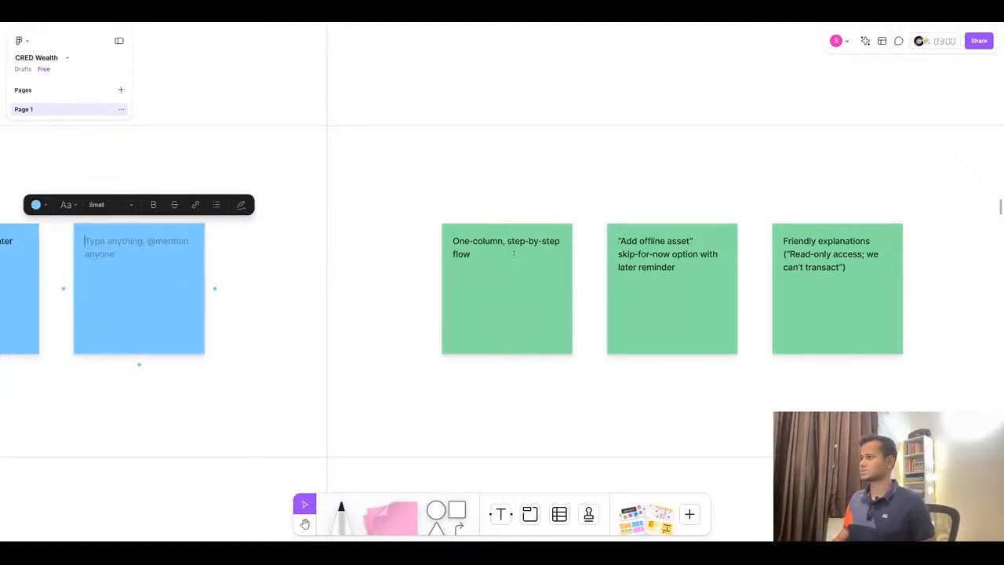
{"action": "double_click", "coordinate": [461, 254]}
{"action": "key", "text": "ctrl+a"}
{"action": "key", "text": "ctrl+v"}
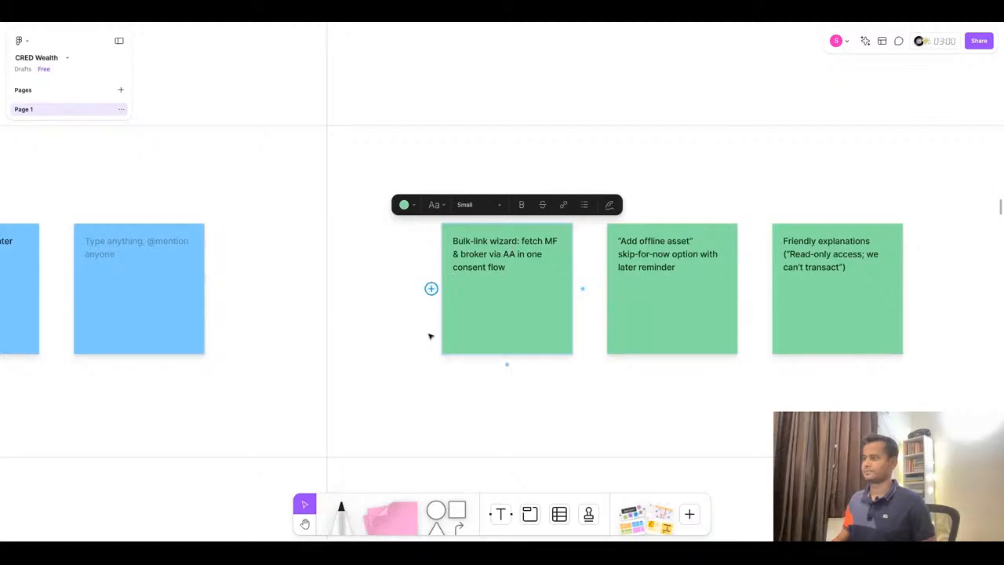
- Delete the emptied third Pain Points sticky note and the third Connect Opportunity & Design Ideas sticky note
{"action": "left_click", "coordinate": [165, 285]}
{"action": "key", "text": "BackSpace"}
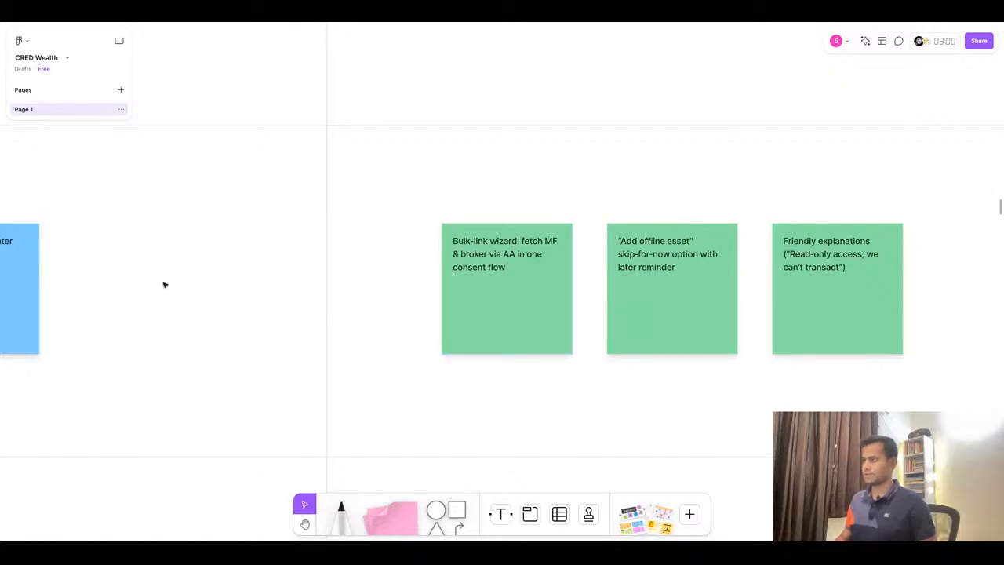
{"action": "left_click", "coordinate": [838, 277]}
{"action": "key", "text": "BackSpace"}
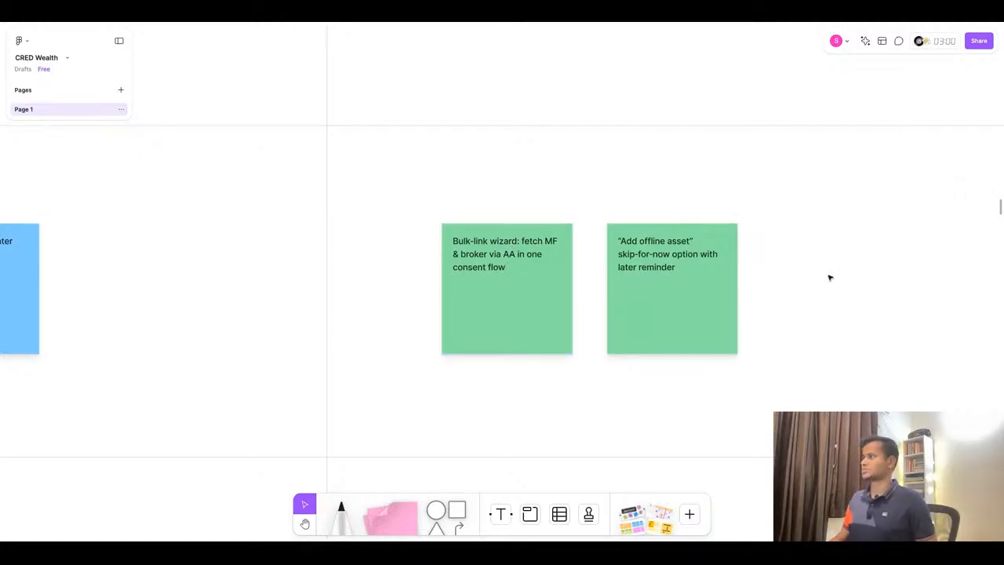
- Replace the View stage Trigger & Entry Point sticky text with 'Opens dashboard Monday 8 a.m. before stand-up' copied from ChatGPT
{"action": "scroll", "coordinate": [830, 277], "scroll_direction": "down", "scroll_amount": 5}
{"action": "scroll", "coordinate": [800, 235], "scroll_direction": "down", "scroll_amount": 5}
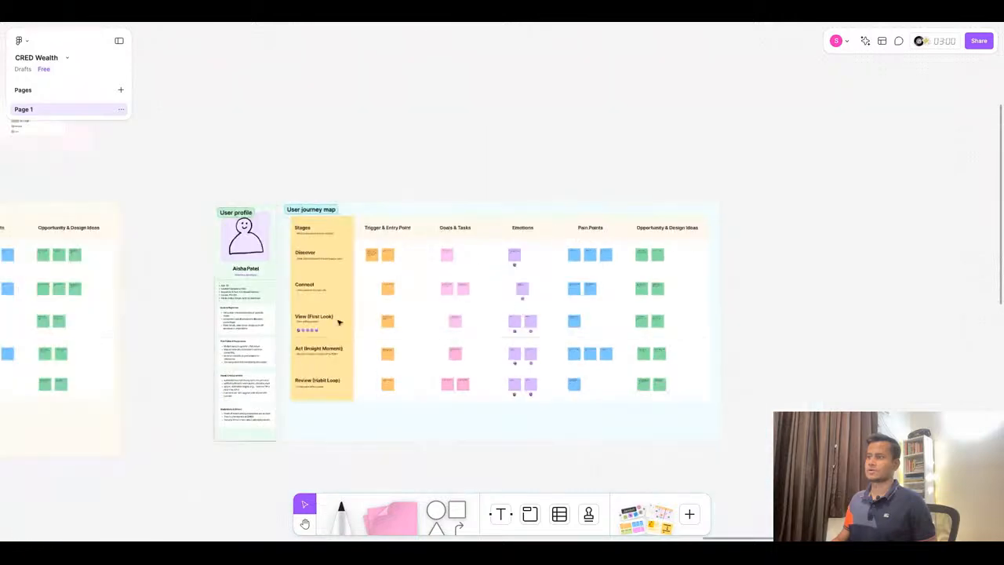
{"action": "scroll", "coordinate": [442, 324], "scroll_direction": "up", "scroll_amount": 10}
{"action": "scroll", "coordinate": [448, 296], "scroll_direction": "down", "scroll_amount": 5}
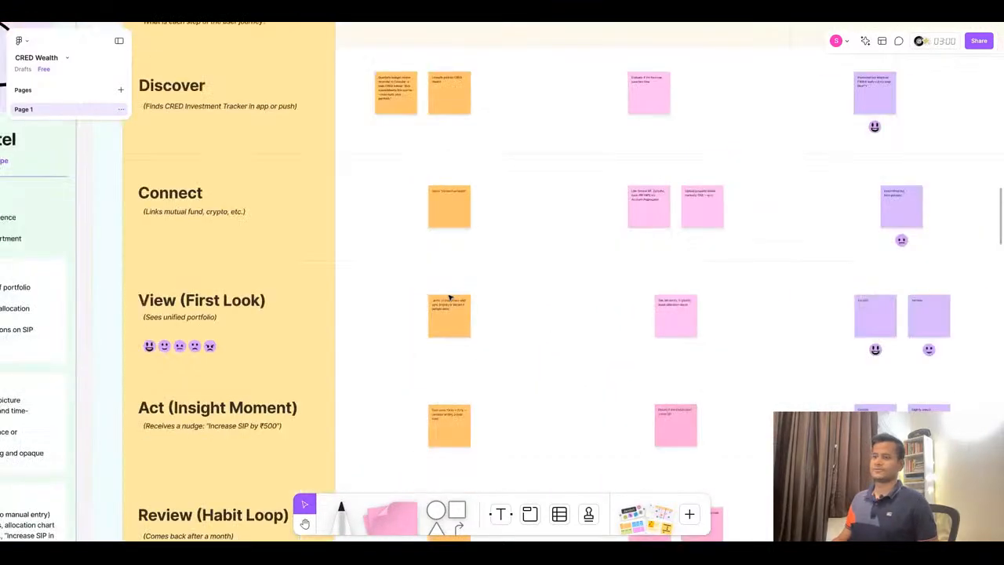
{"action": "left_click", "coordinate": [472, 11]}
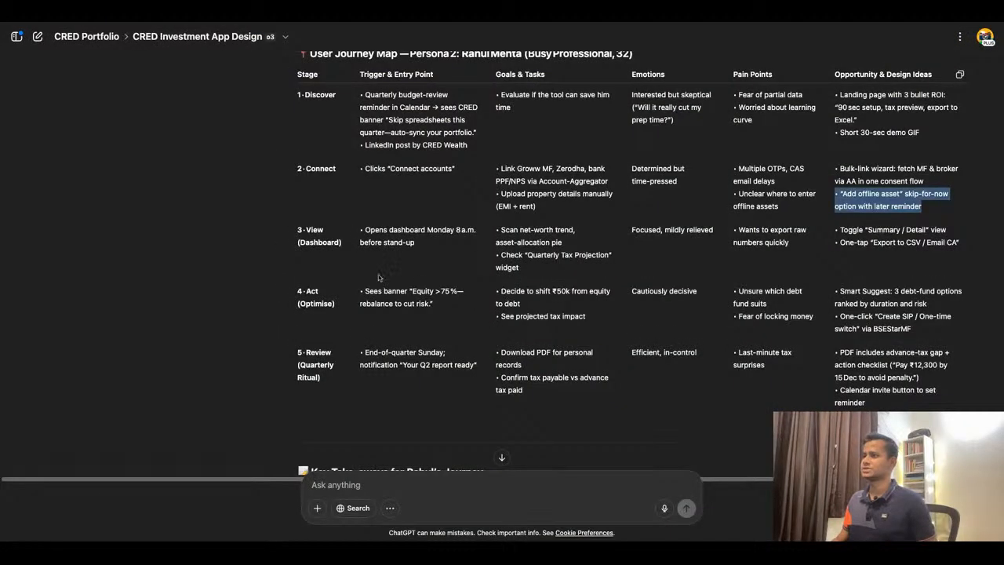
{"action": "triple_click", "coordinate": [367, 229]}
{"action": "key", "text": "ctrl+c"}
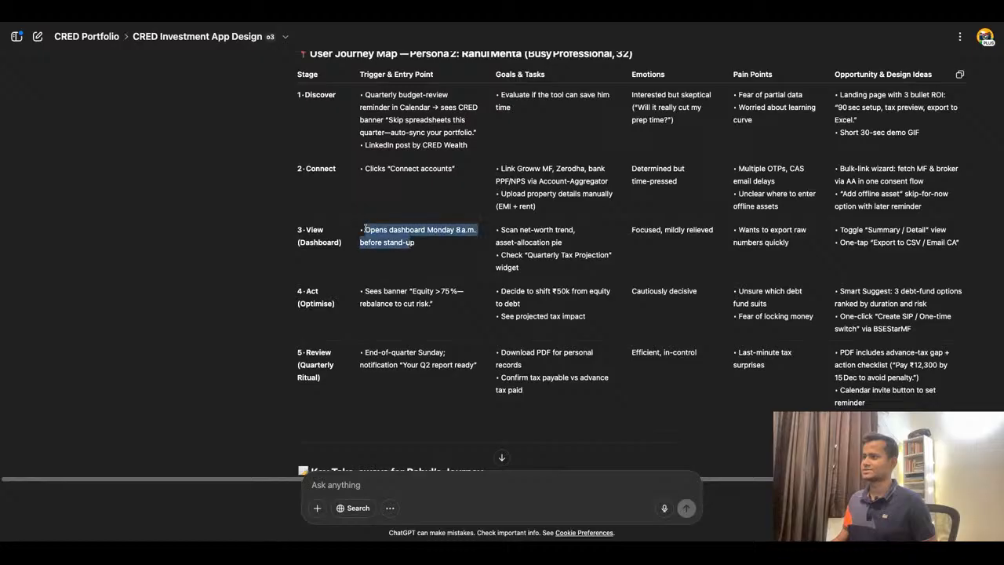
{"action": "left_click", "coordinate": [372, 12]}
{"action": "scroll", "coordinate": [453, 321], "scroll_direction": "up", "scroll_amount": 3}
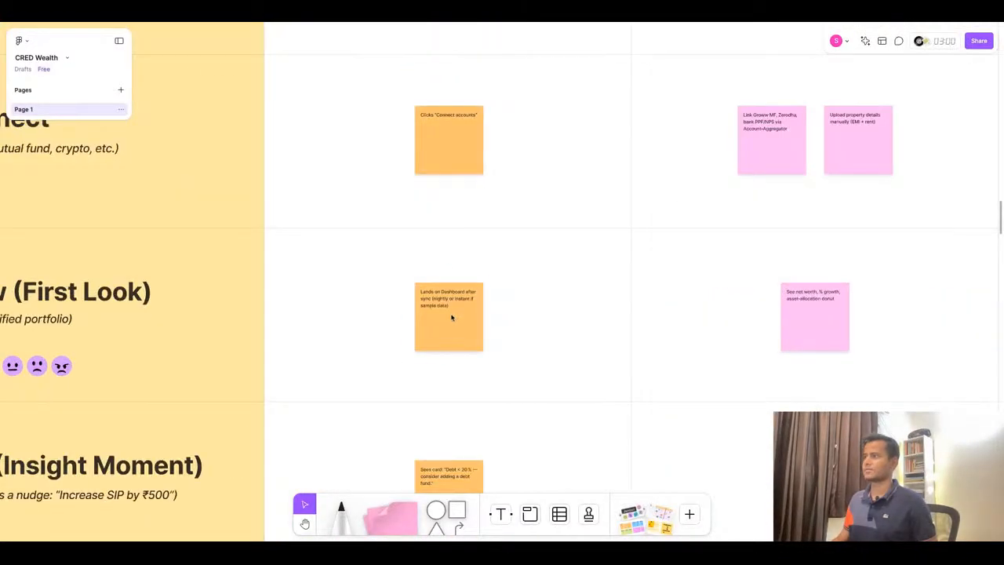
{"action": "left_click", "coordinate": [452, 317]}
{"action": "double_click", "coordinate": [448, 305]}
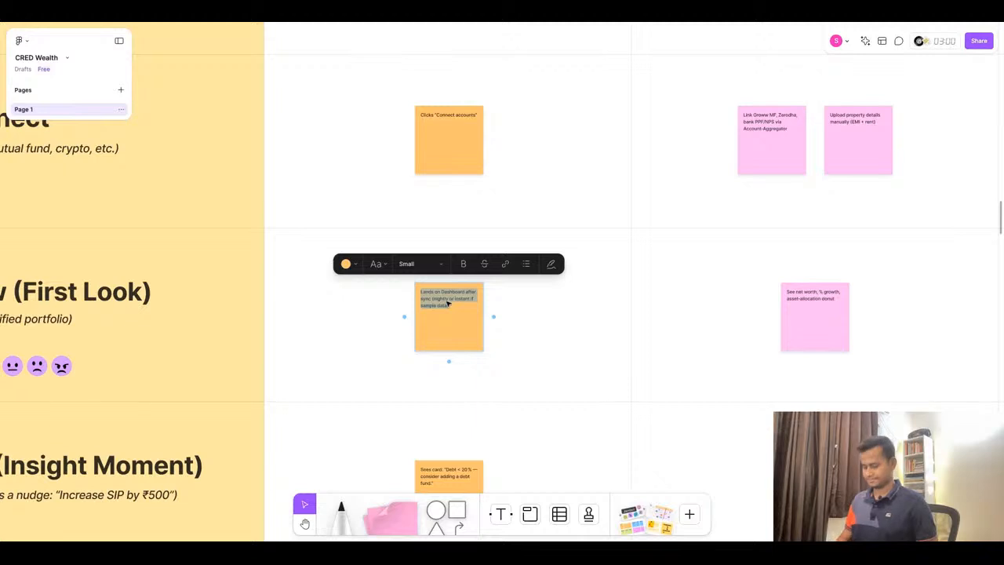
{"action": "key", "text": "ctrl+v"}
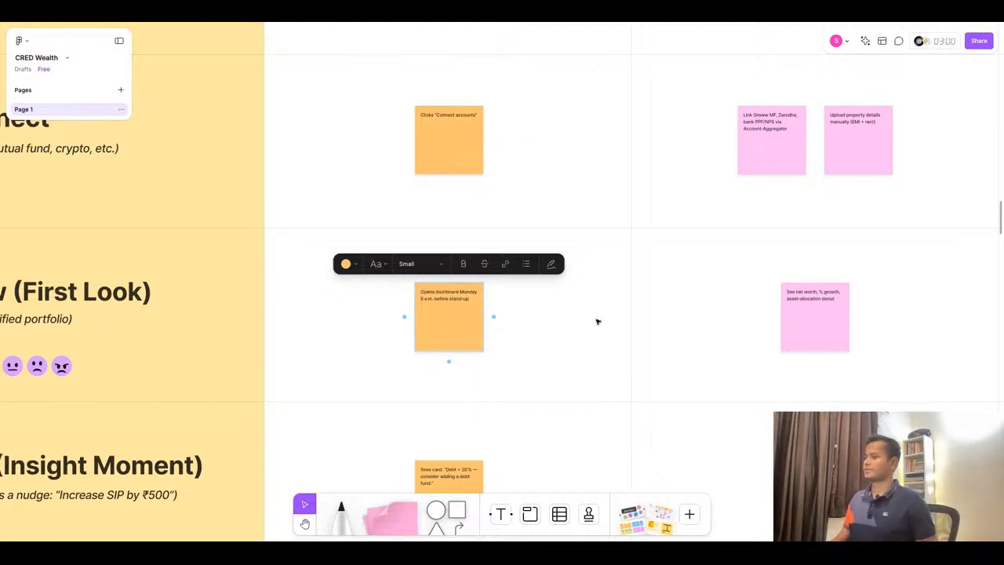
{"action": "key", "text": "super+Tab"}
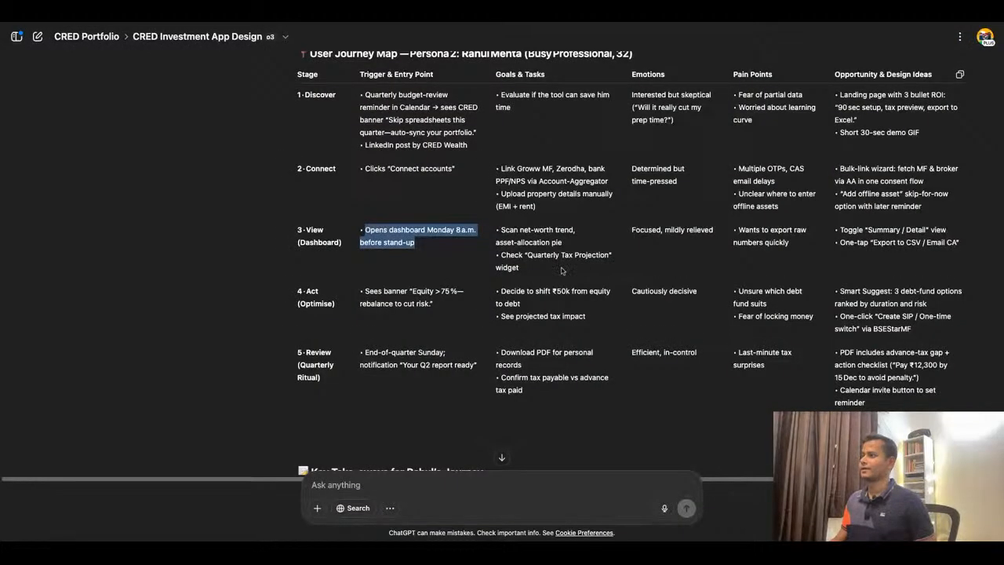
- Replace the View stage Goals & Tasks sticky text with 'Scan net-worth trend, asset-allocation pie' copied from ChatGPT, removing the bullet
{"action": "triple_click", "coordinate": [536, 237]}
{"action": "key", "text": "ctrl+c"}
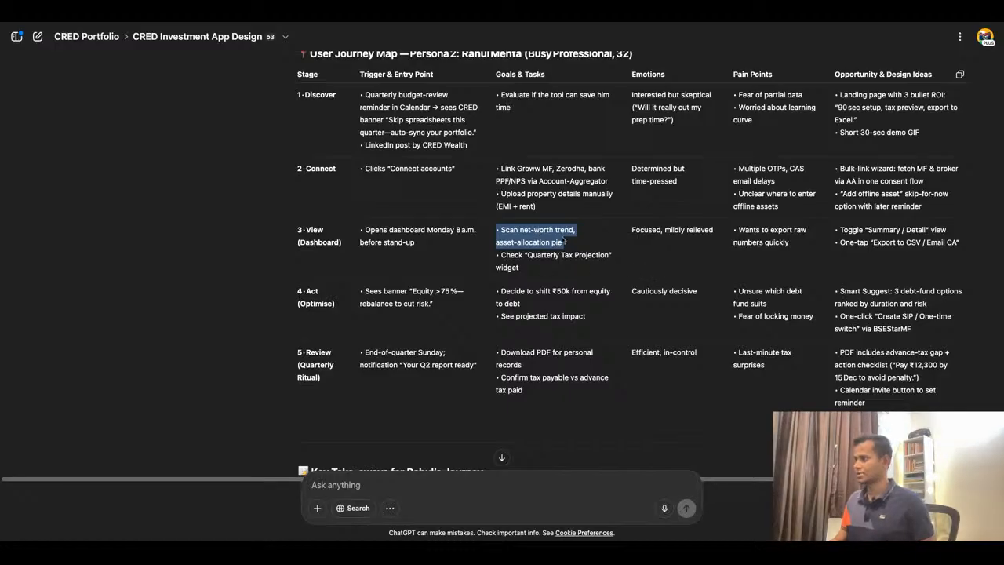
{"action": "key", "text": "super+Tab"}
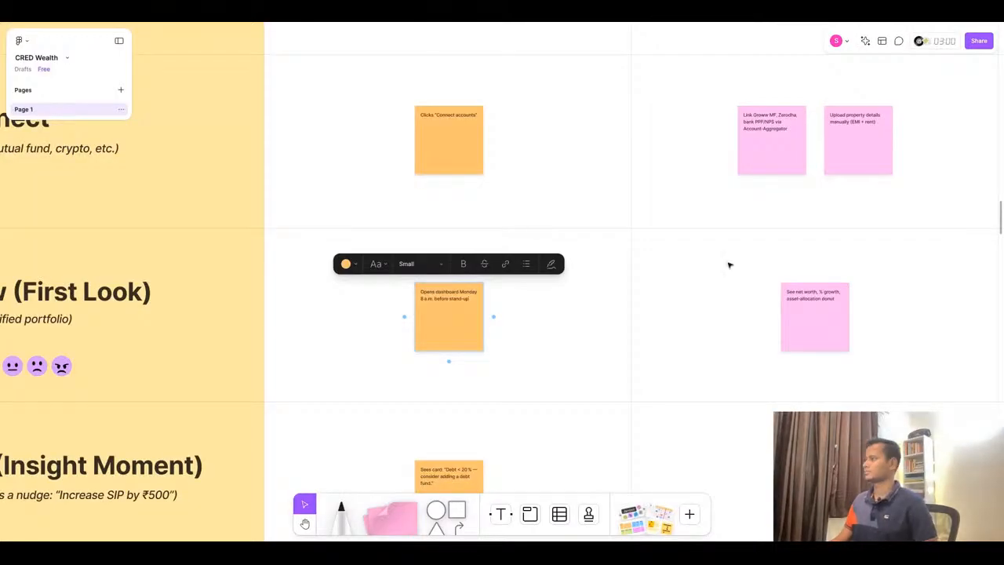
{"action": "double_click", "coordinate": [833, 307]}
{"action": "key", "text": "ctrl+a"}
{"action": "key", "text": "ctrl+v"}
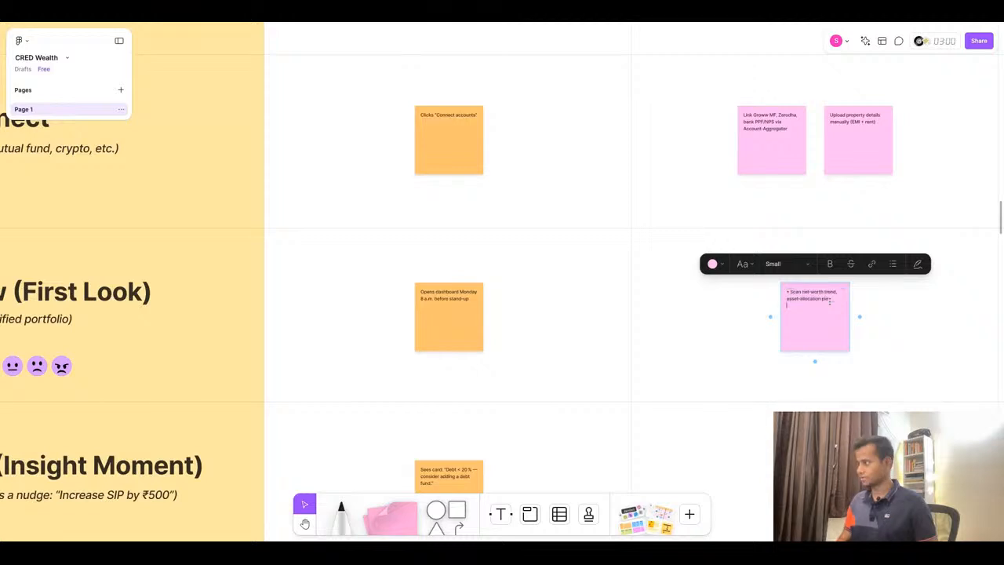
{"action": "left_click", "coordinate": [791, 294]}
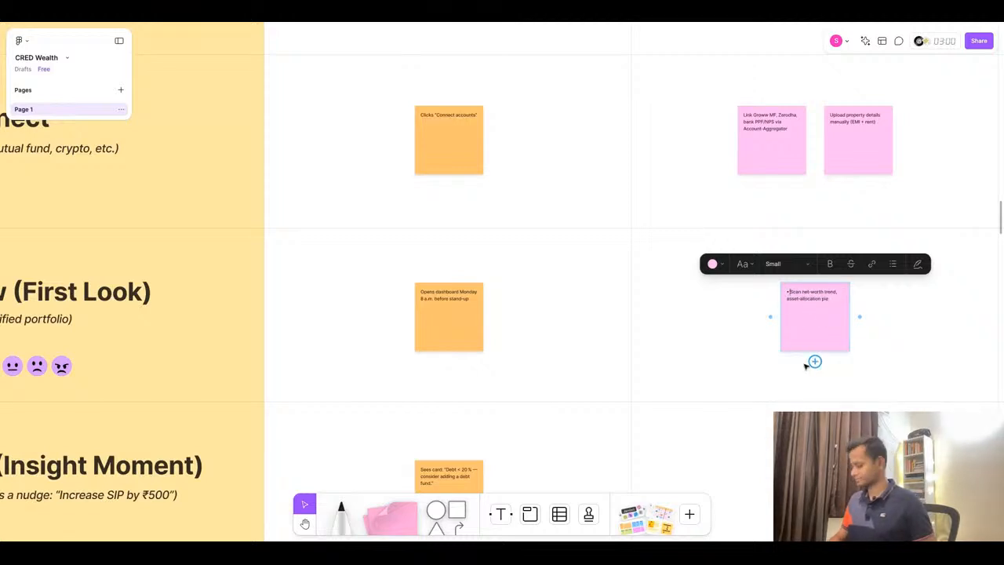
{"action": "key", "text": "BackSpace"}
{"action": "key", "text": "BackSpace"}
- Duplicate the Scan net-worth trend sticky note and place the copy beside the original in the View stage Goals & Tasks
{"action": "scroll", "coordinate": [805, 367], "scroll_direction": "right", "scroll_amount": 5}
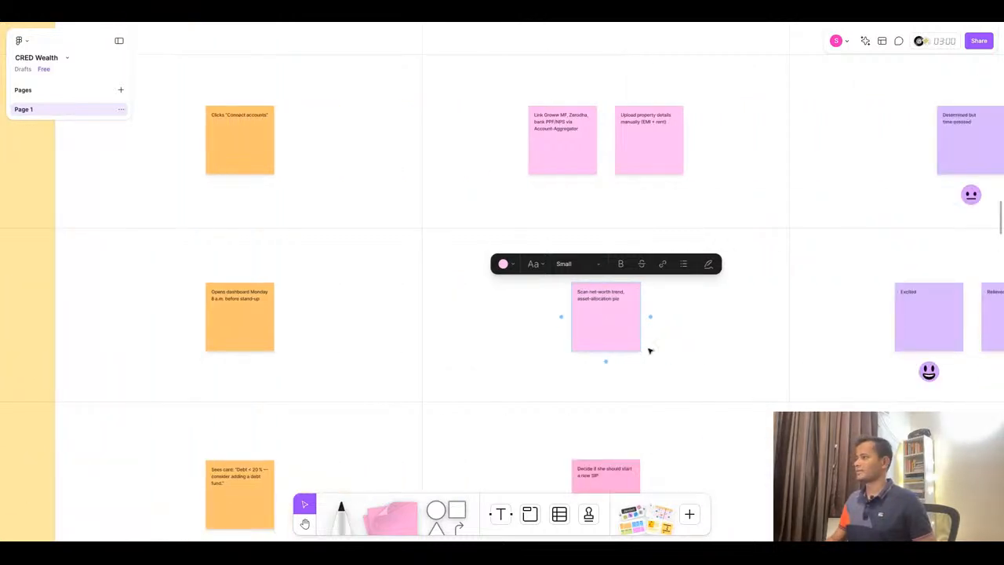
{"action": "key", "text": "Escape"}
{"action": "left_click_drag", "start_coordinate": [619, 325], "coordinate": [524, 308]}
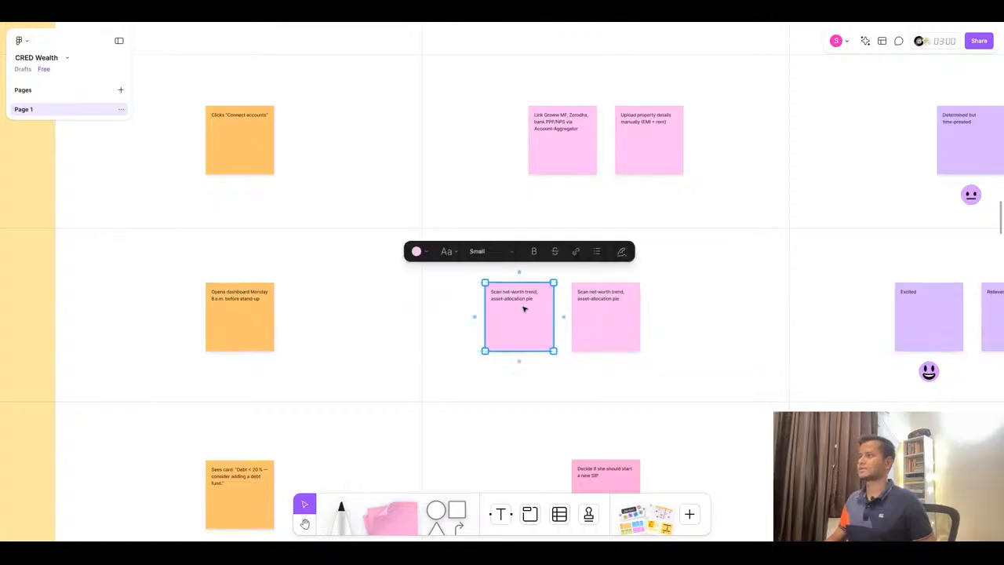
{"action": "left_click", "coordinate": [609, 334], "text": "shift"}
{"action": "left_click_drag", "start_coordinate": [609, 335], "coordinate": [653, 335]}
- Copy 'Check "Quarterly Tax Projection" widget' from ChatGPT into the duplicated Goals & Tasks sticky, removing the bullet
{"action": "left_click", "coordinate": [482, 17]}
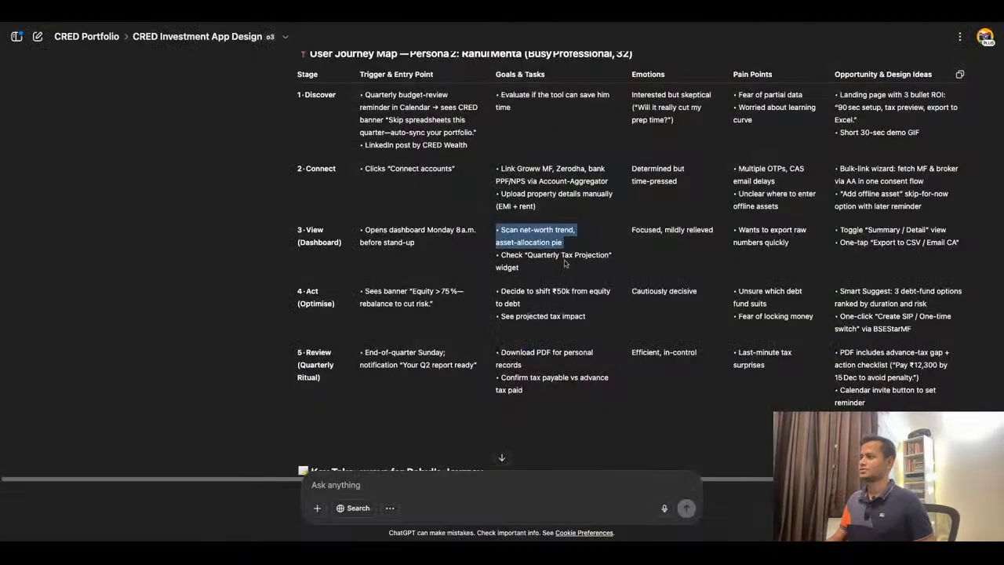
{"action": "triple_click", "coordinate": [526, 255]}
{"action": "key", "text": "ctrl+c"}
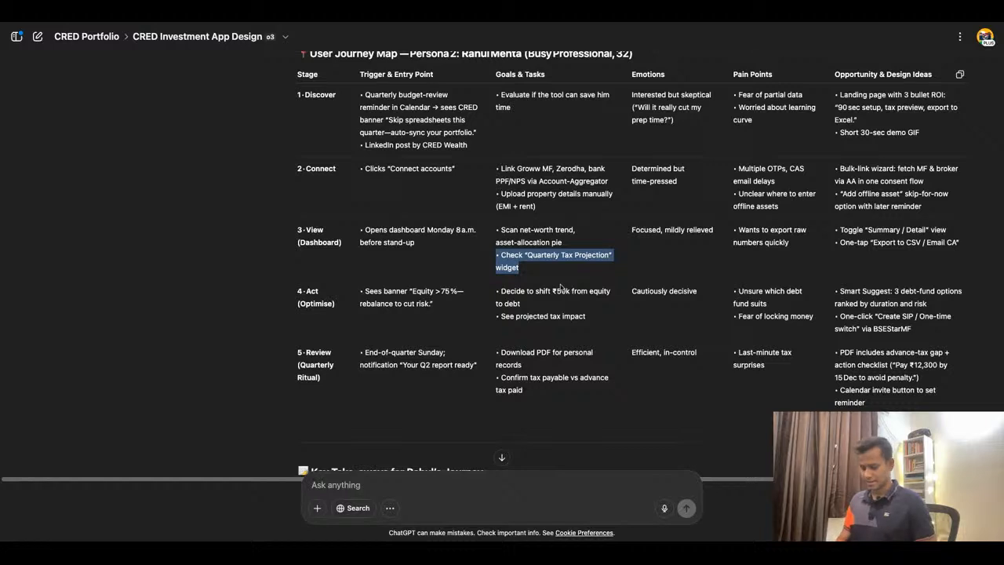
{"action": "left_click", "coordinate": [377, 20]}
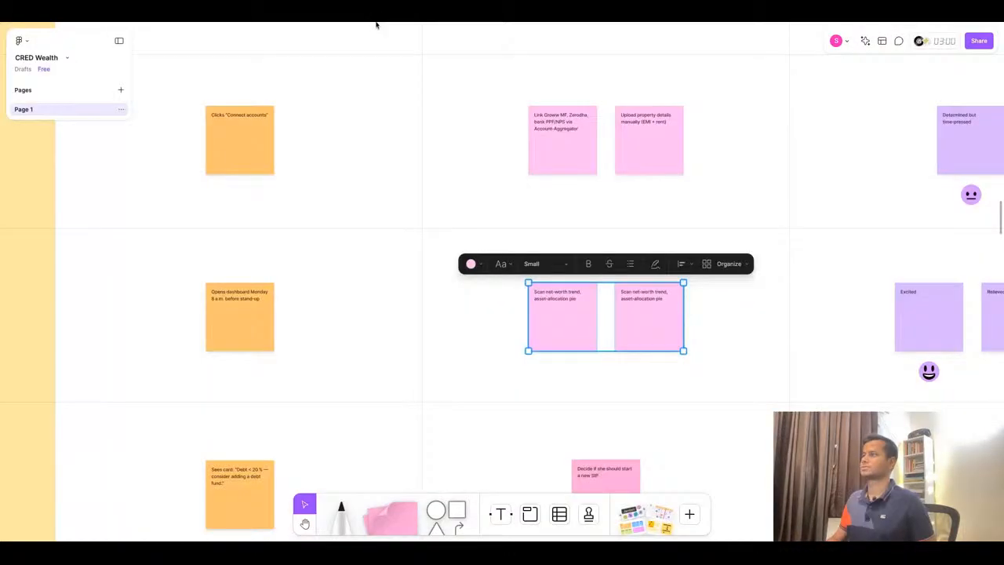
{"action": "double_click", "coordinate": [583, 304]}
{"action": "key", "text": "ctrl+v"}
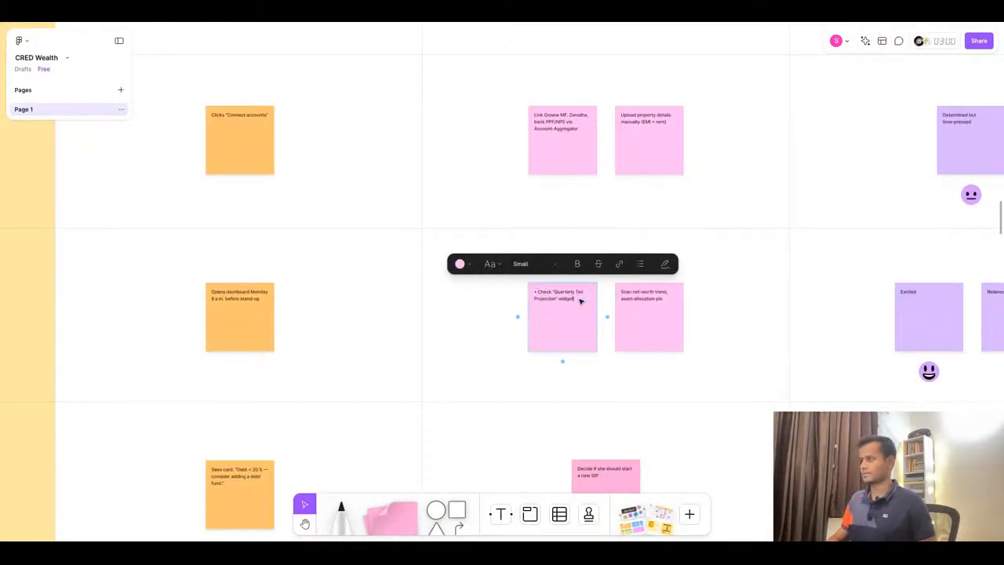
{"action": "left_click", "coordinate": [539, 293]}
{"action": "key", "text": "BackSpace"}
{"action": "key", "text": "BackSpace"}
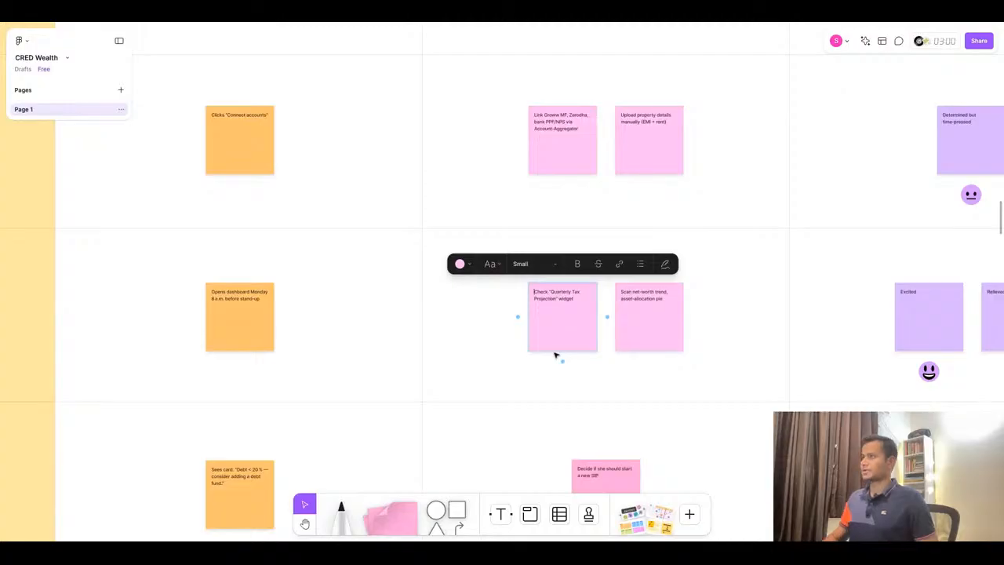
- Replace the first View stage Emotions sticky text with 'Focused' copied from ChatGPT
{"action": "left_click", "coordinate": [530, 22]}
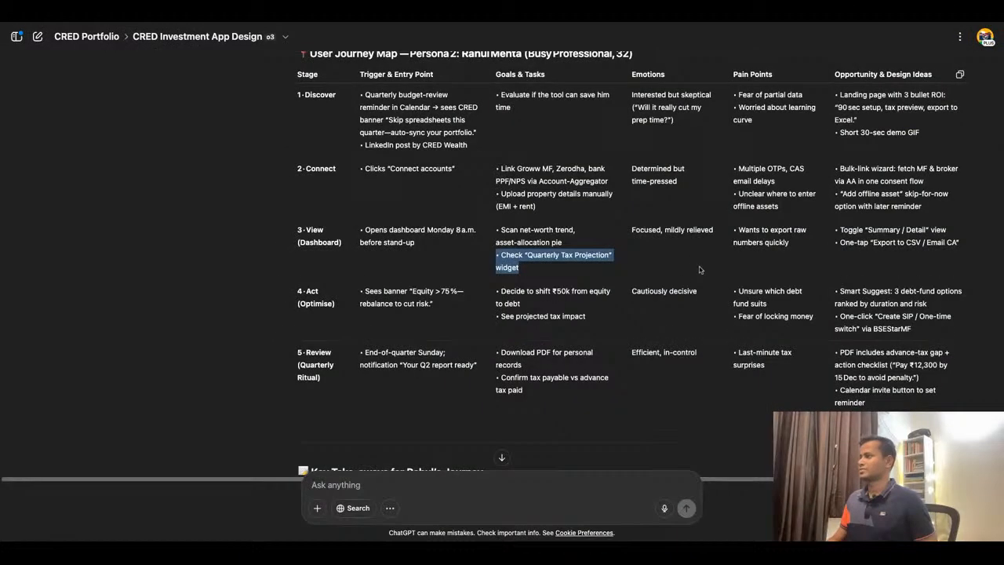
{"action": "left_click", "coordinate": [661, 230]}
{"action": "left_click_drag", "start_coordinate": [661, 229], "coordinate": [632, 229]}
{"action": "key", "text": "ctrl+c"}
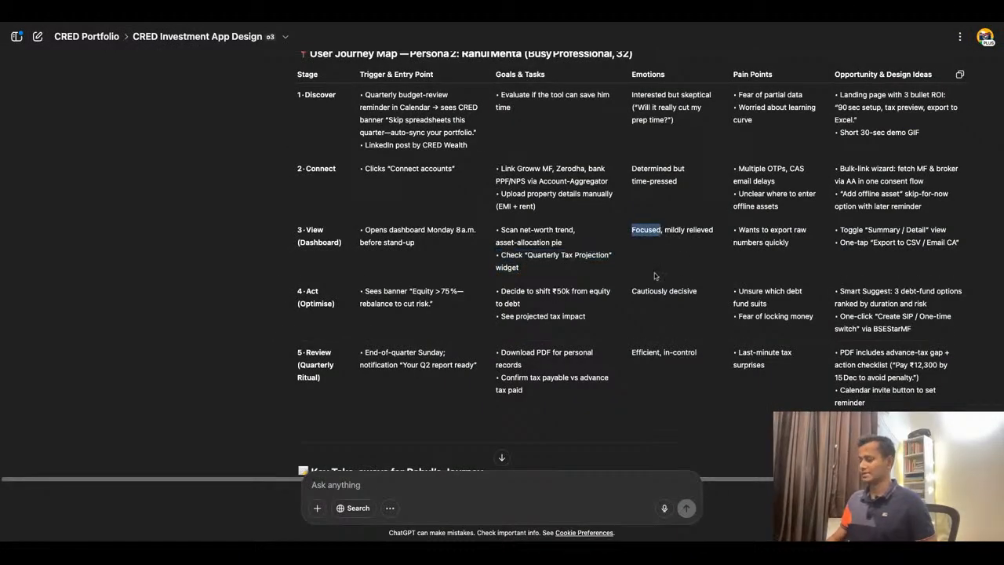
{"action": "left_click", "coordinate": [365, 23]}
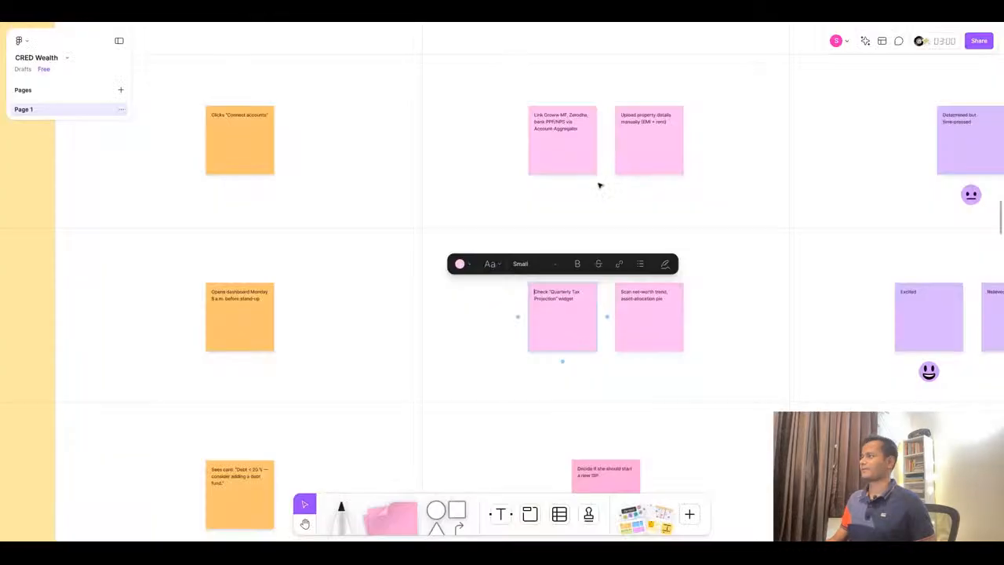
{"action": "scroll", "coordinate": [640, 288], "scroll_direction": "down", "scroll_amount": 3}
{"action": "scroll", "coordinate": [874, 282], "scroll_direction": "up", "scroll_amount": 3}
{"action": "double_click", "coordinate": [678, 301]}
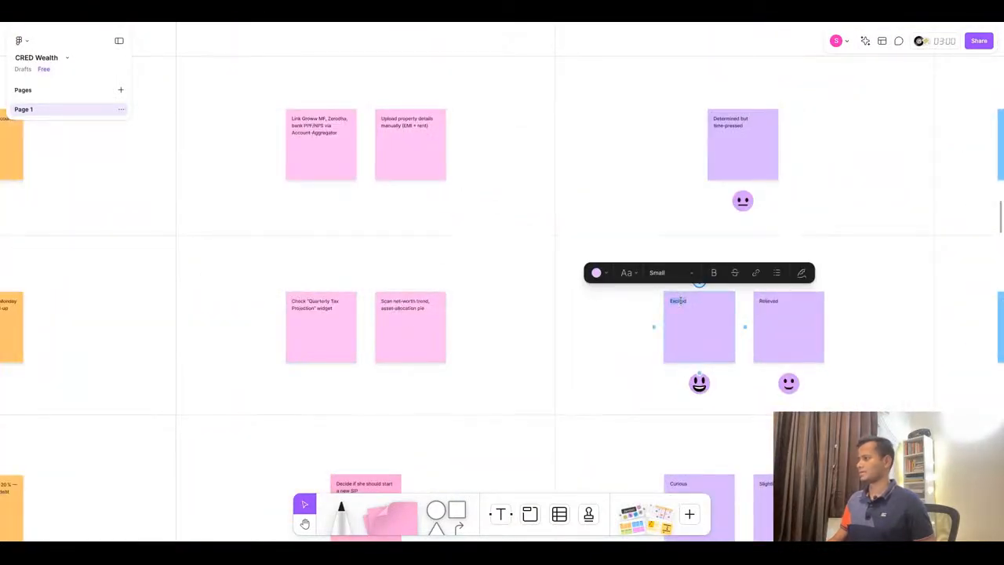
{"action": "key", "text": "ctrl+v"}
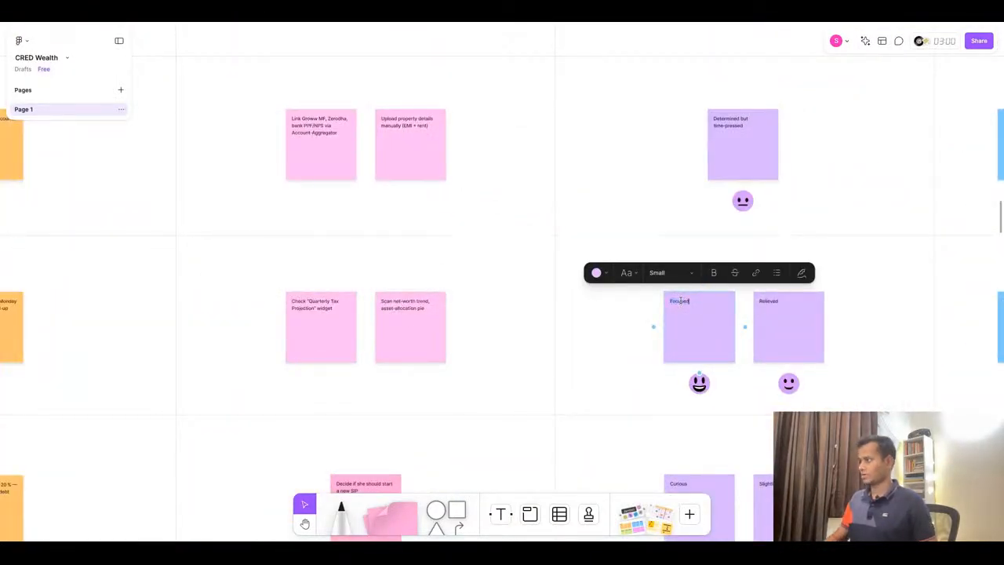
- Replace the second View stage Emotions sticky text with 'Mildly relieved' copied from ChatGPT
{"action": "left_click", "coordinate": [472, 23]}
{"action": "left_click_drag", "start_coordinate": [666, 231], "coordinate": [714, 246]}
{"action": "key", "text": "ctrl+c"}
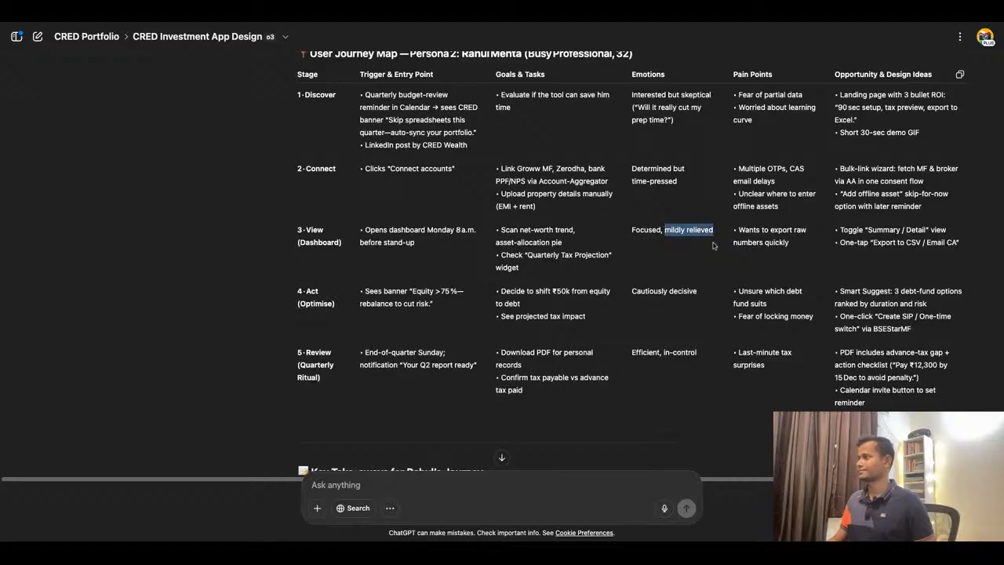
{"action": "left_click", "coordinate": [394, 27]}
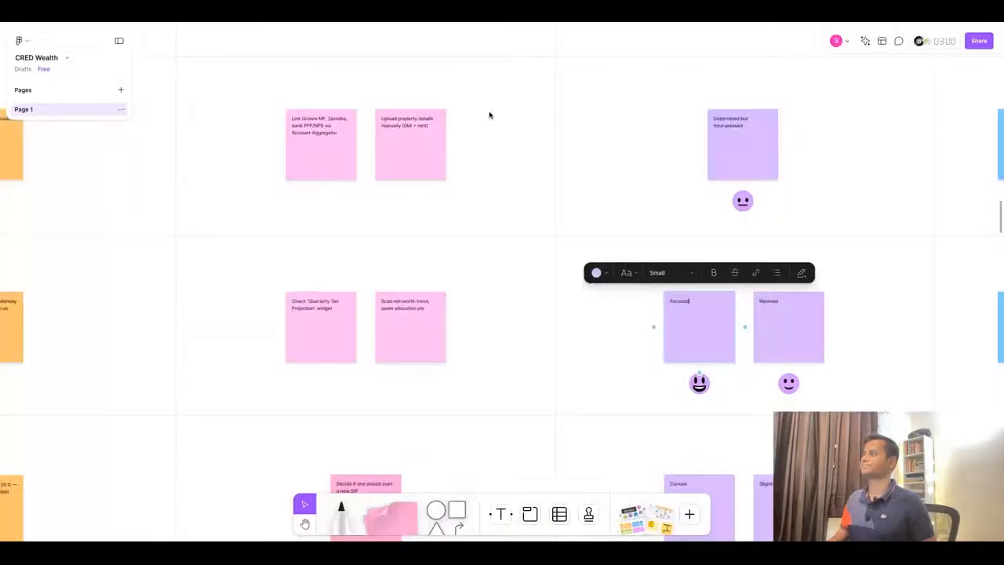
{"action": "double_click", "coordinate": [781, 308]}
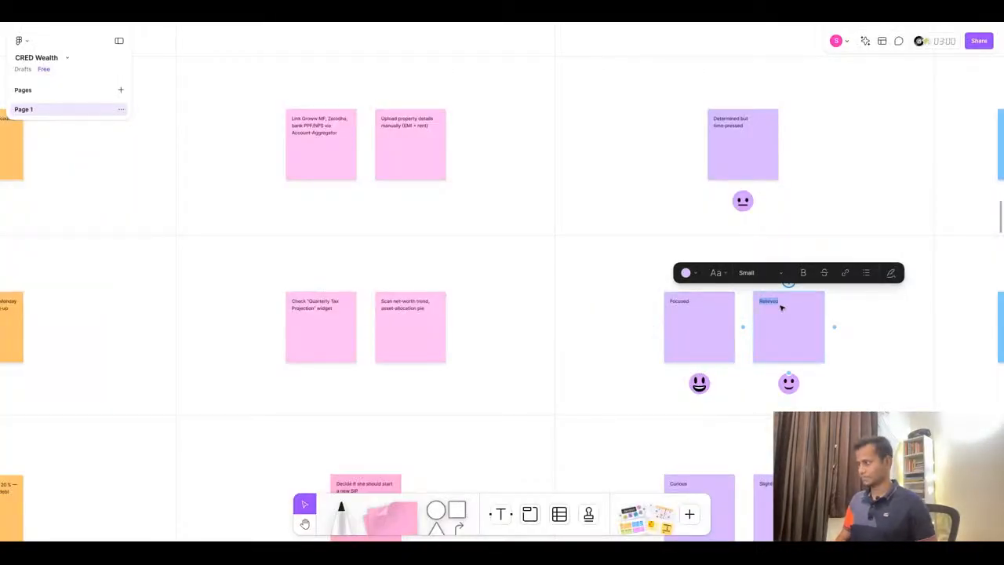
{"action": "key", "text": "ctrl+v"}
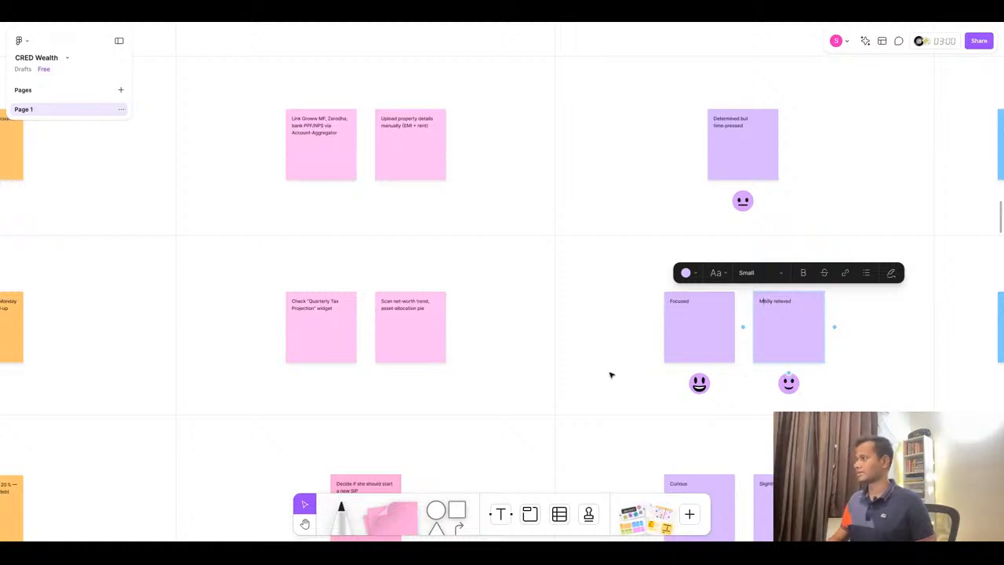
- Move the View stage Pain Points sticky and replace its text with 'Wants to export raw numbers quickly' copied from ChatGPT
{"action": "scroll", "coordinate": [611, 375], "scroll_direction": "right", "scroll_amount": 3}
{"action": "scroll", "coordinate": [611, 375], "scroll_direction": "right", "scroll_amount": 3}
{"action": "scroll", "coordinate": [611, 375], "scroll_direction": "right", "scroll_amount": 2}
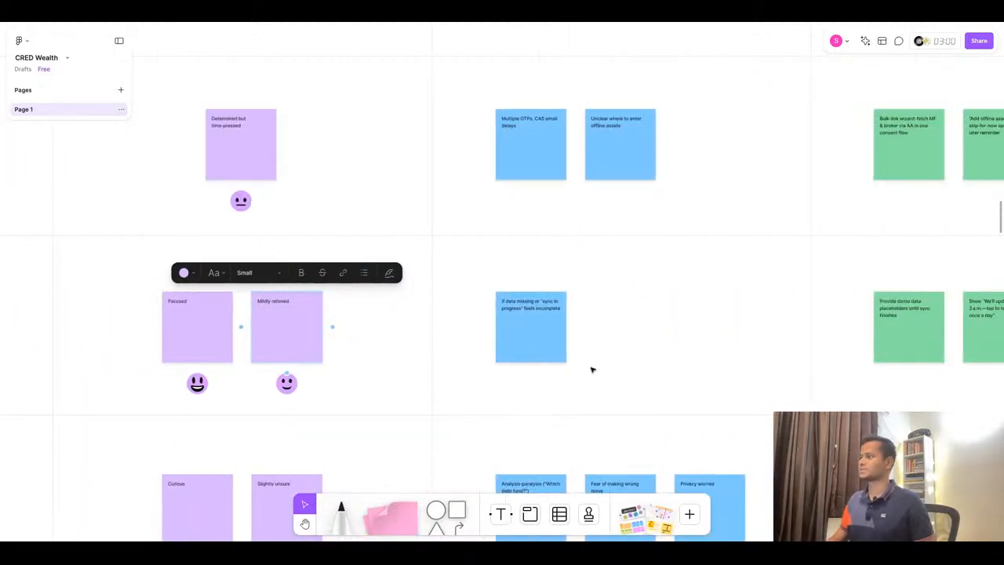
{"action": "left_click_drag", "start_coordinate": [537, 342], "coordinate": [626, 343]}
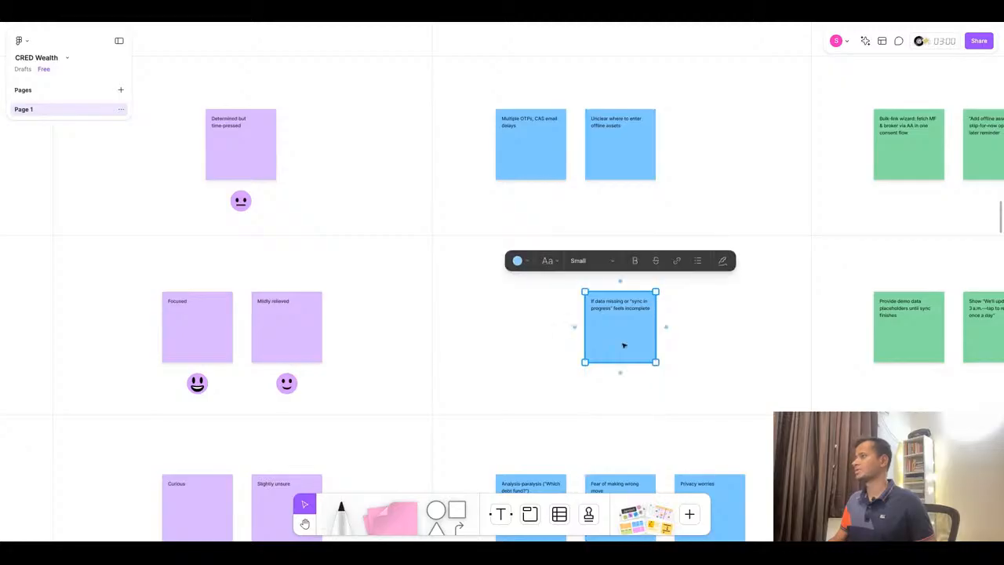
{"action": "left_click", "coordinate": [491, 12]}
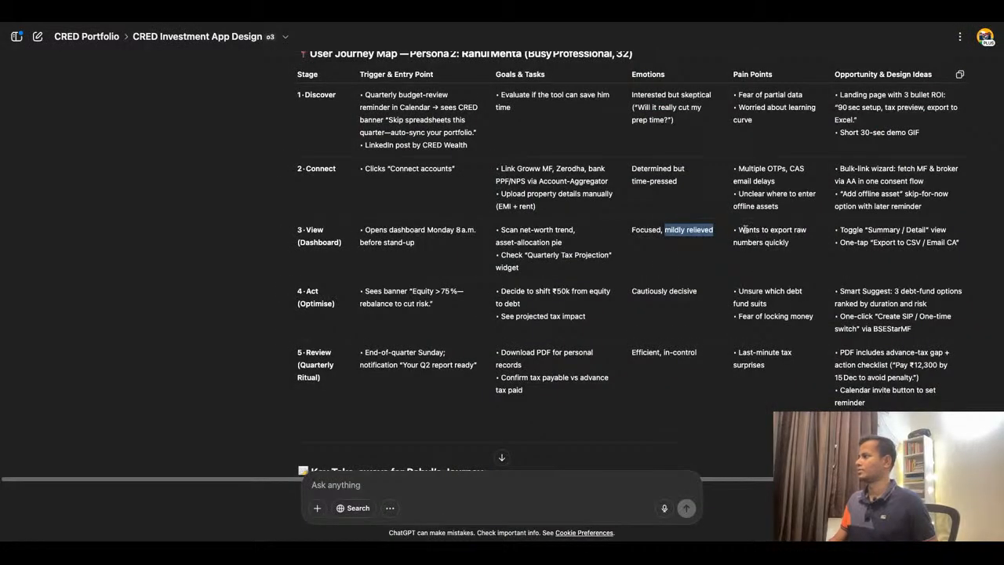
{"action": "left_click_drag", "start_coordinate": [737, 229], "coordinate": [789, 243]}
{"action": "key", "text": "ctrl+c"}
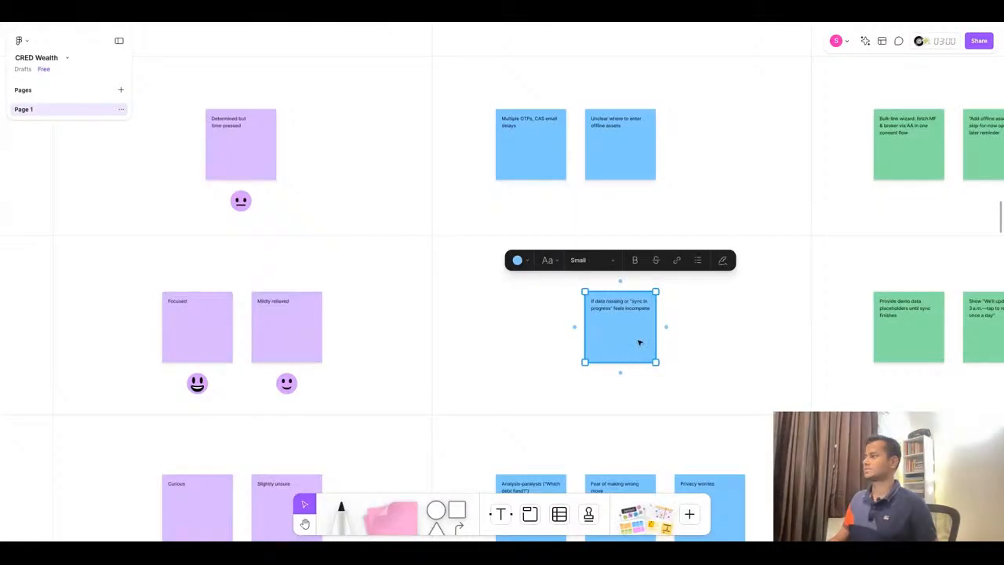
{"action": "double_click", "coordinate": [625, 307]}
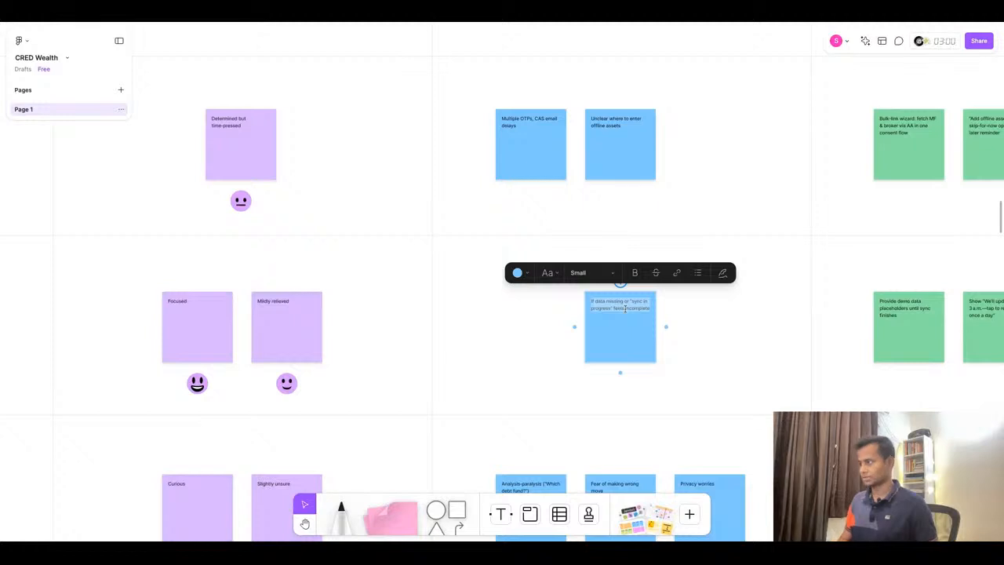
{"action": "key", "text": "ctrl+v"}
{"action": "scroll", "coordinate": [626, 307], "scroll_direction": "up", "scroll_amount": 3}
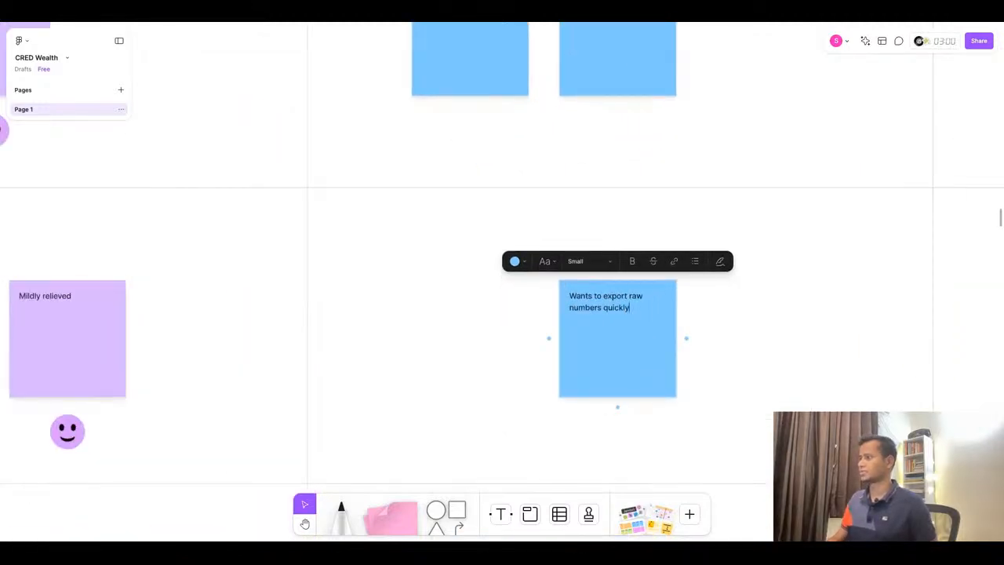
{"action": "scroll", "coordinate": [626, 307], "scroll_direction": "down", "scroll_amount": 2}
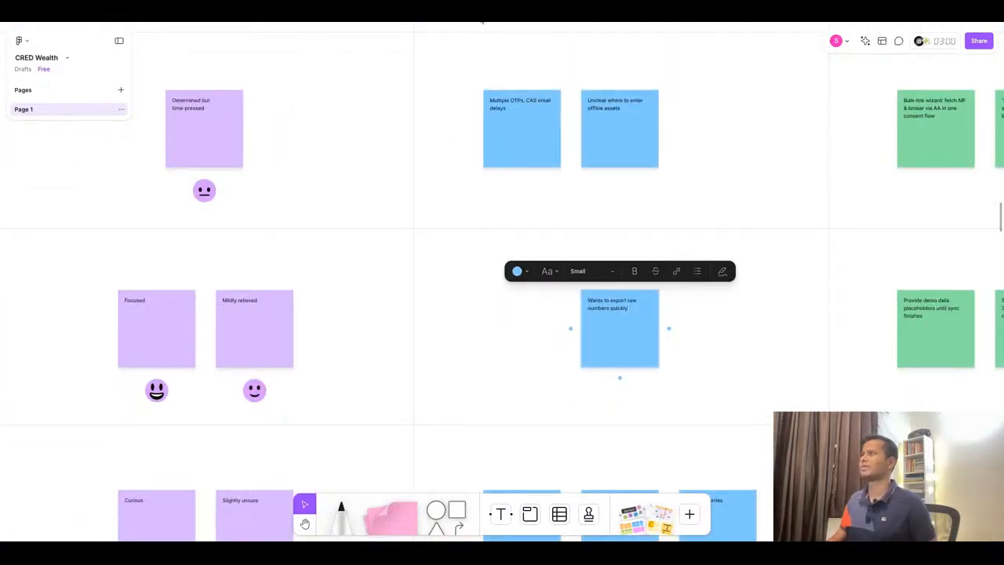
- Replace the first View stage Opportunity & Design Ideas sticky text with 'Toggle "Summary / Detail" view' copied from ChatGPT
{"action": "left_click", "coordinate": [481, 16]}
{"action": "scroll", "coordinate": [831, 346], "scroll_direction": "up", "scroll_amount": 1}
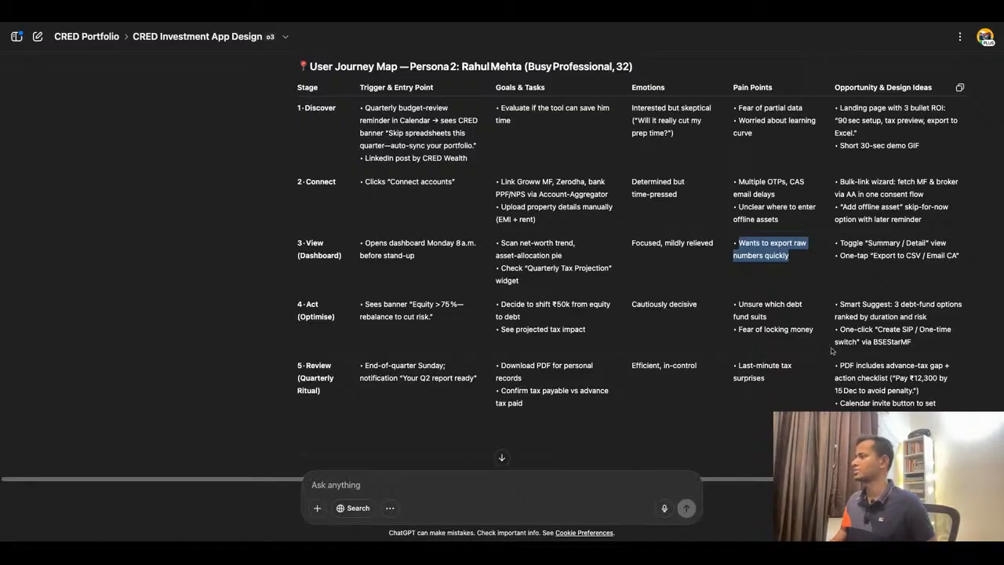
{"action": "left_click", "coordinate": [463, 26]}
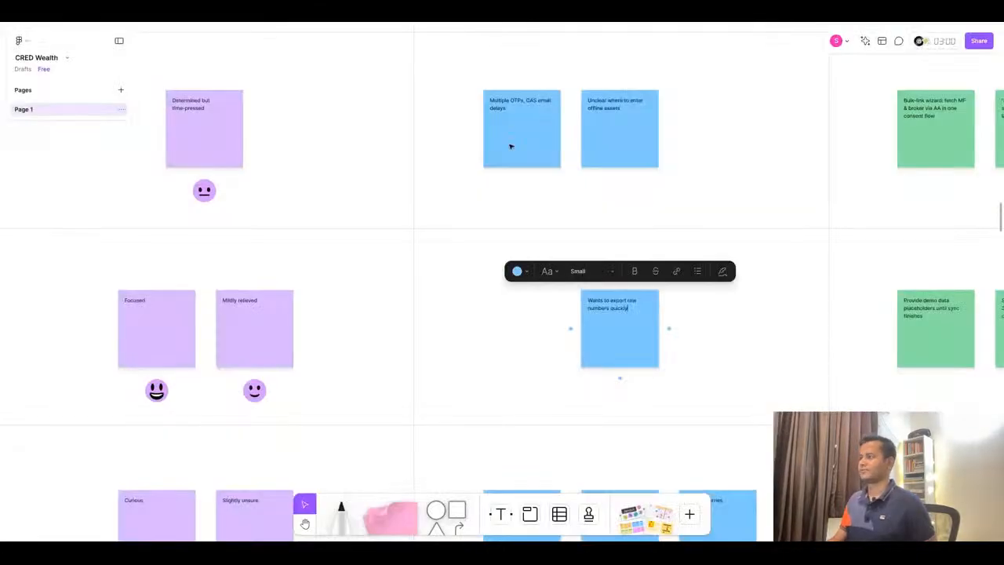
{"action": "left_click", "coordinate": [559, 24]}
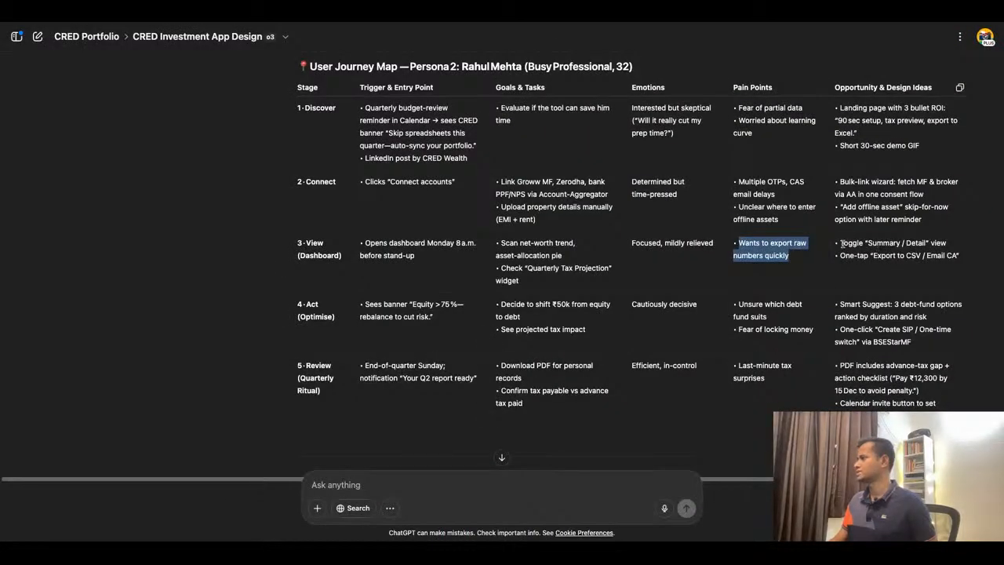
{"action": "mouse_move", "coordinate": [842, 244]}
{"action": "left_mouse_down"}
{"action": "mouse_move", "coordinate": [981, 250]}
{"action": "mouse_move", "coordinate": [840, 244]}
{"action": "left_mouse_up"}
{"action": "left_click", "coordinate": [945, 250]}
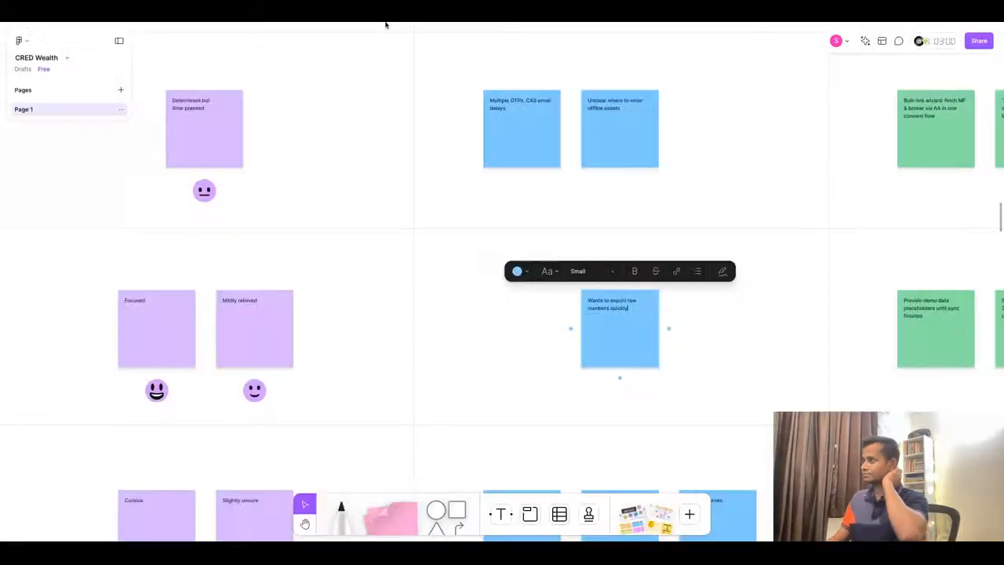
{"action": "left_click", "coordinate": [926, 330]}
{"action": "left_click", "coordinate": [932, 317]}
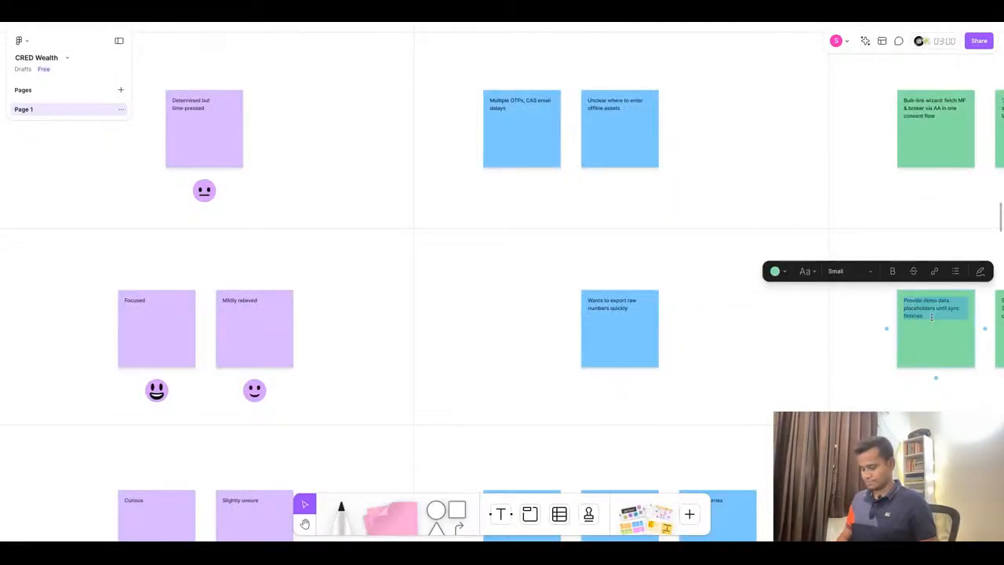
{"action": "type", "text": "Toggle \"Summary / Detail\" view"}
{"action": "scroll", "coordinate": [932, 317], "scroll_direction": "right", "scroll_amount": 5}
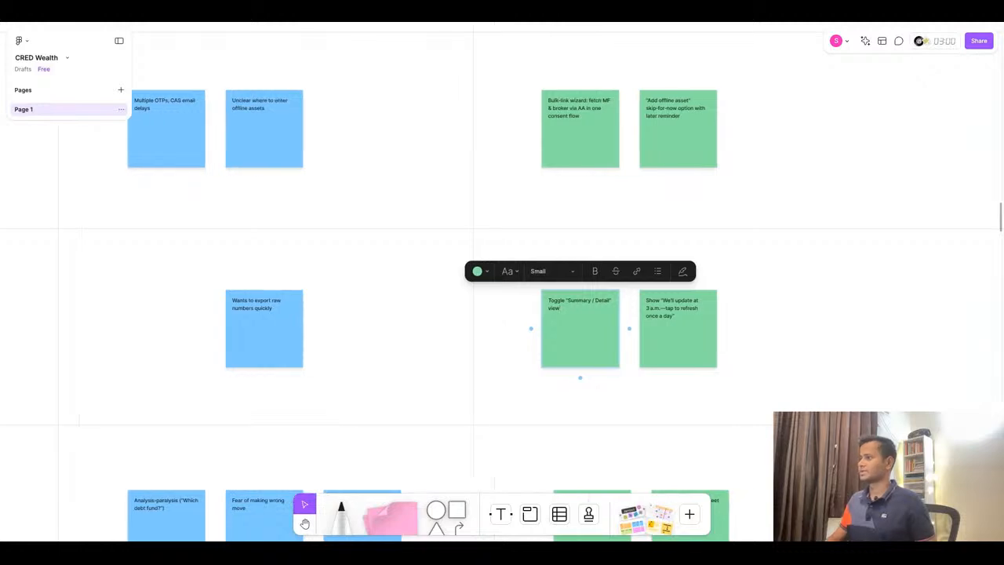
{"action": "left_click", "coordinate": [475, 22]}
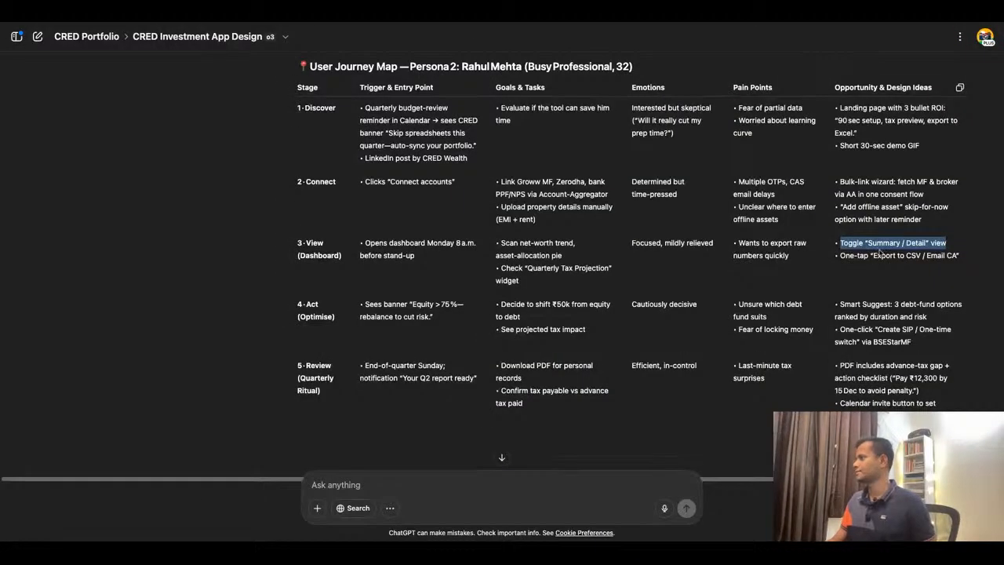
{"action": "double_click", "coordinate": [881, 255]}
{"action": "triple_click", "coordinate": [881, 255]}
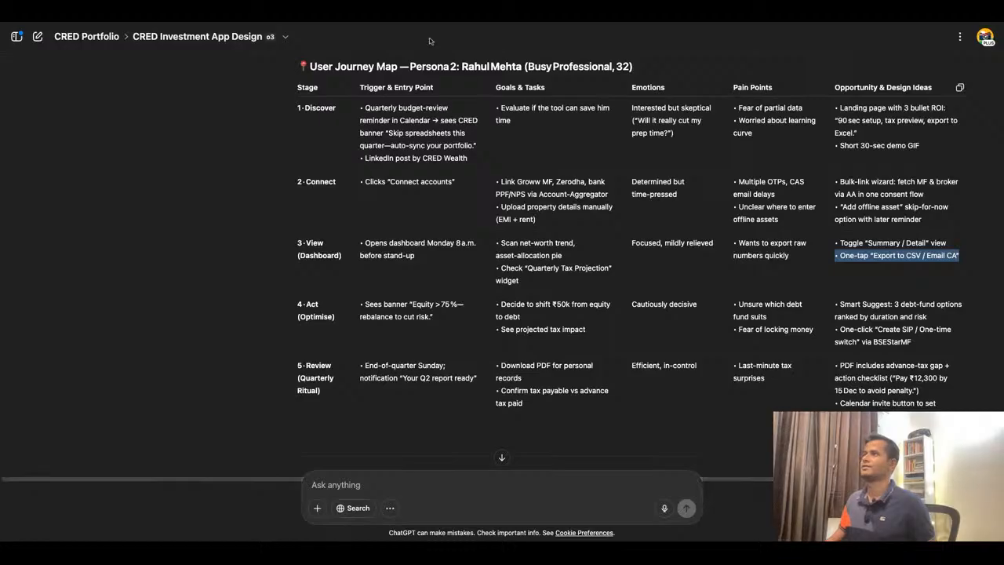
{"action": "key", "text": "super+Tab"}
{"action": "left_click", "coordinate": [672, 309]}
{"action": "triple_click", "coordinate": [666, 312]}
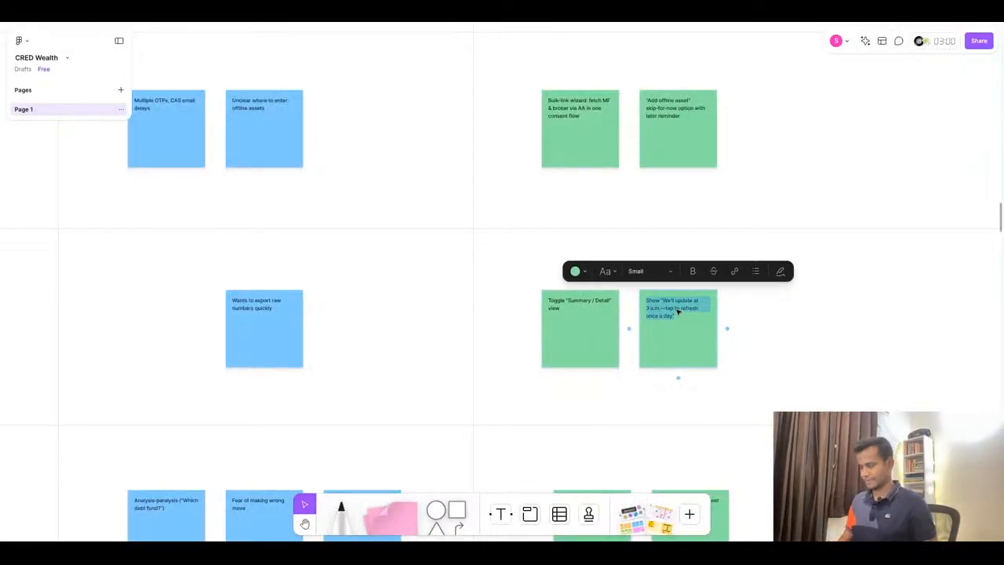
{"action": "key", "text": "Escape"}
- Replace the Act stage Trigger & Entry Point sticky text with 'Sees banner "Equity > 75 %—rebalance to cut risk."' copied from ChatGPT
{"action": "scroll", "coordinate": [811, 316], "scroll_direction": "down", "scroll_amount": 5, "text": "ctrl"}
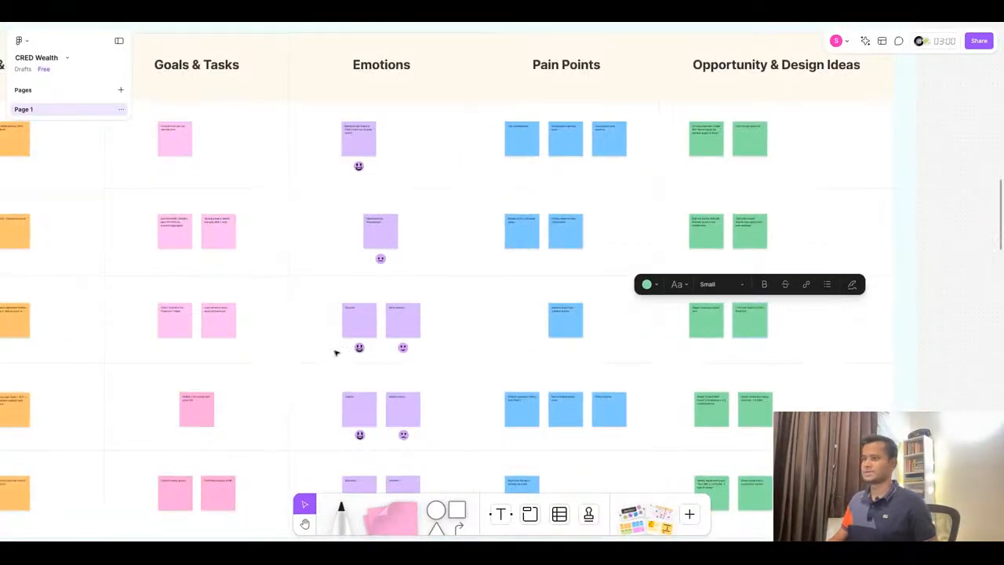
{"action": "scroll", "coordinate": [336, 352], "scroll_direction": "down", "scroll_amount": 2, "text": "ctrl"}
{"action": "scroll", "coordinate": [337, 364], "scroll_direction": "up", "scroll_amount": 10, "text": "ctrl"}
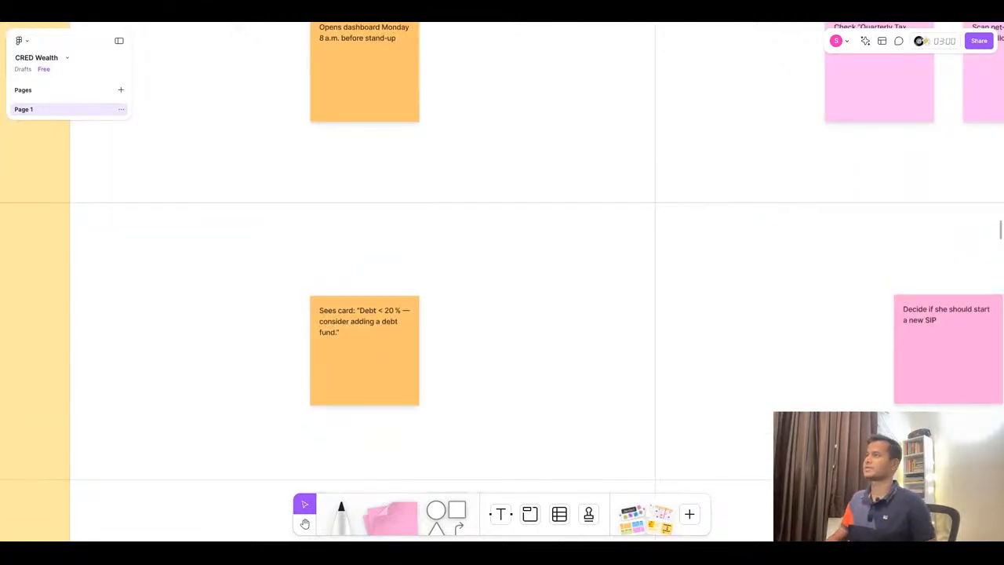
{"action": "key", "text": "super+Tab"}
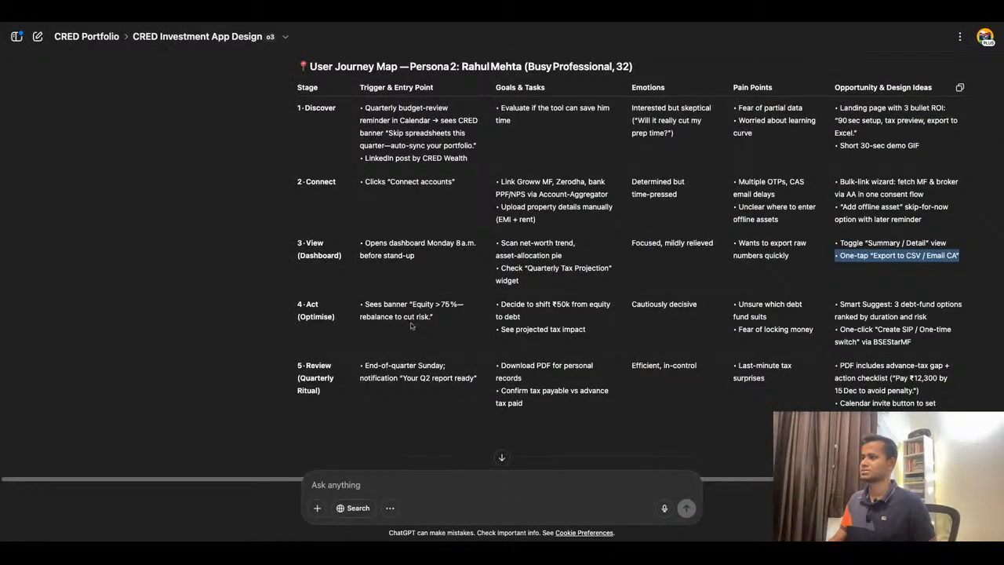
{"action": "triple_click", "coordinate": [364, 304]}
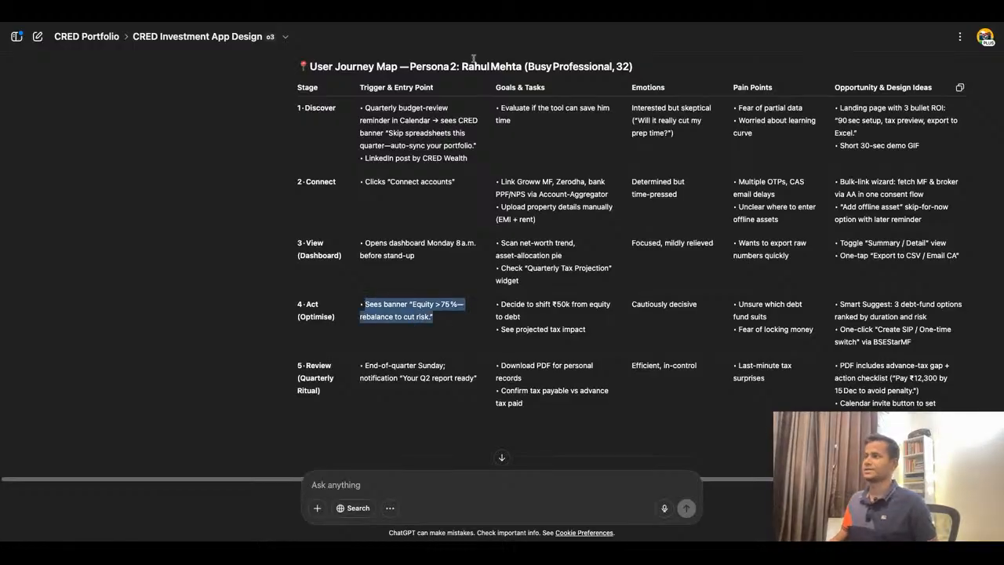
{"action": "key", "text": "super+Tab"}
{"action": "scroll", "coordinate": [433, 292], "scroll_direction": "down", "scroll_amount": 5}
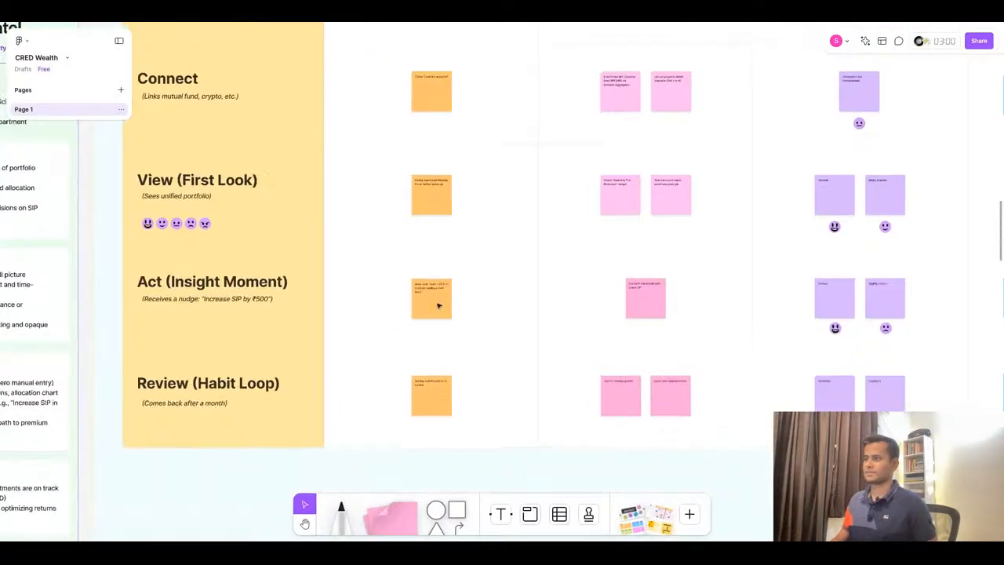
{"action": "scroll", "coordinate": [439, 306], "scroll_direction": "up", "scroll_amount": 4}
{"action": "left_click", "coordinate": [434, 280]}
{"action": "key", "text": "Return"}
{"action": "type", "text": "Sees banner \"Equity > 75 % — rebalance to cut risk.\""}
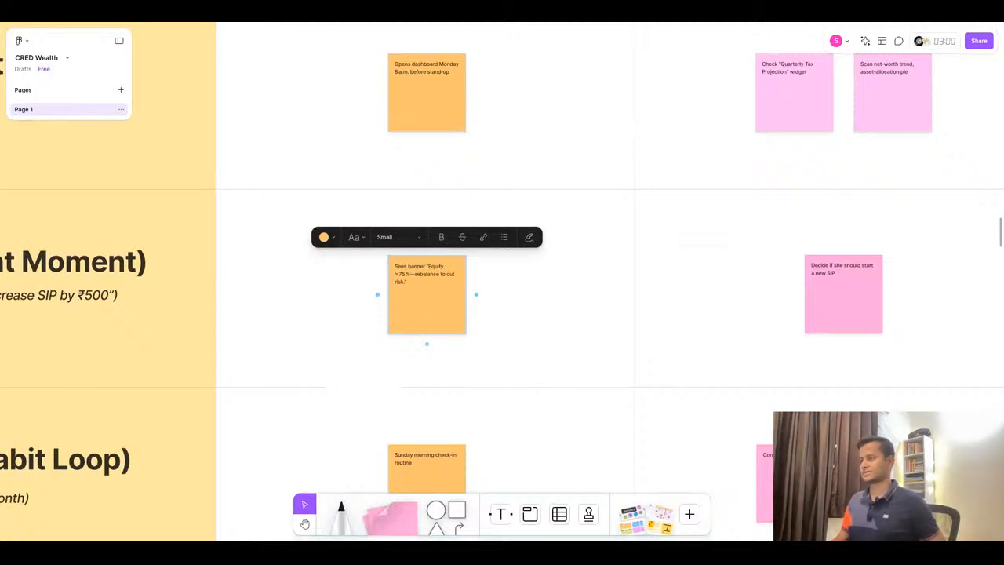
- Replace the Act stage Goals & Tasks sticky text with 'Decide to shift ₹50k from equity to debt' copied from ChatGPT, removing the bullet
{"action": "left_click", "coordinate": [458, 17]}
{"action": "triple_click", "coordinate": [539, 306]}
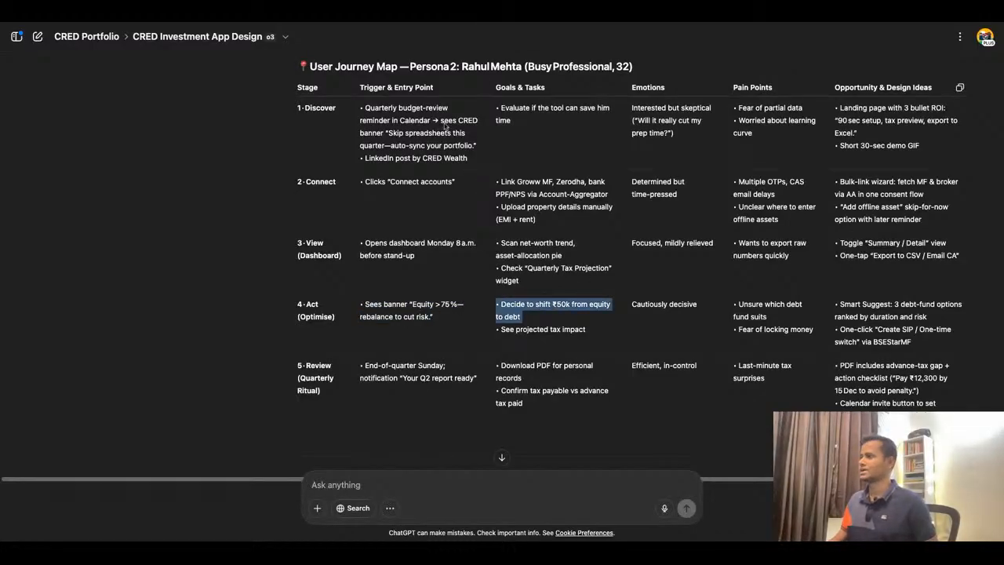
{"action": "left_click", "coordinate": [384, 30]}
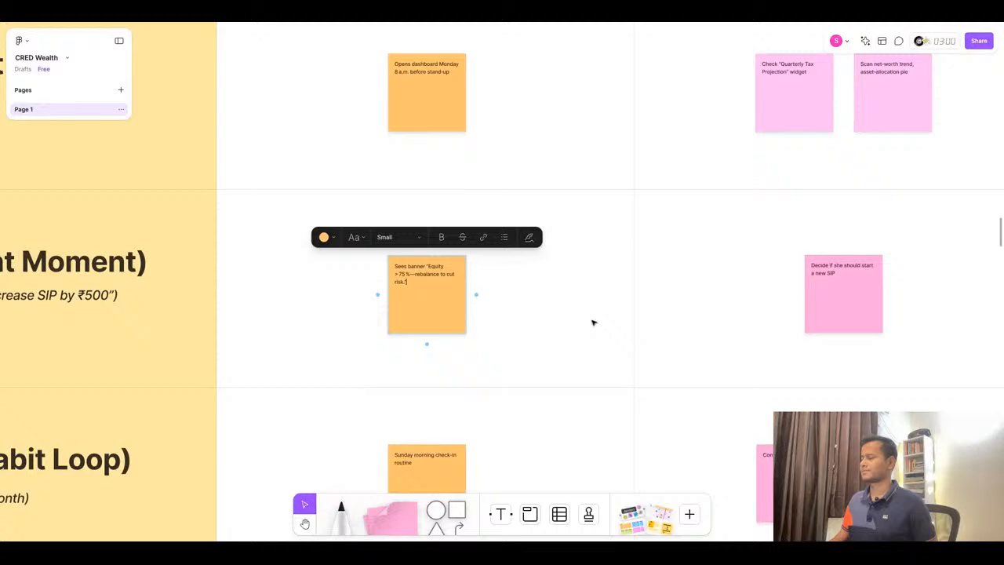
{"action": "left_click", "coordinate": [819, 291]}
{"action": "double_click", "coordinate": [838, 278]}
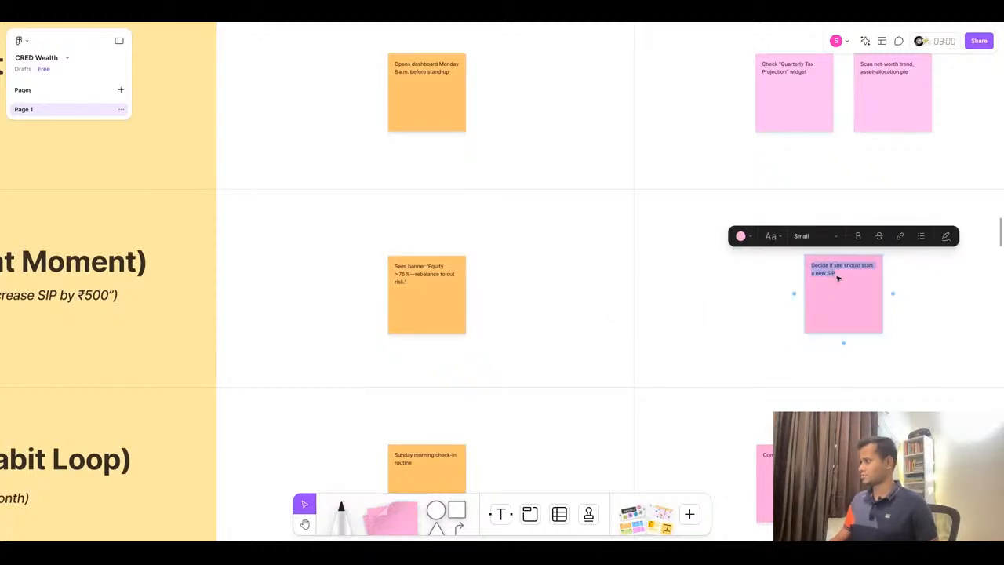
{"action": "scroll", "coordinate": [531, 396], "scroll_direction": "down", "scroll_amount": 5, "text": "ctrl"}
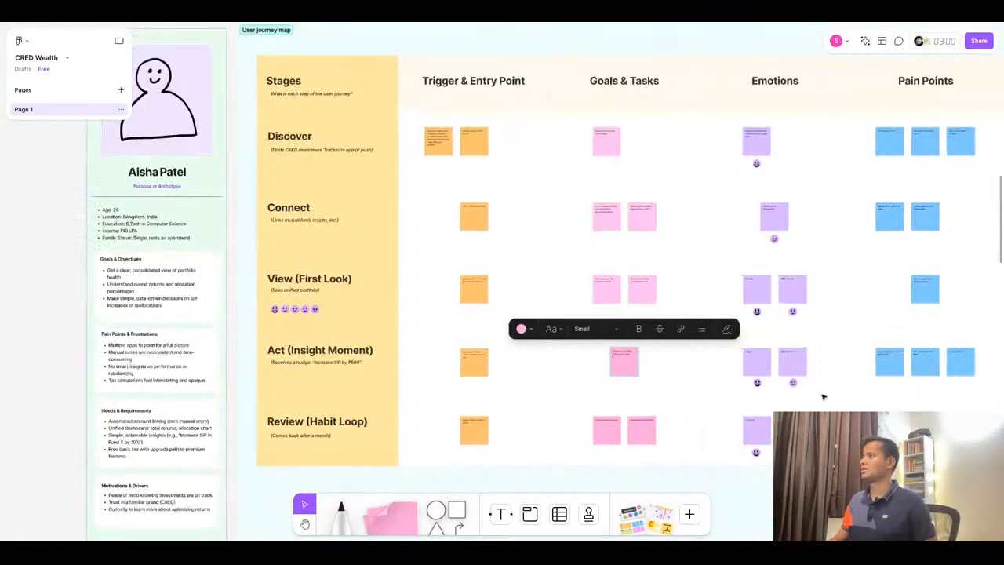
{"action": "scroll", "coordinate": [587, 386], "scroll_direction": "up", "scroll_amount": 3, "text": "ctrl"}
{"action": "scroll", "coordinate": [587, 386], "scroll_direction": "up", "scroll_amount": 5, "text": "ctrl"}
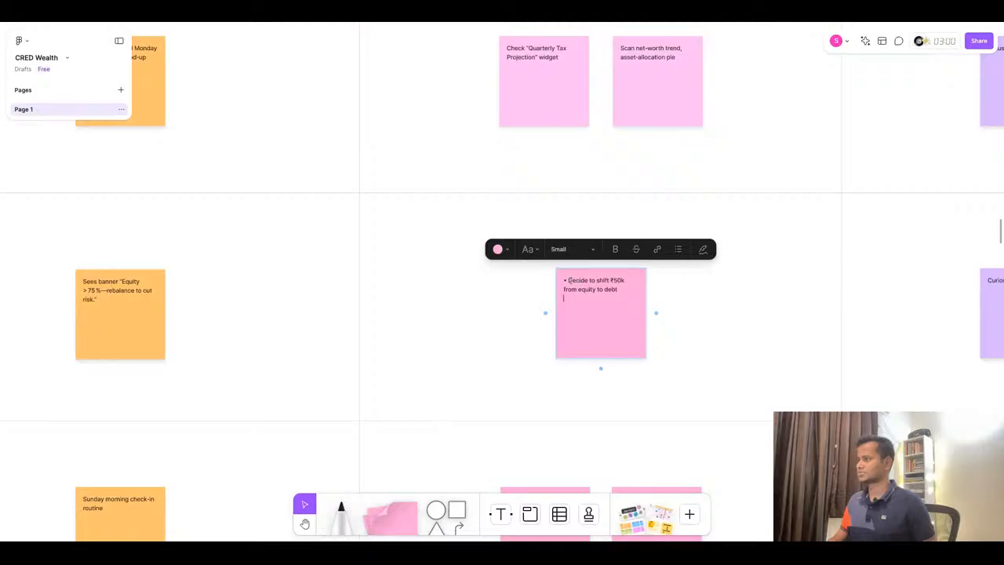
{"action": "left_click", "coordinate": [571, 280]}
{"action": "key", "text": "BackSpace"}
{"action": "key", "text": "BackSpace"}
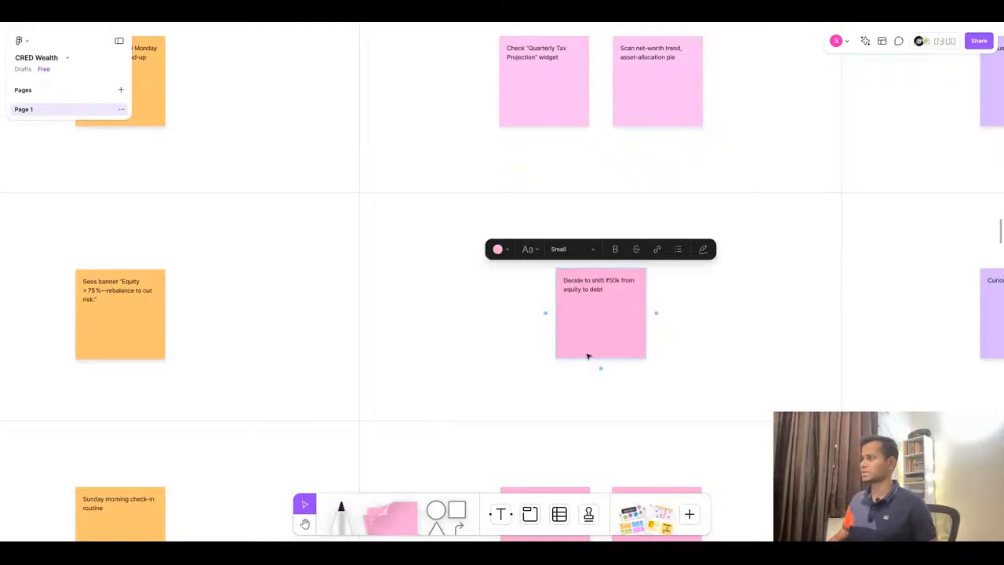
- Duplicate the Act Goals & Tasks sticky and set the copy's text to 'See projected tax impact' from ChatGPT, removing the bullet
{"action": "left_click", "coordinate": [473, 22]}
{"action": "double_click", "coordinate": [539, 330]}
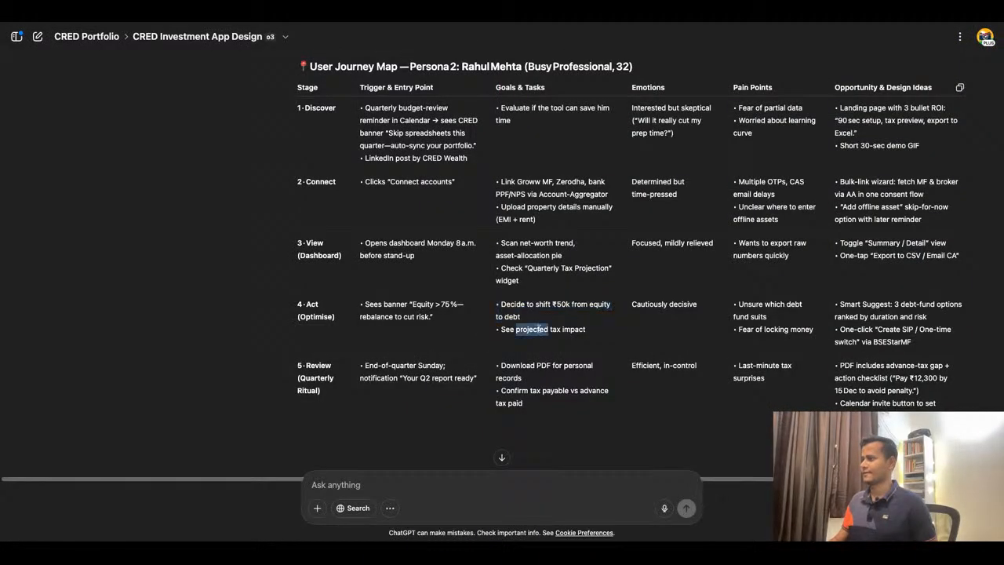
{"action": "triple_click", "coordinate": [539, 329]}
{"action": "key", "text": "super+c"}
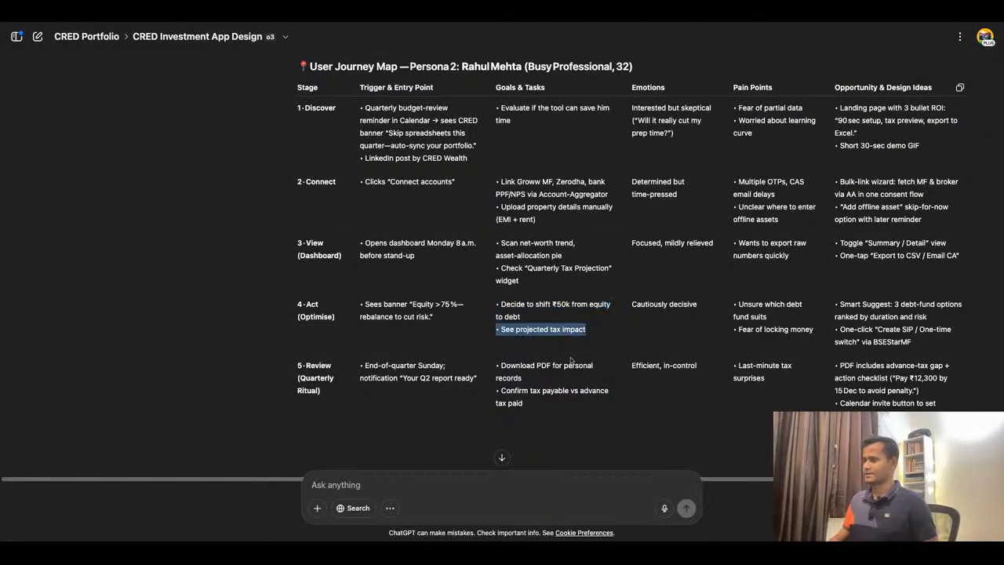
{"action": "left_click", "coordinate": [399, 22]}
{"action": "left_click", "coordinate": [601, 326]}
{"action": "key", "text": "super+d"}
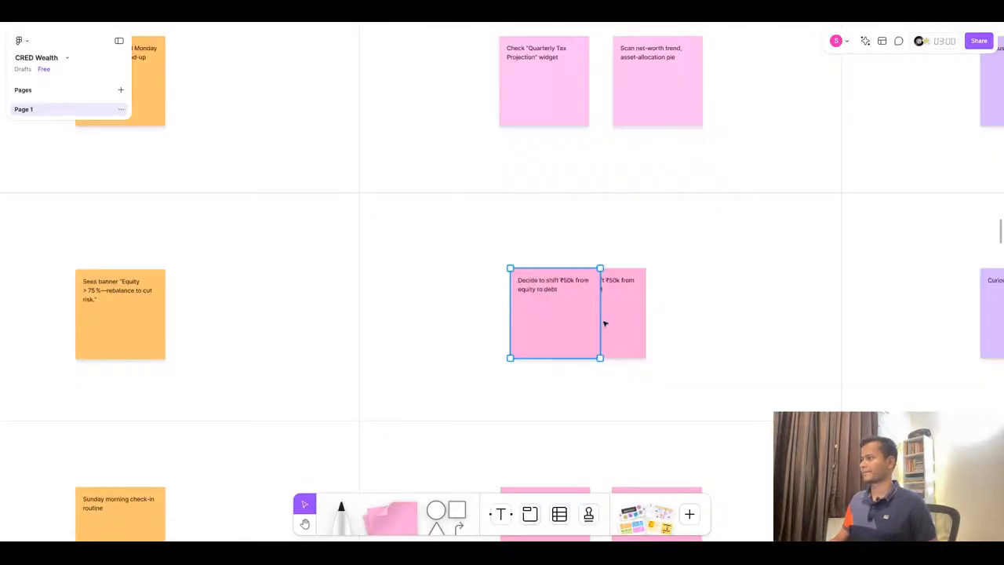
{"action": "double_click", "coordinate": [495, 295]}
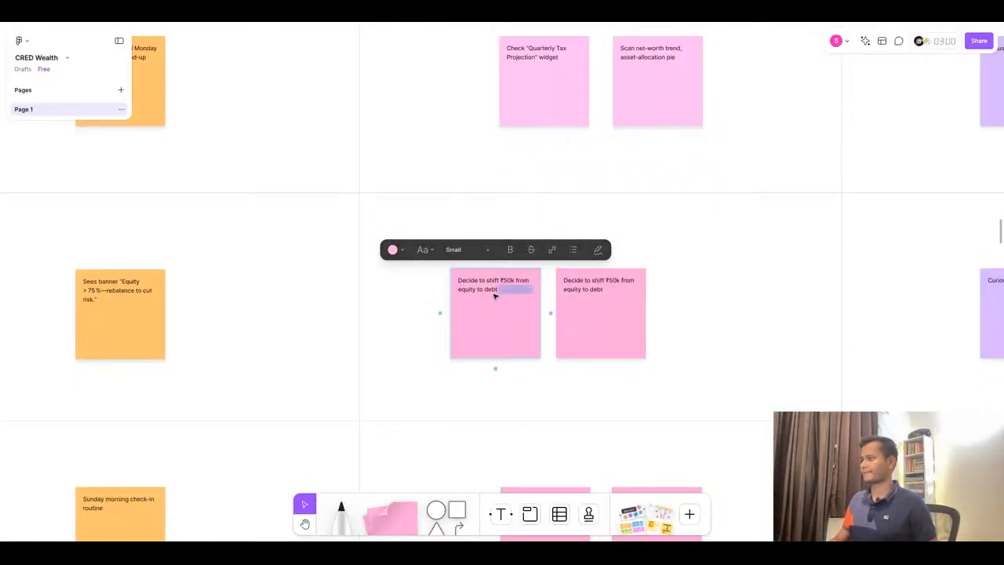
{"action": "key", "text": "super+a"}
{"action": "key", "text": "super+v"}
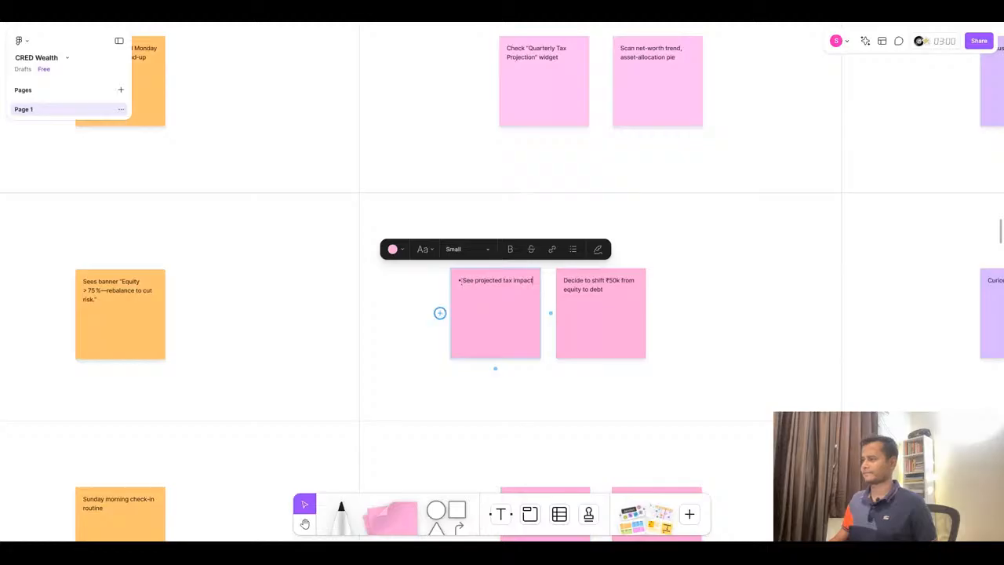
{"action": "left_click", "coordinate": [462, 281]}
{"action": "key", "text": "BackSpace"}
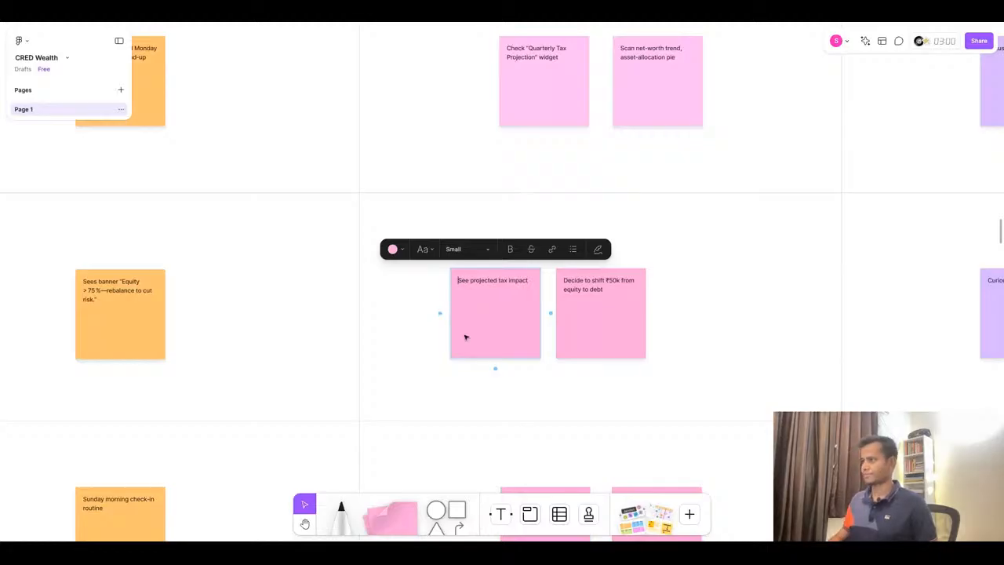
- Move both Act stage Goals & Tasks stickies left so they sit side by side in the cell
{"action": "left_click", "coordinate": [594, 345]}
{"action": "left_click", "coordinate": [498, 330], "text": "shift"}
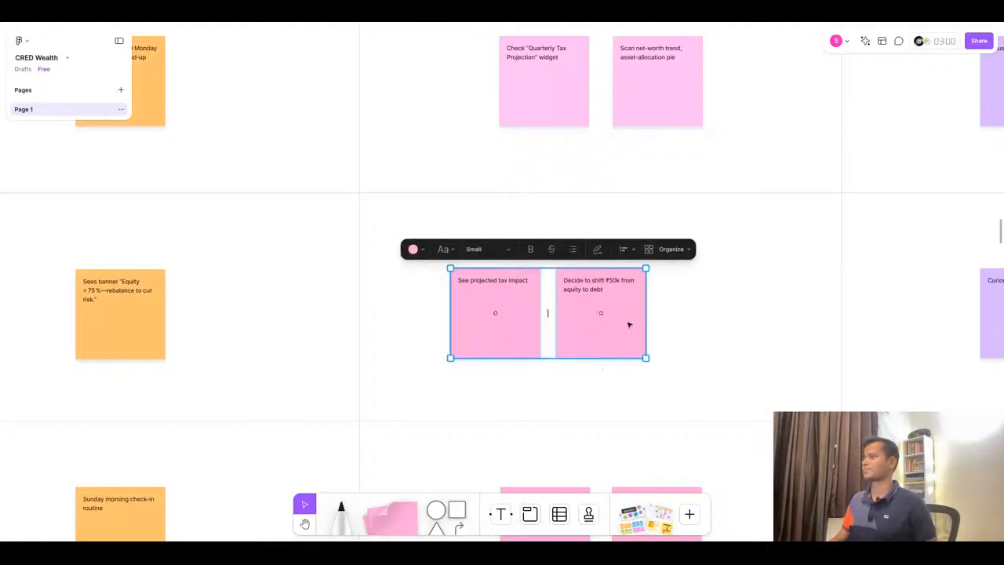
{"action": "left_click_drag", "start_coordinate": [616, 333], "coordinate": [577, 334]}
{"action": "scroll", "coordinate": [471, 339], "scroll_direction": "down", "scroll_amount": 4}
{"action": "scroll", "coordinate": [593, 340], "scroll_direction": "up", "scroll_amount": 4}
{"action": "left_click", "coordinate": [588, 339]}
{"action": "scroll", "coordinate": [565, 335], "scroll_direction": "down", "scroll_amount": 4}
{"action": "scroll", "coordinate": [726, 338], "scroll_direction": "up", "scroll_amount": 6}
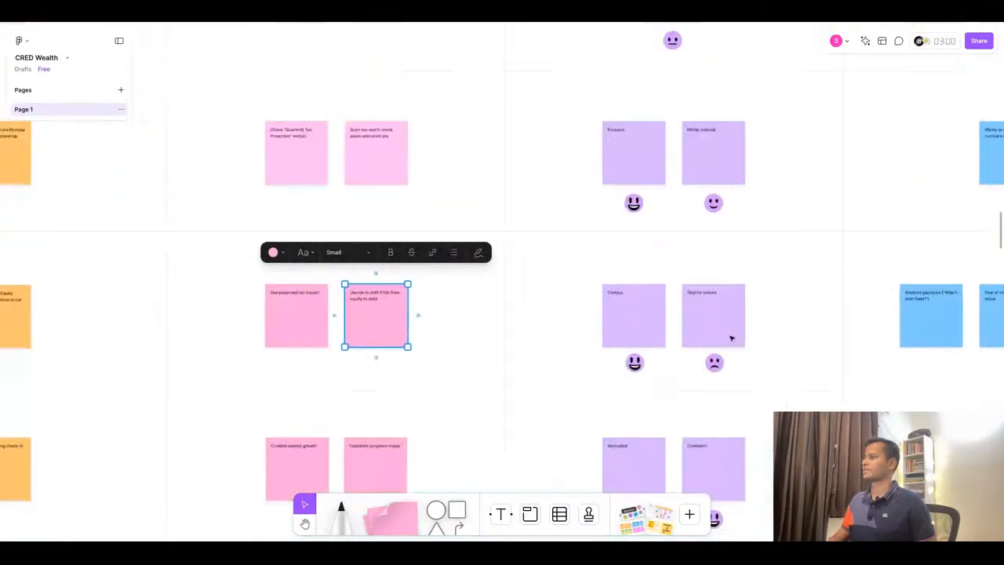
- Replace the first Act stage Emotions sticky text with 'Cautiously decisive' copied from ChatGPT
{"action": "key", "text": "ctrl+Tab"}
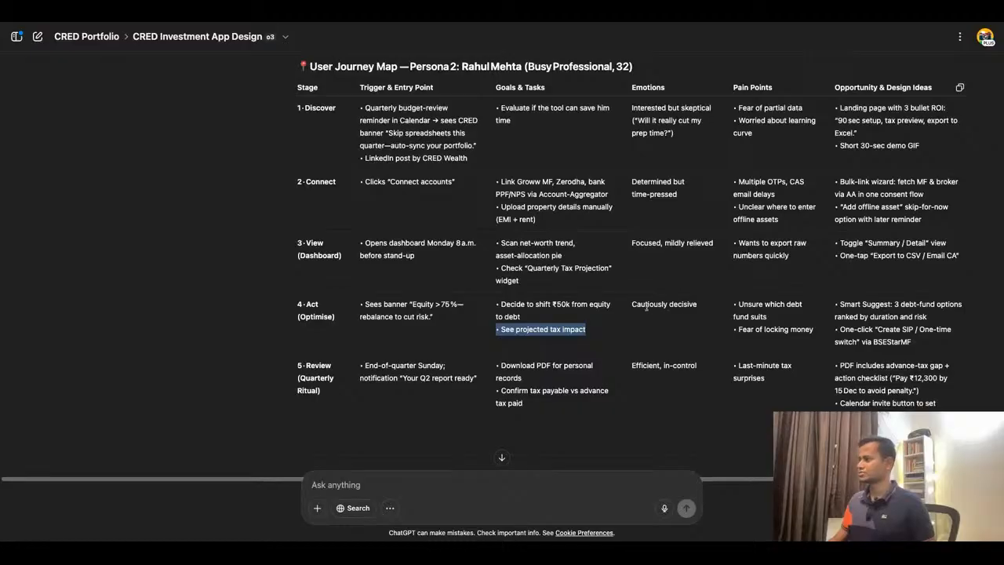
{"action": "left_click", "coordinate": [667, 312]}
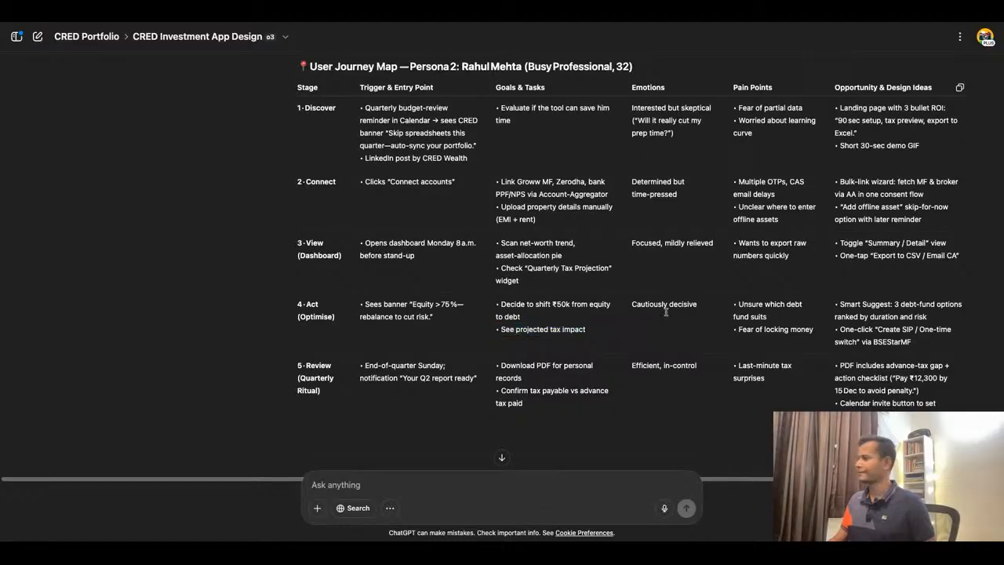
{"action": "triple_click", "coordinate": [667, 306]}
{"action": "key", "text": "ctrl+c"}
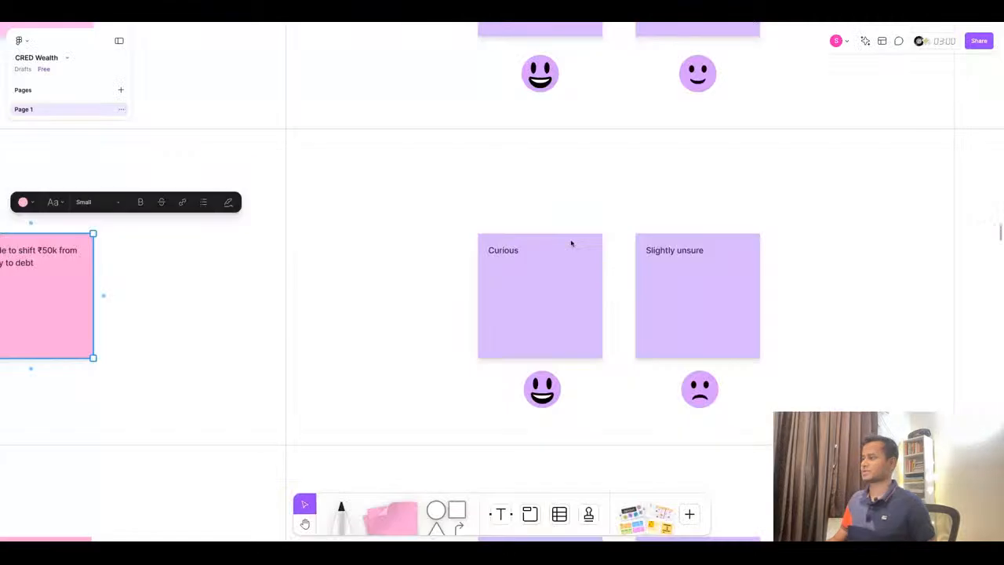
{"action": "key", "text": "ctrl+Tab"}
{"action": "double_click", "coordinate": [517, 260]}
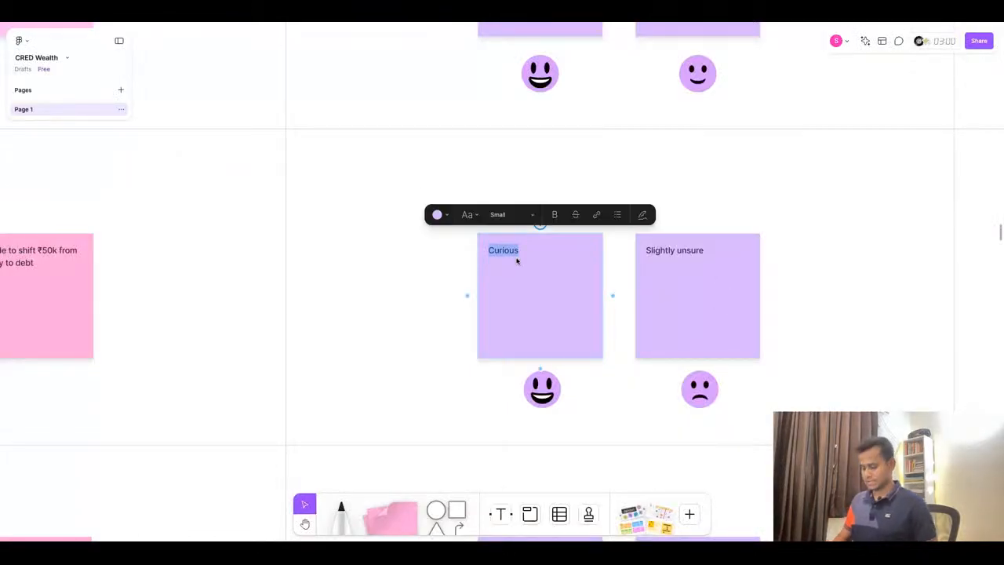
{"action": "key", "text": "ctrl+v"}
- Delete the second Act stage Emotions sticky and the sad emoji beneath it
{"action": "left_click", "coordinate": [722, 310]}
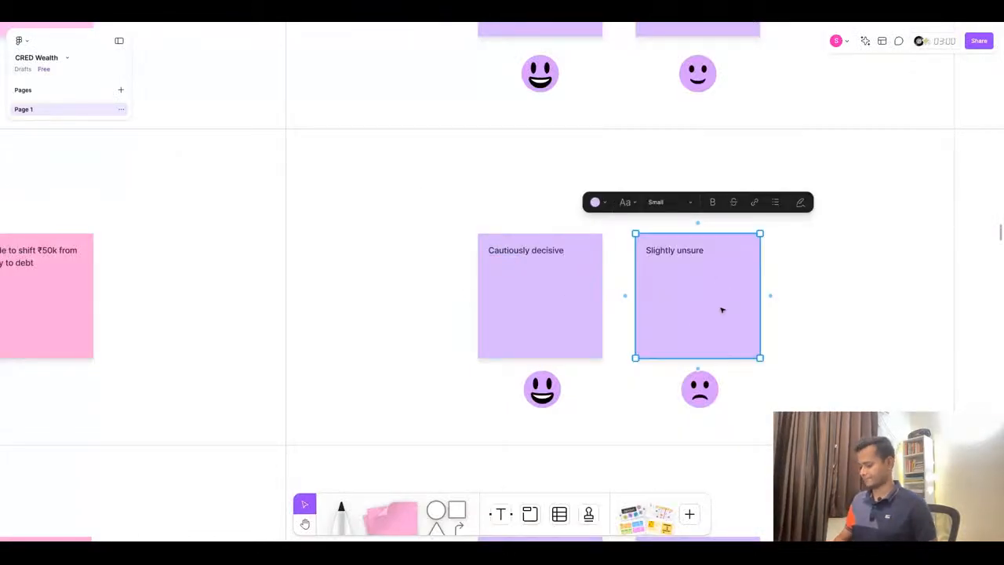
{"action": "key", "text": "m"}
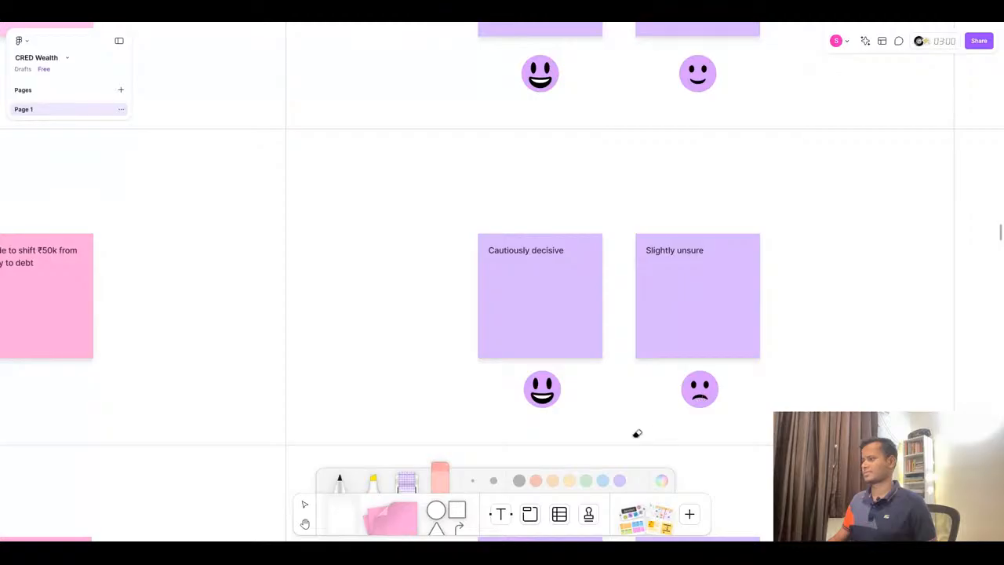
{"action": "left_click", "coordinate": [305, 504]}
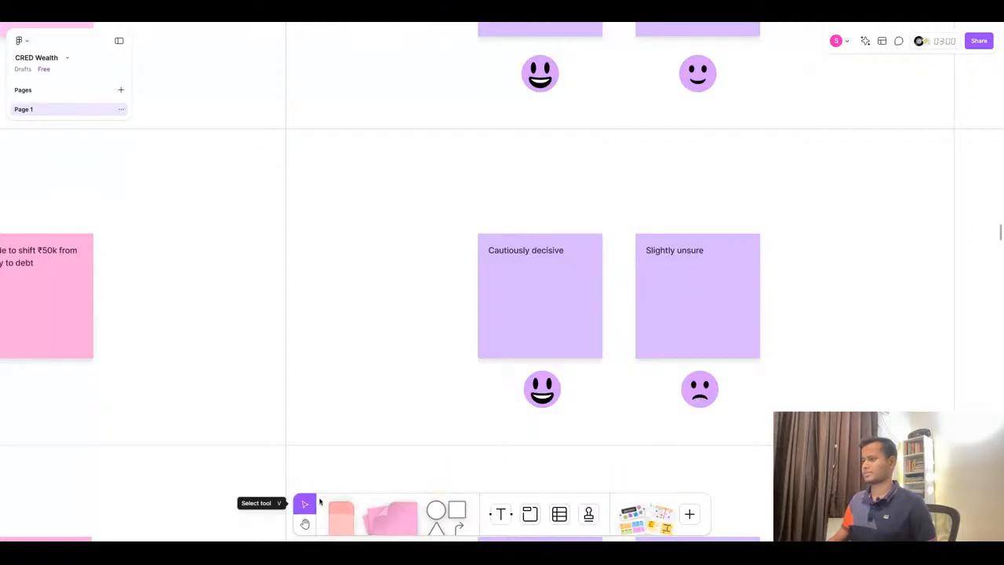
{"action": "left_click", "coordinate": [706, 321]}
{"action": "key", "text": "Delete"}
{"action": "left_click", "coordinate": [703, 391]}
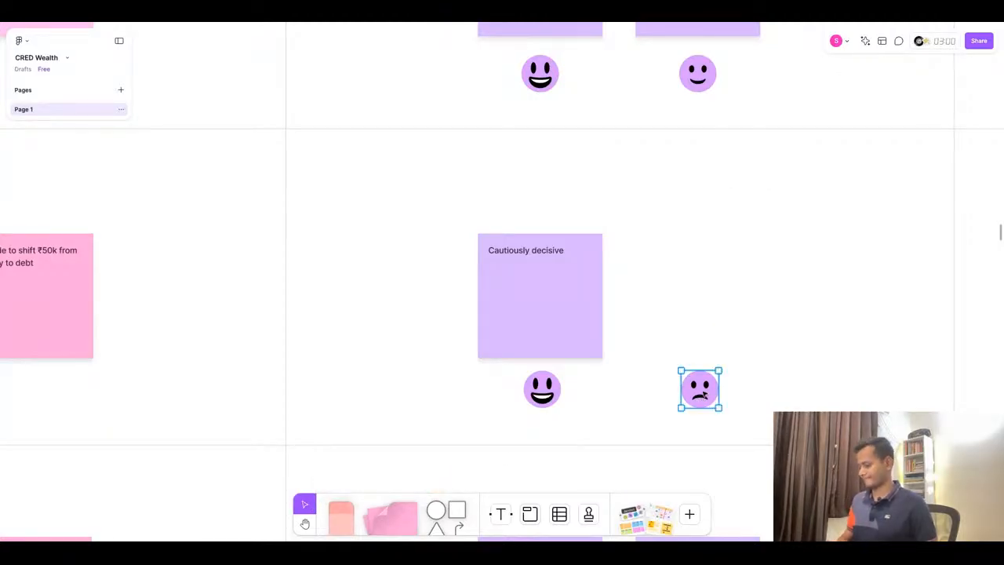
{"action": "key", "text": "Delete"}
- Center the 'Cautiously decisive' sticky in the Act Emotions cell and delete its emoji
{"action": "left_click", "coordinate": [513, 303]}
{"action": "scroll", "coordinate": [513, 303], "scroll_direction": "down", "scroll_amount": 3}
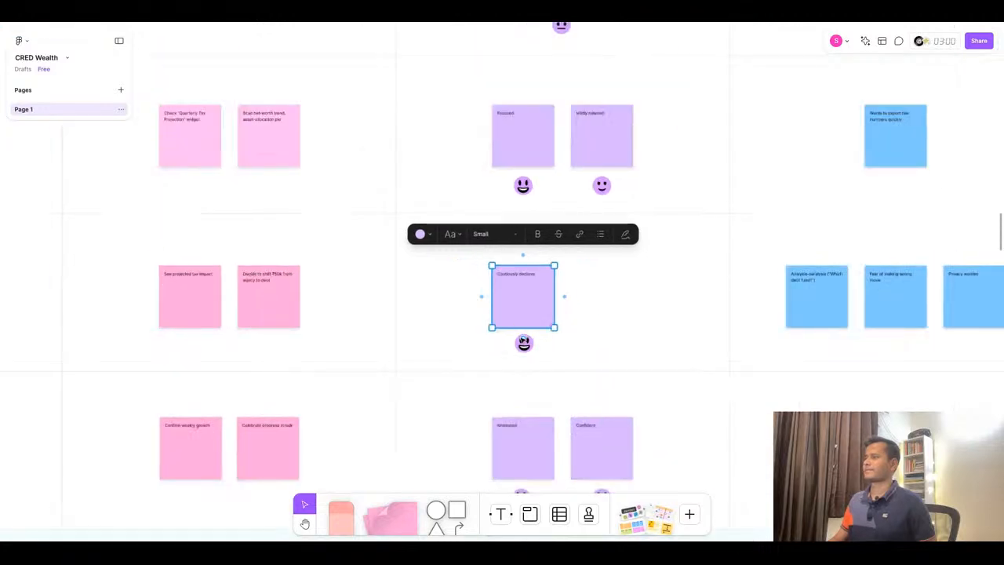
{"action": "left_click", "coordinate": [529, 349], "text": "shift"}
{"action": "left_click_drag", "start_coordinate": [543, 314], "coordinate": [584, 314]}
{"action": "left_click", "coordinate": [564, 344]}
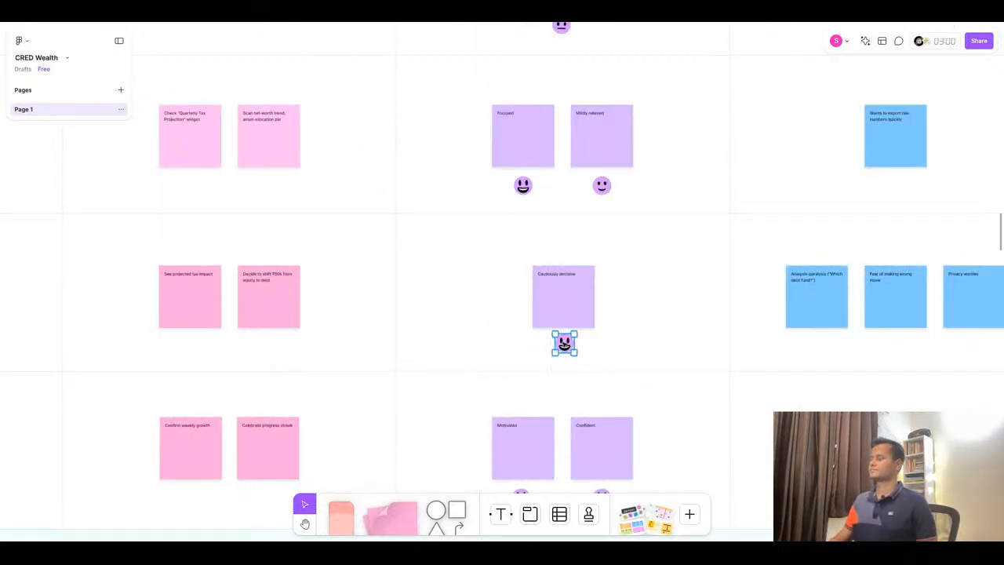
{"action": "key", "text": "Delete"}
- Copy the neutral emoji from the View stage emoji set and place it beneath the 'Cautiously decisive' sticky in the Act Emotions cell
{"action": "scroll", "coordinate": [619, 312], "scroll_direction": "down", "scroll_amount": 5}
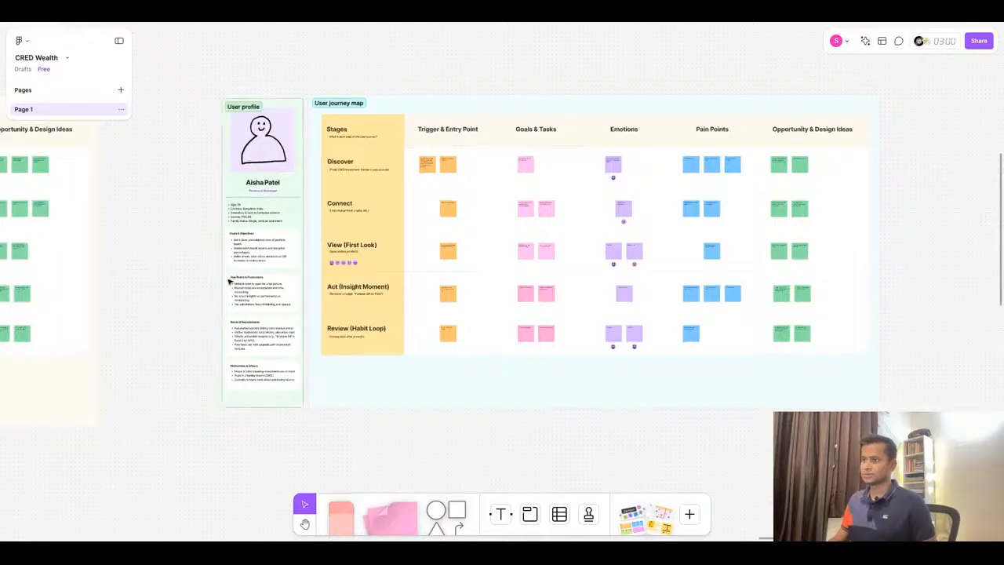
{"action": "scroll", "coordinate": [355, 272], "scroll_direction": "up", "scroll_amount": 5}
{"action": "scroll", "coordinate": [319, 274], "scroll_direction": "down", "scroll_amount": 2}
{"action": "left_click", "coordinate": [325, 256]}
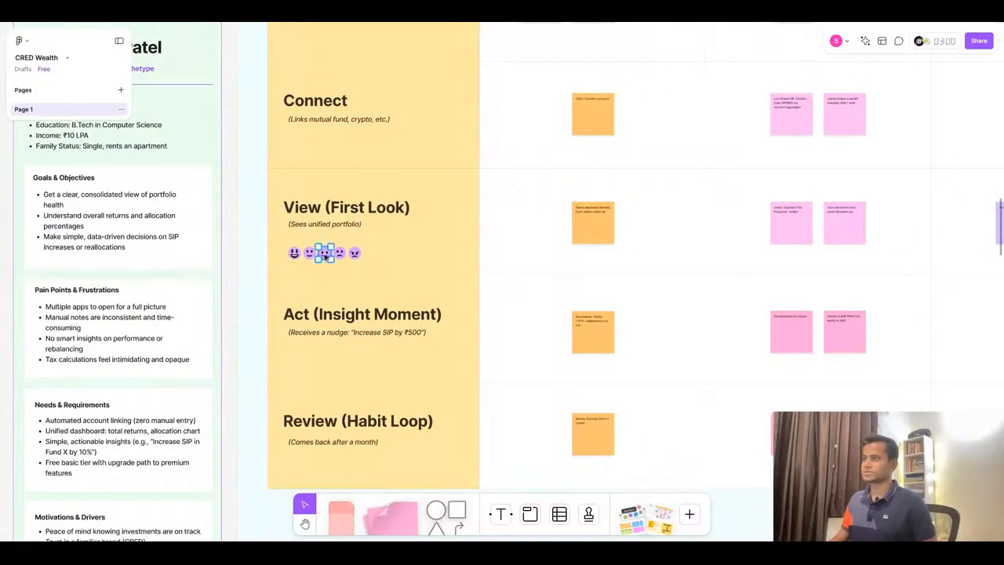
{"action": "key", "text": "ctrl+c"}
{"action": "key", "text": "ctrl+v"}
{"action": "left_click_drag", "start_coordinate": [920, 282], "coordinate": [840, 365]}
{"action": "scroll", "coordinate": [951, 342], "scroll_direction": "up", "scroll_amount": 3}
{"action": "scroll", "coordinate": [610, 335], "scroll_direction": "down", "scroll_amount": 5}
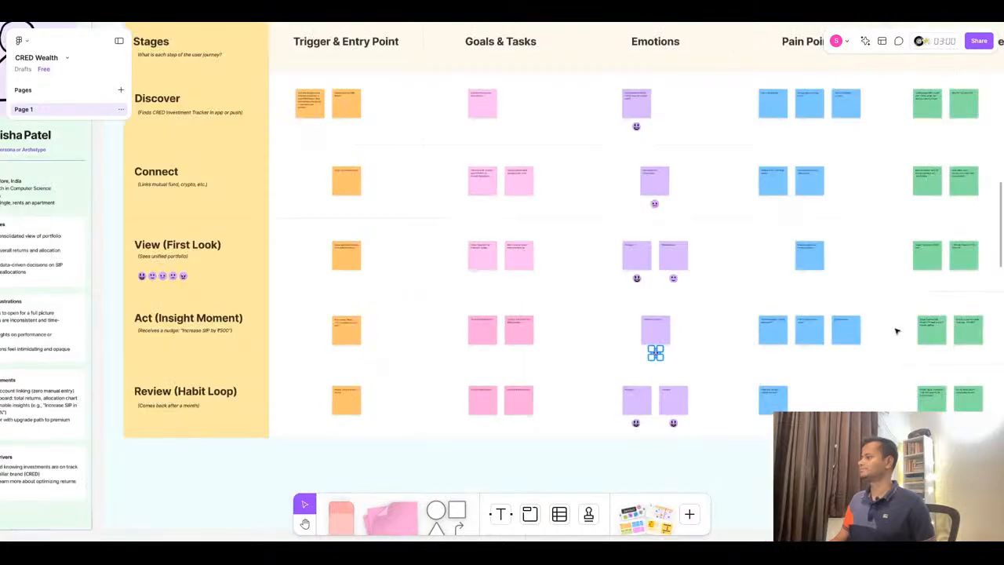
{"action": "scroll", "coordinate": [834, 361], "scroll_direction": "up", "scroll_amount": 5}
{"action": "scroll", "coordinate": [636, 264], "scroll_direction": "right", "scroll_amount": 3}
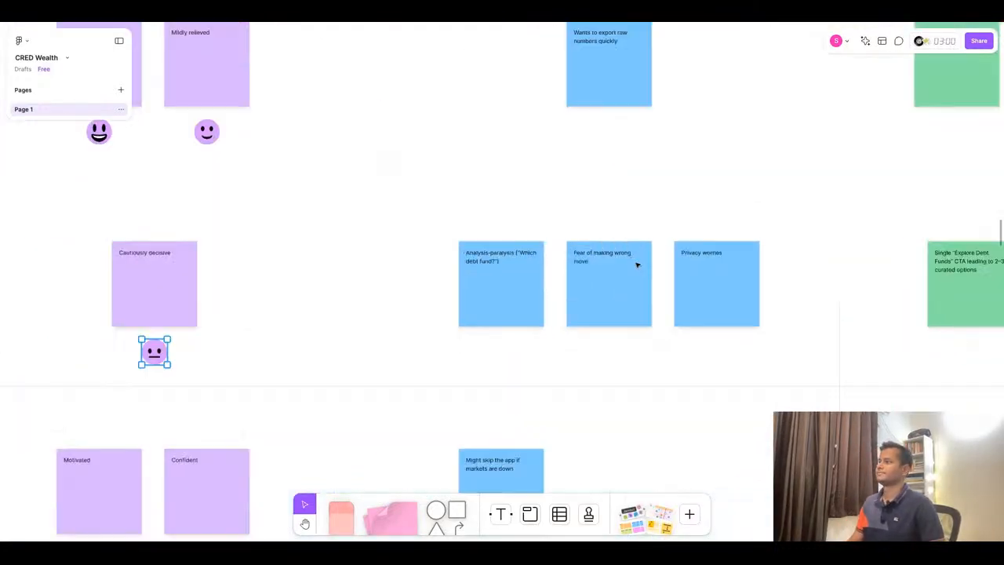
- Replace the first Act stage Pain Points sticky text with 'Unsure which debt fund suits' copied from ChatGPT, removing the bullet
{"action": "scroll", "coordinate": [816, 290], "scroll_direction": "up", "scroll_amount": 3}
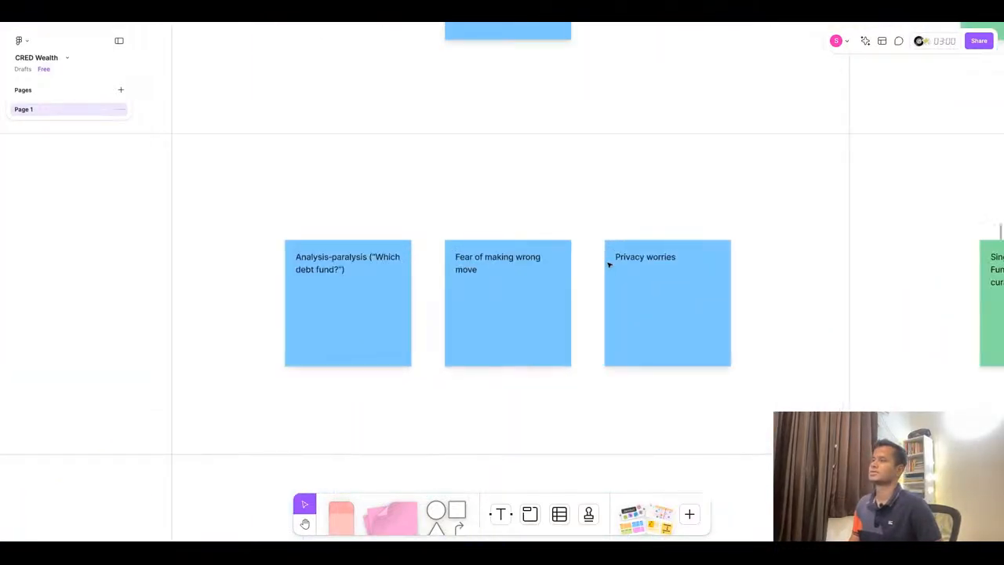
{"action": "scroll", "coordinate": [612, 267], "scroll_direction": "down", "scroll_amount": 3}
{"action": "left_click", "coordinate": [383, 23]}
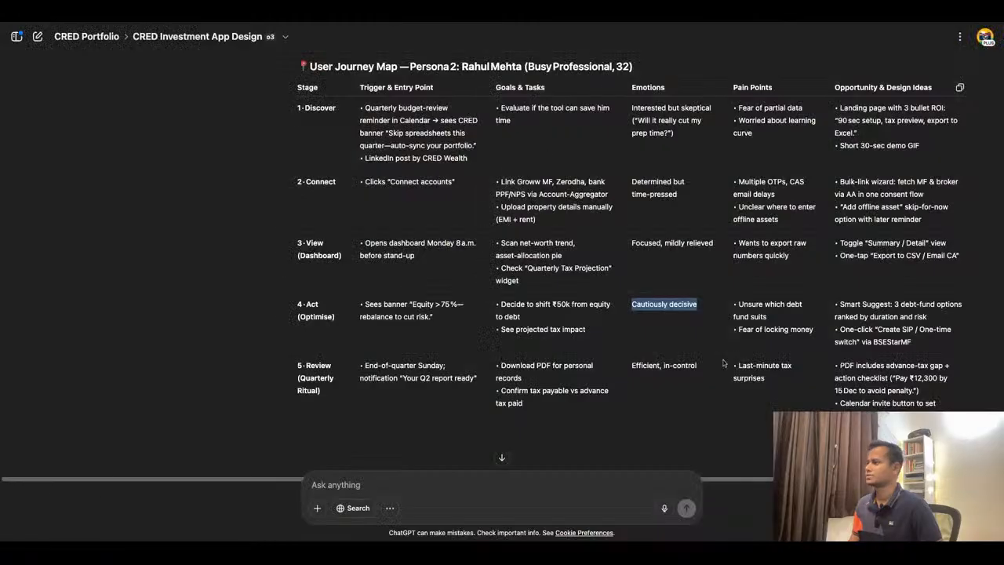
{"action": "triple_click", "coordinate": [785, 317]}
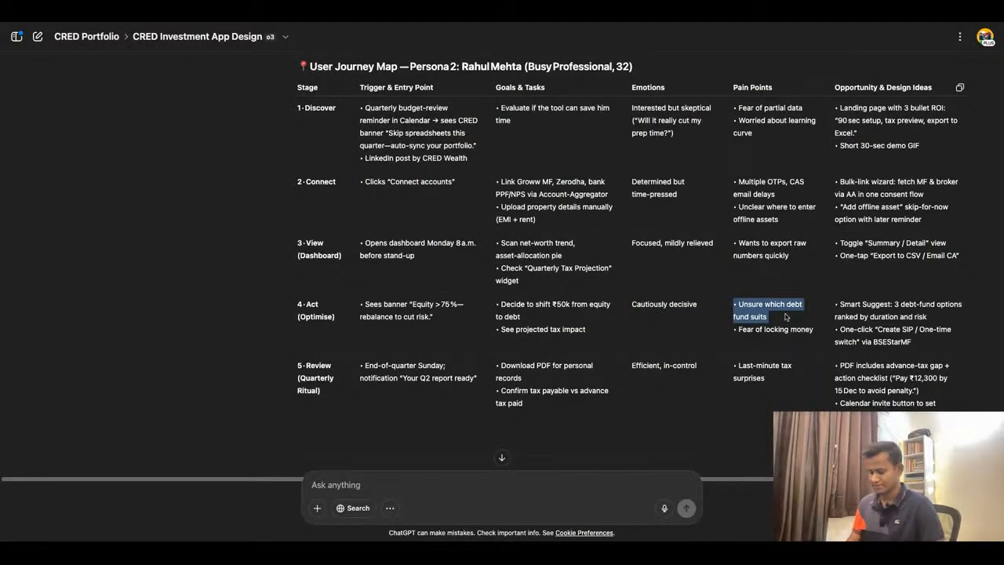
{"action": "key", "text": "super+Tab"}
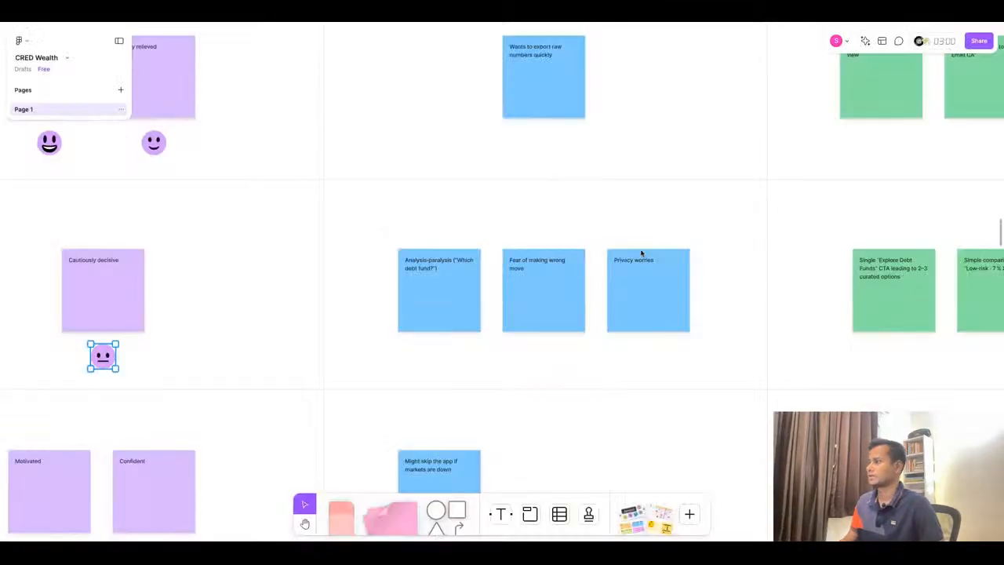
{"action": "left_click", "coordinate": [428, 260]}
{"action": "key", "text": "ctrl+v"}
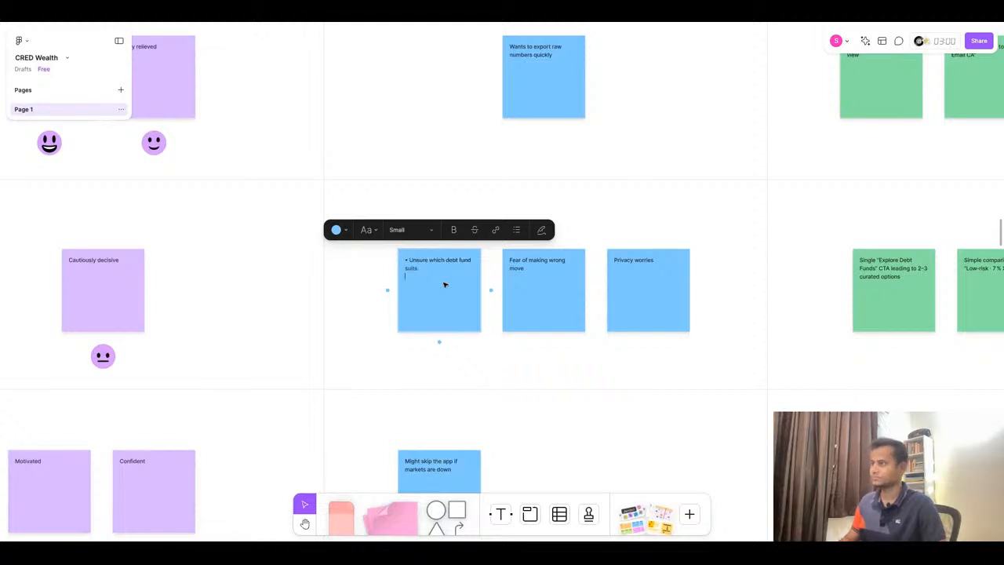
{"action": "left_click", "coordinate": [409, 262]}
{"action": "key", "text": "BackSpace"}
{"action": "key", "text": "BackSpace"}
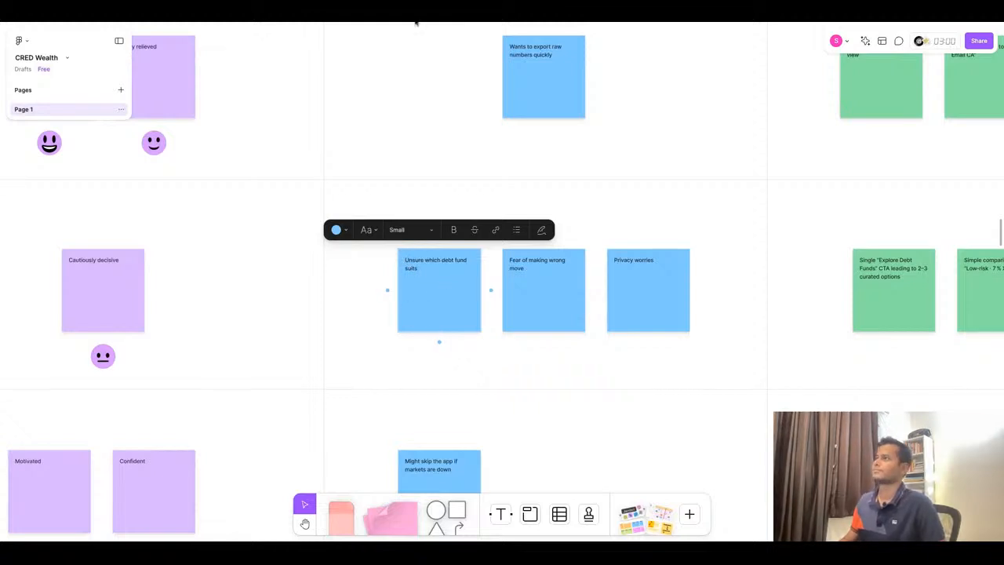
- Replace the second Act stage Pain Points sticky text with 'Fear of locking money' copied from ChatGPT, removing the bullet
{"action": "key", "text": "super+Tab"}
{"action": "triple_click", "coordinate": [775, 330]}
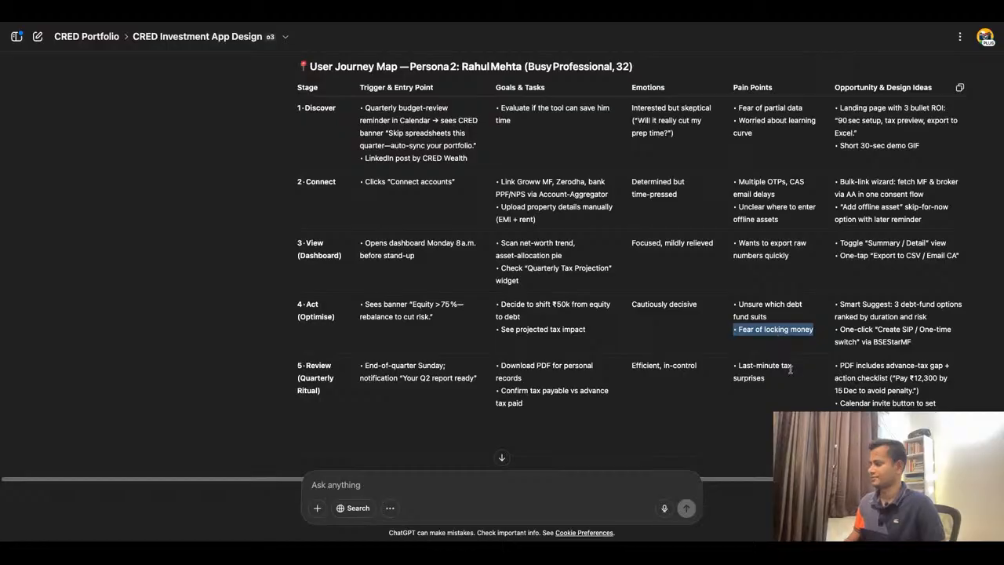
{"action": "key", "text": "super+Tab"}
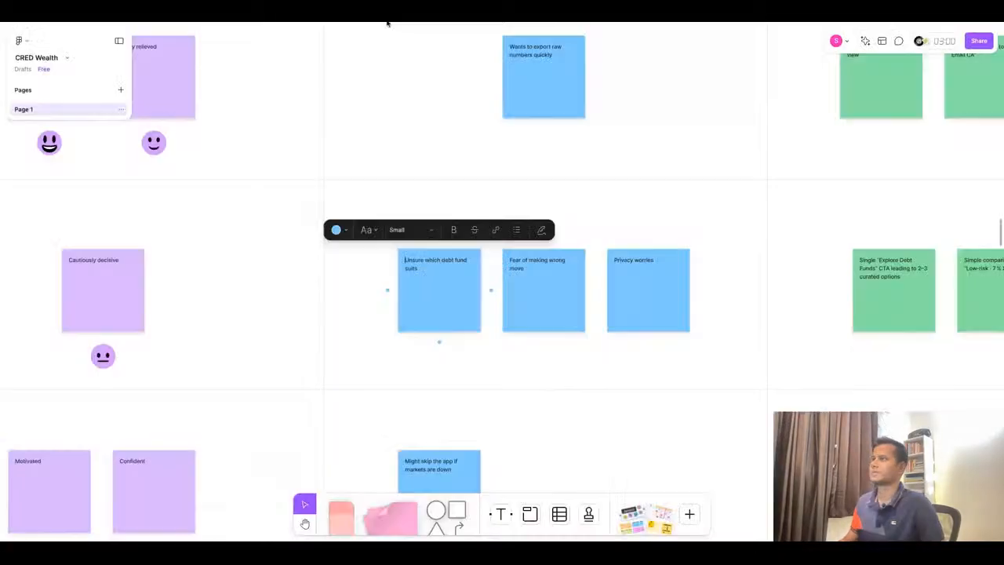
{"action": "double_click", "coordinate": [549, 267]}
{"action": "key", "text": "super+v"}
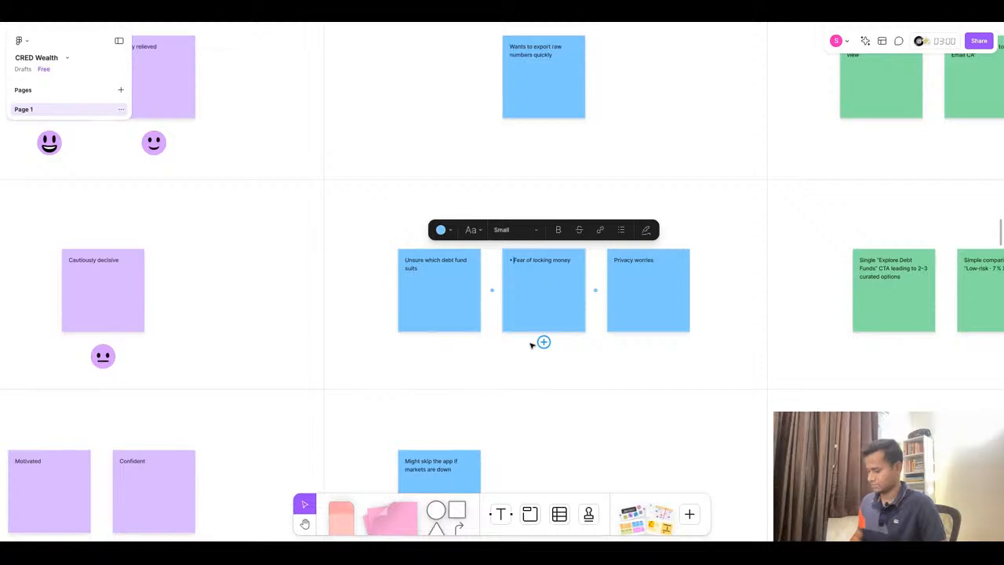
{"action": "key", "text": "BackSpace"}
- Delete the third Act stage Pain Points sticky, 'Privacy worries'
{"action": "key", "text": "super+Tab"}
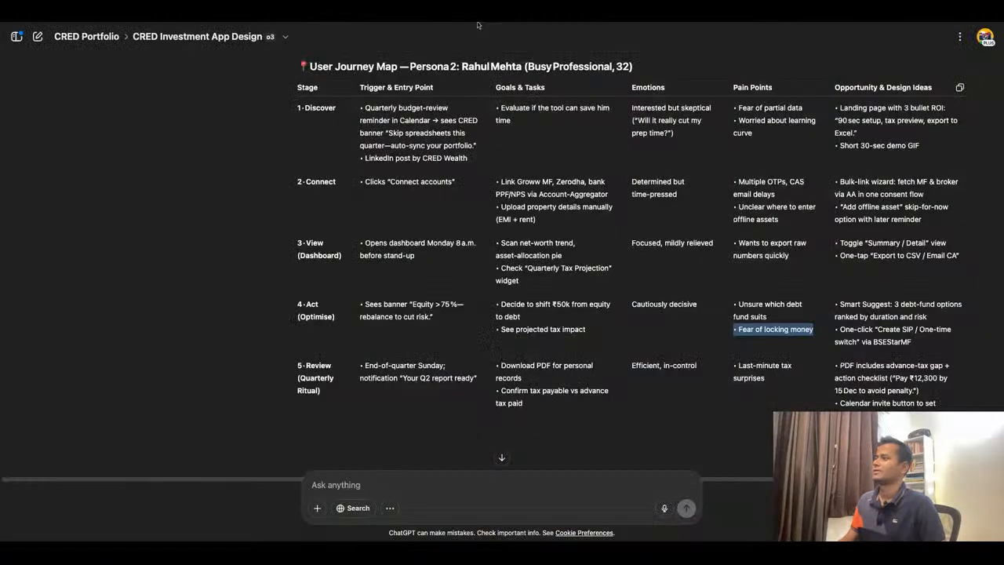
{"action": "key", "text": "super+Tab"}
{"action": "left_click", "coordinate": [639, 319]}
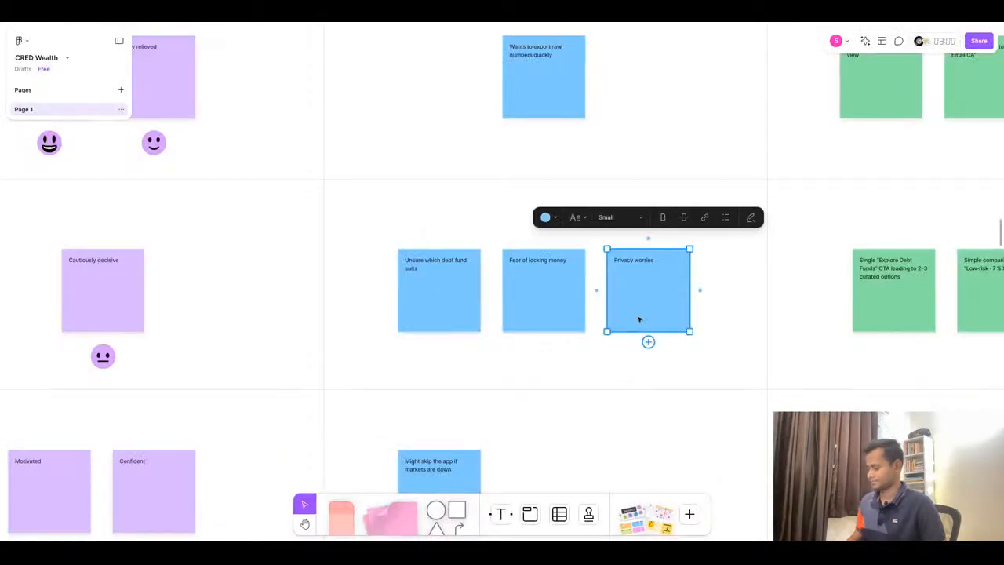
{"action": "key", "text": "Delete"}
- Replace the first Act stage Opportunity sticky with 'Smart Suggest: 3 debt-fund options ranked by duration and risk' from ChatGPT, removing the bullet
{"action": "scroll", "coordinate": [563, 299], "scroll_direction": "right", "scroll_amount": 5}
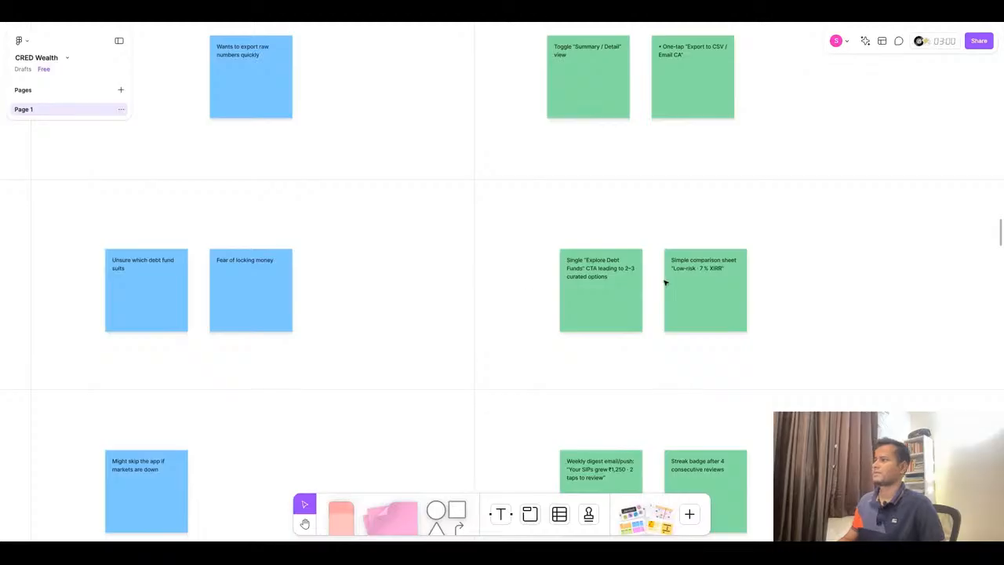
{"action": "key", "text": "super+Tab"}
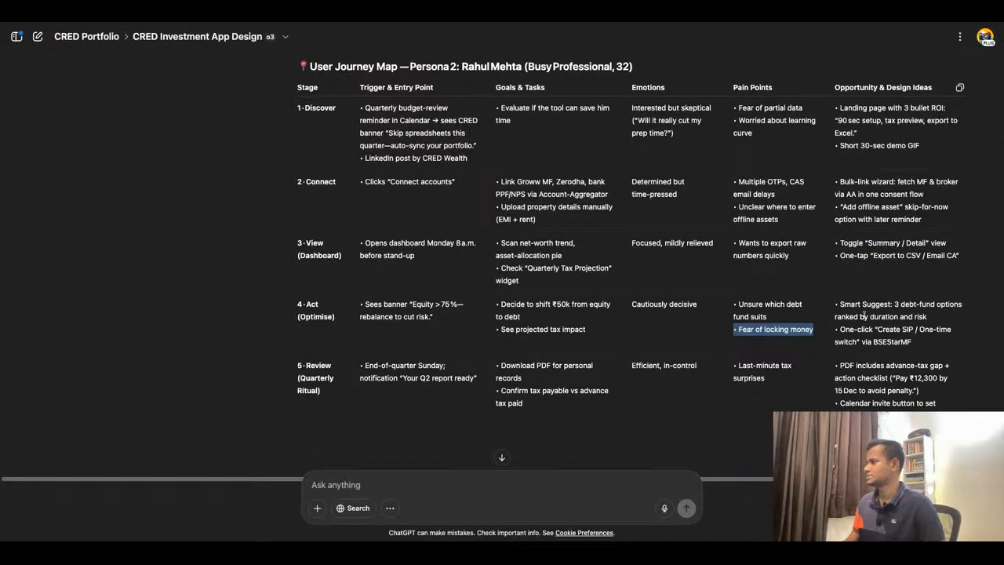
{"action": "triple_click", "coordinate": [864, 315]}
{"action": "key", "text": "ctrl+c"}
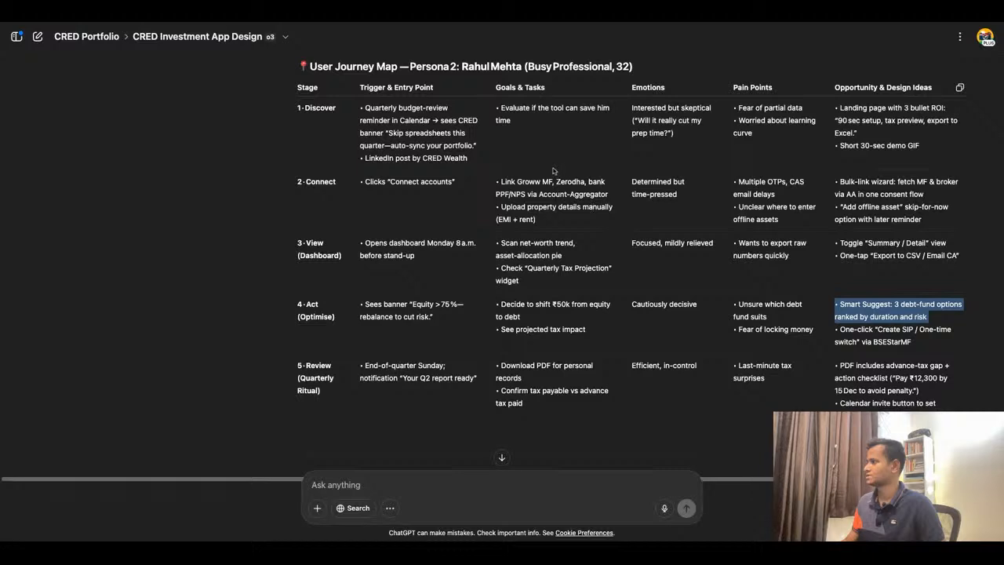
{"action": "left_click", "coordinate": [445, 19]}
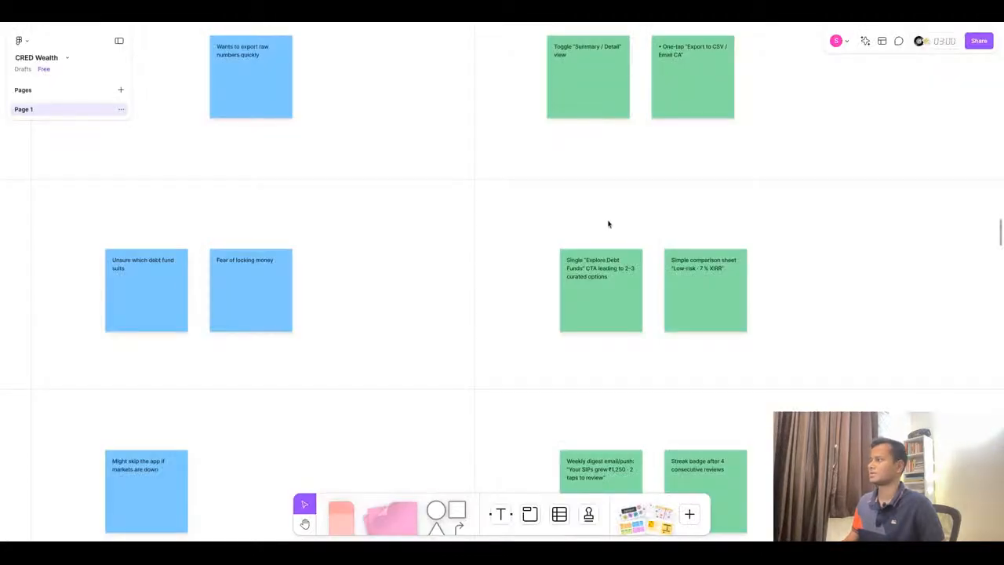
{"action": "double_click", "coordinate": [581, 279]}
{"action": "key", "text": "ctrl+v"}
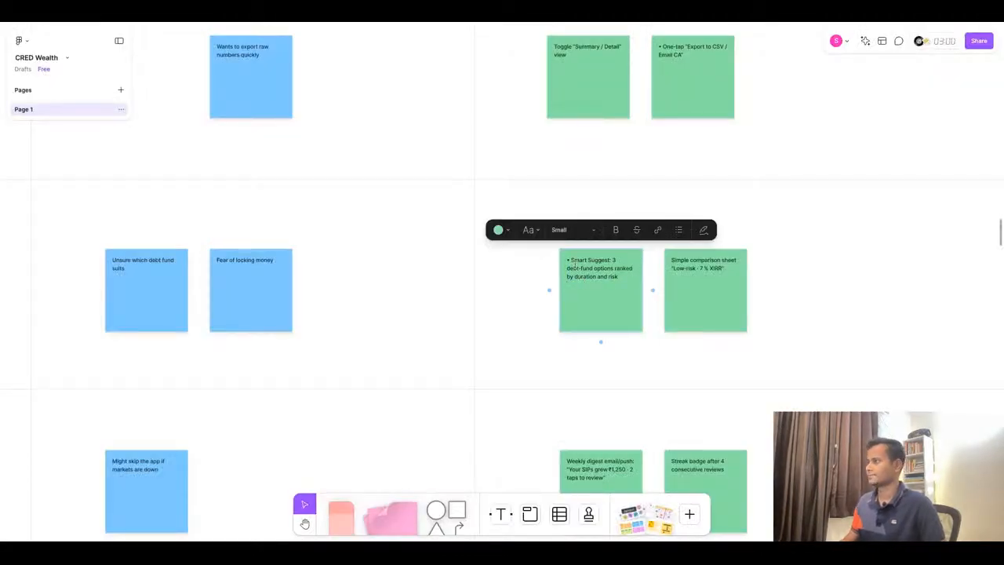
{"action": "key", "text": "BackSpace"}
{"action": "key", "text": "BackSpace"}
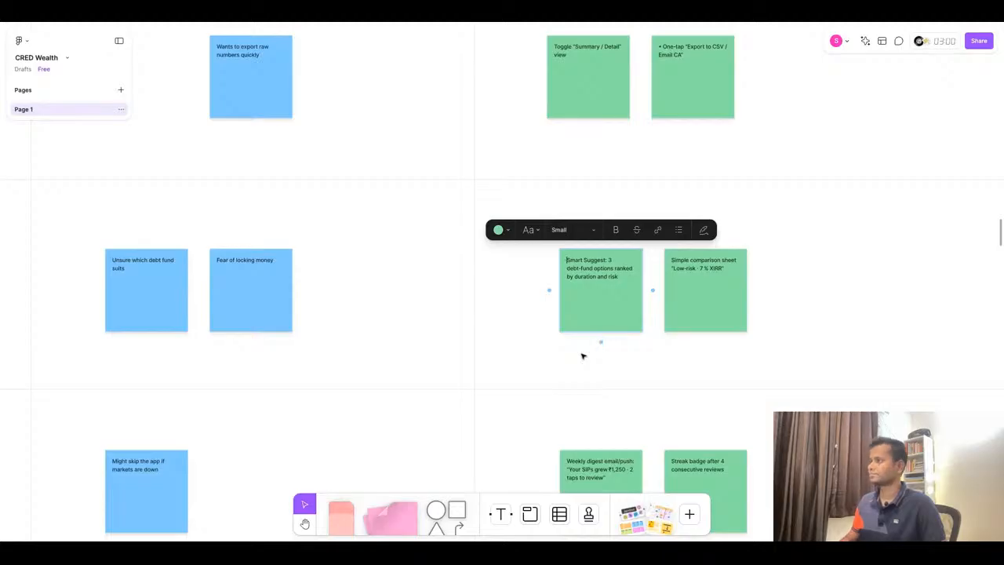
- Replace the second Act stage Opportunity sticky with 'One-click "Create SIP / One-time switch" via BSEStarMF' copied from ChatGPT
{"action": "left_click", "coordinate": [455, 17]}
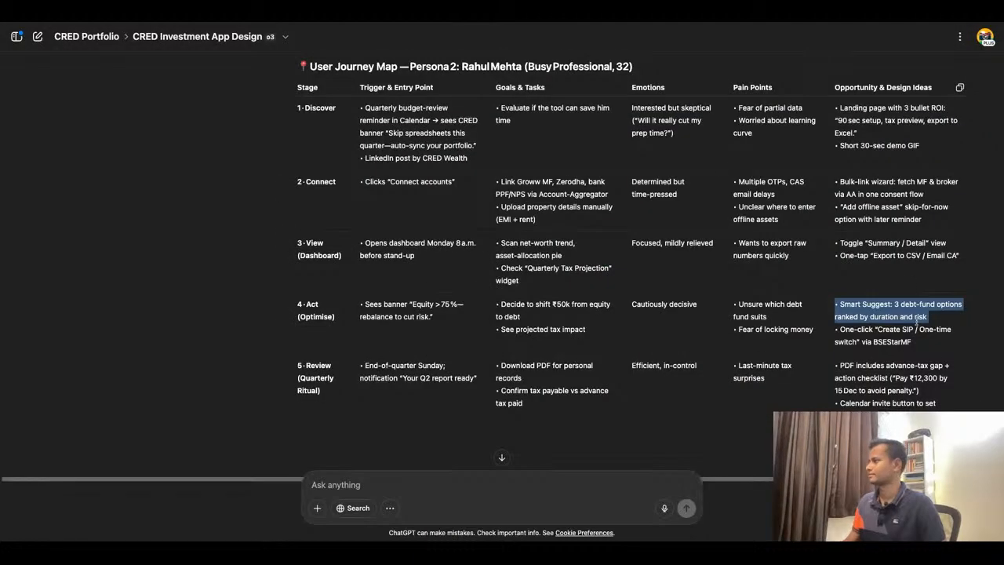
{"action": "left_click", "coordinate": [921, 343]}
{"action": "double_click", "coordinate": [926, 349]}
{"action": "triple_click", "coordinate": [926, 349]}
{"action": "key", "text": "ctrl+c"}
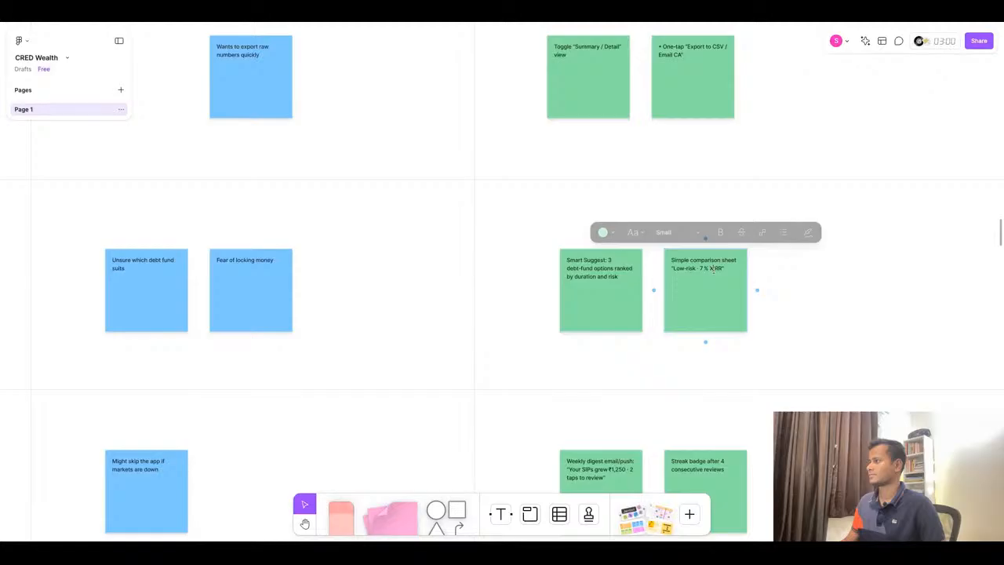
{"action": "double_click", "coordinate": [713, 268]}
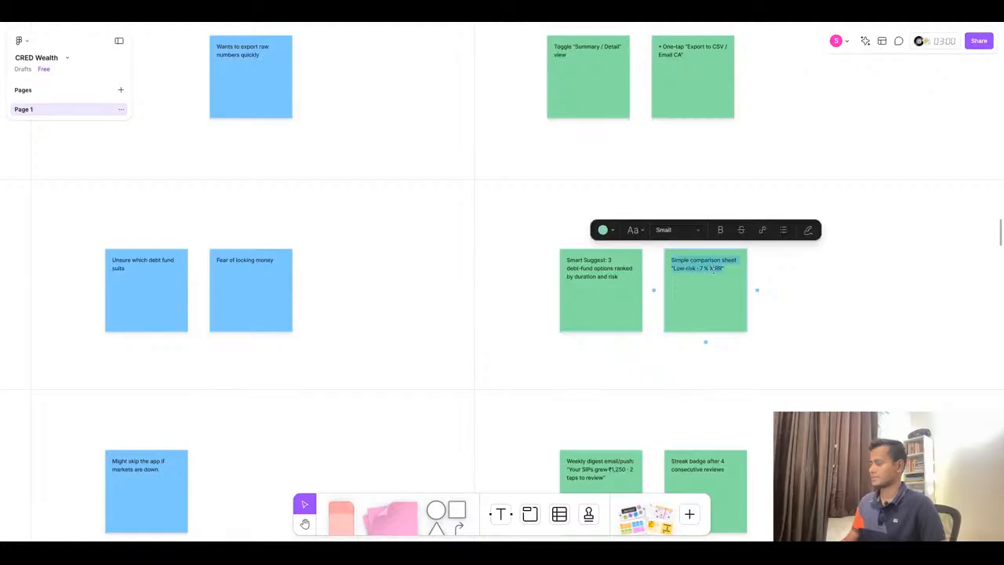
{"action": "key", "text": "ctrl+v"}
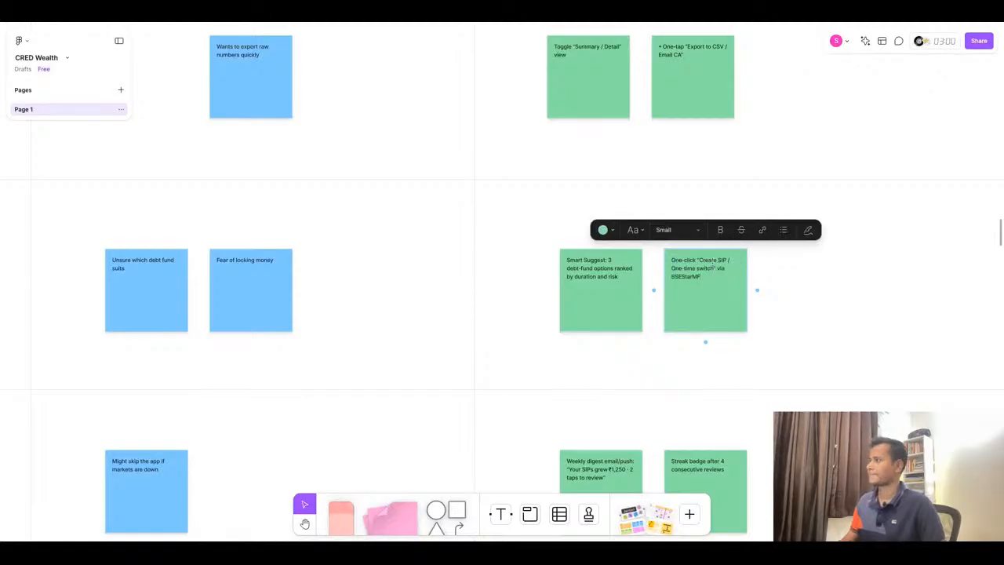
{"action": "left_click", "coordinate": [891, 124]}
- Review the journey map board and the Rahul Mehta journey table in ChatGPT to compare stages
{"action": "scroll", "coordinate": [891, 123], "scroll_direction": "down", "scroll_amount": 10}
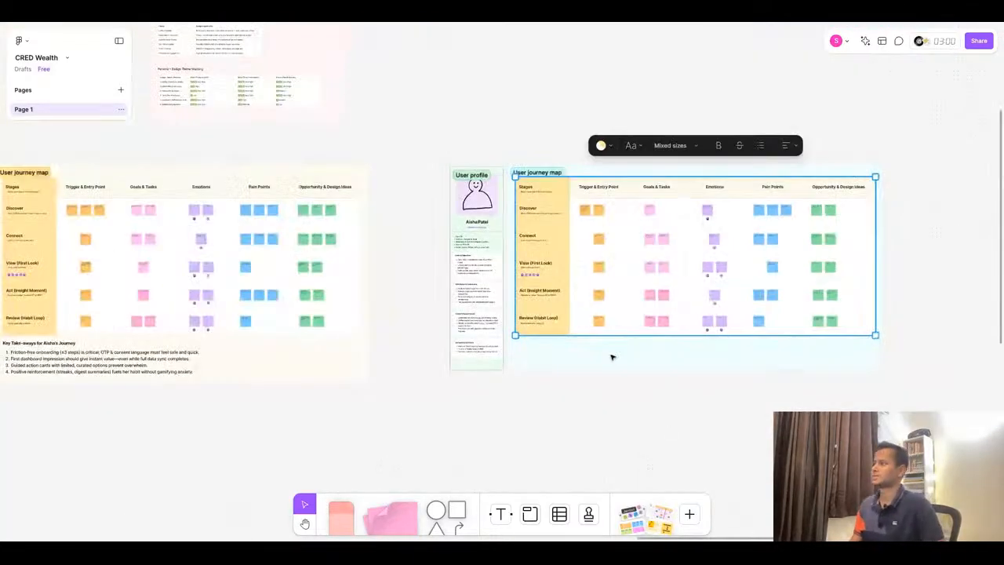
{"action": "scroll", "coordinate": [612, 358], "scroll_direction": "up", "scroll_amount": 10}
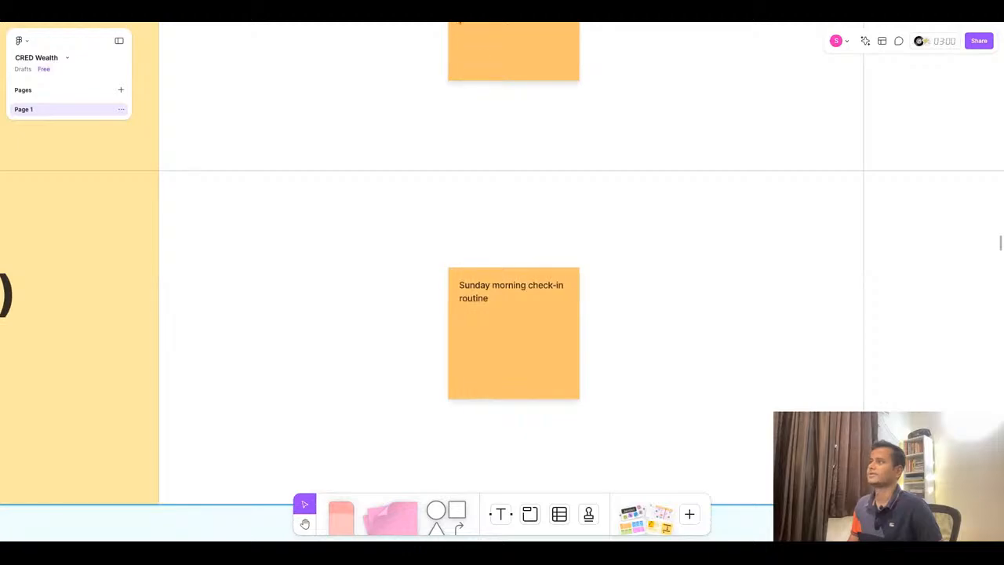
{"action": "key", "text": "ctrl+Tab"}
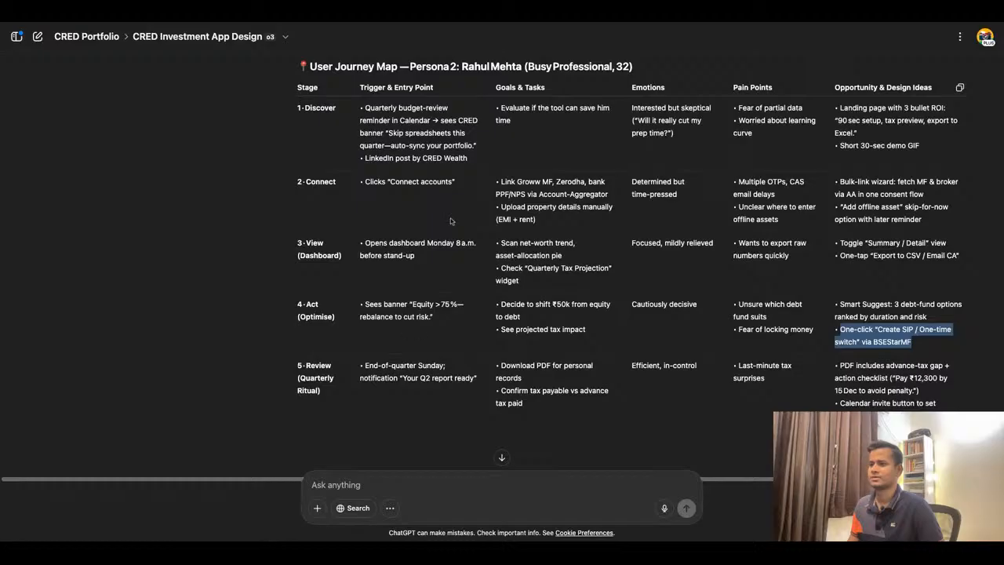
{"action": "scroll", "coordinate": [452, 217], "scroll_direction": "up", "scroll_amount": 1}
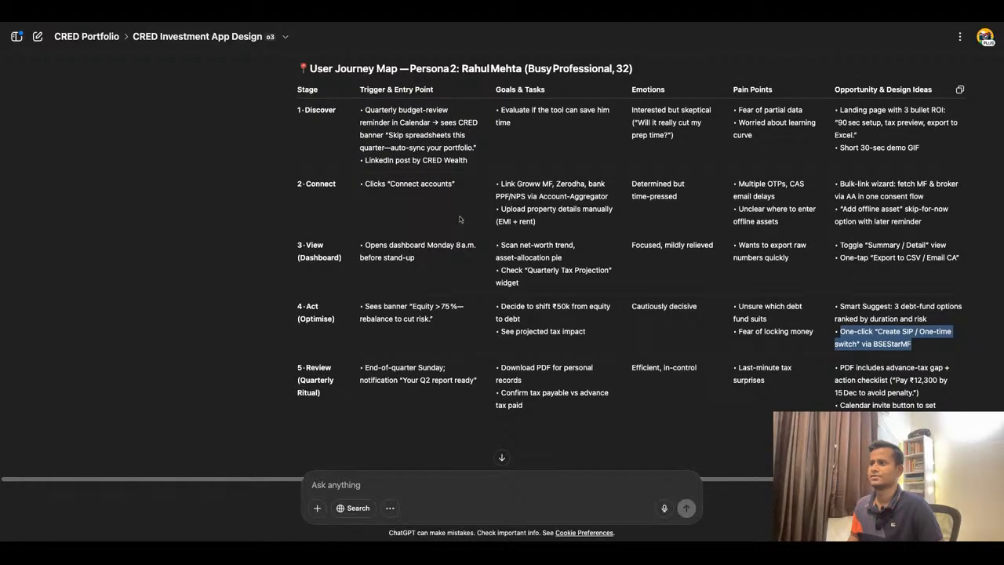
{"action": "key", "text": "ctrl+Tab"}
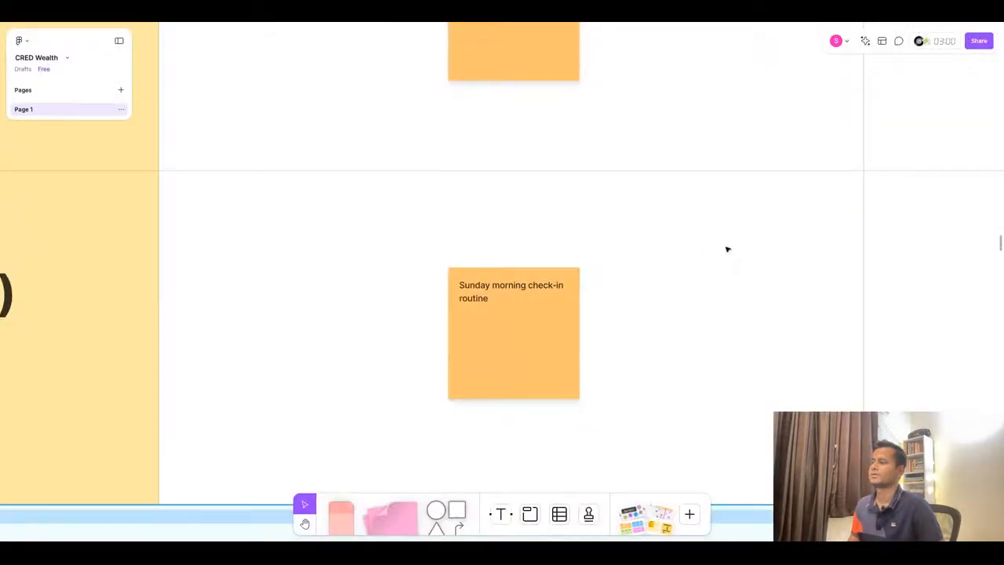
{"action": "scroll", "coordinate": [727, 249], "scroll_direction": "down", "scroll_amount": 3}
{"action": "scroll", "coordinate": [727, 250], "scroll_direction": "down", "scroll_amount": 3}
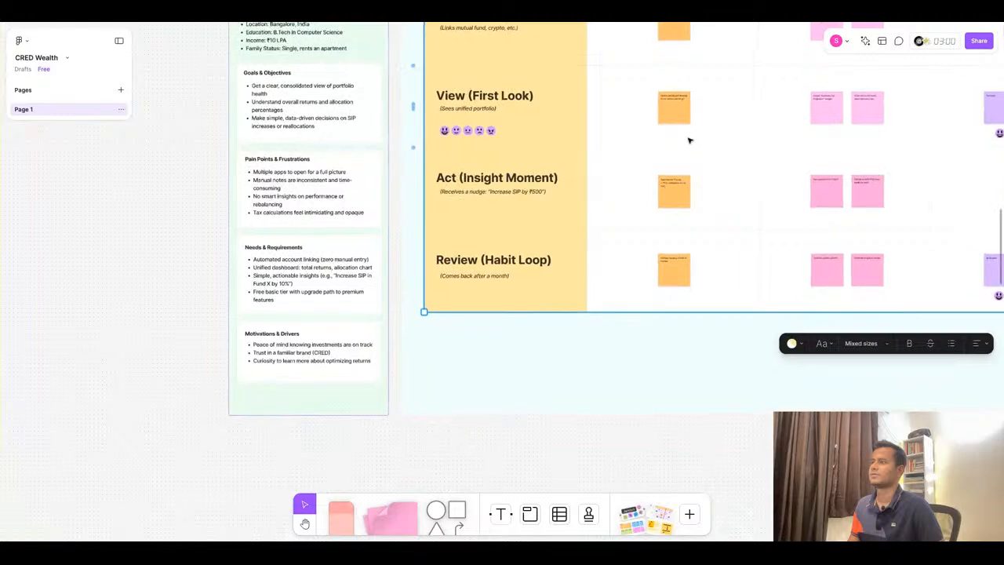
{"action": "scroll", "coordinate": [688, 140], "scroll_direction": "up", "scroll_amount": 2}
{"action": "scroll", "coordinate": [669, 196], "scroll_direction": "up", "scroll_amount": 2}
{"action": "scroll", "coordinate": [433, 201], "scroll_direction": "down", "scroll_amount": 2}
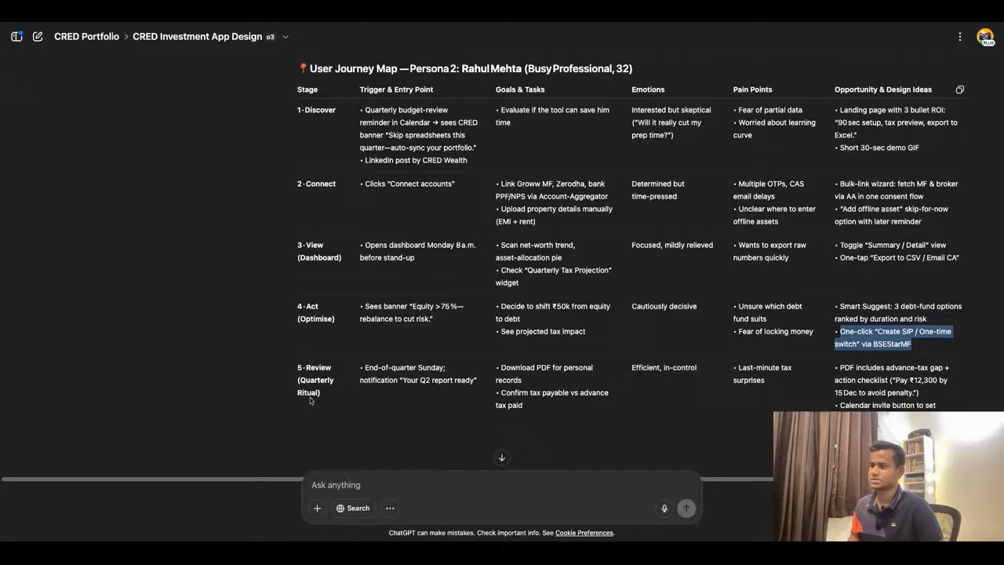
- Rename the Review stage title to 'Review (Quarterly Ritual)' using the stage label copied from ChatGPT
{"action": "left_click", "coordinate": [317, 393]}
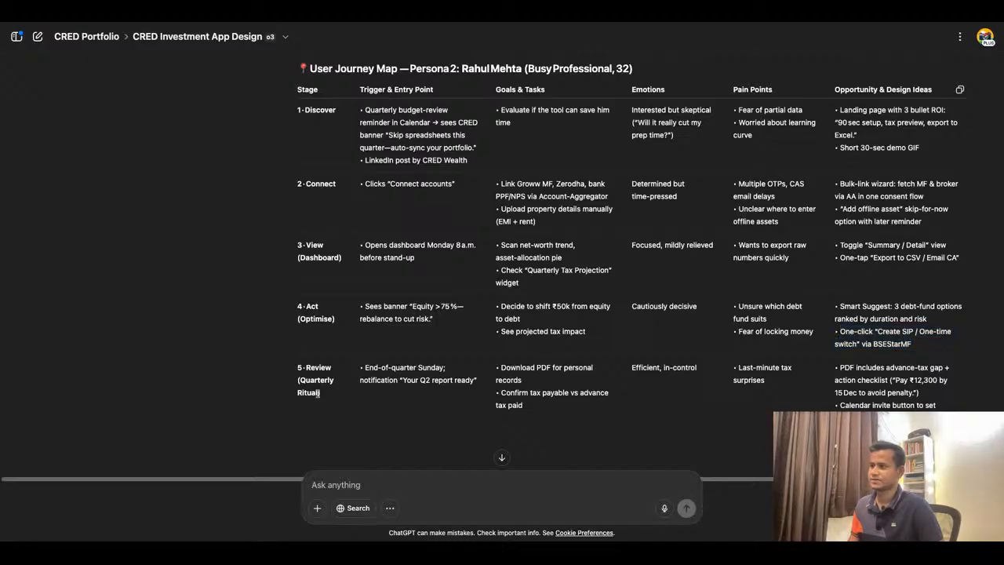
{"action": "left_click_drag", "start_coordinate": [320, 396], "coordinate": [297, 375]}
{"action": "key", "text": "ctrl+c"}
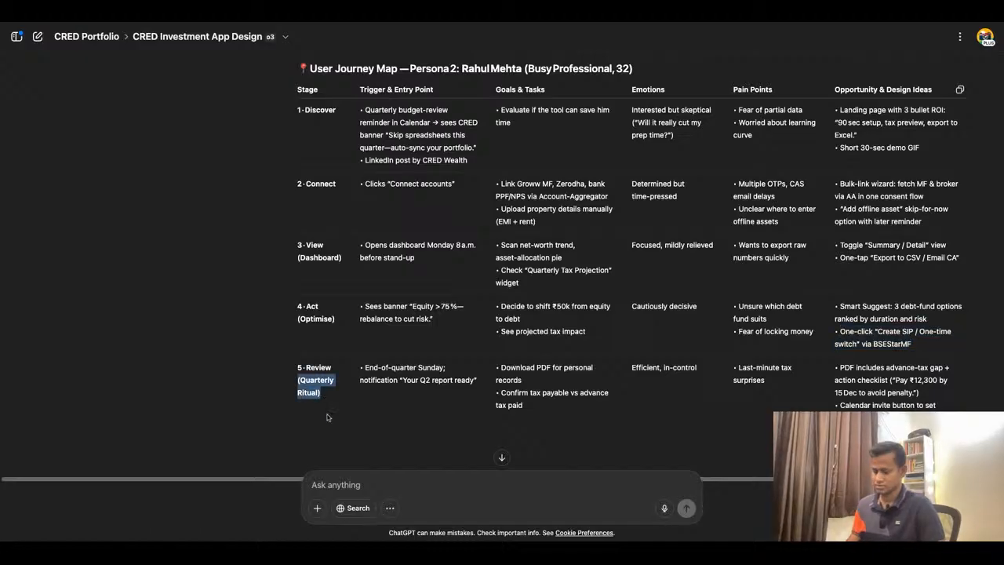
{"action": "left_click", "coordinate": [369, 25]}
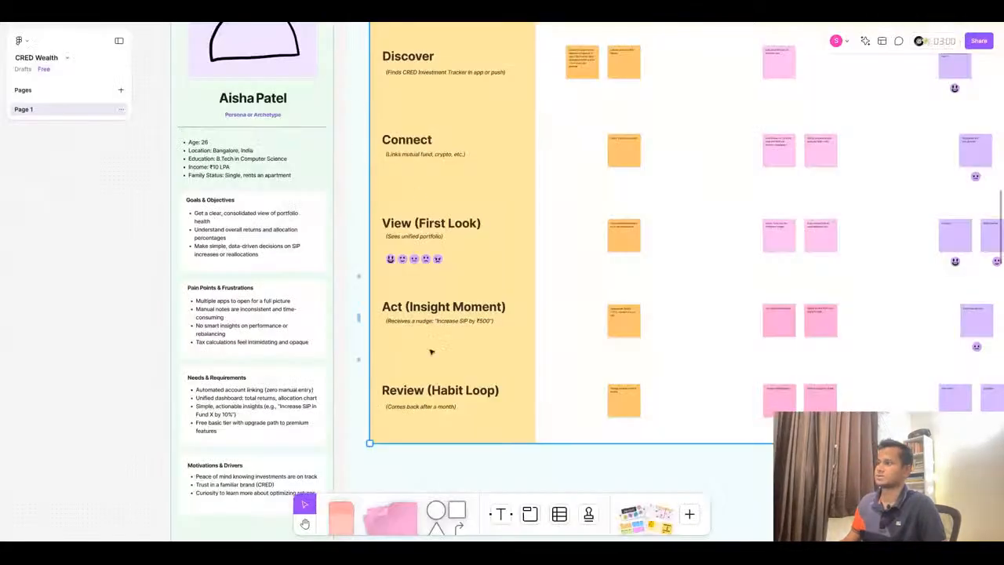
{"action": "double_click", "coordinate": [437, 390]}
{"action": "left_click", "coordinate": [433, 390]}
{"action": "left_click", "coordinate": [430, 390]}
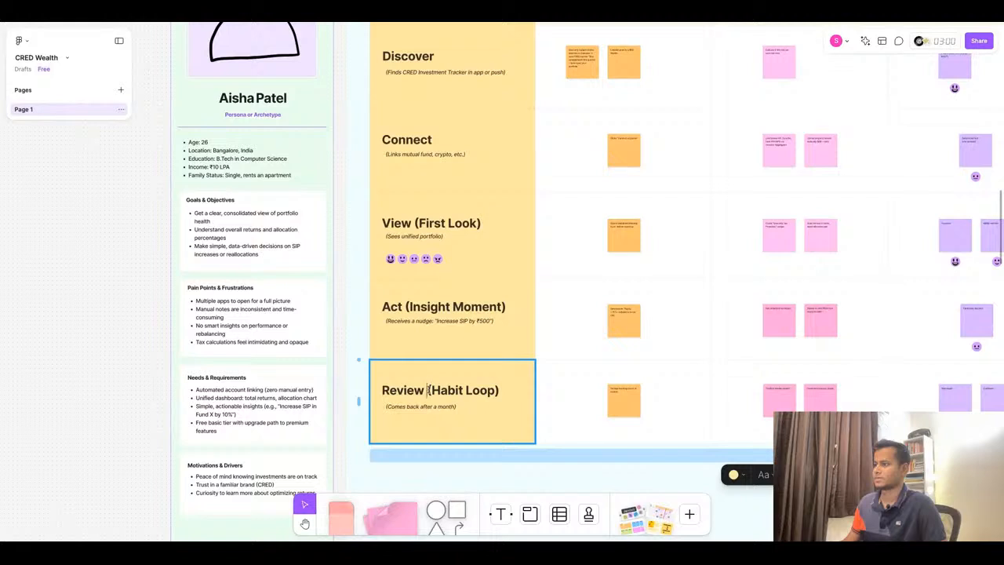
{"action": "key", "text": "shift+End"}
{"action": "key", "text": "ctrl+v"}
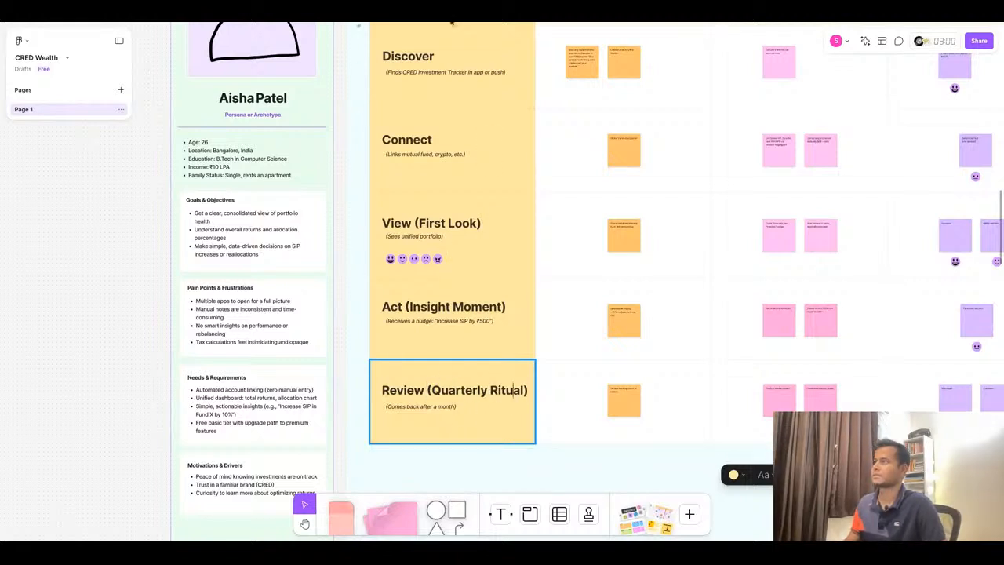
- Rename the Act stage title to 'Act (Optimise)' using the label copied from the ChatGPT journey table
{"action": "left_click", "coordinate": [480, 23]}
{"action": "left_click_drag", "start_coordinate": [298, 318], "coordinate": [337, 322]}
{"action": "key", "text": "ctrl+c"}
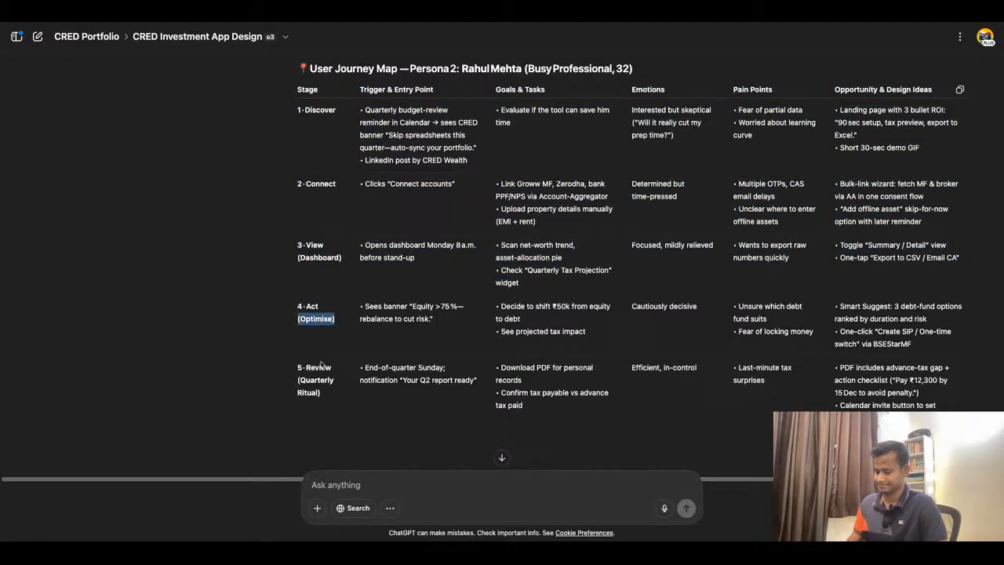
{"action": "left_click", "coordinate": [381, 24]}
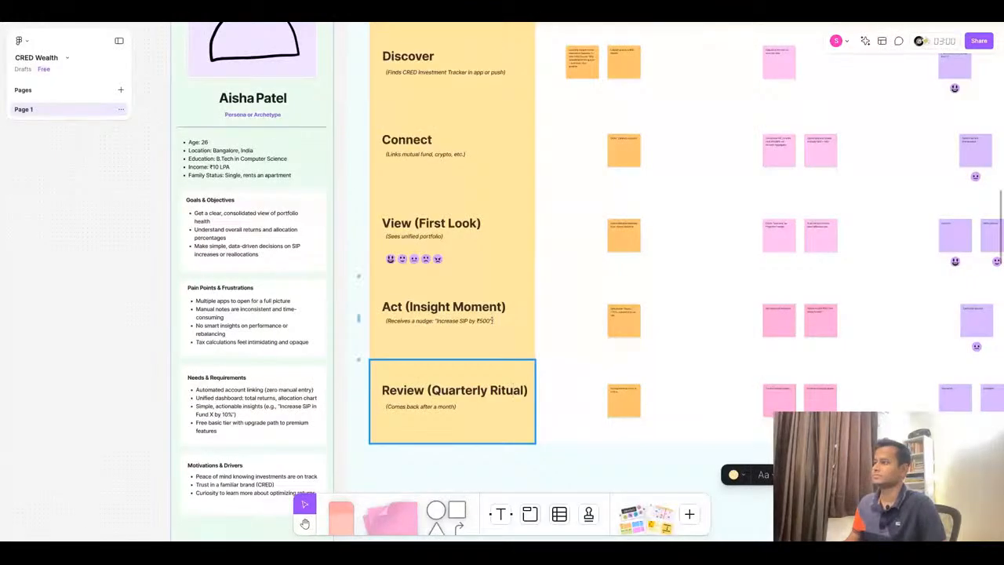
{"action": "left_click_drag", "start_coordinate": [406, 306], "coordinate": [507, 306]}
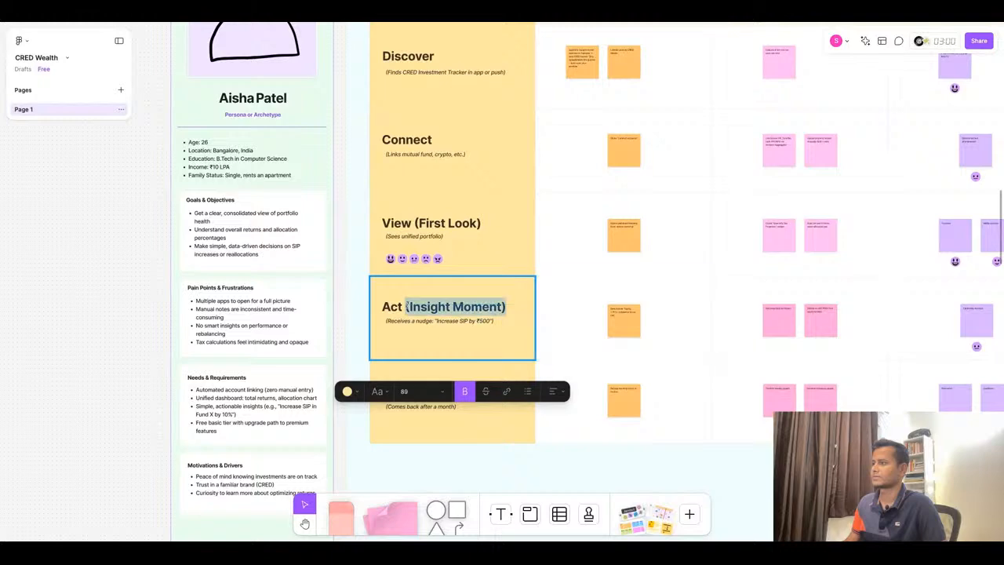
{"action": "key", "text": "ctrl+v"}
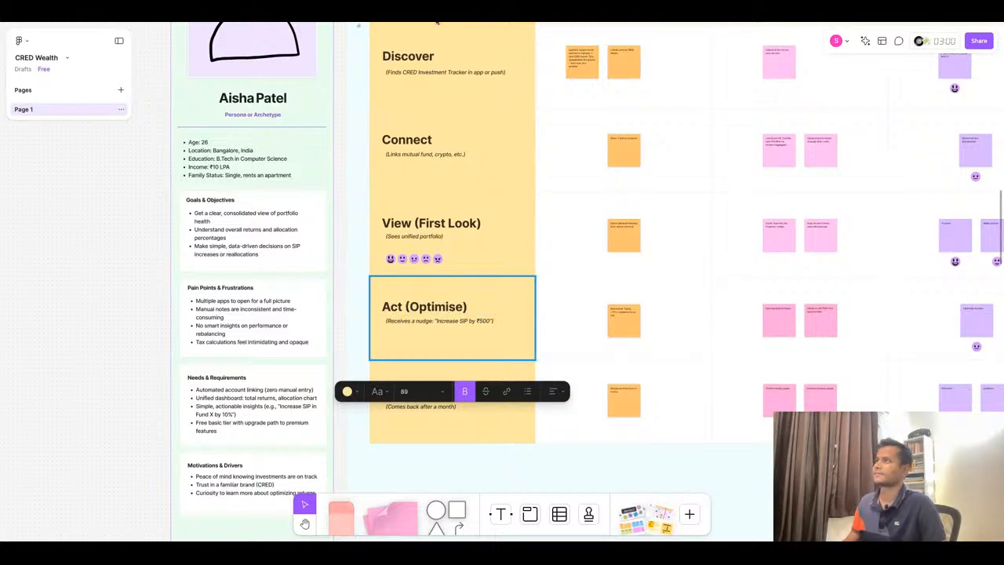
- Rename the View stage title to 'View (Dashboard)' using the label copied from the ChatGPT journey table
{"action": "key", "text": "ctrl+Tab"}
{"action": "left_click_drag", "start_coordinate": [298, 257], "coordinate": [342, 258]}
{"action": "key", "text": "ctrl+c"}
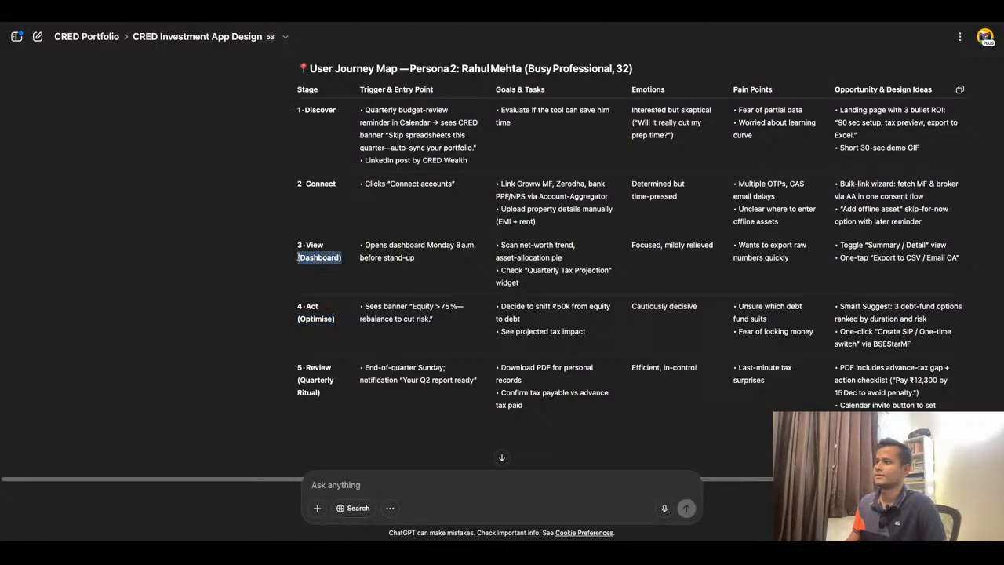
{"action": "key", "text": "ctrl+Tab"}
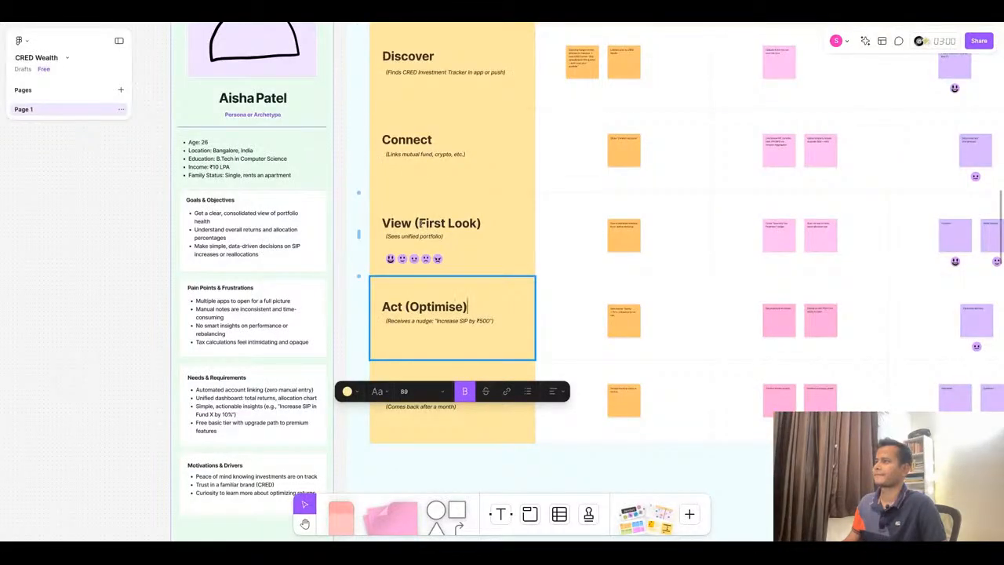
{"action": "left_click_drag", "start_coordinate": [413, 224], "coordinate": [483, 224]}
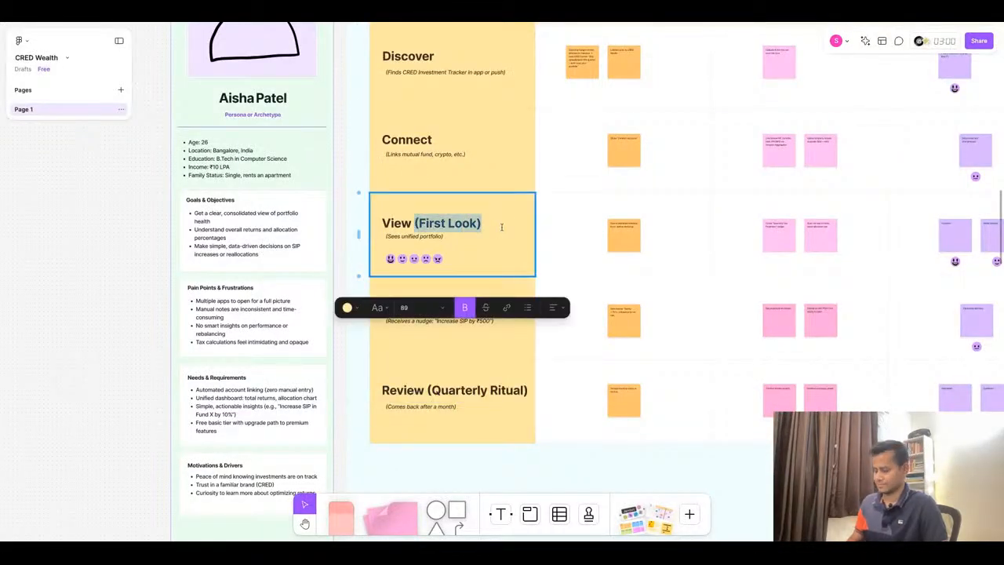
{"action": "key", "text": "ctrl+v"}
{"action": "left_click", "coordinate": [610, 262]}
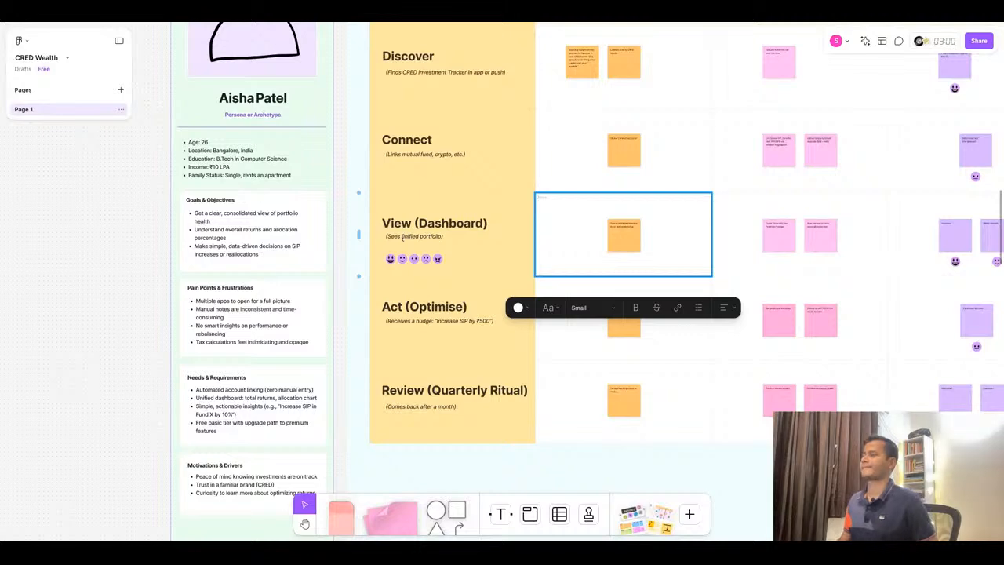
- Replace the Review stage Trigger sticky with 'End-of-quarter Sunday; notification "Your Q2 report ready"' from ChatGPT, removing the bullet
{"action": "scroll", "coordinate": [405, 235], "scroll_direction": "down", "scroll_amount": 2}
{"action": "scroll", "coordinate": [405, 309], "scroll_direction": "down", "scroll_amount": 1}
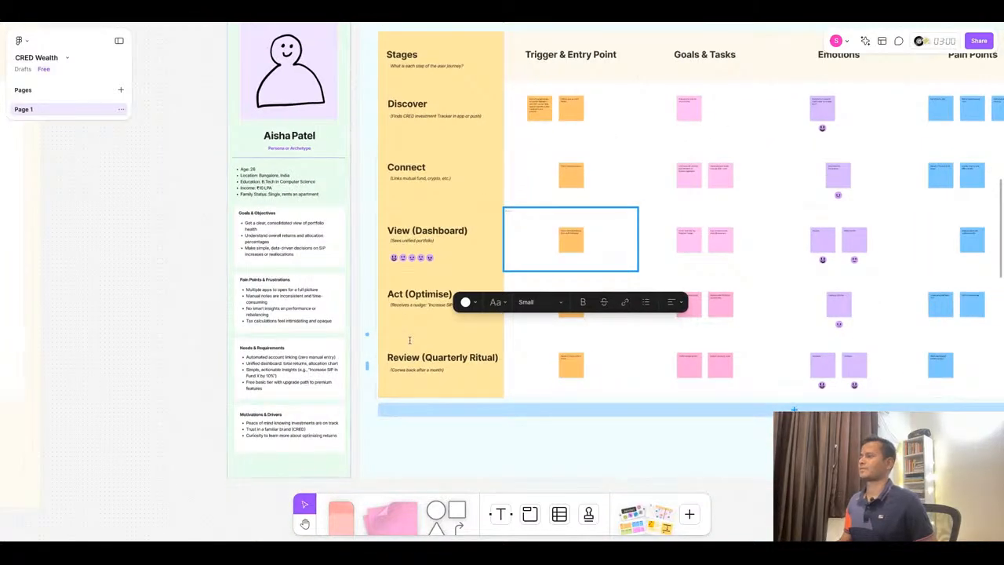
{"action": "scroll", "coordinate": [408, 337], "scroll_direction": "down", "scroll_amount": 3}
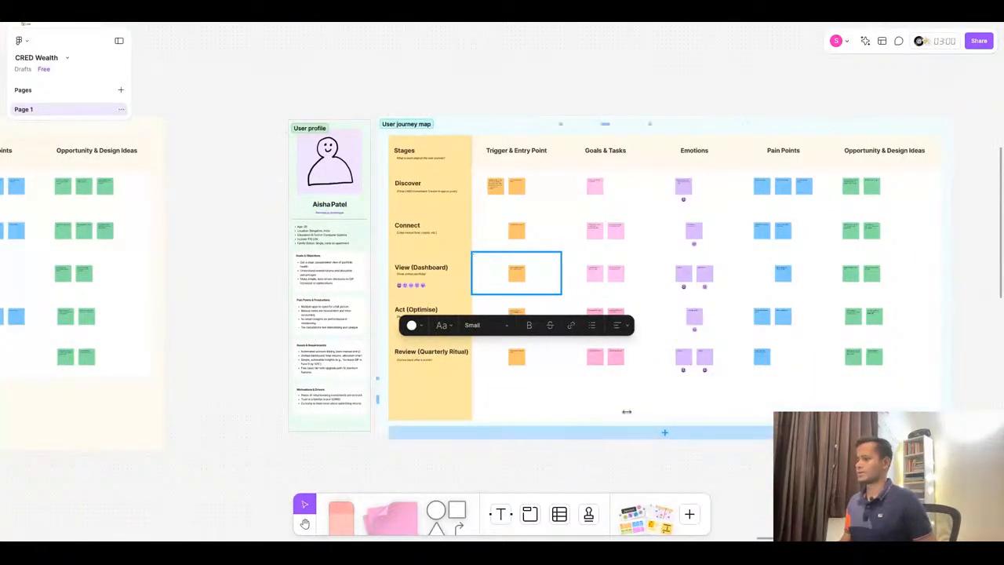
{"action": "left_click", "coordinate": [590, 443]}
{"action": "scroll", "coordinate": [565, 361], "scroll_direction": "up", "scroll_amount": 10}
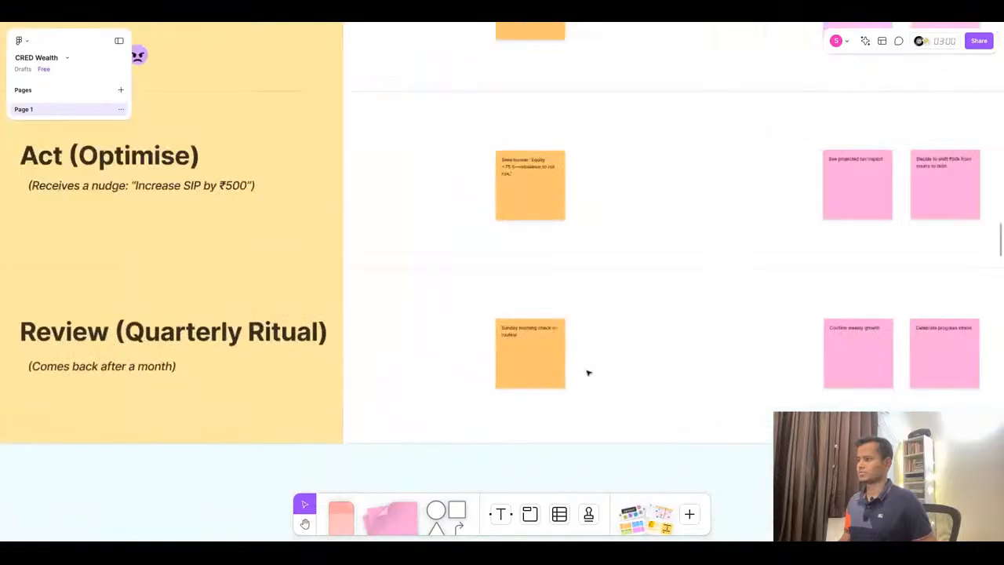
{"action": "left_click", "coordinate": [491, 16]}
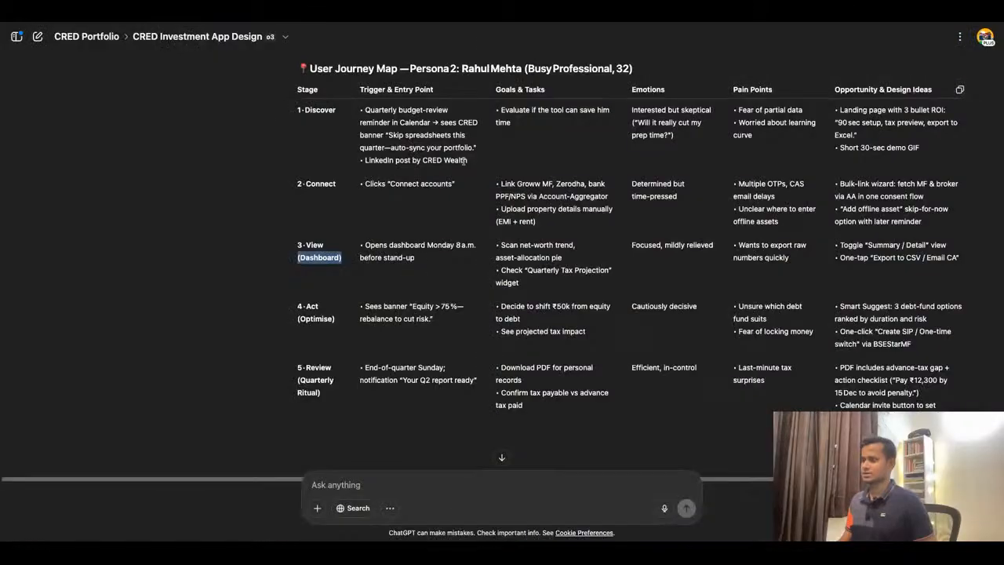
{"action": "double_click", "coordinate": [367, 370]}
{"action": "left_click_drag", "start_coordinate": [366, 370], "coordinate": [416, 404]}
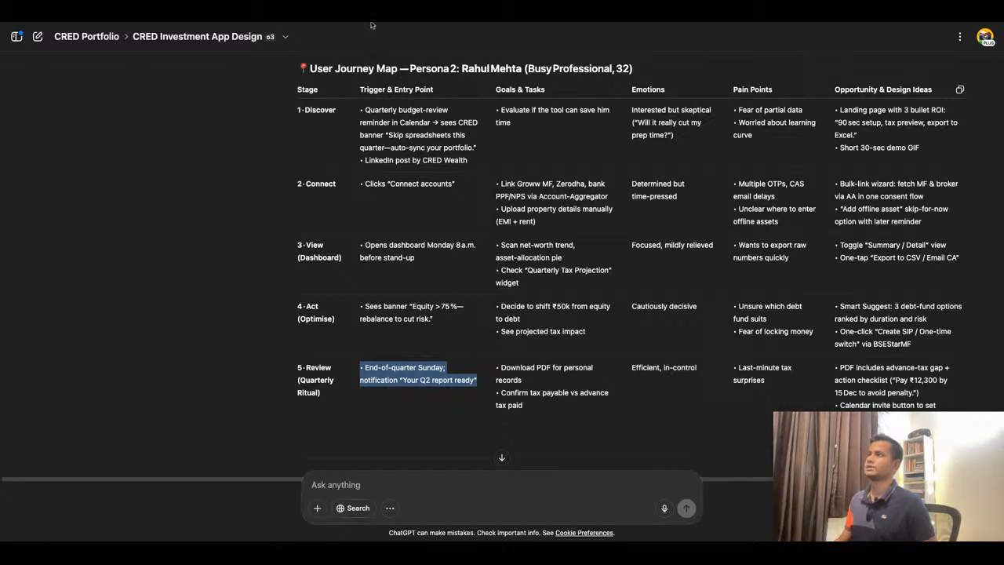
{"action": "key", "text": "super+Tab"}
{"action": "left_click", "coordinate": [477, 319]}
{"action": "double_click", "coordinate": [477, 319]}
{"action": "type", "text": "• End-of-quarter Sunday; notification \"Your Q2 report ready\""}
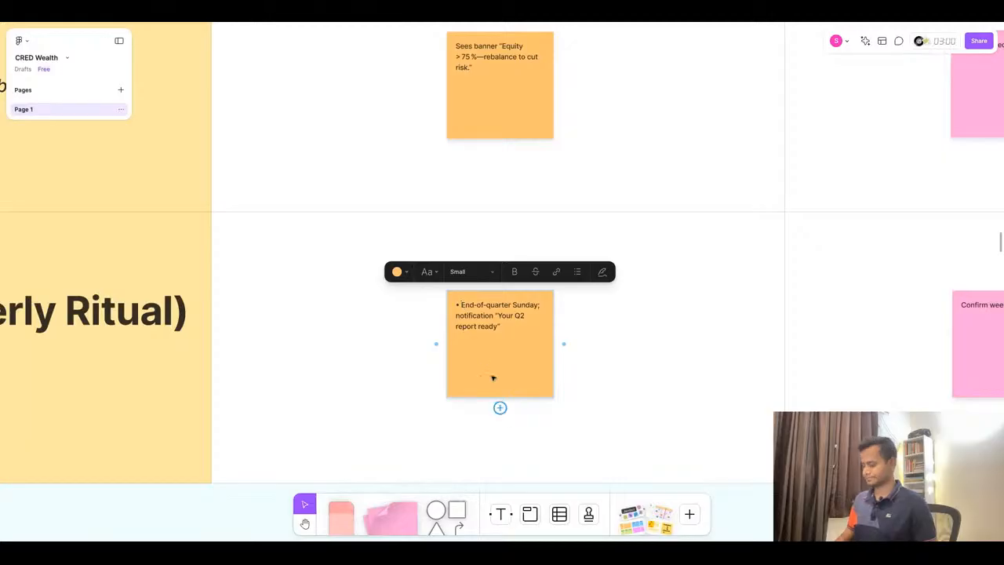
{"action": "key", "text": "BackSpace"}
- Replace the first Review stage Goals sticky with 'Download PDF for personal records' copied from ChatGPT
{"action": "scroll", "coordinate": [639, 381], "scroll_direction": "down", "scroll_amount": 3}
{"action": "scroll", "coordinate": [639, 381], "scroll_direction": "right", "scroll_amount": 5}
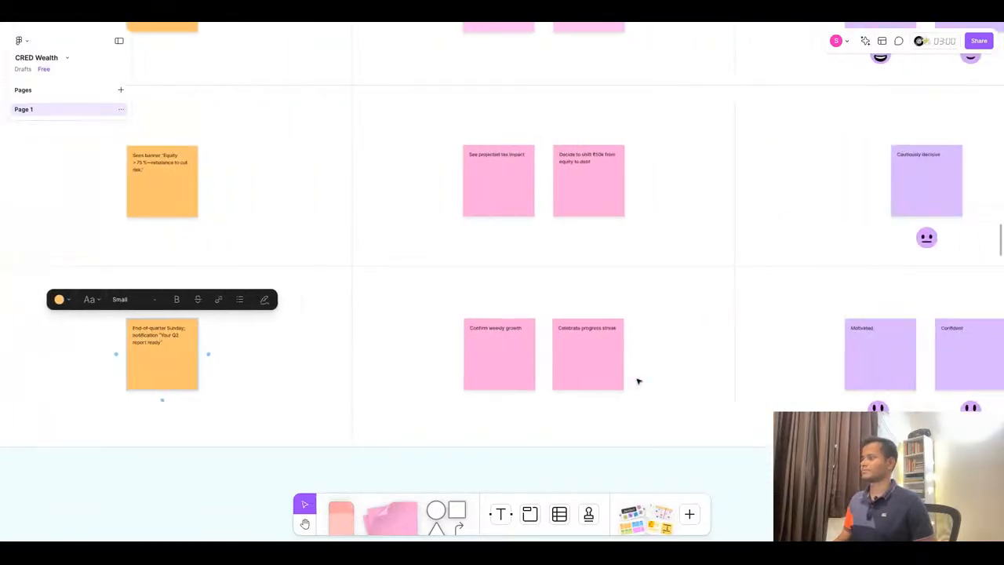
{"action": "key", "text": "super+Tab"}
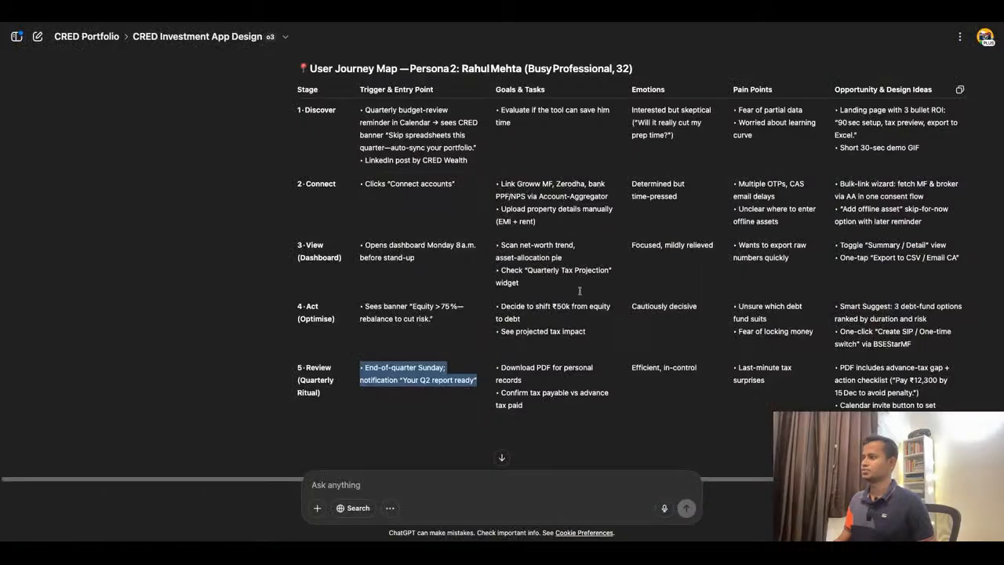
{"action": "left_click", "coordinate": [529, 383]}
{"action": "triple_click", "coordinate": [532, 384]}
{"action": "key", "text": "super+c"}
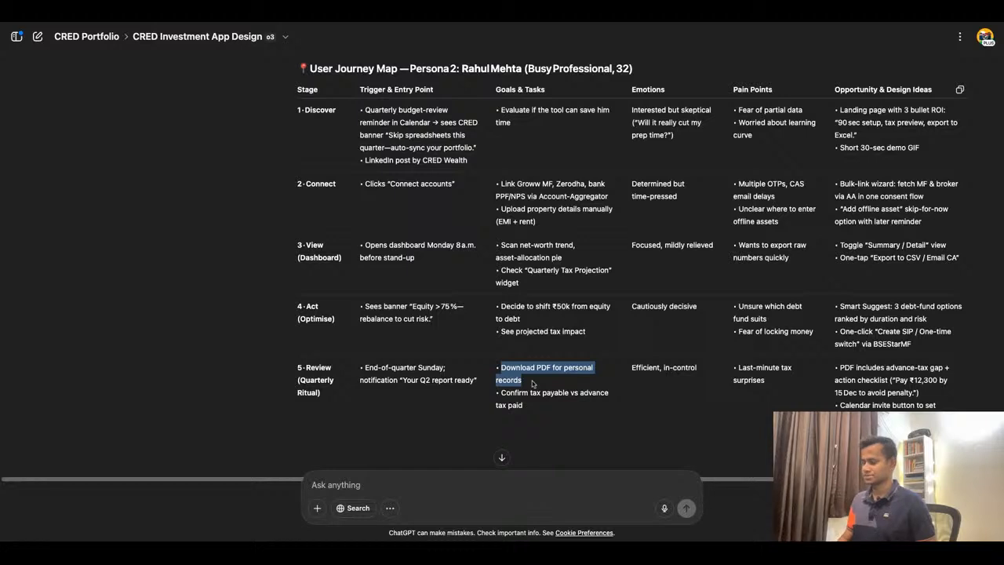
{"action": "key", "text": "super+Tab"}
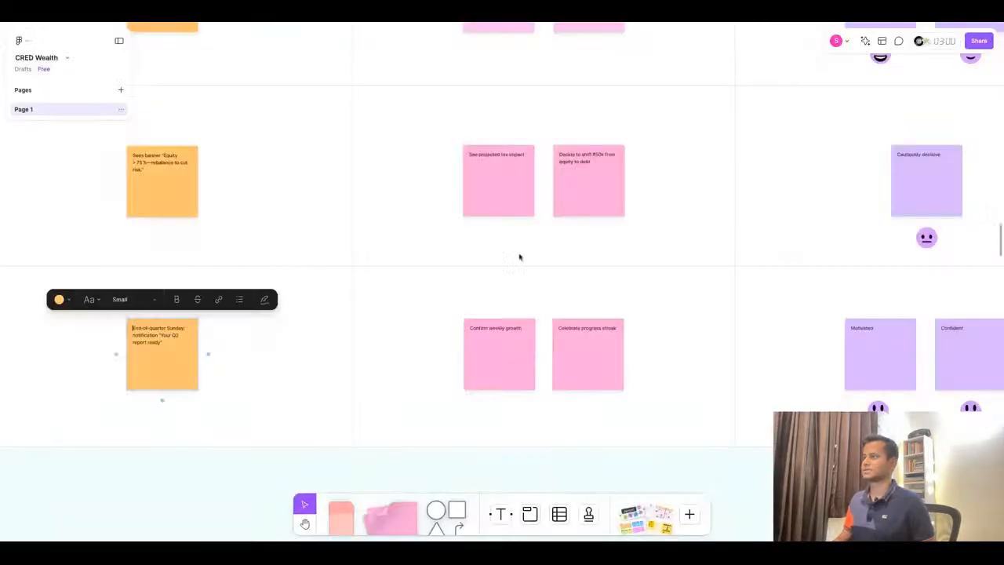
{"action": "double_click", "coordinate": [504, 330]}
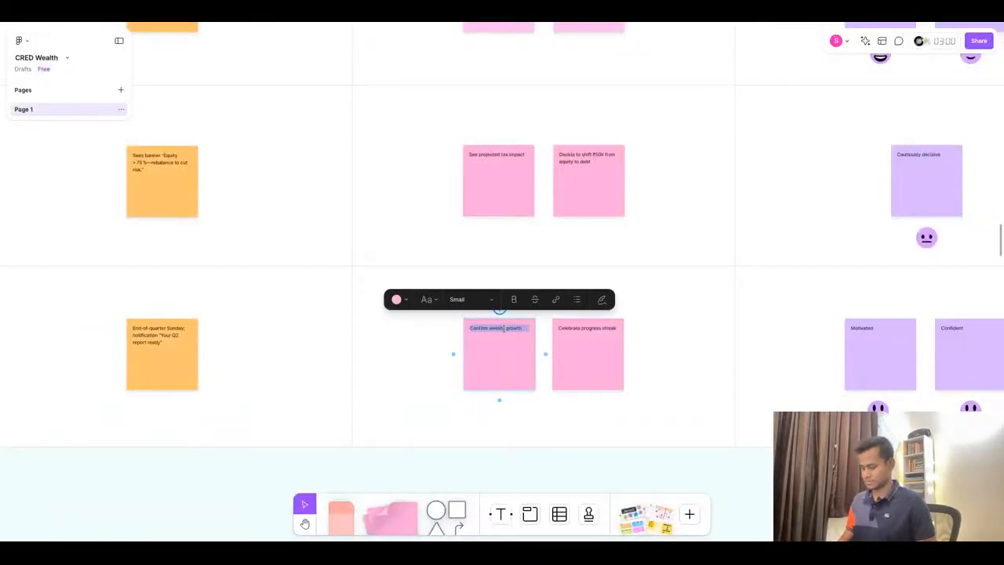
{"action": "key", "text": "super+v"}
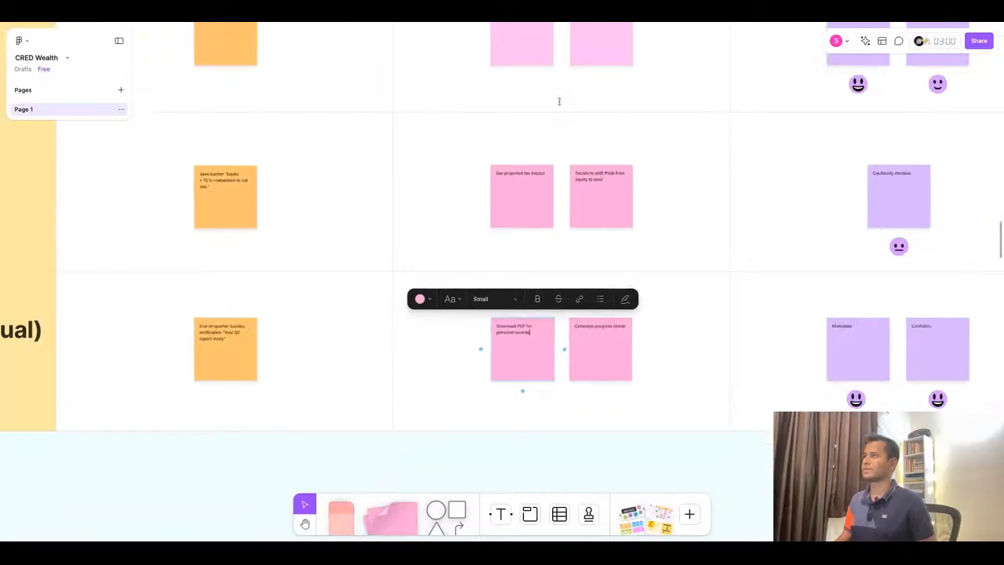
- Replace the second Review stage Goals sticky with 'Confirm tax payable vs advance tax paid' copied from ChatGPT
{"action": "key", "text": "super+Tab"}
{"action": "triple_click", "coordinate": [547, 390]}
{"action": "key", "text": "ctrl+c"}
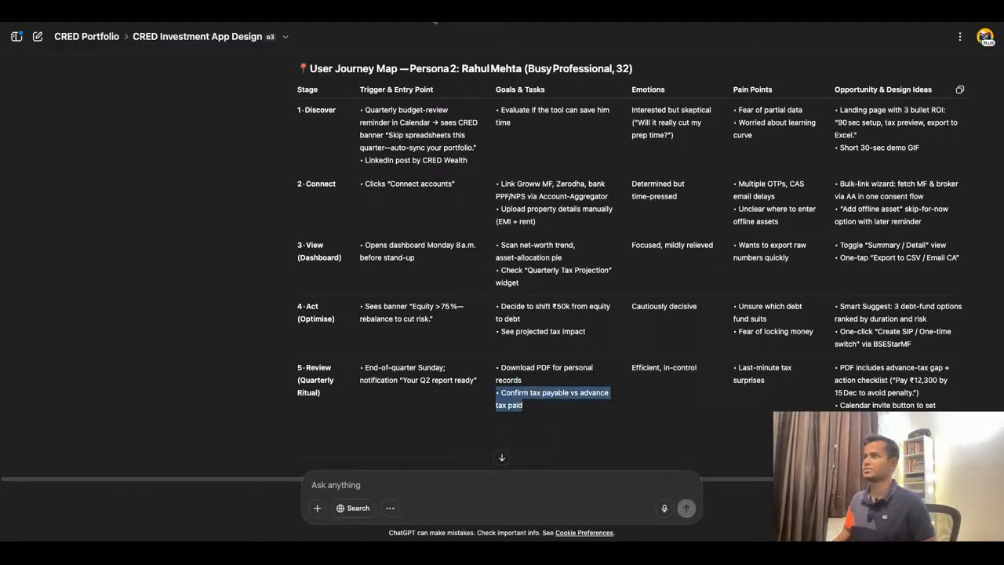
{"action": "key", "text": "super+Tab"}
{"action": "double_click", "coordinate": [600, 325]}
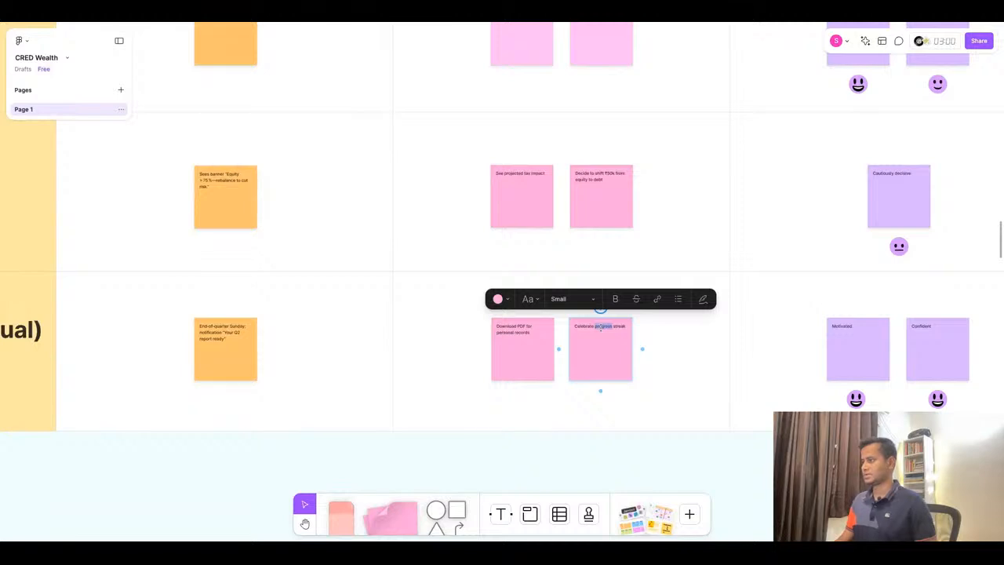
{"action": "key", "text": "ctrl+a"}
{"action": "key", "text": "ctrl+v"}
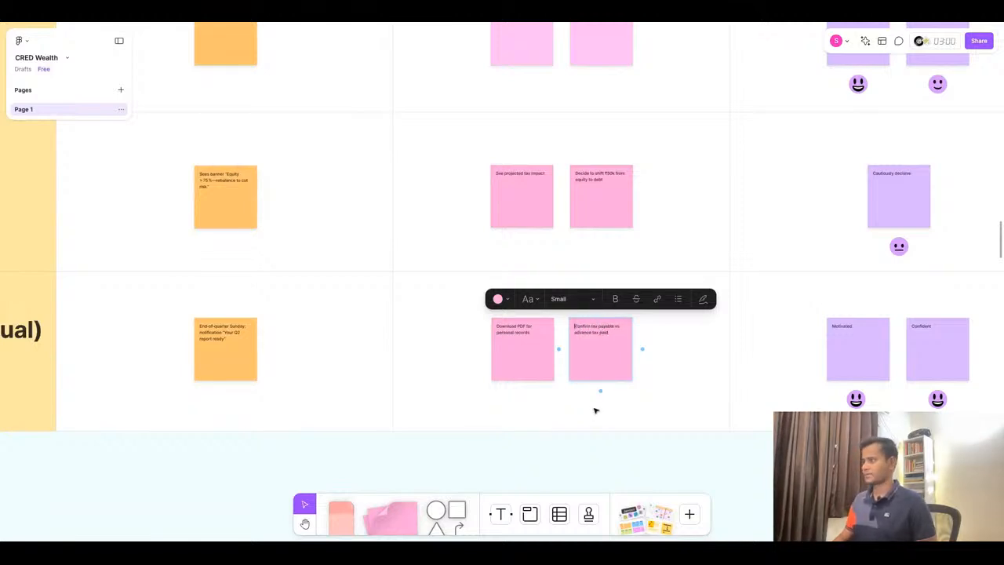
- Replace the first Review stage Emotions sticky with 'Efficient' copied from the ChatGPT journey table
{"action": "scroll", "coordinate": [685, 374], "scroll_direction": "up", "scroll_amount": 4}
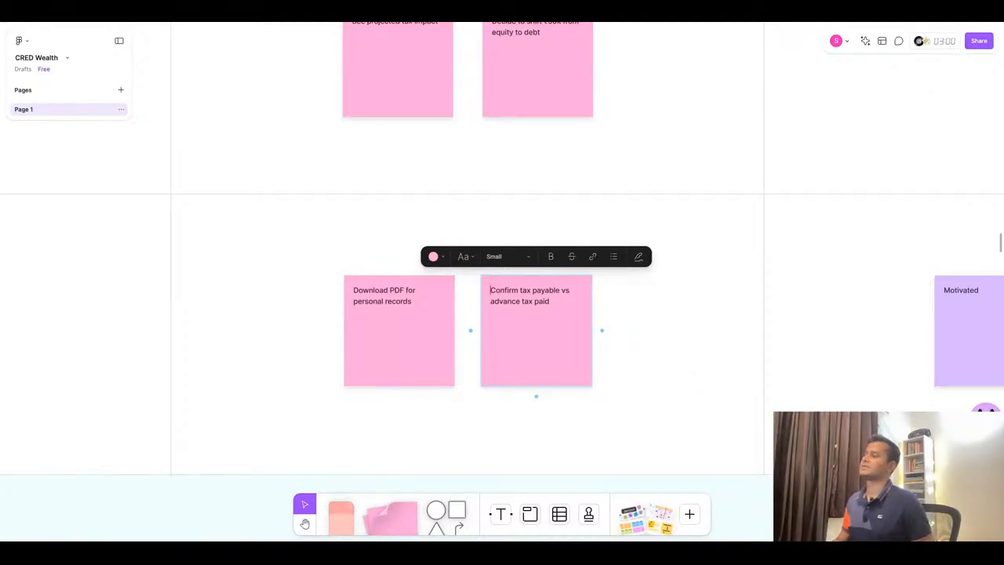
{"action": "scroll", "coordinate": [502, 329], "scroll_direction": "right", "scroll_amount": 10}
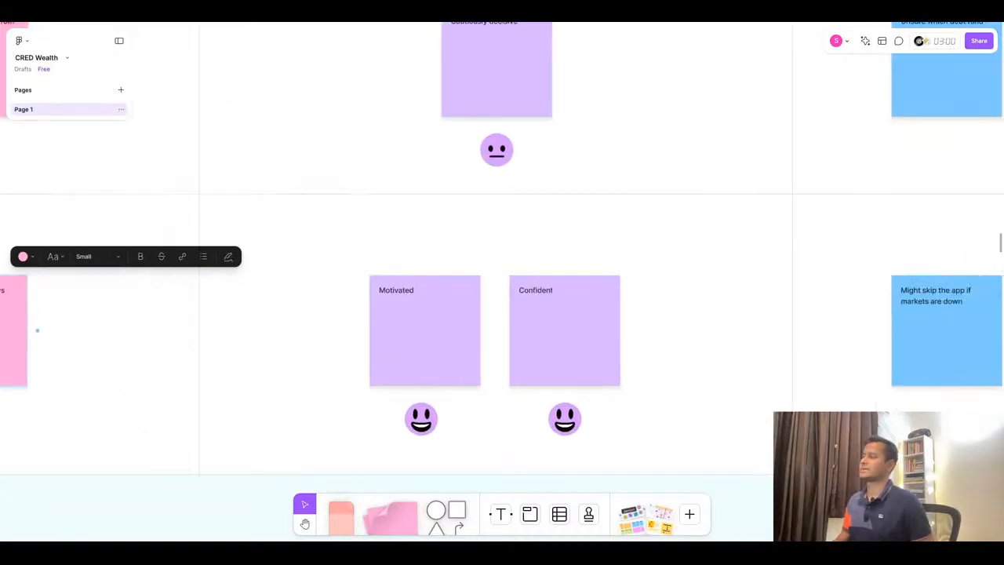
{"action": "left_click", "coordinate": [541, 11]}
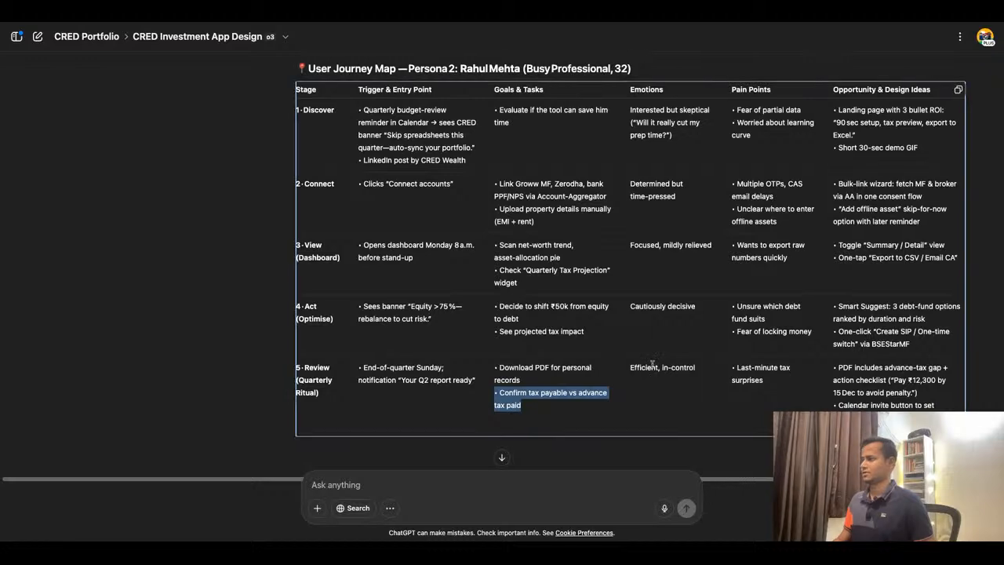
{"action": "scroll", "coordinate": [671, 367], "scroll_direction": "down", "scroll_amount": 3}
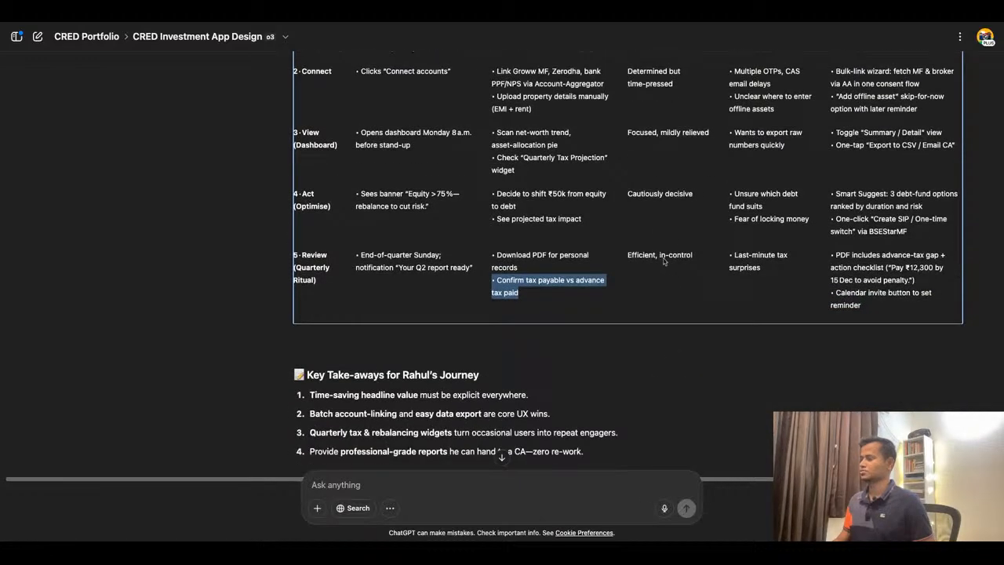
{"action": "left_click_drag", "start_coordinate": [658, 254], "coordinate": [650, 315]}
{"action": "left_click", "coordinate": [652, 286]}
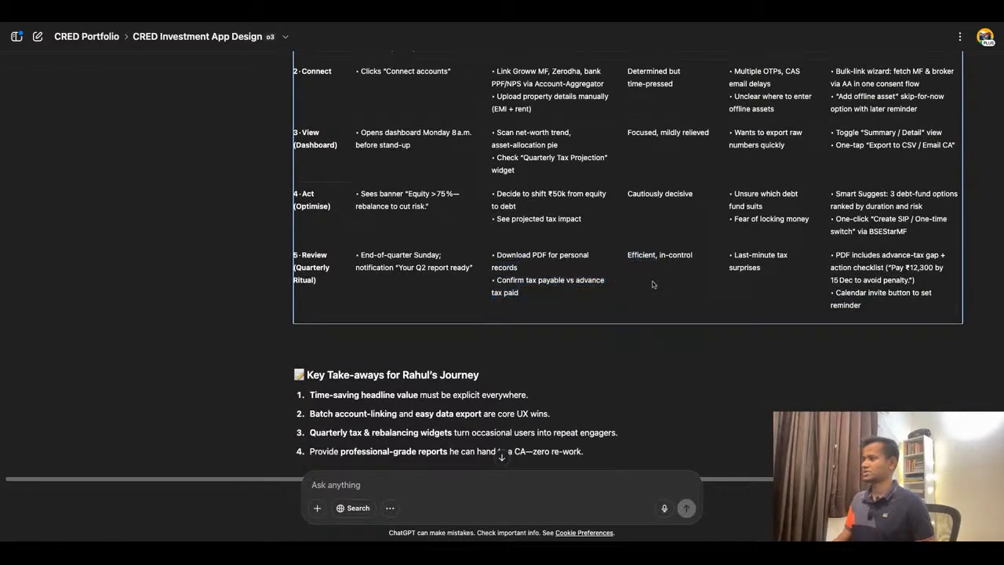
{"action": "double_click", "coordinate": [653, 255]}
{"action": "key", "text": "ctrl+c"}
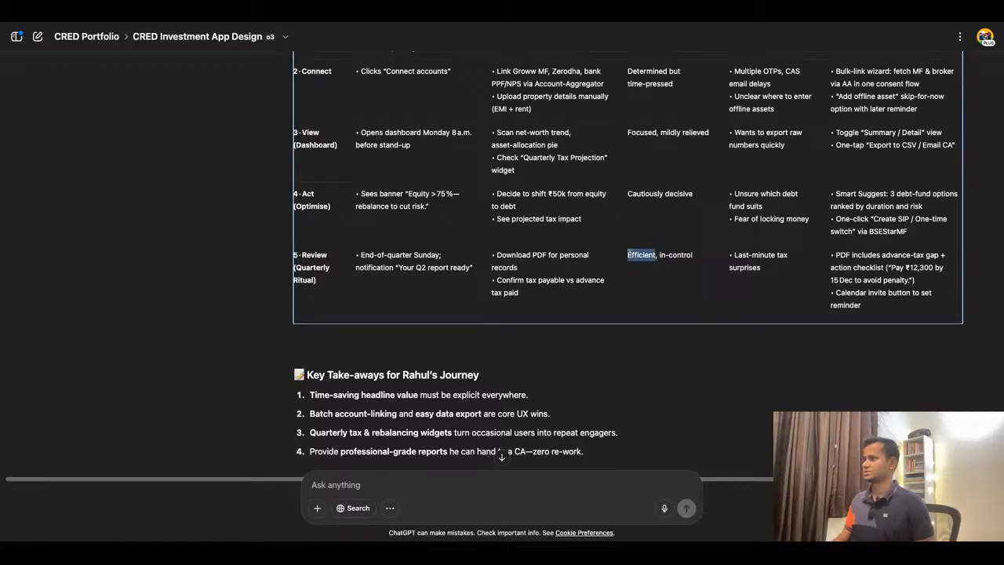
{"action": "left_click", "coordinate": [414, 12]}
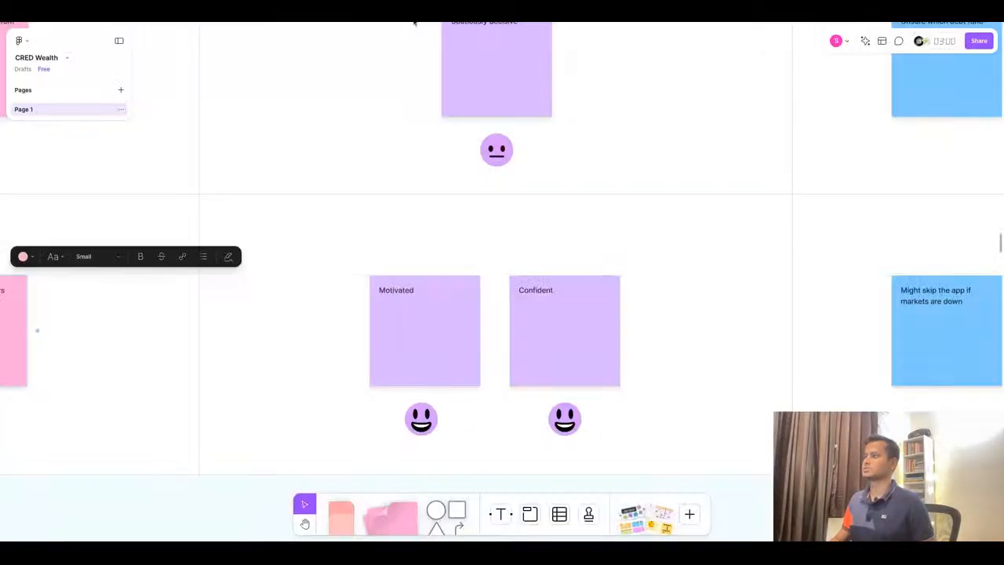
{"action": "double_click", "coordinate": [411, 293]}
{"action": "key", "text": "ctrl+v"}
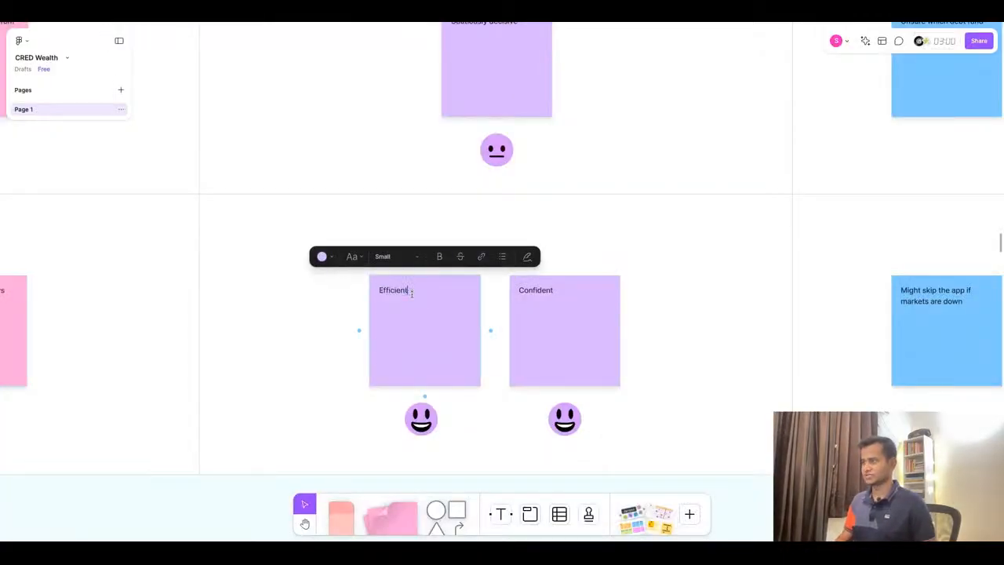
- Replace the second Review stage Emotions sticky with 'In-control' copied from ChatGPT
{"action": "left_click", "coordinate": [476, 12]}
{"action": "left_click_drag", "start_coordinate": [660, 254], "coordinate": [695, 256]}
{"action": "key", "text": "ctrl+c"}
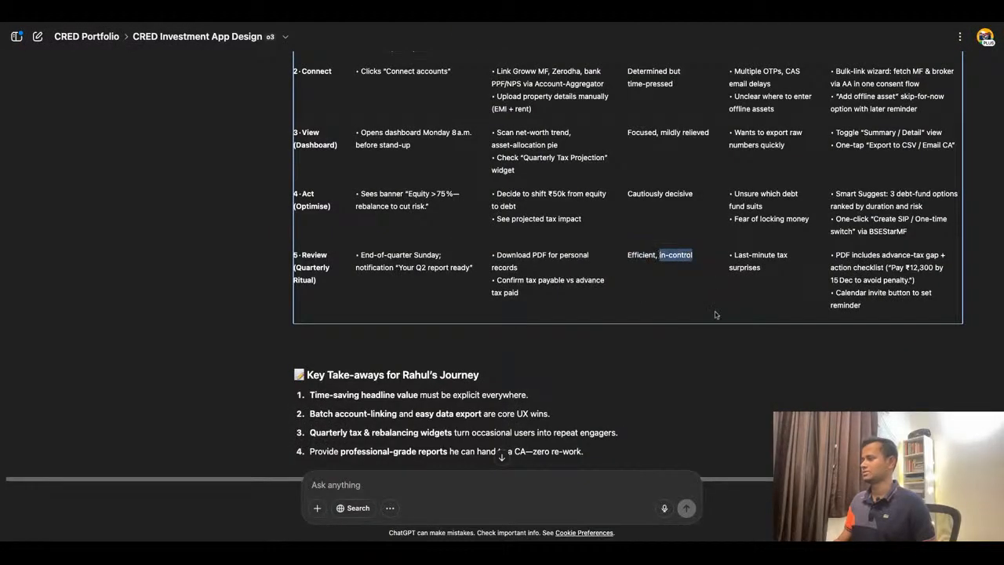
{"action": "left_click", "coordinate": [482, 14]}
{"action": "double_click", "coordinate": [542, 289]}
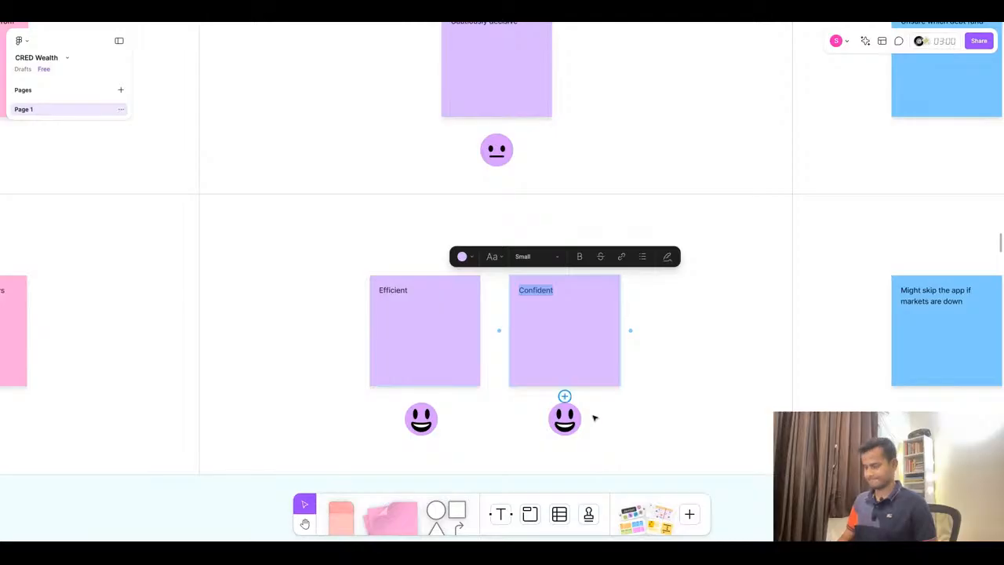
{"action": "key", "text": "ctrl+v"}
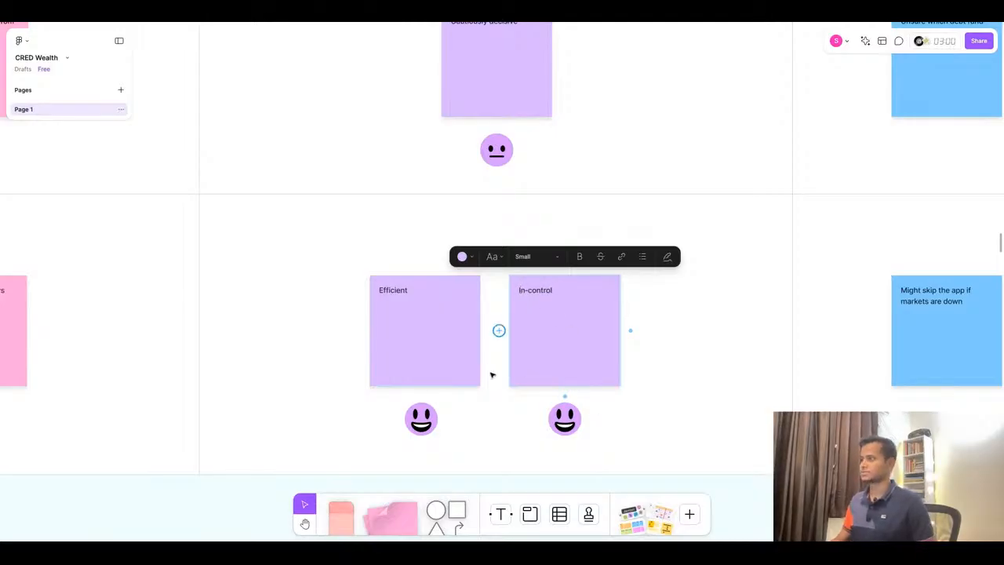
- Nudge the Review stage Pain Points sticky to the right within its cell
{"action": "scroll", "coordinate": [491, 375], "scroll_direction": "down", "scroll_amount": 5}
{"action": "scroll", "coordinate": [802, 280], "scroll_direction": "up", "scroll_amount": 3}
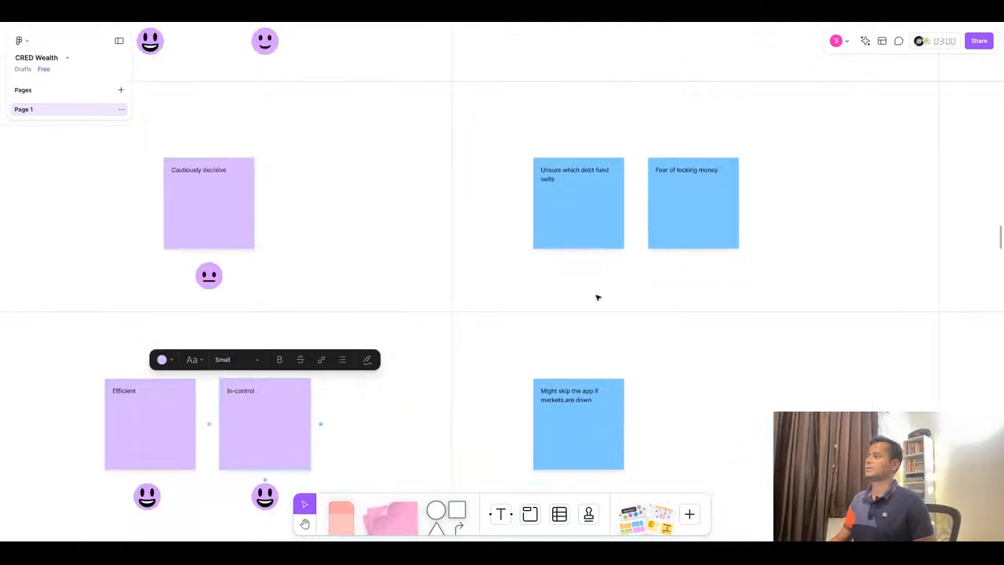
{"action": "scroll", "coordinate": [596, 296], "scroll_direction": "down", "scroll_amount": 3}
{"action": "scroll", "coordinate": [734, 206], "scroll_direction": "up", "scroll_amount": 2}
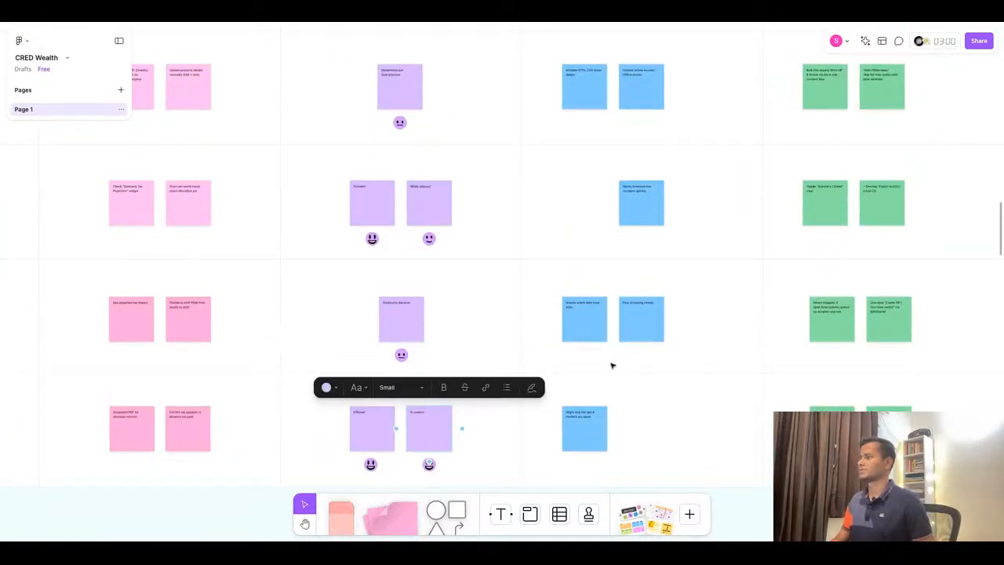
{"action": "left_click", "coordinate": [594, 437]}
{"action": "key", "text": "Right"}
{"action": "key", "text": "Right"}
{"action": "key", "text": "Right"}
{"action": "key", "text": "Right"}
{"action": "key", "text": "Right"}
{"action": "key", "text": "Right"}
{"action": "key", "text": "Right"}
{"action": "key", "text": "Right"}
{"action": "key", "text": "Right"}
{"action": "key", "text": "Right"}
{"action": "key", "text": "Right"}
{"action": "key", "text": "Right"}
{"action": "key", "text": "Right"}
{"action": "key", "text": "Right"}
{"action": "key", "text": "Right"}
{"action": "key", "text": "Right"}
{"action": "key", "text": "Right"}
{"action": "key", "text": "Right"}
{"action": "key", "text": "Right"}
{"action": "key", "text": "Right"}
{"action": "key", "text": "Left"}
{"action": "key", "text": "Left"}
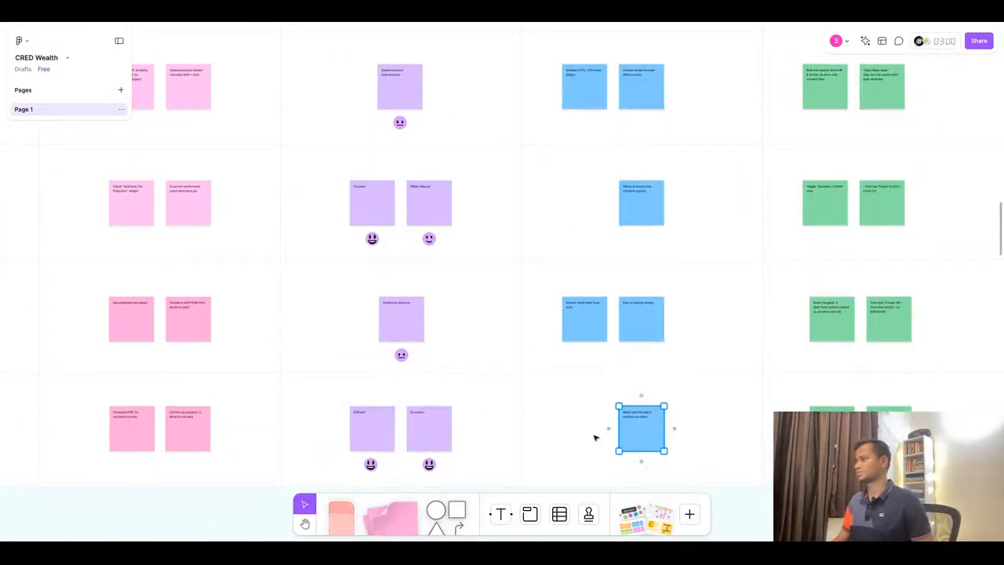
- Replace the Review stage Pain Points sticky with 'Last-minute tax surprises' copied from ChatGPT
{"action": "scroll", "coordinate": [739, 253], "scroll_direction": "up", "scroll_amount": 1}
{"action": "left_click", "coordinate": [519, 13]}
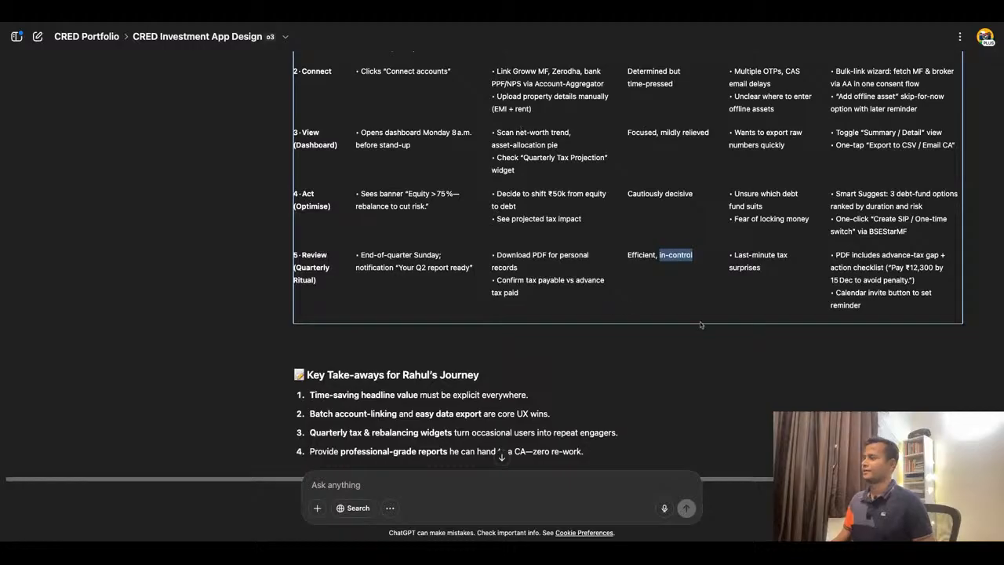
{"action": "scroll", "coordinate": [702, 325], "scroll_direction": "up", "scroll_amount": 1}
{"action": "scroll", "coordinate": [702, 324], "scroll_direction": "up", "scroll_amount": 1}
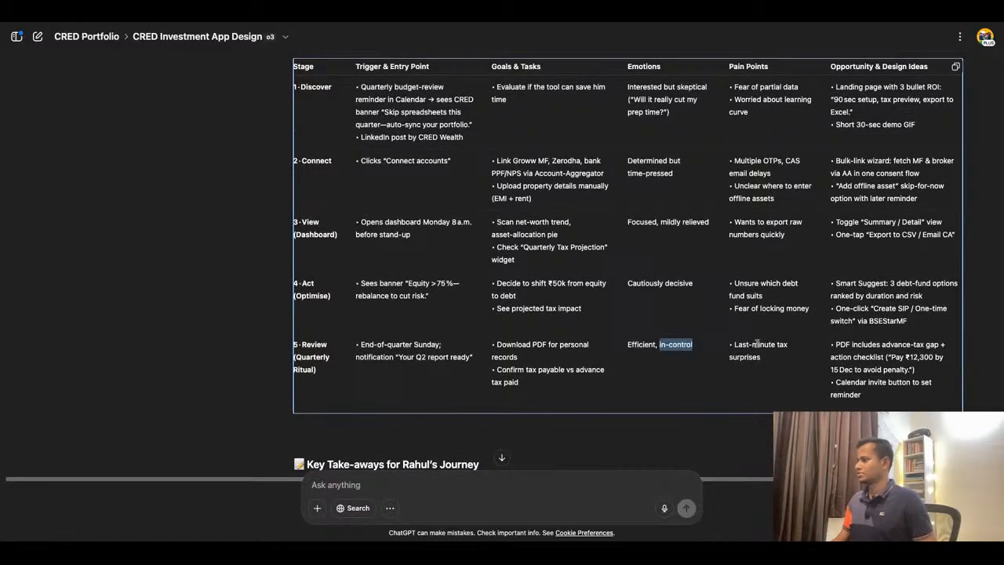
{"action": "left_click_drag", "start_coordinate": [736, 345], "coordinate": [775, 367]}
{"action": "key", "text": "ctrl+c"}
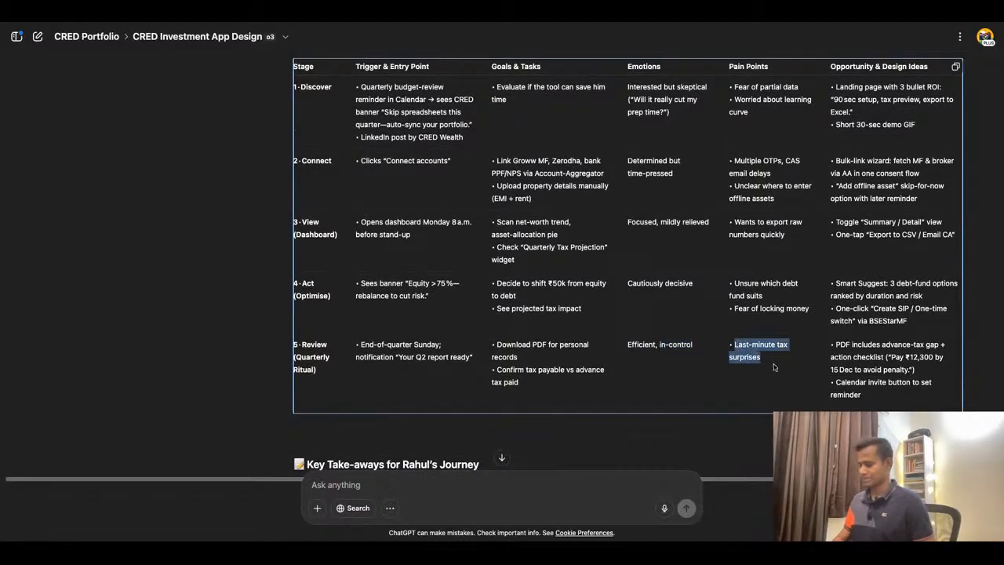
{"action": "left_click", "coordinate": [441, 30]}
{"action": "scroll", "coordinate": [659, 444], "scroll_direction": "up", "scroll_amount": 5}
{"action": "double_click", "coordinate": [629, 420]}
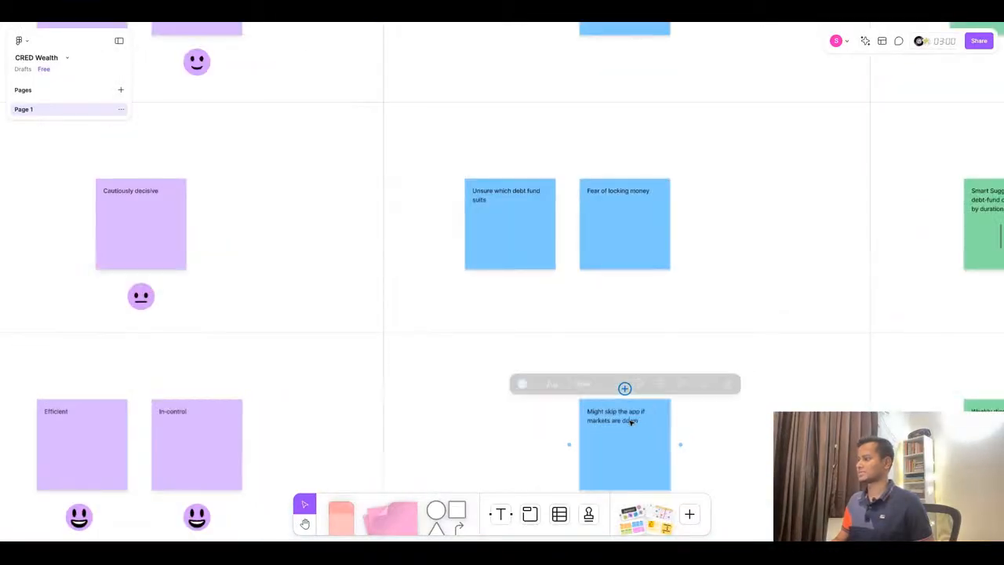
{"action": "key", "text": "ctrl+v"}
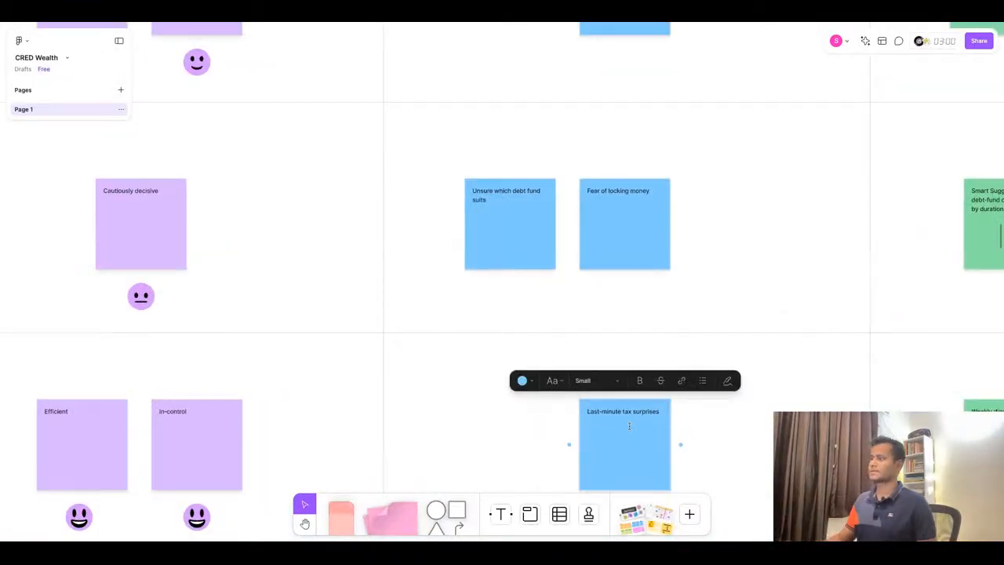
- Move the two Act stage Pain Points stickies right to center them above the Review sticky
{"action": "left_click", "coordinate": [489, 258]}
{"action": "left_click", "coordinate": [607, 249], "text": "shift"}
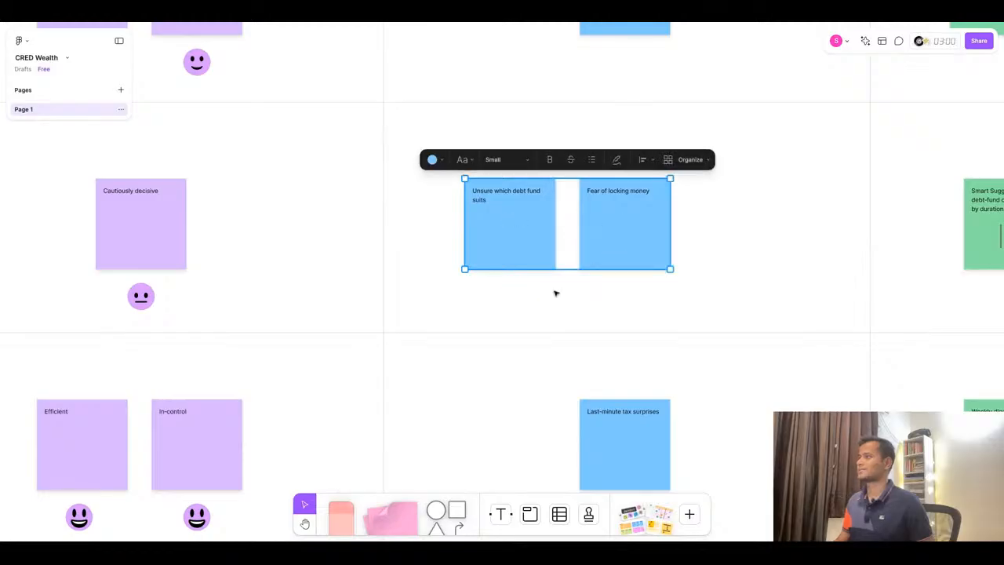
{"action": "scroll", "coordinate": [556, 292], "scroll_direction": "right", "scroll_amount": 3}
{"action": "scroll", "coordinate": [556, 294], "scroll_direction": "right", "scroll_amount": 2}
{"action": "left_click_drag", "start_coordinate": [403, 245], "coordinate": [468, 246]}
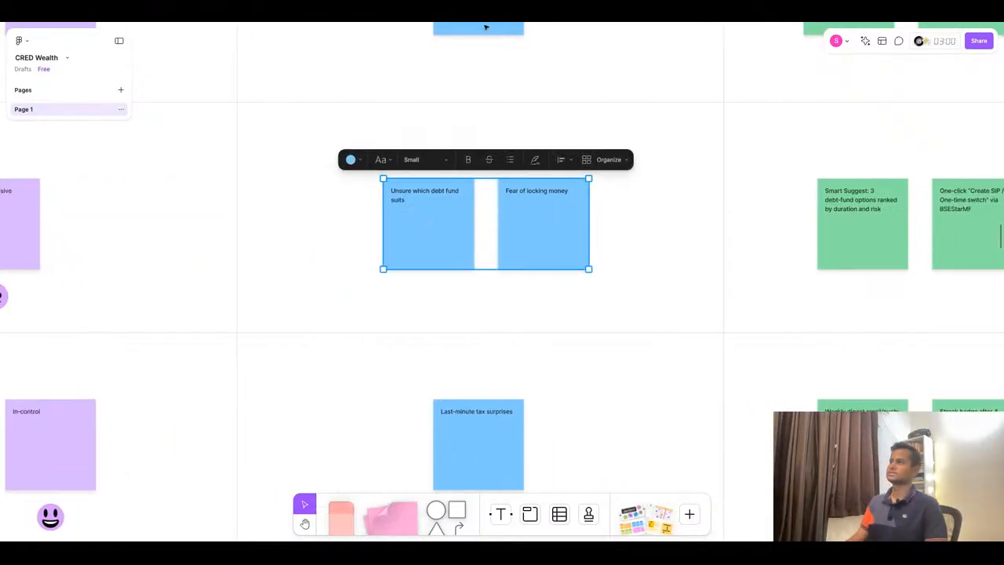
- Replace the first Review Opportunity sticky with 'PDF includes advance-tax gap + action checklist ("Pay ₹12,300 by 15 Dec to avoid penalty.")', removing the bullet
{"action": "left_click", "coordinate": [484, 18]}
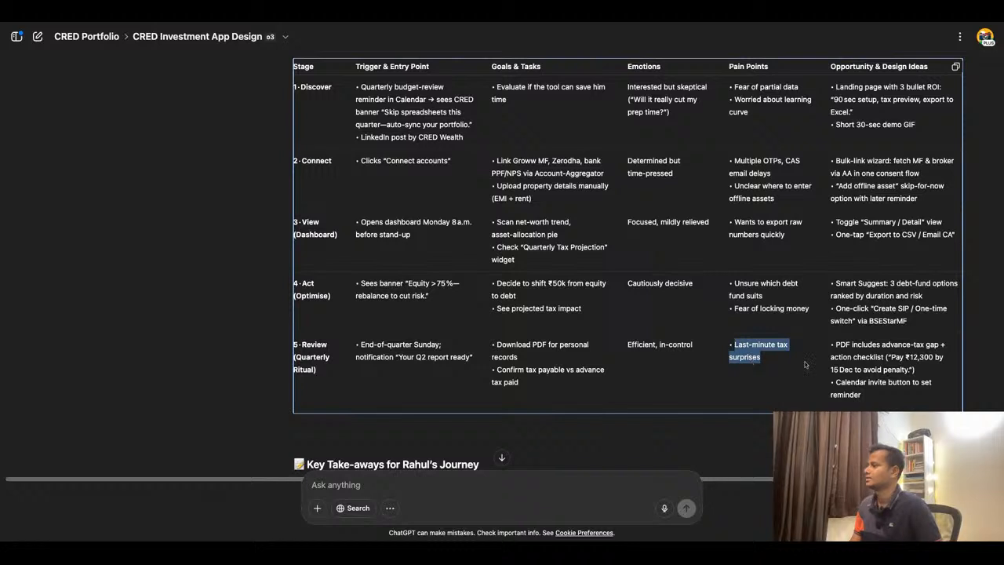
{"action": "triple_click", "coordinate": [872, 366]}
{"action": "key", "text": "ctrl+c"}
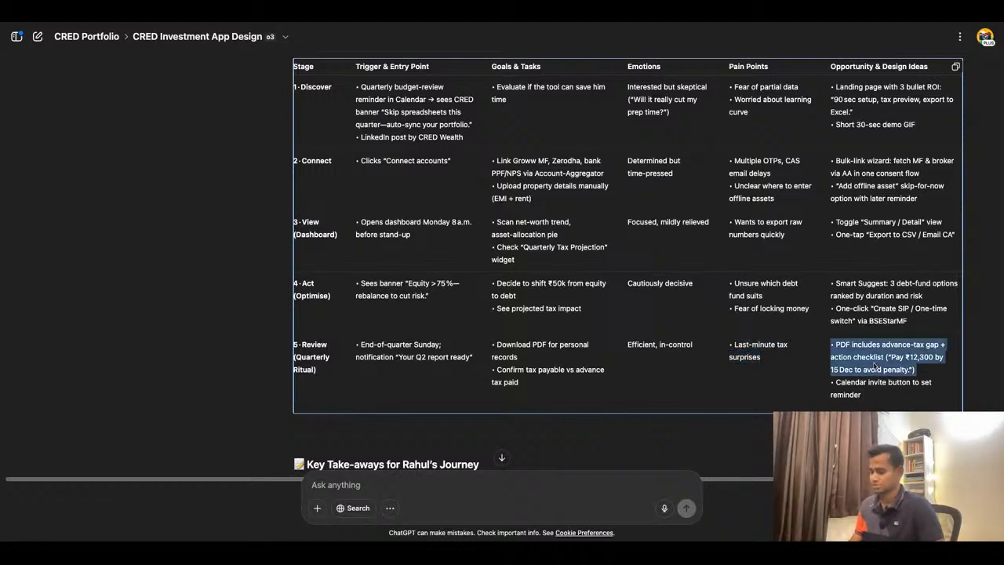
{"action": "left_click", "coordinate": [494, 19]}
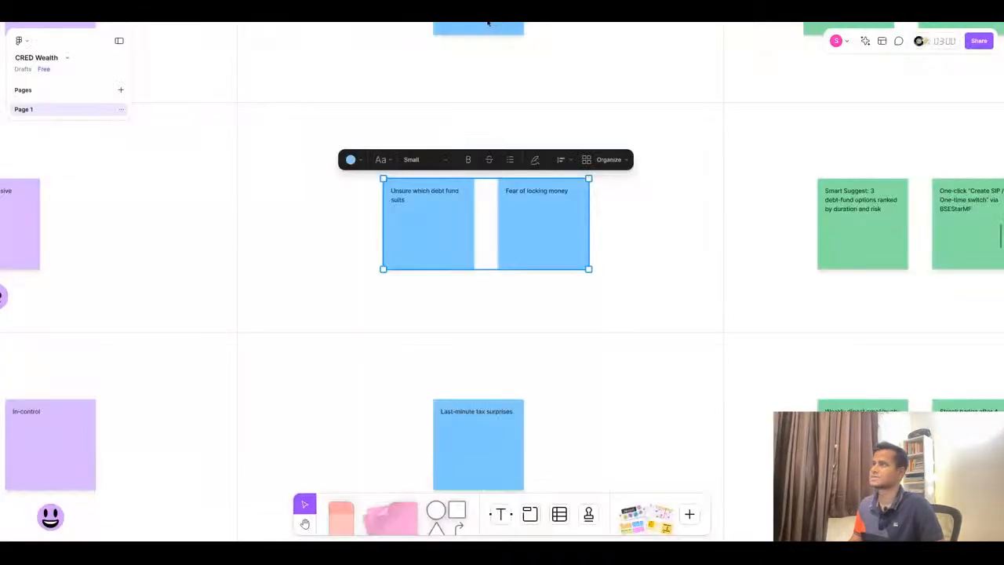
{"action": "scroll", "coordinate": [517, 296], "scroll_direction": "down", "scroll_amount": 5}
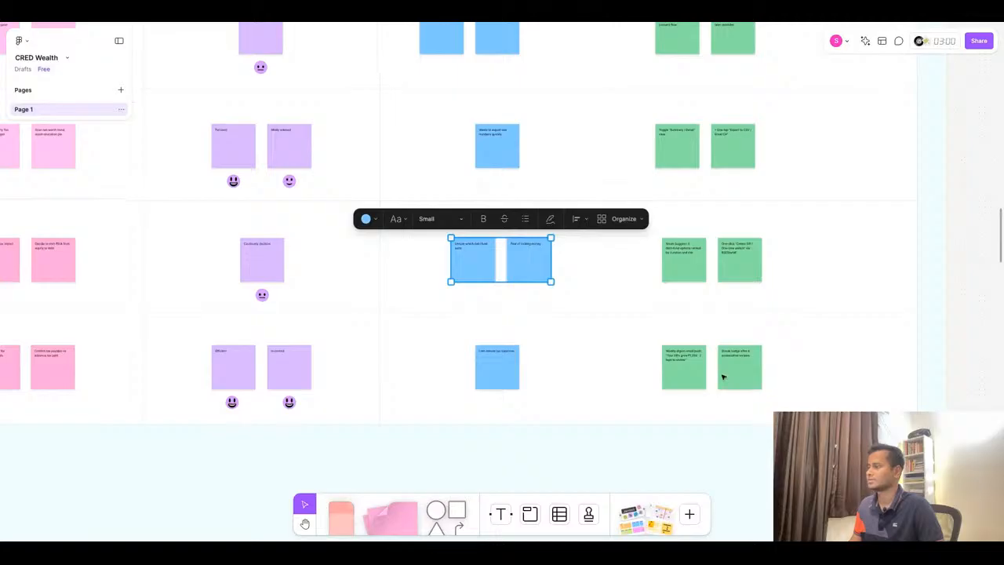
{"action": "double_click", "coordinate": [684, 361]}
{"action": "key", "text": "ctrl+v"}
{"action": "scroll", "coordinate": [685, 361], "scroll_direction": "up", "scroll_amount": 10}
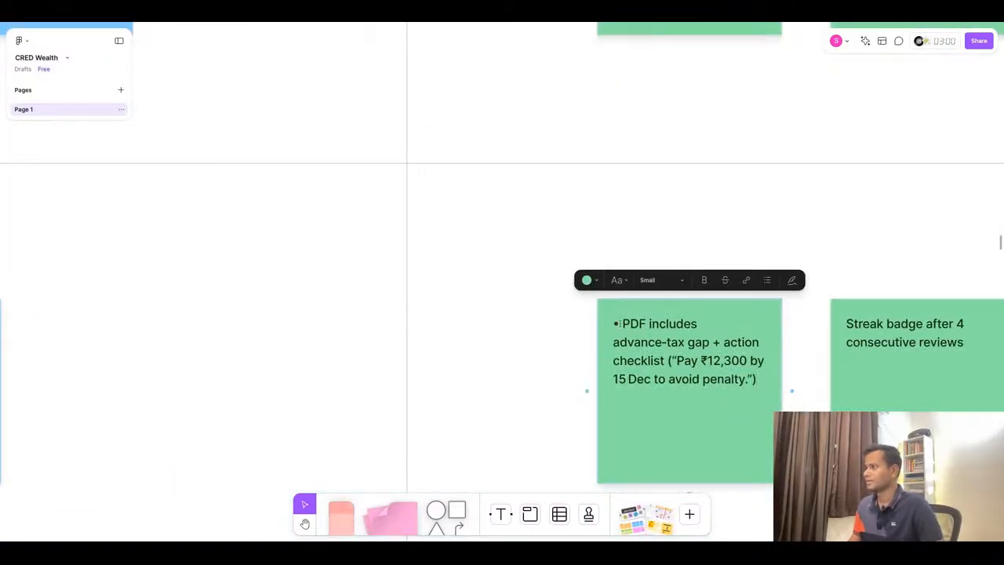
{"action": "key", "text": "BackSpace"}
{"action": "key", "text": "BackSpace"}
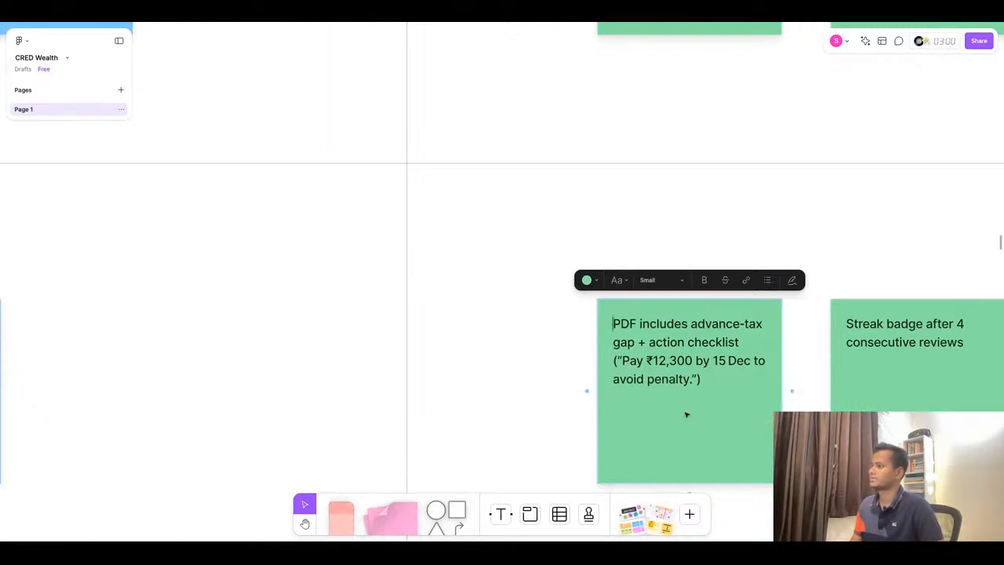
- Replace the second Review Opportunity sticky with 'Calendar invite button to set reminder' from ChatGPT, removing the bullet
{"action": "left_click", "coordinate": [454, 22]}
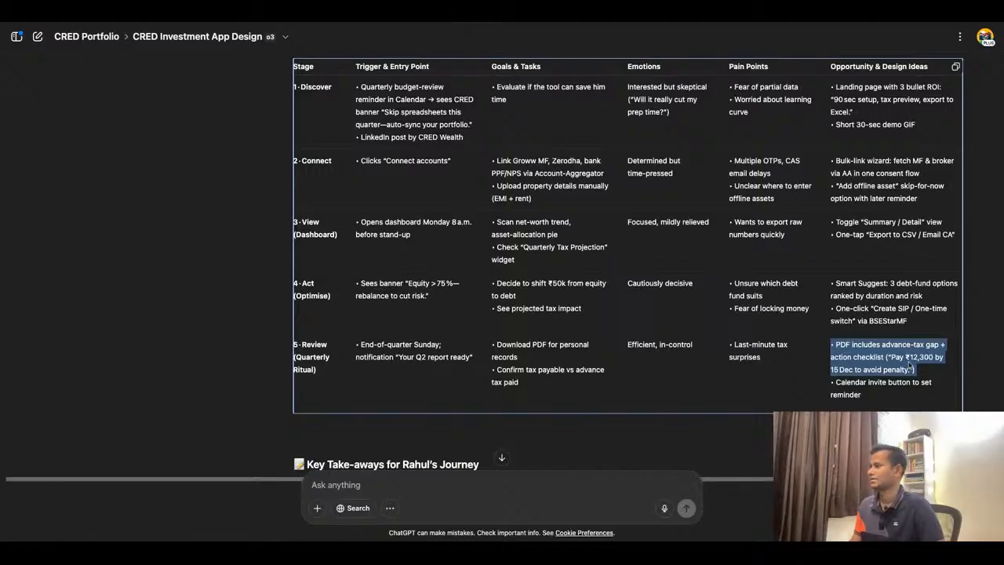
{"action": "triple_click", "coordinate": [862, 400]}
{"action": "key", "text": "ctrl+c"}
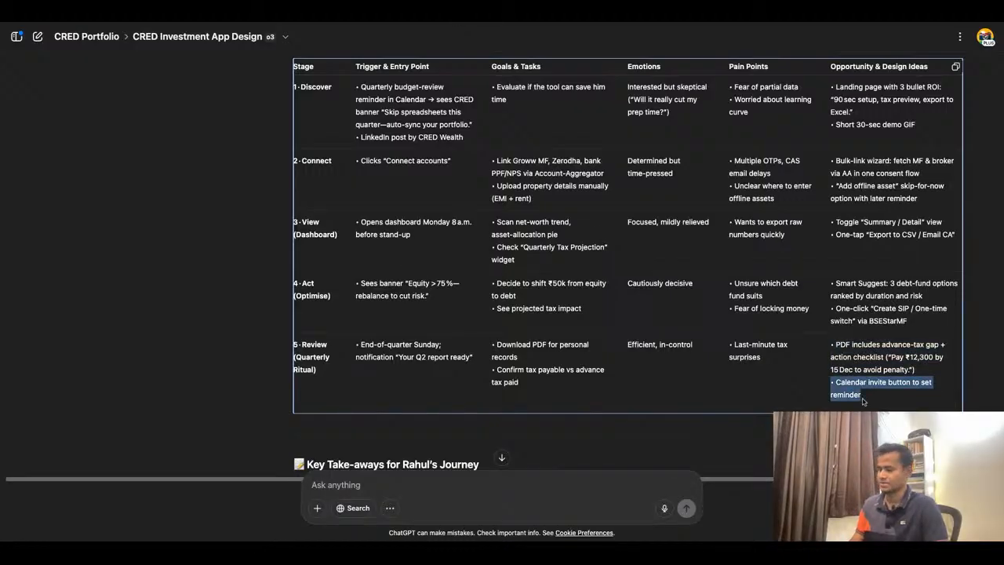
{"action": "left_click", "coordinate": [487, 22]}
{"action": "double_click", "coordinate": [955, 325]}
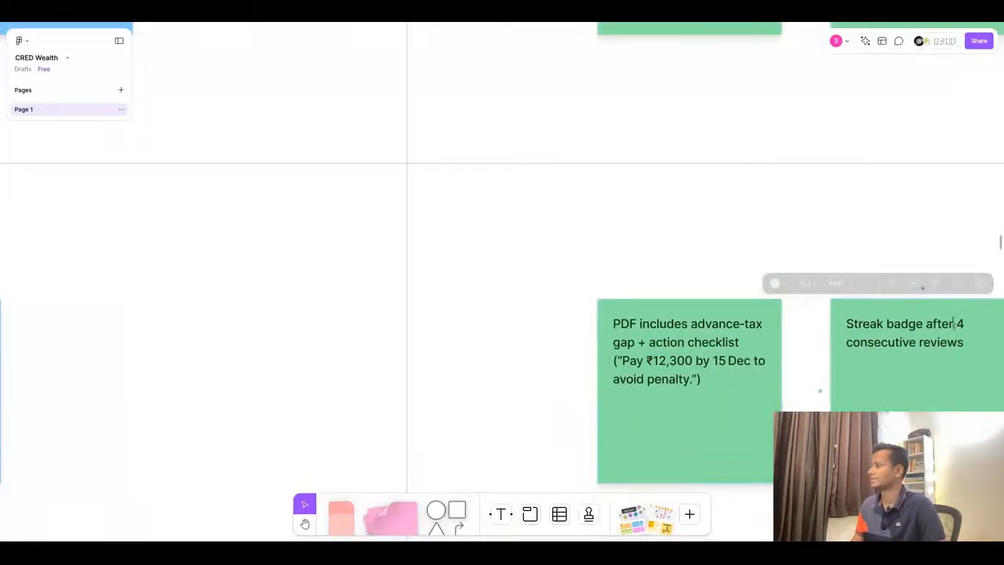
{"action": "key", "text": "ctrl+v"}
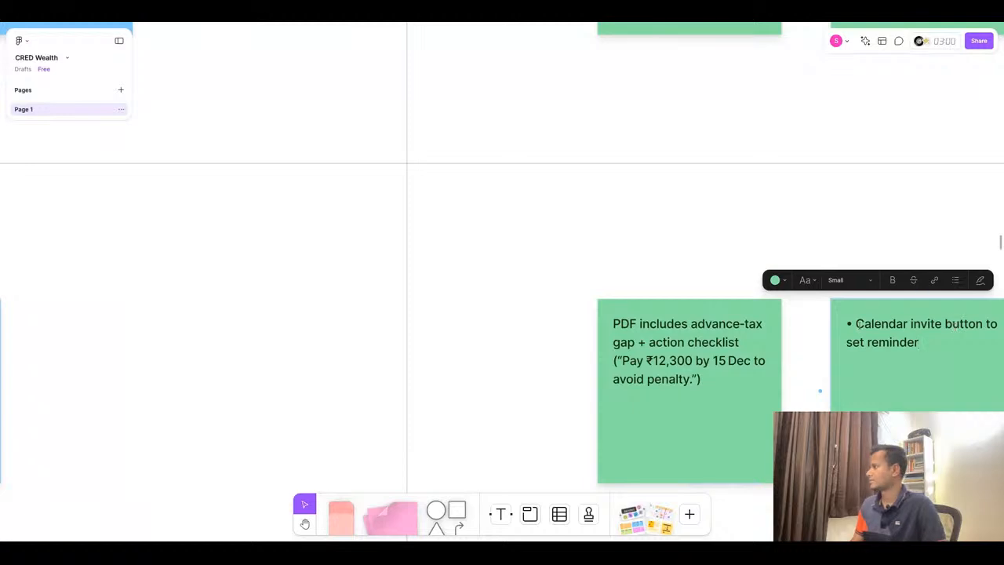
{"action": "key", "text": "BackSpace"}
{"action": "key", "text": "BackSpace"}
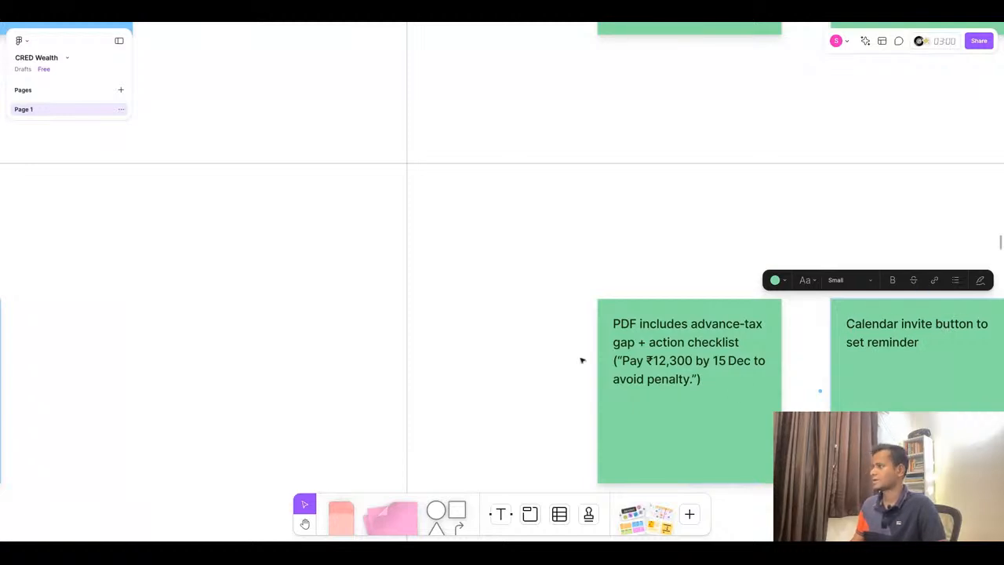
{"action": "scroll", "coordinate": [582, 360], "scroll_direction": "down", "scroll_amount": 6}
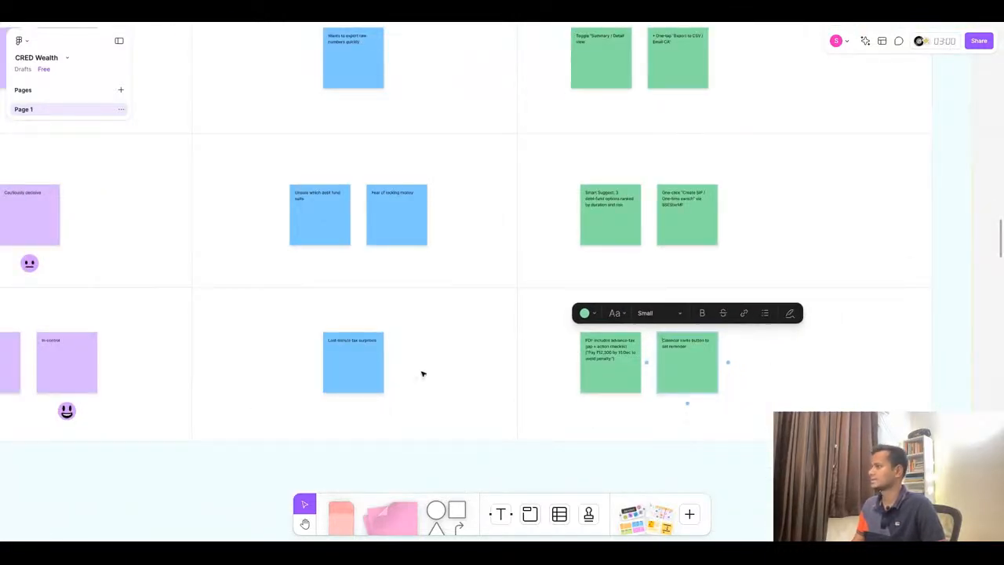
{"action": "scroll", "coordinate": [422, 373], "scroll_direction": "down", "scroll_amount": 5}
{"action": "scroll", "coordinate": [753, 332], "scroll_direction": "down", "scroll_amount": 3}
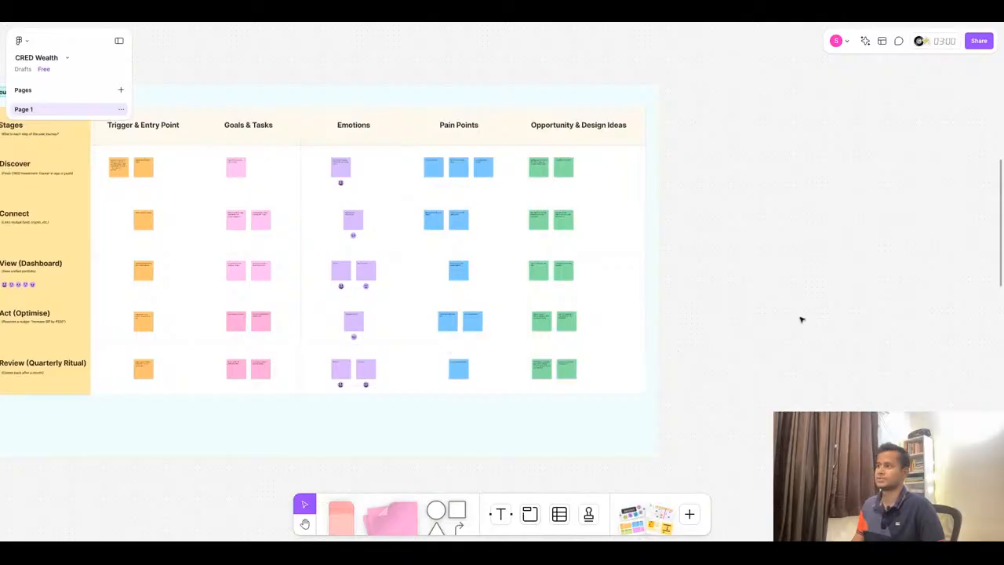
{"action": "left_click", "coordinate": [518, 23]}
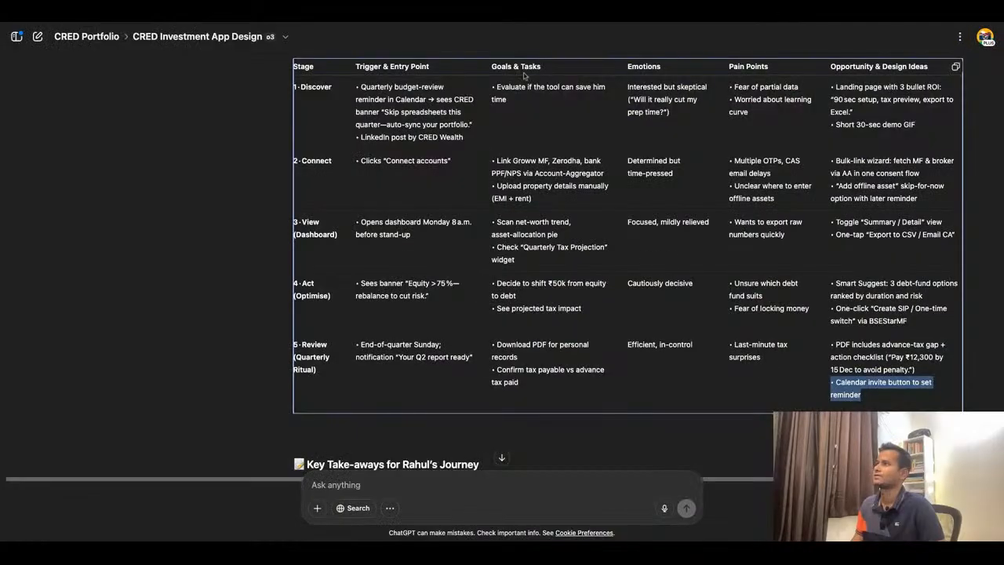
{"action": "scroll", "coordinate": [734, 308], "scroll_direction": "down", "scroll_amount": 3}
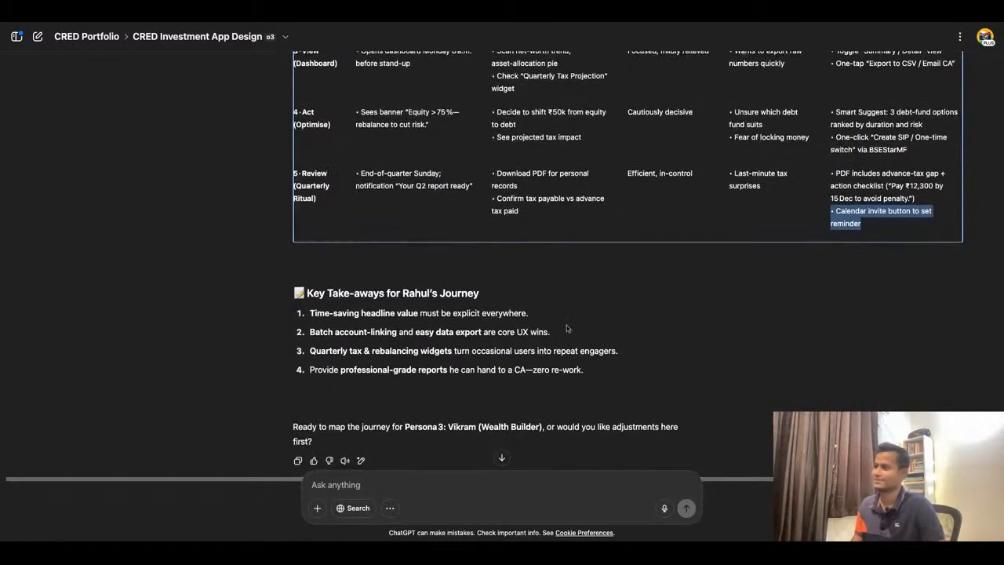
{"action": "left_click", "coordinate": [307, 294]}
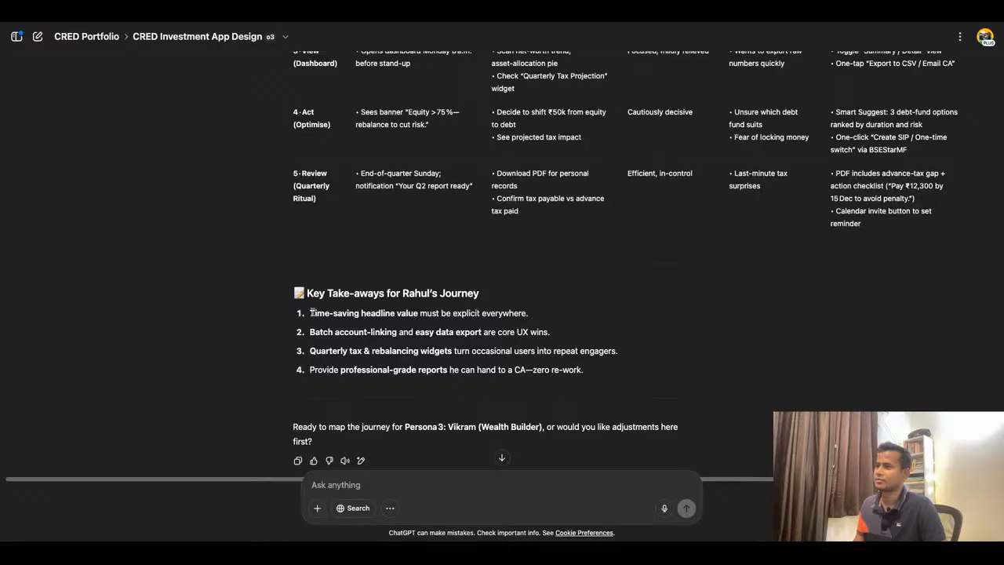
{"action": "left_click_drag", "start_coordinate": [311, 313], "coordinate": [518, 313]}
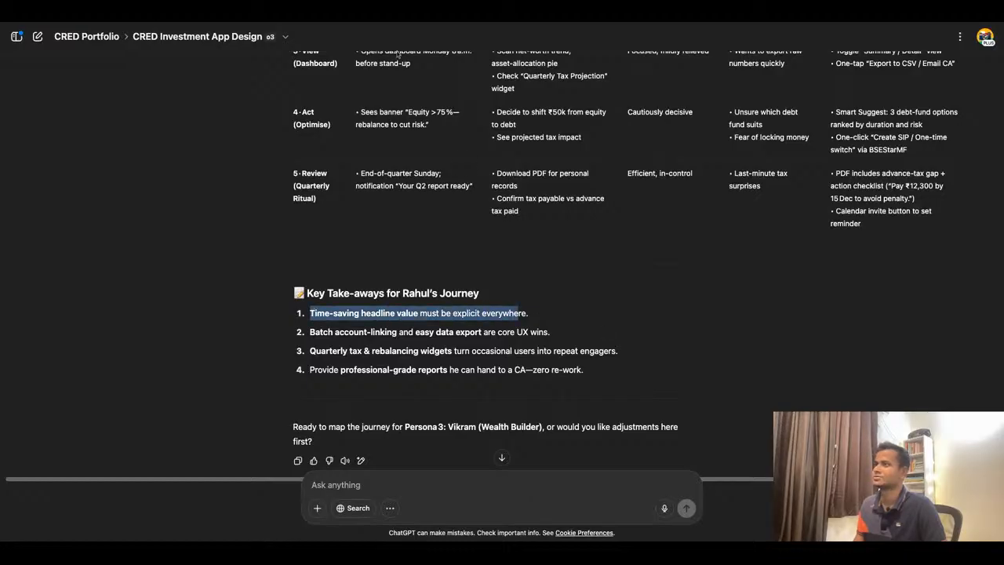
- Duplicate Aisha's key take-aways text block and place the copy below Rahul's user journey map
{"action": "left_click", "coordinate": [392, 24]}
{"action": "scroll", "coordinate": [621, 249], "scroll_direction": "down", "scroll_amount": 4}
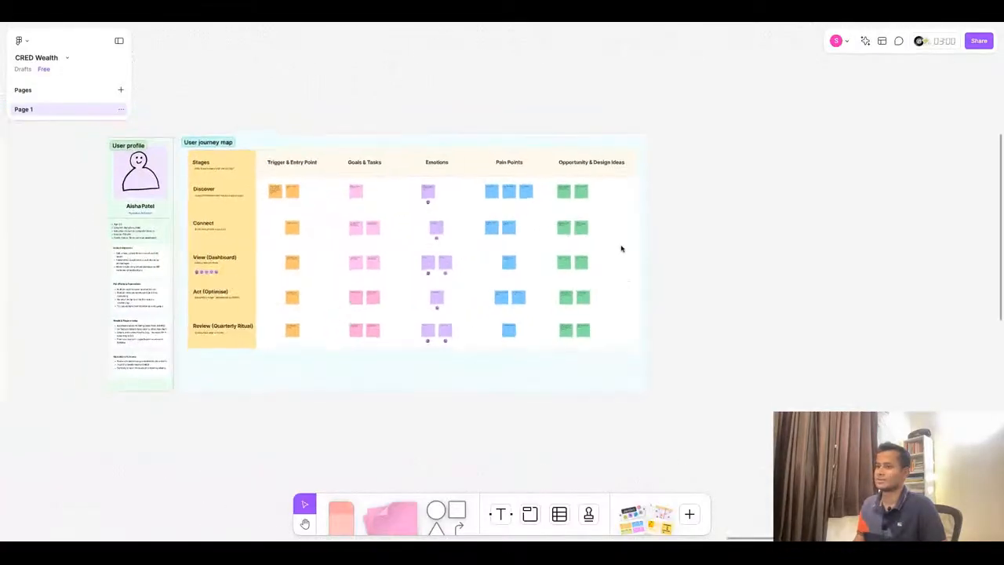
{"action": "scroll", "coordinate": [607, 287], "scroll_direction": "down", "scroll_amount": 5}
{"action": "scroll", "coordinate": [149, 335], "scroll_direction": "up", "scroll_amount": 3}
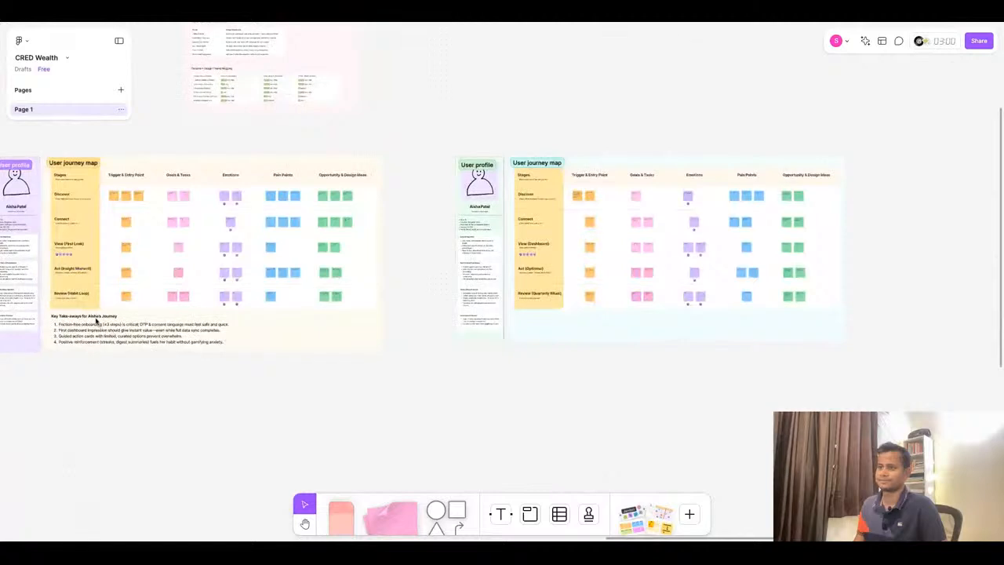
{"action": "left_click", "coordinate": [96, 318]}
{"action": "left_click", "coordinate": [109, 331], "text": "shift"}
{"action": "left_click_drag", "start_coordinate": [110, 331], "coordinate": [574, 333]}
{"action": "scroll", "coordinate": [761, 343], "scroll_direction": "up", "scroll_amount": 4}
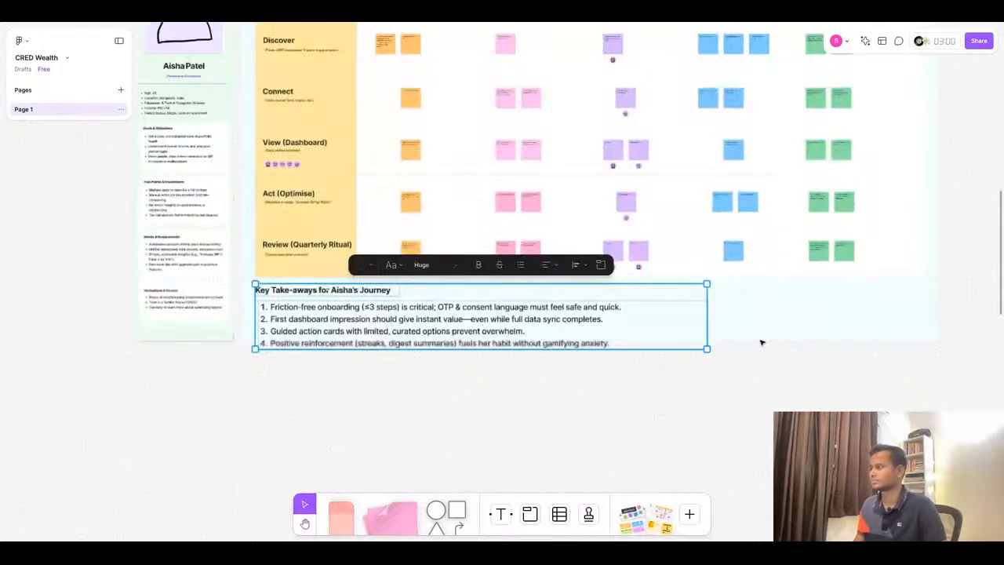
- Extend the bottom of Rahul's journey section so it encloses the copied take-aways block
{"action": "left_click", "coordinate": [761, 343]}
{"action": "left_click", "coordinate": [201, 340]}
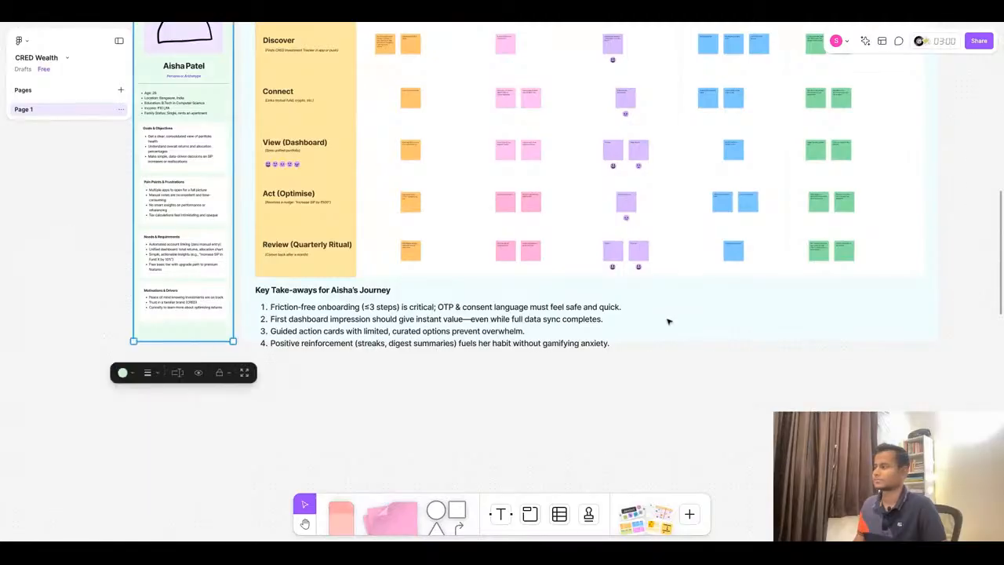
{"action": "left_click", "coordinate": [668, 322], "text": "shift"}
{"action": "left_click_drag", "start_coordinate": [664, 341], "coordinate": [664, 362]}
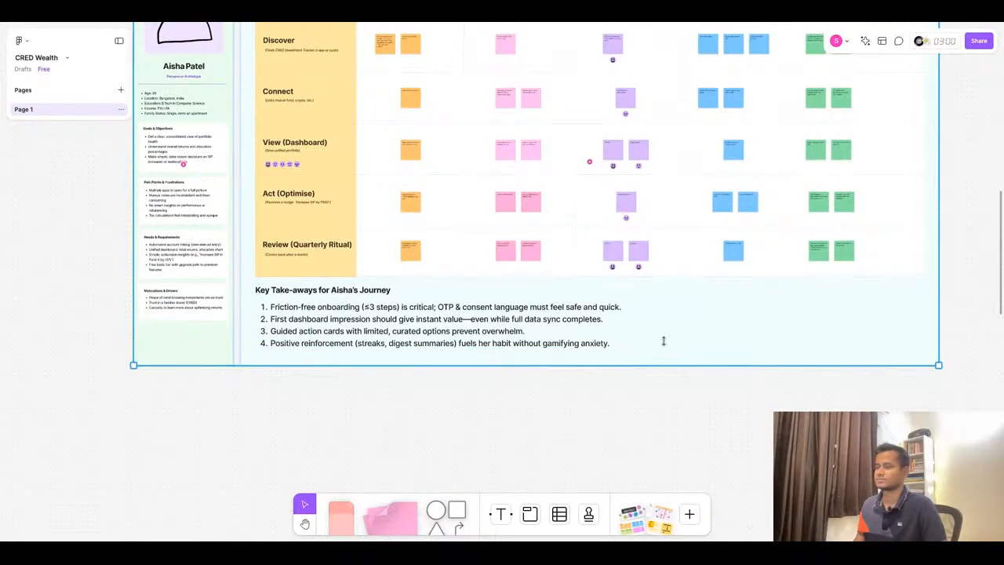
{"action": "left_click", "coordinate": [376, 425]}
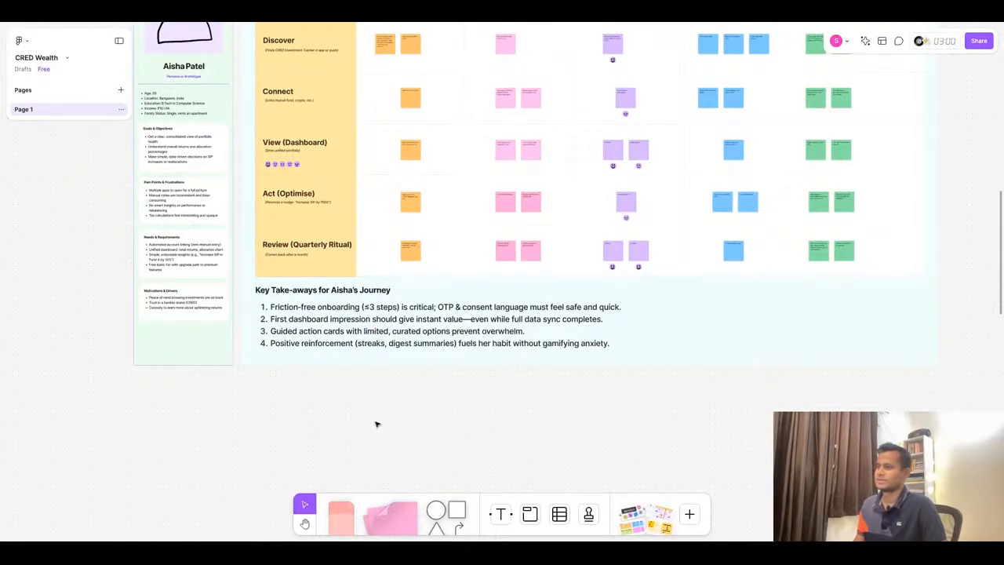
- Replace the take-aways heading with 'Key Take-aways for Rahul's Journey' copied from ChatGPT
{"action": "left_click", "coordinate": [477, 17]}
{"action": "double_click", "coordinate": [397, 296]}
{"action": "triple_click", "coordinate": [397, 295]}
{"action": "key", "text": "ctrl+c"}
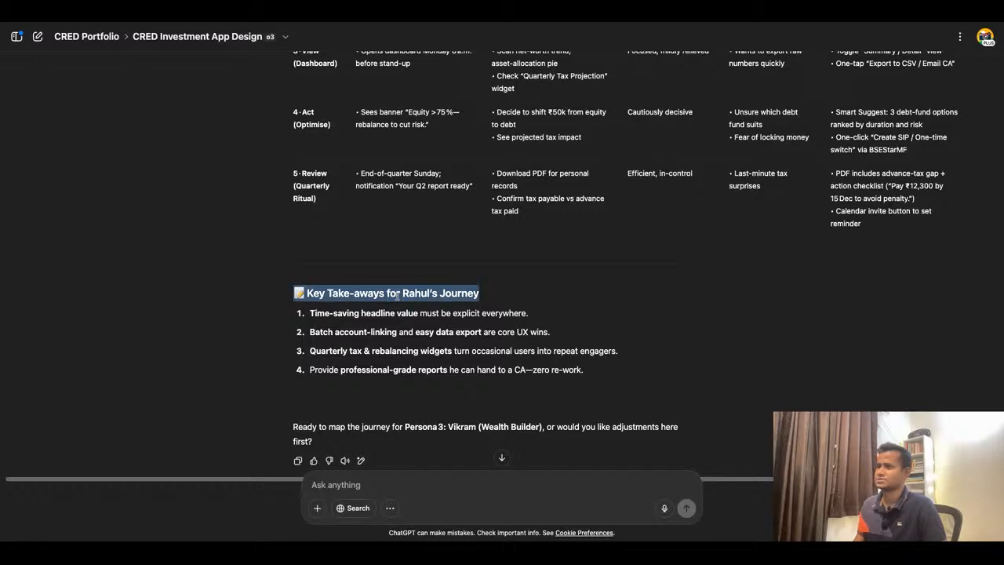
{"action": "key", "text": "super+Tab"}
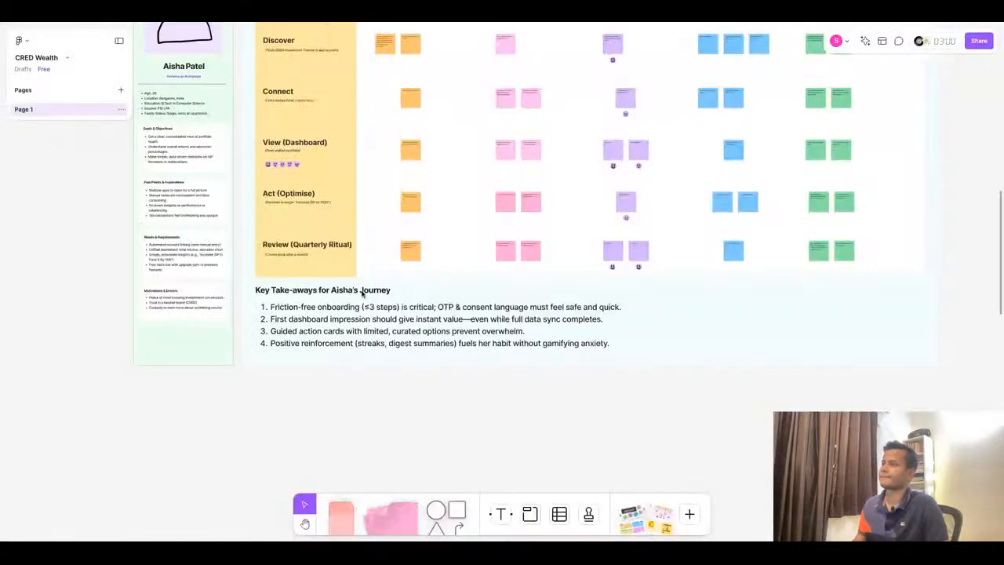
{"action": "double_click", "coordinate": [306, 290]}
{"action": "key", "text": "ctrl+v"}
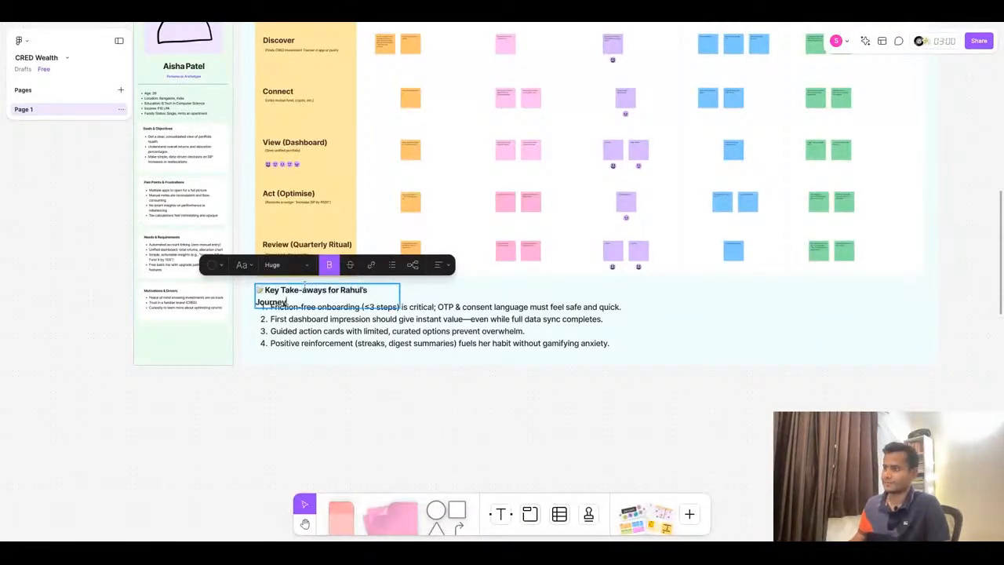
{"action": "left_click", "coordinate": [472, 303]}
{"action": "key", "text": "Escape"}
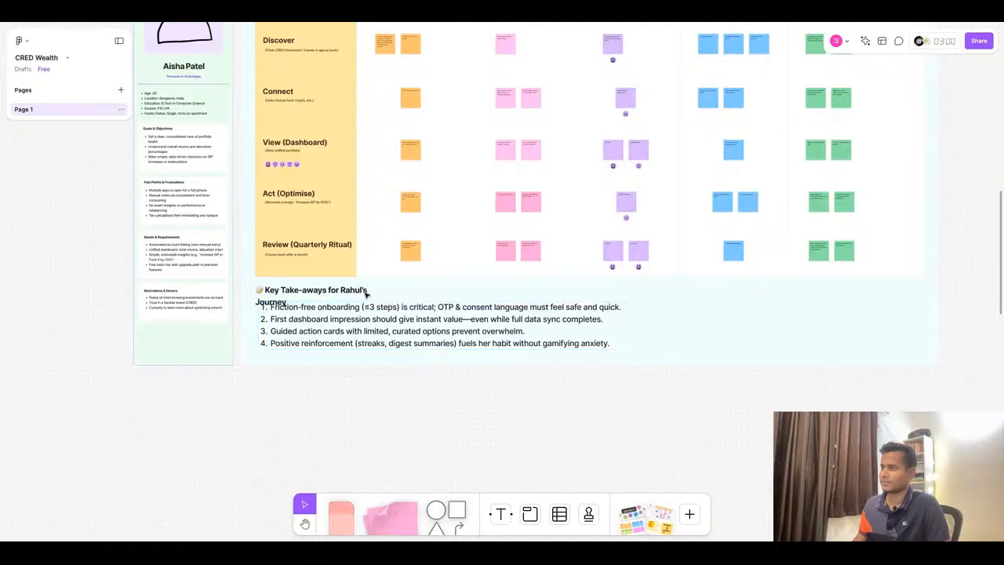
- Widen the heading text box to fit one line and delete the leading emoji
{"action": "left_click", "coordinate": [339, 292]}
{"action": "left_click_drag", "start_coordinate": [400, 295], "coordinate": [439, 295]}
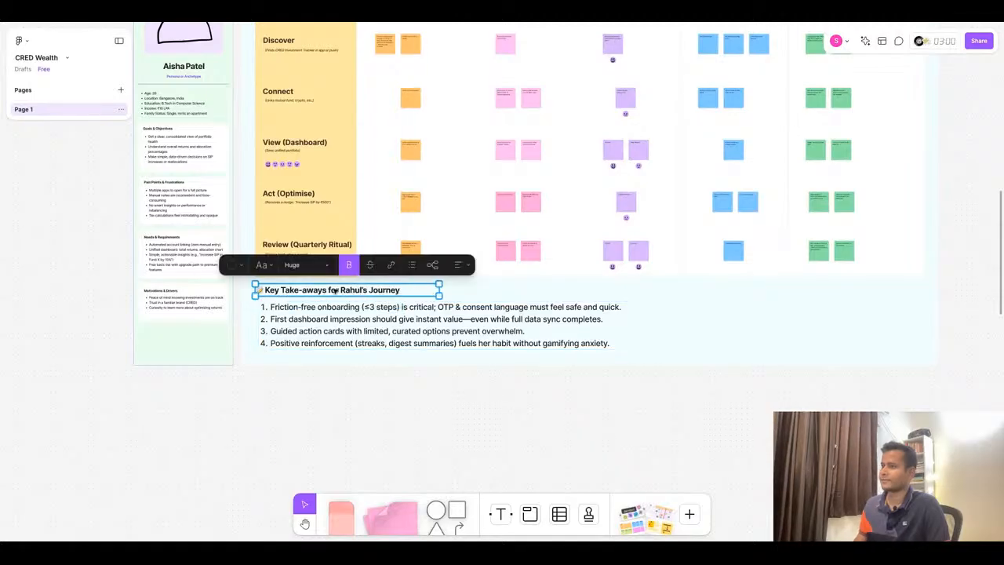
{"action": "left_click", "coordinate": [264, 292]}
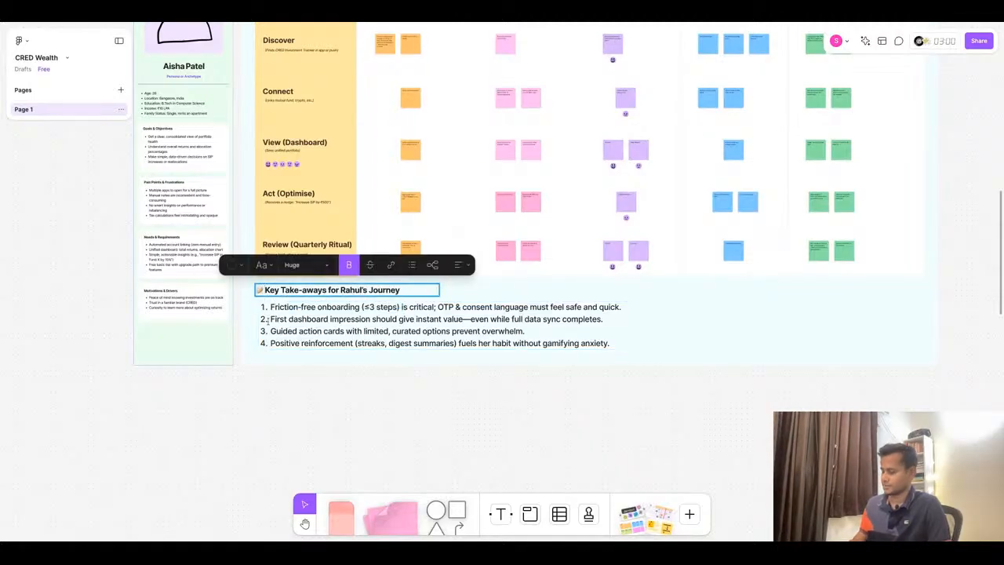
{"action": "key", "text": "BackSpace"}
- Replace the numbered take-aways list with Rahul's four take-aways copied from ChatGPT
{"action": "left_click", "coordinate": [428, 15]}
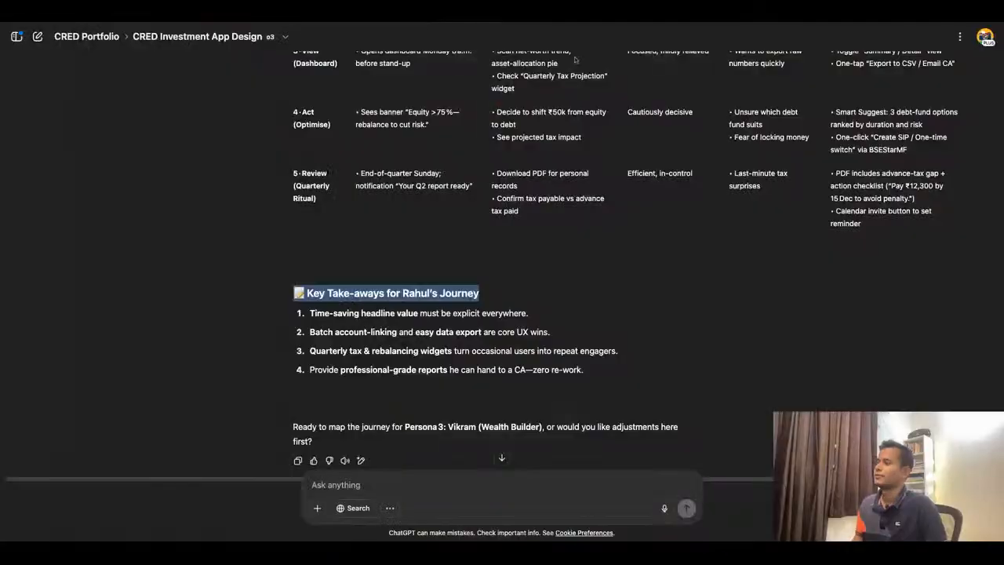
{"action": "left_click_drag", "start_coordinate": [601, 370], "coordinate": [594, 373]}
{"action": "key", "text": "ctrl+c"}
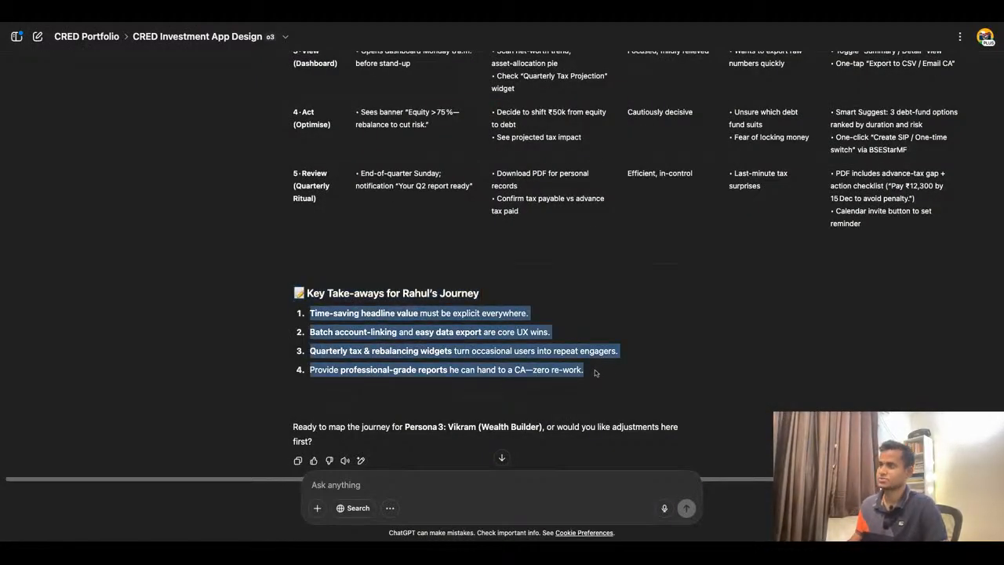
{"action": "left_click", "coordinate": [374, 14]}
{"action": "double_click", "coordinate": [418, 331]}
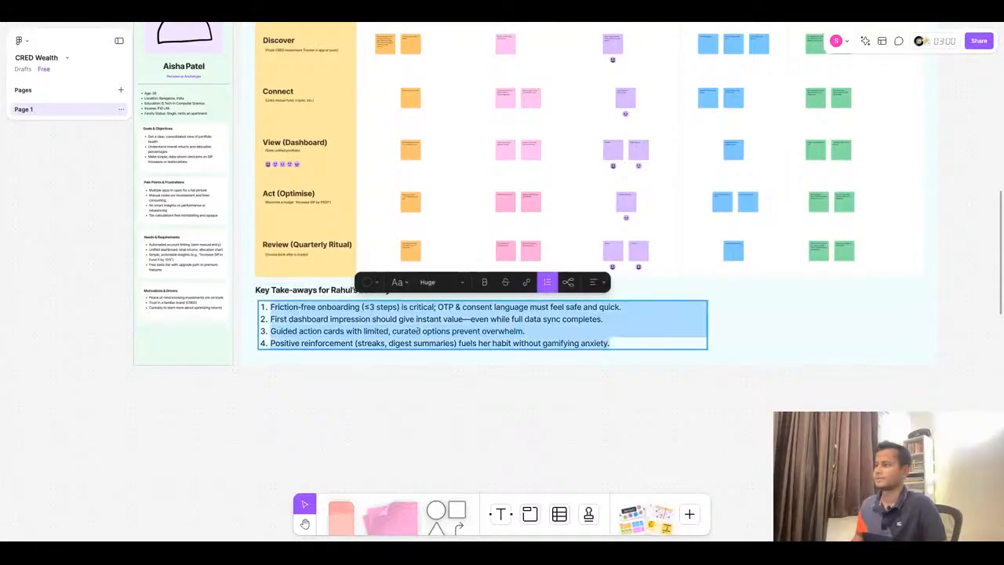
{"action": "key", "text": "ctrl+v"}
{"action": "left_click", "coordinate": [431, 429]}
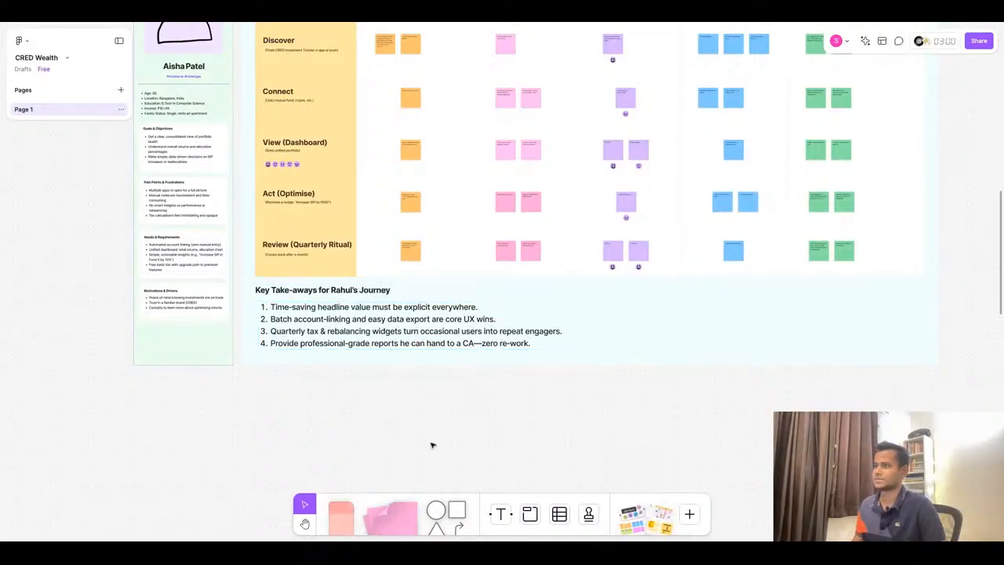
{"action": "scroll", "coordinate": [673, 295], "scroll_direction": "down", "scroll_amount": 5}
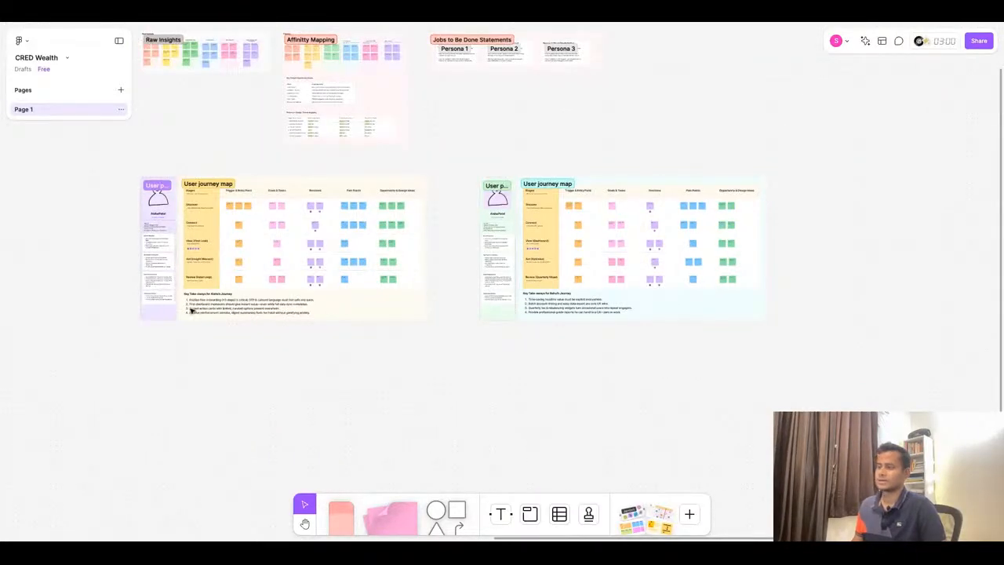
{"action": "scroll", "coordinate": [192, 310], "scroll_direction": "up", "scroll_amount": 10}
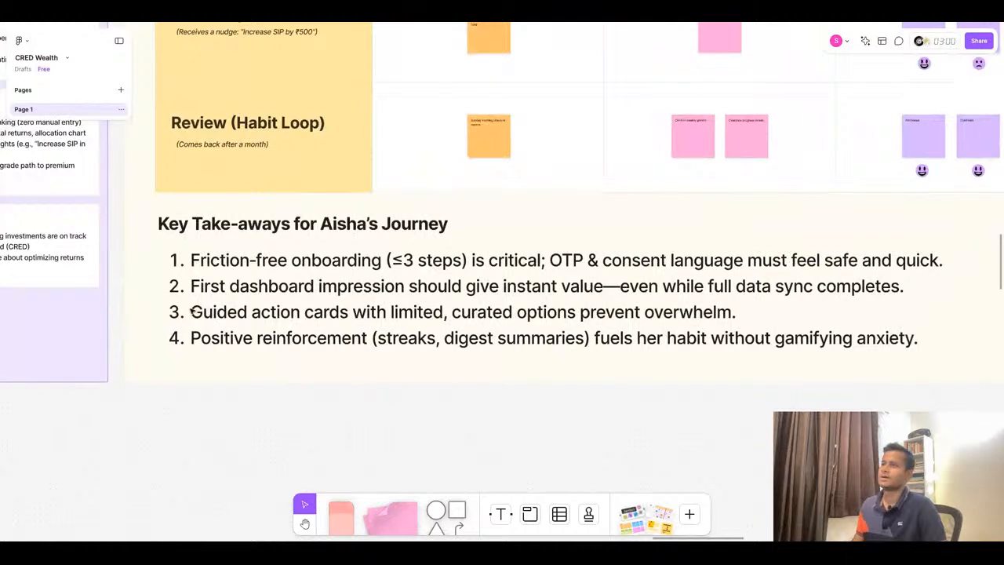
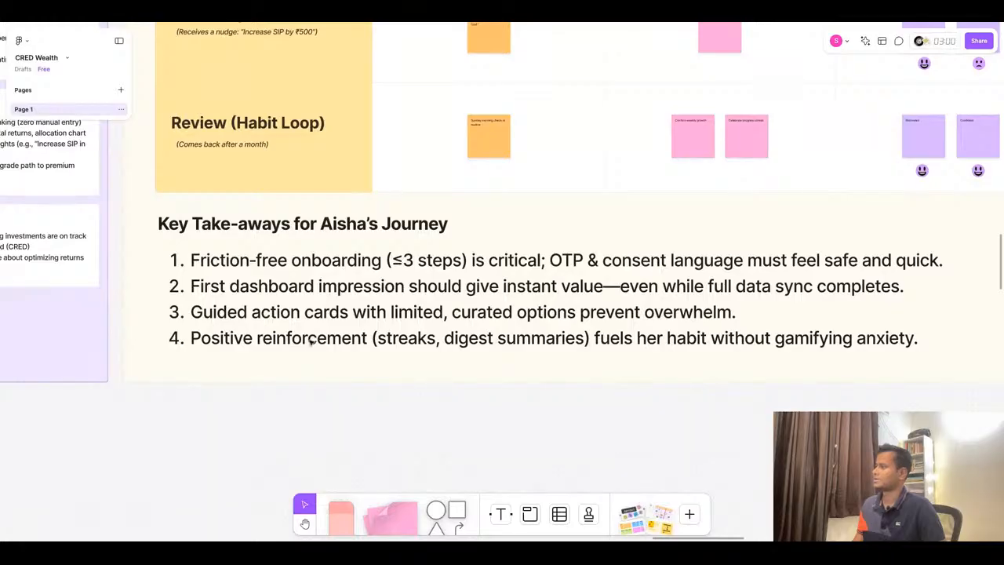
- Duplicate the Persona 2 user journey map together with its user profile card
{"action": "scroll", "coordinate": [310, 341], "scroll_direction": "down", "scroll_amount": 6}
{"action": "scroll", "coordinate": [310, 342], "scroll_direction": "right", "scroll_amount": 4}
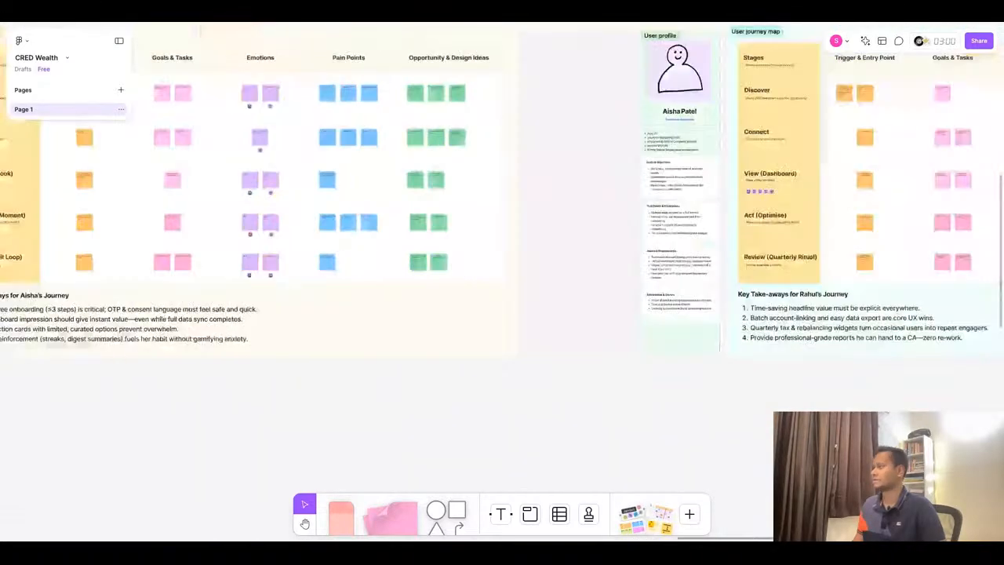
{"action": "scroll", "coordinate": [381, 347], "scroll_direction": "right", "scroll_amount": 6}
{"action": "scroll", "coordinate": [491, 338], "scroll_direction": "up", "scroll_amount": 5}
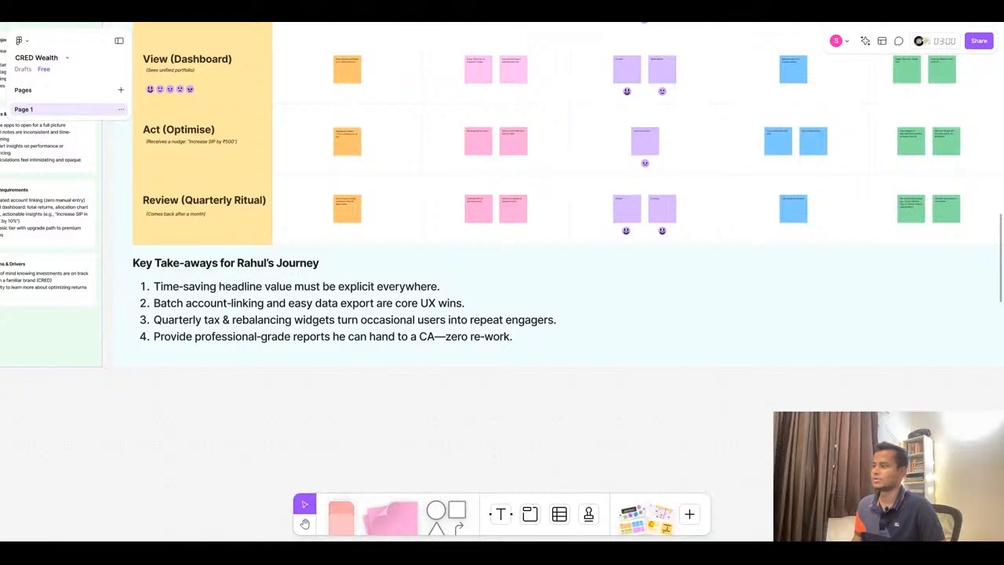
{"action": "scroll", "coordinate": [394, 355], "scroll_direction": "down", "scroll_amount": 5}
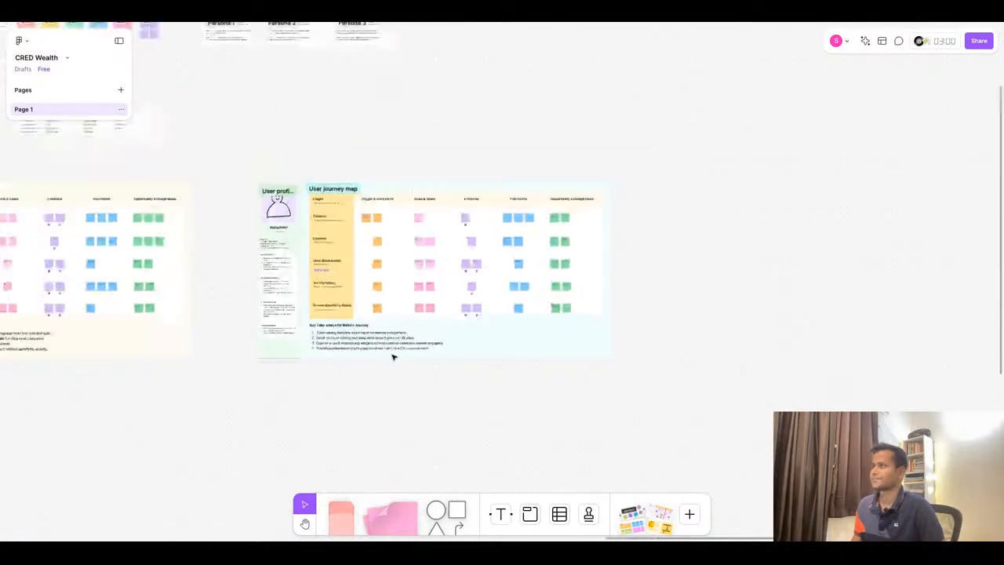
{"action": "left_click", "coordinate": [500, 354]}
{"action": "left_click_drag", "start_coordinate": [240, 173], "coordinate": [717, 441]}
{"action": "key", "text": "ctrl+d"}
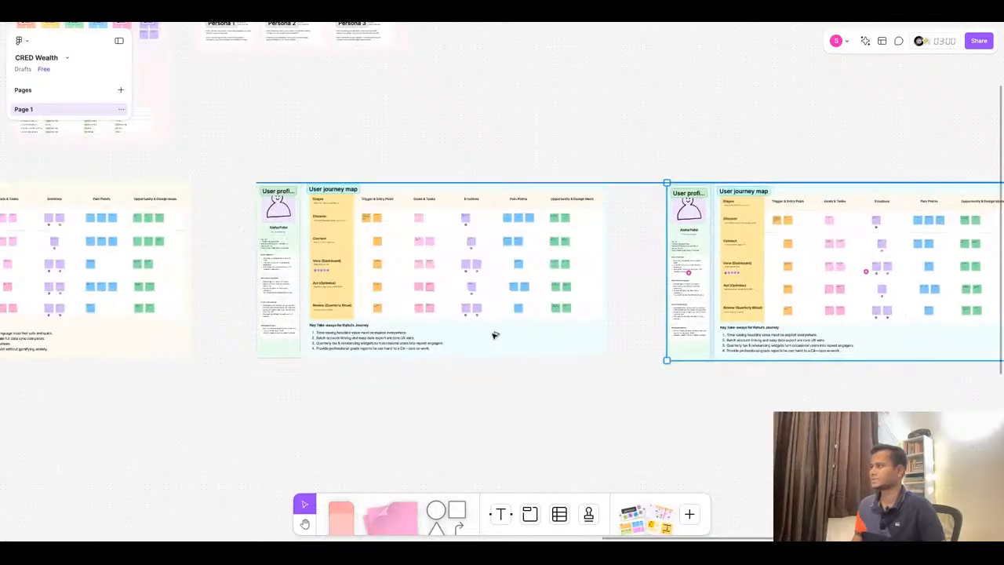
- Recolour the duplicated user profile card light peach
{"action": "scroll", "coordinate": [518, 339], "scroll_direction": "down", "scroll_amount": 5}
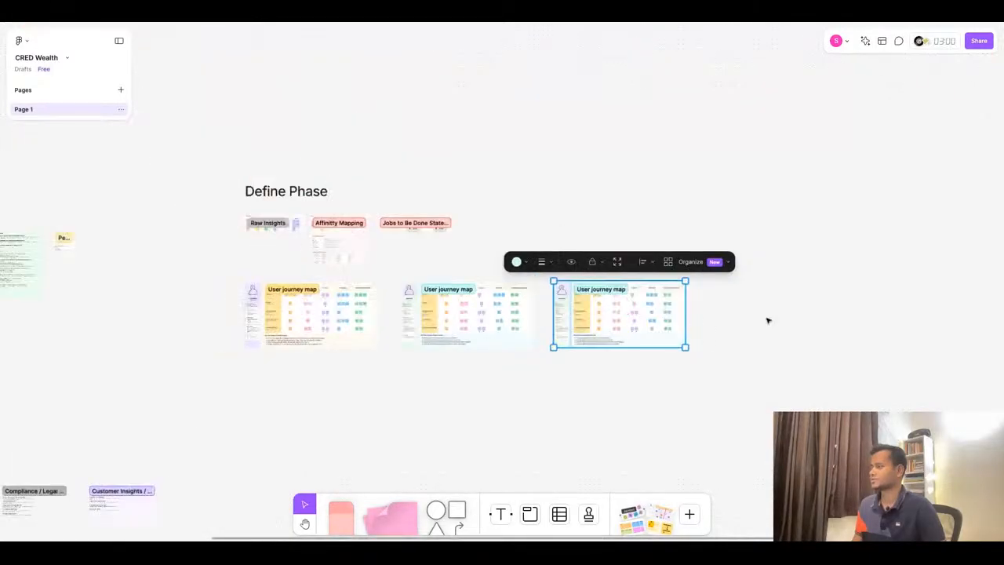
{"action": "scroll", "coordinate": [766, 318], "scroll_direction": "up", "scroll_amount": 3}
{"action": "scroll", "coordinate": [463, 313], "scroll_direction": "up", "scroll_amount": 3}
{"action": "left_click", "coordinate": [399, 159]}
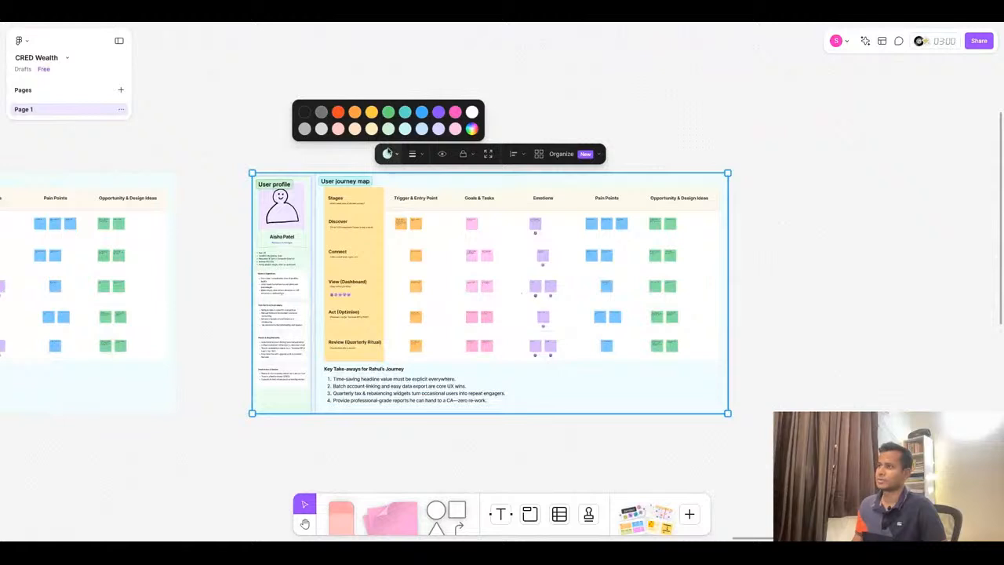
{"action": "left_click", "coordinate": [333, 163]}
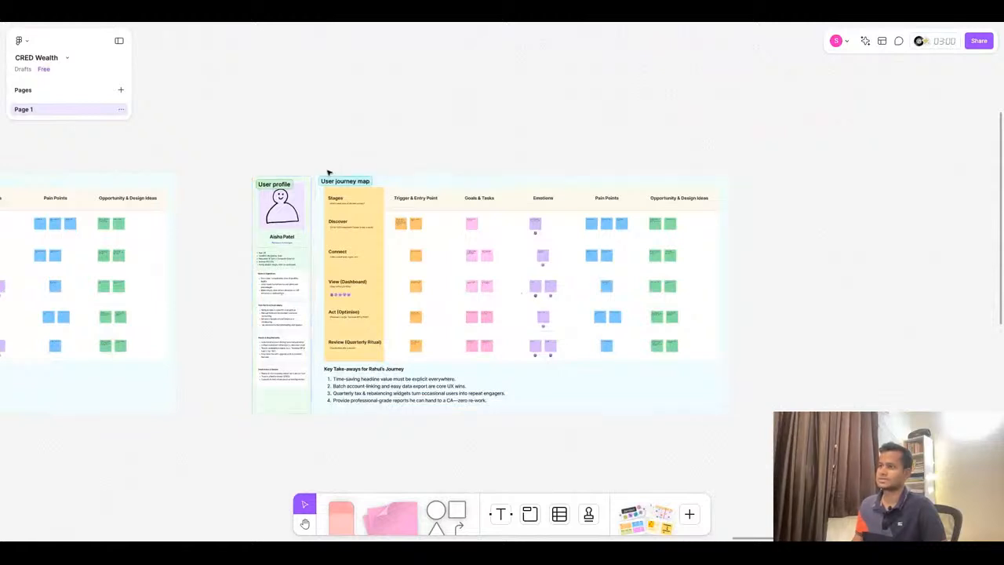
{"action": "left_click", "coordinate": [309, 226]}
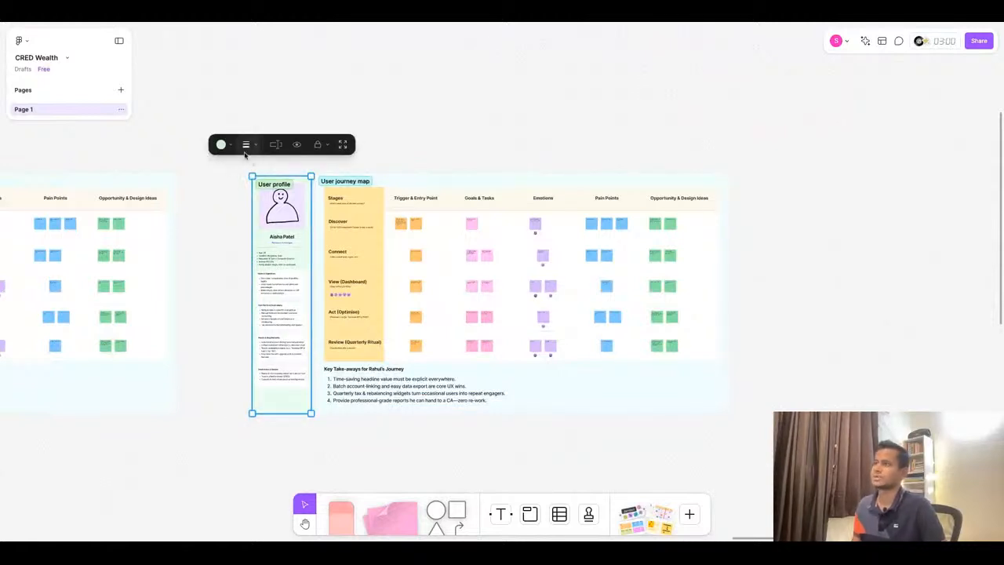
{"action": "left_click", "coordinate": [228, 144]}
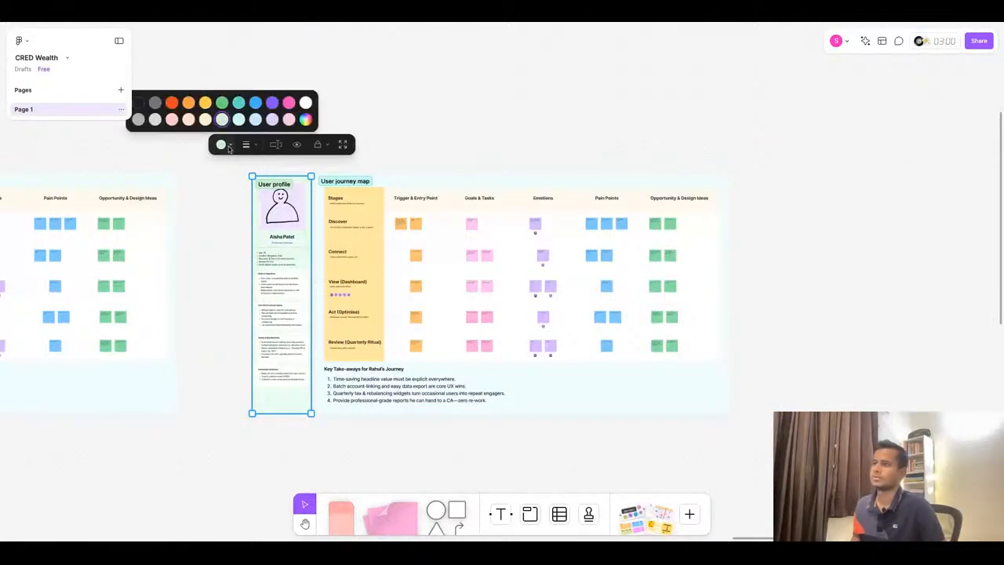
{"action": "left_click", "coordinate": [189, 121]}
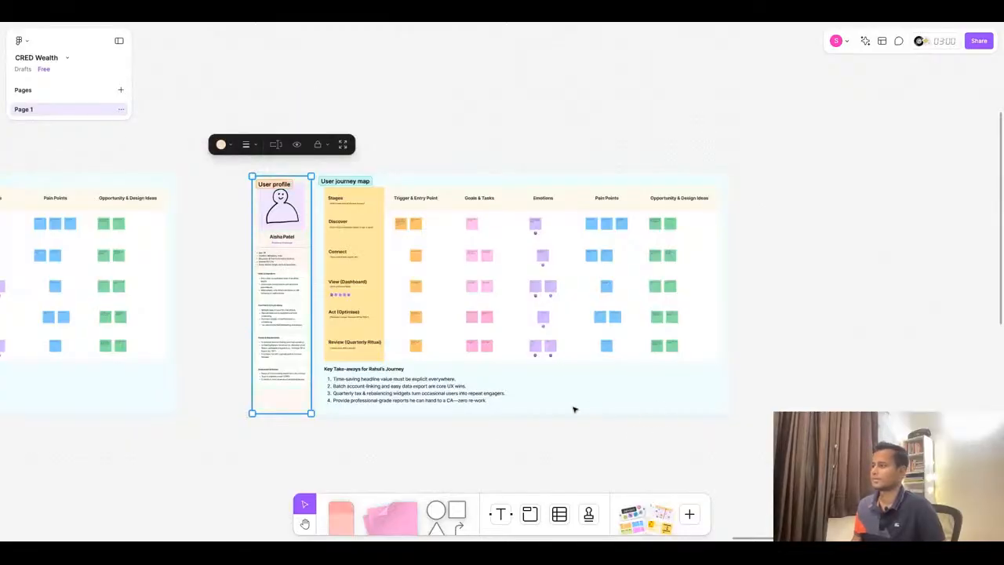
- Recolour the duplicated user journey map section light yellow
{"action": "left_click", "coordinate": [575, 409]}
{"action": "left_click", "coordinate": [421, 141]}
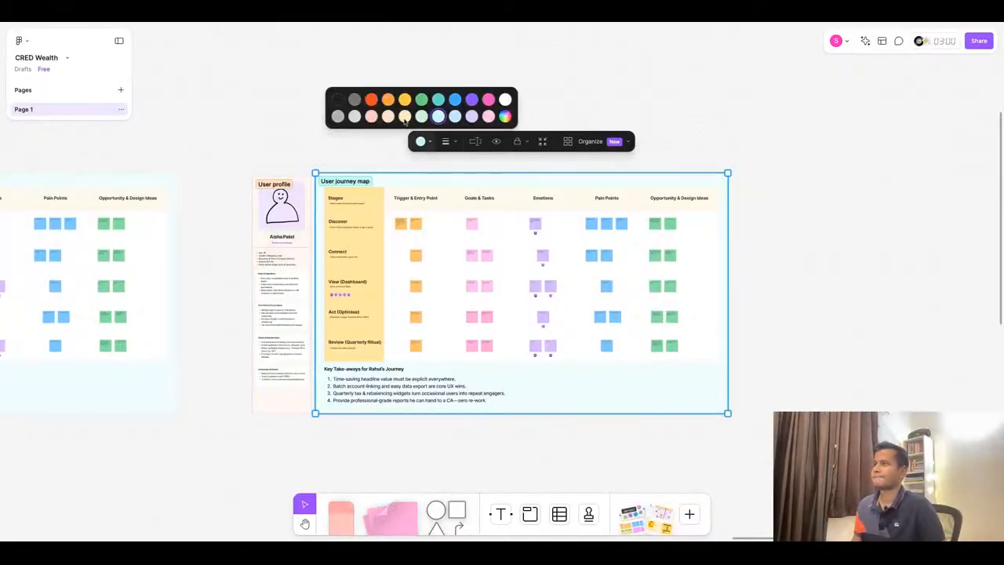
{"action": "left_click", "coordinate": [405, 119]}
{"action": "left_click", "coordinate": [821, 282]}
- Switch to the ChatGPT conversation and send the message "Let's jump to next."
{"action": "scroll", "coordinate": [793, 271], "scroll_direction": "down", "scroll_amount": 5}
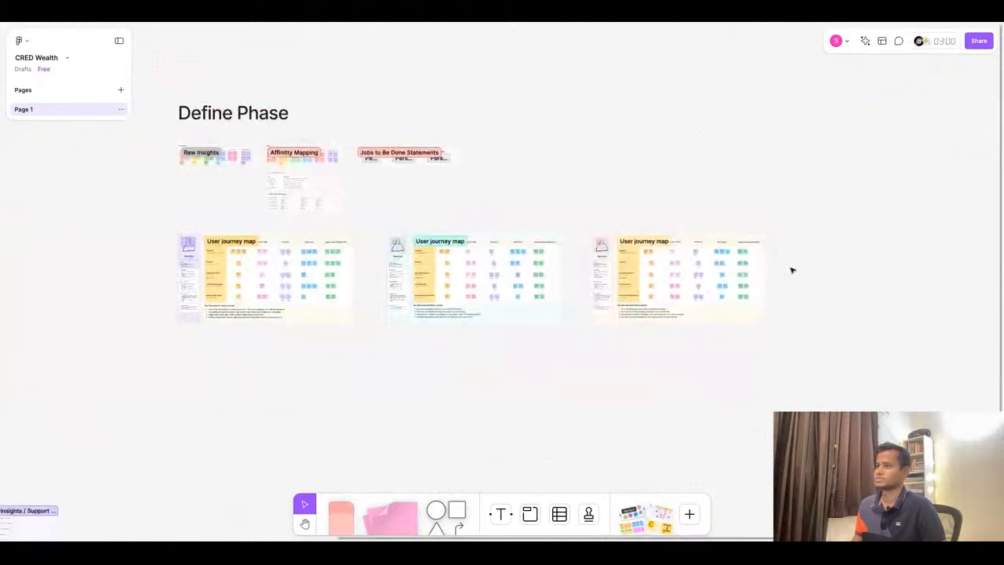
{"action": "scroll", "coordinate": [792, 271], "scroll_direction": "up", "scroll_amount": 10}
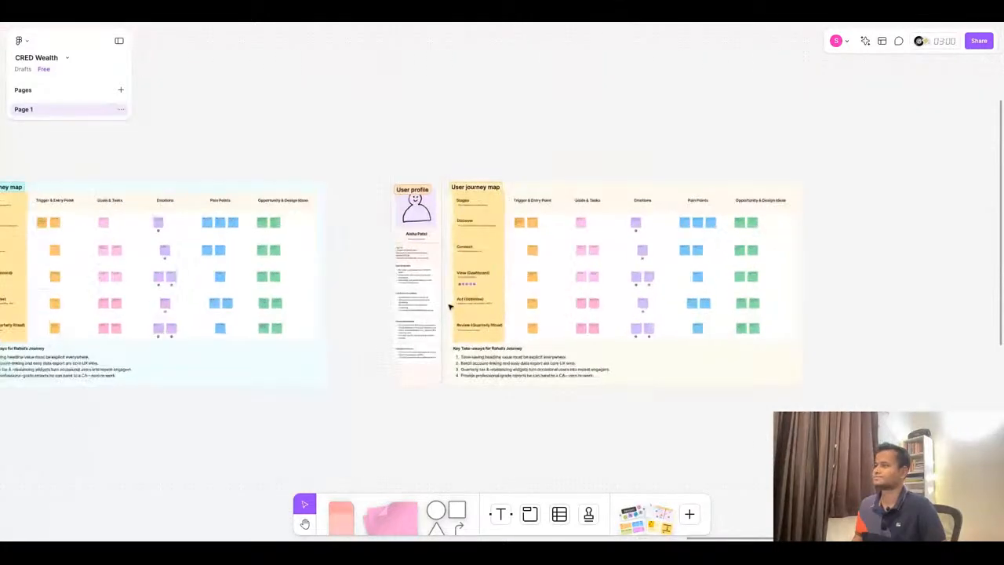
{"action": "left_click", "coordinate": [446, 23]}
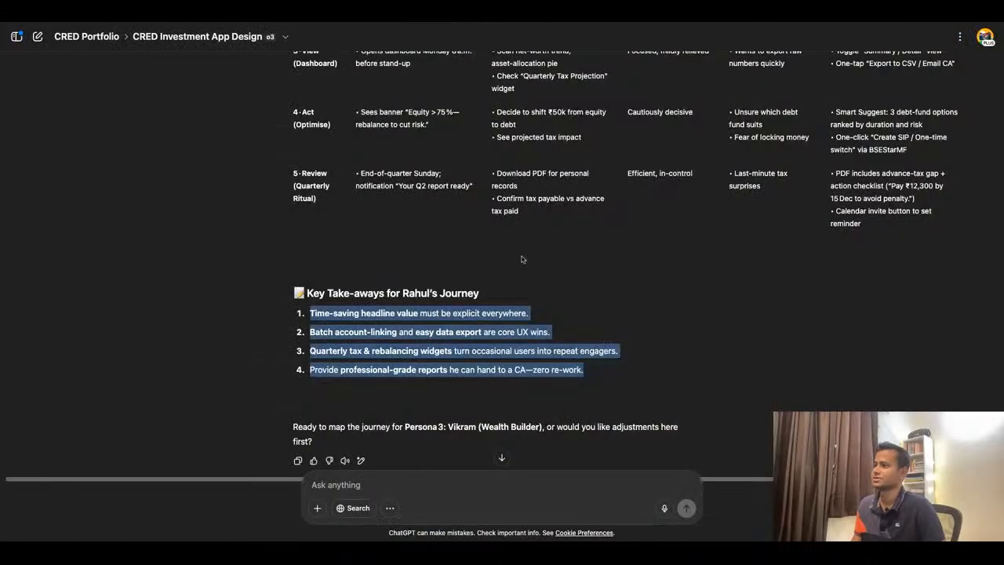
{"action": "scroll", "coordinate": [524, 259], "scroll_direction": "down", "scroll_amount": 1}
{"action": "left_click", "coordinate": [428, 484]}
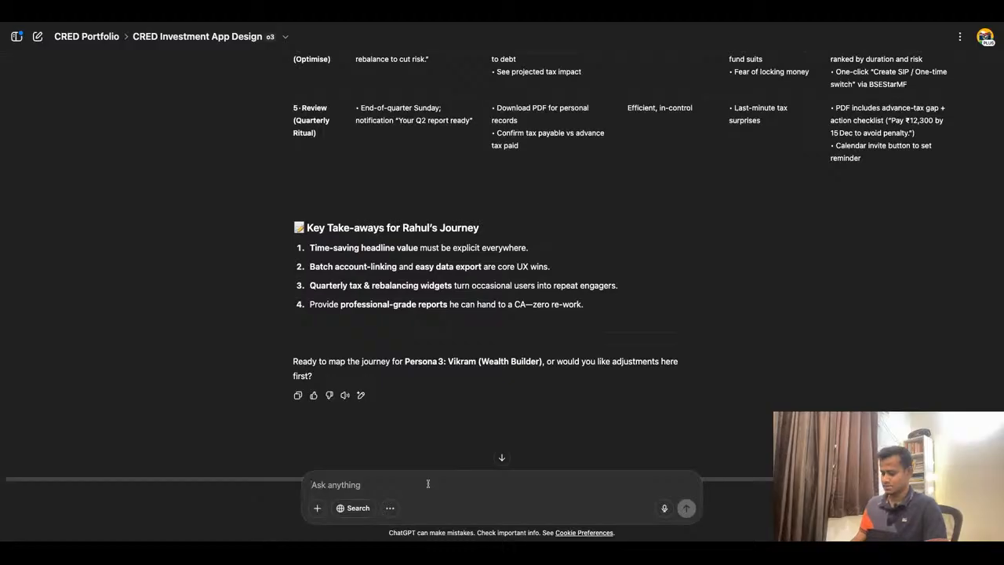
{"action": "type", "text": "Let's j"}
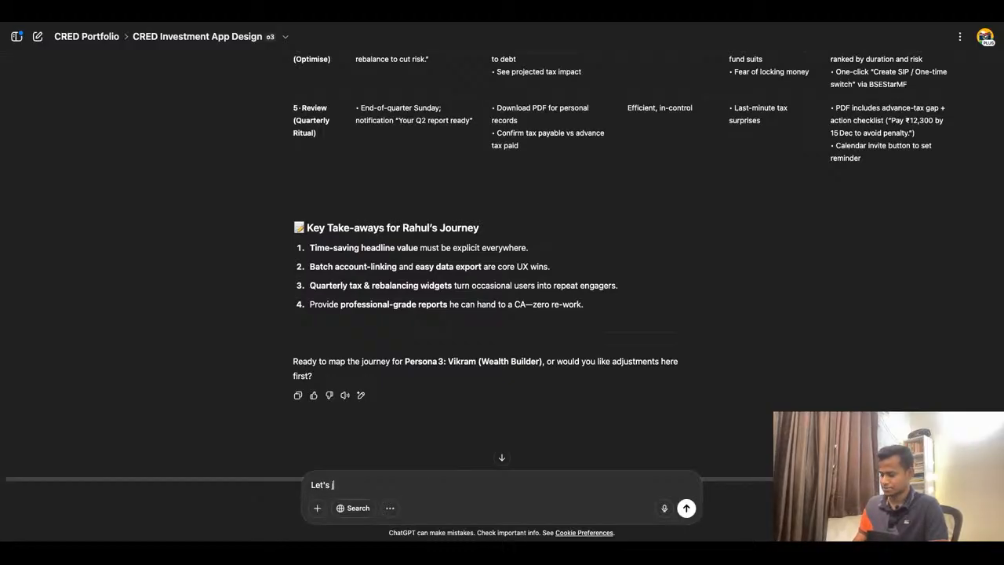
{"action": "type", "text": "ump to"}
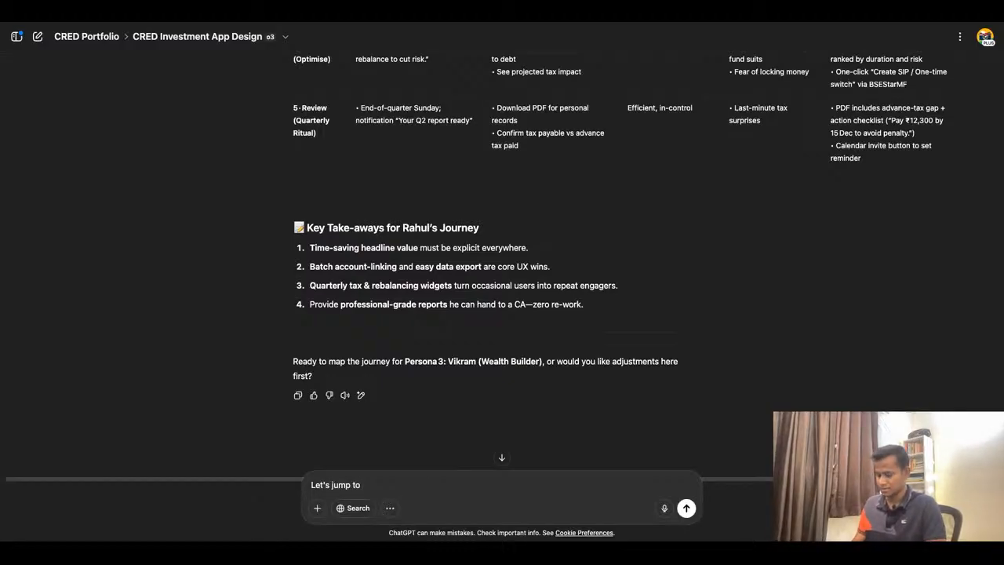
{"action": "type", "text": " next."}
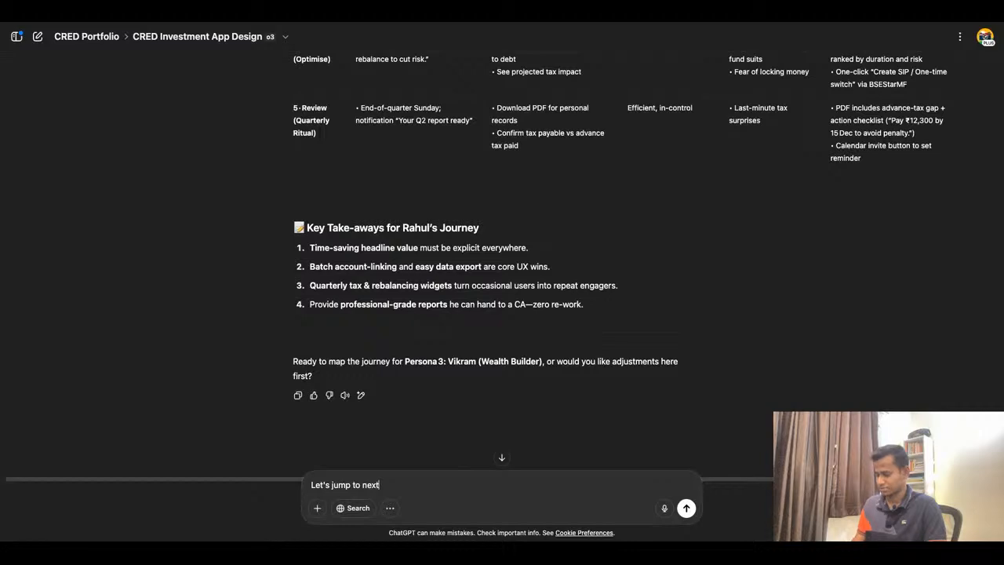
{"action": "key", "text": "Return"}
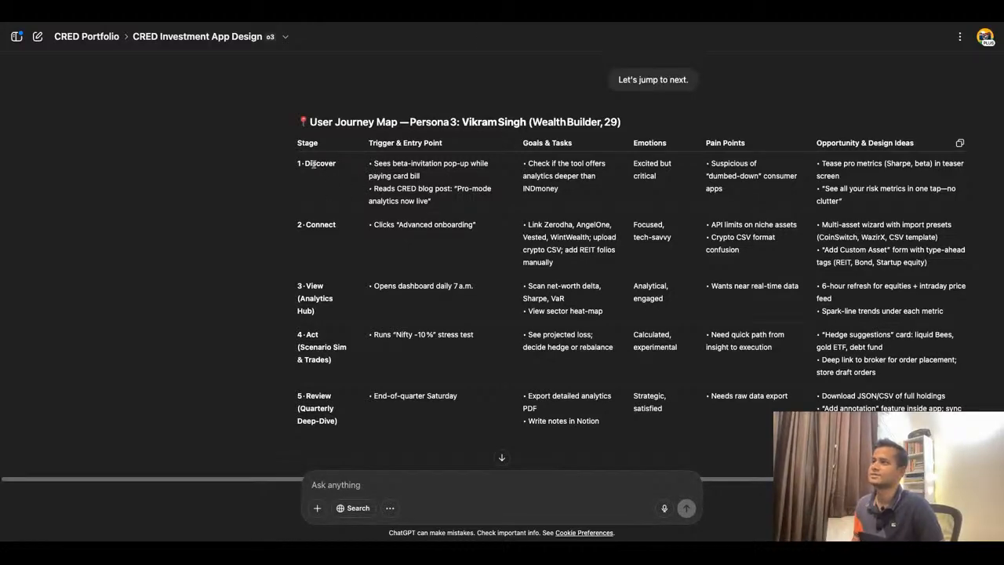
{"action": "mouse_move", "coordinate": [309, 164]}
{"action": "left_mouse_down"}
{"action": "mouse_move", "coordinate": [340, 170]}
{"action": "mouse_move", "coordinate": [310, 165]}
{"action": "left_mouse_up"}
{"action": "left_click", "coordinate": [339, 164]}
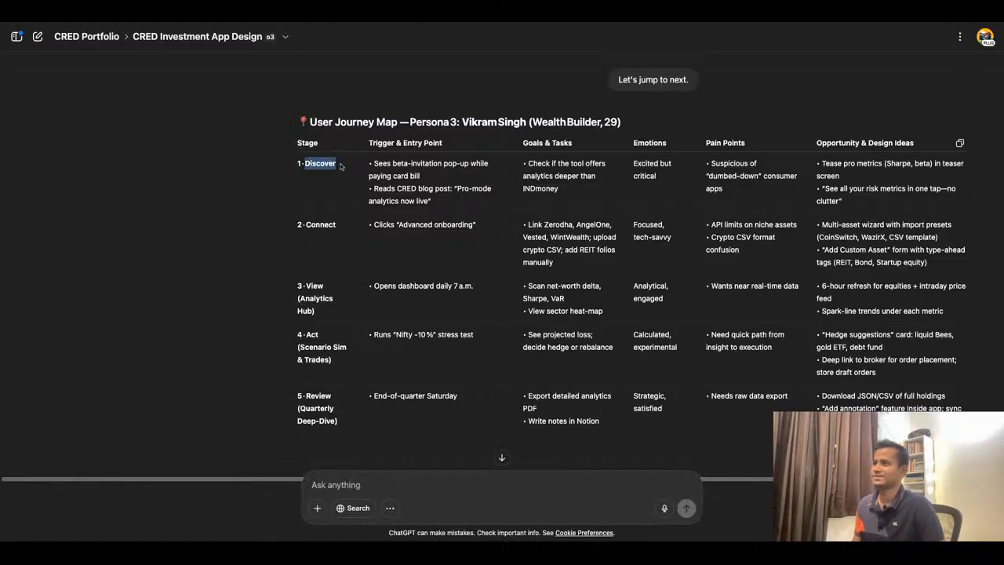
{"action": "left_click", "coordinate": [401, 18]}
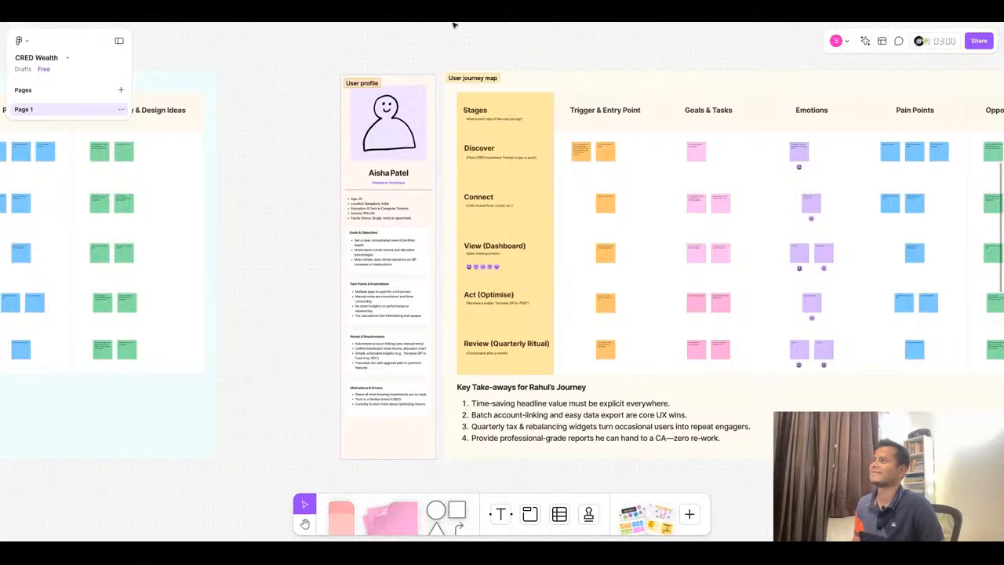
{"action": "left_click", "coordinate": [453, 25]}
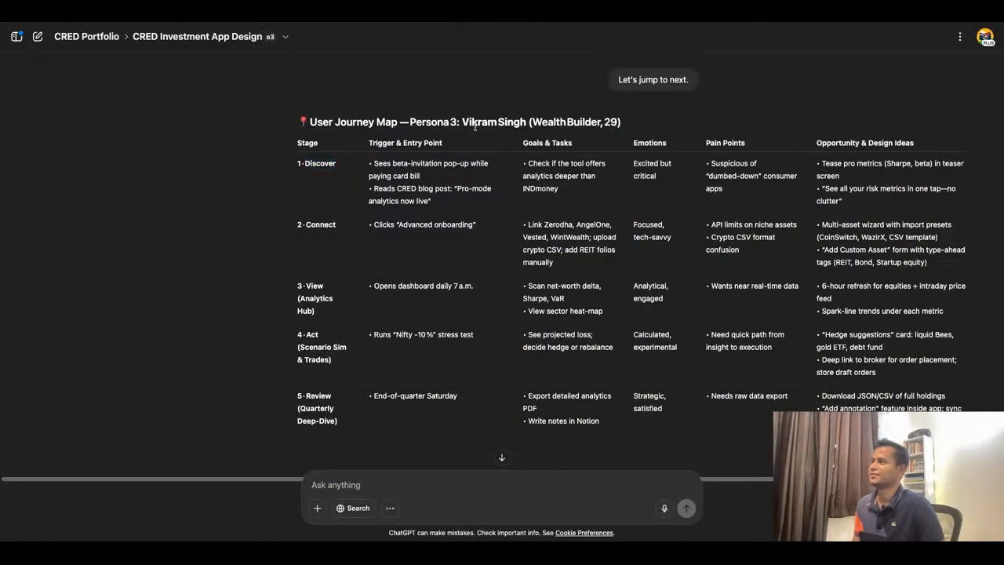
{"action": "left_click_drag", "start_coordinate": [462, 123], "coordinate": [621, 123]}
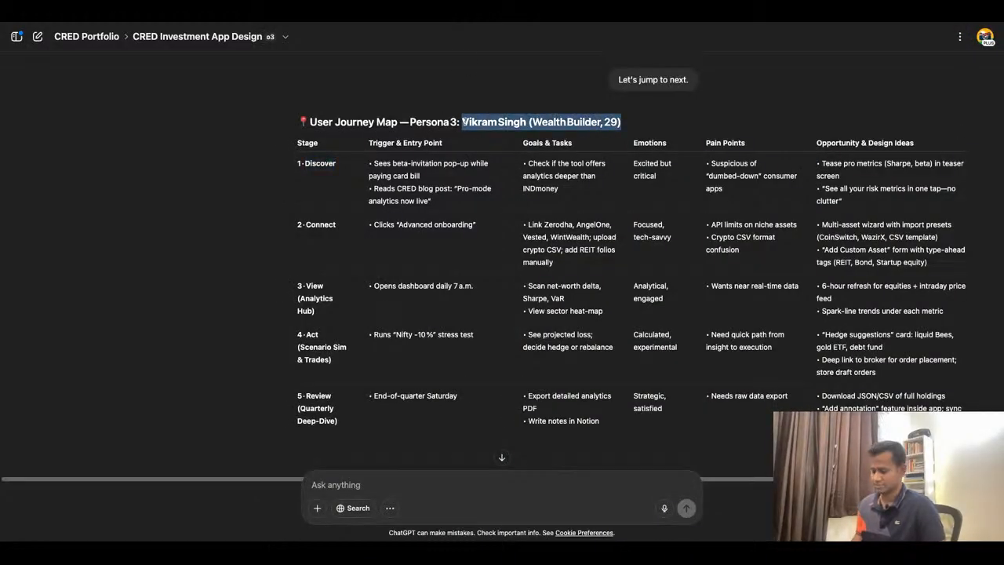
{"action": "left_click", "coordinate": [369, 24]}
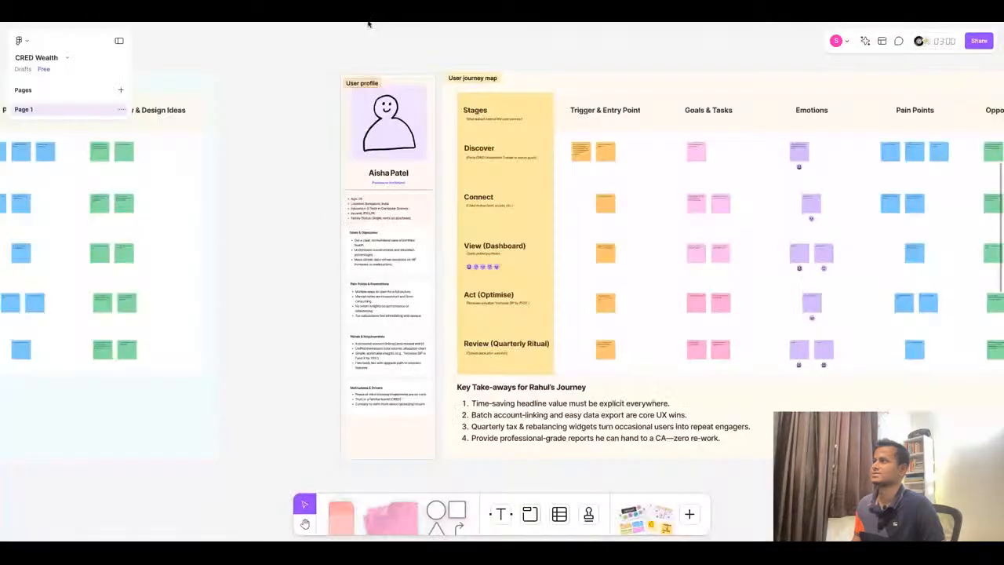
- Replace the duplicated profile card's name with the Persona 3 name copied from the ChatGPT journey map
{"action": "left_click", "coordinate": [406, 177]}
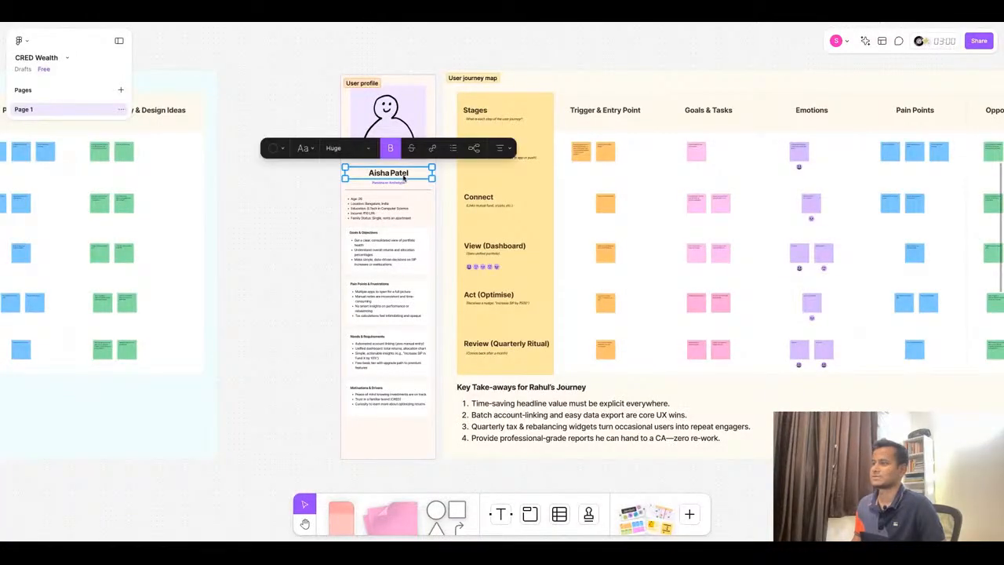
{"action": "scroll", "coordinate": [634, 197], "scroll_direction": "down", "scroll_amount": 5}
{"action": "scroll", "coordinate": [225, 203], "scroll_direction": "up", "scroll_amount": 5}
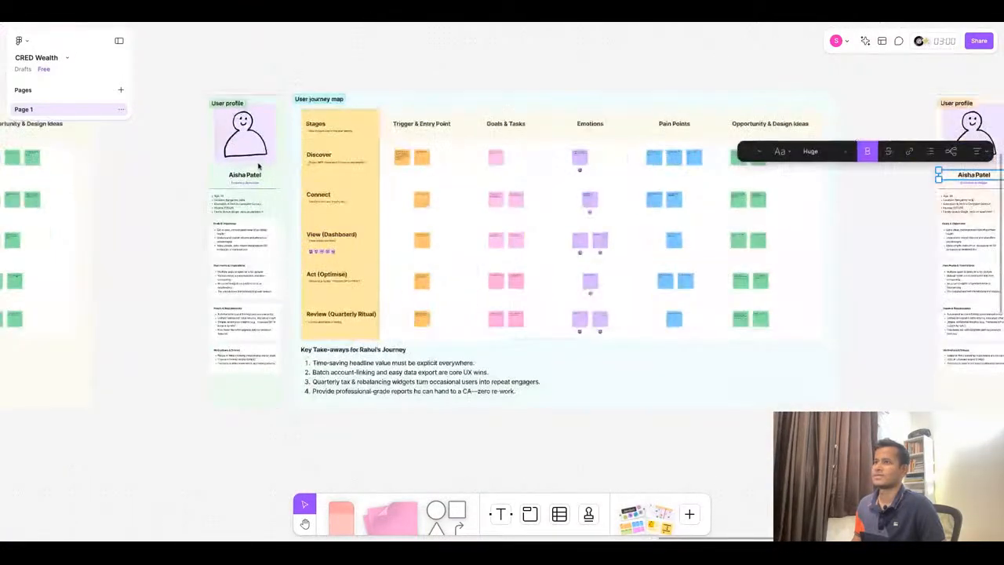
{"action": "scroll", "coordinate": [623, 179], "scroll_direction": "down", "scroll_amount": 3}
{"action": "scroll", "coordinate": [622, 168], "scroll_direction": "up", "scroll_amount": 6}
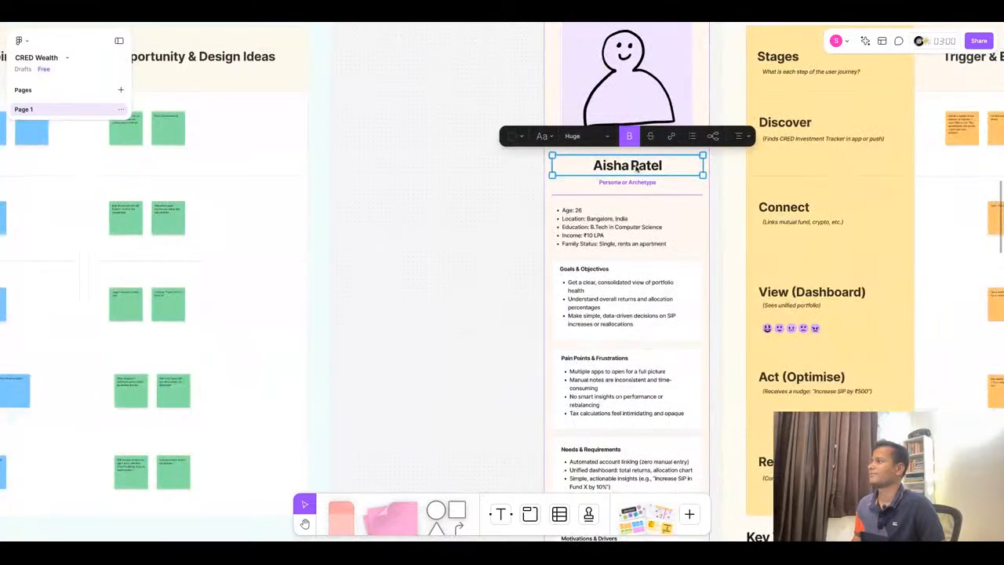
{"action": "double_click", "coordinate": [645, 165]}
{"action": "key", "text": "ctrl+Tab"}
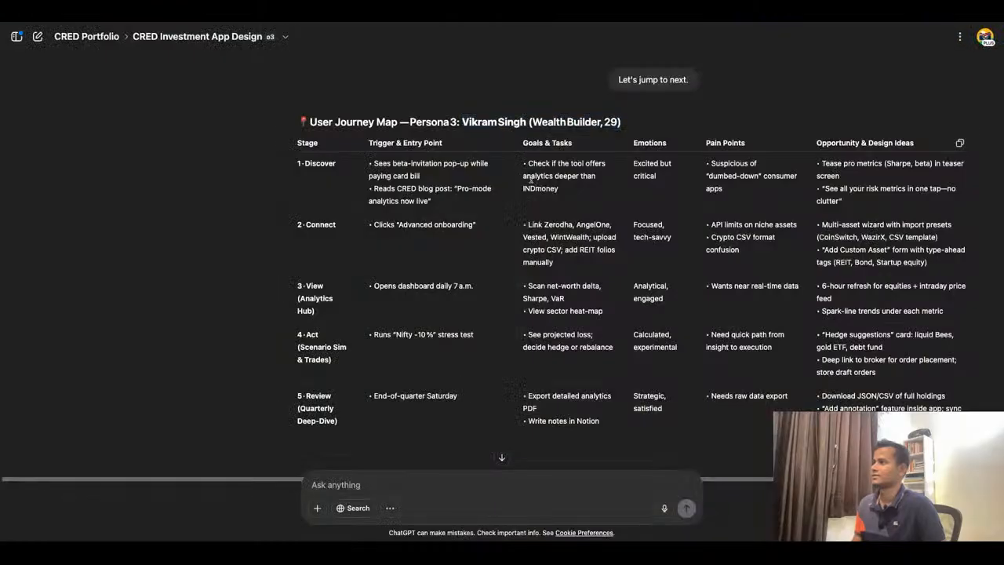
{"action": "left_click_drag", "start_coordinate": [462, 122], "coordinate": [528, 122]}
{"action": "key", "text": "ctrl+c"}
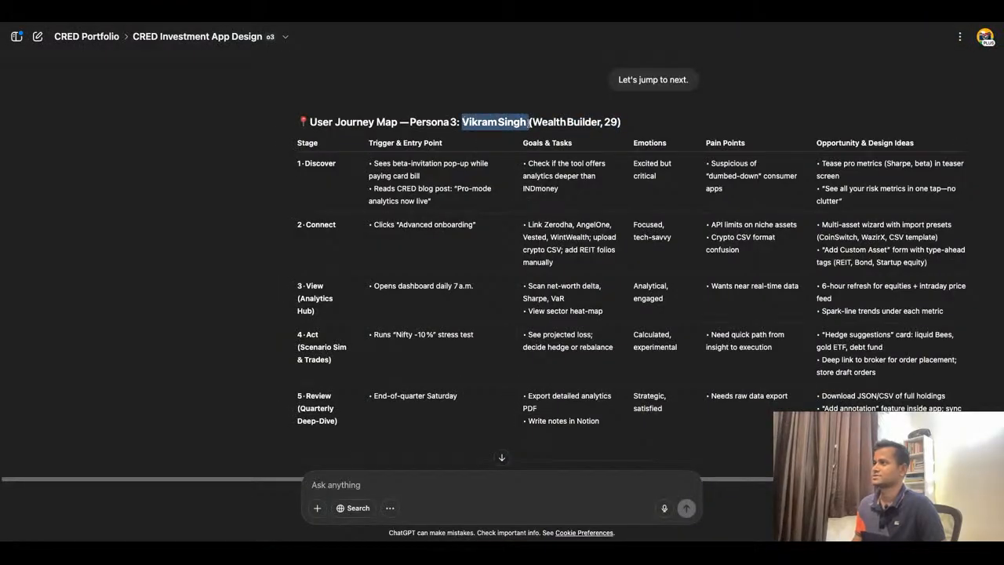
{"action": "scroll", "coordinate": [502, 298], "scroll_direction": "down", "scroll_amount": 3}
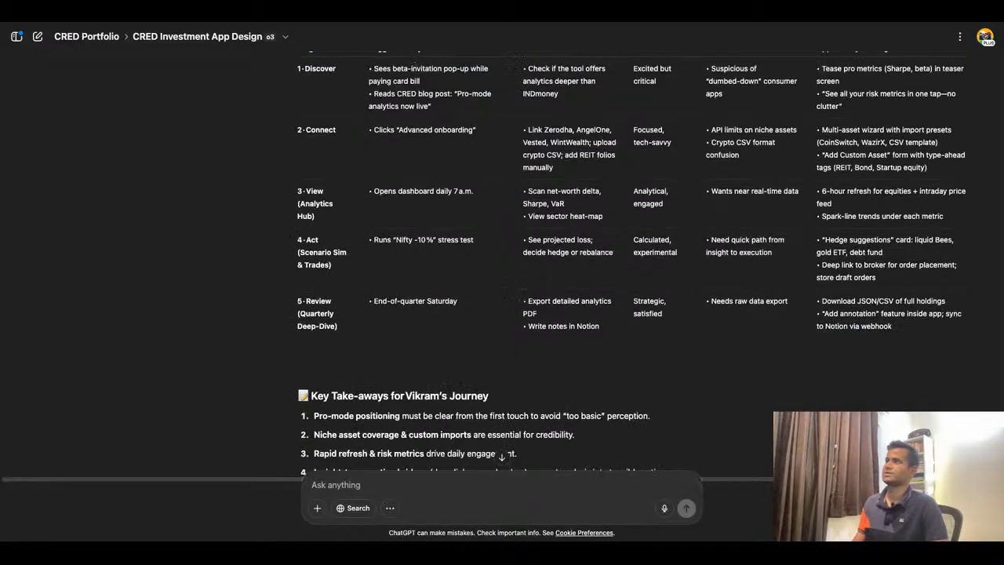
{"action": "key", "text": "ctrl+Tab"}
{"action": "triple_click", "coordinate": [632, 164]}
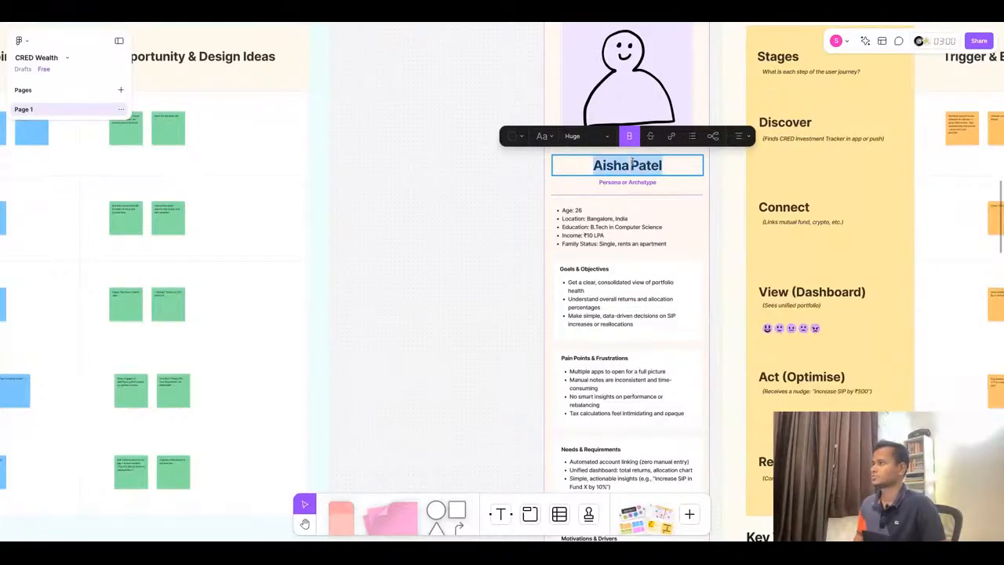
{"action": "key", "text": "ctrl+v"}
{"action": "scroll", "coordinate": [618, 259], "scroll_direction": "down", "scroll_amount": 5}
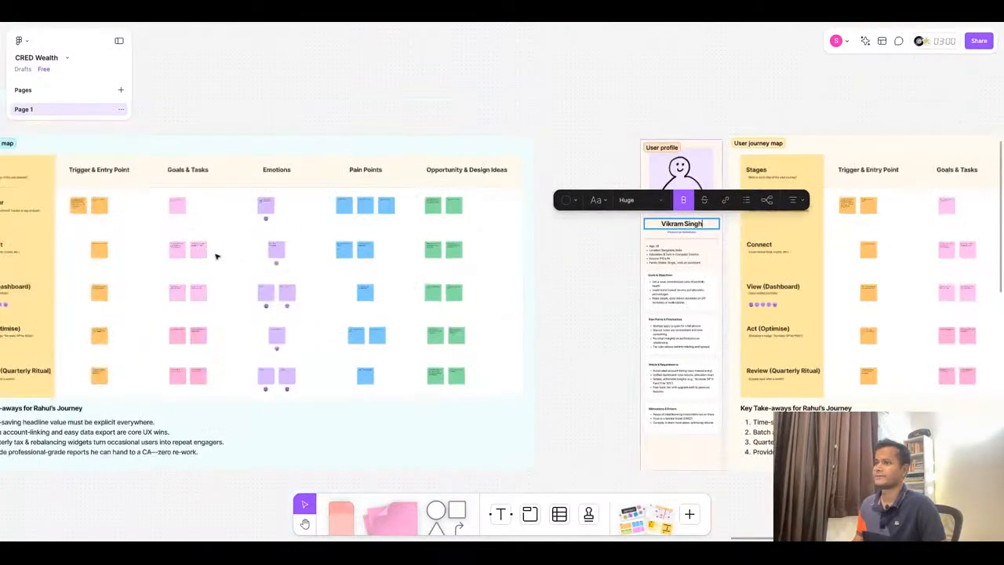
{"action": "scroll", "coordinate": [138, 233], "scroll_direction": "up", "scroll_amount": 5}
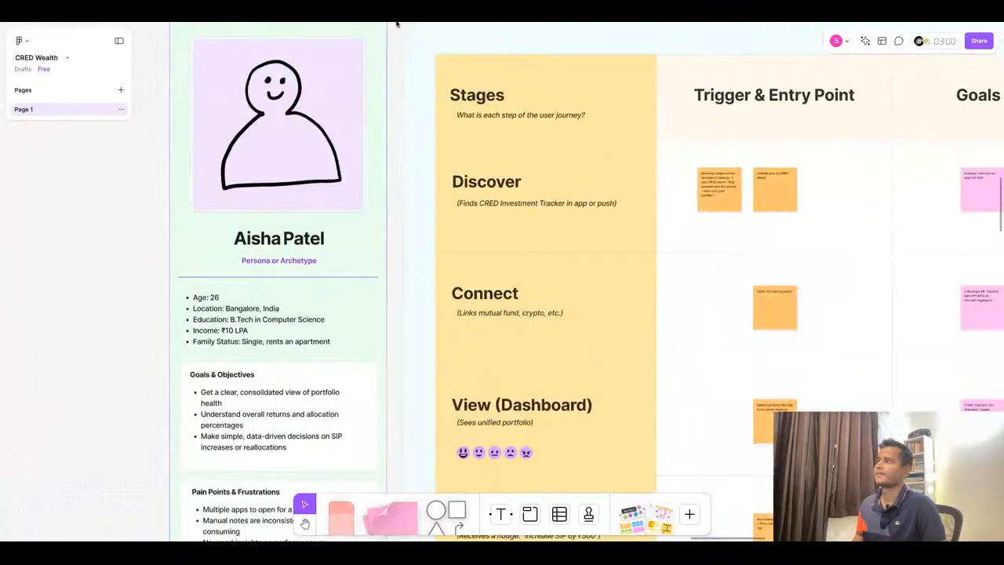
{"action": "key", "text": "ctrl+Tab"}
{"action": "scroll", "coordinate": [557, 251], "scroll_direction": "up", "scroll_amount": 20}
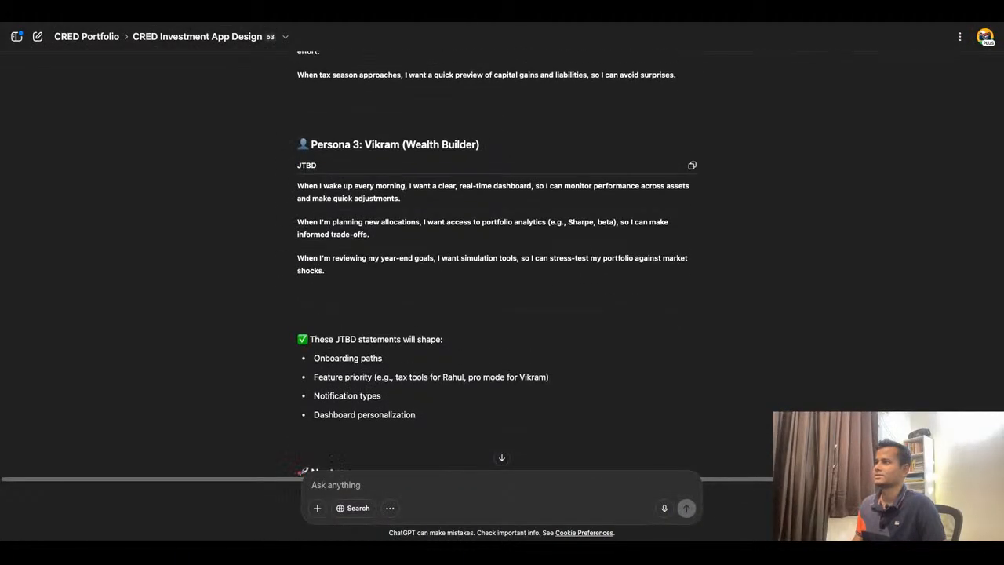
{"action": "scroll", "coordinate": [502, 259], "scroll_direction": "down", "scroll_amount": 15}
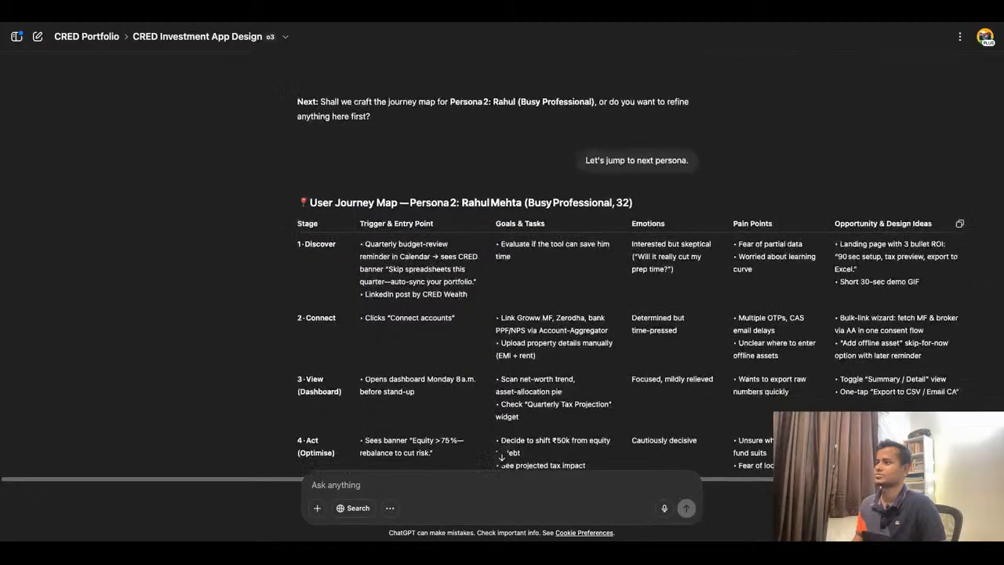
- Copy the Persona 2 name "Rahul Mehta" from the ChatGPT journey map and replace the second profile card's name with it
{"action": "left_click_drag", "start_coordinate": [462, 196], "coordinate": [521, 197]}
{"action": "key", "text": "ctrl+c"}
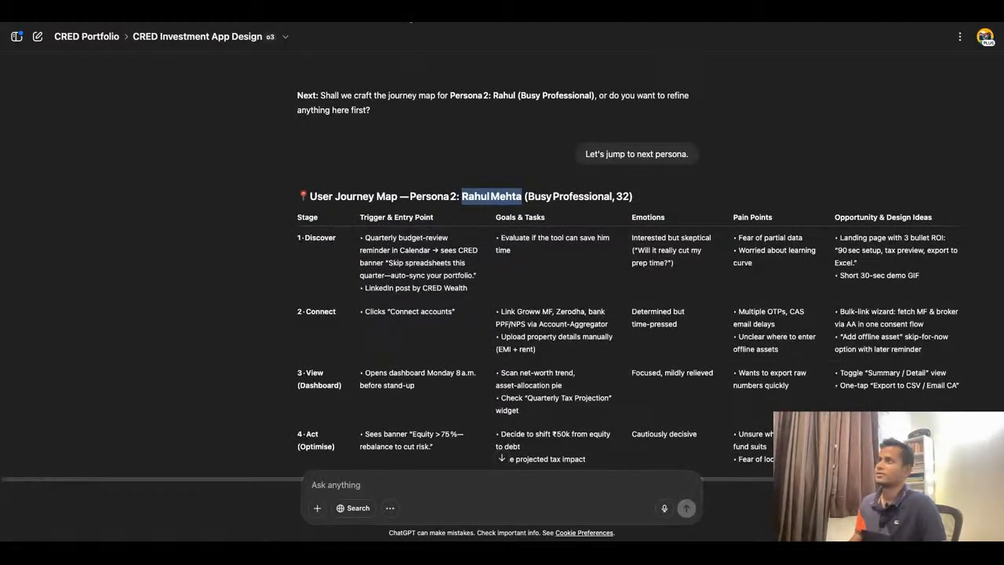
{"action": "left_click", "coordinate": [419, 14]}
{"action": "double_click", "coordinate": [273, 241]}
{"action": "key", "text": "ctrl+a"}
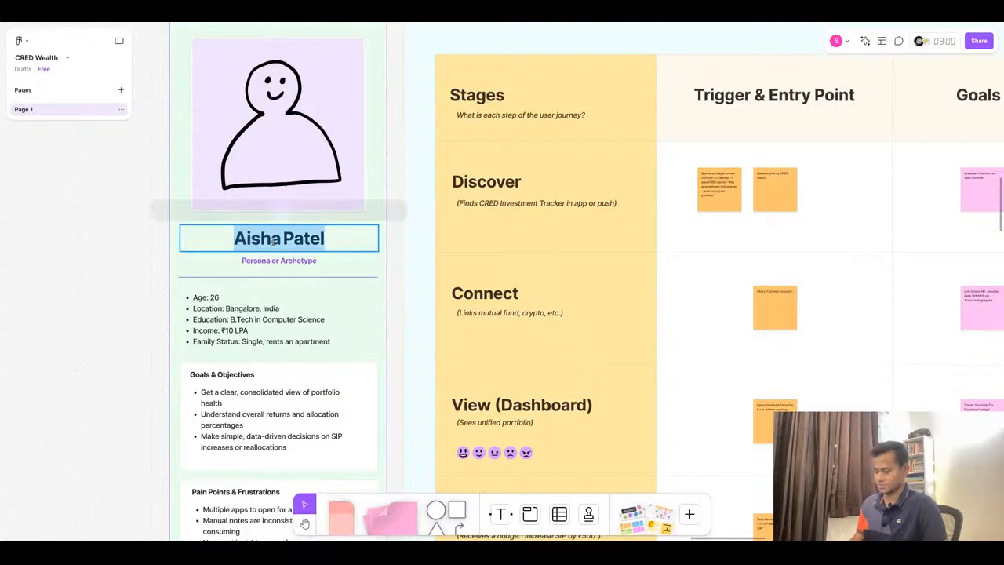
{"action": "key", "text": "ctrl+v"}
- Copy Rahul Mehta's demographics list from the Persona 2 sheet and paste it over the demographics on his profile card
{"action": "scroll", "coordinate": [342, 296], "scroll_direction": "down", "scroll_amount": 5}
{"action": "scroll", "coordinate": [343, 295], "scroll_direction": "down", "scroll_amount": 5}
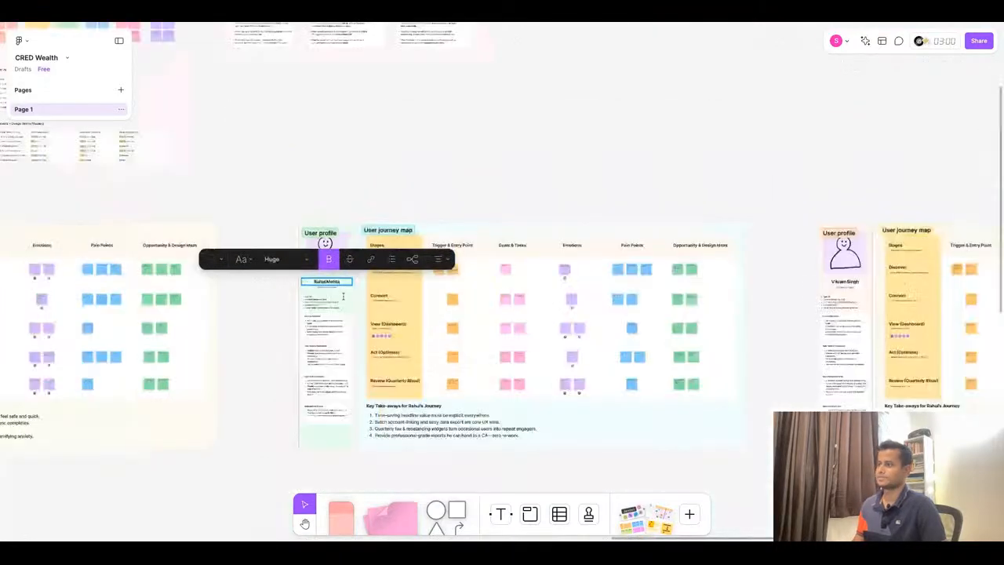
{"action": "scroll", "coordinate": [599, 230], "scroll_direction": "down", "scroll_amount": 5}
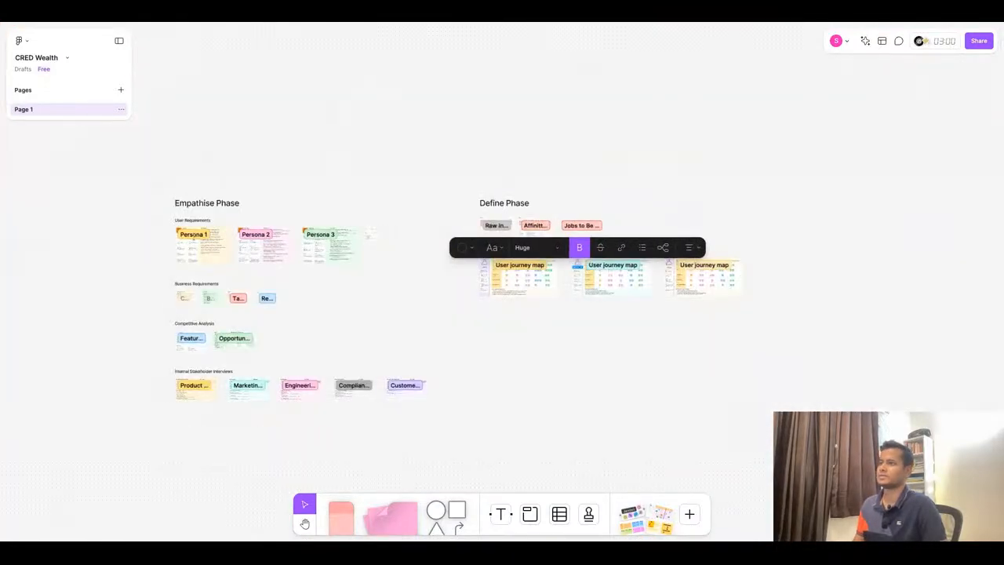
{"action": "scroll", "coordinate": [266, 245], "scroll_direction": "up", "scroll_amount": 15}
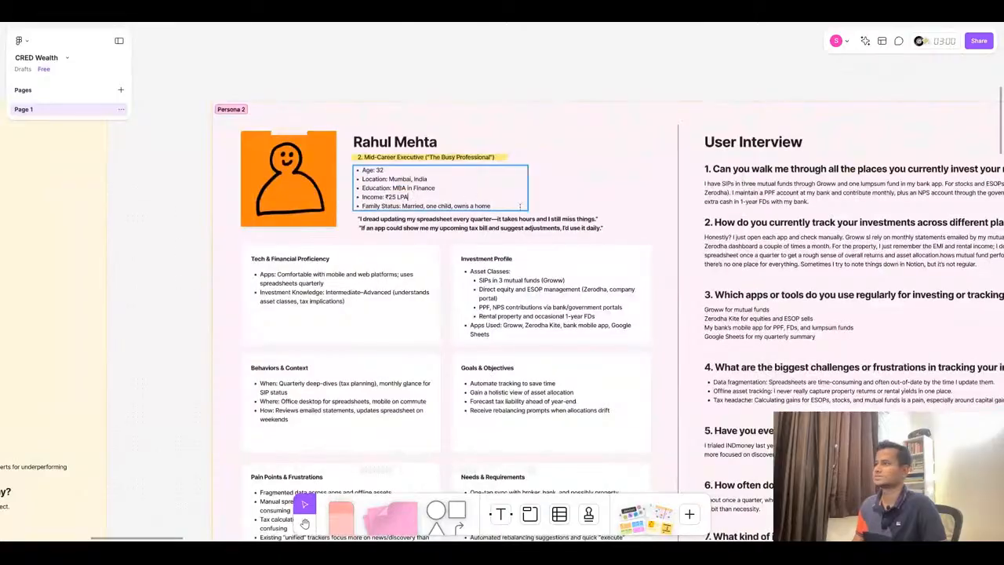
{"action": "left_click", "coordinate": [518, 208]}
{"action": "key", "text": "ctrl+a"}
{"action": "key", "text": "ctrl+c"}
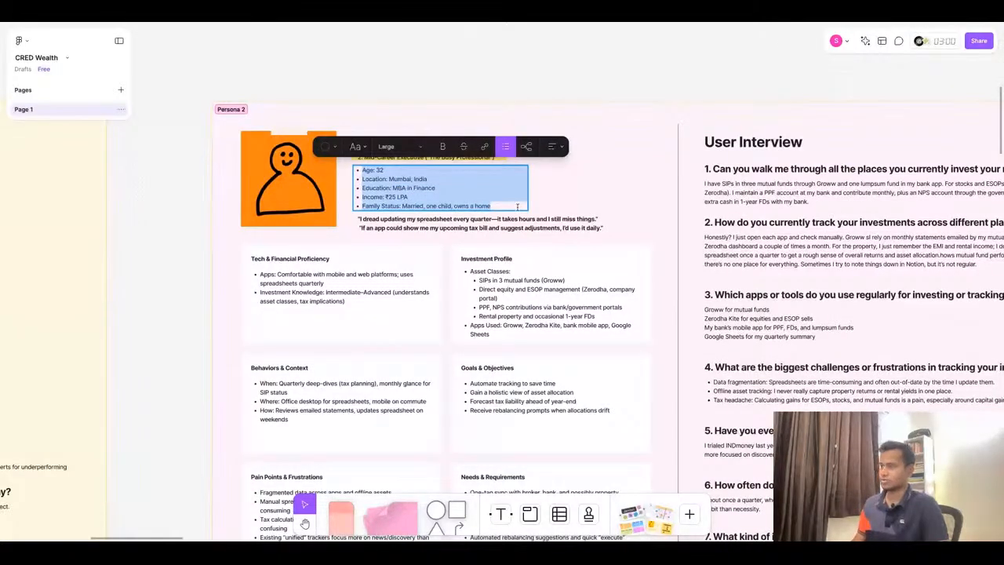
{"action": "scroll", "coordinate": [518, 207], "scroll_direction": "down", "scroll_amount": 10}
{"action": "left_click", "coordinate": [319, 179]}
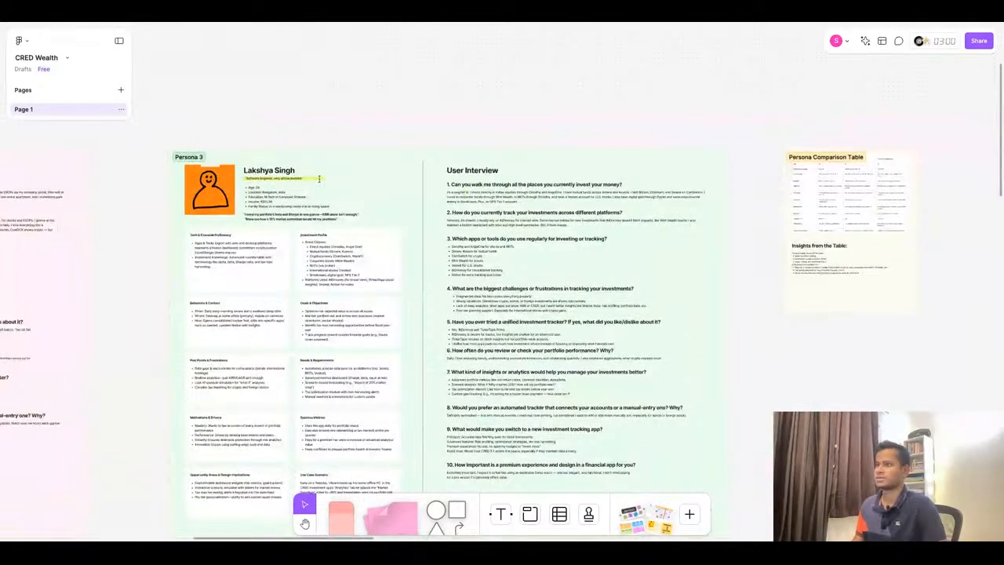
{"action": "scroll", "coordinate": [251, 184], "scroll_direction": "down", "scroll_amount": 10}
{"action": "scroll", "coordinate": [686, 238], "scroll_direction": "up", "scroll_amount": 8}
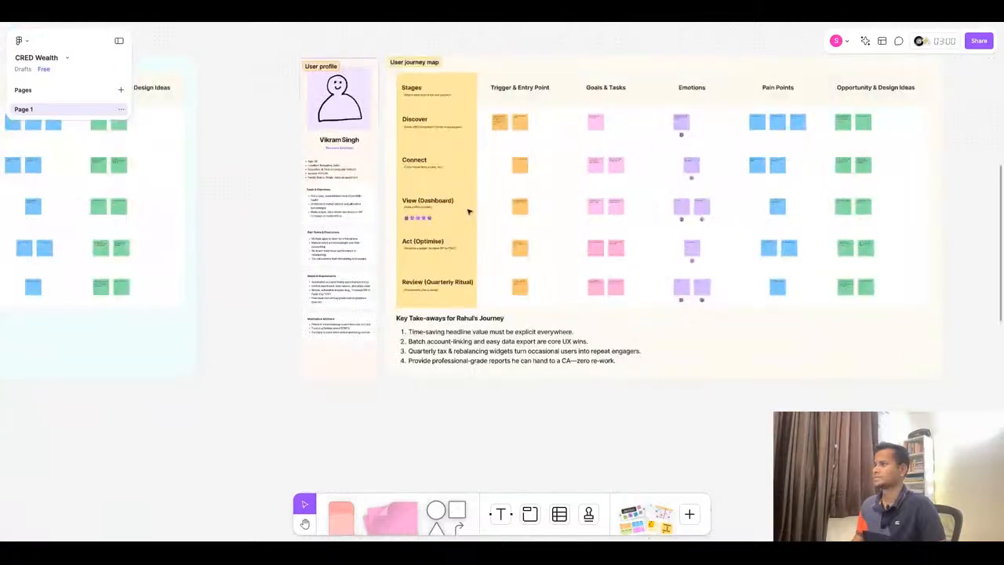
{"action": "scroll", "coordinate": [399, 193], "scroll_direction": "up", "scroll_amount": 3}
{"action": "left_click", "coordinate": [271, 160]}
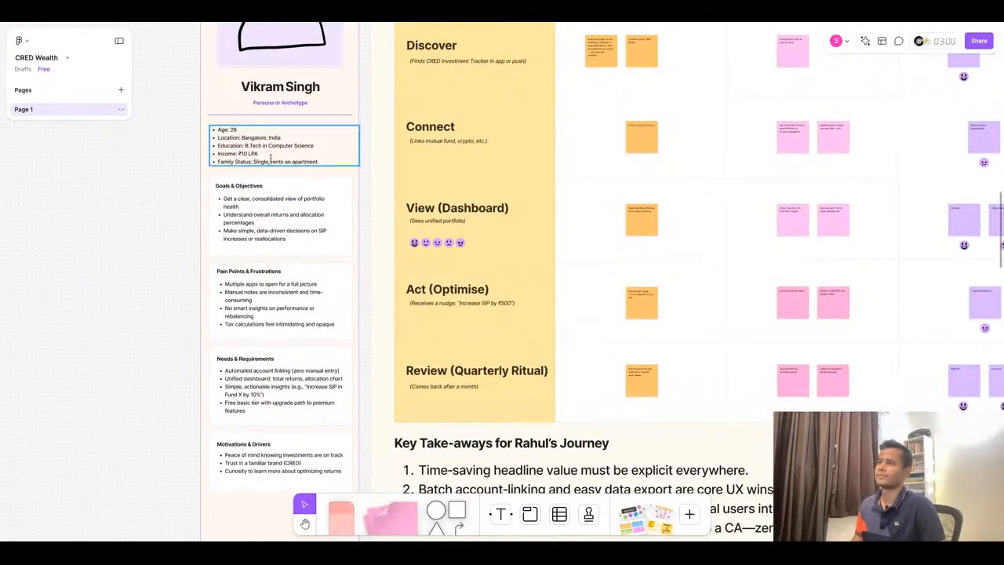
{"action": "scroll", "coordinate": [385, 206], "scroll_direction": "down", "scroll_amount": 5}
{"action": "scroll", "coordinate": [161, 184], "scroll_direction": "up", "scroll_amount": 3}
{"action": "scroll", "coordinate": [161, 184], "scroll_direction": "up", "scroll_amount": 3}
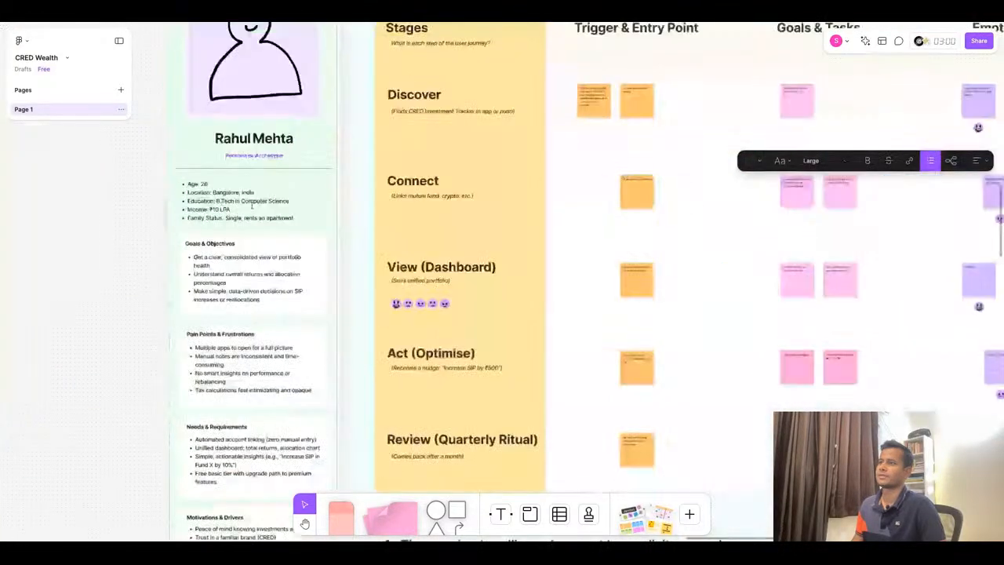
{"action": "triple_click", "coordinate": [251, 206]}
{"action": "double_click", "coordinate": [252, 206]}
{"action": "triple_click", "coordinate": [252, 205]}
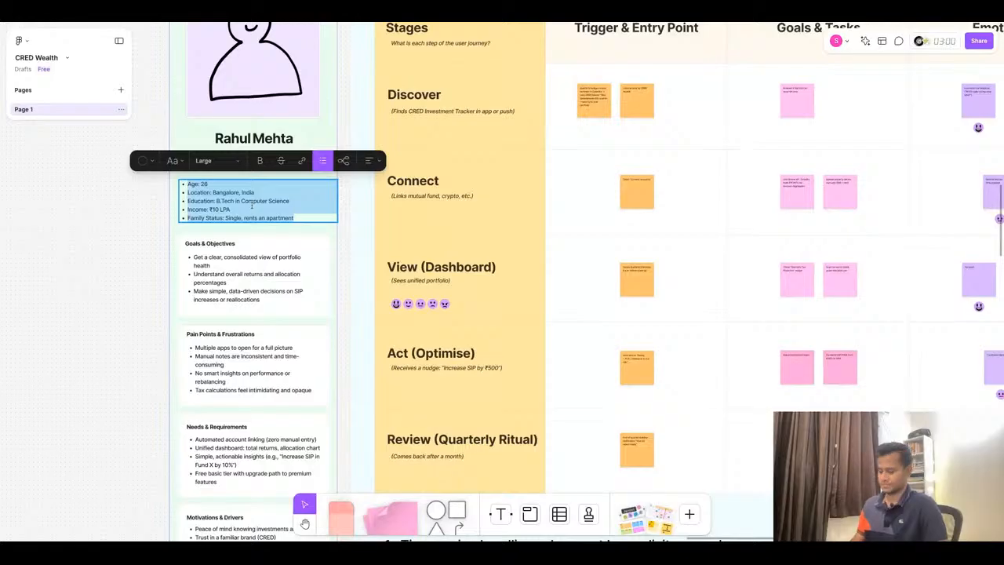
{"action": "key", "text": "ctrl+v"}
- Copy the Persona 3 sheet's demographics list (Age 29, Bangalore, M.Tech, ₹20 LPA) and paste it into the Vikram Singh profile card
{"action": "scroll", "coordinate": [582, 255], "scroll_direction": "down", "scroll_amount": 10}
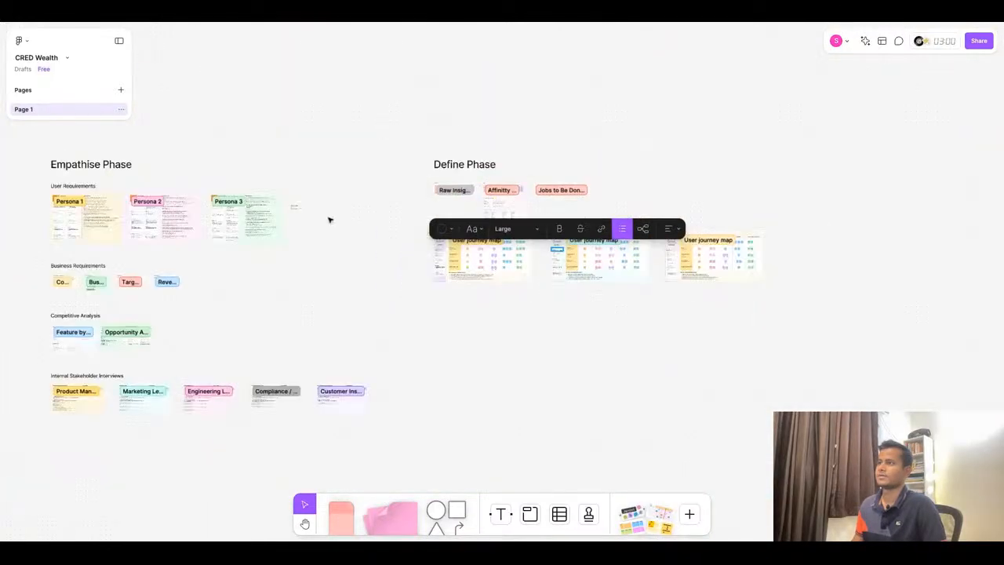
{"action": "scroll", "coordinate": [330, 217], "scroll_direction": "up", "scroll_amount": 10}
{"action": "scroll", "coordinate": [295, 169], "scroll_direction": "up", "scroll_amount": 4}
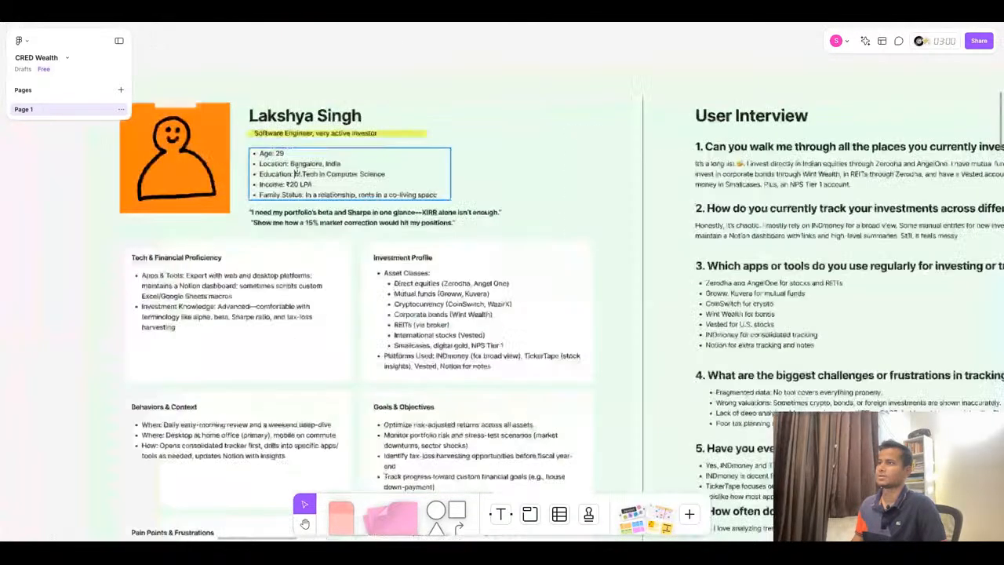
{"action": "double_click", "coordinate": [329, 182]}
{"action": "triple_click", "coordinate": [328, 182]}
{"action": "key", "text": "ctrl+c"}
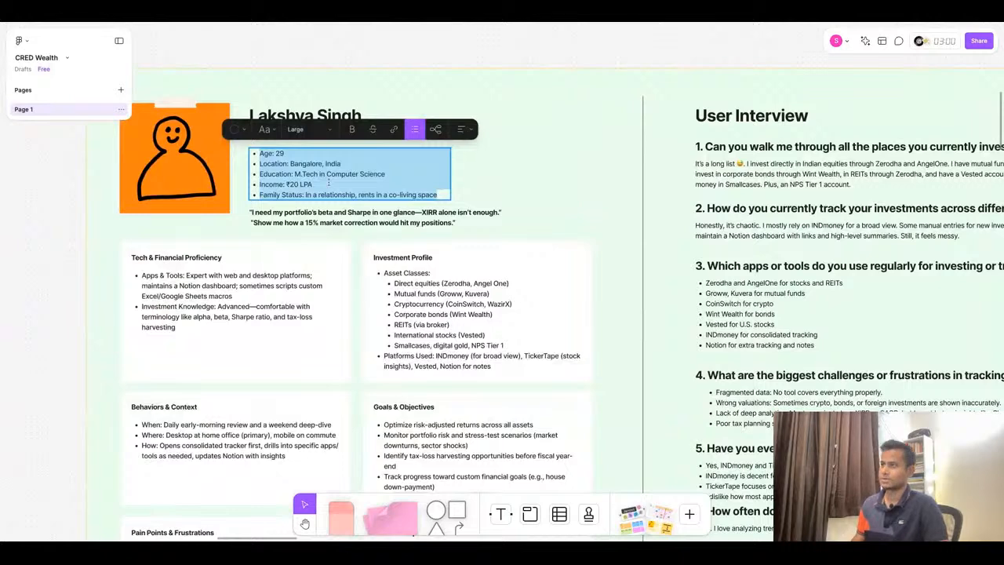
{"action": "scroll", "coordinate": [329, 182], "scroll_direction": "down", "scroll_amount": 10}
{"action": "scroll", "coordinate": [720, 255], "scroll_direction": "up", "scroll_amount": 5}
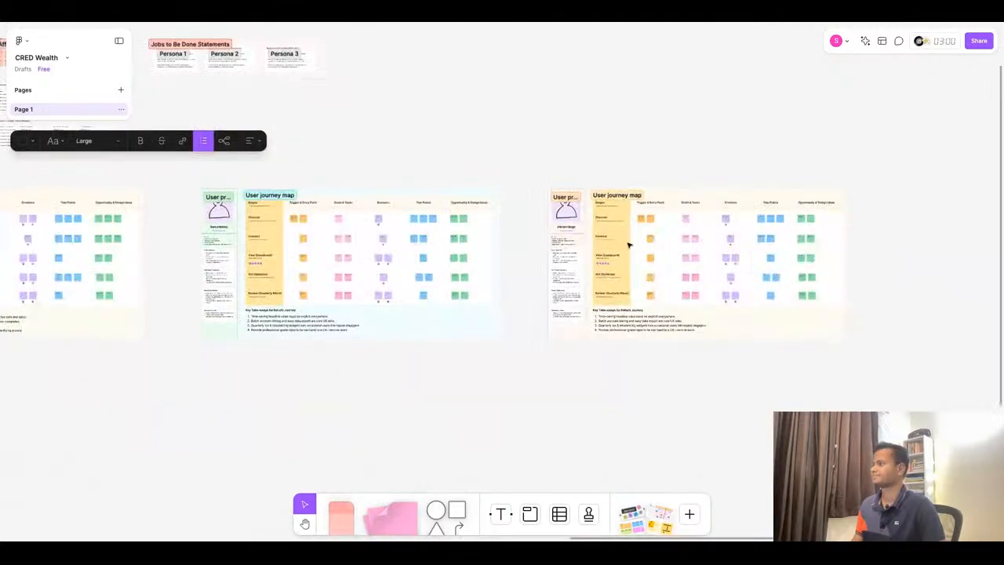
{"action": "scroll", "coordinate": [627, 245], "scroll_direction": "up", "scroll_amount": 5}
{"action": "double_click", "coordinate": [320, 257]}
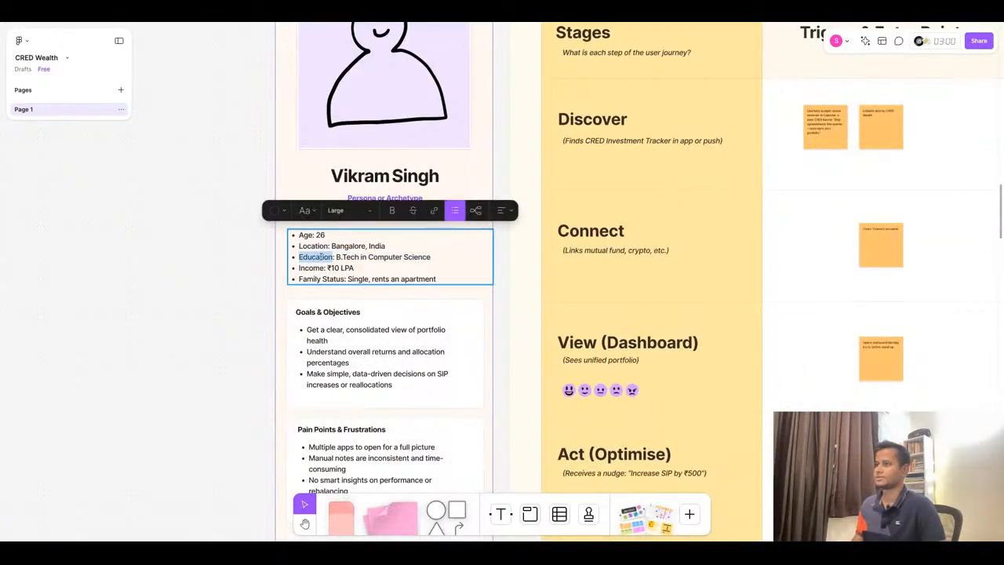
{"action": "key", "text": "ctrl+a"}
{"action": "key", "text": "ctrl+v"}
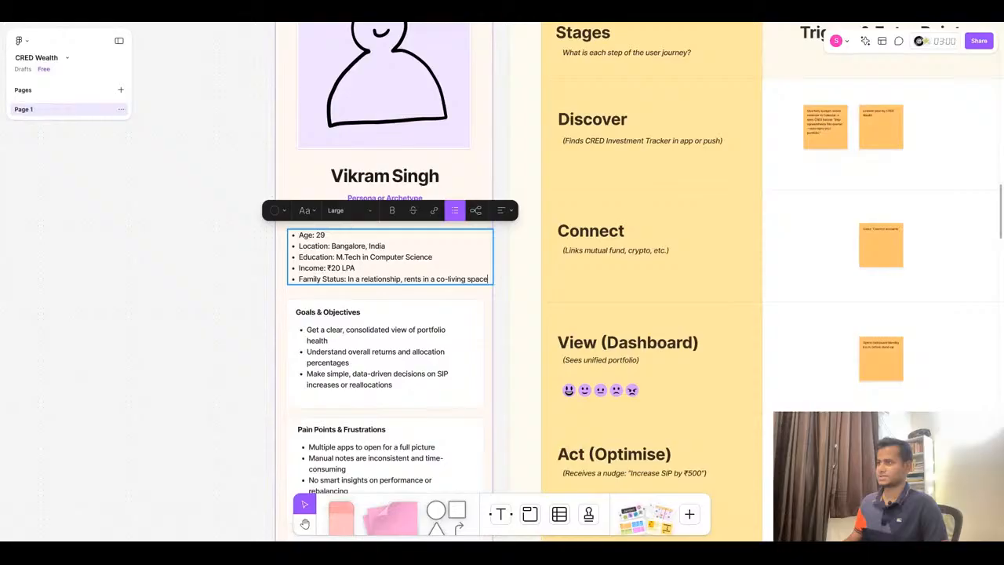
{"action": "left_click", "coordinate": [233, 283]}
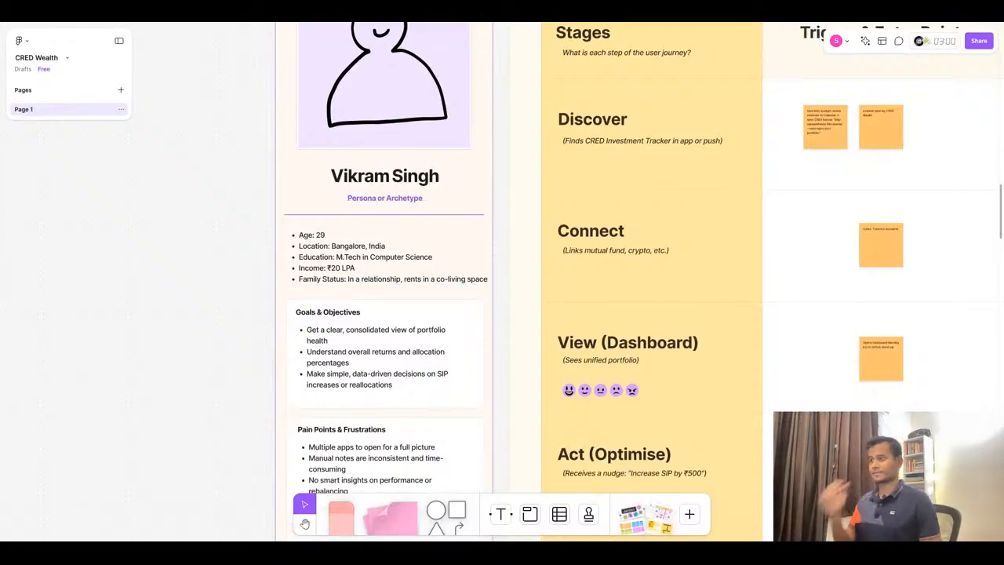
- Replace the first Discover trigger sticky with "Sees beta-invitation pop-up while paying card bill" copied from the Persona 3 journey map
{"action": "scroll", "coordinate": [374, 211], "scroll_direction": "down", "scroll_amount": 6}
{"action": "scroll", "coordinate": [603, 263], "scroll_direction": "up", "scroll_amount": 3}
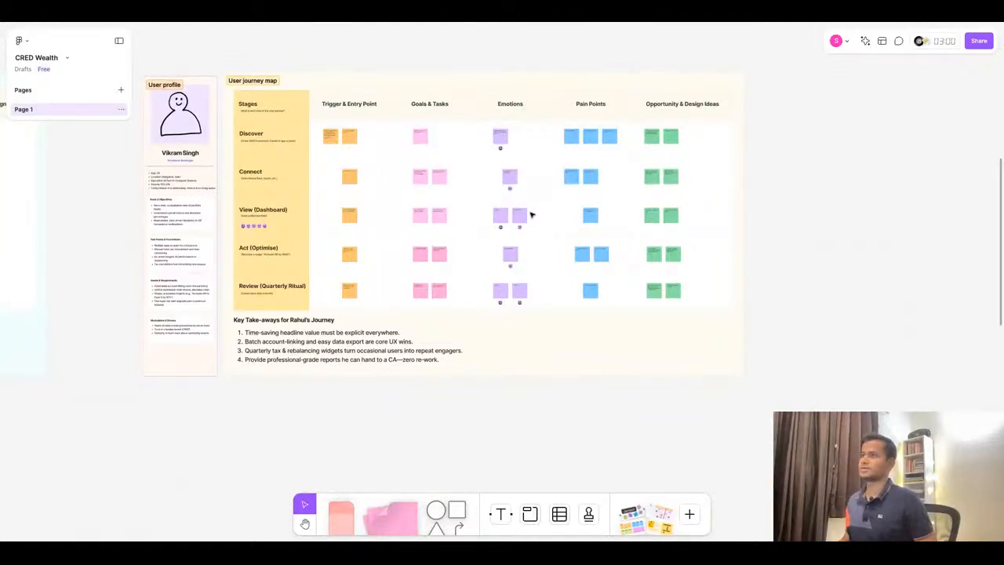
{"action": "scroll", "coordinate": [331, 108], "scroll_direction": "up", "scroll_amount": 3}
{"action": "left_click", "coordinate": [440, 15]}
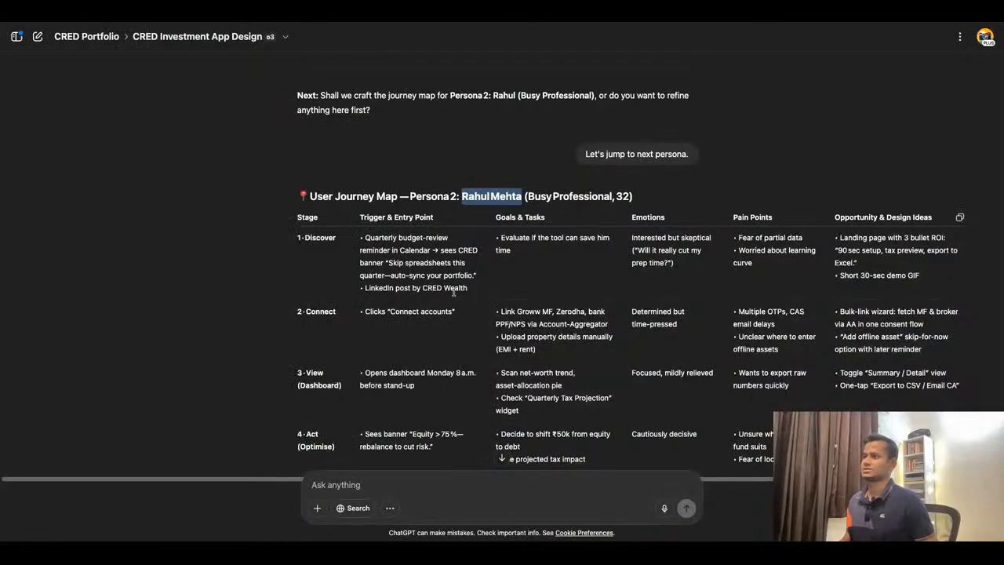
{"action": "scroll", "coordinate": [453, 292], "scroll_direction": "down", "scroll_amount": 1}
{"action": "scroll", "coordinate": [452, 292], "scroll_direction": "down", "scroll_amount": 2}
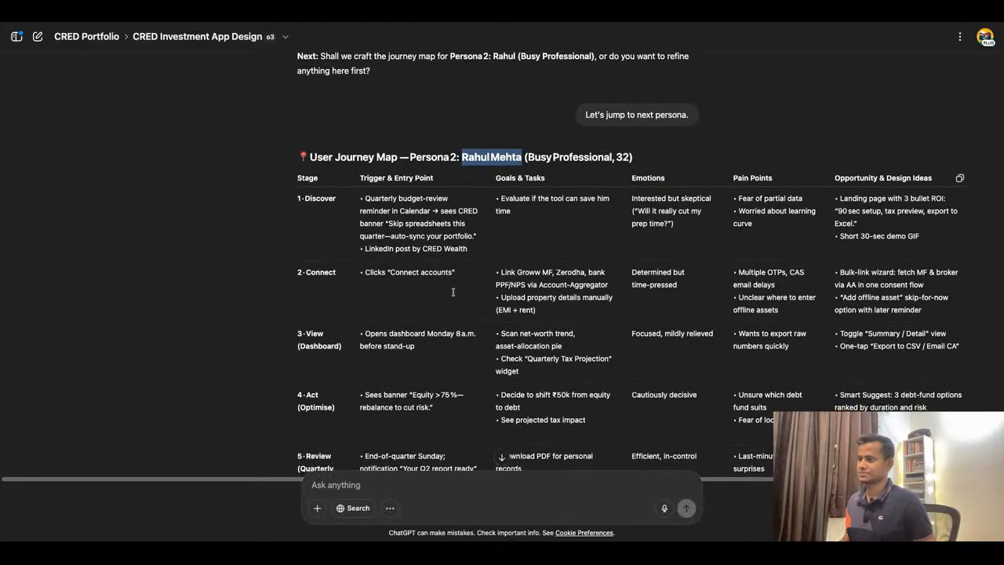
{"action": "scroll", "coordinate": [406, 218], "scroll_direction": "down", "scroll_amount": 15}
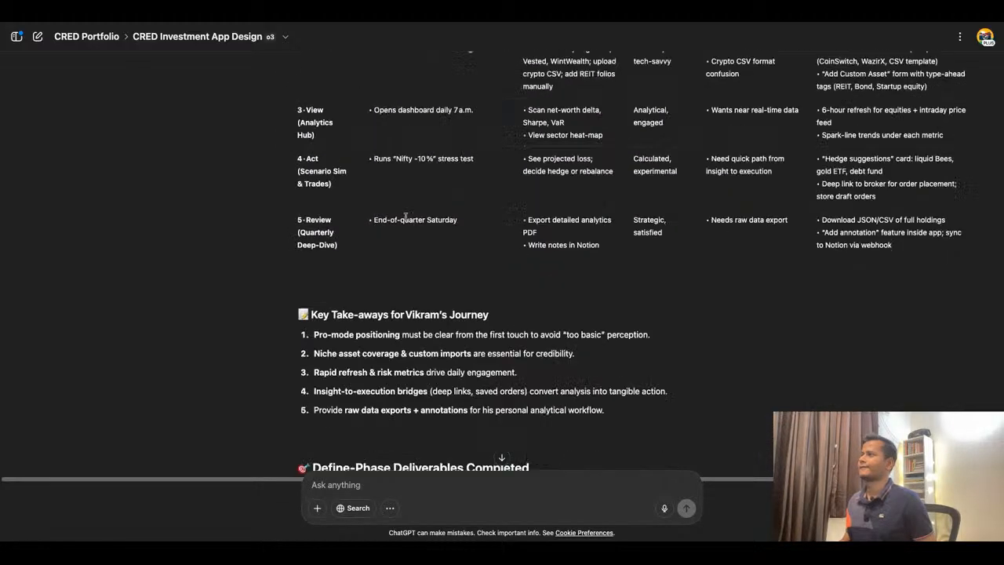
{"action": "scroll", "coordinate": [406, 218], "scroll_direction": "up", "scroll_amount": 8}
{"action": "scroll", "coordinate": [502, 266], "scroll_direction": "down", "scroll_amount": 2}
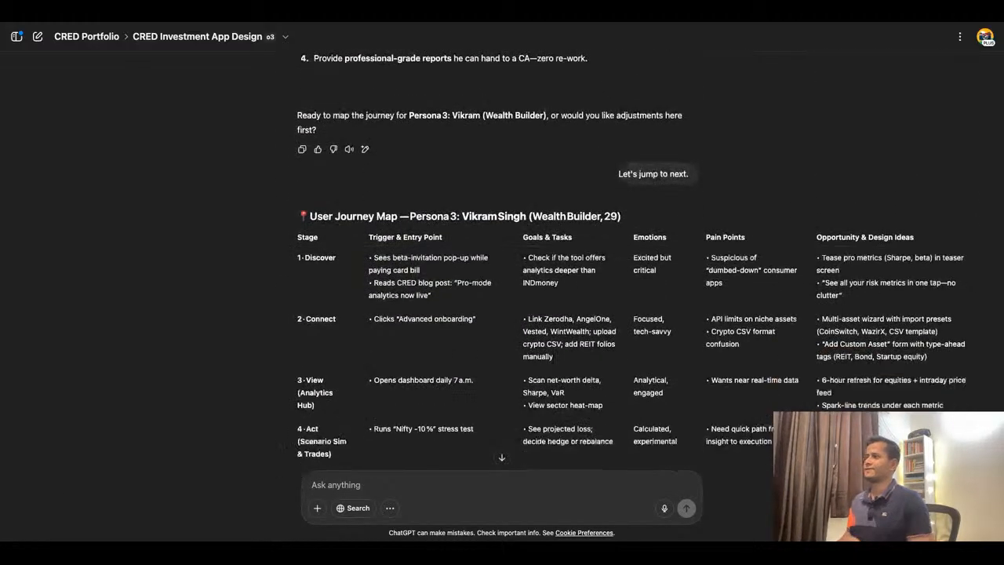
{"action": "triple_click", "coordinate": [406, 245]}
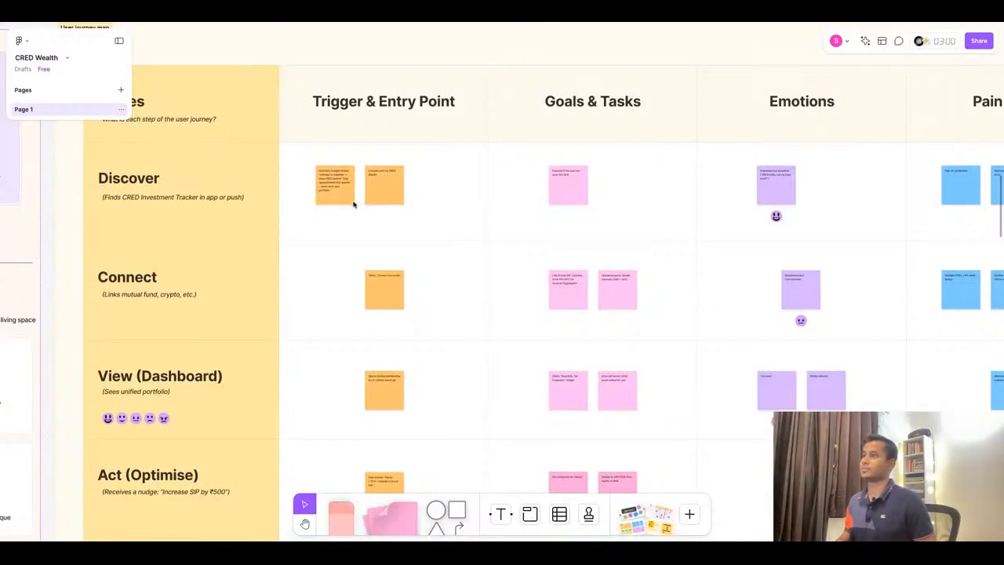
{"action": "double_click", "coordinate": [329, 183]}
{"action": "key", "text": "ctrl+v"}
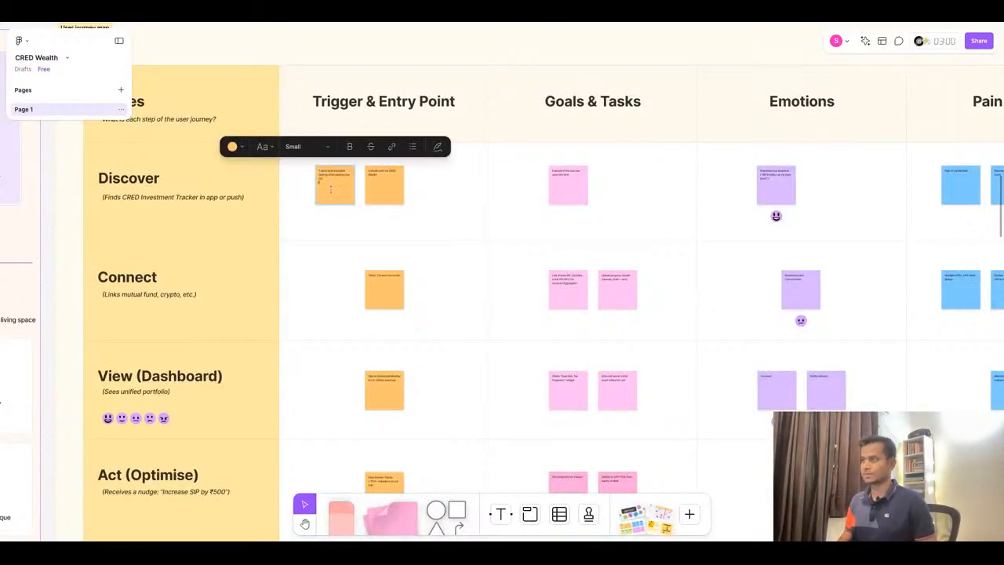
{"action": "scroll", "coordinate": [328, 184], "scroll_direction": "up", "scroll_amount": 5}
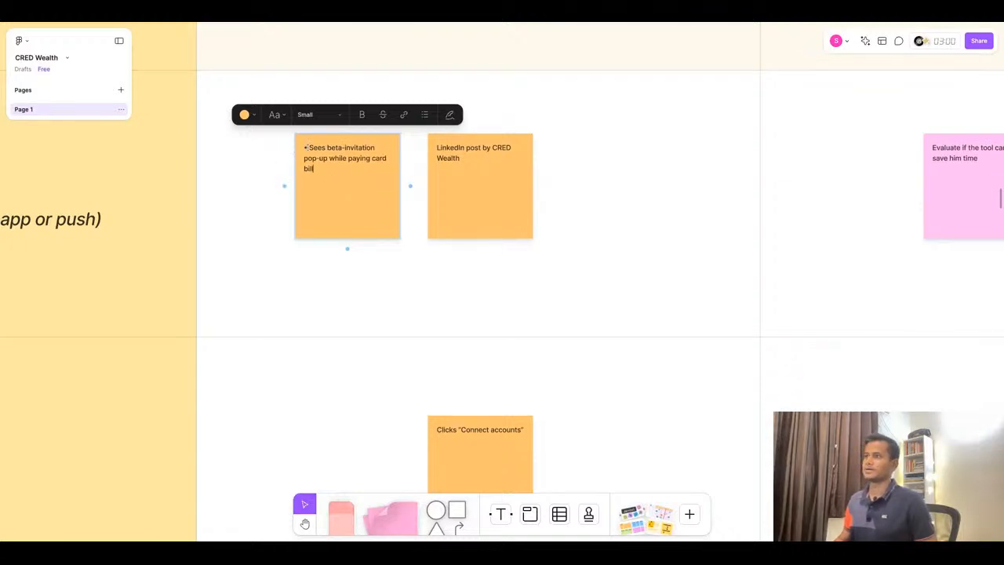
{"action": "key", "text": "BackSpace"}
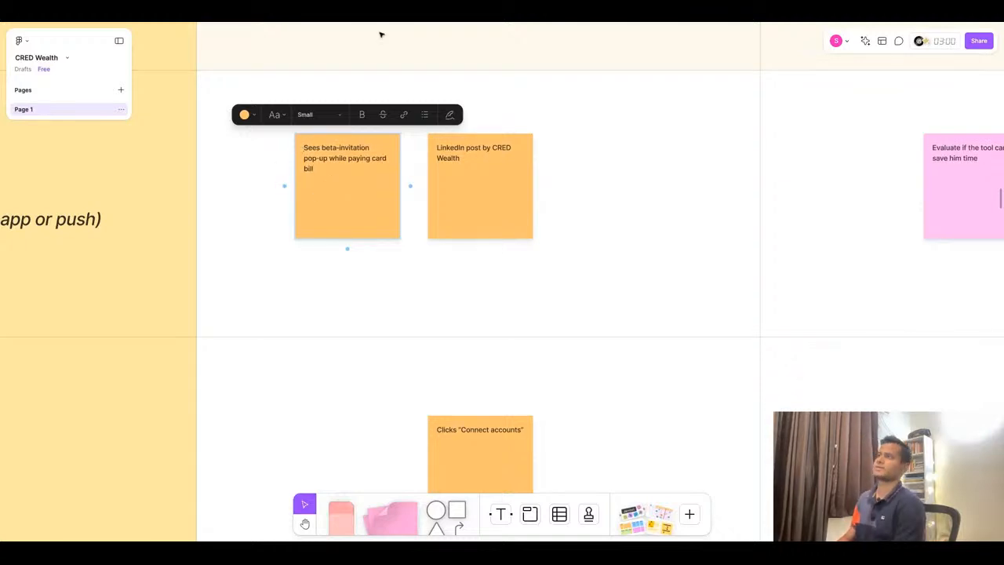
- Replace the second Discover trigger sticky with "Reads CRED blog post: "Pro-mode analytics now live"" copied from ChatGPT
{"action": "left_click", "coordinate": [400, 14]}
{"action": "triple_click", "coordinate": [447, 268]}
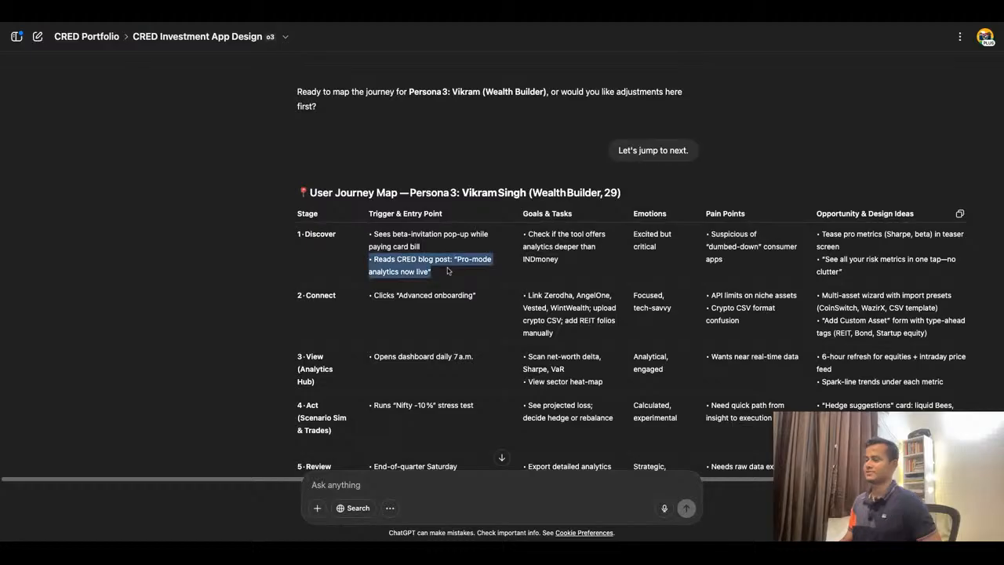
{"action": "left_click", "coordinate": [367, 14]}
{"action": "left_click", "coordinate": [475, 169]}
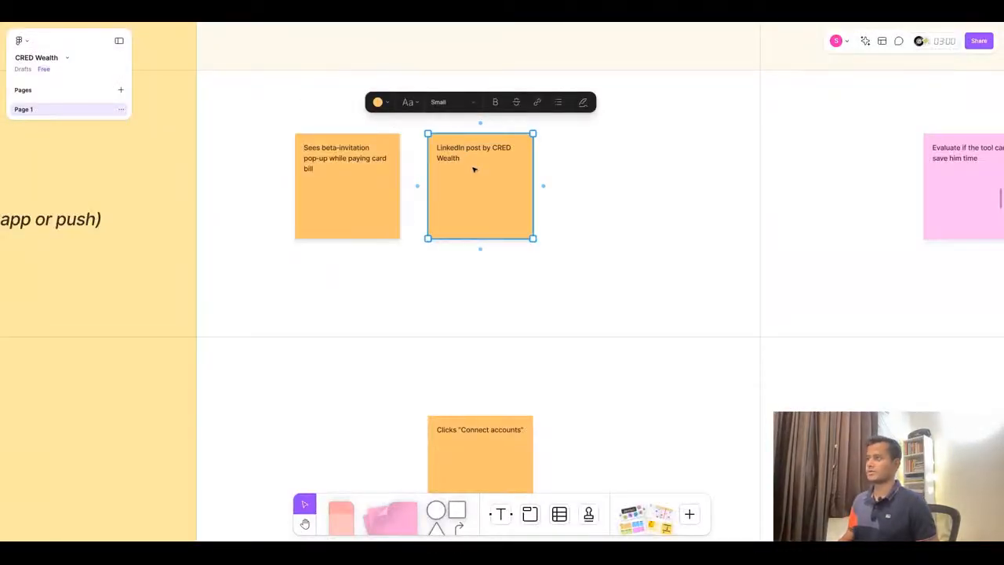
{"action": "double_click", "coordinate": [473, 160]}
{"action": "type", "text": "• Reads CRED blog post: \"Pro-mode analytics now live\""}
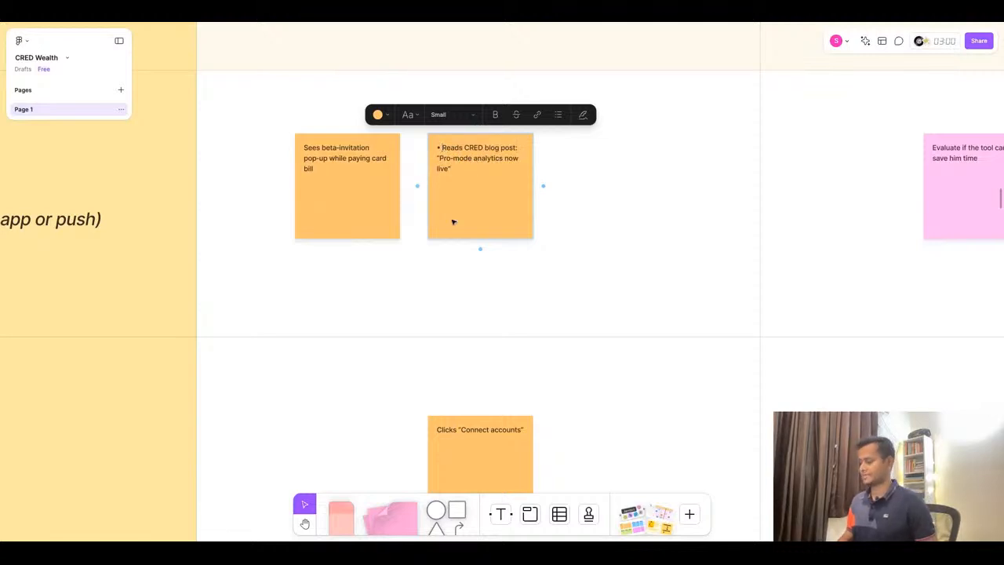
{"action": "key", "text": "BackSpace"}
{"action": "key", "text": "BackSpace"}
- Replace the Discover Goals & Tasks sticky with "Check if the tool offers analytics deeper than INDmoney" copied from ChatGPT
{"action": "key", "text": "ctrl+Tab"}
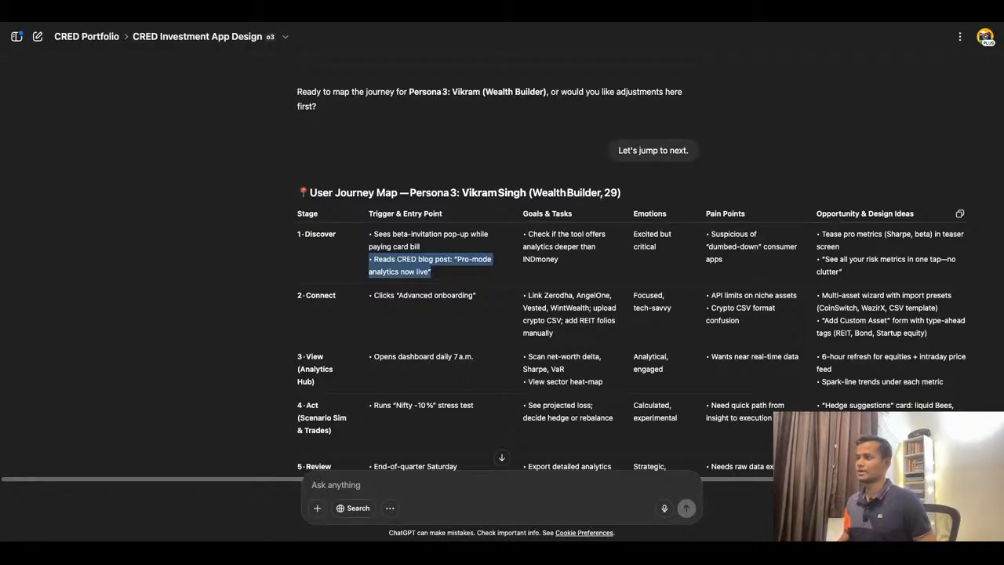
{"action": "left_click", "coordinate": [566, 267]}
{"action": "left_click_drag", "start_coordinate": [570, 267], "coordinate": [527, 234]}
{"action": "key", "text": "ctrl+c"}
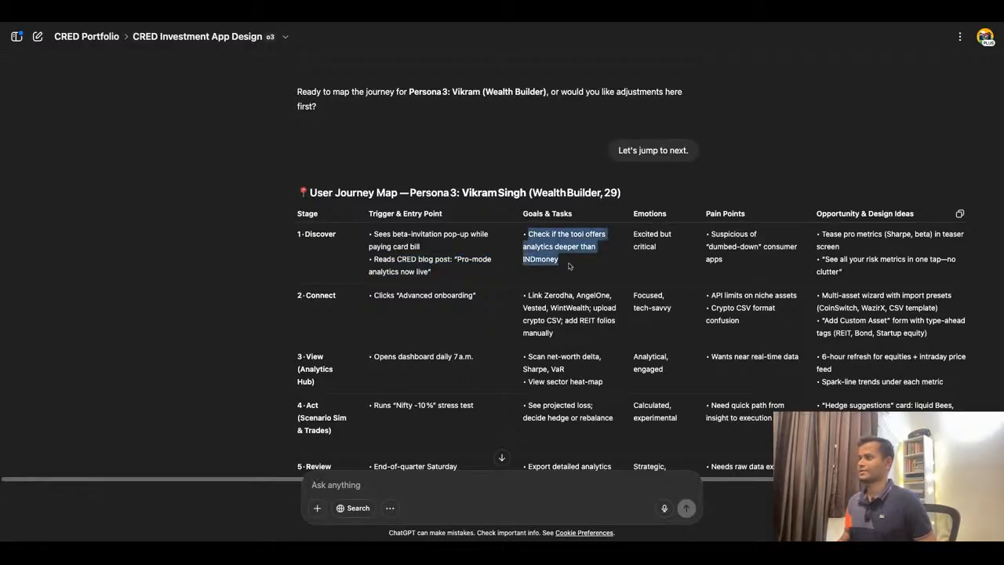
{"action": "left_click", "coordinate": [394, 19]}
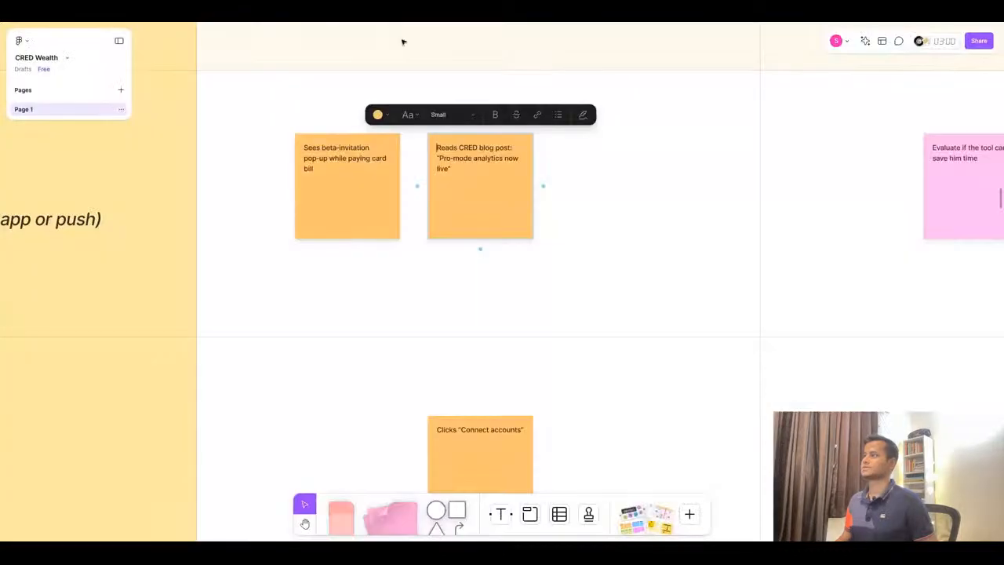
{"action": "scroll", "coordinate": [442, 190], "scroll_direction": "right", "scroll_amount": 5}
{"action": "double_click", "coordinate": [514, 158]}
{"action": "key", "text": "ctrl+a"}
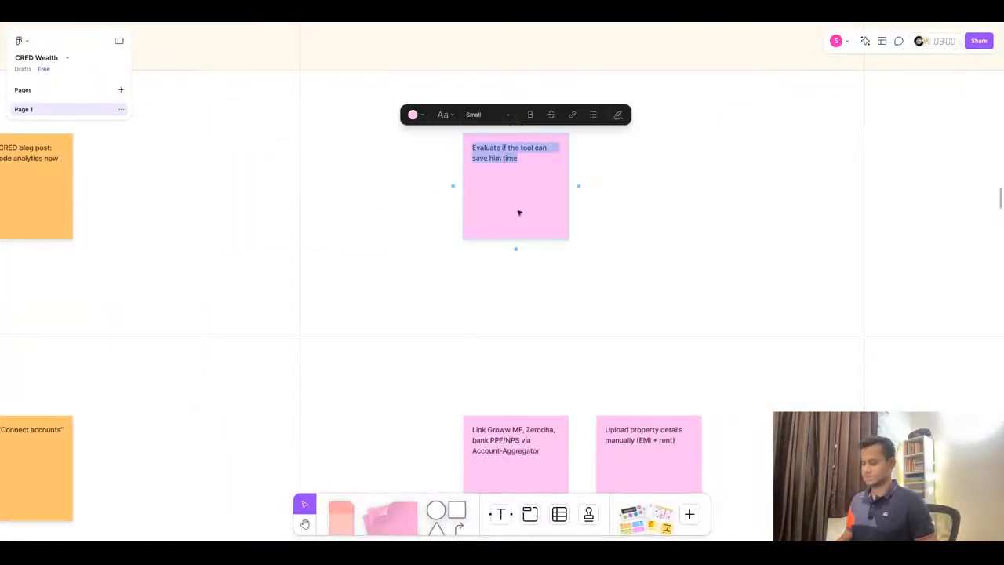
{"action": "key", "text": "ctrl+v"}
{"action": "left_click", "coordinate": [510, 17]}
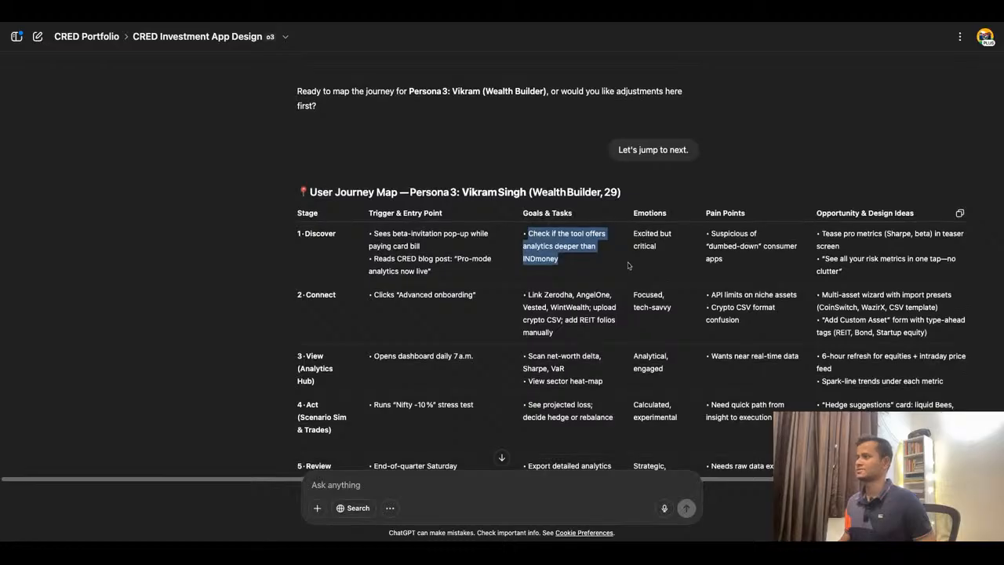
- Replace the Discover Emotions sticky with "Excited but critical" copied from the ChatGPT journey map
{"action": "scroll", "coordinate": [627, 265], "scroll_direction": "down", "scroll_amount": 1}
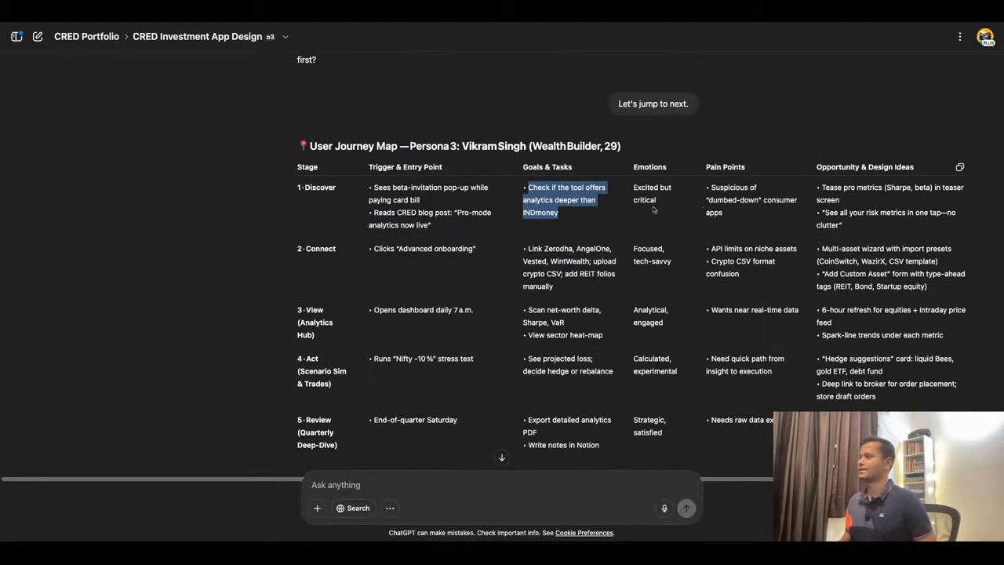
{"action": "triple_click", "coordinate": [663, 202]}
{"action": "key", "text": "super+c"}
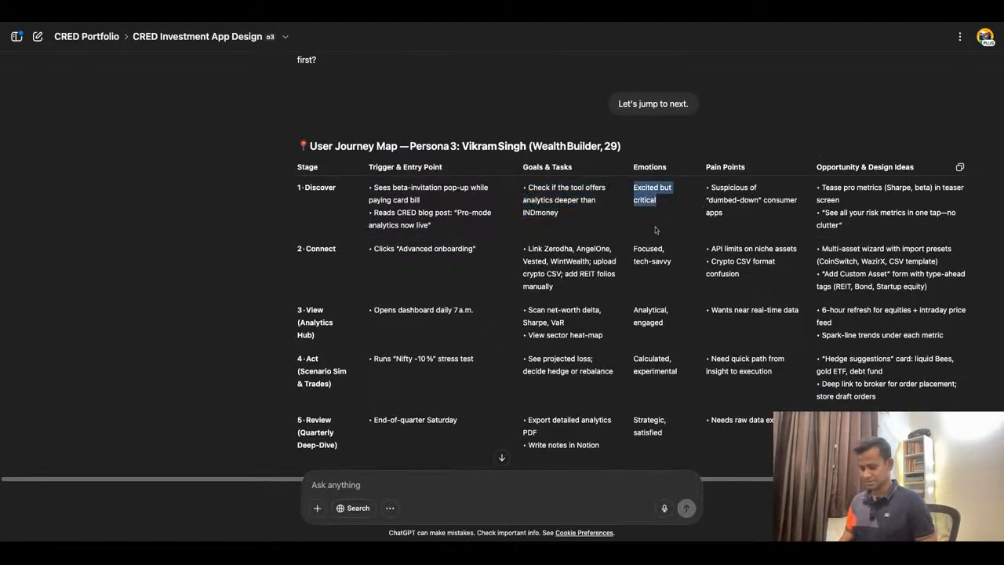
{"action": "left_click", "coordinate": [426, 20]}
{"action": "scroll", "coordinate": [484, 257], "scroll_direction": "right", "scroll_amount": 2}
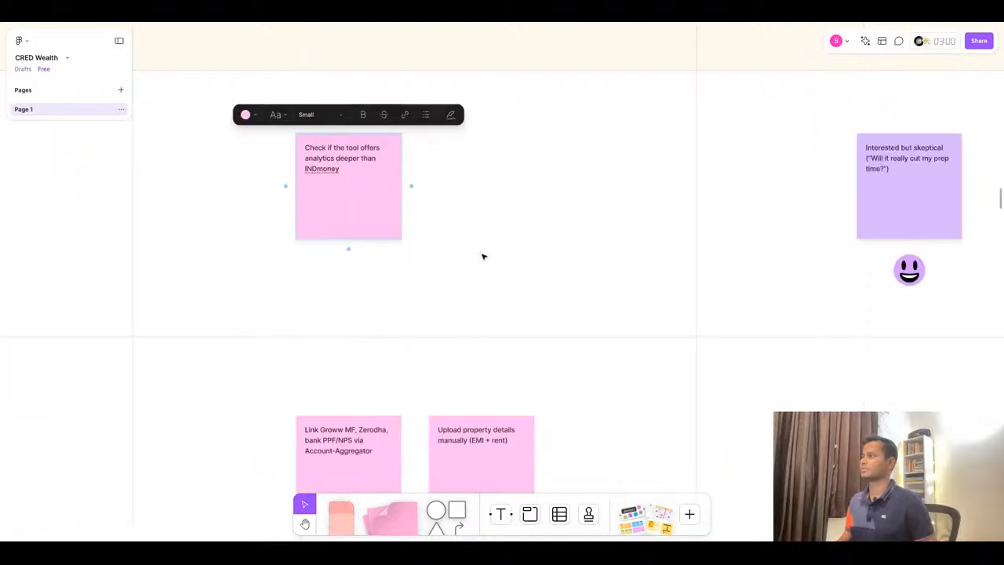
{"action": "scroll", "coordinate": [483, 257], "scroll_direction": "right", "scroll_amount": 4}
{"action": "double_click", "coordinate": [563, 165]}
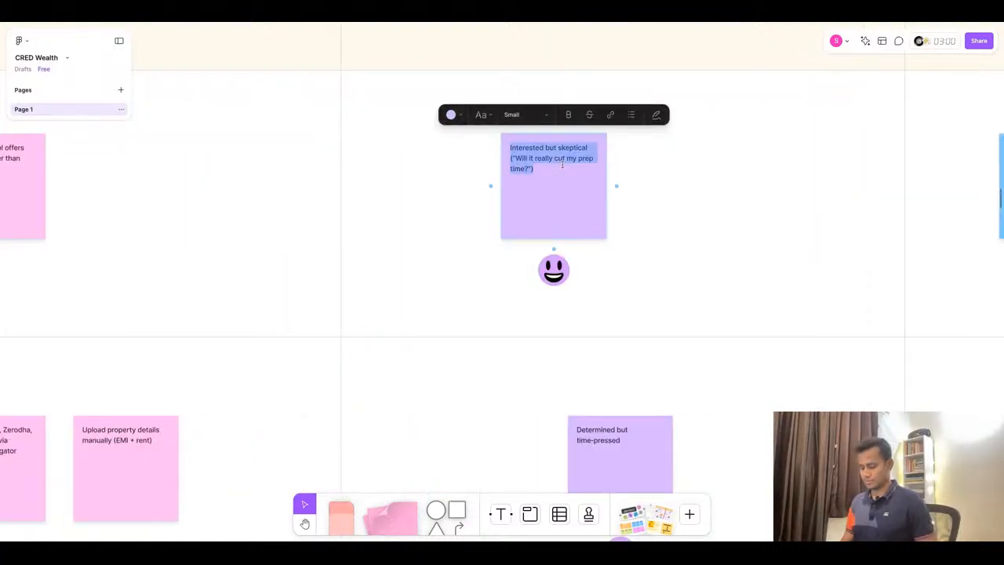
{"action": "key", "text": "super+v"}
- Replace the first Discover pain-point sticky with "Suspicious of "dumbed-down" consumer apps" copied from ChatGPT
{"action": "left_click", "coordinate": [472, 22]}
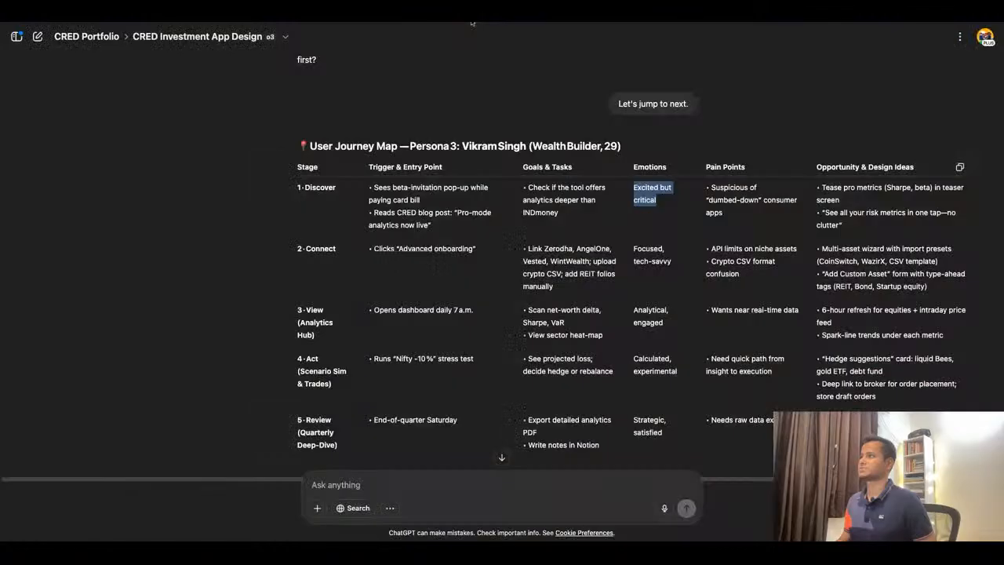
{"action": "left_click_drag", "start_coordinate": [739, 221], "coordinate": [716, 190]}
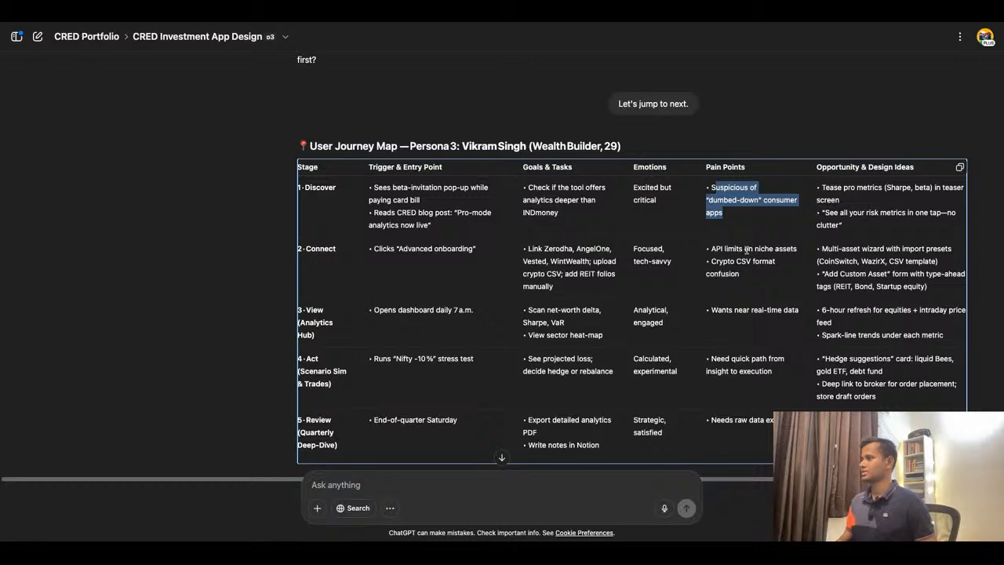
{"action": "triple_click", "coordinate": [732, 218]}
{"action": "key", "text": "ctrl+c"}
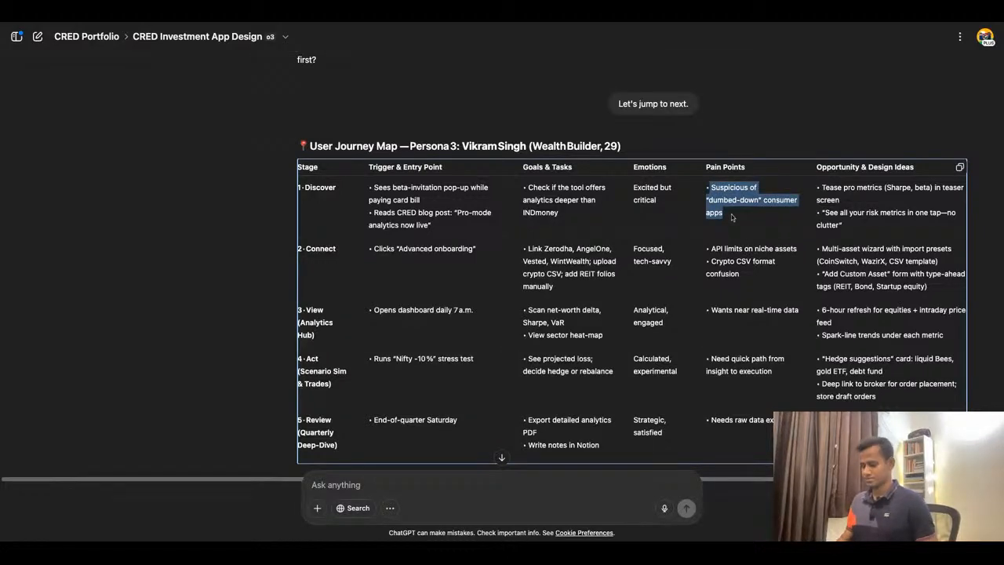
{"action": "left_click", "coordinate": [380, 24]}
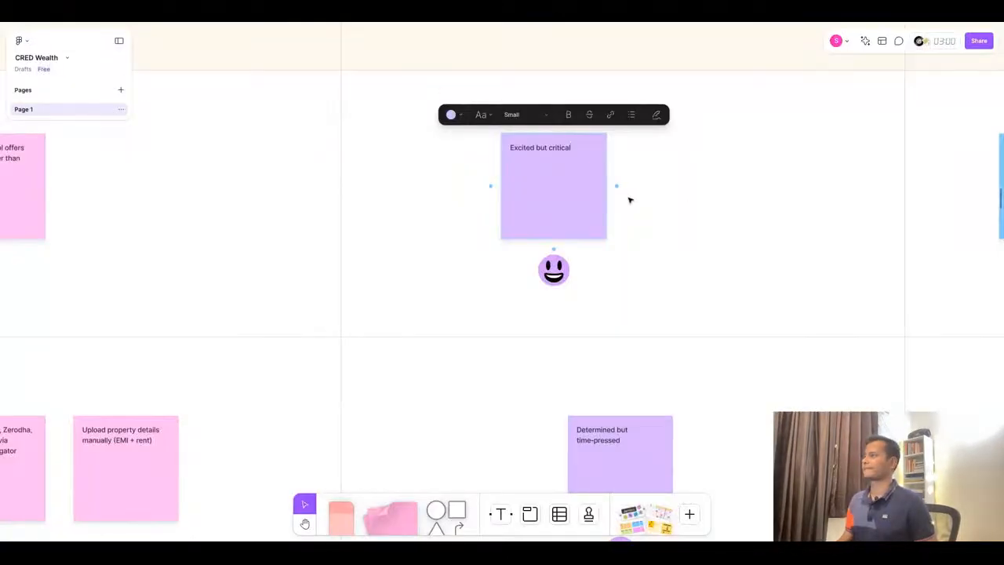
{"action": "scroll", "coordinate": [358, 209], "scroll_direction": "down", "scroll_amount": 5}
{"action": "scroll", "coordinate": [473, 200], "scroll_direction": "right", "scroll_amount": 2}
{"action": "scroll", "coordinate": [478, 196], "scroll_direction": "up", "scroll_amount": 5}
{"action": "left_click", "coordinate": [552, 168]}
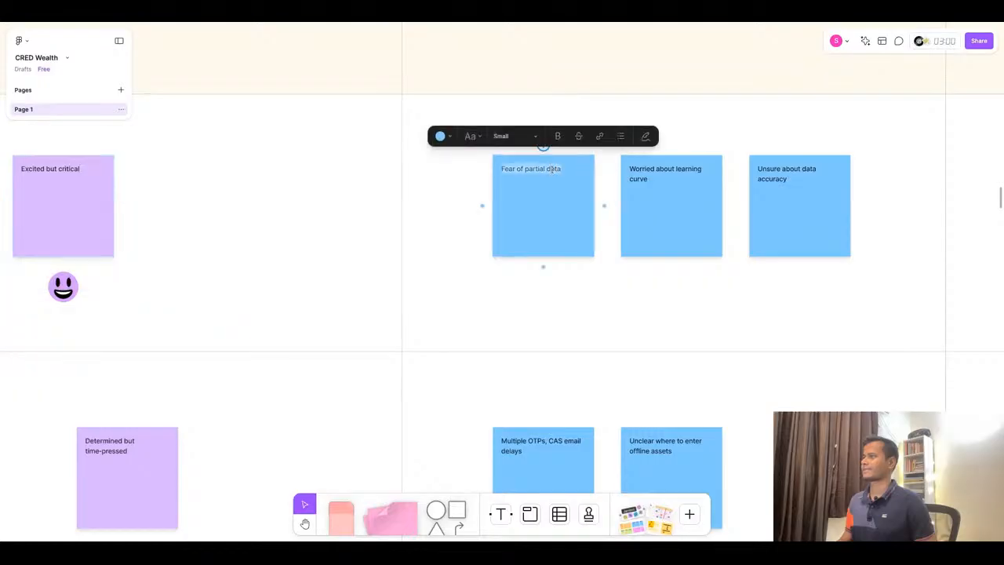
{"action": "key", "text": "ctrl+v"}
- Delete the other two Discover pain-point stickies
{"action": "left_click", "coordinate": [635, 235]}
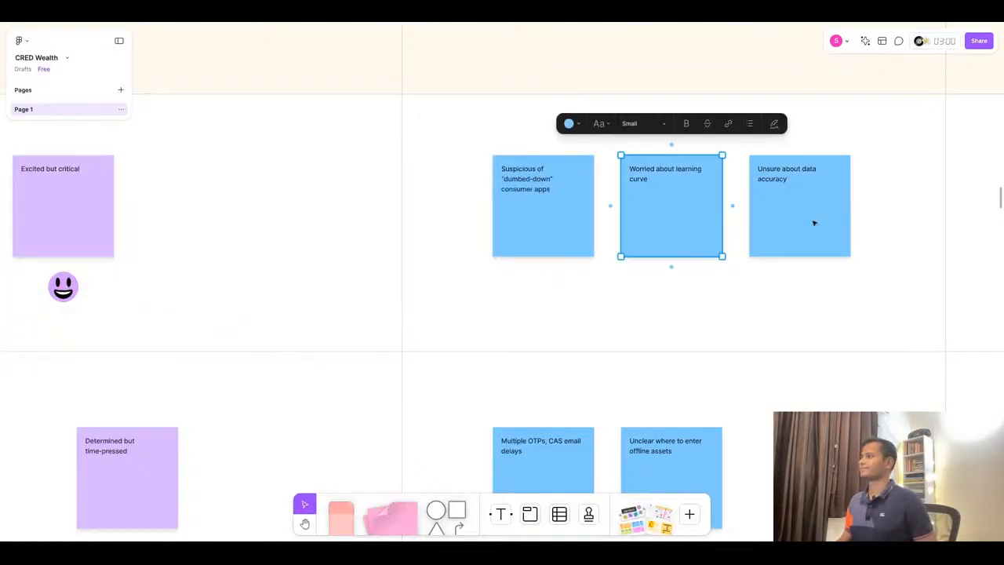
{"action": "left_click", "coordinate": [813, 223], "text": "shift"}
{"action": "key", "text": "Delete"}
- Replace the first Discover opportunity sticky with "Tease pro metrics (Sharpe, beta) in teaser screen" and remove its bullet
{"action": "key", "text": "alt+Tab"}
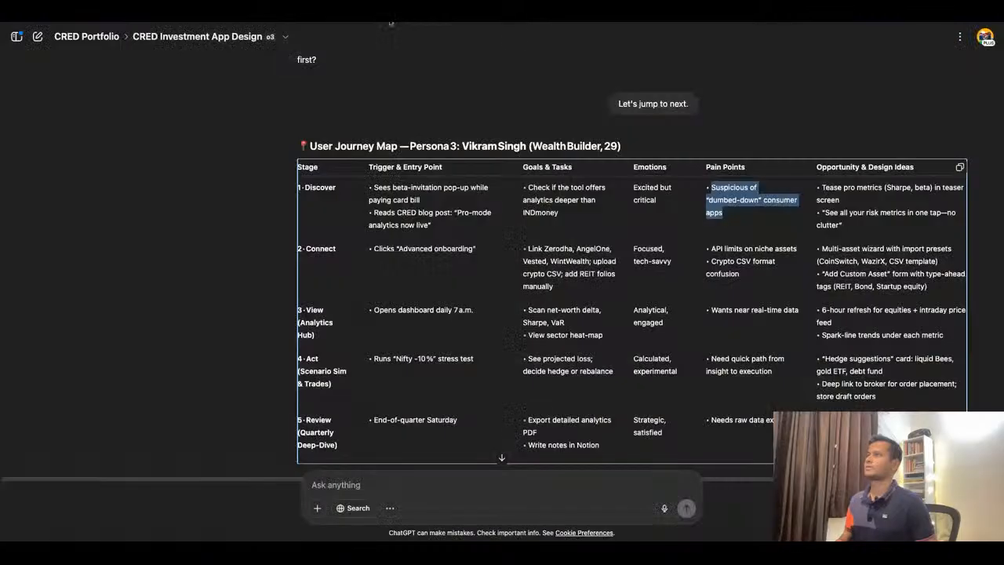
{"action": "triple_click", "coordinate": [856, 189]}
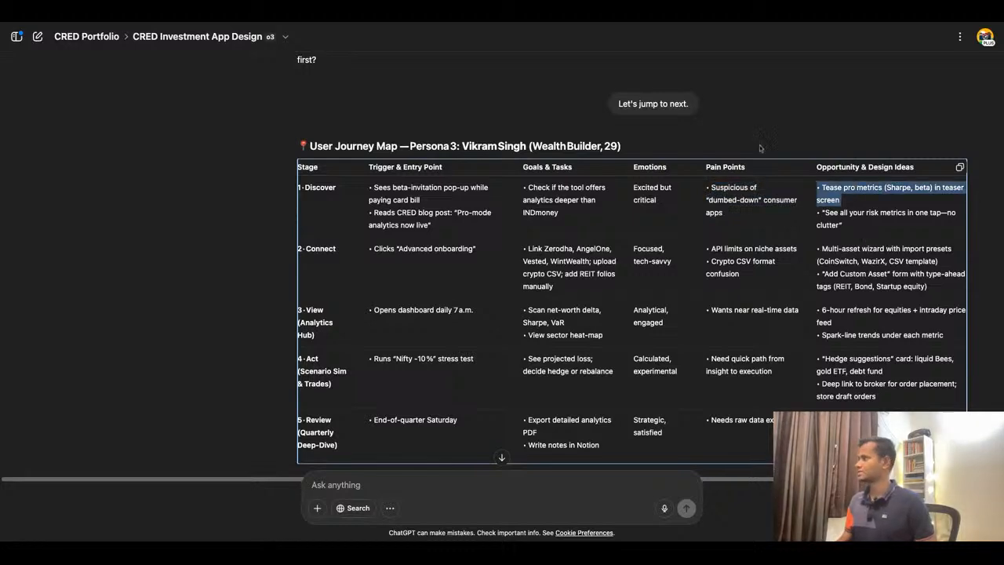
{"action": "key", "text": "alt+Tab"}
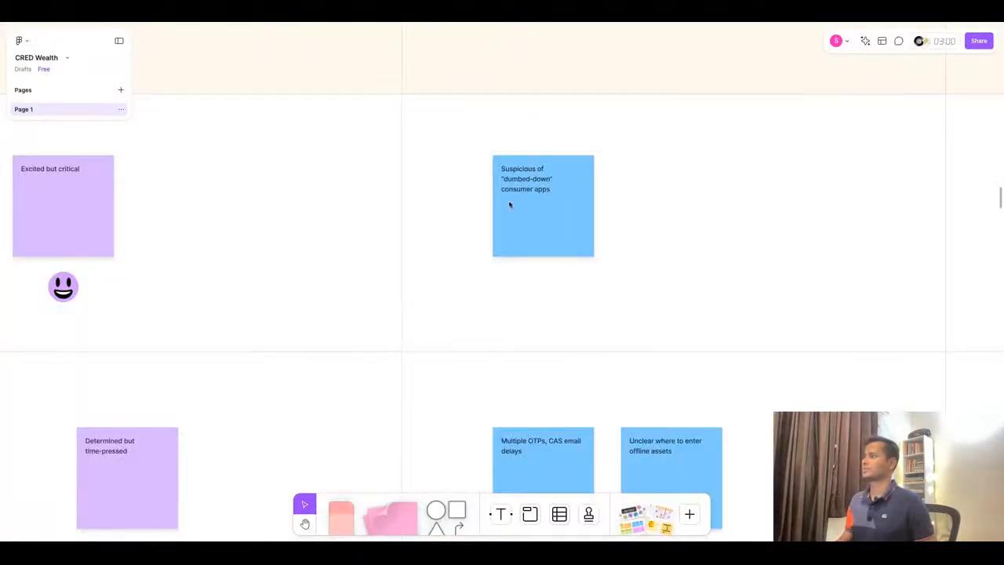
{"action": "scroll", "coordinate": [623, 204], "scroll_direction": "down", "scroll_amount": 5}
{"action": "scroll", "coordinate": [743, 202], "scroll_direction": "up", "scroll_amount": 6}
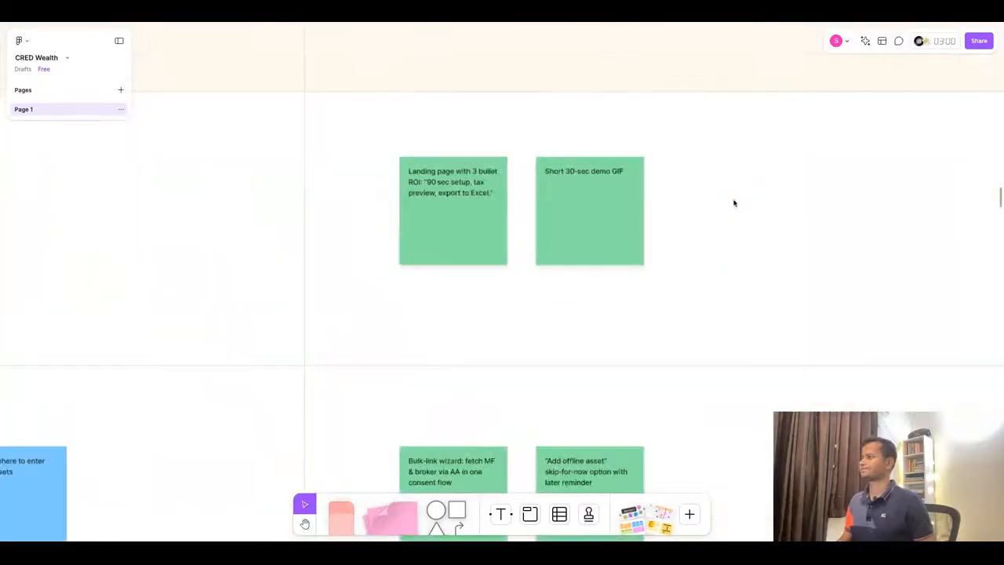
{"action": "scroll", "coordinate": [485, 182], "scroll_direction": "up", "scroll_amount": 5}
{"action": "double_click", "coordinate": [449, 196]}
{"action": "type", "text": "• Tease pro metrics (Sharpe, beta) in teaser screen"}
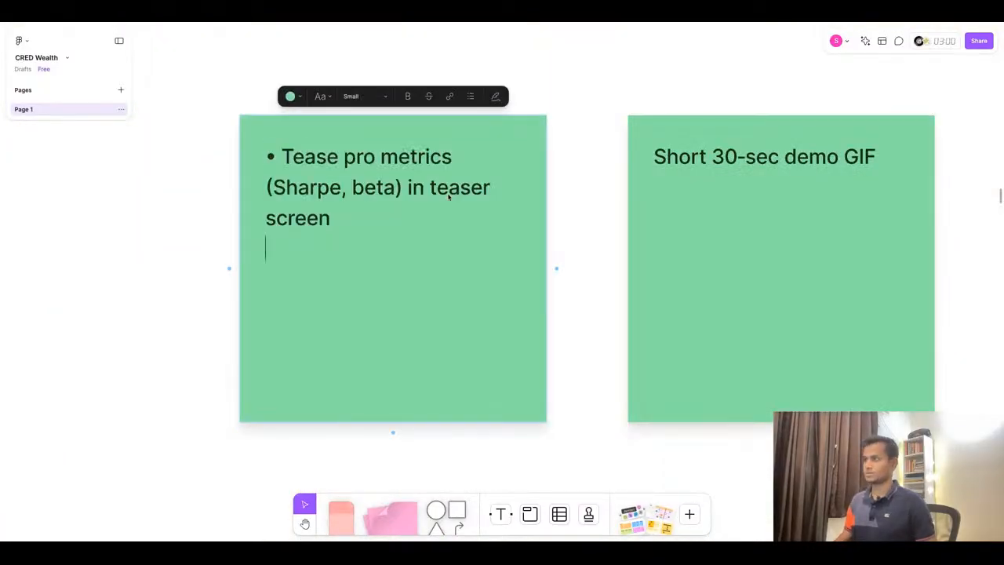
{"action": "left_click", "coordinate": [283, 158]}
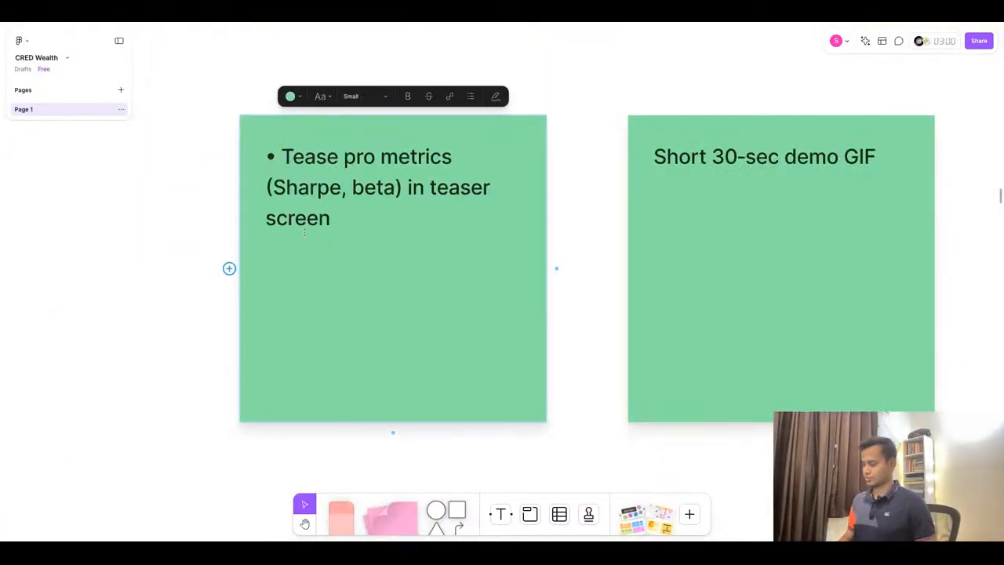
{"action": "key", "text": "BackSpace"}
- Replace the second Discover opportunity sticky with "See all your risk metrics in one tap—no clutter" and remove its bullet
{"action": "left_click", "coordinate": [445, 22]}
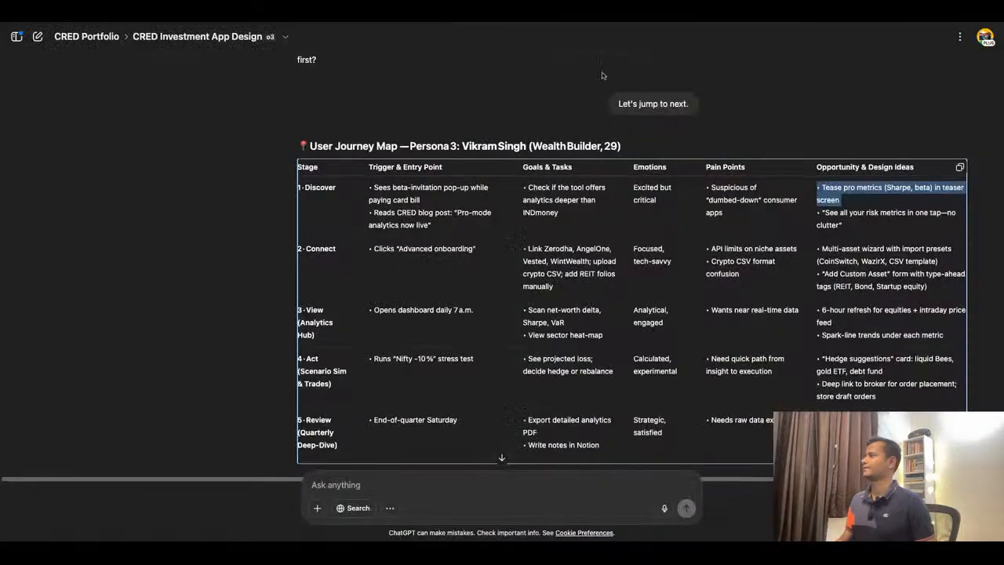
{"action": "triple_click", "coordinate": [850, 221]}
{"action": "key", "text": "super+c"}
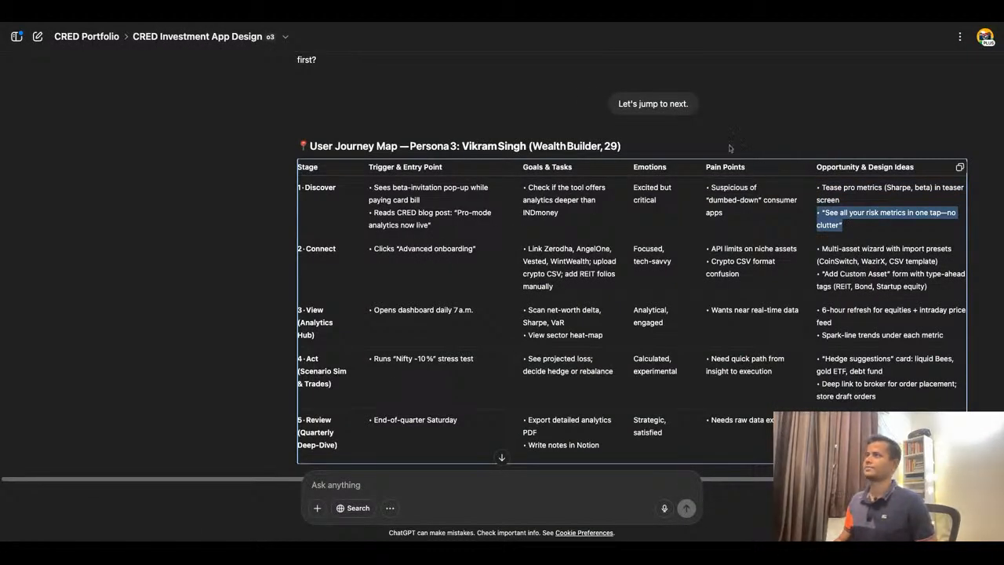
{"action": "left_click", "coordinate": [396, 24]}
{"action": "double_click", "coordinate": [770, 309]}
{"action": "key", "text": "super+a"}
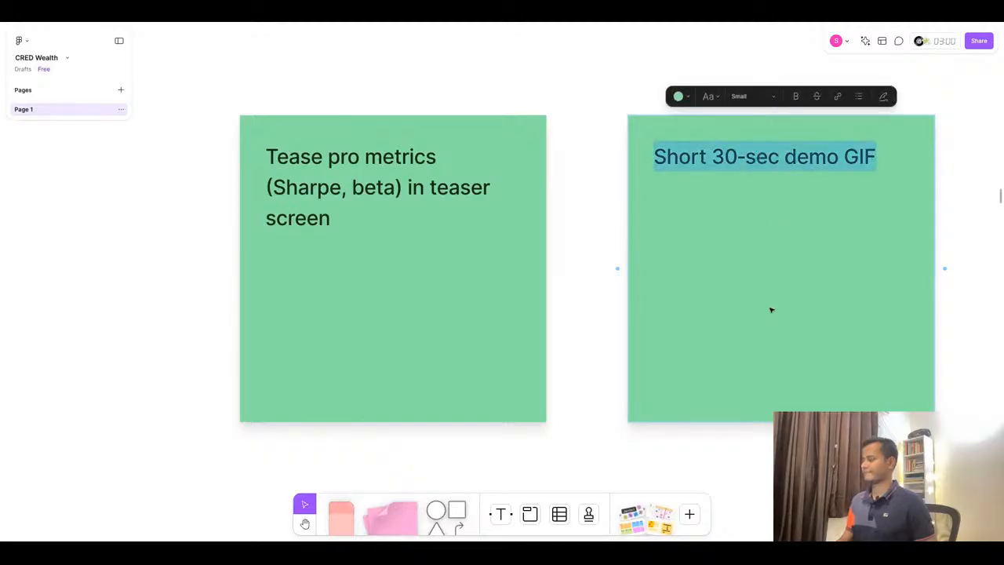
{"action": "key", "text": "super+v"}
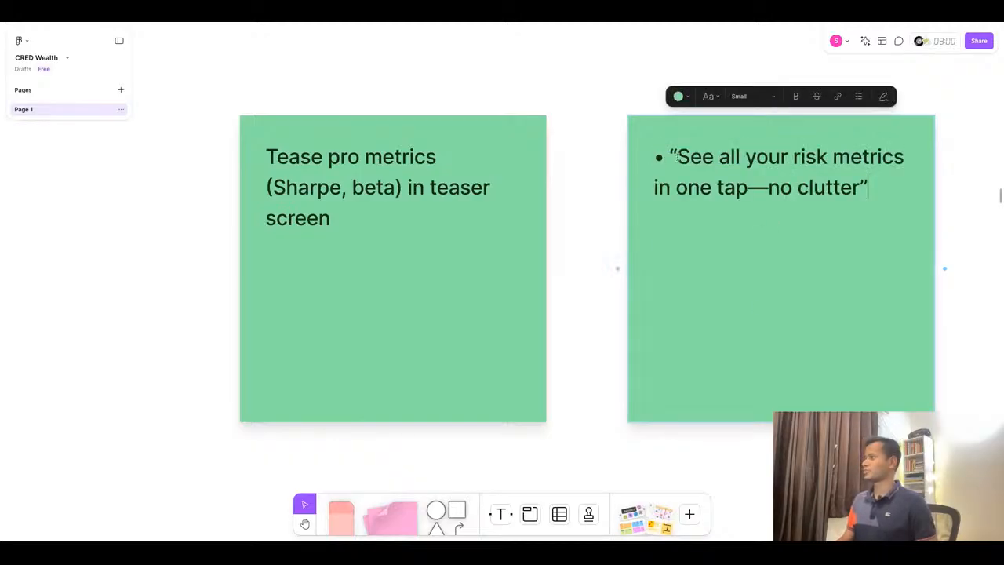
{"action": "left_click", "coordinate": [673, 154]}
{"action": "key", "text": "BackSpace"}
{"action": "key", "text": "BackSpace"}
- Select both Discover trigger stickies and shift them slightly to the right
{"action": "scroll", "coordinate": [715, 244], "scroll_direction": "down", "scroll_amount": 10}
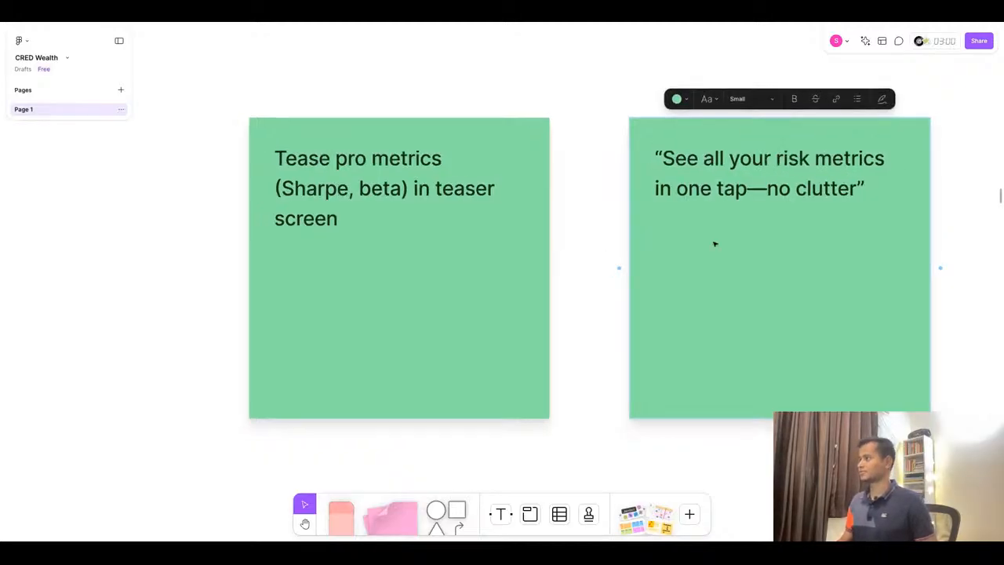
{"action": "scroll", "coordinate": [715, 244], "scroll_direction": "down", "scroll_amount": 5}
{"action": "scroll", "coordinate": [466, 272], "scroll_direction": "up", "scroll_amount": 10}
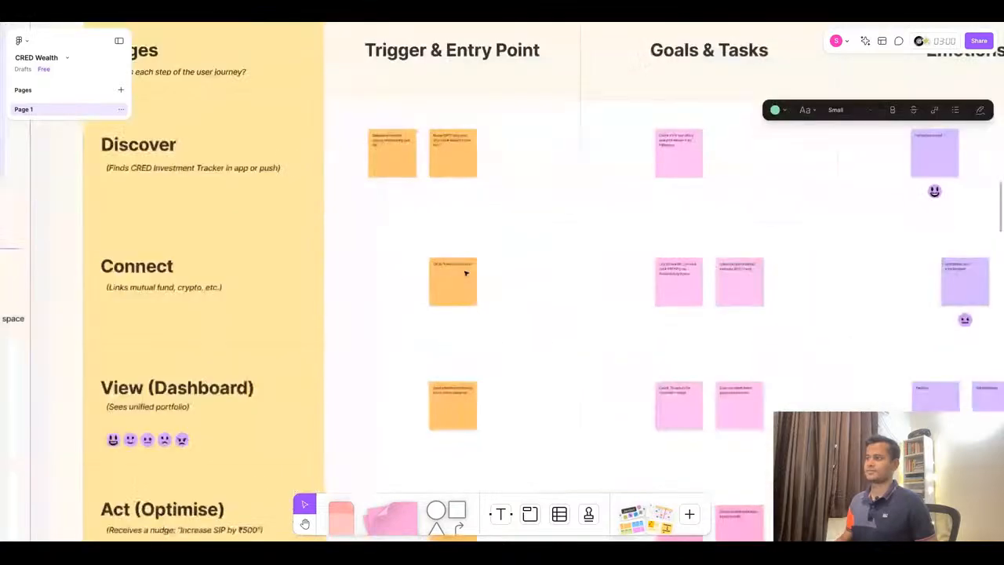
{"action": "scroll", "coordinate": [463, 267], "scroll_direction": "up", "scroll_amount": 3}
{"action": "left_click", "coordinate": [386, 128]}
{"action": "left_click", "coordinate": [462, 132], "text": "shift"}
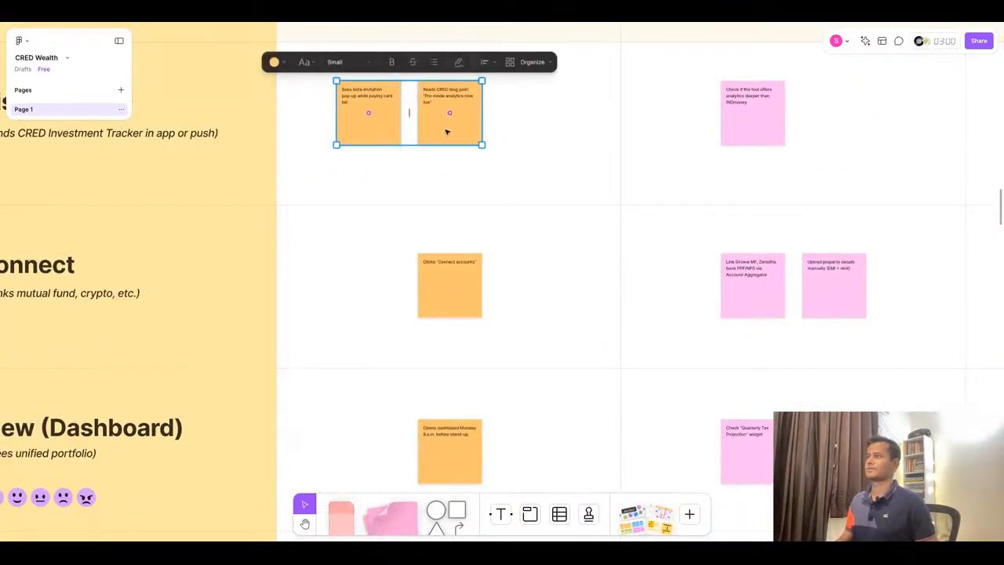
{"action": "left_click_drag", "start_coordinate": [391, 133], "coordinate": [447, 131]}
- Replace the Connect trigger sticky with "Clicks "Advanced onboarding"" copied from ChatGPT
{"action": "key", "text": "ctrl+Tab"}
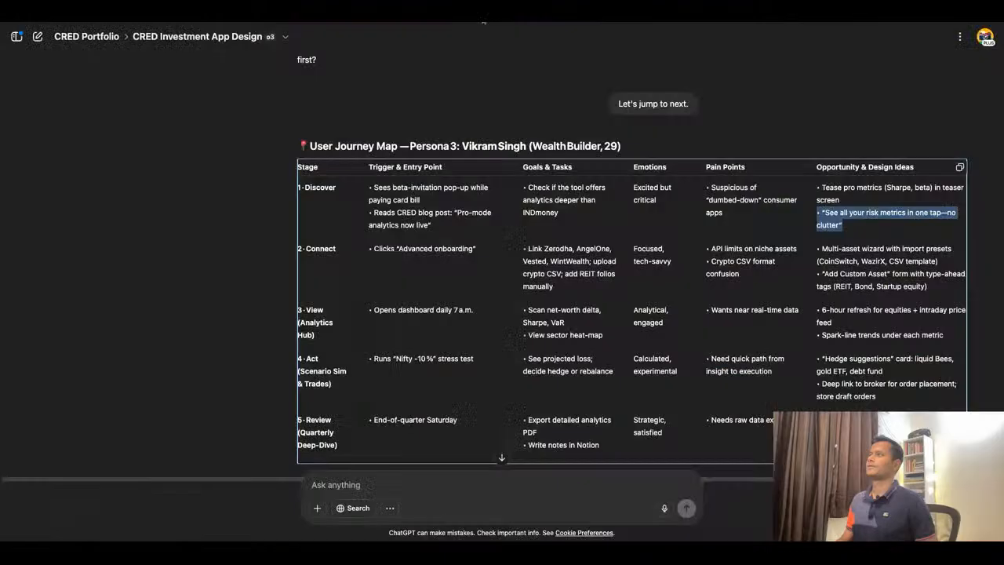
{"action": "left_click", "coordinate": [447, 241]}
{"action": "triple_click", "coordinate": [420, 249]}
{"action": "key", "text": "ctrl+c"}
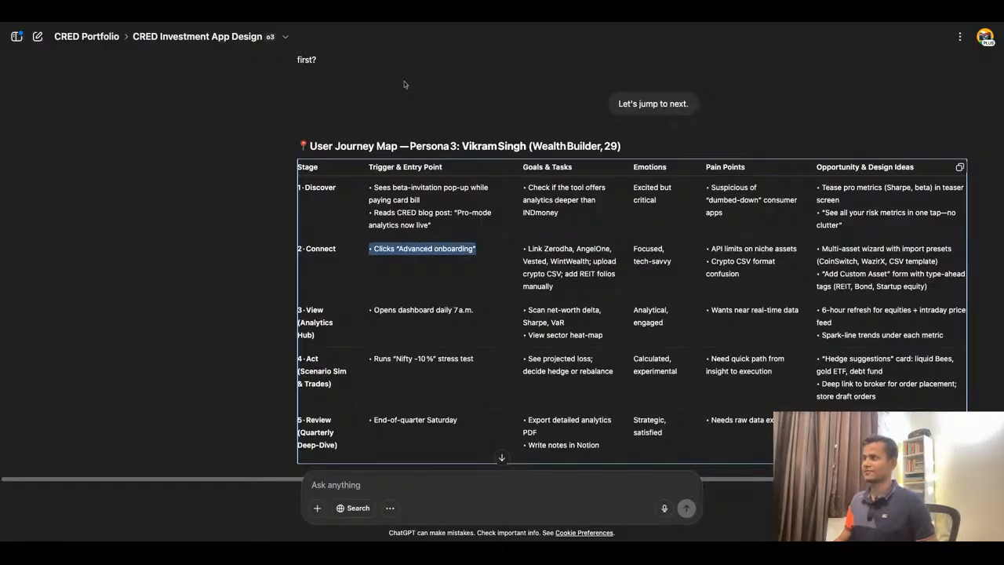
{"action": "key", "text": "ctrl+Tab"}
{"action": "left_click", "coordinate": [456, 270]}
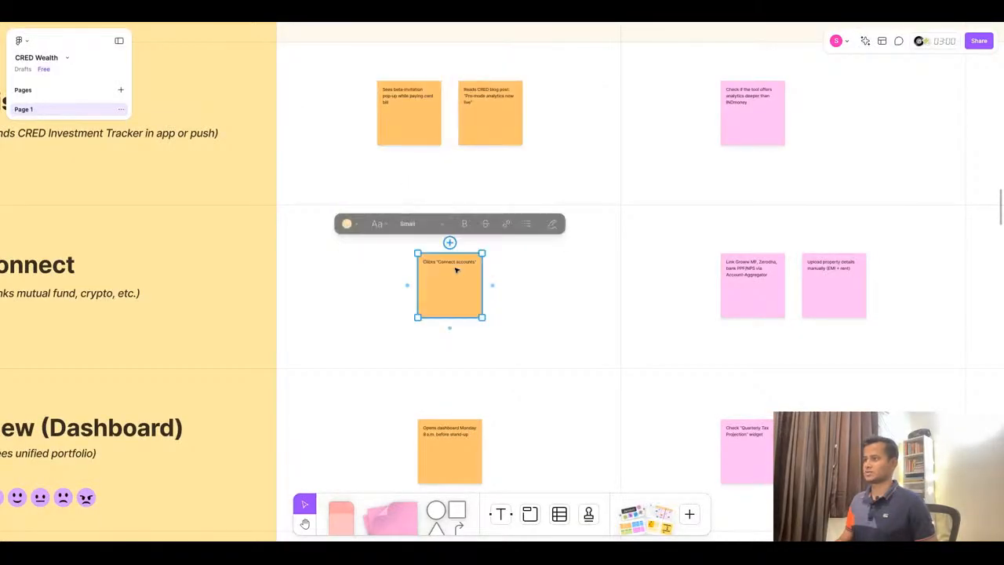
{"action": "double_click", "coordinate": [456, 269]}
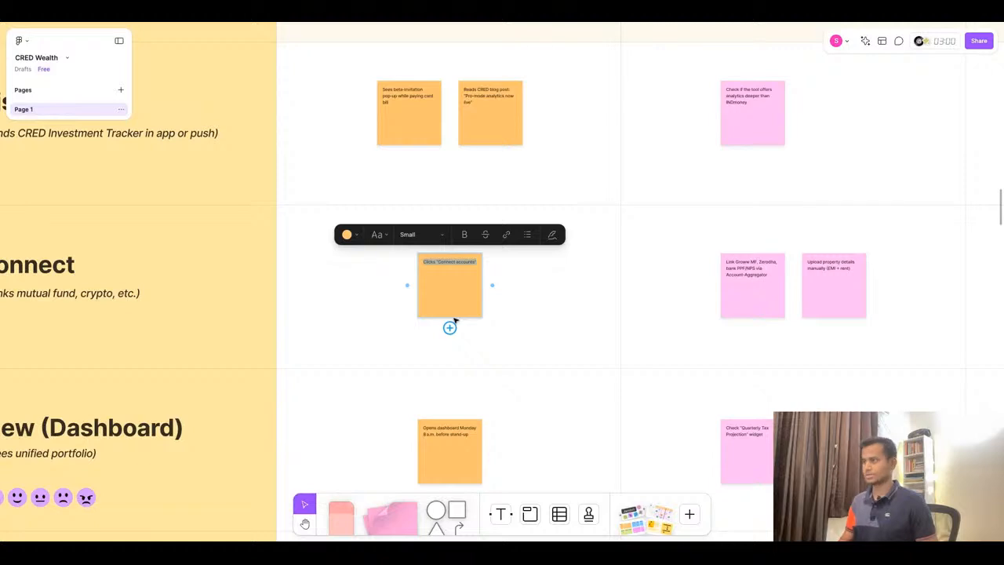
{"action": "key", "text": "ctrl+v"}
{"action": "scroll", "coordinate": [455, 322], "scroll_direction": "up", "scroll_amount": 3}
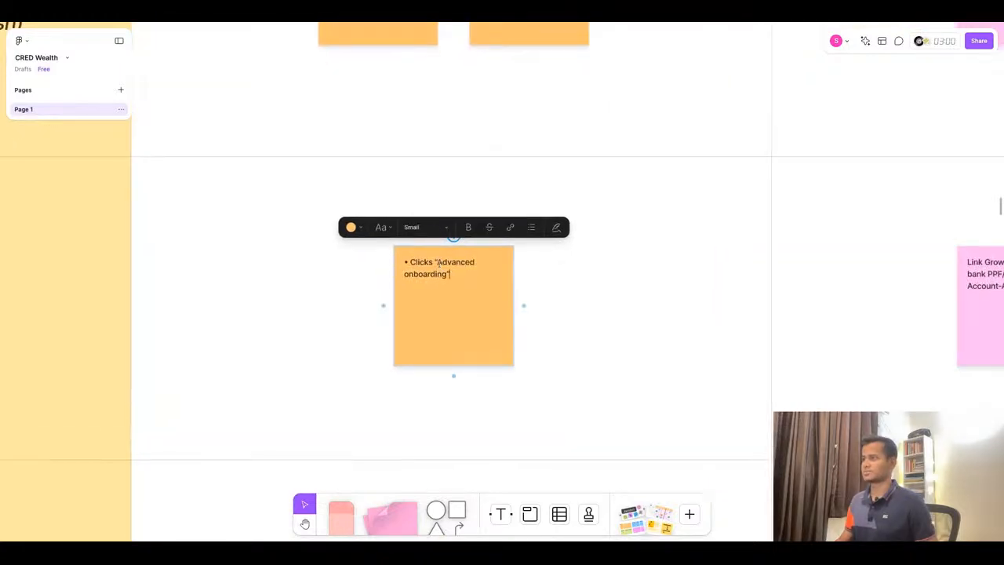
- Replace the first Connect Goals & Tasks sticky with "Link Zerodha, AngelOne, Vested, WintWealth; upload crypto CSV; add REIT folios manually" without the bullet
{"action": "key", "text": "ctrl+Tab"}
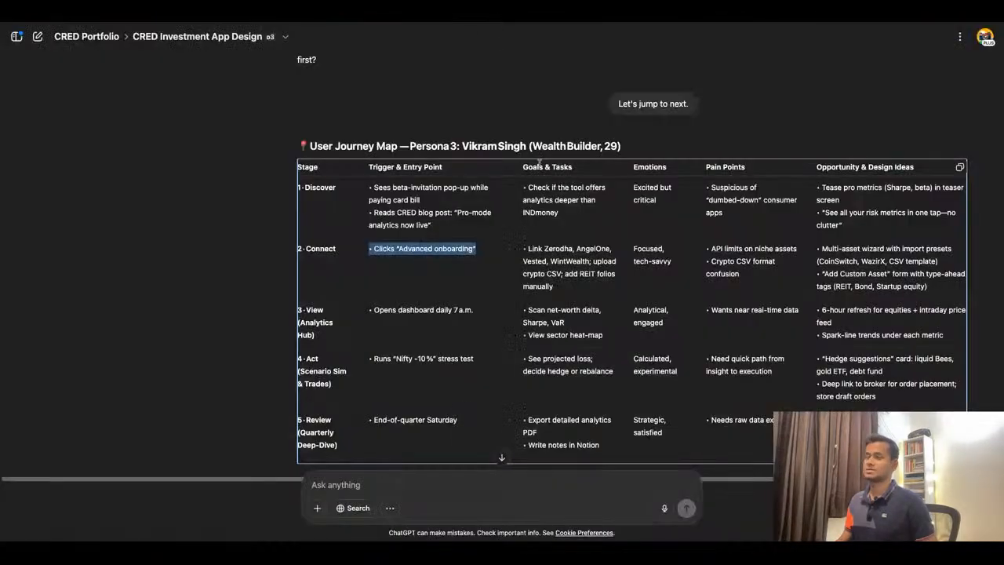
{"action": "left_click", "coordinate": [566, 261]}
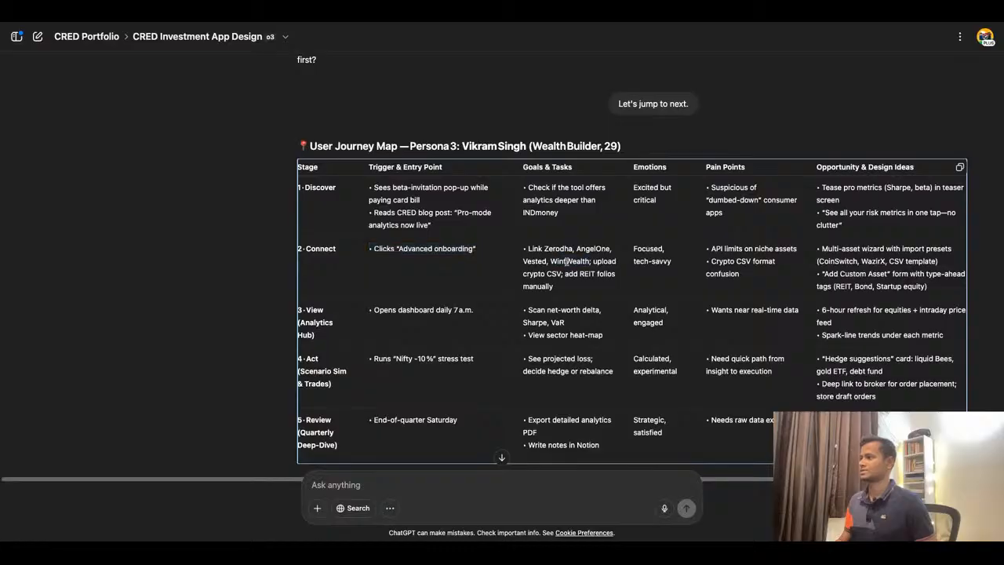
{"action": "triple_click", "coordinate": [566, 262]}
{"action": "key", "text": "ctrl+c"}
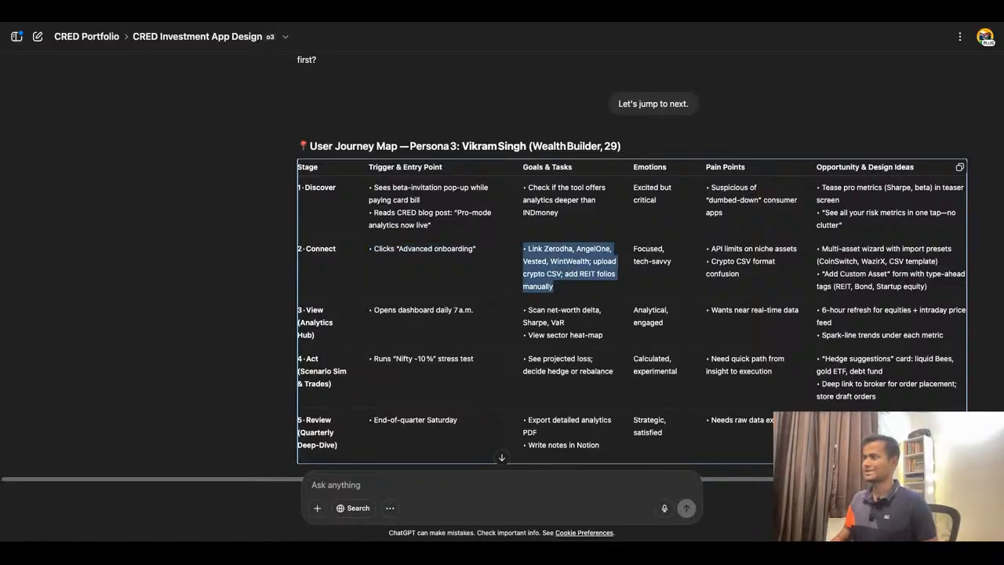
{"action": "left_click", "coordinate": [402, 21]}
{"action": "scroll", "coordinate": [518, 301], "scroll_direction": "right", "scroll_amount": 5}
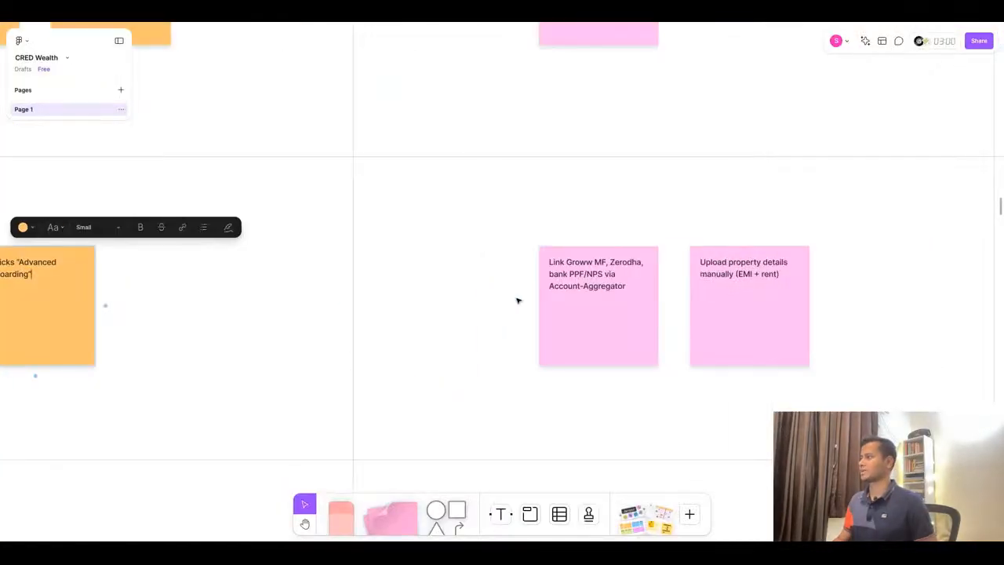
{"action": "triple_click", "coordinate": [585, 287]}
{"action": "key", "text": "ctrl+v"}
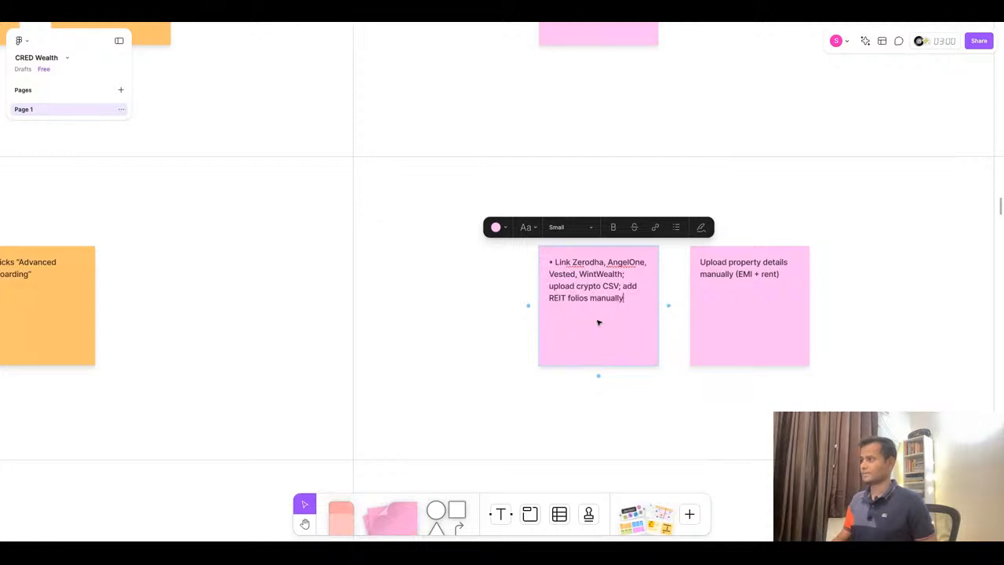
{"action": "key", "text": "BackSpace"}
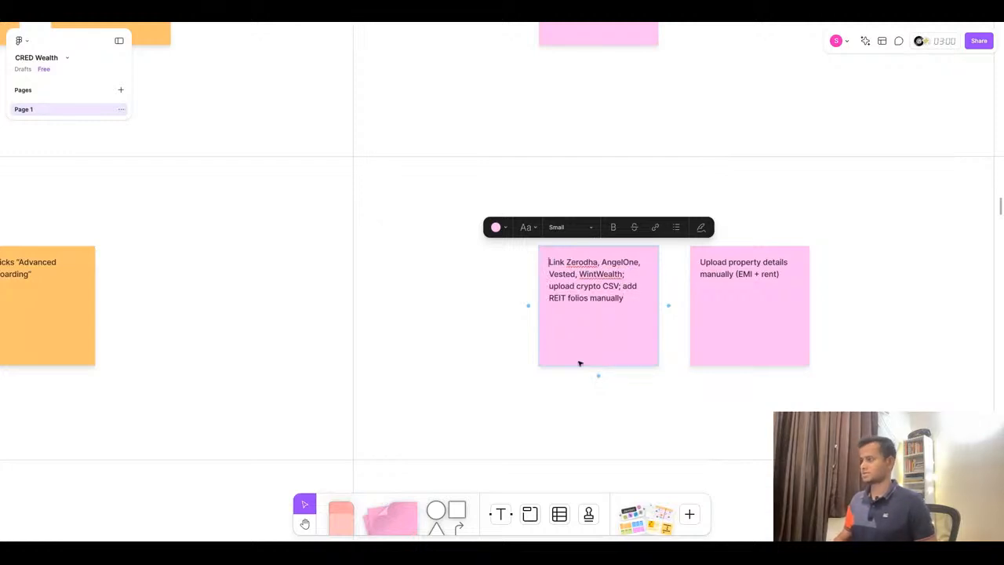
{"action": "scroll", "coordinate": [580, 364], "scroll_direction": "right", "scroll_amount": 3}
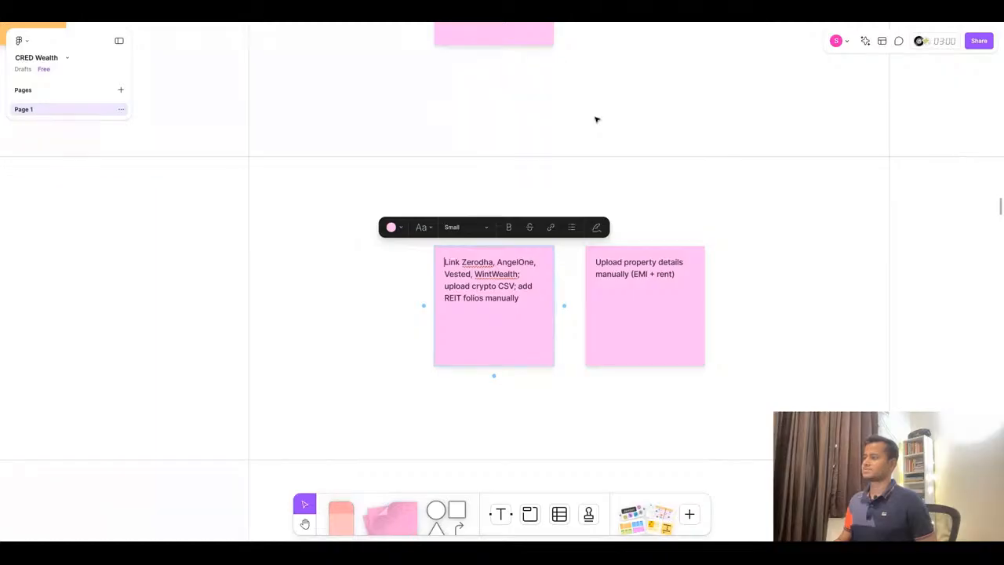
- Delete the second Connect Goals & Tasks sticky about uploading property details manually (EMI + rent)
{"action": "left_click", "coordinate": [500, 18]}
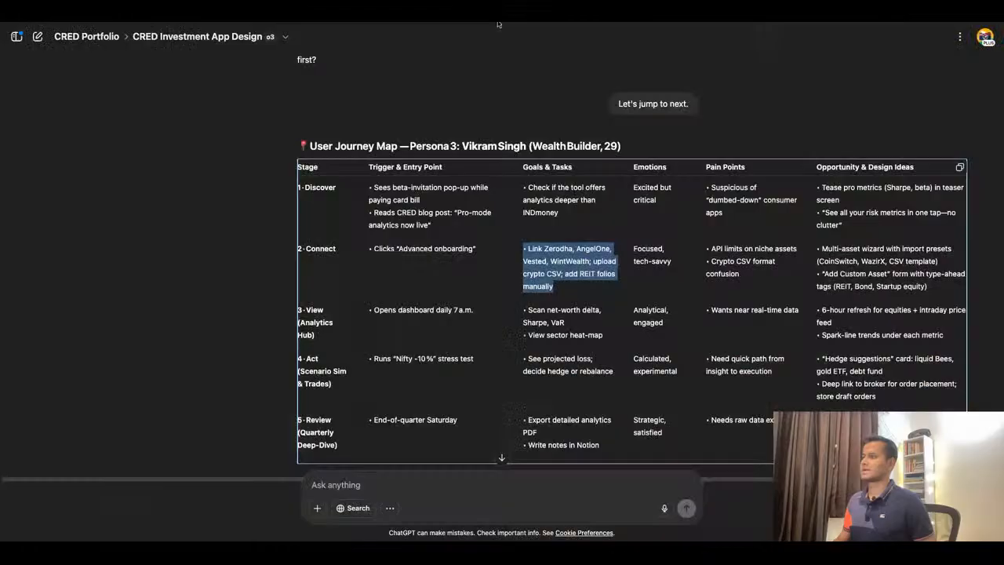
{"action": "triple_click", "coordinate": [669, 262]}
{"action": "key", "text": "ctrl+c"}
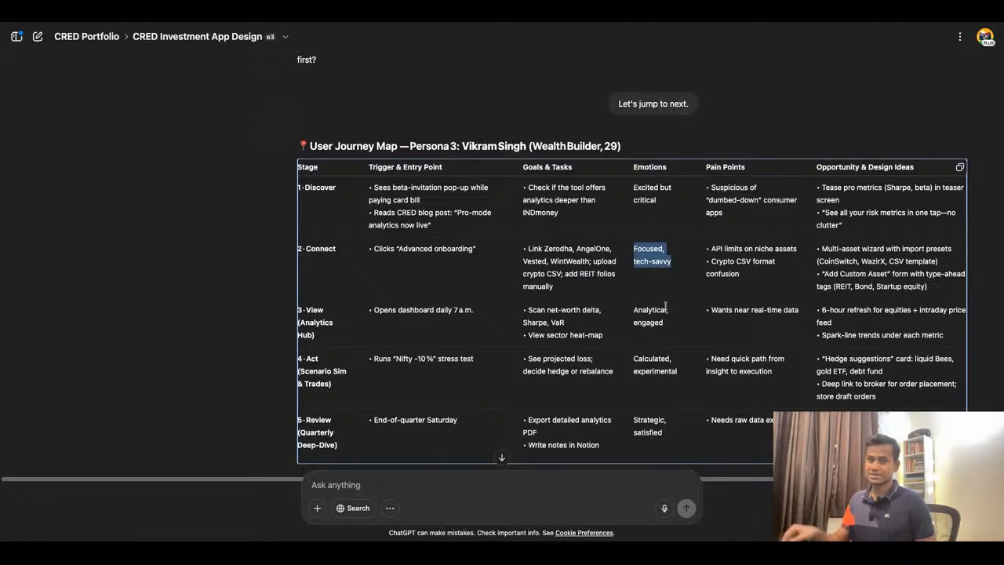
{"action": "left_click", "coordinate": [385, 18]}
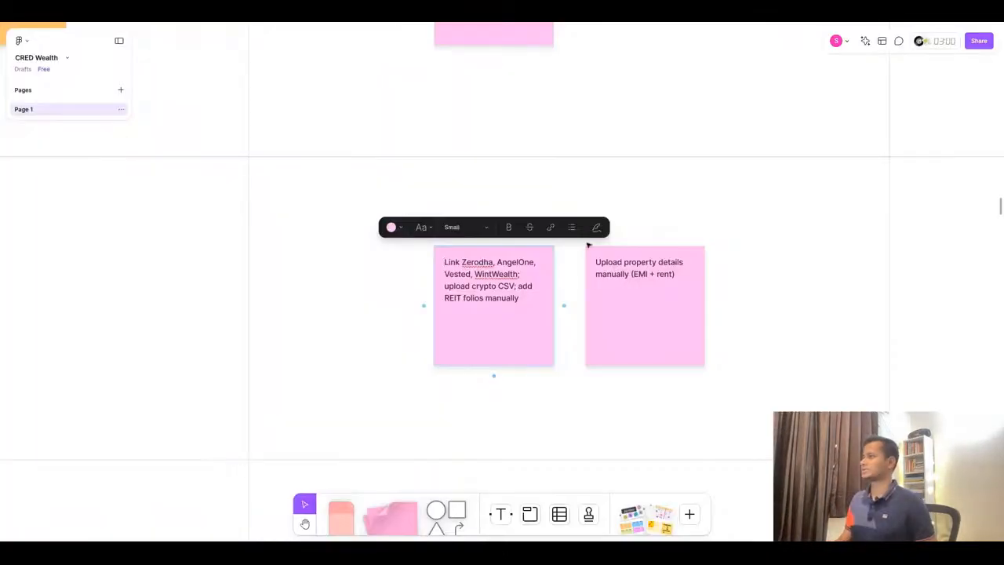
{"action": "double_click", "coordinate": [612, 273]}
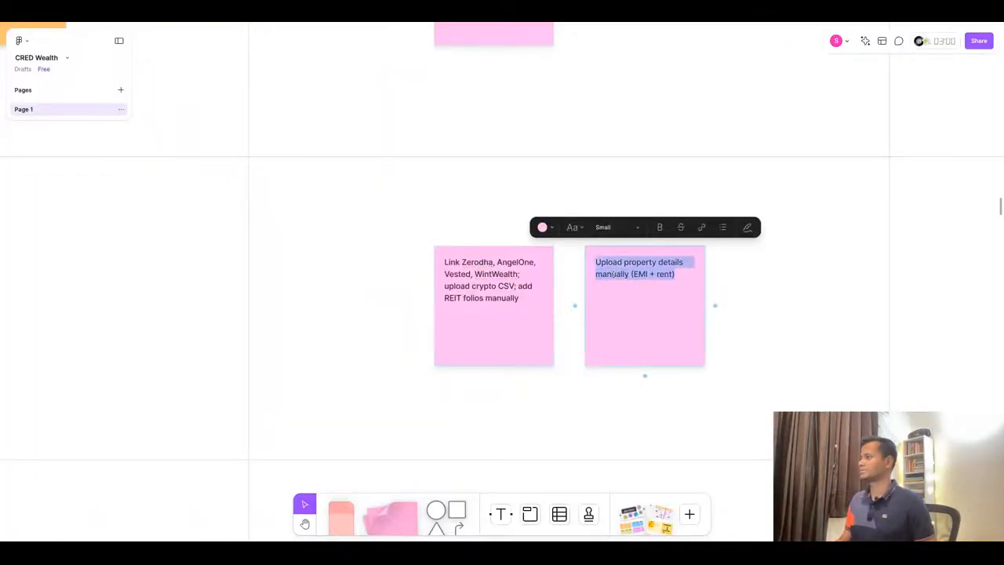
{"action": "left_click", "coordinate": [473, 24]}
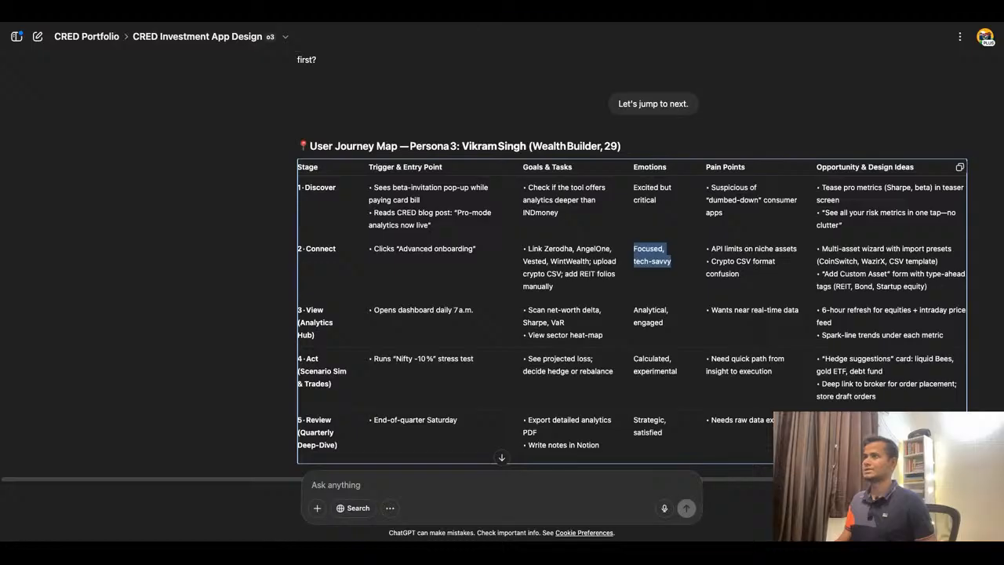
{"action": "key", "text": "ctrl+shift+Tab"}
{"action": "left_click", "coordinate": [711, 336]}
{"action": "left_click", "coordinate": [679, 320]}
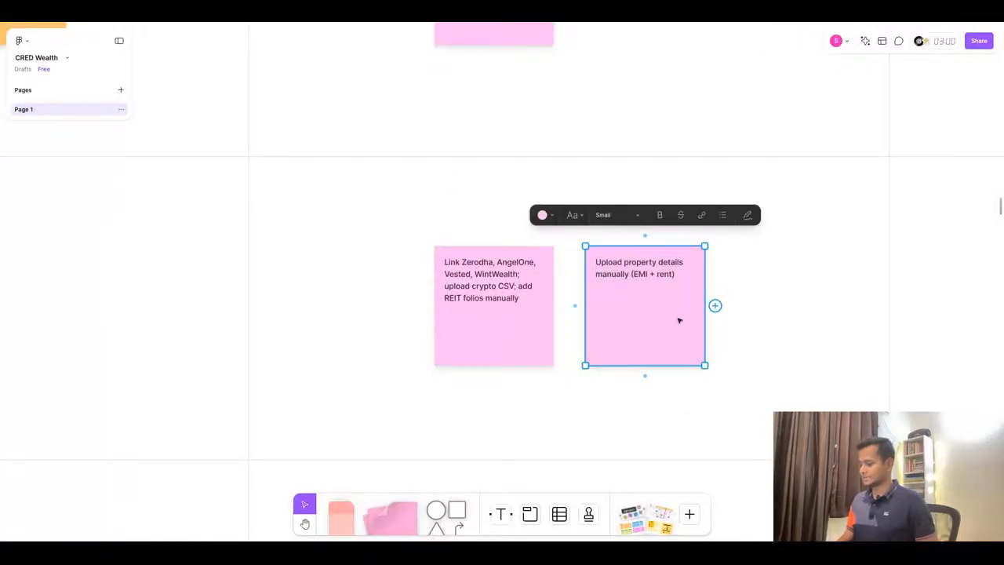
{"action": "key", "text": "Delete"}
- Replace the Connect Emotions sticky text with "Focused, tech-savvy" copied from the ChatGPT table
{"action": "scroll", "coordinate": [462, 280], "scroll_direction": "right", "scroll_amount": 5}
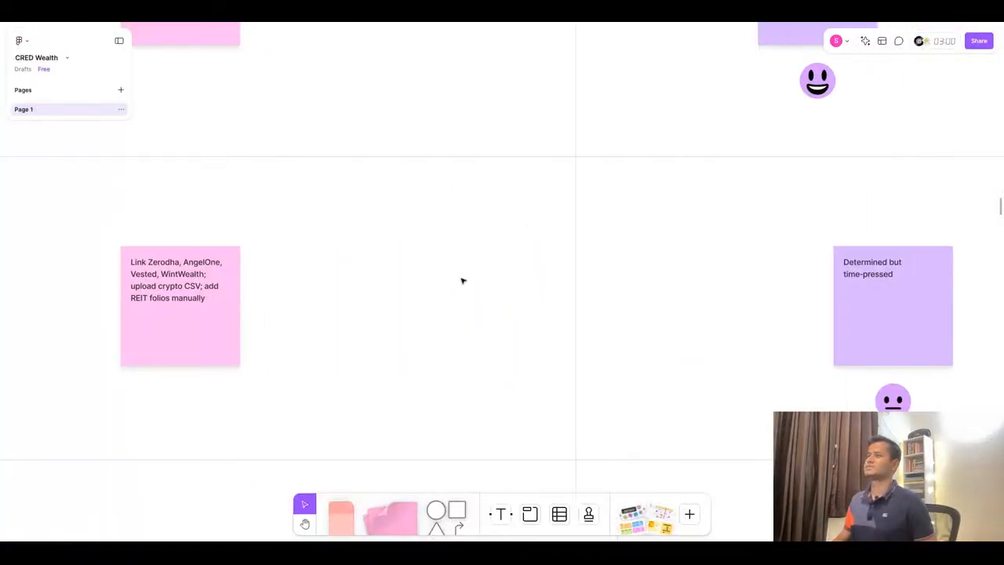
{"action": "scroll", "coordinate": [462, 280], "scroll_direction": "right", "scroll_amount": 1}
{"action": "scroll", "coordinate": [462, 280], "scroll_direction": "down", "scroll_amount": 5}
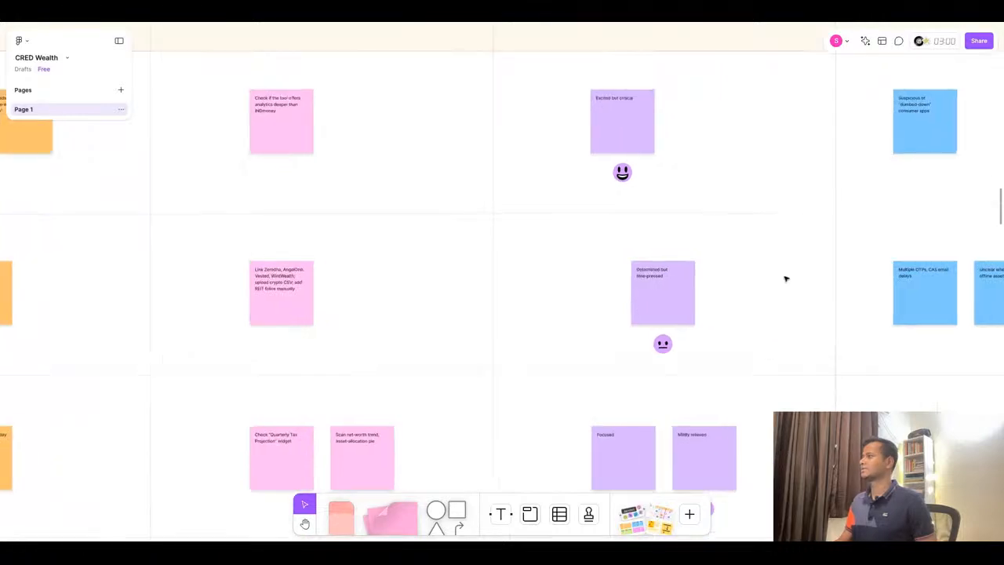
{"action": "scroll", "coordinate": [785, 278], "scroll_direction": "up", "scroll_amount": 3}
{"action": "scroll", "coordinate": [515, 326], "scroll_direction": "down", "scroll_amount": 2}
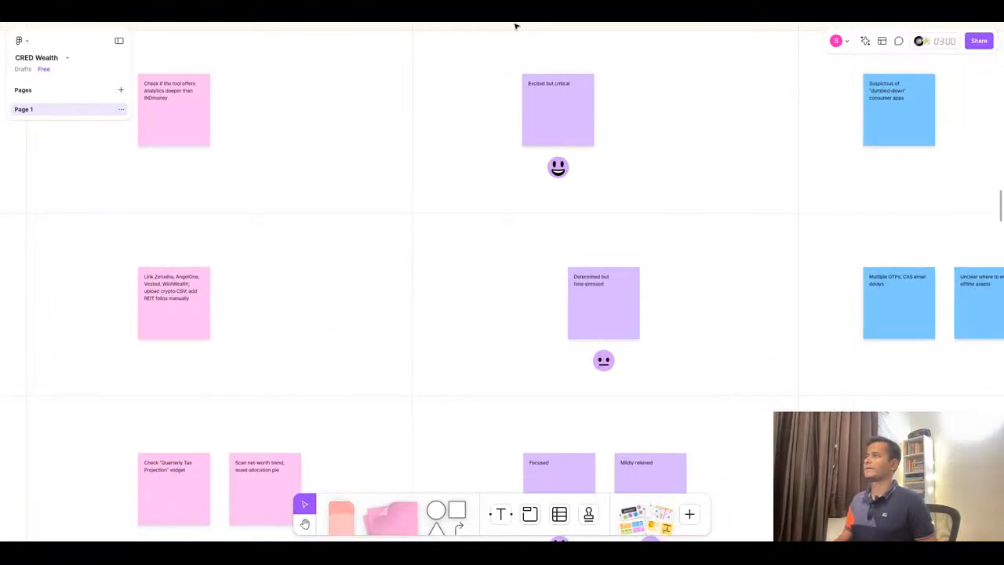
{"action": "left_click", "coordinate": [508, 12]}
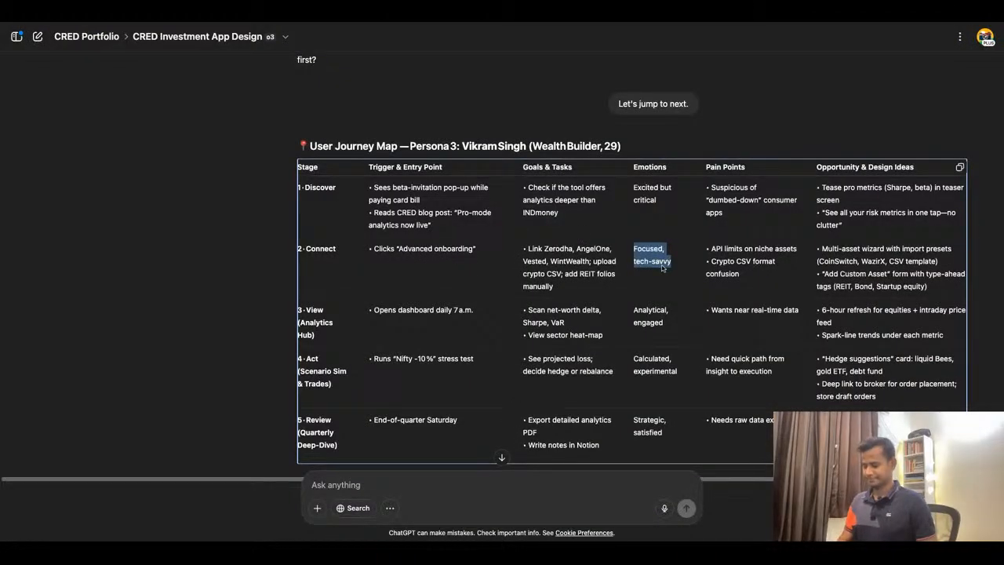
{"action": "left_click", "coordinate": [422, 13]}
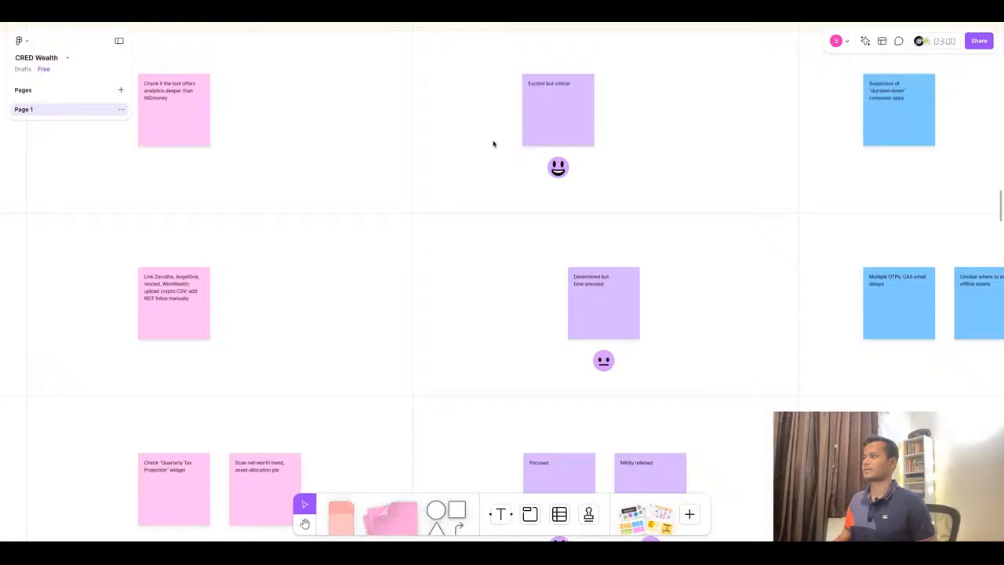
{"action": "double_click", "coordinate": [597, 282]}
{"action": "key", "text": "ctrl+v"}
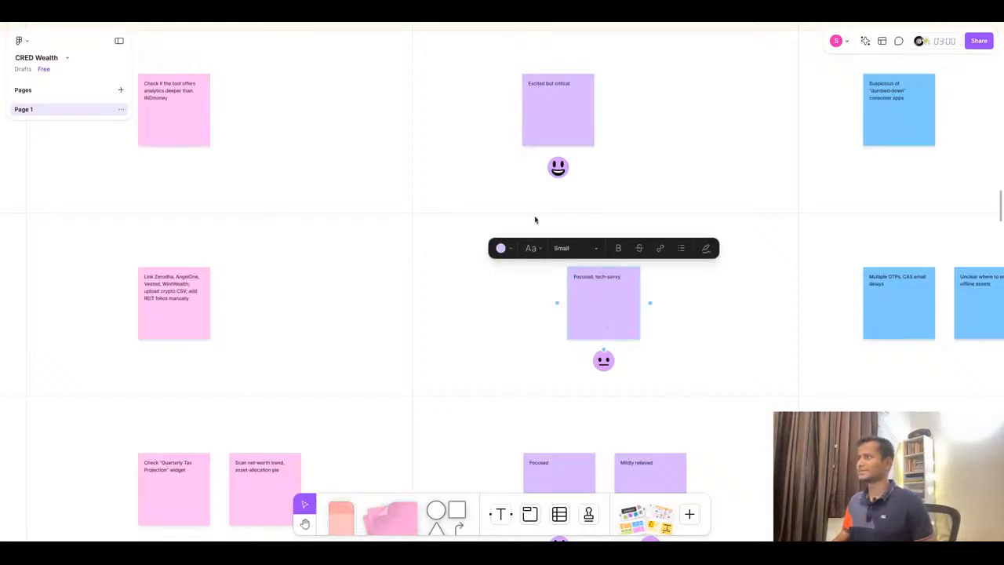
{"action": "left_click", "coordinate": [465, 25]}
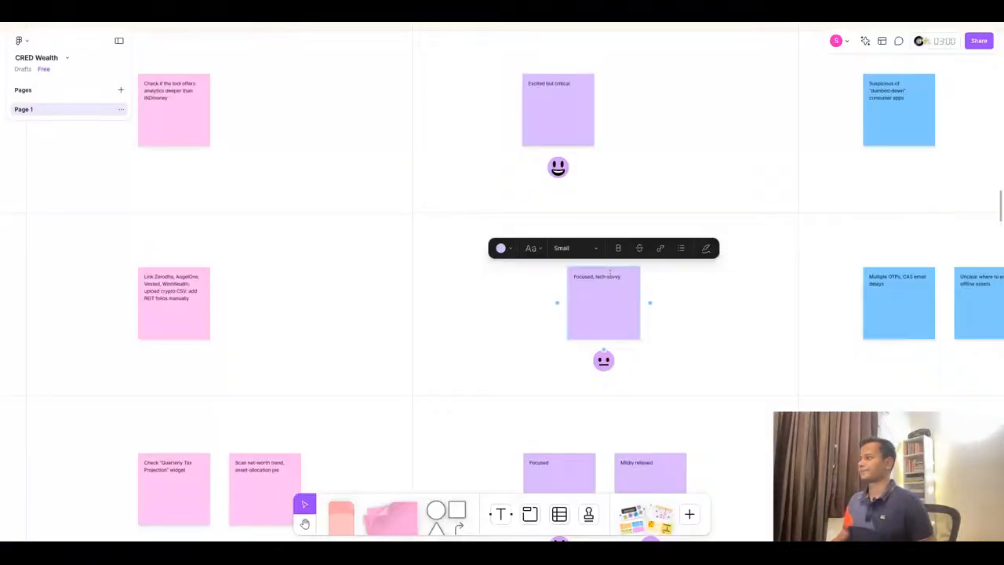
- Shift the Discover Emotions sticky and its smiley emoji to the right, aligning them with the Connect emotion sticky
{"action": "left_click", "coordinate": [569, 102]}
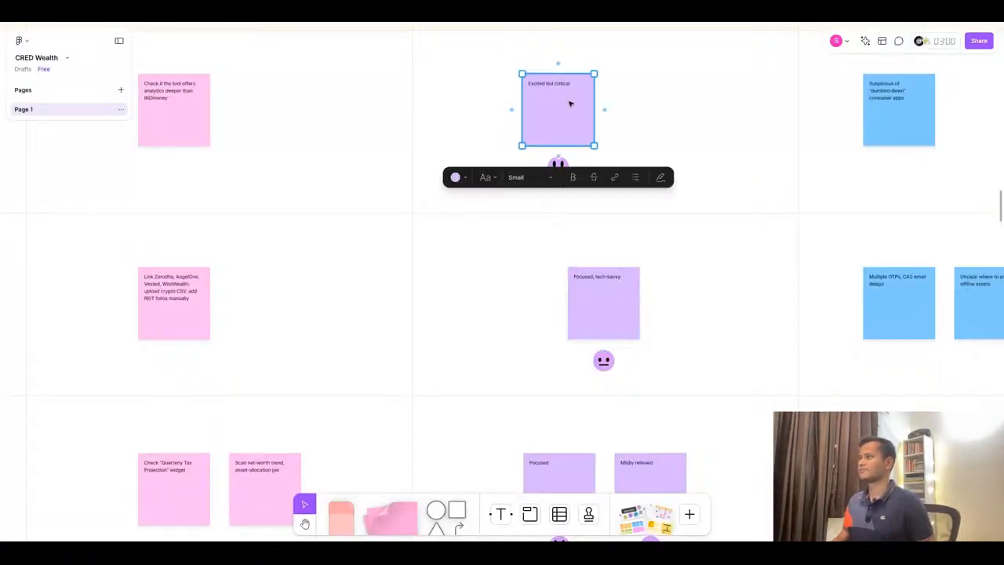
{"action": "key", "text": "shift+Right"}
{"action": "key", "text": "shift+Right"}
{"action": "key", "text": "shift+Right"}
{"action": "key", "text": "shift+Right"}
{"action": "key", "text": "shift+Right"}
{"action": "key", "text": "shift+Right"}
{"action": "key", "text": "shift+Right"}
{"action": "key", "text": "shift+Right"}
{"action": "key", "text": "shift+Right"}
{"action": "key", "text": "shift+Right"}
{"action": "key", "text": "shift+Right"}
{"action": "key", "text": "shift+Right"}
{"action": "key", "text": "shift+Right"}
{"action": "key", "text": "shift+Right"}
{"action": "key", "text": "shift+Right"}
{"action": "key", "text": "shift+Right"}
{"action": "key", "text": "shift+Right"}
{"action": "key", "text": "shift+Right"}
{"action": "key", "text": "shift+Right"}
{"action": "key", "text": "shift+Right"}
{"action": "key", "text": "shift+Left"}
{"action": "key", "text": "shift+Left"}
{"action": "key", "text": "shift+Left"}
{"action": "key", "text": "shift+Left"}
{"action": "key", "text": "shift+Left"}
{"action": "left_click_drag", "start_coordinate": [570, 102], "coordinate": [568, 101]}
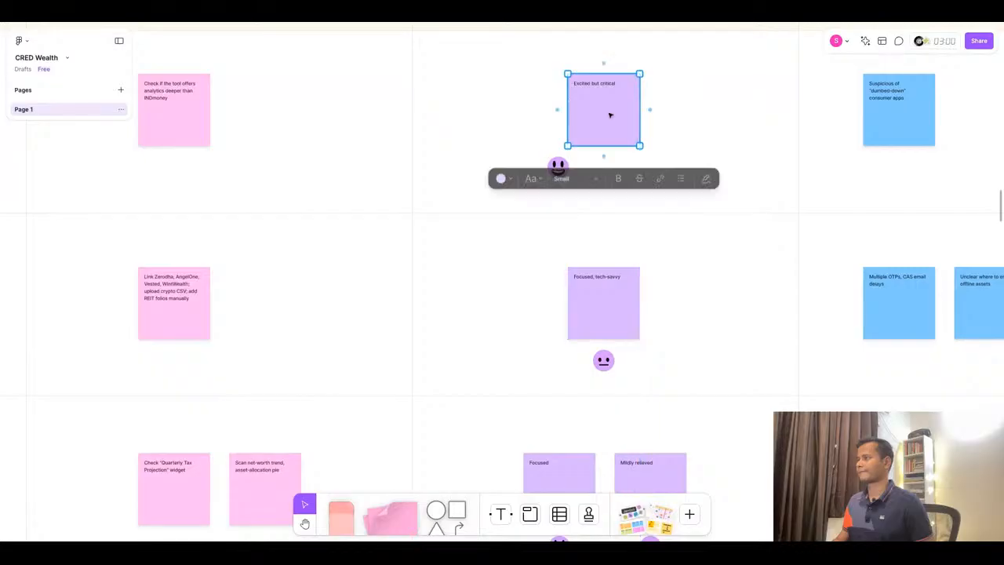
{"action": "left_click", "coordinate": [566, 171]}
{"action": "left_click_drag", "start_coordinate": [561, 170], "coordinate": [605, 169]}
{"action": "left_click", "coordinate": [710, 207]}
- Replace the first Connect Pain Points sticky with "API limits on niche assets" from ChatGPT and remove its bullet
{"action": "scroll", "coordinate": [711, 207], "scroll_direction": "up", "scroll_amount": 1}
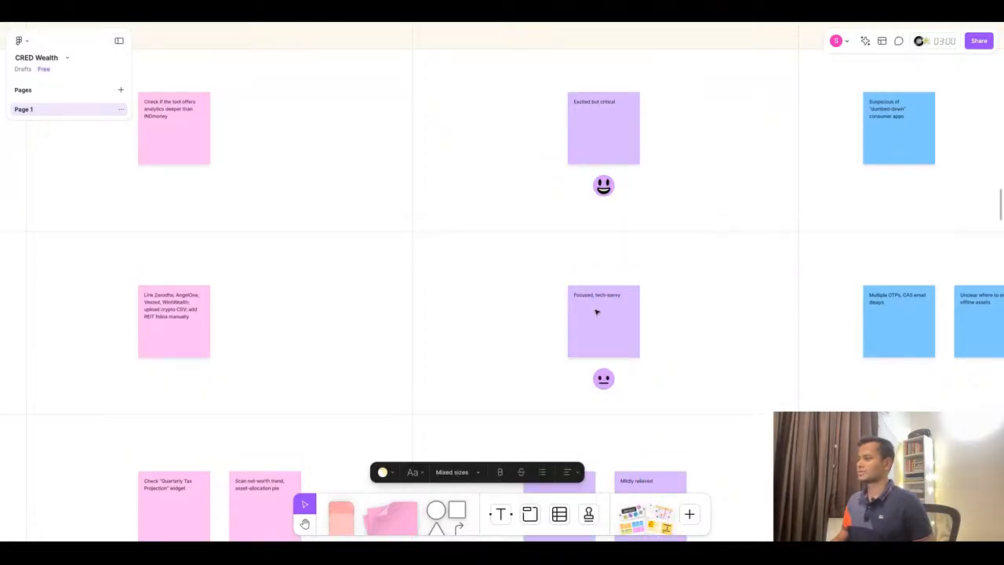
{"action": "left_click", "coordinate": [497, 23]}
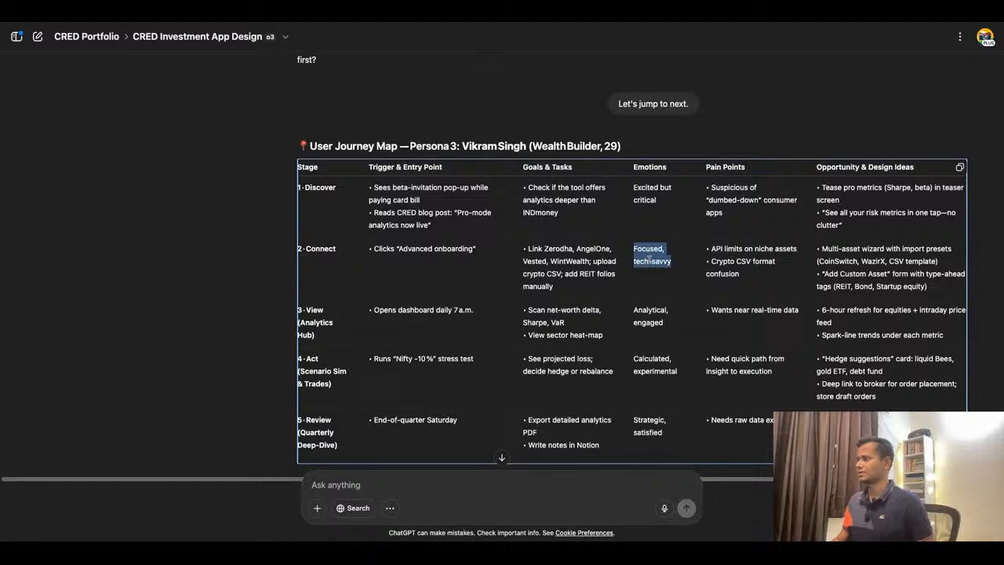
{"action": "triple_click", "coordinate": [757, 253]}
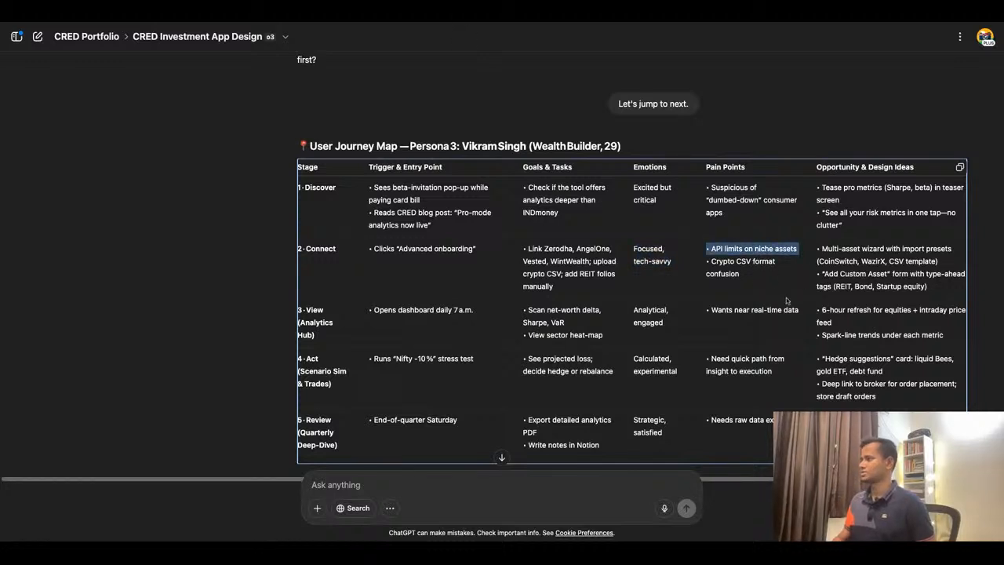
{"action": "left_click", "coordinate": [402, 37]}
{"action": "scroll", "coordinate": [560, 293], "scroll_direction": "right", "scroll_amount": 5}
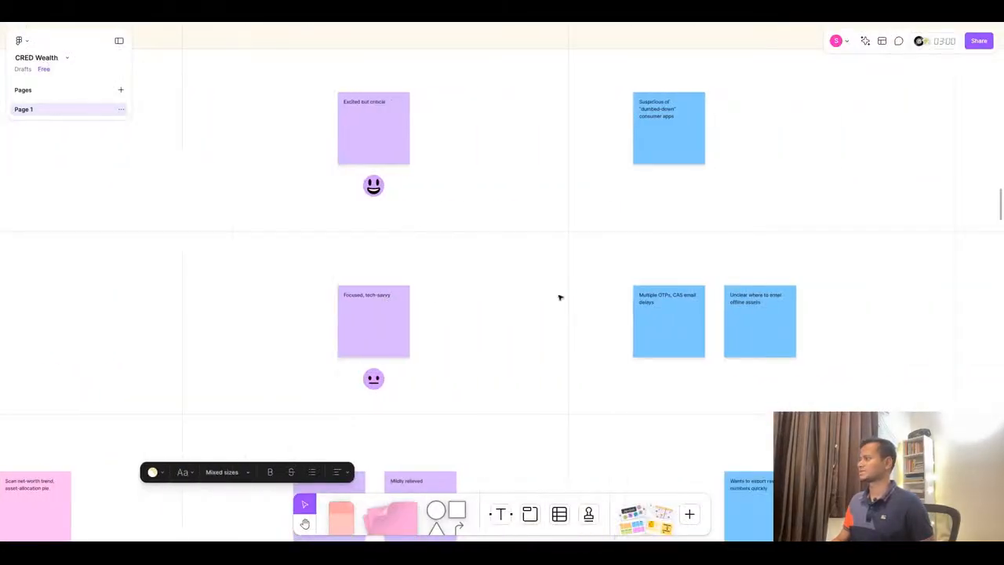
{"action": "scroll", "coordinate": [560, 296], "scroll_direction": "up", "scroll_amount": 3}
{"action": "scroll", "coordinate": [576, 408], "scroll_direction": "down", "scroll_amount": 2}
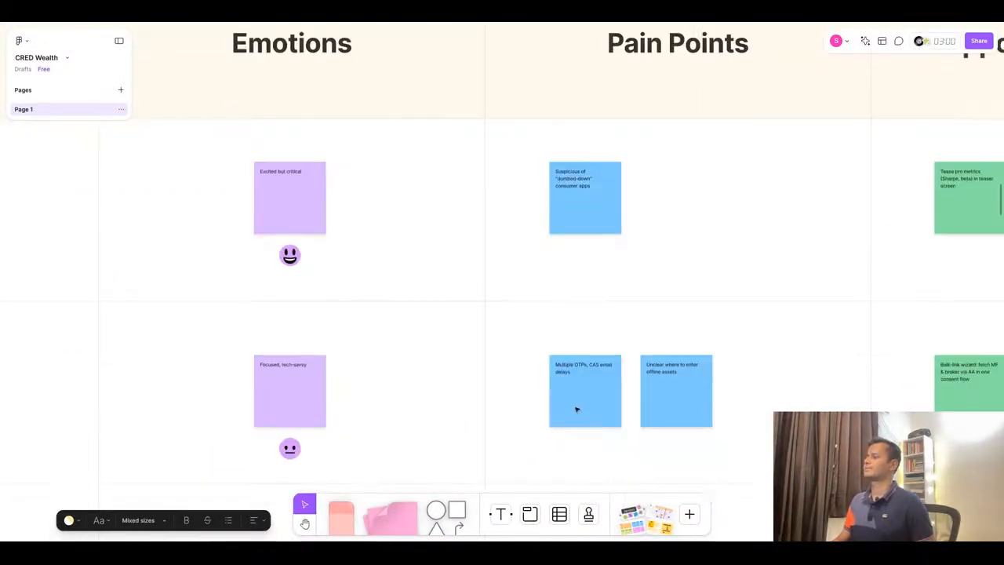
{"action": "double_click", "coordinate": [579, 377]}
{"action": "type", "text": "• API limits on niche assets"}
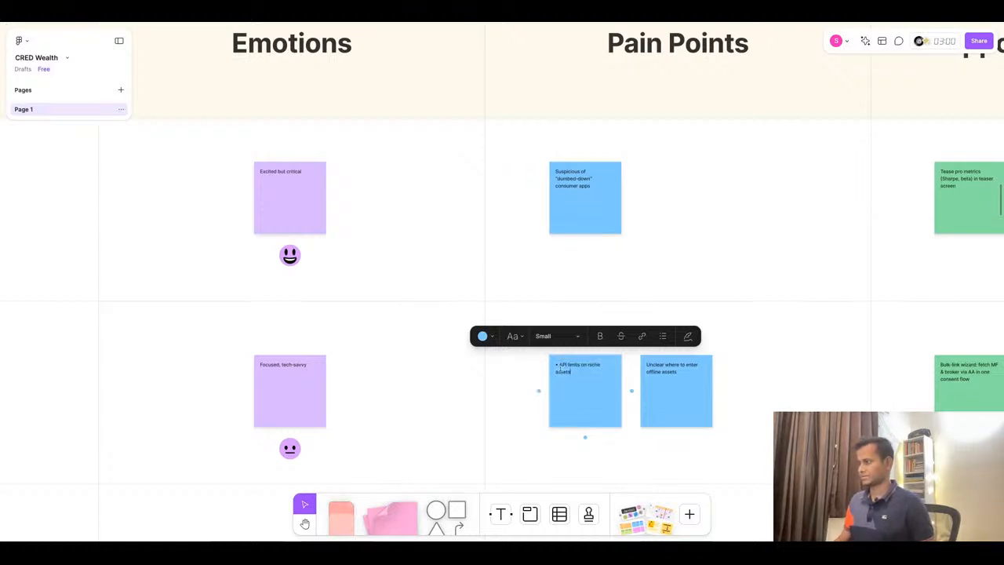
{"action": "left_click", "coordinate": [560, 366]}
{"action": "key", "text": "BackSpace"}
{"action": "key", "text": "BackSpace"}
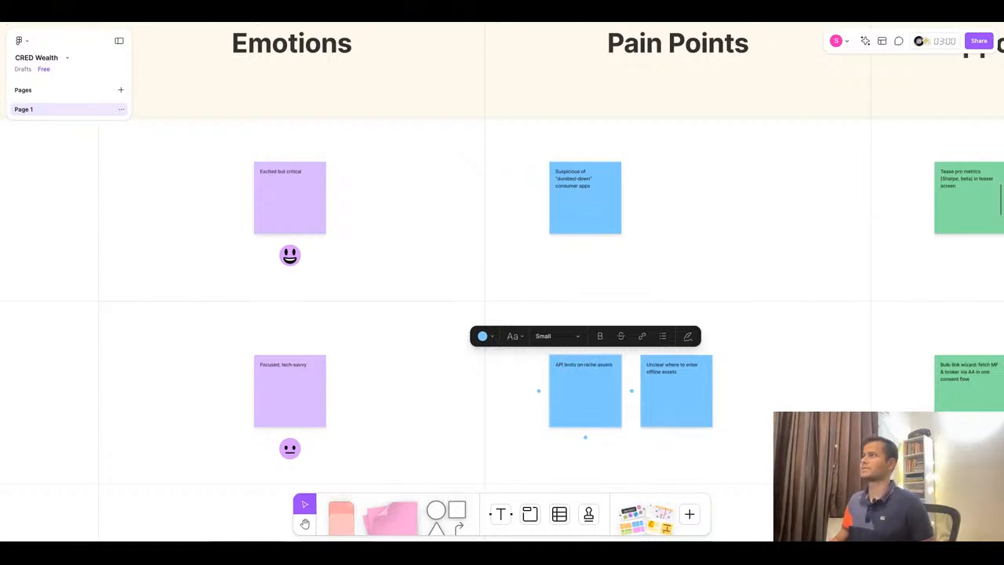
- Replace the second Connect Pain Points sticky with "Crypto CSV format confusion" copied from ChatGPT
{"action": "key", "text": "super+Tab"}
{"action": "triple_click", "coordinate": [745, 279]}
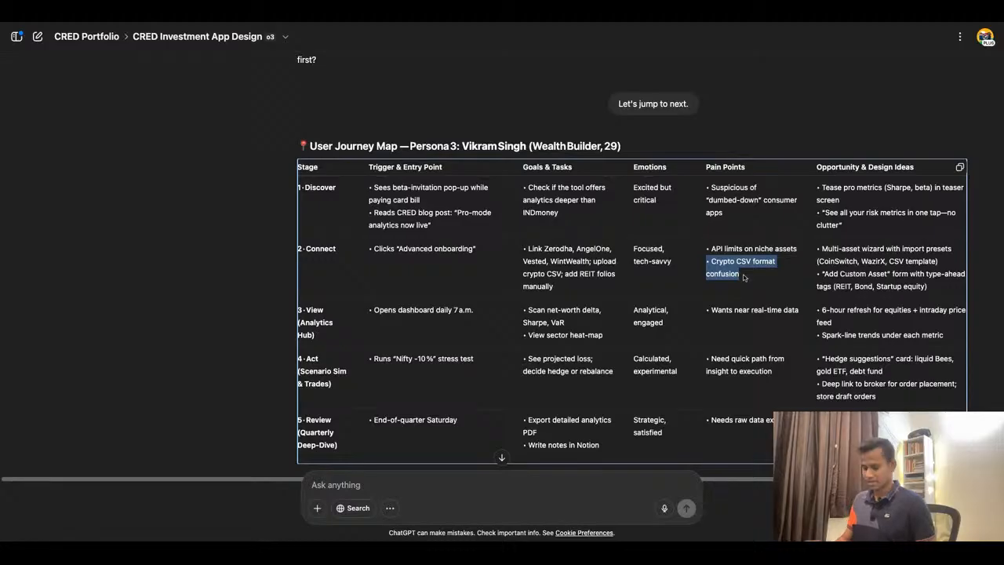
{"action": "key", "text": "super+Tab"}
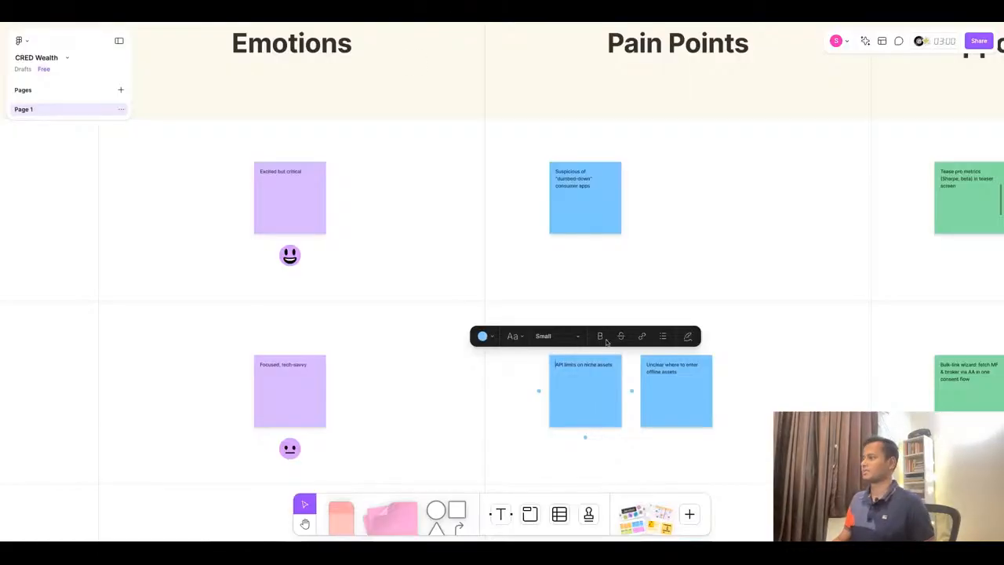
{"action": "left_click", "coordinate": [677, 418]}
{"action": "left_click", "coordinate": [677, 418]}
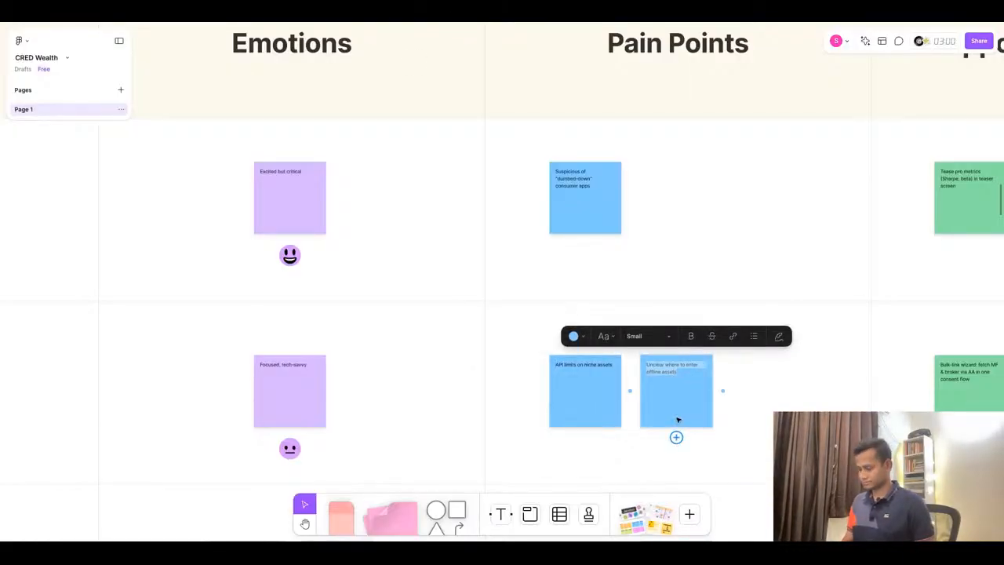
{"action": "type", "text": "Crypto CSV format confusion"}
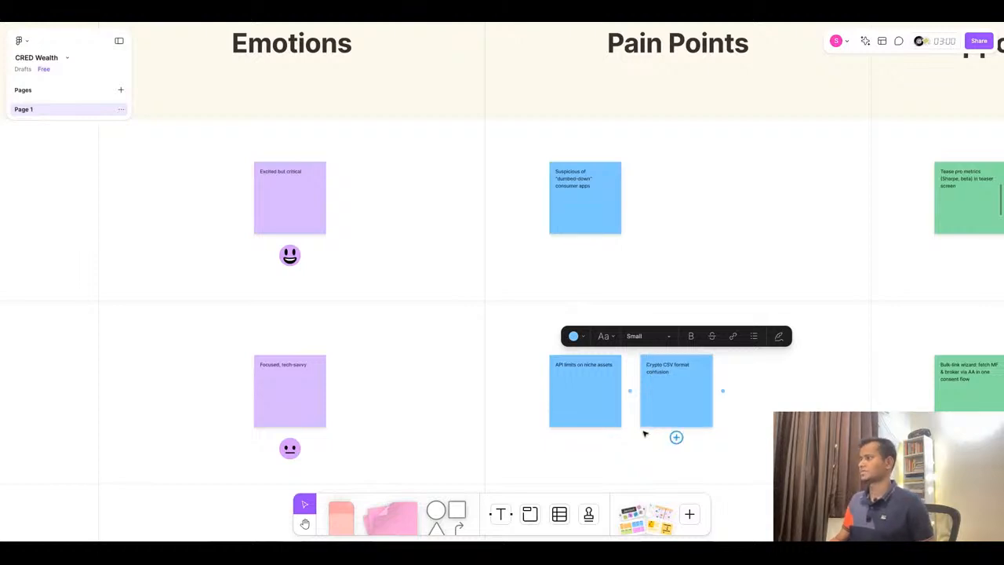
- Replace the first Connect opportunity sticky with "Multi-asset wizard with import presets (CoinSwitch, WazirX, CSV template)" without the bullet
{"action": "key", "text": "super+Tab"}
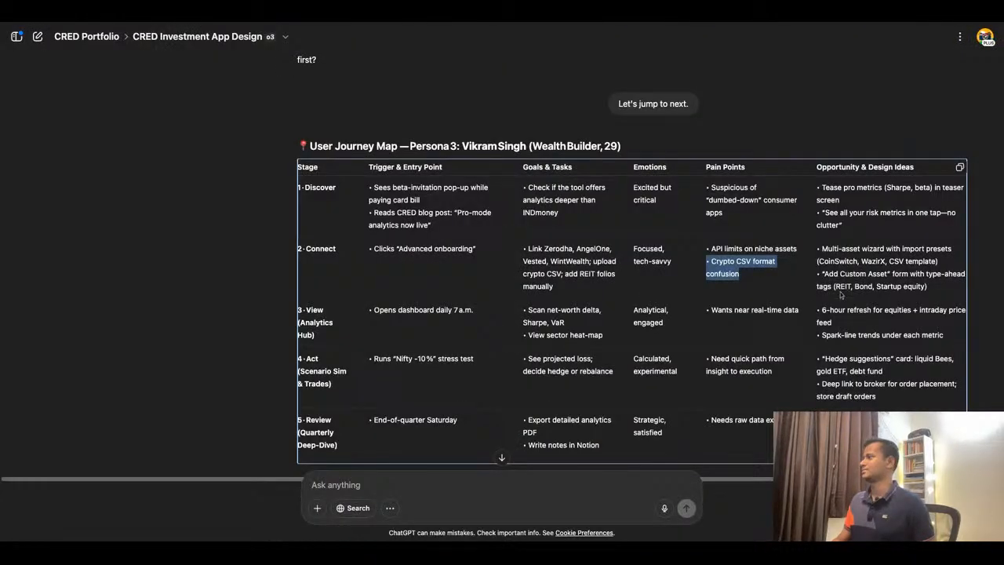
{"action": "triple_click", "coordinate": [872, 257]}
{"action": "key", "text": "super+c"}
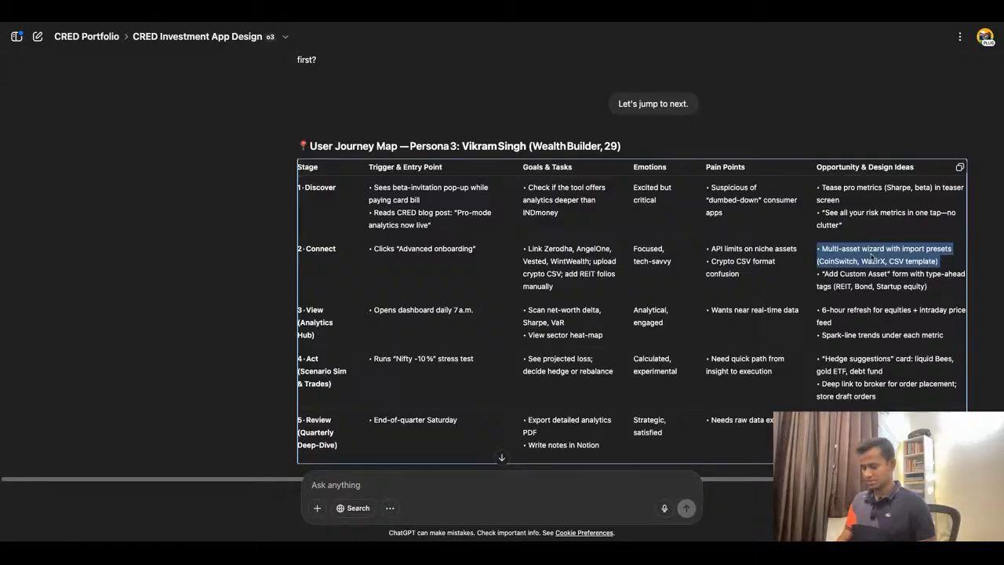
{"action": "key", "text": "super+Tab"}
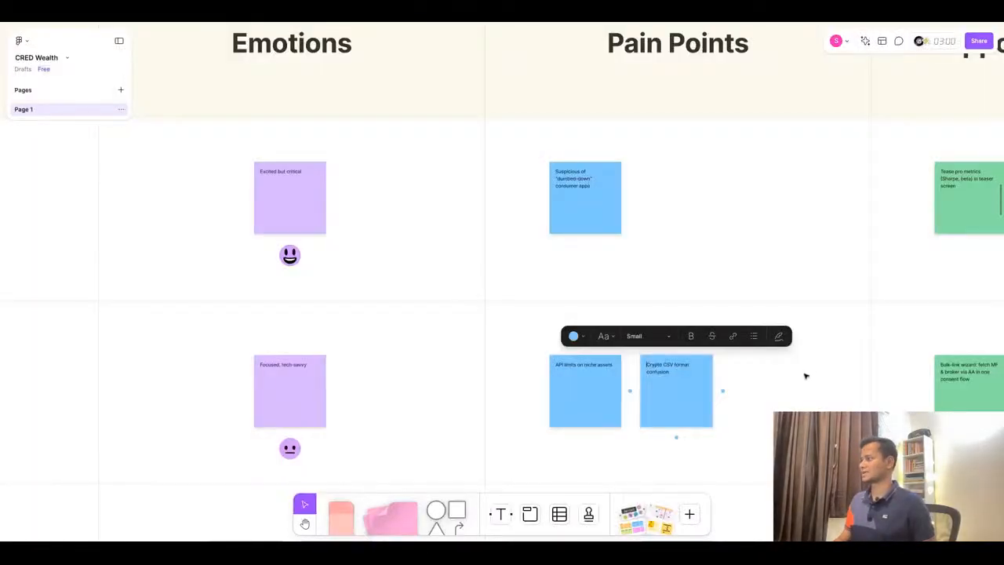
{"action": "scroll", "coordinate": [805, 376], "scroll_direction": "right", "scroll_amount": 6}
{"action": "double_click", "coordinate": [697, 373]}
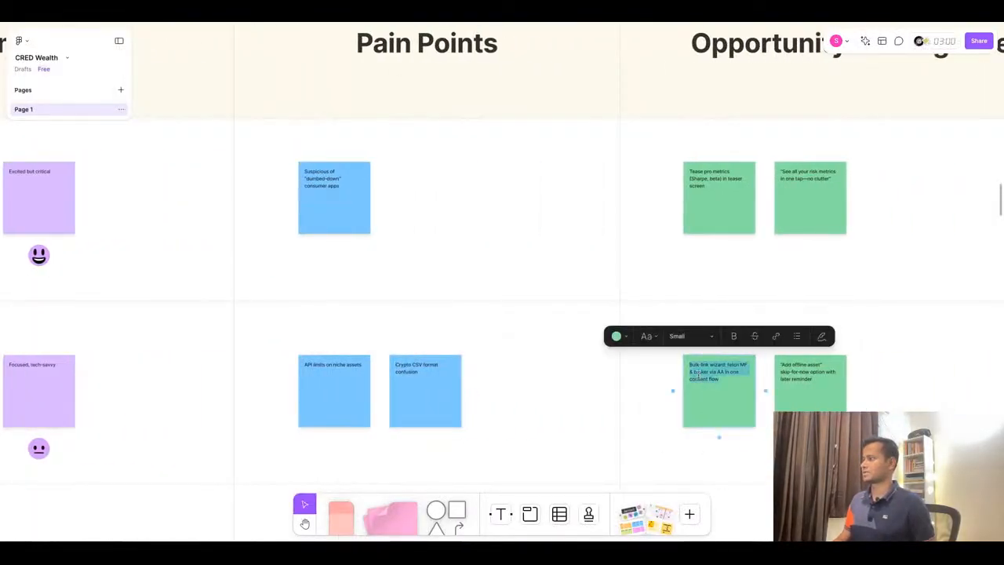
{"action": "key", "text": "super+v"}
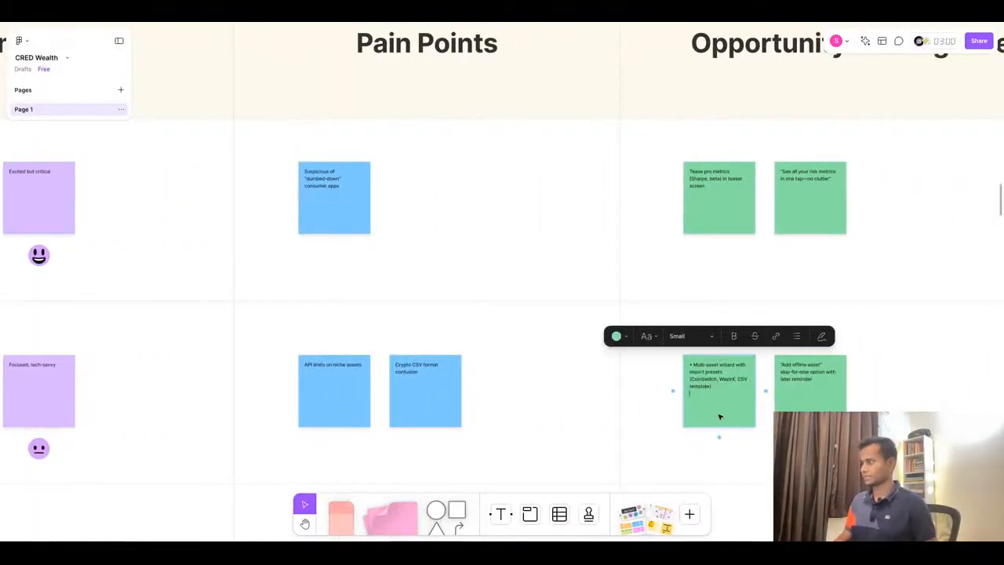
{"action": "left_click", "coordinate": [694, 364]}
{"action": "key", "text": "BackSpace"}
{"action": "key", "text": "BackSpace"}
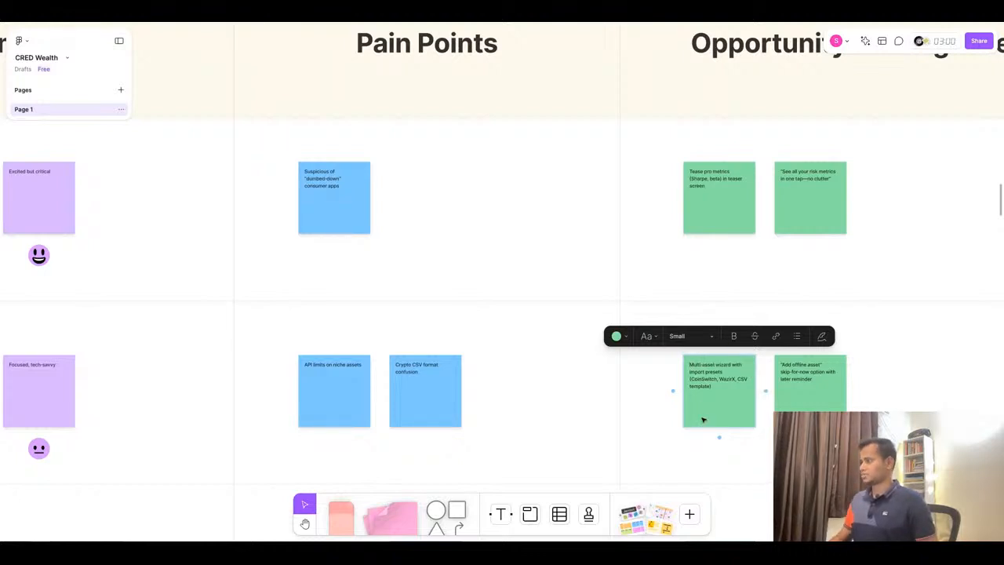
- Replace the second Connect opportunity sticky with "Add Custom Asset" form with type-ahead tags (REIT, Bond, Startup equity) from ChatGPT, removing the bullet
{"action": "scroll", "coordinate": [929, 375], "scroll_direction": "up", "scroll_amount": 5}
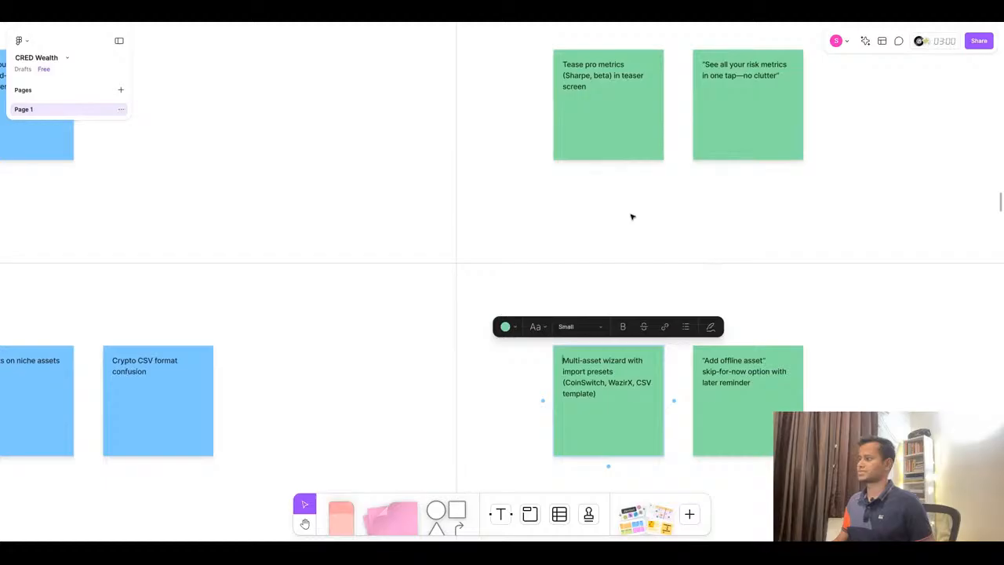
{"action": "left_click", "coordinate": [464, 13]}
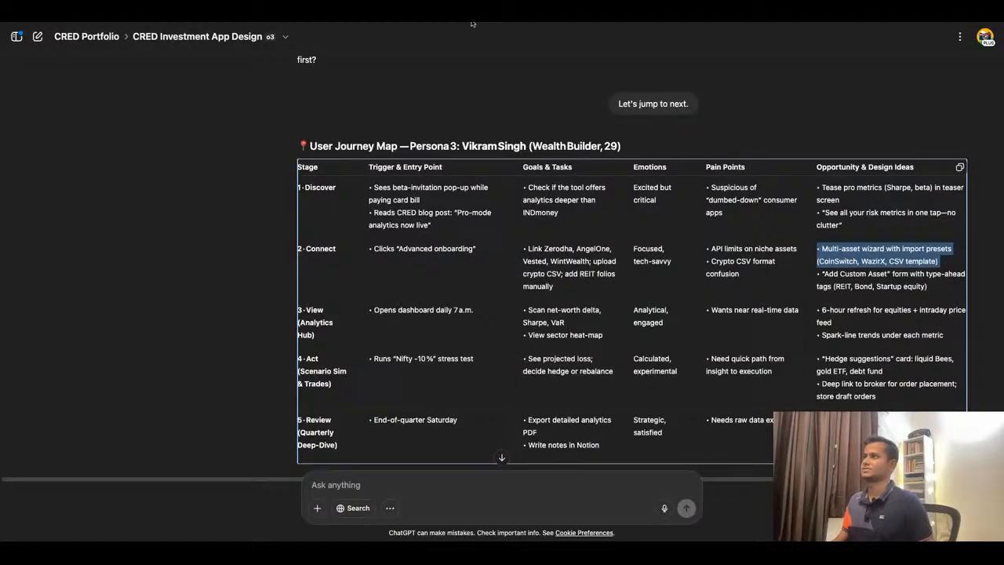
{"action": "triple_click", "coordinate": [901, 284]}
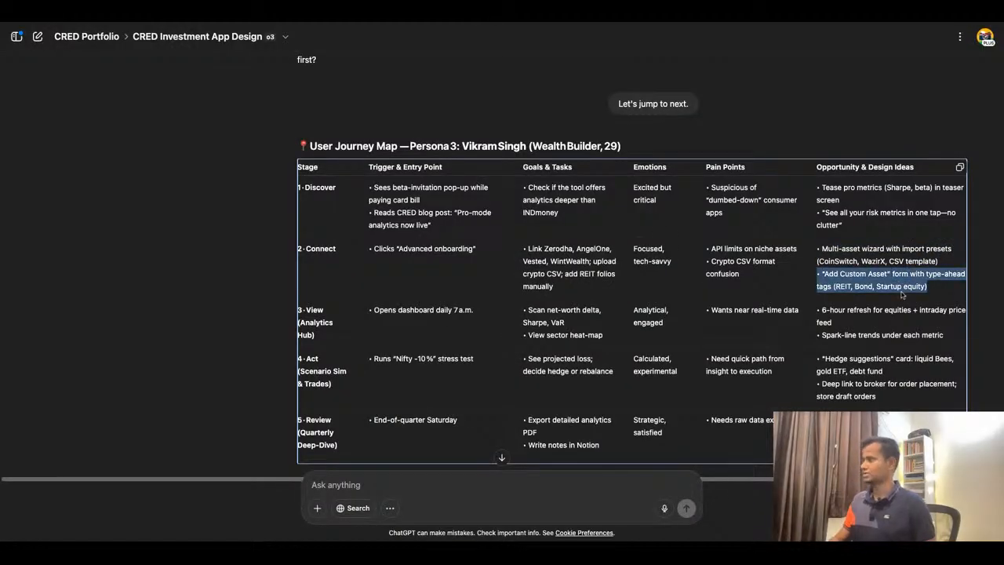
{"action": "left_click", "coordinate": [511, 16]}
{"action": "double_click", "coordinate": [715, 373]}
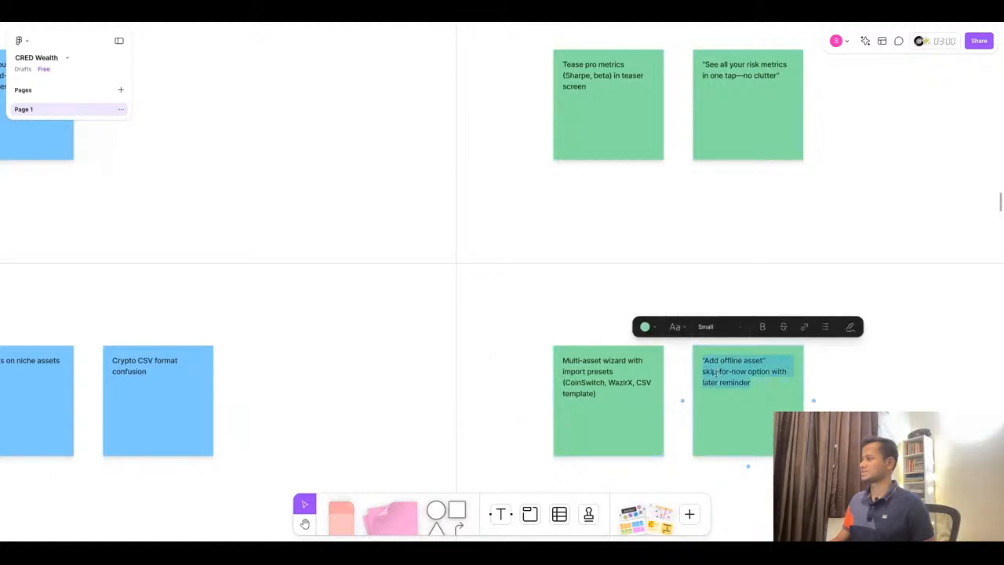
{"action": "type", "text": "• \"Add Custom Asset\" form with type-ahead tags (REIT, Bond, Startup equity)"}
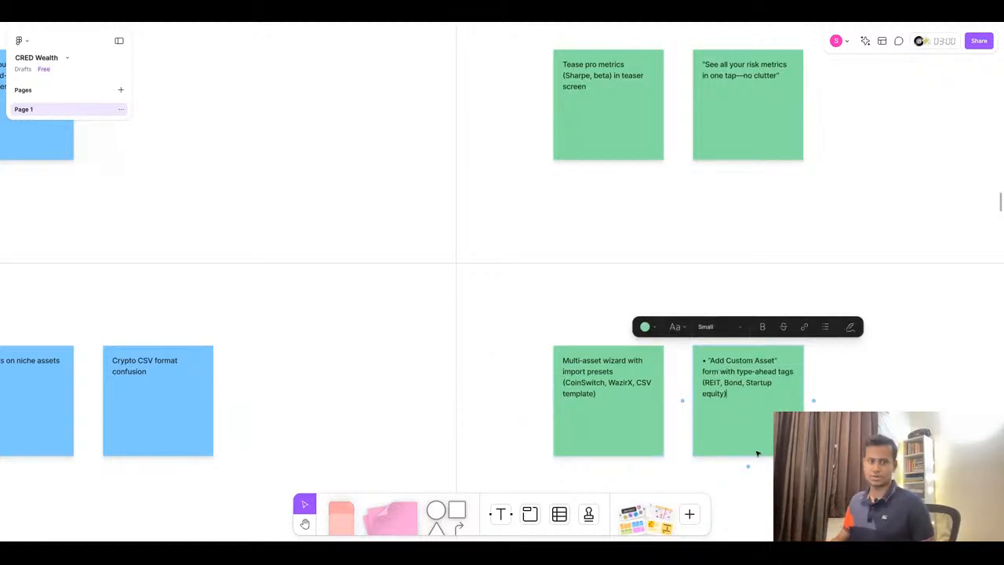
{"action": "left_click", "coordinate": [710, 361]}
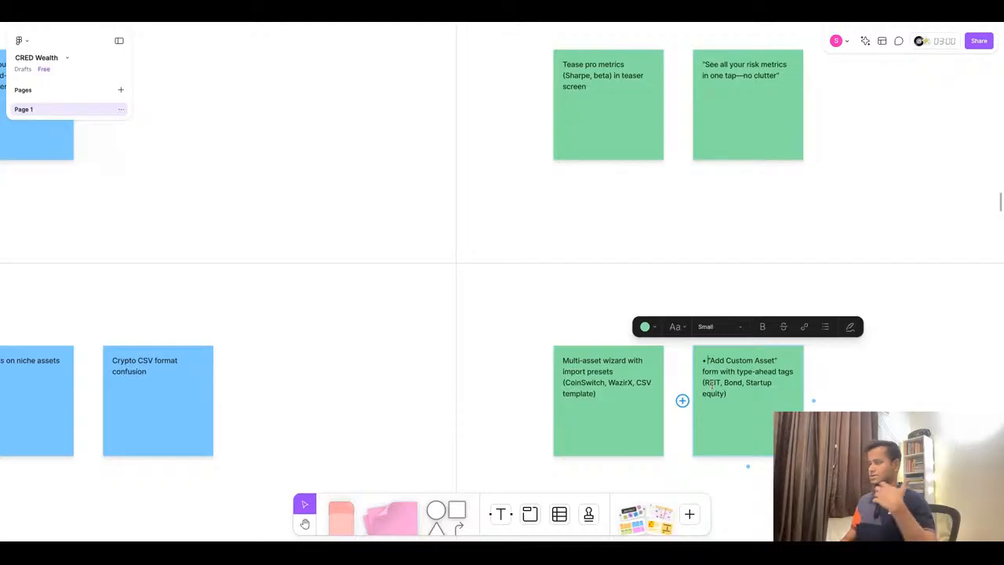
{"action": "key", "text": "BackSpace"}
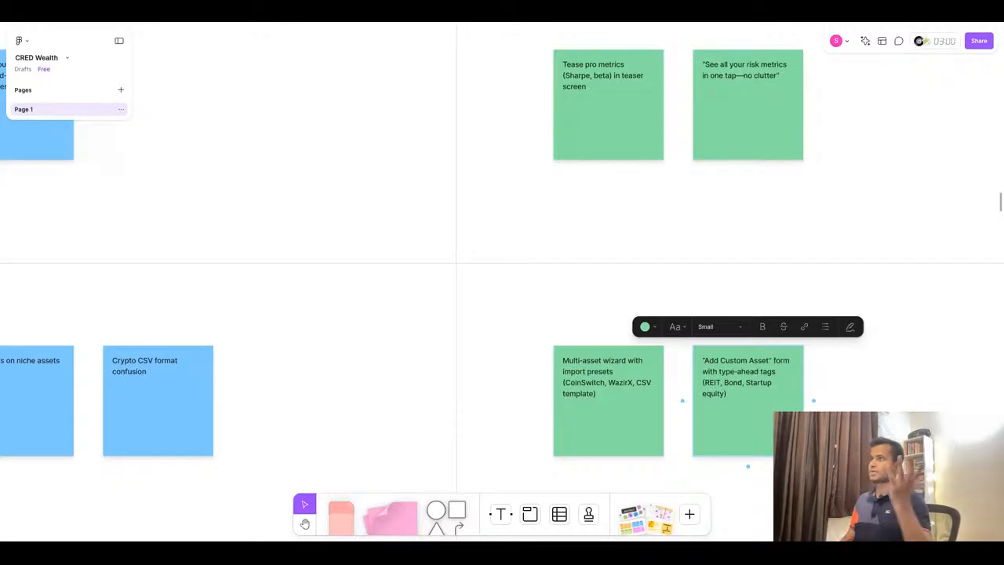
- Examine the View row stickies across the journey map board against the ChatGPT table
{"action": "left_click", "coordinate": [496, 14]}
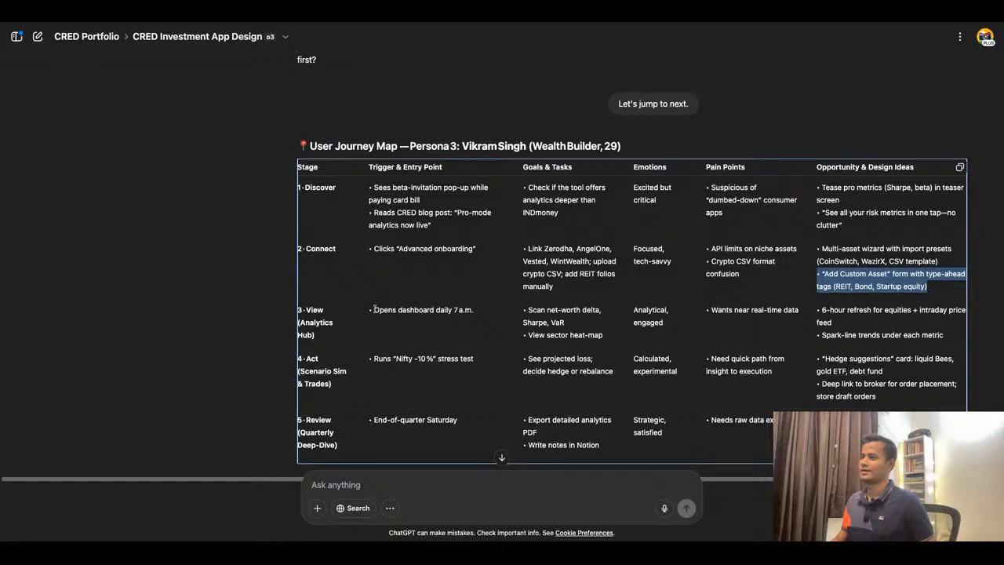
{"action": "double_click", "coordinate": [215, 344]}
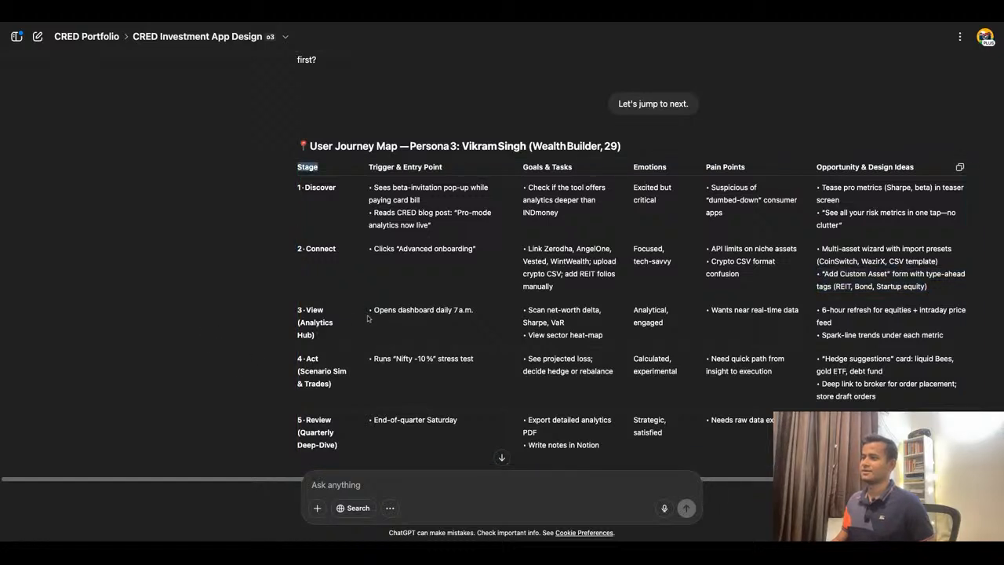
{"action": "left_click_drag", "start_coordinate": [375, 311], "coordinate": [473, 311]}
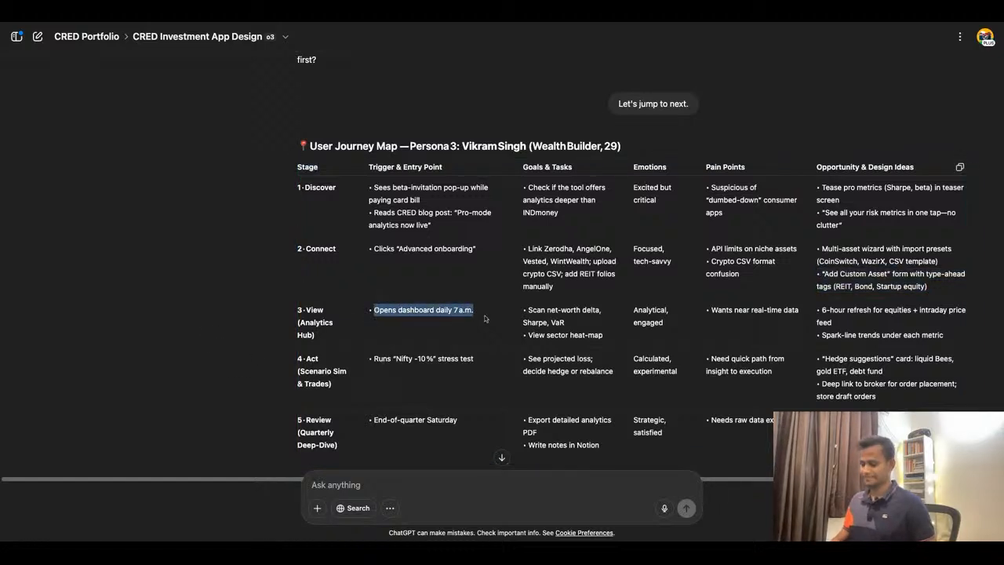
{"action": "left_click", "coordinate": [356, 21]}
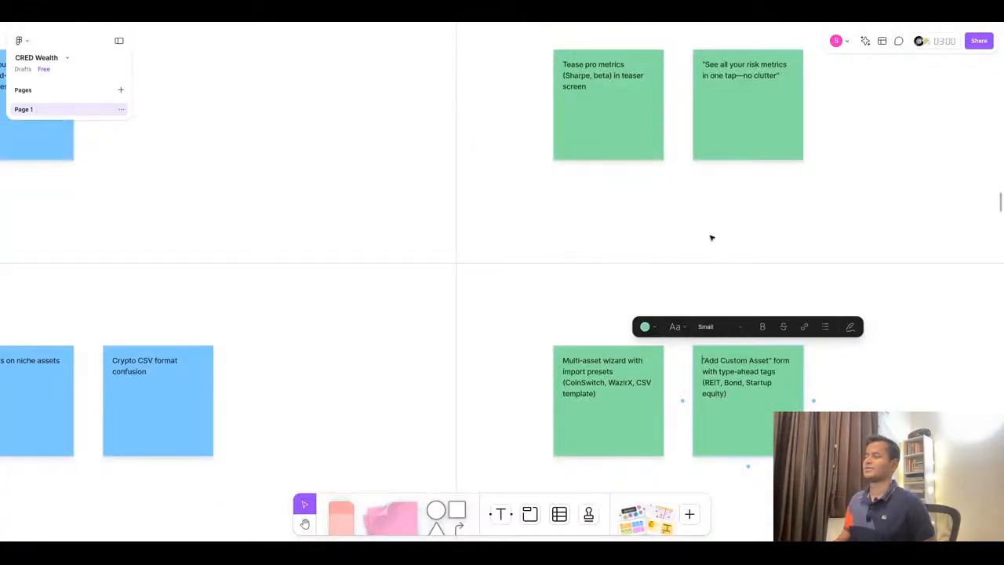
{"action": "scroll", "coordinate": [712, 238], "scroll_direction": "down", "scroll_amount": 5}
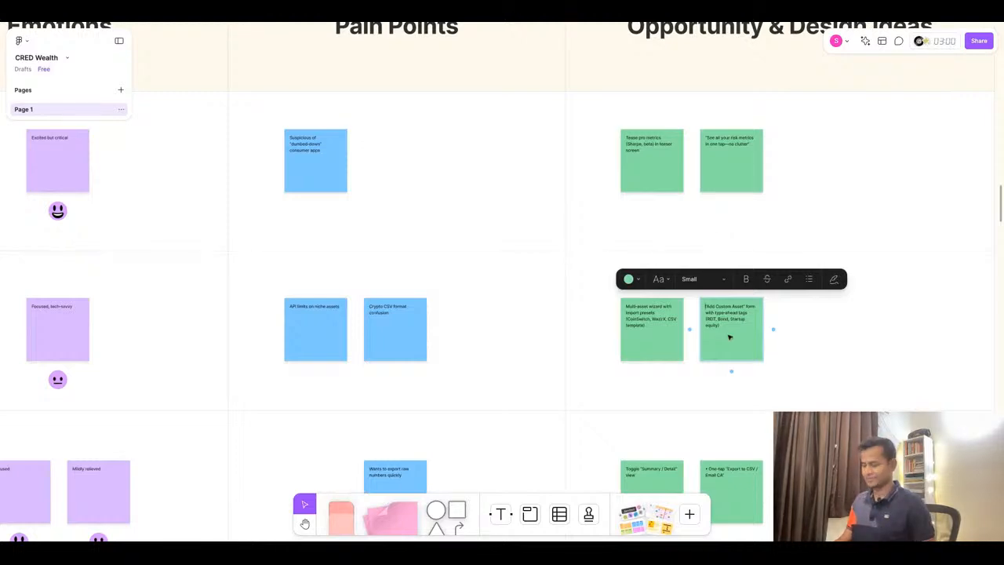
{"action": "scroll", "coordinate": [829, 343], "scroll_direction": "down", "scroll_amount": 5}
{"action": "scroll", "coordinate": [830, 343], "scroll_direction": "down", "scroll_amount": 5}
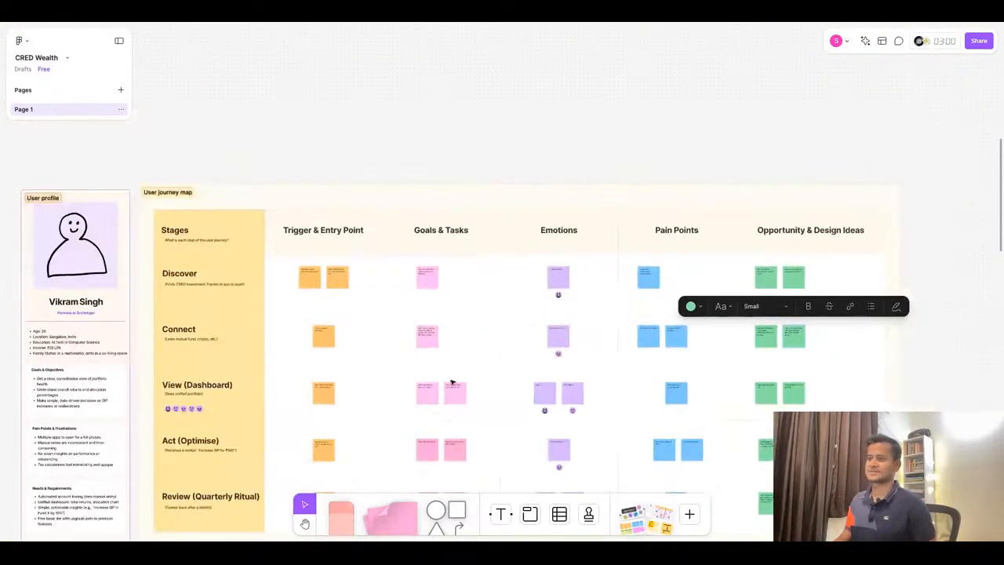
{"action": "scroll", "coordinate": [280, 398], "scroll_direction": "up", "scroll_amount": 6}
{"action": "scroll", "coordinate": [395, 294], "scroll_direction": "down", "scroll_amount": 4}
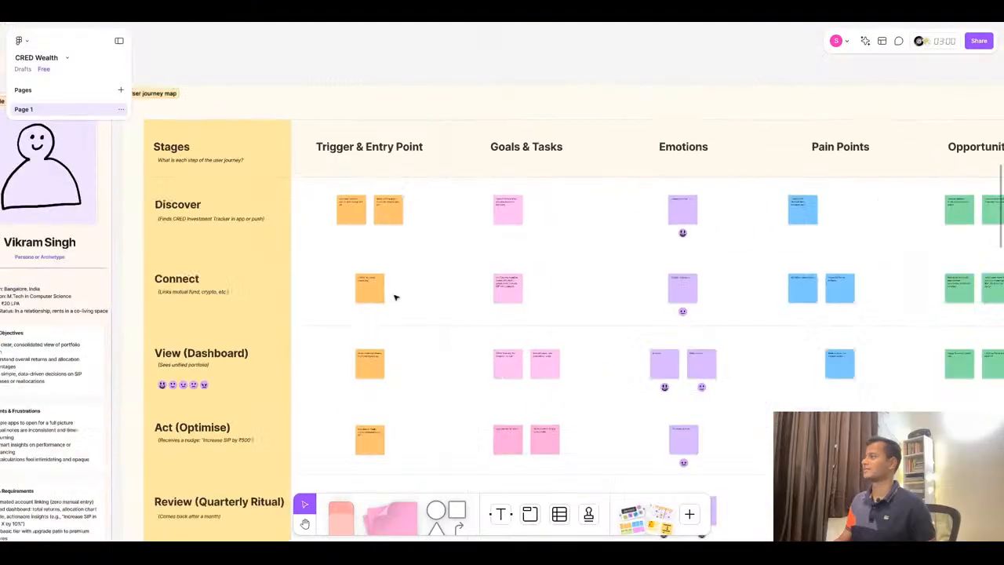
{"action": "scroll", "coordinate": [894, 292], "scroll_direction": "up", "scroll_amount": 5}
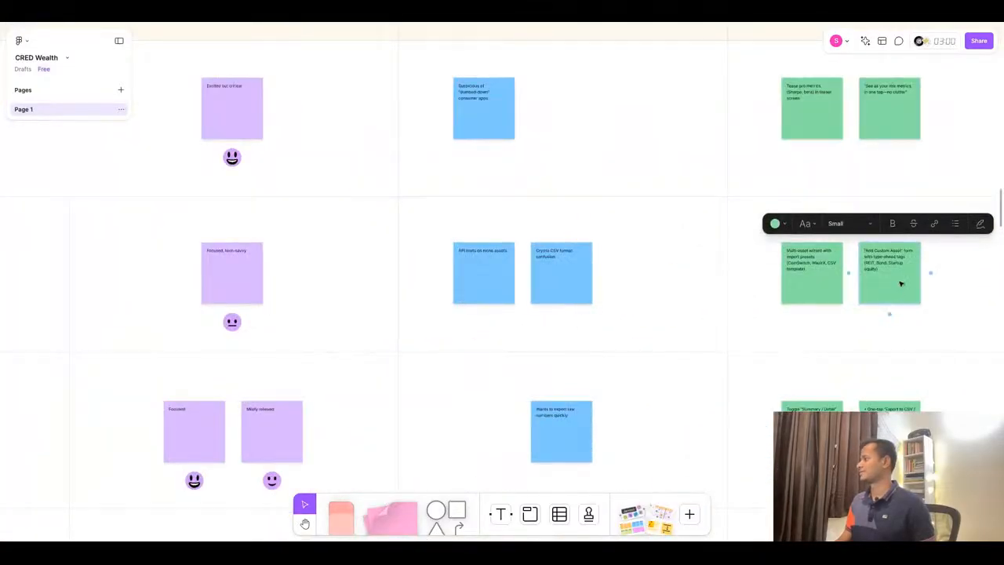
{"action": "scroll", "coordinate": [838, 290], "scroll_direction": "down", "scroll_amount": 4}
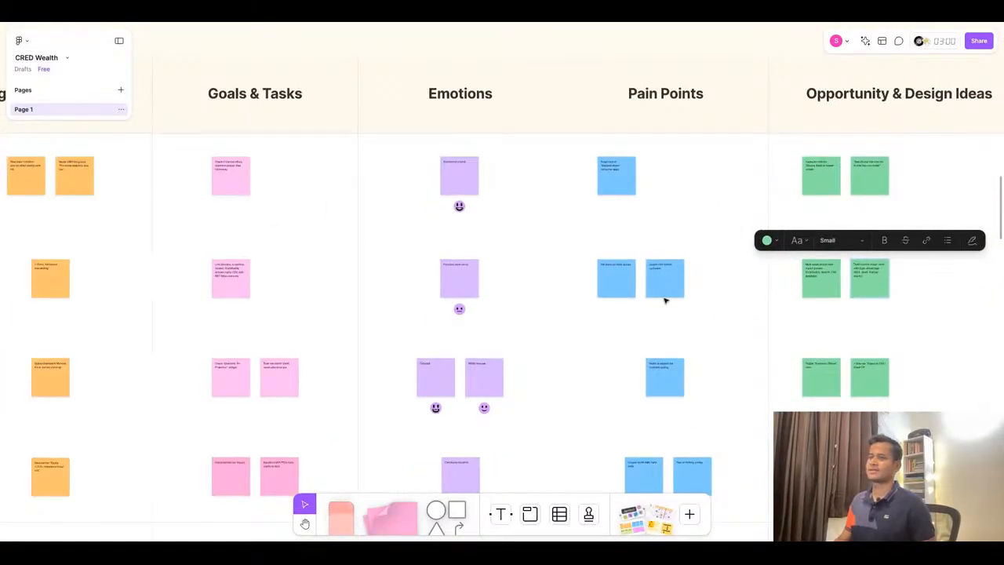
{"action": "scroll", "coordinate": [426, 314], "scroll_direction": "down", "scroll_amount": 2}
{"action": "scroll", "coordinate": [223, 351], "scroll_direction": "up", "scroll_amount": 5}
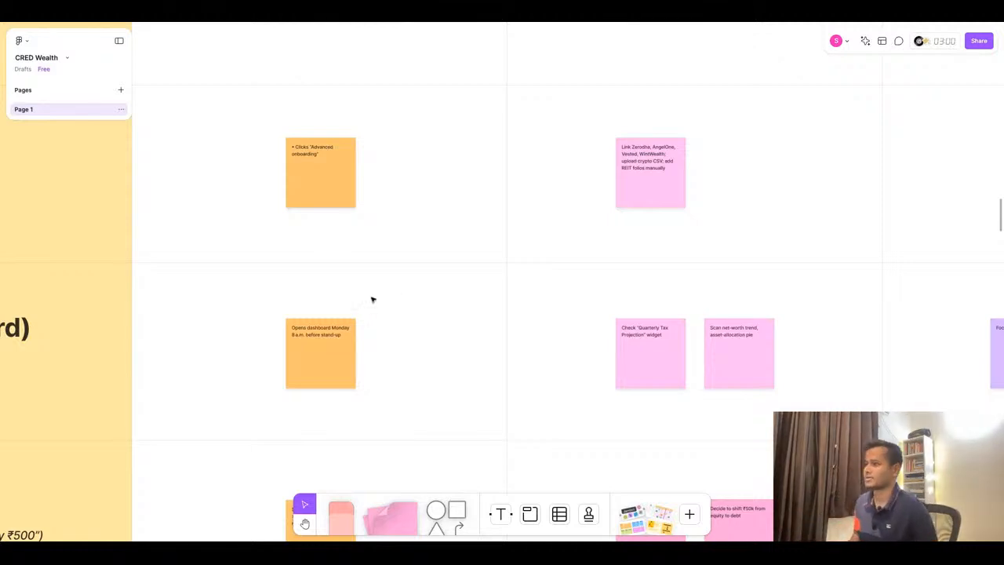
{"action": "scroll", "coordinate": [373, 299], "scroll_direction": "down", "scroll_amount": 6}
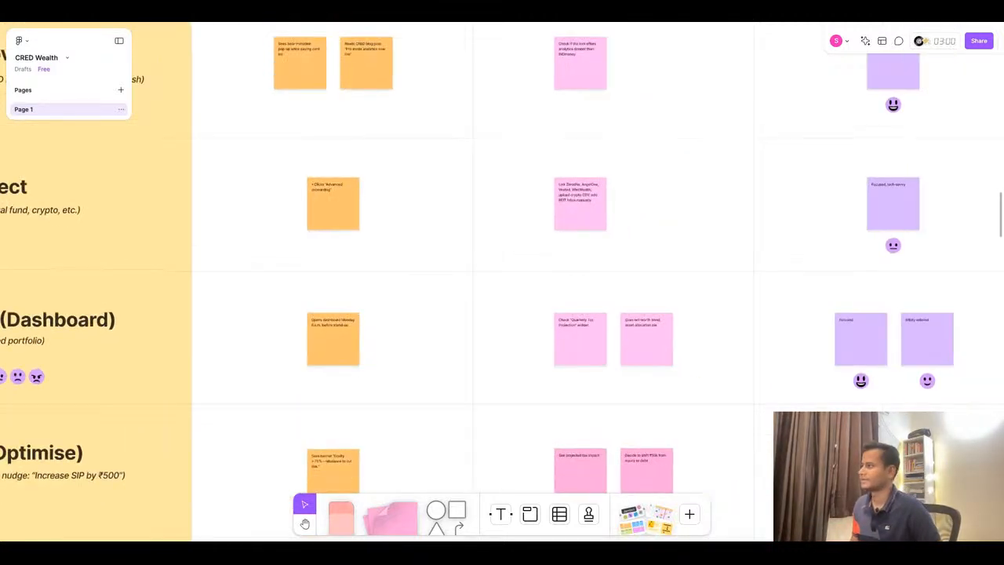
{"action": "scroll", "coordinate": [663, 345], "scroll_direction": "up", "scroll_amount": 5}
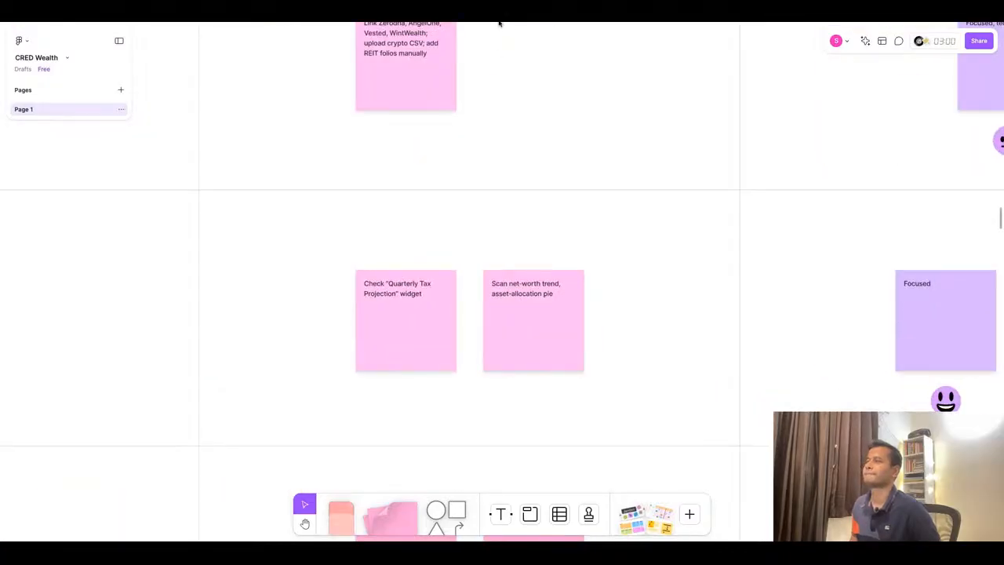
{"action": "scroll", "coordinate": [496, 240], "scroll_direction": "down", "scroll_amount": 3}
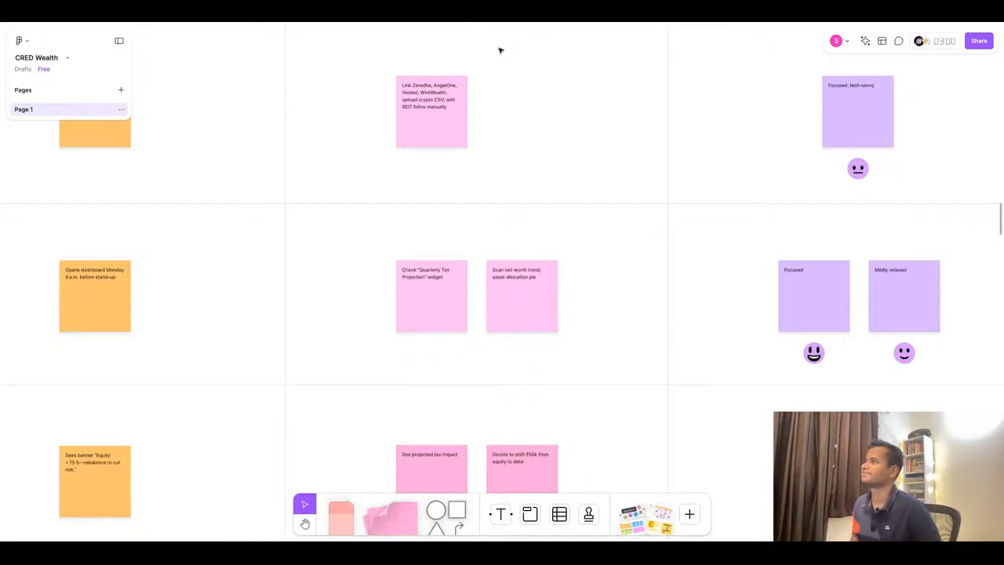
- Compare the ChatGPT table's View stage entries with the board's View row stickies
{"action": "left_click", "coordinate": [494, 23]}
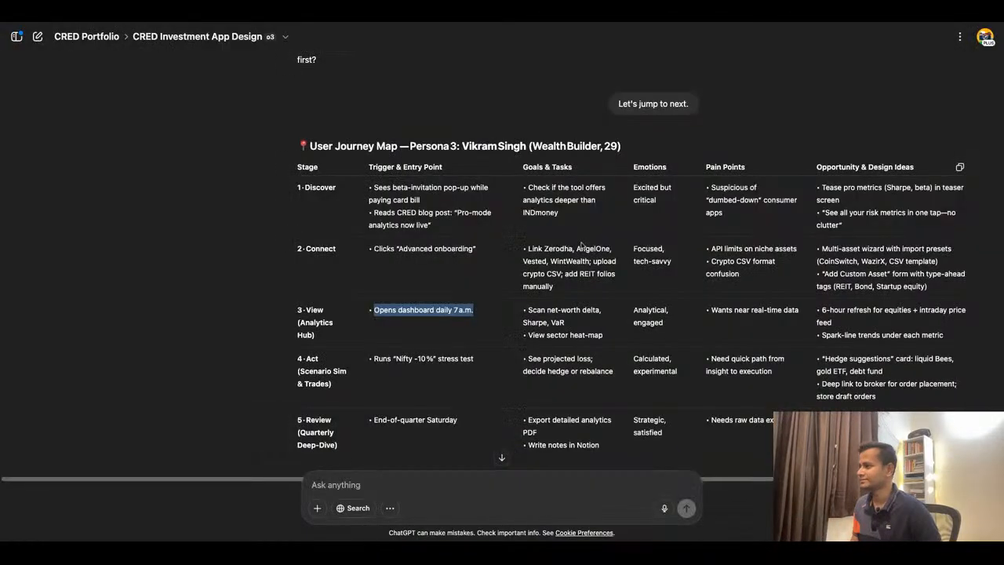
{"action": "double_click", "coordinate": [561, 315]}
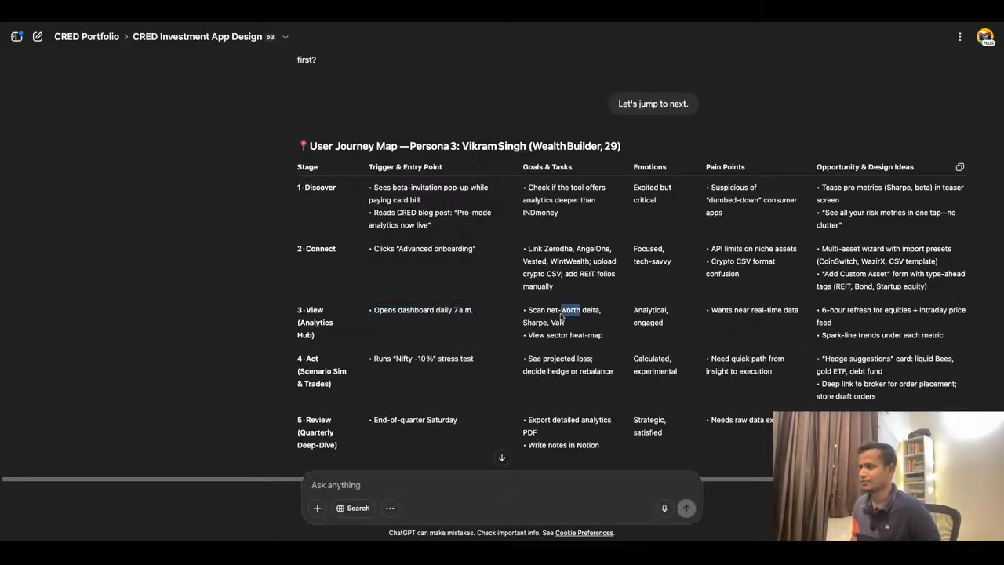
{"action": "left_click", "coordinate": [380, 25]}
{"action": "scroll", "coordinate": [240, 296], "scroll_direction": "down", "scroll_amount": 2}
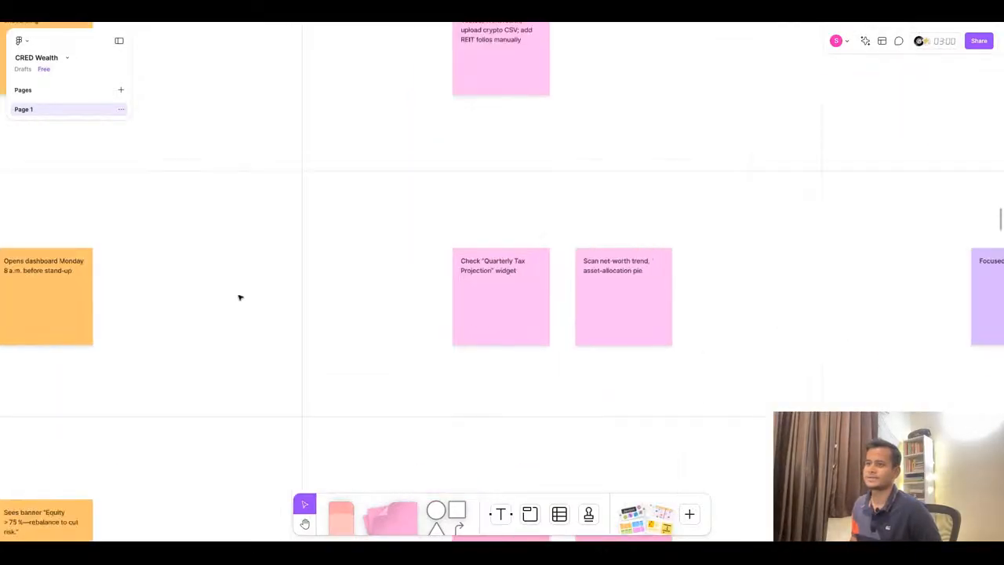
{"action": "left_click", "coordinate": [394, 23]}
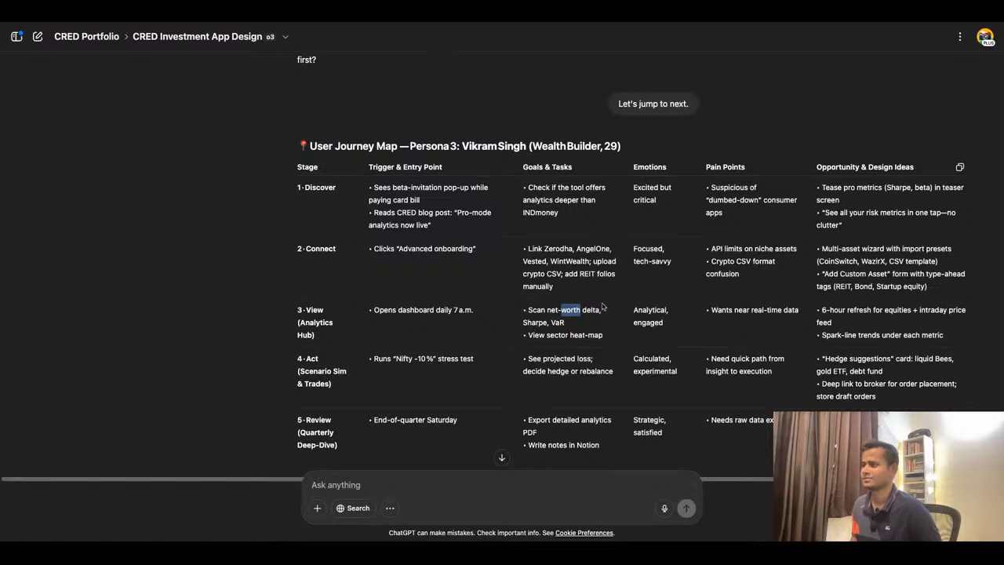
{"action": "left_click", "coordinate": [466, 26]}
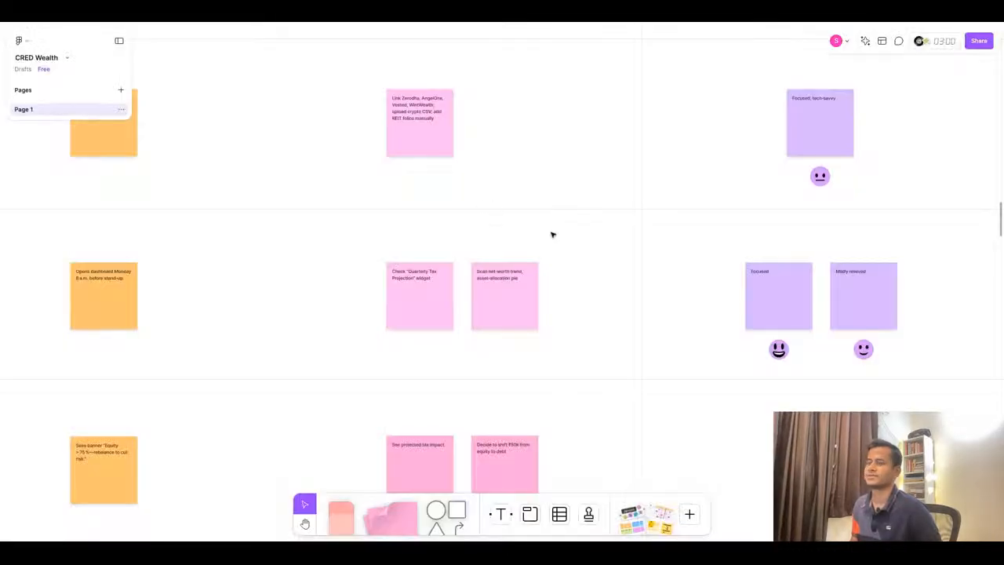
{"action": "scroll", "coordinate": [551, 233], "scroll_direction": "left", "scroll_amount": 8}
{"action": "scroll", "coordinate": [552, 235], "scroll_direction": "up", "scroll_amount": 4}
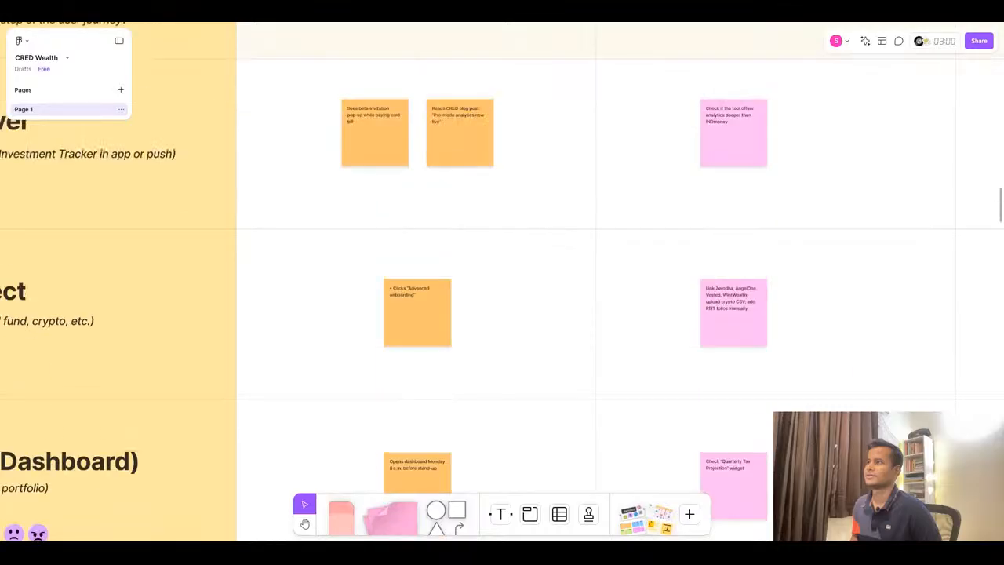
{"action": "scroll", "coordinate": [552, 235], "scroll_direction": "down", "scroll_amount": 2}
{"action": "left_click", "coordinate": [493, 24]}
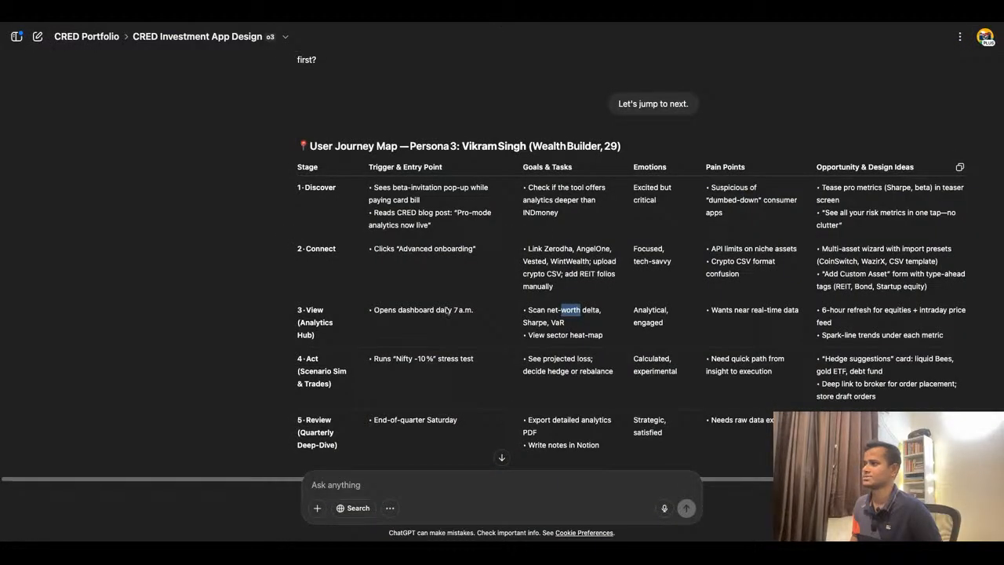
- Replace the View trigger sticky with "Opens dashboard daily 7 a.m." copied from ChatGPT, removing the bullet
{"action": "triple_click", "coordinate": [415, 310]}
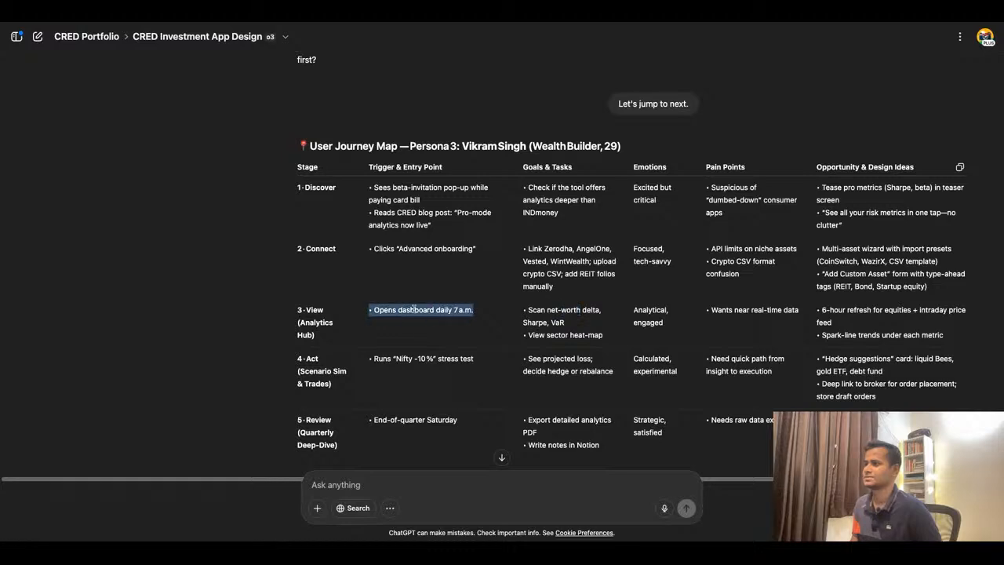
{"action": "left_click", "coordinate": [478, 24]}
{"action": "scroll", "coordinate": [446, 265], "scroll_direction": "down", "scroll_amount": 10}
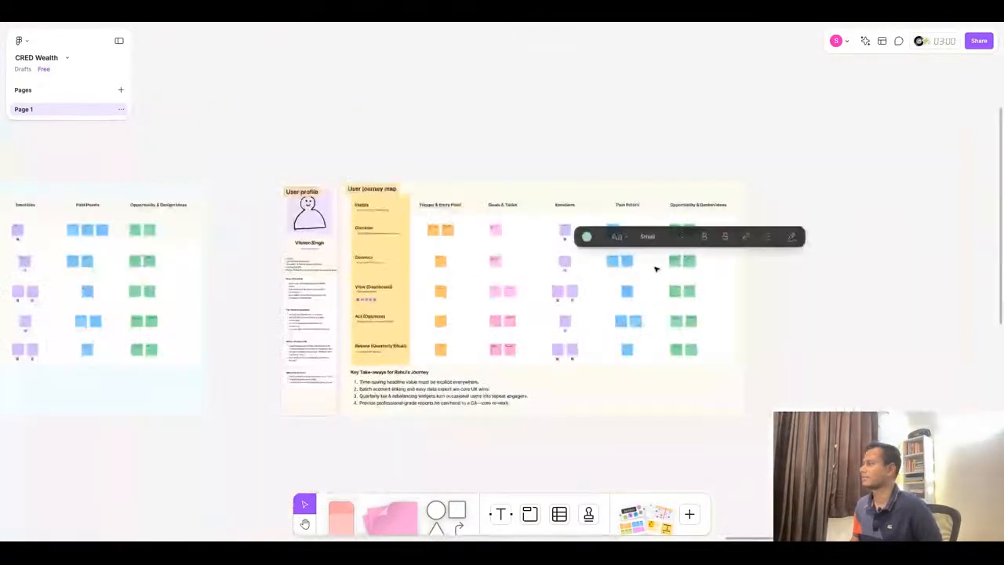
{"action": "scroll", "coordinate": [665, 267], "scroll_direction": "up", "scroll_amount": 10}
{"action": "scroll", "coordinate": [766, 245], "scroll_direction": "up", "scroll_amount": 3}
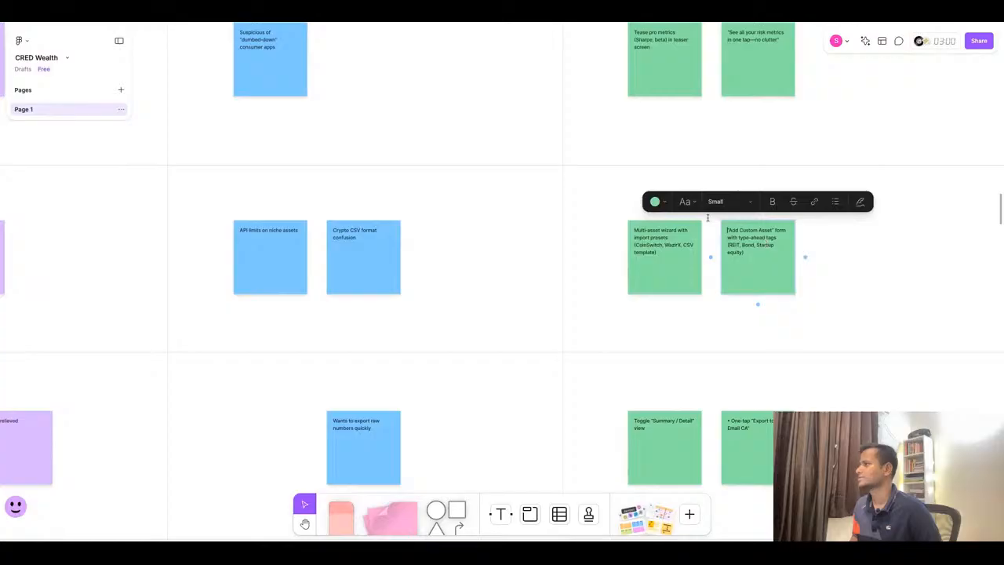
{"action": "left_click", "coordinate": [454, 22]}
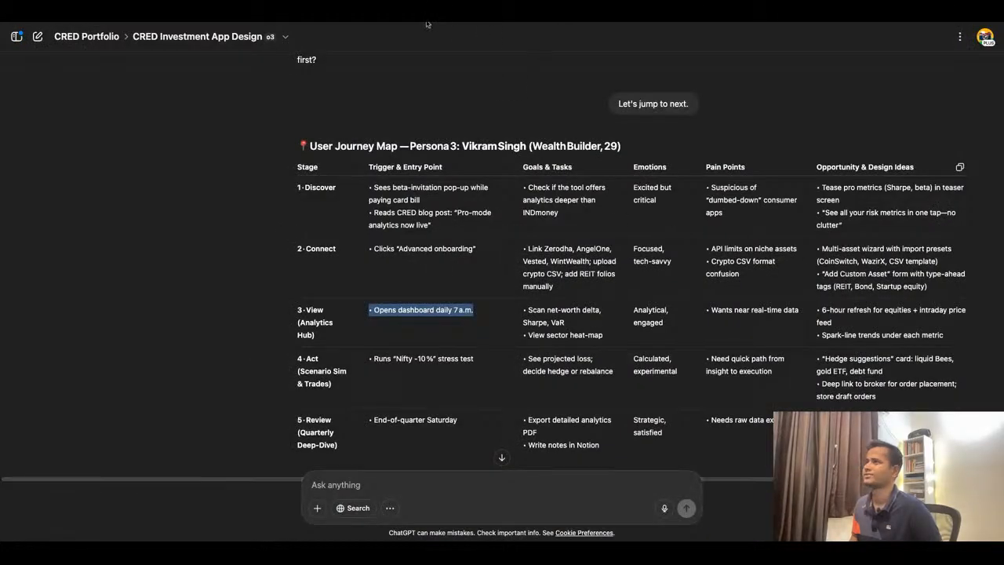
{"action": "left_click", "coordinate": [302, 24]}
{"action": "scroll", "coordinate": [538, 292], "scroll_direction": "down", "scroll_amount": 5}
{"action": "scroll", "coordinate": [160, 315], "scroll_direction": "up", "scroll_amount": 5}
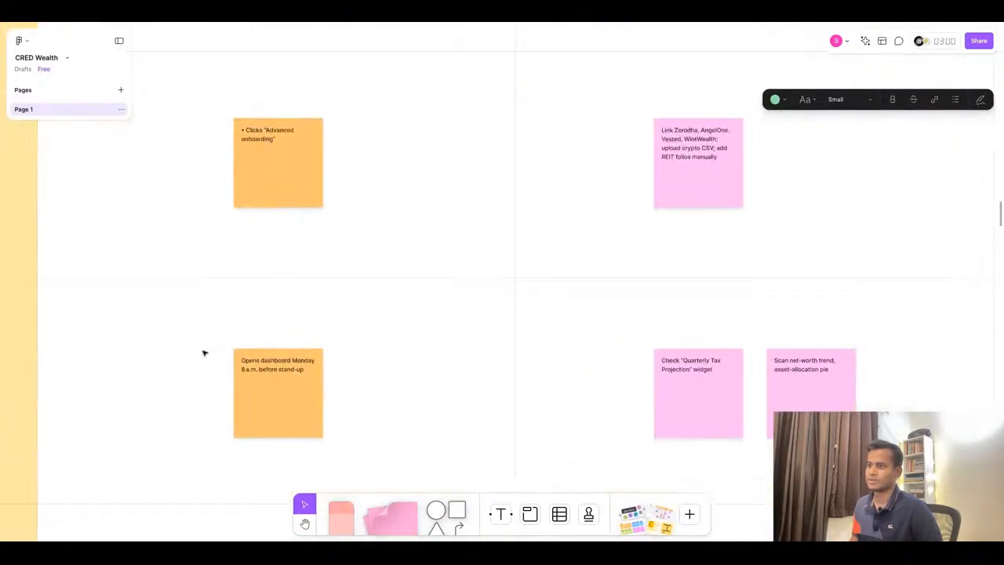
{"action": "triple_click", "coordinate": [268, 370]}
{"action": "type", "text": "• Opens dashboard daily 7 a.m."}
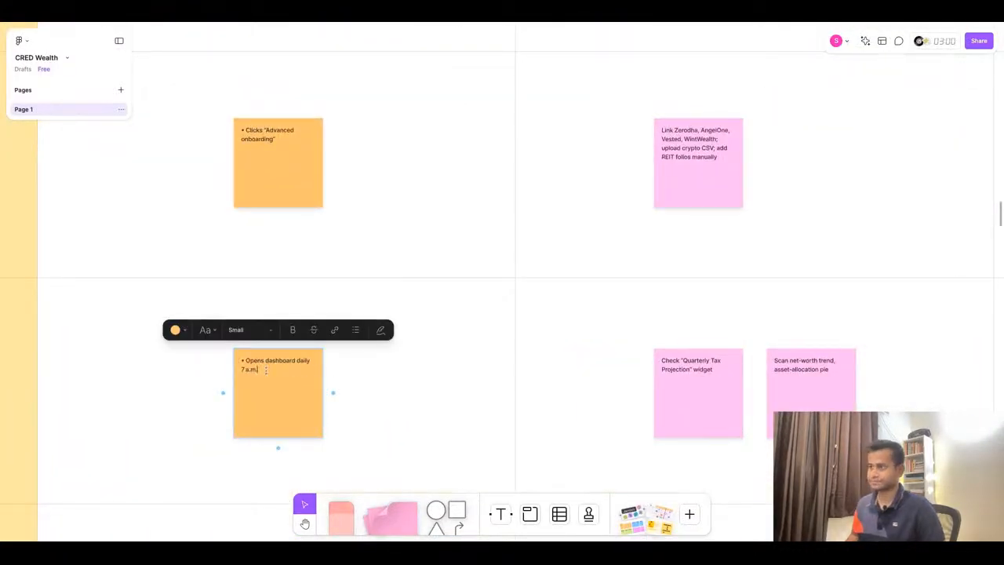
{"action": "key", "text": "BackSpace"}
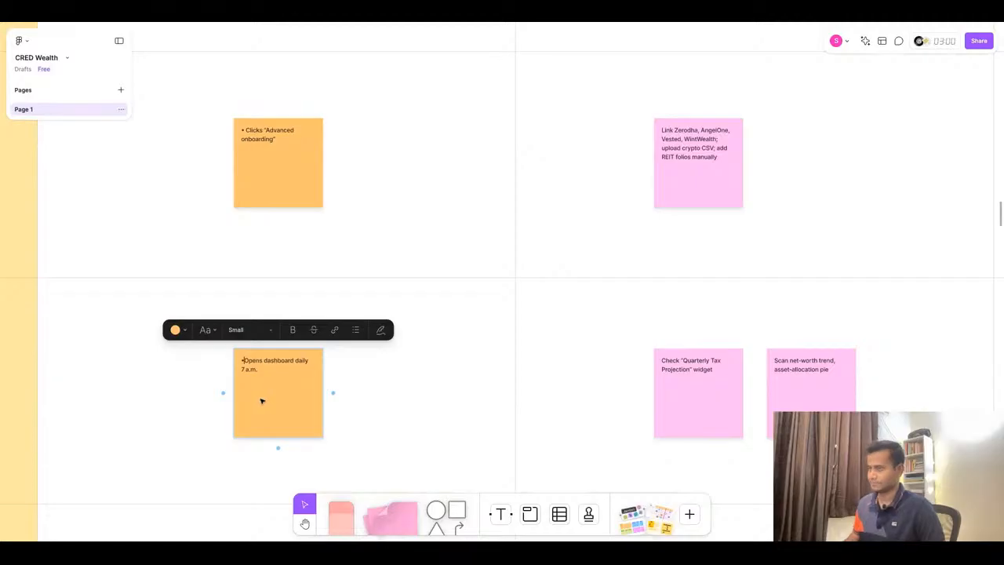
{"action": "key", "text": "super+Tab"}
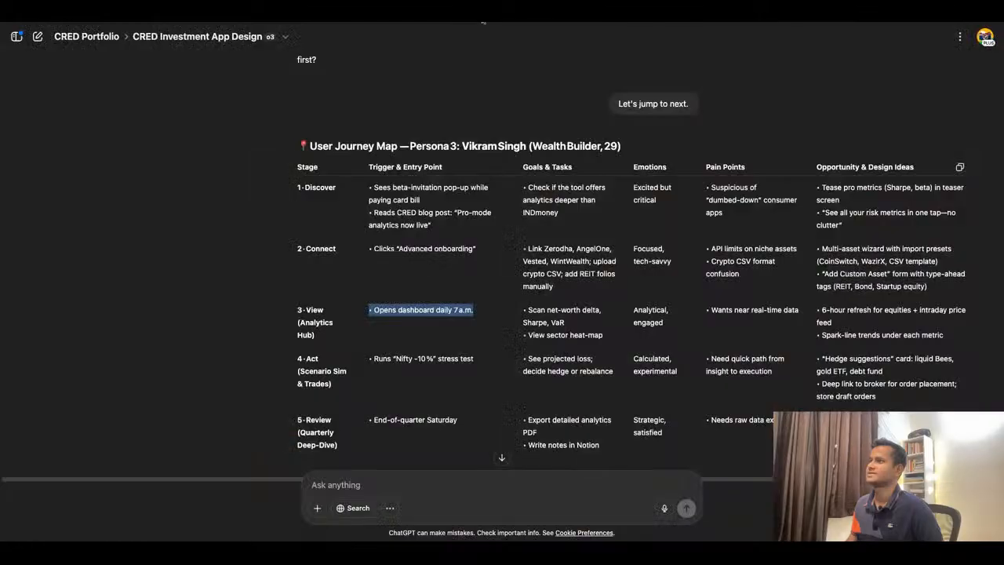
- Replace the first View goals sticky with "Scan net-worth delta, Sharpe, VaR" copied from the ChatGPT table
{"action": "triple_click", "coordinate": [537, 309]}
{"action": "key", "text": "super+c"}
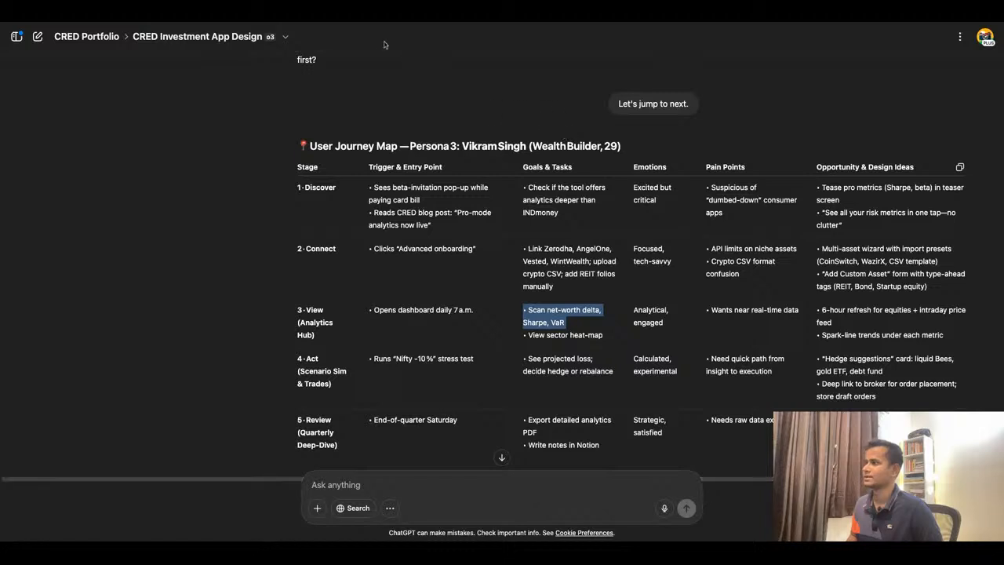
{"action": "key", "text": "super+Tab"}
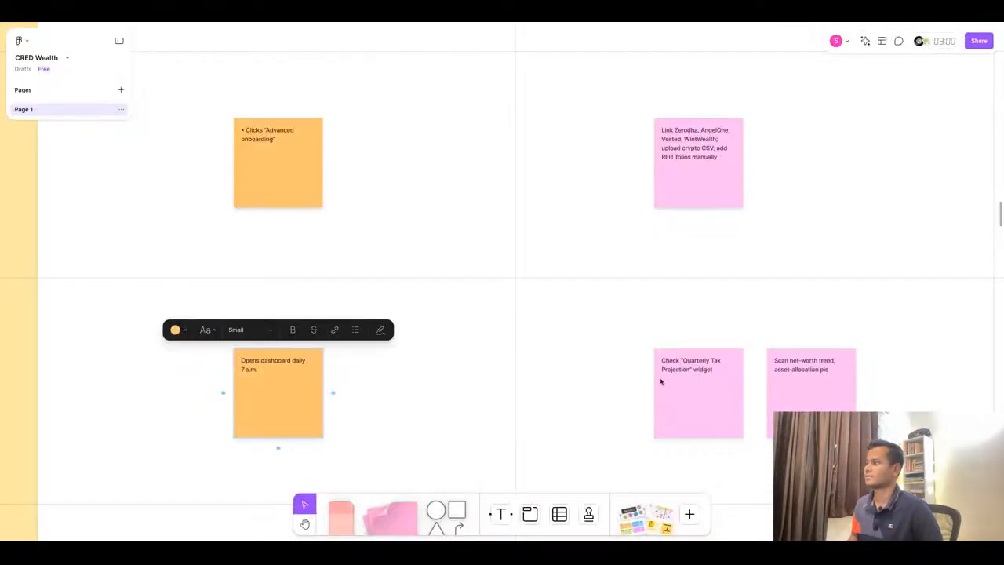
{"action": "double_click", "coordinate": [662, 381]}
{"action": "key", "text": "super+v"}
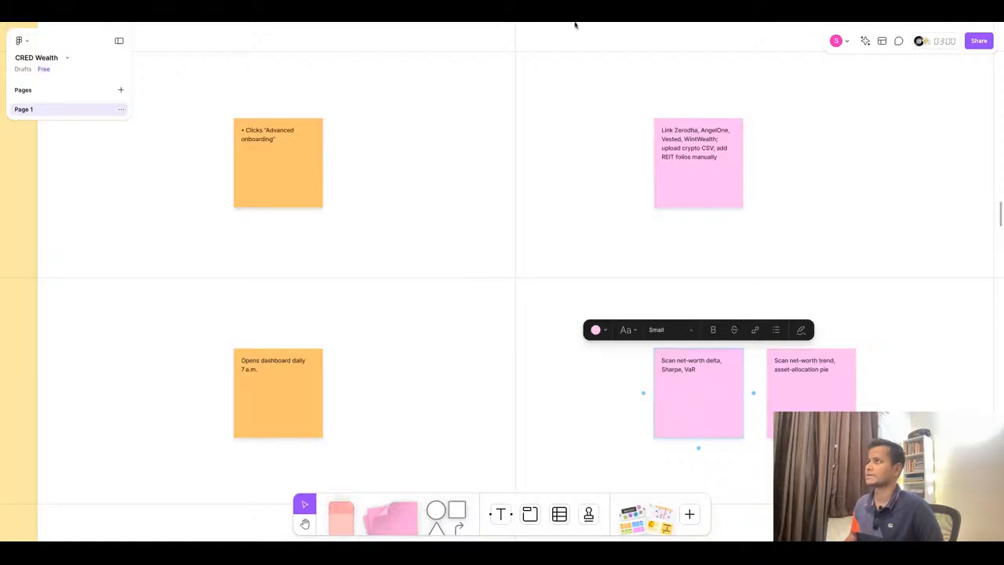
- Replace the second View goals sticky with "View sector heat-map" copied from ChatGPT
{"action": "key", "text": "super+Tab"}
{"action": "triple_click", "coordinate": [573, 335]}
{"action": "key", "text": "super+c"}
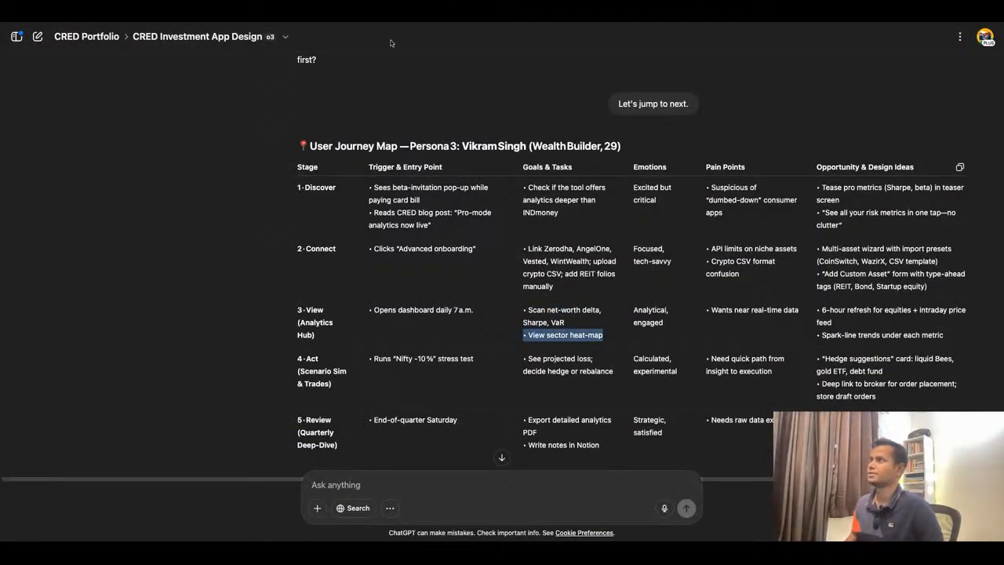
{"action": "key", "text": "super+Tab"}
{"action": "double_click", "coordinate": [787, 368]}
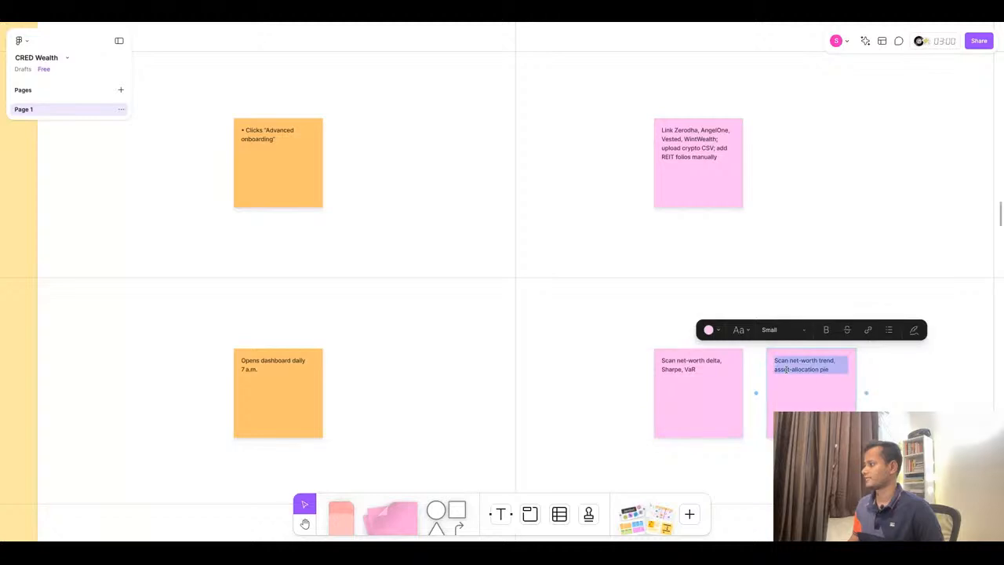
{"action": "key", "text": "super+v"}
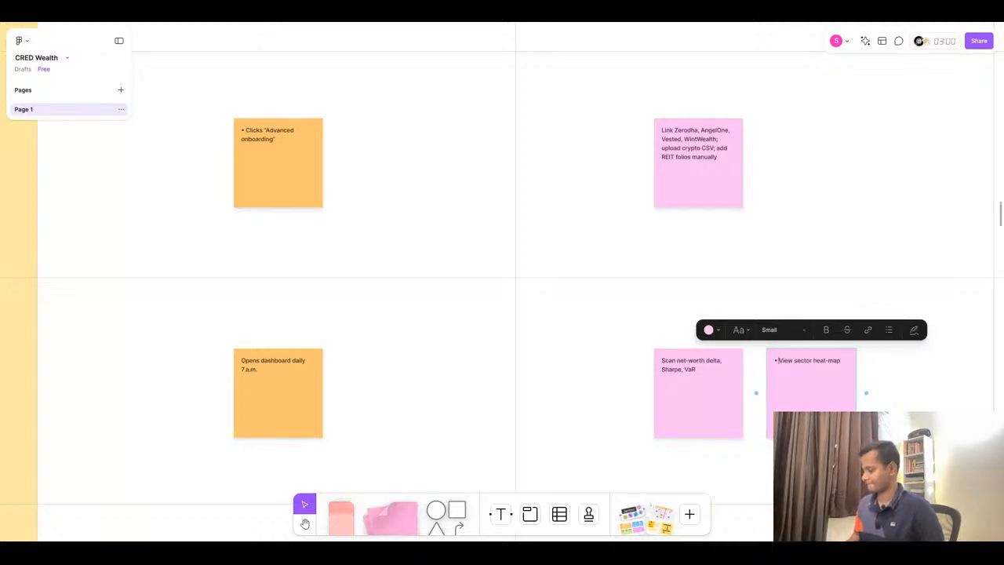
- Paste the View emotions "Analytical, engaged" into the first View emotion sticky and trim it to "Analytical"
{"action": "scroll", "coordinate": [614, 392], "scroll_direction": "right", "scroll_amount": 10}
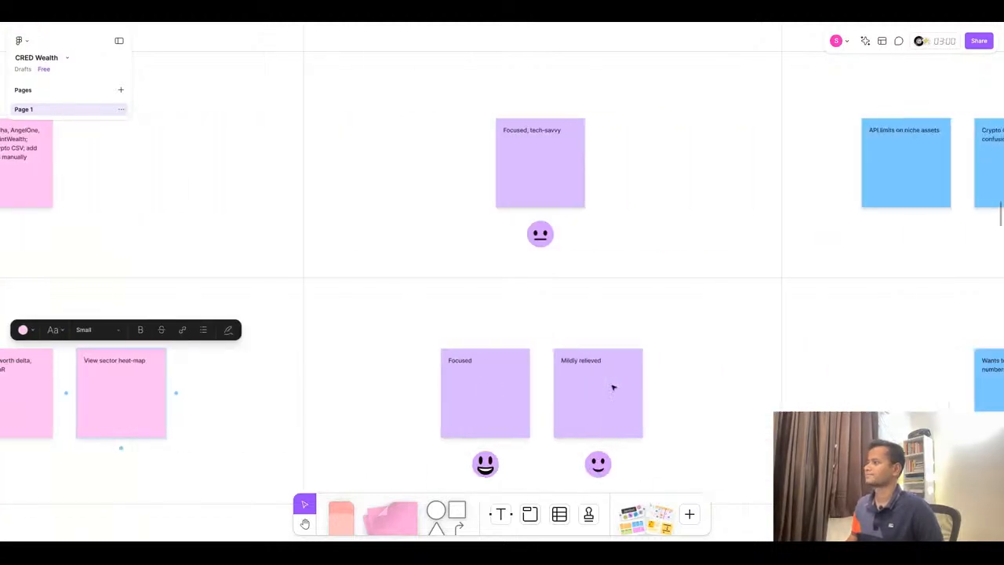
{"action": "key", "text": "super+Tab"}
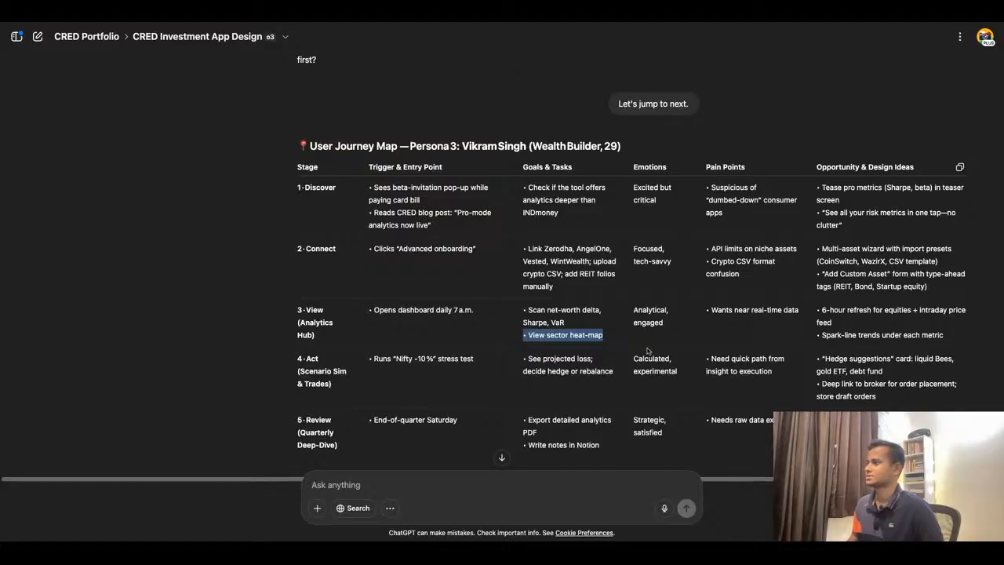
{"action": "triple_click", "coordinate": [648, 313]}
{"action": "key", "text": "super+c"}
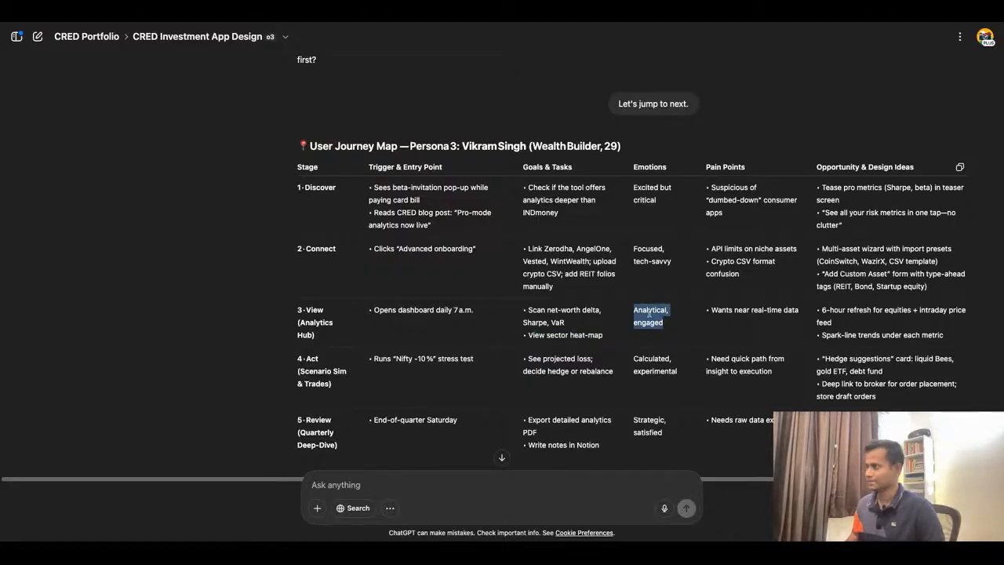
{"action": "key", "text": "super+Tab"}
{"action": "left_click", "coordinate": [481, 373]}
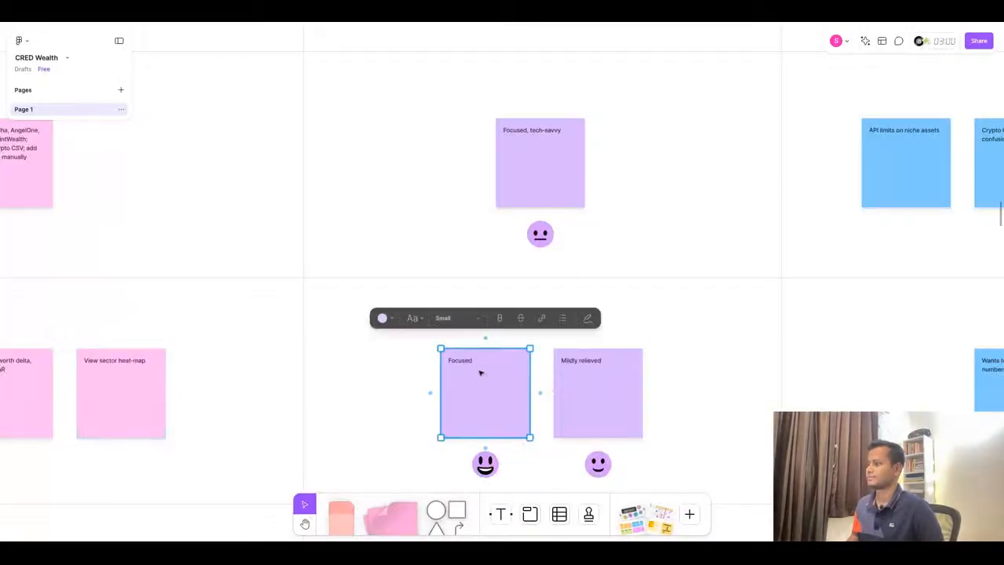
{"action": "key", "text": "Return"}
{"action": "key", "text": "super+v"}
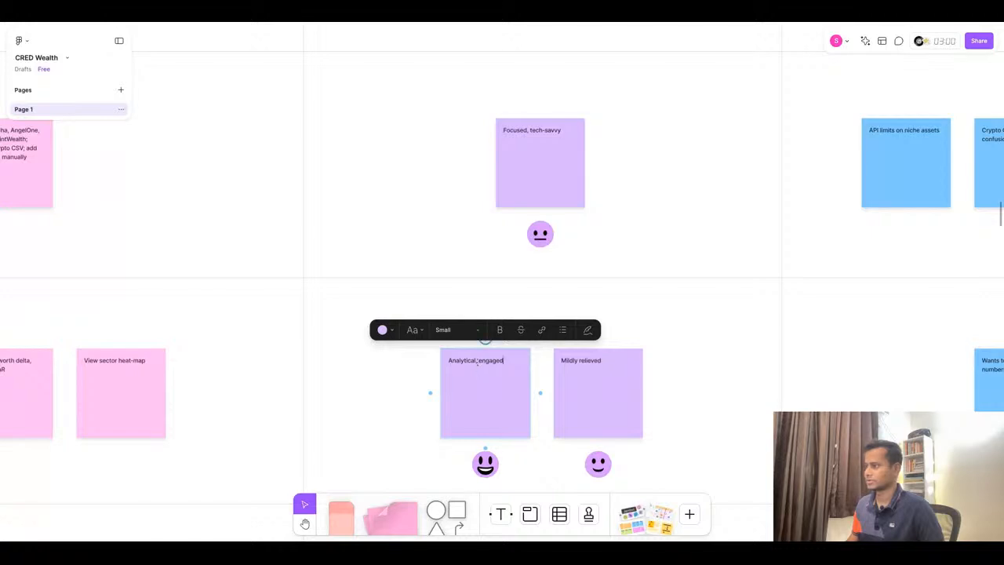
{"action": "double_click", "coordinate": [476, 361]}
{"action": "key", "text": "BackSpace"}
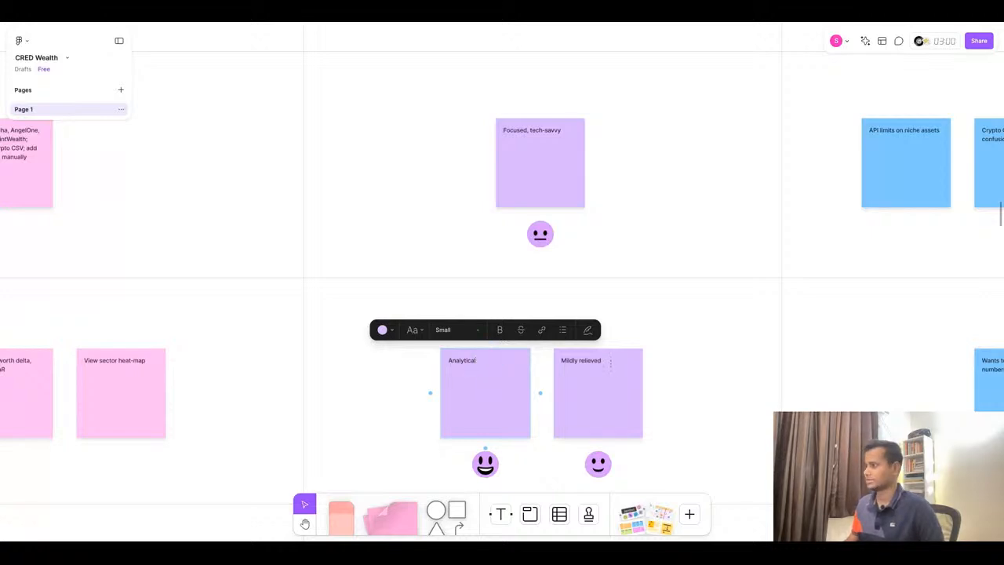
- Change the second View emotion sticky to "Engaged" by pasting the emotion text and deleting the extra characters
{"action": "double_click", "coordinate": [611, 361]}
{"action": "type", "text": ", engaged"}
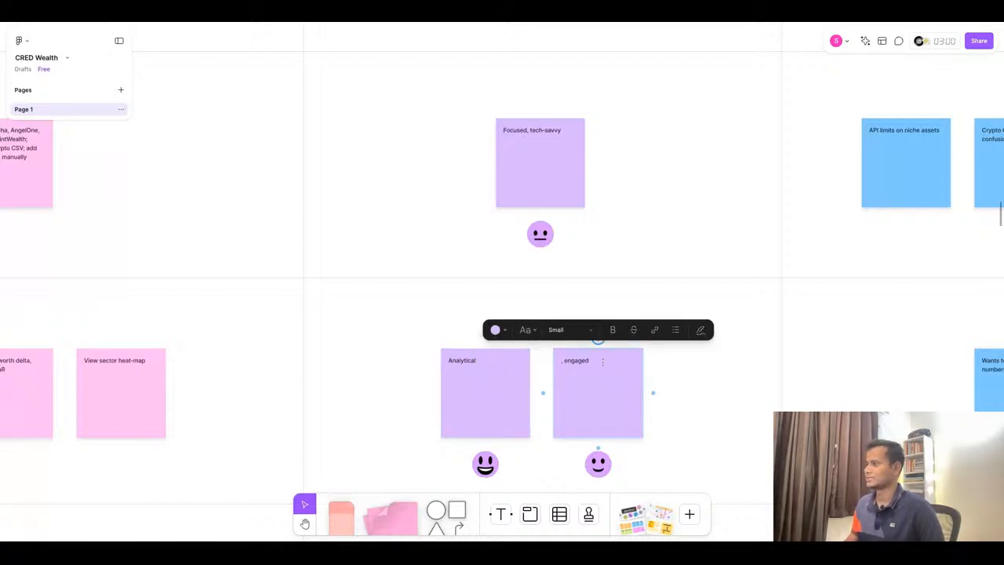
{"action": "left_click", "coordinate": [569, 361]}
{"action": "key", "text": "BackSpace"}
{"action": "key", "text": "BackSpace"}
{"action": "key", "text": "BackSpace"}
{"action": "type", "text": "E"}
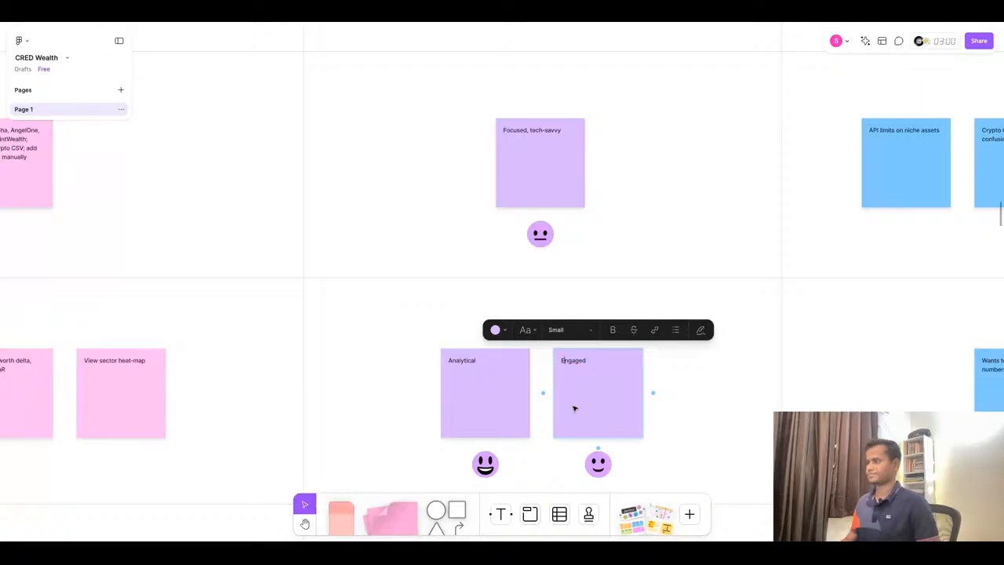
{"action": "key", "text": "Escape"}
- Replace the View pain point sticky with "Wants near real-time data" from ChatGPT, removing the bullet
{"action": "scroll", "coordinate": [719, 366], "scroll_direction": "right", "scroll_amount": 5}
{"action": "scroll", "coordinate": [719, 366], "scroll_direction": "right", "scroll_amount": 5}
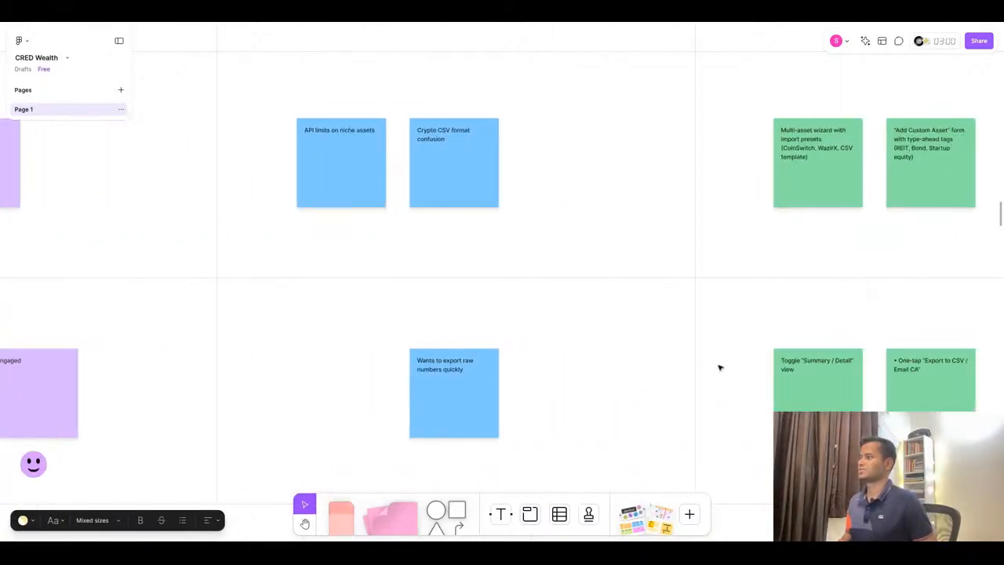
{"action": "left_click", "coordinate": [492, 24]}
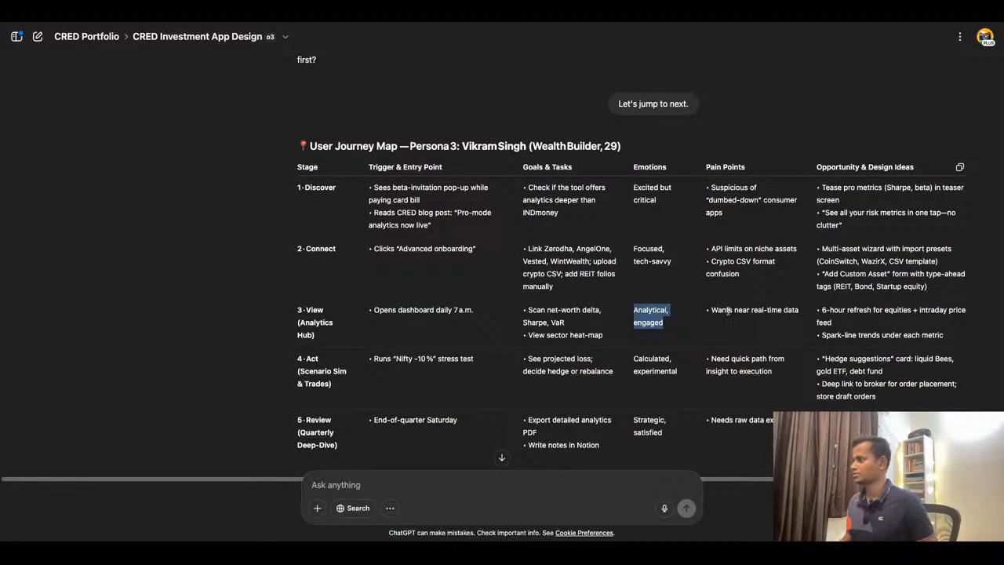
{"action": "triple_click", "coordinate": [728, 311]}
{"action": "key", "text": "ctrl+c"}
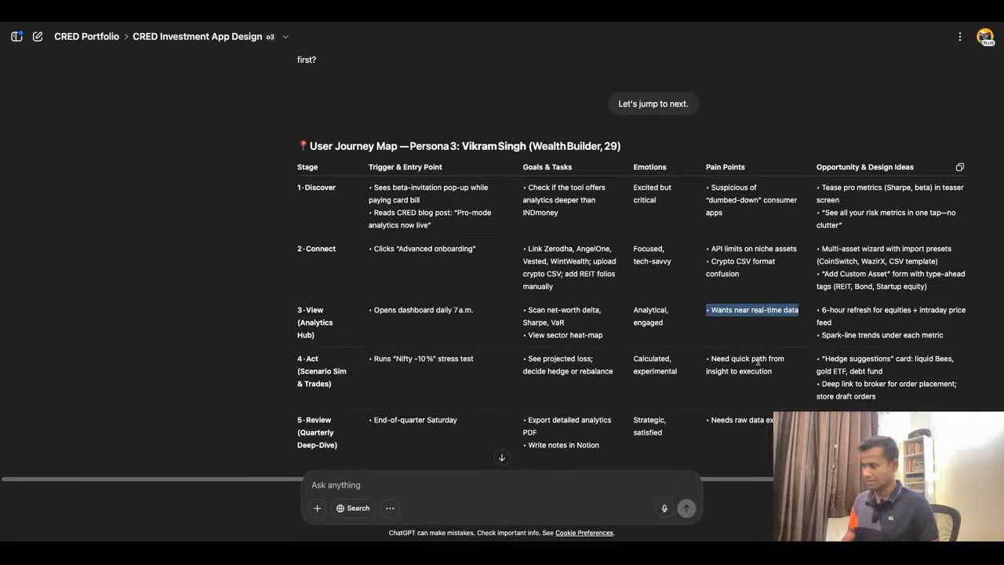
{"action": "left_click", "coordinate": [455, 26]}
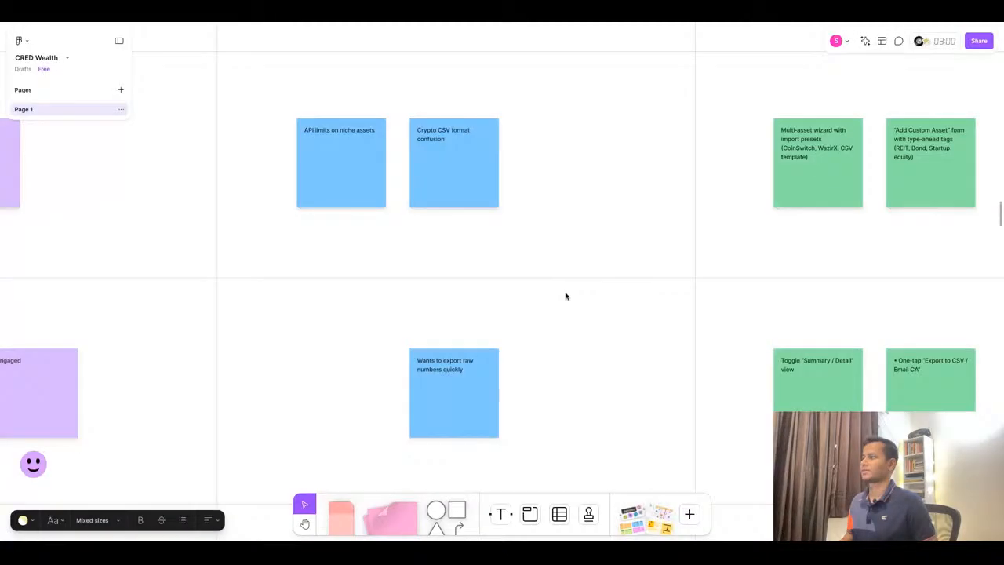
{"action": "double_click", "coordinate": [453, 373]}
{"action": "key", "text": "ctrl+v"}
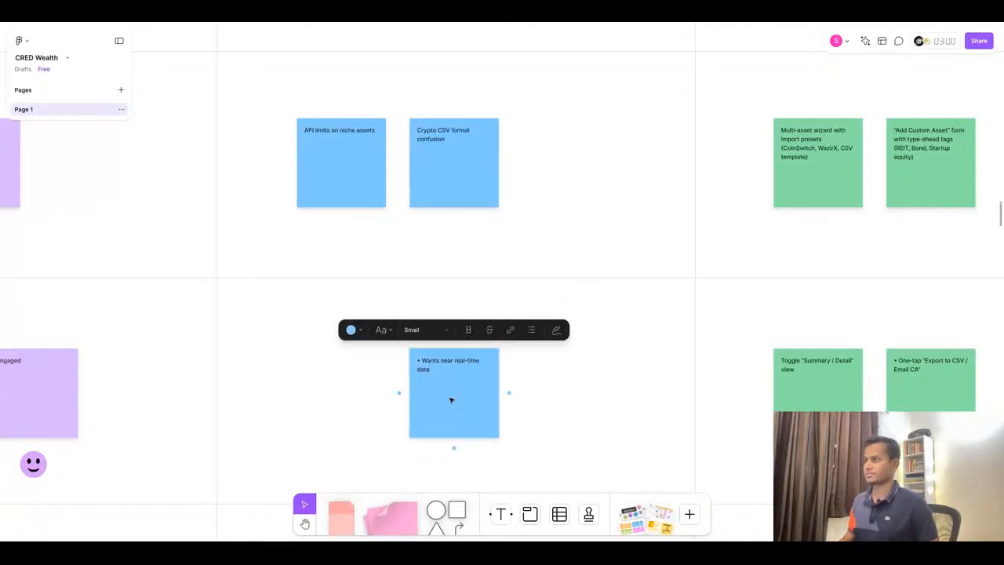
{"action": "left_click", "coordinate": [421, 361]}
{"action": "key", "text": "BackSpace"}
{"action": "key", "text": "BackSpace"}
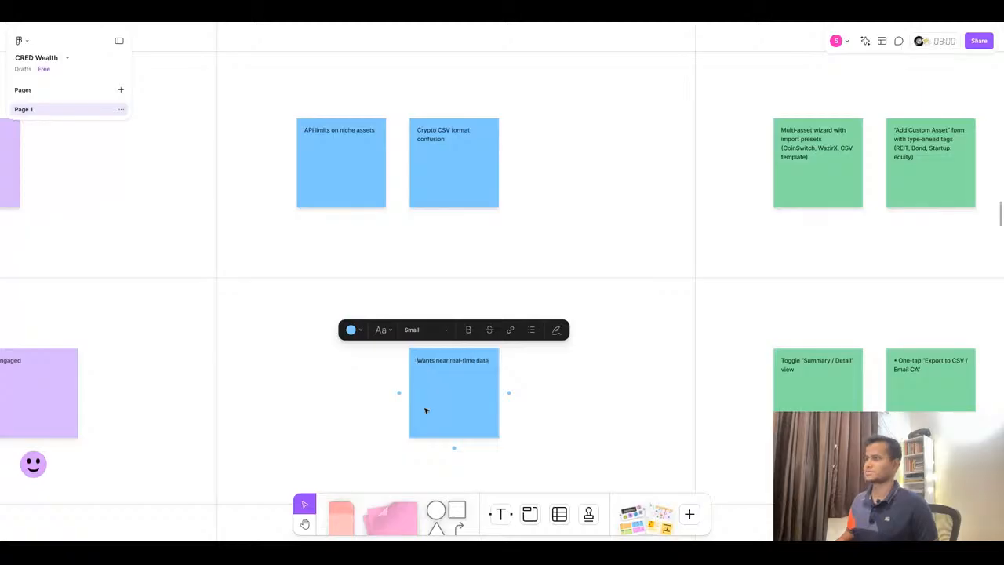
- Replace the first View opportunity sticky with "6-hour refresh for equities + intraday price feed", removing the bullet
{"action": "left_click", "coordinate": [442, 20]}
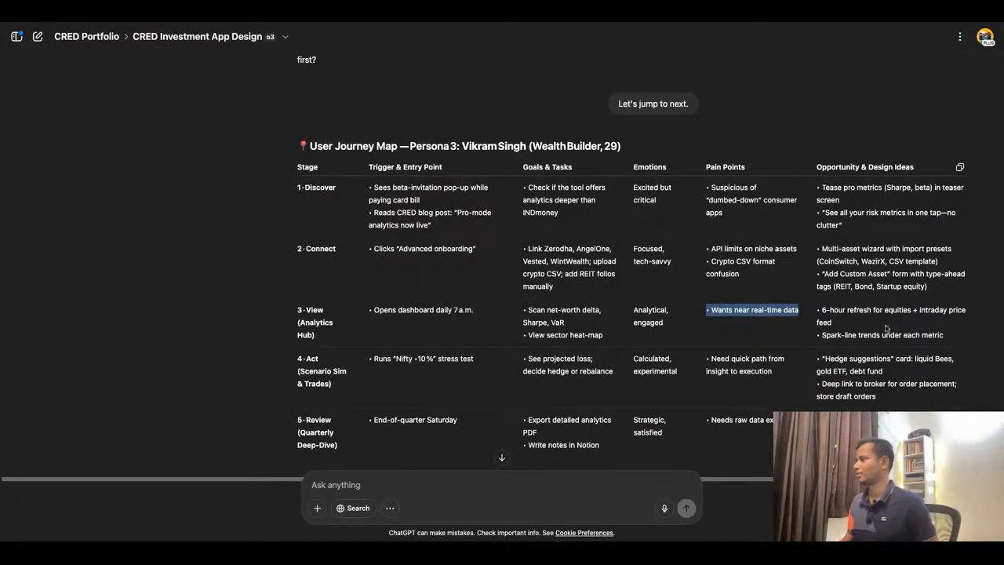
{"action": "triple_click", "coordinate": [862, 310]}
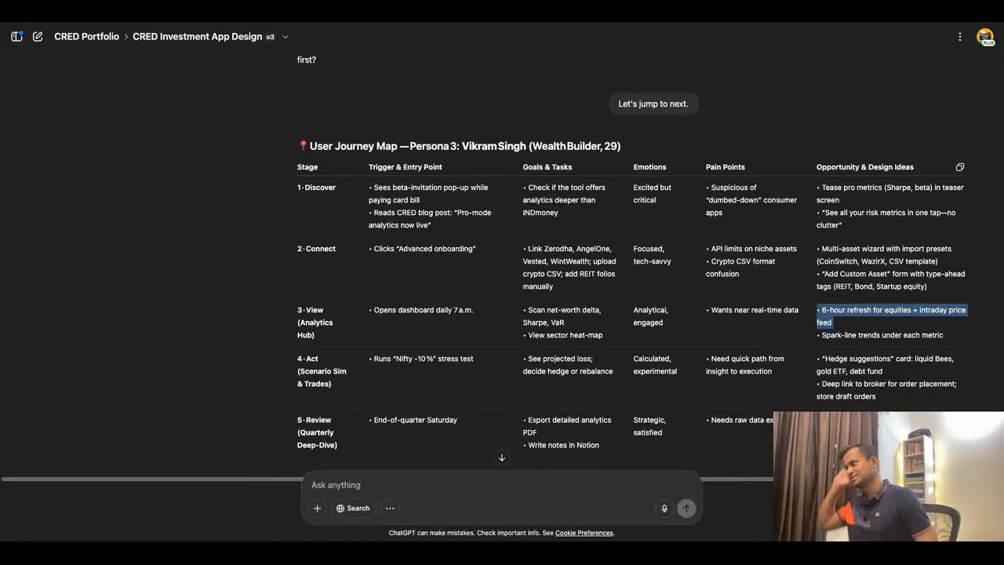
{"action": "left_click", "coordinate": [392, 21]}
{"action": "double_click", "coordinate": [809, 368]}
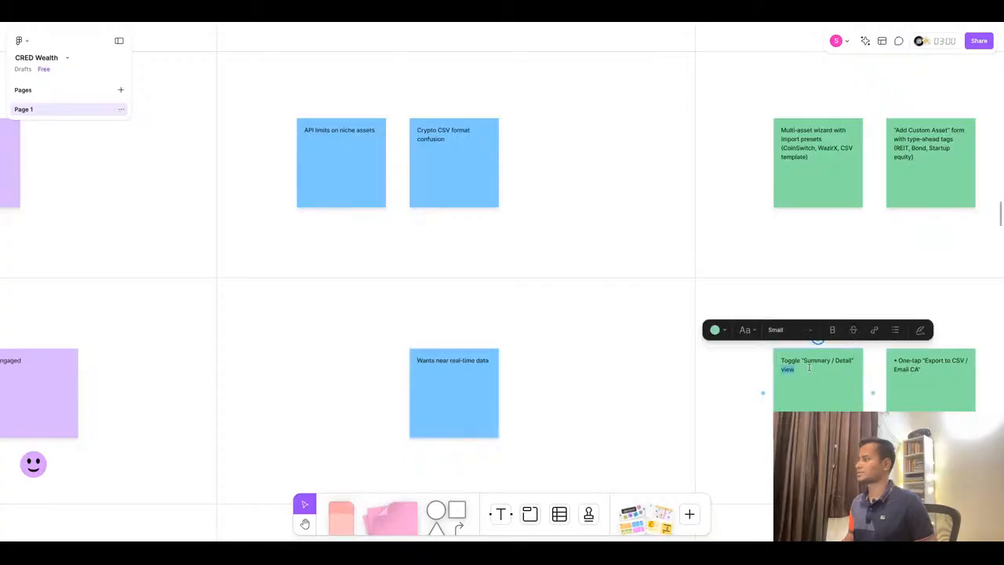
{"action": "key", "text": "ctrl+a"}
{"action": "type", "text": "• 6-hour refresh for equities • Intraday price feed"}
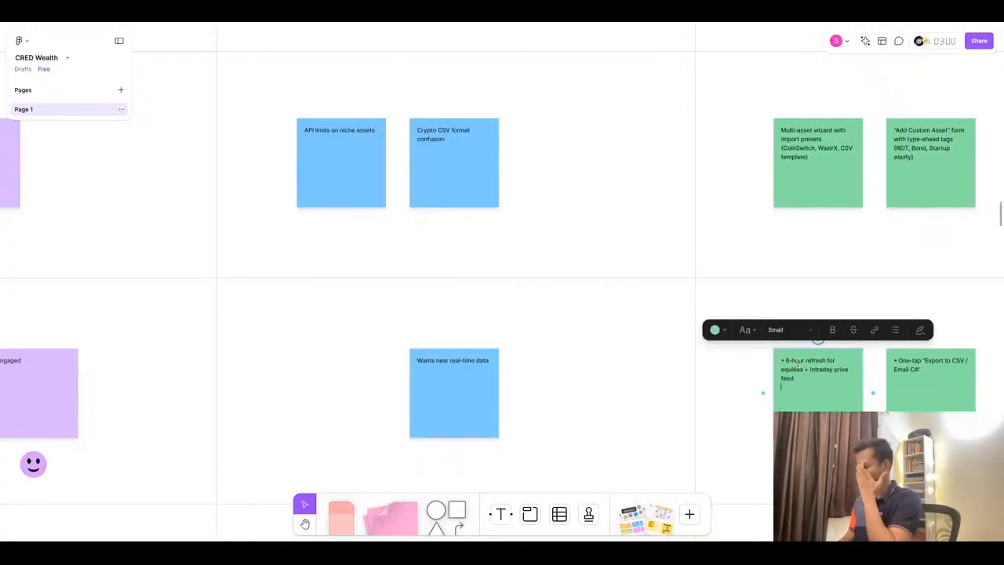
{"action": "left_click", "coordinate": [787, 361]}
{"action": "key", "text": "BackSpace"}
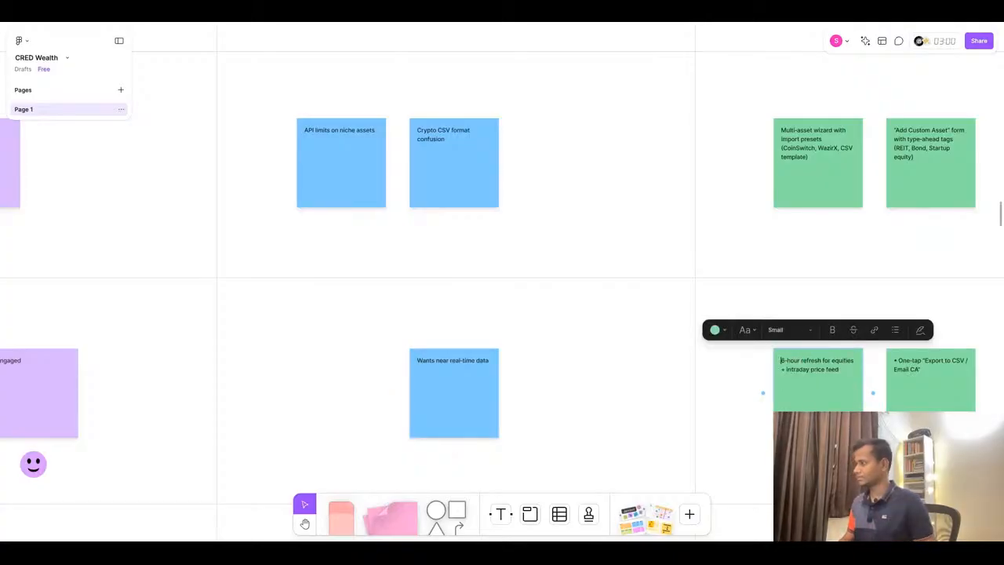
- Replace the second View opportunity sticky with "Spark-line trends under each metric", removing the bullet
{"action": "left_click", "coordinate": [461, 21]}
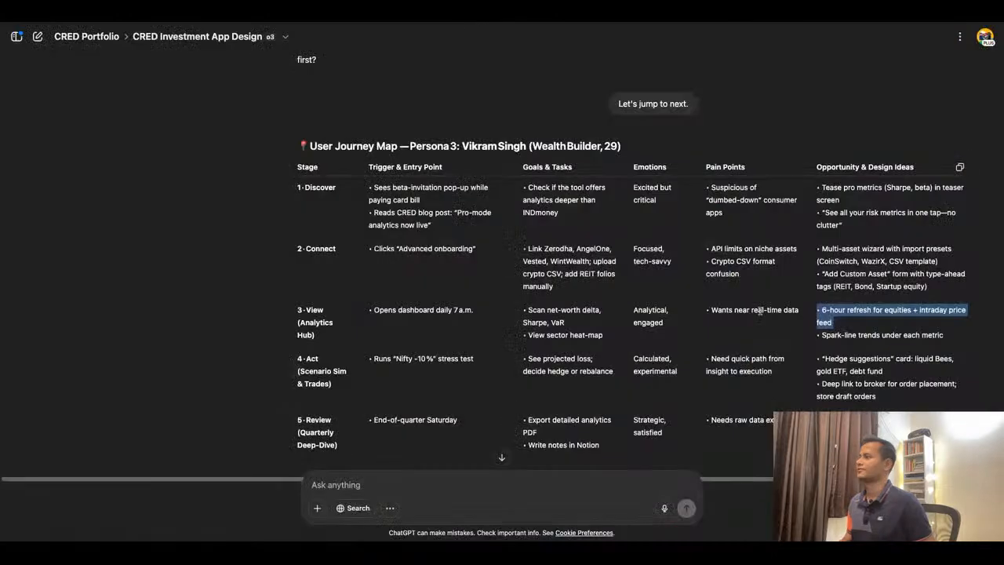
{"action": "triple_click", "coordinate": [858, 333]}
{"action": "key", "text": "ctrl+c"}
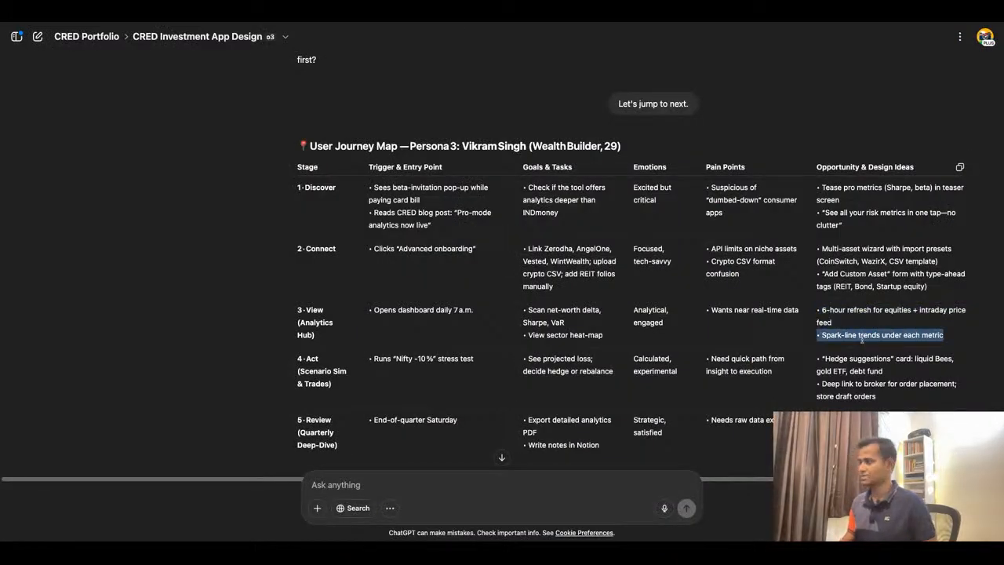
{"action": "left_click", "coordinate": [403, 23]}
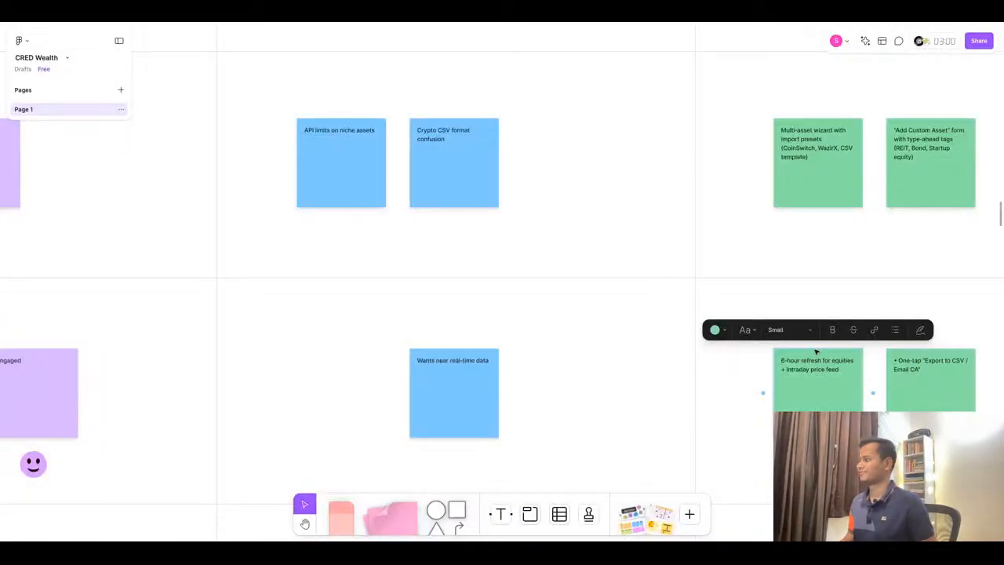
{"action": "double_click", "coordinate": [937, 368]}
{"action": "key", "text": "ctrl+v"}
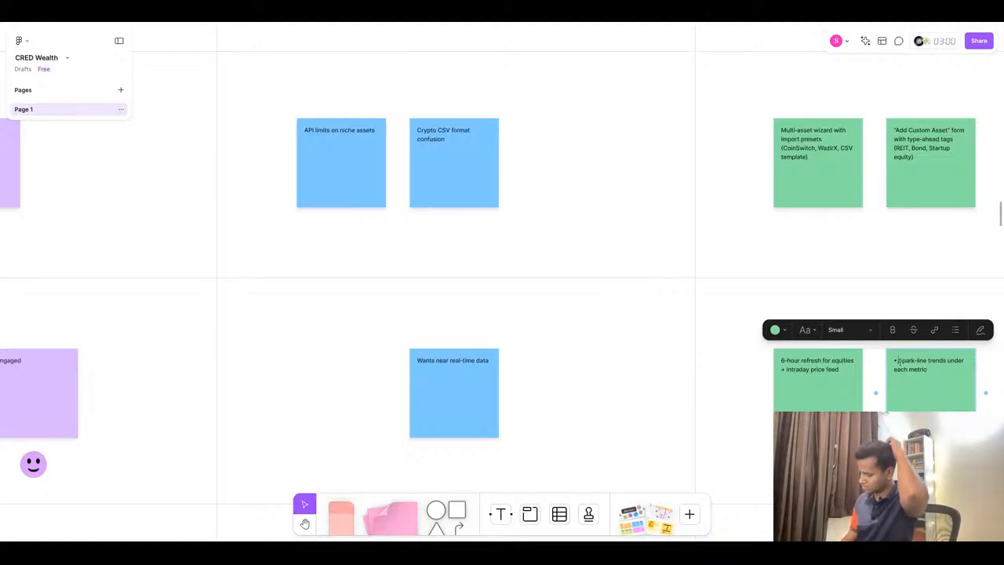
{"action": "left_click", "coordinate": [899, 361]}
{"action": "key", "text": "BackSpace"}
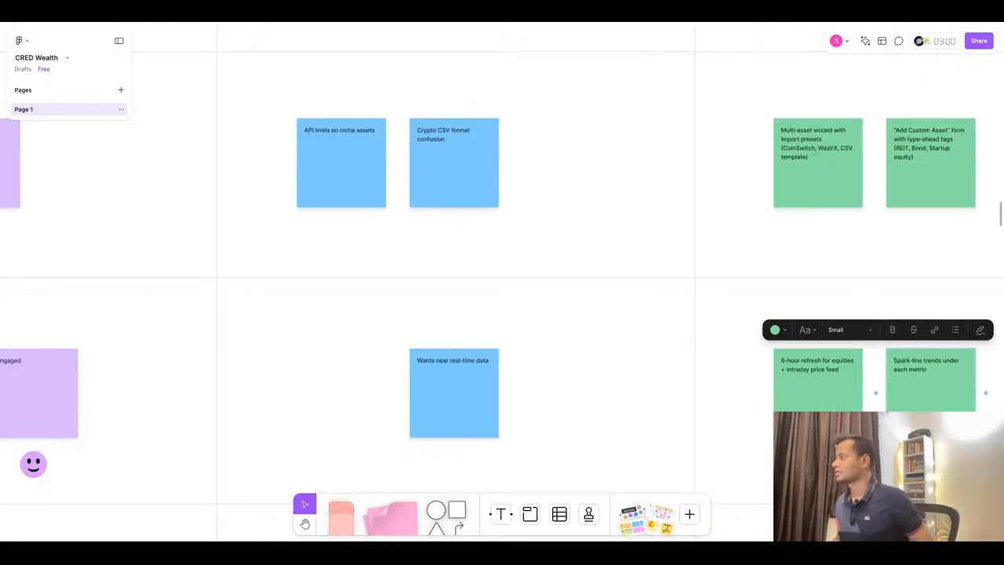
- Replace the Act trigger sticky with "Runs "Nifty -10 %" stress test" copied from ChatGPT, removing the bullet
{"action": "left_click", "coordinate": [469, 15]}
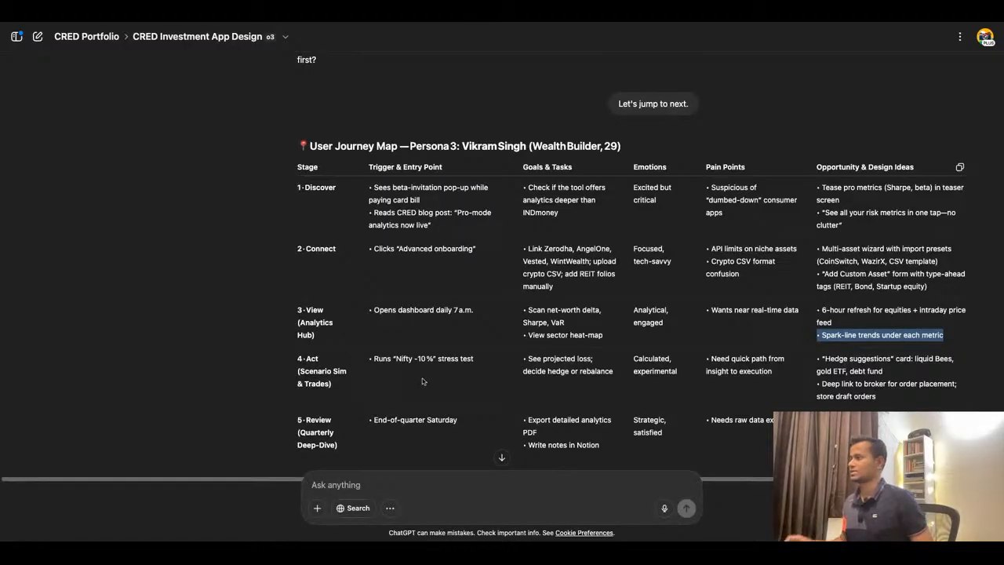
{"action": "scroll", "coordinate": [422, 378], "scroll_direction": "down", "scroll_amount": 1}
{"action": "scroll", "coordinate": [412, 365], "scroll_direction": "down", "scroll_amount": 1}
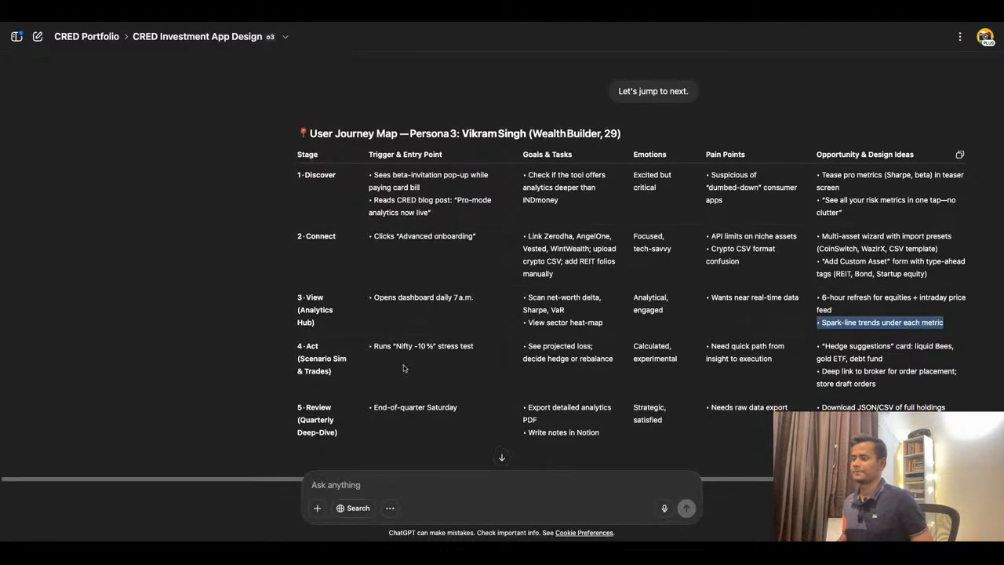
{"action": "triple_click", "coordinate": [377, 353]}
{"action": "key", "text": "ctrl+c"}
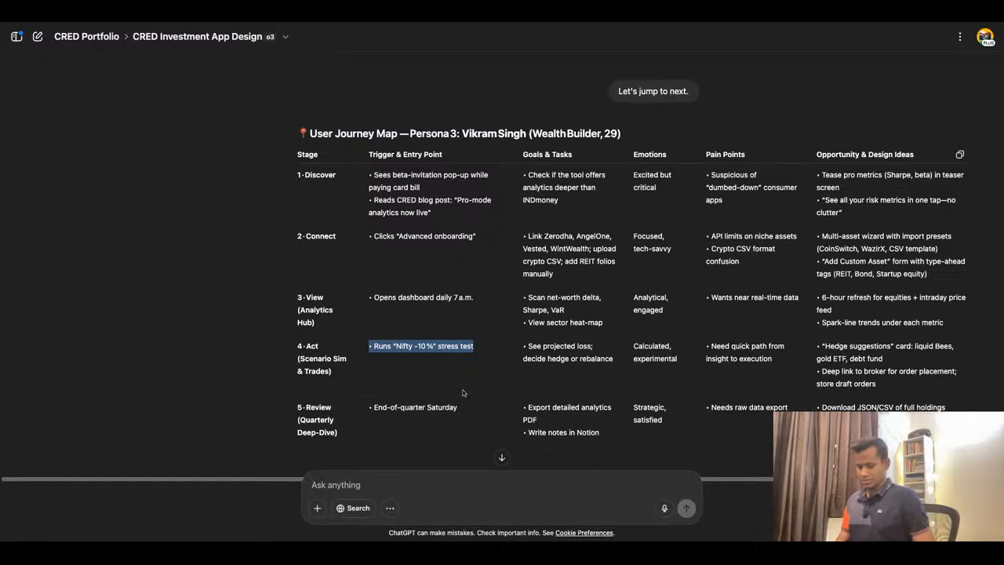
{"action": "left_click", "coordinate": [361, 43]}
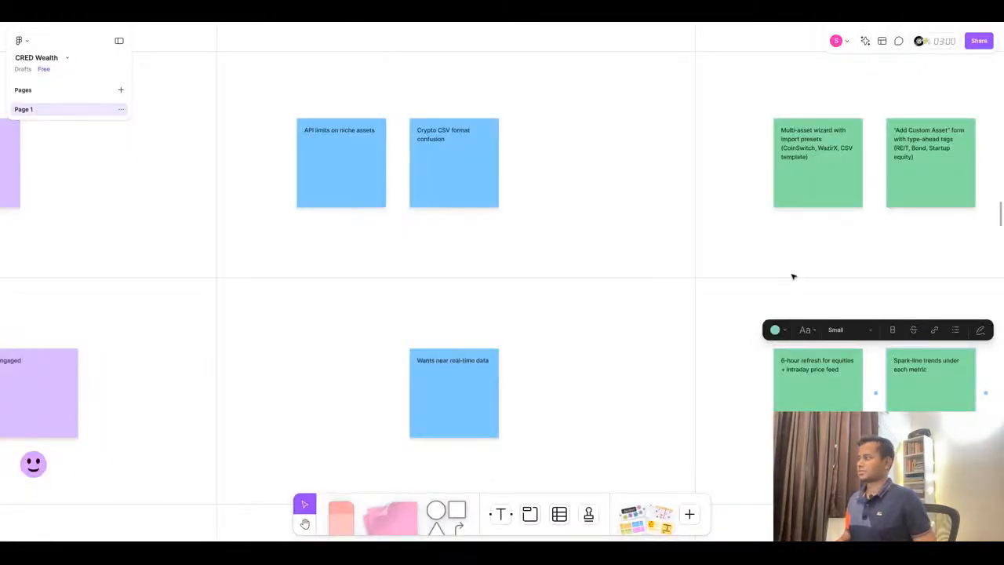
{"action": "scroll", "coordinate": [793, 276], "scroll_direction": "down", "scroll_amount": 5}
{"action": "scroll", "coordinate": [791, 277], "scroll_direction": "down", "scroll_amount": 2}
{"action": "scroll", "coordinate": [357, 337], "scroll_direction": "up", "scroll_amount": 10}
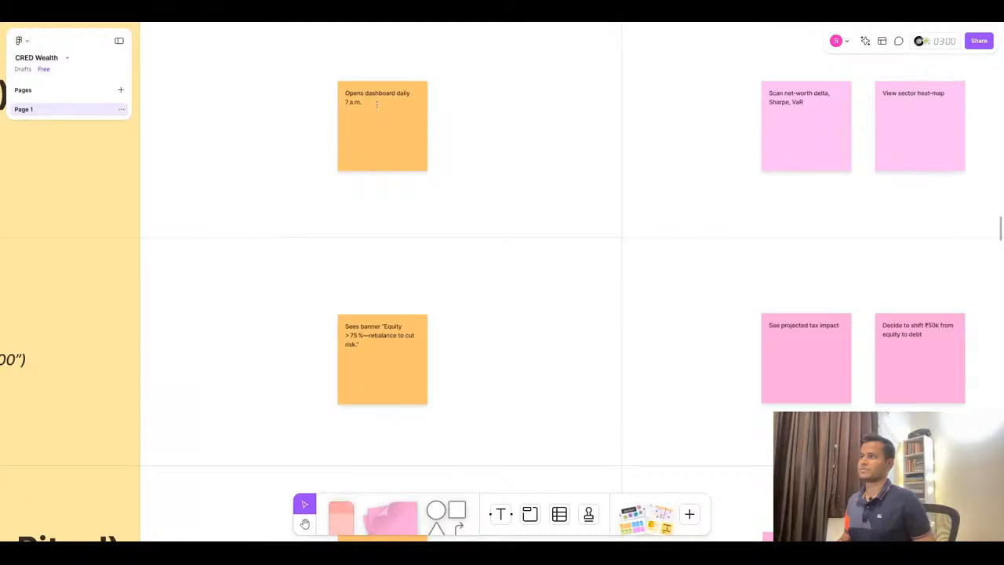
{"action": "double_click", "coordinate": [371, 349]}
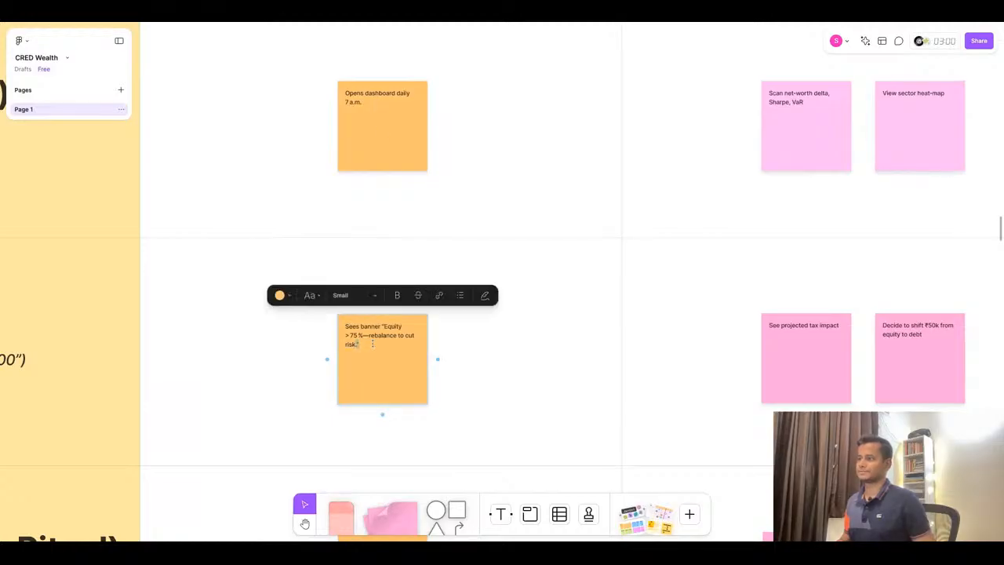
{"action": "key", "text": "ctrl+v"}
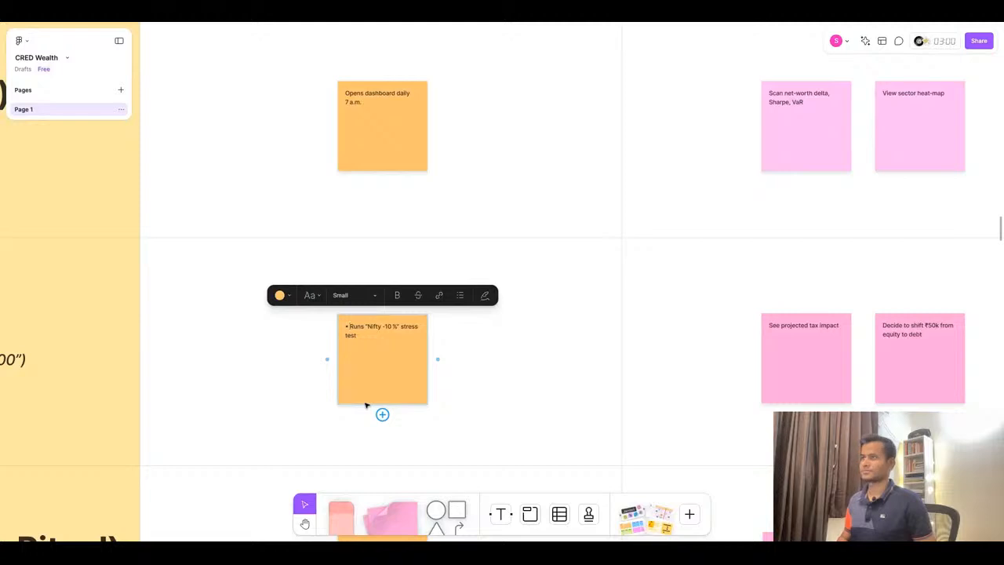
{"action": "key", "text": "BackSpace"}
{"action": "key", "text": "BackSpace"}
- Replace the first Act goals sticky with "See projected loss; decide hedge or rebalance" from ChatGPT, removing the bullet
{"action": "scroll", "coordinate": [451, 392], "scroll_direction": "down", "scroll_amount": 6}
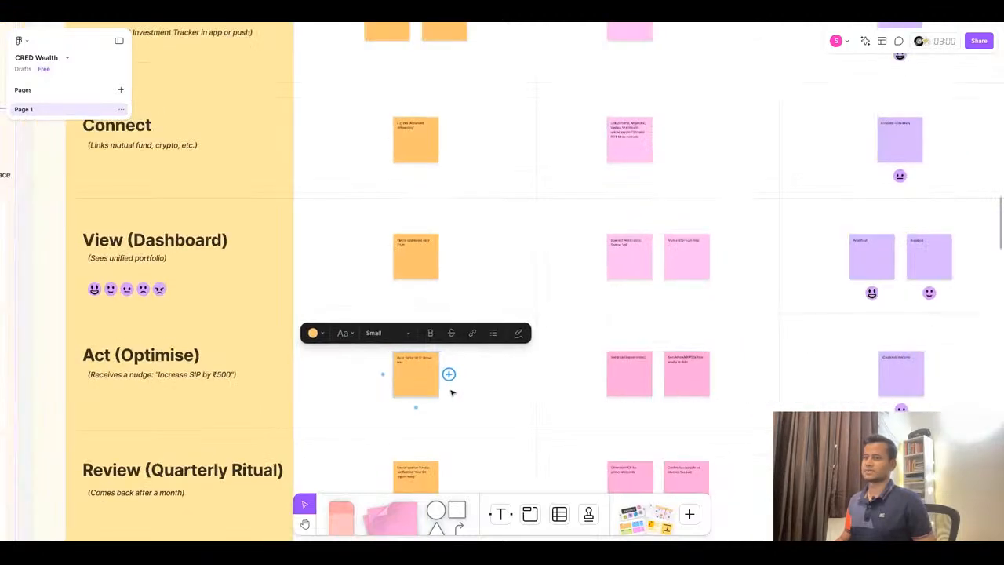
{"action": "left_click", "coordinate": [427, 21]}
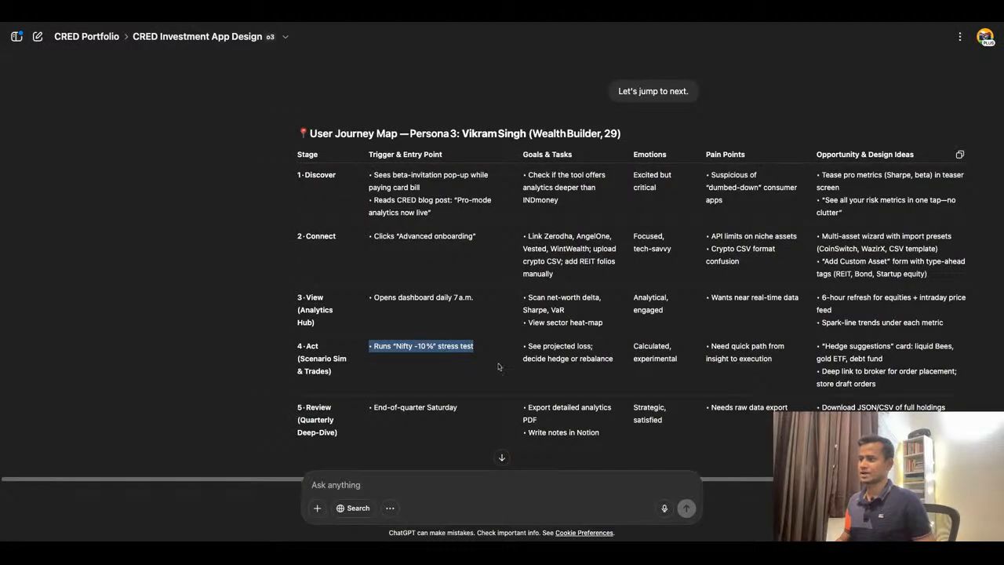
{"action": "triple_click", "coordinate": [587, 353]}
{"action": "key", "text": "ctrl+c"}
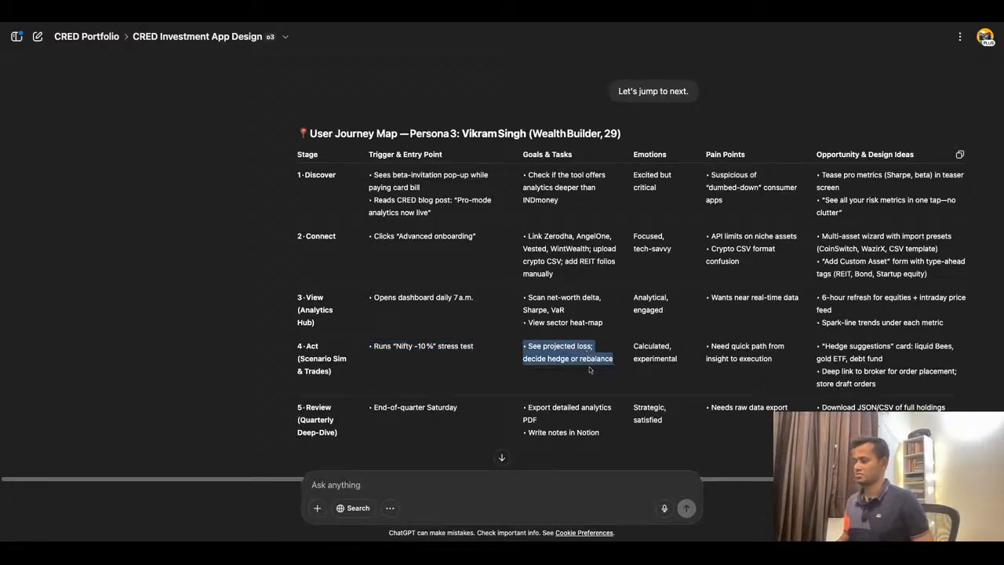
{"action": "left_click", "coordinate": [373, 25]}
{"action": "scroll", "coordinate": [723, 389], "scroll_direction": "up", "scroll_amount": 5}
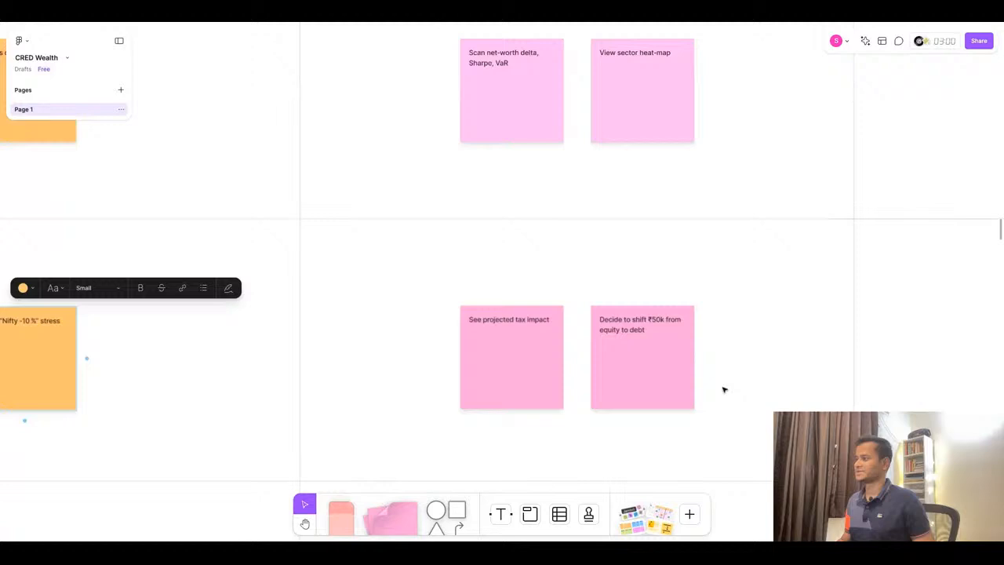
{"action": "left_click", "coordinate": [528, 328]}
{"action": "left_click", "coordinate": [528, 328]}
{"action": "key", "text": "ctrl+v"}
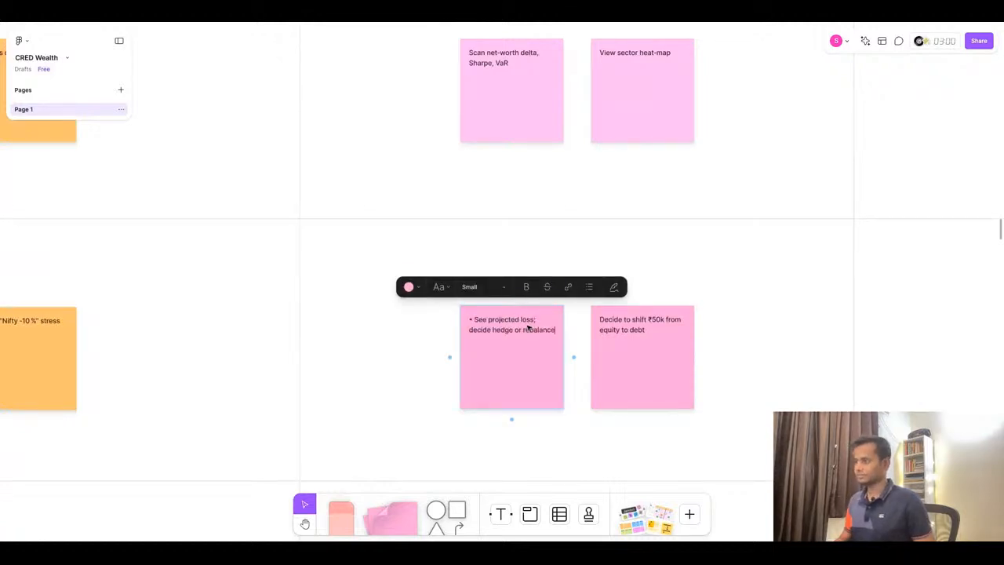
{"action": "left_click", "coordinate": [474, 320]}
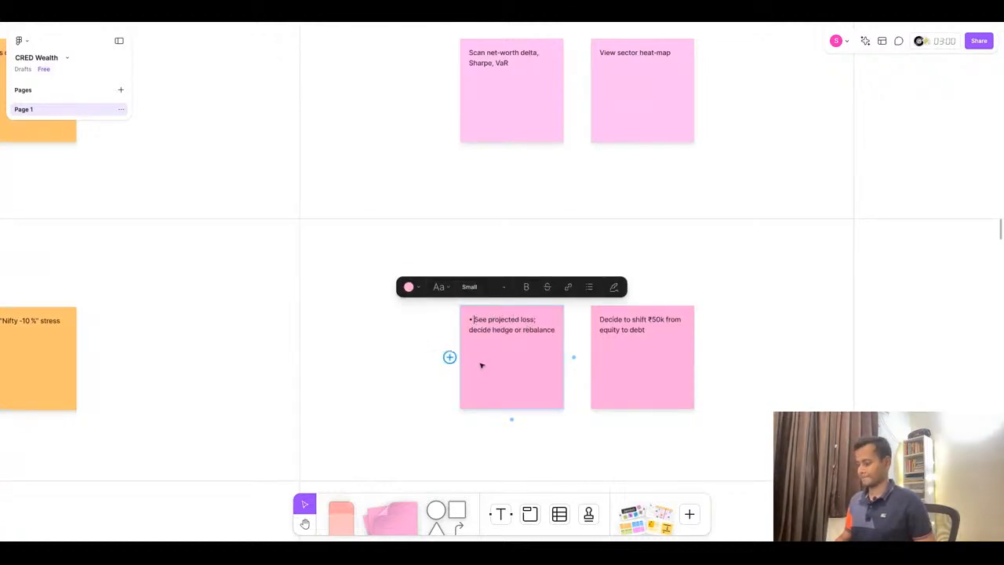
{"action": "key", "text": "BackSpace"}
{"action": "key", "text": "BackSpace"}
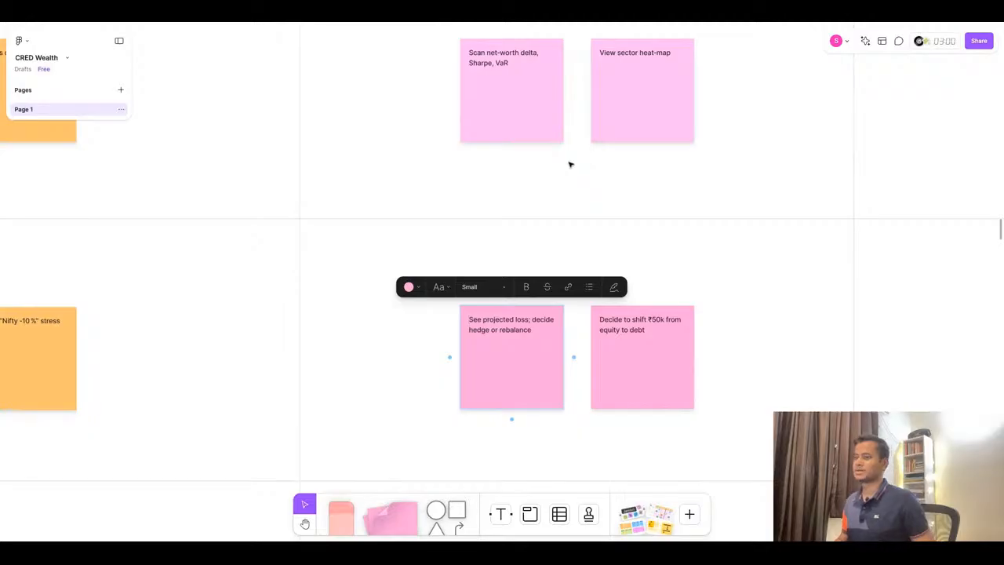
- Copy the Act emotions "Calculated, experimental" from ChatGPT and clear all text from the second Act goals sticky
{"action": "scroll", "coordinate": [570, 166], "scroll_direction": "down", "scroll_amount": 2}
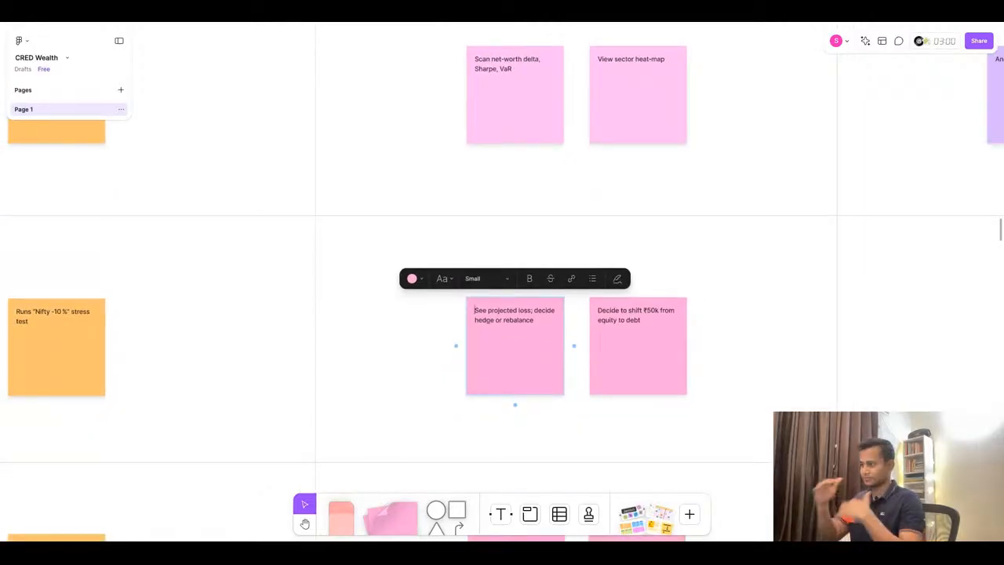
{"action": "left_click", "coordinate": [480, 18]}
{"action": "left_click_drag", "start_coordinate": [643, 345], "coordinate": [671, 388]}
{"action": "key", "text": "ctrl+c"}
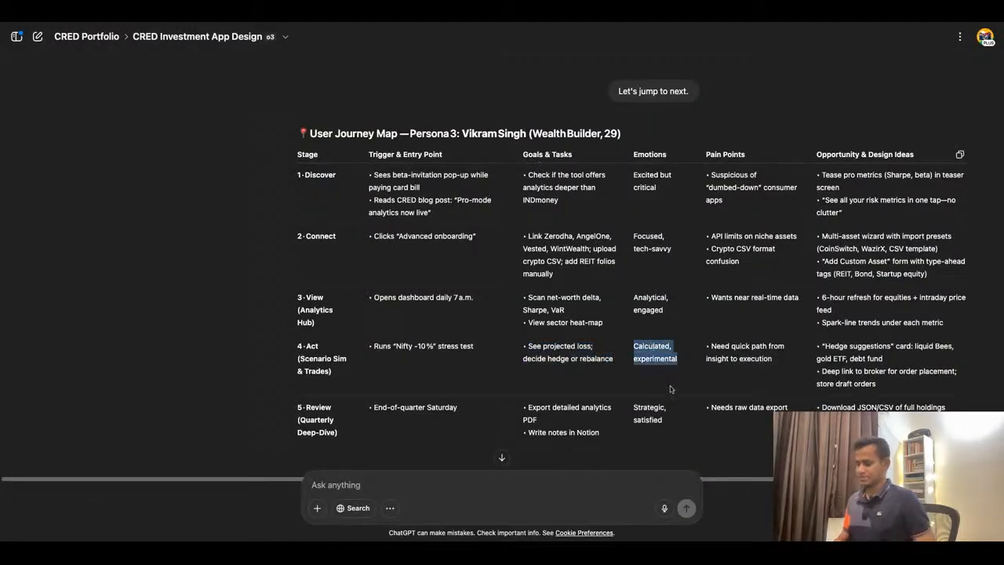
{"action": "left_click", "coordinate": [387, 22]}
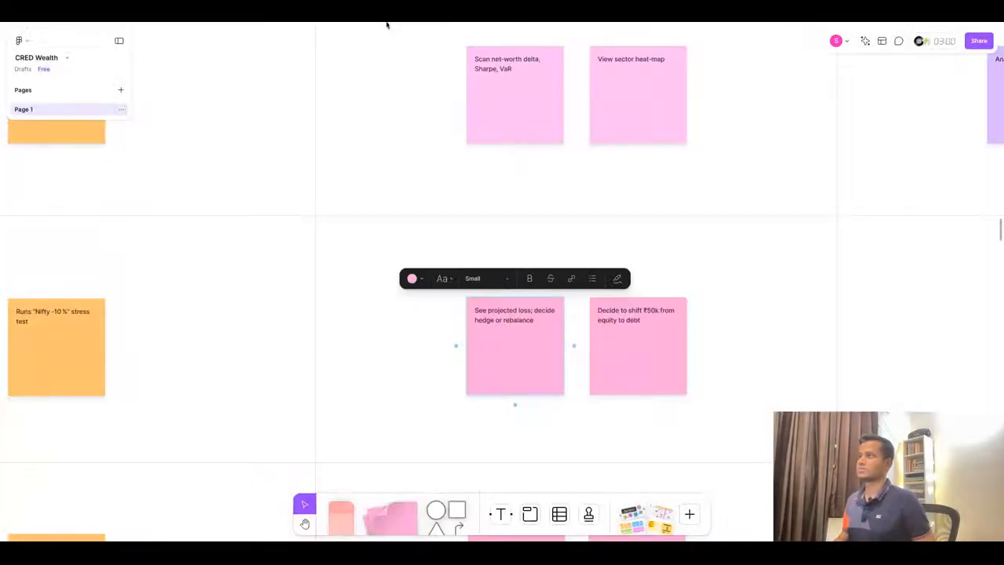
{"action": "double_click", "coordinate": [648, 318]}
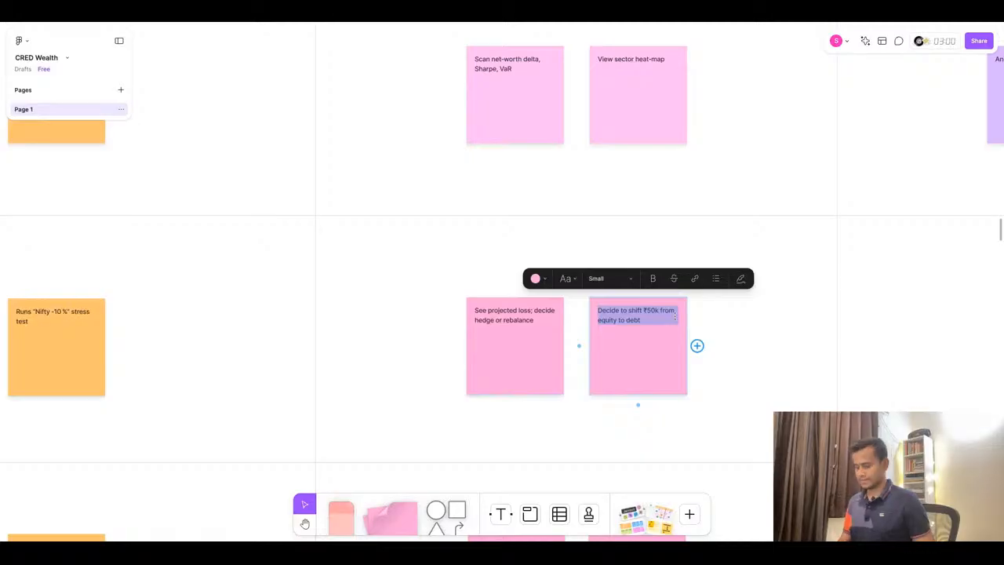
{"action": "key", "text": "ctrl+v"}
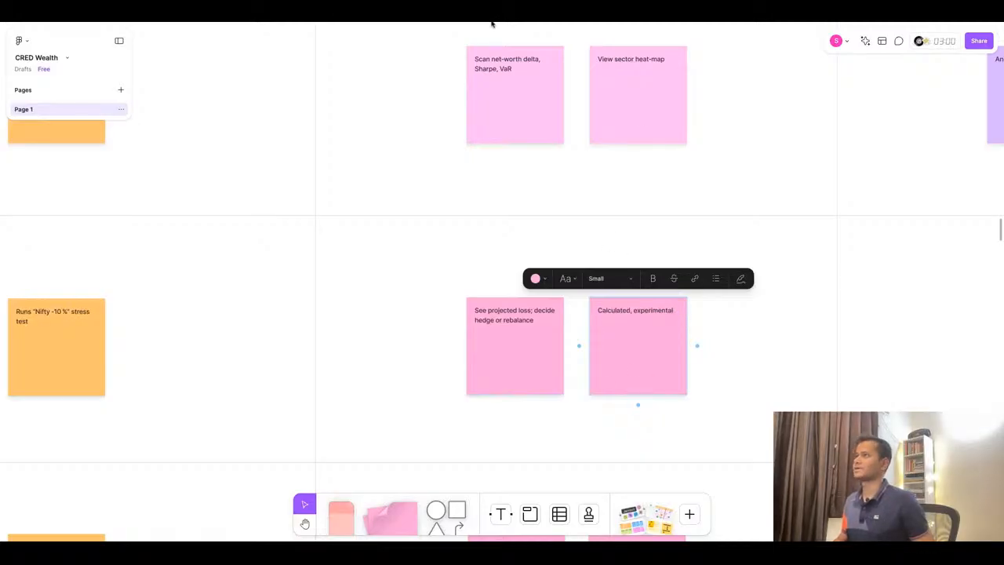
{"action": "left_click", "coordinate": [492, 24]}
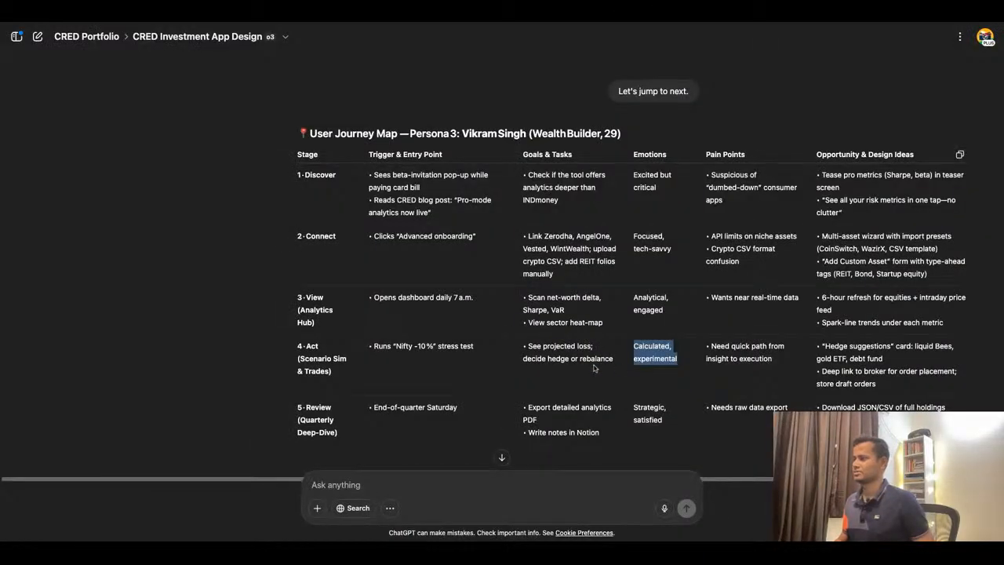
{"action": "left_click", "coordinate": [402, 24]}
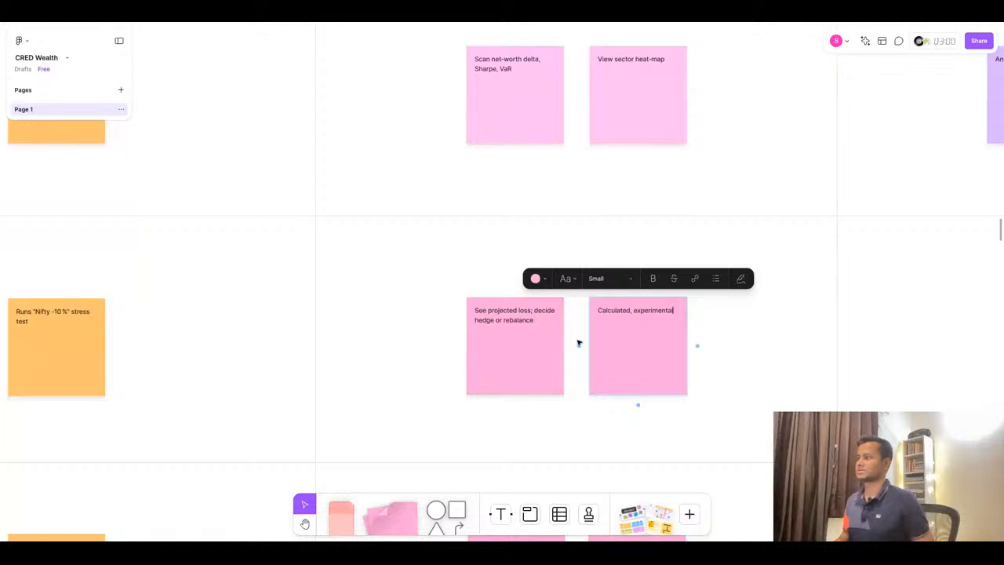
{"action": "triple_click", "coordinate": [658, 309]}
{"action": "key", "text": "ctrl+c"}
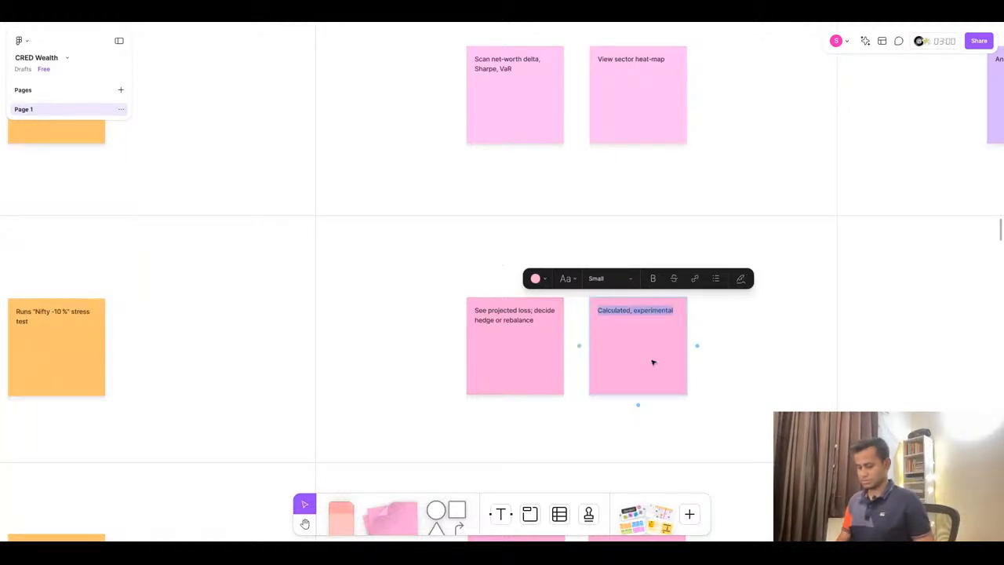
{"action": "key", "text": "BackSpace"}
- Replace the Act emotion sticky with the pasted emotions, trimming it to "Calculated"
{"action": "scroll", "coordinate": [667, 348], "scroll_direction": "right", "scroll_amount": 5}
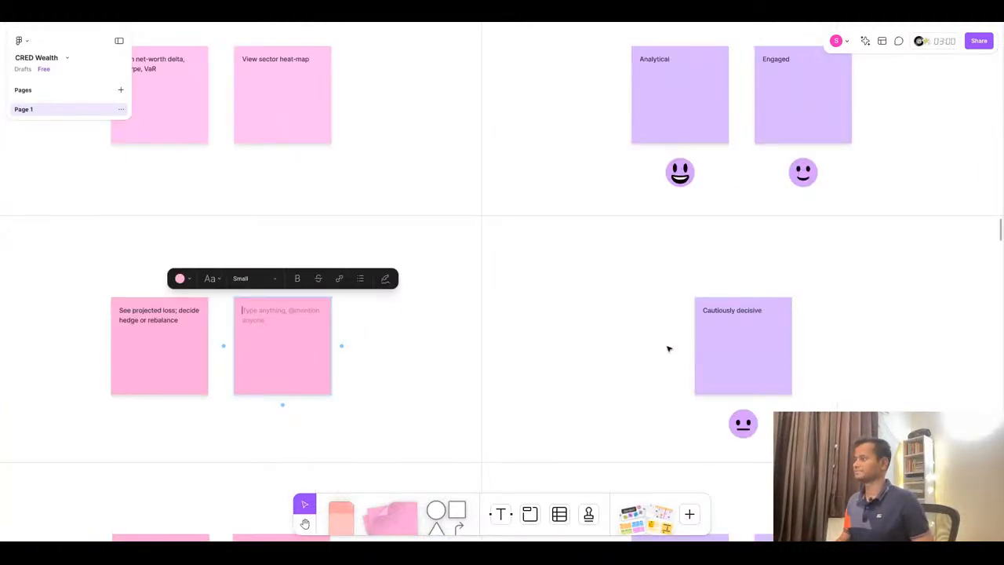
{"action": "triple_click", "coordinate": [731, 314]}
{"action": "key", "text": "ctrl+v"}
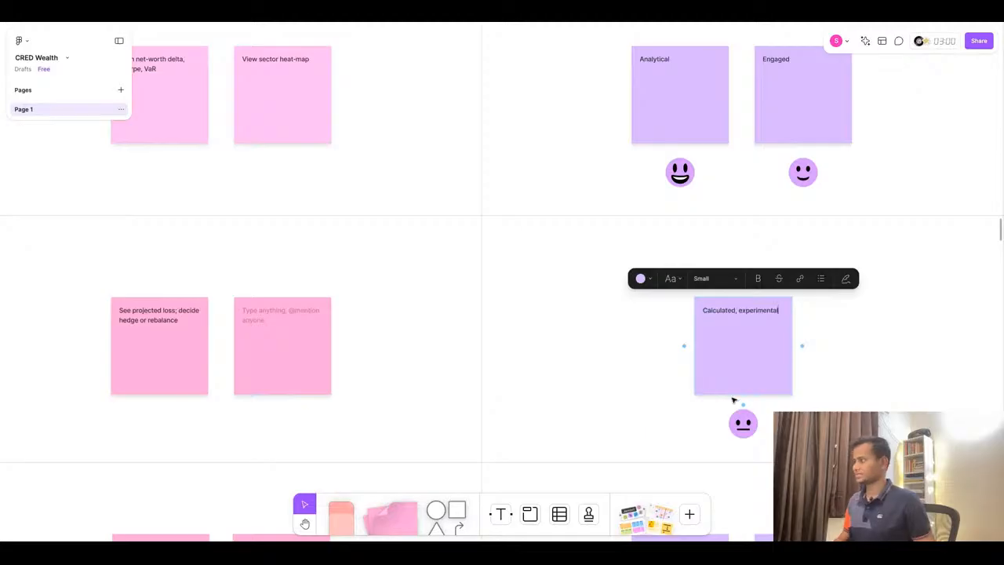
{"action": "double_click", "coordinate": [738, 312]}
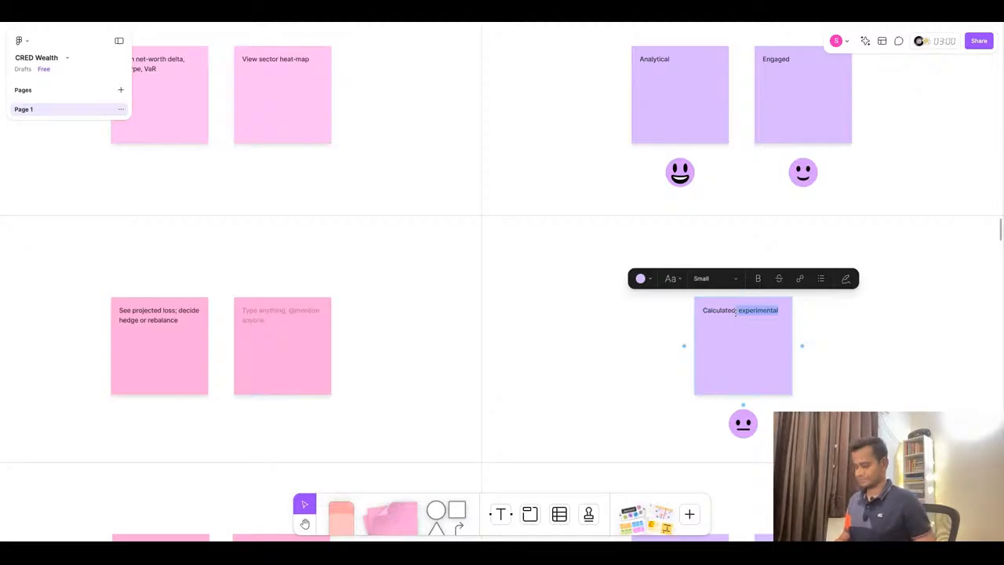
{"action": "key", "text": "BackSpace"}
- Add a second Act emotion sticky beside it reading "Experimental"
{"action": "left_click", "coordinate": [843, 327]}
{"action": "left_click", "coordinate": [749, 349]}
{"action": "mouse_move", "coordinate": [750, 345]}
{"action": "left_mouse_down"}
{"action": "mouse_move", "coordinate": [904, 346]}
{"action": "mouse_move", "coordinate": [751, 343]}
{"action": "left_mouse_up"}
{"action": "double_click", "coordinate": [866, 313]}
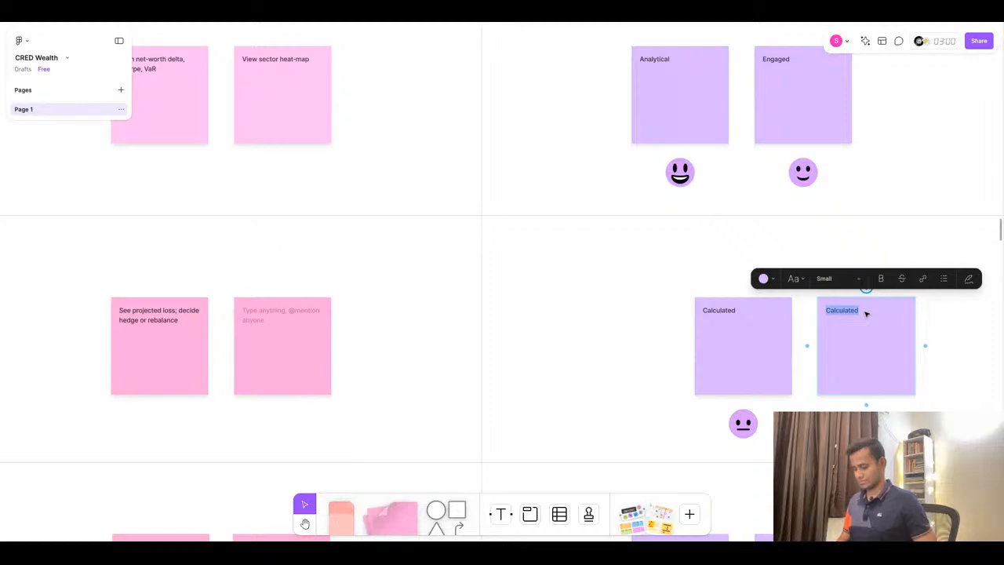
{"action": "type", "text": ", experimental"}
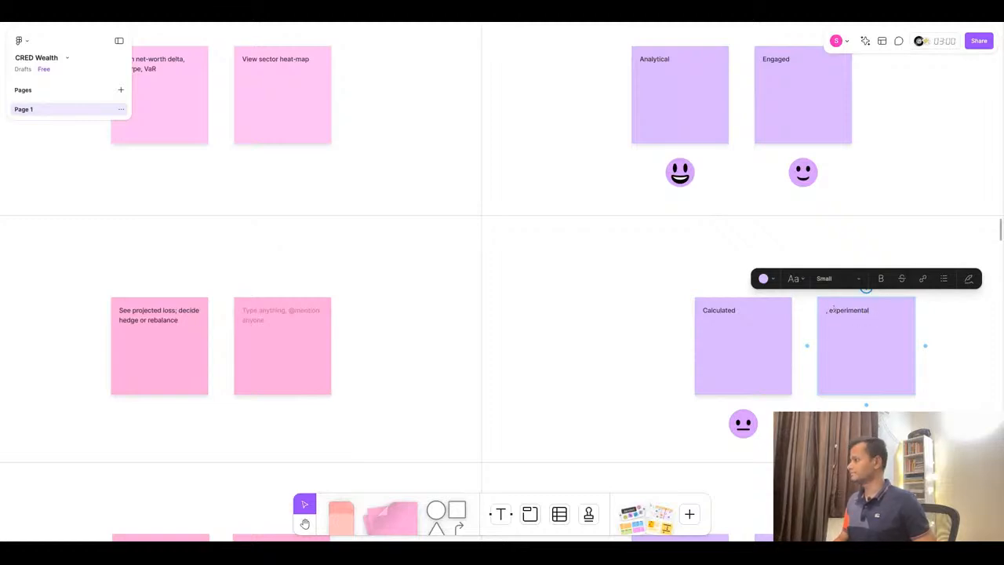
{"action": "left_click", "coordinate": [834, 308]}
{"action": "key", "text": "shift+Home"}
{"action": "type", "text": "E"}
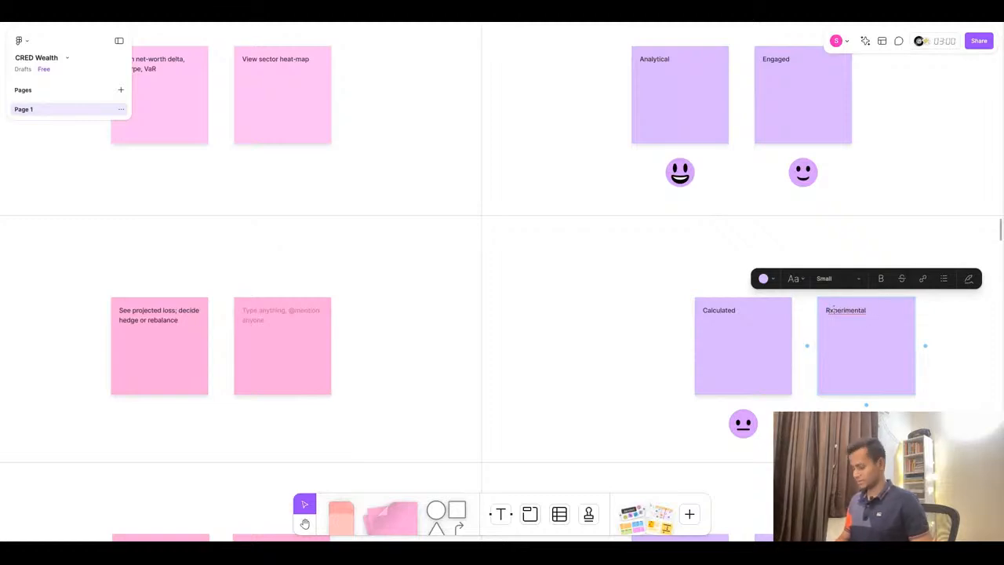
- Delete the empty second Act goals sticky
{"action": "left_click", "coordinate": [358, 353]}
{"action": "left_click", "coordinate": [287, 347]}
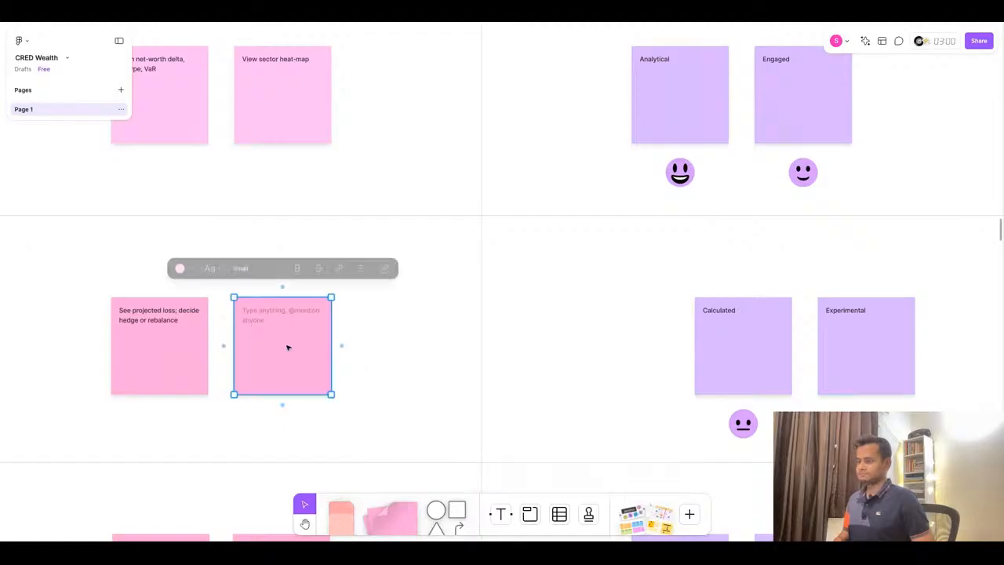
{"action": "key", "text": "Delete"}
- Replace the first Act pain point sticky with "Need quick path from insight to execution" from ChatGPT, removing the bullet
{"action": "scroll", "coordinate": [424, 359], "scroll_direction": "right", "scroll_amount": 3}
{"action": "scroll", "coordinate": [425, 359], "scroll_direction": "right", "scroll_amount": 15}
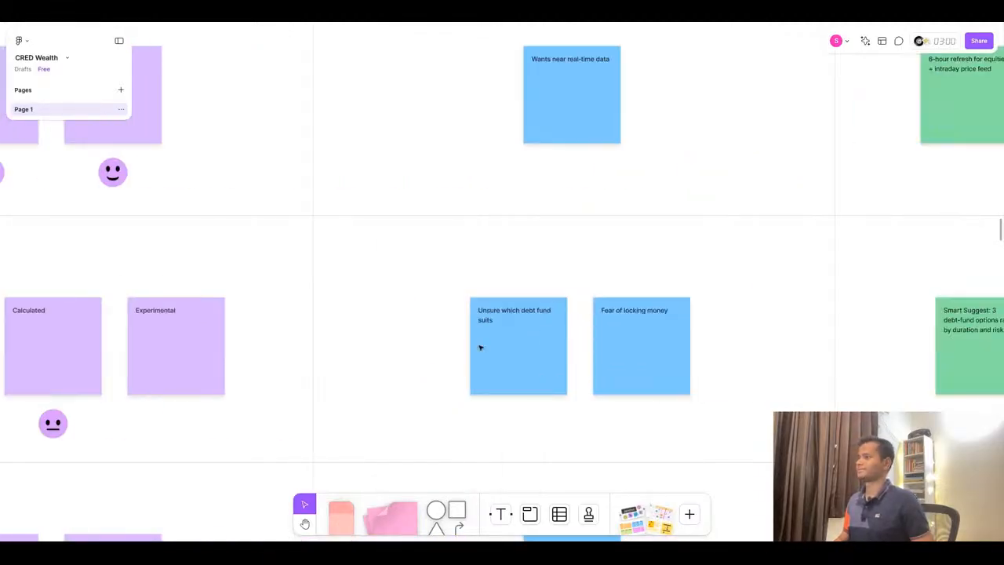
{"action": "left_click", "coordinate": [469, 22]}
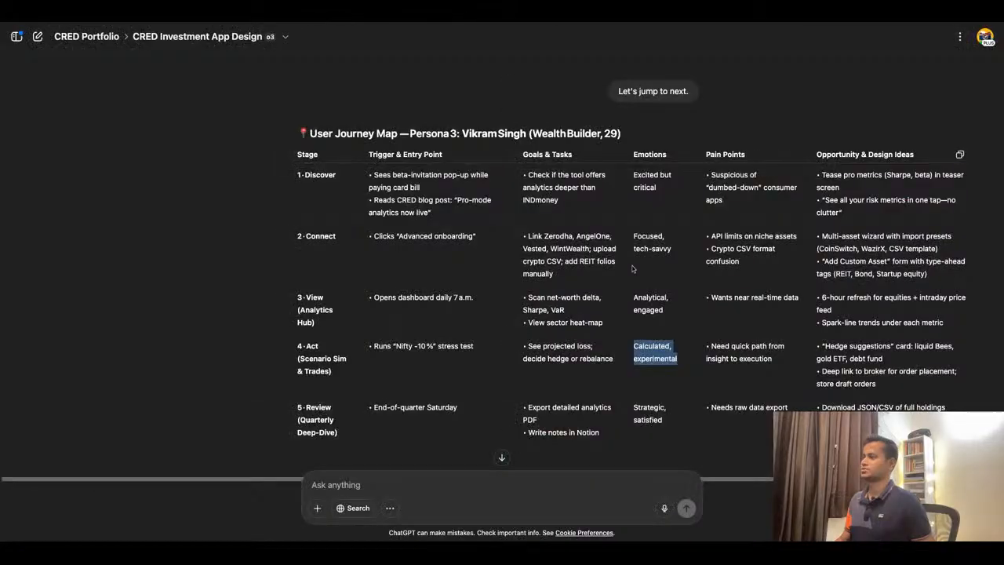
{"action": "triple_click", "coordinate": [740, 357]}
{"action": "key", "text": "ctrl+c"}
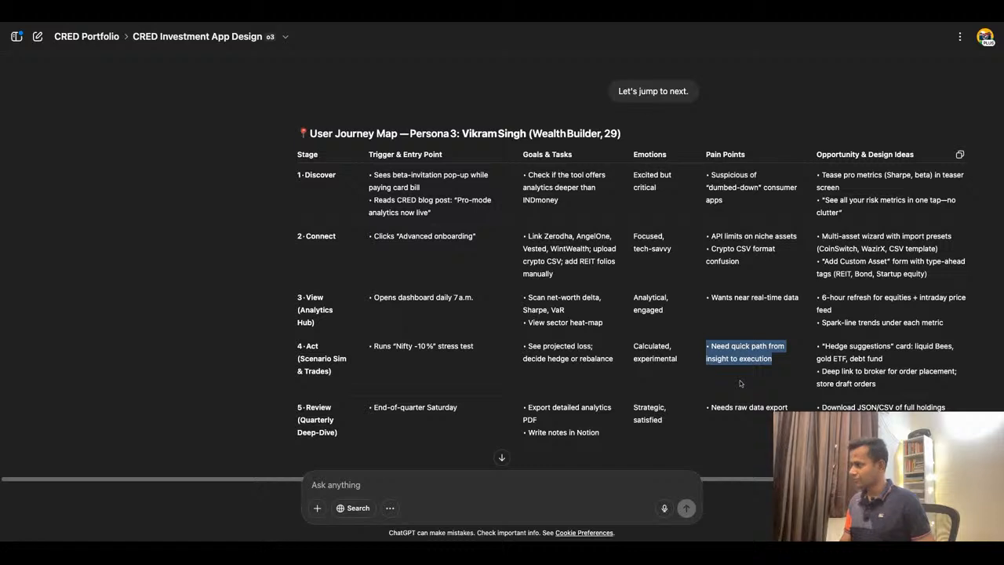
{"action": "left_click", "coordinate": [375, 21]}
{"action": "double_click", "coordinate": [543, 320]}
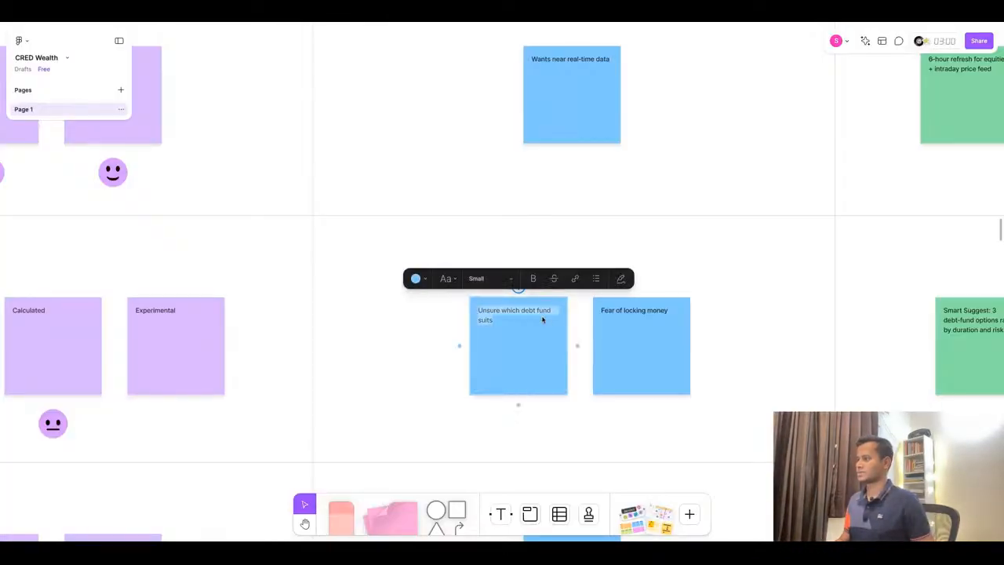
{"action": "key", "text": "ctrl+v"}
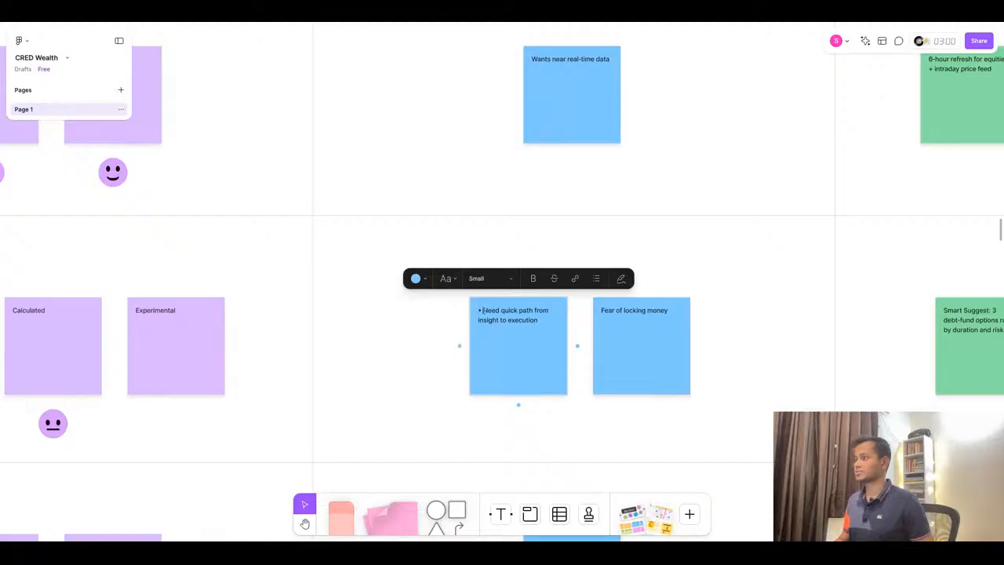
{"action": "key", "text": "BackSpace"}
{"action": "key", "text": "BackSpace"}
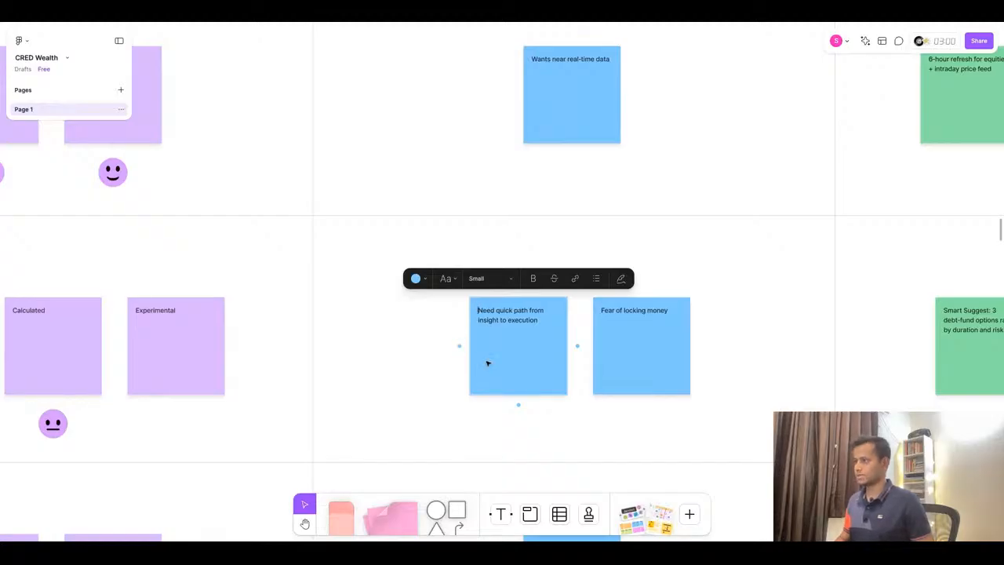
- Delete the extra second Act pain point sticky after pasting into it
{"action": "left_click", "coordinate": [635, 321]}
{"action": "double_click", "coordinate": [634, 314]}
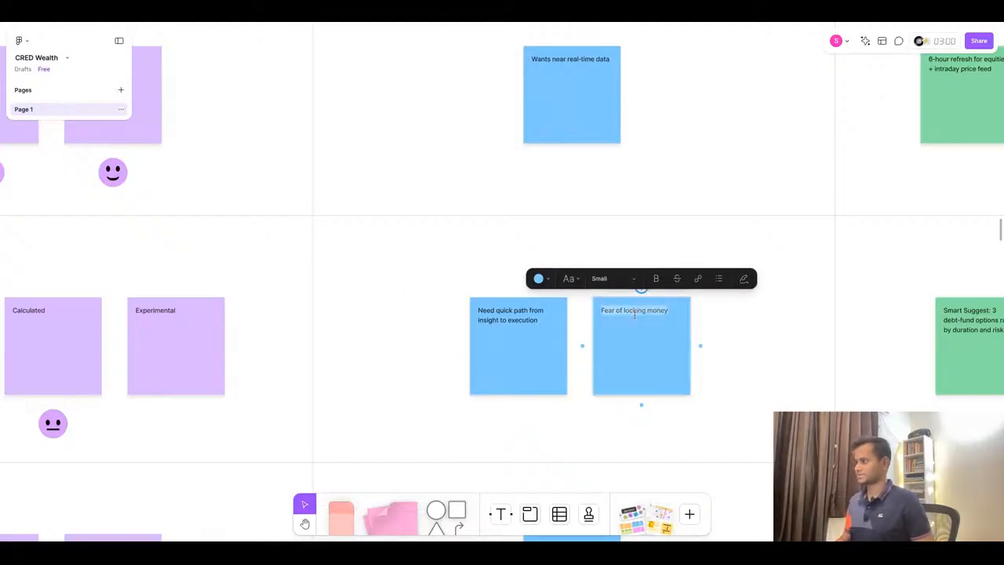
{"action": "type", "text": "• Need quick path from insight to execution"}
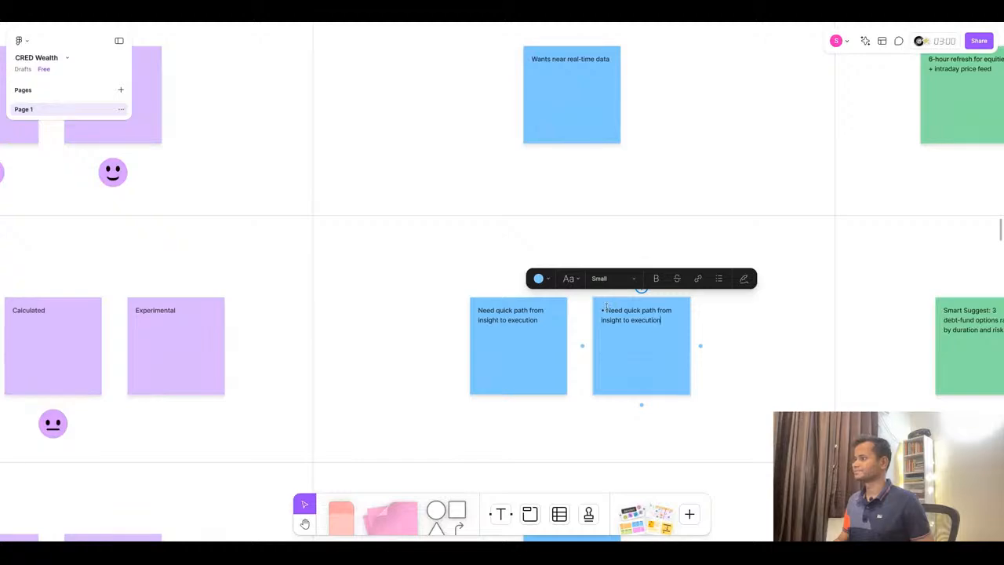
{"action": "left_click", "coordinate": [488, 23]}
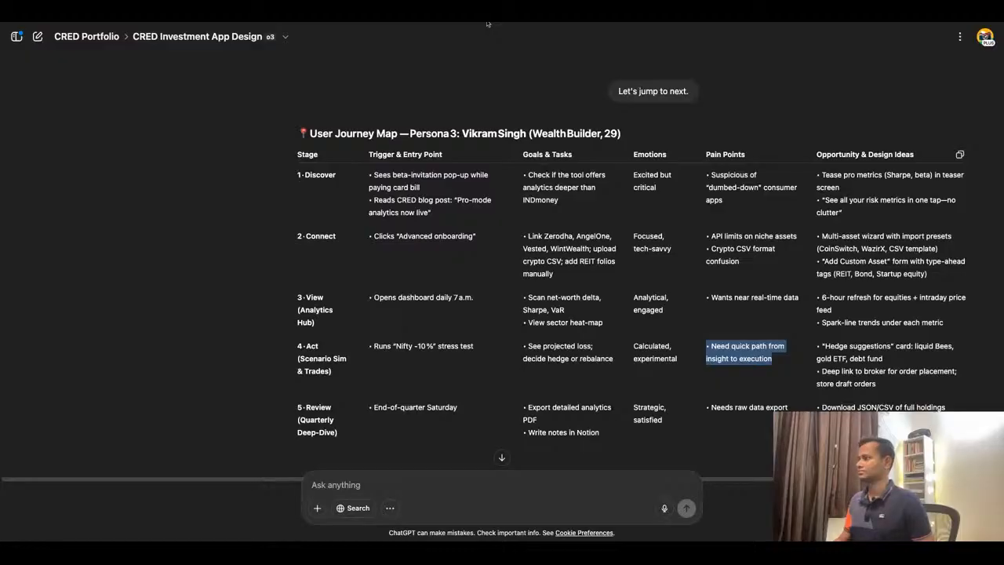
{"action": "left_click", "coordinate": [488, 24]}
{"action": "left_click", "coordinate": [663, 366]}
{"action": "key", "text": "Delete"}
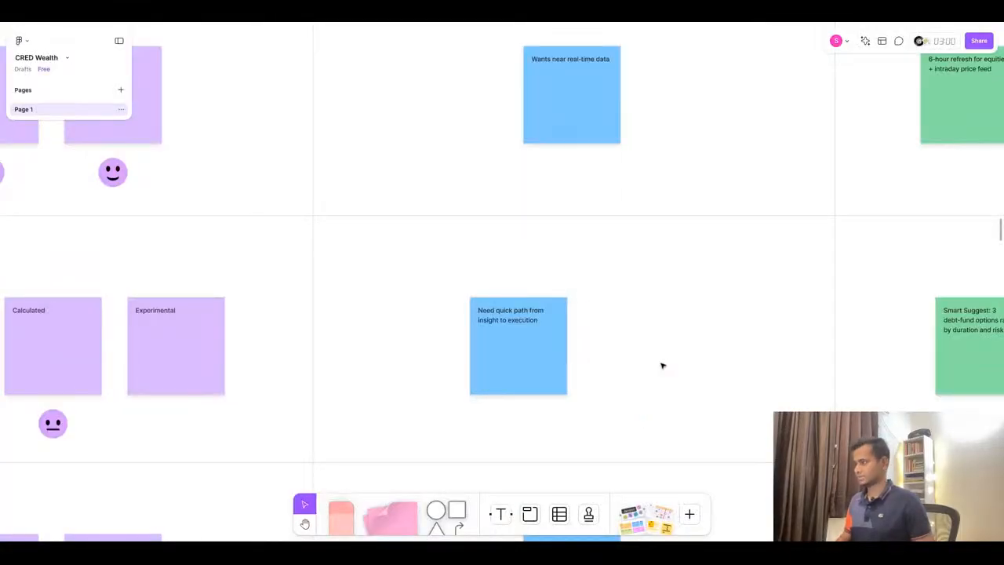
- Replace the first Act opportunity sticky with ChatGPT's "Hedge suggestions" card: liquid Bees, gold ETF, debt fund, removing the bullet
{"action": "scroll", "coordinate": [663, 366], "scroll_direction": "right", "scroll_amount": 2}
{"action": "scroll", "coordinate": [663, 365], "scroll_direction": "right", "scroll_amount": 4}
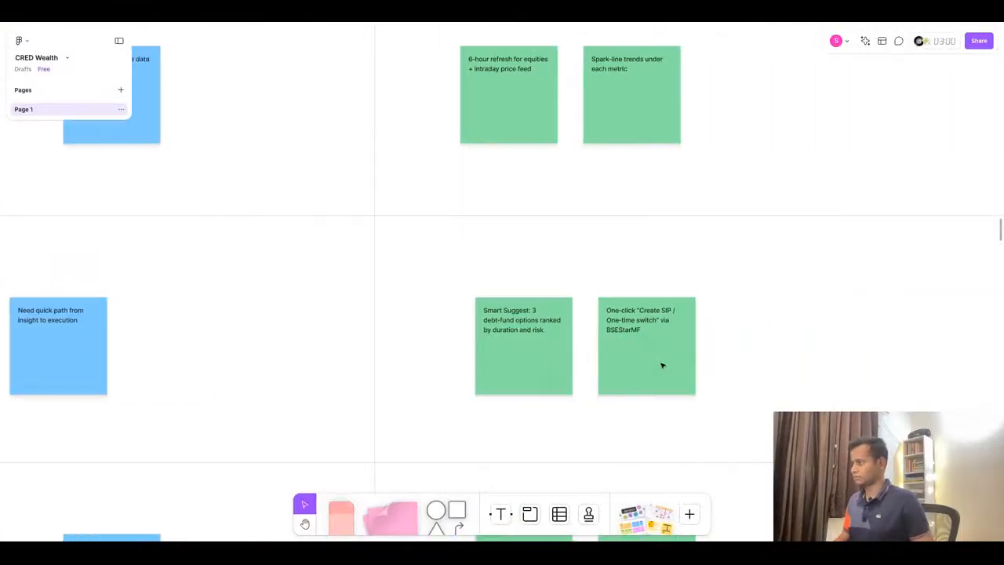
{"action": "left_click", "coordinate": [504, 24]}
{"action": "triple_click", "coordinate": [849, 350]}
{"action": "key", "text": "ctrl+c"}
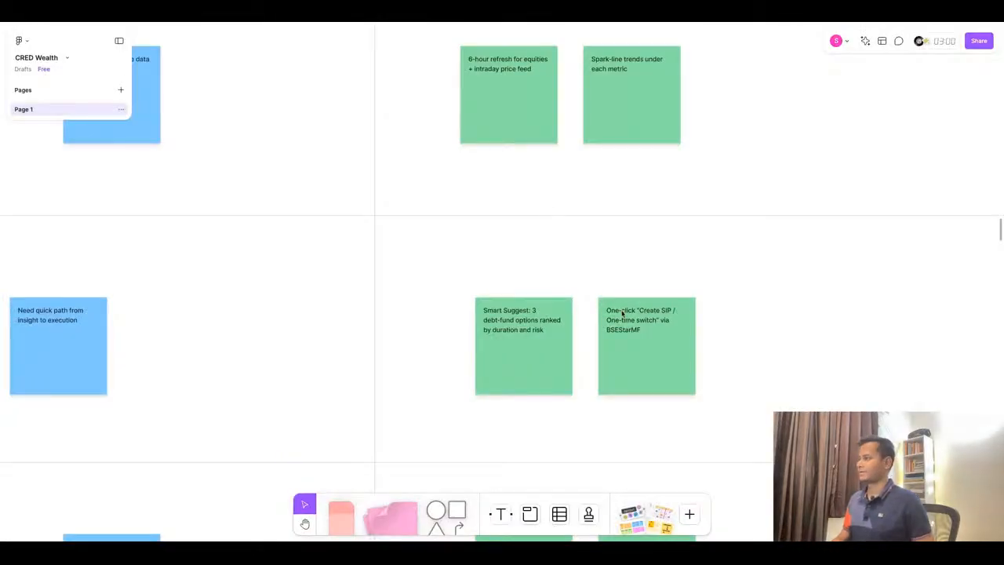
{"action": "left_click", "coordinate": [546, 321]}
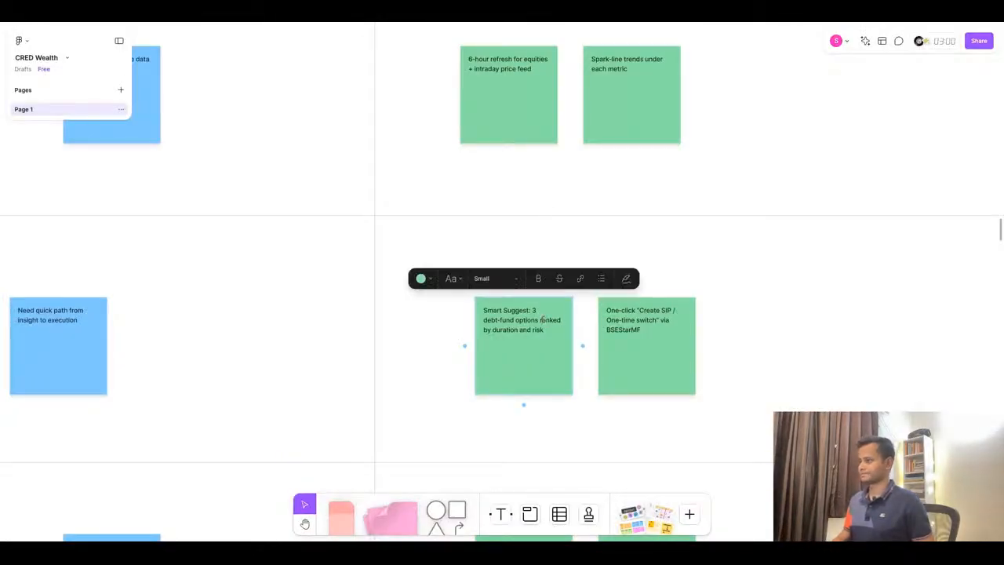
{"action": "double_click", "coordinate": [543, 321]}
{"action": "key", "text": "ctrl+v"}
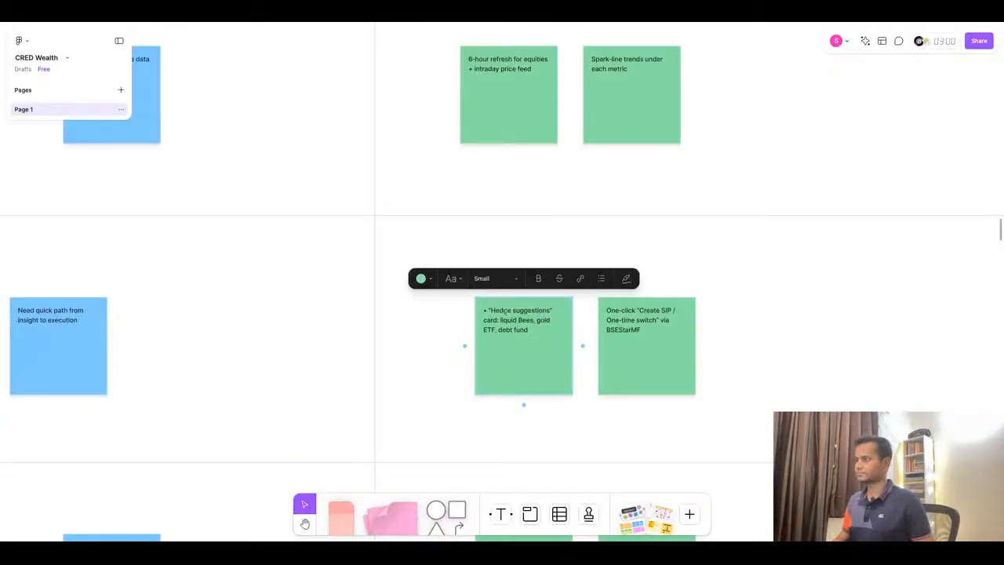
{"action": "key", "text": "BackSpace"}
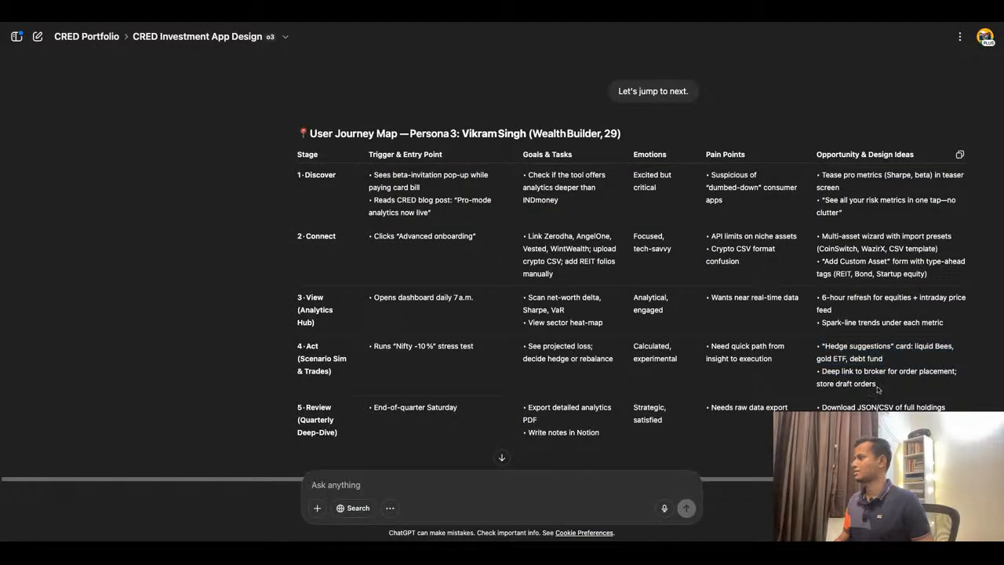
- Replace the second Act opportunity sticky with "Deep link to broker for order placement; store draft orders", removing the bullet
{"action": "triple_click", "coordinate": [878, 386]}
{"action": "key", "text": "ctrl+c"}
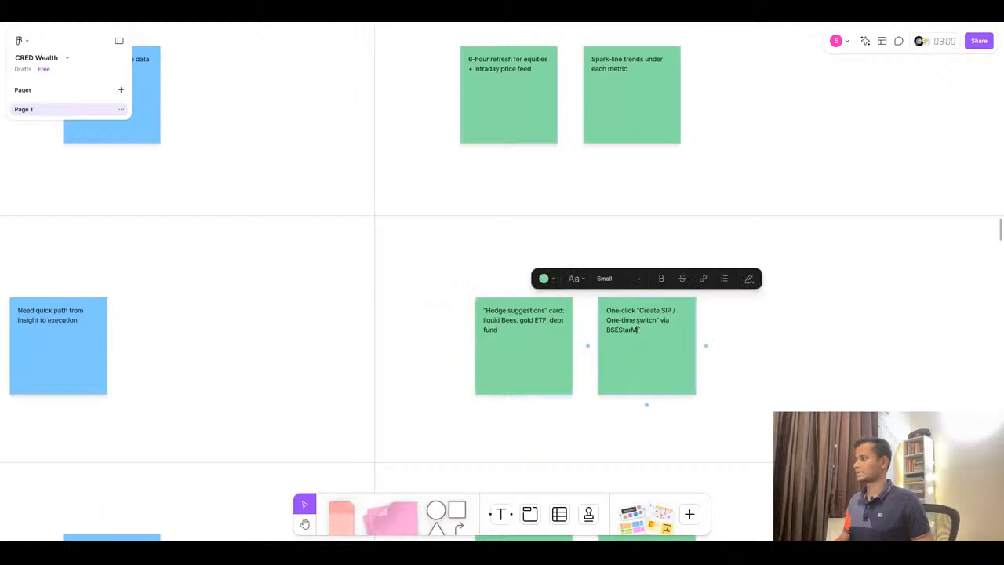
{"action": "double_click", "coordinate": [639, 345]}
{"action": "left_click", "coordinate": [646, 330]}
{"action": "key", "text": "ctrl+a"}
{"action": "key", "text": "ctrl+v"}
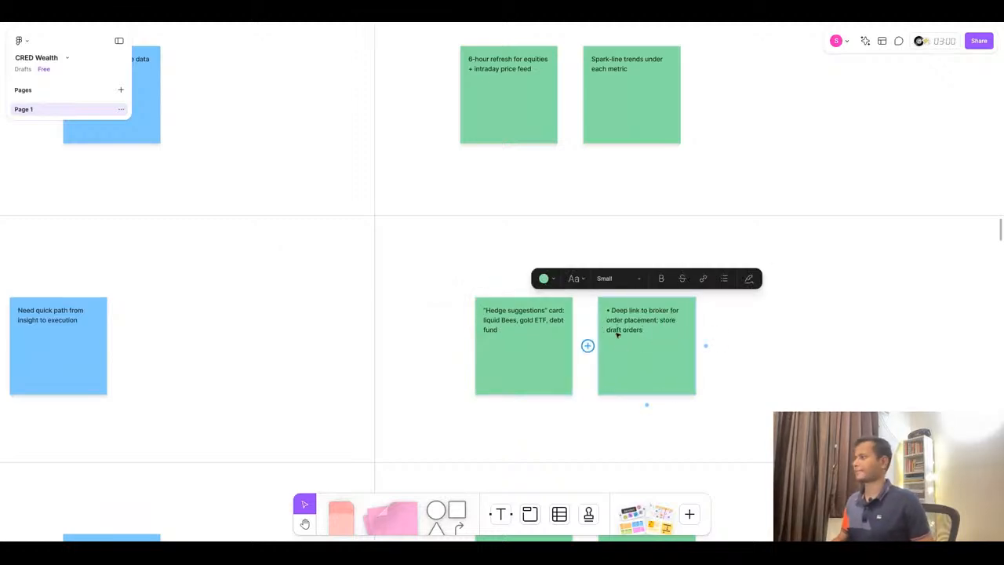
{"action": "key", "text": "BackSpace"}
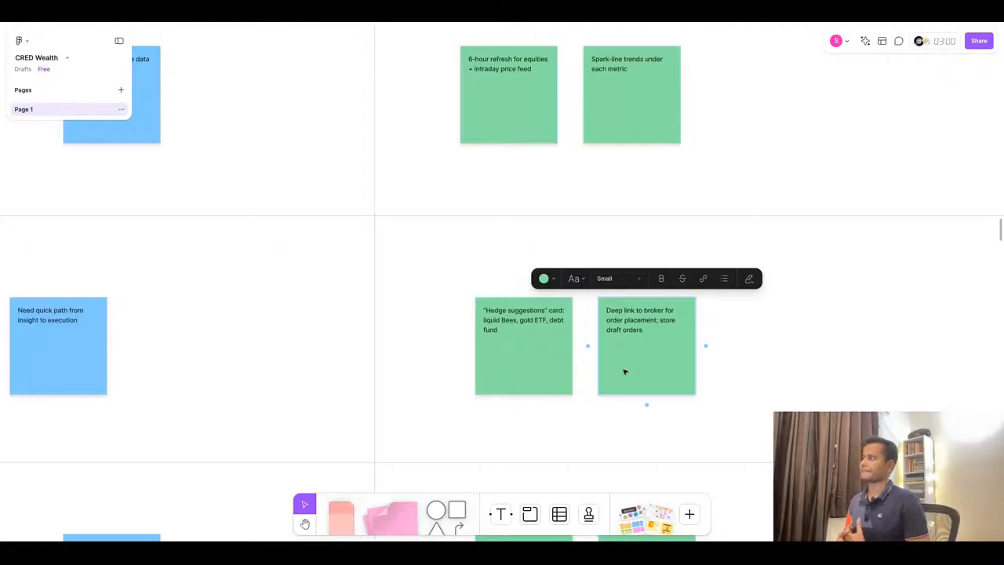
- Fill the Review trigger sticky with "End-of-quarter Saturday" copied from ChatGPT
{"action": "left_click", "coordinate": [852, 391]}
{"action": "scroll", "coordinate": [816, 269], "scroll_direction": "down", "scroll_amount": 10}
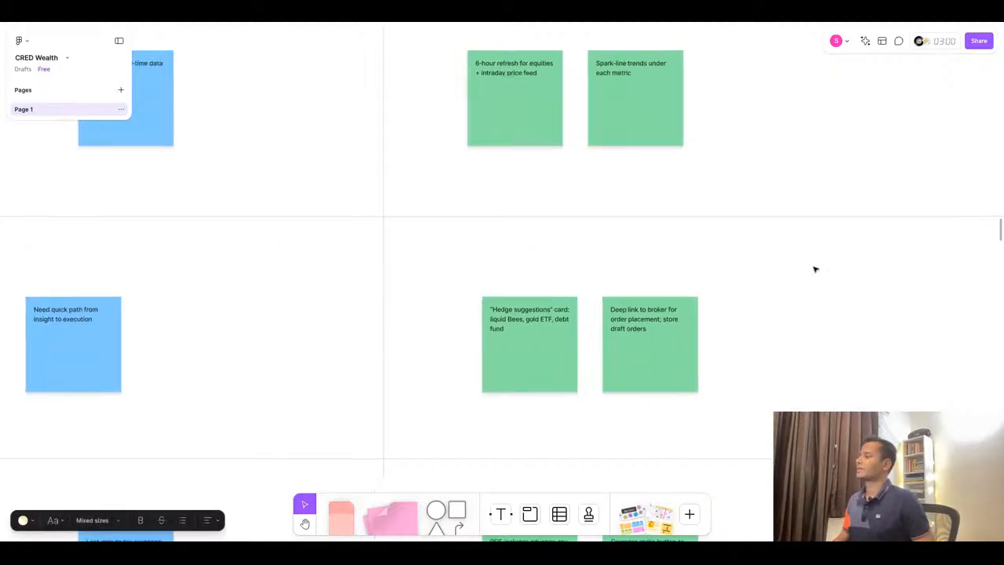
{"action": "scroll", "coordinate": [628, 290], "scroll_direction": "up", "scroll_amount": 10}
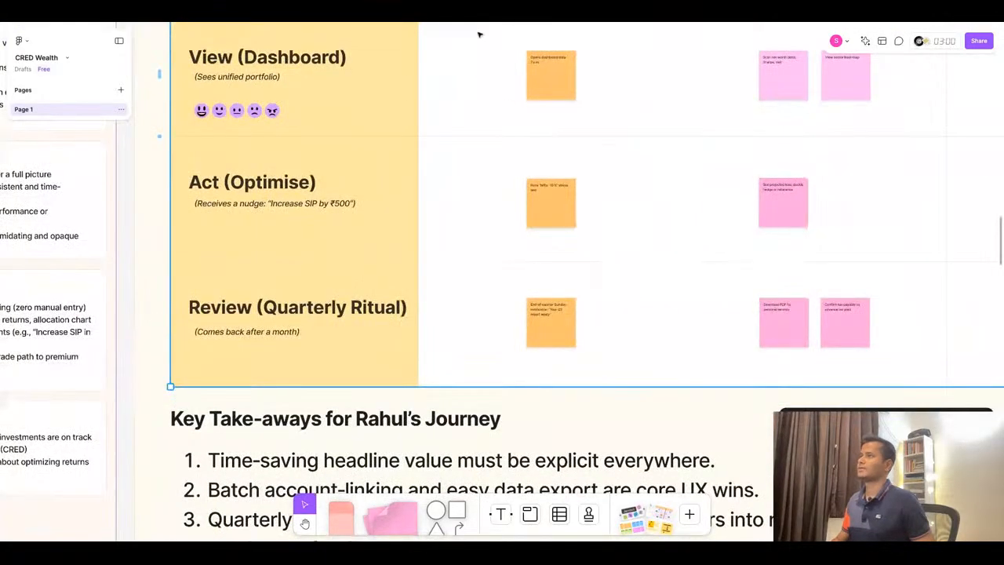
{"action": "left_click", "coordinate": [471, 14]}
{"action": "scroll", "coordinate": [437, 402], "scroll_direction": "down", "scroll_amount": 1}
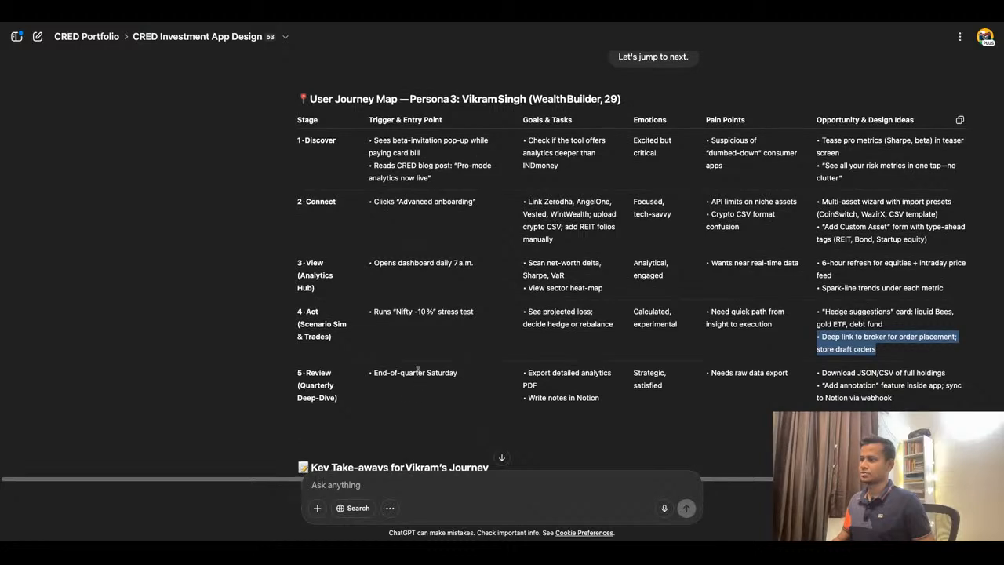
{"action": "triple_click", "coordinate": [424, 388]}
{"action": "key", "text": "ctrl+c"}
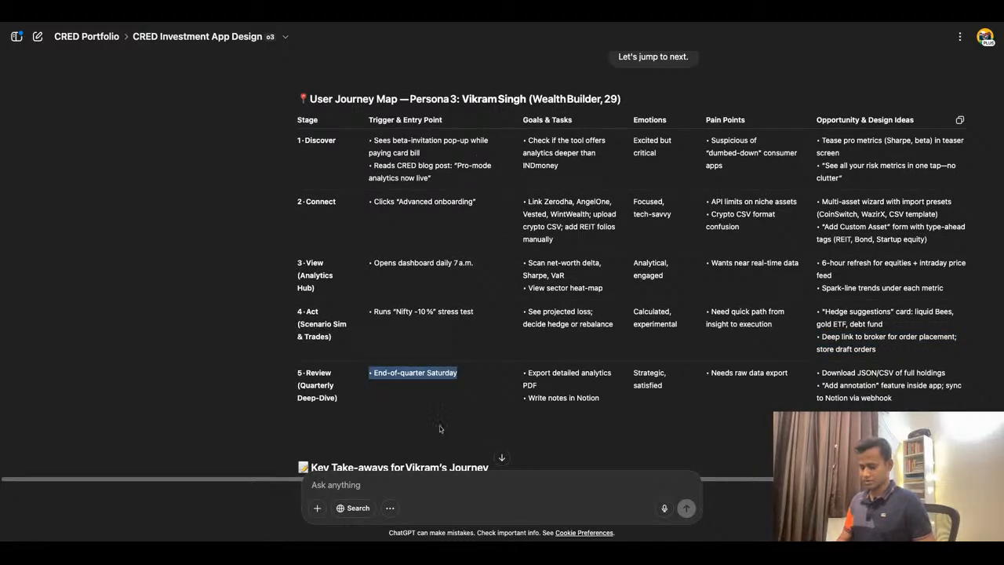
{"action": "left_click", "coordinate": [385, 16]}
{"action": "double_click", "coordinate": [555, 317]}
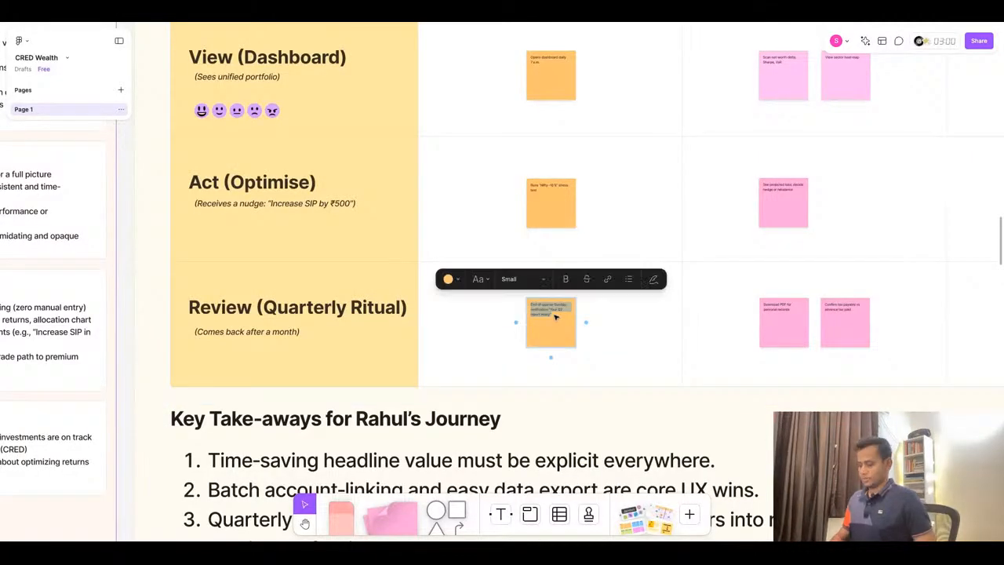
{"action": "key", "text": "ctrl+v"}
- Fill the first Review goals sticky with "Export detailed analytics PDF" from ChatGPT
{"action": "left_click", "coordinate": [487, 17]}
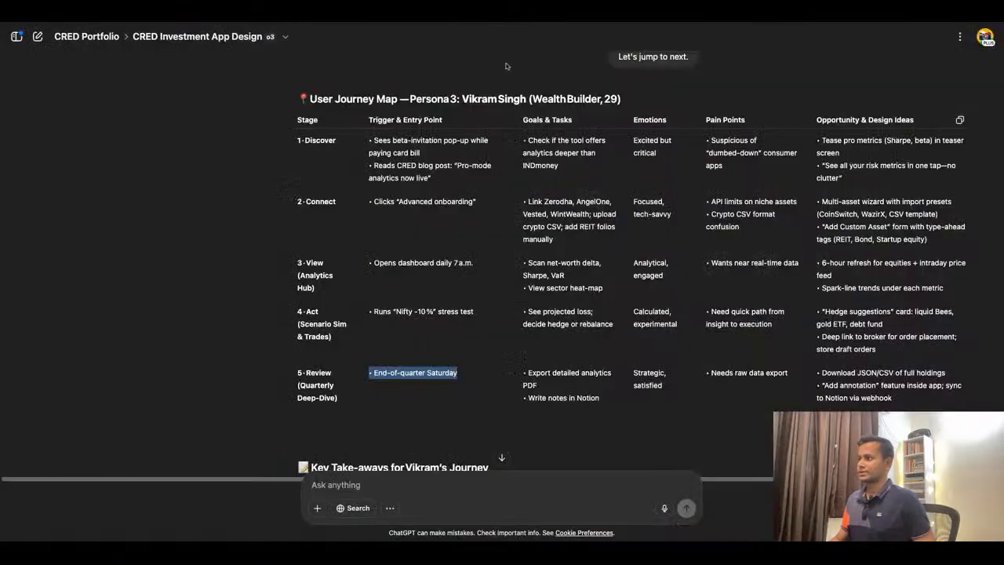
{"action": "triple_click", "coordinate": [564, 376]}
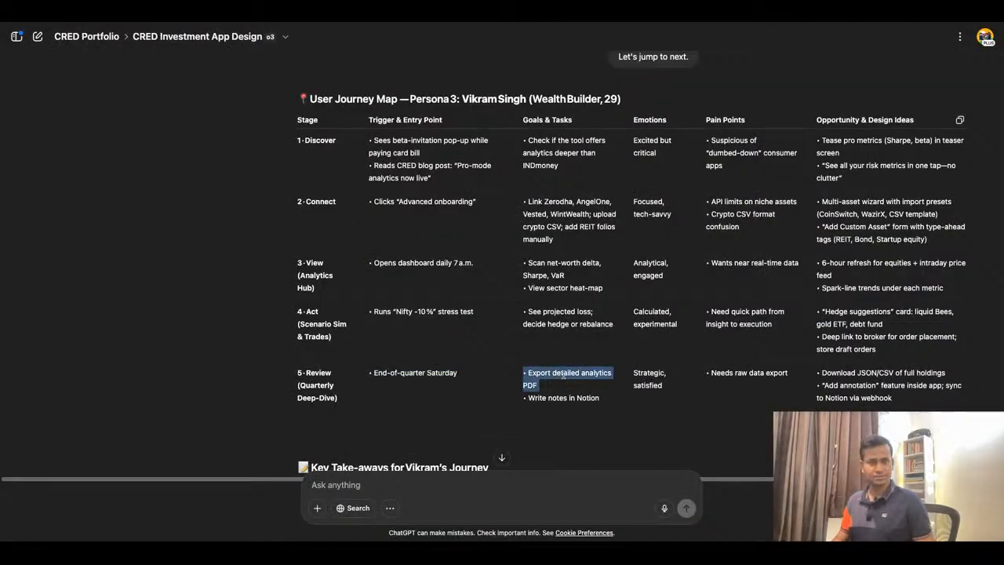
{"action": "left_click", "coordinate": [370, 23]}
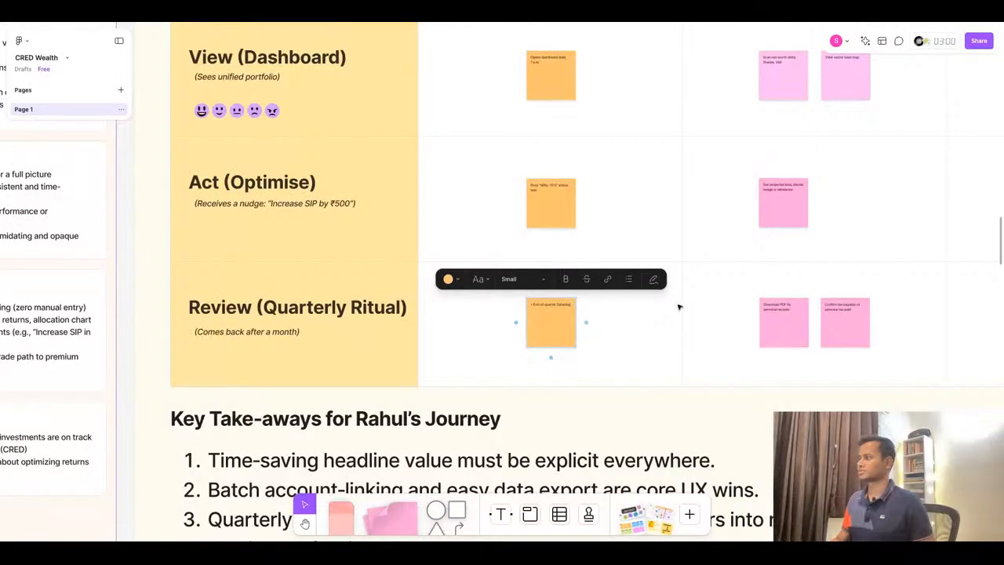
{"action": "double_click", "coordinate": [780, 308]}
{"action": "type", "text": "• Export detailed analytics PDF"}
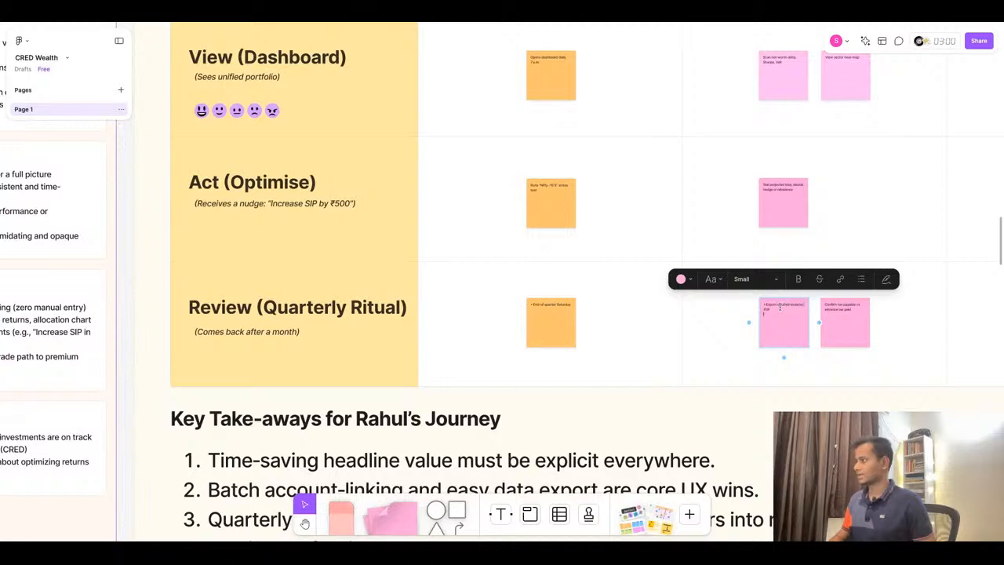
- Replace the second Review goals sticky with "Write notes in Notion" from ChatGPT
{"action": "scroll", "coordinate": [784, 290], "scroll_direction": "right", "scroll_amount": 5}
{"action": "left_click", "coordinate": [469, 22]}
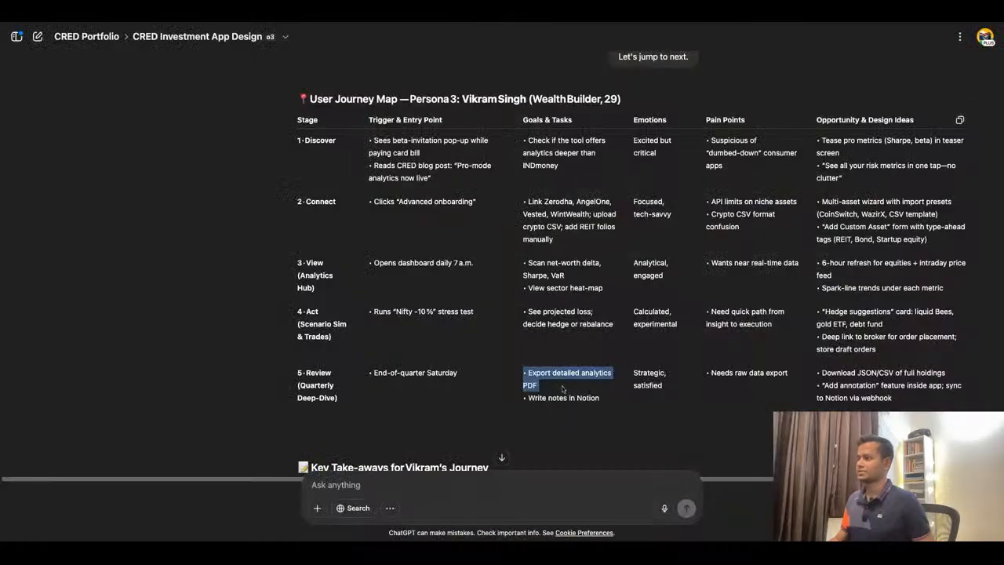
{"action": "triple_click", "coordinate": [563, 397]}
{"action": "key", "text": "ctrl+c"}
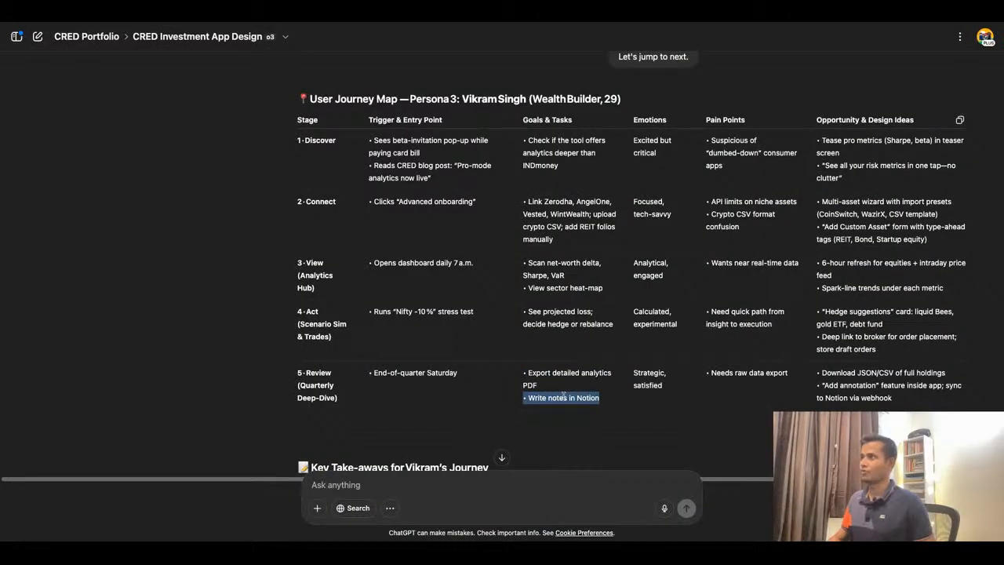
{"action": "left_click", "coordinate": [356, 25]}
{"action": "double_click", "coordinate": [544, 306]}
{"action": "key", "text": "ctrl+a"}
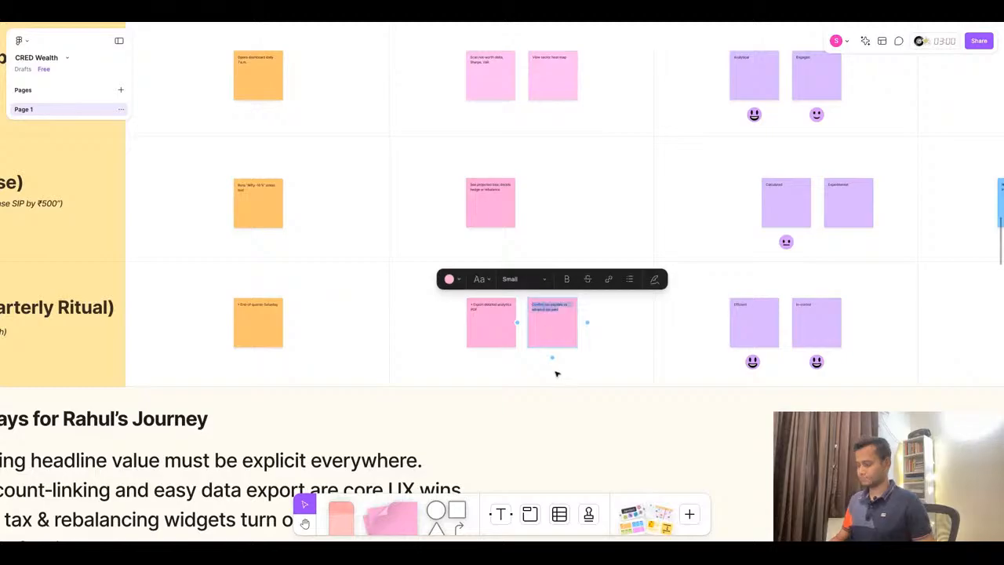
{"action": "key", "text": "ctrl+v"}
- Replace the first Review emotion sticky with the pasted emotions, trimming it to "Strategic"
{"action": "left_click", "coordinate": [491, 24]}
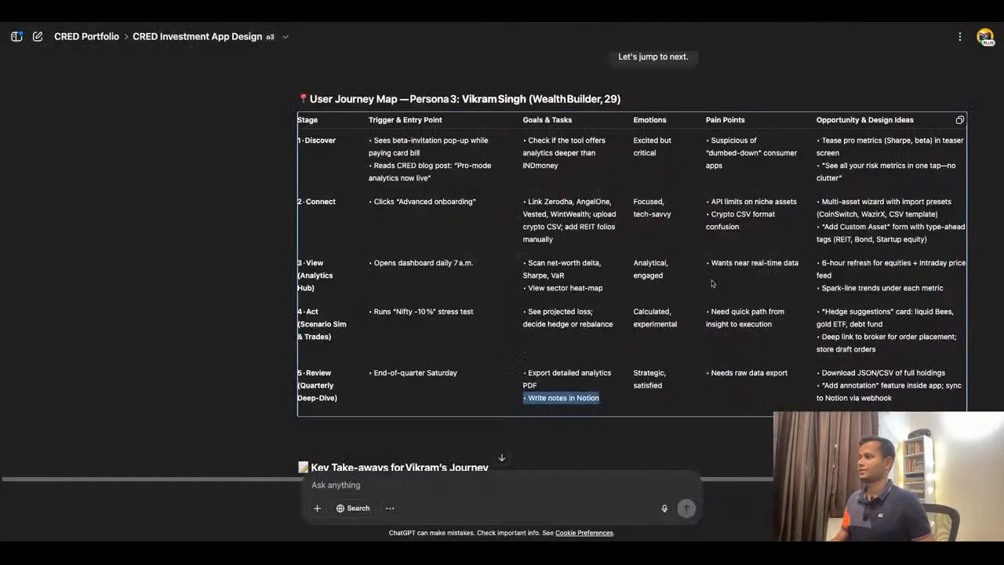
{"action": "triple_click", "coordinate": [632, 375]}
{"action": "key", "text": "ctrl+c"}
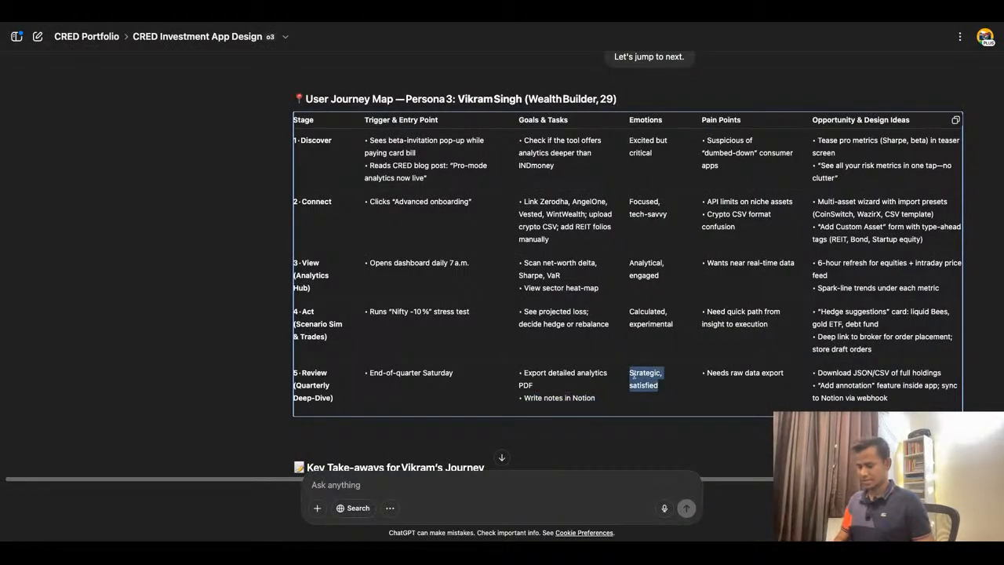
{"action": "left_click", "coordinate": [356, 24]}
{"action": "left_click", "coordinate": [760, 322]}
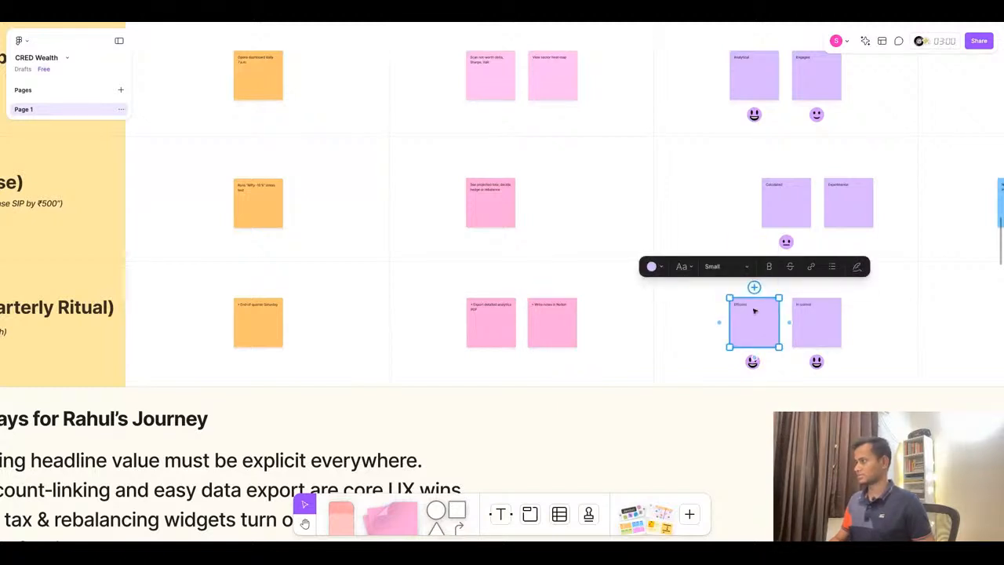
{"action": "double_click", "coordinate": [753, 306]}
{"action": "key", "text": "ctrl+b"}
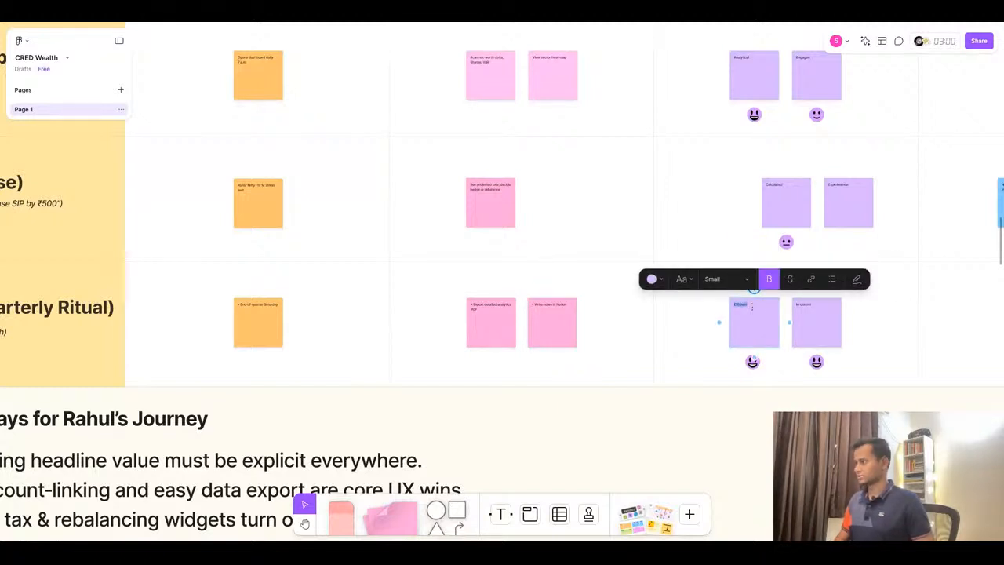
{"action": "key", "text": "ctrl+v"}
{"action": "scroll", "coordinate": [752, 306], "scroll_direction": "up", "scroll_amount": 5}
{"action": "triple_click", "coordinate": [752, 306]}
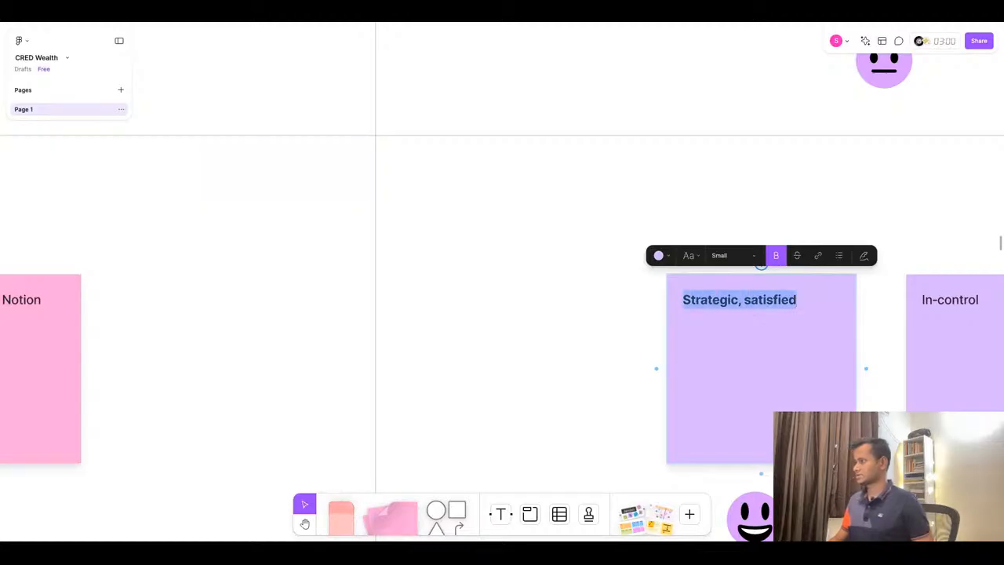
{"action": "left_click", "coordinate": [782, 259]}
{"action": "left_click_drag", "start_coordinate": [795, 302], "coordinate": [737, 304]}
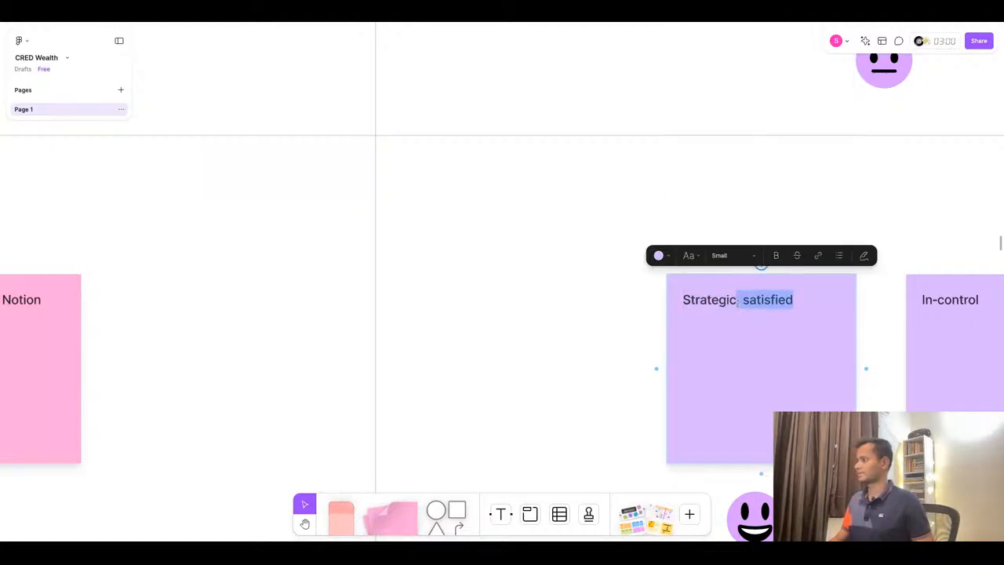
{"action": "key", "text": "BackSpace"}
- Replace the second Review emotion sticky with the pasted emotions, trimming it to "Satisfied"
{"action": "left_click", "coordinate": [953, 302]}
{"action": "double_click", "coordinate": [953, 302]}
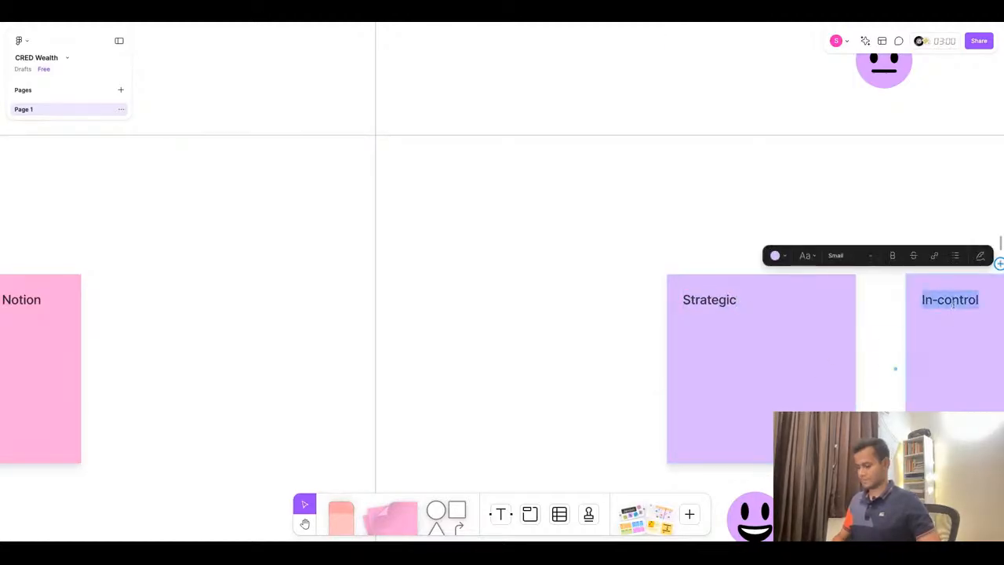
{"action": "type", "text": ", satisfied"}
{"action": "left_click_drag", "start_coordinate": [936, 302], "coordinate": [918, 357]}
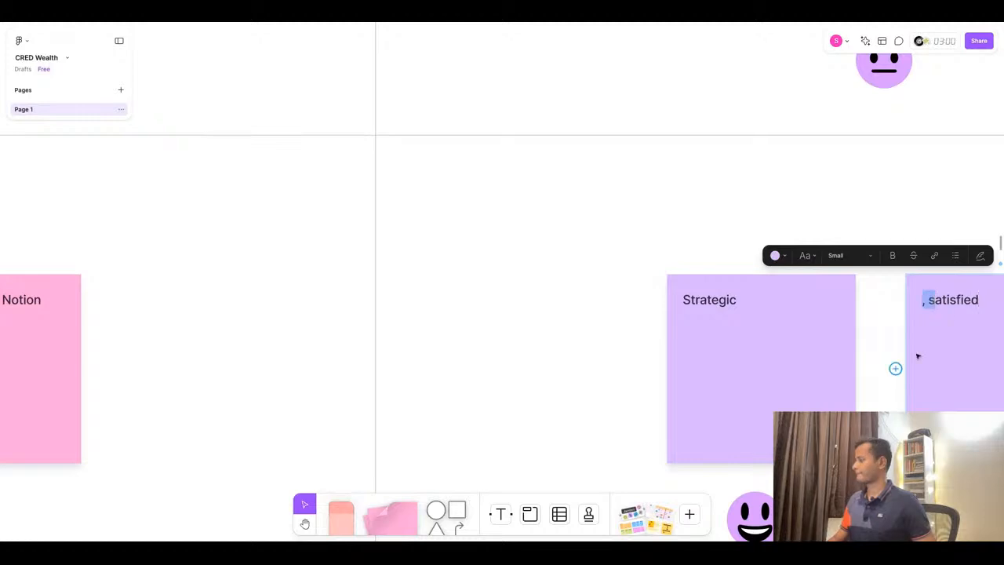
{"action": "type", "text": "S"}
{"action": "key", "text": "Escape"}
{"action": "scroll", "coordinate": [918, 357], "scroll_direction": "right", "scroll_amount": 5}
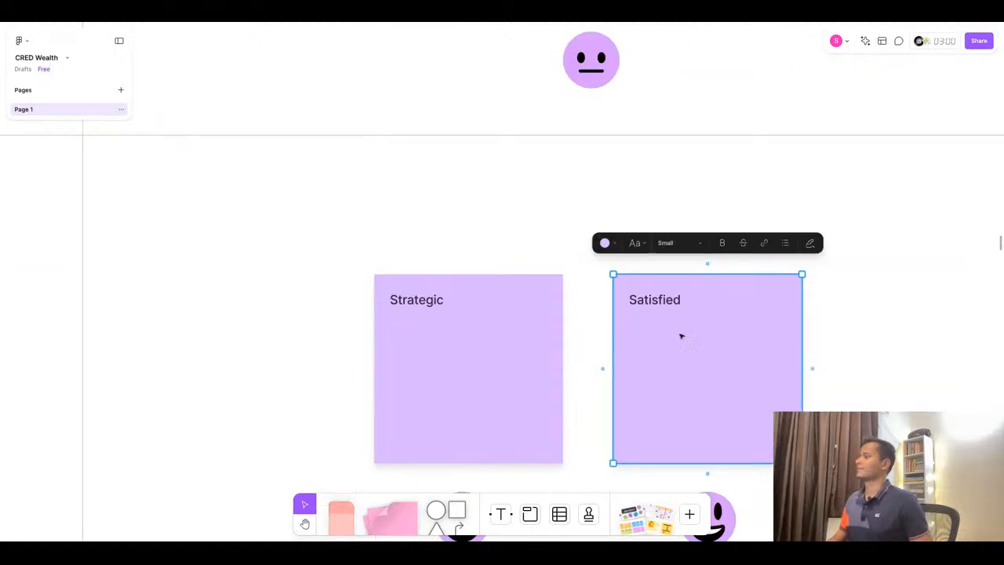
- Replace the Review pain point sticky's text with "Needs raw data export" copied from ChatGPT
{"action": "key", "text": "ctrl+Tab"}
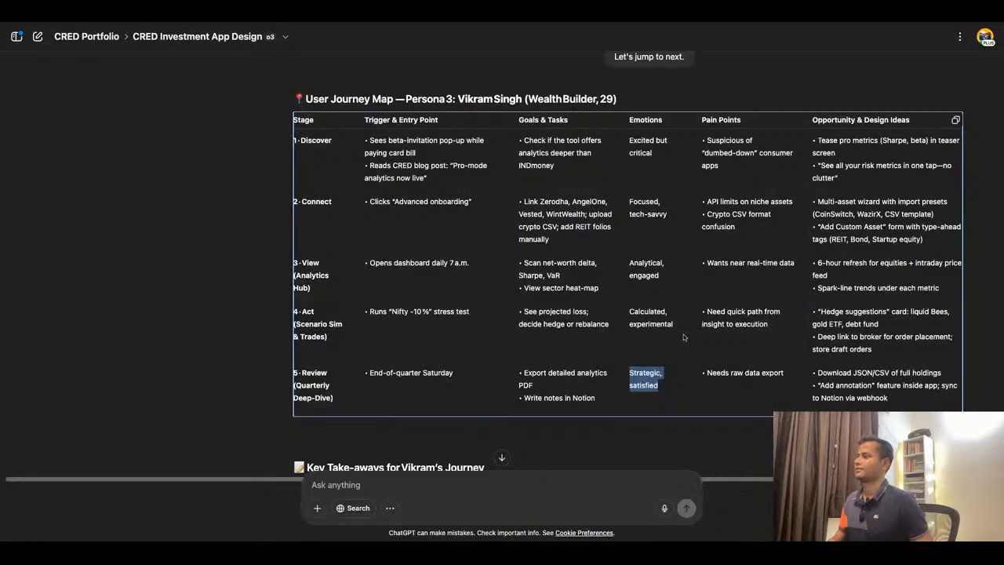
{"action": "triple_click", "coordinate": [712, 370]}
{"action": "key", "text": "ctrl+c"}
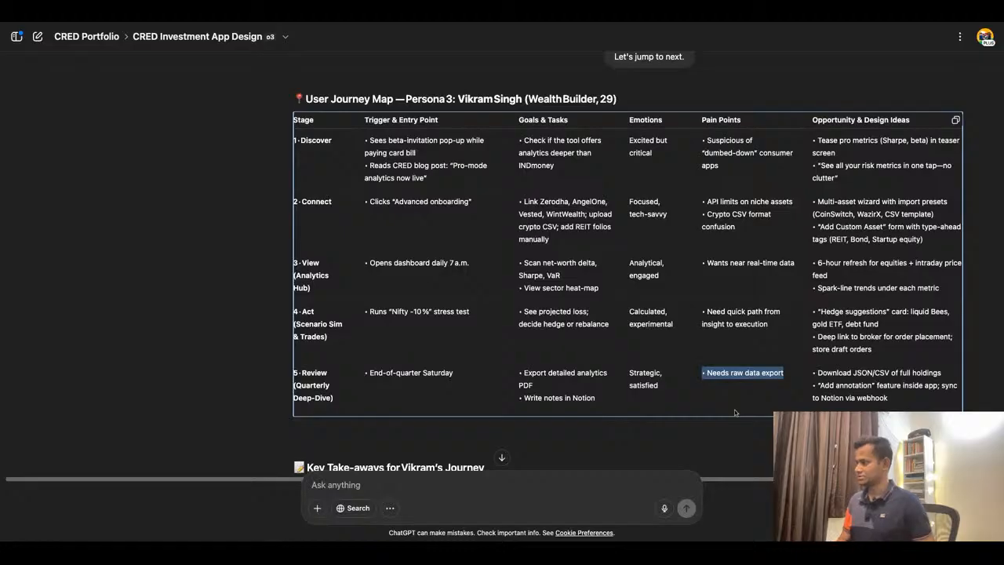
{"action": "left_click", "coordinate": [405, 22]}
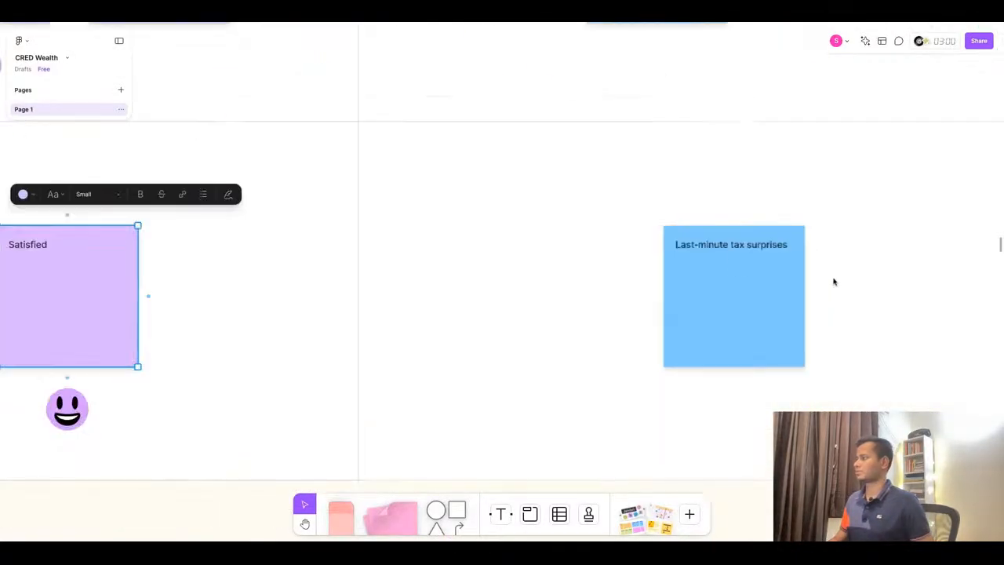
{"action": "left_click", "coordinate": [731, 251]}
{"action": "key", "text": "Return"}
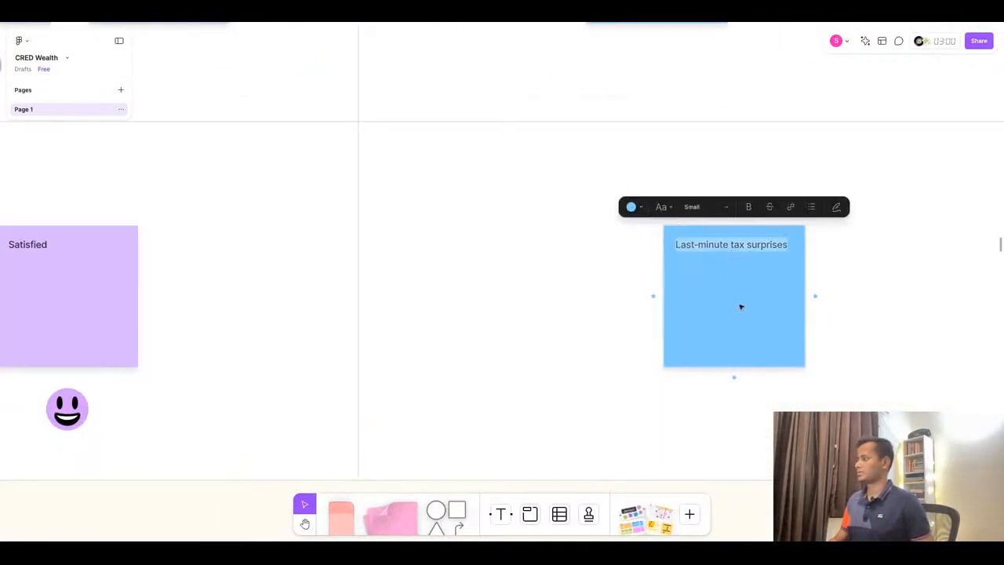
{"action": "key", "text": "ctrl+v"}
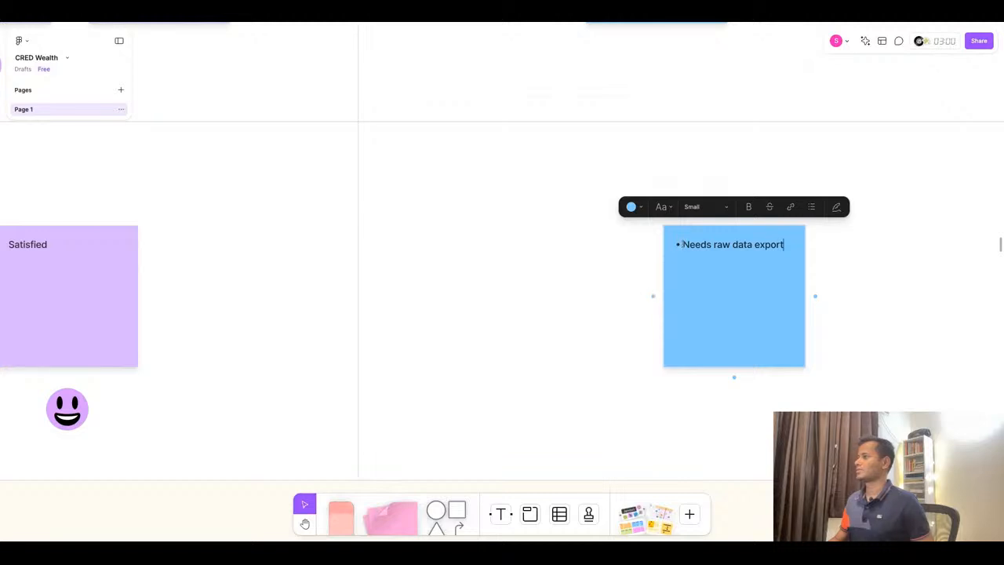
{"action": "key", "text": "BackSpace"}
- Replace the first Review opportunity sticky with "Download JSON/CSV of full holdings" from ChatGPT, removing the bullet
{"action": "left_click", "coordinate": [399, 16]}
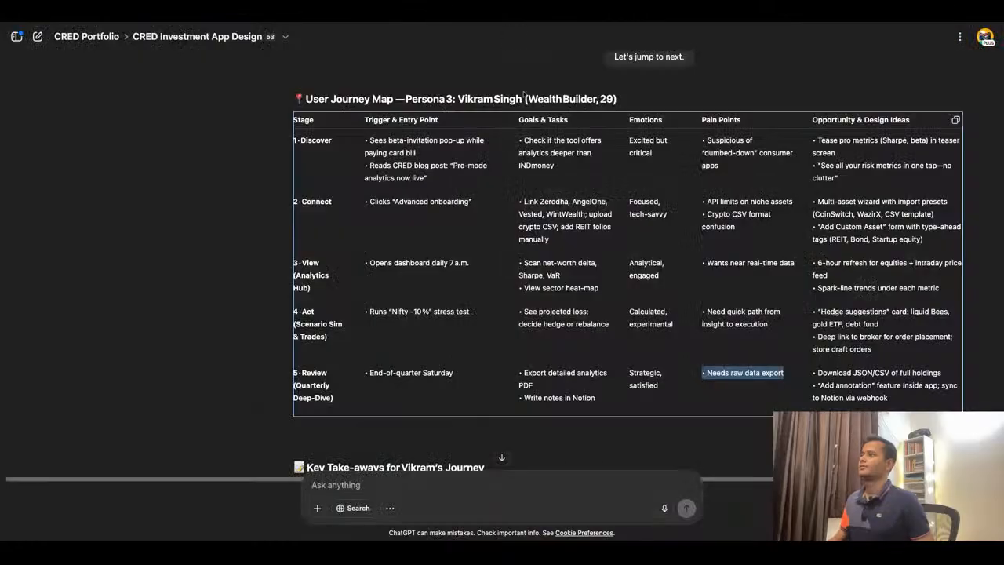
{"action": "double_click", "coordinate": [880, 375]}
{"action": "triple_click", "coordinate": [880, 375]}
{"action": "key", "text": "ctrl+c"}
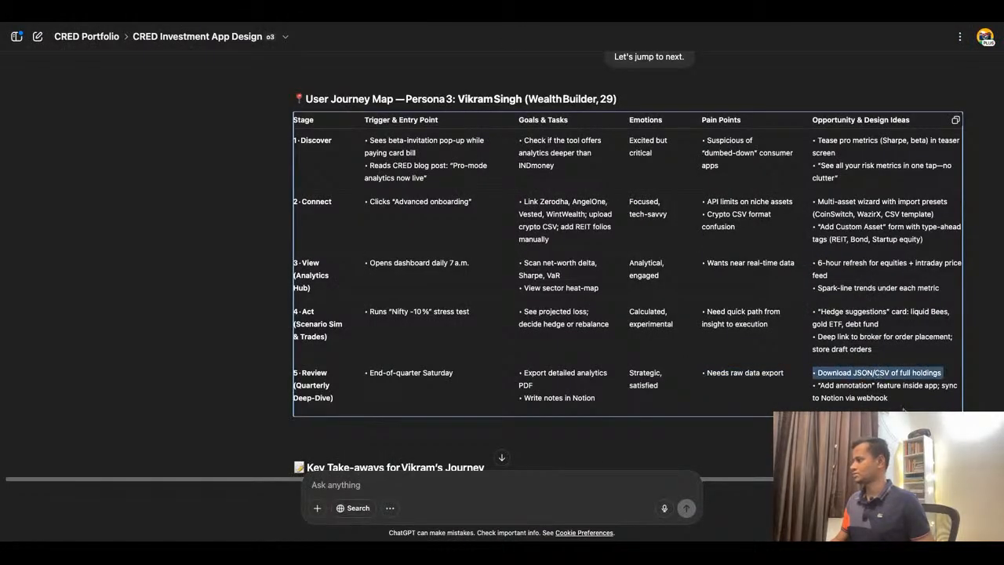
{"action": "left_click", "coordinate": [482, 18]}
{"action": "scroll", "coordinate": [587, 291], "scroll_direction": "right", "scroll_amount": 9}
{"action": "left_click", "coordinate": [587, 290]}
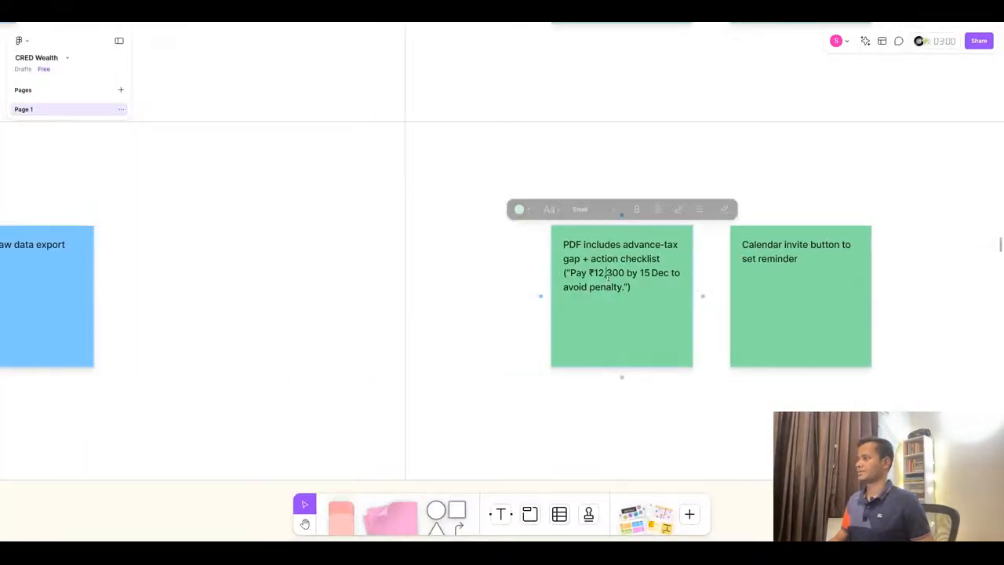
{"action": "double_click", "coordinate": [587, 290]}
{"action": "key", "text": "ctrl+v"}
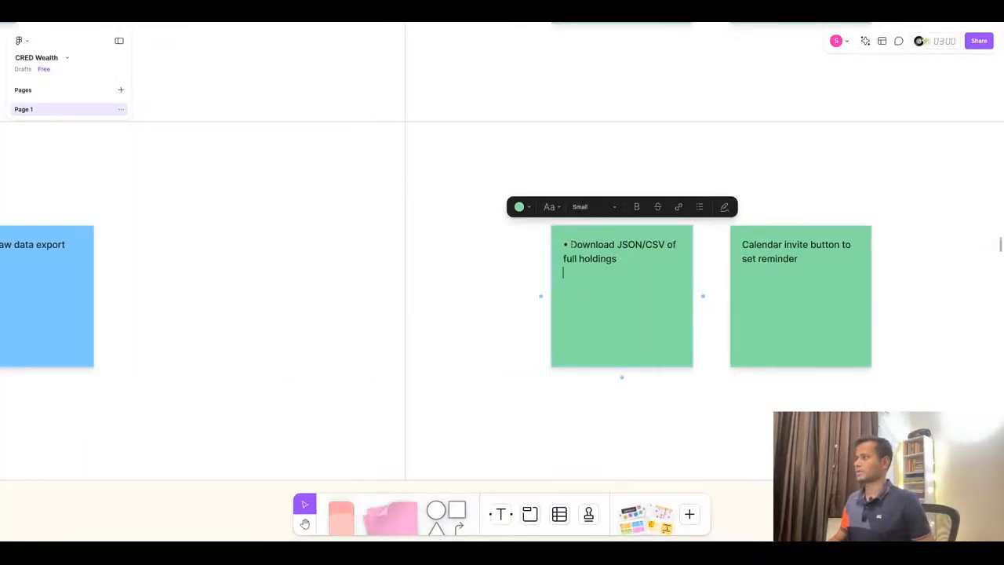
{"action": "key", "text": "BackSpace"}
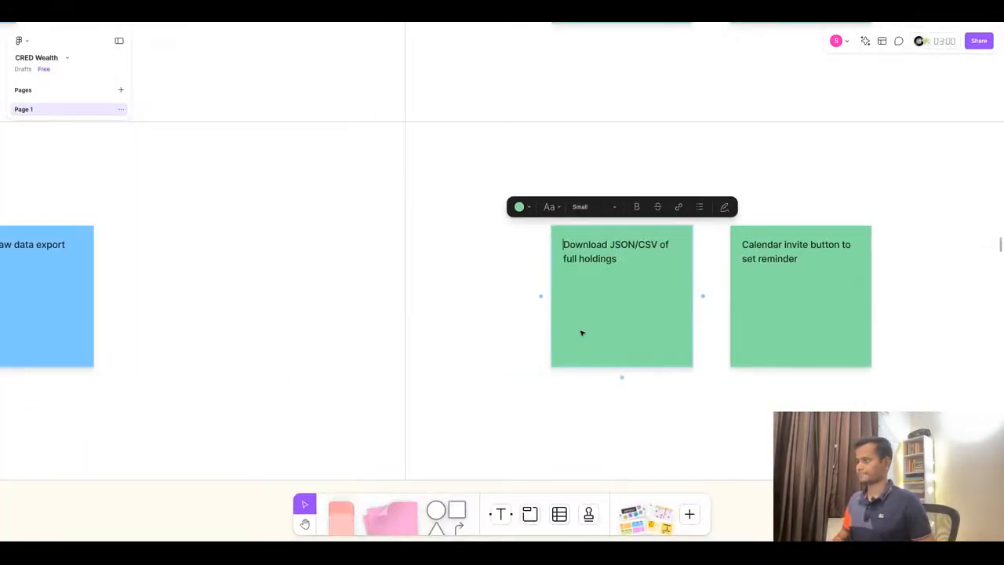
- Replace the second Review opportunity sticky with ""Add annotation" feature inside app; sync to Notion via webhook" from ChatGPT
{"action": "left_click", "coordinate": [486, 25]}
{"action": "triple_click", "coordinate": [873, 385]}
{"action": "key", "text": "ctrl+c"}
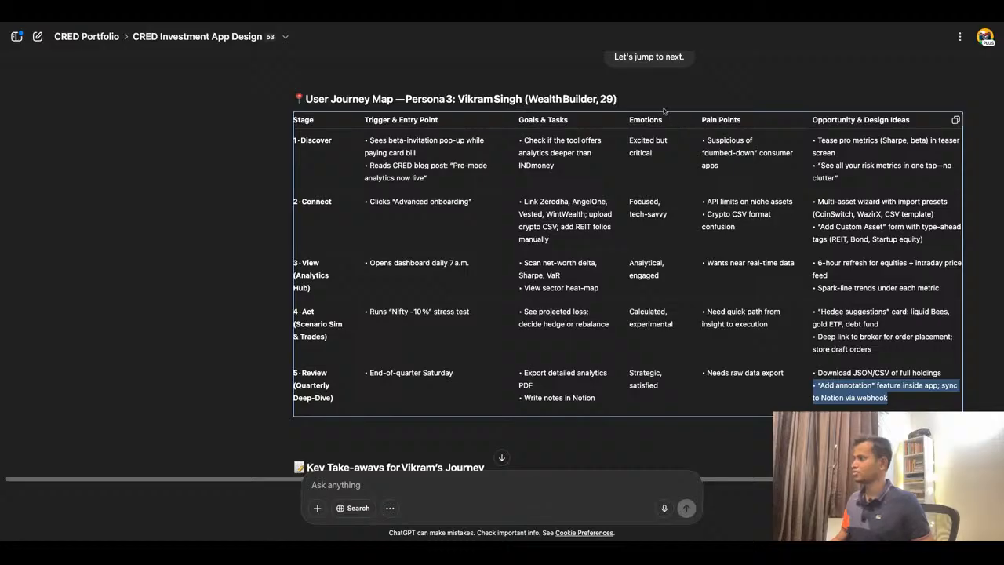
{"action": "left_click", "coordinate": [484, 24]}
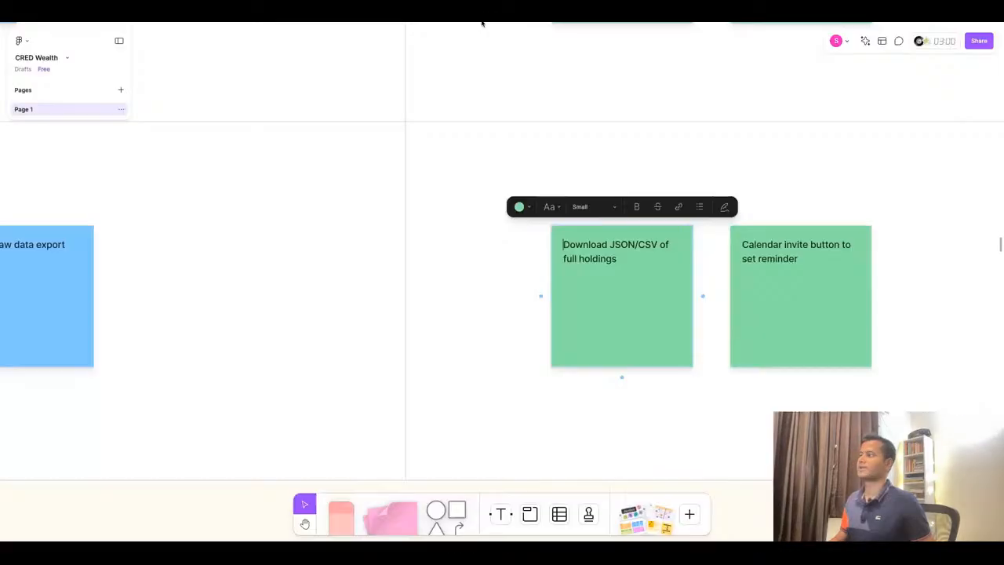
{"action": "double_click", "coordinate": [800, 273]}
{"action": "key", "text": "ctrl+a"}
{"action": "key", "text": "ctrl+v"}
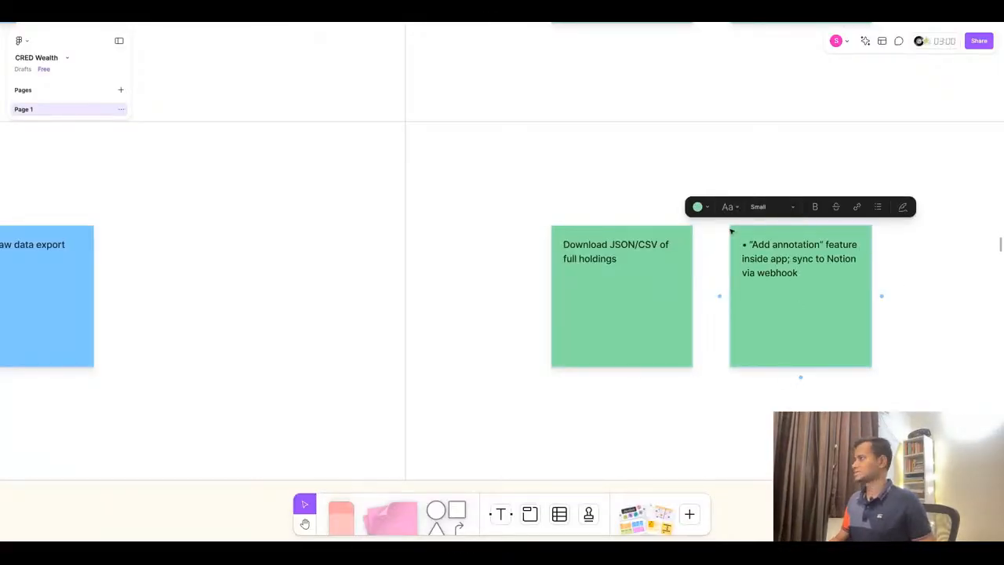
{"action": "left_click", "coordinate": [749, 245]}
{"action": "key", "text": "BackSpace"}
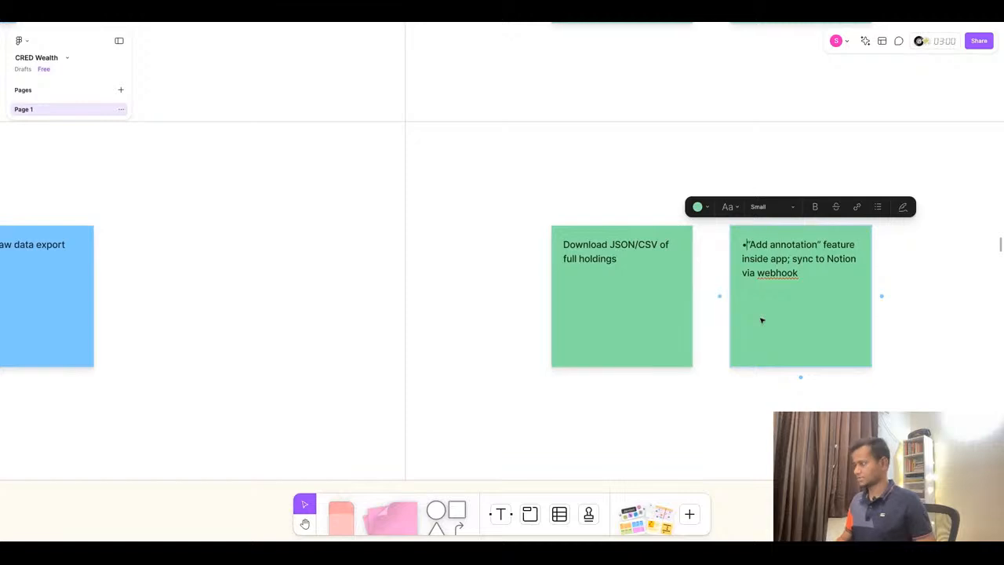
{"action": "key", "text": "BackSpace"}
- Replace the take-aways list under Vikram's journey map with the five key take-aways copied from ChatGPT
{"action": "left_click", "coordinate": [498, 248]}
{"action": "scroll", "coordinate": [564, 225], "scroll_direction": "down", "scroll_amount": 3}
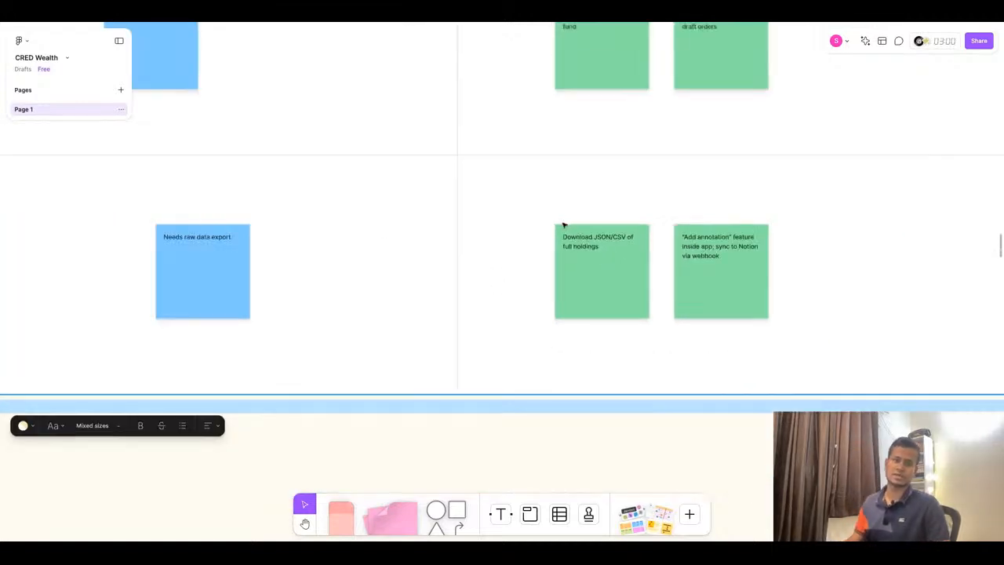
{"action": "scroll", "coordinate": [564, 225], "scroll_direction": "down", "scroll_amount": 10}
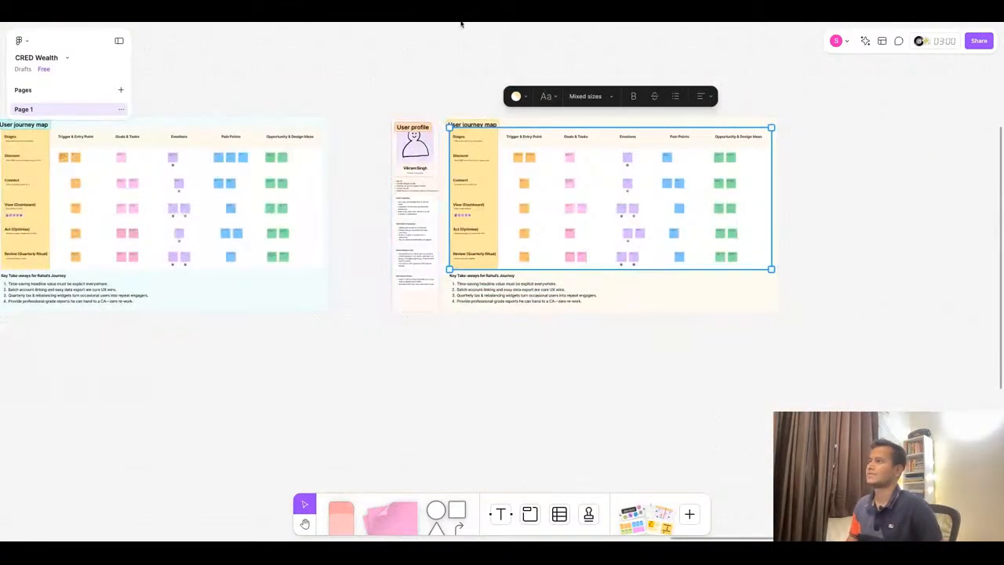
{"action": "left_click", "coordinate": [462, 21]}
{"action": "scroll", "coordinate": [556, 321], "scroll_direction": "down", "scroll_amount": 3}
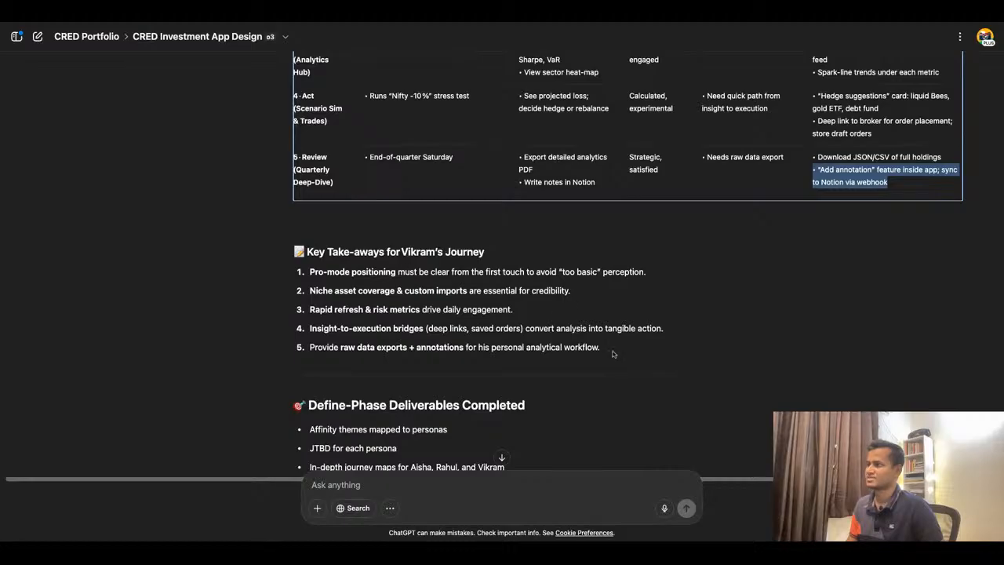
{"action": "left_click_drag", "start_coordinate": [613, 354], "coordinate": [310, 271]}
{"action": "key", "text": "ctrl+c"}
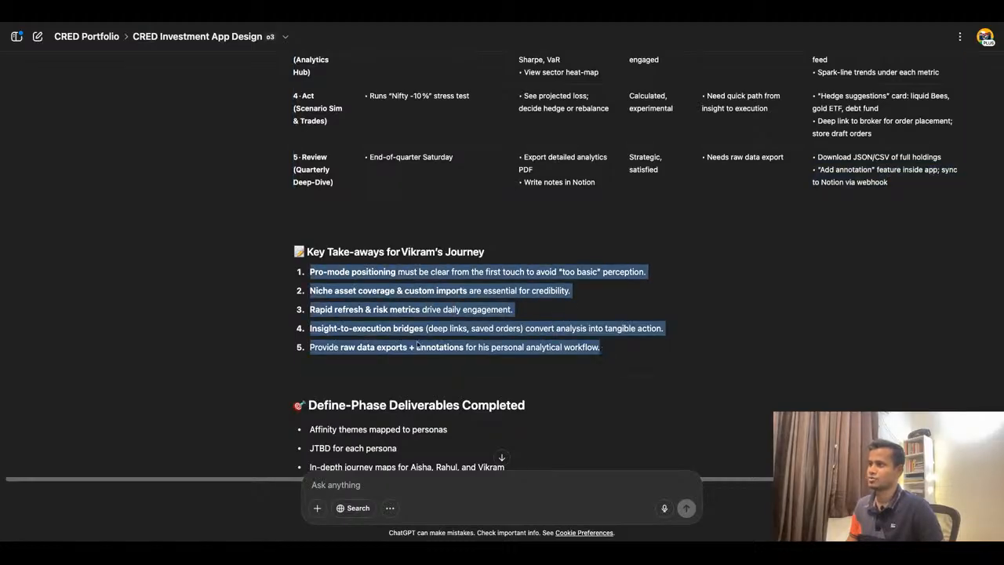
{"action": "left_click", "coordinate": [338, 23]}
{"action": "triple_click", "coordinate": [539, 304]}
{"action": "double_click", "coordinate": [539, 304]}
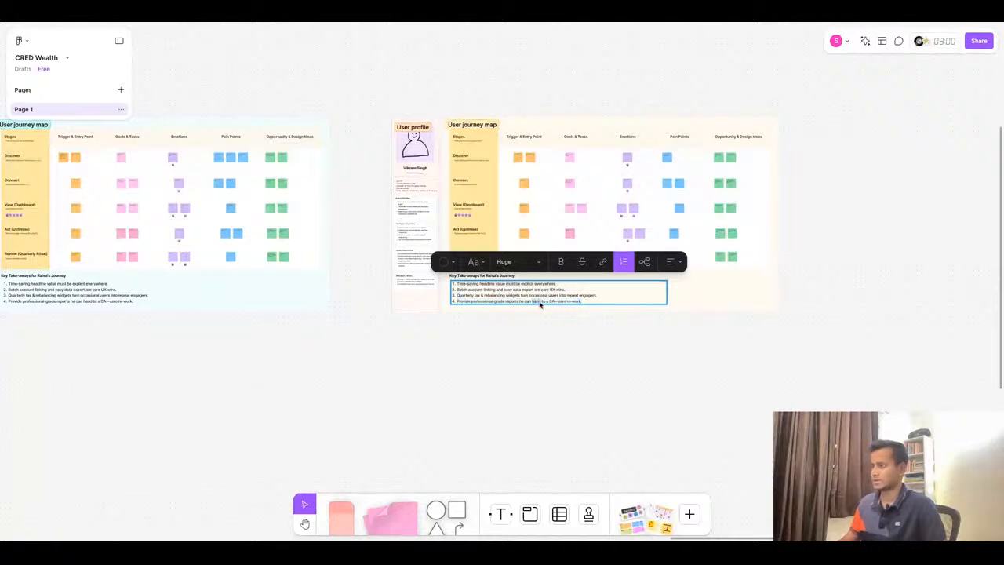
{"action": "key", "text": "ctrl+a"}
{"action": "key", "text": "ctrl+v"}
- Change the take-aways heading to "Key Take-aways for Vikram's Journey"
{"action": "scroll", "coordinate": [539, 303], "scroll_direction": "up", "scroll_amount": 5}
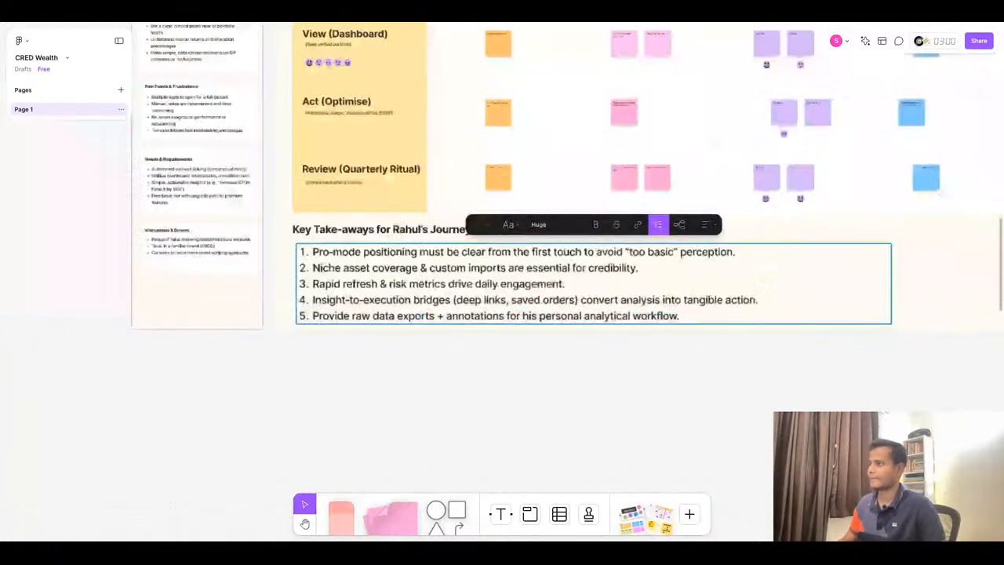
{"action": "left_click", "coordinate": [393, 230]}
{"action": "key", "text": "shift+Right"}
{"action": "key", "text": "shift+Right"}
{"action": "key", "text": "shift+Right"}
{"action": "key", "text": "shift+Right"}
{"action": "key", "text": "shift+Right"}
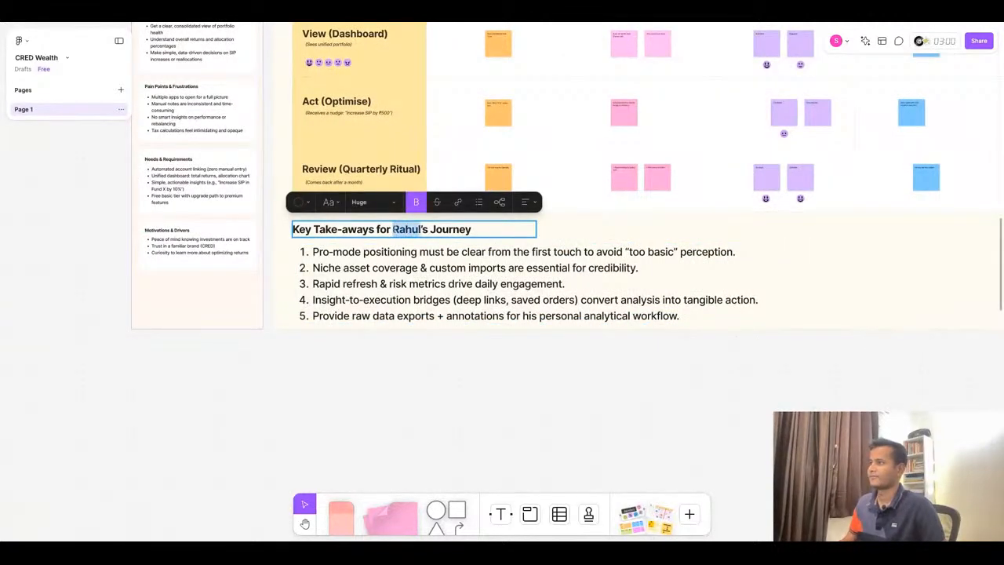
{"action": "type", "text": "Vikram"}
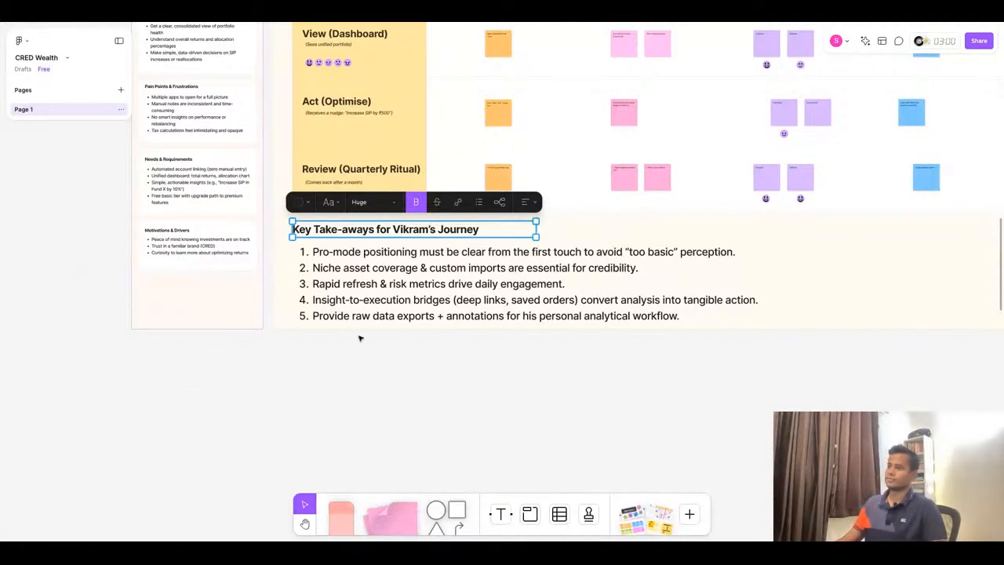
{"action": "left_click", "coordinate": [361, 390]}
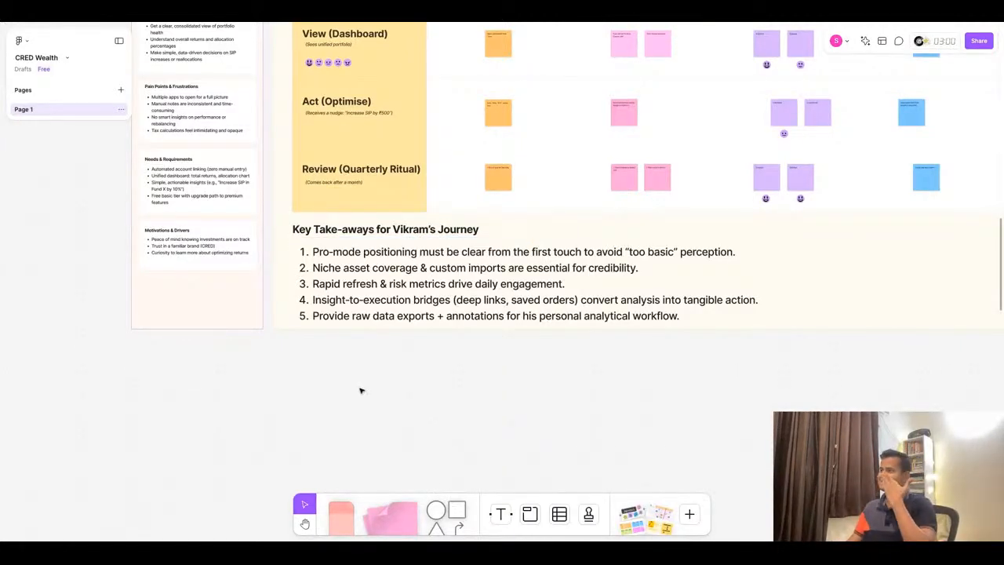
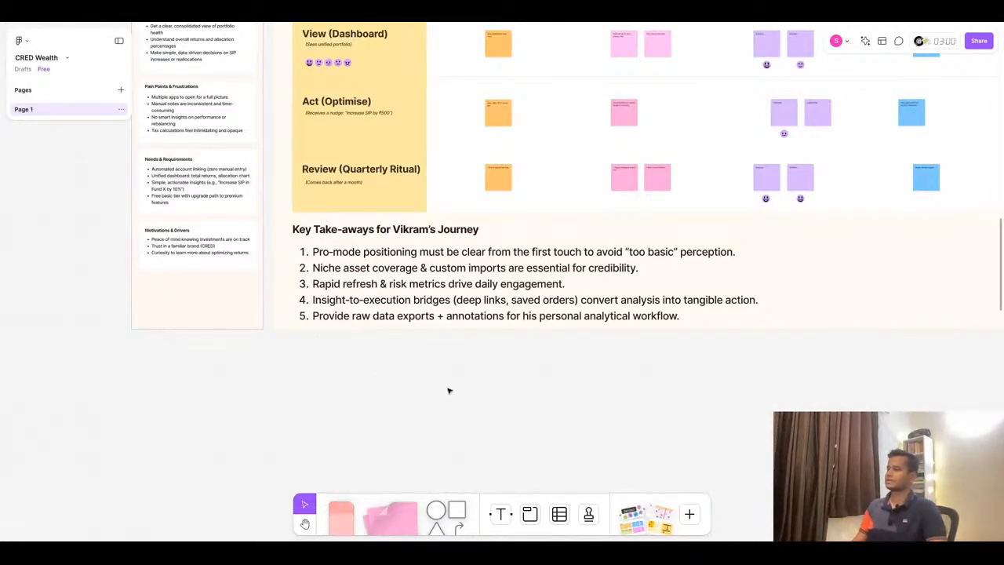
- Extend the bottom edge of Vikram's journey map frame slightly so it encloses the take-aways list
{"action": "scroll", "coordinate": [444, 386], "scroll_direction": "down", "scroll_amount": 8}
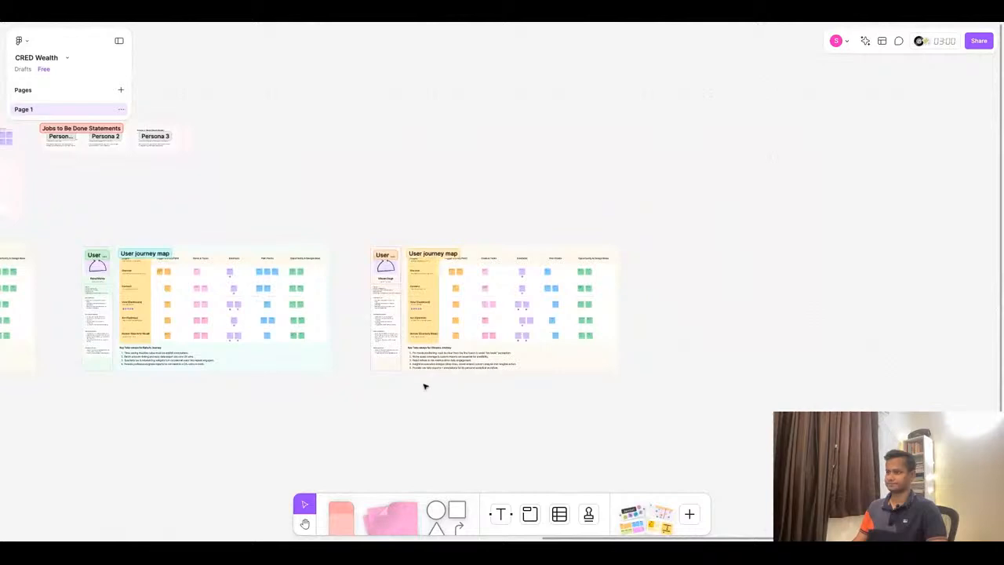
{"action": "scroll", "coordinate": [400, 390], "scroll_direction": "up", "scroll_amount": 8}
{"action": "left_click", "coordinate": [741, 324], "text": "shift"}
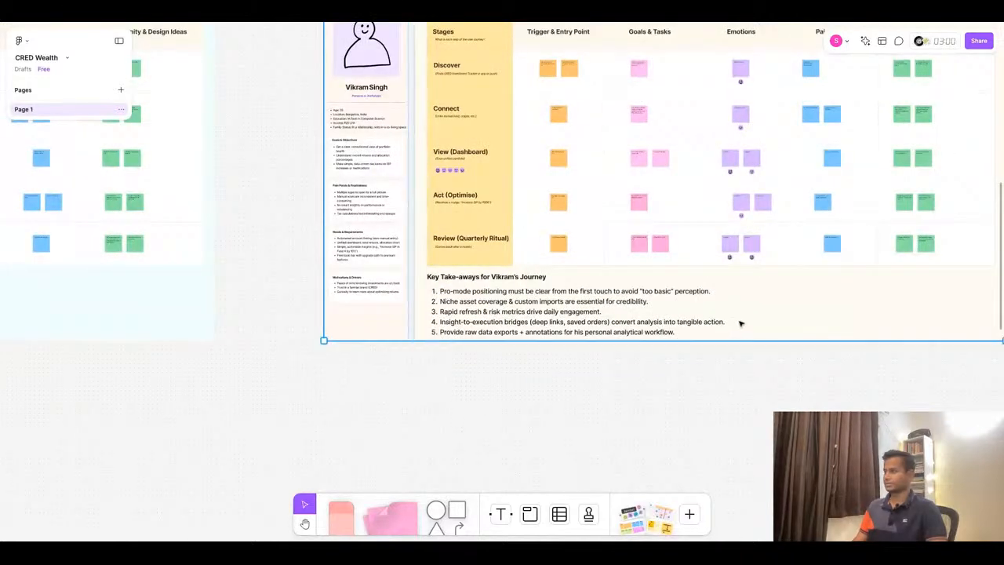
{"action": "left_click_drag", "start_coordinate": [720, 341], "coordinate": [721, 350]}
{"action": "left_click", "coordinate": [574, 408]}
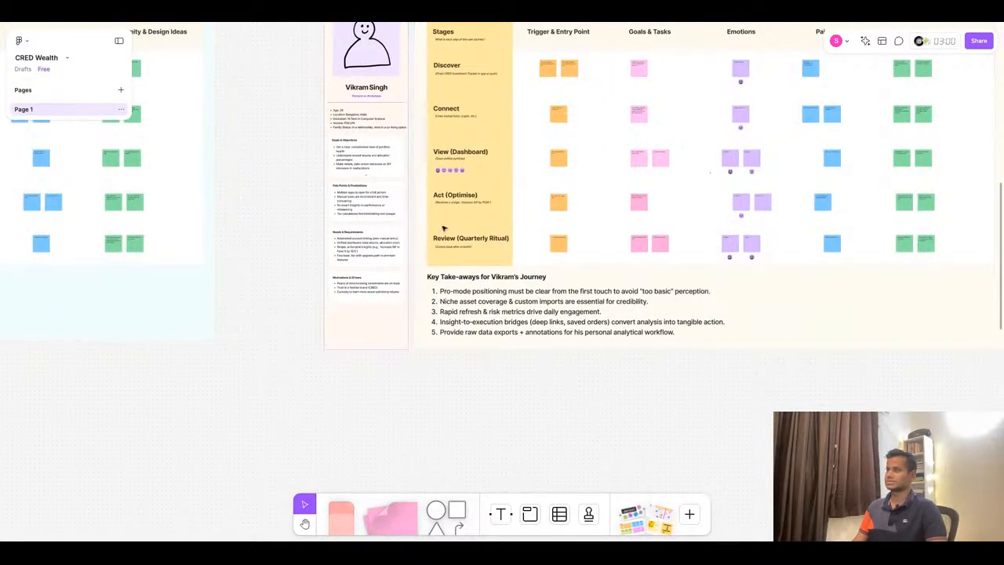
- Switch to ChatGPT and read through its define-phase deliverables and next step options below the take-aways
{"action": "left_click", "coordinate": [490, 12]}
{"action": "scroll", "coordinate": [658, 308], "scroll_direction": "down", "scroll_amount": 2}
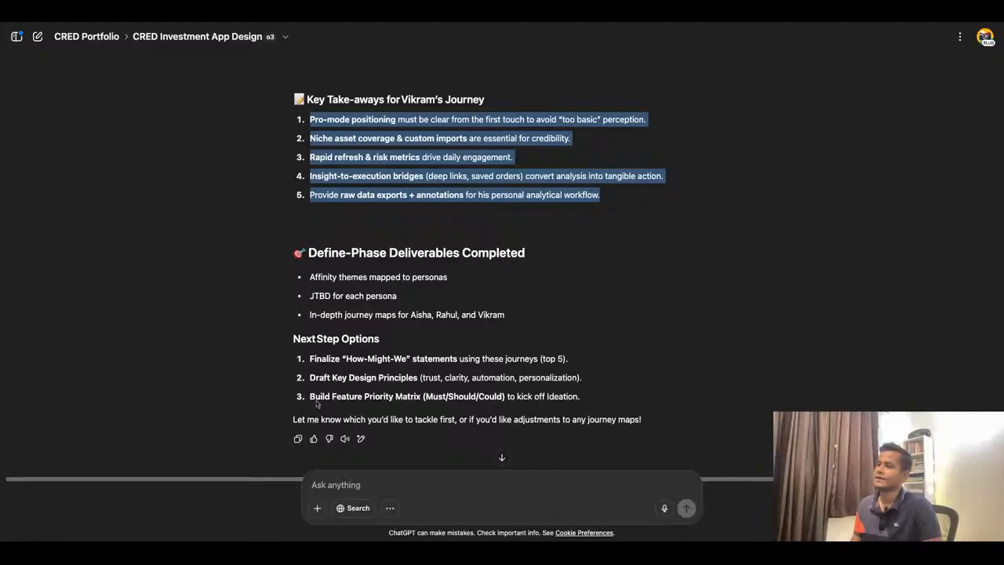
{"action": "left_click_drag", "start_coordinate": [311, 398], "coordinate": [494, 398]}
{"action": "left_click", "coordinate": [502, 397]}
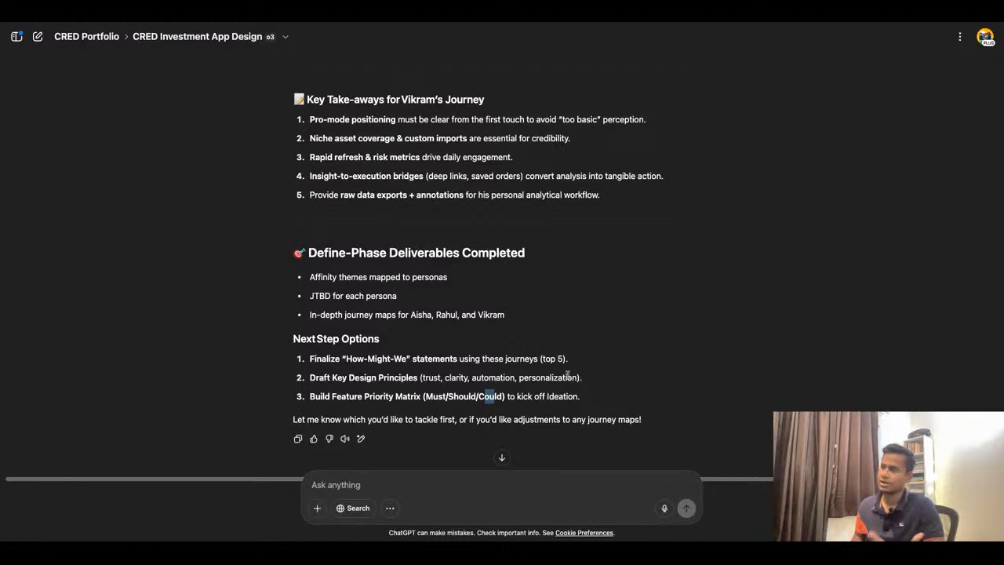
{"action": "scroll", "coordinate": [451, 361], "scroll_direction": "down", "scroll_amount": 1}
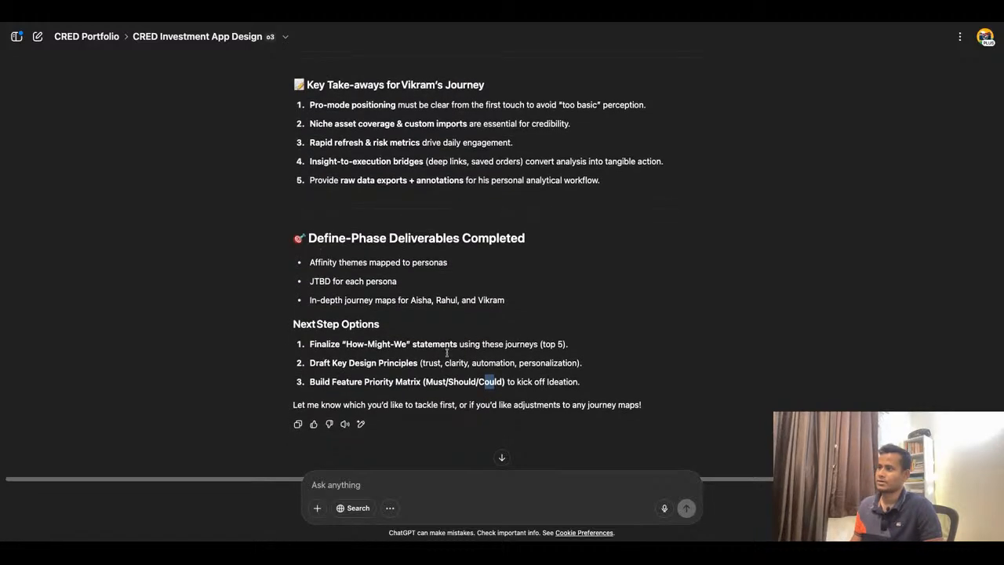
{"action": "left_click_drag", "start_coordinate": [310, 343], "coordinate": [581, 382]}
{"action": "left_click", "coordinate": [645, 384]}
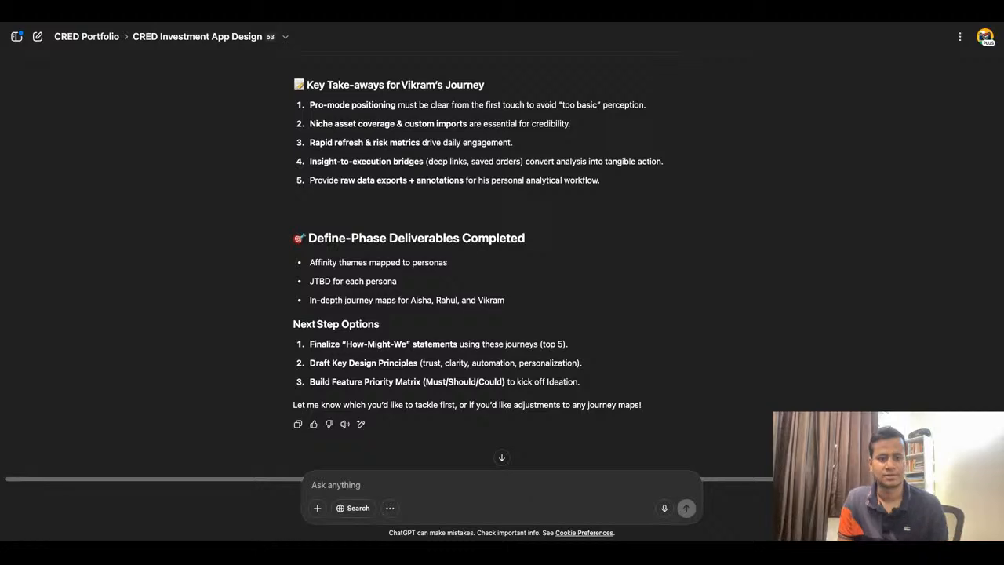
{"action": "scroll", "coordinate": [503, 314], "scroll_direction": "up", "scroll_amount": 2}
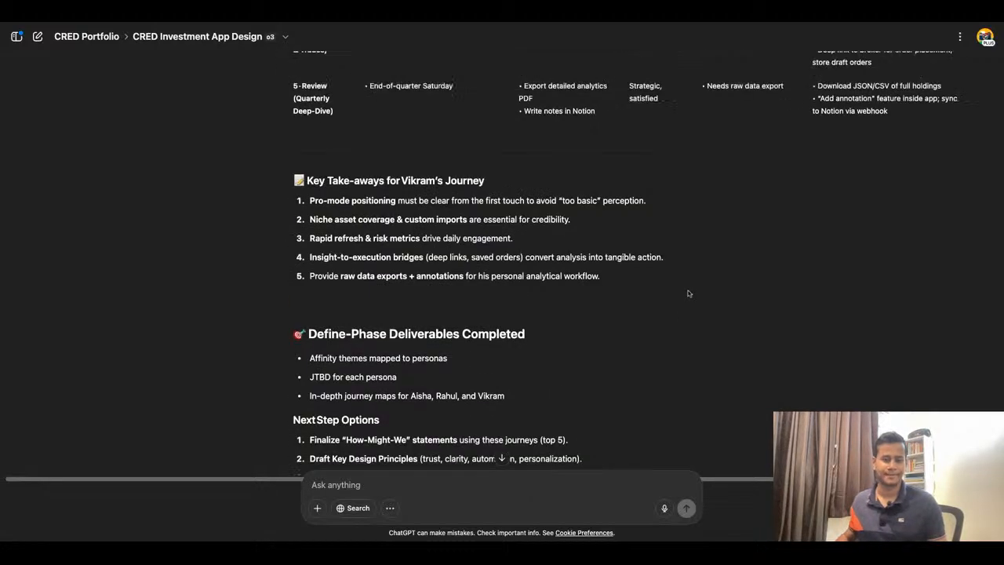